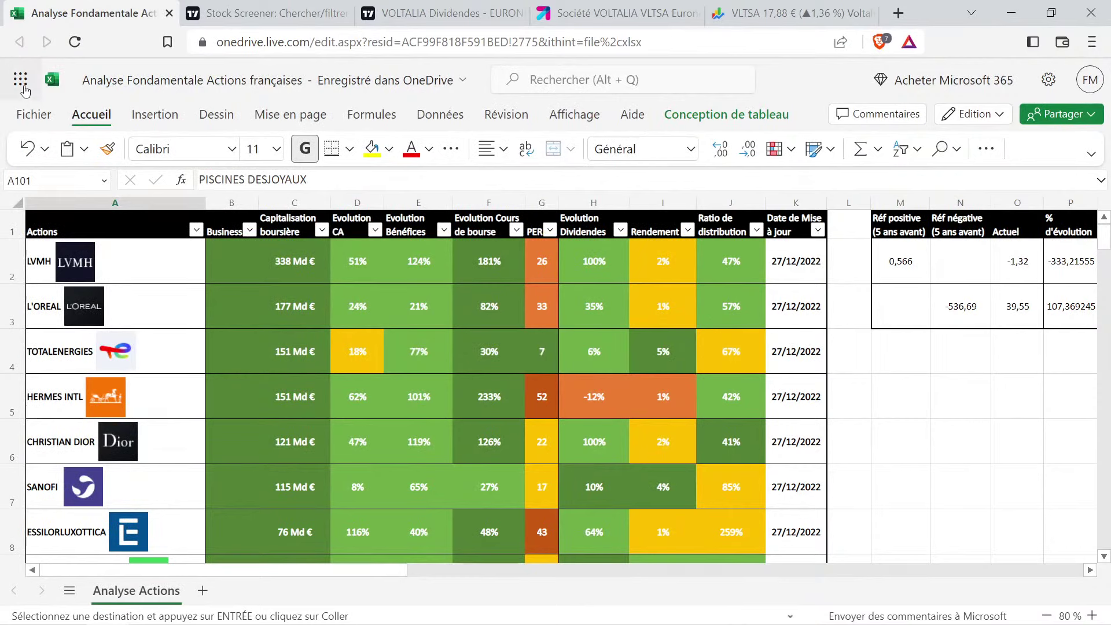
Open the recent workbook "Analyse Fondamentale Actions européennes.xlsx" and close the French stocks workbook
{"action": "left_click", "coordinate": [33, 113]}
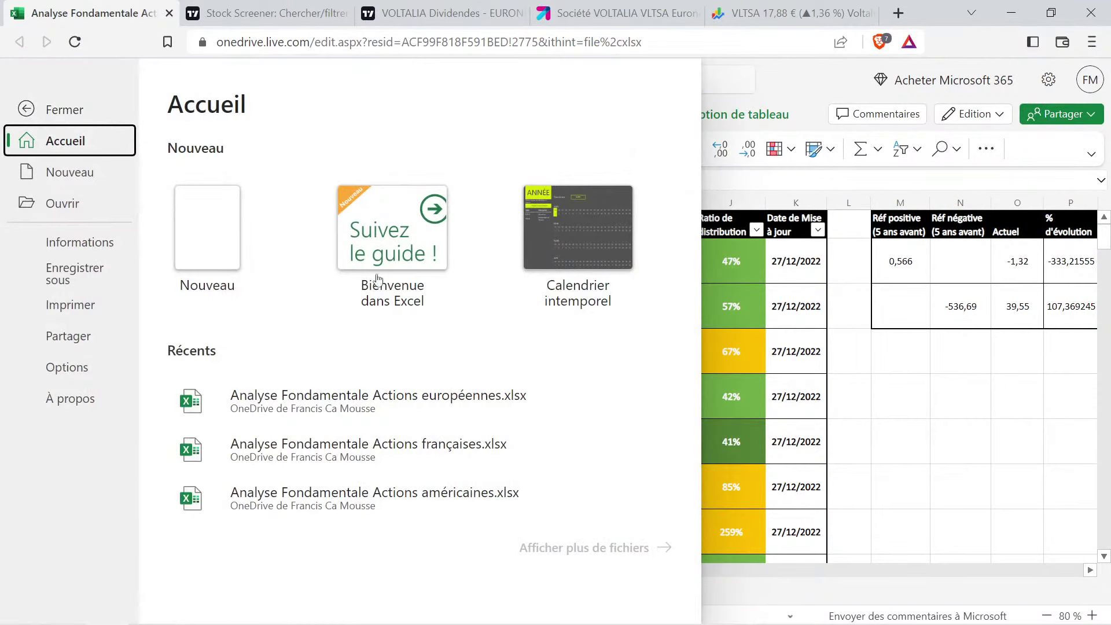
{"action": "left_click", "coordinate": [466, 402]}
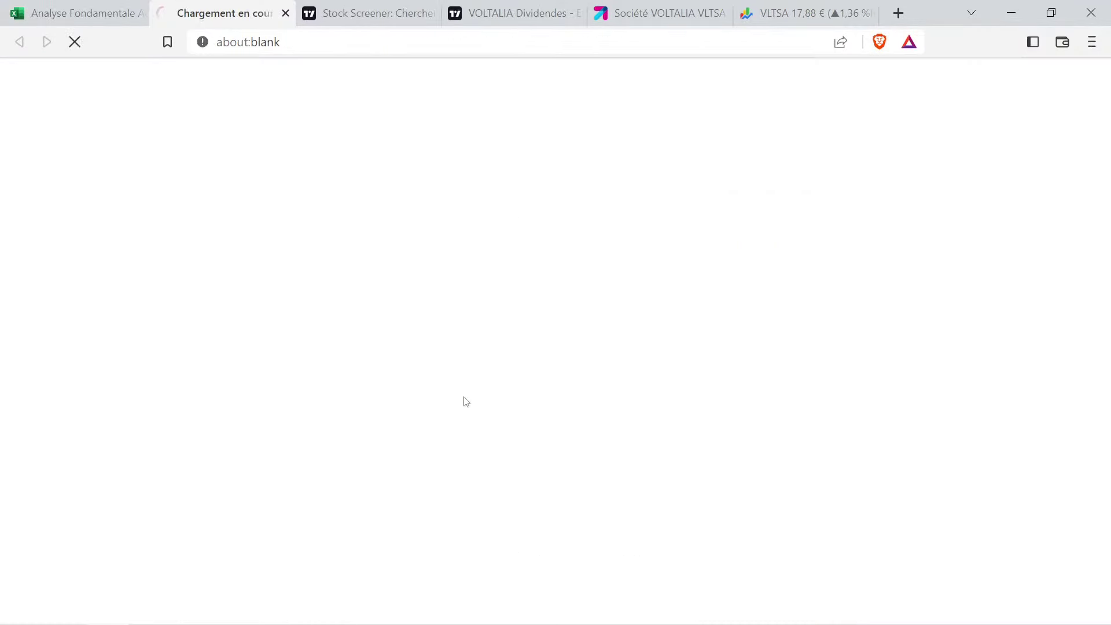
{"action": "left_click", "coordinate": [140, 15]}
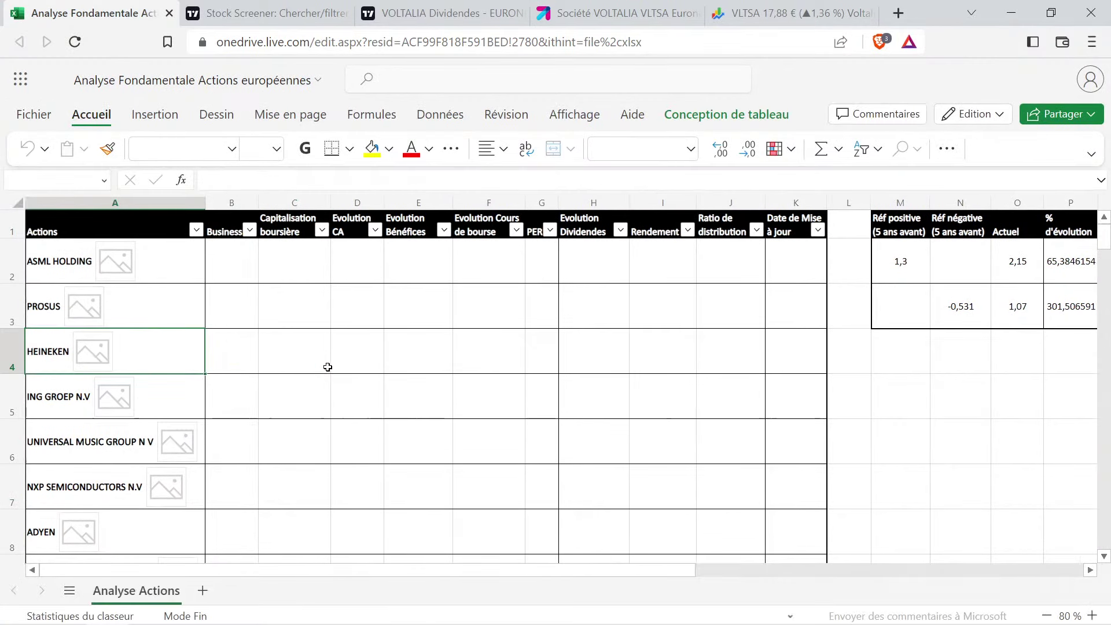
{"action": "left_click", "coordinate": [244, 253]}
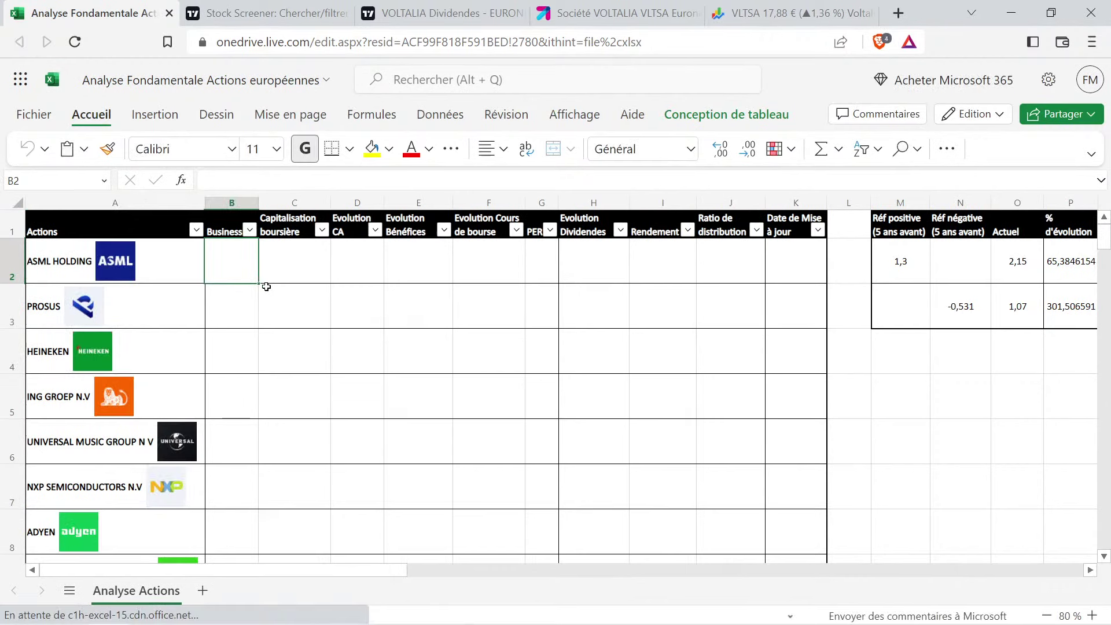
{"action": "left_click", "coordinate": [170, 277]}
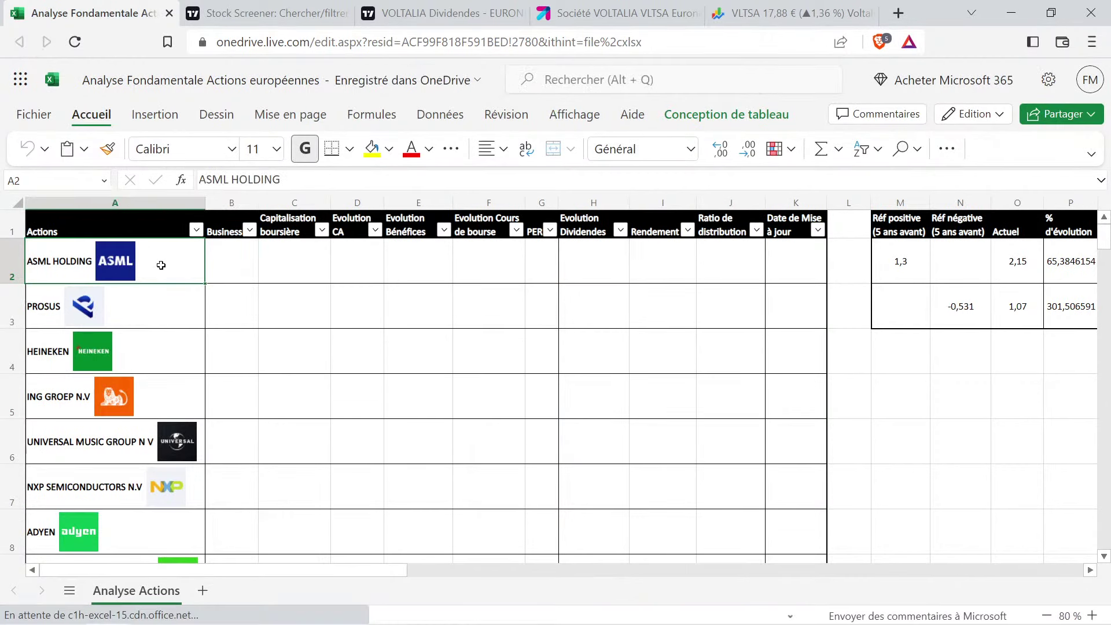
{"action": "left_click", "coordinate": [237, 266]}
{"action": "left_click", "coordinate": [190, 263]}
{"action": "left_click", "coordinate": [140, 456]}
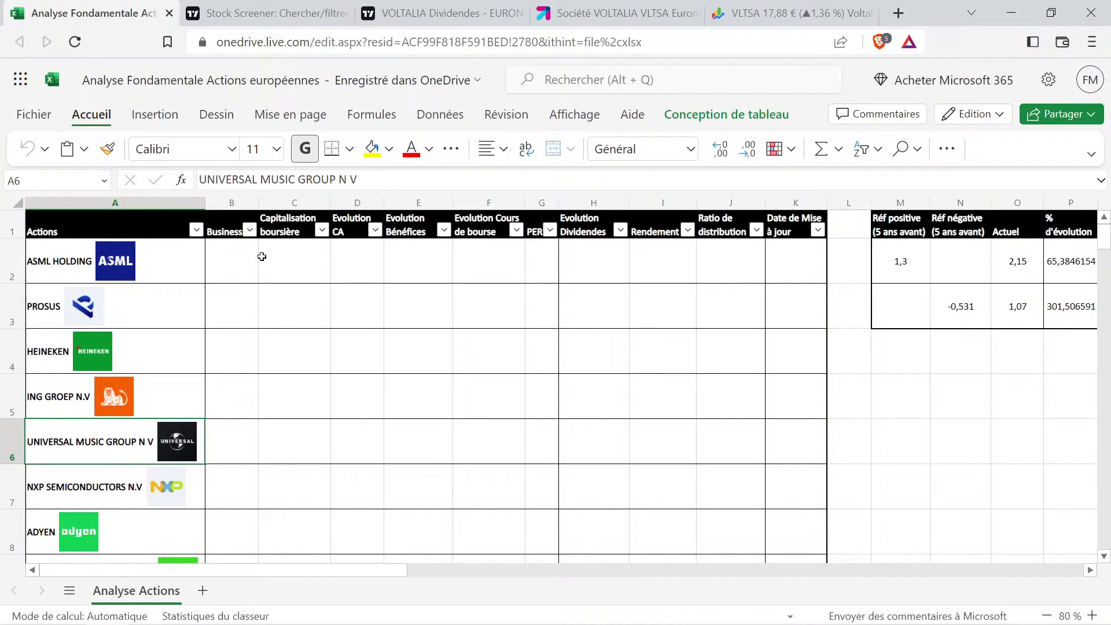
{"action": "left_click", "coordinate": [261, 256]}
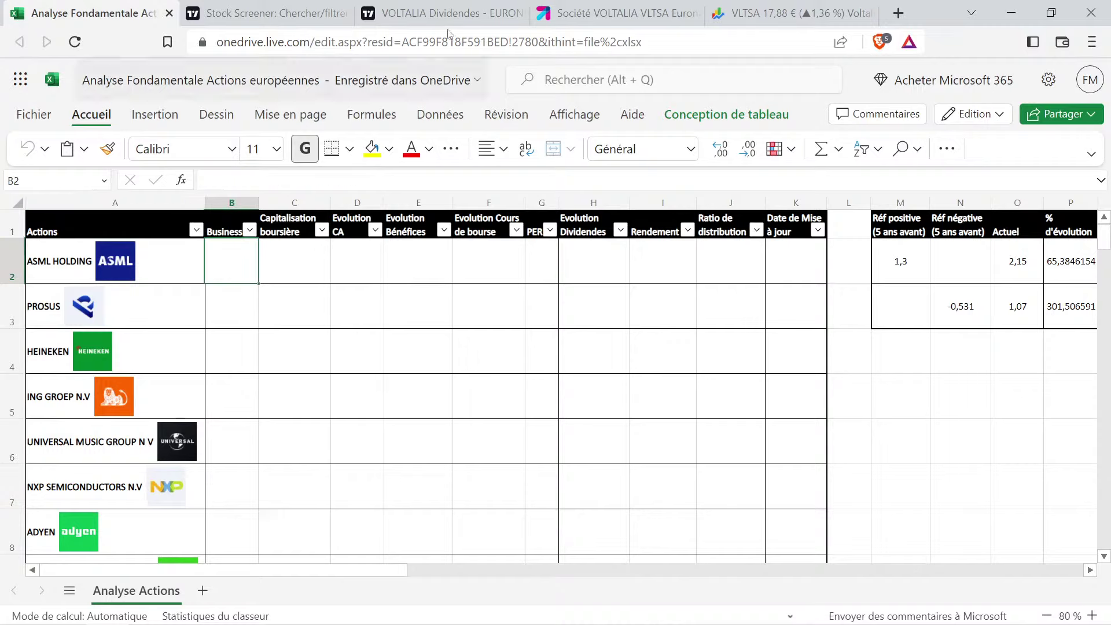
Close the Voltalia dividends page and remove France from the country filter in the TradingView stock screener
{"action": "left_click", "coordinate": [519, 13]}
{"action": "left_click", "coordinate": [286, 12]}
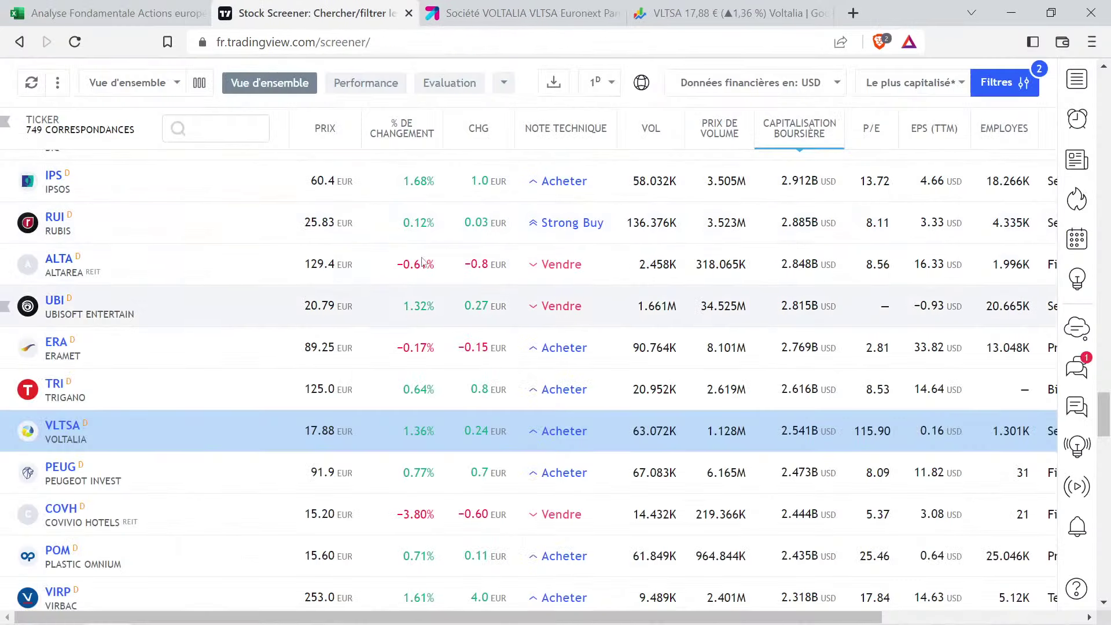
{"action": "left_click", "coordinate": [1000, 84]}
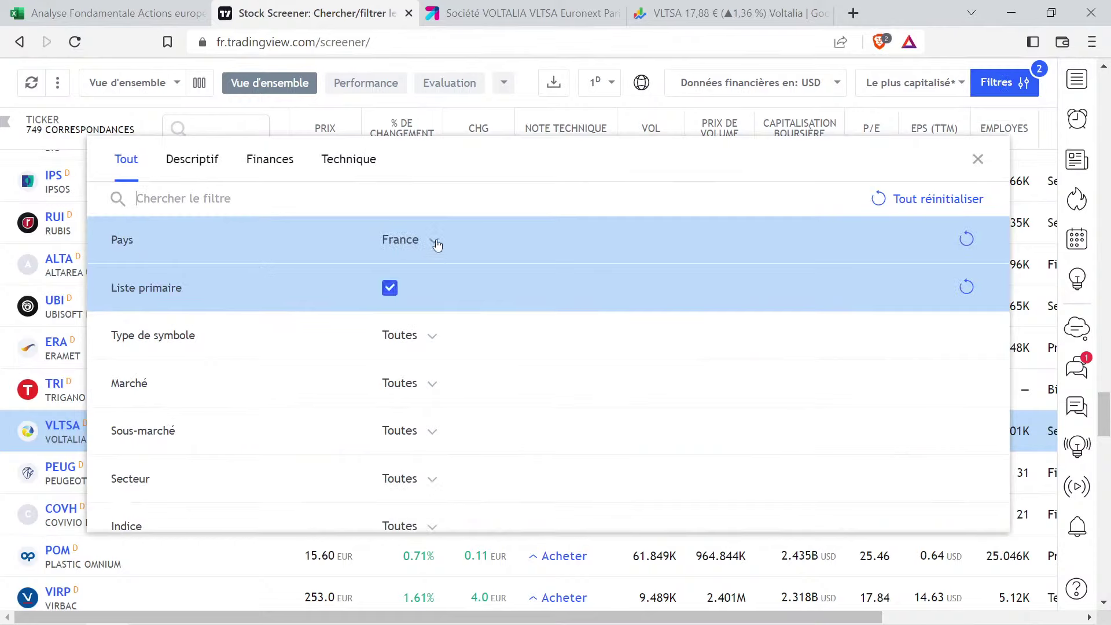
{"action": "left_click", "coordinate": [437, 244]}
{"action": "left_click", "coordinate": [407, 317]}
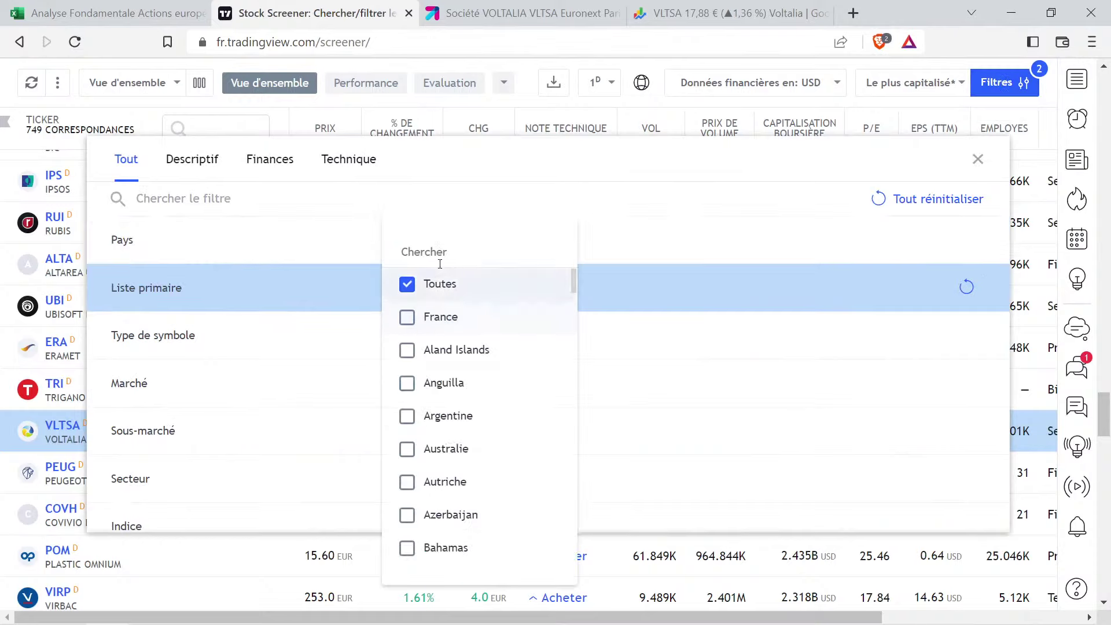
Filter the screener by the country Pays-Bas and return to the start of the results
{"action": "left_click", "coordinate": [439, 252]}
{"action": "type", "text": "p"}
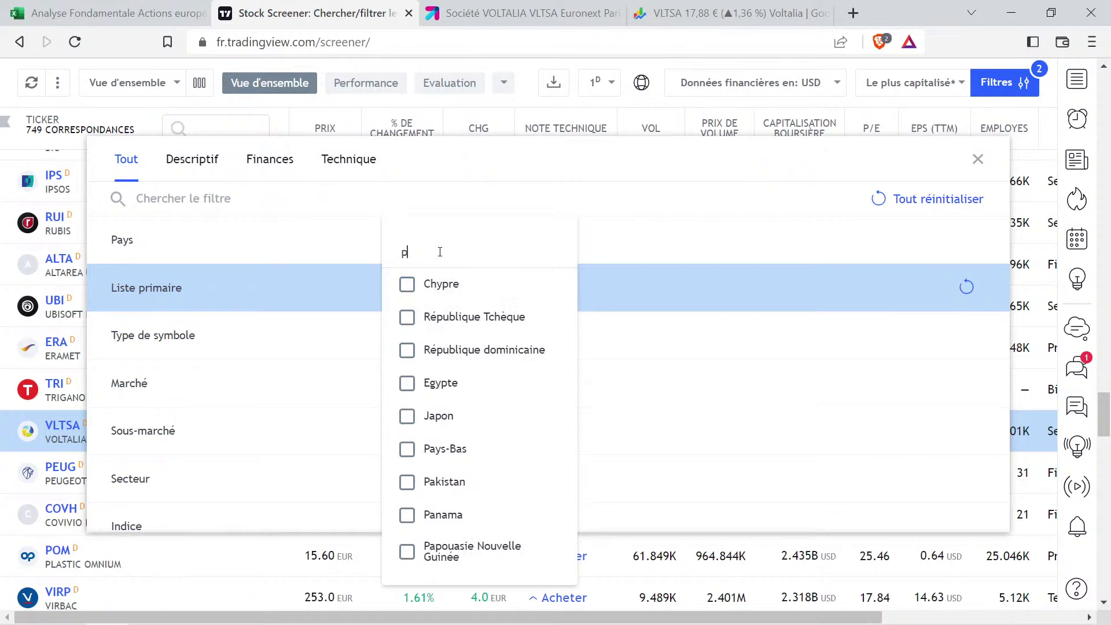
{"action": "type", "text": "ays"}
{"action": "left_click", "coordinate": [422, 286]}
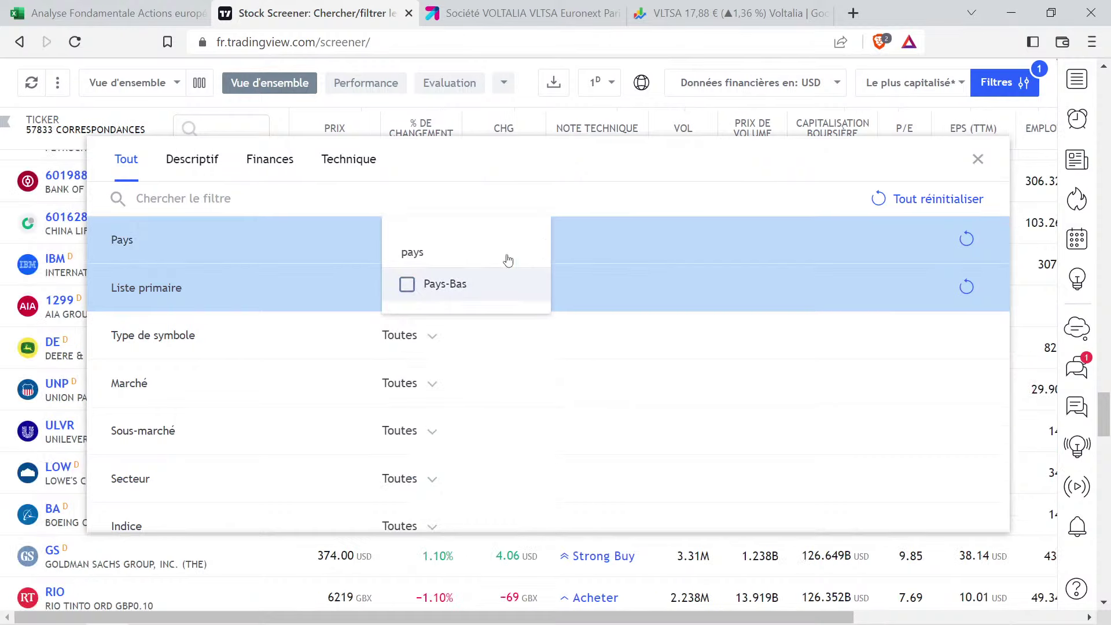
{"action": "left_click", "coordinate": [849, 67]}
{"action": "scroll", "coordinate": [506, 343], "scroll_direction": "up", "scroll_amount": 5}
{"action": "scroll", "coordinate": [506, 342], "scroll_direction": "up", "scroll_amount": 20}
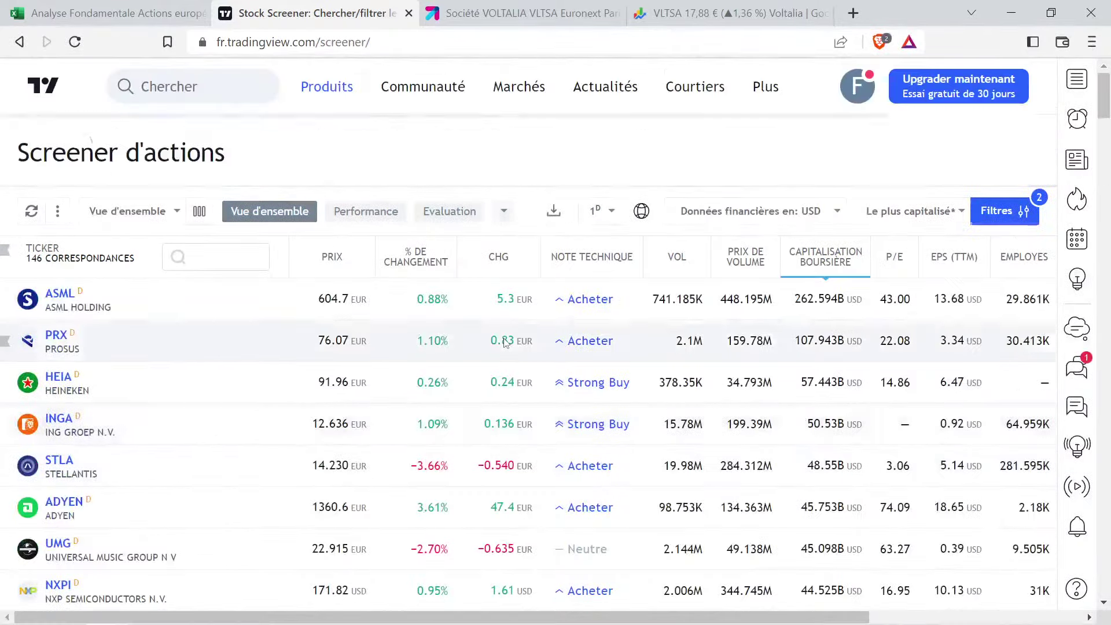
Open the ASML Holding stock page from the screener results
{"action": "left_click", "coordinate": [65, 299]}
{"action": "left_click", "coordinate": [533, 7]}
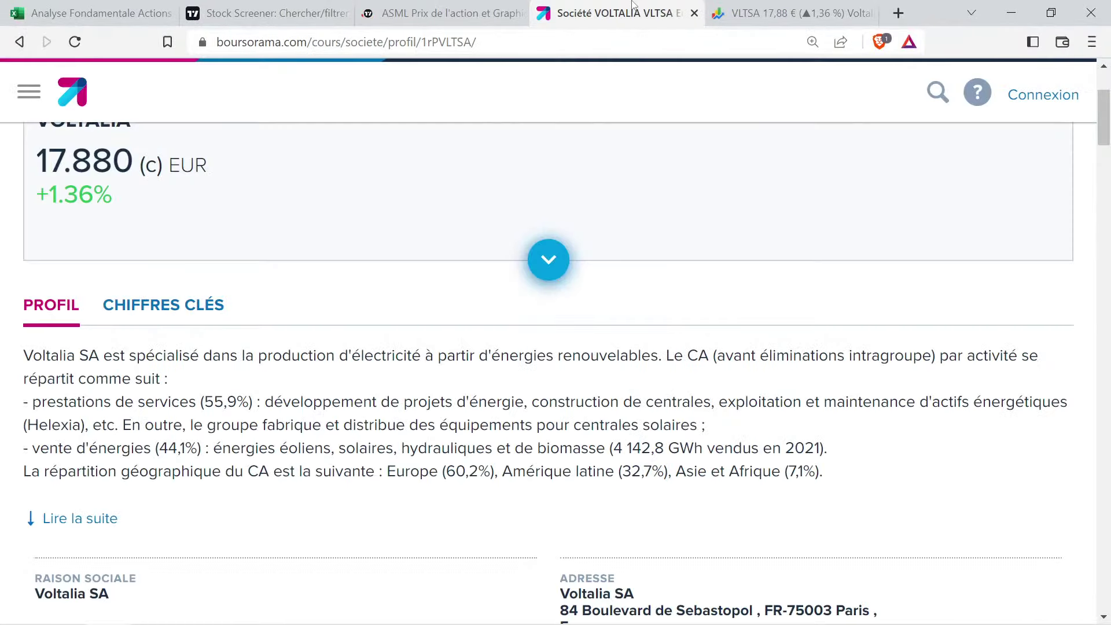
{"action": "left_click", "coordinate": [427, 4]}
Switch to Boursorama, search for "asml" and open the ASML HLDG listing on Euronext Amsterdam
{"action": "left_click", "coordinate": [642, 13]}
{"action": "left_click", "coordinate": [938, 92]}
{"action": "type", "text": "asml"}
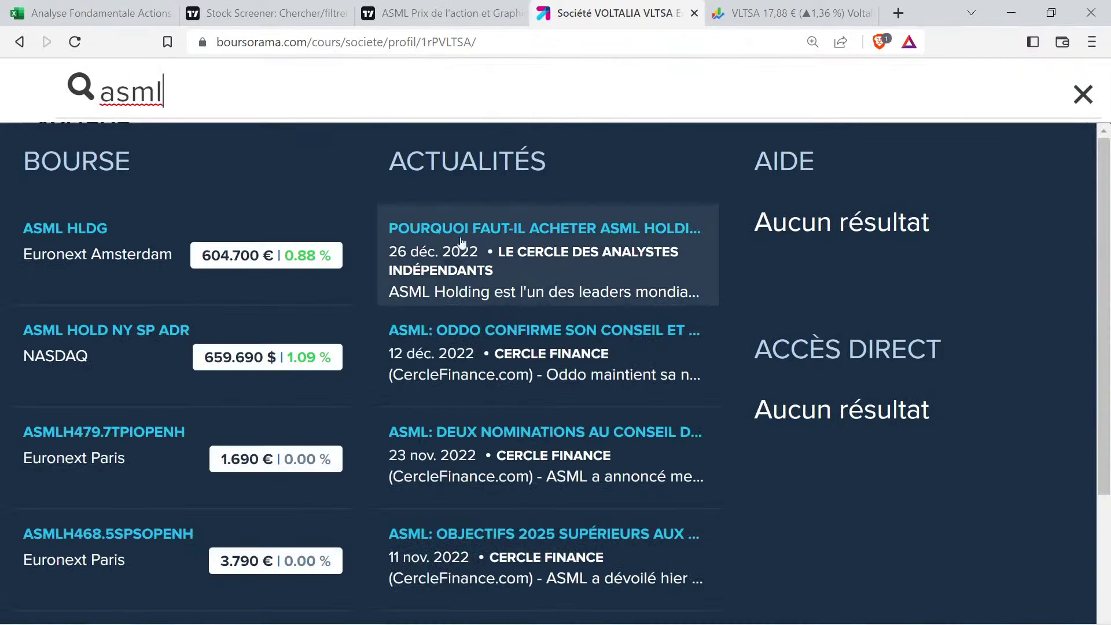
{"action": "left_click", "coordinate": [112, 255]}
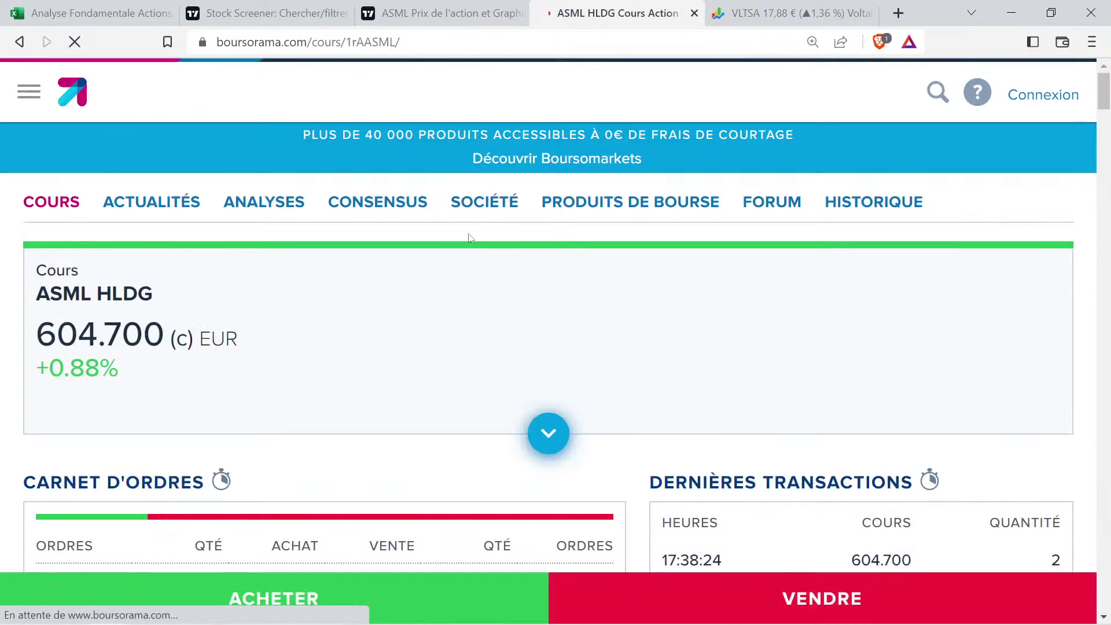
Open ASML's company profile and expand its full business description
{"action": "left_click", "coordinate": [502, 214]}
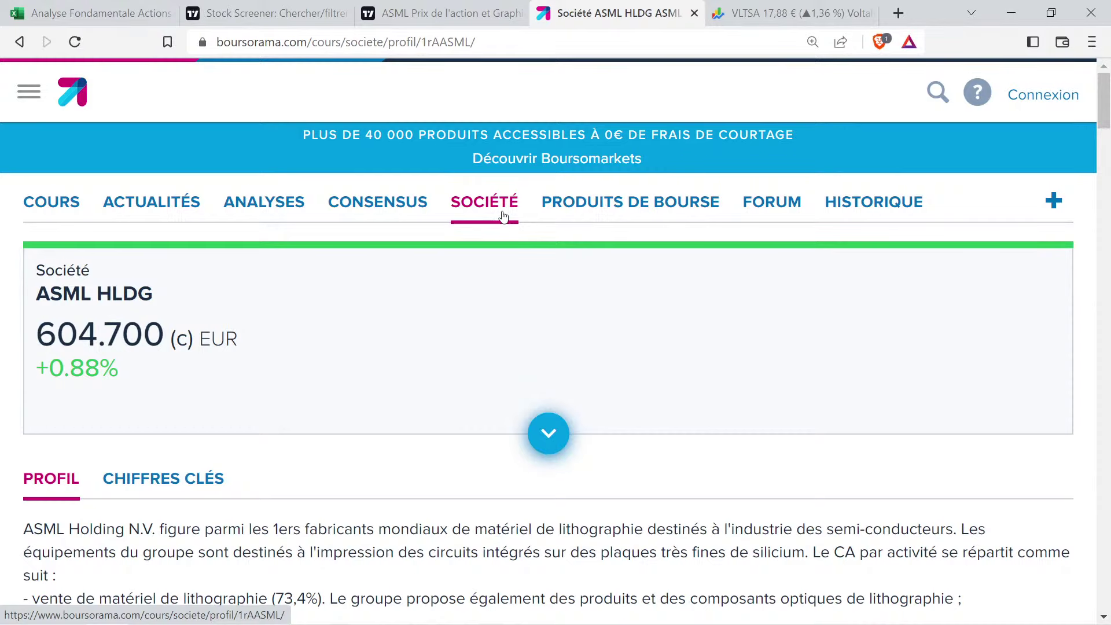
{"action": "scroll", "coordinate": [278, 350], "scroll_direction": "down", "scroll_amount": 4}
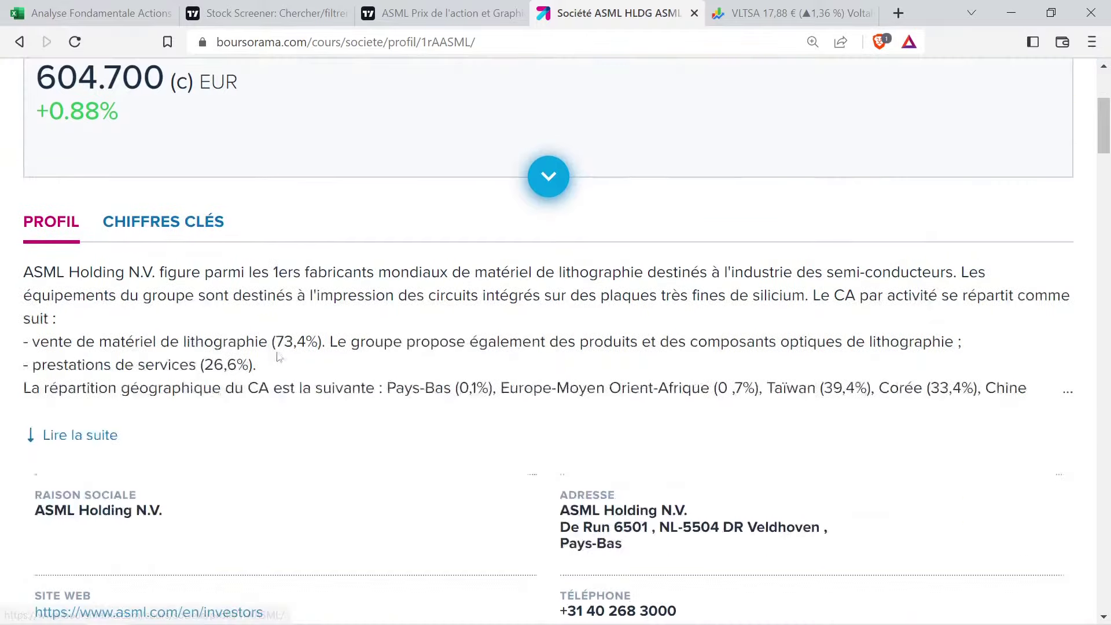
{"action": "left_click", "coordinate": [115, 431]}
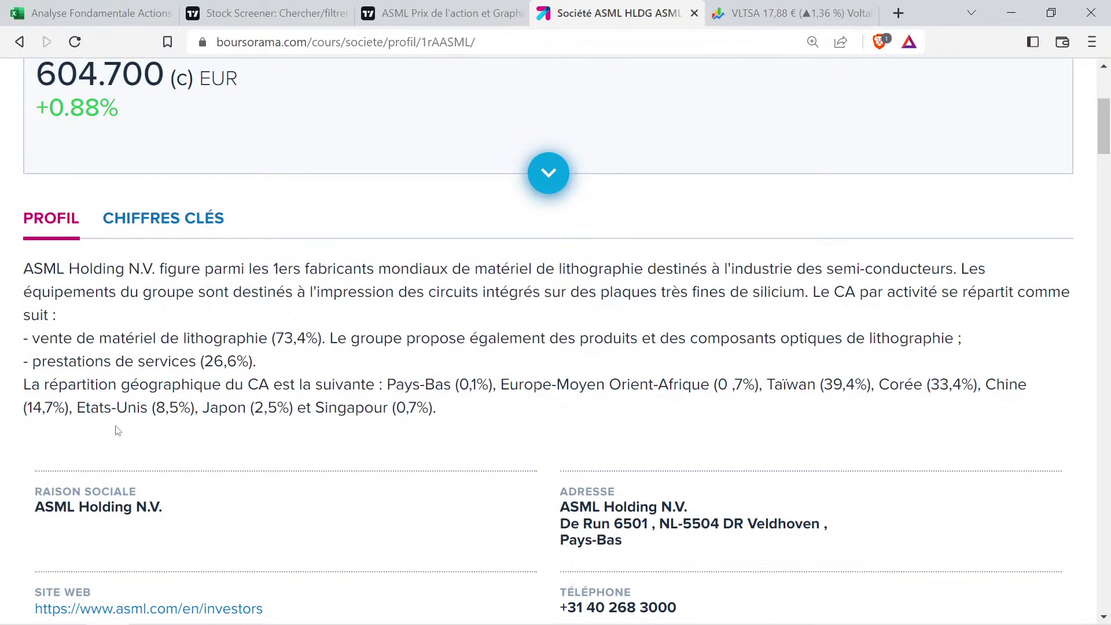
Read ASML's industry description and the breakdown of its revenue by activity
{"action": "left_click_drag", "start_coordinate": [158, 271], "coordinate": [939, 268]}
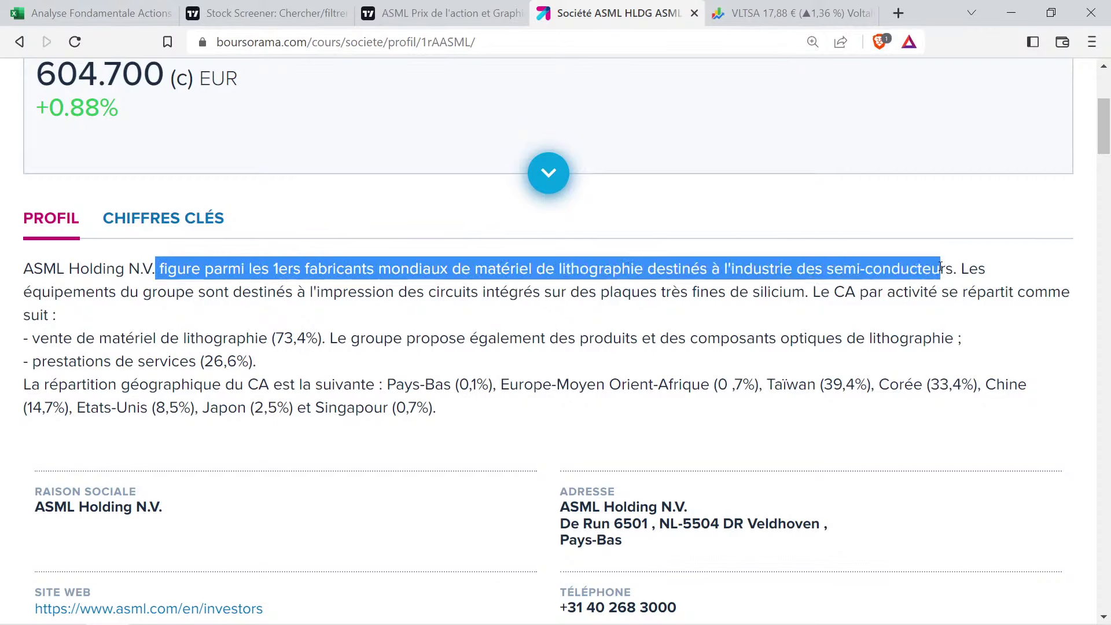
{"action": "left_click_drag", "start_coordinate": [958, 270], "coordinate": [727, 269]}
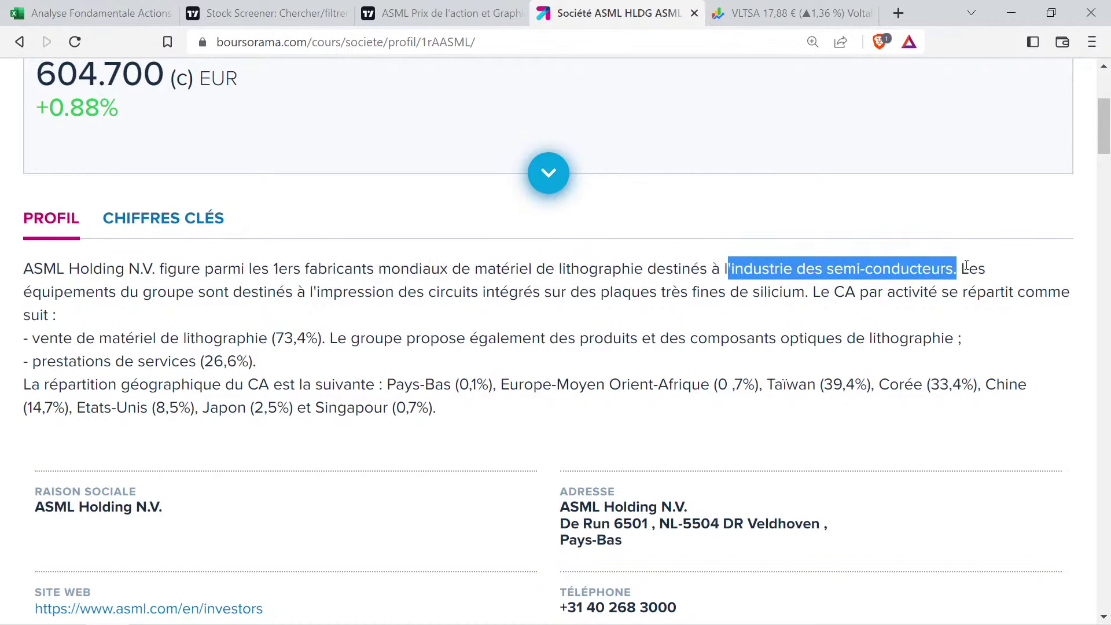
{"action": "left_click_drag", "start_coordinate": [960, 268], "coordinate": [261, 320]}
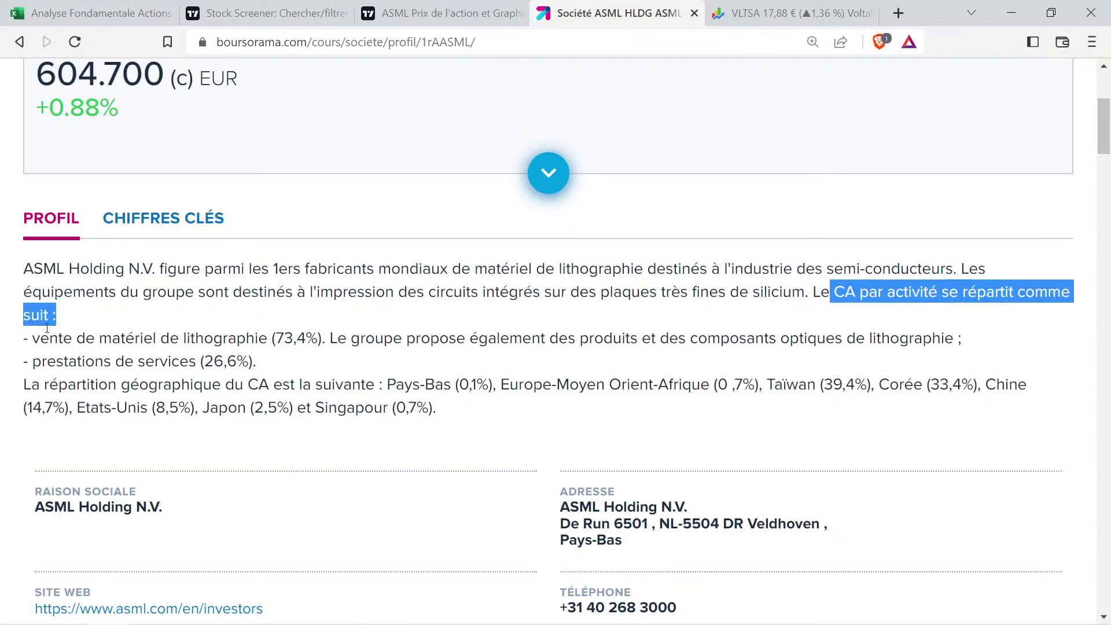
{"action": "left_click_drag", "start_coordinate": [36, 334], "coordinate": [324, 332]}
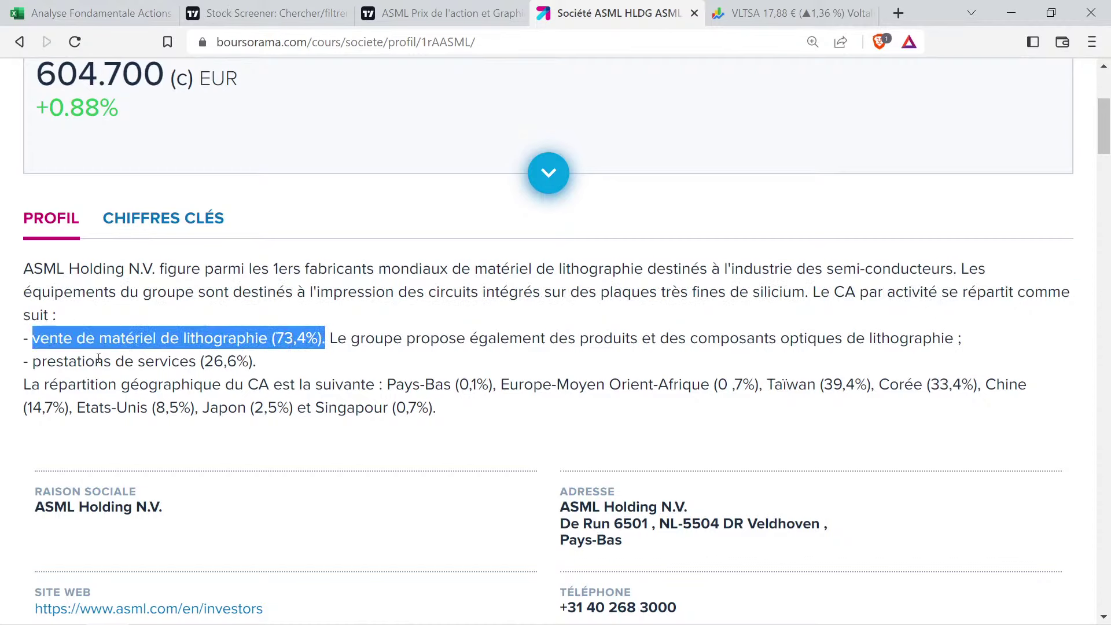
{"action": "left_click_drag", "start_coordinate": [43, 361], "coordinate": [246, 353]}
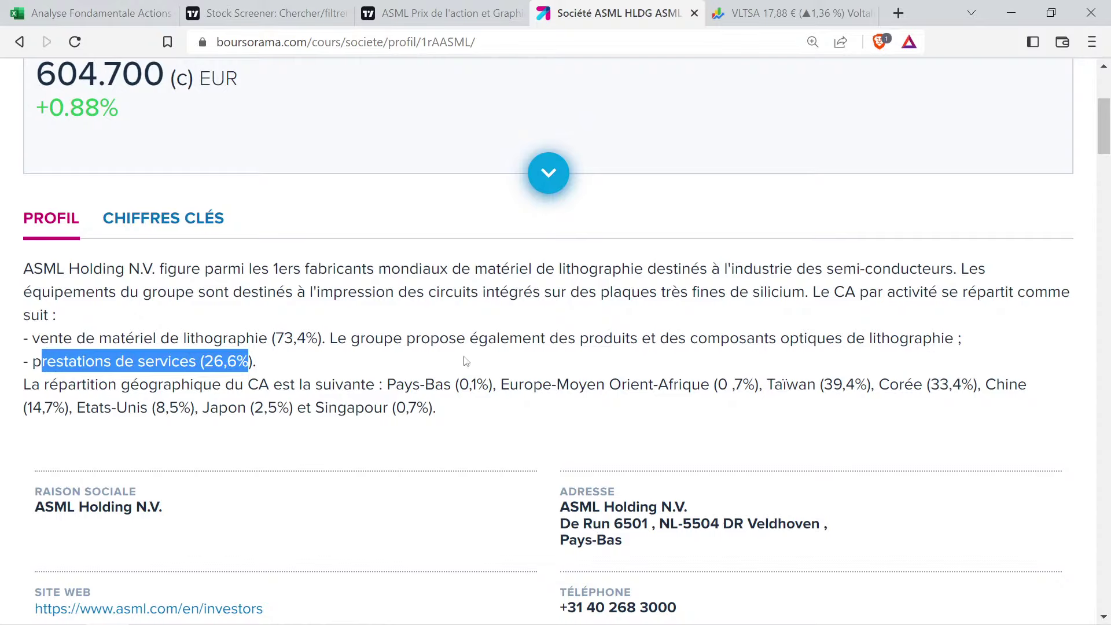
{"action": "left_click", "coordinate": [371, 342]}
{"action": "left_click_drag", "start_coordinate": [276, 362], "coordinate": [111, 339]}
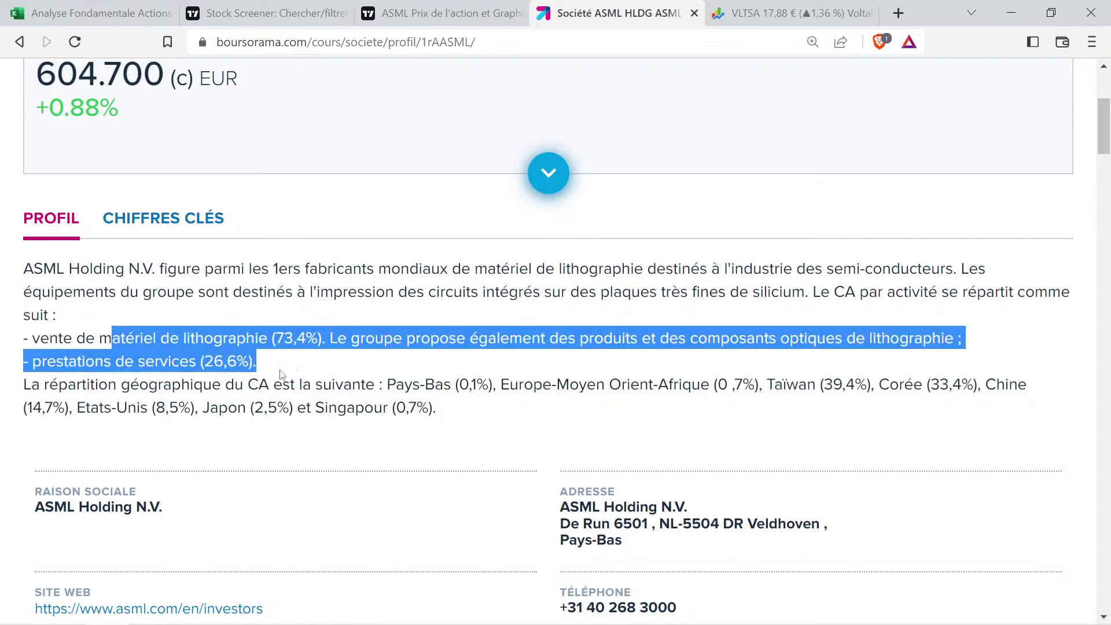
Examine the geographic breakdown of ASML's revenue, comparing it with the breakdown by activity
{"action": "scroll", "coordinate": [280, 373], "scroll_direction": "down", "scroll_amount": 3}
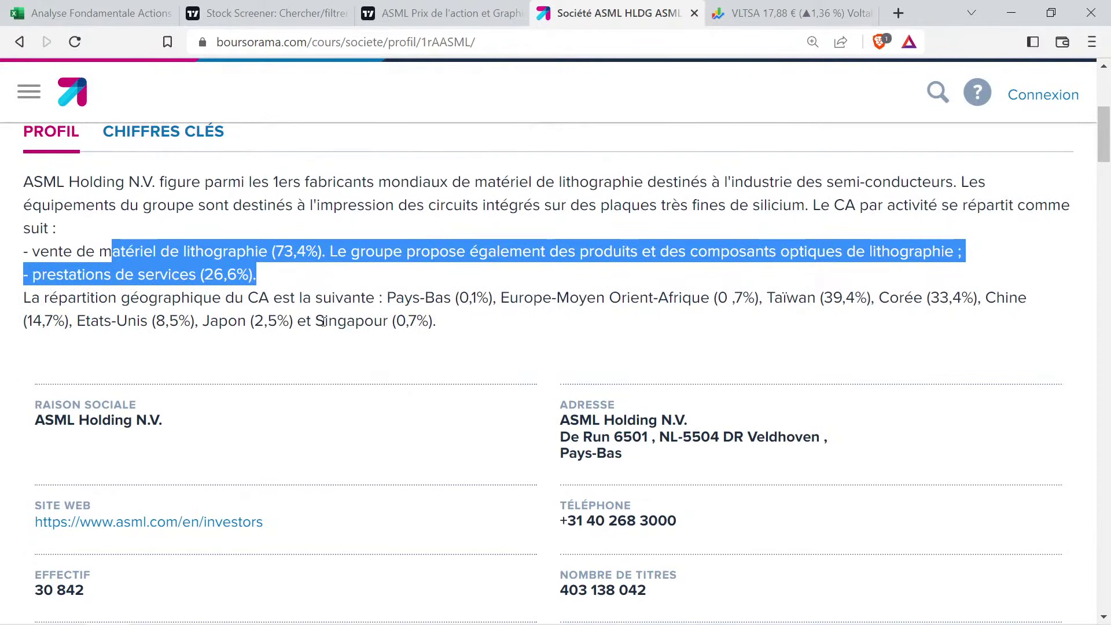
{"action": "left_click_drag", "start_coordinate": [395, 297], "coordinate": [497, 302]}
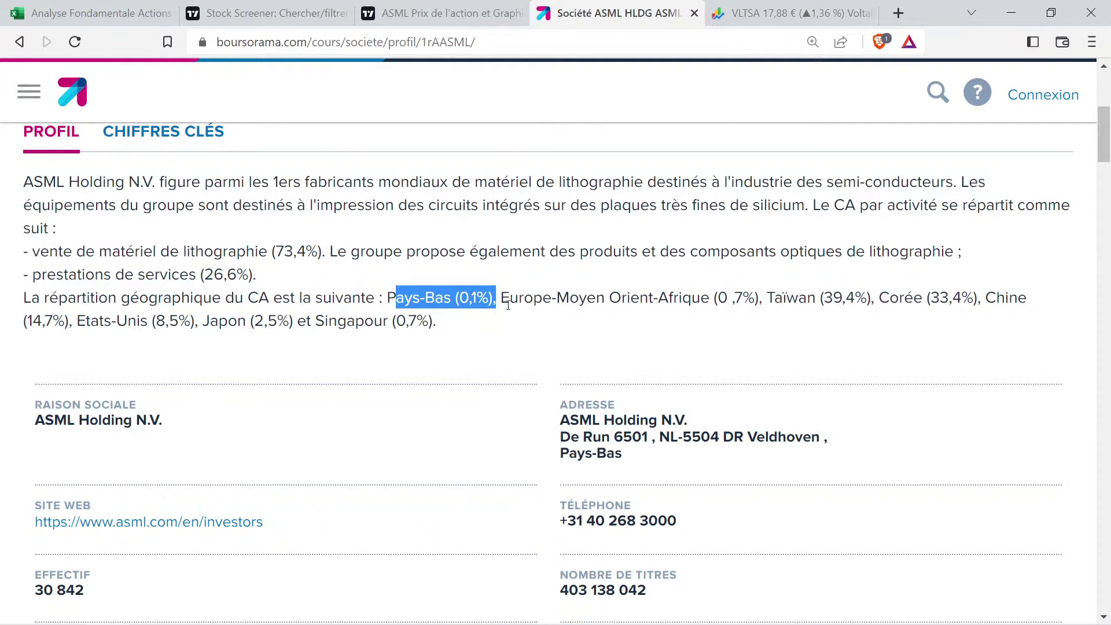
{"action": "left_click_drag", "start_coordinate": [493, 298], "coordinate": [685, 313]}
{"action": "left_click_drag", "start_coordinate": [753, 298], "coordinate": [658, 299]}
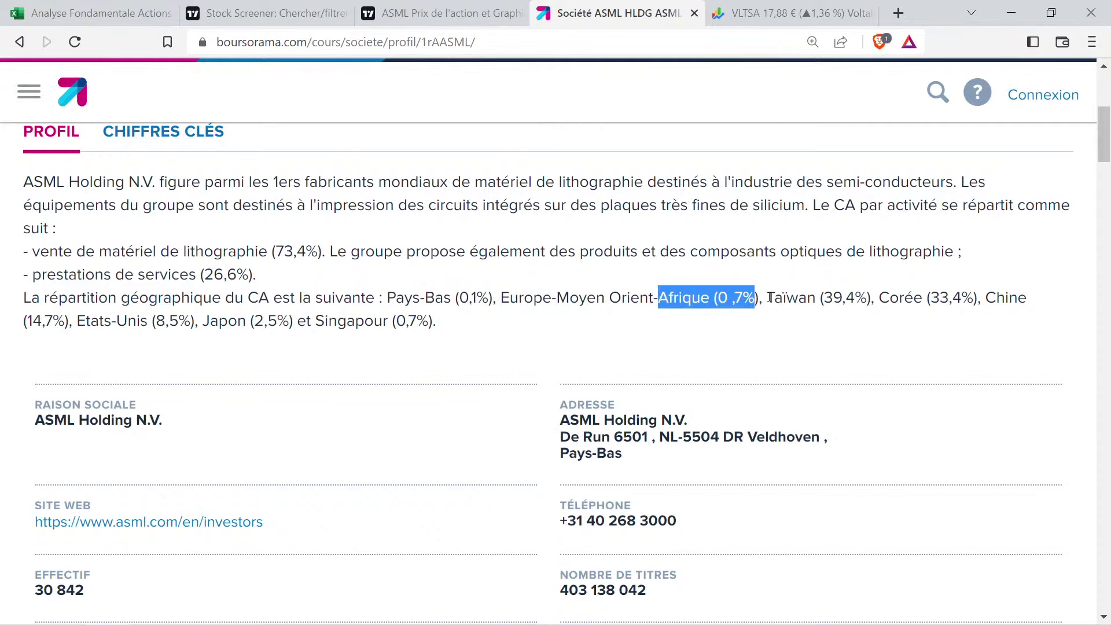
{"action": "left_click_drag", "start_coordinate": [768, 297], "coordinate": [343, 298]}
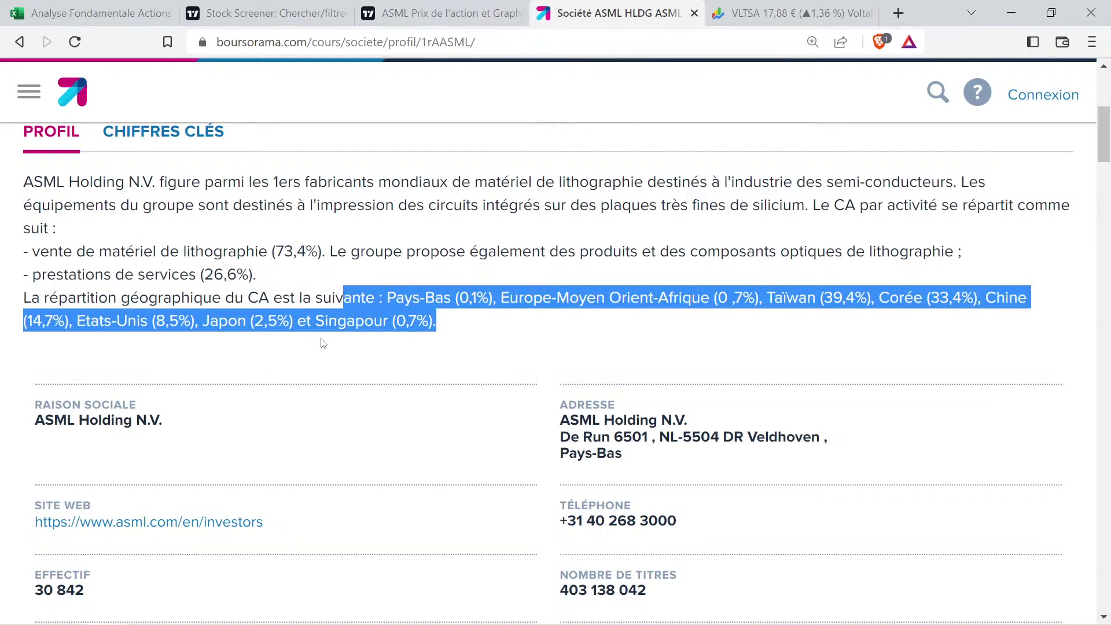
{"action": "left_click_drag", "start_coordinate": [283, 279], "coordinate": [144, 253]}
Go to ASML's quote page, look through it and reduce the page zoom to show the full quote summary
{"action": "scroll", "coordinate": [175, 294], "scroll_direction": "up", "scroll_amount": 4}
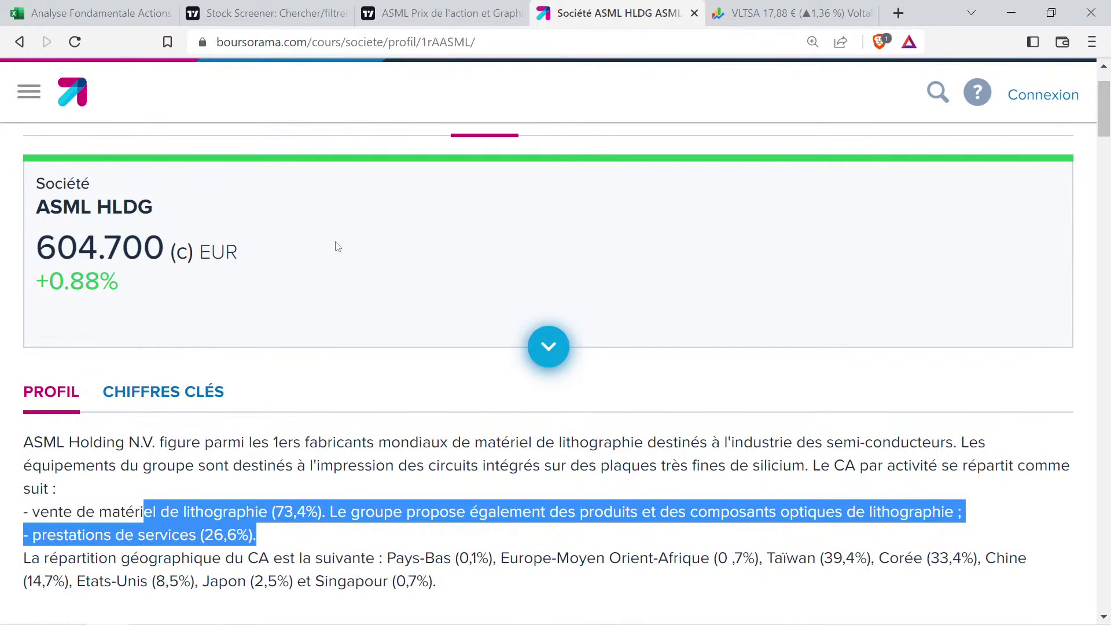
{"action": "scroll", "coordinate": [314, 237], "scroll_direction": "up", "scroll_amount": 2}
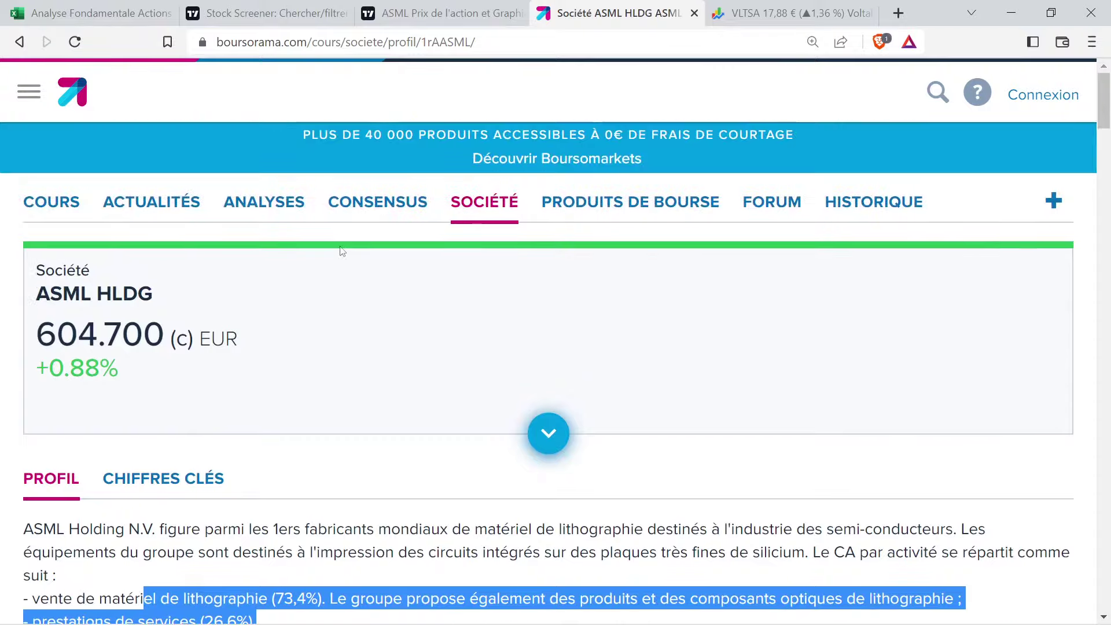
{"action": "left_click", "coordinate": [54, 204]}
{"action": "scroll", "coordinate": [515, 349], "scroll_direction": "down", "scroll_amount": 8}
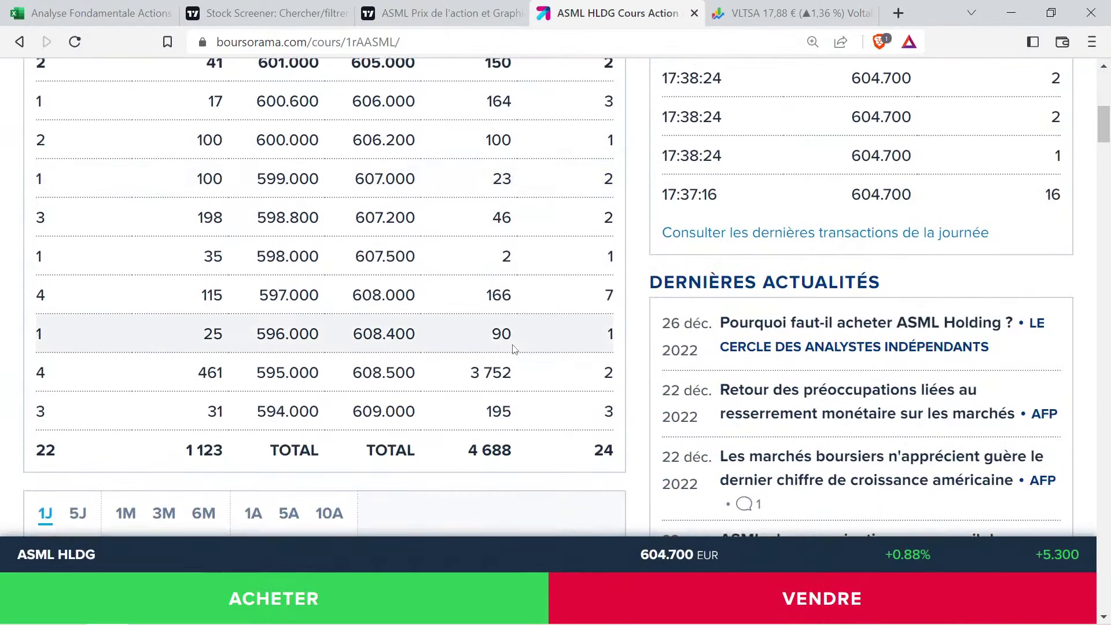
{"action": "scroll", "coordinate": [515, 349], "scroll_direction": "down", "scroll_amount": 7}
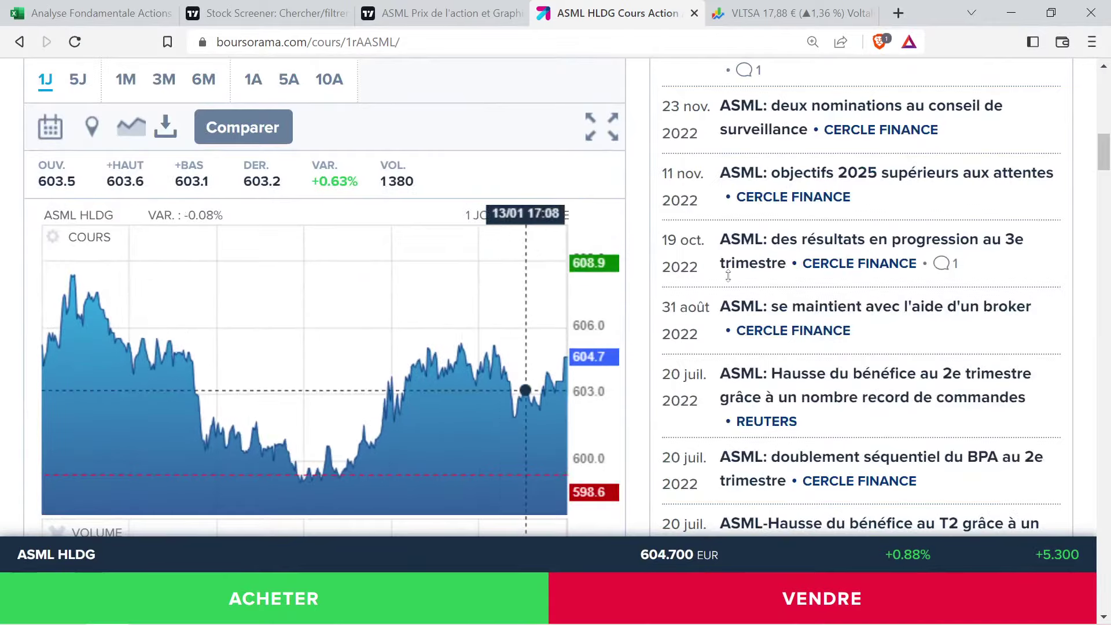
{"action": "scroll", "coordinate": [727, 276], "scroll_direction": "up", "scroll_amount": 15}
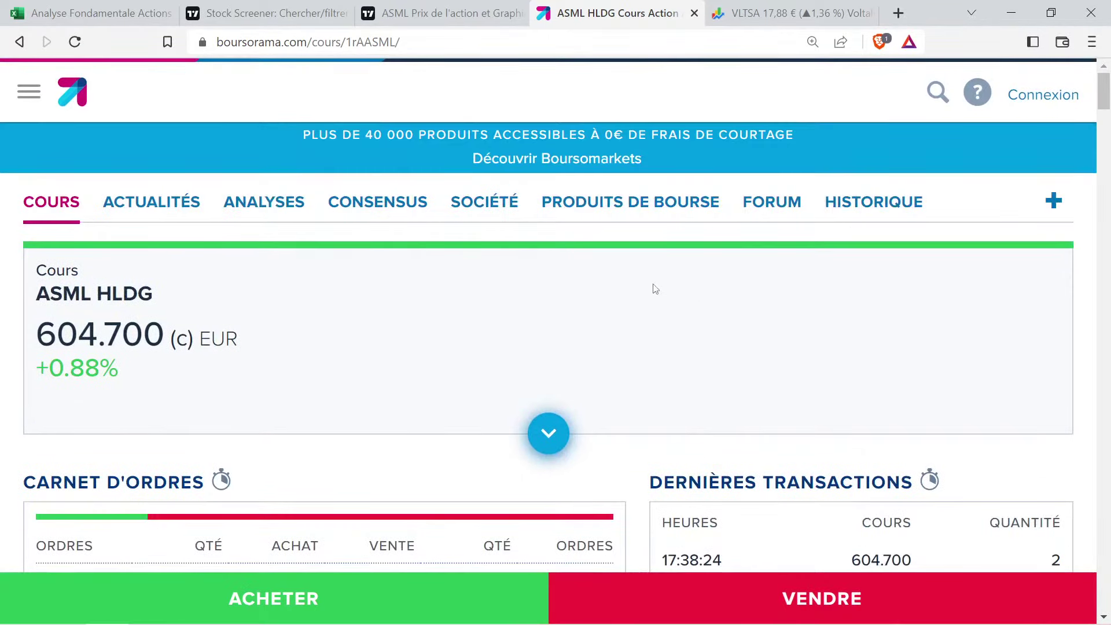
{"action": "key", "text": "ctrl+minus"}
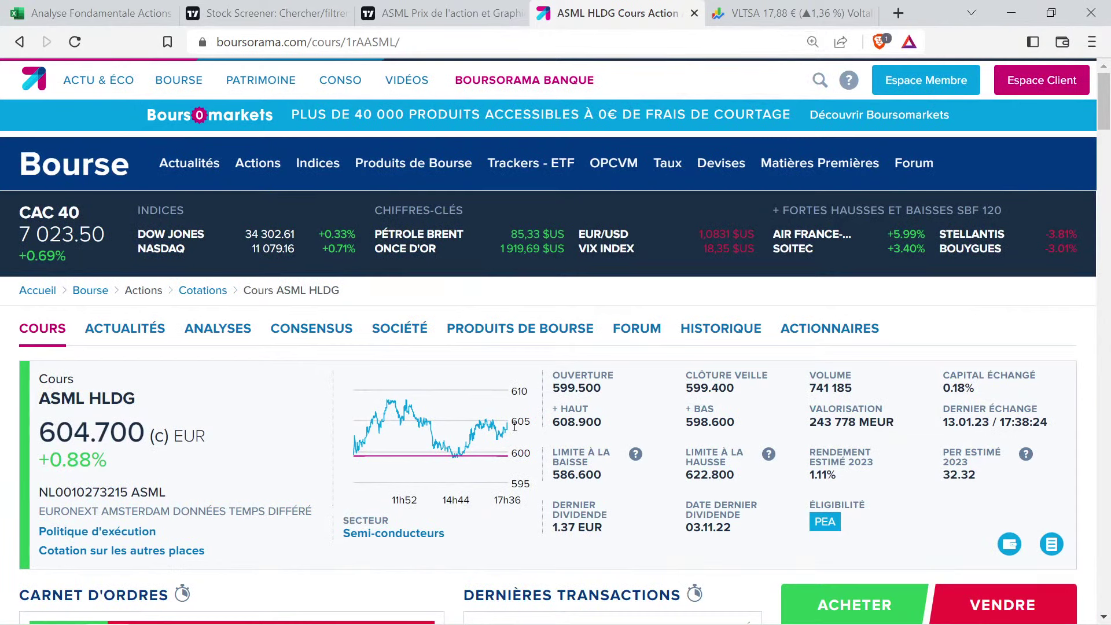
Switch to the Excel workbook and fill ASML Holding's Business cell with dark green
{"action": "left_click", "coordinate": [128, 6]}
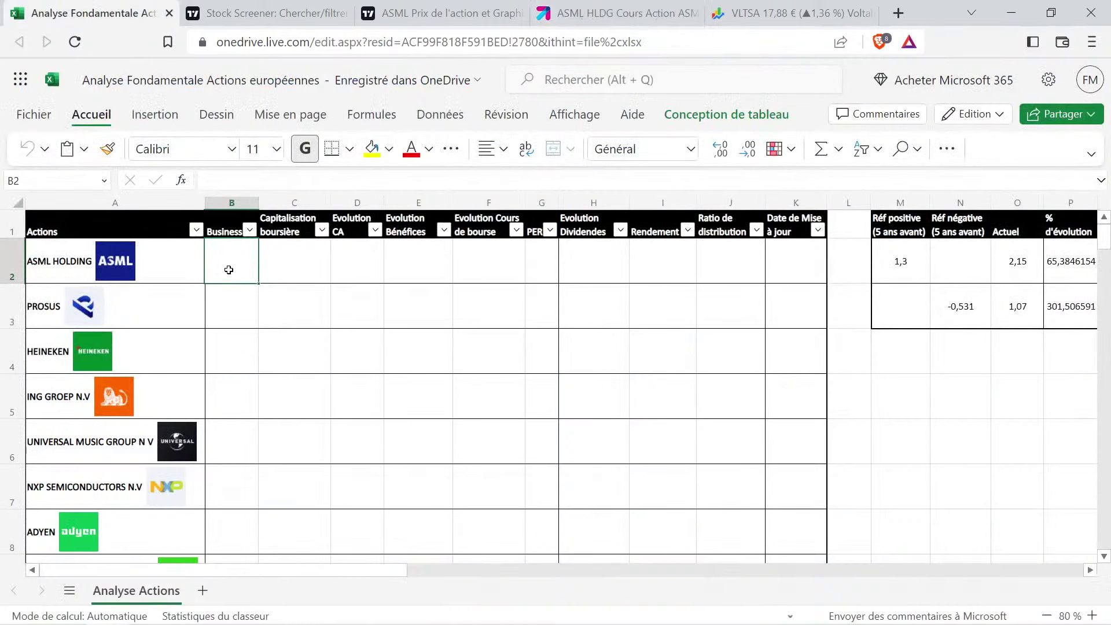
{"action": "left_click", "coordinate": [389, 149]}
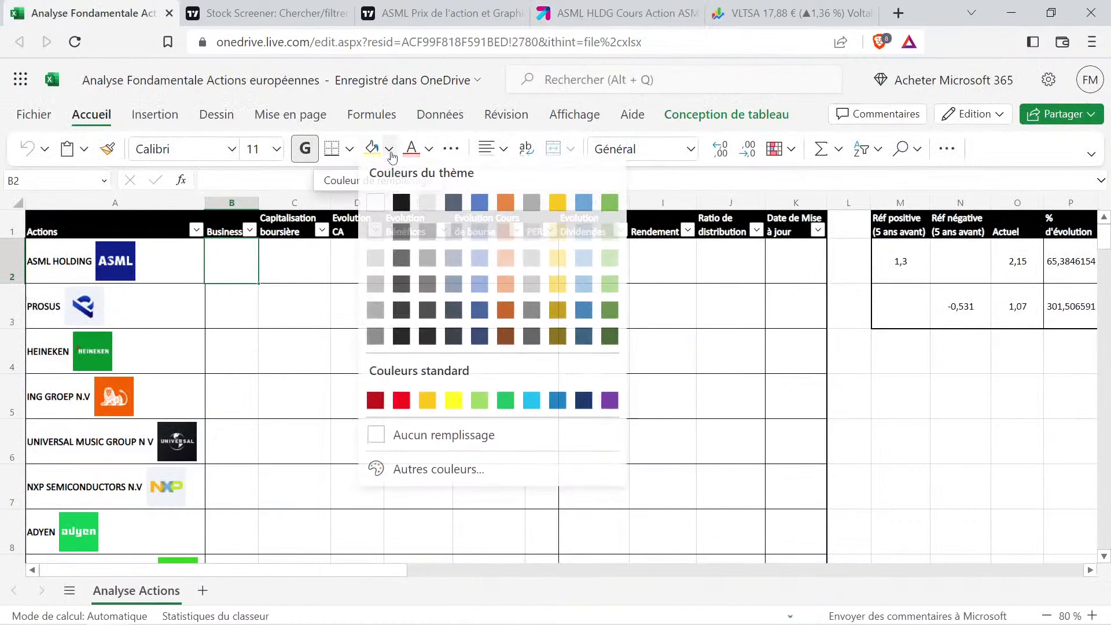
{"action": "left_click", "coordinate": [612, 324]}
Look up ASML's market capitalisation on its TradingView overview page, then return to the Excel workbook
{"action": "left_click", "coordinate": [322, 258]}
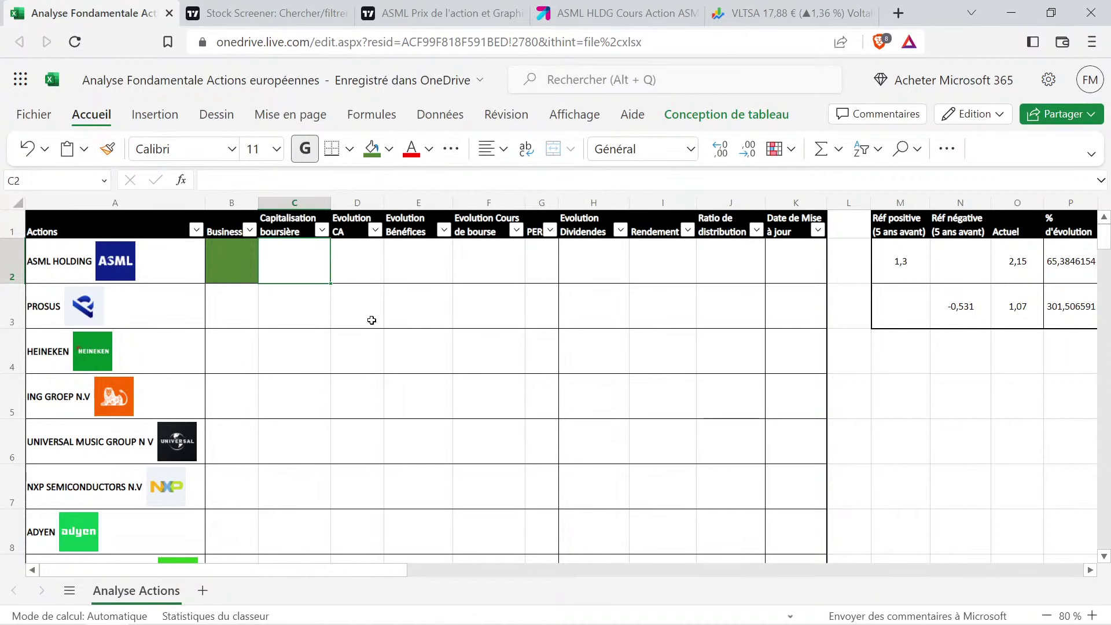
{"action": "left_click", "coordinate": [441, 12]}
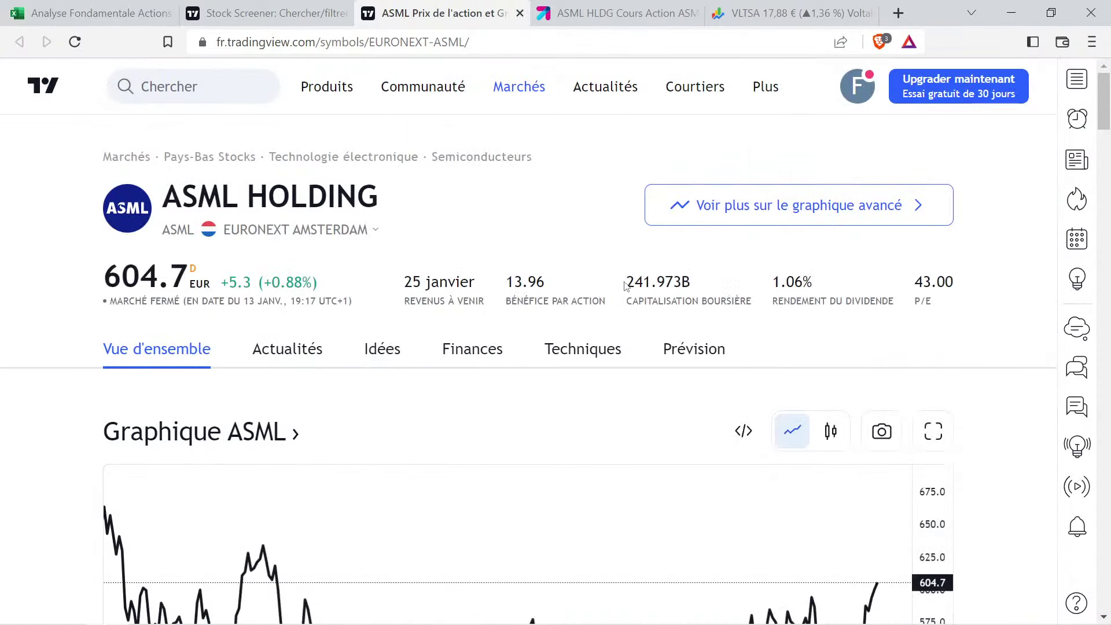
{"action": "mouse_move", "coordinate": [644, 301]}
{"action": "left_click", "coordinate": [156, 13]}
{"action": "left_click", "coordinate": [253, 266]}
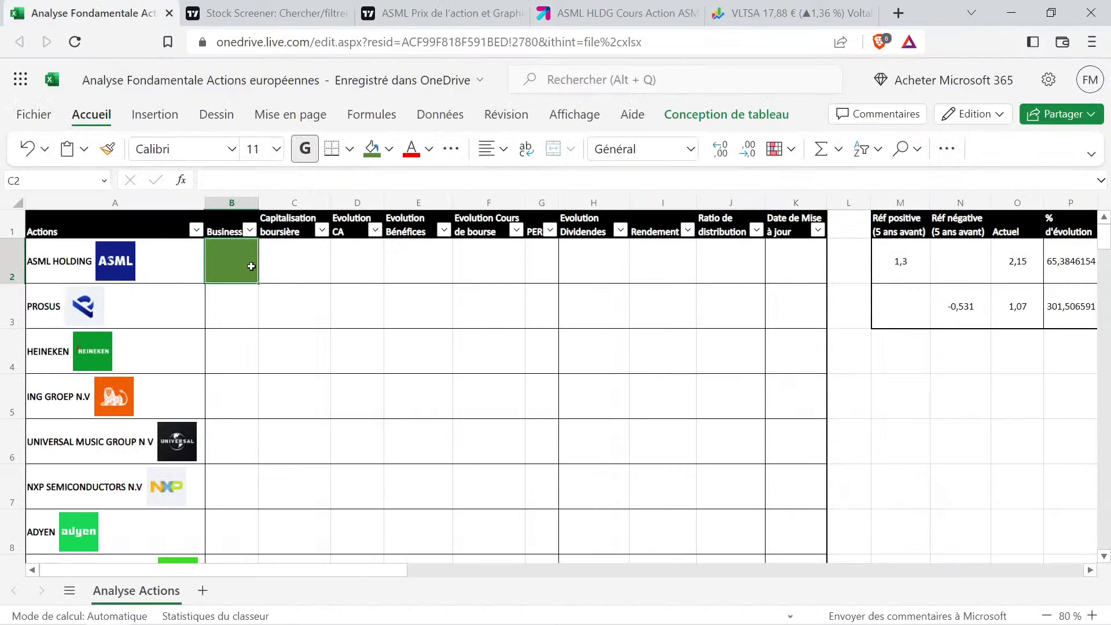
{"action": "key", "text": "ctrl+c"}
{"action": "left_click", "coordinate": [297, 260]}
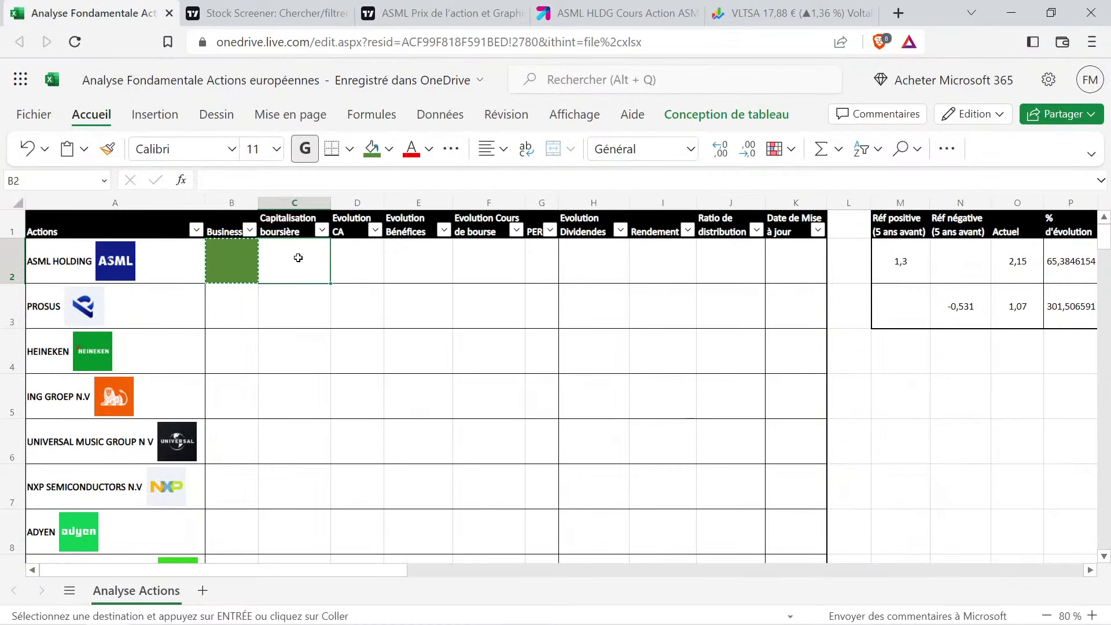
{"action": "key", "text": "ctrl+v"}
{"action": "double_click", "coordinate": [303, 265]}
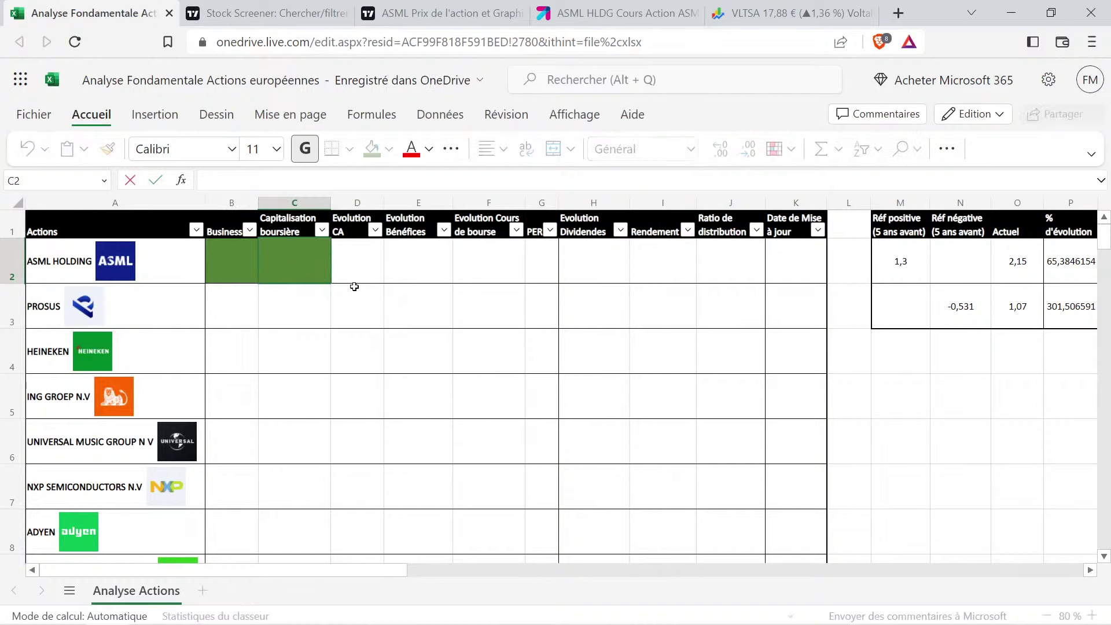
{"action": "type", "text": "242"}
{"action": "key", "text": "Return"}
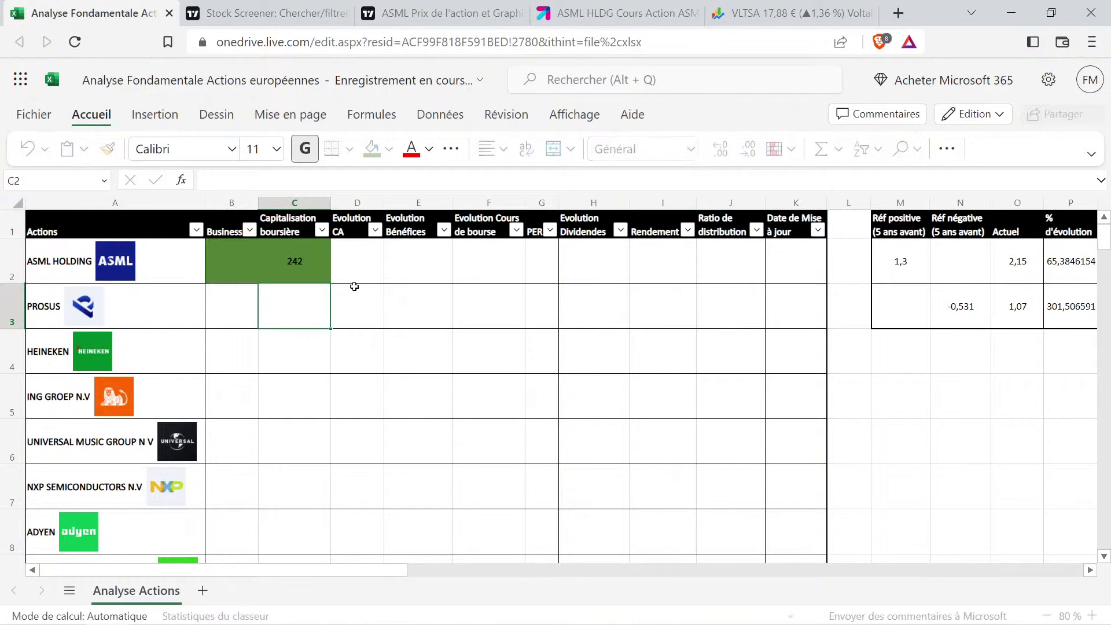
{"action": "key", "text": "ctrl+z"}
Enter 242 M€ as ASML Holding's market capitalisation (Capitalisation boursière) in C2
{"action": "double_click", "coordinate": [301, 263]}
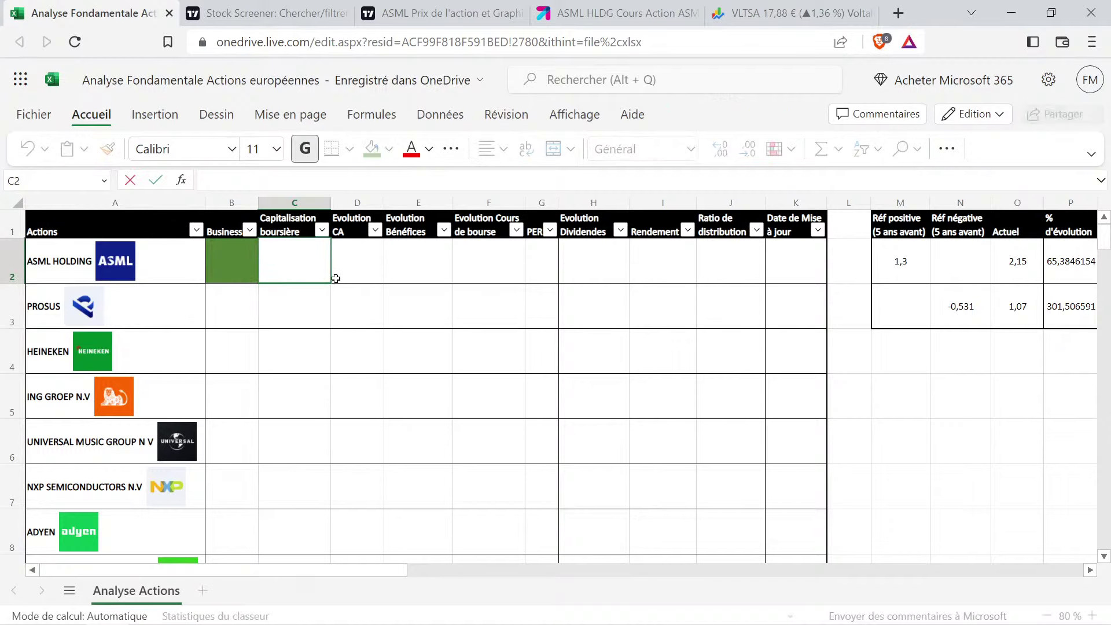
{"action": "type", "text": "242"}
{"action": "key", "text": "Return"}
{"action": "key", "text": "Up"}
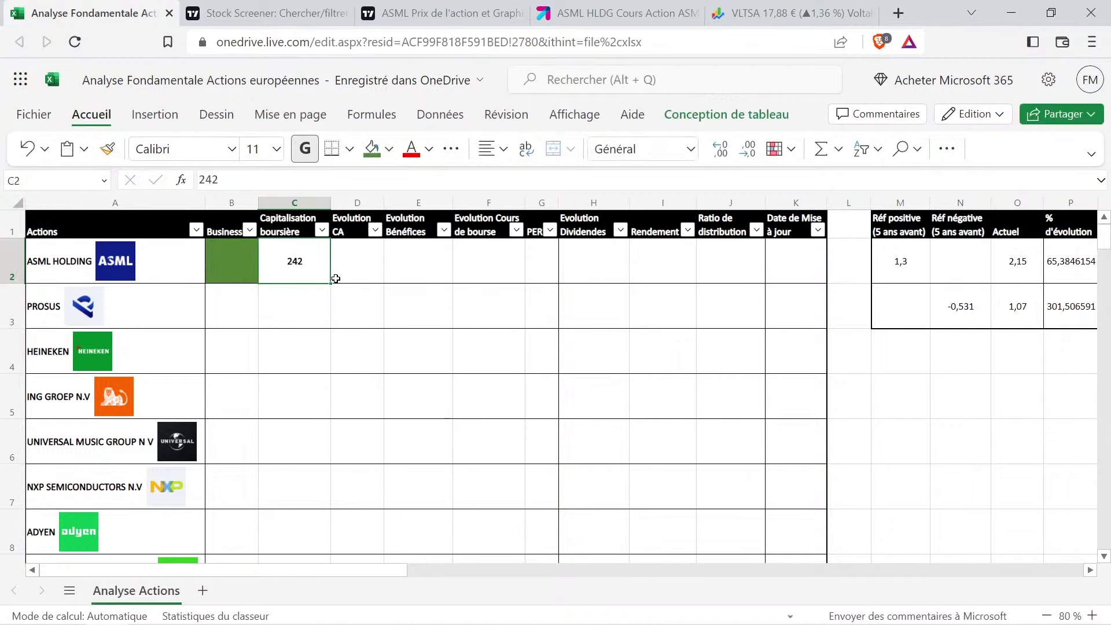
{"action": "double_click", "coordinate": [305, 259]}
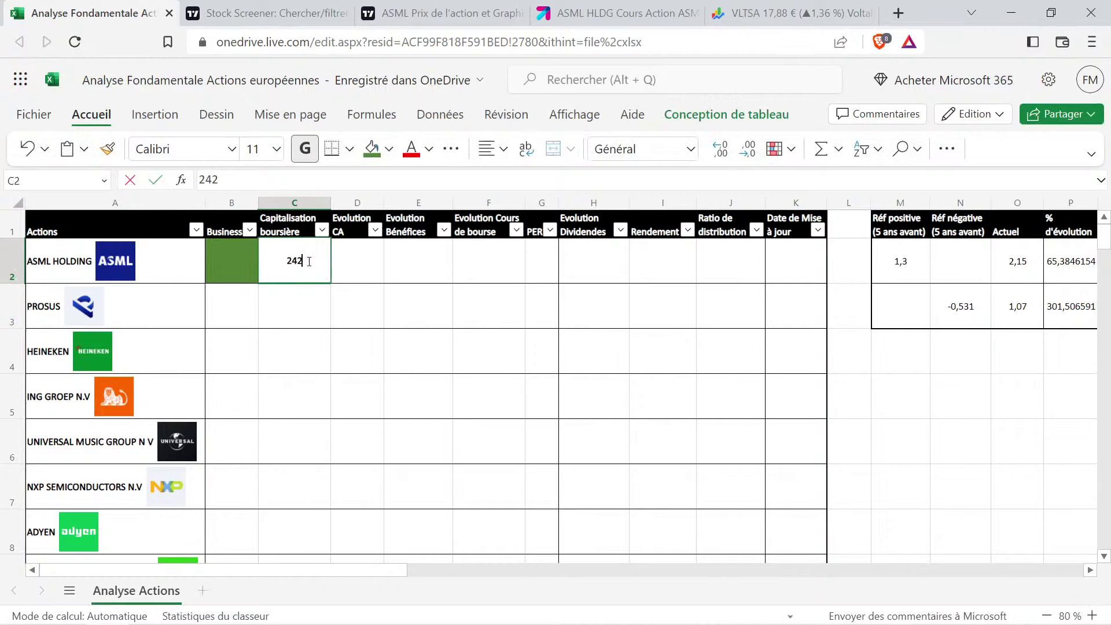
{"action": "type", "text": "M"}
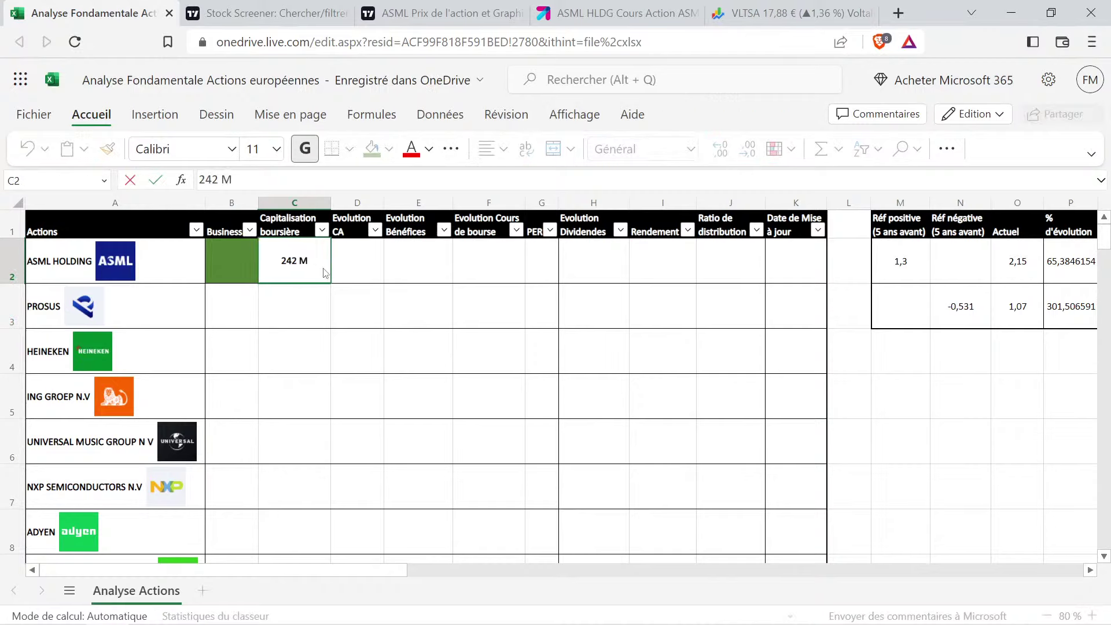
{"action": "type", "text": "€"}
{"action": "key", "text": "Return"}
{"action": "key", "text": "Up"}
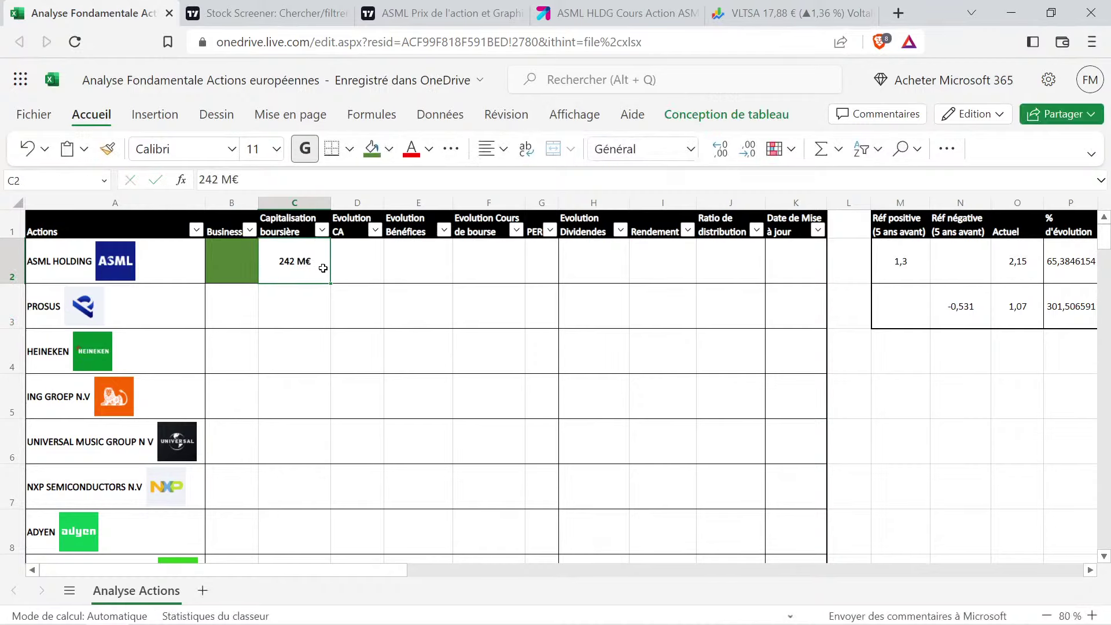
Give ASML's market capitalisation cell the dark green fill and white text
{"action": "left_click", "coordinate": [373, 154]}
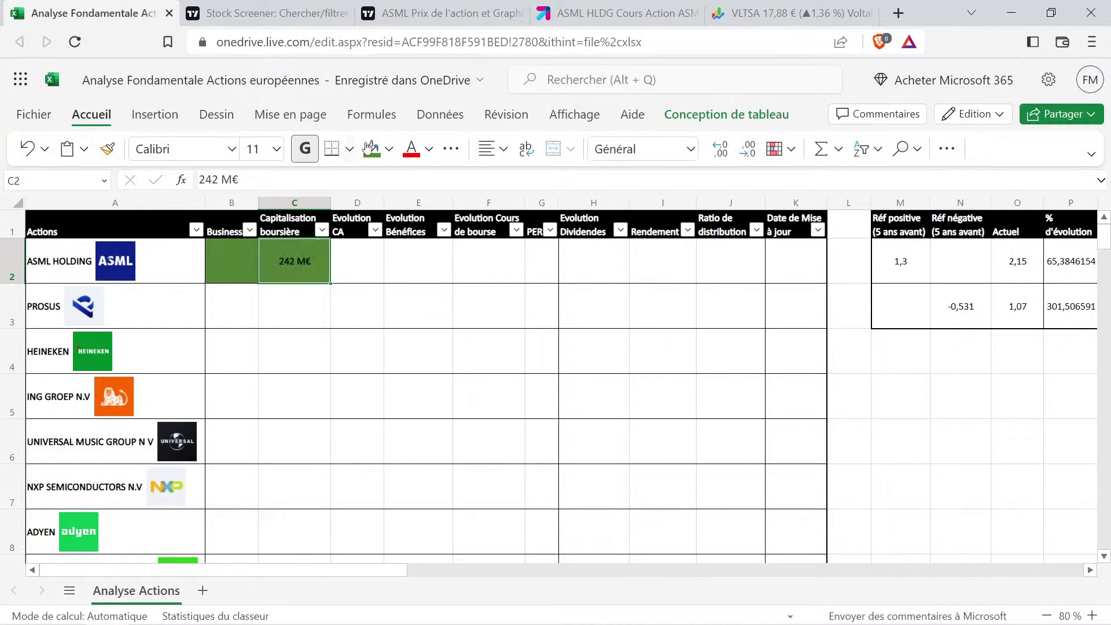
{"action": "left_click", "coordinate": [429, 149]}
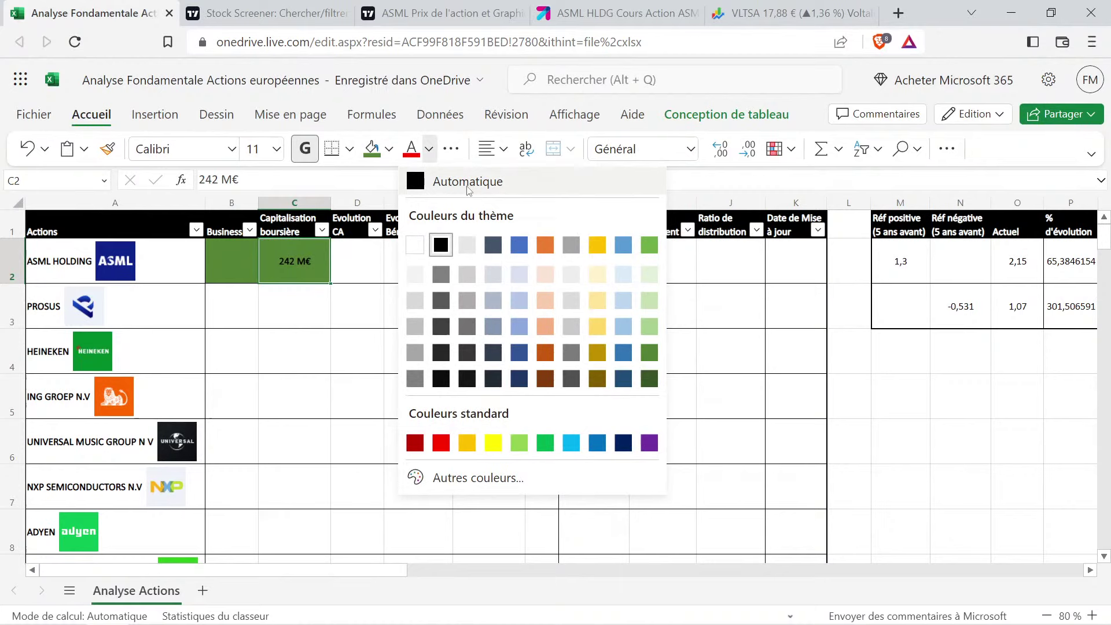
{"action": "left_click", "coordinate": [414, 244]}
{"action": "left_click", "coordinate": [316, 298]}
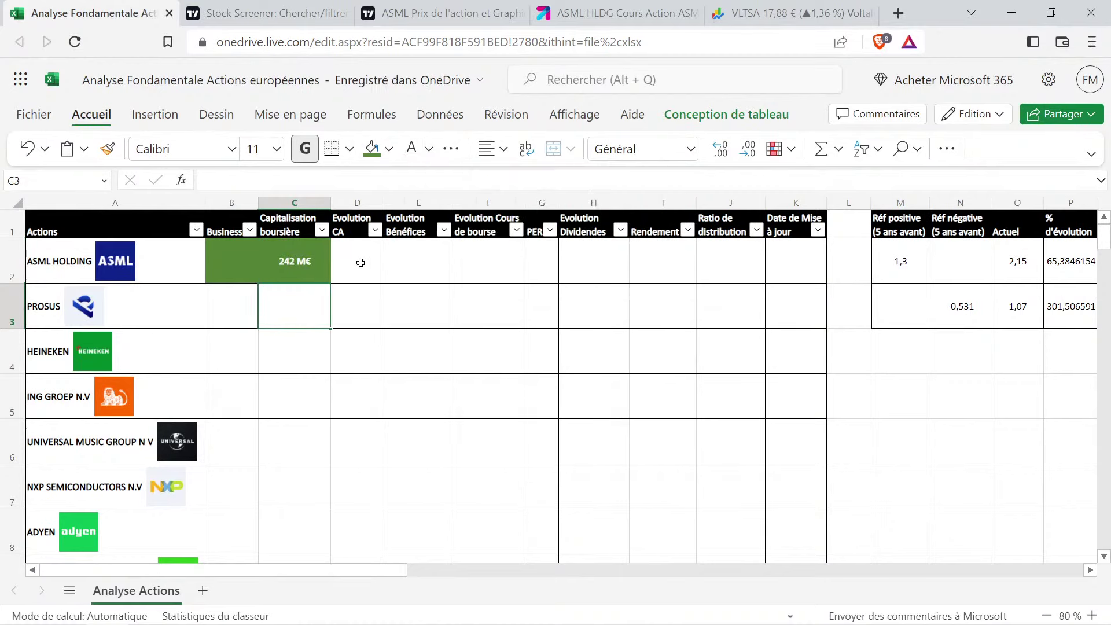
Open ASML's income statement on TradingView, show it by year and read the total revenue for 2017 through 2021
{"action": "left_click", "coordinate": [361, 262]}
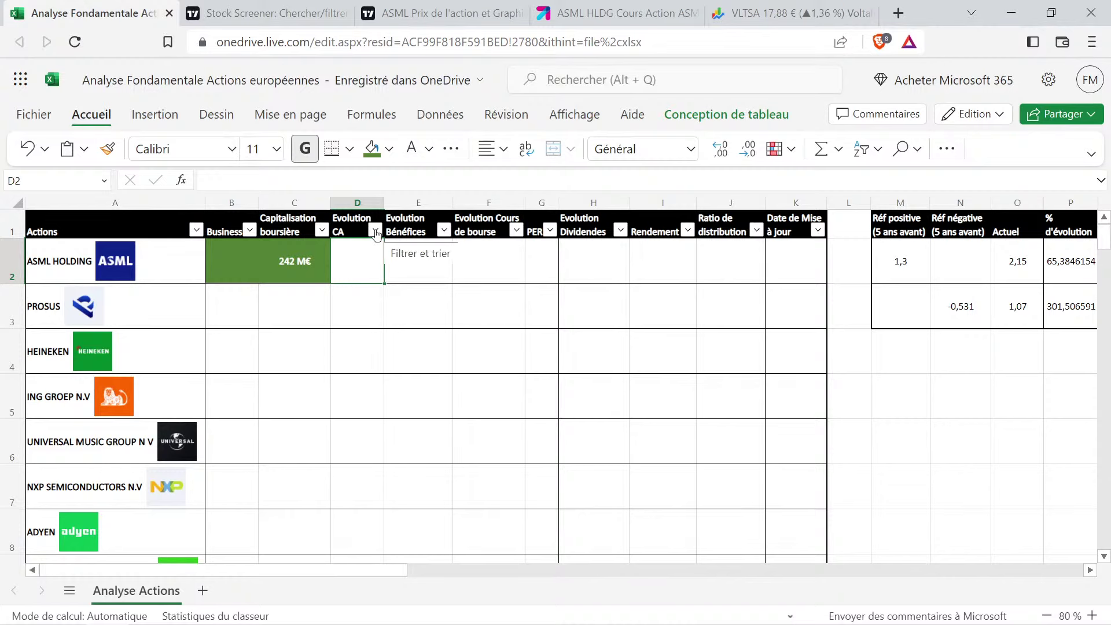
{"action": "left_click", "coordinate": [502, 5]}
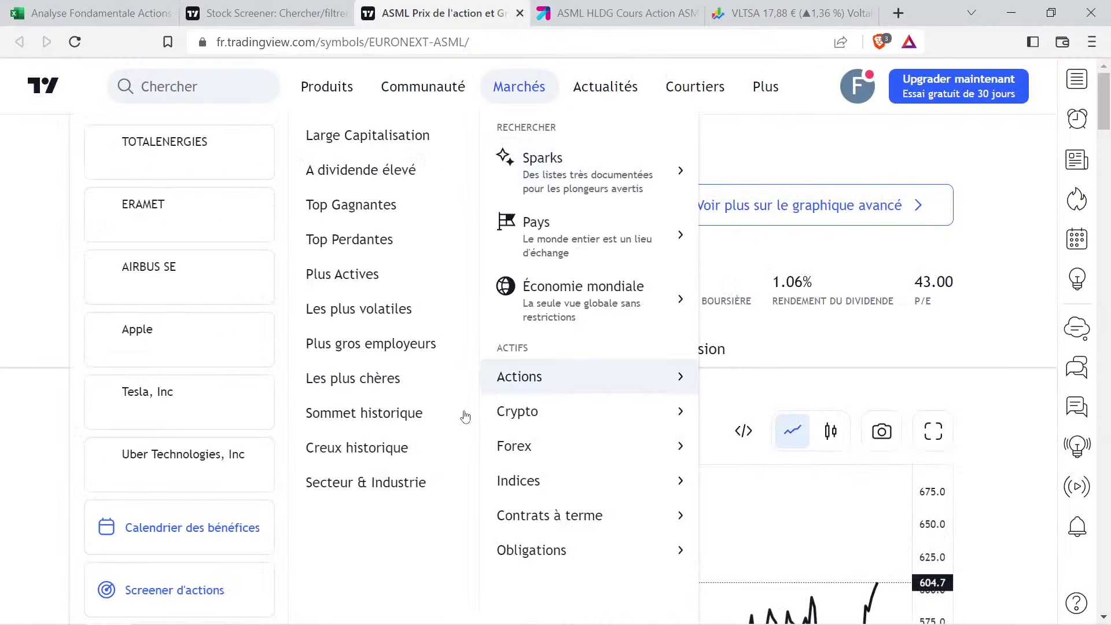
{"action": "left_click", "coordinate": [472, 362]}
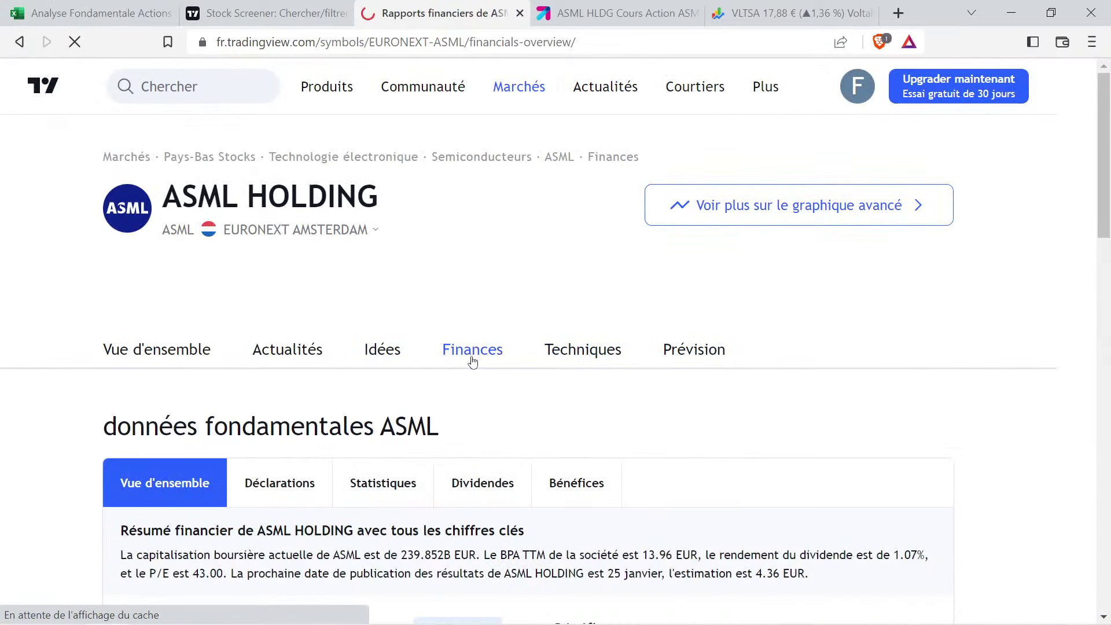
{"action": "scroll", "coordinate": [293, 384], "scroll_direction": "down", "scroll_amount": 3}
{"action": "left_click", "coordinate": [283, 315]}
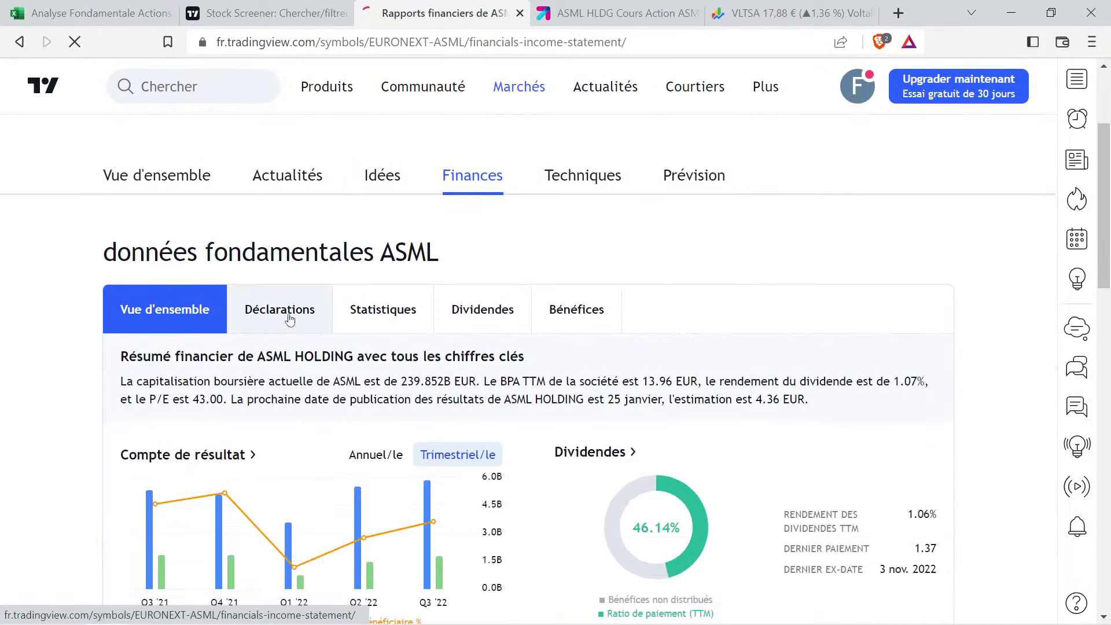
{"action": "scroll", "coordinate": [471, 270], "scroll_direction": "down", "scroll_amount": 3}
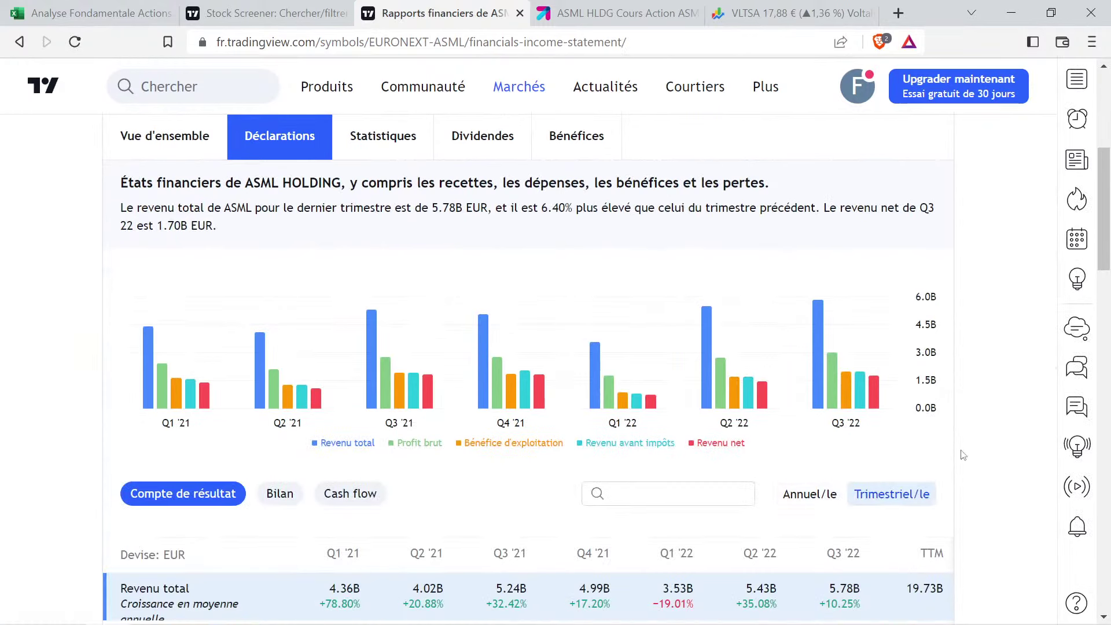
{"action": "left_click", "coordinate": [832, 497]}
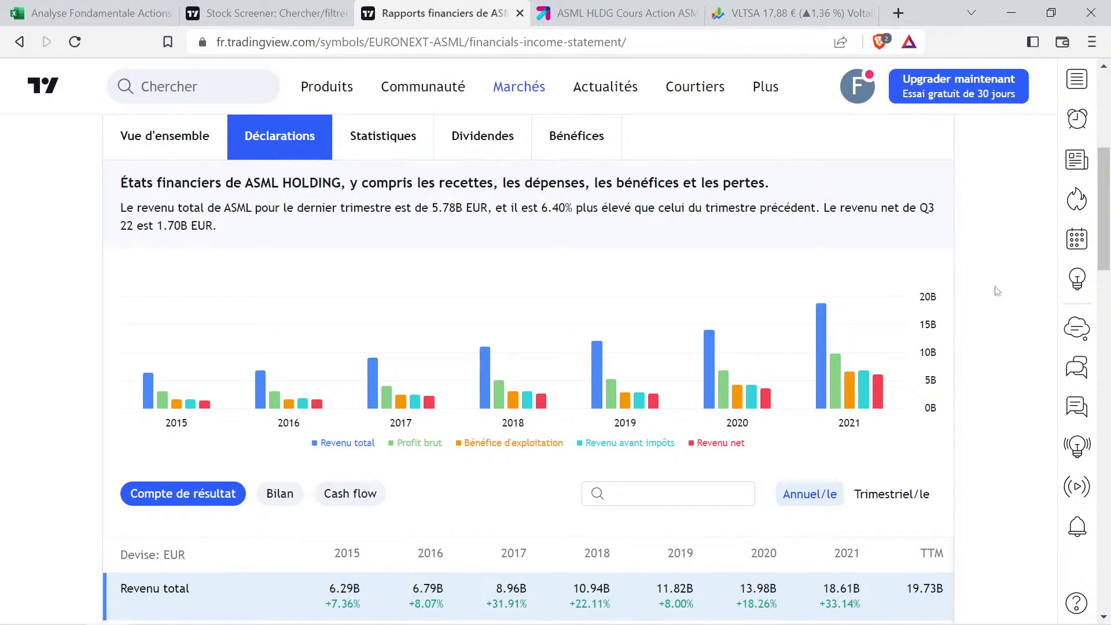
{"action": "mouse_move", "coordinate": [377, 325]}
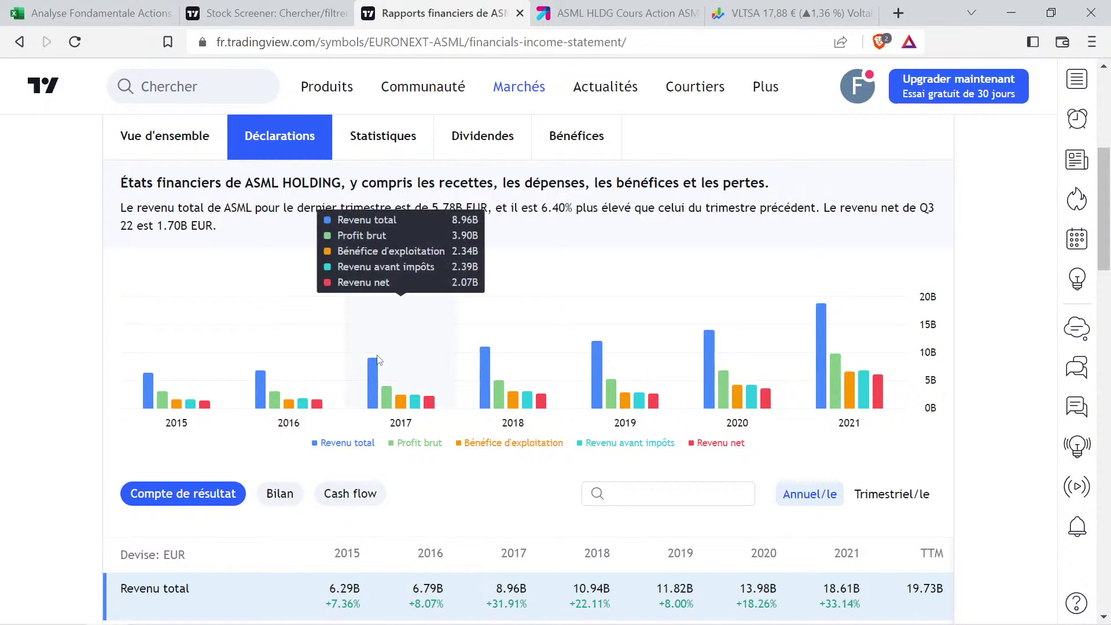
{"action": "mouse_move", "coordinate": [494, 351]}
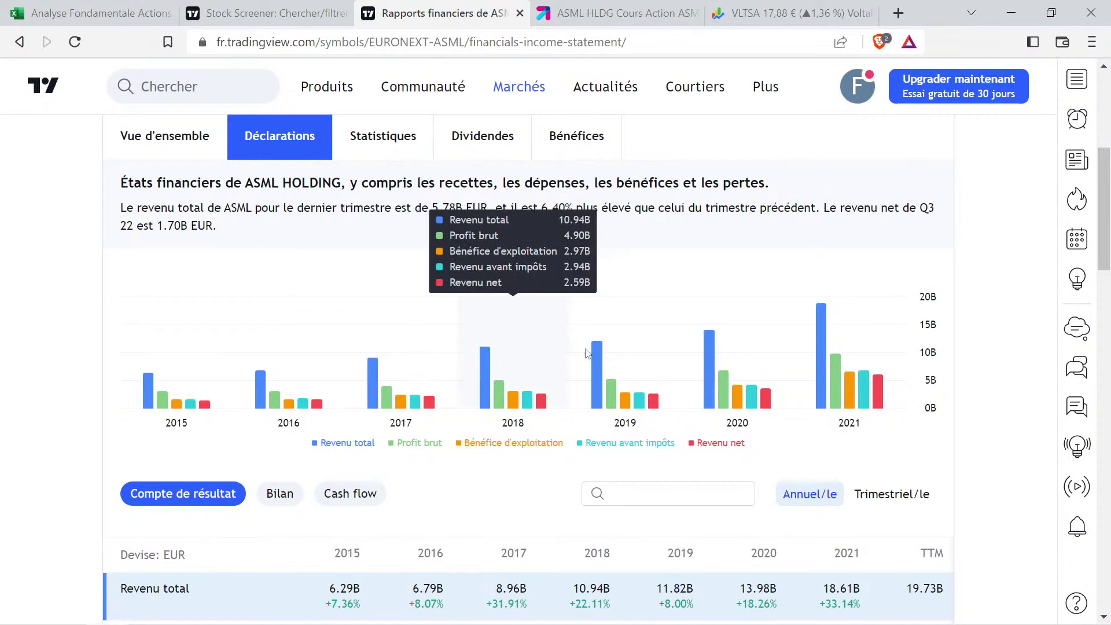
{"action": "mouse_move", "coordinate": [743, 350]}
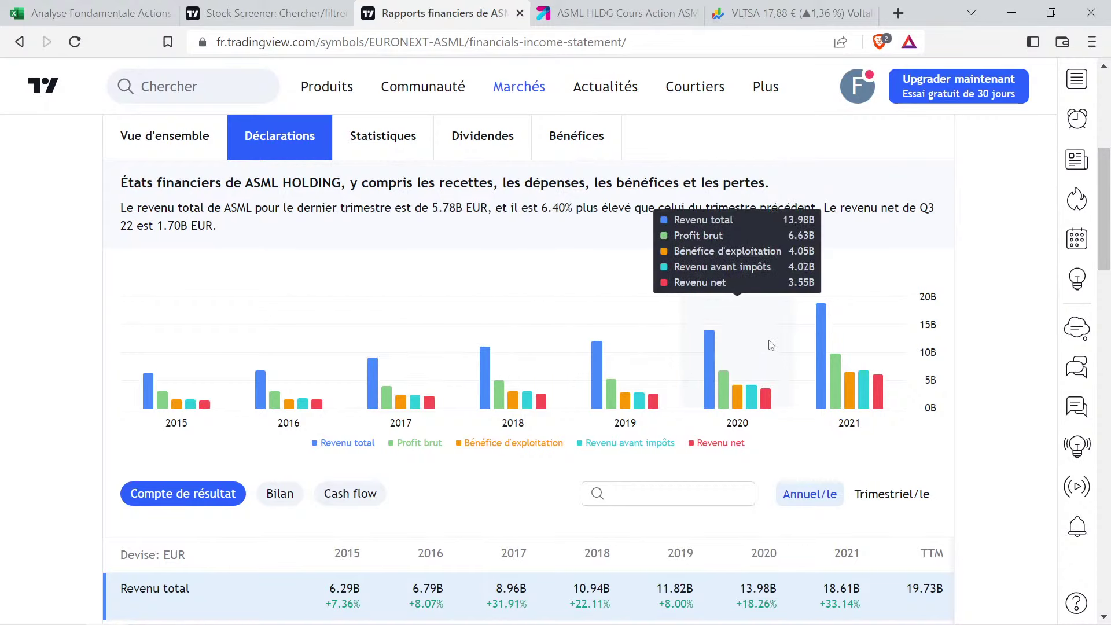
{"action": "mouse_move", "coordinate": [839, 336]}
{"action": "mouse_move", "coordinate": [391, 342]}
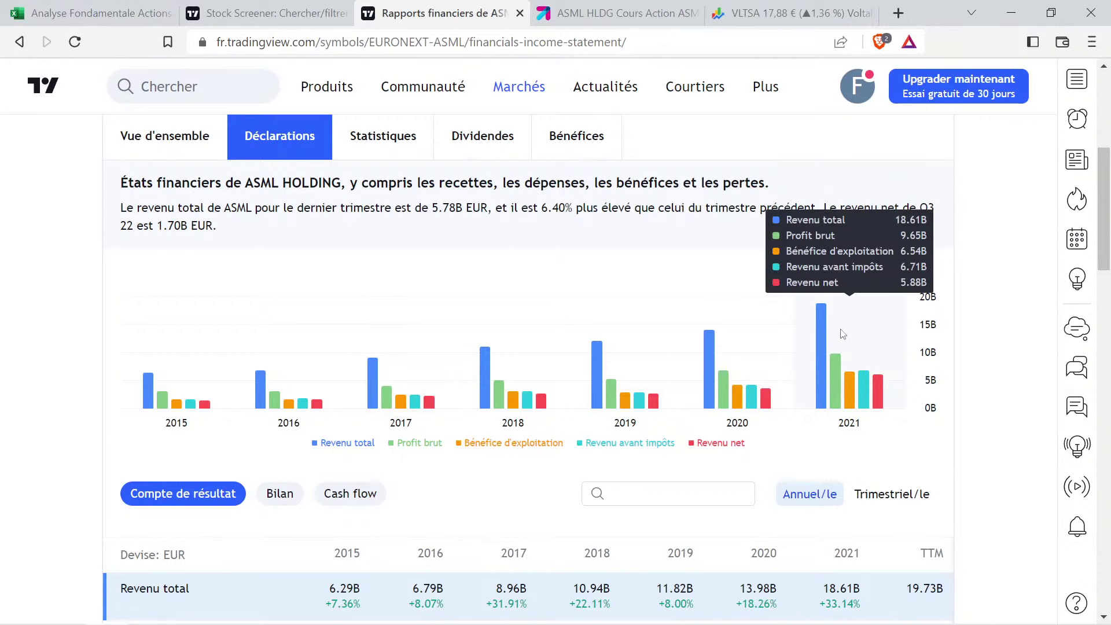
In the Excel workbook's evolution calculator, set the positive reference of five years ago to 8,96 and the current value to 18,61
{"action": "left_click", "coordinate": [93, 13]}
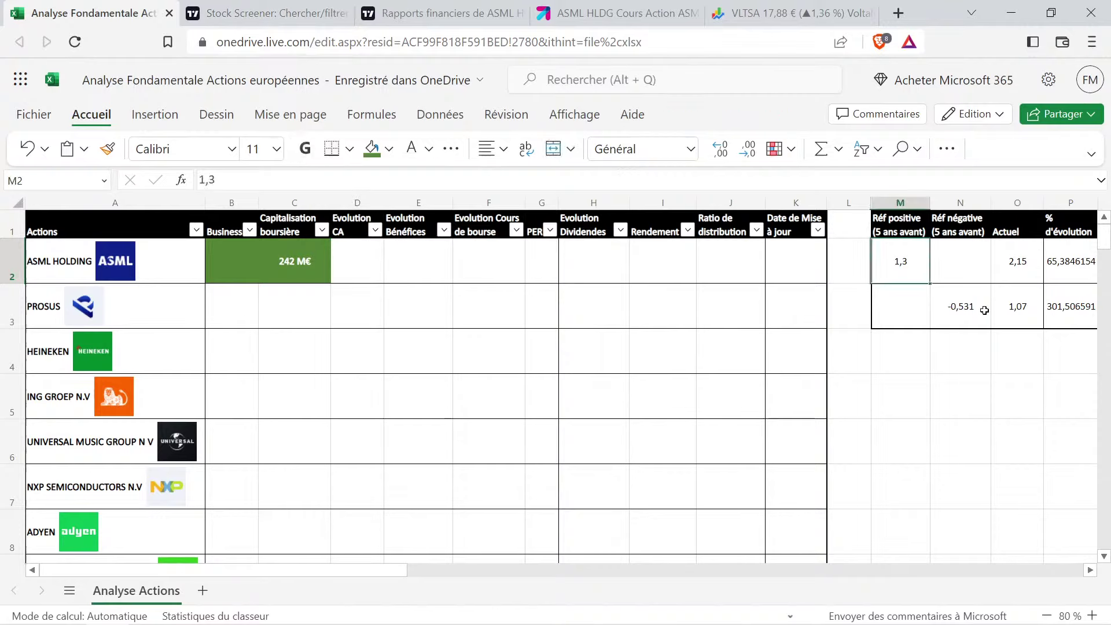
{"action": "type", "text": "8,96"}
{"action": "key", "text": "Tab"}
{"action": "key", "text": "Tab"}
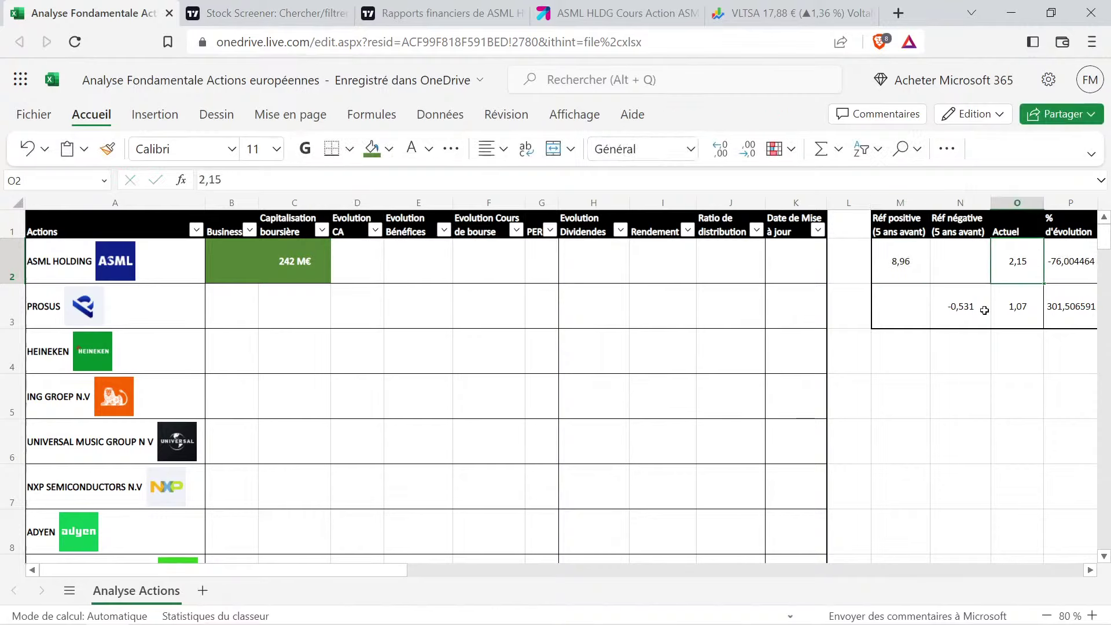
{"action": "type", "text": "18,61"}
{"action": "key", "text": "Return"}
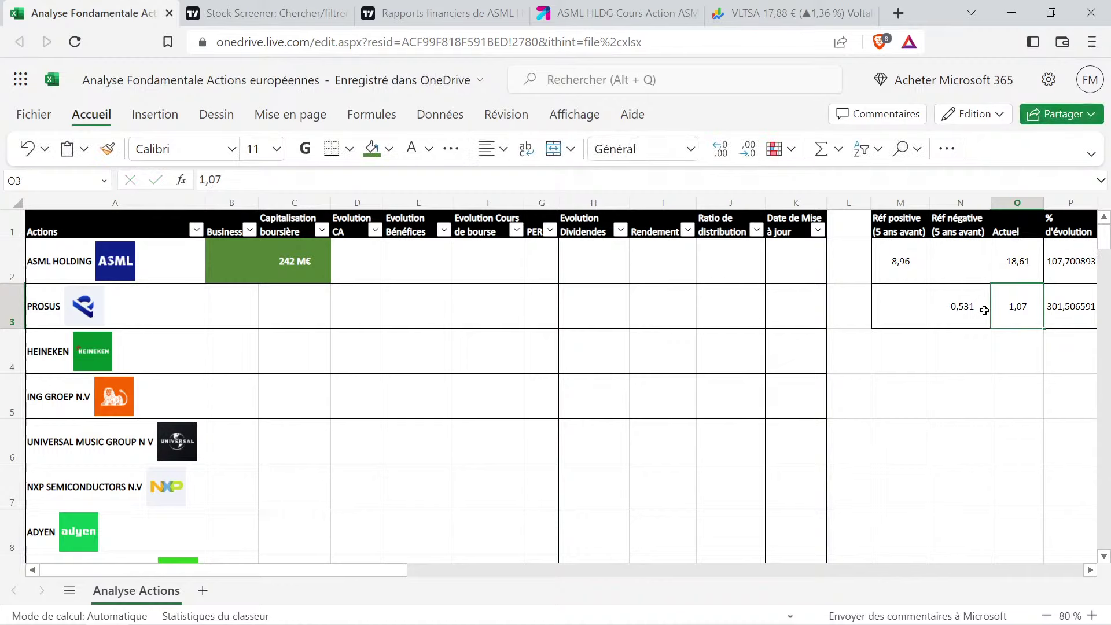
Enter 108% as ASML Holding's revenue growth (Evolution CA) in D2
{"action": "left_click", "coordinate": [355, 267]}
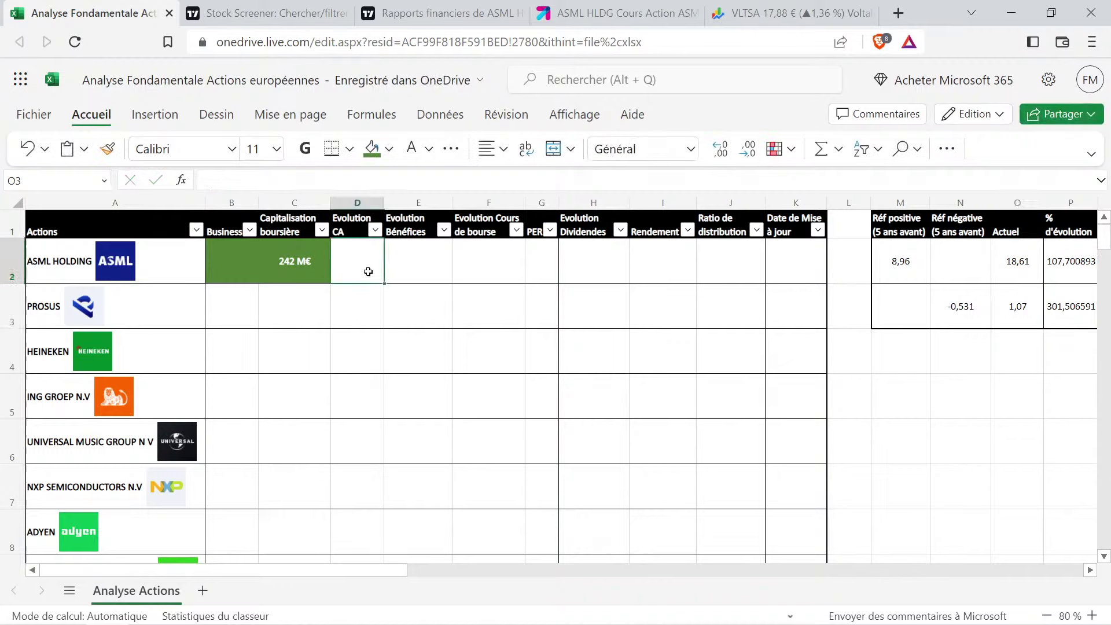
{"action": "type", "text": "1"}
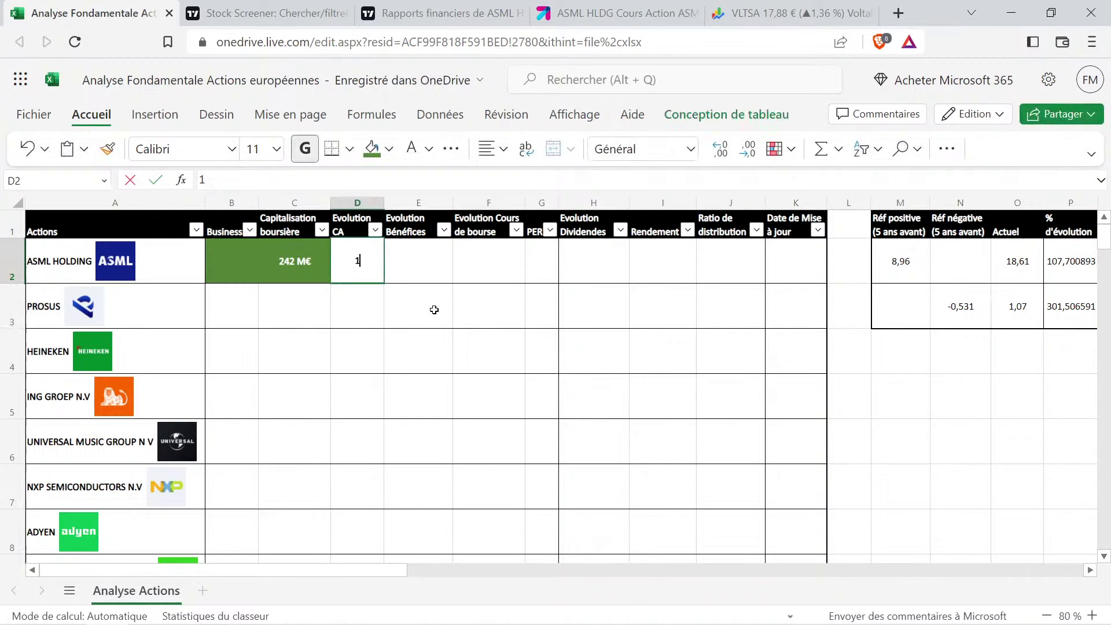
{"action": "type", "text": "08%"}
{"action": "key", "text": "Return"}
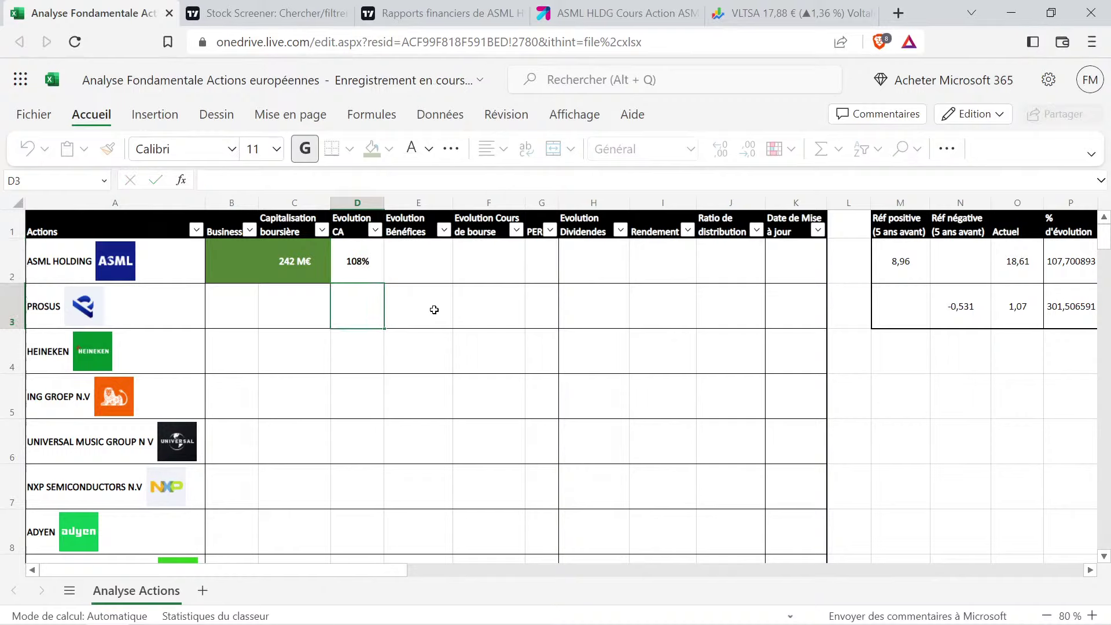
{"action": "key", "text": "Up"}
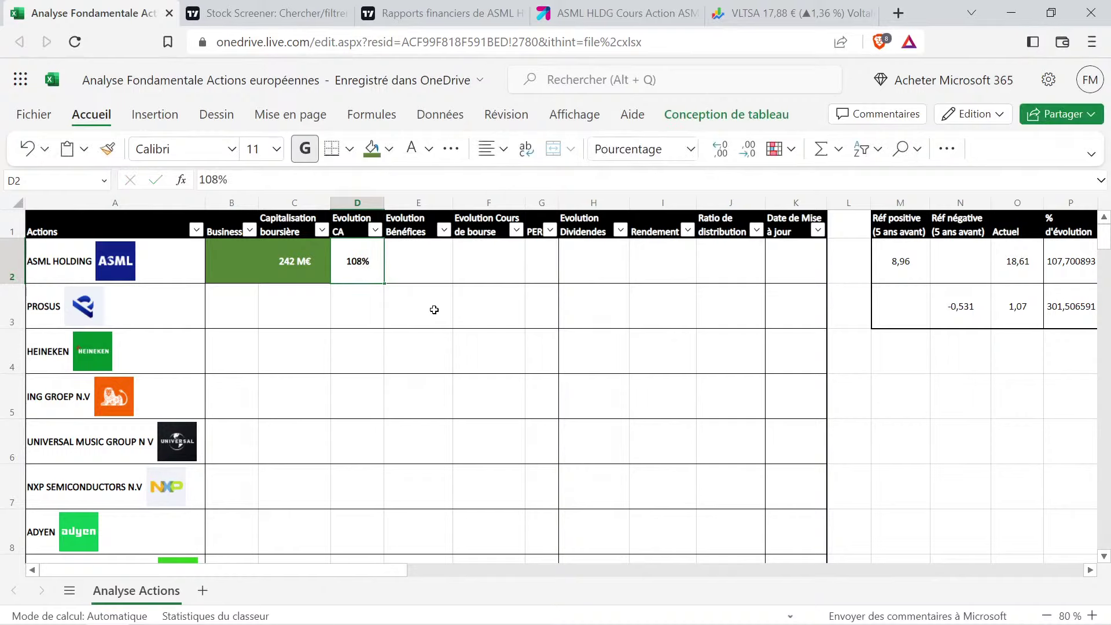
Format ASML's Evolution CA cell with the dark green fill and white text
{"action": "left_click", "coordinate": [371, 148]}
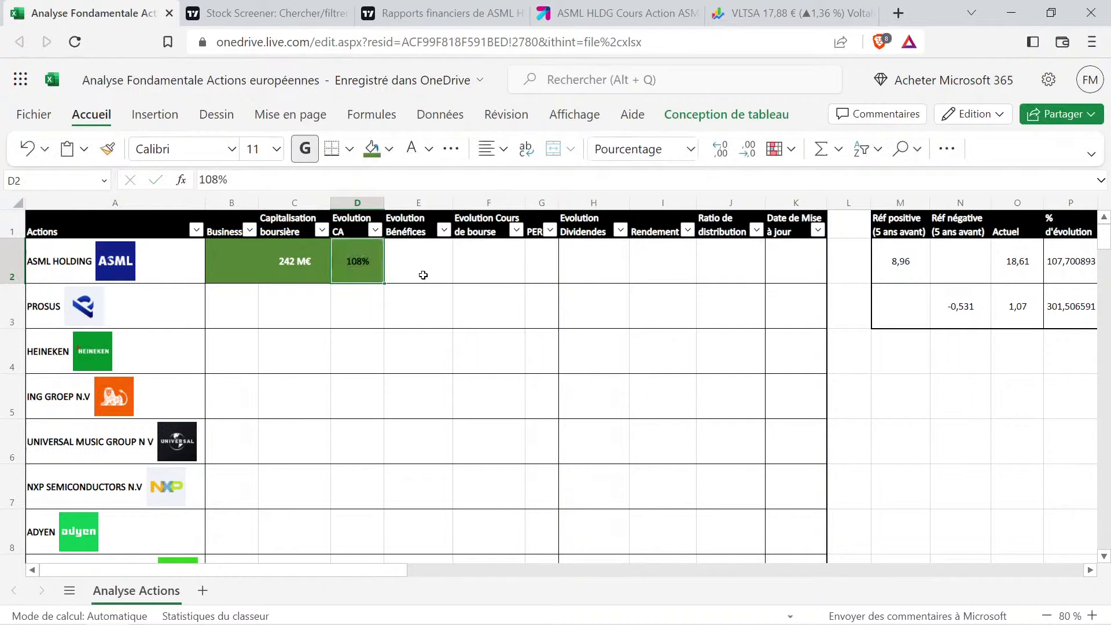
{"action": "left_click", "coordinate": [429, 149]}
{"action": "left_click", "coordinate": [414, 245]}
Switch to ASML's income statement on TradingView and read the yearly net income (Revenu net) for 2017 through 2021
{"action": "left_click", "coordinate": [430, 271]}
{"action": "left_click", "coordinate": [440, 13]}
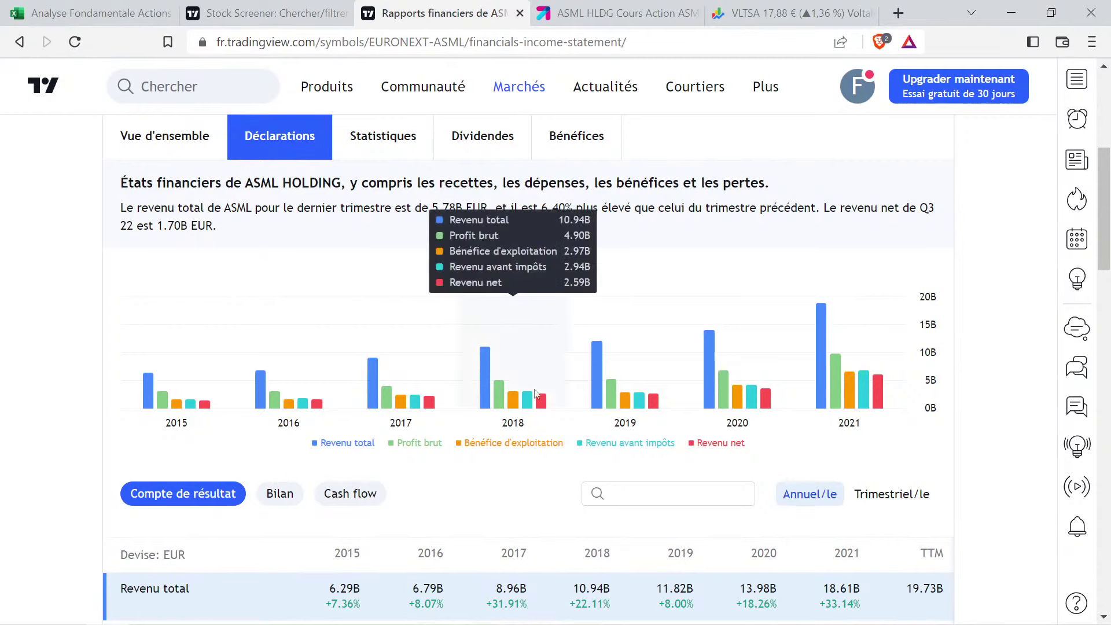
{"action": "mouse_move", "coordinate": [430, 410]}
{"action": "mouse_move", "coordinate": [523, 395]}
{"action": "mouse_move", "coordinate": [632, 398]}
{"action": "mouse_move", "coordinate": [596, 382]}
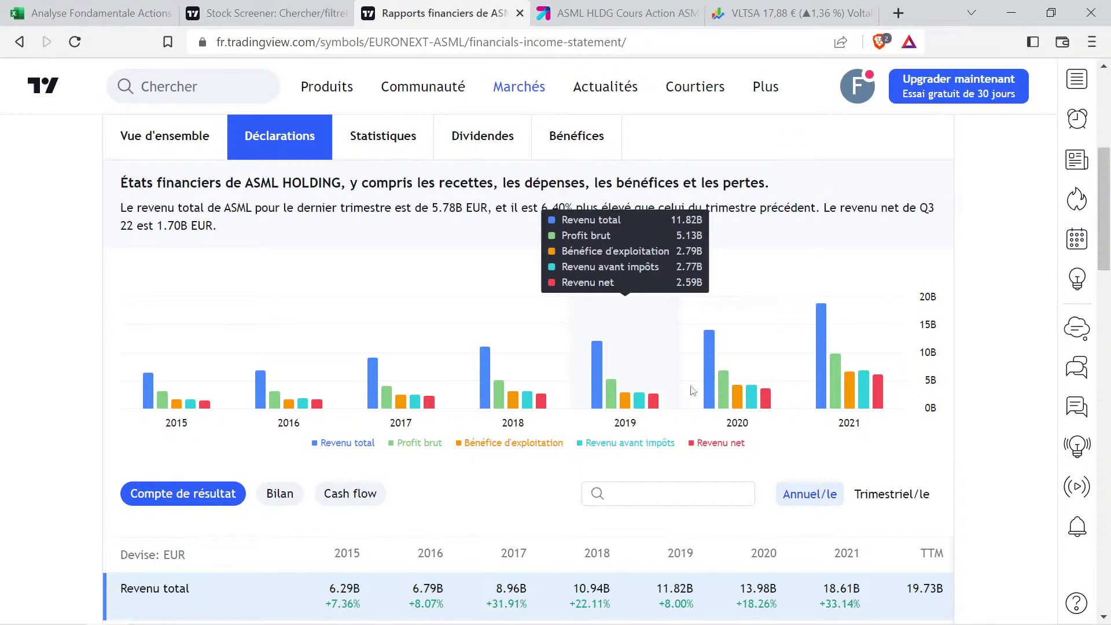
{"action": "mouse_move", "coordinate": [841, 386]}
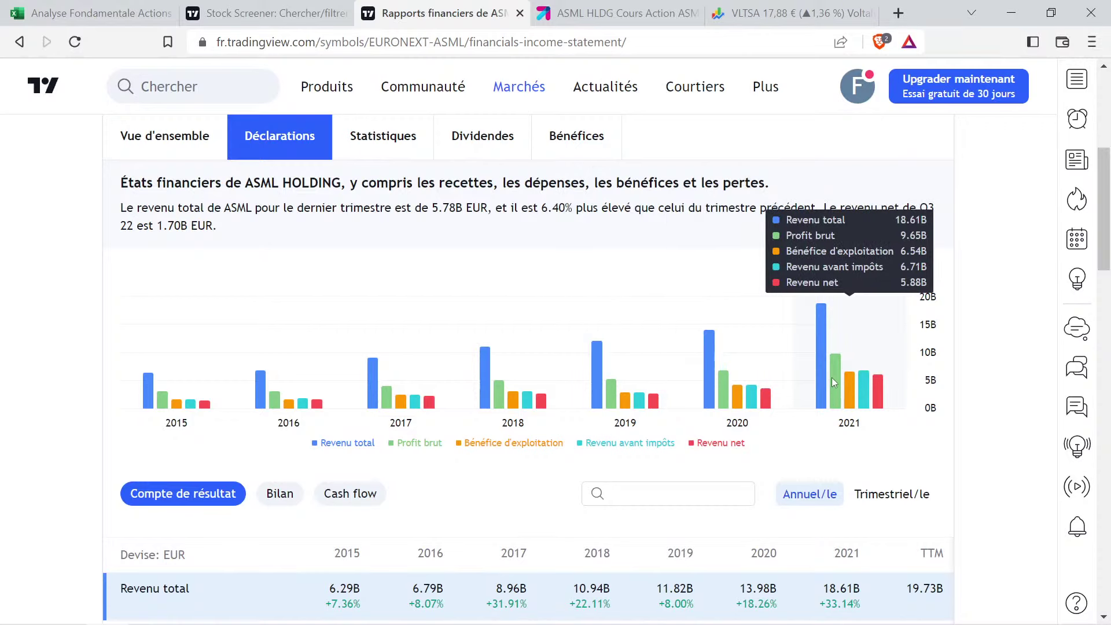
{"action": "mouse_move", "coordinate": [574, 400]}
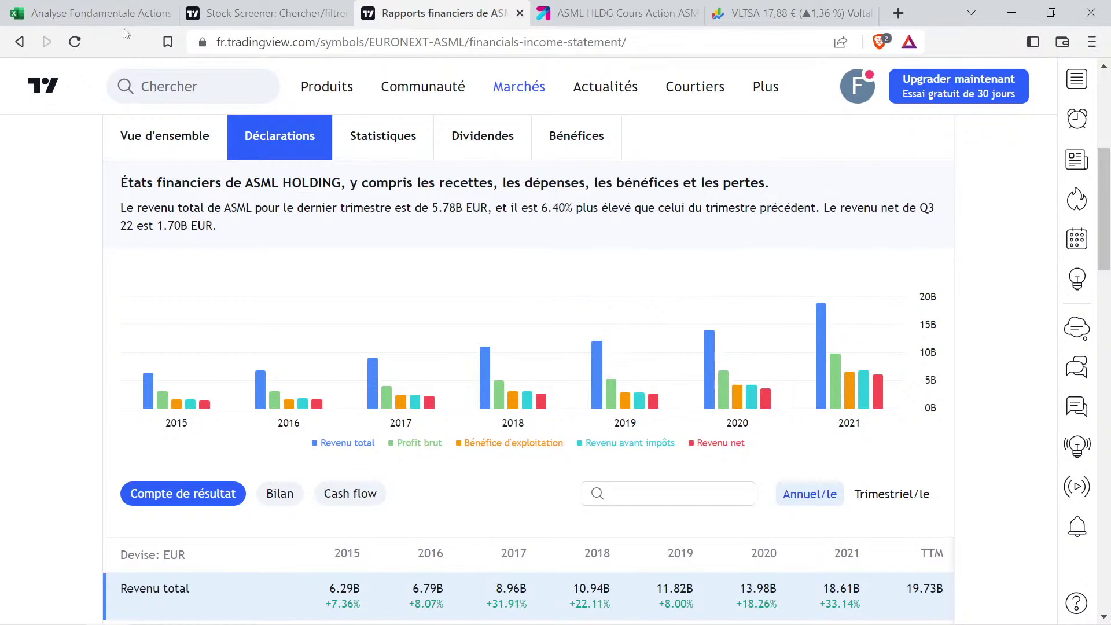
In the Excel workbook's evolution calculator, set the positive reference of five years ago to 2,07 and the current value to 5,88
{"action": "left_click", "coordinate": [165, 10]}
{"action": "left_click", "coordinate": [908, 275]}
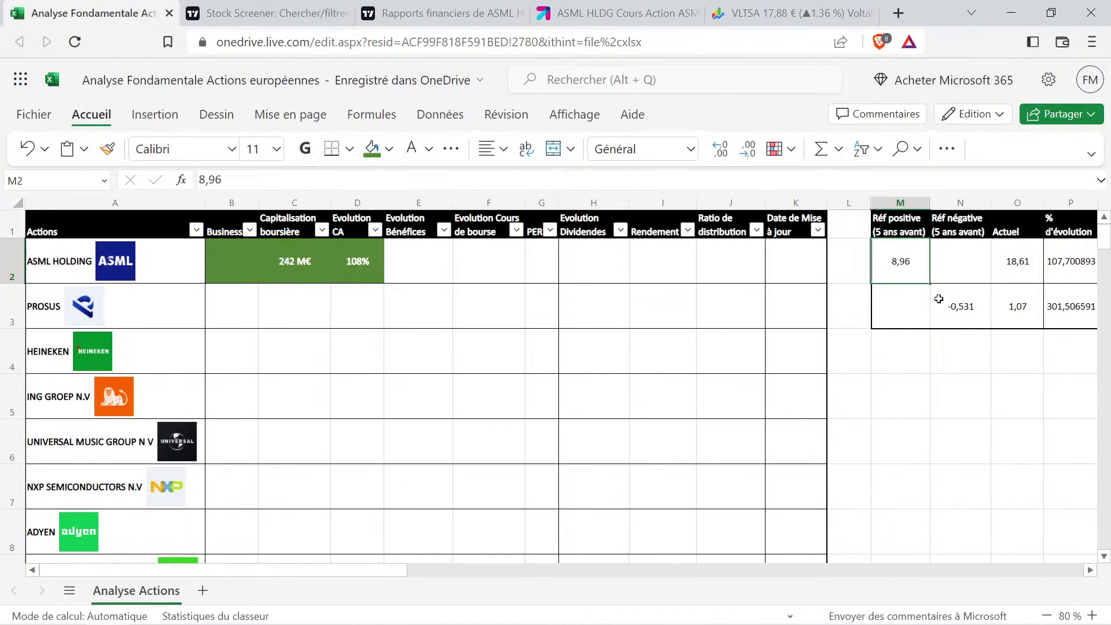
{"action": "type", "text": "2,07"}
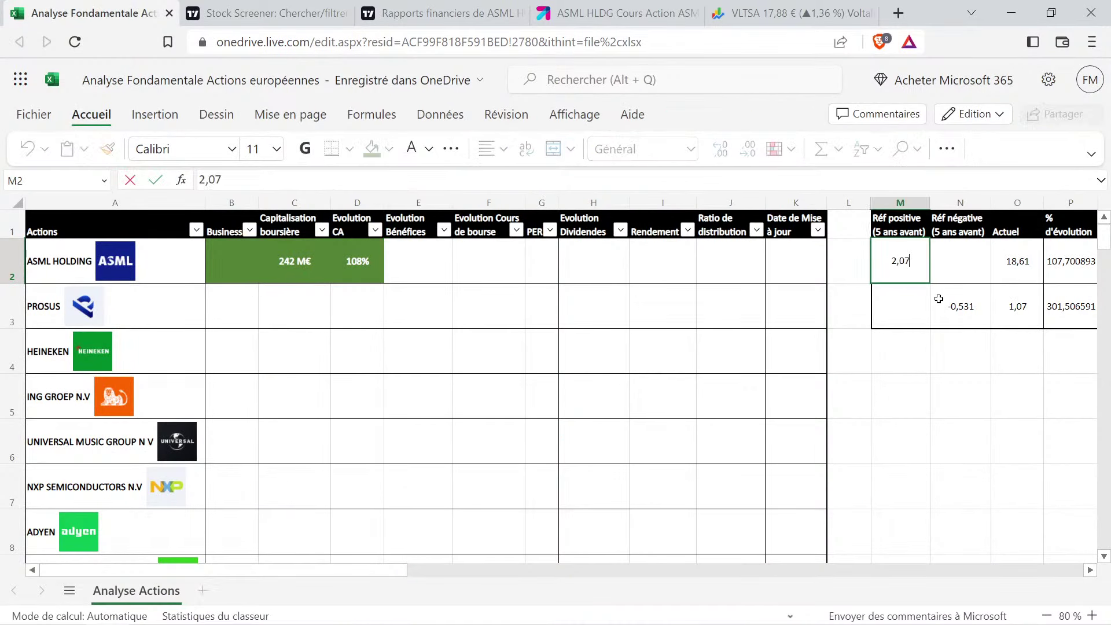
{"action": "key", "text": "Tab"}
{"action": "key", "text": "Tab"}
{"action": "type", "text": "5"}
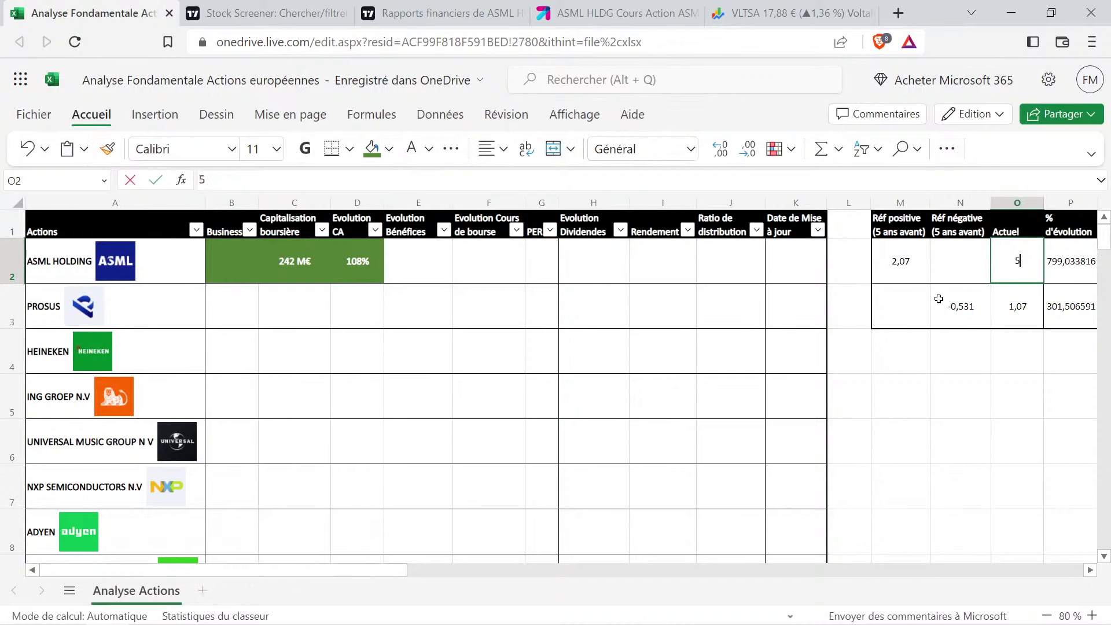
{"action": "type", "text": ",88"}
{"action": "key", "text": "Return"}
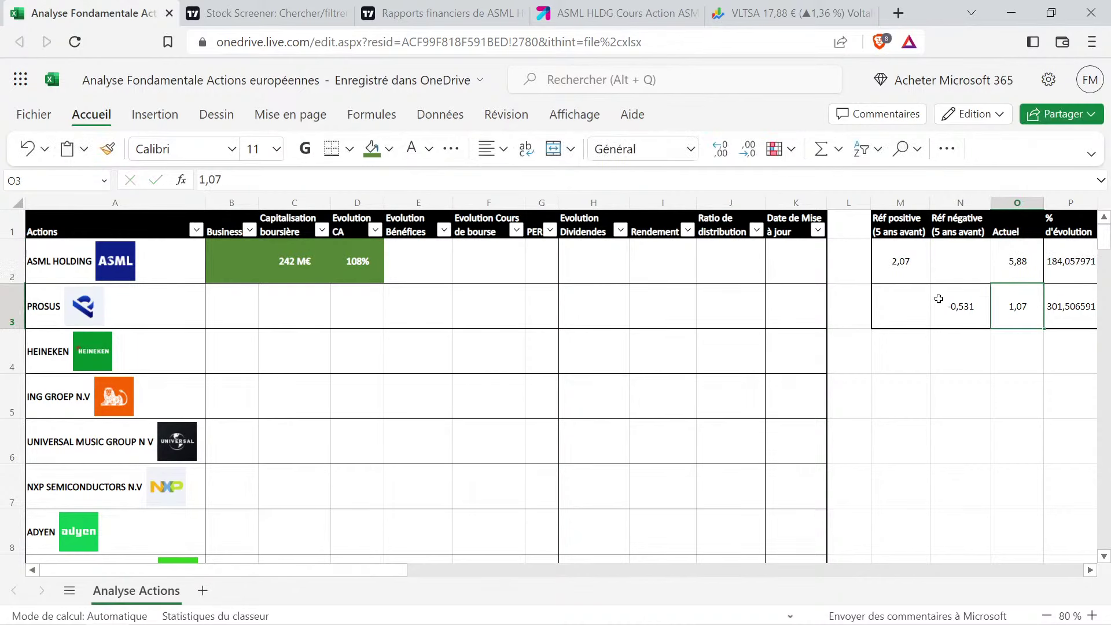
Copy ASML's formatted Evolution CA cell into Evolution Bénéfices (E2) and change the copied value to 184%
{"action": "left_click", "coordinate": [373, 269]}
{"action": "key", "text": "ctrl+c"}
{"action": "left_click", "coordinate": [421, 261]}
{"action": "key", "text": "ctrl+v"}
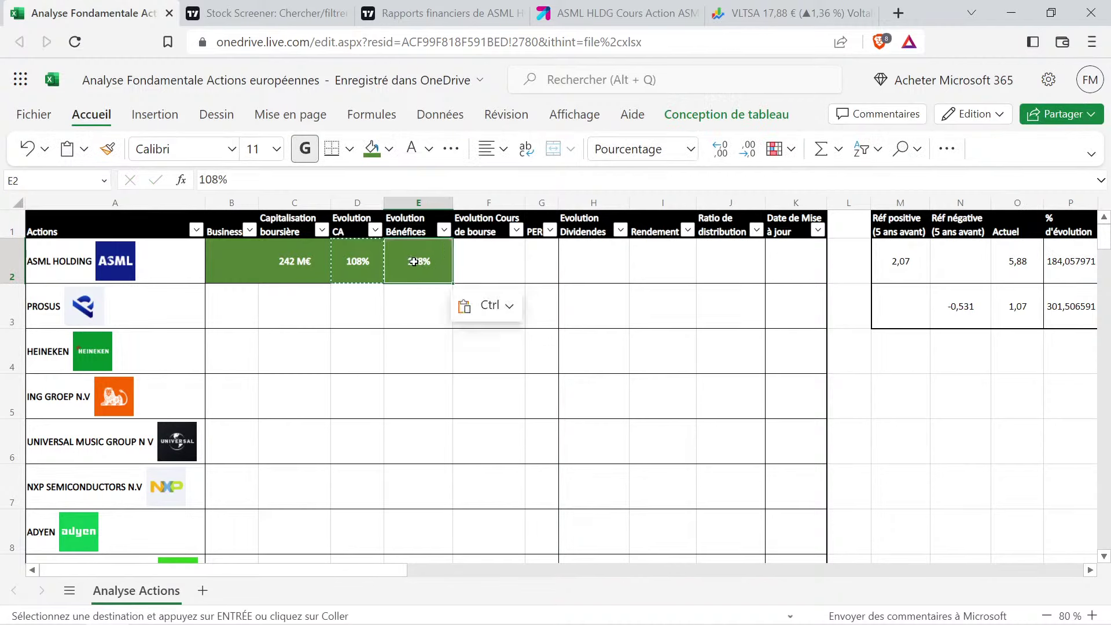
{"action": "double_click", "coordinate": [418, 264]}
{"action": "key", "text": "Left"}
{"action": "key", "text": "Left"}
{"action": "key", "text": "BackSpace"}
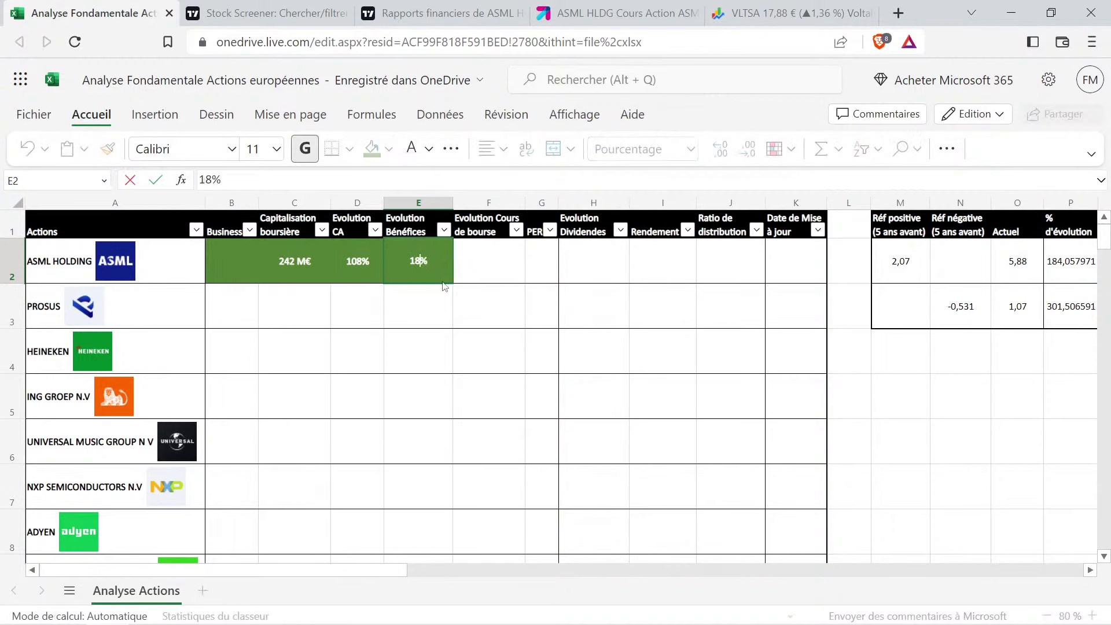
{"action": "type", "text": "4"}
{"action": "key", "text": "Return"}
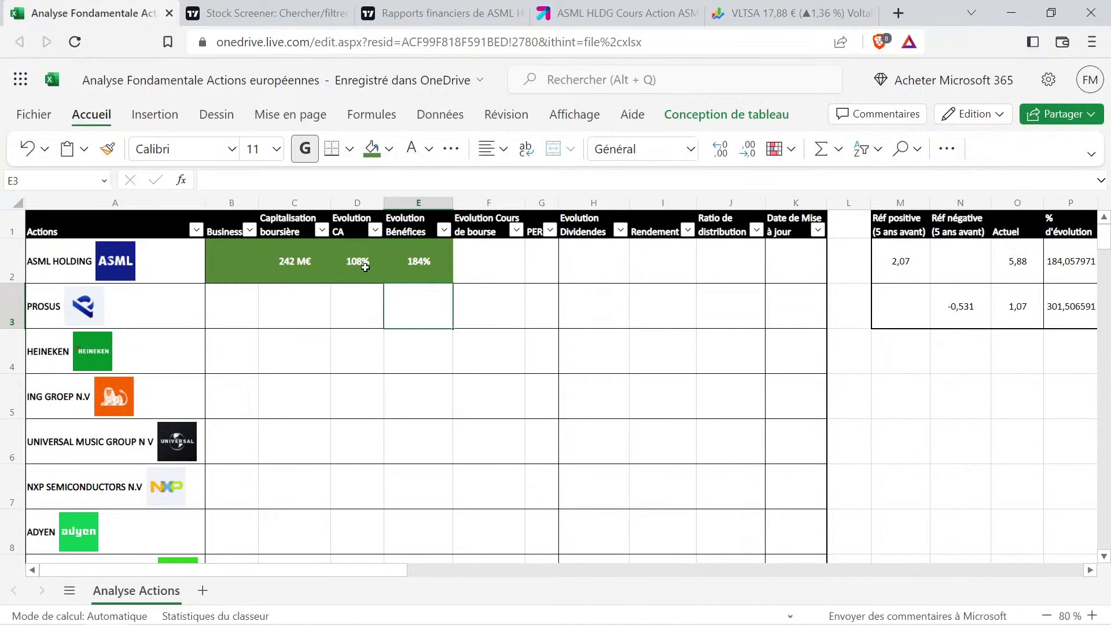
{"action": "left_click_drag", "start_coordinate": [365, 266], "coordinate": [445, 263]}
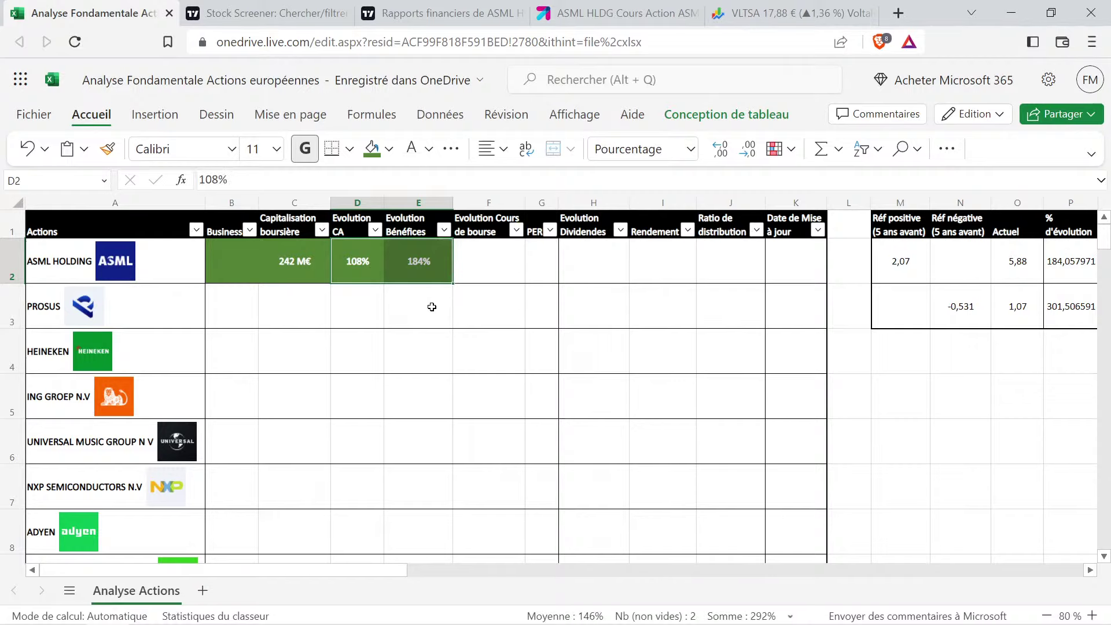
{"action": "left_click", "coordinate": [414, 306]}
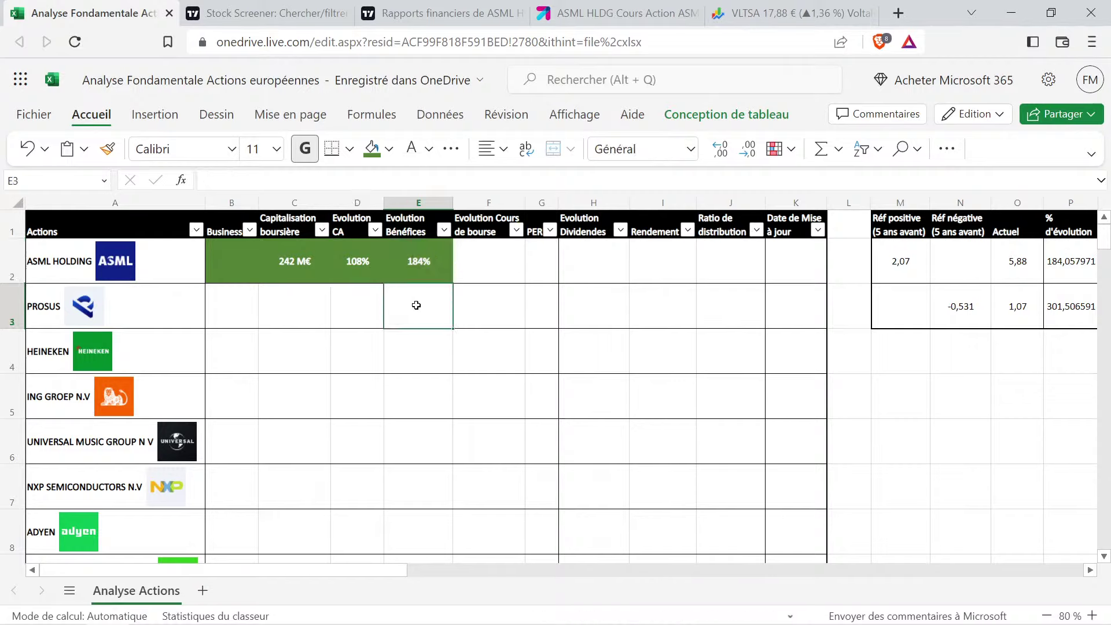
{"action": "left_click_drag", "start_coordinate": [376, 280], "coordinate": [425, 272]}
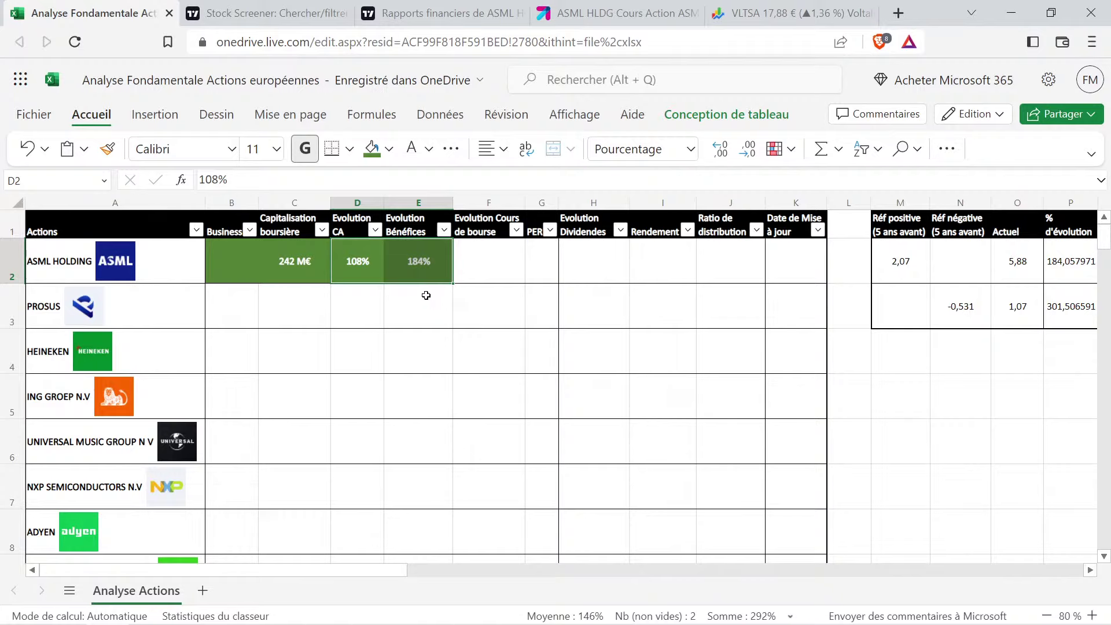
Open ASML's forecasts (Prévision) on TradingView and examine the one-year price target and the analyst rating
{"action": "left_click", "coordinate": [466, 7]}
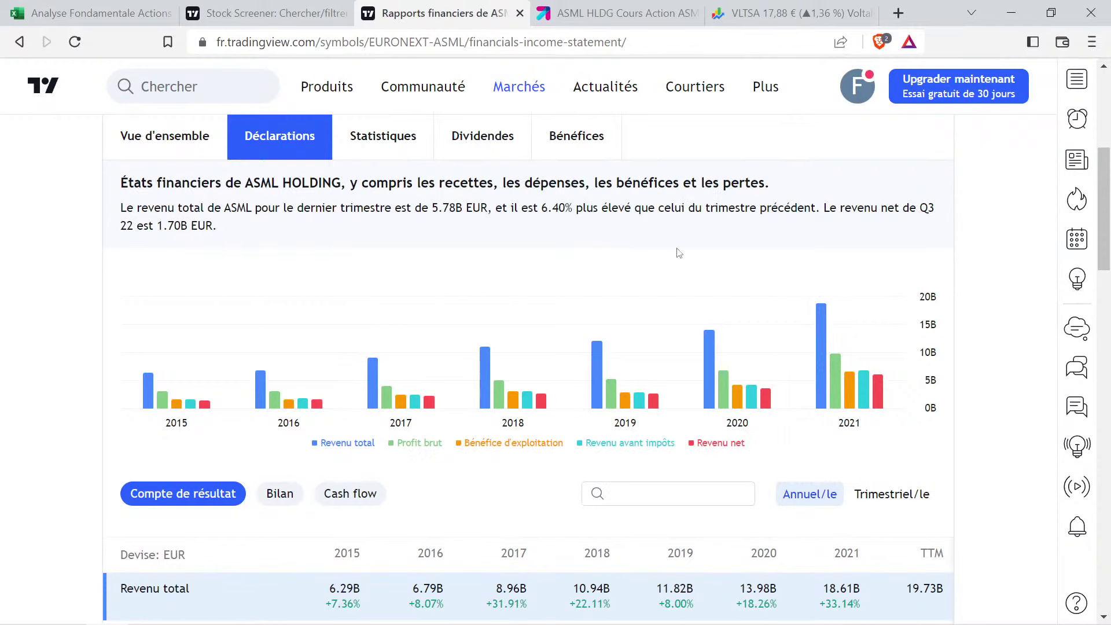
{"action": "scroll", "coordinate": [571, 290], "scroll_direction": "up", "scroll_amount": 3}
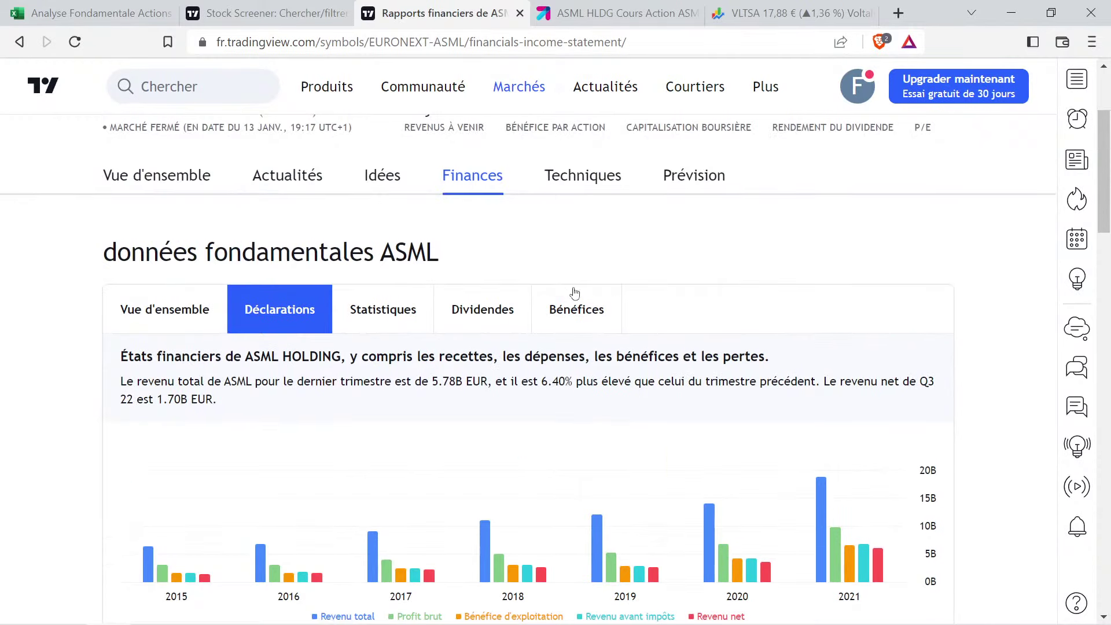
{"action": "left_click", "coordinate": [701, 184]}
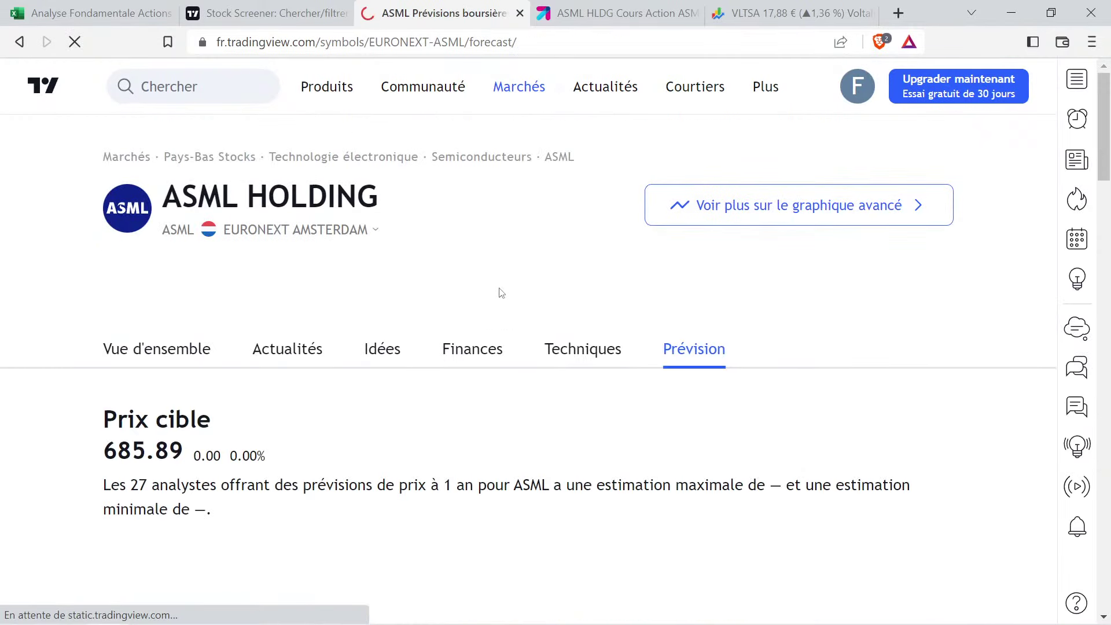
{"action": "scroll", "coordinate": [532, 307], "scroll_direction": "down", "scroll_amount": 4}
{"action": "scroll", "coordinate": [895, 412], "scroll_direction": "up", "scroll_amount": 2}
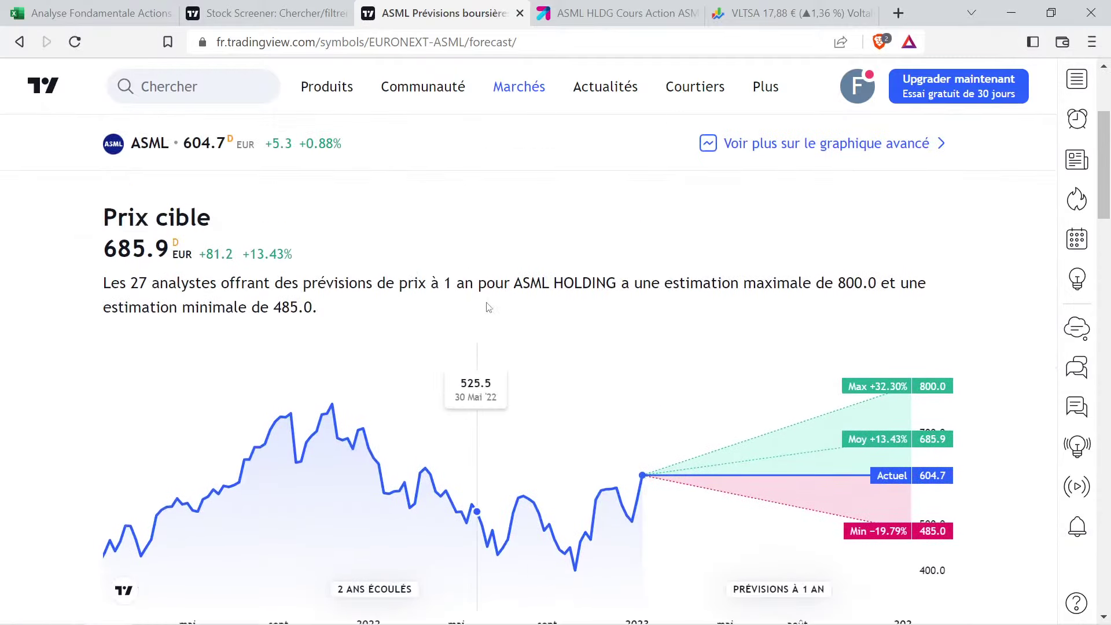
{"action": "scroll", "coordinate": [895, 412], "scroll_direction": "down", "scroll_amount": 4}
{"action": "scroll", "coordinate": [957, 296], "scroll_direction": "up", "scroll_amount": 3}
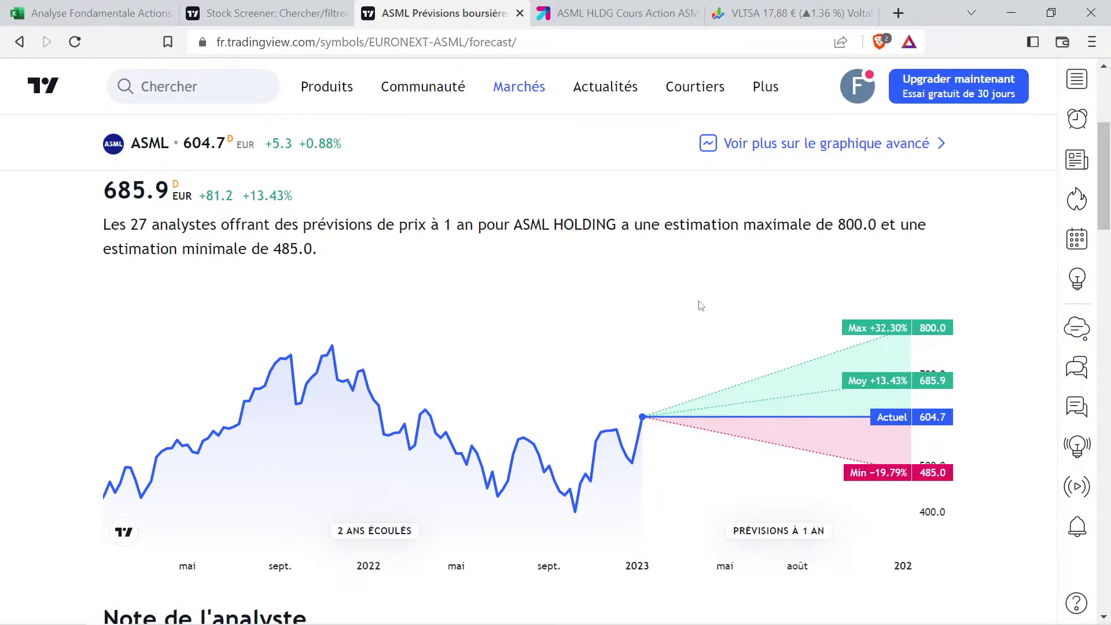
{"action": "scroll", "coordinate": [700, 305], "scroll_direction": "down", "scroll_amount": 4}
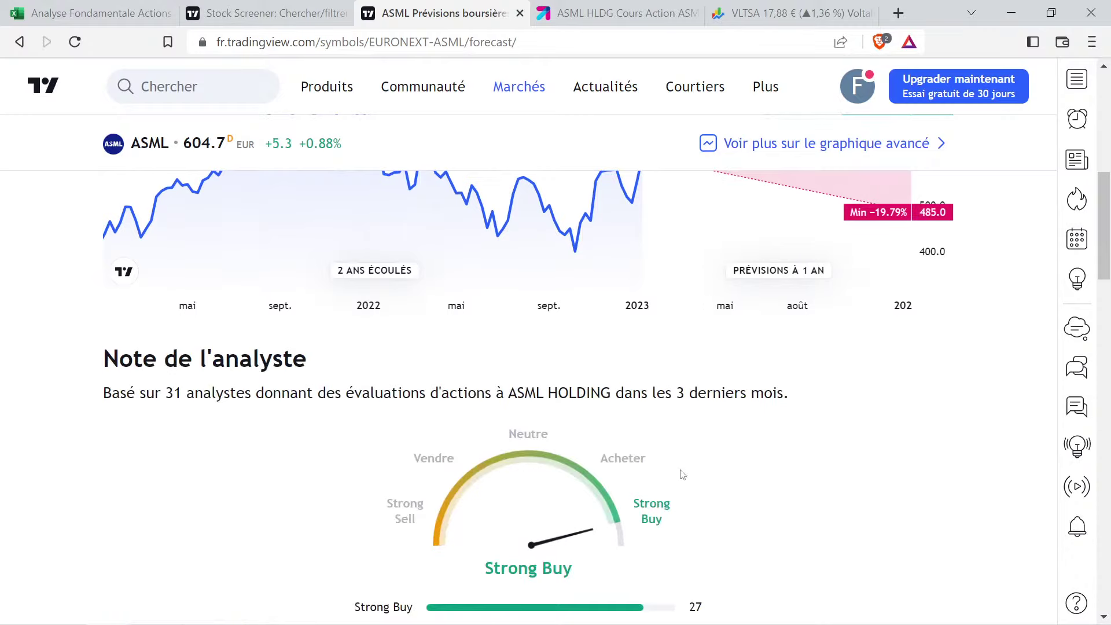
{"action": "scroll", "coordinate": [674, 457], "scroll_direction": "down", "scroll_amount": 3}
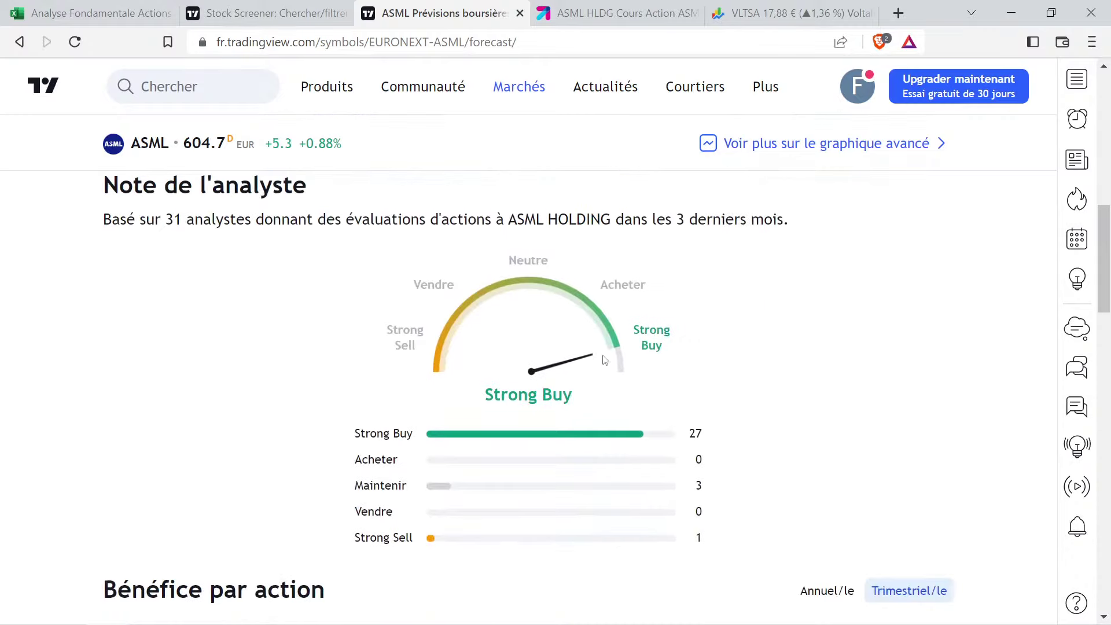
Show ASML's earnings per share forecast by year and examine the reported and estimated figures through 2025
{"action": "scroll", "coordinate": [635, 298], "scroll_direction": "down", "scroll_amount": 3}
{"action": "left_click", "coordinate": [813, 416]}
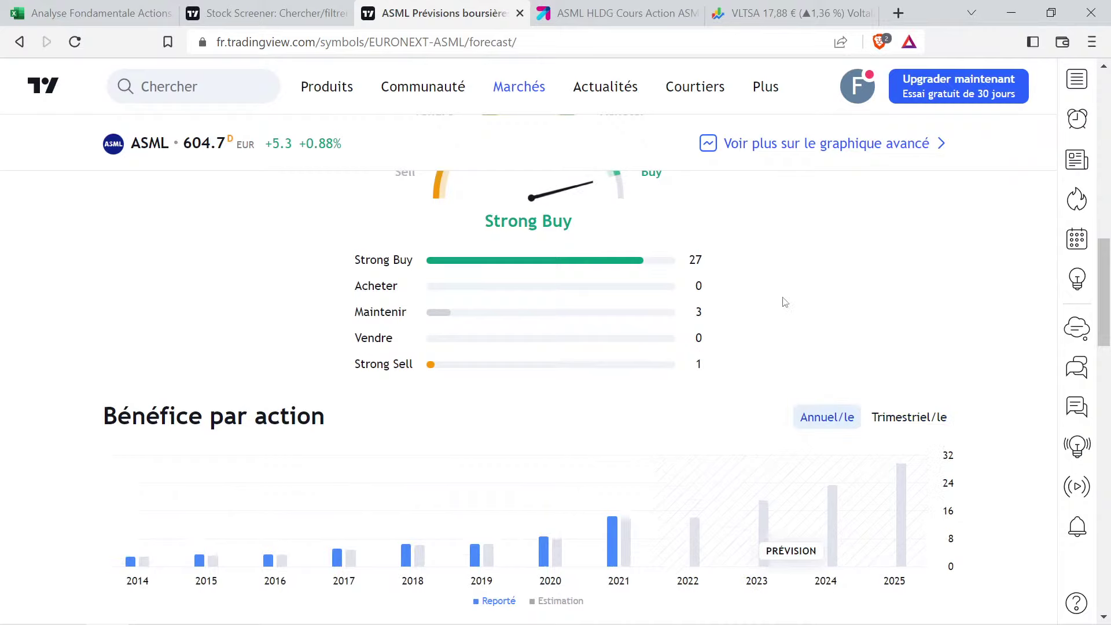
{"action": "scroll", "coordinate": [344, 483], "scroll_direction": "down", "scroll_amount": 3}
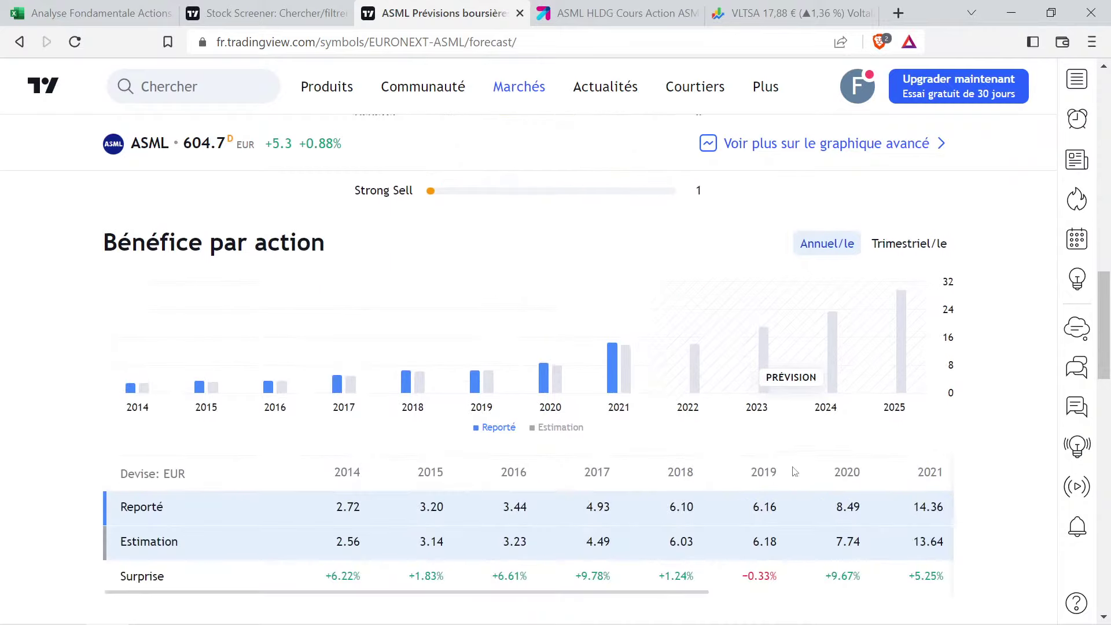
{"action": "mouse_move", "coordinate": [613, 363]}
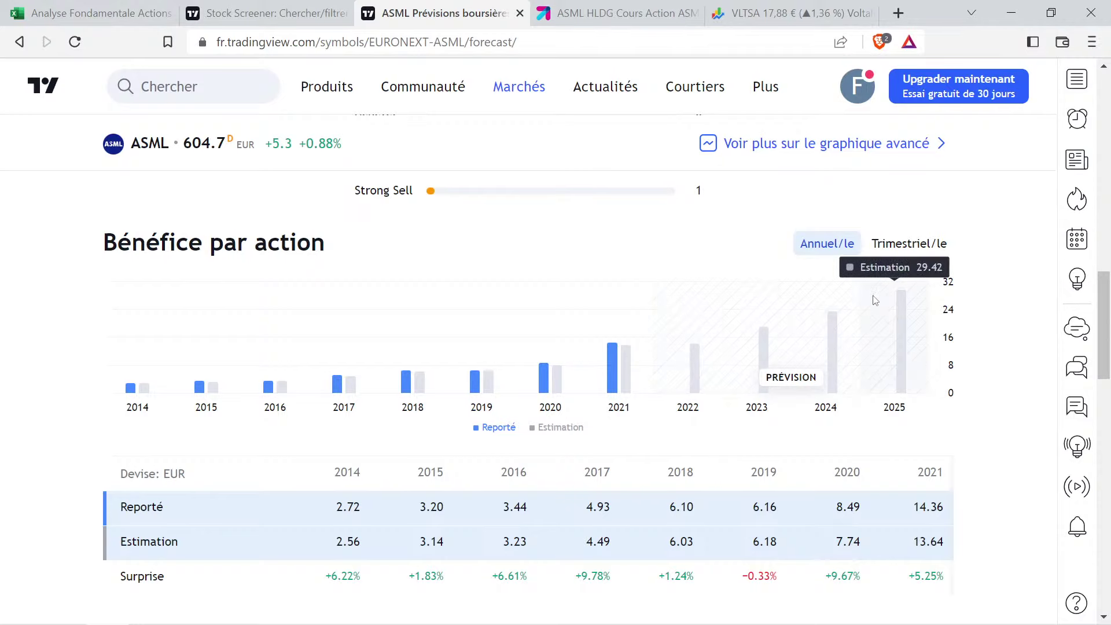
{"action": "left_click", "coordinate": [104, 13]}
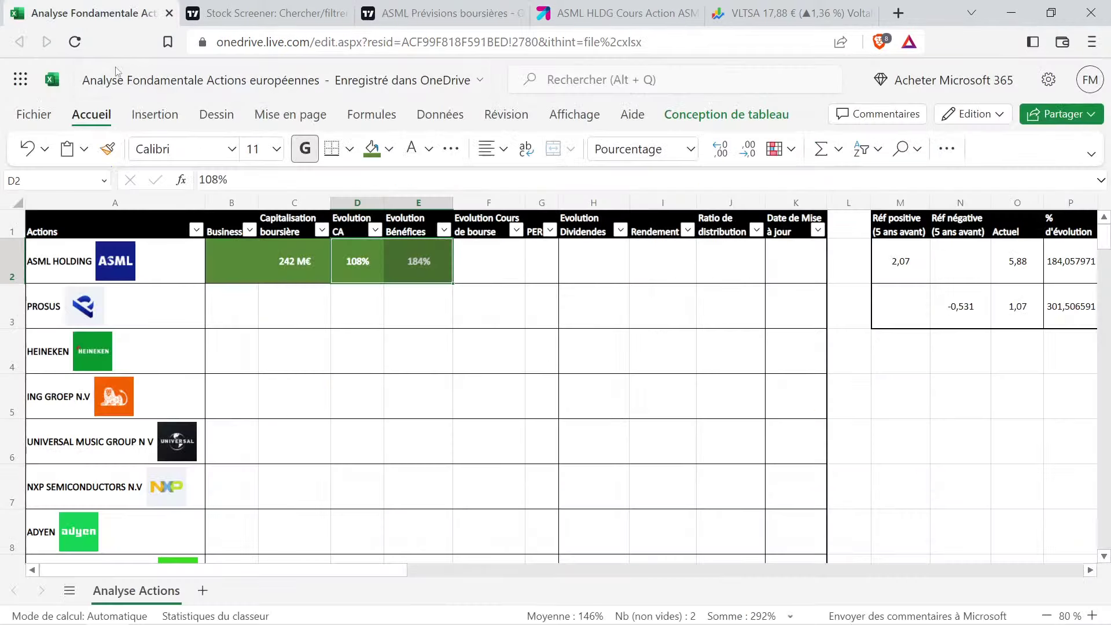
{"action": "left_click", "coordinate": [442, 290]}
{"action": "key", "text": "Up"}
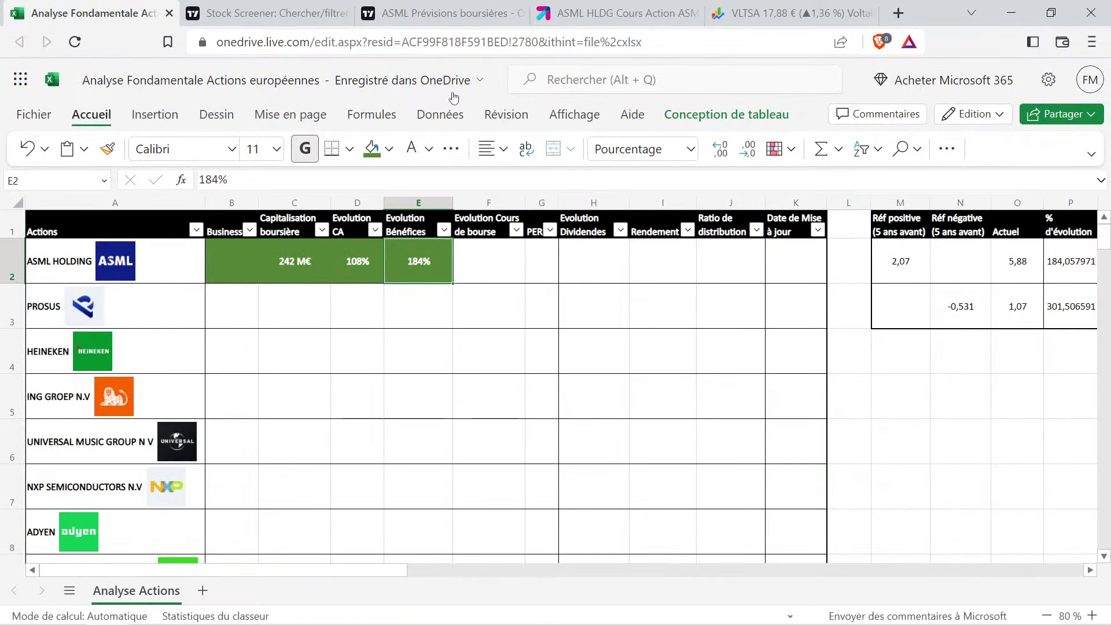
On ASML's TradingView forecast page, examine the annual revenue estimates through 2025
{"action": "left_click", "coordinate": [452, 13]}
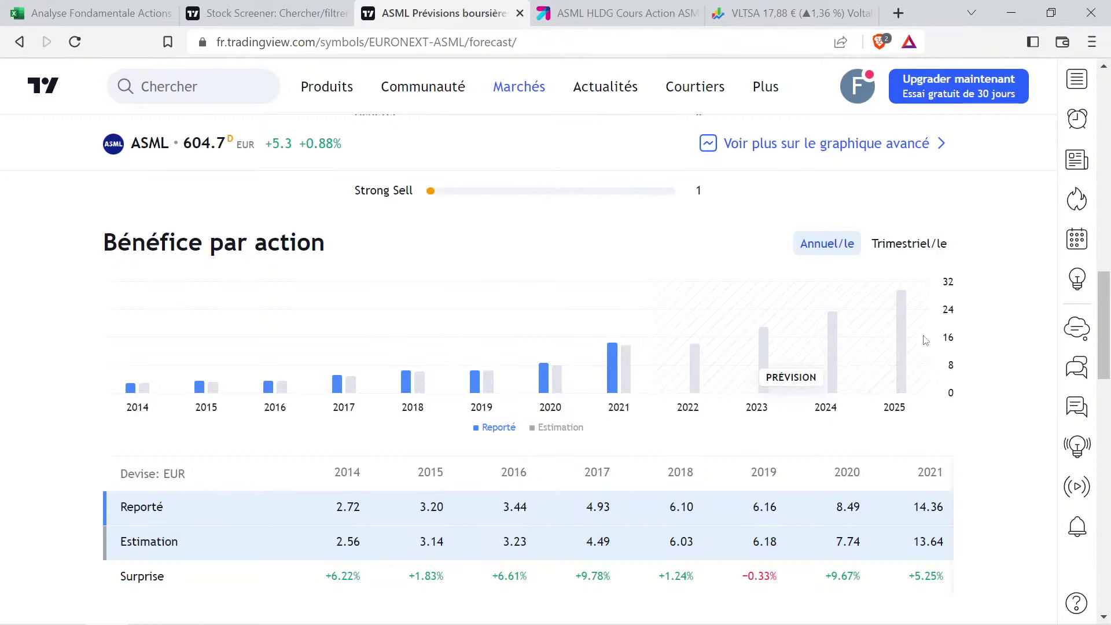
{"action": "scroll", "coordinate": [824, 313], "scroll_direction": "down", "scroll_amount": 5}
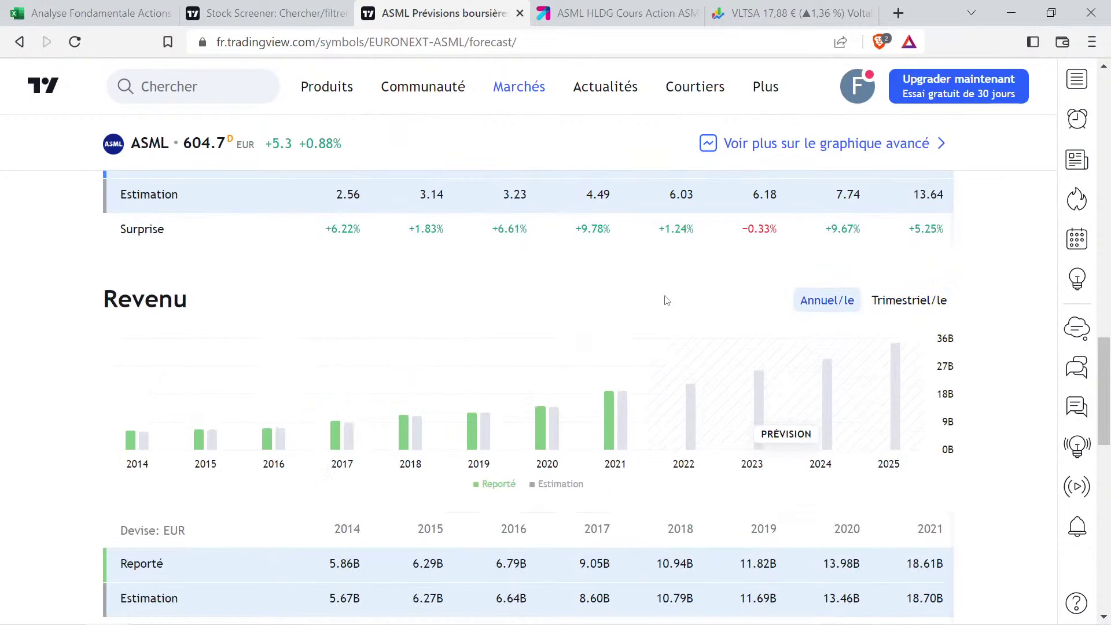
{"action": "mouse_move", "coordinate": [568, 435]}
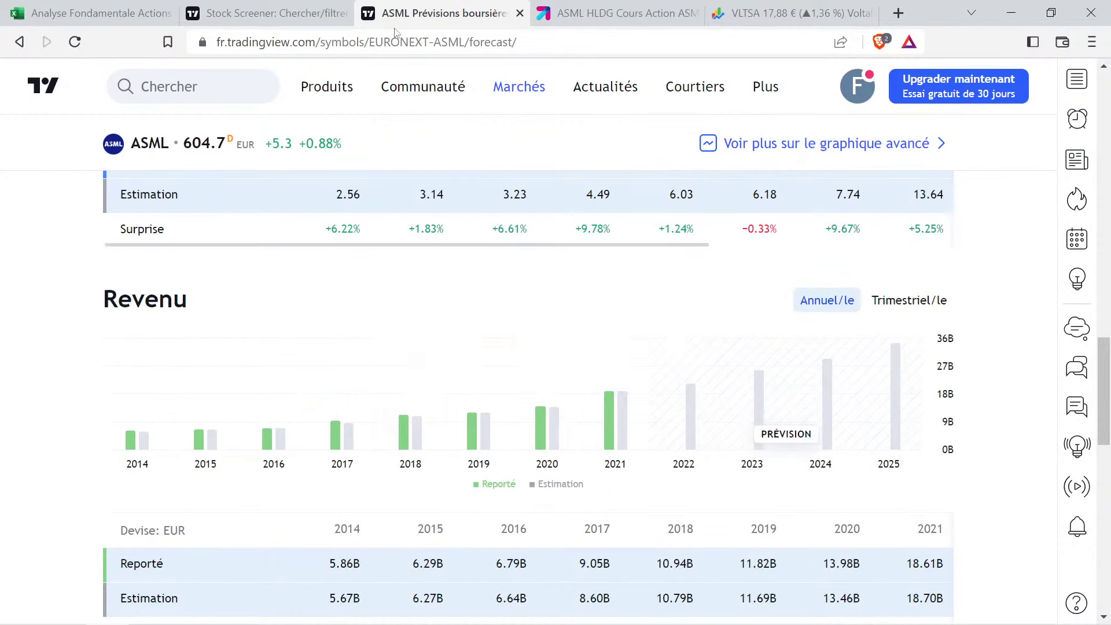
{"action": "left_click", "coordinate": [93, 13]}
{"action": "left_click", "coordinate": [398, 308]}
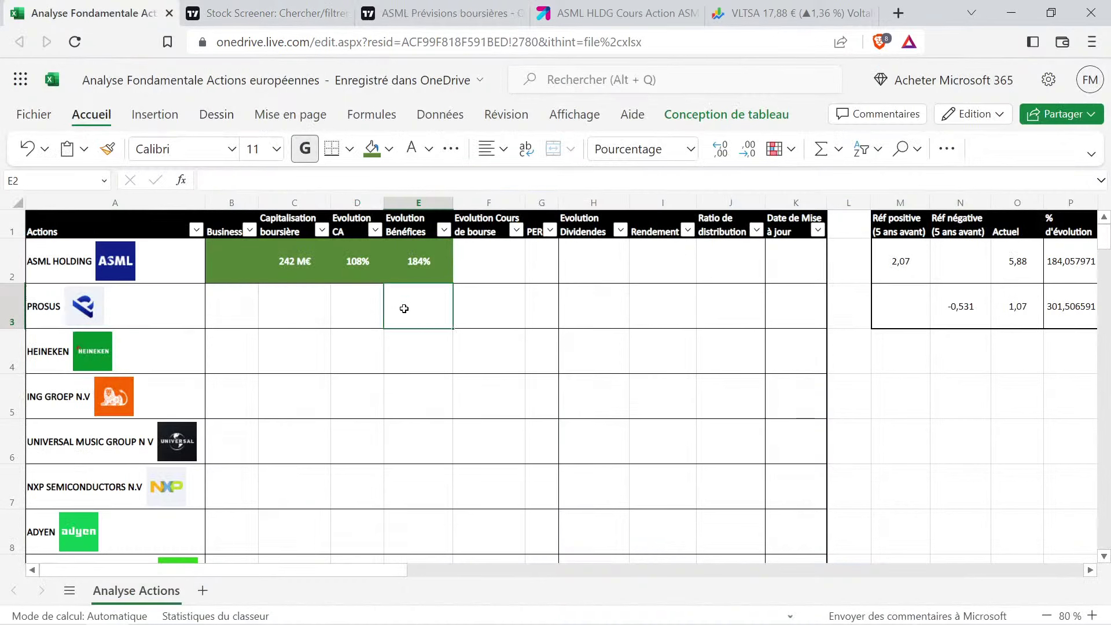
{"action": "left_click_drag", "start_coordinate": [363, 271], "coordinate": [405, 263]}
{"action": "left_click", "coordinate": [430, 317]}
{"action": "left_click", "coordinate": [493, 268]}
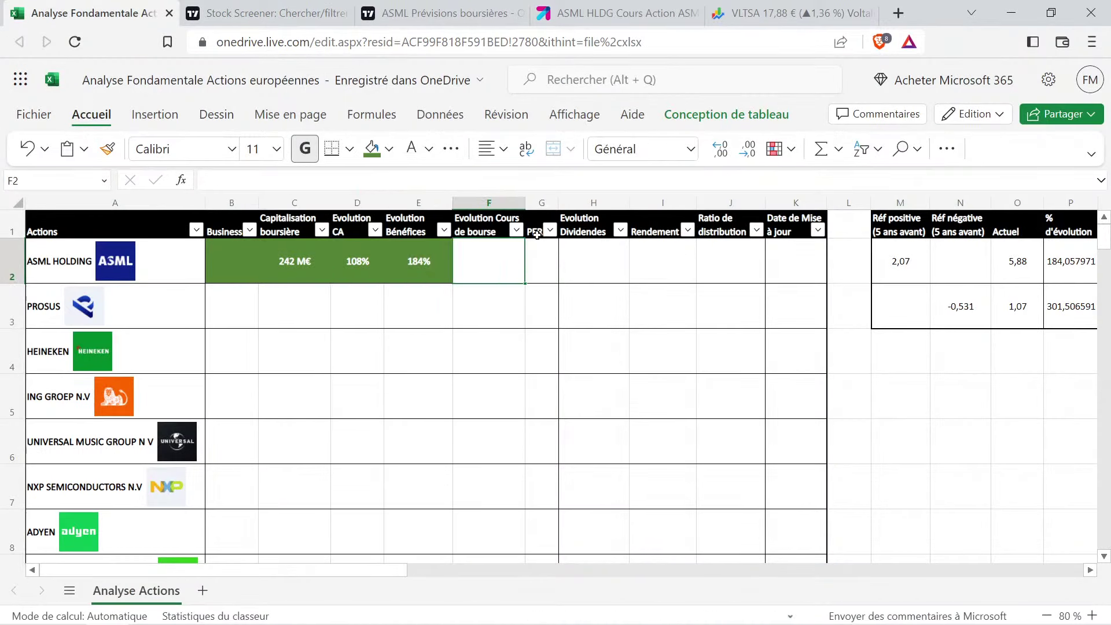
Switch to Google Finance and search for asml without the EPA exchange prefix
{"action": "left_click", "coordinate": [778, 7]}
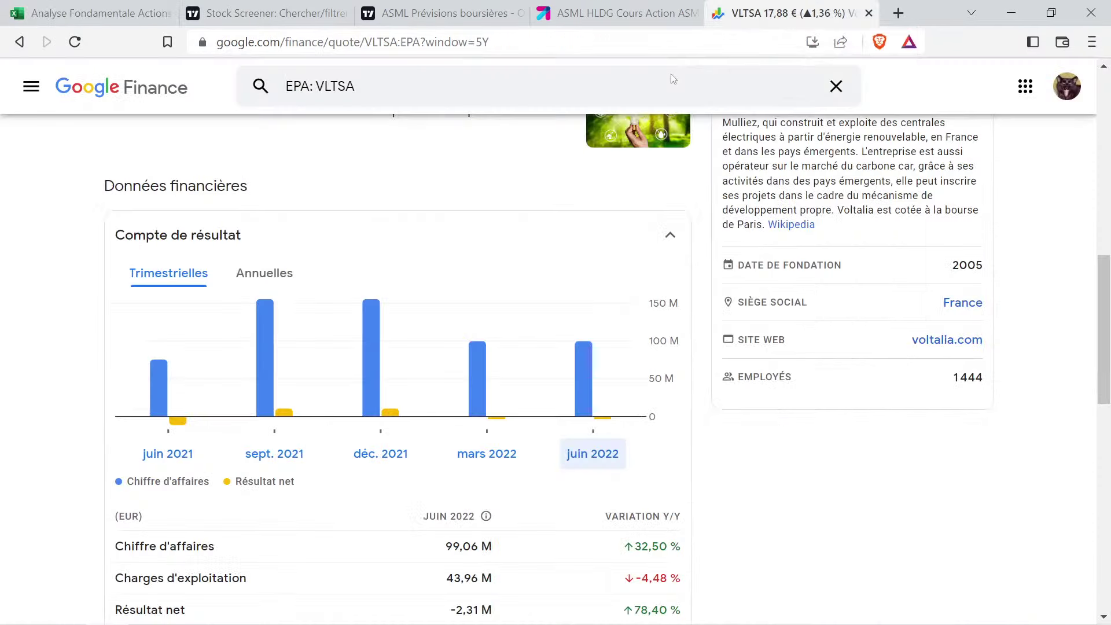
{"action": "left_click", "coordinate": [388, 84]}
{"action": "left_click", "coordinate": [391, 82]}
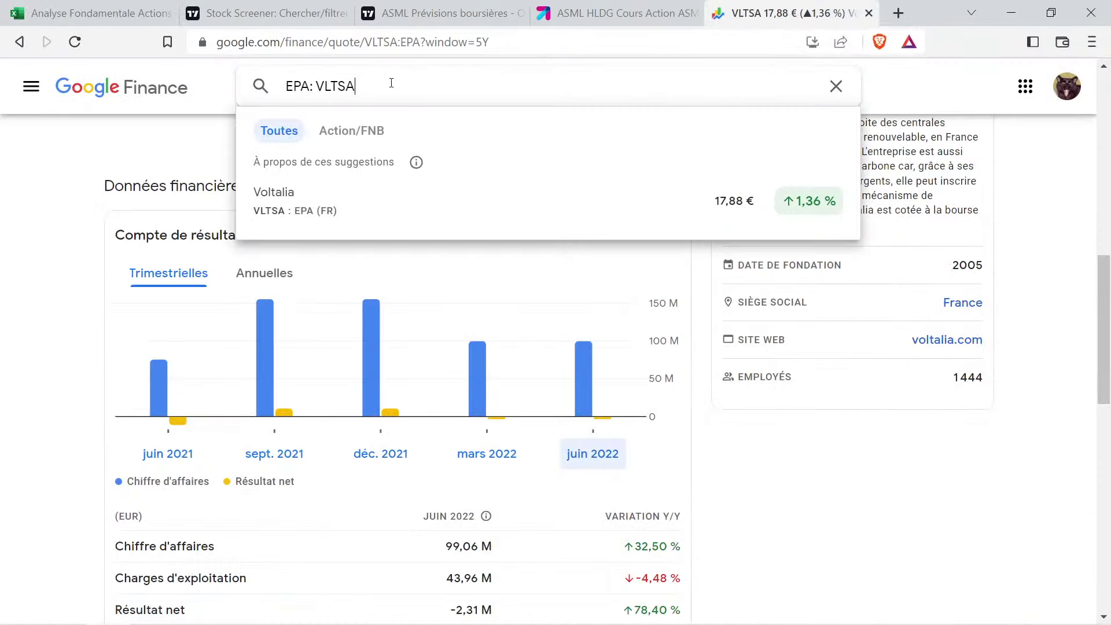
{"action": "key", "text": "BackSpace"}
{"action": "key", "text": "BackSpace"}
{"action": "key", "text": "BackSpace"}
{"action": "key", "text": "BackSpace"}
{"action": "key", "text": "BackSpace"}
{"action": "type", "text": "asml"}
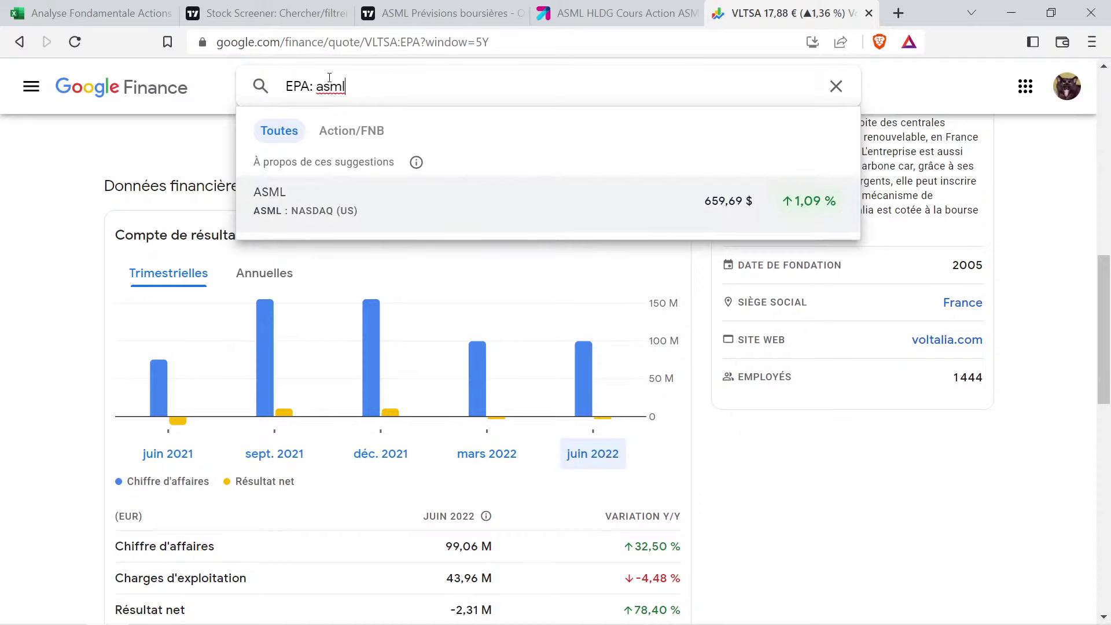
{"action": "left_click_drag", "start_coordinate": [313, 85], "coordinate": [127, 105]}
{"action": "key", "text": "BackSpace"}
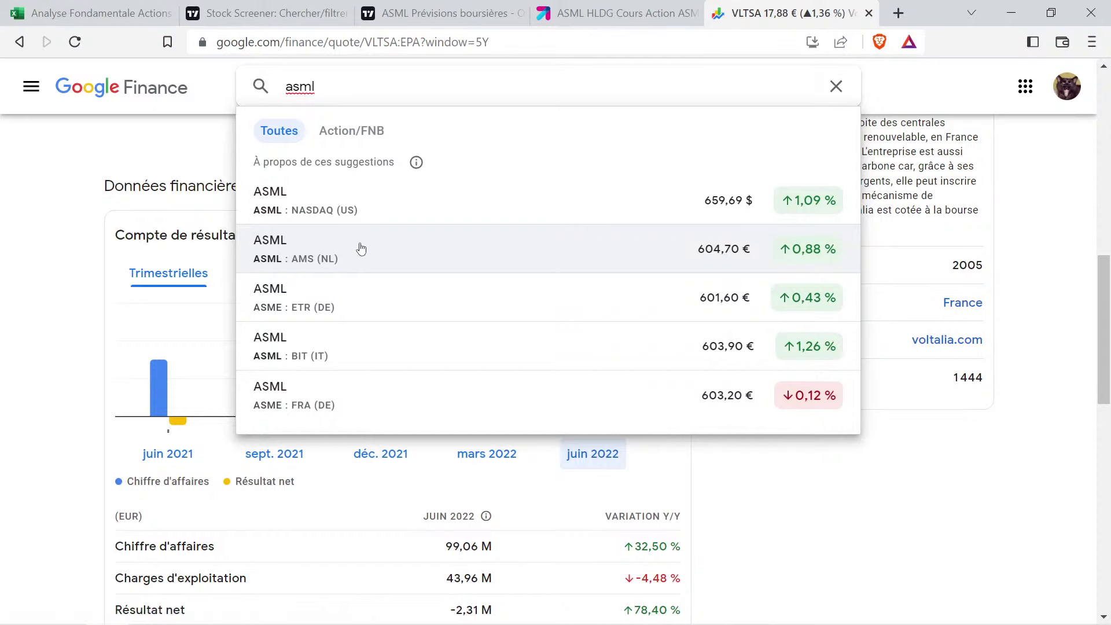
Check ASML's quote on TradingView, then open the Amsterdam (AMS) listing of ASML from the Google Finance suggestions
{"action": "left_click", "coordinate": [432, 7]}
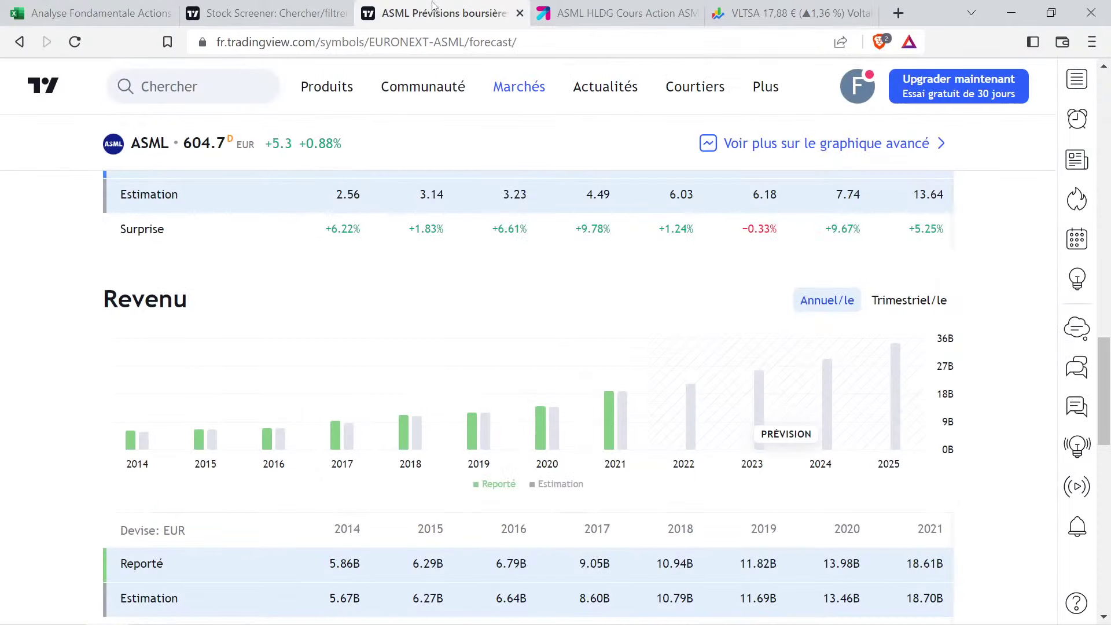
{"action": "scroll", "coordinate": [330, 191], "scroll_direction": "up", "scroll_amount": 4}
{"action": "left_click", "coordinate": [807, 12]}
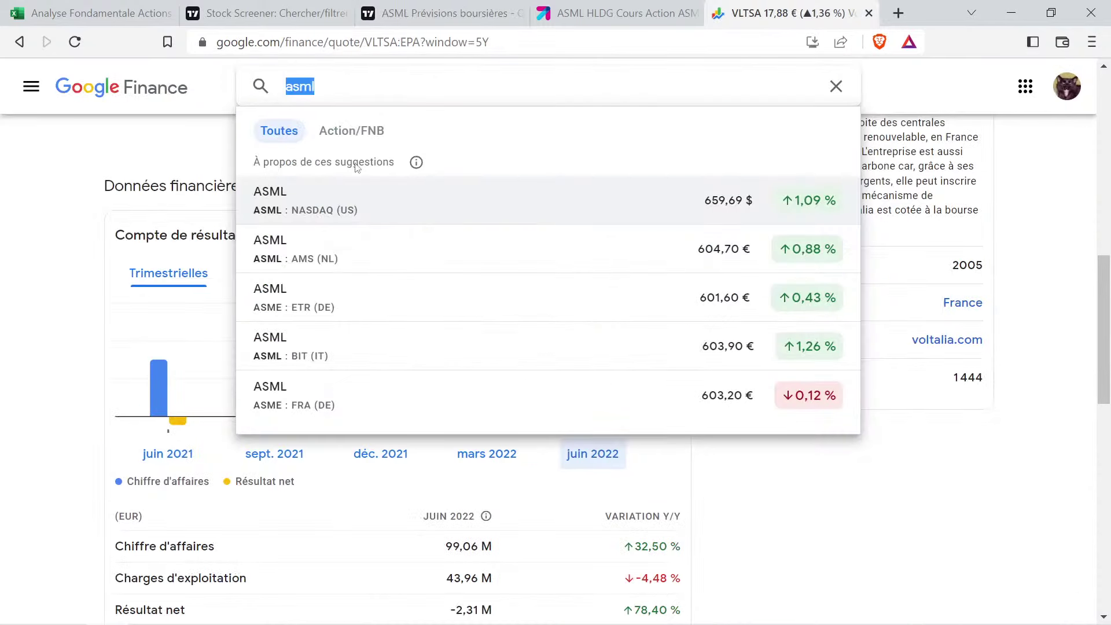
{"action": "left_click", "coordinate": [354, 251]}
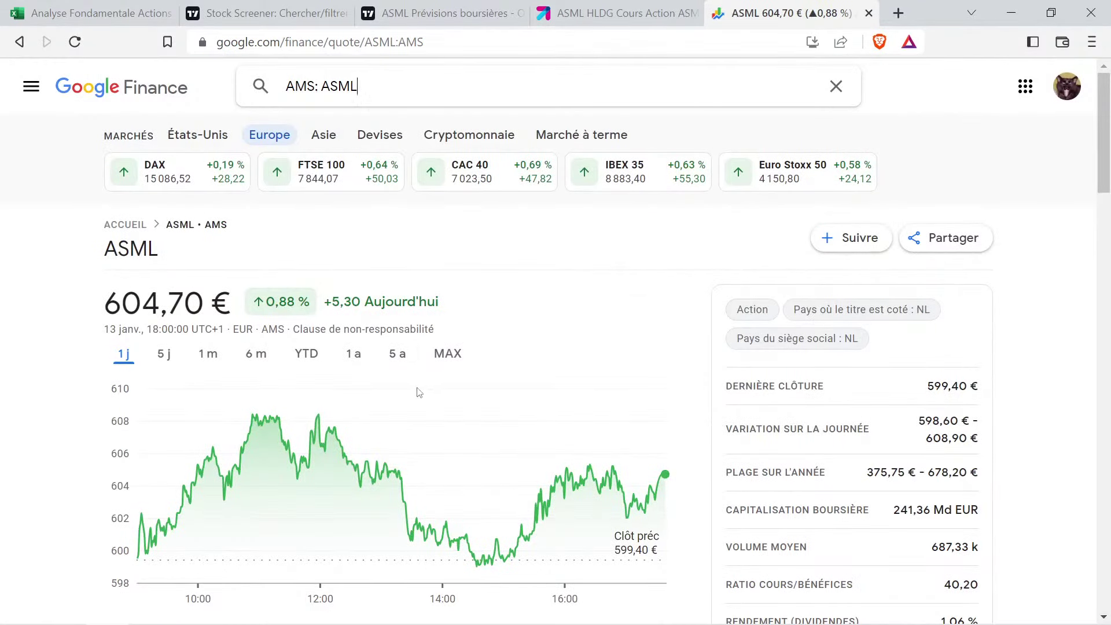
Show ASML's five-year price chart and measure the change to the latest date from 19 Nov 2021, 14 Oct 2022 and 17 Jan 2020
{"action": "left_click", "coordinate": [397, 354]}
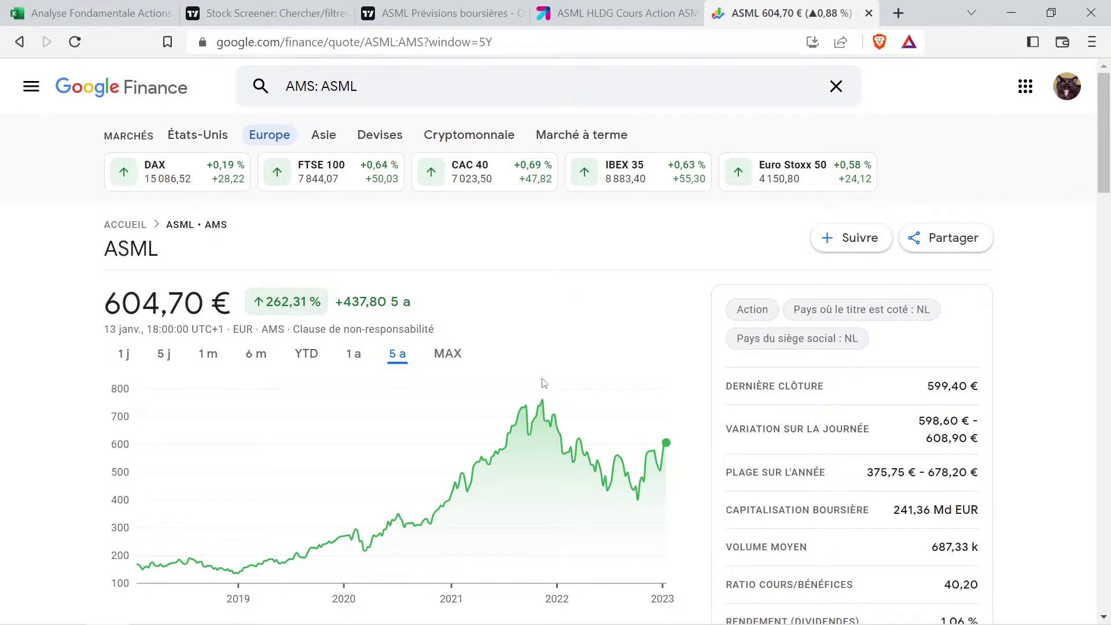
{"action": "mouse_move", "coordinate": [542, 405]}
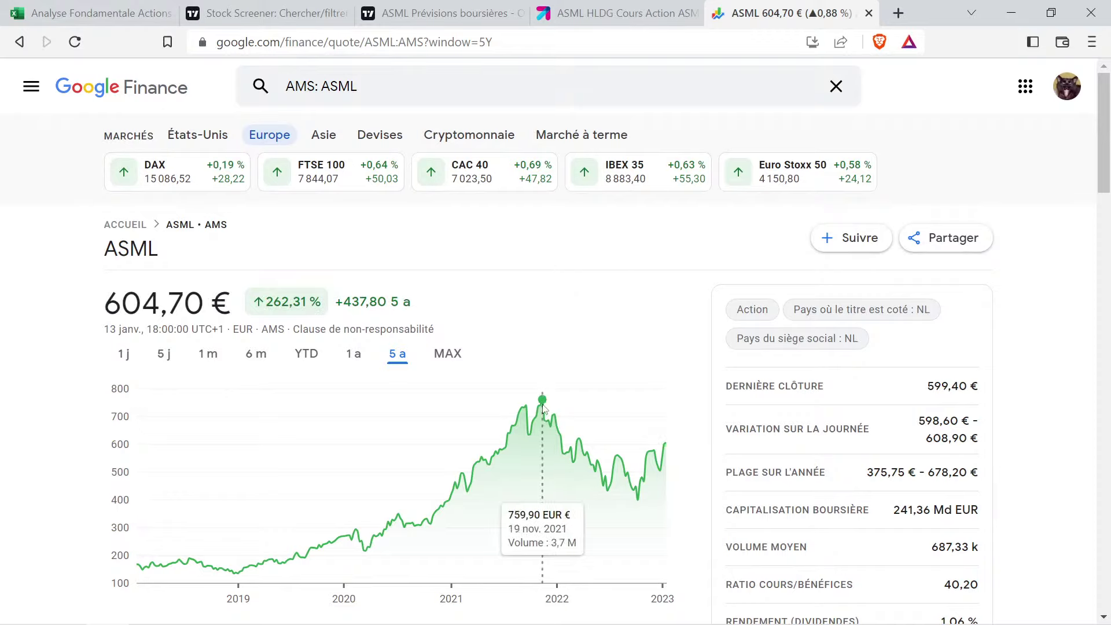
{"action": "left_click_drag", "start_coordinate": [543, 407], "coordinate": [673, 427]}
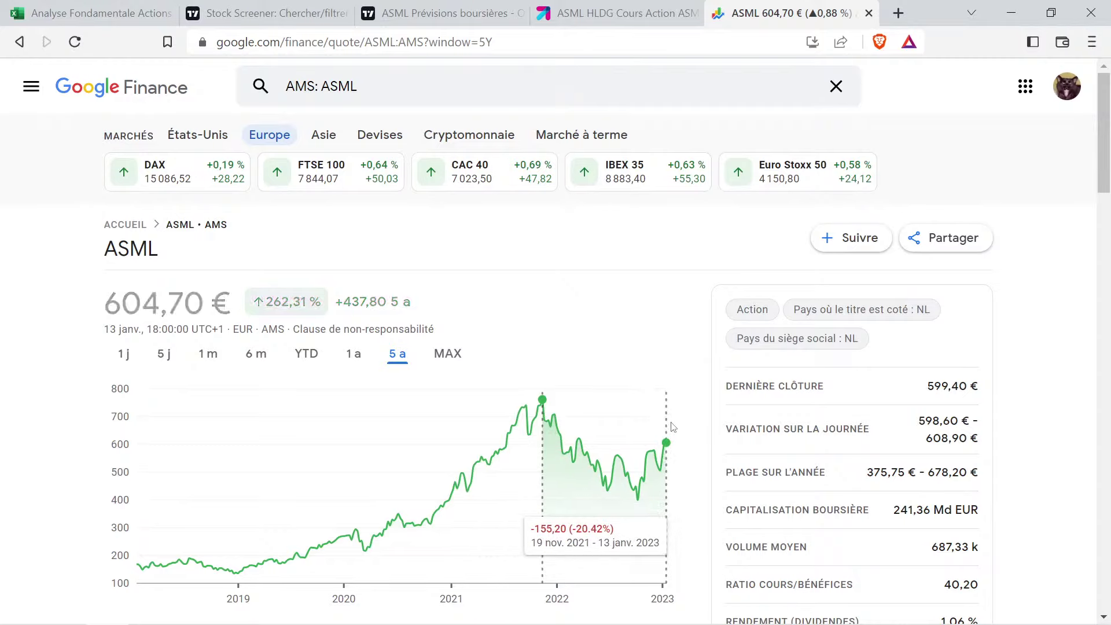
{"action": "left_click", "coordinate": [665, 440]}
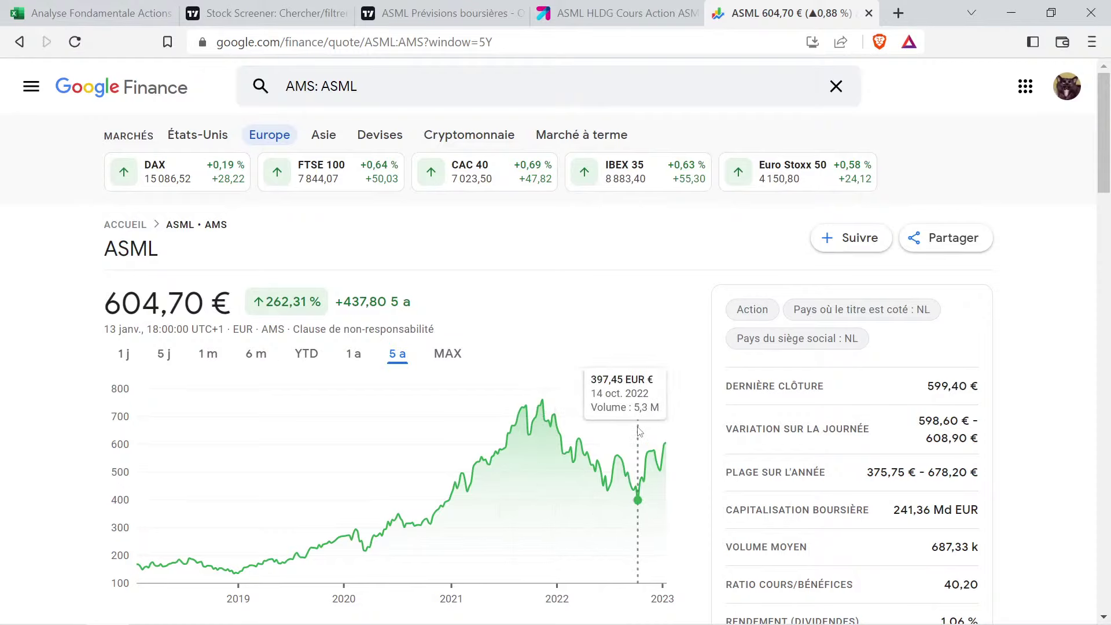
{"action": "left_click_drag", "start_coordinate": [638, 431], "coordinate": [673, 435]}
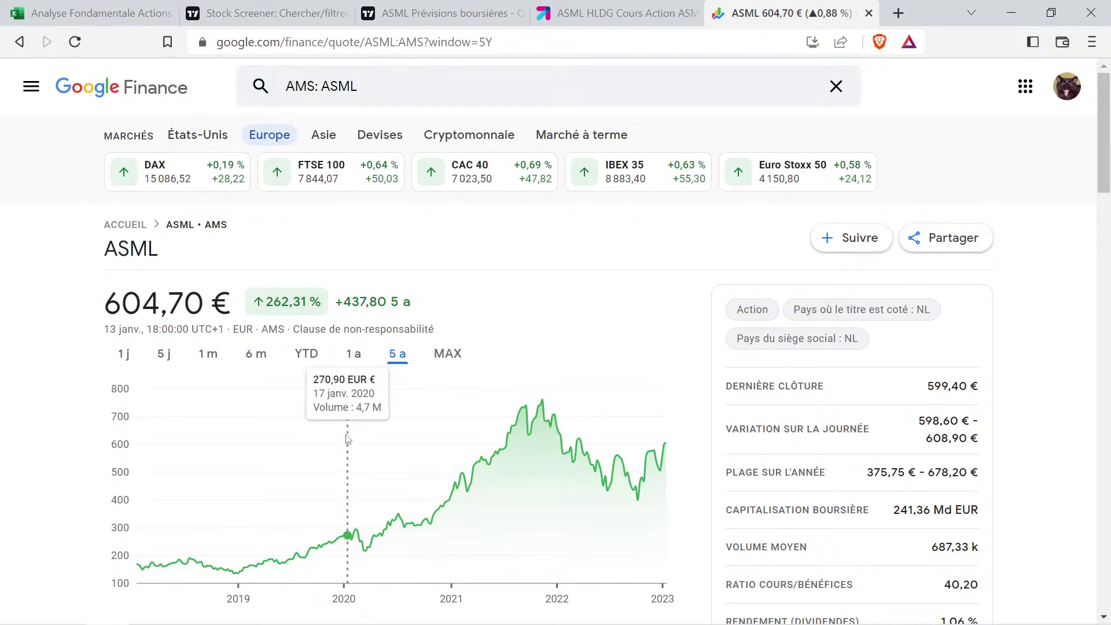
{"action": "left_click_drag", "start_coordinate": [347, 441], "coordinate": [697, 473]}
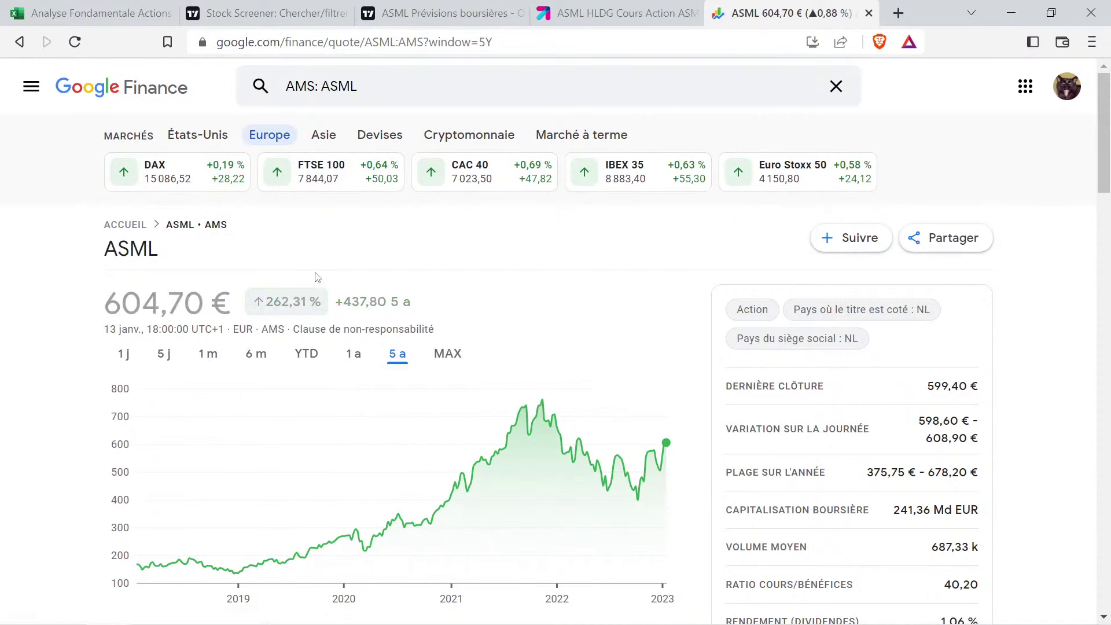
In the workbook, copy ASML's formatted Evolution Bénéfices cell into Evolution Cours de bourse (F2) and change the value to 262%
{"action": "left_click", "coordinate": [65, 8]}
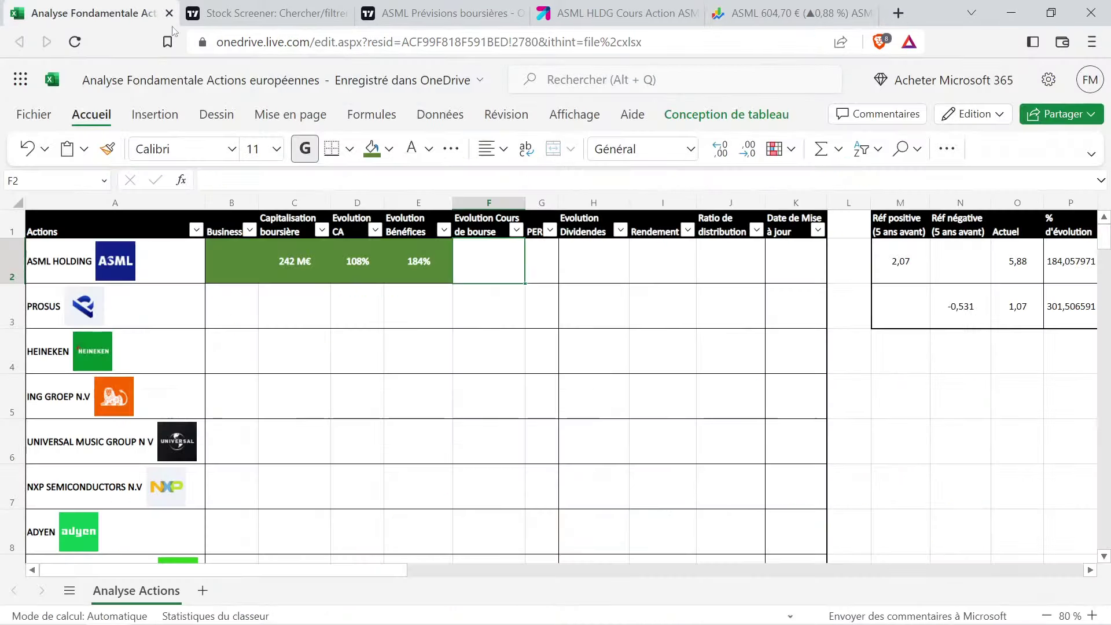
{"action": "left_click", "coordinate": [429, 262]}
{"action": "key", "text": "ctrl+c"}
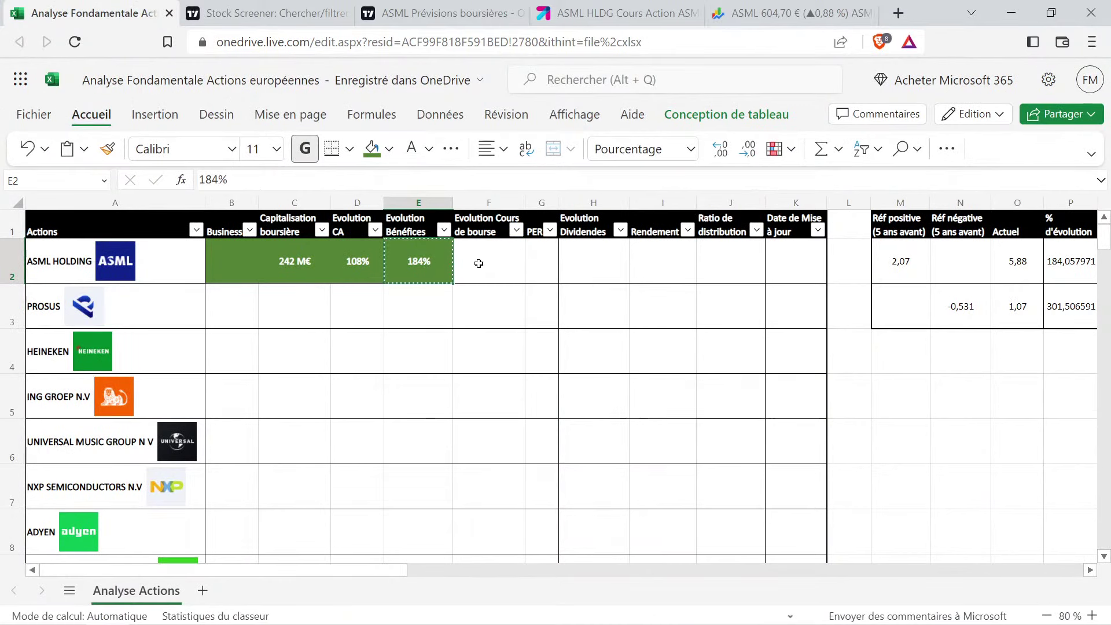
{"action": "left_click", "coordinate": [471, 262]}
{"action": "key", "text": "ctrl+v"}
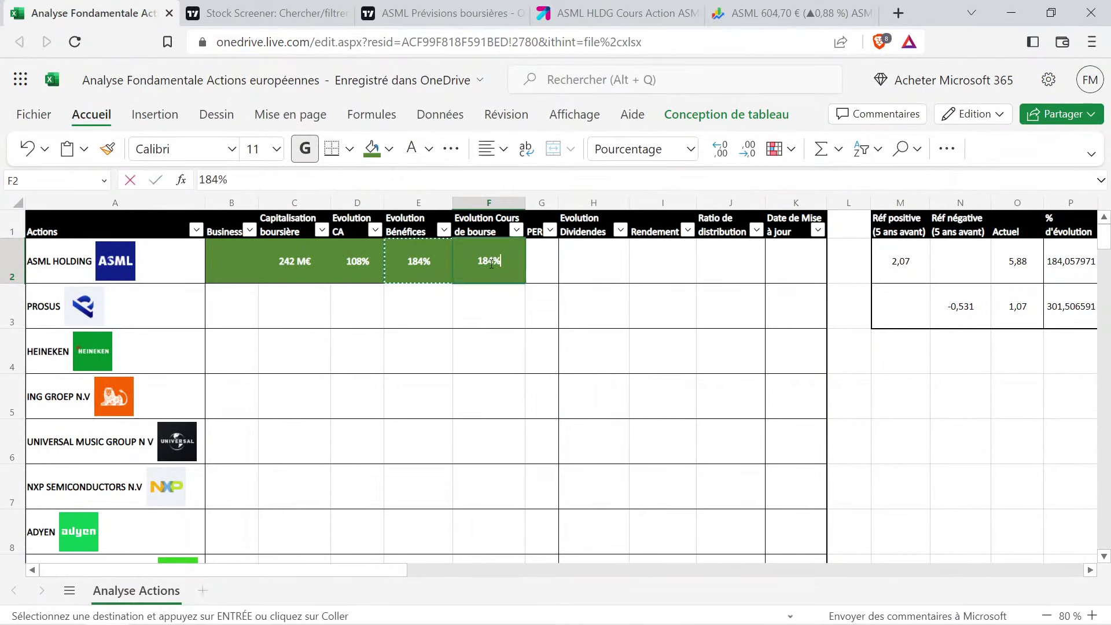
{"action": "double_click", "coordinate": [489, 263]}
{"action": "key", "text": "BackSpace"}
{"action": "key", "text": "BackSpace"}
{"action": "key", "text": "BackSpace"}
{"action": "type", "text": "2162"}
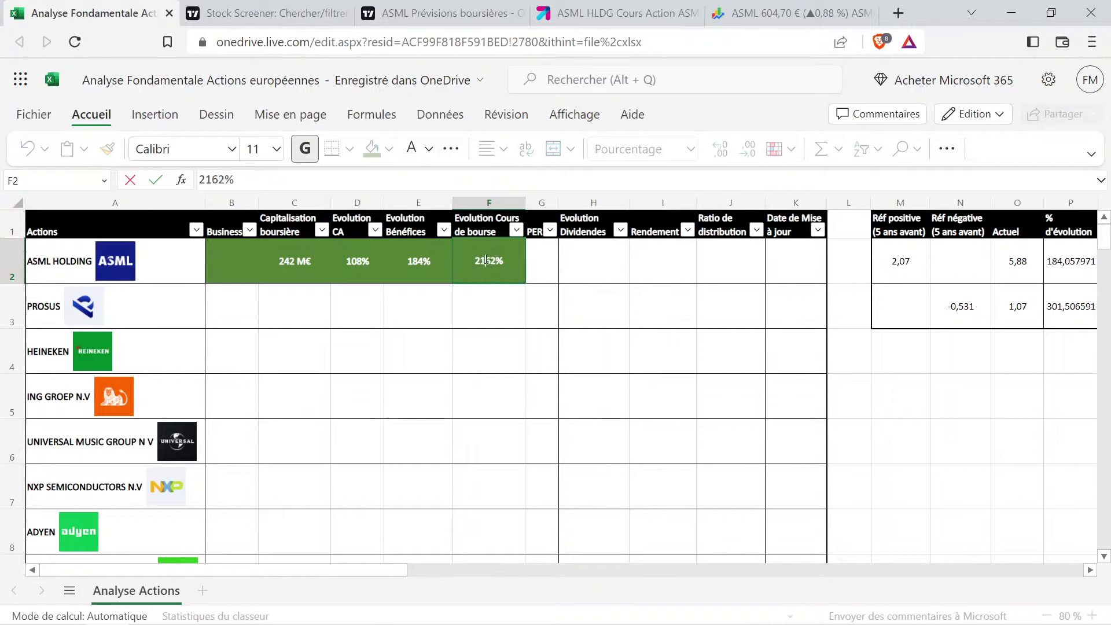
{"action": "key", "text": "Tab"}
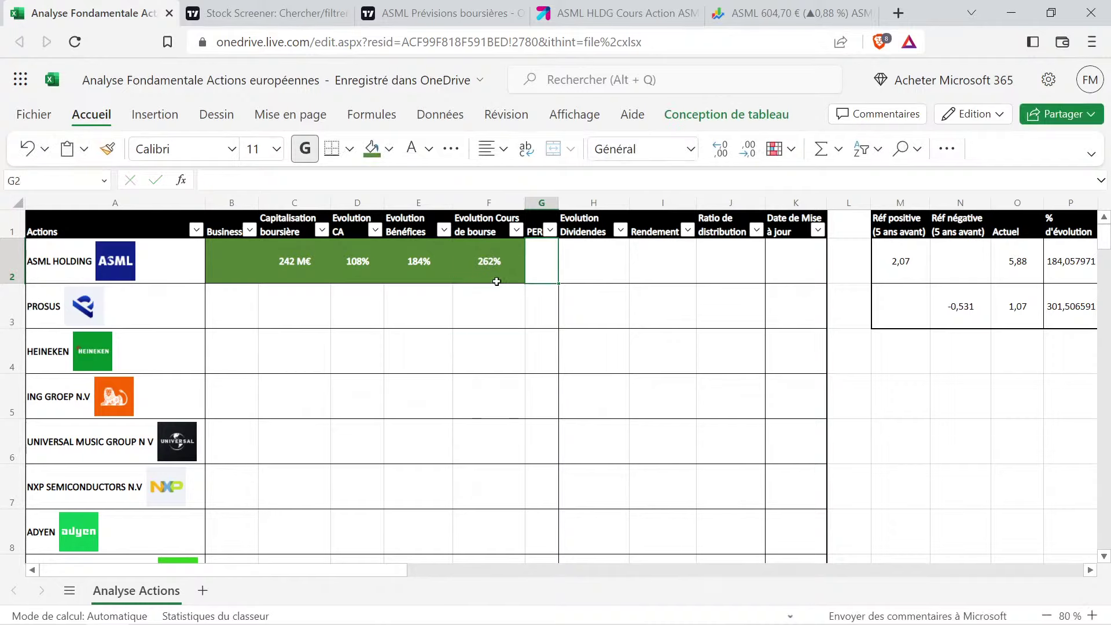
{"action": "left_click", "coordinate": [497, 280]}
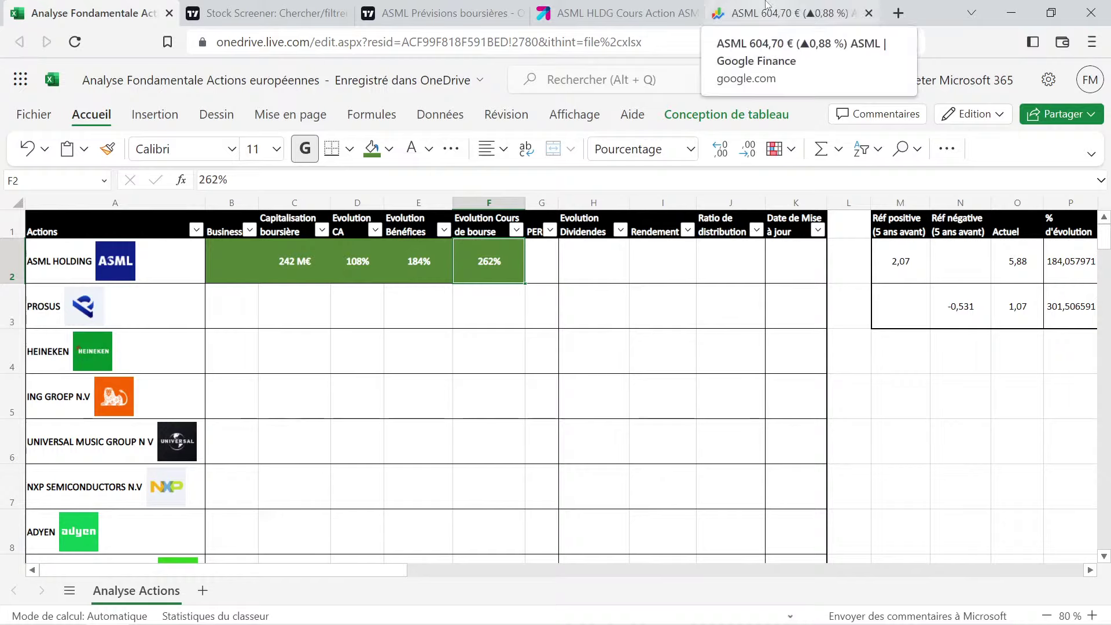
Look up ASML's P/E in the TradingView screener and enter 43 in its PER cell (G2), with white text on a dark orange fill
{"action": "left_click", "coordinate": [266, 12]}
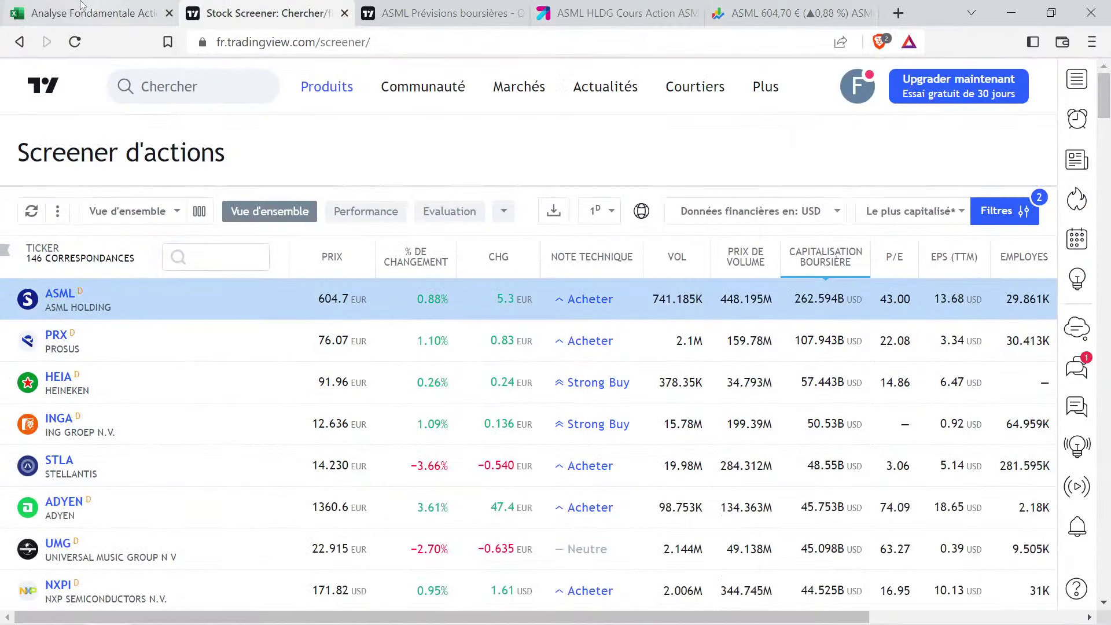
{"action": "left_click", "coordinate": [99, 13]}
{"action": "left_click", "coordinate": [552, 262]}
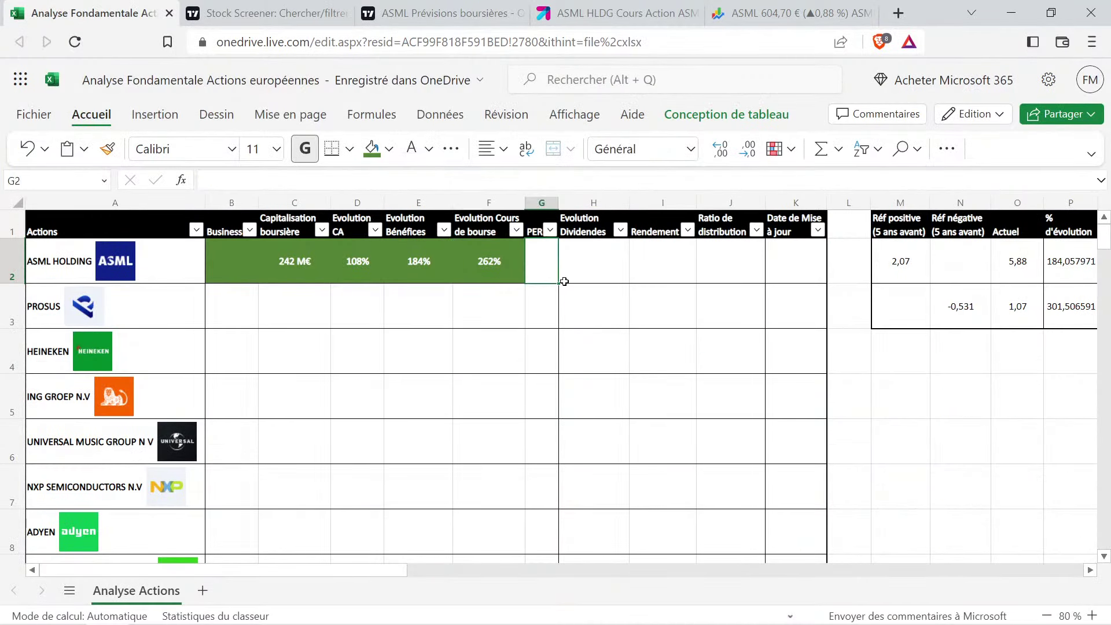
{"action": "type", "text": "43"}
{"action": "key", "text": "Return"}
{"action": "left_click", "coordinate": [554, 283]}
{"action": "left_click", "coordinate": [411, 148]}
{"action": "left_click", "coordinate": [388, 149]}
{"action": "left_click", "coordinate": [505, 318]}
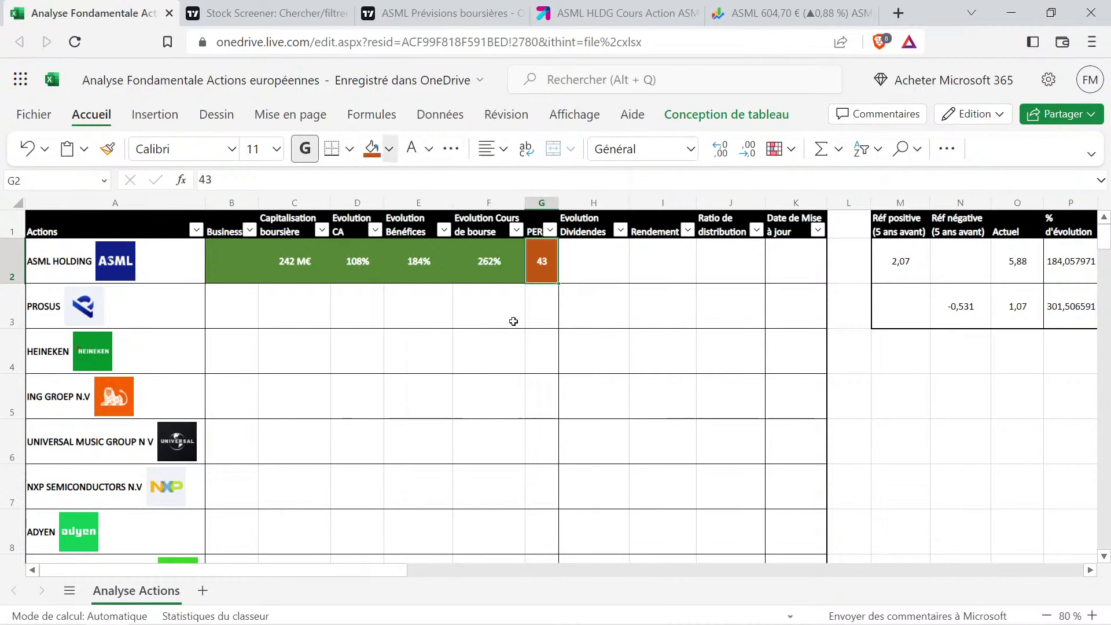
{"action": "left_click", "coordinate": [547, 308]}
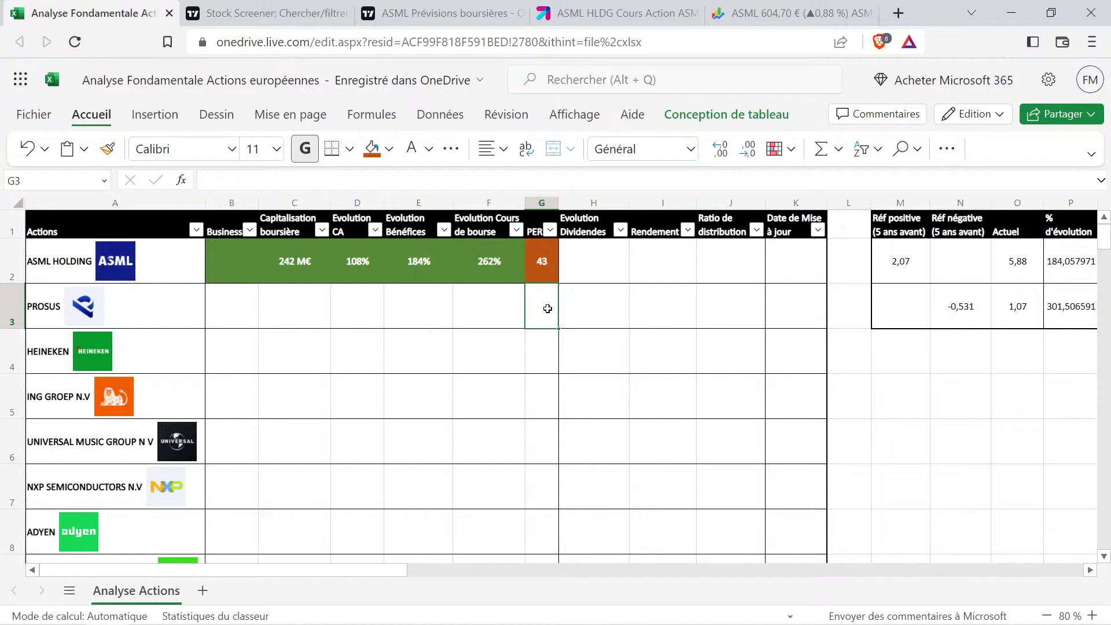
{"action": "left_click_drag", "start_coordinate": [362, 272], "coordinate": [501, 281]}
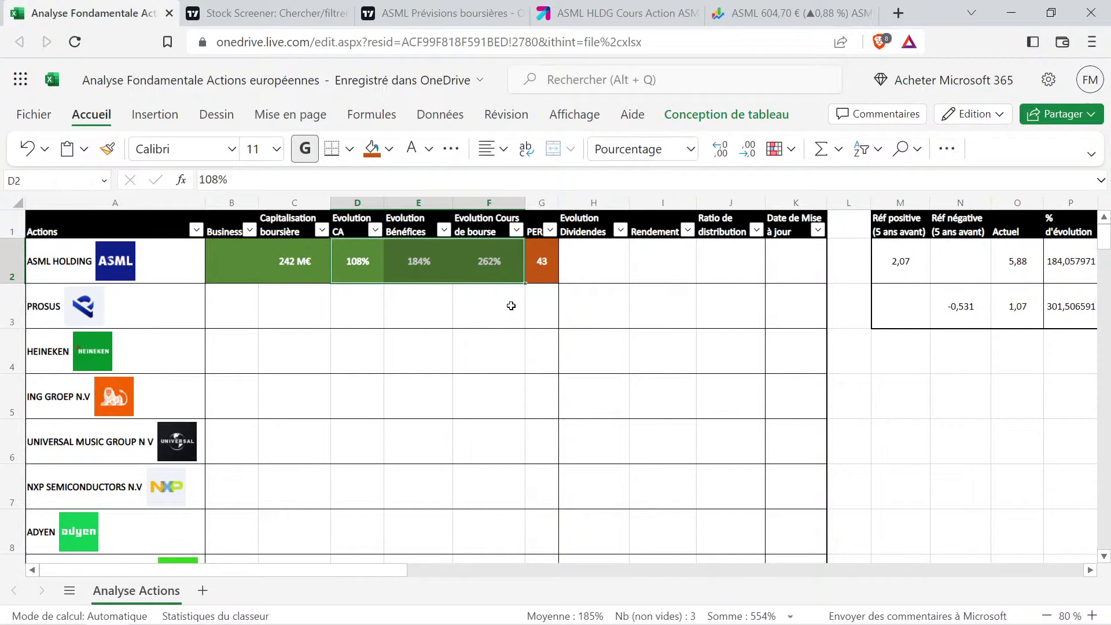
{"action": "left_click", "coordinate": [553, 248]}
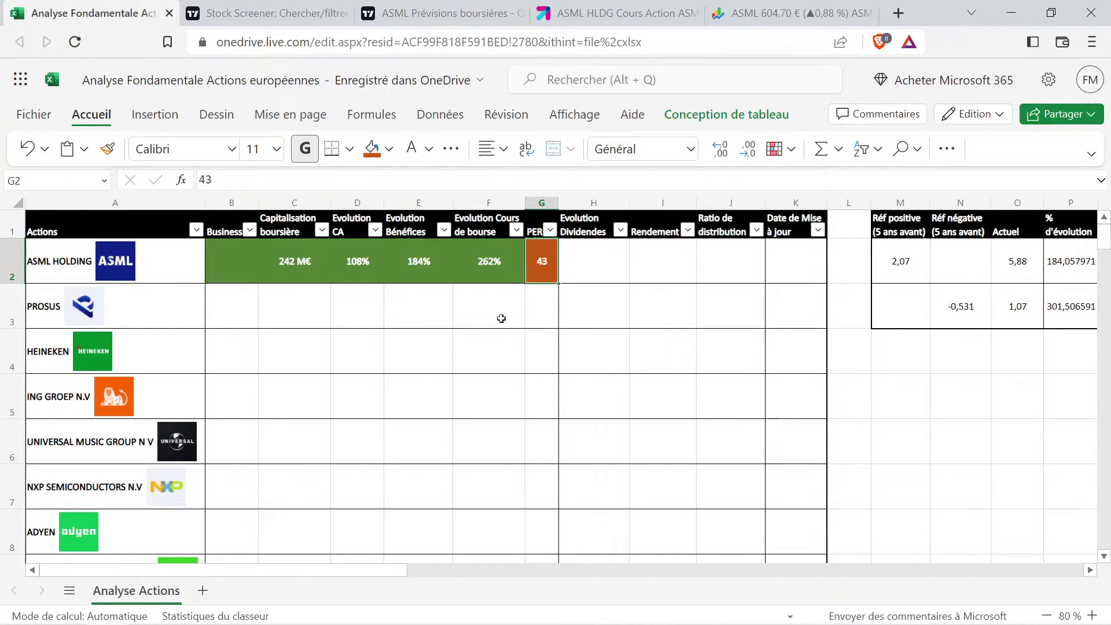
{"action": "left_click_drag", "start_coordinate": [542, 264], "coordinate": [268, 276]}
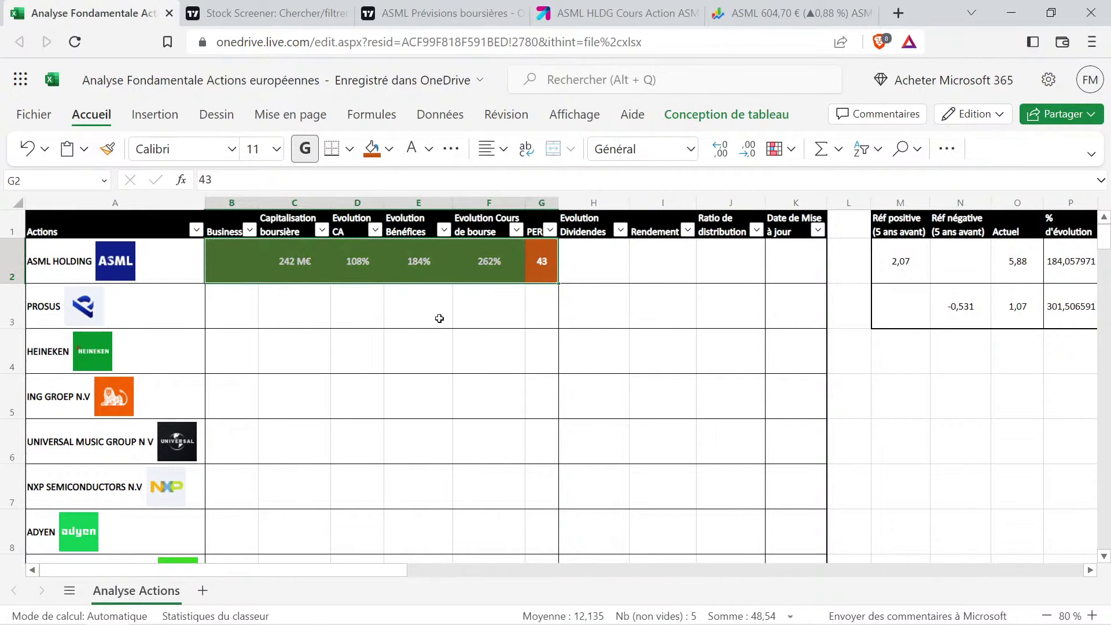
{"action": "left_click", "coordinate": [500, 305]}
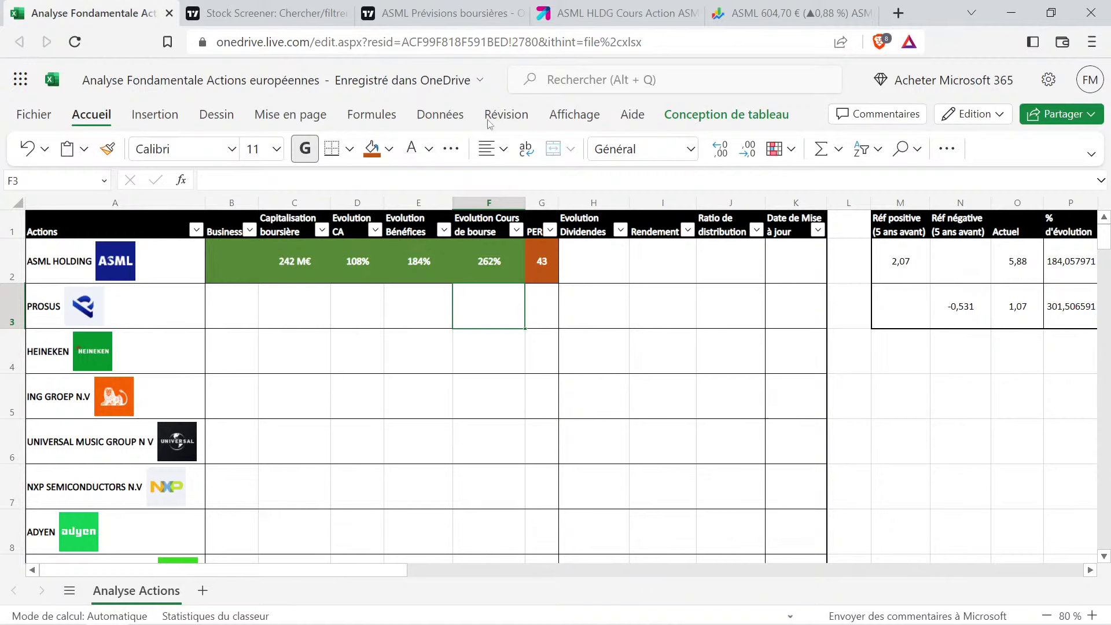
Open the dividend data (Dividendes) in ASML's financials on TradingView and bring the yearly chart and table into view
{"action": "left_click", "coordinate": [445, 12]}
{"action": "scroll", "coordinate": [761, 421], "scroll_direction": "up", "scroll_amount": 10}
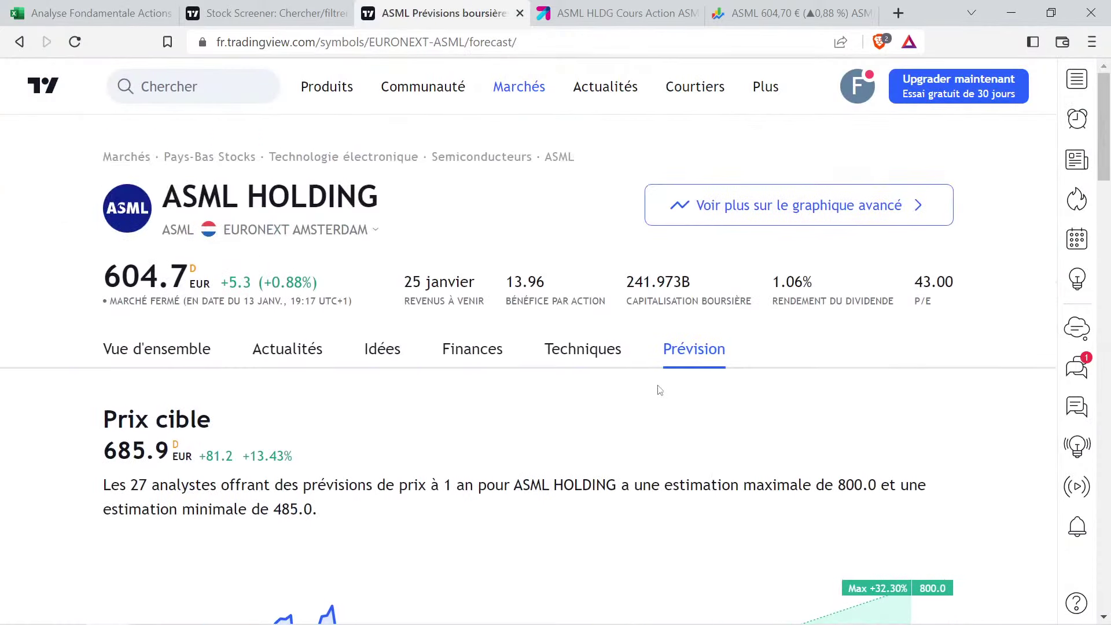
{"action": "left_click", "coordinate": [494, 345]}
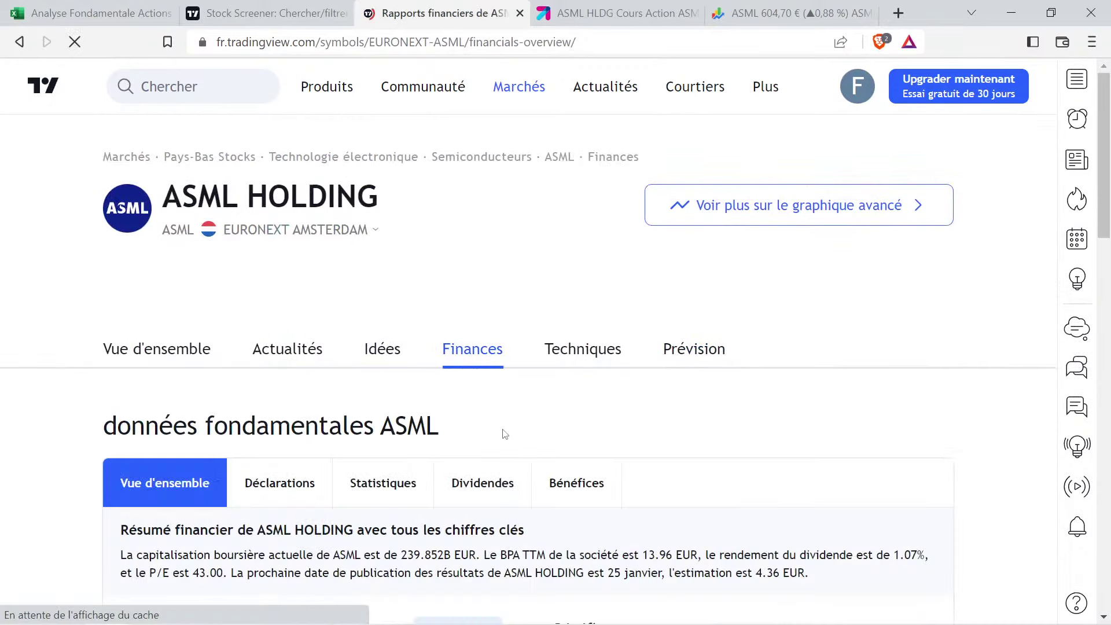
{"action": "left_click", "coordinate": [482, 483]}
{"action": "scroll", "coordinate": [565, 398], "scroll_direction": "down", "scroll_amount": 5}
{"action": "scroll", "coordinate": [566, 398], "scroll_direction": "down", "scroll_amount": 2}
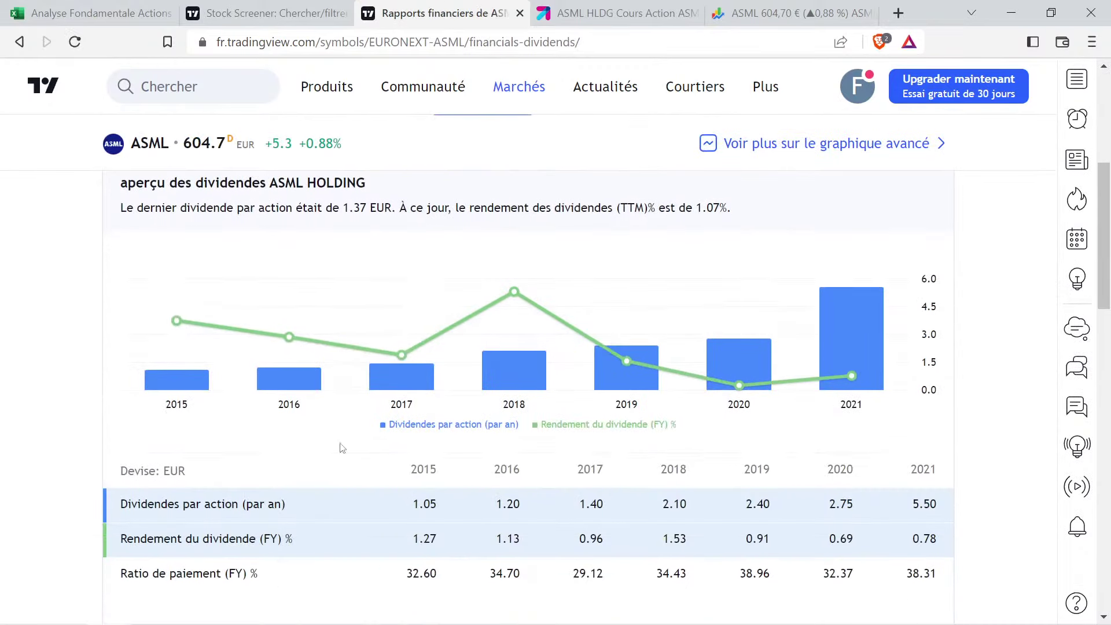
Remove the dividend yield series from the chart and examine ASML's yearly dividends per share from 2017 through 2021
{"action": "left_click", "coordinate": [237, 540]}
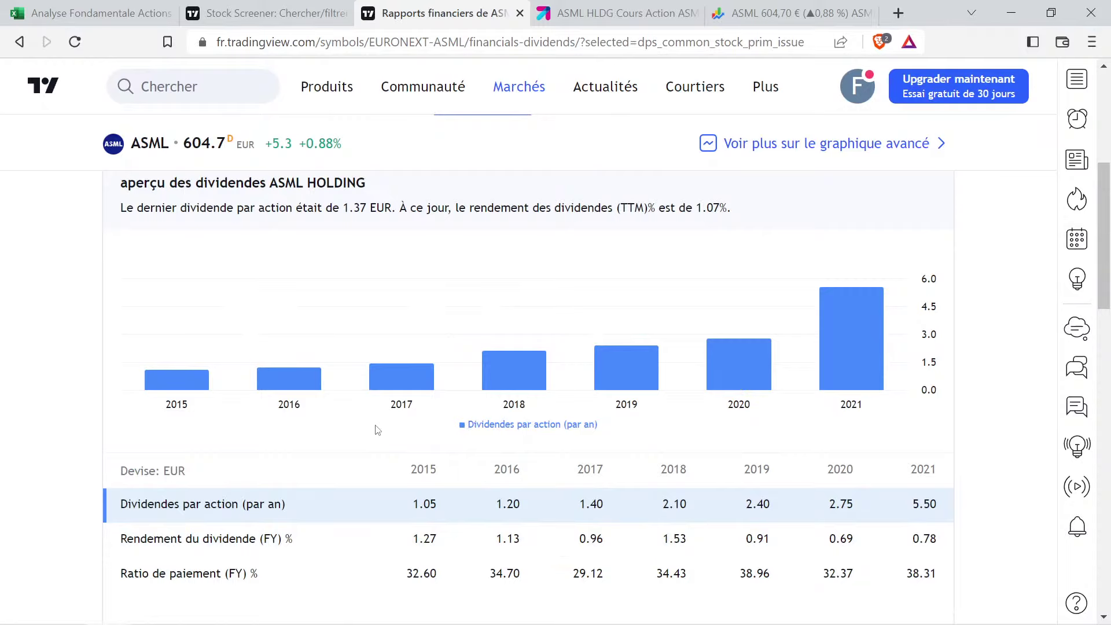
{"action": "mouse_move", "coordinate": [430, 385]}
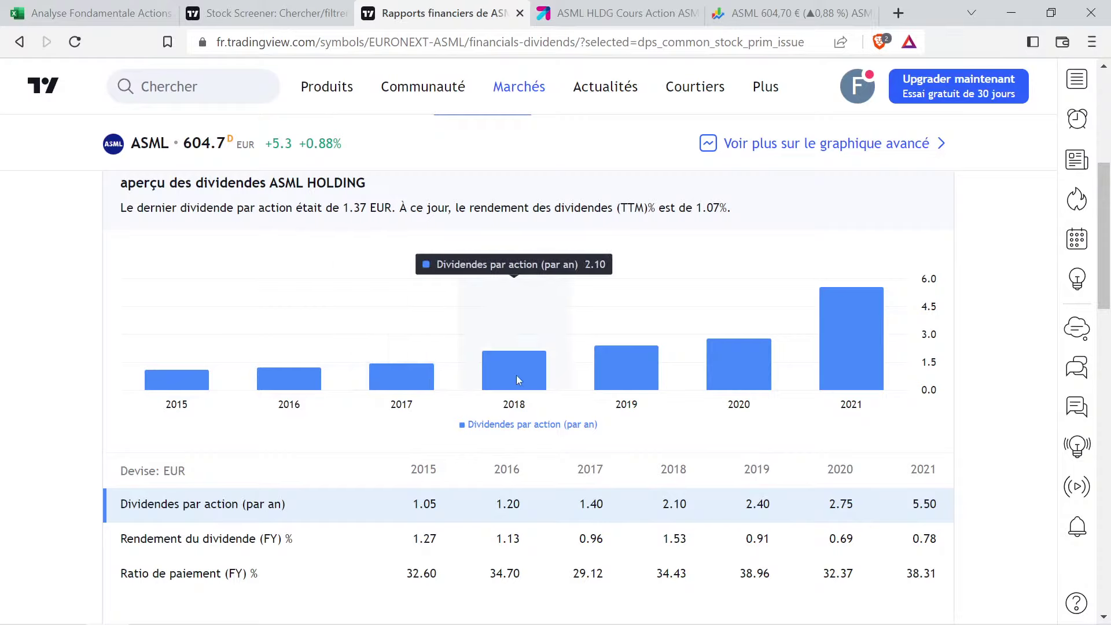
{"action": "mouse_move", "coordinate": [632, 370]}
{"action": "mouse_move", "coordinate": [752, 356]}
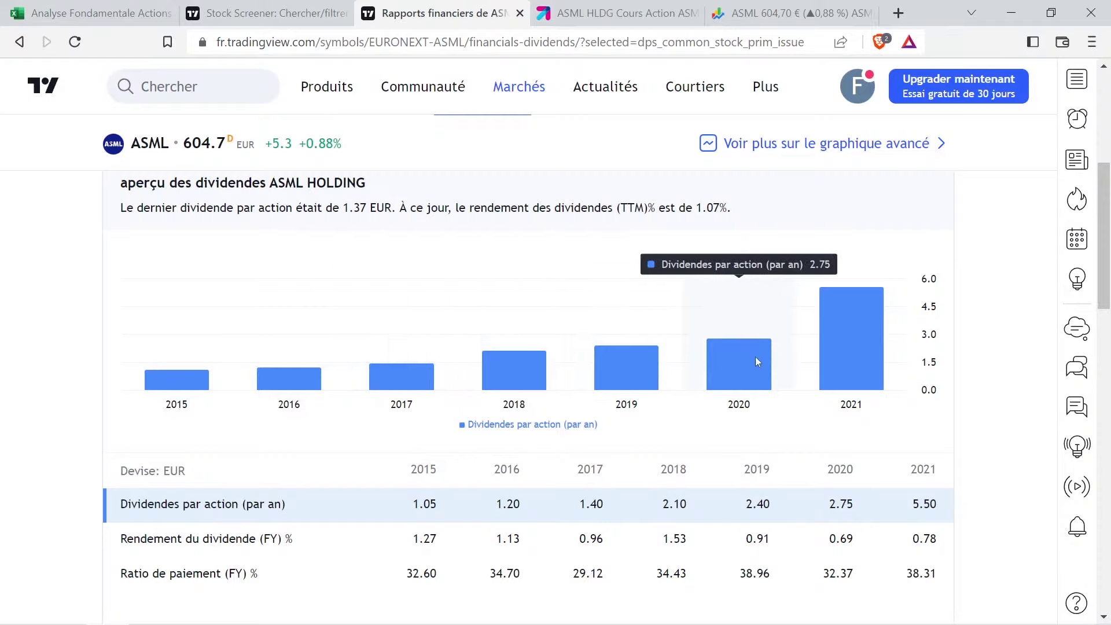
{"action": "mouse_move", "coordinate": [841, 347]}
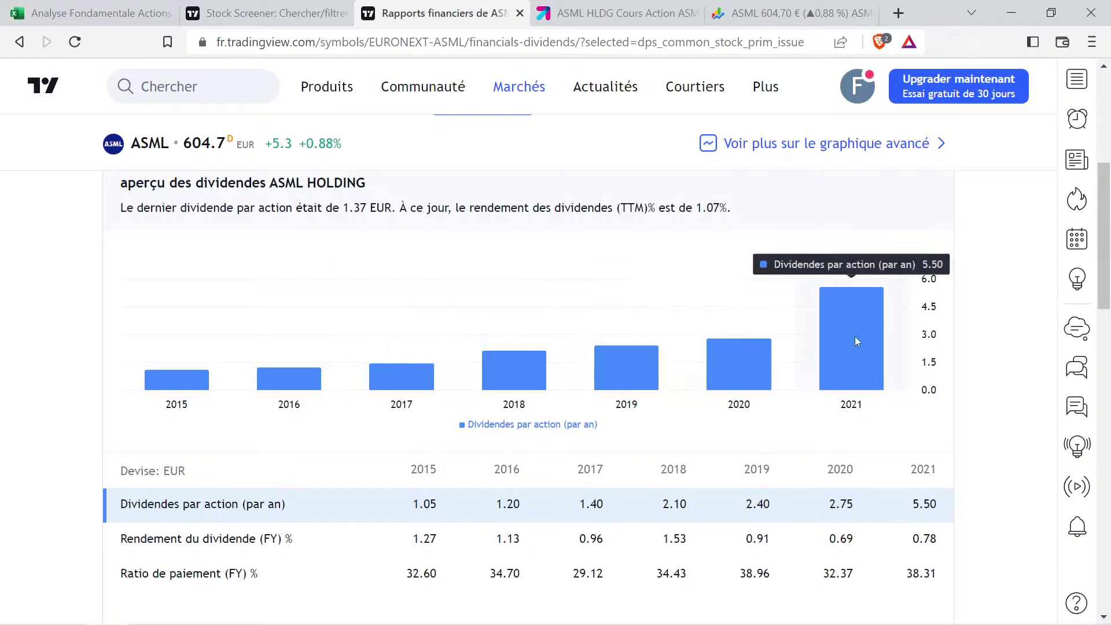
{"action": "mouse_move", "coordinate": [401, 371]}
{"action": "left_click", "coordinate": [154, 7]}
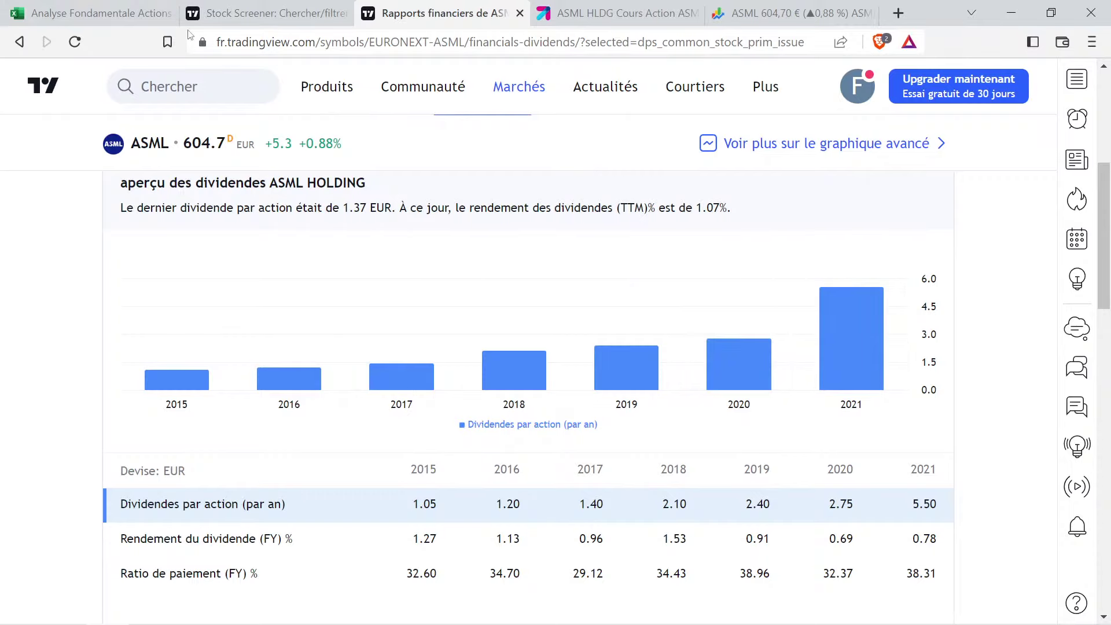
In the workbook's evolution calculator, set ASML's Réf positive (M2) to 1,4 and Actuel (O2) to 5,5
{"action": "left_click", "coordinate": [882, 258]}
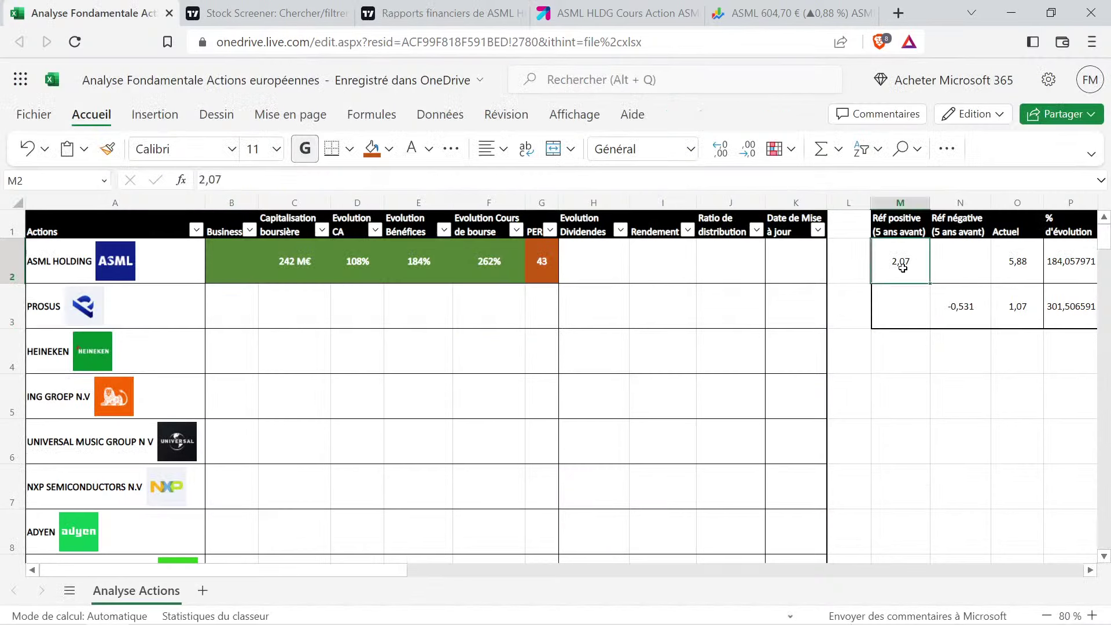
{"action": "type", "text": "1,4"}
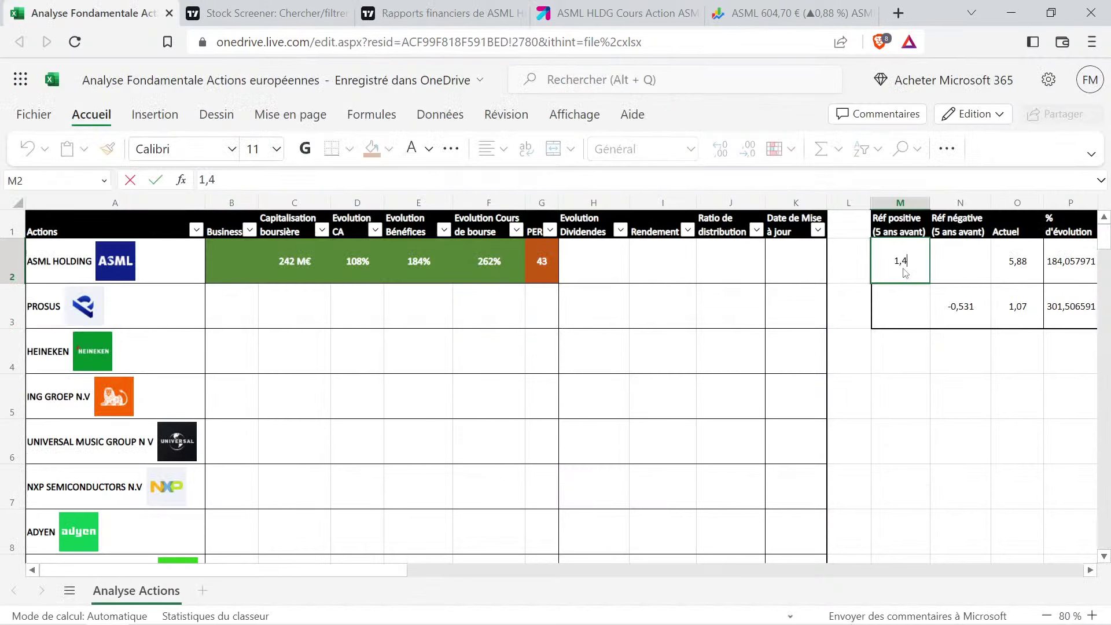
{"action": "key", "text": "Return"}
{"action": "key", "text": "Right"}
{"action": "key", "text": "Up"}
{"action": "key", "text": "Right"}
{"action": "type", "text": "5,5"}
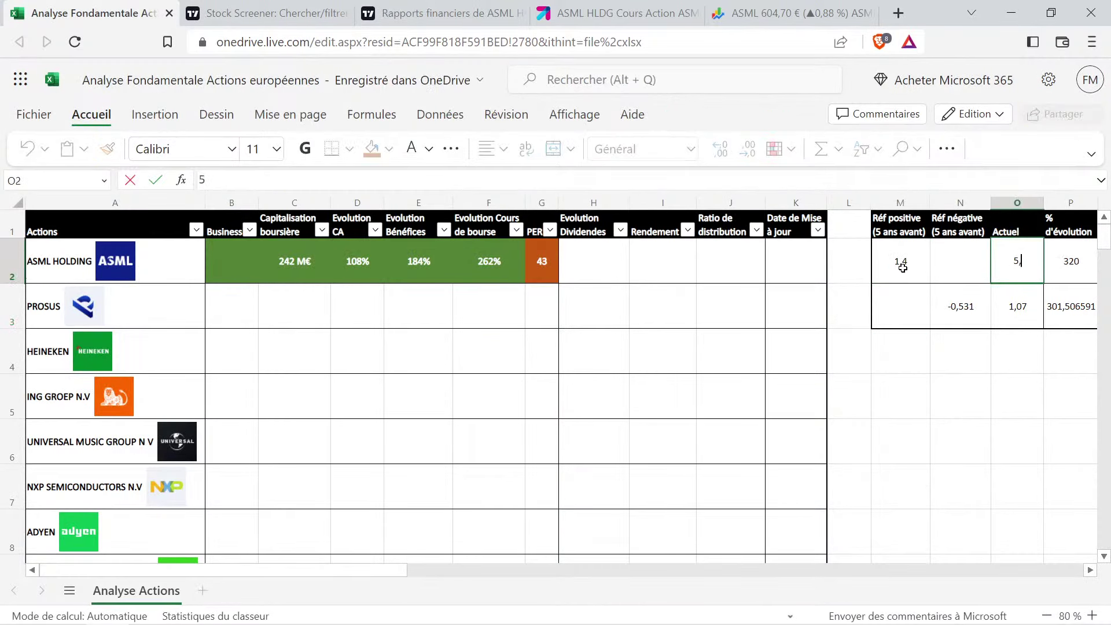
{"action": "key", "text": "Return"}
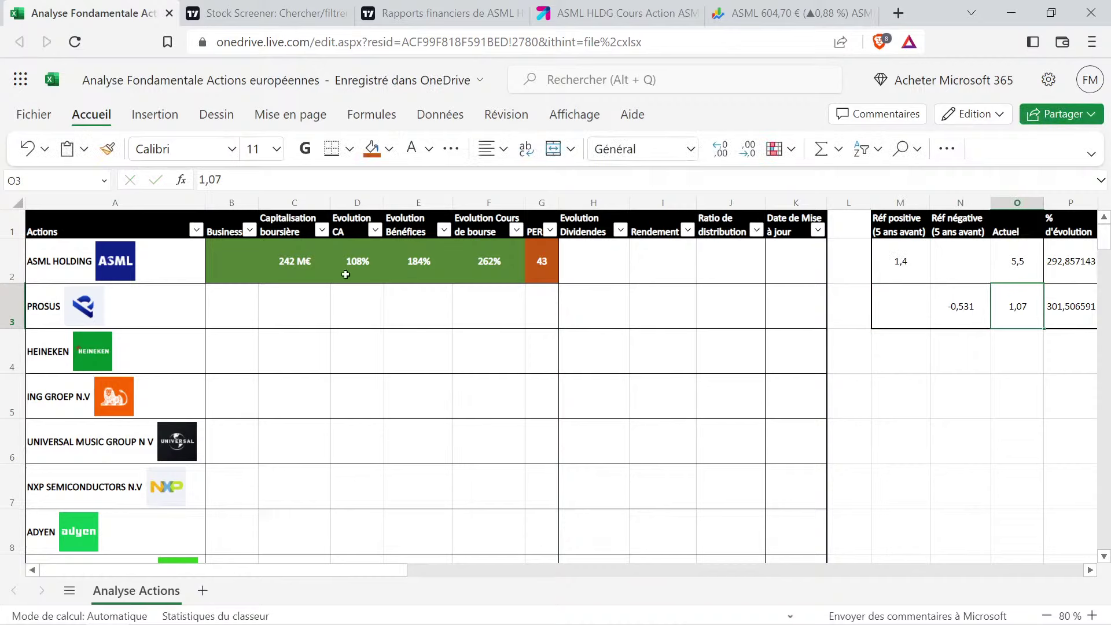
Copy ASML's formatted Evolution Cours de bourse cell into Evolution Dividendes (H2) and change the value to 293%
{"action": "left_click", "coordinate": [504, 269]}
{"action": "key", "text": "ctrl+c"}
{"action": "left_click", "coordinate": [610, 257]}
{"action": "key", "text": "ctrl+v"}
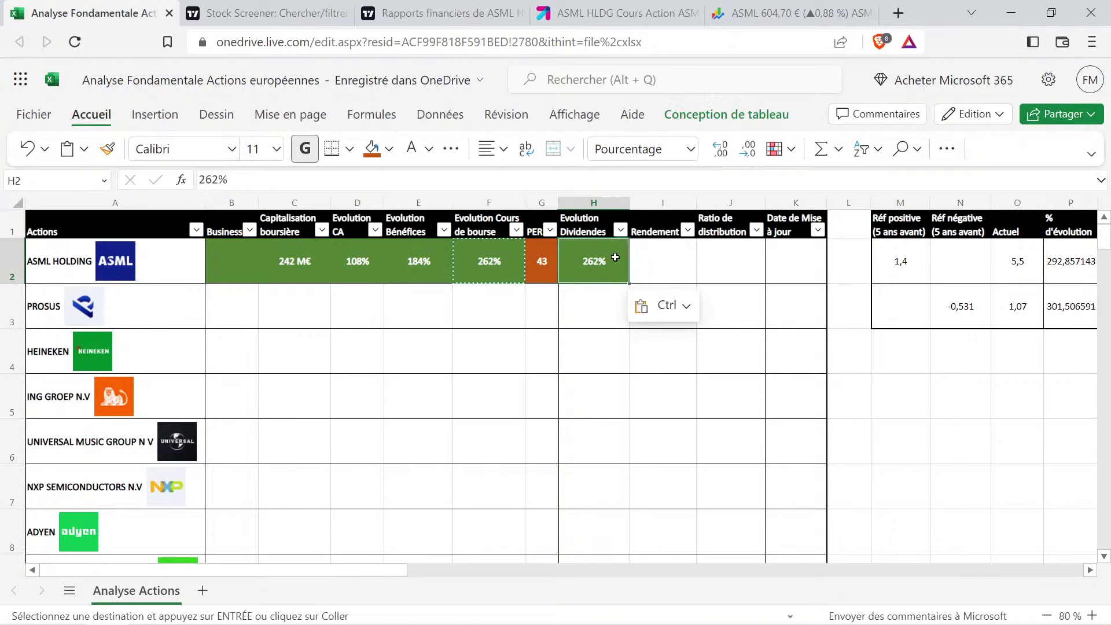
{"action": "double_click", "coordinate": [607, 258]}
{"action": "double_click", "coordinate": [598, 261]}
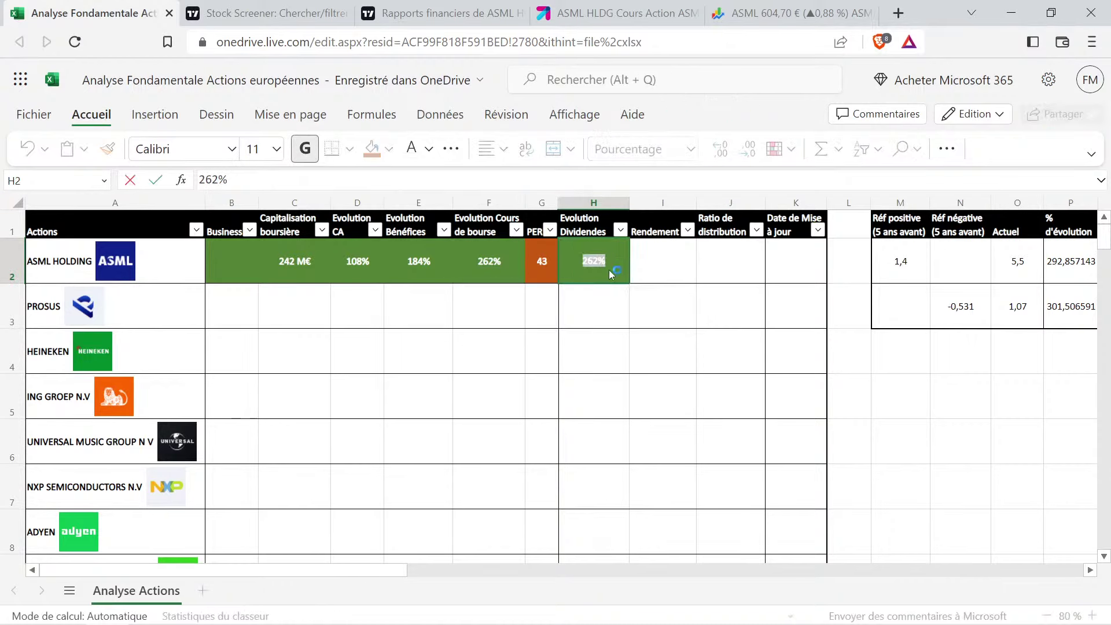
{"action": "type", "text": "293"}
{"action": "key", "text": "Return"}
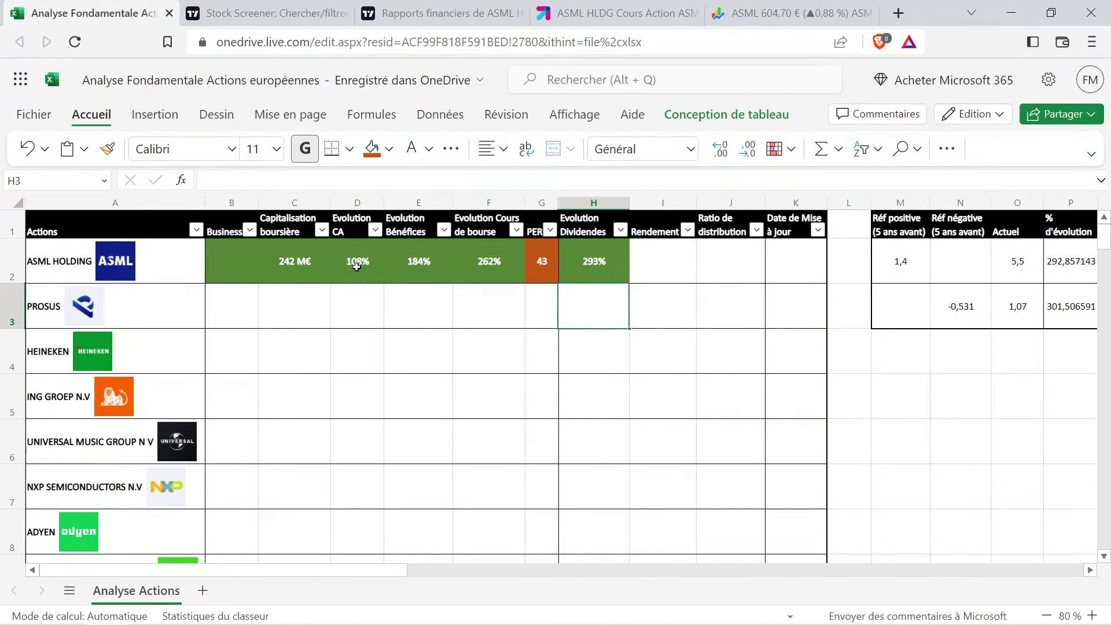
{"action": "left_click", "coordinate": [490, 261]}
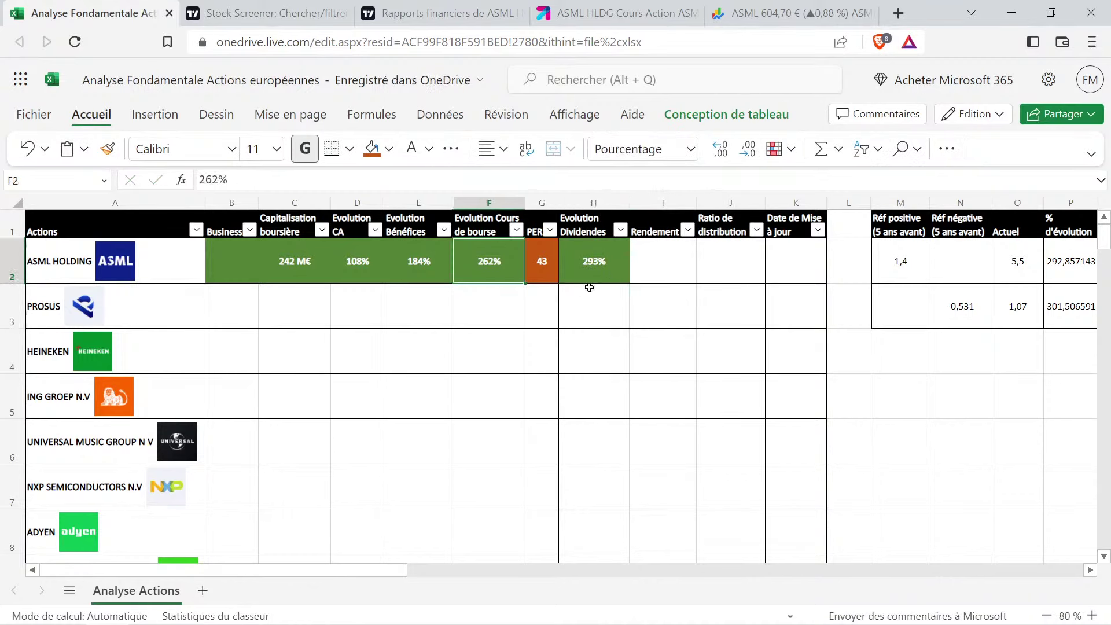
{"action": "left_click", "coordinate": [608, 259]}
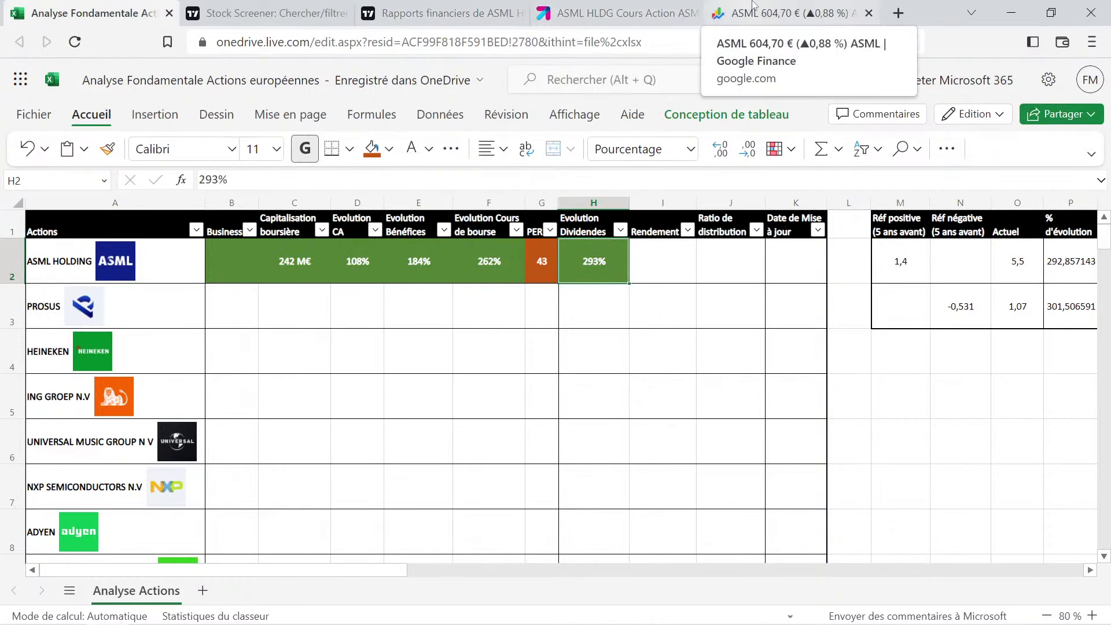
Look up ASML's dividend yield (Rendement du dividende) in the key figures of its TradingView financials page
{"action": "left_click", "coordinate": [430, 7]}
{"action": "scroll", "coordinate": [891, 352], "scroll_direction": "up", "scroll_amount": 5}
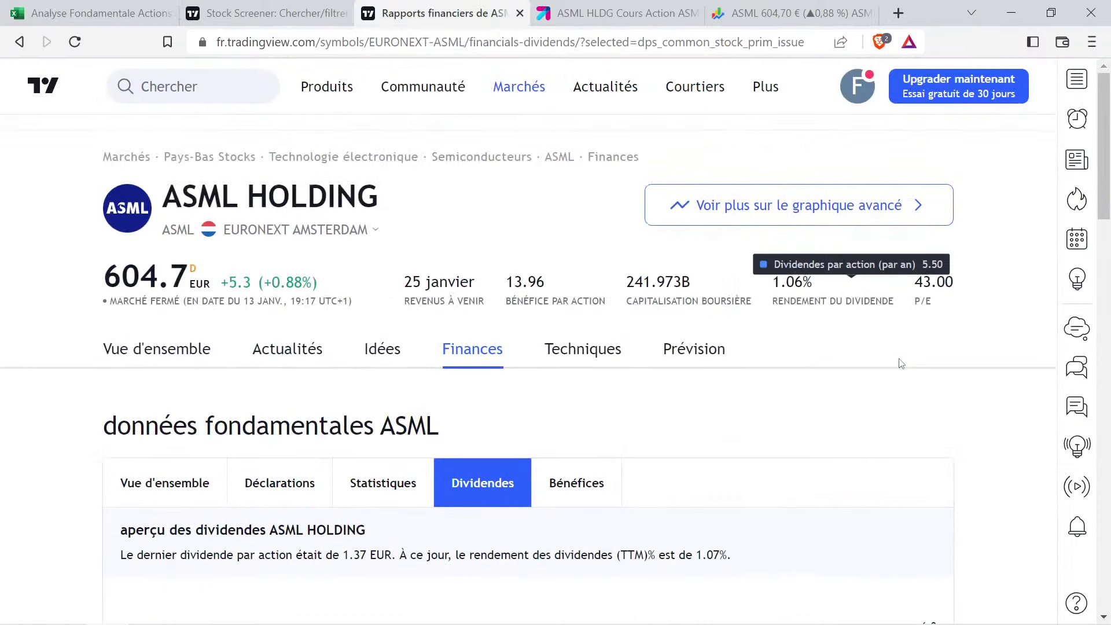
{"action": "left_click_drag", "start_coordinate": [774, 281], "coordinate": [900, 302]}
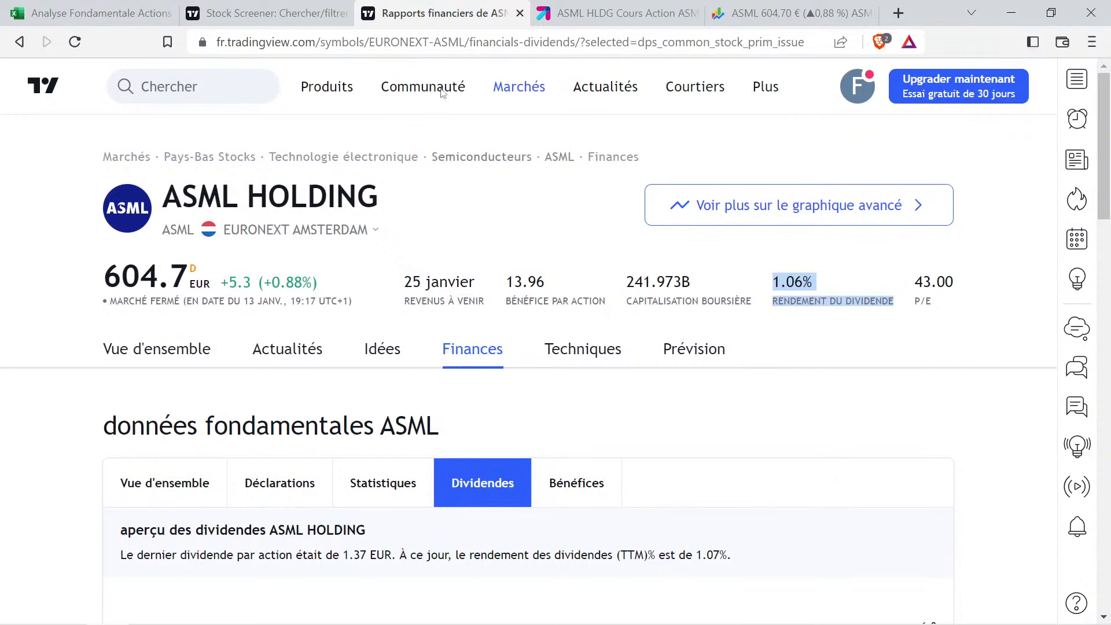
In the workbook, enter 1% in ASML's Rendement cell (I2), with white text on a yellow fill
{"action": "left_click", "coordinate": [289, 12]}
{"action": "left_click", "coordinate": [182, 15]}
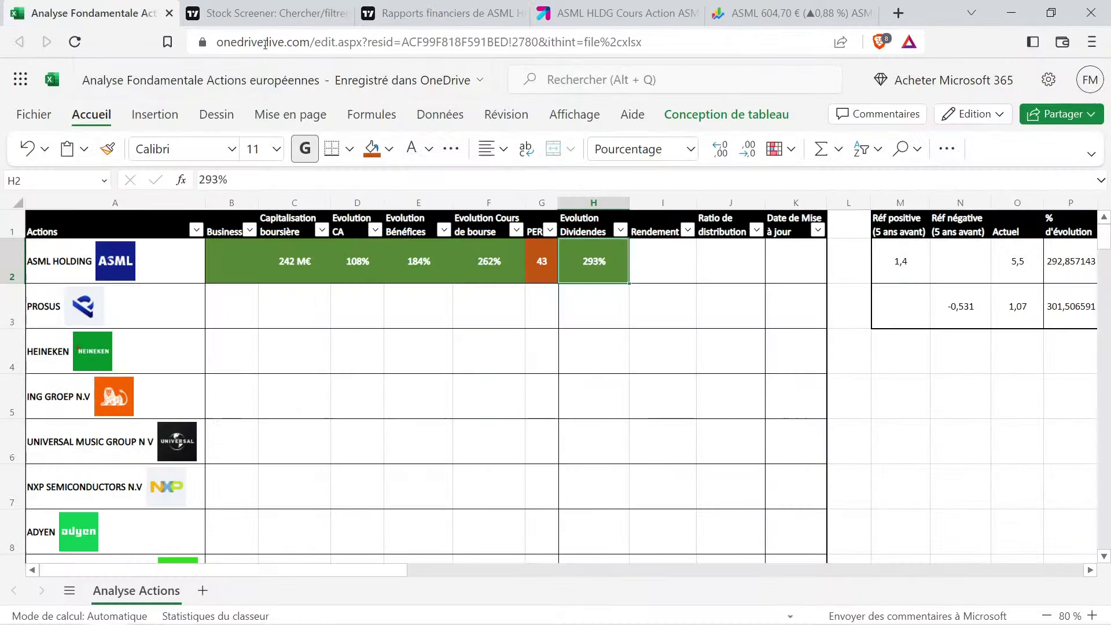
{"action": "left_click", "coordinate": [689, 265]}
{"action": "type", "text": "1%"}
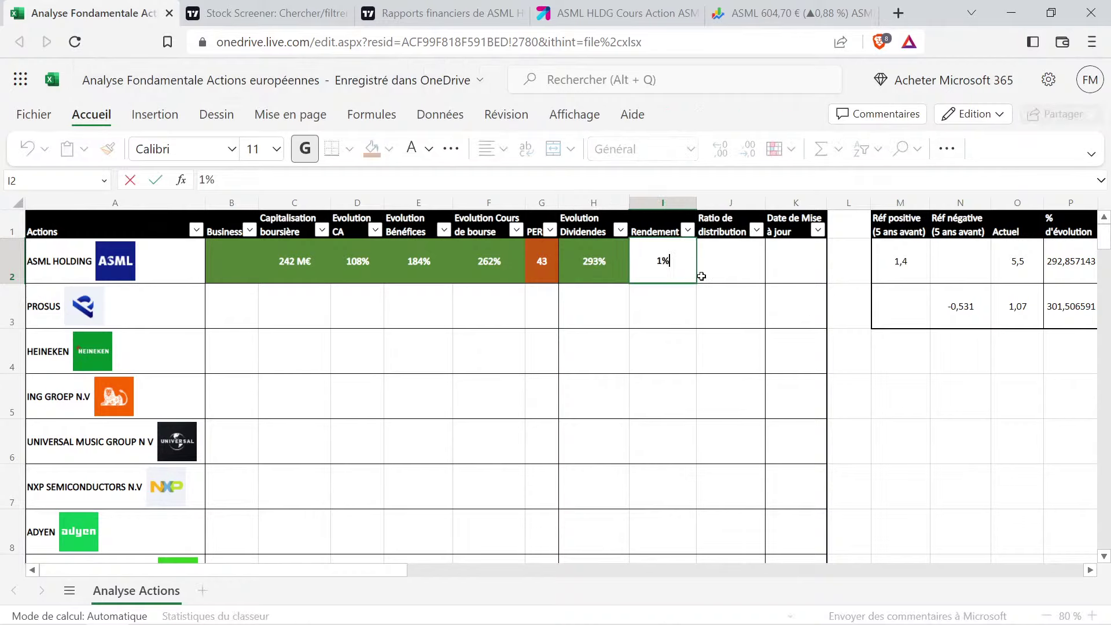
{"action": "key", "text": "Return"}
{"action": "key", "text": "Up"}
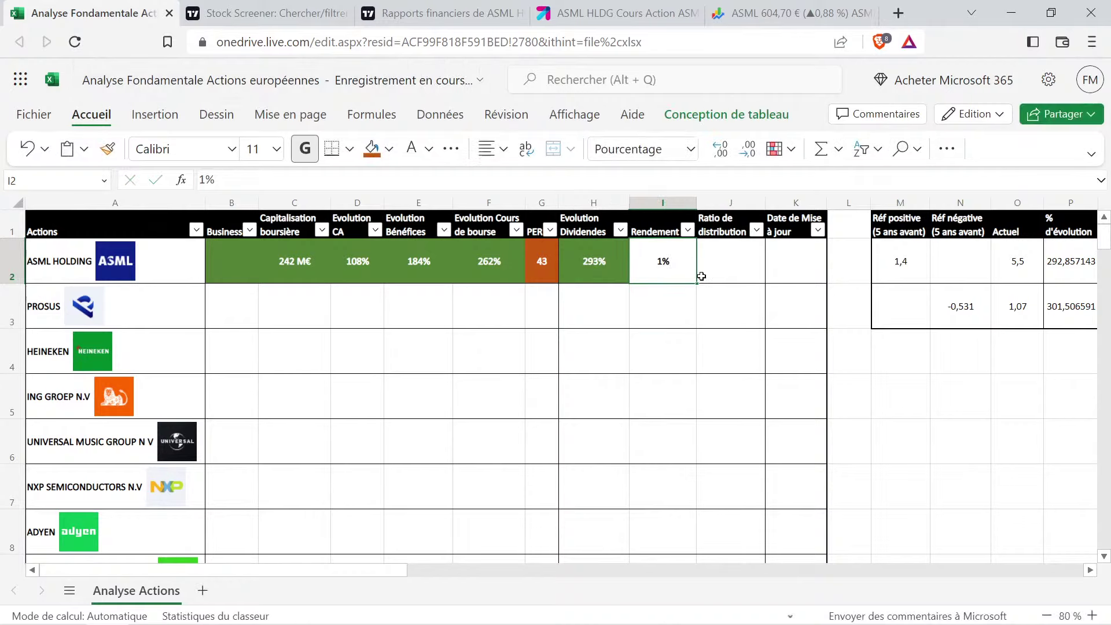
{"action": "left_click", "coordinate": [389, 149]}
{"action": "left_click", "coordinate": [557, 212]}
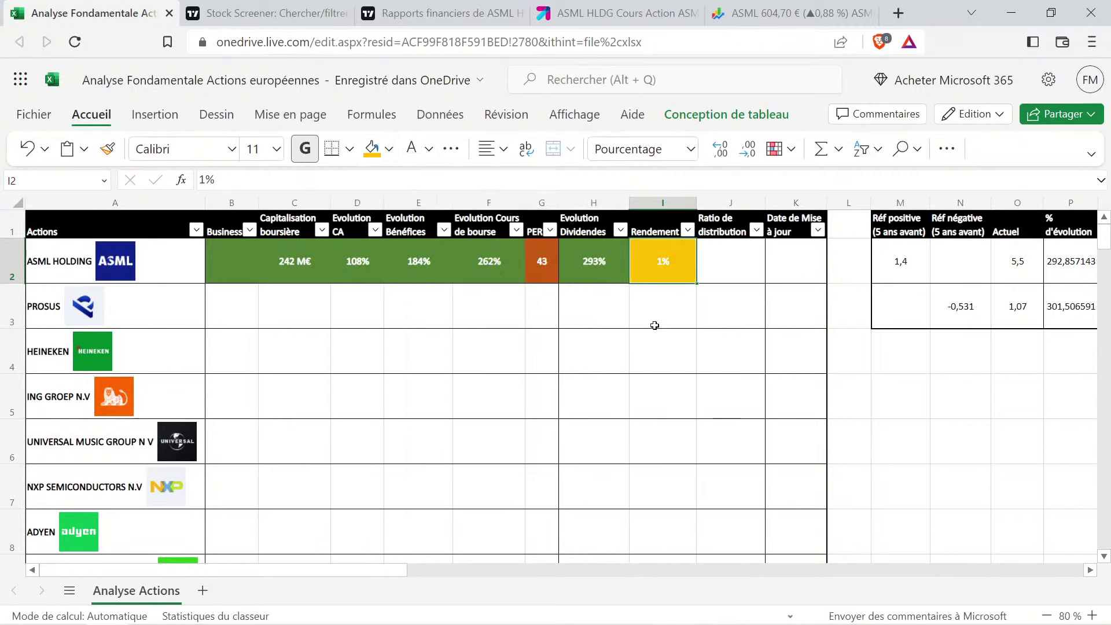
{"action": "left_click_drag", "start_coordinate": [332, 261], "coordinate": [481, 269]}
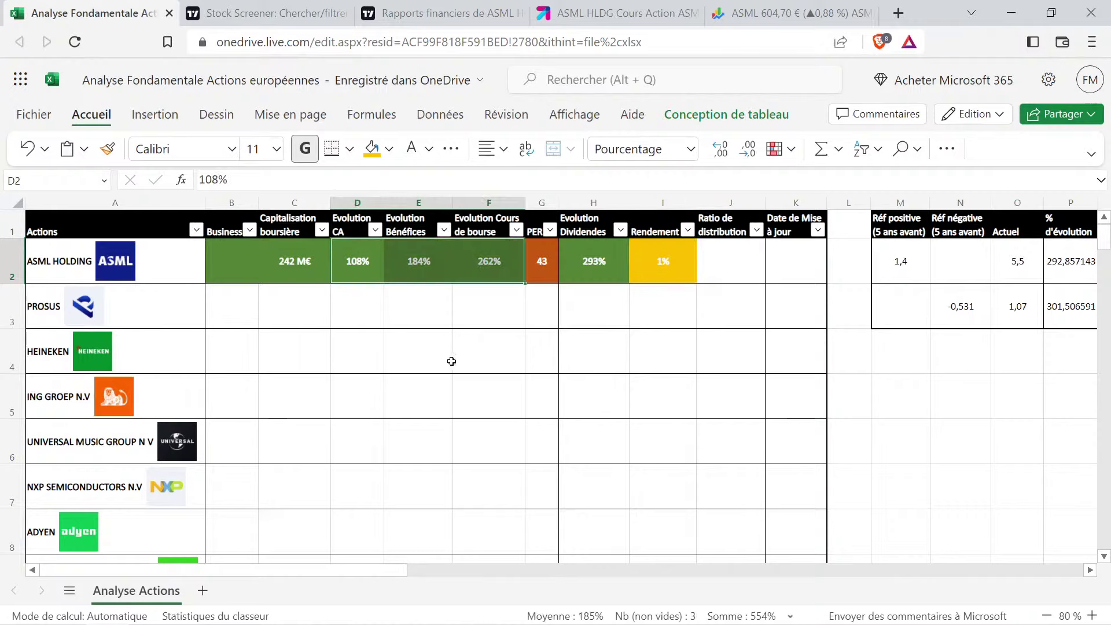
{"action": "left_click_drag", "start_coordinate": [594, 268], "coordinate": [759, 283]}
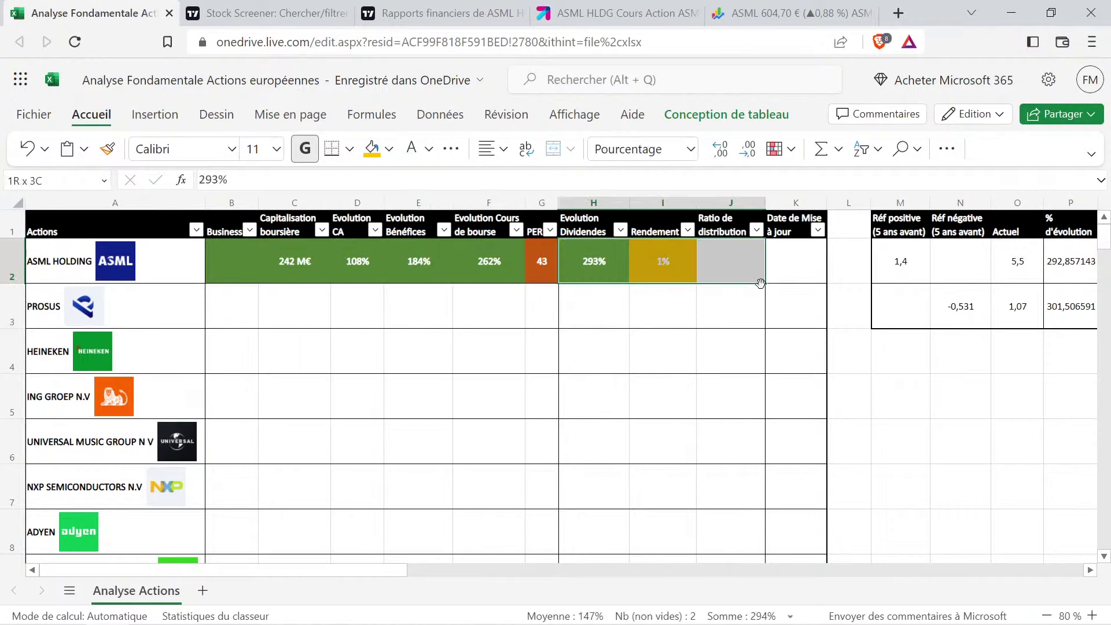
{"action": "left_click", "coordinate": [692, 313]}
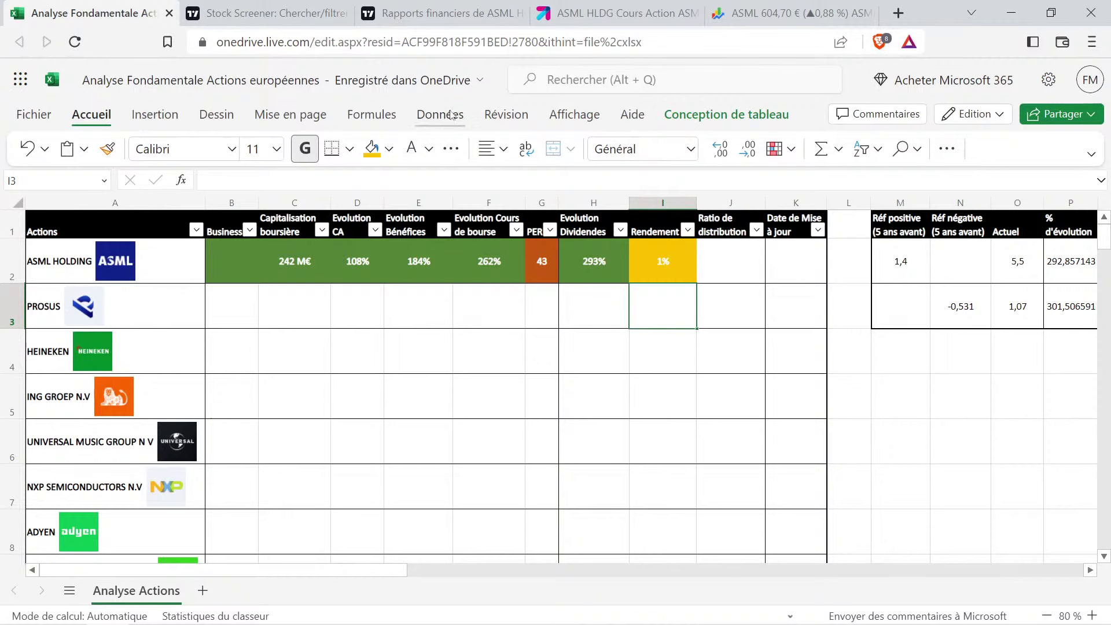
Copy ASML's payout ratios (Ratio de paiement) for 2017 through 2021 from the TradingView dividend table
{"action": "left_click", "coordinate": [449, 6]}
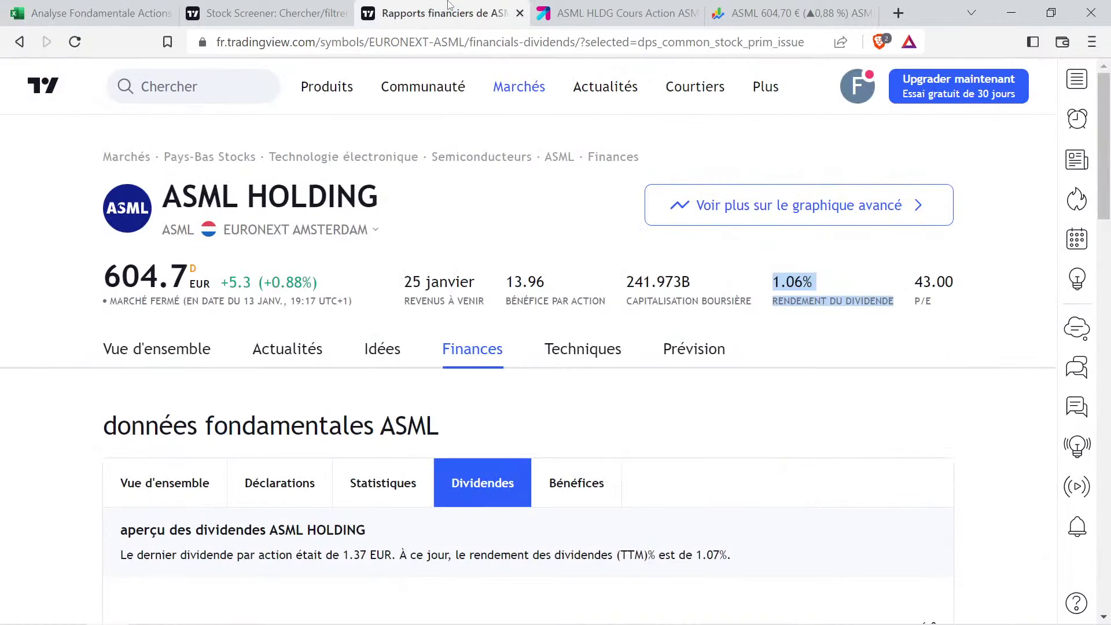
{"action": "scroll", "coordinate": [34, 416], "scroll_direction": "down", "scroll_amount": 4}
{"action": "scroll", "coordinate": [69, 388], "scroll_direction": "down", "scroll_amount": 5}
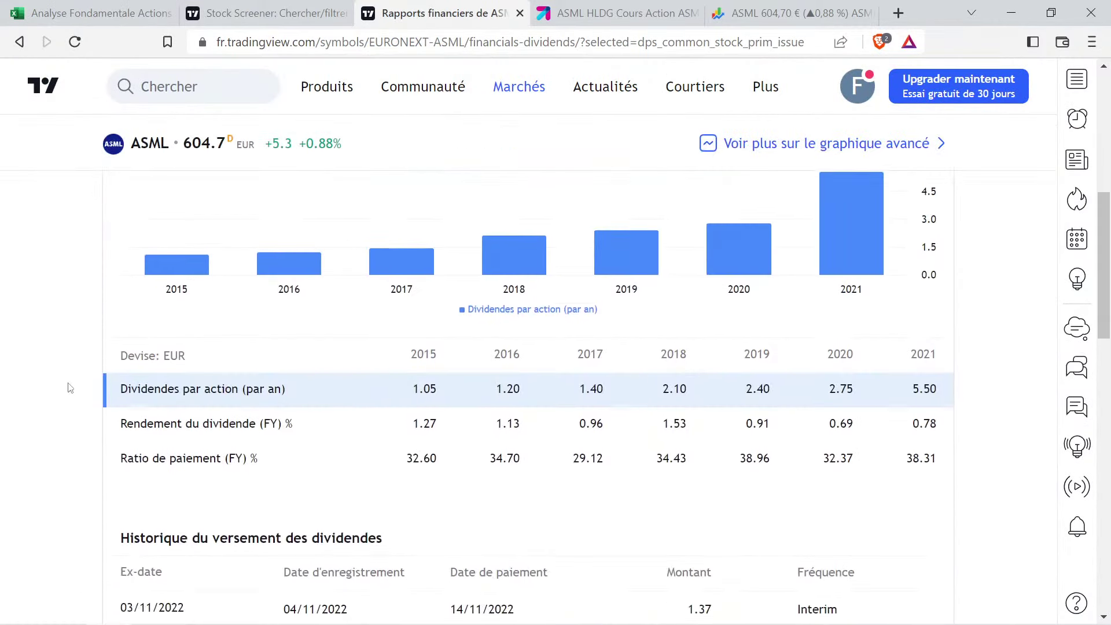
{"action": "left_click", "coordinate": [178, 408]}
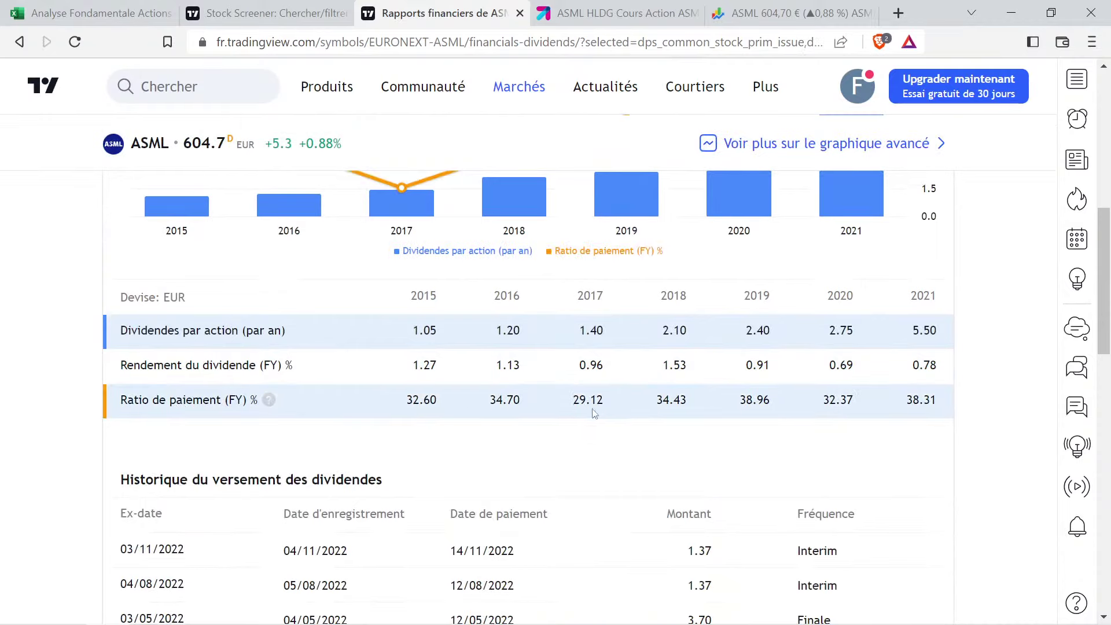
{"action": "left_click_drag", "start_coordinate": [581, 405], "coordinate": [934, 408]}
{"action": "left_click", "coordinate": [931, 409]}
{"action": "left_click_drag", "start_coordinate": [577, 404], "coordinate": [941, 412]}
{"action": "key", "text": "ctrl+c"}
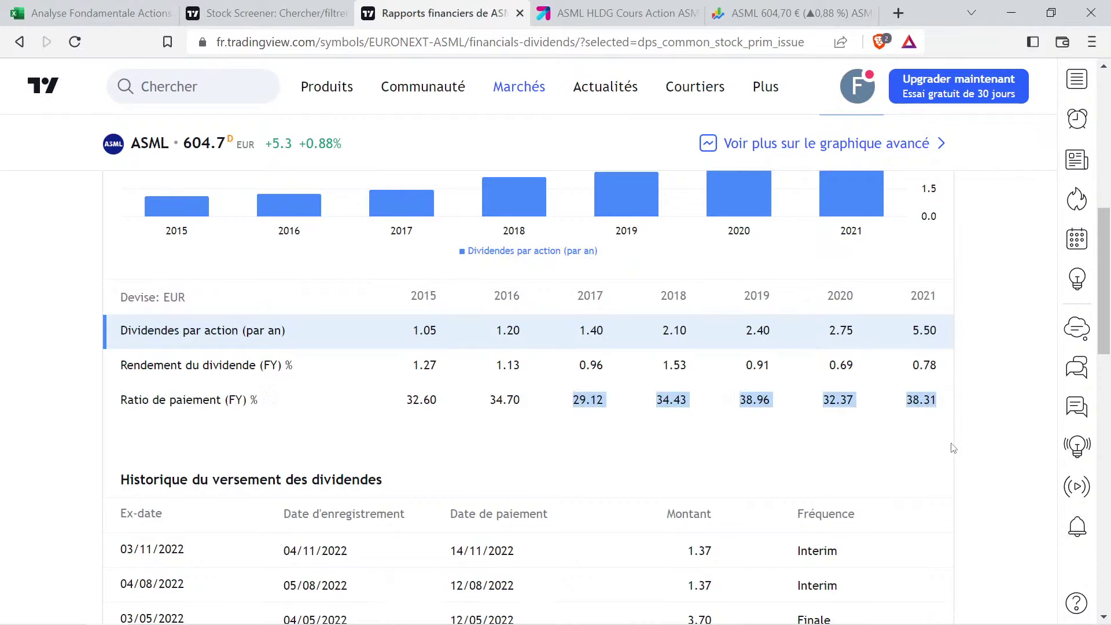
Paste the copied payout ratios into cells R1 to R5 of the workbook, above the Moyenne ratio de distribution cell
{"action": "left_click", "coordinate": [115, 12]}
{"action": "left_click", "coordinate": [877, 333]}
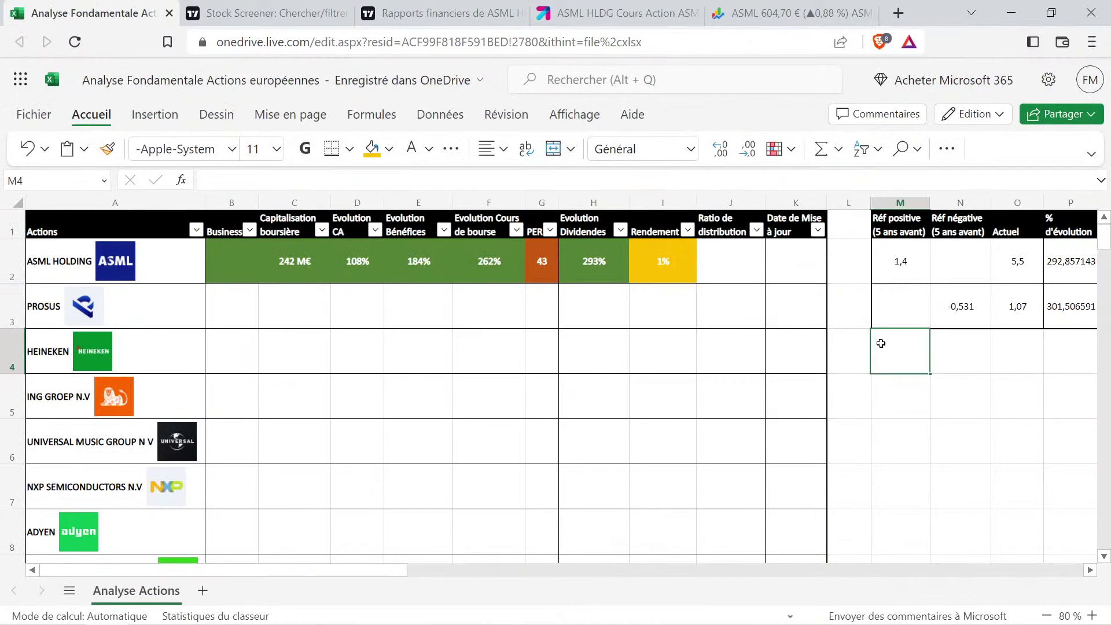
{"action": "key", "text": "Right"}
{"action": "key", "text": "Right"}
{"action": "key", "text": "Right"}
{"action": "key", "text": "Right"}
{"action": "key", "text": "Right"}
{"action": "key", "text": "Right"}
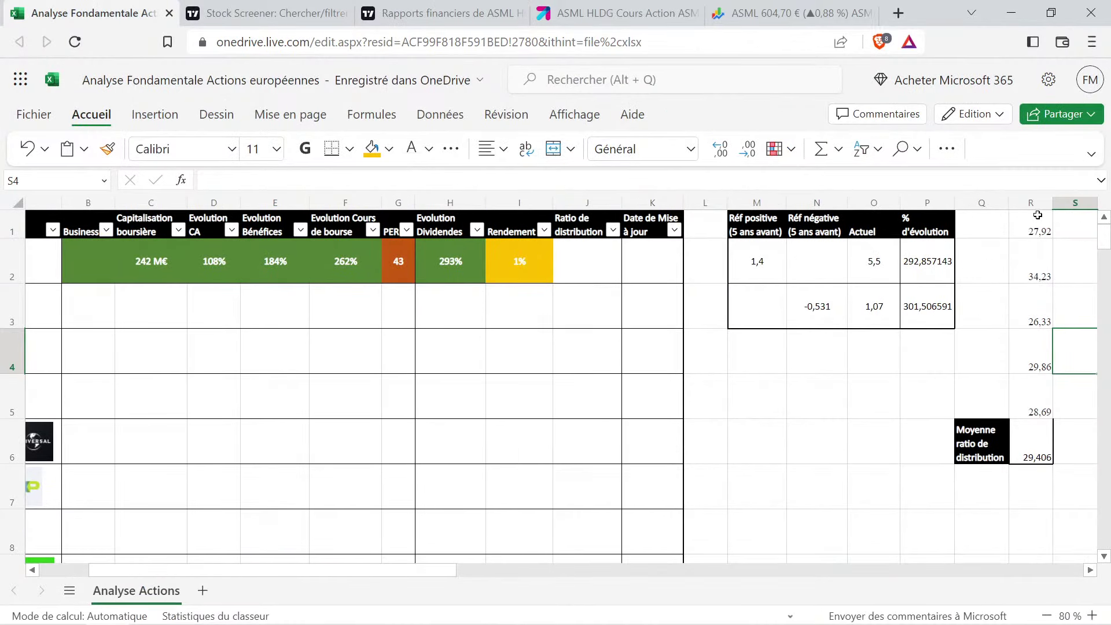
{"action": "left_click", "coordinate": [1037, 215]}
{"action": "key", "text": "ctrl+v"}
Re-enter the payout ratios in R1 to R5 with decimal commas: 29,12, 34,43, 38,96, 32,37 and 38,31
{"action": "left_click", "coordinate": [1034, 229]}
{"action": "type", "text": "29"}
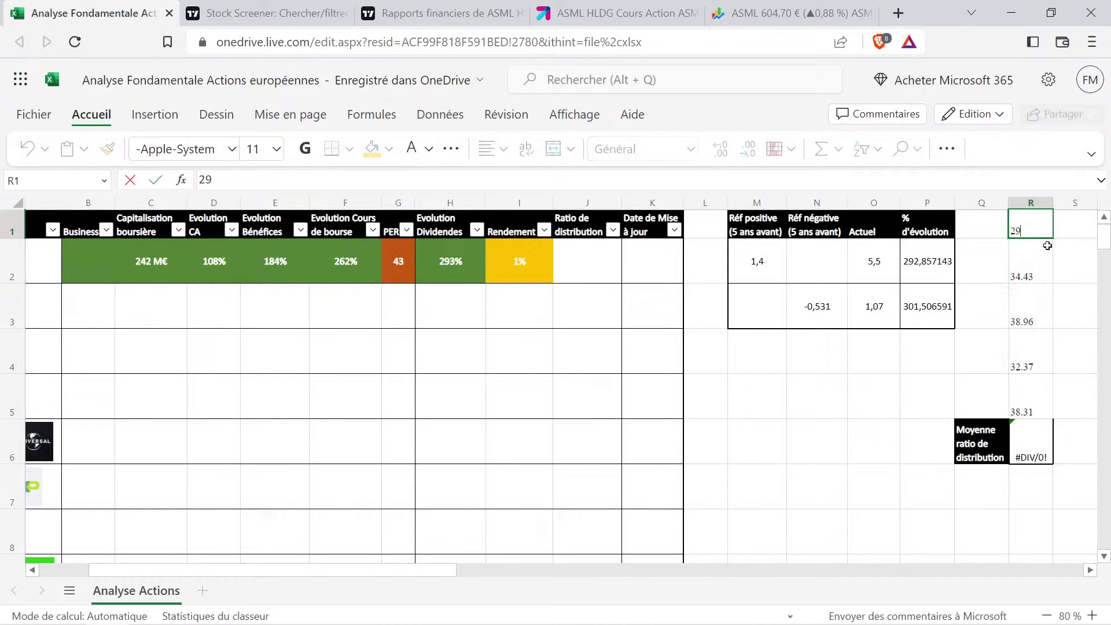
{"action": "type", "text": ",12"}
{"action": "key", "text": "Return"}
{"action": "type", "text": "34,"}
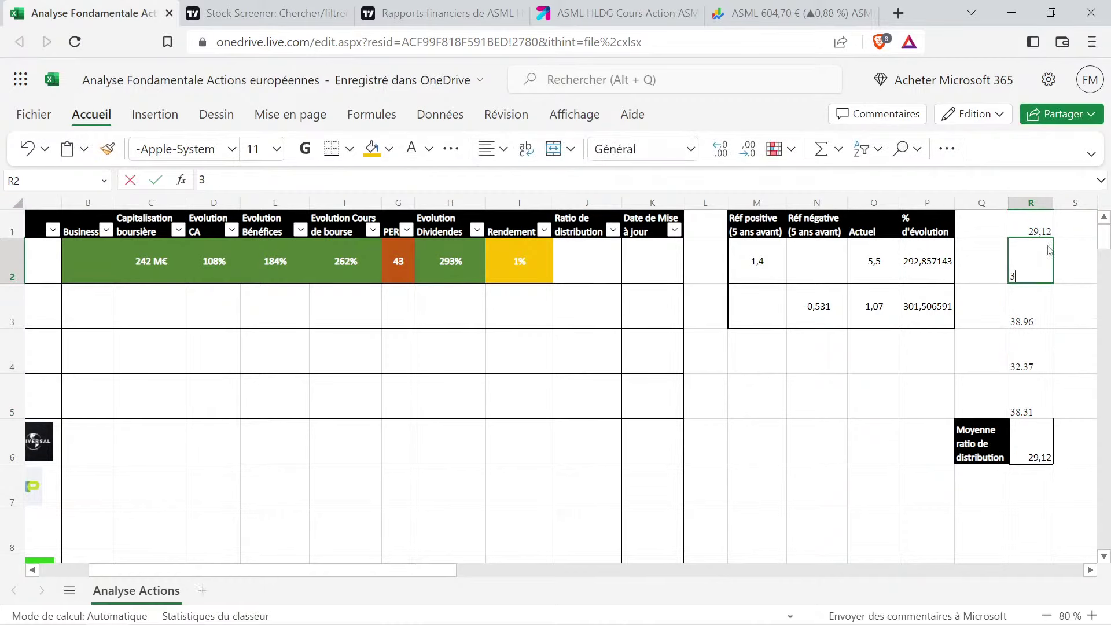
{"action": "key", "text": "Return"}
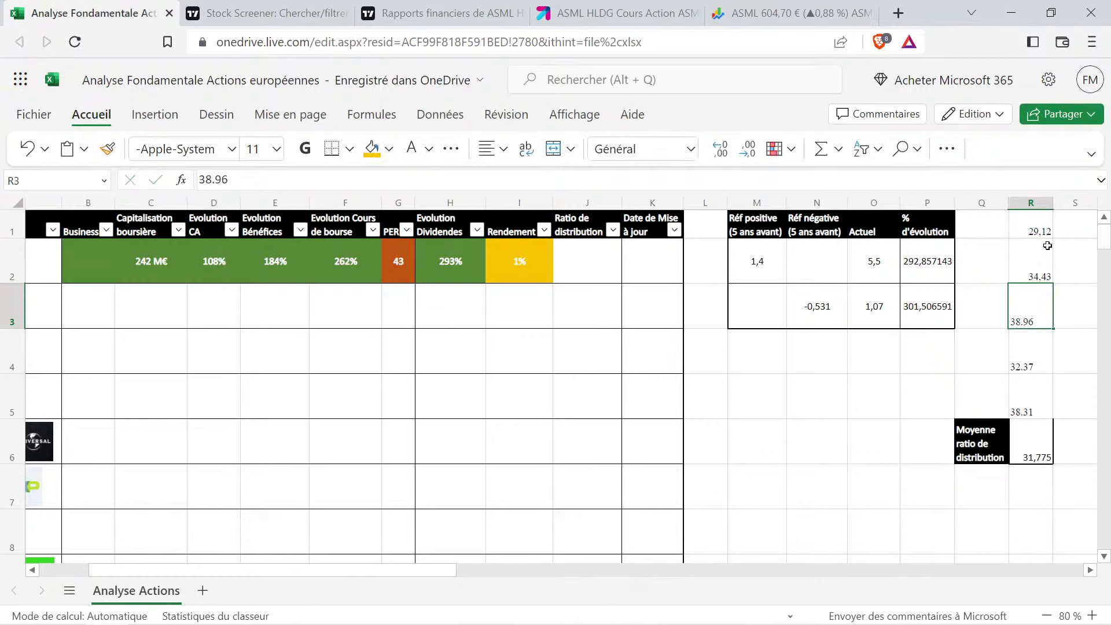
{"action": "type", "text": "38,96"}
{"action": "key", "text": "Return"}
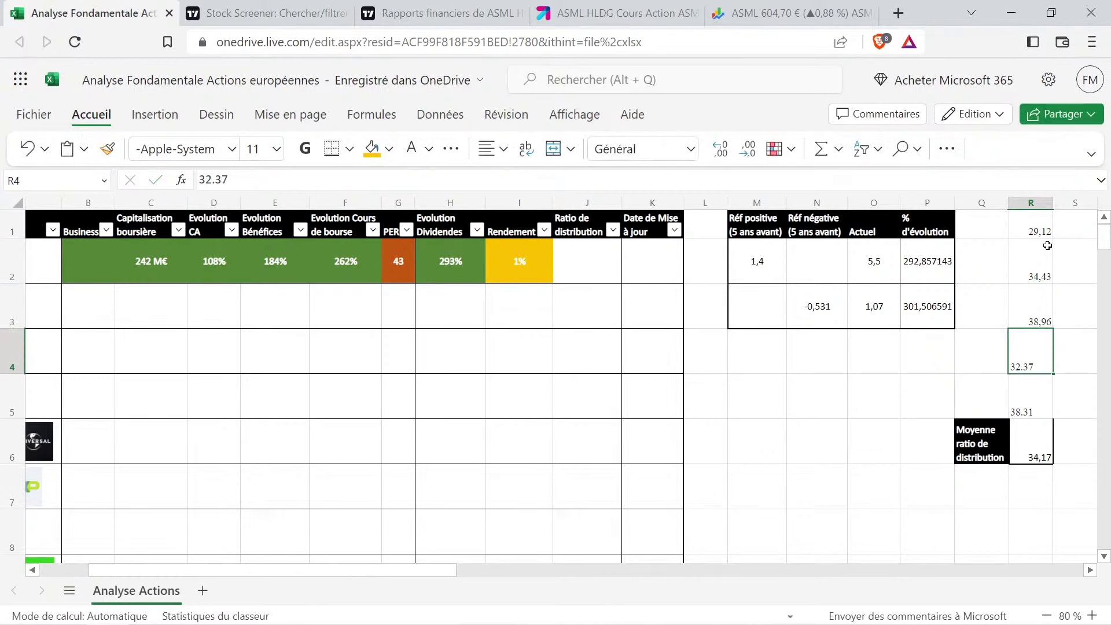
{"action": "type", "text": "32,37"}
{"action": "key", "text": "Return"}
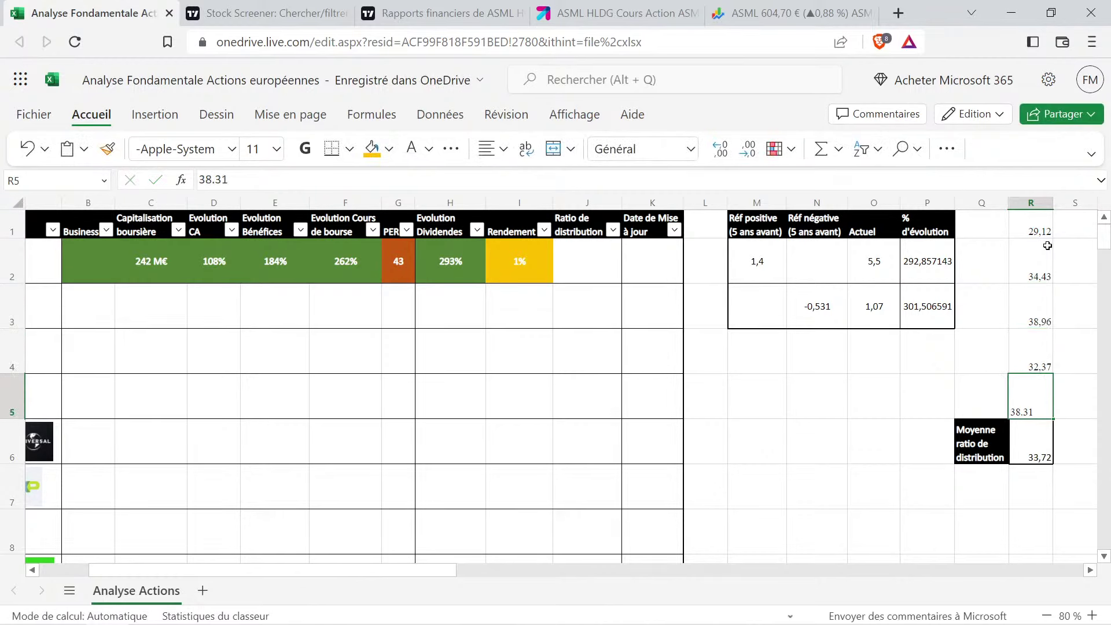
{"action": "type", "text": "38,31"}
{"action": "key", "text": "Return"}
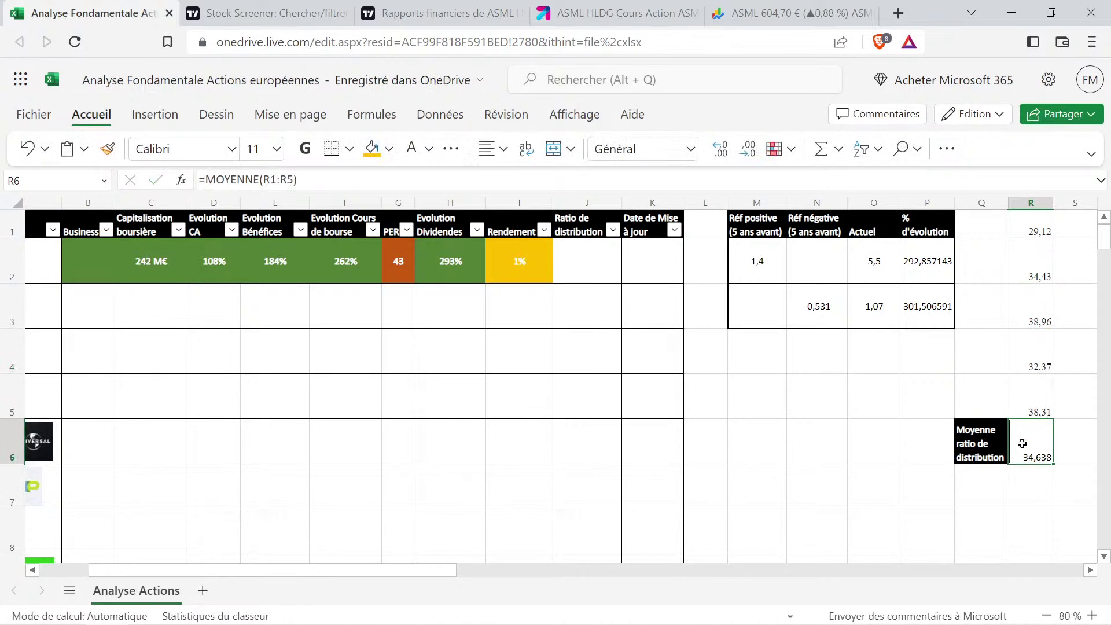
Copy ASML's formatted Evolution Dividendes cell into Ratio de distribution (J2) and change the value to 35%
{"action": "left_click", "coordinate": [454, 268]}
{"action": "key", "text": "ctrl+c"}
{"action": "left_click", "coordinate": [578, 266]}
{"action": "key", "text": "ctrl+v"}
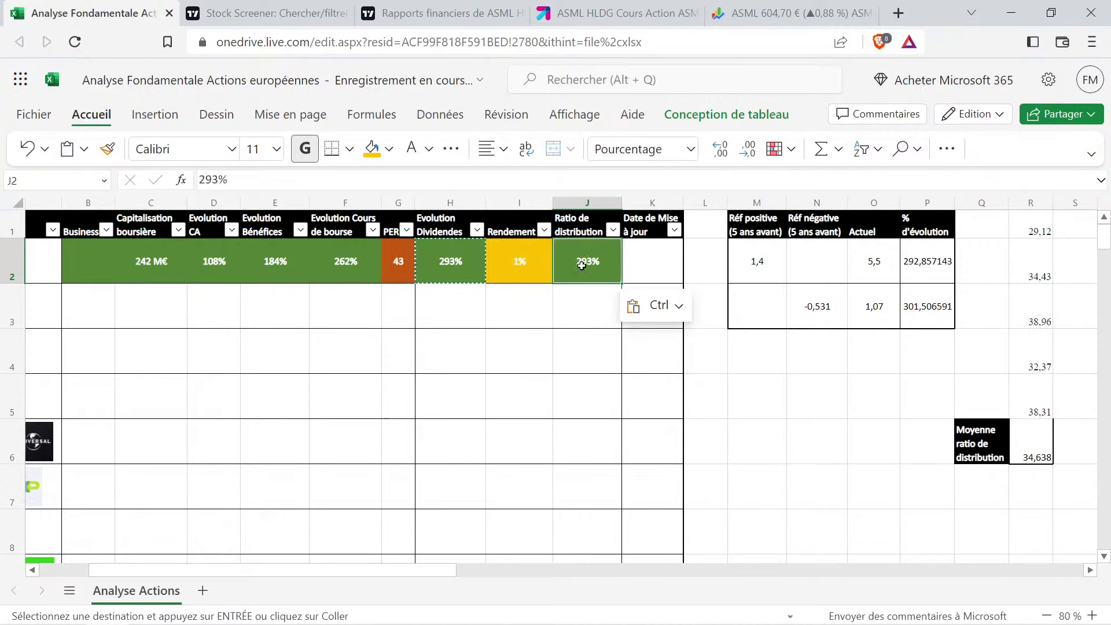
{"action": "key", "text": "F2"}
{"action": "key", "text": "Left"}
{"action": "key", "text": "BackSpace"}
{"action": "key", "text": "BackSpace"}
{"action": "key", "text": "BackSpace"}
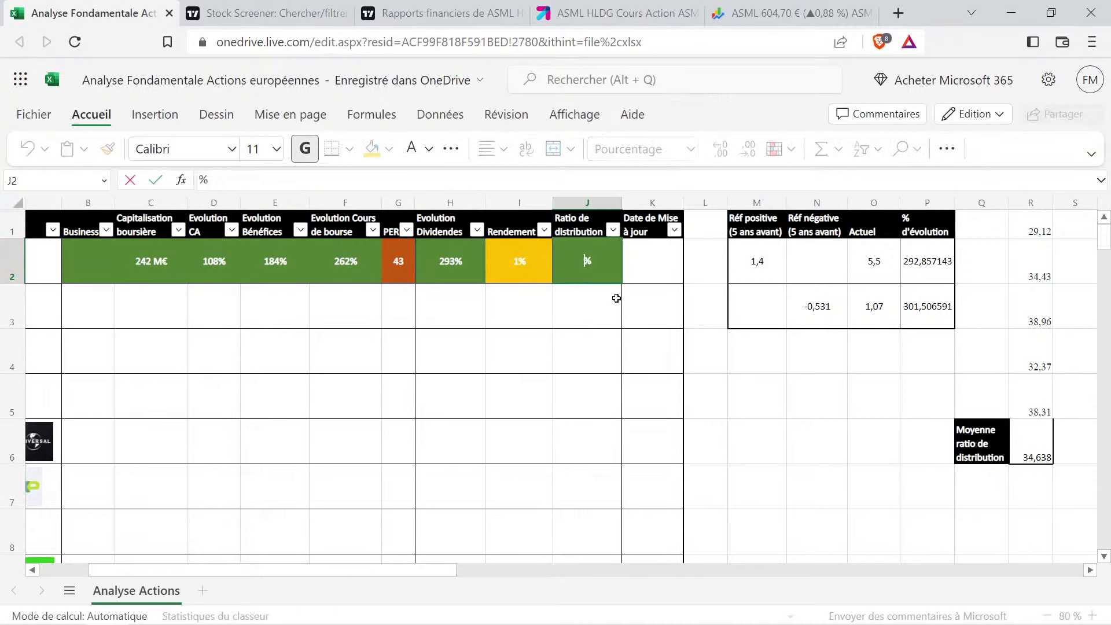
{"action": "type", "text": "35"}
{"action": "key", "text": "Return"}
Enter the update date 14/01/2023 in ASML's Date de Mise à jour cell (K2)
{"action": "left_click", "coordinate": [660, 263]}
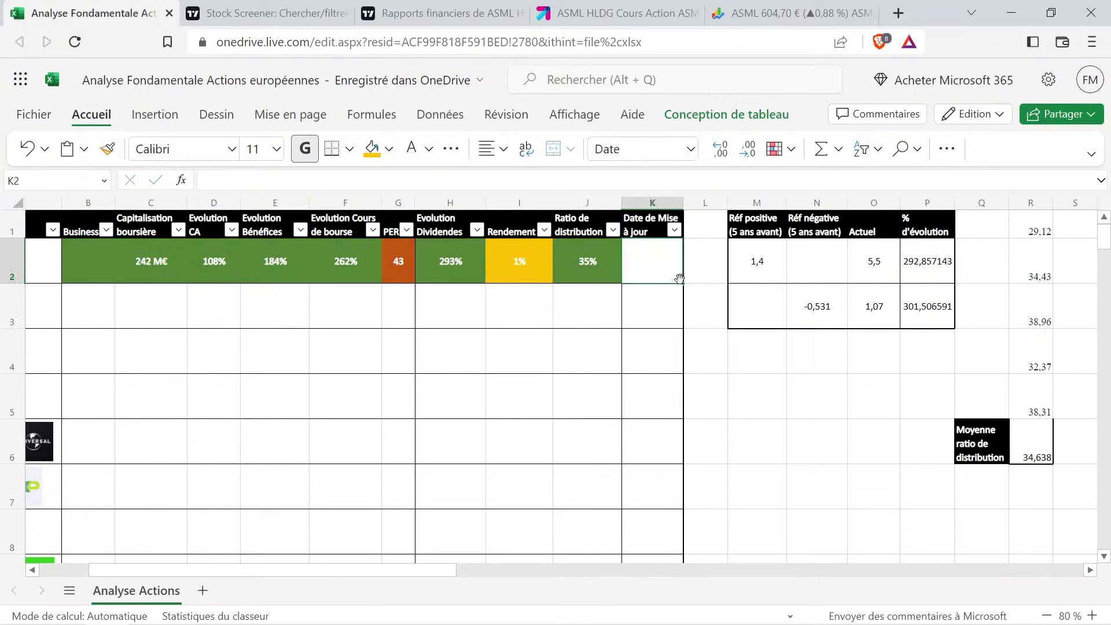
{"action": "type", "text": "14/01/2023"}
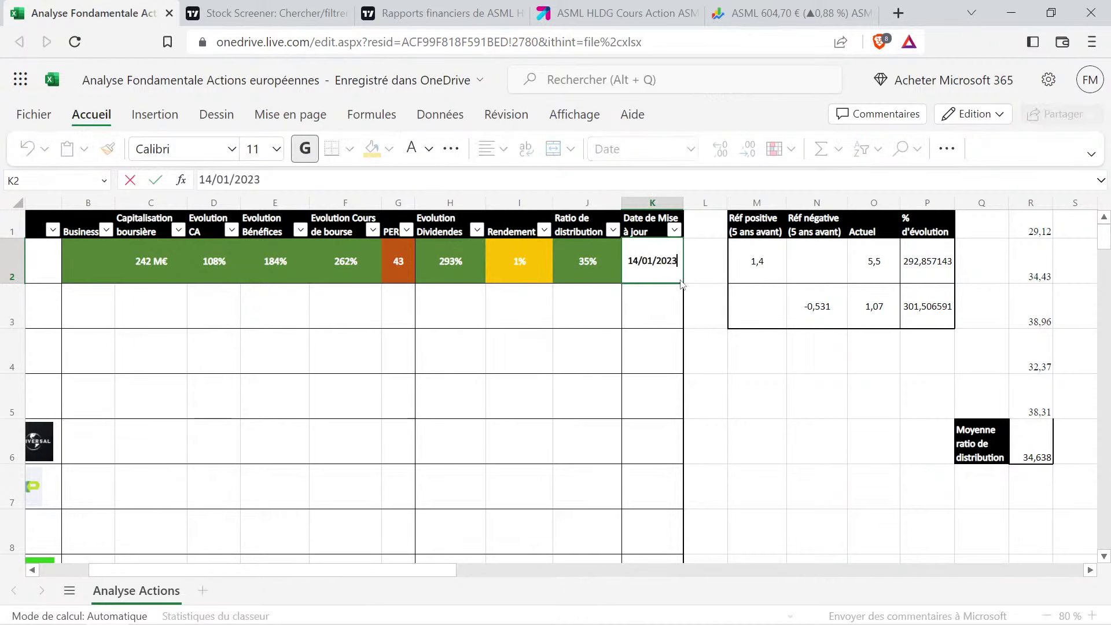
{"action": "key", "text": "Return"}
{"action": "key", "text": "Up"}
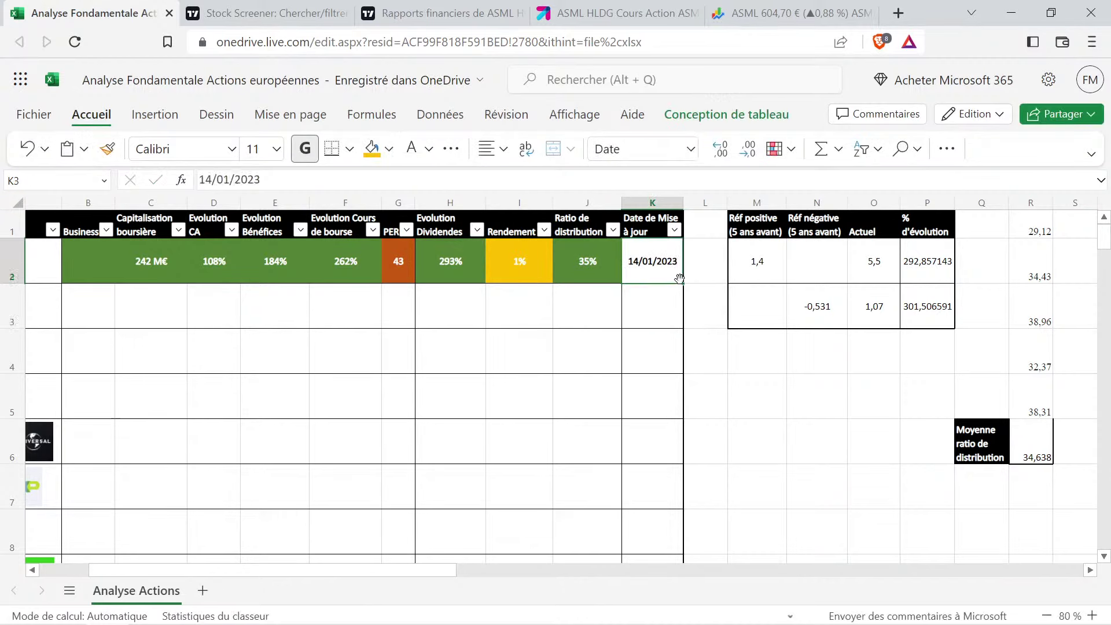
Review ASML Holding's completed row in the workbook, from the Business rating through to Date de Mise à jour
{"action": "key", "text": "Left"}
{"action": "key", "text": "Left"}
{"action": "key", "text": "Left"}
{"action": "key", "text": "Left"}
{"action": "key", "text": "Left"}
{"action": "key", "text": "Left"}
{"action": "key", "text": "Left"}
{"action": "key", "text": "Left"}
{"action": "key", "text": "Left"}
{"action": "key", "text": "Left"}
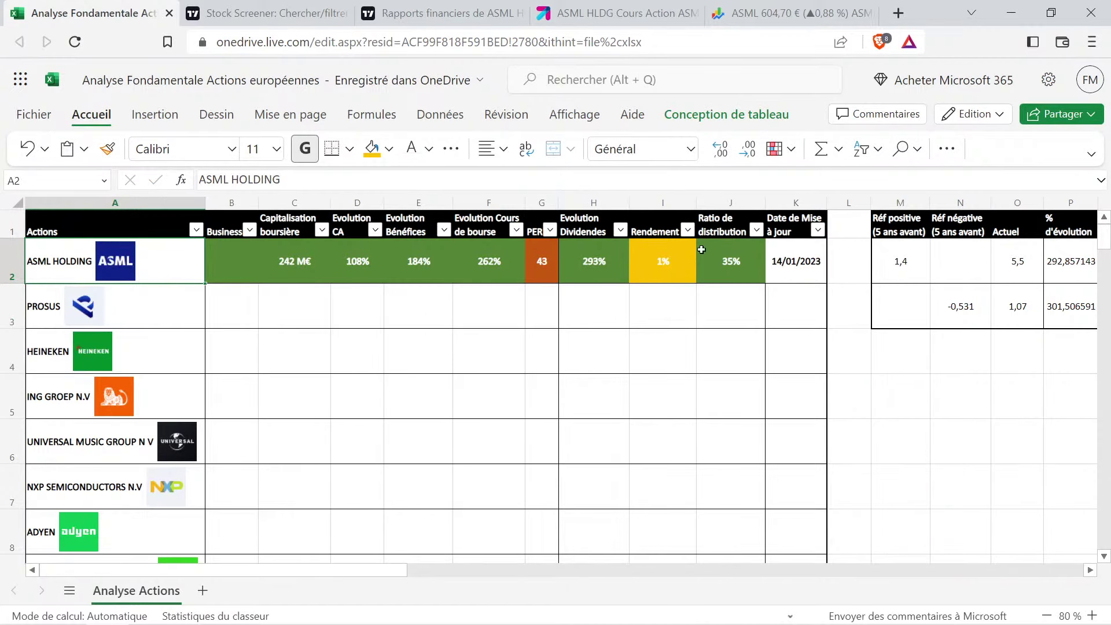
{"action": "left_click_drag", "start_coordinate": [818, 249], "coordinate": [248, 266]}
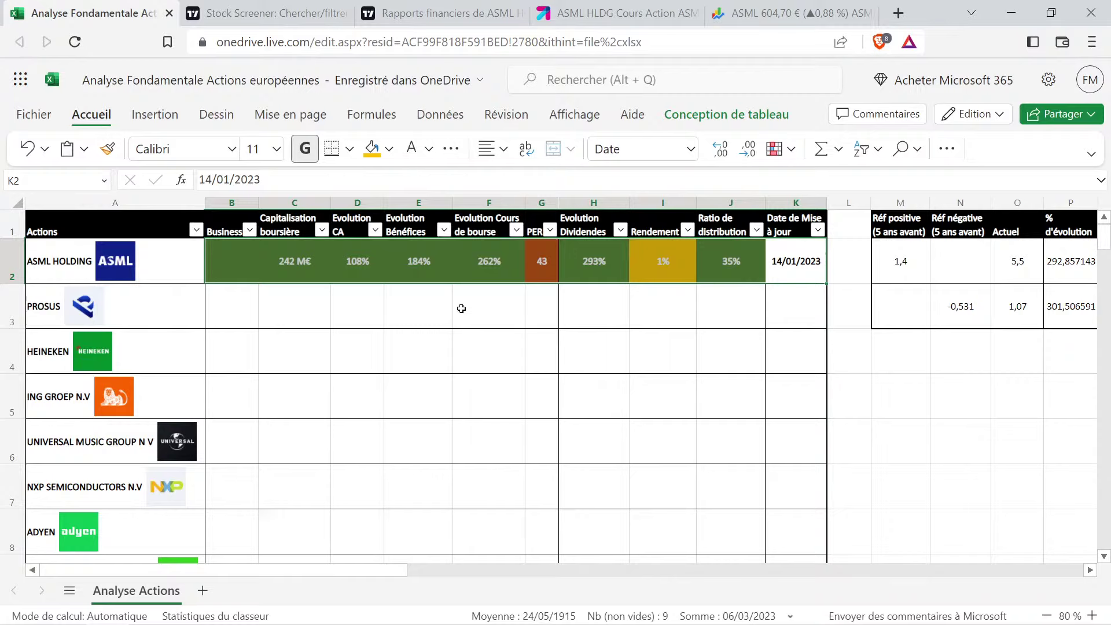
{"action": "left_click", "coordinate": [507, 316]}
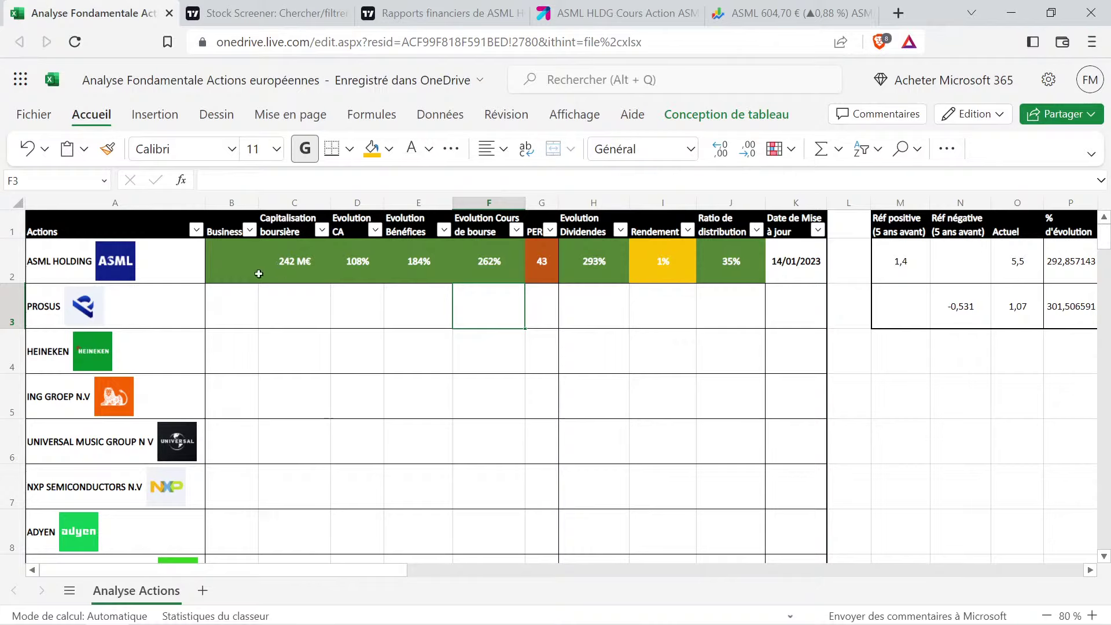
{"action": "left_click_drag", "start_coordinate": [231, 261], "coordinate": [724, 274]}
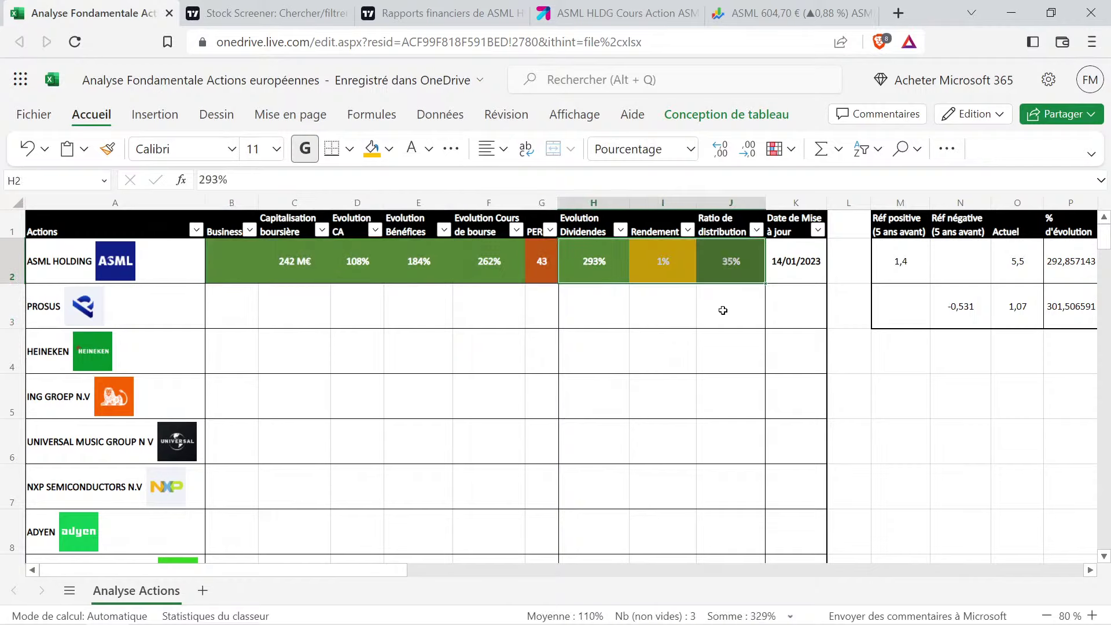
{"action": "left_click", "coordinate": [668, 262]}
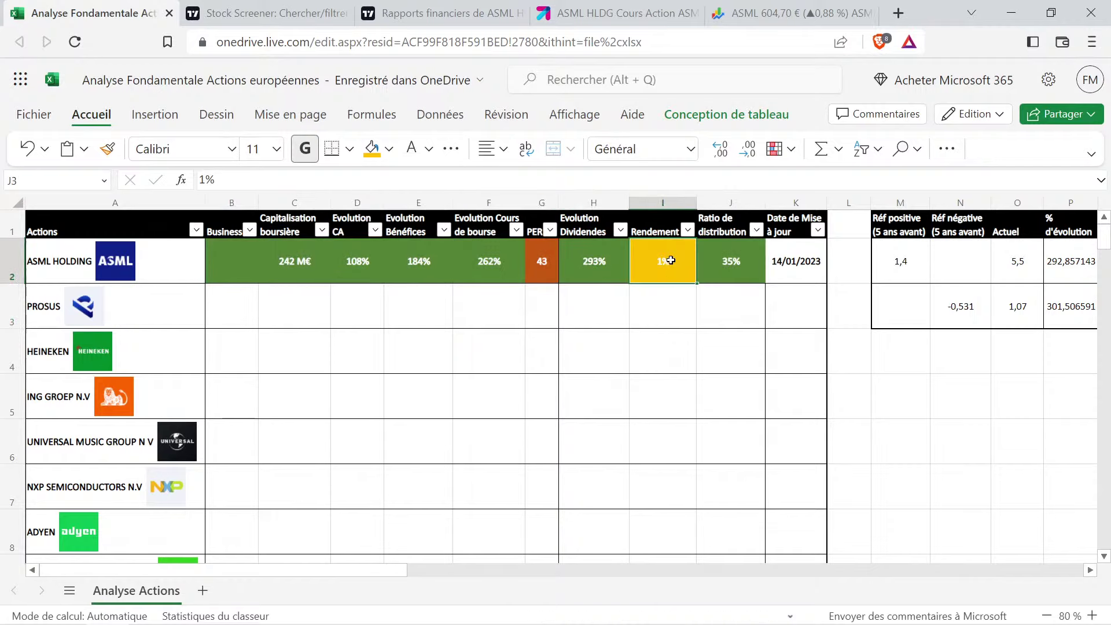
{"action": "left_click", "coordinate": [584, 269]}
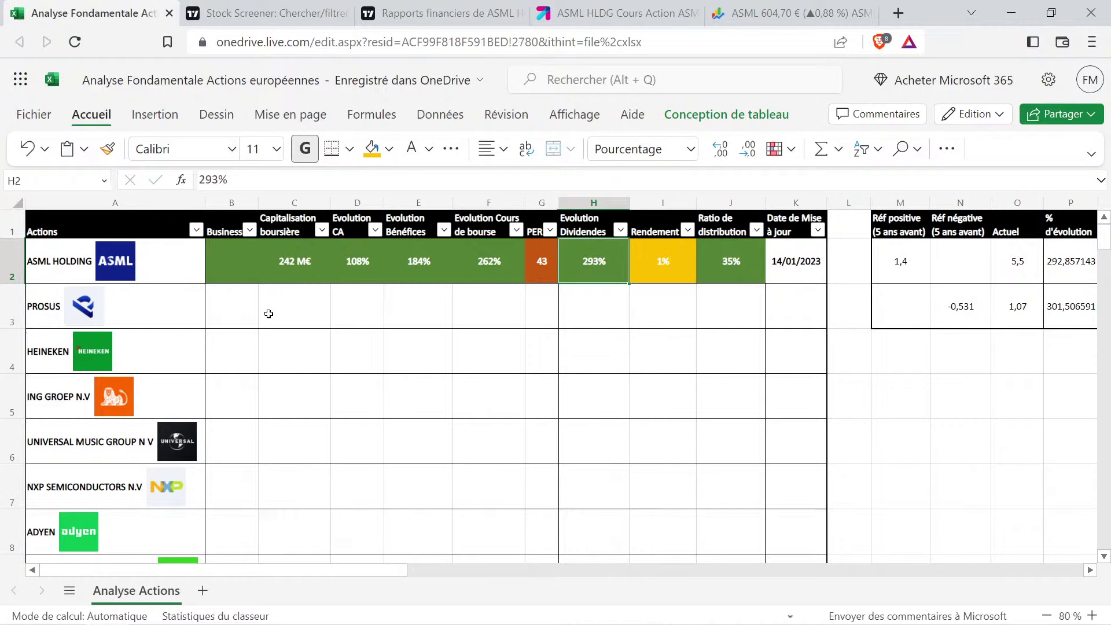
Select Universal Music Group's Business cell (B6), close ASML's TradingView report, and open UMG's page from the TradingView stock screener
{"action": "left_click", "coordinate": [243, 437]}
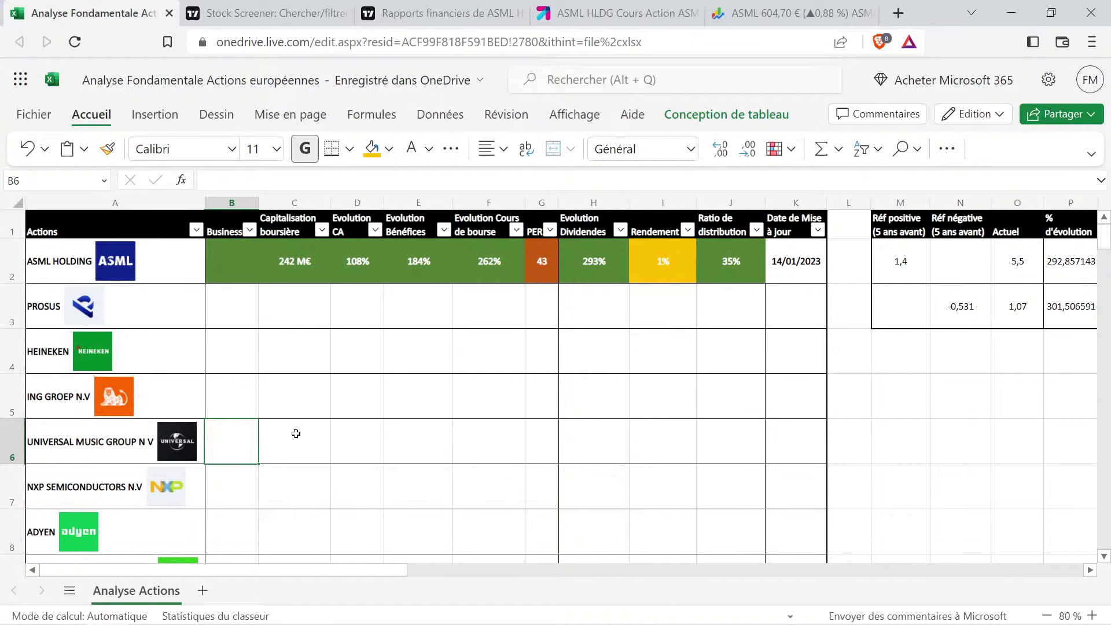
{"action": "left_click", "coordinate": [441, 13]}
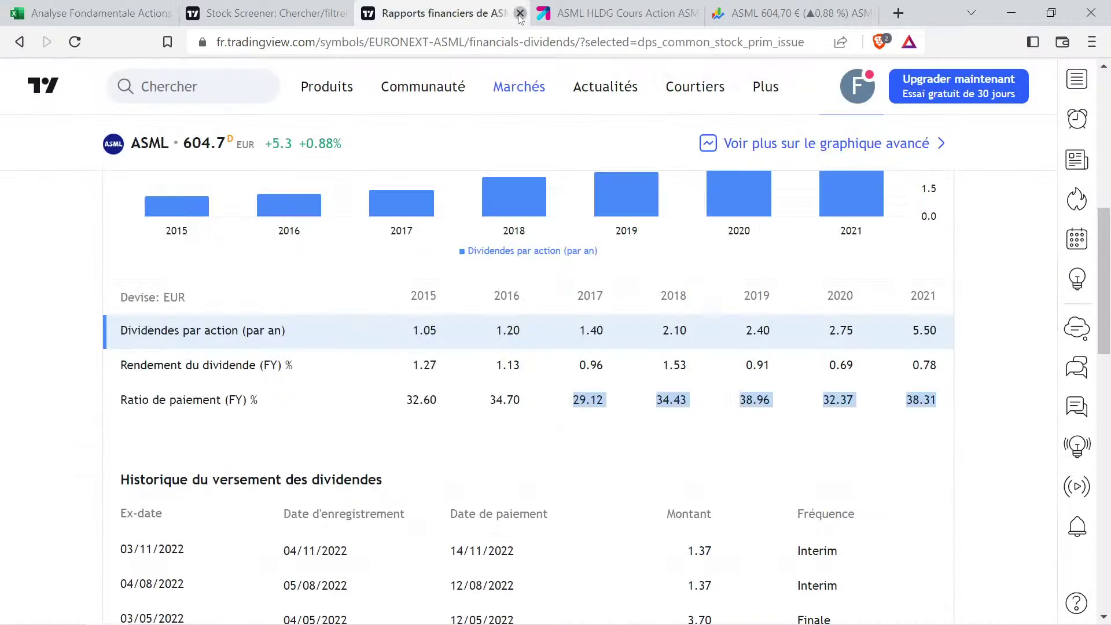
{"action": "left_click", "coordinate": [520, 13]}
{"action": "left_click", "coordinate": [313, 13]}
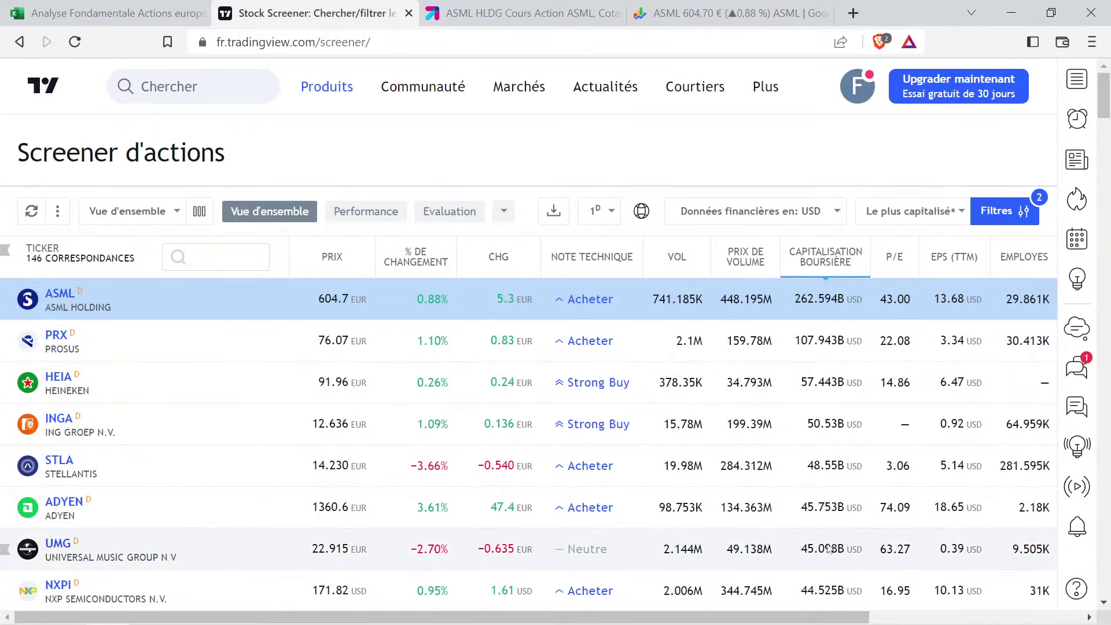
{"action": "left_click", "coordinate": [58, 545]}
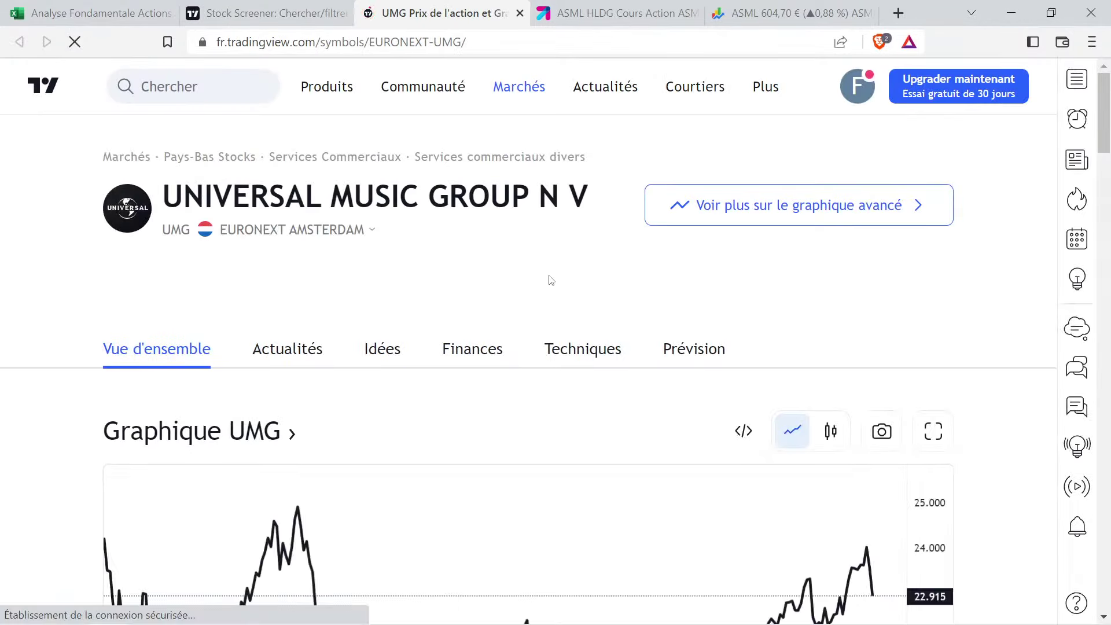
Search Boursorama for umg and open the Société profile of Universal Music Group on Euronext Amsterdam
{"action": "left_click", "coordinate": [601, 12]}
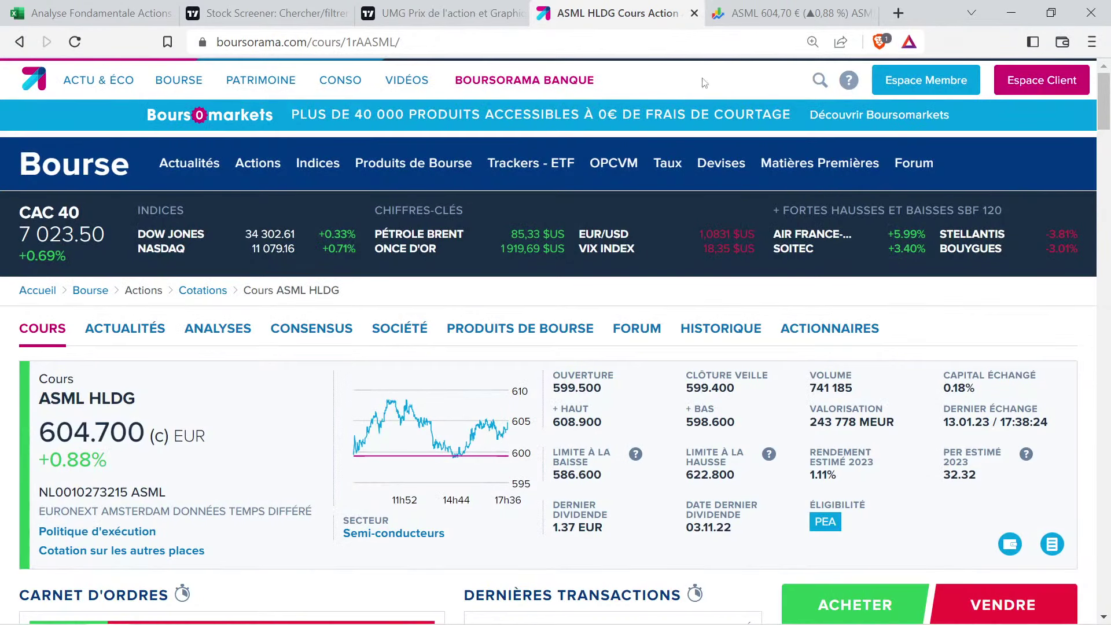
{"action": "left_click", "coordinate": [820, 80]}
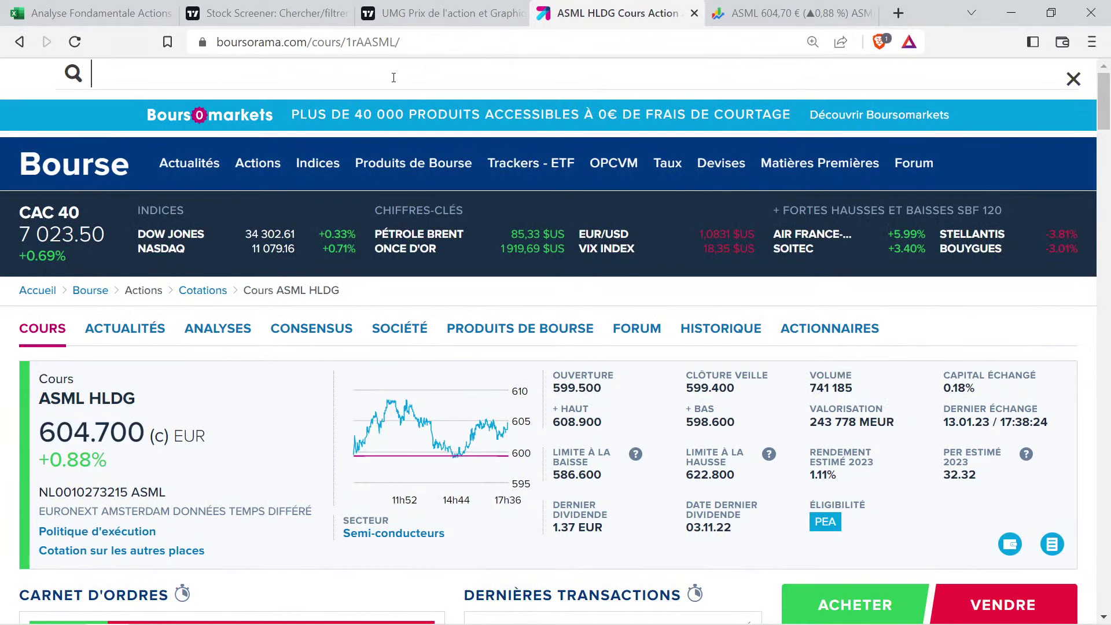
{"action": "type", "text": "umg"}
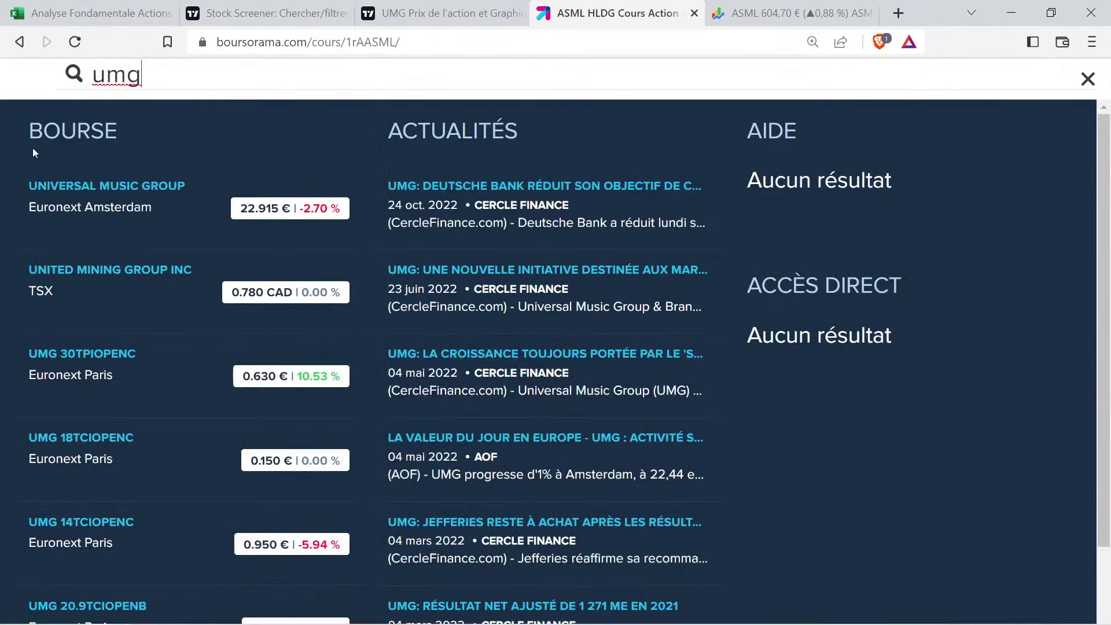
{"action": "left_click", "coordinate": [146, 207]}
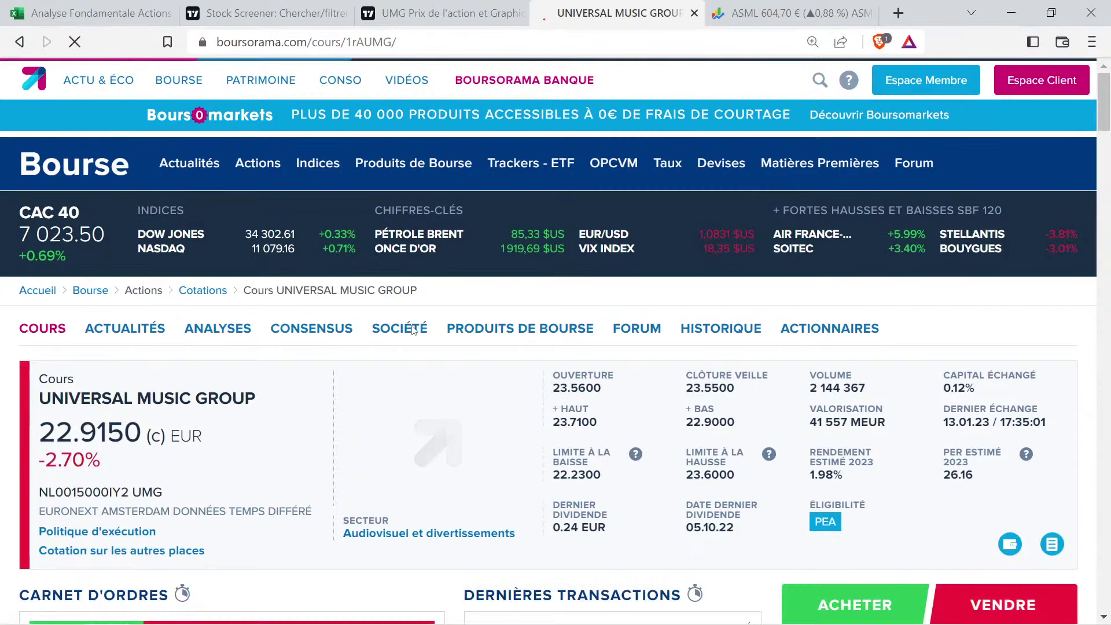
{"action": "scroll", "coordinate": [894, 399], "scroll_direction": "down", "scroll_amount": 1}
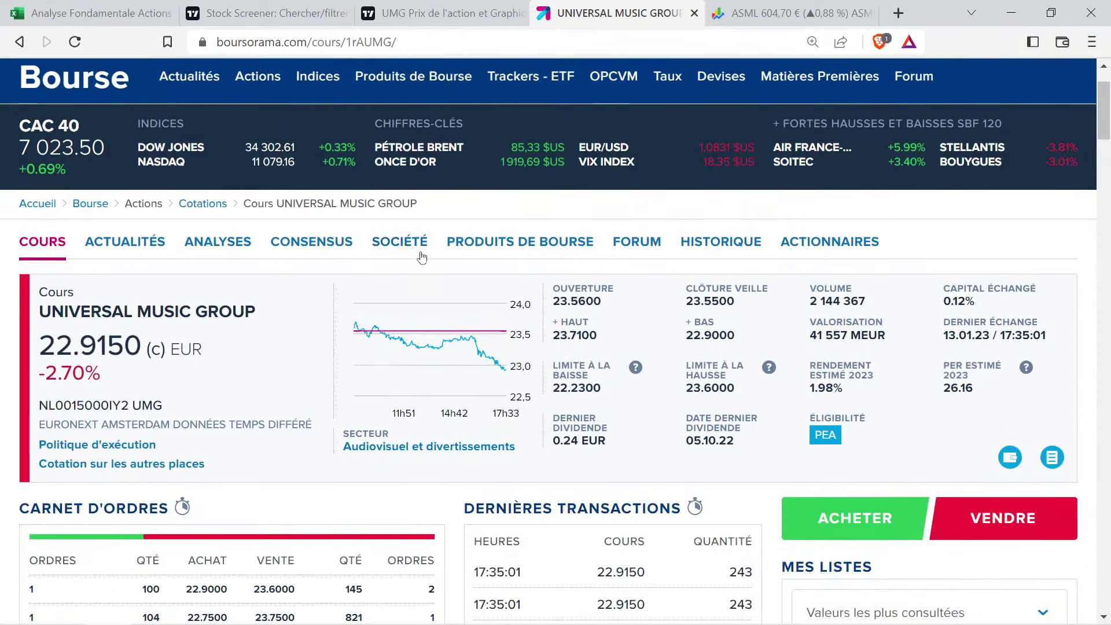
{"action": "left_click", "coordinate": [403, 244]}
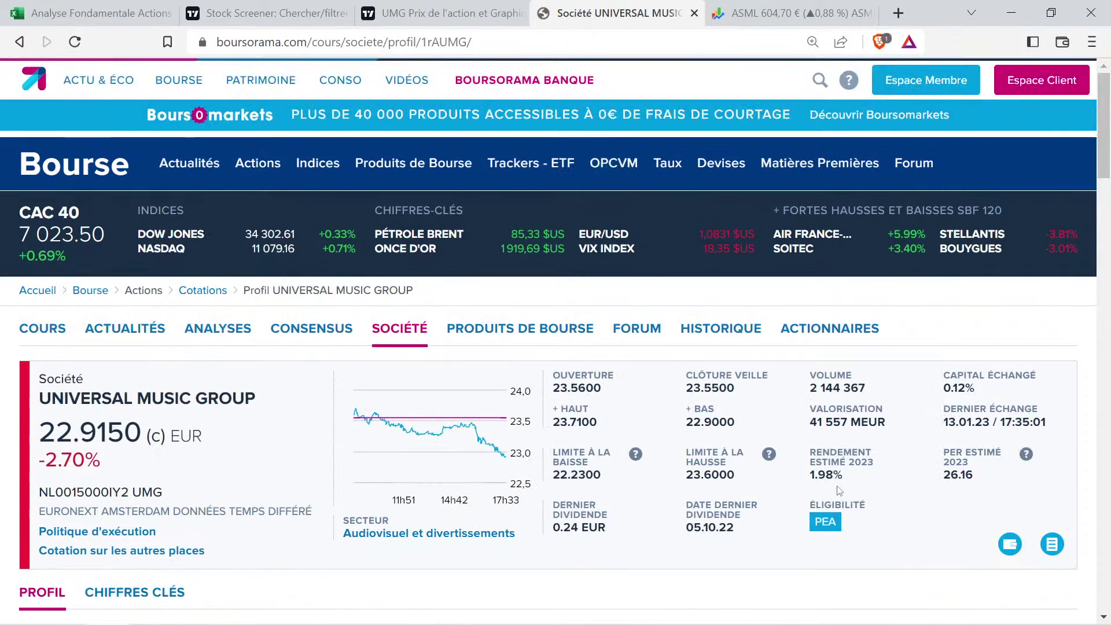
Enlarge the Boursorama page and expand Universal Music Group's full profile description
{"action": "scroll", "coordinate": [442, 444], "scroll_direction": "down", "scroll_amount": 3}
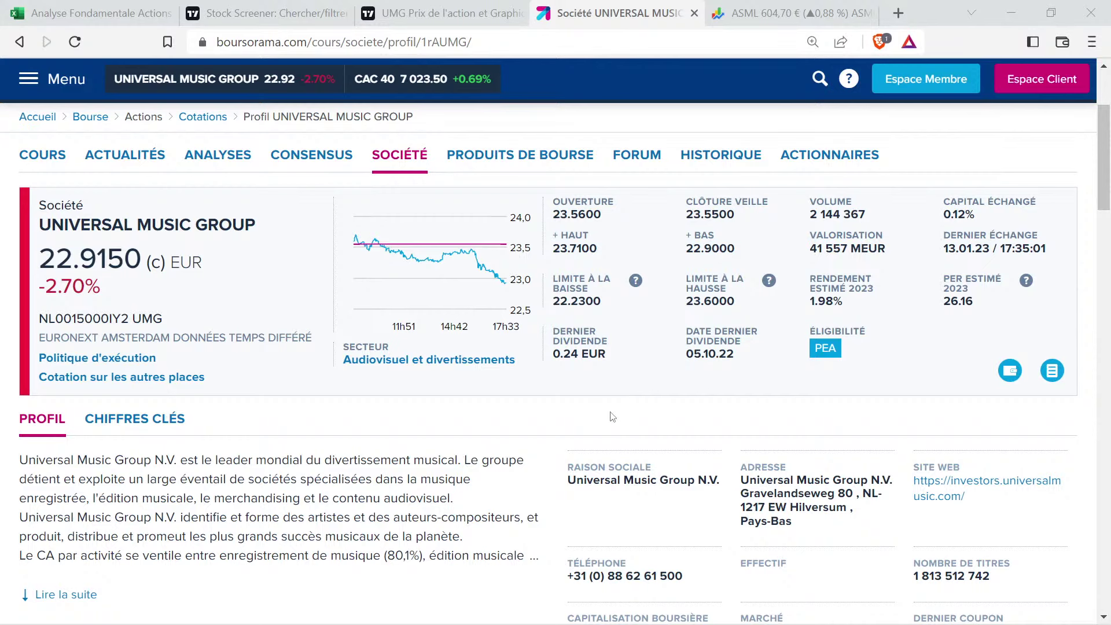
{"action": "key", "text": "ctrl+plus"}
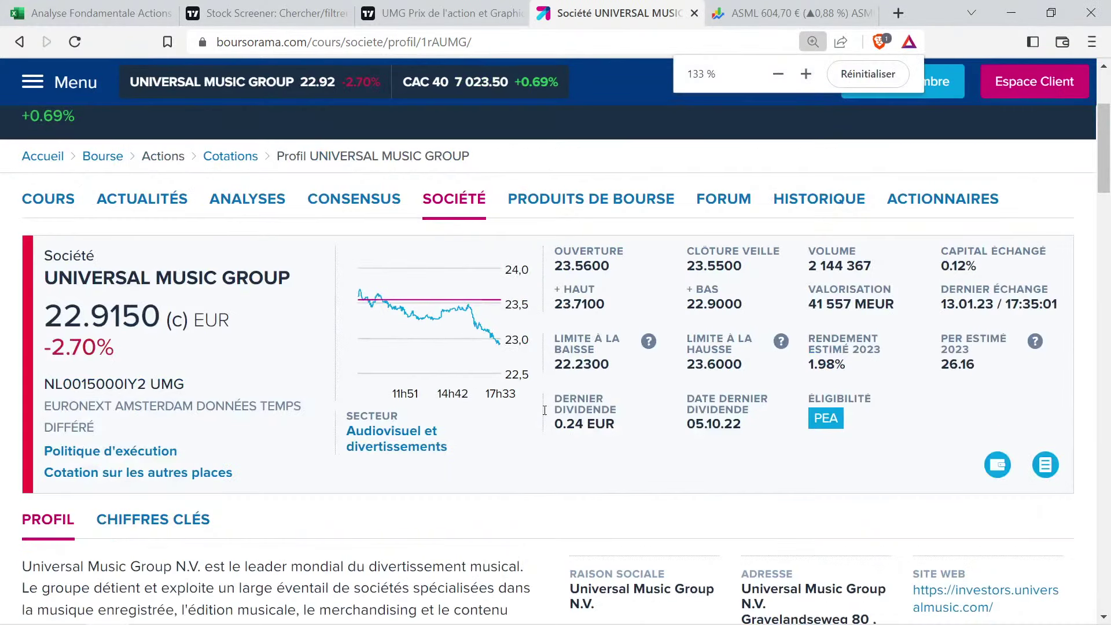
{"action": "scroll", "coordinate": [544, 410], "scroll_direction": "down", "scroll_amount": 3}
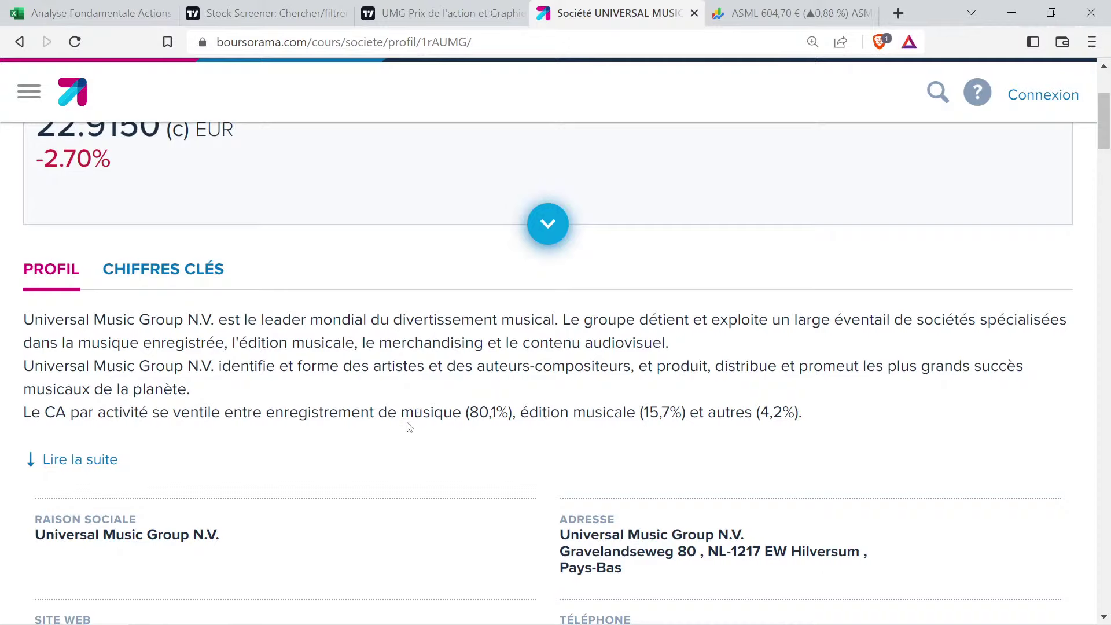
{"action": "scroll", "coordinate": [409, 428], "scroll_direction": "up", "scroll_amount": 1}
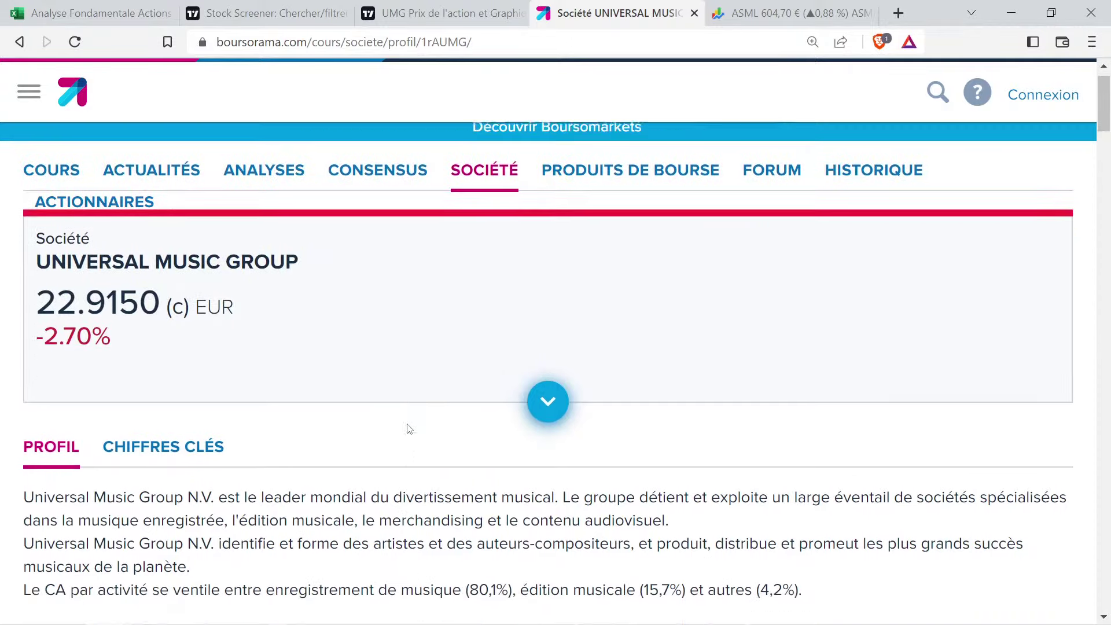
{"action": "left_click", "coordinate": [101, 499]}
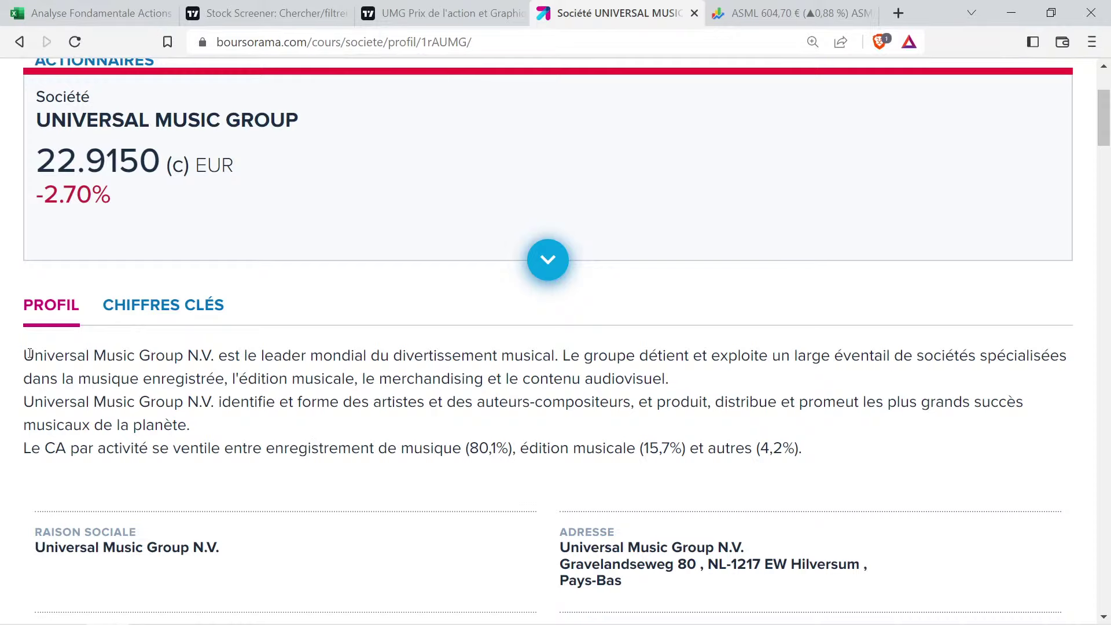
{"action": "left_click_drag", "start_coordinate": [28, 354], "coordinate": [663, 380]}
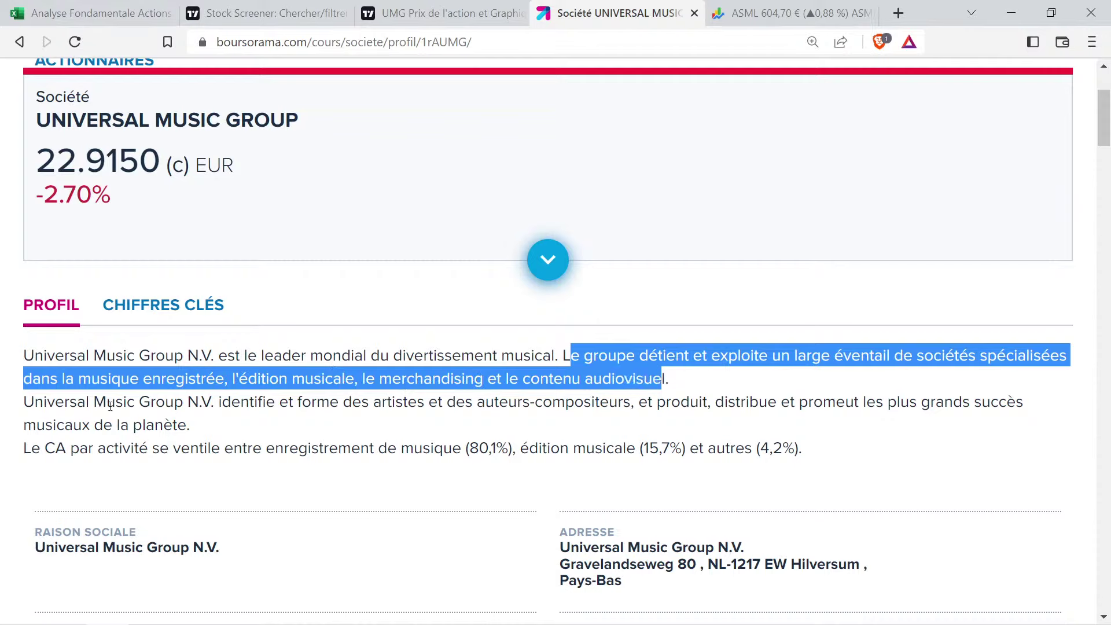
{"action": "left_click_drag", "start_coordinate": [224, 402], "coordinate": [854, 416]}
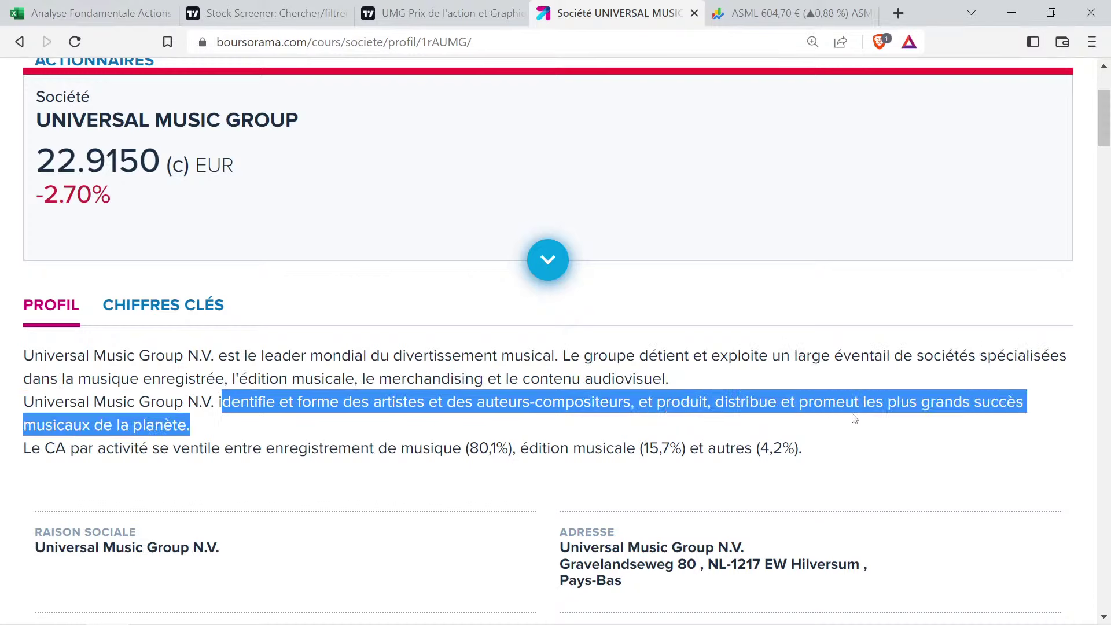
{"action": "left_click_drag", "start_coordinate": [220, 428], "coordinate": [57, 354]}
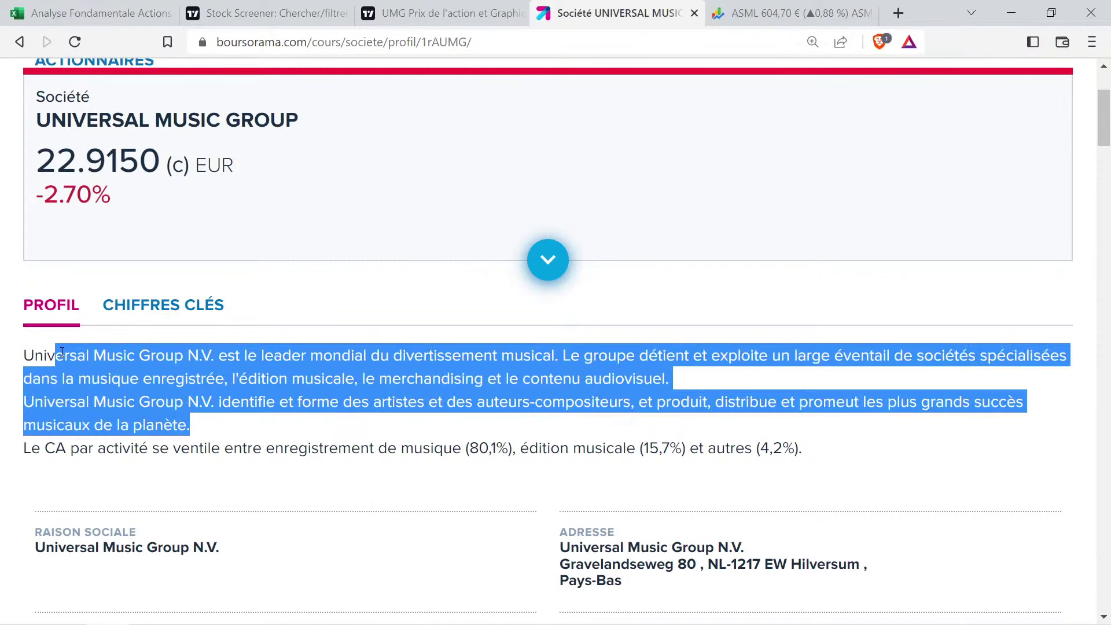
{"action": "left_click", "coordinate": [255, 427]}
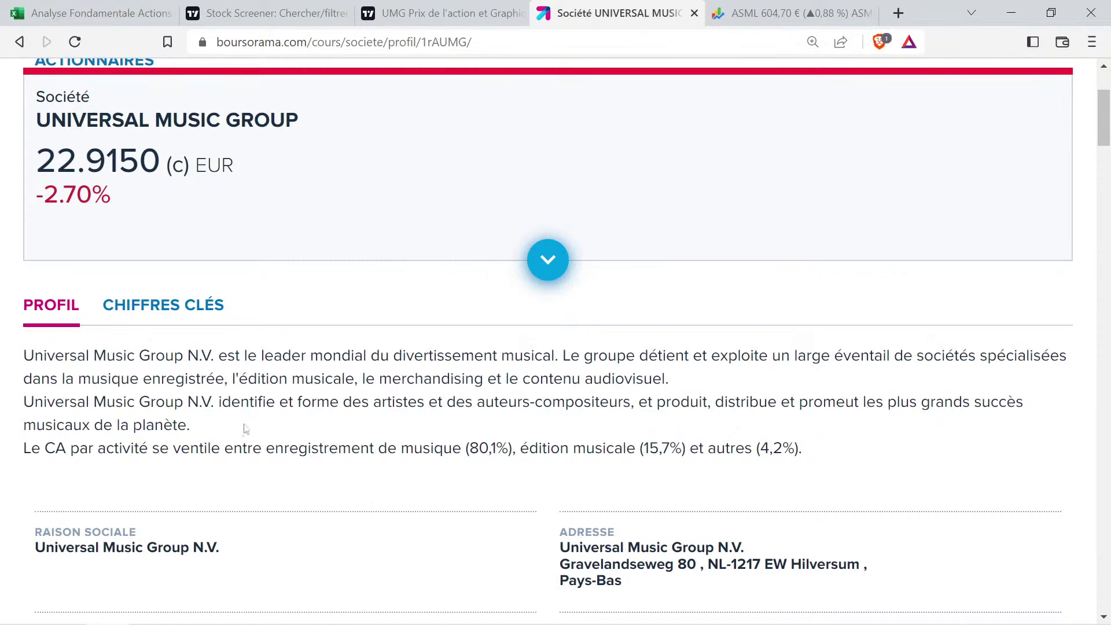
{"action": "left_click", "coordinate": [51, 359], "text": "shift"}
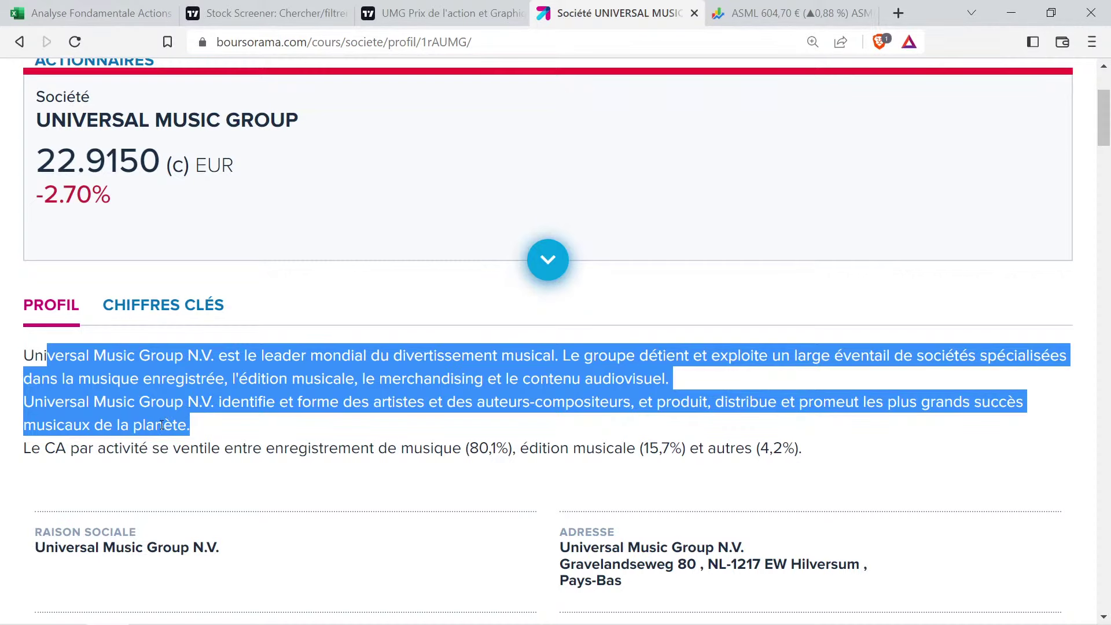
{"action": "left_click", "coordinate": [309, 357]}
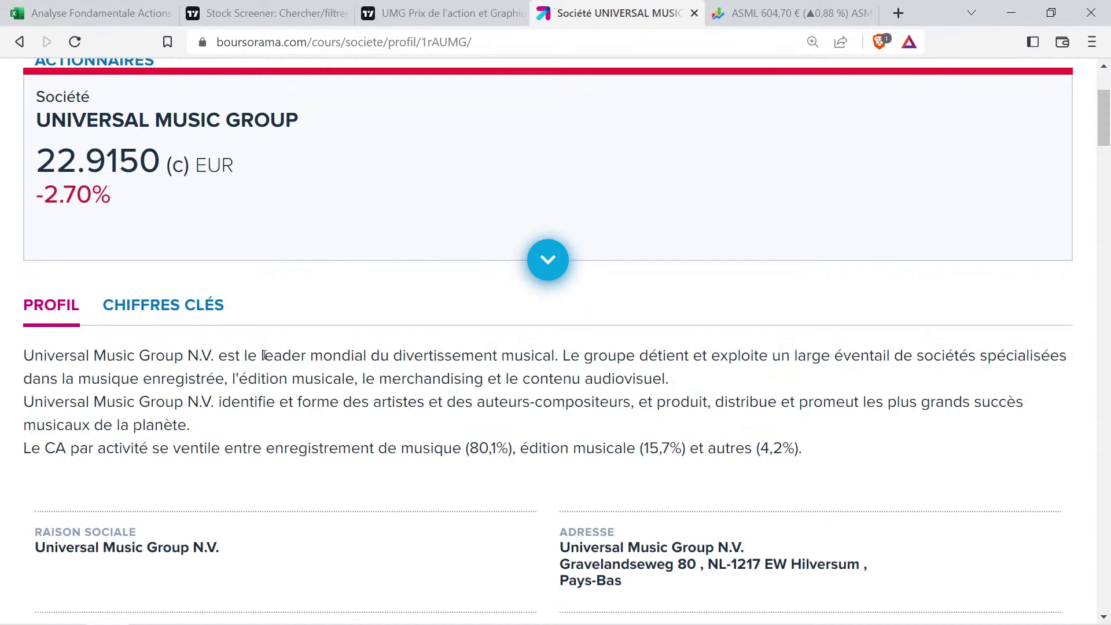
{"action": "left_click_drag", "start_coordinate": [264, 355], "coordinate": [395, 355]}
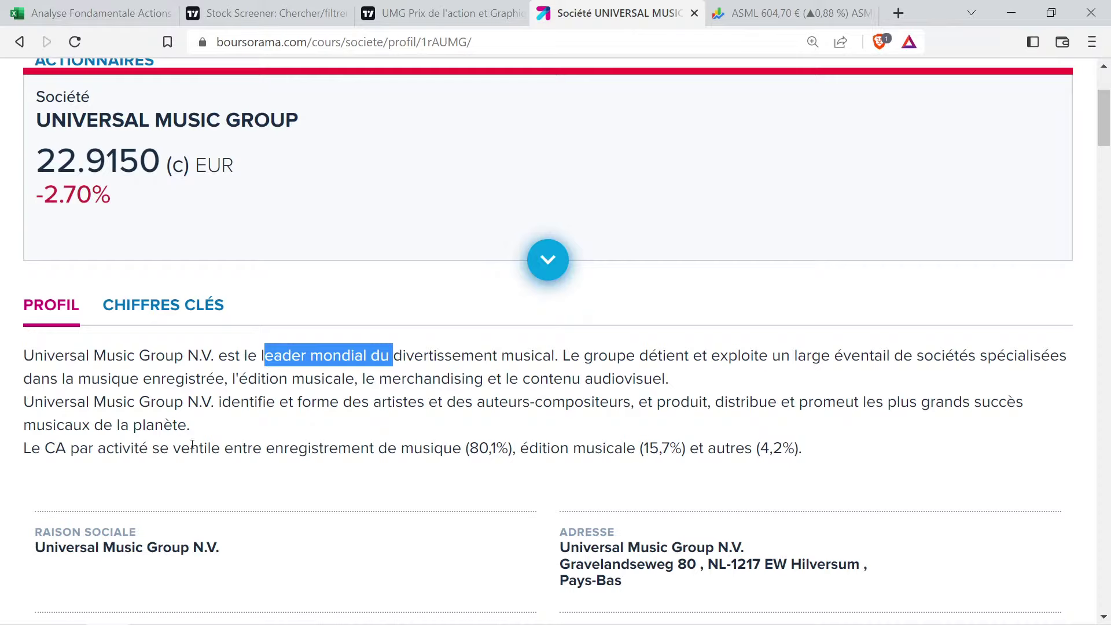
{"action": "left_click_drag", "start_coordinate": [512, 447], "coordinate": [261, 448]}
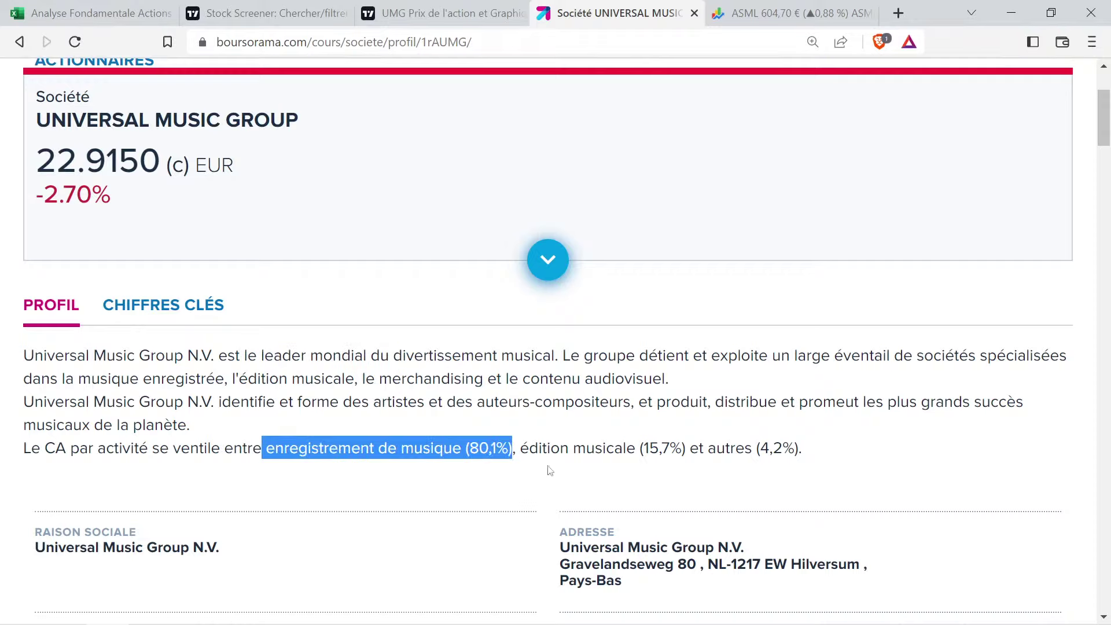
{"action": "left_click_drag", "start_coordinate": [528, 450], "coordinate": [682, 454]}
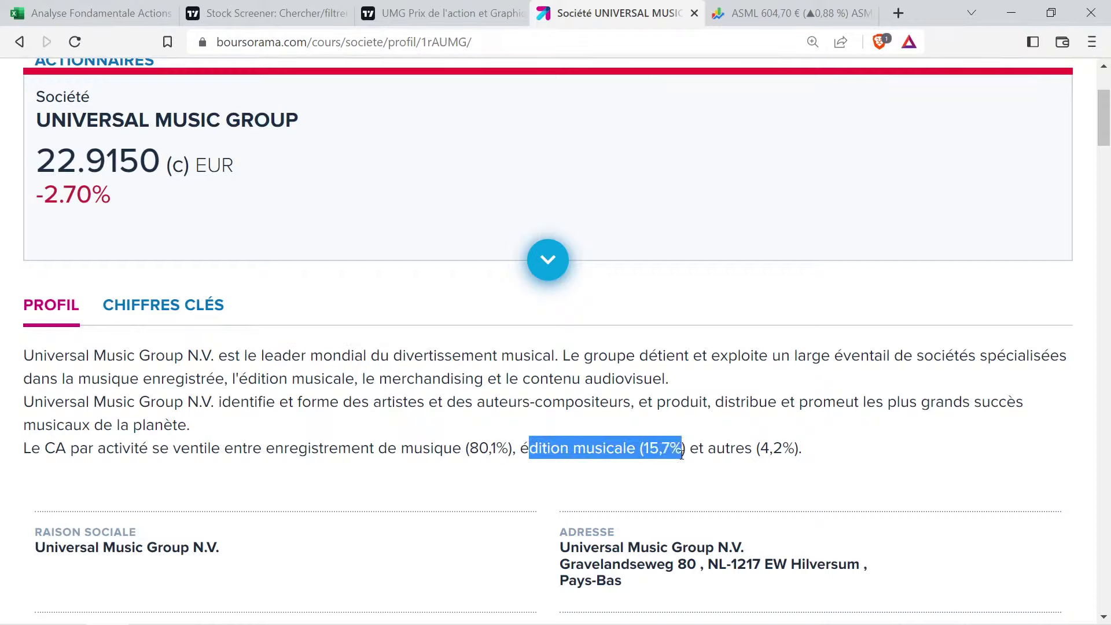
{"action": "left_click_drag", "start_coordinate": [805, 449], "coordinate": [708, 450]}
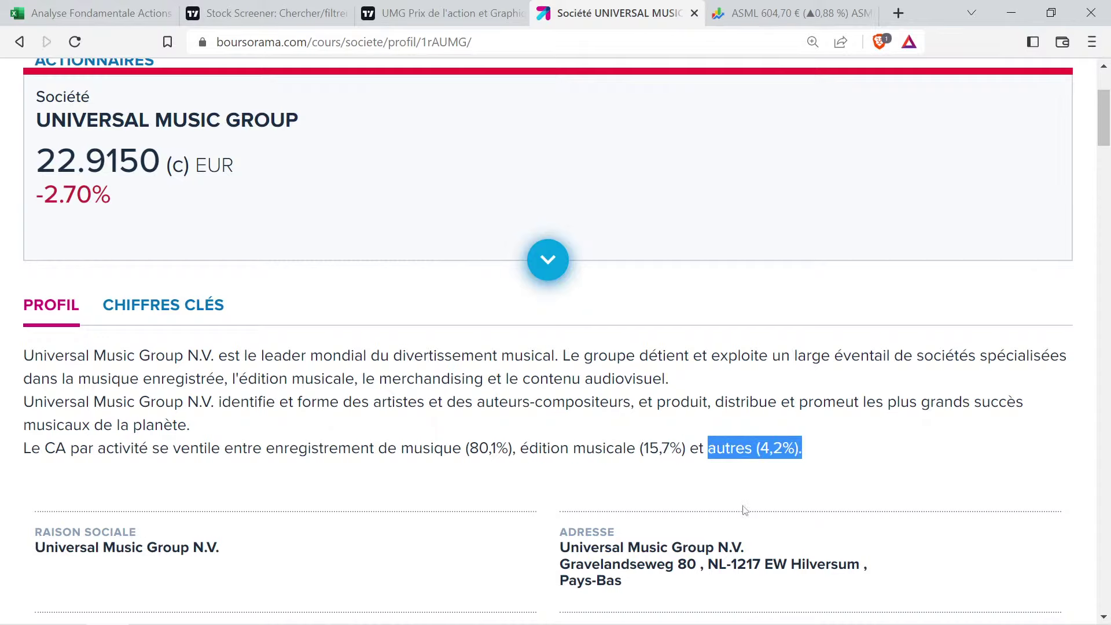
{"action": "left_click", "coordinate": [801, 449]}
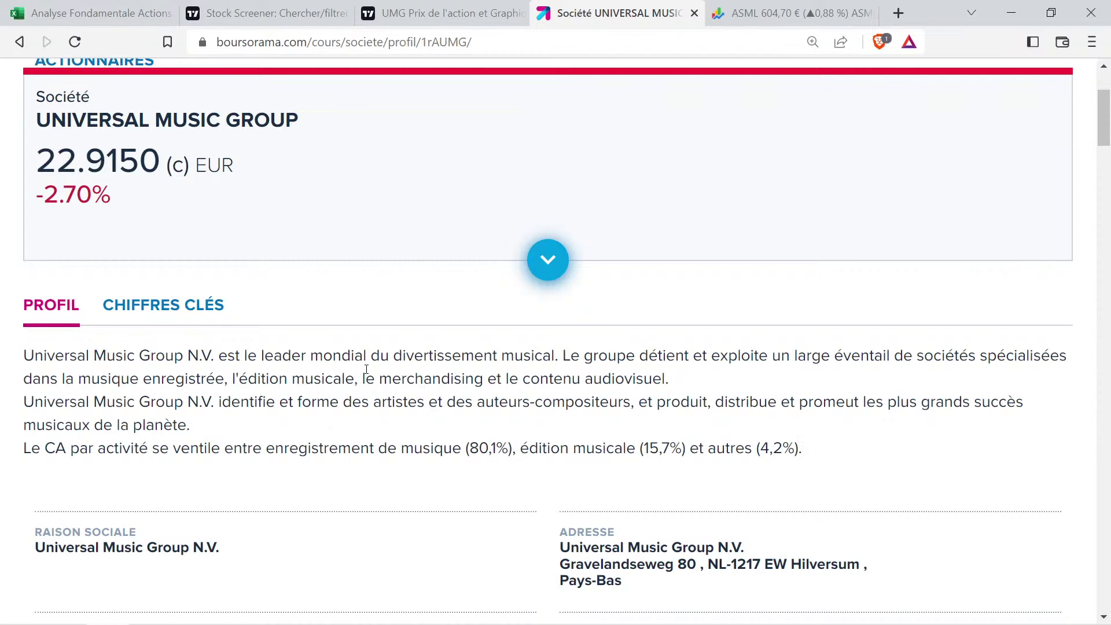
Return to the workbook and copy ASML's green Business rating cell (B2) into Universal Music Group's Business cell (B6)
{"action": "left_click", "coordinate": [105, 13]}
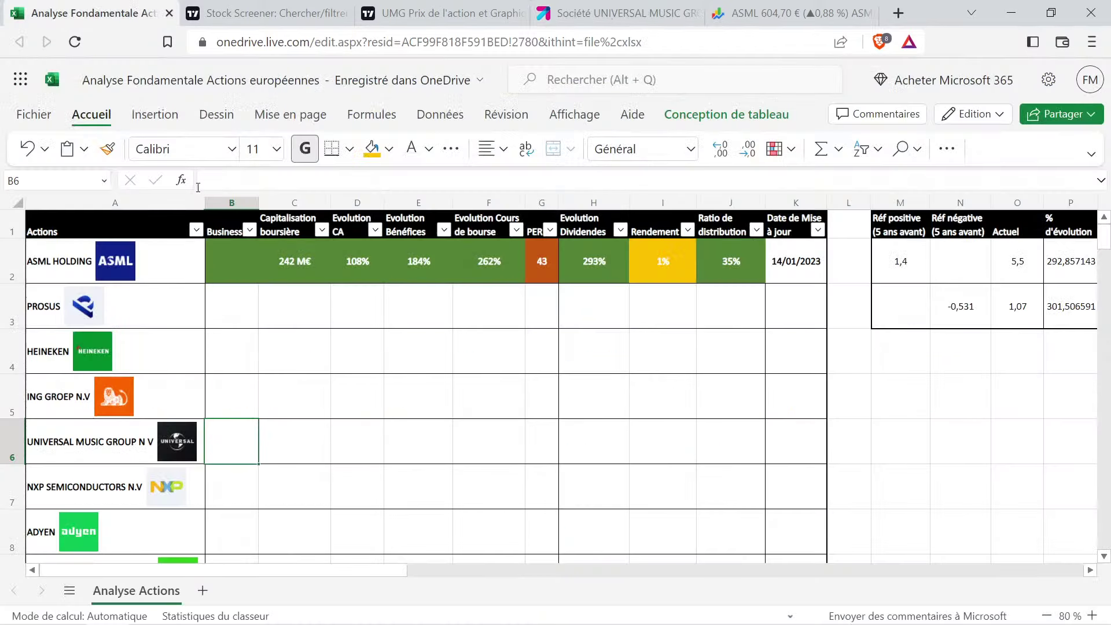
{"action": "left_click", "coordinate": [227, 264]}
{"action": "key", "text": "ctrl+c"}
{"action": "left_click", "coordinate": [243, 436]}
{"action": "key", "text": "ctrl+v"}
{"action": "left_click", "coordinate": [306, 416]}
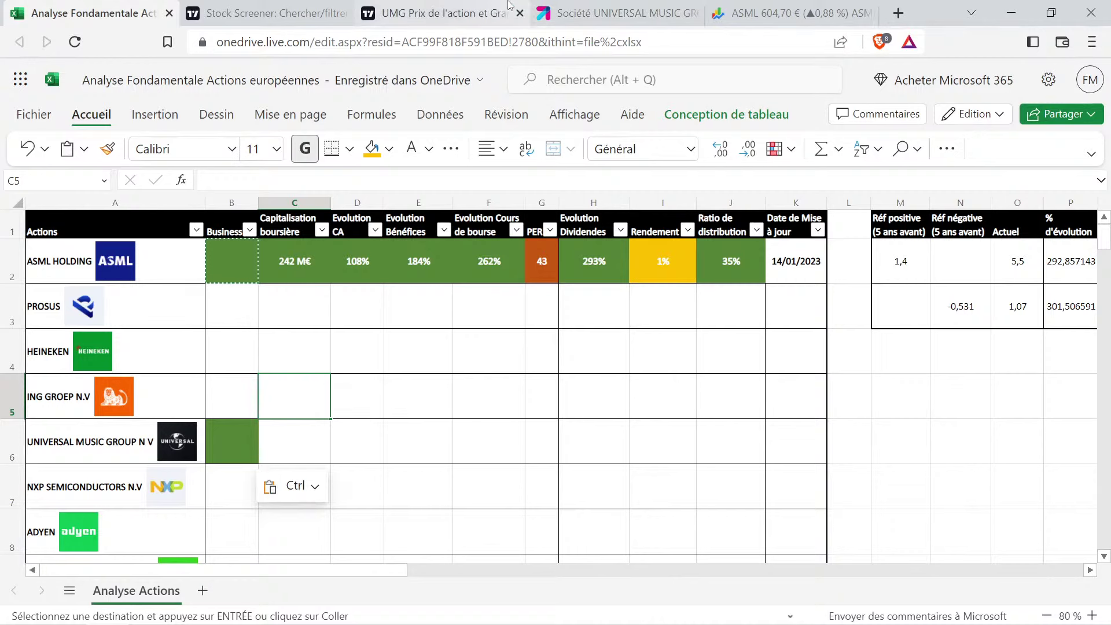
Check Universal Music Group's market capitalisation on its TradingView overview page
{"action": "left_click", "coordinate": [456, 13]}
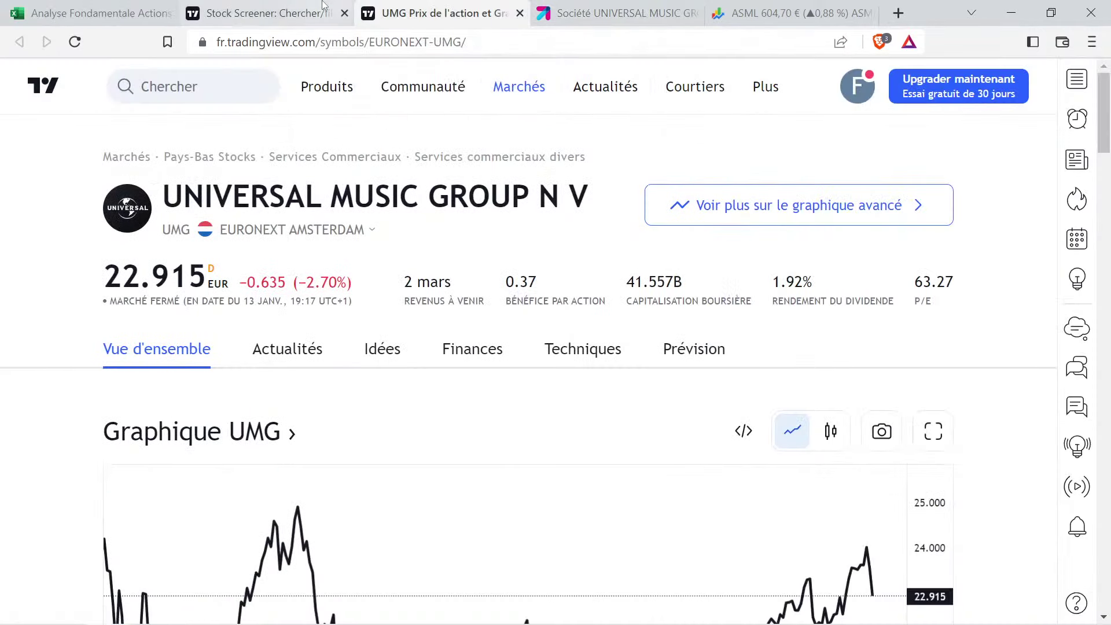
{"action": "left_click", "coordinate": [266, 13]}
{"action": "left_click", "coordinate": [440, 12]}
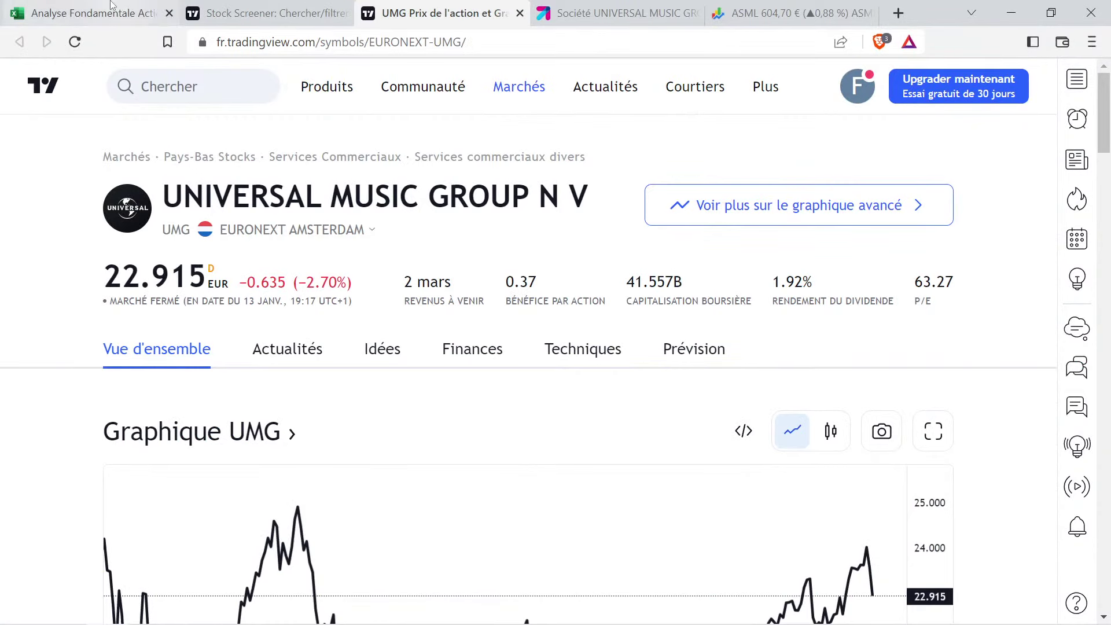
Return to the workbook, copy ASML's market capitalisation cell (C2) into Universal Music Group's C6 and change it to 42 M€
{"action": "left_click", "coordinate": [95, 12]}
{"action": "left_click", "coordinate": [317, 274]}
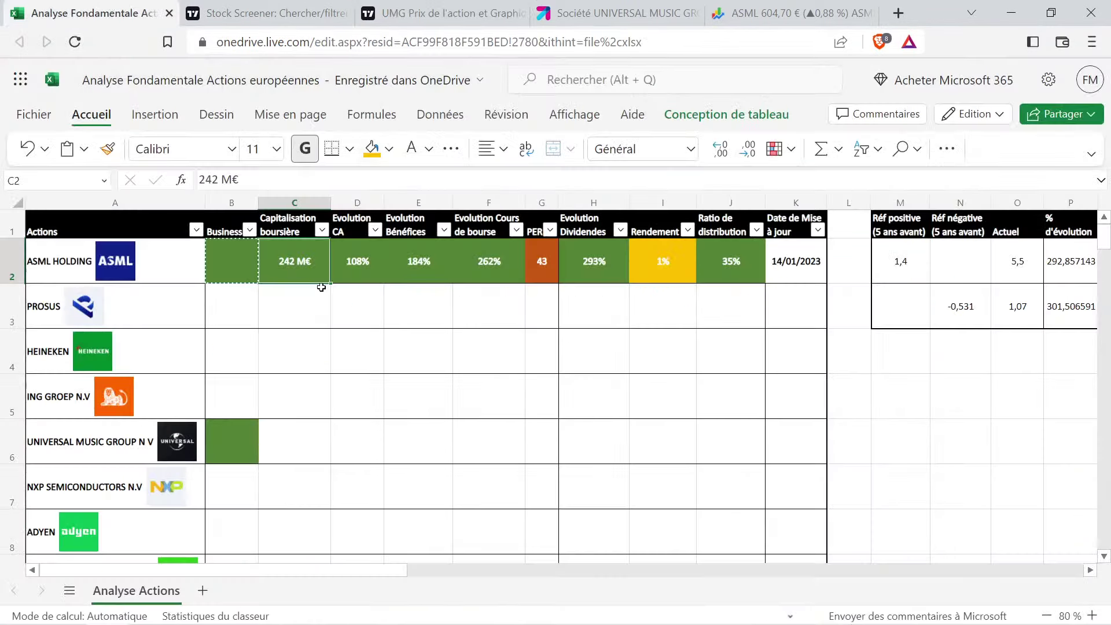
{"action": "key", "text": "ctrl+c"}
{"action": "left_click", "coordinate": [321, 443]}
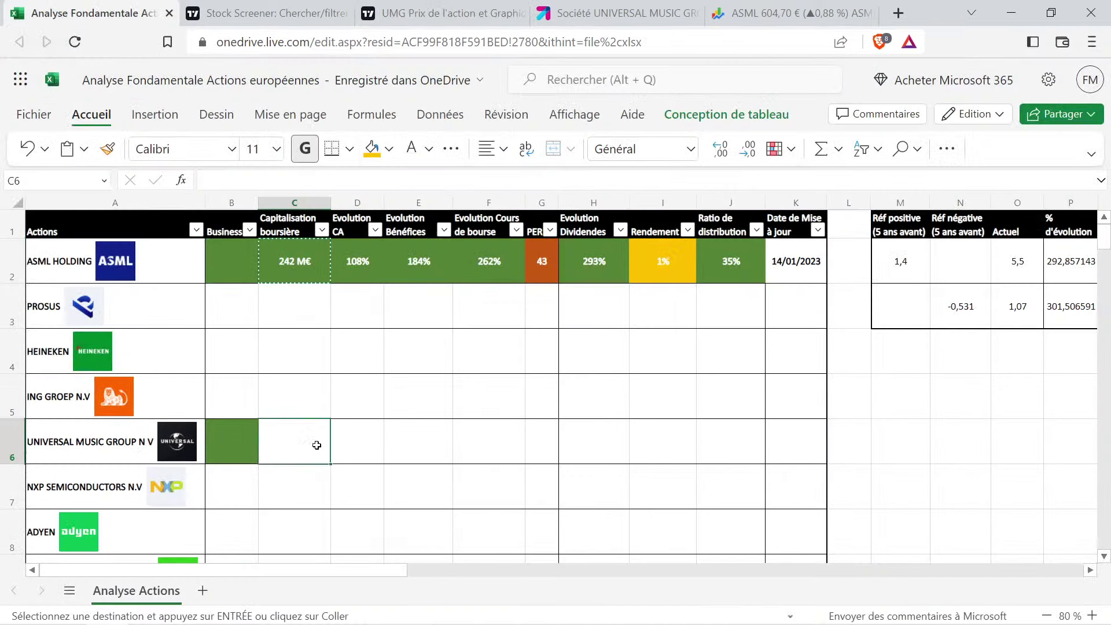
{"action": "key", "text": "ctrl+v"}
{"action": "double_click", "coordinate": [286, 444]}
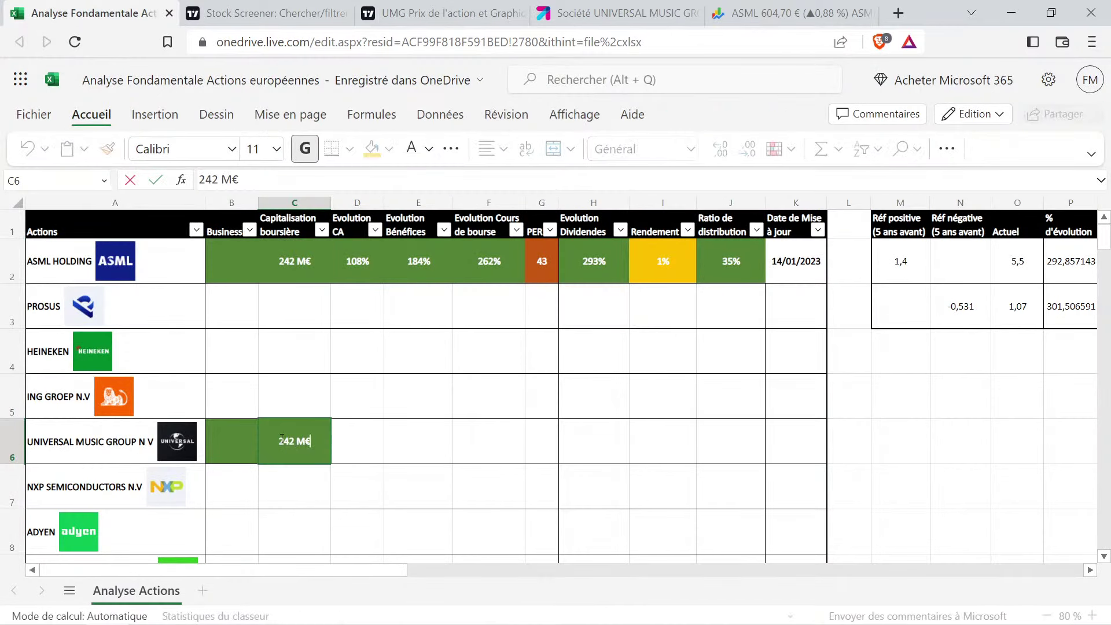
{"action": "key", "text": "Delete"}
{"action": "left_click", "coordinate": [357, 434]}
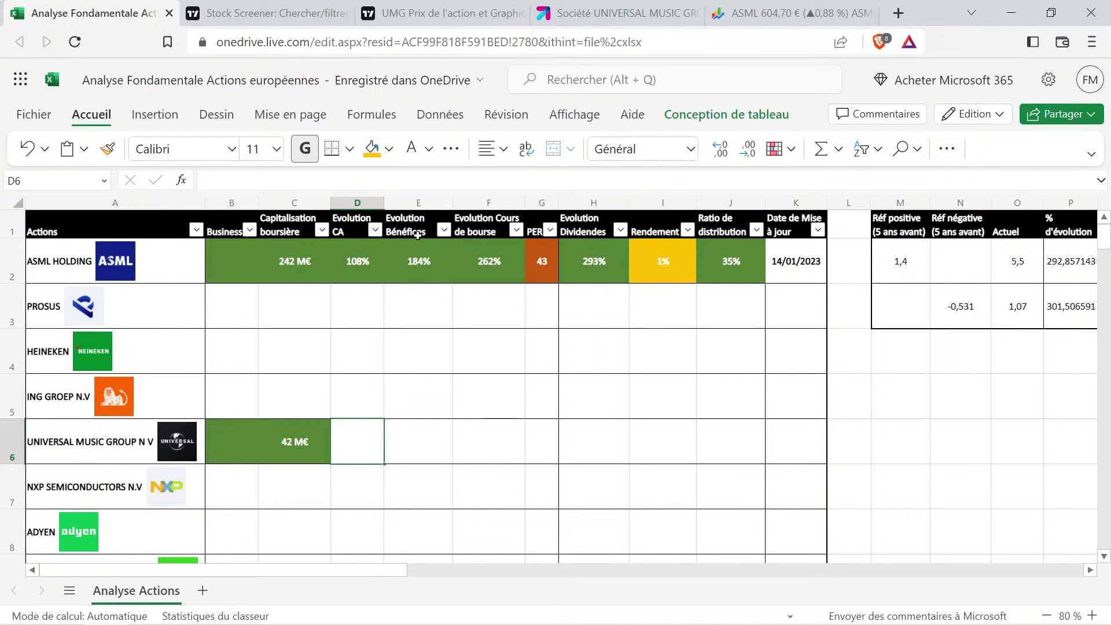
Open Universal Music Group's income statement in TradingView's financials and show the annual figures
{"action": "left_click", "coordinate": [444, 5]}
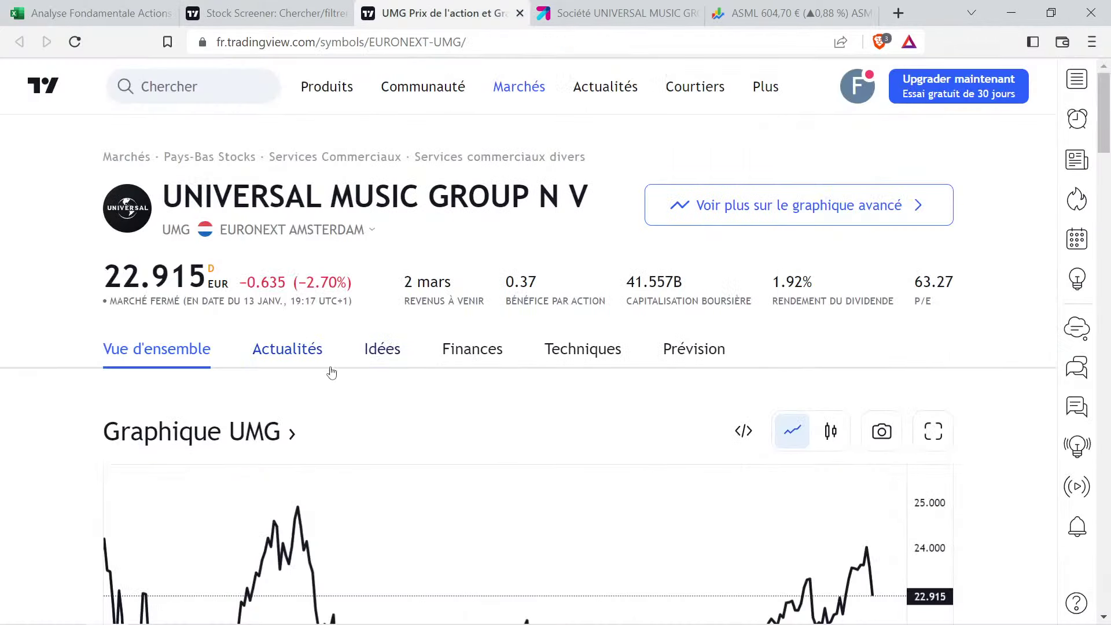
{"action": "left_click", "coordinate": [488, 347]}
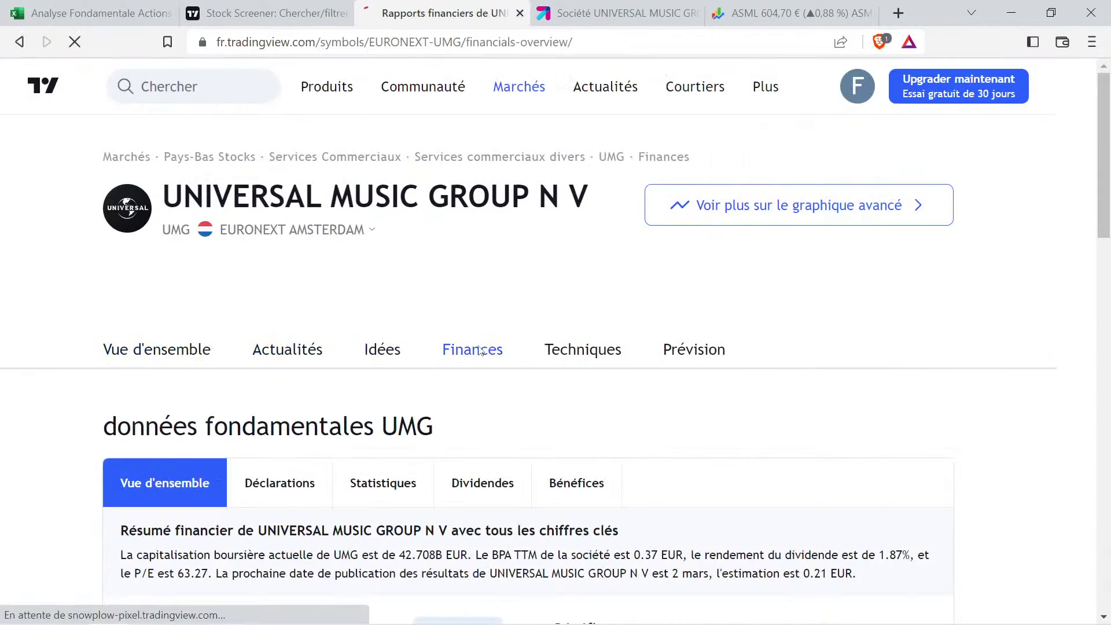
{"action": "left_click", "coordinate": [279, 482]}
{"action": "scroll", "coordinate": [563, 443], "scroll_direction": "down", "scroll_amount": 6}
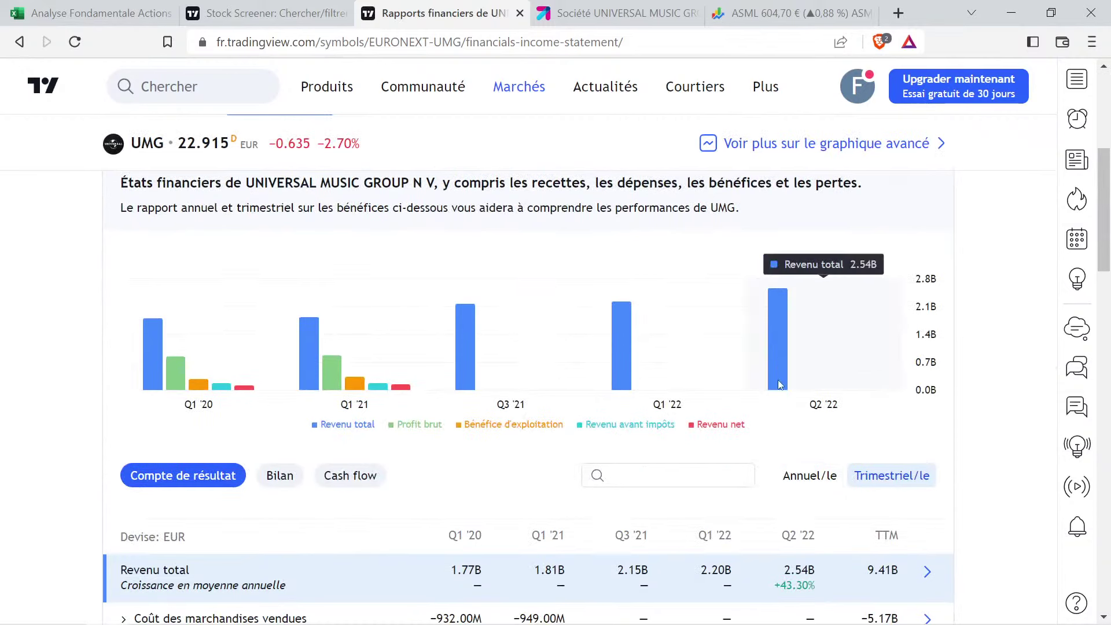
{"action": "left_click", "coordinate": [811, 480]}
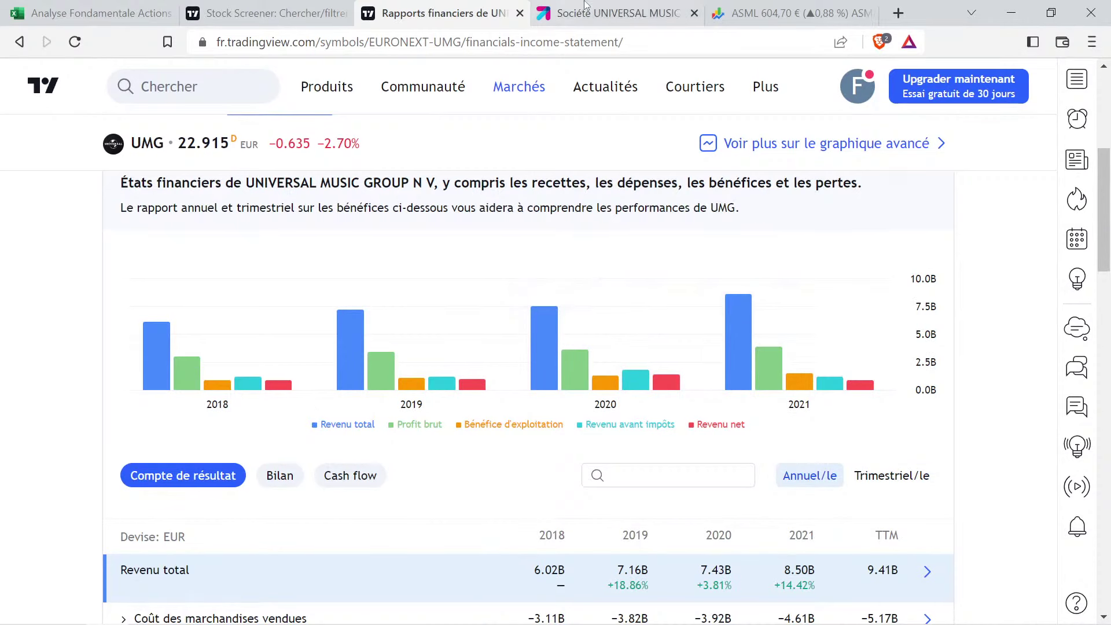
Switch to Google Finance, search for AMS: umg and open the Universal Music Group NV quote
{"action": "left_click", "coordinate": [778, 5]}
{"action": "left_click", "coordinate": [568, 90]}
{"action": "left_click", "coordinate": [569, 90]}
{"action": "key", "text": "BackSpace"}
{"action": "key", "text": "BackSpace"}
{"action": "type", "text": "u"}
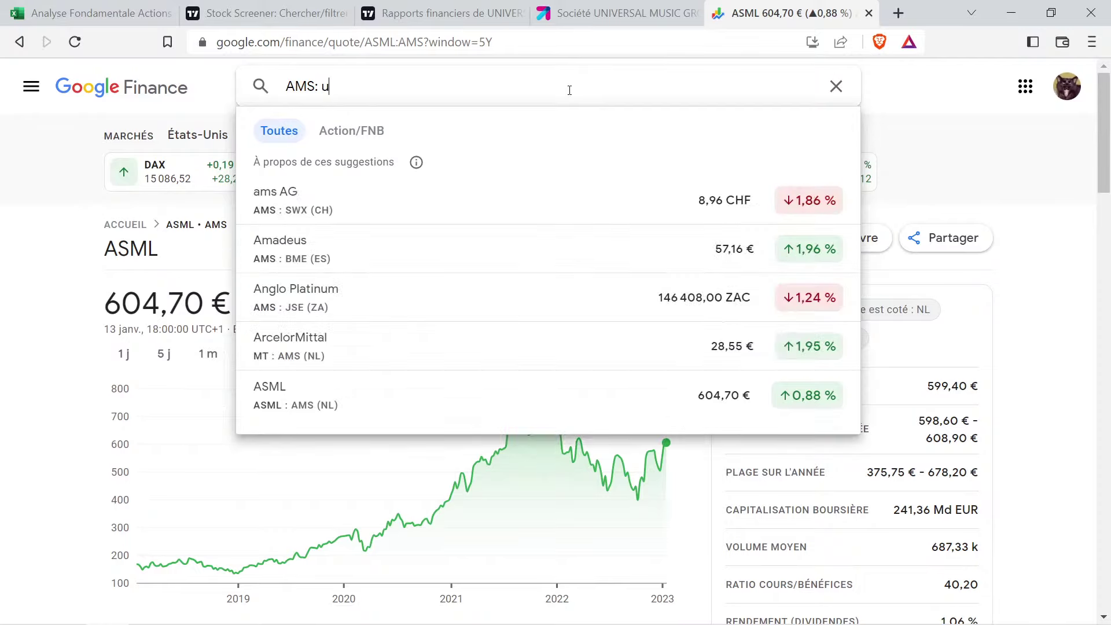
{"action": "type", "text": "mg"}
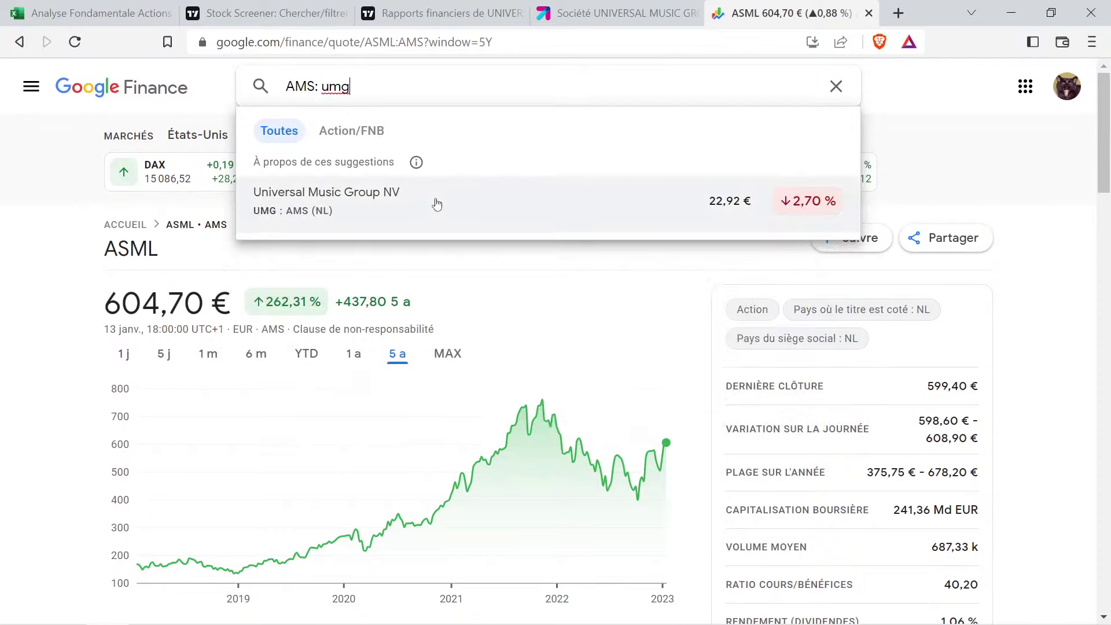
{"action": "left_click", "coordinate": [437, 204]}
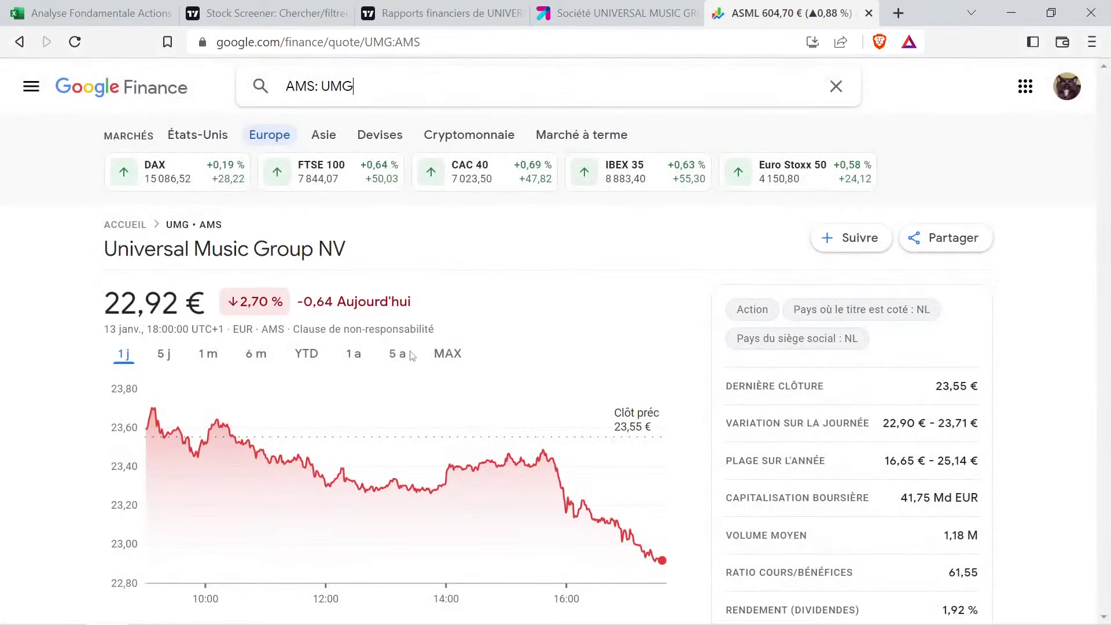
Compare Universal Music Group's share price chart over five years and over its maximum period
{"action": "left_click", "coordinate": [398, 355]}
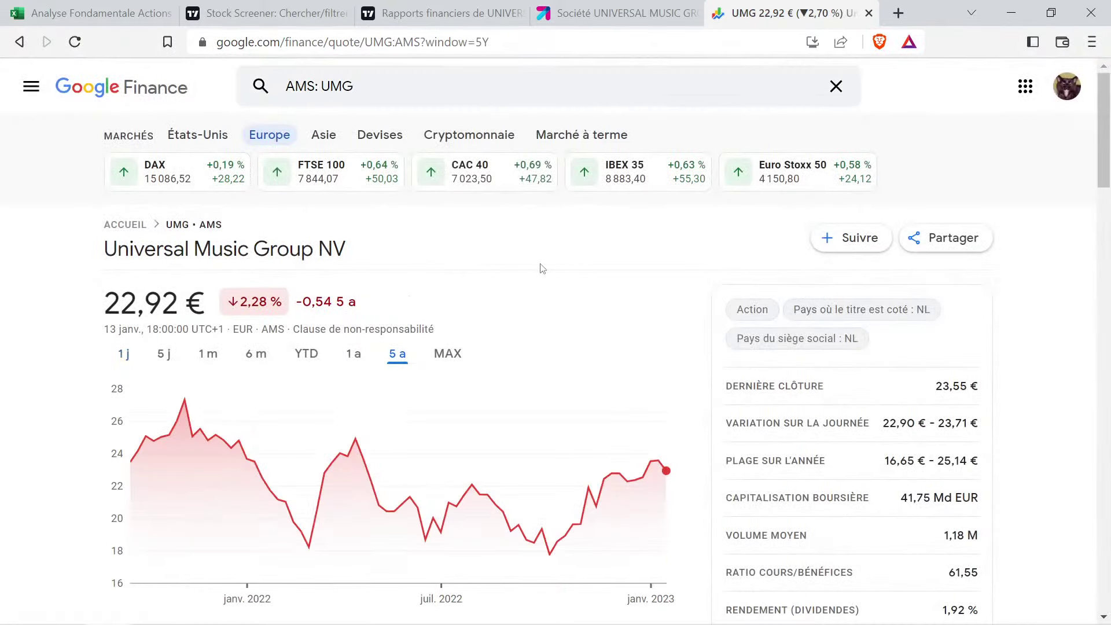
{"action": "left_click", "coordinate": [458, 352]}
{"action": "left_click", "coordinate": [404, 357]}
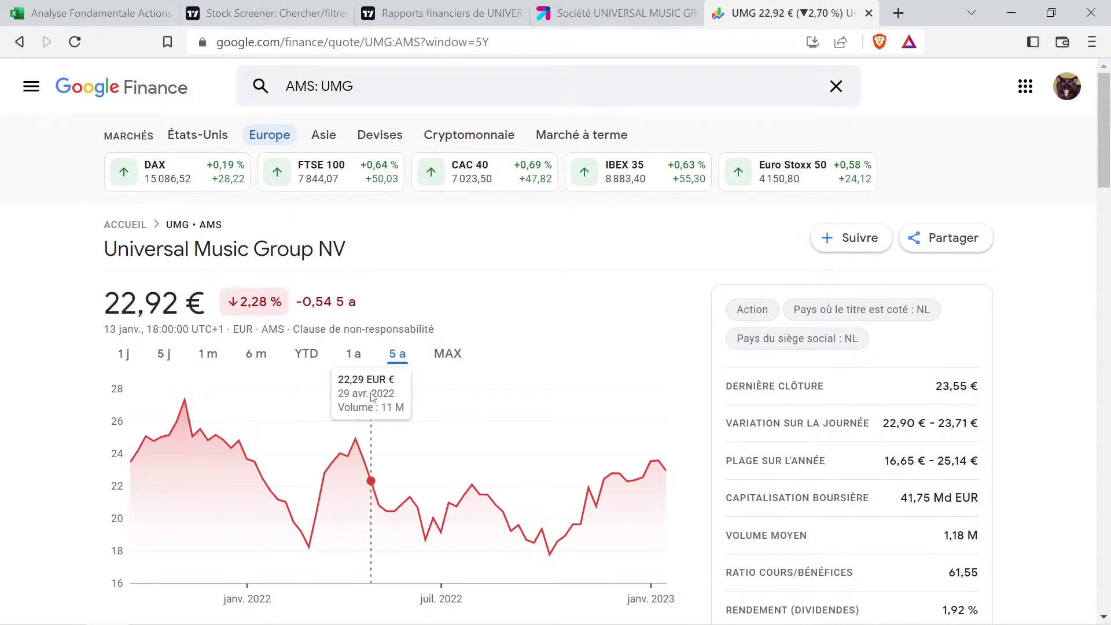
Return to TradingView and examine Universal Music Group's total revenue for each year from 2018 to 2021
{"action": "left_click", "coordinate": [418, 12]}
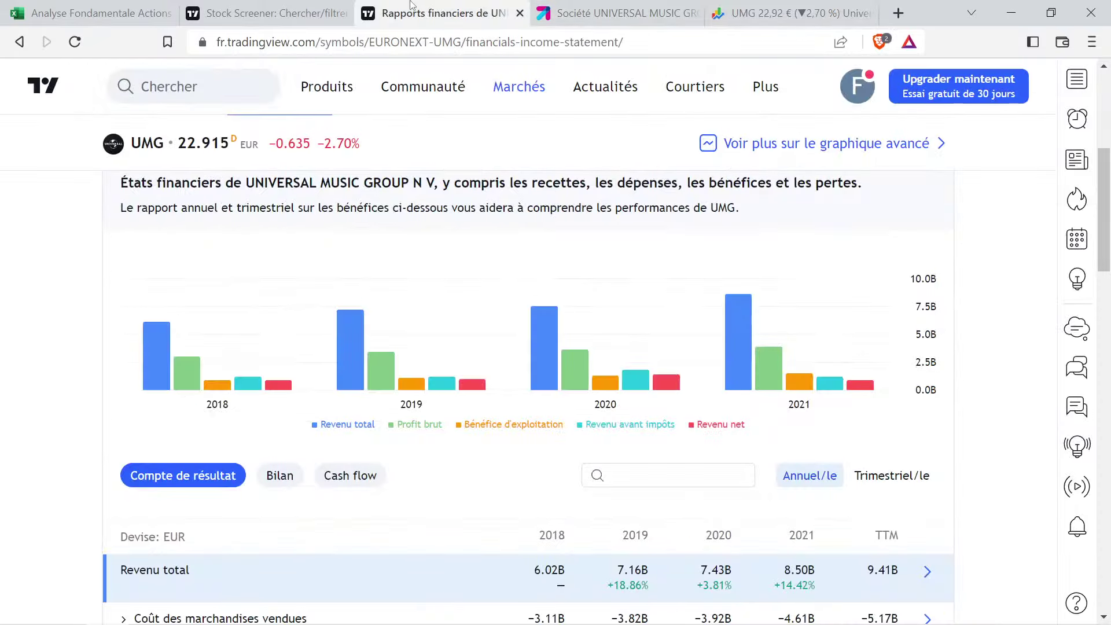
{"action": "mouse_move", "coordinate": [172, 372]}
{"action": "mouse_move", "coordinate": [802, 390]}
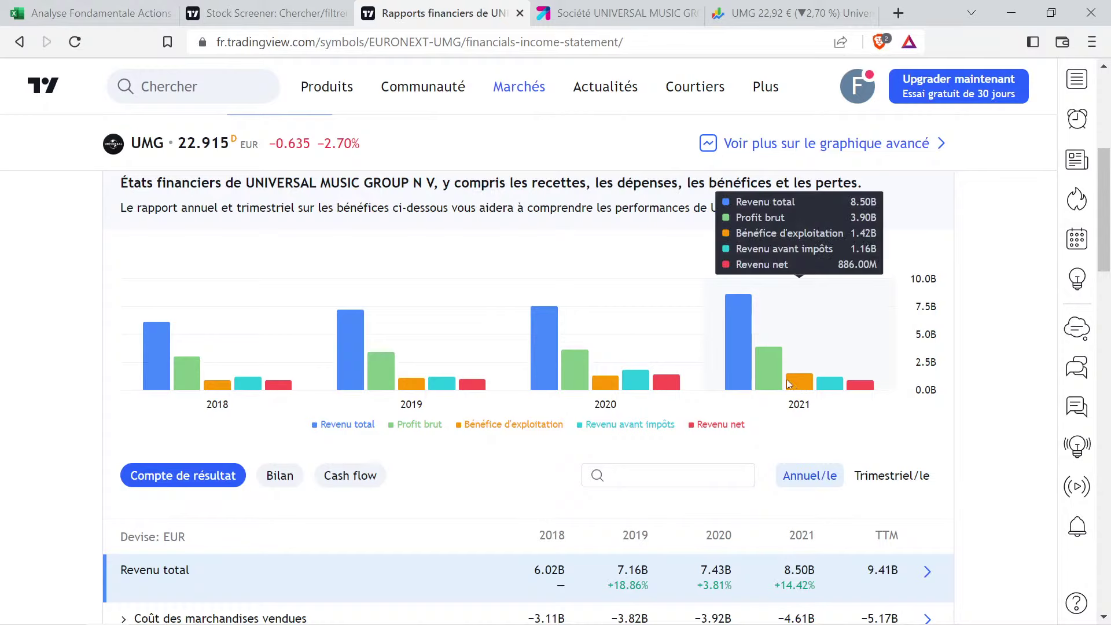
{"action": "mouse_move", "coordinate": [530, 310]}
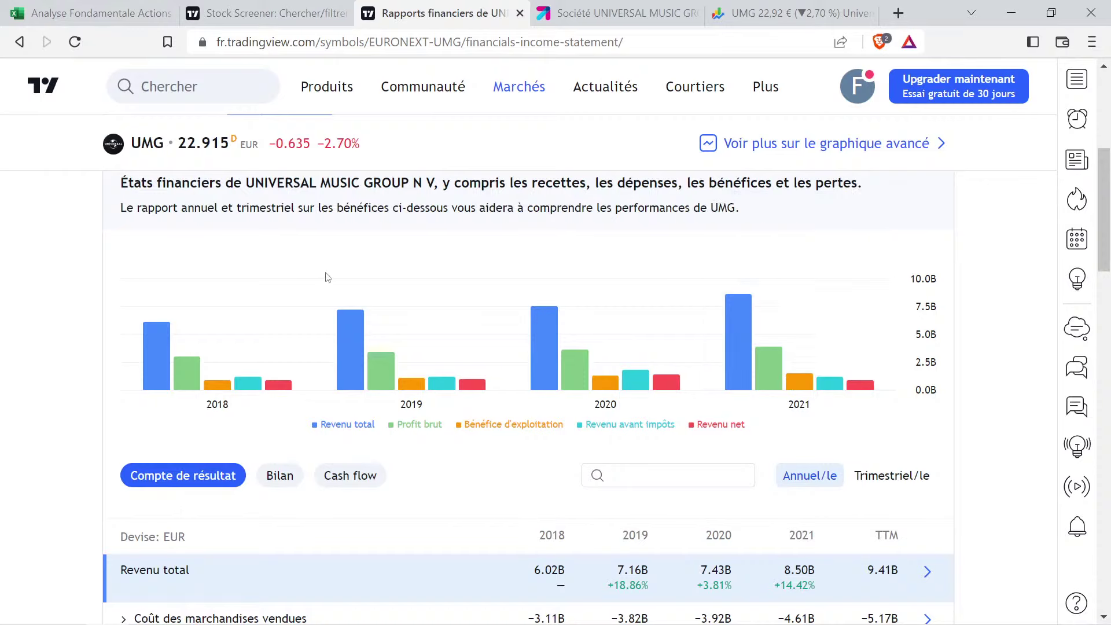
{"action": "mouse_move", "coordinate": [211, 315]}
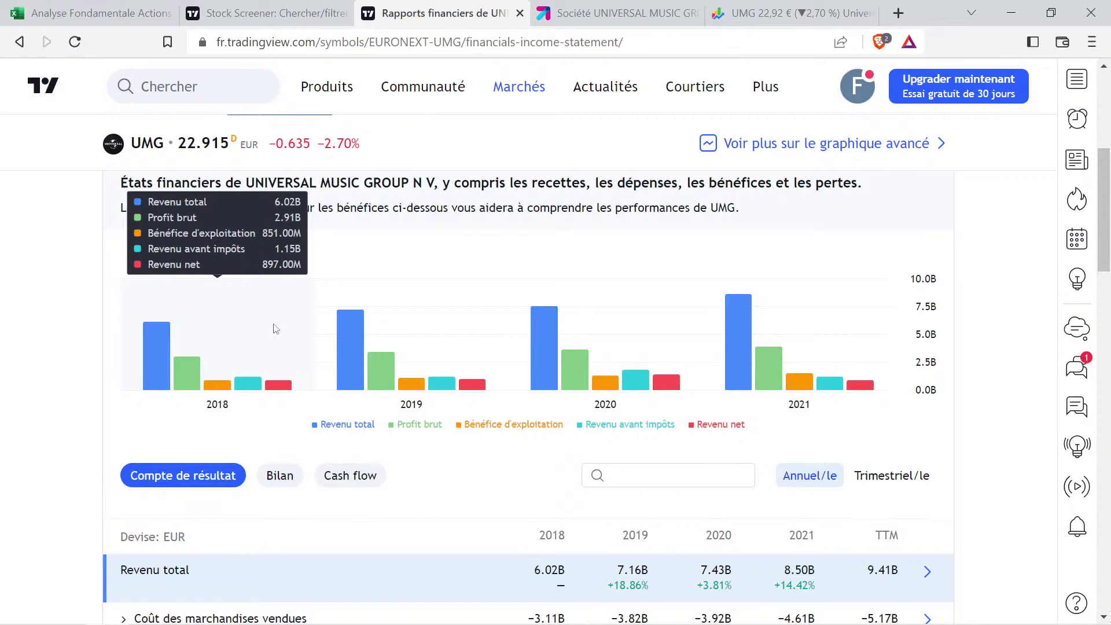
{"action": "mouse_move", "coordinate": [371, 322]}
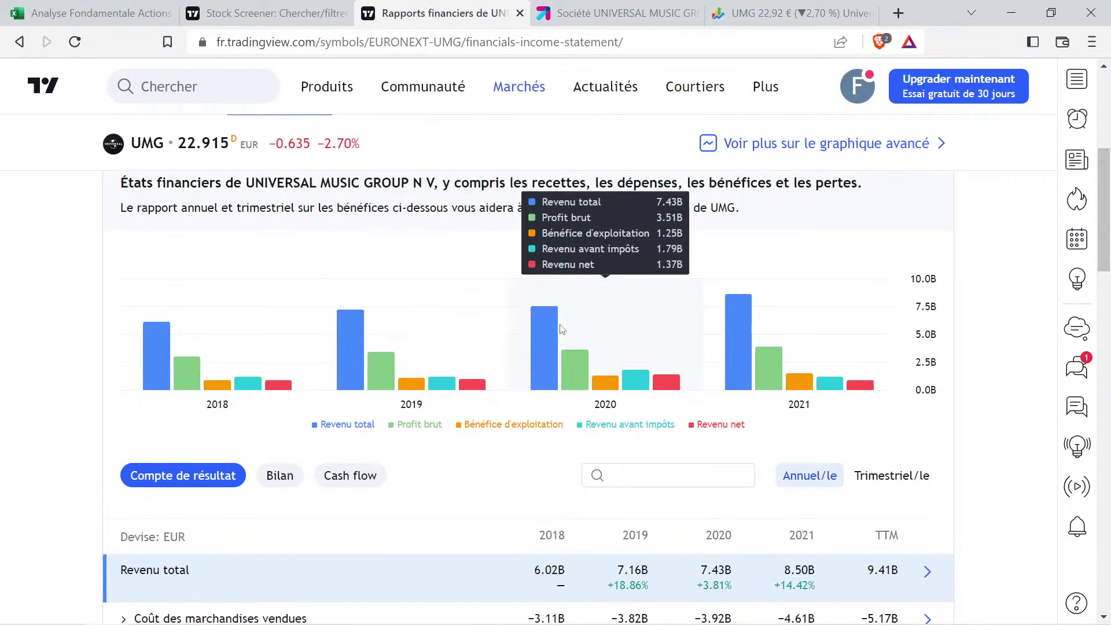
{"action": "mouse_move", "coordinate": [845, 363]}
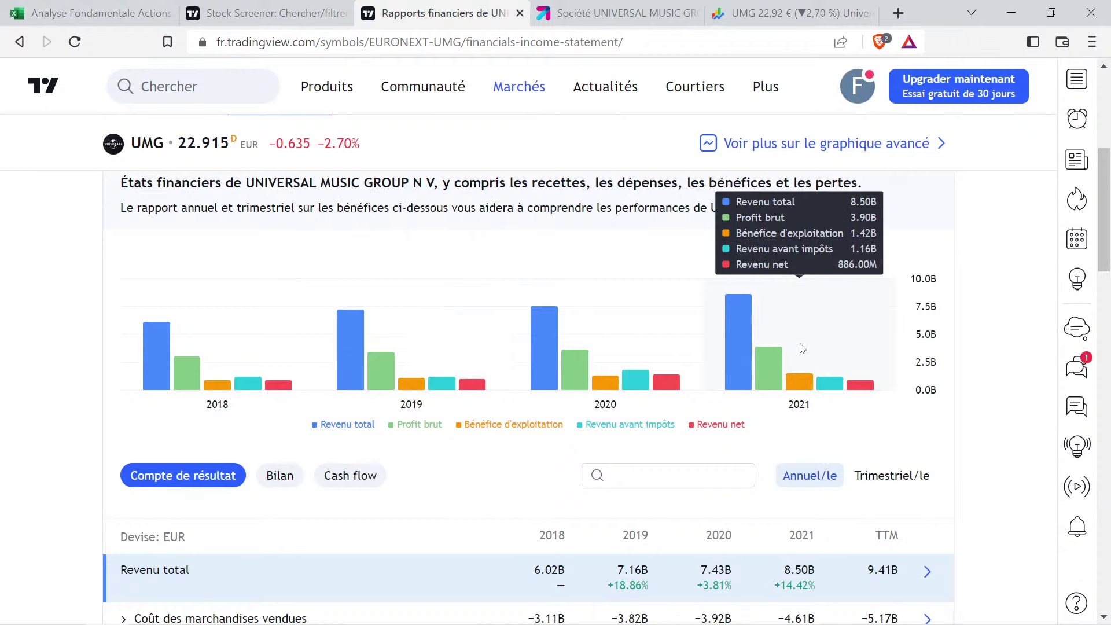
{"action": "mouse_move", "coordinate": [205, 338]}
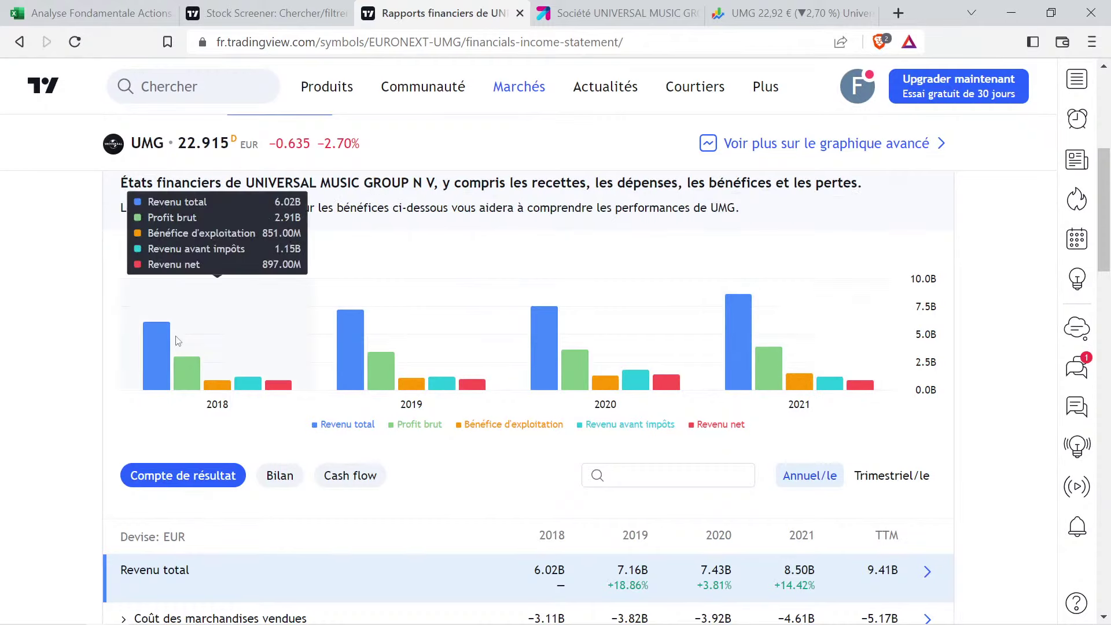
{"action": "mouse_move", "coordinate": [744, 317]}
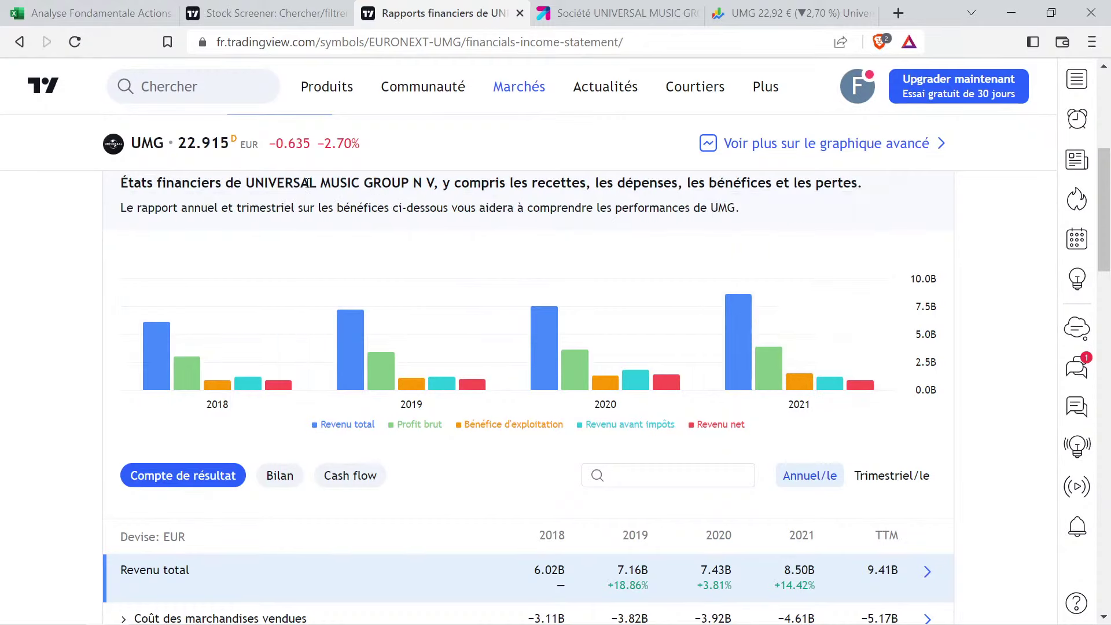
In the workbook's evolution calculator, set the positive reference (M2) to 6,02 and the current value (O2) to 8,5
{"action": "left_click", "coordinate": [93, 12]}
{"action": "left_click", "coordinate": [905, 265]}
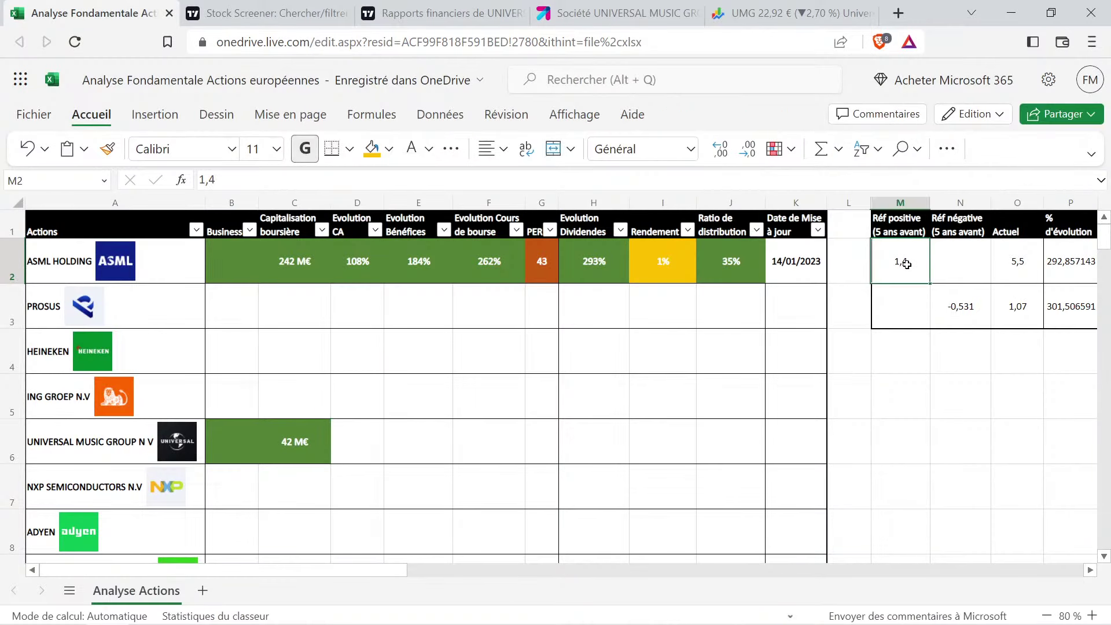
{"action": "type", "text": "6,02"}
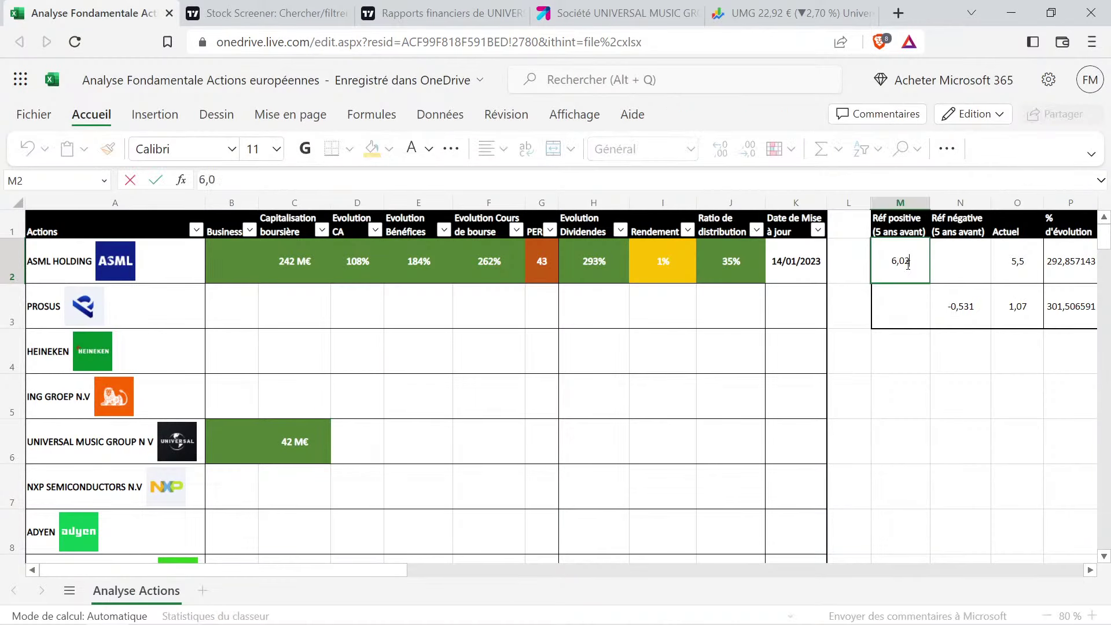
{"action": "key", "text": "Tab"}
{"action": "key", "text": "Tab"}
{"action": "type", "text": "8,5"}
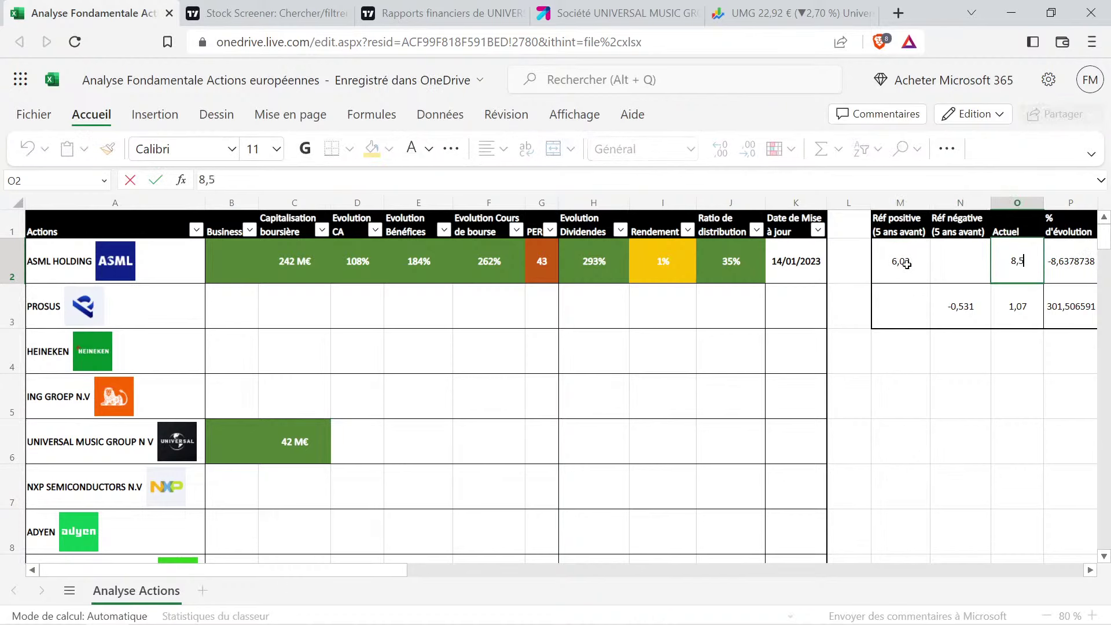
{"action": "key", "text": "Return"}
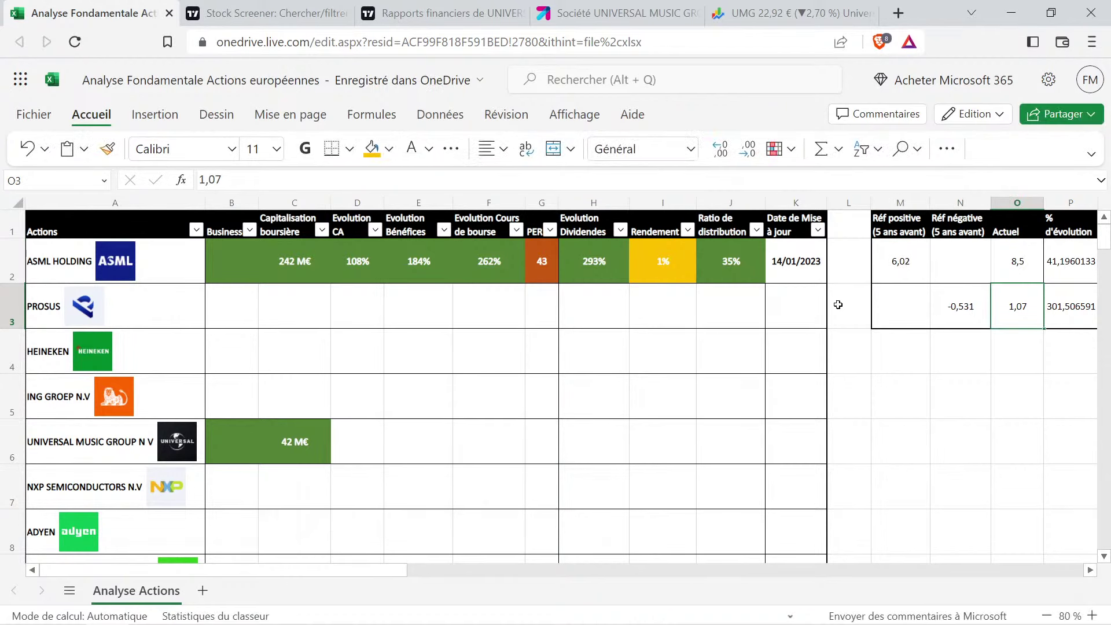
Copy ASML's Evolution CA cell (D2) into Universal Music Group's D6 and change it to 41%
{"action": "left_click", "coordinate": [370, 263]}
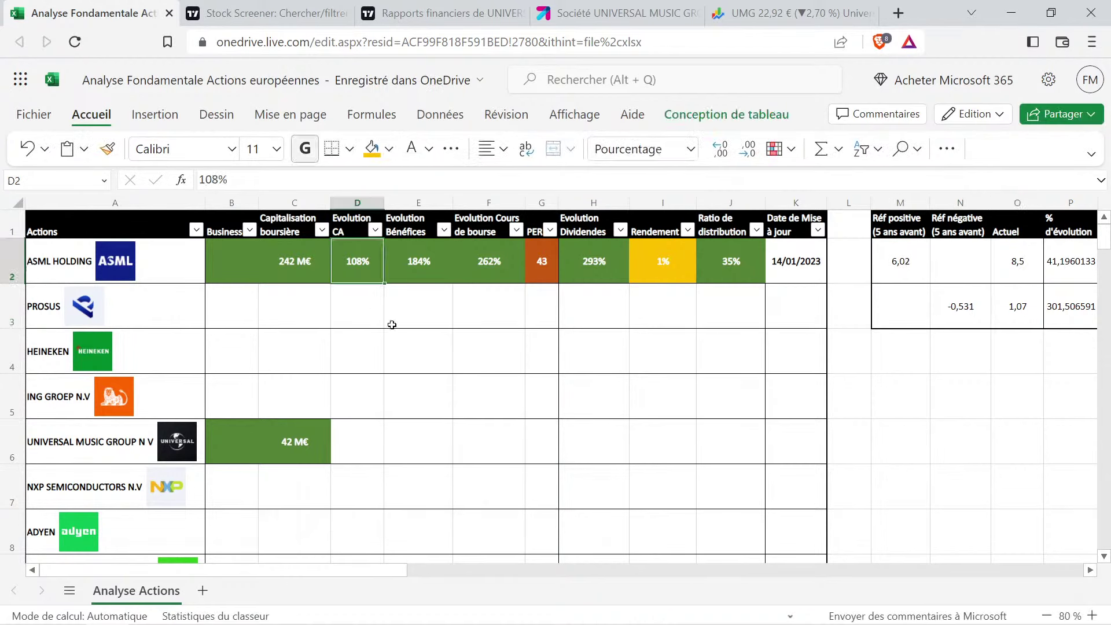
{"action": "key", "text": "ctrl+c"}
{"action": "left_click", "coordinate": [364, 444]}
{"action": "key", "text": "ctrl+v"}
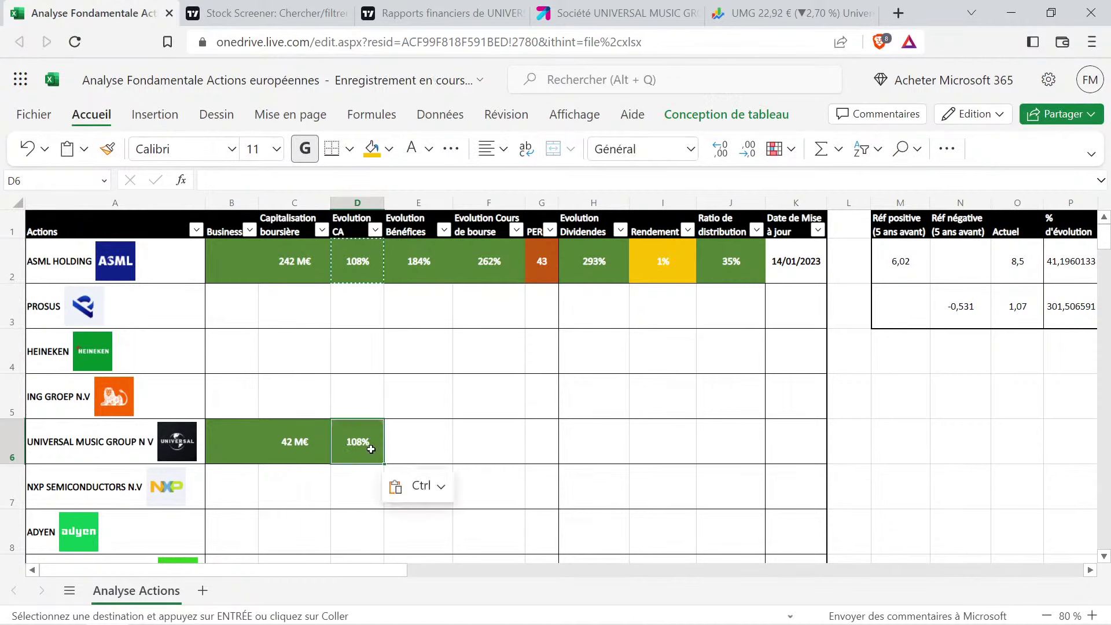
{"action": "double_click", "coordinate": [365, 445]}
{"action": "key", "text": "BackSpace"}
{"action": "key", "text": "BackSpace"}
{"action": "key", "text": "BackSpace"}
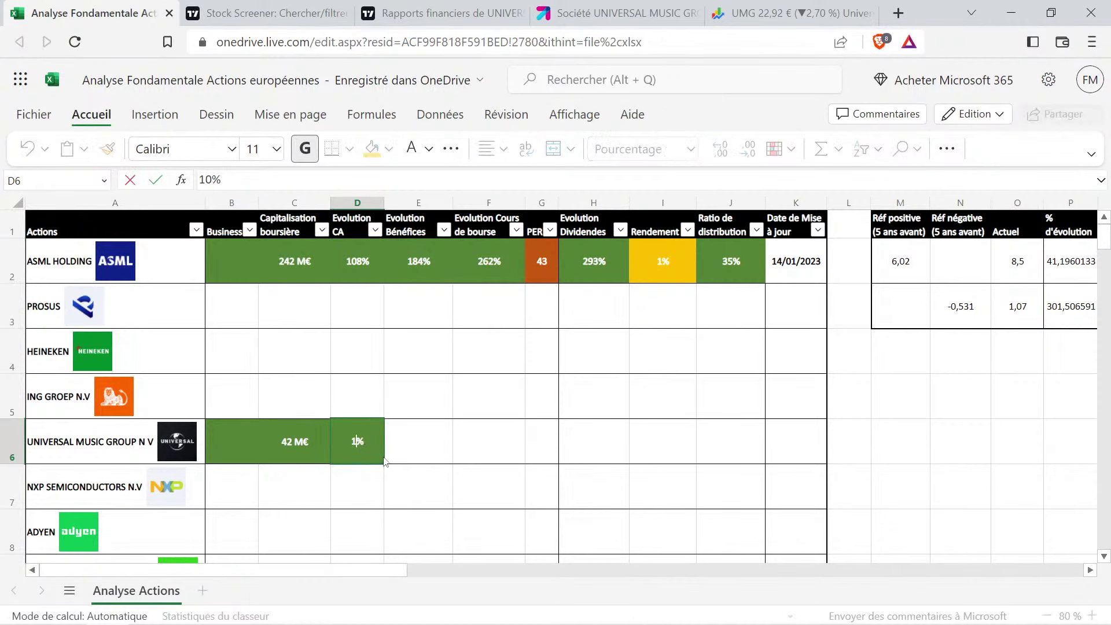
{"action": "type", "text": "41"}
{"action": "key", "text": "Return"}
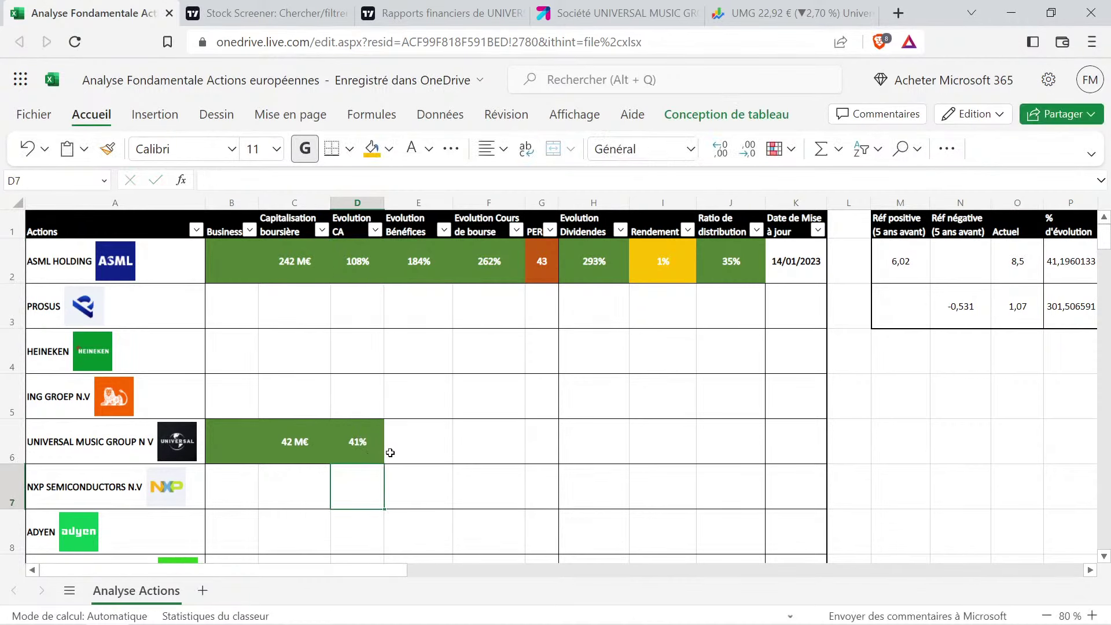
Examine Universal Music Group's annual net income from 2018 to 2021 on the TradingView income statement chart
{"action": "left_click", "coordinate": [449, 10]}
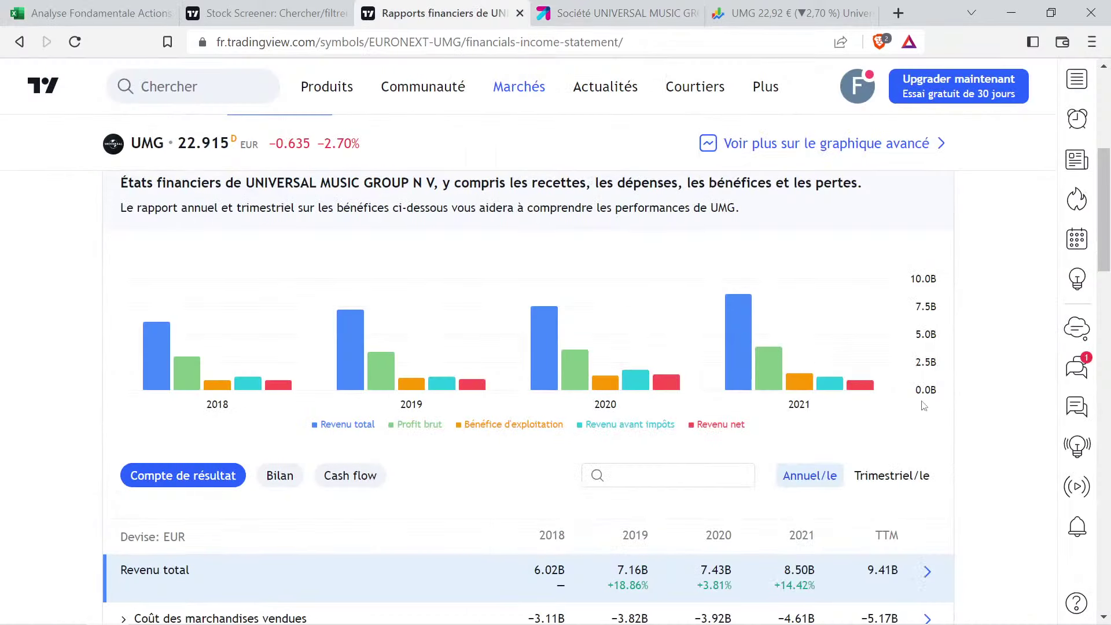
{"action": "mouse_move", "coordinate": [648, 356]}
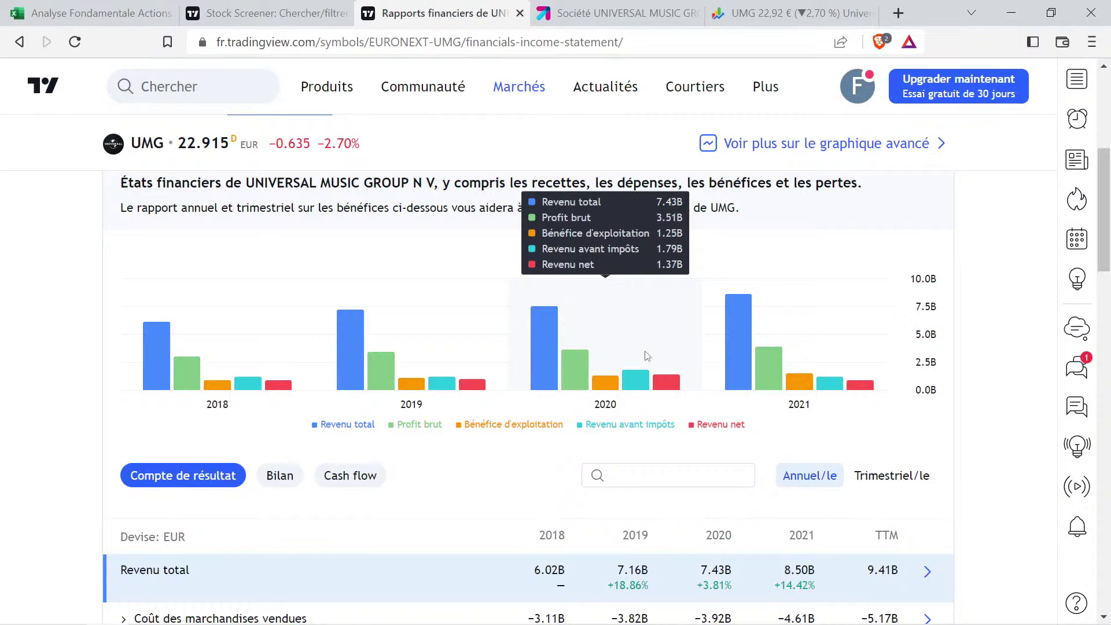
{"action": "mouse_move", "coordinate": [763, 371]}
{"action": "mouse_move", "coordinate": [527, 348]}
{"action": "mouse_move", "coordinate": [387, 350]}
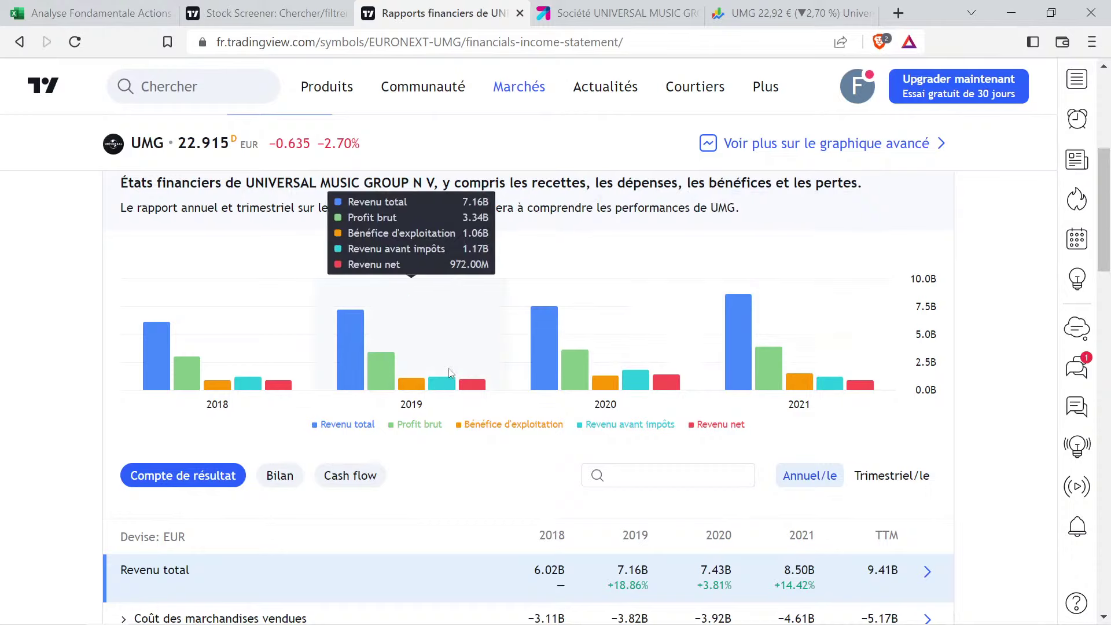
{"action": "mouse_move", "coordinate": [270, 380]}
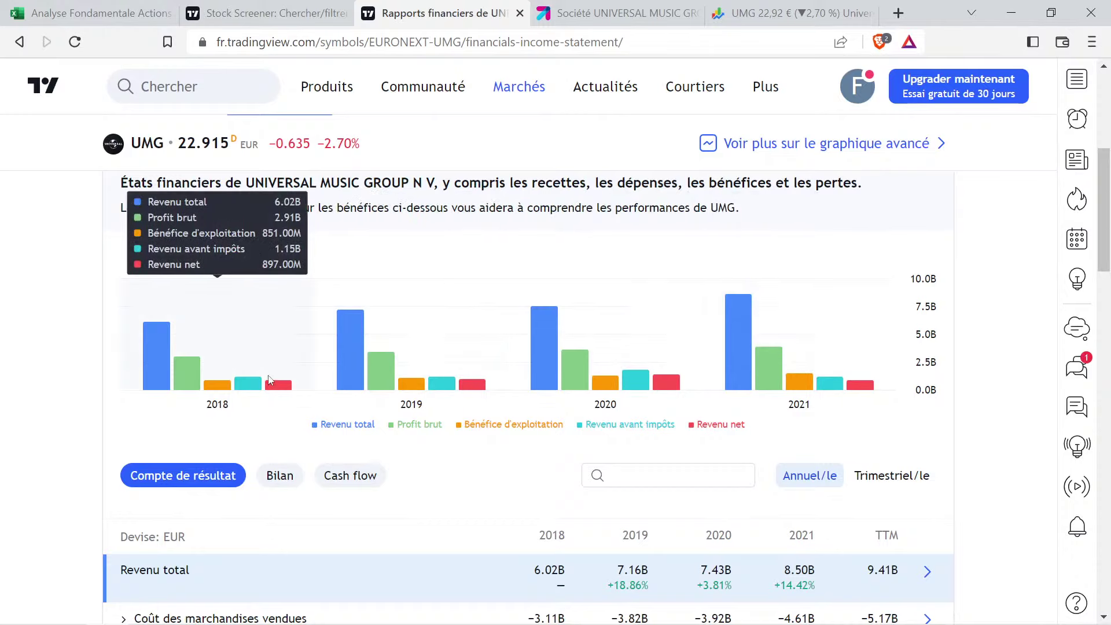
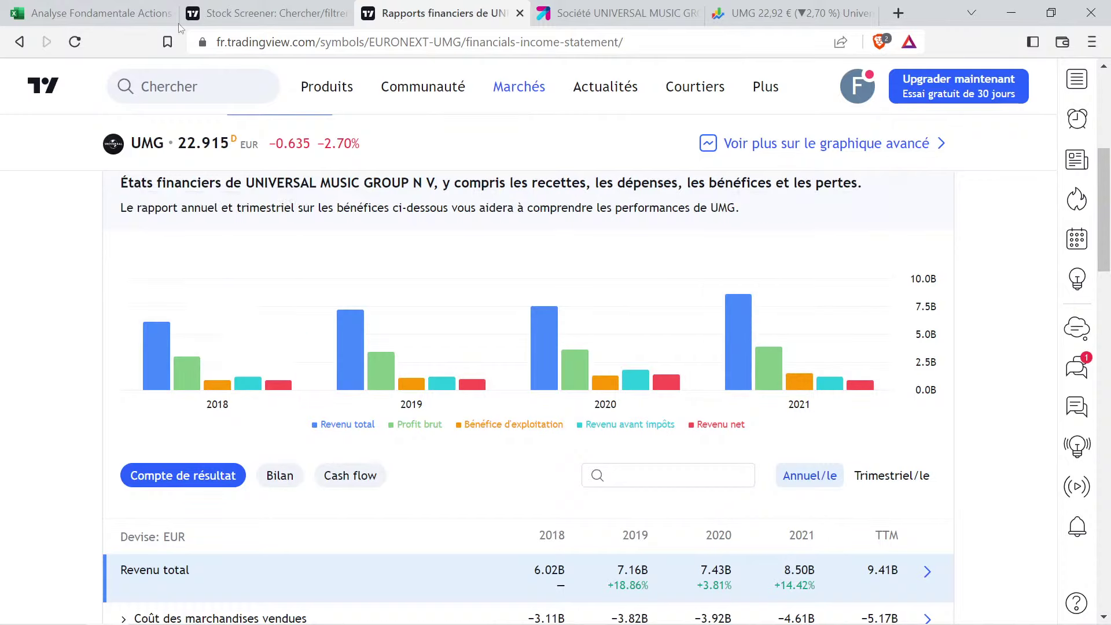
In the workbook's evolution calculator, set the positive reference (M2) to 897 and the current value (O2) to 886
{"action": "left_click", "coordinate": [117, 8]}
{"action": "left_click", "coordinate": [917, 271]}
{"action": "type", "text": "897"}
{"action": "key", "text": "Tab"}
{"action": "key", "text": "Tab"}
{"action": "type", "text": "886"}
{"action": "key", "text": "Return"}
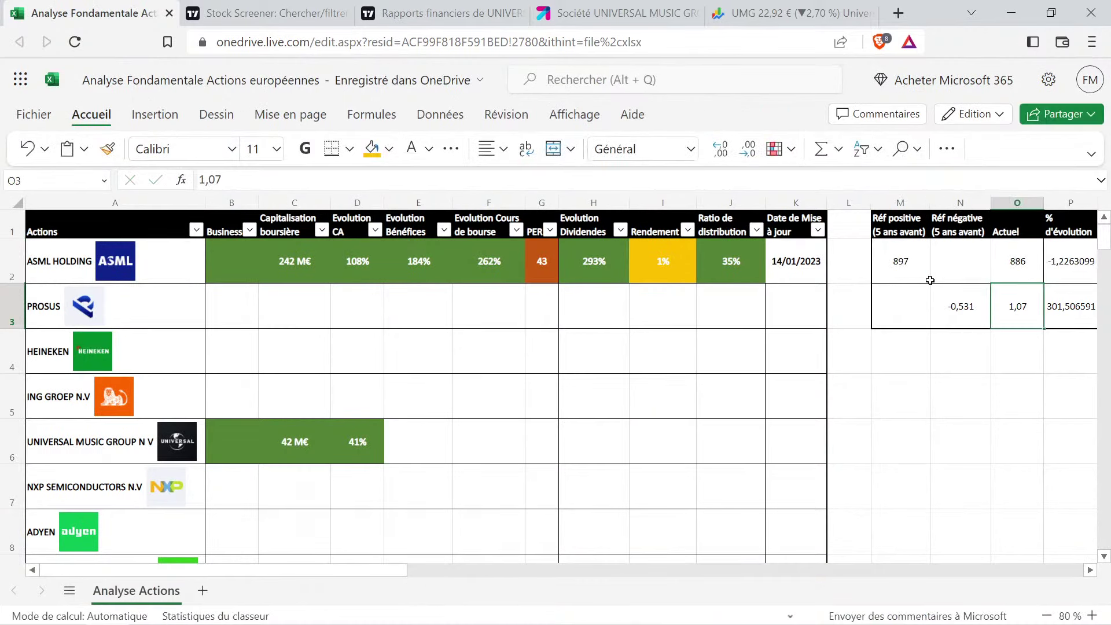
Copy Universal Music Group's Evolution CA cell (D6) into its Evolution Bénéfices cell (E6) and change the value to -1%
{"action": "left_click", "coordinate": [373, 442]}
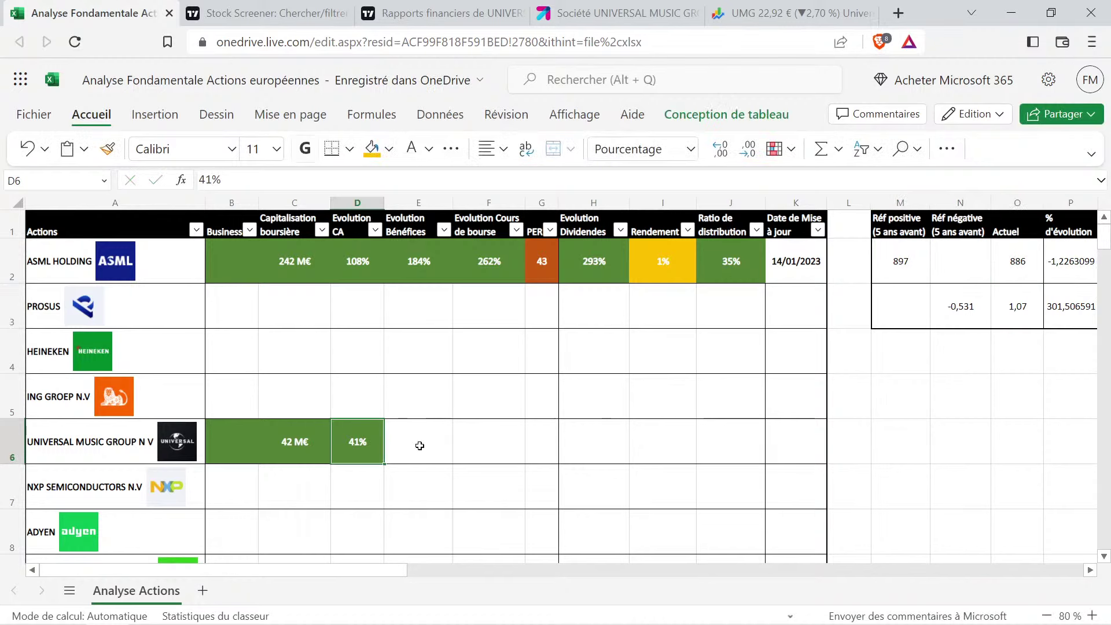
{"action": "key", "text": "ctrl+c"}
{"action": "left_click", "coordinate": [419, 444]}
{"action": "key", "text": "ctrl+v"}
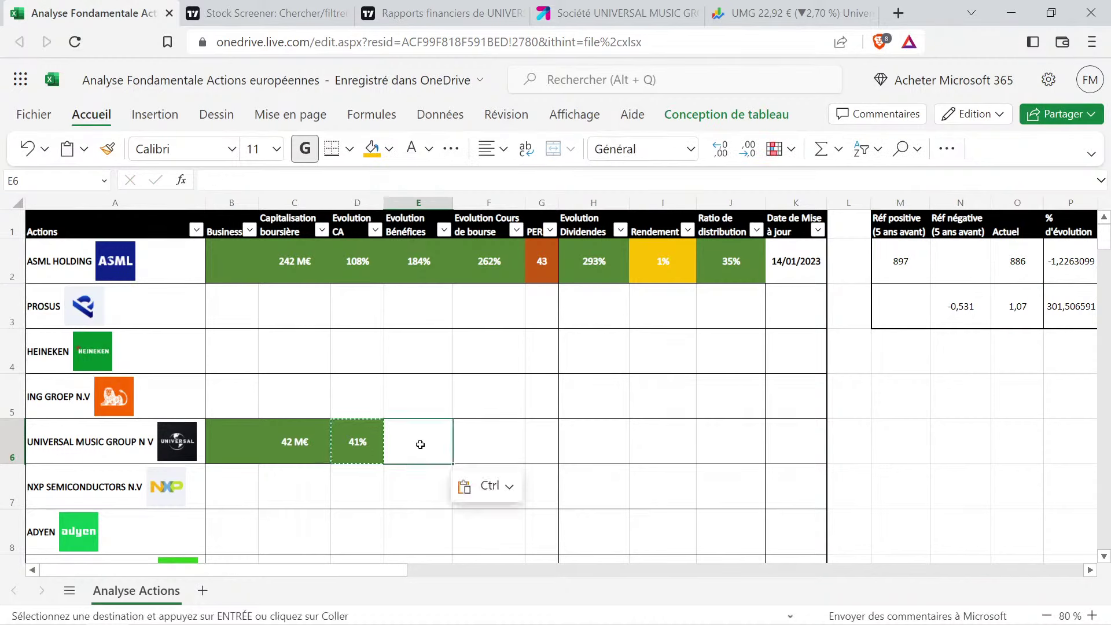
{"action": "double_click", "coordinate": [418, 441]}
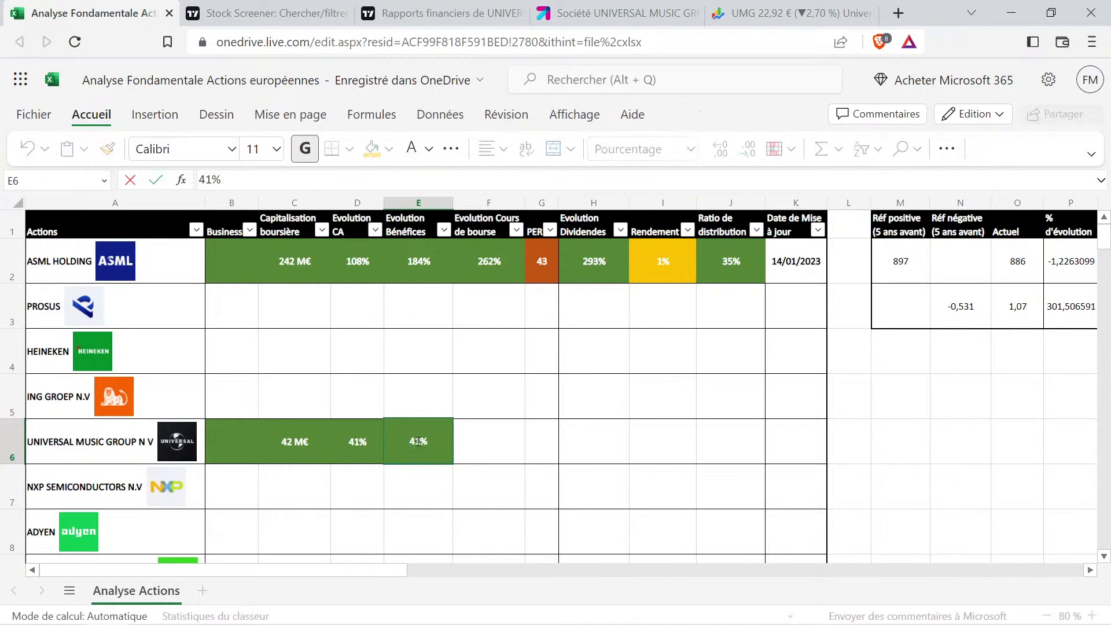
{"action": "key", "text": "BackSpace"}
{"action": "type", "text": "-"}
{"action": "key", "text": "Return"}
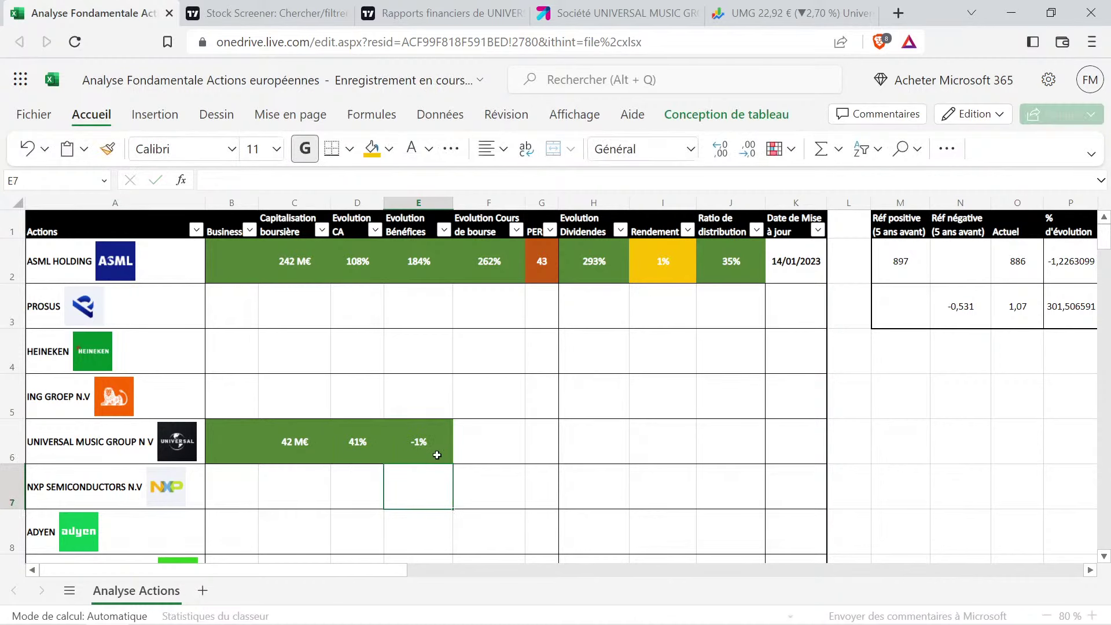
Change the fill of Universal Music Group's Evolution Bénéfices cell (E6) to the theme's base orange
{"action": "left_click", "coordinate": [438, 443]}
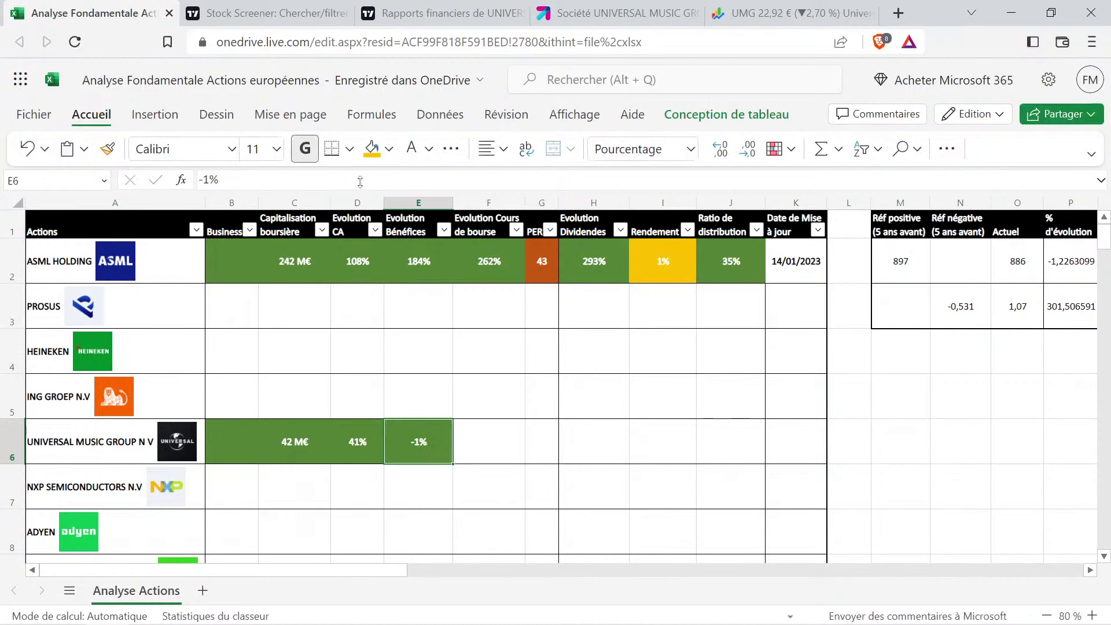
{"action": "left_click", "coordinate": [389, 148]}
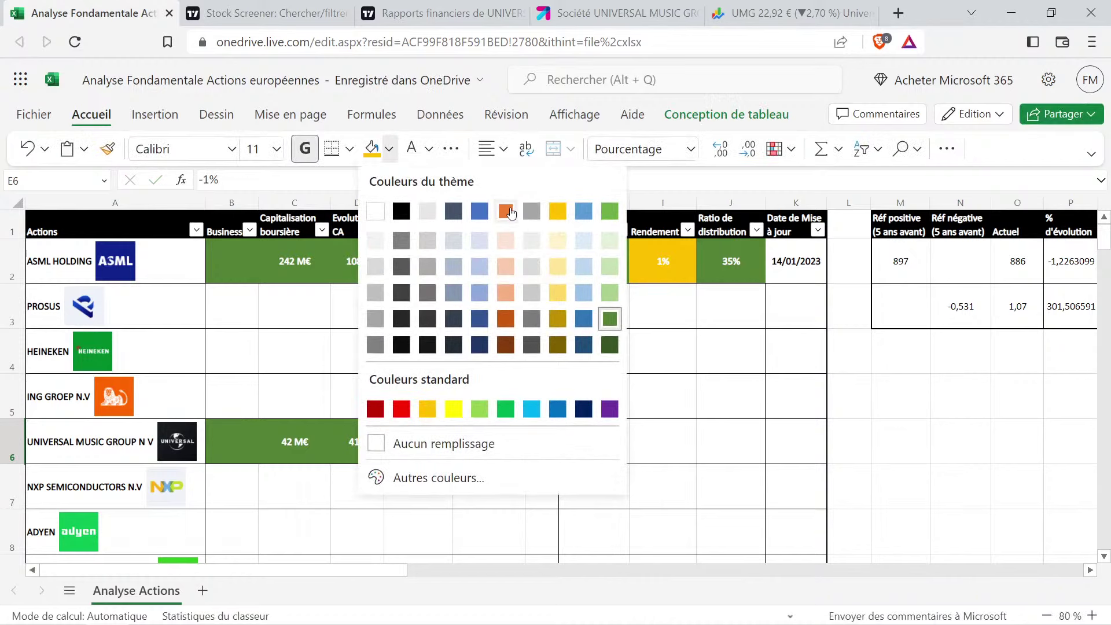
{"action": "left_click", "coordinate": [506, 212]}
{"action": "left_click", "coordinate": [521, 411]}
{"action": "left_click", "coordinate": [508, 466]}
{"action": "left_click", "coordinate": [499, 444]}
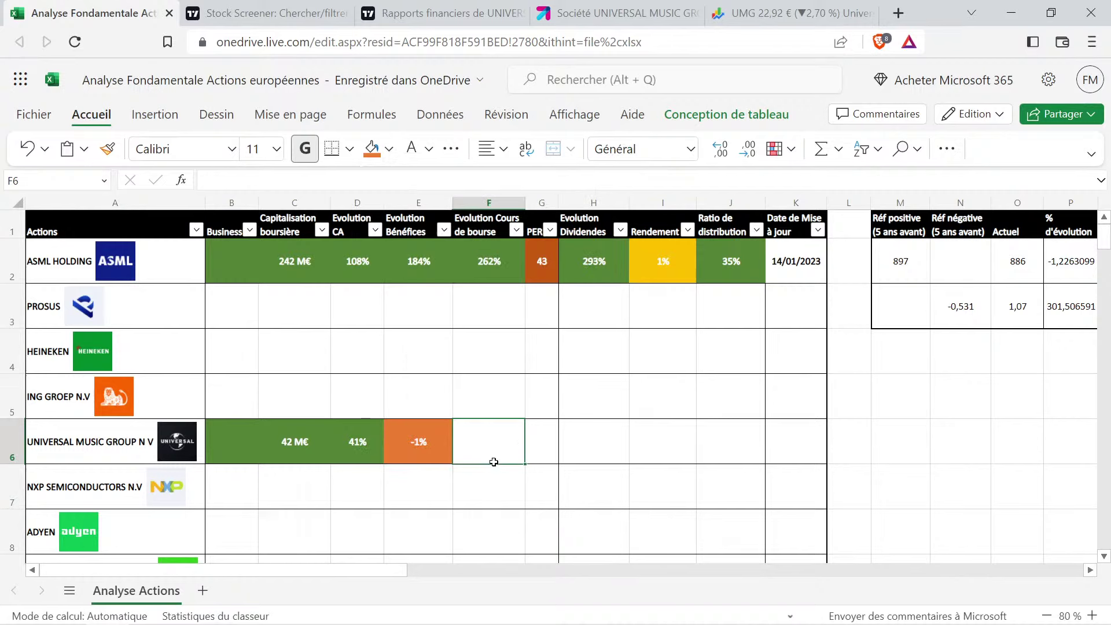
{"action": "left_click_drag", "start_coordinate": [355, 439], "coordinate": [482, 464]}
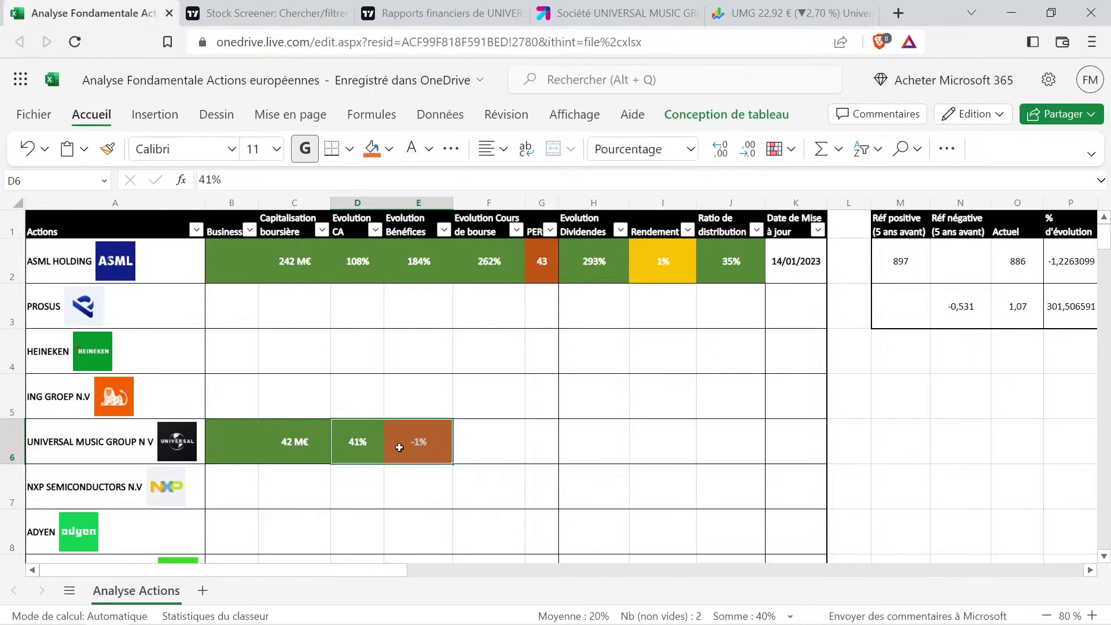
{"action": "left_click", "coordinate": [353, 480]}
{"action": "left_click", "coordinate": [418, 440]}
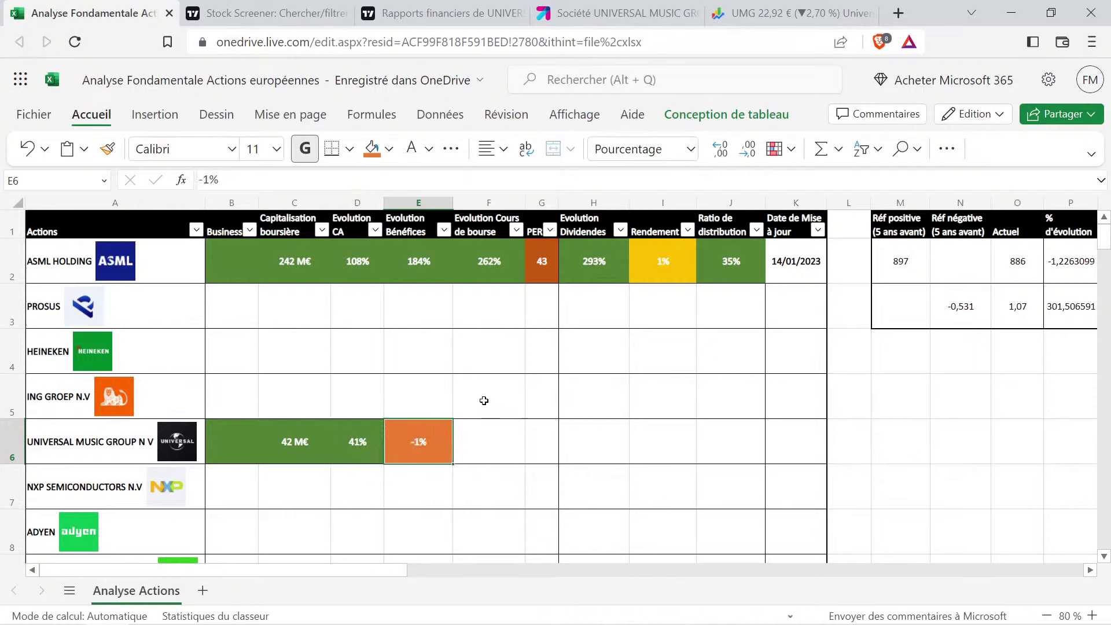
{"action": "left_click_drag", "start_coordinate": [358, 428], "coordinate": [417, 447]}
{"action": "left_click", "coordinate": [379, 480]}
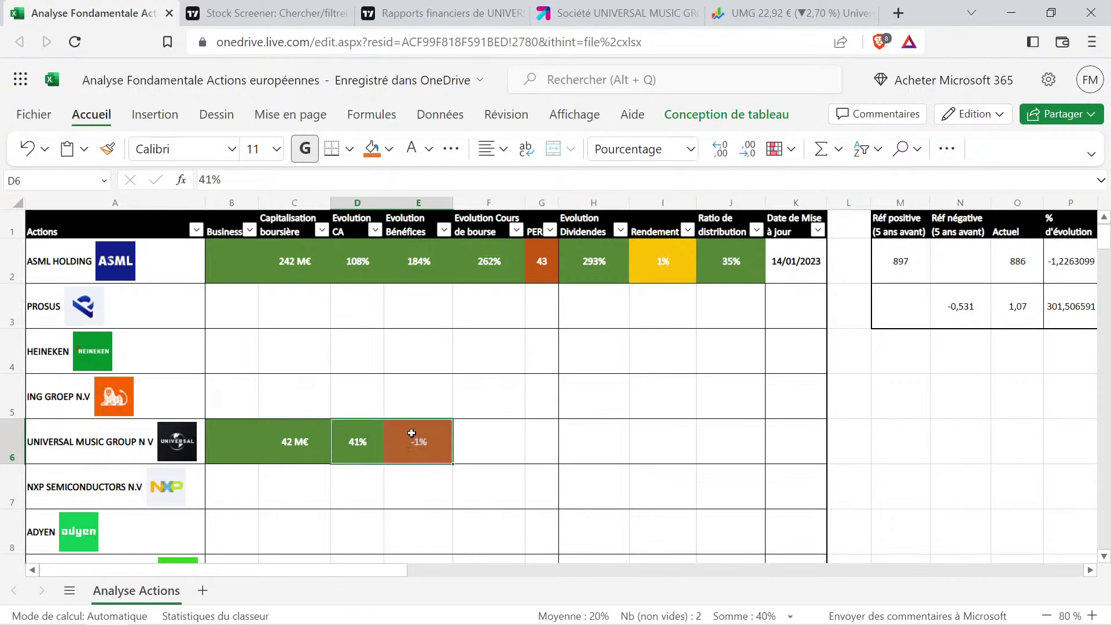
{"action": "left_click", "coordinate": [416, 496]}
{"action": "left_click", "coordinate": [428, 445]}
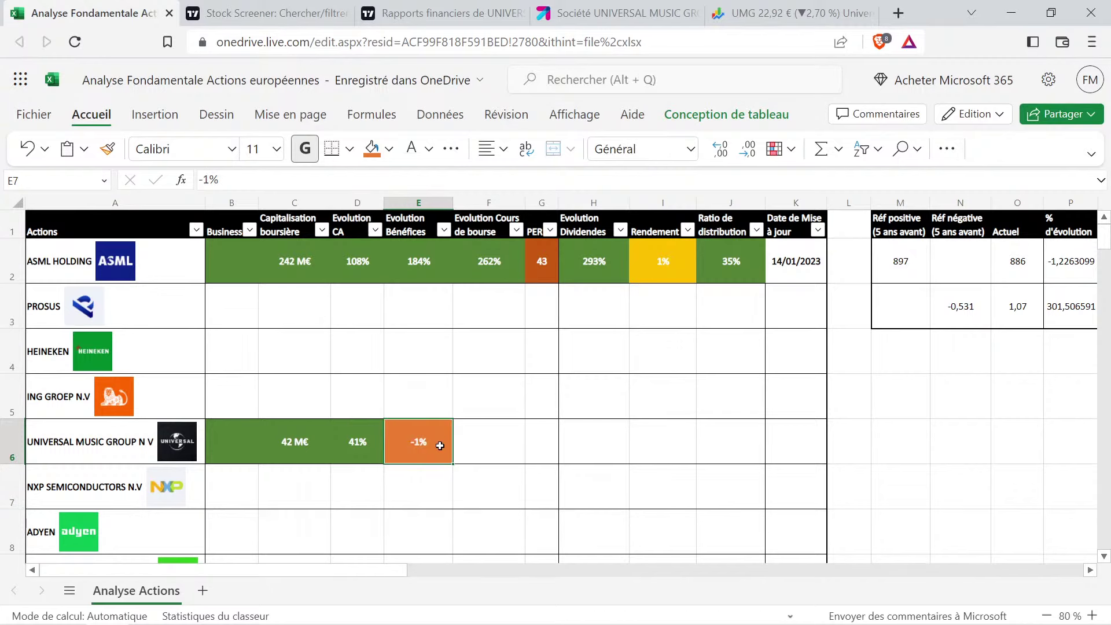
Open Universal Music Group's forecast page on TradingView and examine the price target, analyst ratings and annual earnings-per-share estimates
{"action": "left_click", "coordinate": [439, 12]}
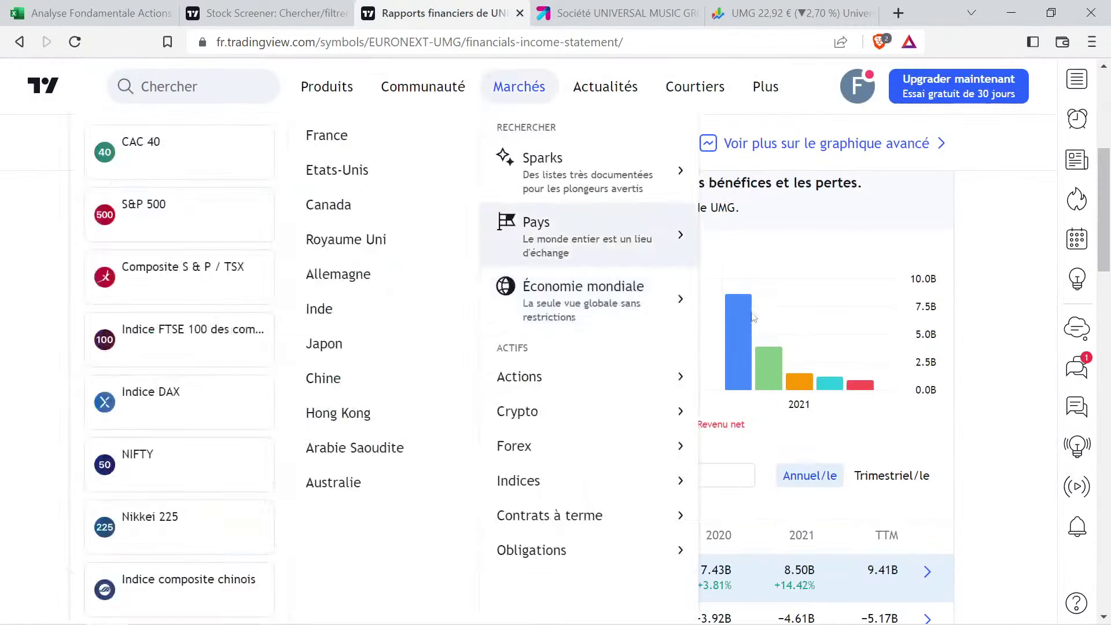
{"action": "scroll", "coordinate": [862, 359], "scroll_direction": "up", "scroll_amount": 5}
{"action": "left_click", "coordinate": [723, 352]}
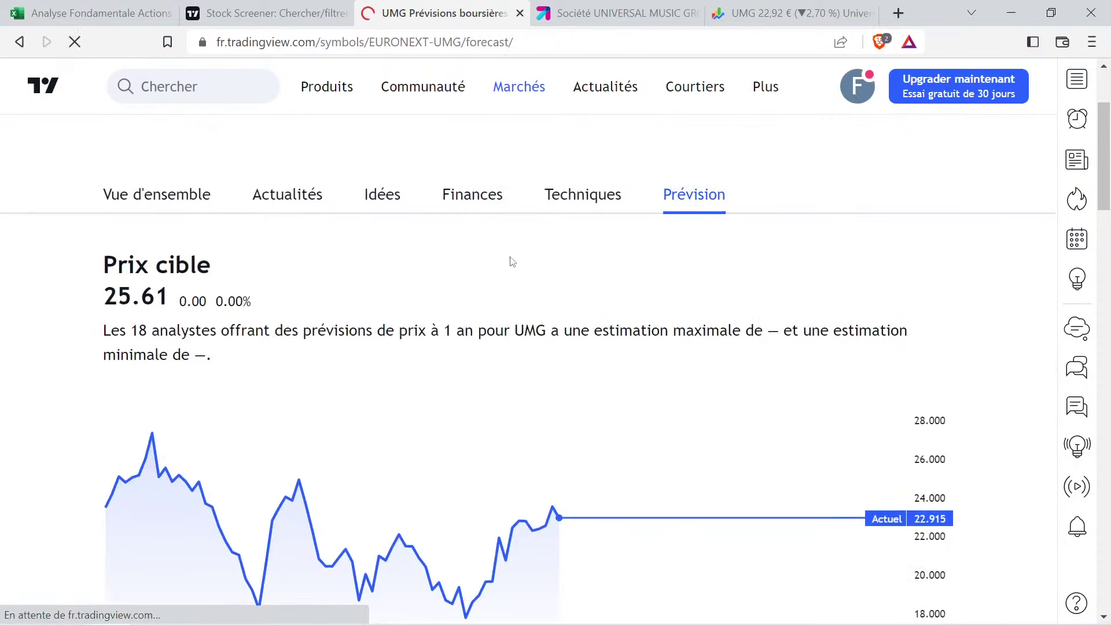
{"action": "scroll", "coordinate": [862, 371], "scroll_direction": "down", "scroll_amount": 2}
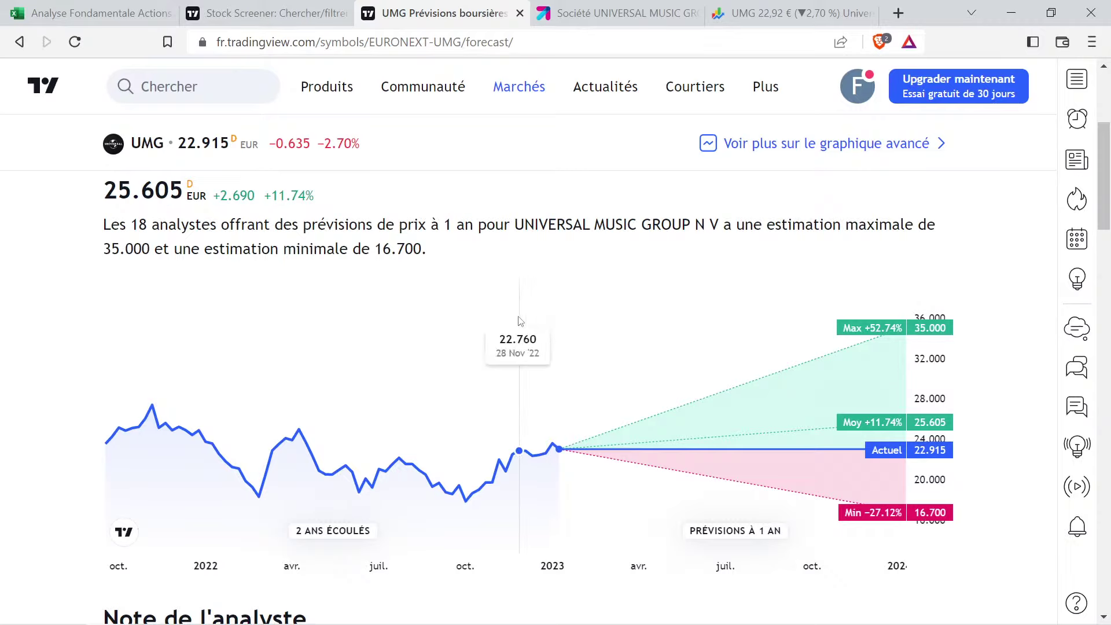
{"action": "scroll", "coordinate": [636, 358], "scroll_direction": "down", "scroll_amount": 5}
{"action": "scroll", "coordinate": [657, 386], "scroll_direction": "down", "scroll_amount": 4}
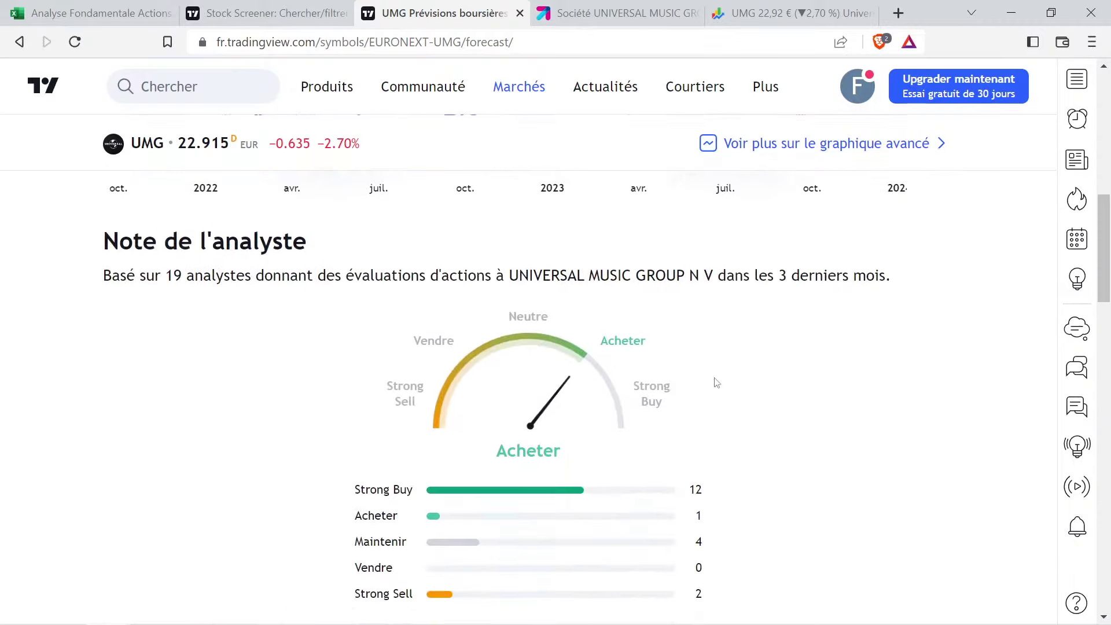
{"action": "left_click", "coordinate": [836, 418]}
{"action": "scroll", "coordinate": [612, 310], "scroll_direction": "down", "scroll_amount": 3}
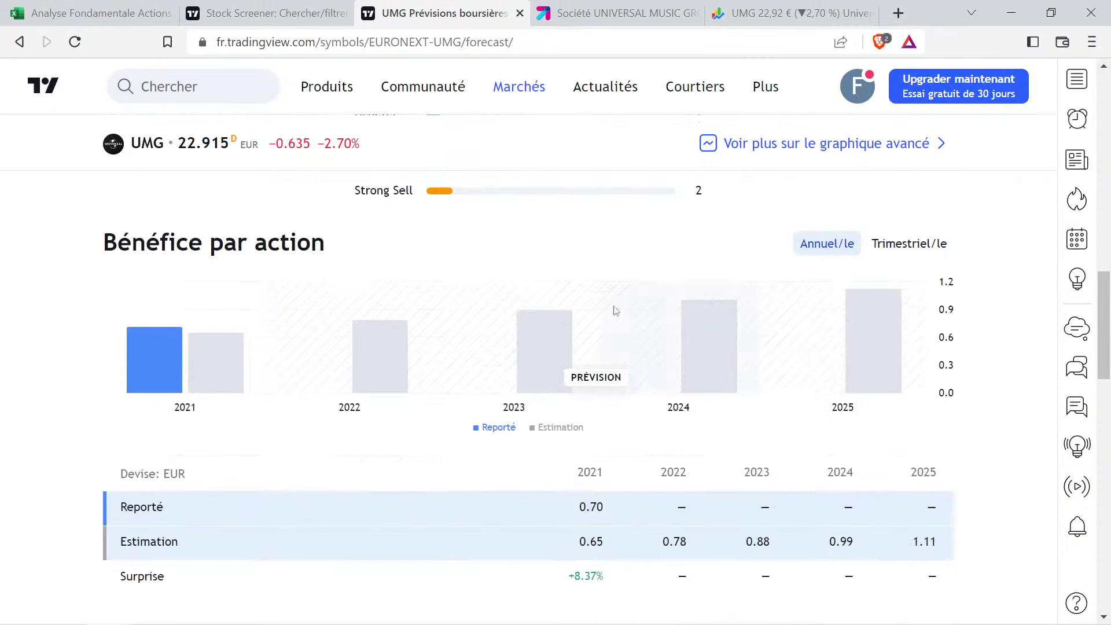
{"action": "scroll", "coordinate": [277, 360], "scroll_direction": "up", "scroll_amount": 3}
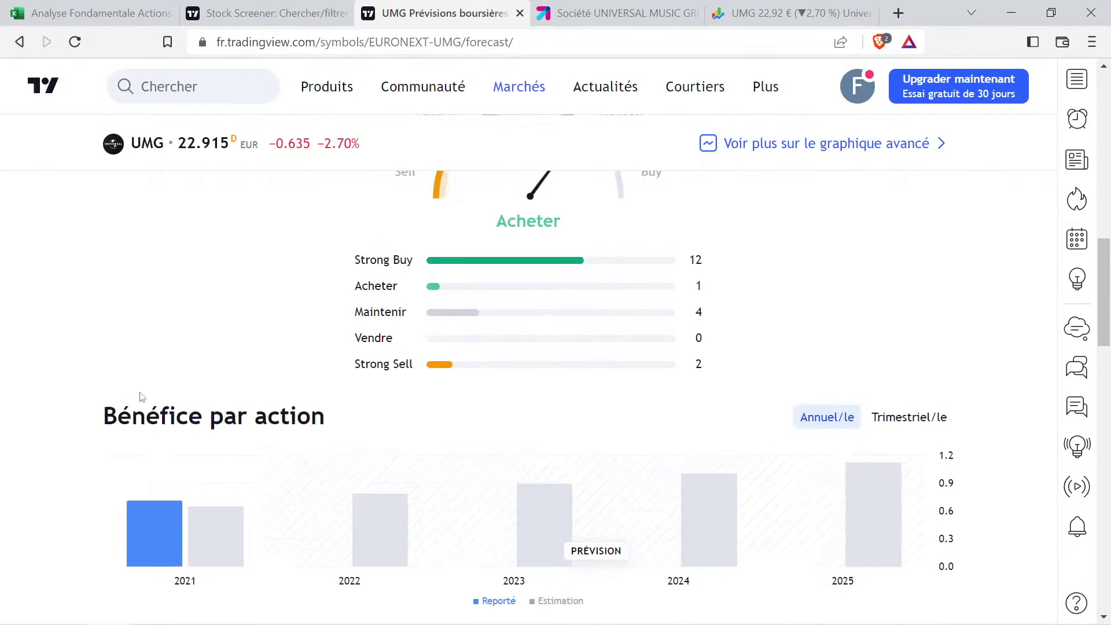
{"action": "scroll", "coordinate": [142, 397], "scroll_direction": "down", "scroll_amount": 3}
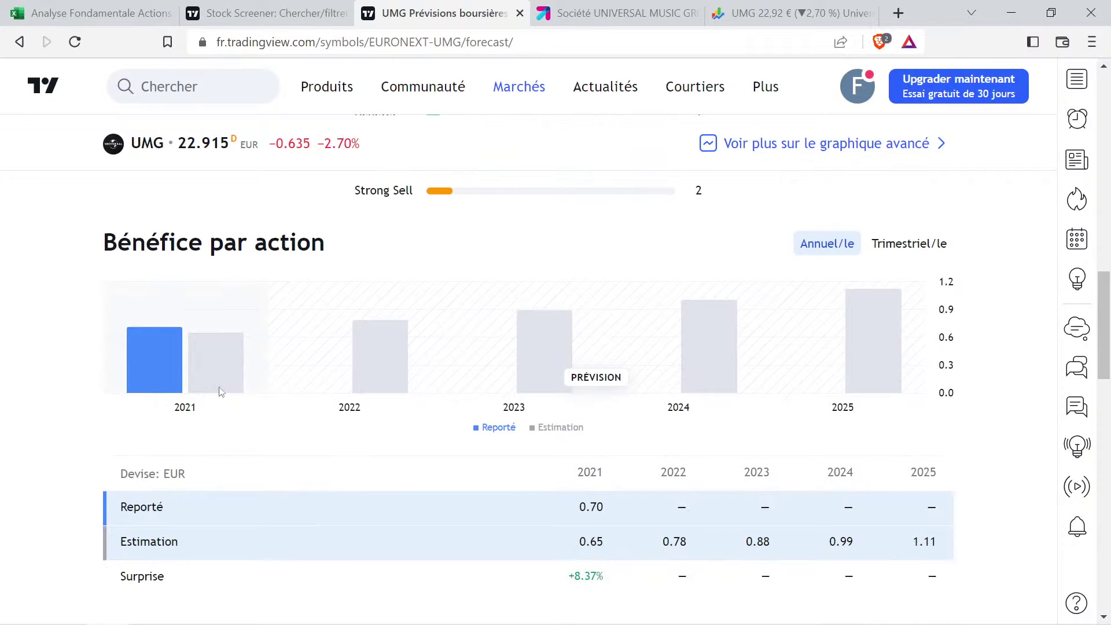
{"action": "mouse_move", "coordinate": [237, 376]}
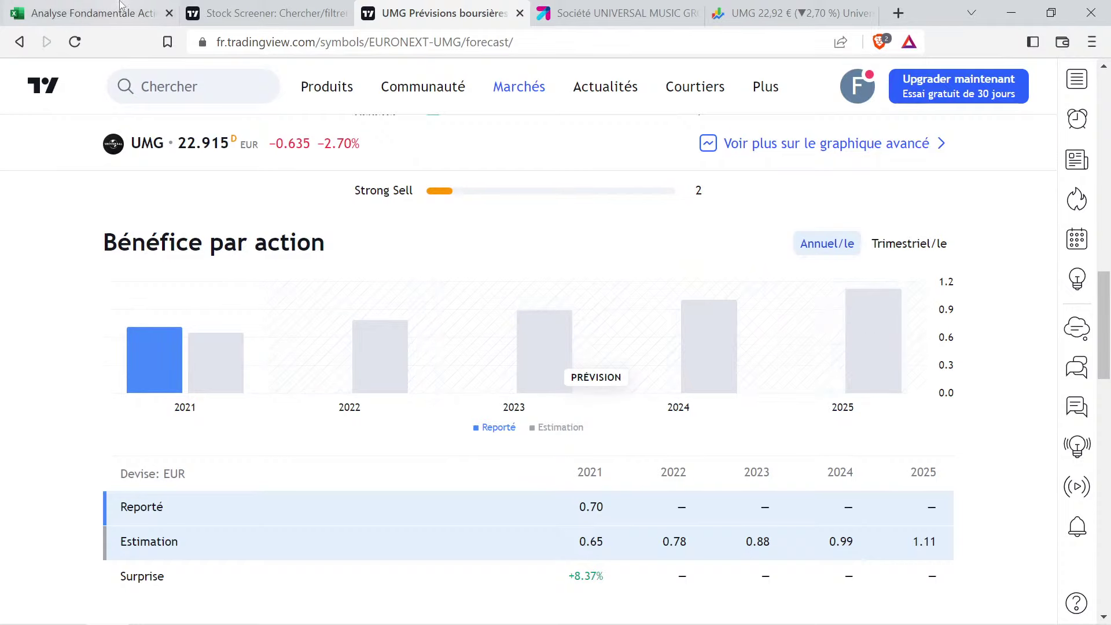
{"action": "left_click", "coordinate": [93, 12]}
{"action": "left_click_drag", "start_coordinate": [447, 412], "coordinate": [435, 498]}
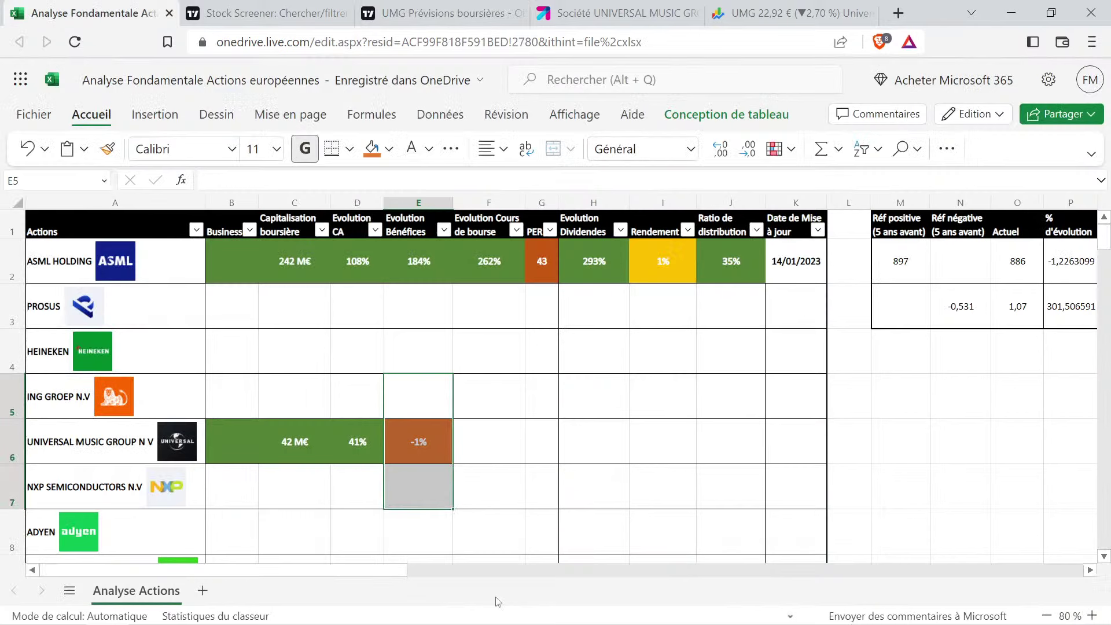
Return to TradingView's forecast page and examine Universal Music Group's annual earnings-per-share and revenue estimates through 2025
{"action": "left_click", "coordinate": [462, 13]}
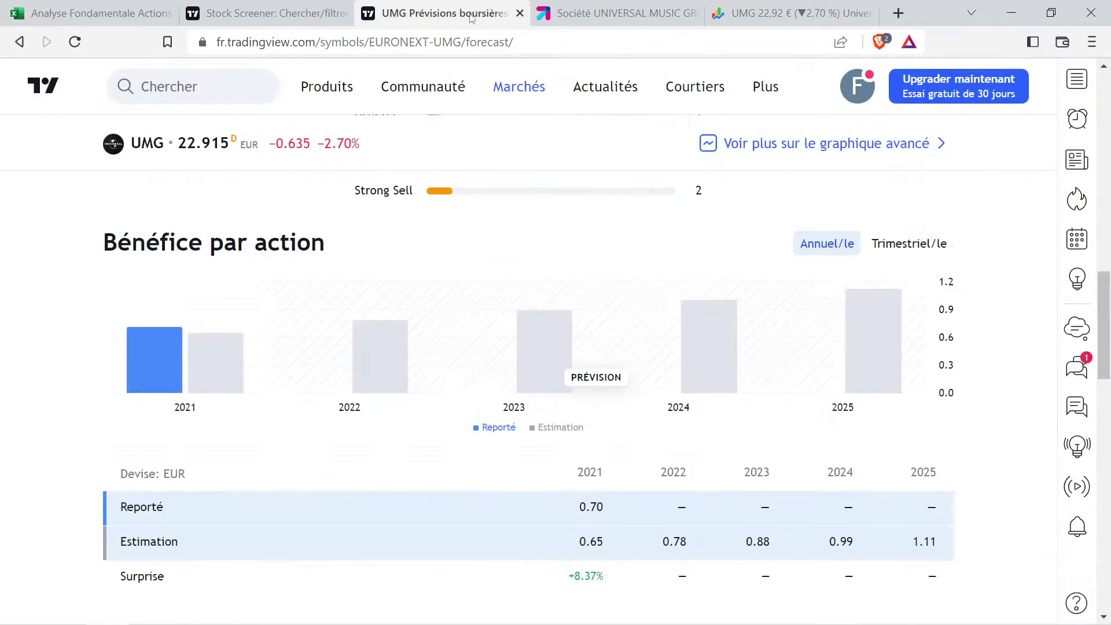
{"action": "mouse_move", "coordinate": [428, 87]}
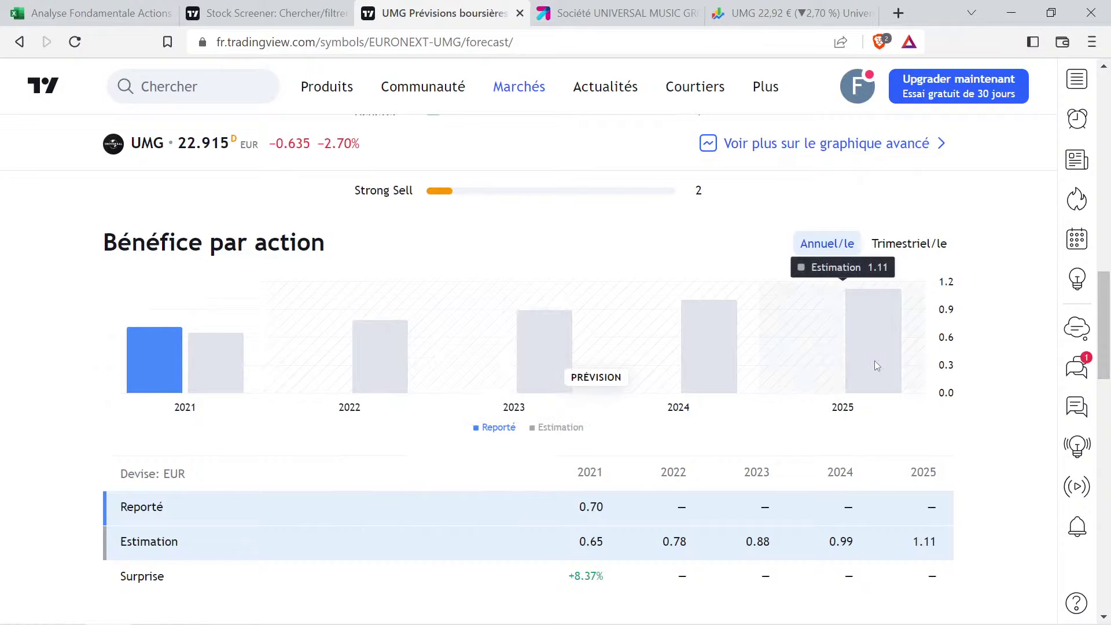
{"action": "scroll", "coordinate": [461, 352], "scroll_direction": "down", "scroll_amount": 6}
{"action": "left_click", "coordinate": [827, 300]}
{"action": "mouse_move", "coordinate": [184, 388]}
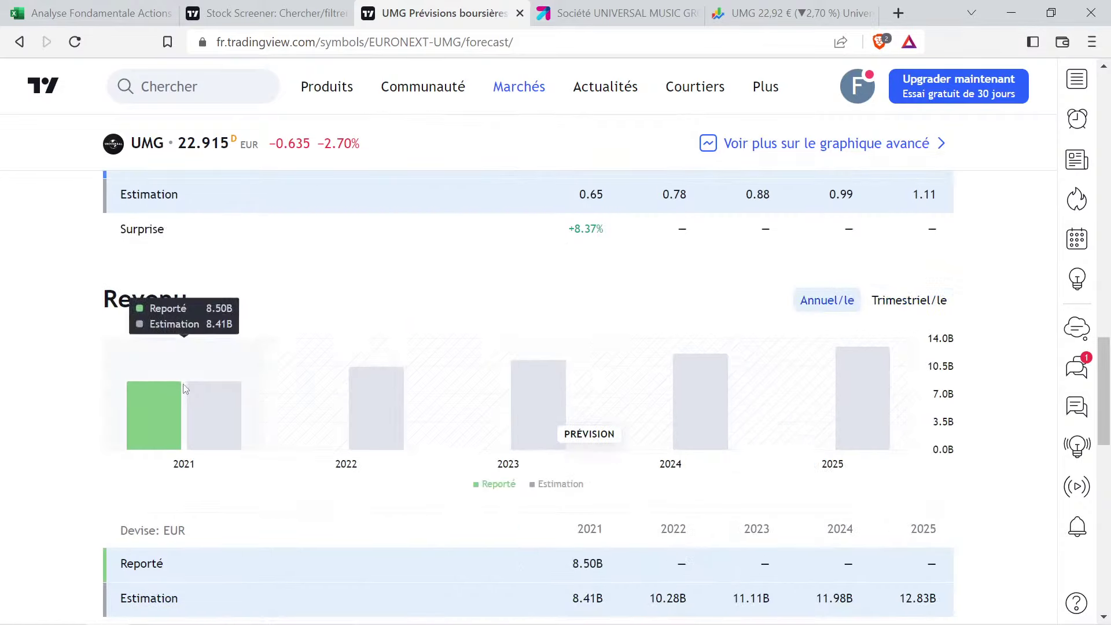
{"action": "mouse_move", "coordinate": [397, 408]}
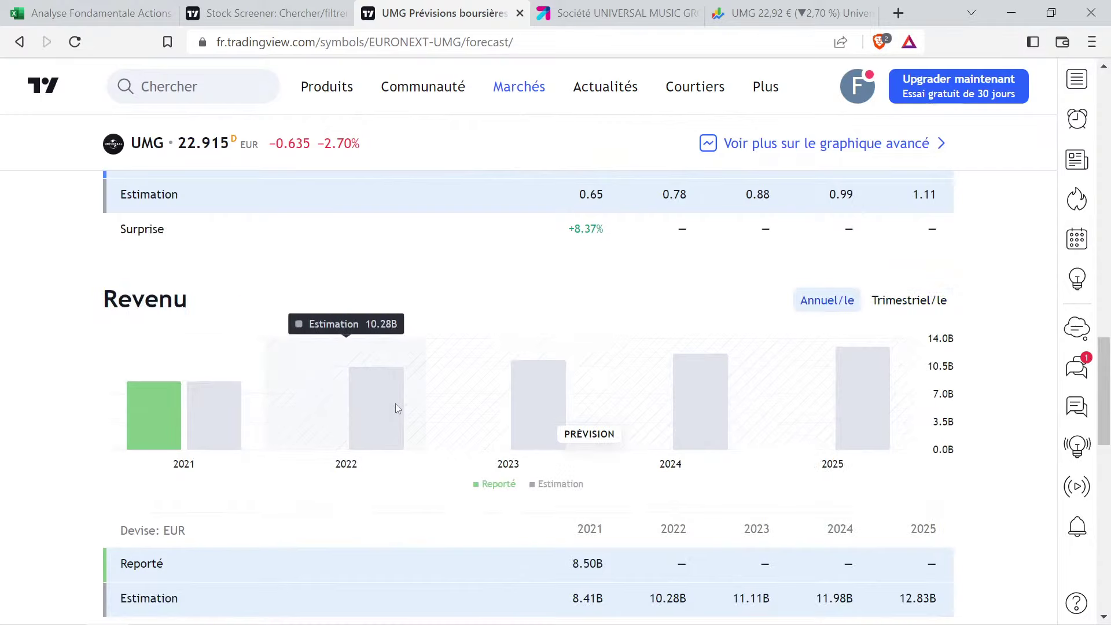
{"action": "mouse_move", "coordinate": [185, 432]}
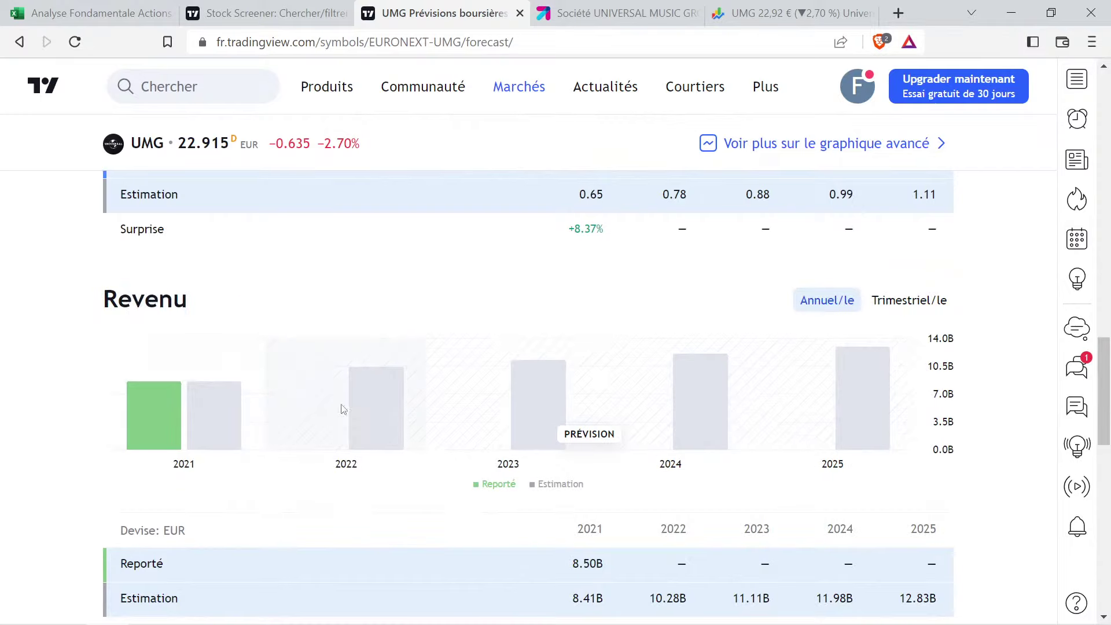
{"action": "mouse_move", "coordinate": [571, 381]}
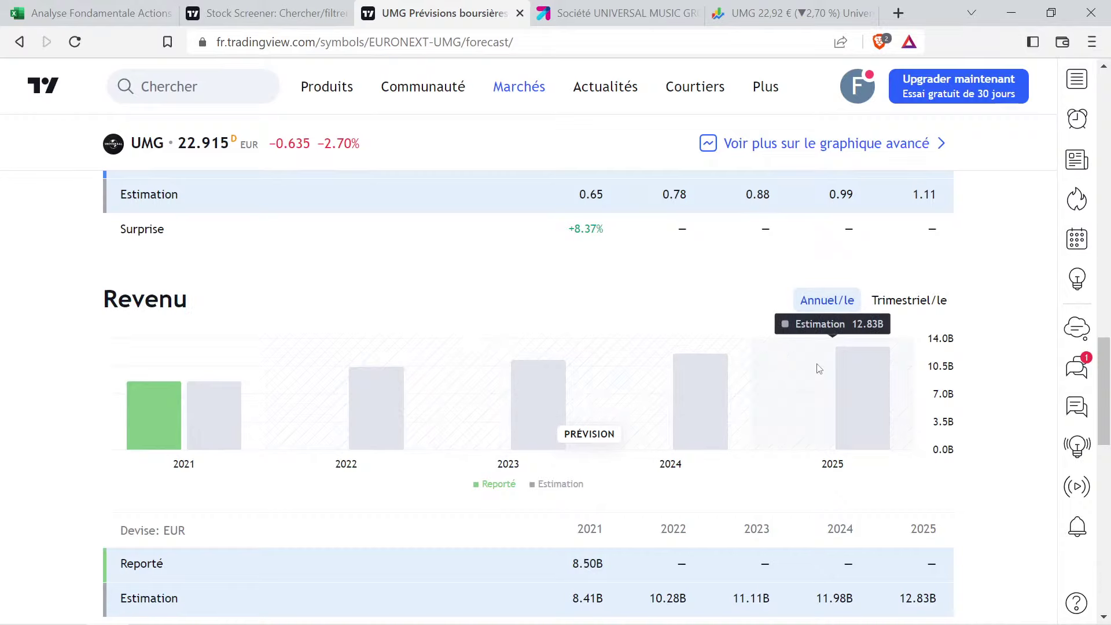
{"action": "left_click", "coordinate": [12, 14]}
{"action": "left_click", "coordinate": [344, 474]}
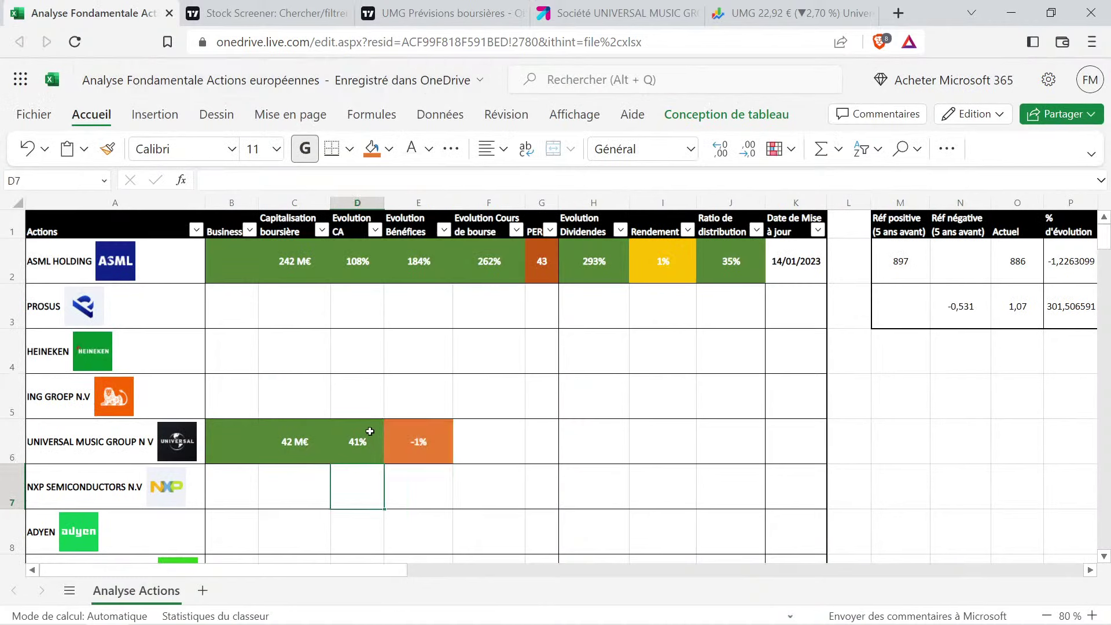
{"action": "left_click", "coordinate": [370, 431]}
{"action": "left_click_drag", "start_coordinate": [363, 396], "coordinate": [373, 497]}
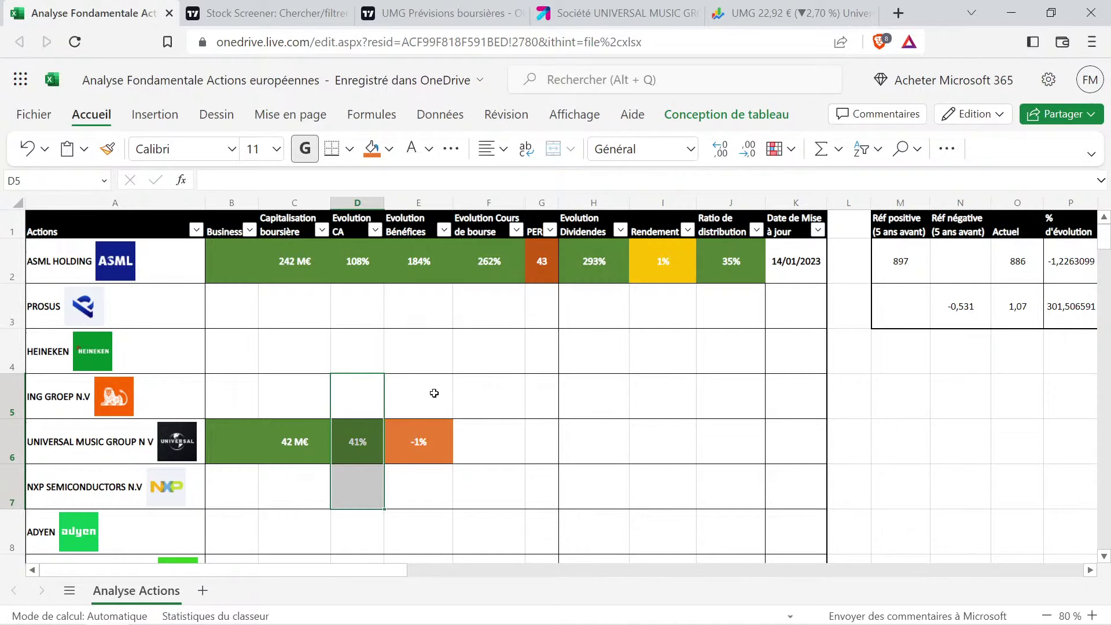
Switch to Google Finance and examine Universal Music Group's five-year price chart, its December 2021 to March 2022 movement and the overall percentage change
{"action": "left_click", "coordinate": [857, 6]}
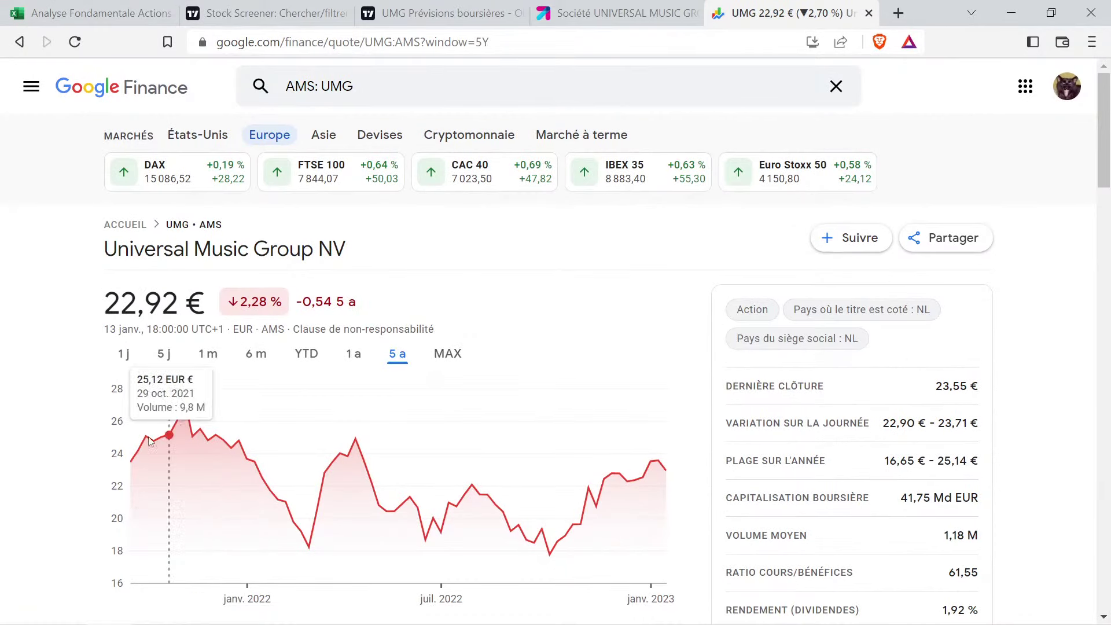
{"action": "mouse_move", "coordinate": [134, 444]}
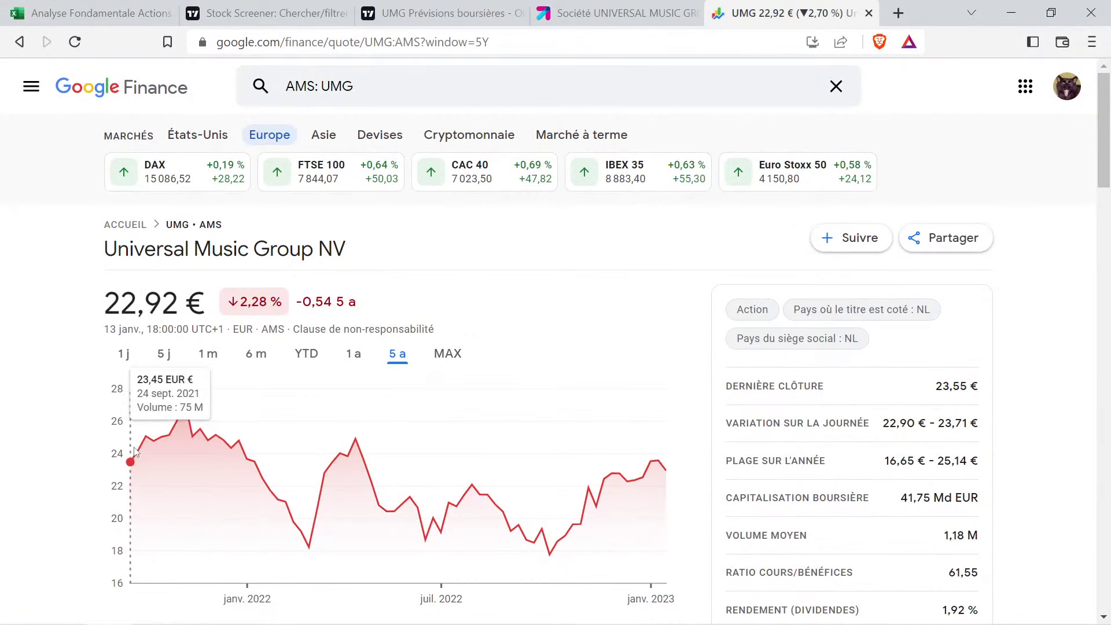
{"action": "mouse_move", "coordinate": [208, 442]}
{"action": "left_mouse_down"}
{"action": "mouse_move", "coordinate": [315, 471]}
{"action": "mouse_move", "coordinate": [306, 472]}
{"action": "left_mouse_up"}
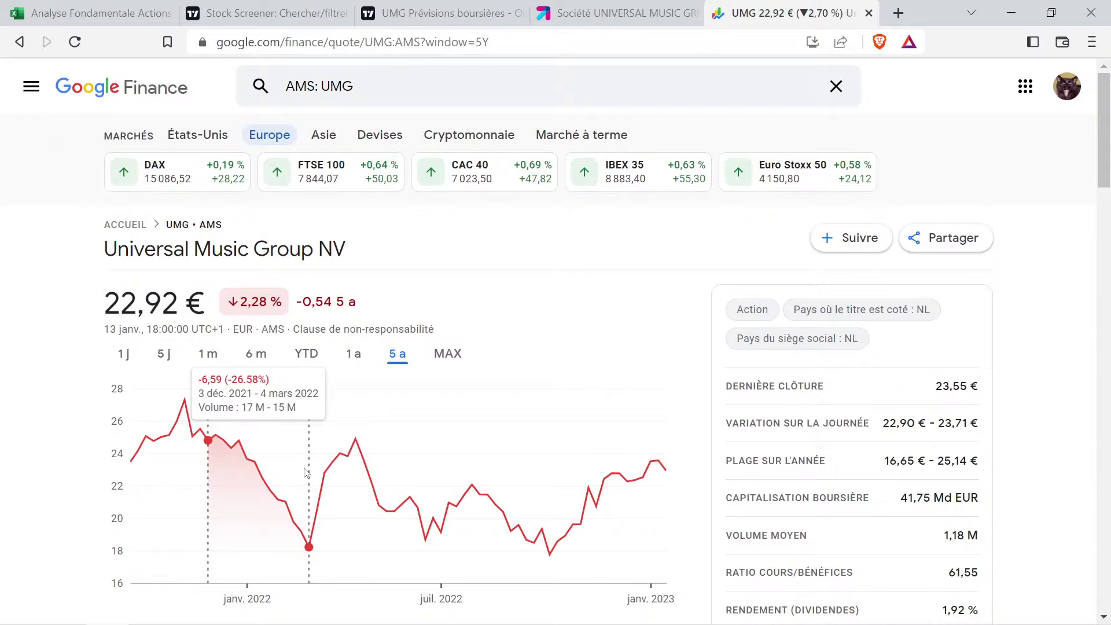
{"action": "left_click_drag", "start_coordinate": [307, 473], "coordinate": [306, 472]}
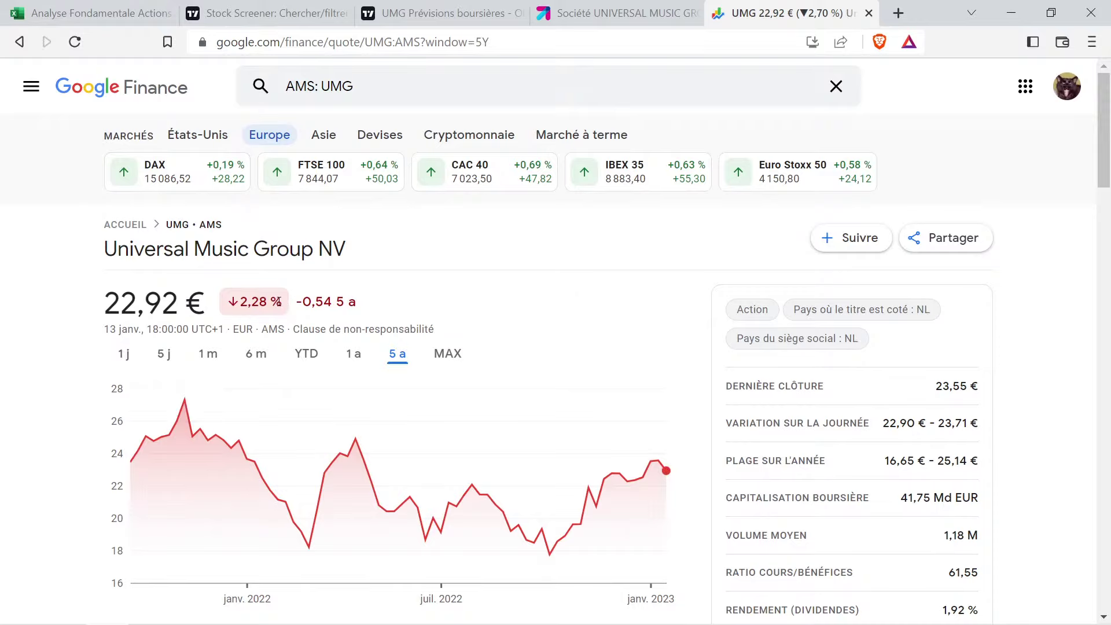
{"action": "left_click_drag", "start_coordinate": [282, 303], "coordinate": [239, 302]}
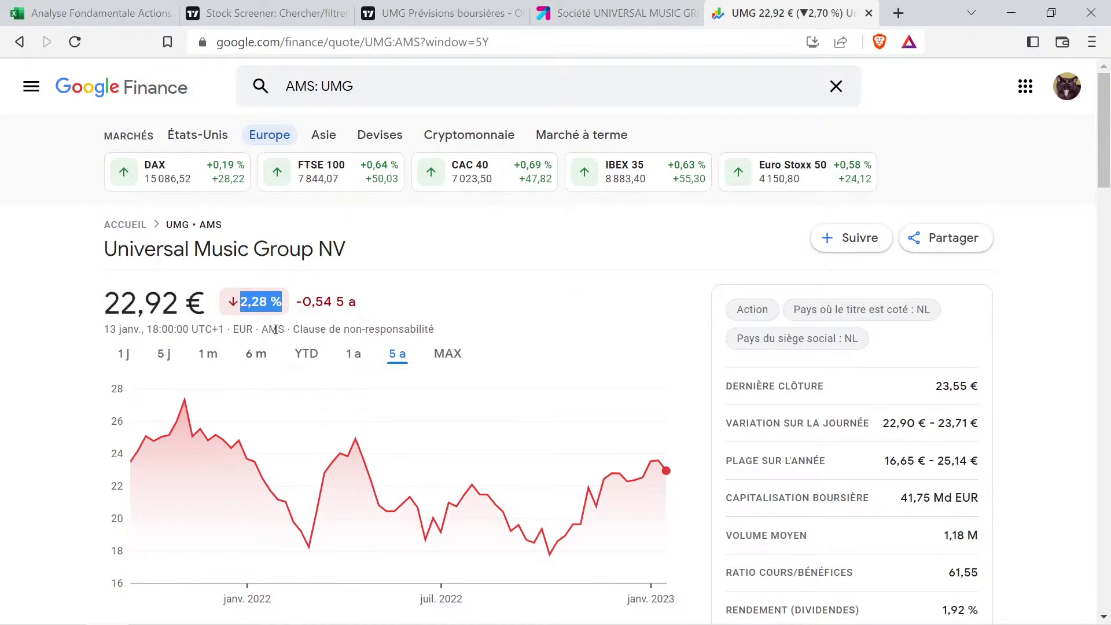
Examine Universal Music Group's five-year percentage change beside the share price on Google Finance
{"action": "left_click", "coordinate": [288, 305]}
{"action": "left_click_drag", "start_coordinate": [287, 304], "coordinate": [240, 301]}
{"action": "left_click", "coordinate": [292, 299]}
{"action": "left_click", "coordinate": [269, 296]}
{"action": "left_click_drag", "start_coordinate": [287, 301], "coordinate": [197, 304]}
{"action": "left_click", "coordinate": [381, 285]}
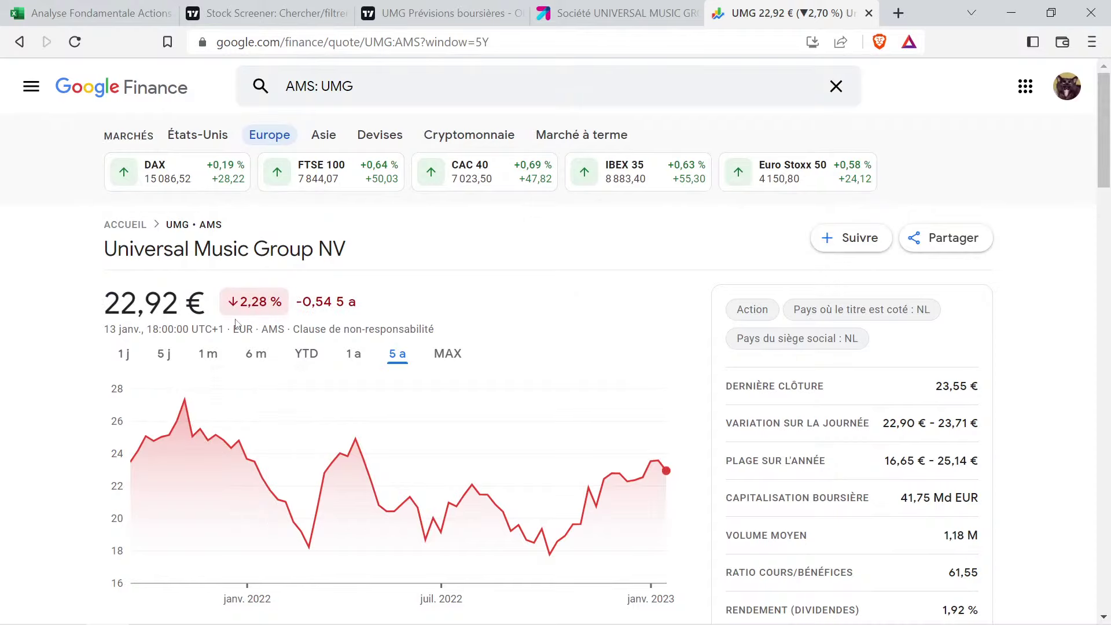
Switch to the workbook, copy ASML's yellow Rendement cell (I2) into Universal Music Group's Evolution Cours de bourse cell (F6) and set it to -2%
{"action": "left_click", "coordinate": [156, 16]}
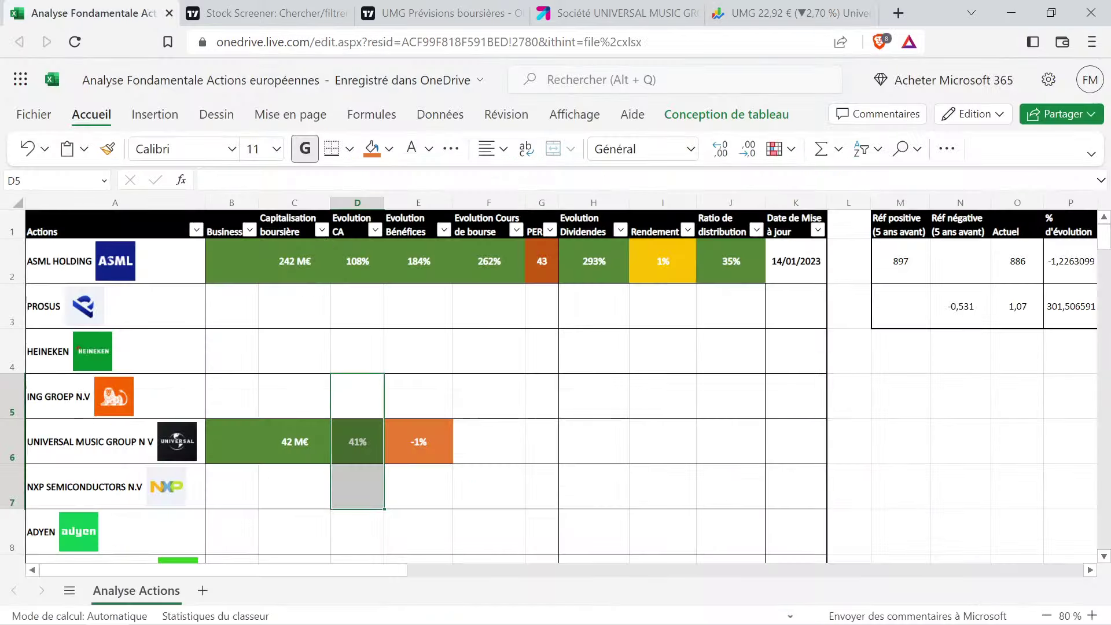
{"action": "left_click", "coordinate": [435, 446]}
{"action": "left_click", "coordinate": [662, 251]}
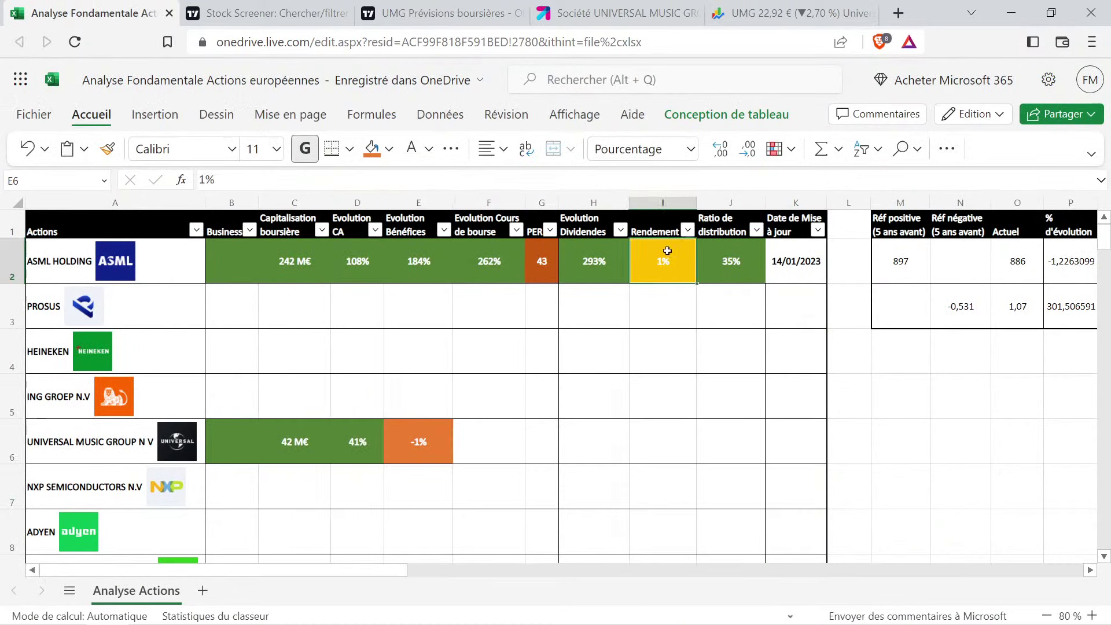
{"action": "key", "text": "ctrl+c"}
{"action": "left_click", "coordinate": [489, 454]}
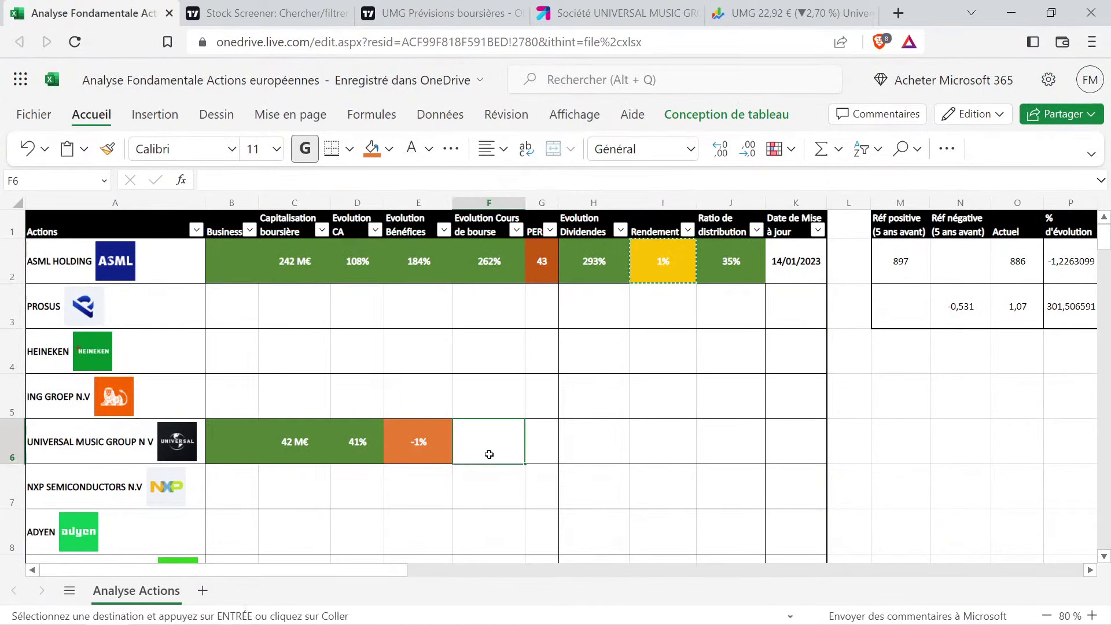
{"action": "key", "text": "ctrl+v"}
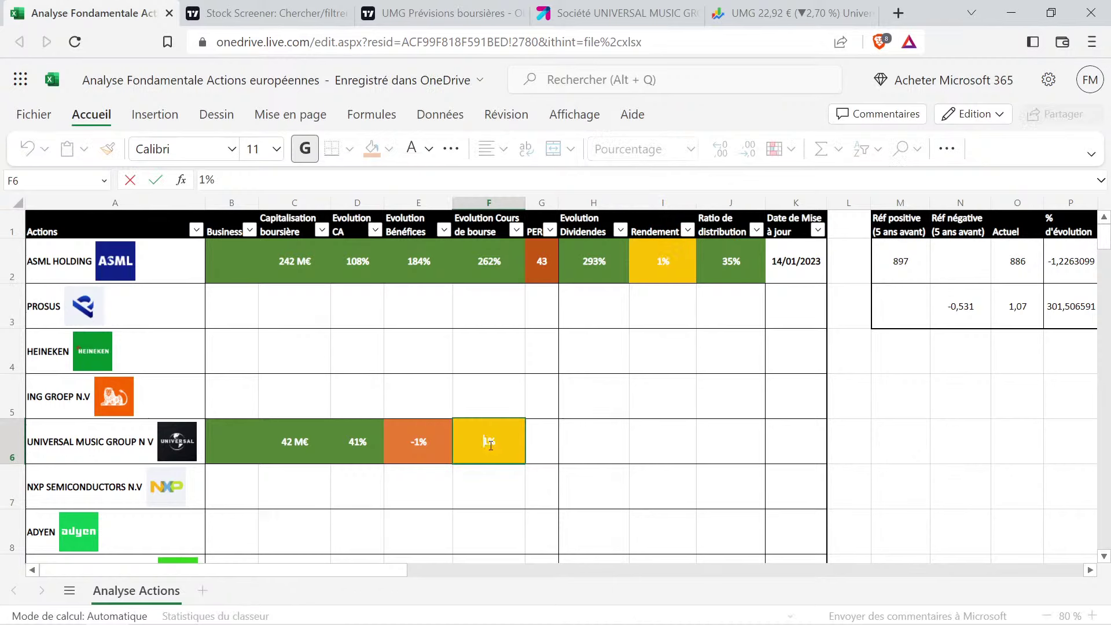
{"action": "type", "text": "2"}
{"action": "key", "text": "Home"}
{"action": "type", "text": "-"}
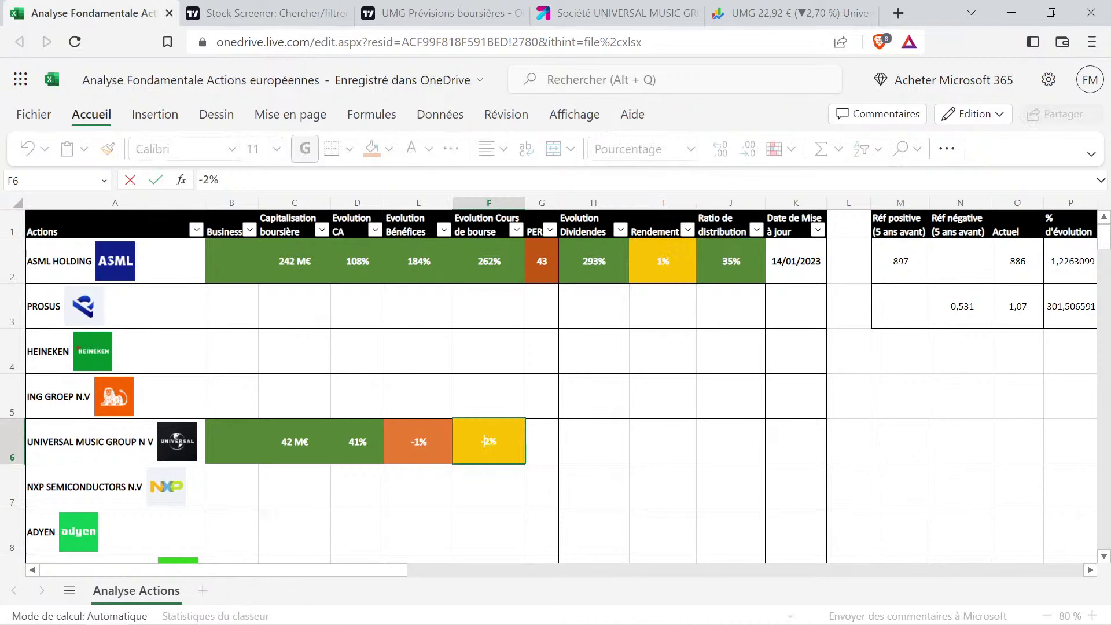
{"action": "key", "text": "Return"}
{"action": "left_click", "coordinate": [490, 444]}
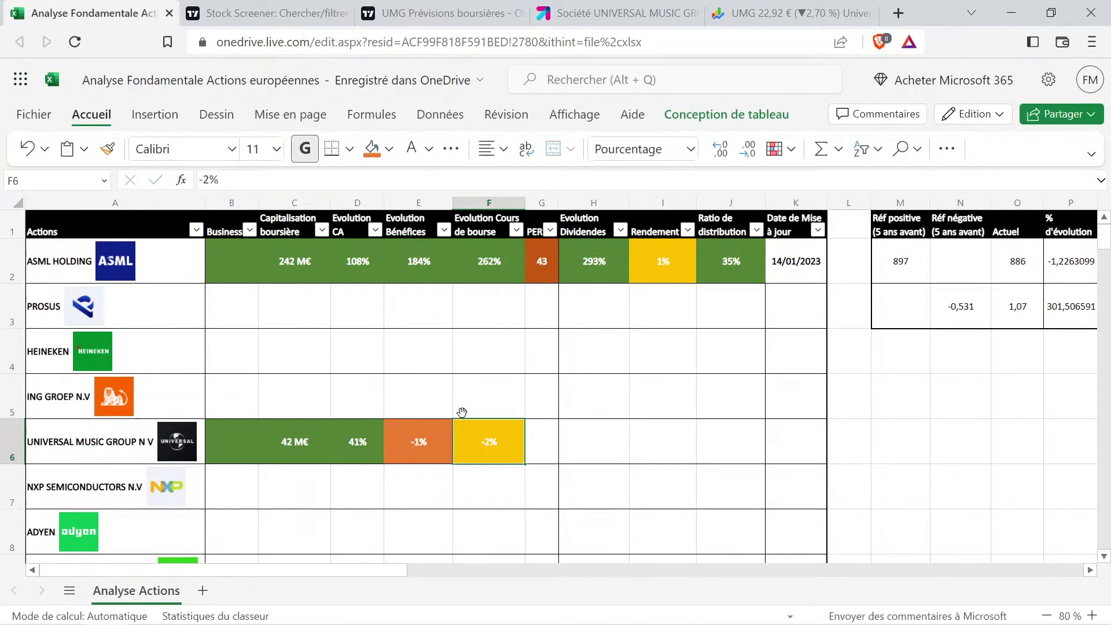
{"action": "left_click_drag", "start_coordinate": [292, 443], "coordinate": [414, 446]}
{"action": "left_click", "coordinate": [363, 487]}
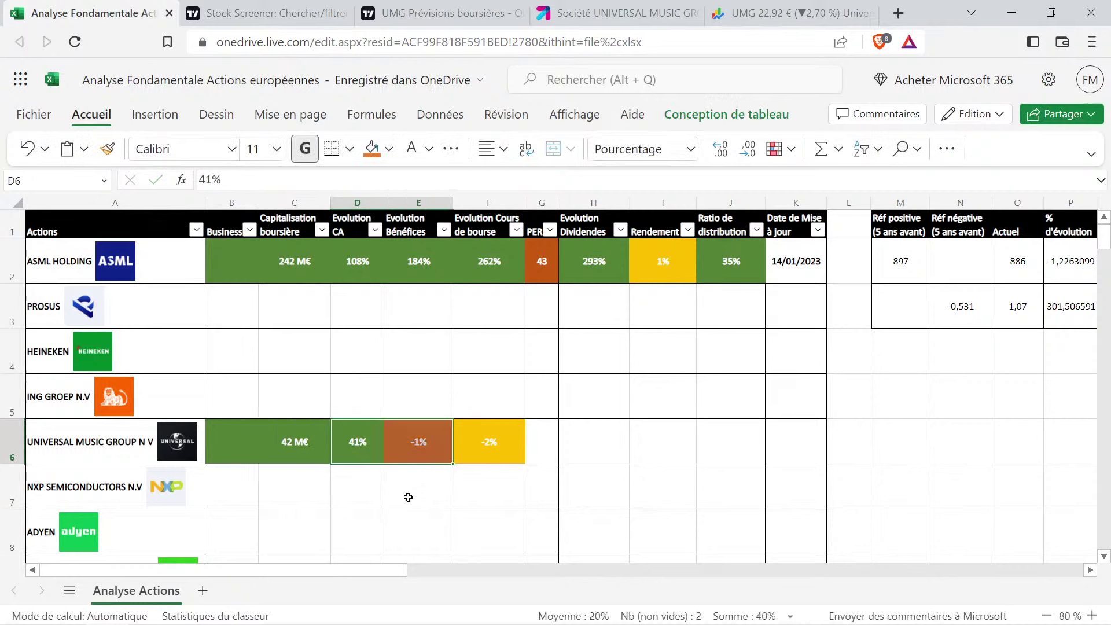
{"action": "left_click", "coordinate": [408, 497]}
{"action": "left_click", "coordinate": [509, 431]}
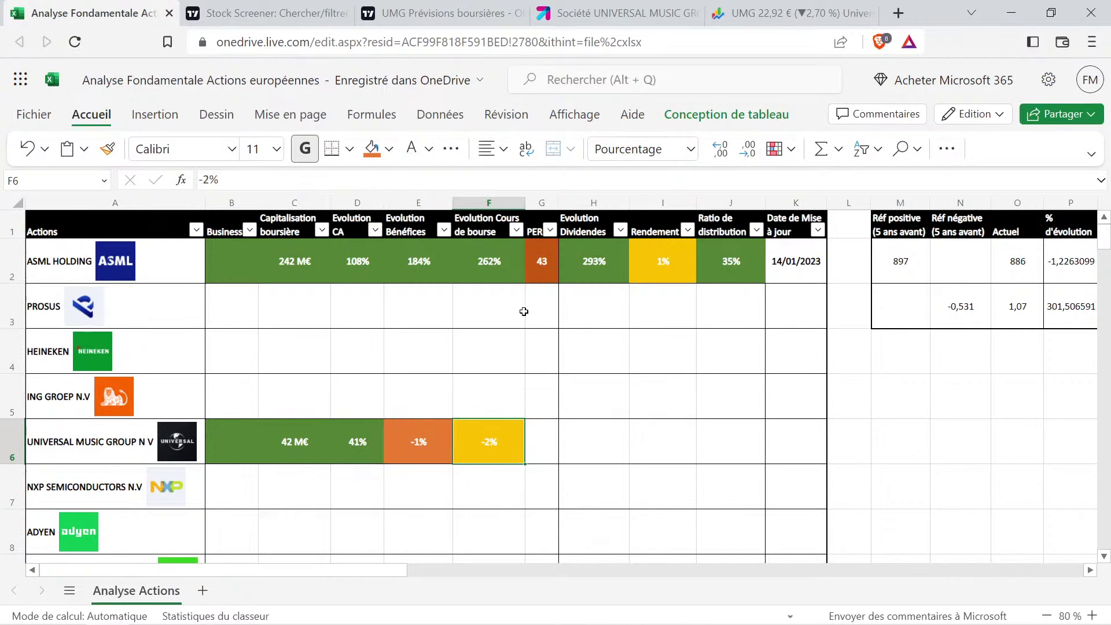
Check Universal Music Group's P/E in TradingView's screener, copy ASML's PER cell (G2) into G6 of the workbook and set it to 63
{"action": "left_click", "coordinate": [269, 12]}
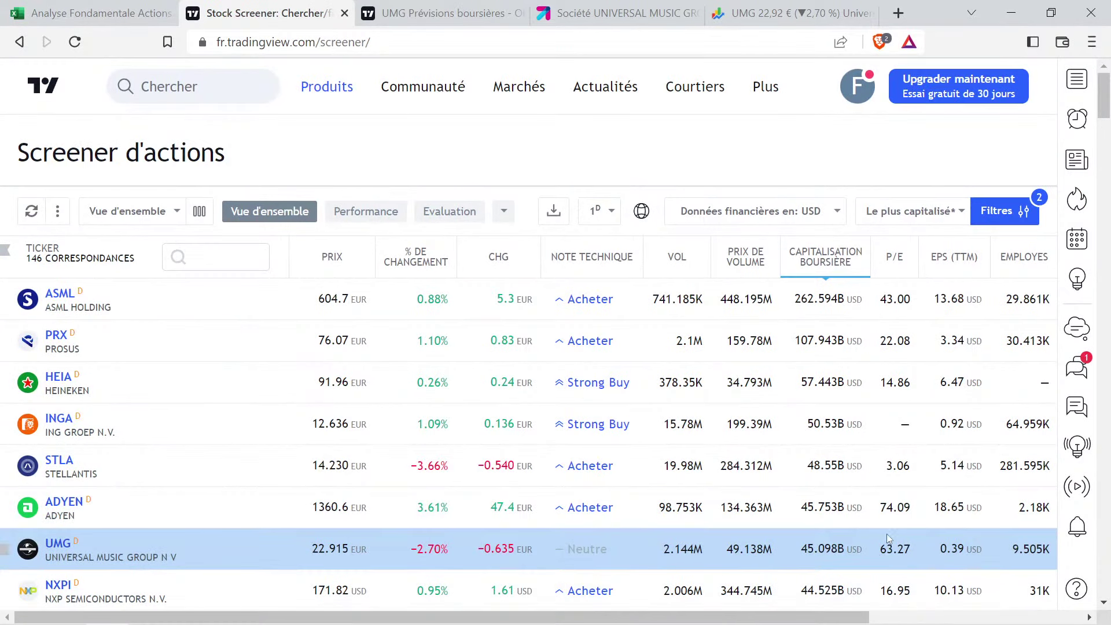
{"action": "left_click", "coordinate": [133, 5]}
{"action": "left_click", "coordinate": [542, 260]}
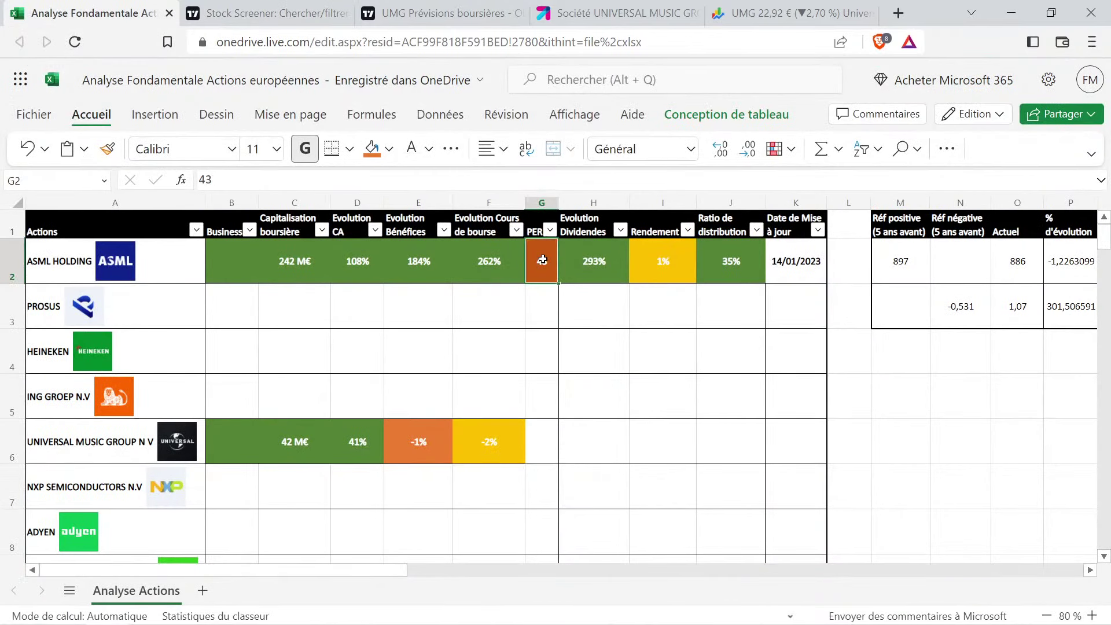
{"action": "key", "text": "ctrl+c"}
{"action": "left_click", "coordinate": [544, 443]}
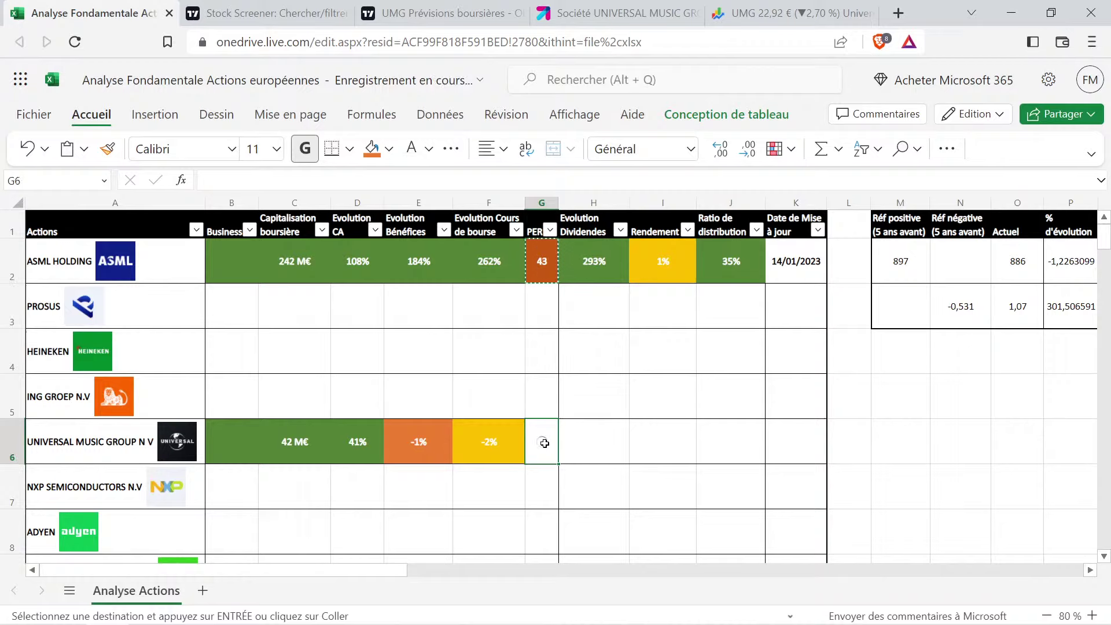
{"action": "key", "text": "ctrl+v"}
{"action": "double_click", "coordinate": [543, 443]}
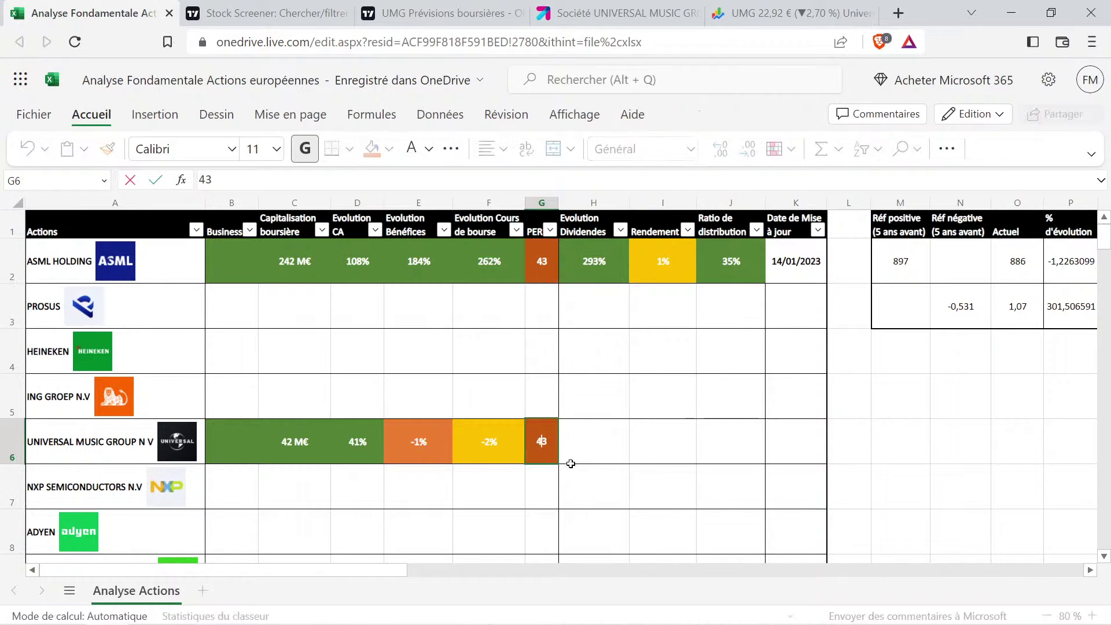
{"action": "key", "text": "BackSpace"}
{"action": "type", "text": "6"}
{"action": "key", "text": "Return"}
Review Universal Music Group's row 6, comparing its revenue, profit and share price evolution with its PER
{"action": "left_click", "coordinate": [503, 479]}
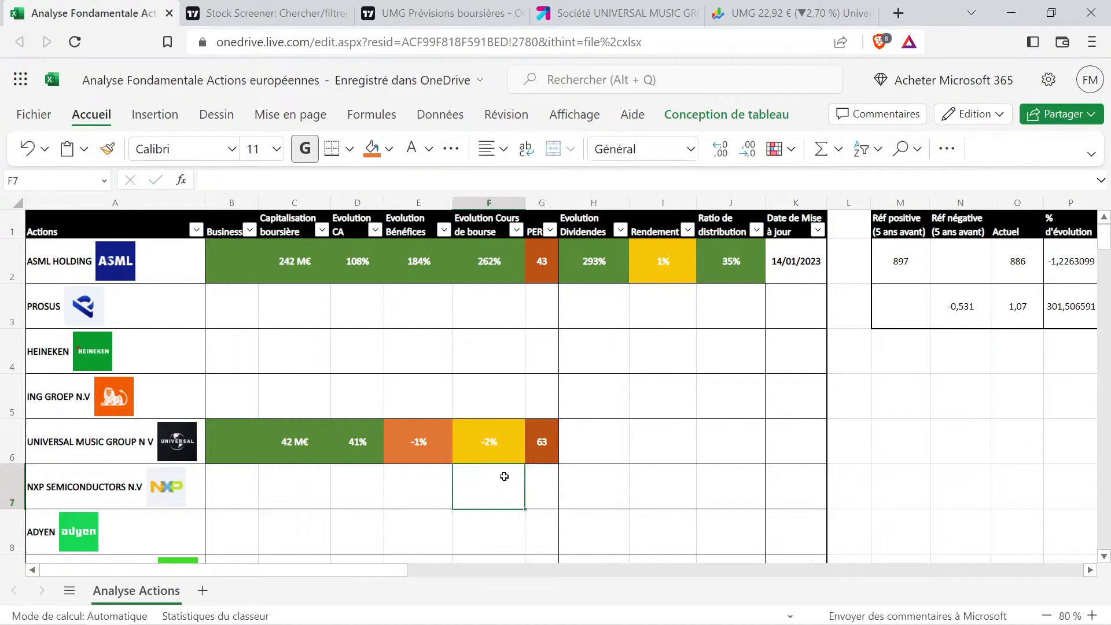
{"action": "left_click", "coordinate": [549, 453]}
{"action": "left_click", "coordinate": [509, 515]}
{"action": "left_click", "coordinate": [552, 445]}
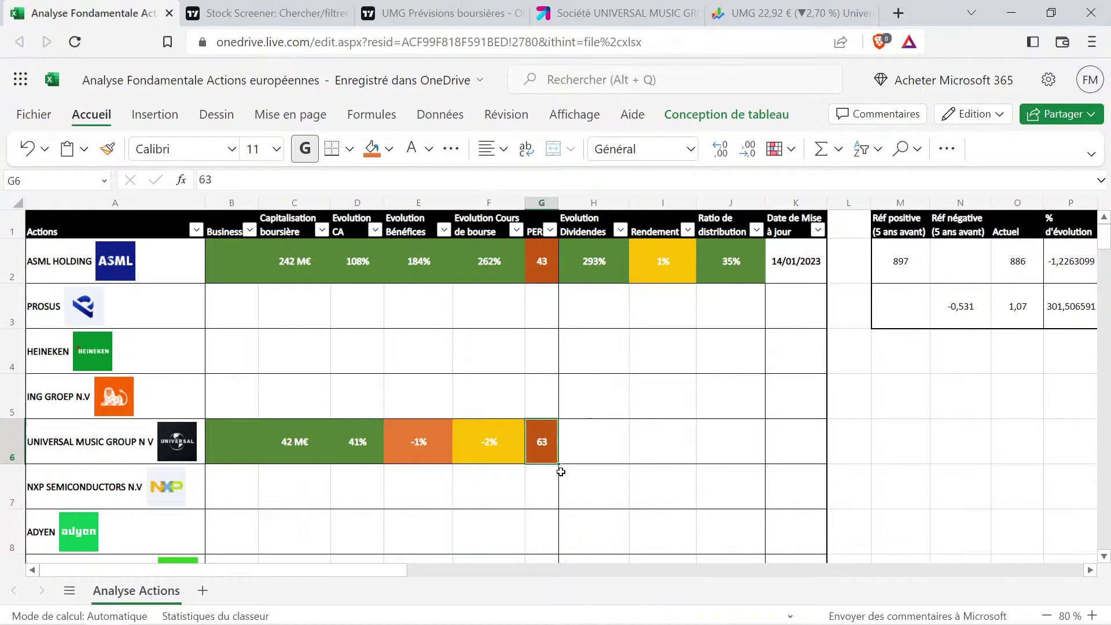
{"action": "left_click", "coordinate": [529, 494]}
{"action": "left_click", "coordinate": [490, 452]}
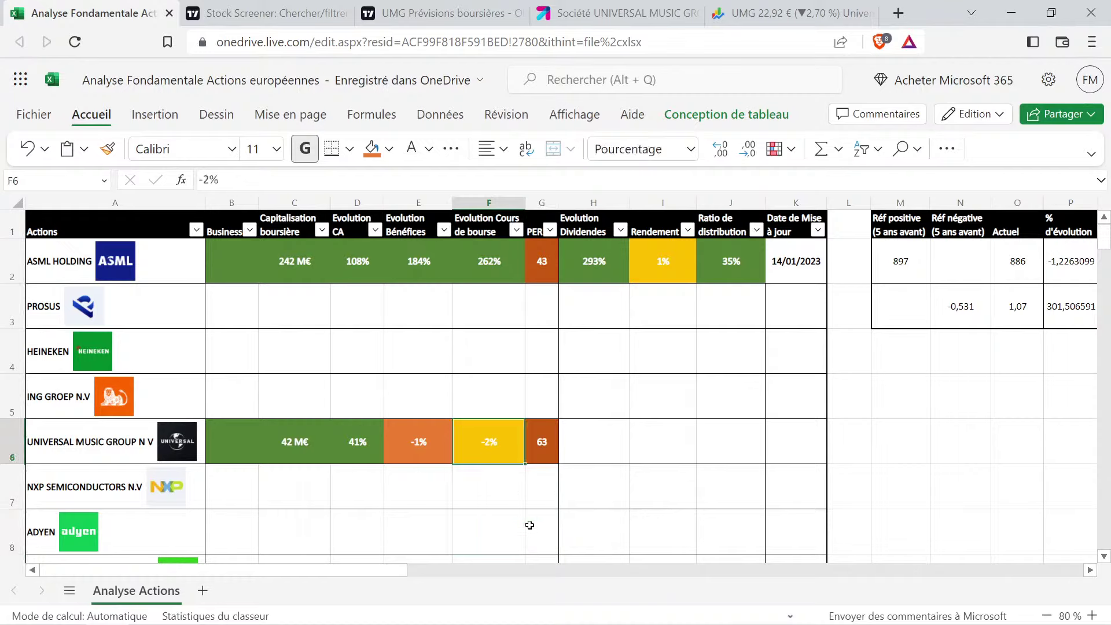
{"action": "left_click", "coordinate": [517, 494]}
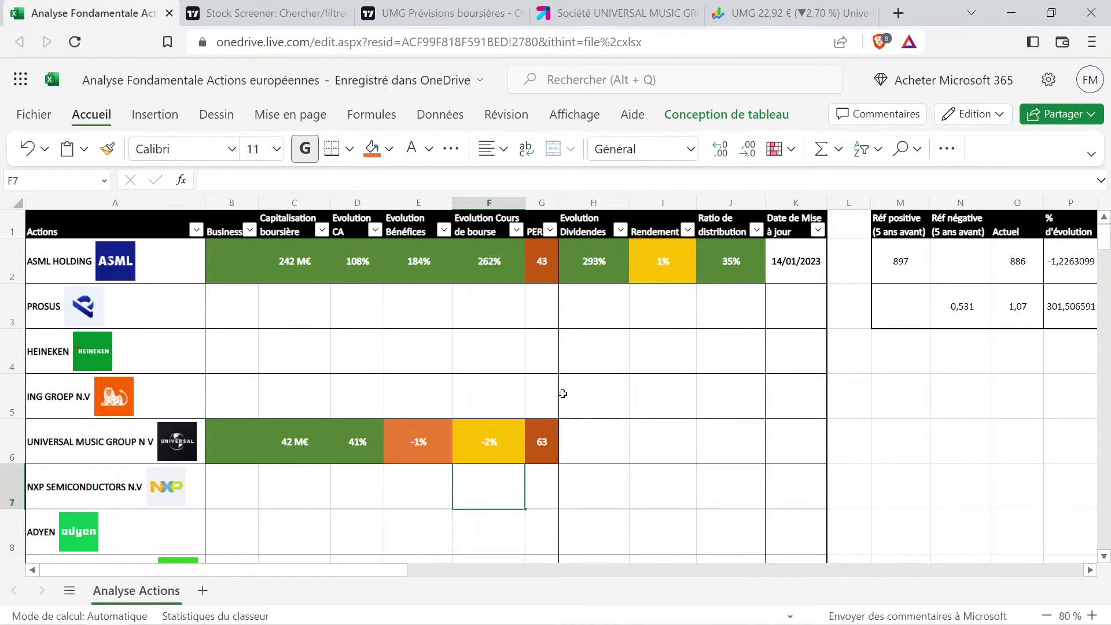
{"action": "left_click_drag", "start_coordinate": [550, 403], "coordinate": [548, 473]}
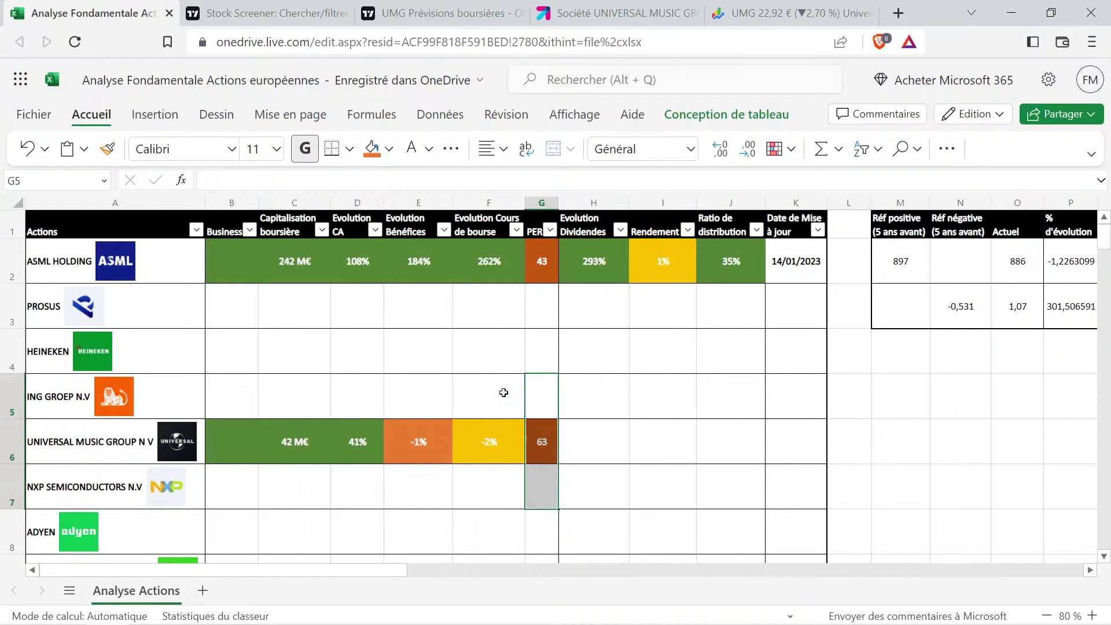
{"action": "left_click_drag", "start_coordinate": [503, 389], "coordinate": [511, 489]}
{"action": "left_click", "coordinate": [542, 456]}
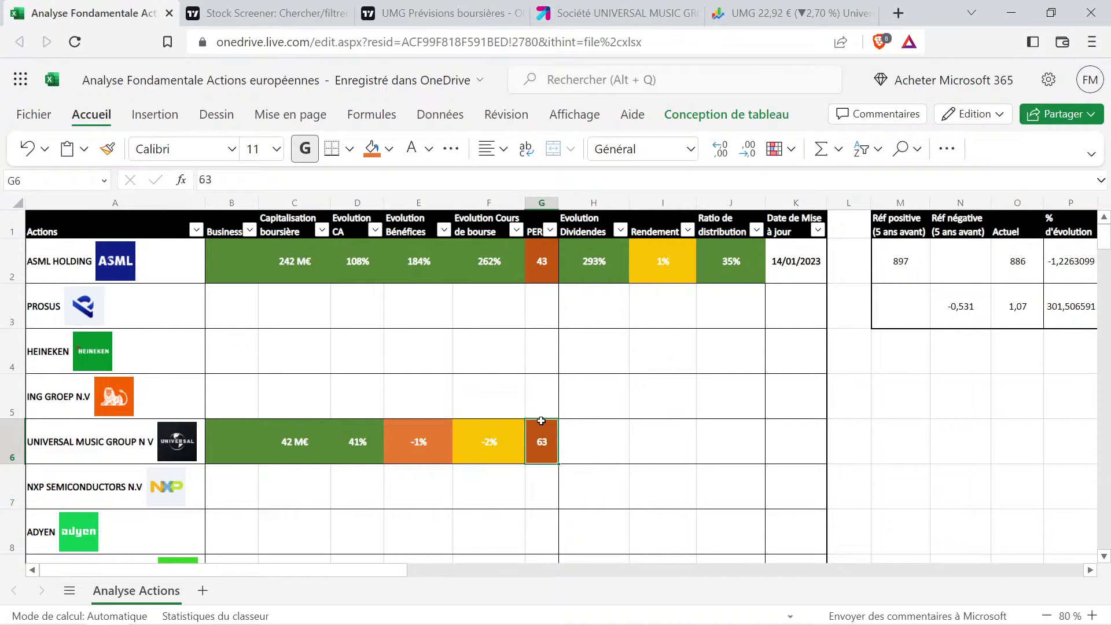
{"action": "left_click_drag", "start_coordinate": [539, 416], "coordinate": [541, 473]}
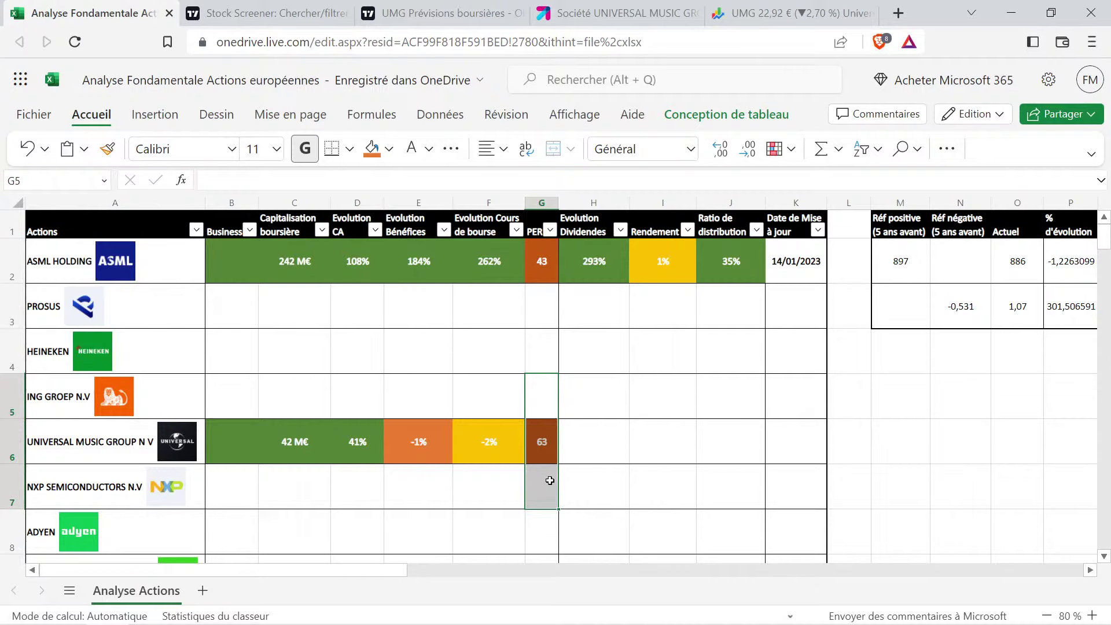
{"action": "left_click", "coordinate": [509, 490]}
{"action": "left_click", "coordinate": [537, 488]}
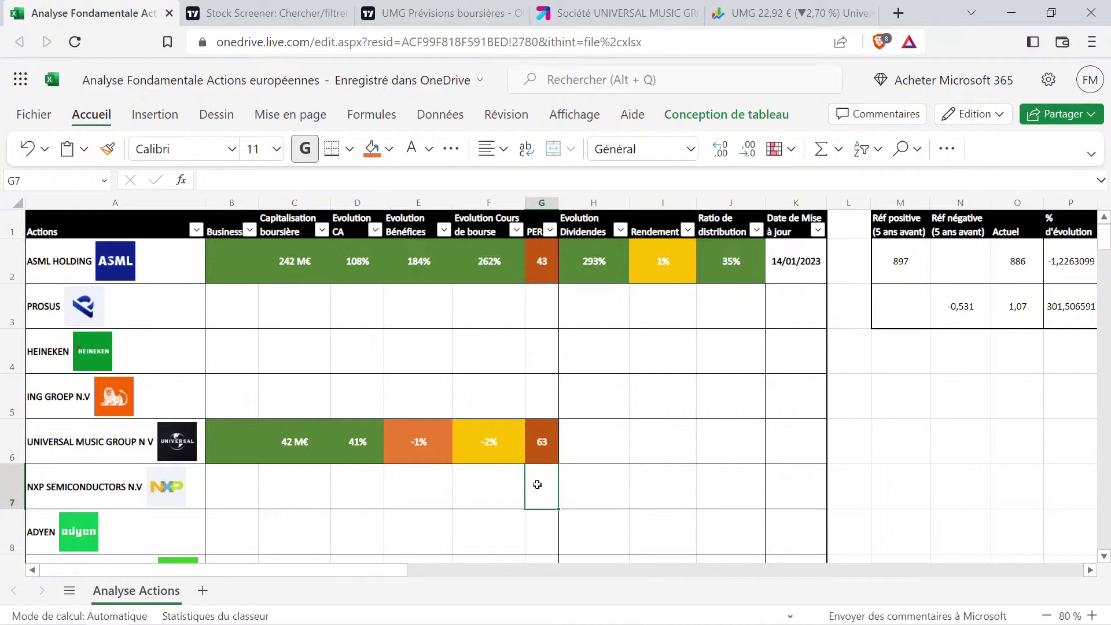
{"action": "left_click", "coordinate": [518, 479]}
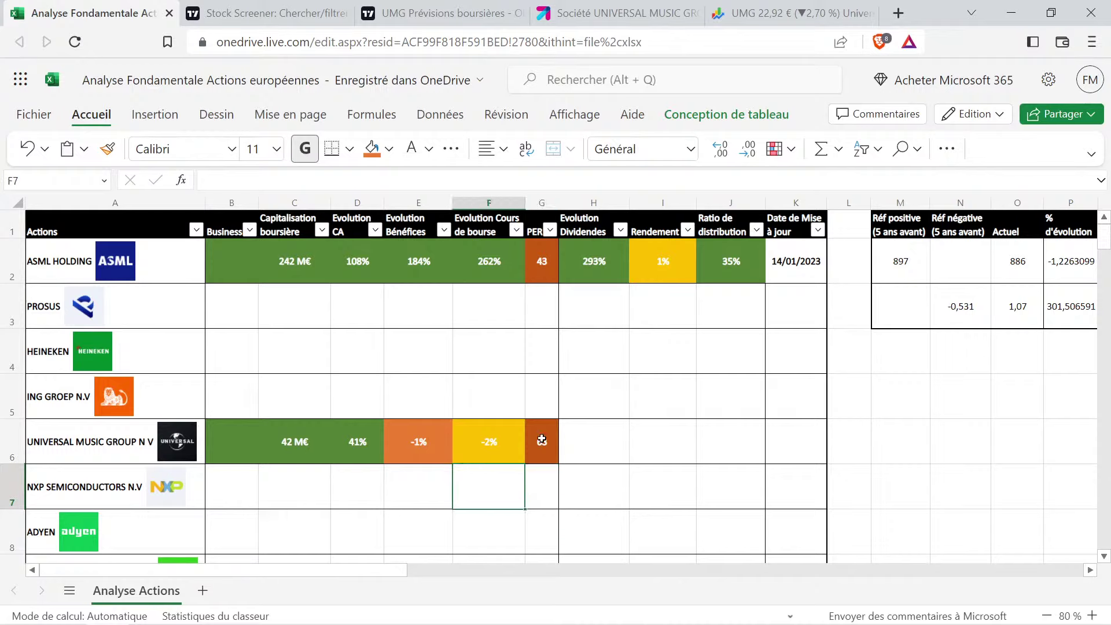
{"action": "left_click_drag", "start_coordinate": [542, 439], "coordinate": [267, 449]}
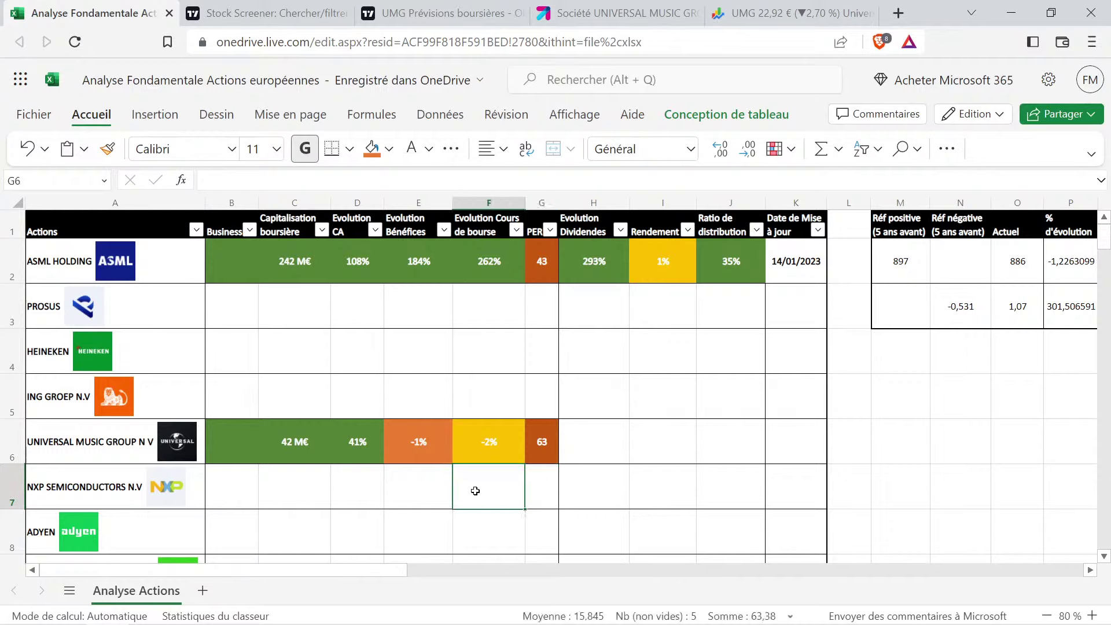
{"action": "left_click_drag", "start_coordinate": [507, 440], "coordinate": [318, 452]}
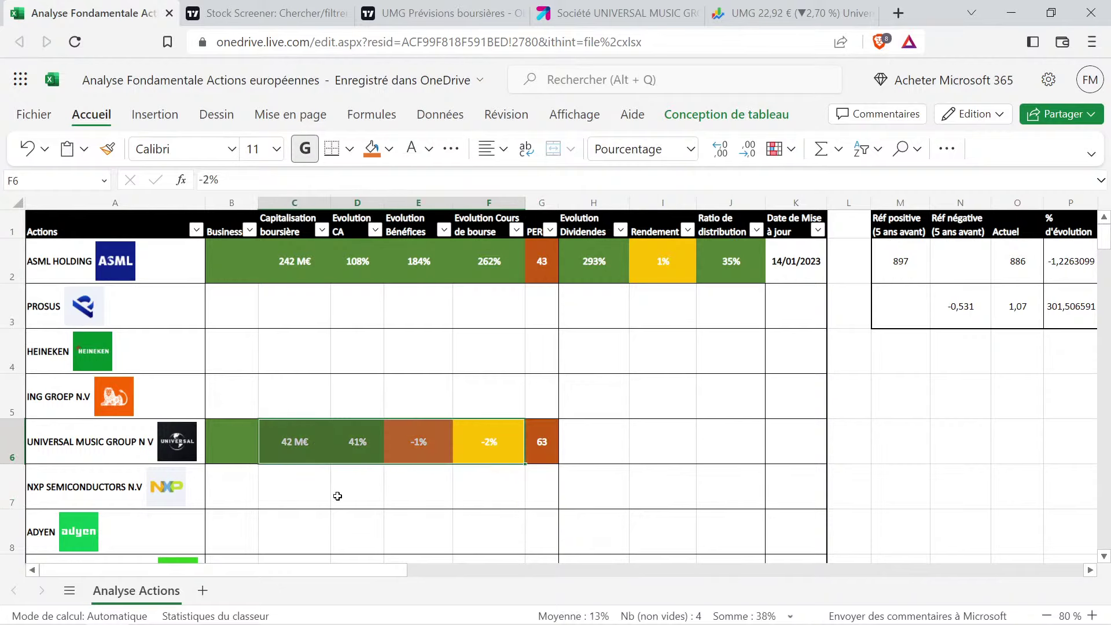
{"action": "left_click", "coordinate": [409, 495]}
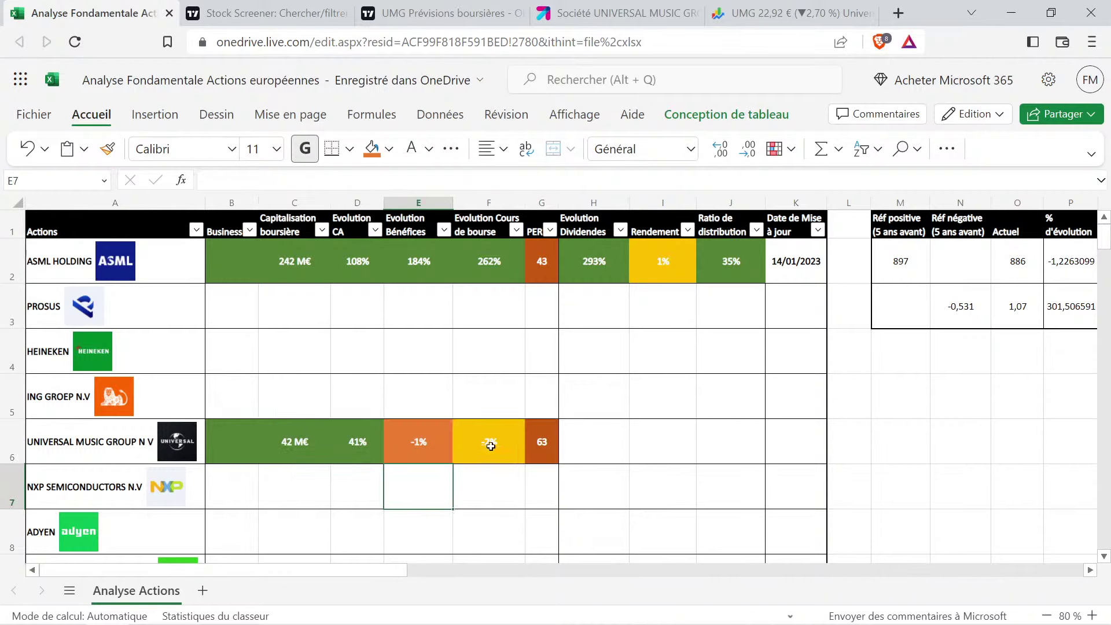
{"action": "left_click_drag", "start_coordinate": [496, 446], "coordinate": [414, 457]}
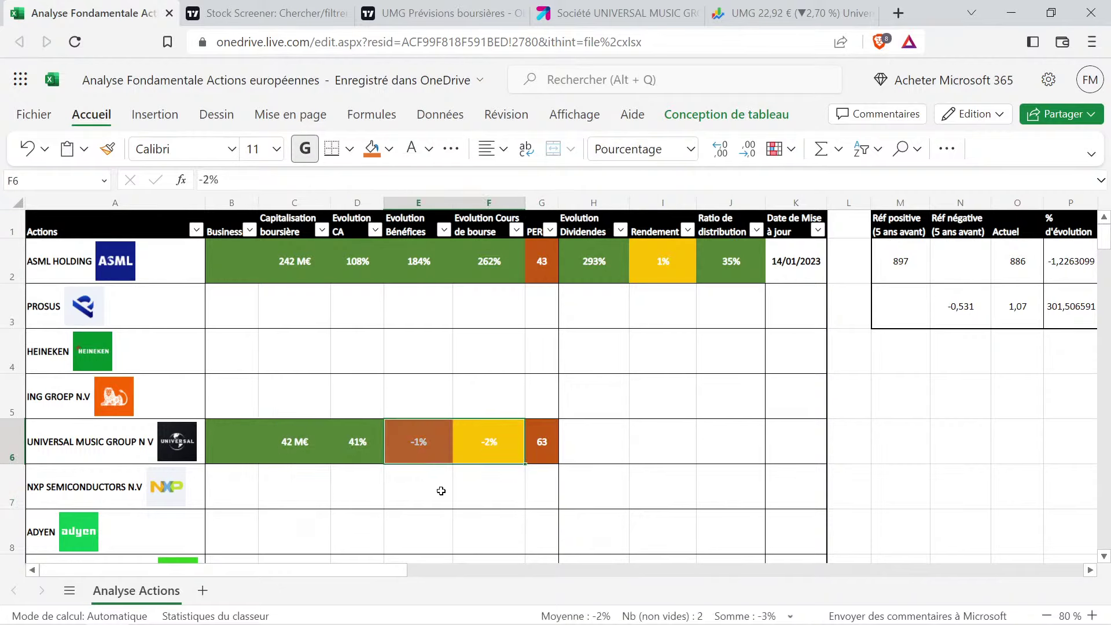
{"action": "left_click", "coordinate": [495, 490]}
{"action": "left_click_drag", "start_coordinate": [366, 450], "coordinate": [417, 444]}
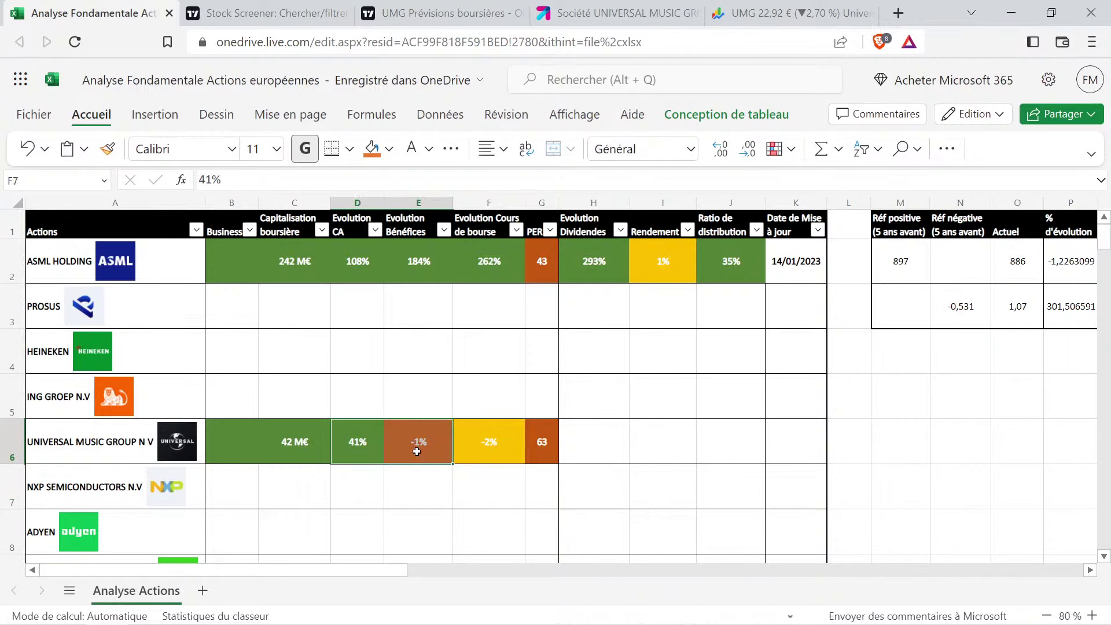
{"action": "left_click", "coordinate": [465, 485]}
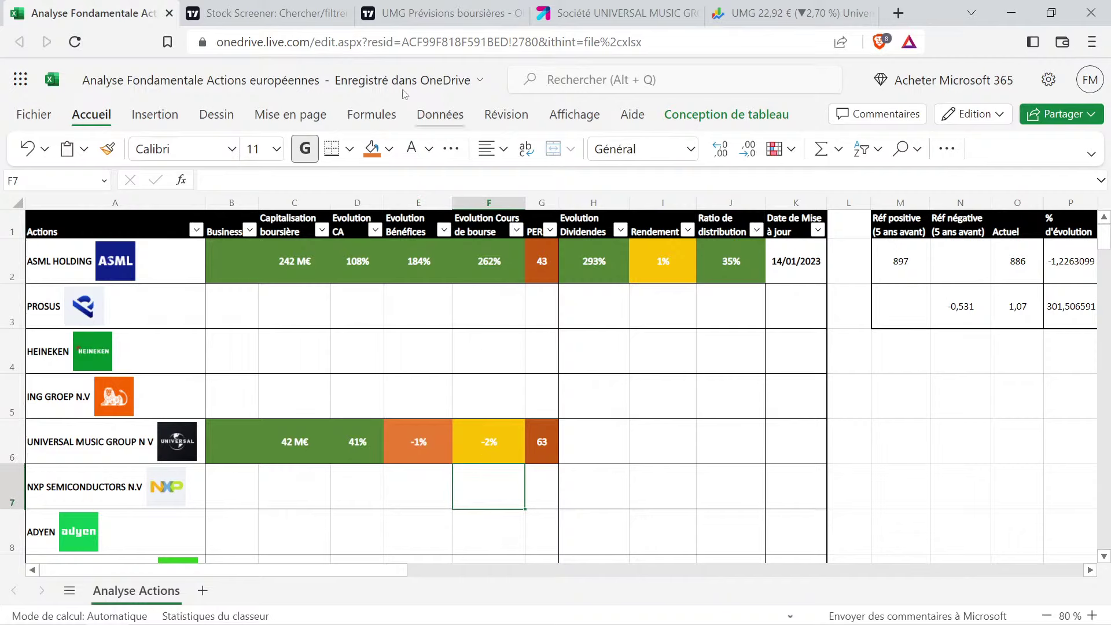
Open Universal Music Group's dividend financials on TradingView and examine the annual dividends per share alone on the chart
{"action": "left_click", "coordinate": [441, 5]}
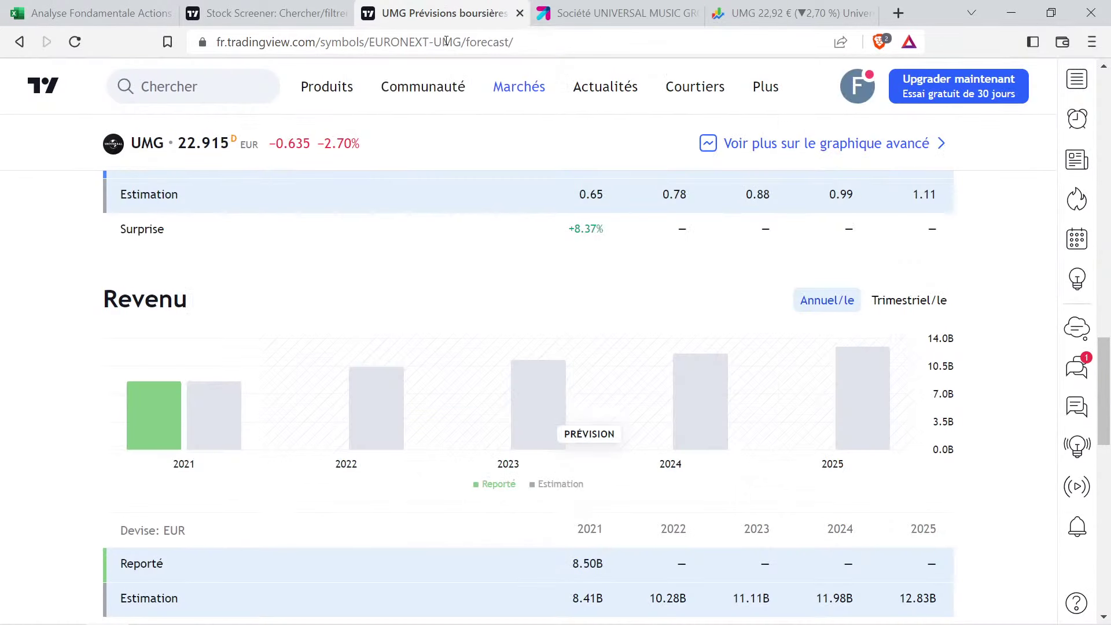
{"action": "scroll", "coordinate": [652, 379], "scroll_direction": "up", "scroll_amount": 20}
{"action": "scroll", "coordinate": [651, 378], "scroll_direction": "up", "scroll_amount": 4}
{"action": "left_click", "coordinate": [490, 356]}
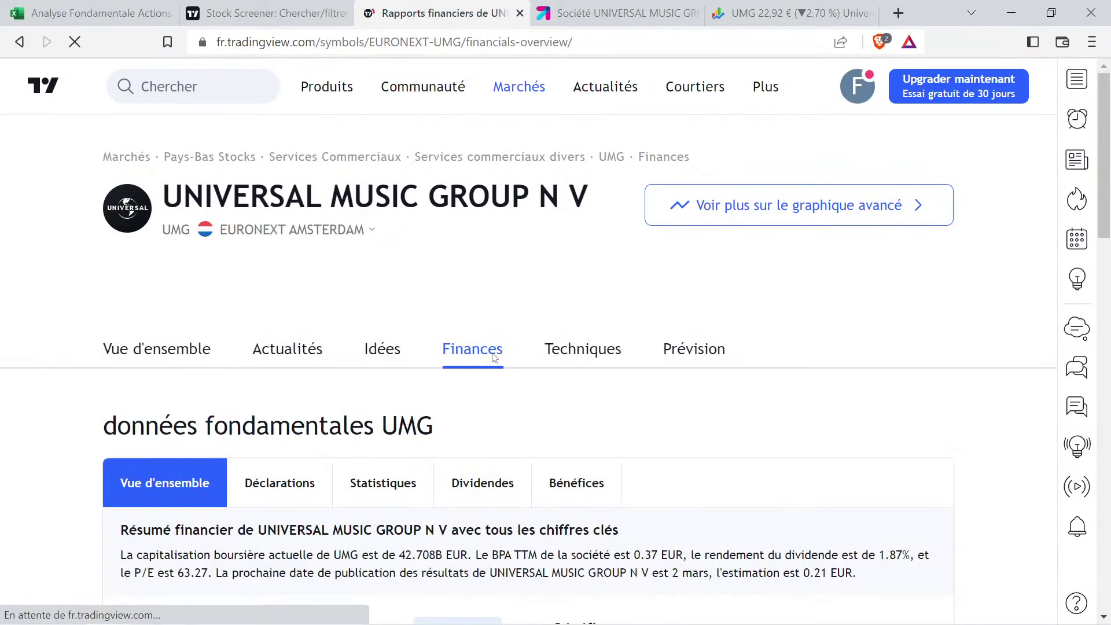
{"action": "left_click", "coordinate": [490, 481]}
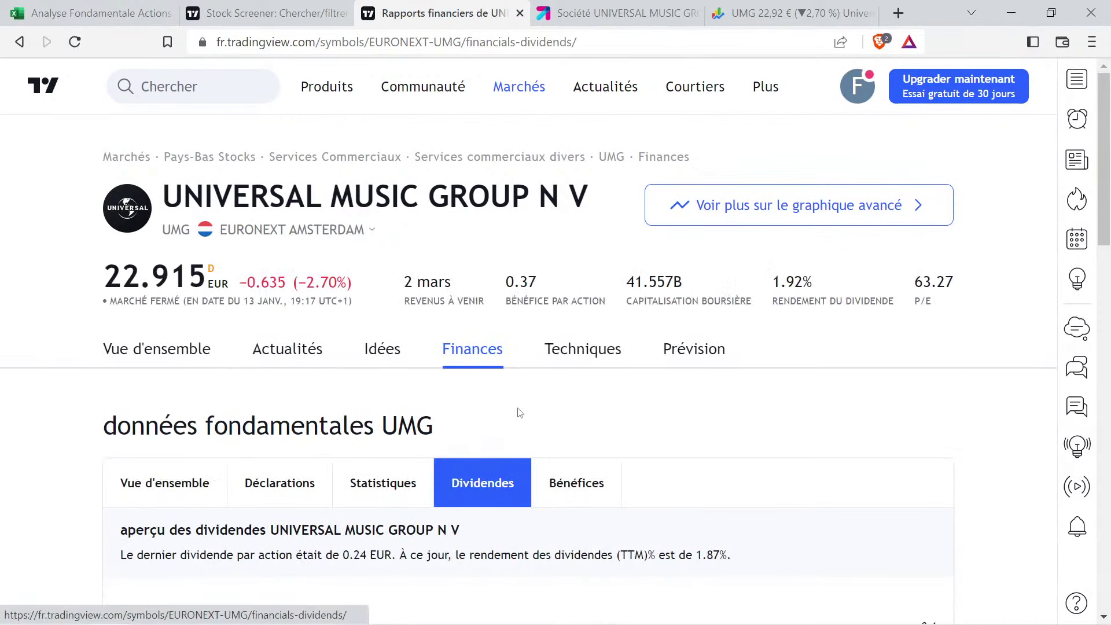
{"action": "scroll", "coordinate": [515, 411], "scroll_direction": "down", "scroll_amount": 4}
{"action": "scroll", "coordinate": [493, 405], "scroll_direction": "down", "scroll_amount": 1}
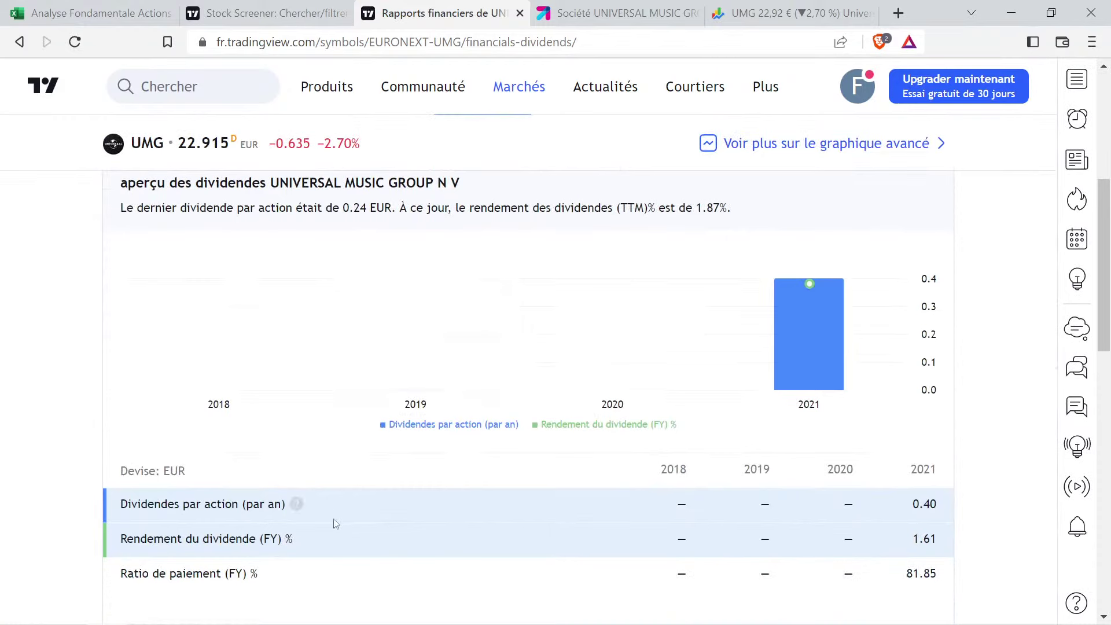
{"action": "left_click", "coordinate": [144, 495]}
{"action": "mouse_move", "coordinate": [759, 327]}
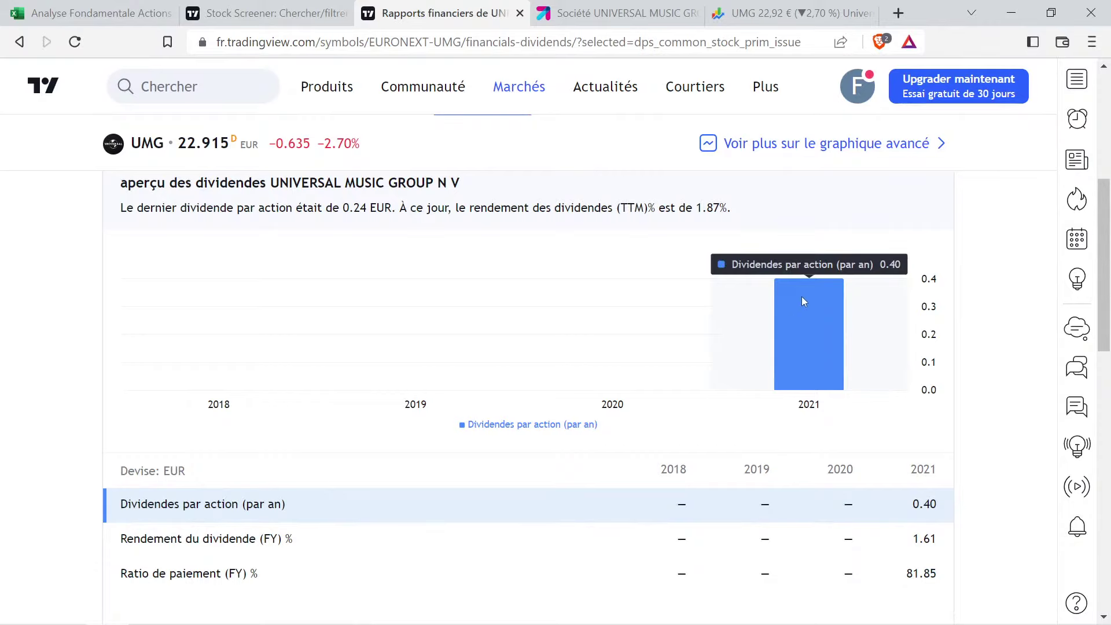
Switch to the workbook, copy ASML's green Evolution Dividendes cell (H2) into Universal Music Group's cell H6 and set it to 100%
{"action": "left_click", "coordinate": [93, 13]}
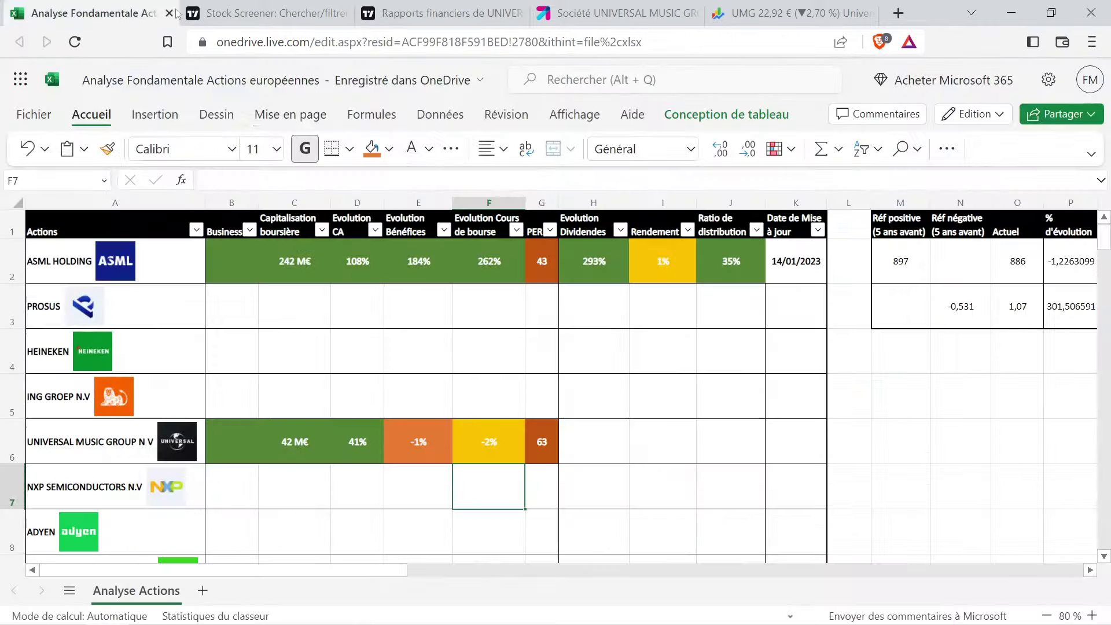
{"action": "left_click", "coordinate": [606, 263]}
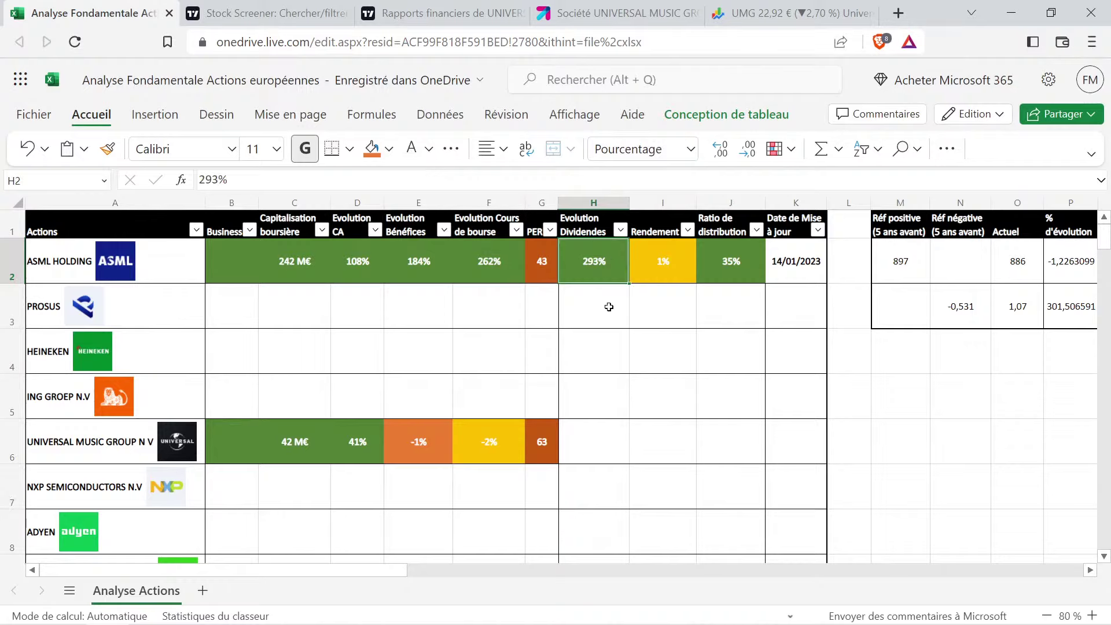
{"action": "key", "text": "ctrl+c"}
{"action": "left_click", "coordinate": [595, 448]}
{"action": "key", "text": "ctrl+v"}
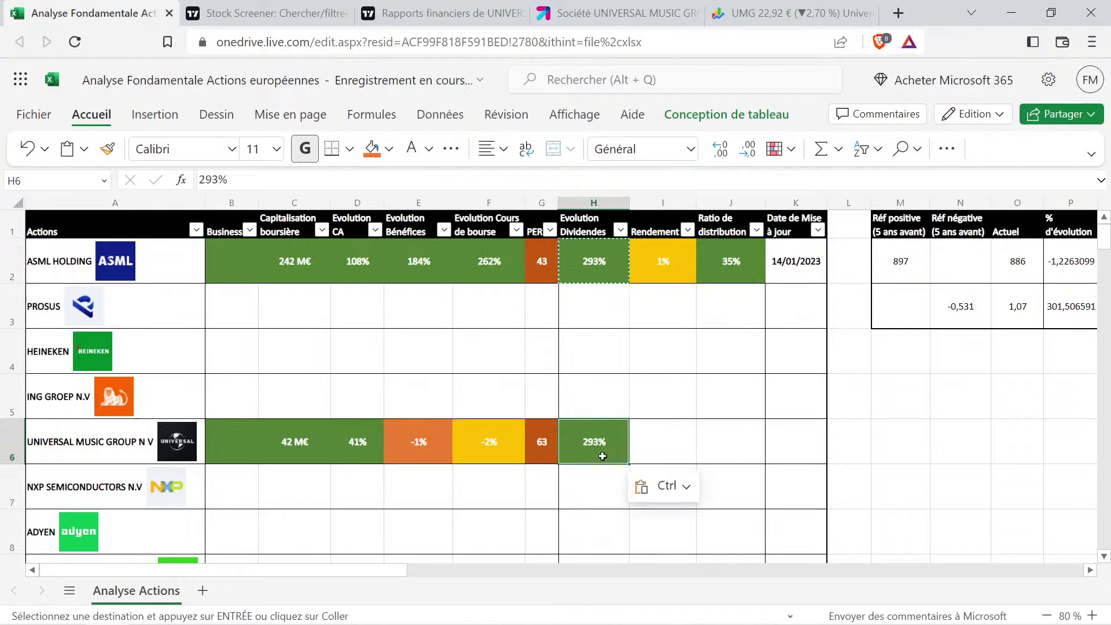
{"action": "double_click", "coordinate": [597, 447]}
{"action": "key", "text": "BackSpace"}
{"action": "key", "text": "BackSpace"}
{"action": "key", "text": "BackSpace"}
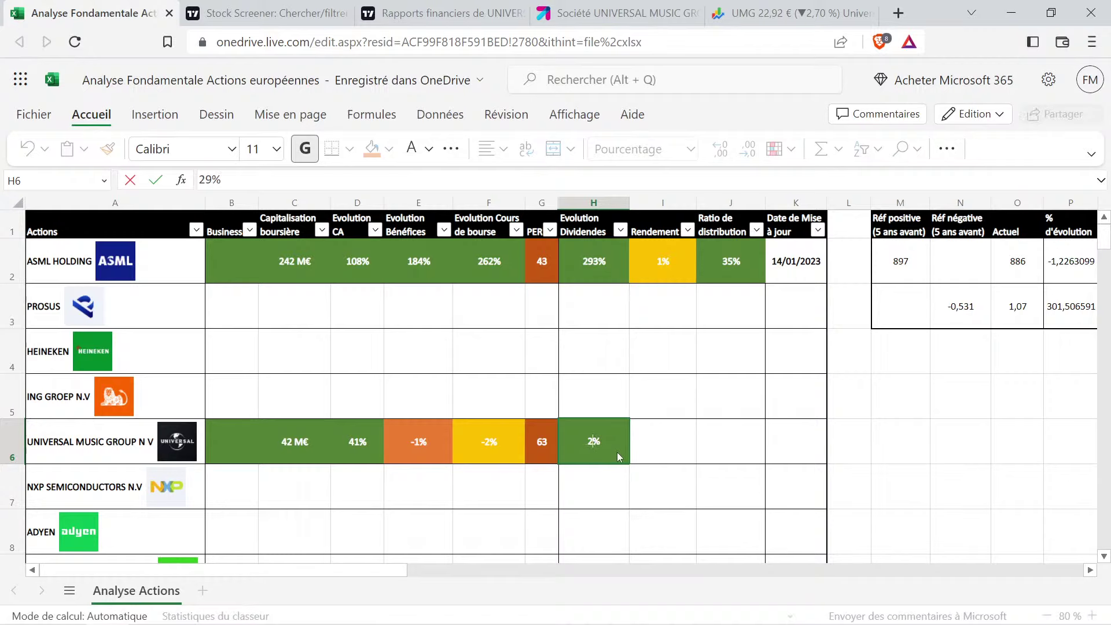
{"action": "type", "text": "100"}
{"action": "left_click", "coordinate": [661, 433]}
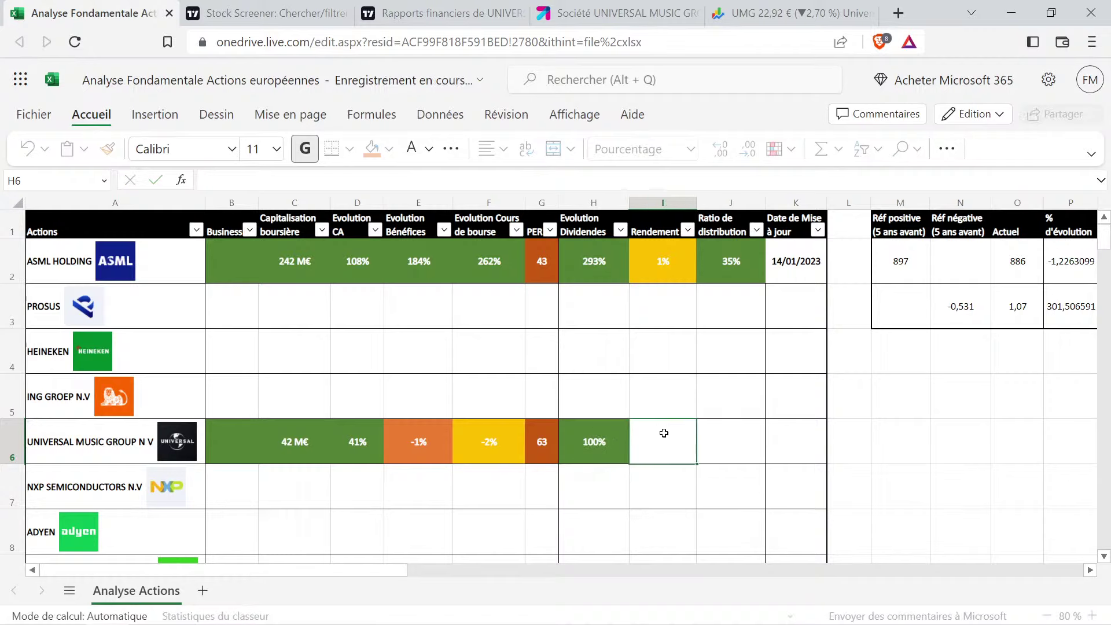
Check Universal Music Group's dividend yield on TradingView, then return to the workbook and select ASML's yellow Rendement cell (I2)
{"action": "left_click", "coordinate": [461, 6]}
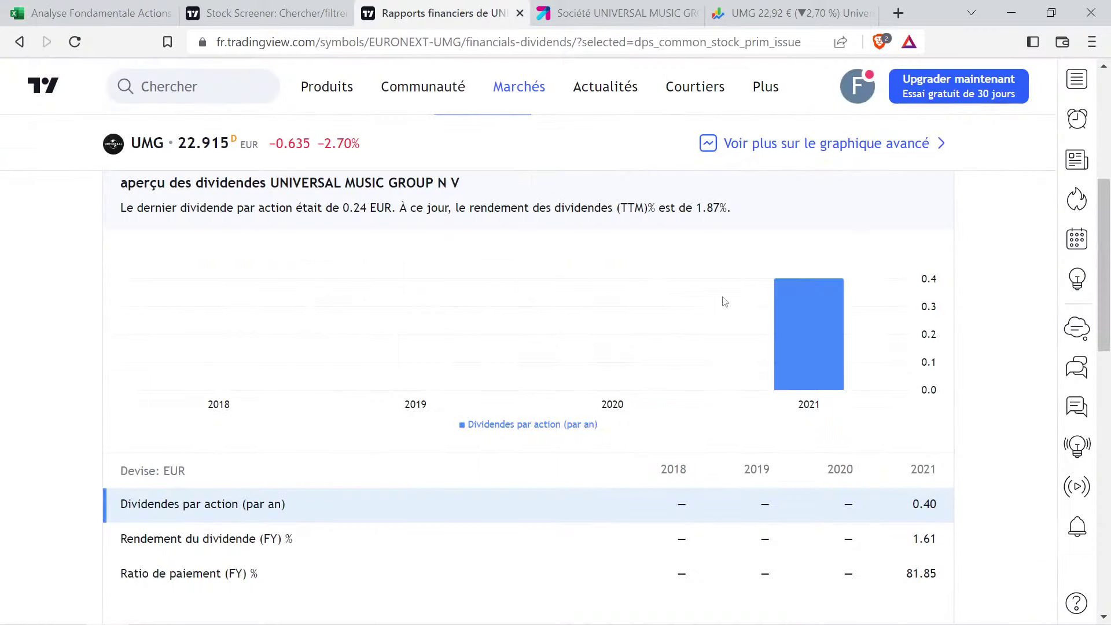
{"action": "scroll", "coordinate": [953, 381], "scroll_direction": "up", "scroll_amount": 6}
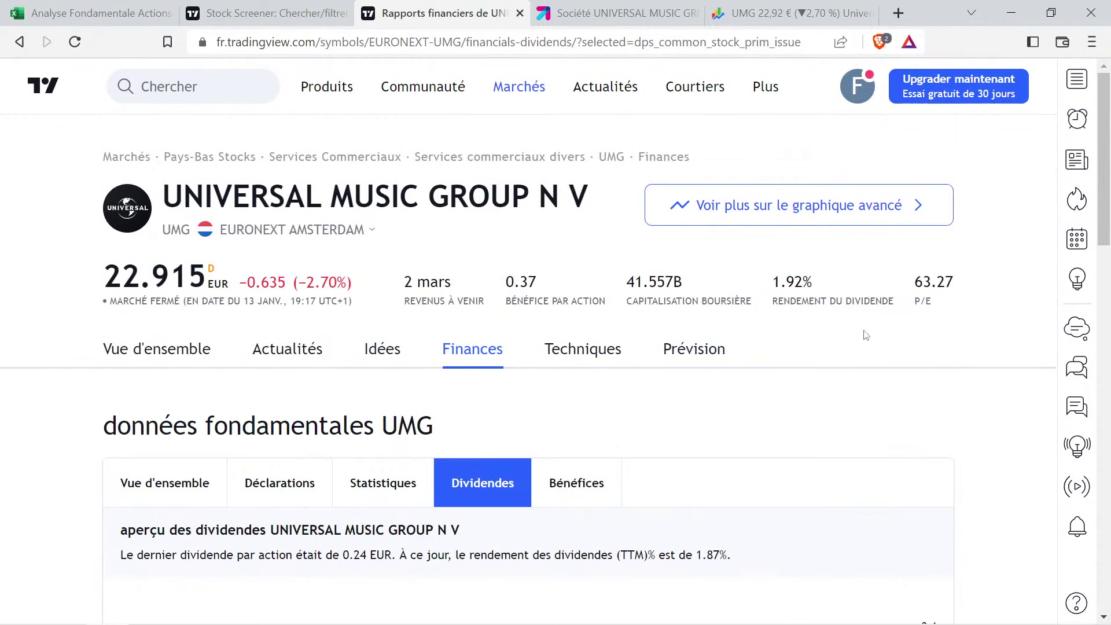
{"action": "left_click_drag", "start_coordinate": [774, 277], "coordinate": [900, 306]}
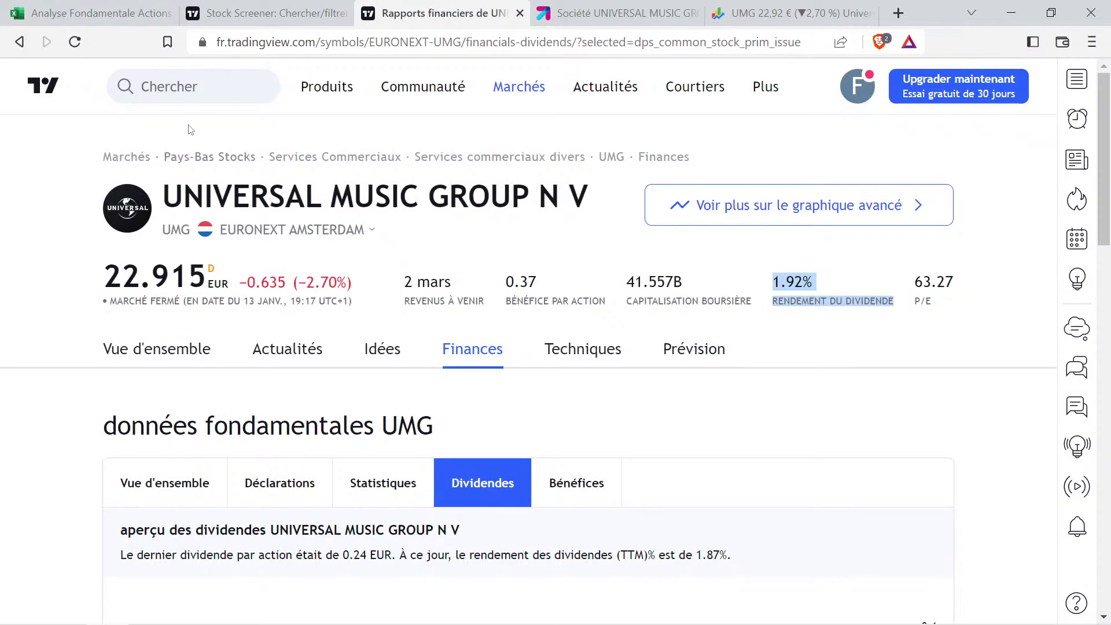
{"action": "left_click", "coordinate": [102, 12]}
{"action": "left_click", "coordinate": [681, 268]}
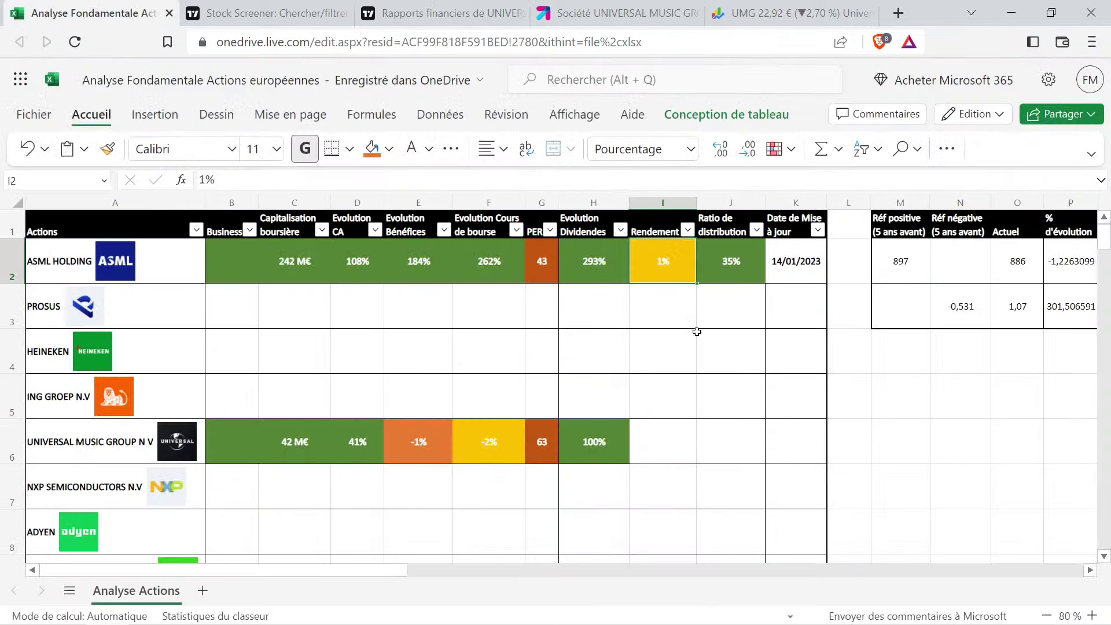
Copy ASML's Rendement cell with its yellow formatting to the Universal Music Group row and set the value to 2%
{"action": "key", "text": "ctrl+c"}
{"action": "left_click", "coordinate": [680, 431]}
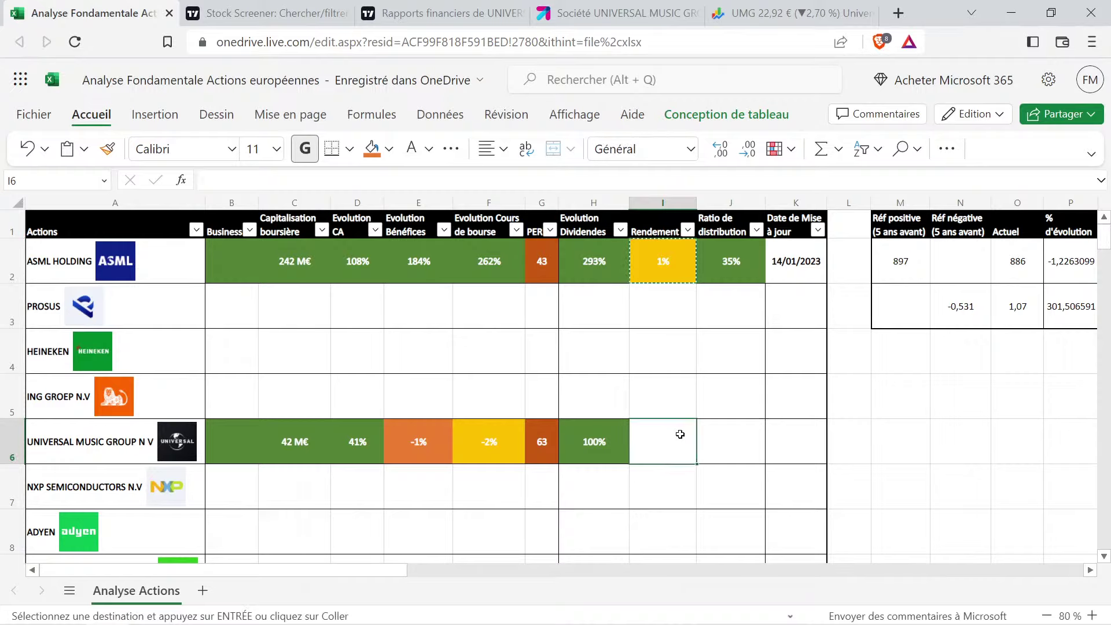
{"action": "key", "text": "ctrl+v"}
{"action": "double_click", "coordinate": [665, 443]}
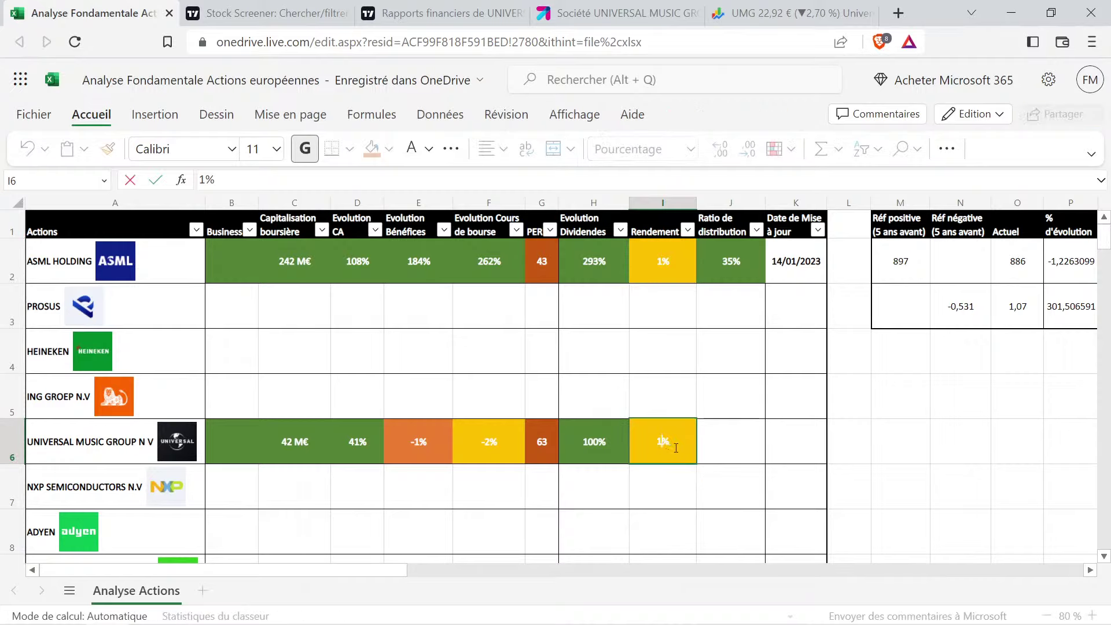
{"action": "key", "text": "BackSpace"}
{"action": "type", "text": "2"}
{"action": "left_click_drag", "start_coordinate": [684, 383], "coordinate": [665, 474]}
{"action": "left_click", "coordinate": [667, 493]}
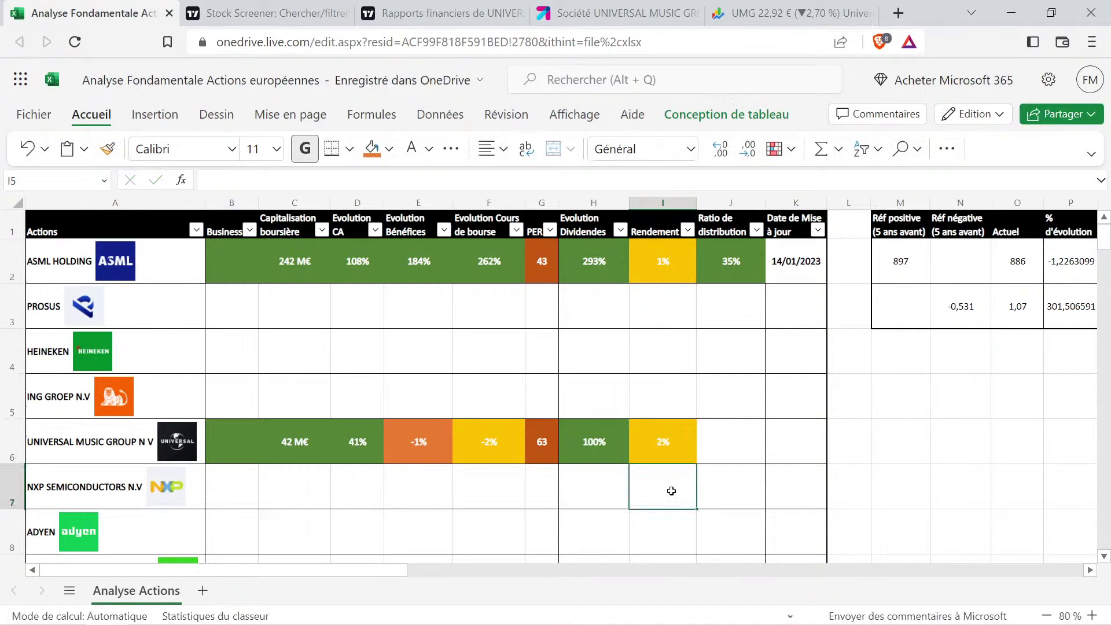
{"action": "left_click_drag", "start_coordinate": [664, 377], "coordinate": [666, 472]}
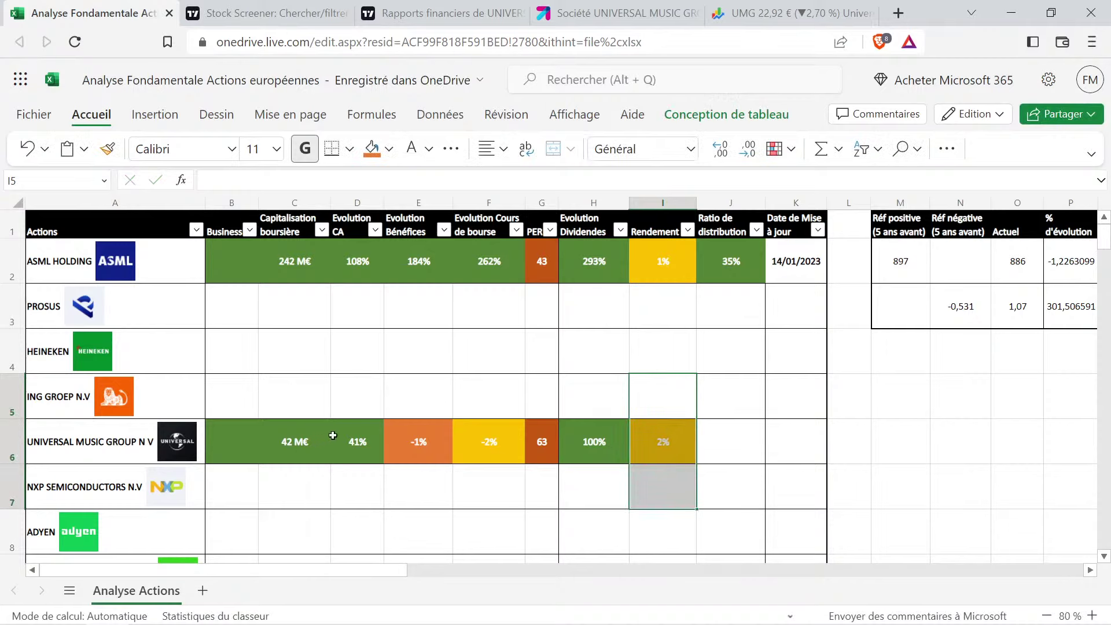
{"action": "left_click_drag", "start_coordinate": [341, 438], "coordinate": [423, 438]}
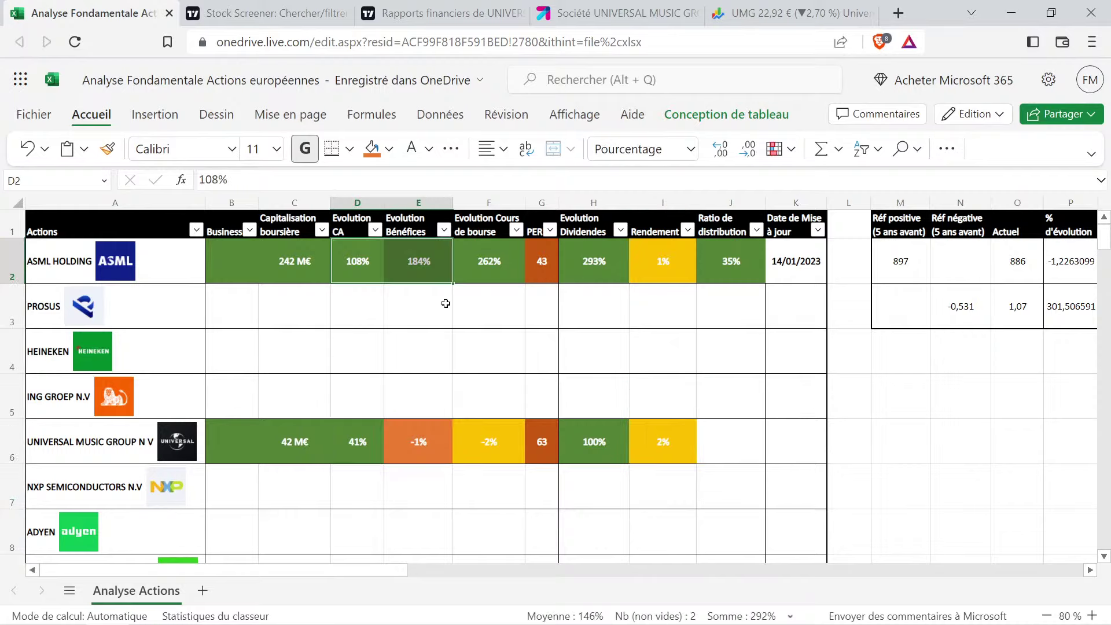
{"action": "left_click", "coordinate": [661, 398]}
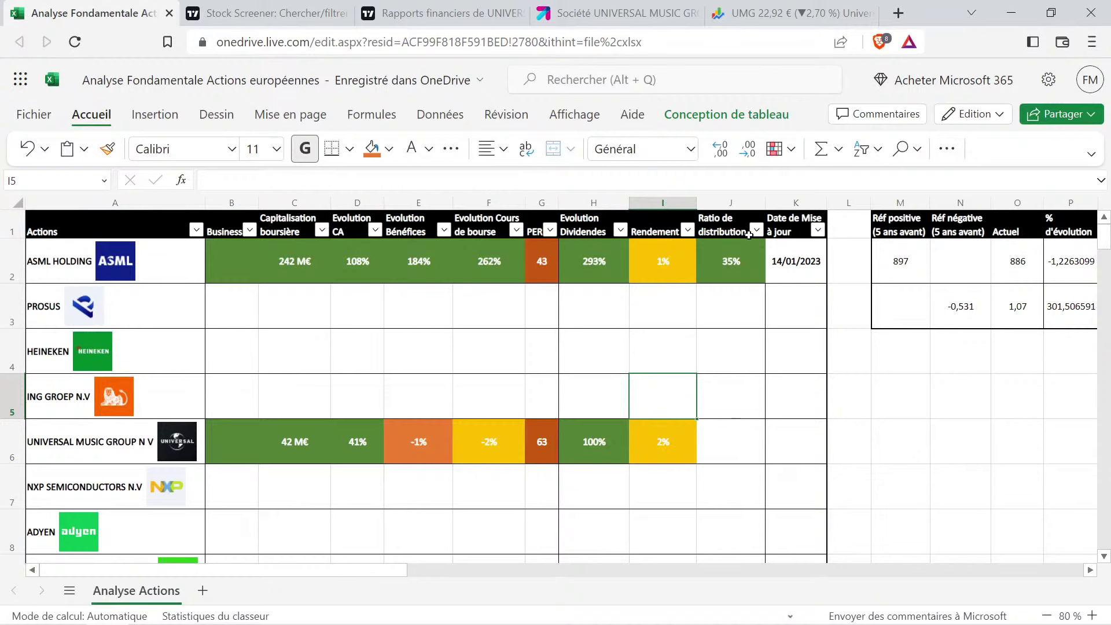
Look up Universal Music Group's 2021 payout ratio in its TradingView dividend data
{"action": "left_click", "coordinate": [426, 6]}
{"action": "left_click", "coordinate": [266, 13]}
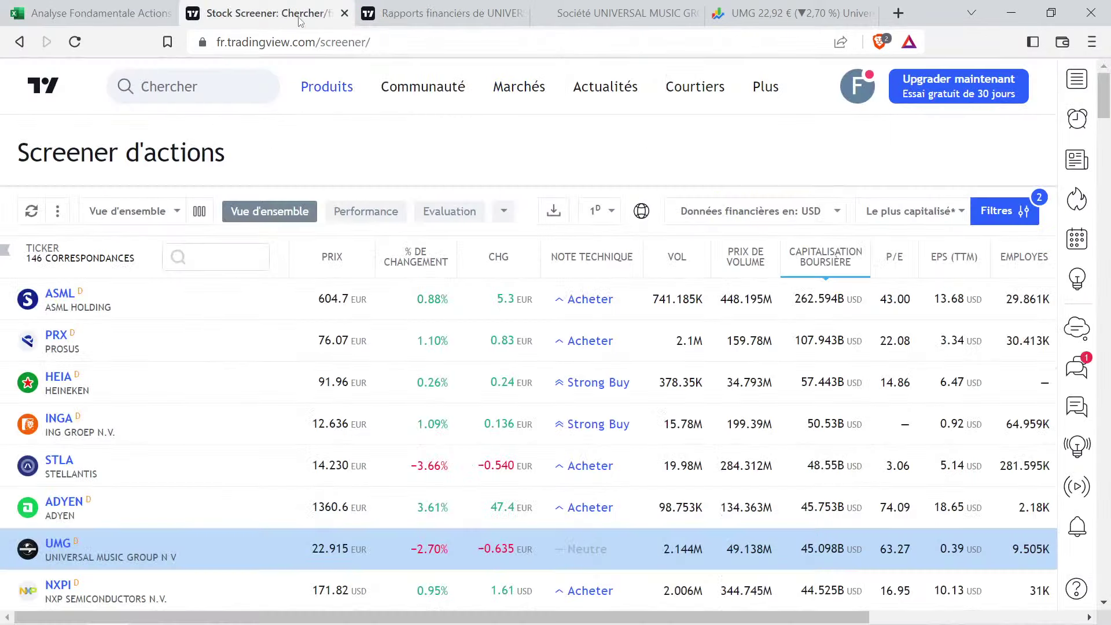
{"action": "left_click", "coordinate": [440, 13]}
{"action": "mouse_move", "coordinate": [385, 166]}
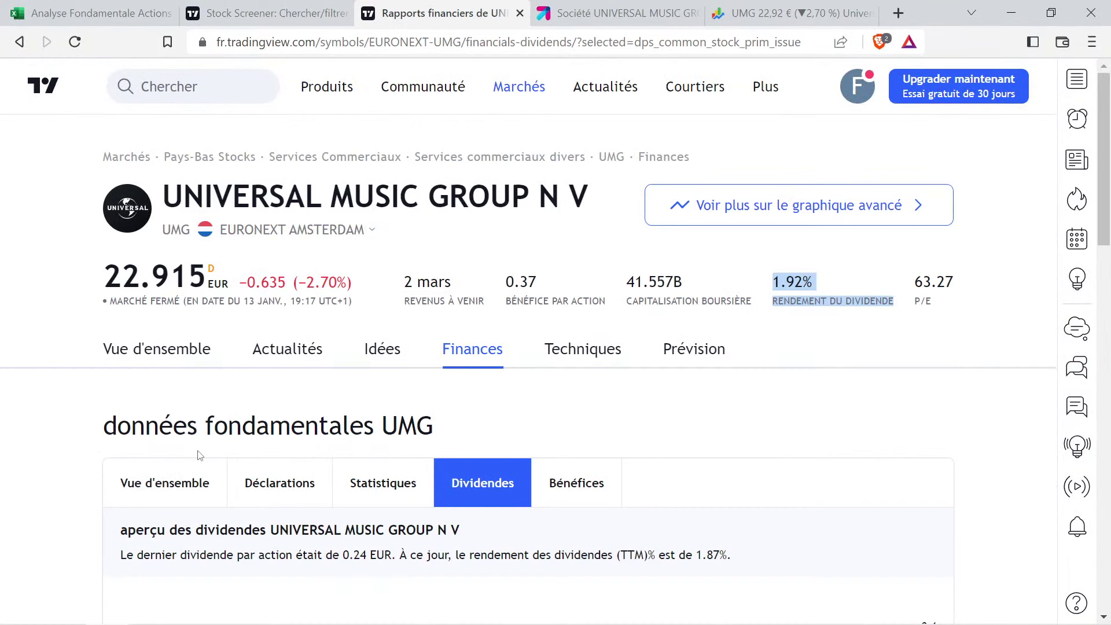
{"action": "scroll", "coordinate": [199, 454], "scroll_direction": "down", "scroll_amount": 8}
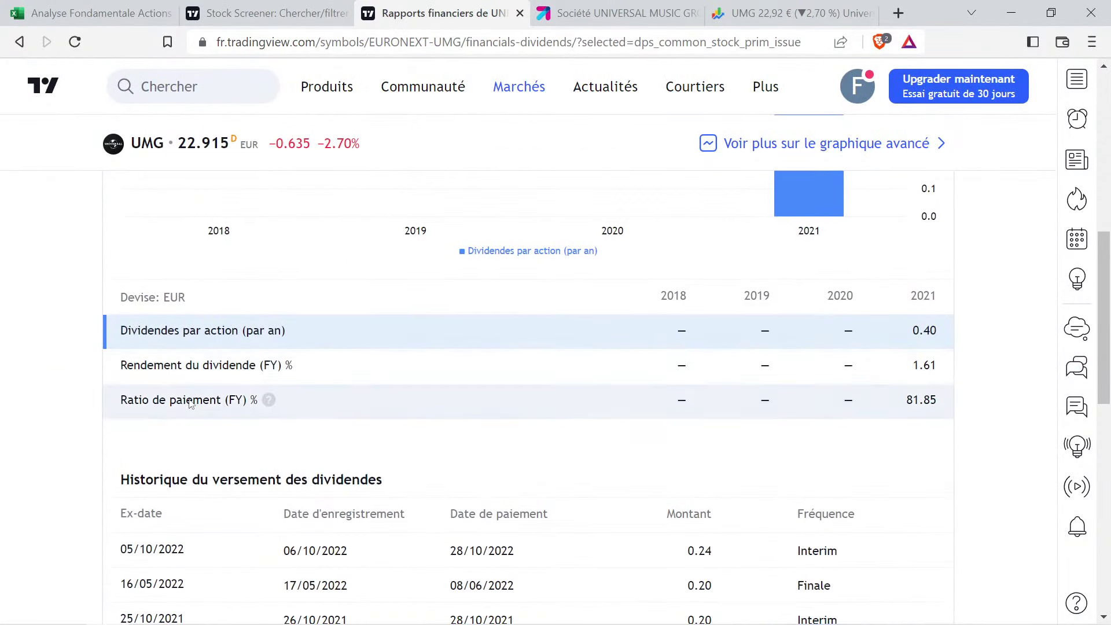
{"action": "left_click", "coordinate": [194, 397]}
{"action": "left_click_drag", "start_coordinate": [900, 403], "coordinate": [937, 406]}
{"action": "scroll", "coordinate": [903, 418], "scroll_direction": "up", "scroll_amount": 2}
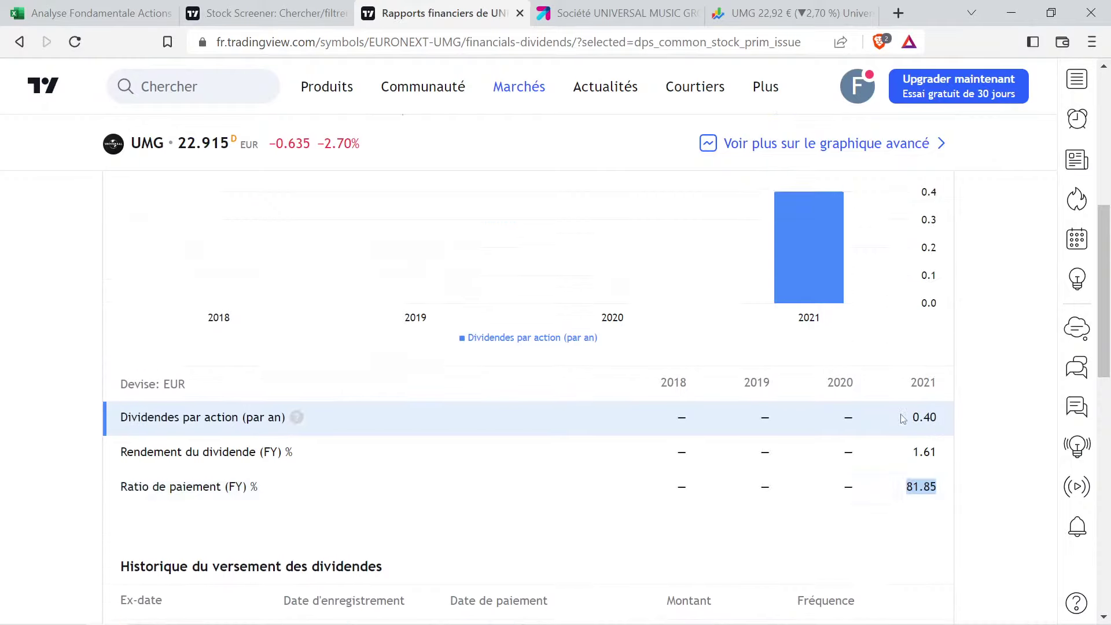
{"action": "scroll", "coordinate": [902, 418], "scroll_direction": "down", "scroll_amount": 1}
{"action": "mouse_move", "coordinate": [837, 280]}
Back in the workbook, copy Universal Music Group's orange Evolution Bénéfices cell to its Ratio de distribution cell and set it to 82%
{"action": "left_click", "coordinate": [103, 11]}
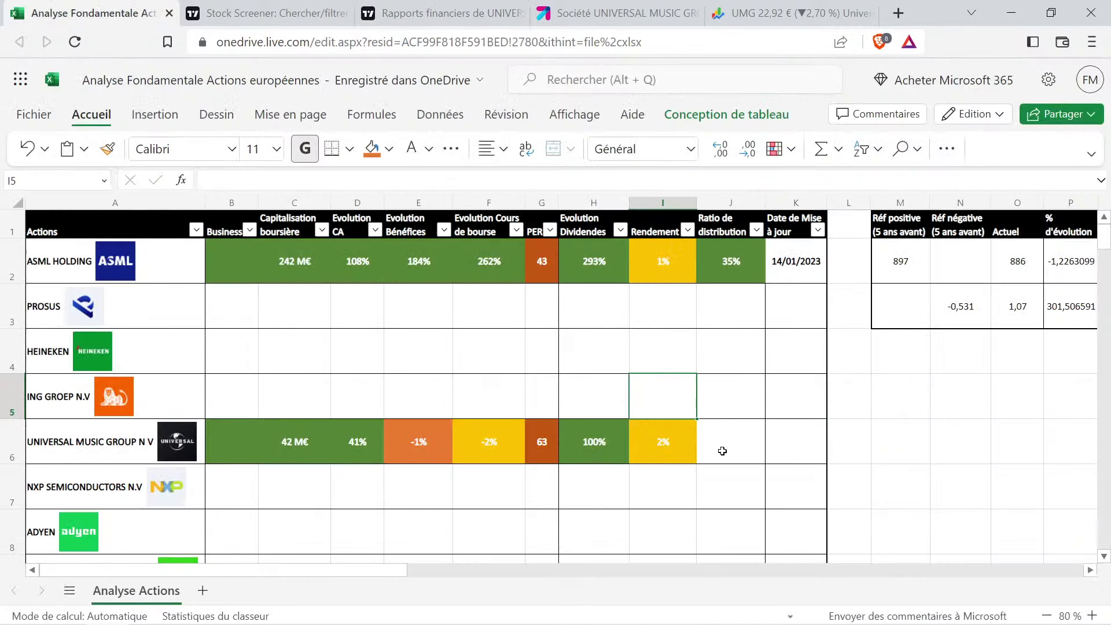
{"action": "left_click", "coordinate": [719, 445]}
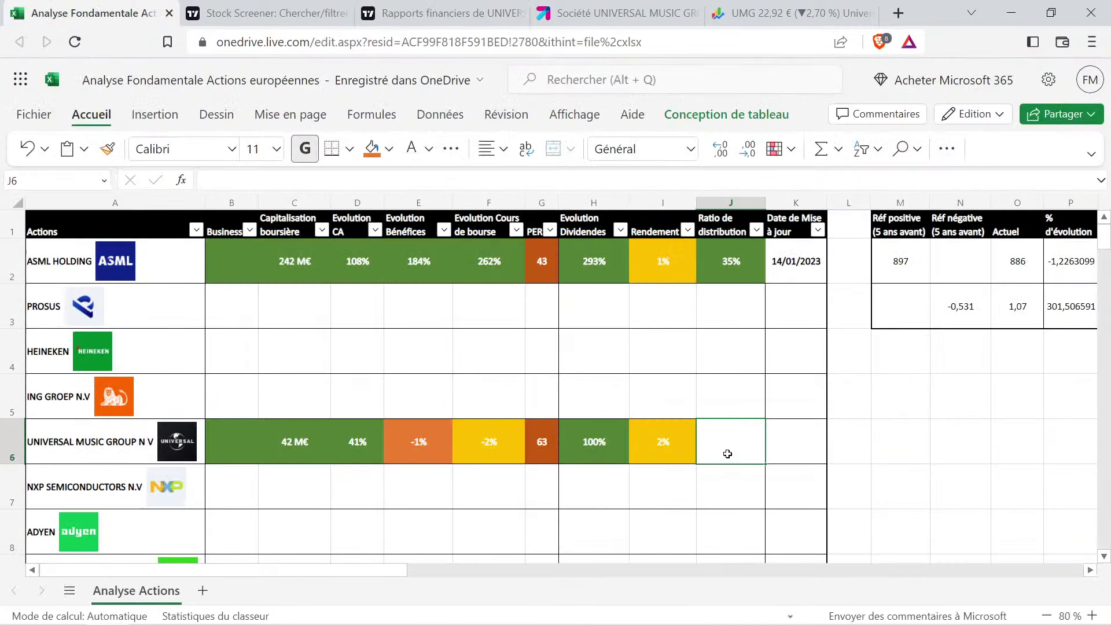
{"action": "left_click", "coordinate": [428, 438]}
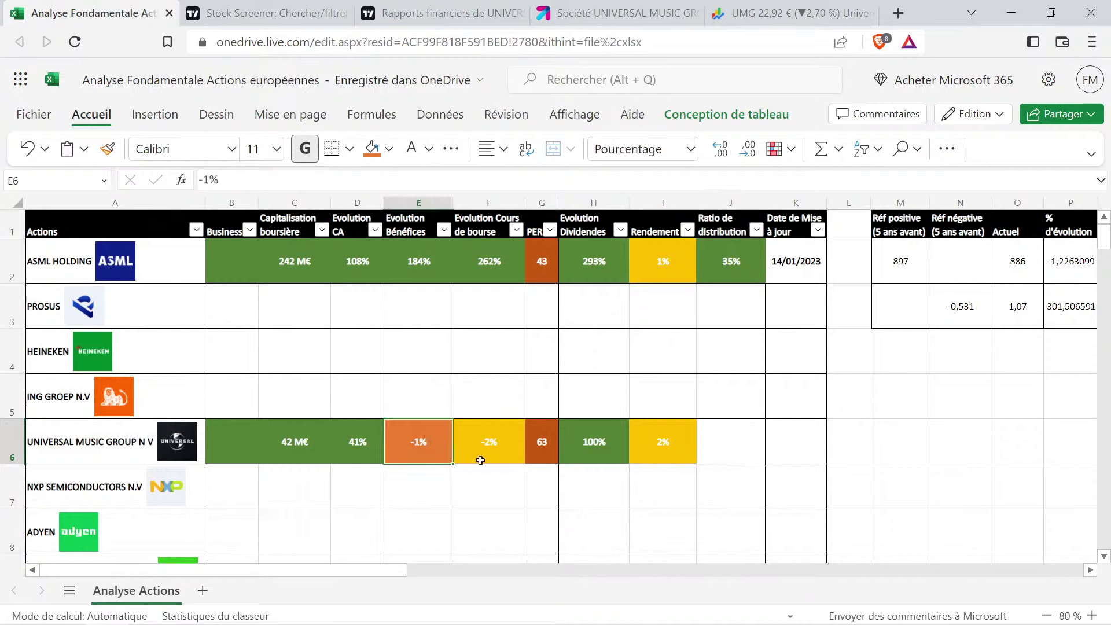
{"action": "key", "text": "ctrl+c"}
{"action": "left_click", "coordinate": [739, 452]}
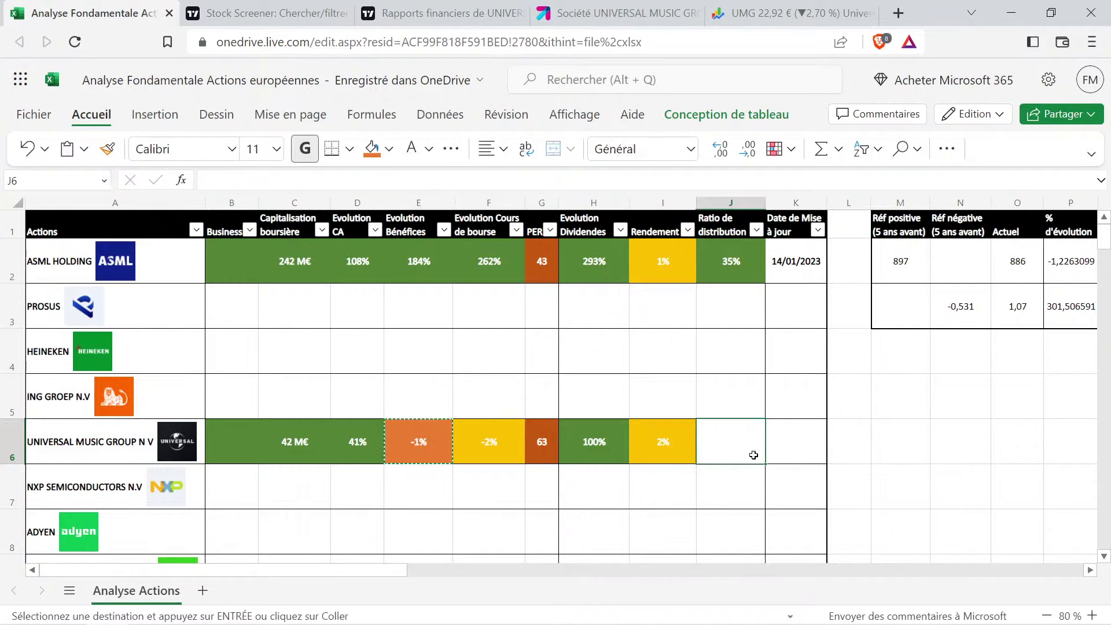
{"action": "key", "text": "ctrl+v"}
{"action": "double_click", "coordinate": [732, 445]}
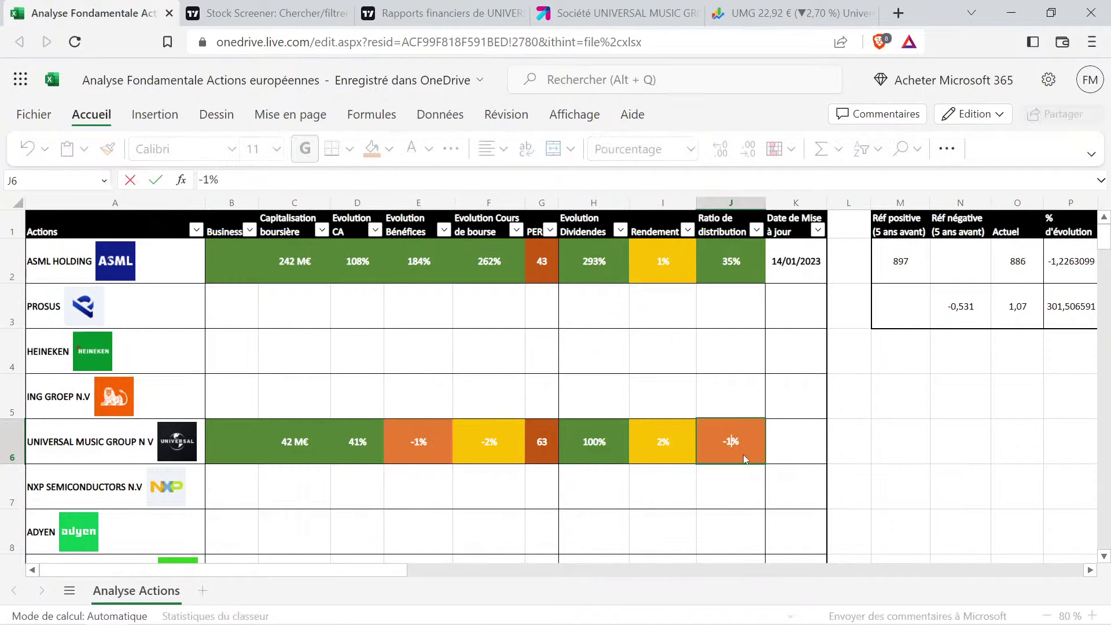
{"action": "key", "text": "BackSpace"}
{"action": "key", "text": "BackSpace"}
{"action": "type", "text": "82"}
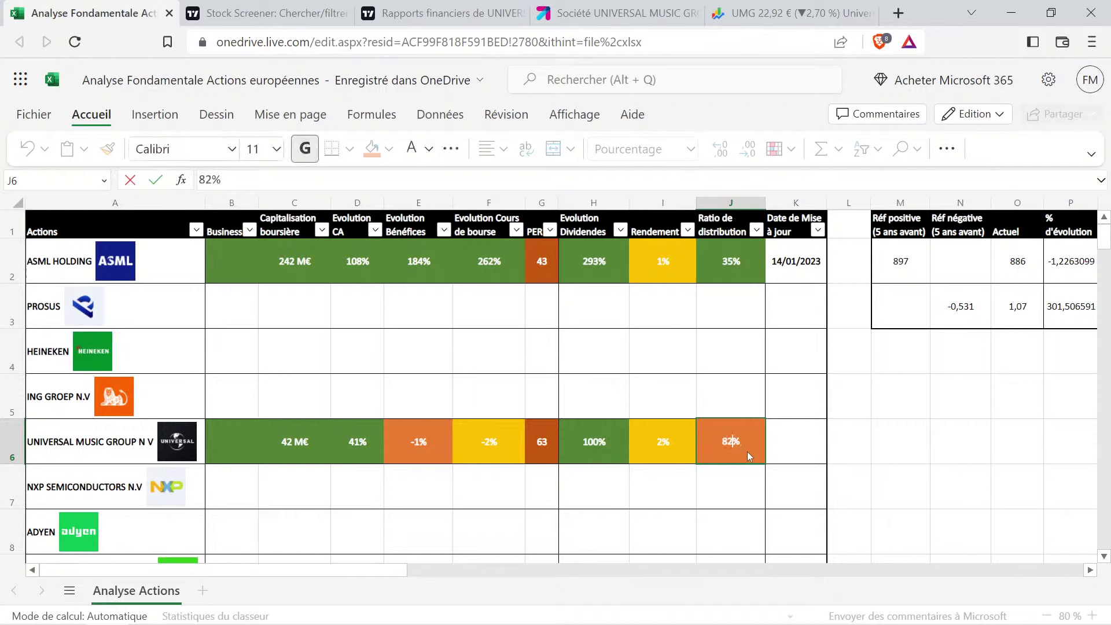
{"action": "key", "text": "Return"}
Copy ASML's update date, 14/01/2023, to the Date de Mise à jour cell of the Universal Music Group row
{"action": "left_click", "coordinate": [799, 272]}
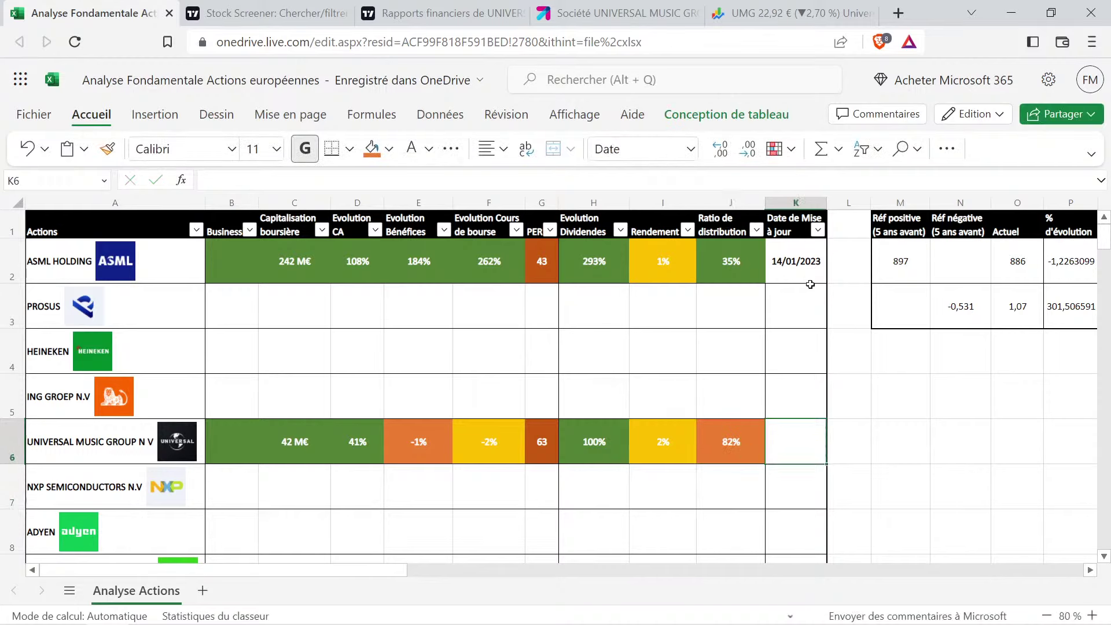
{"action": "key", "text": "ctrl+c"}
{"action": "left_click", "coordinate": [799, 442]}
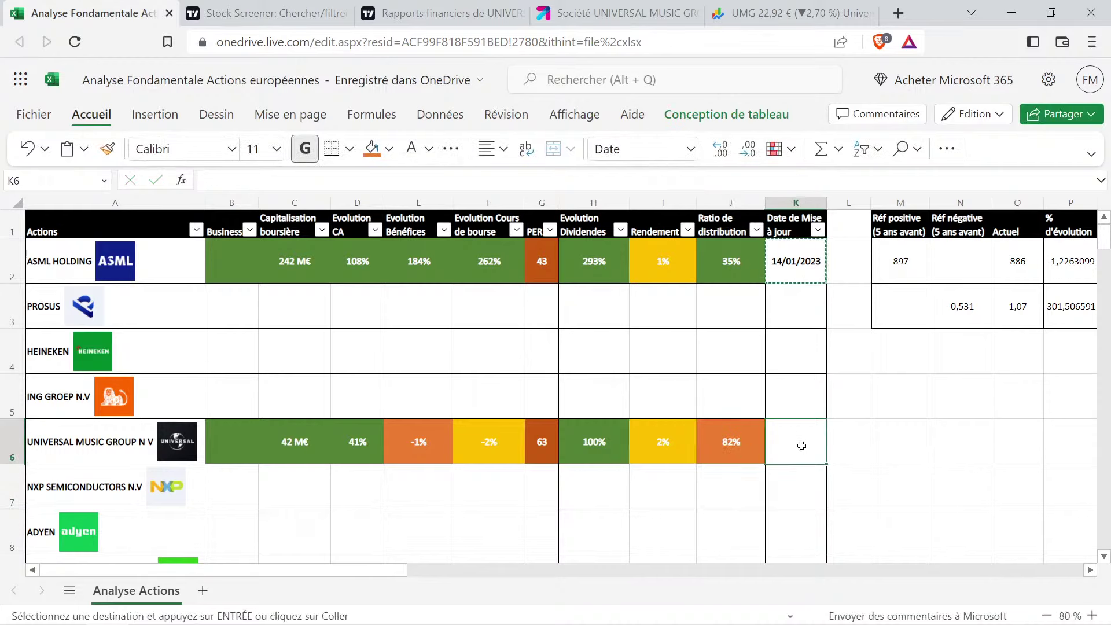
{"action": "key", "text": "ctrl+v"}
{"action": "key", "text": "Right"}
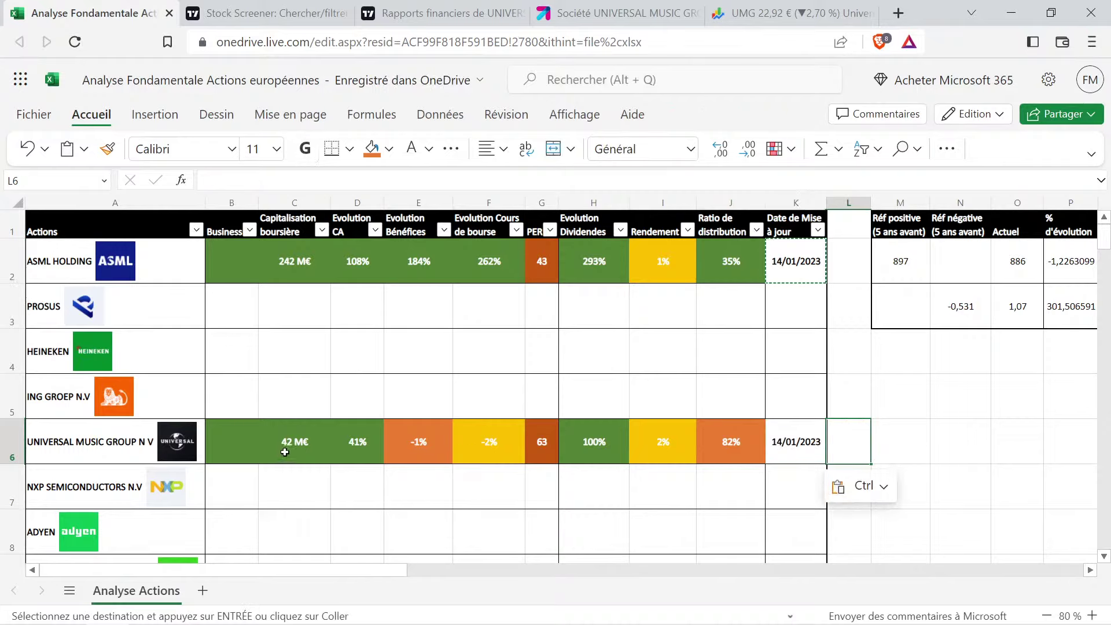
{"action": "left_click_drag", "start_coordinate": [283, 450], "coordinate": [358, 486]}
{"action": "left_click_drag", "start_coordinate": [439, 454], "coordinate": [371, 445]}
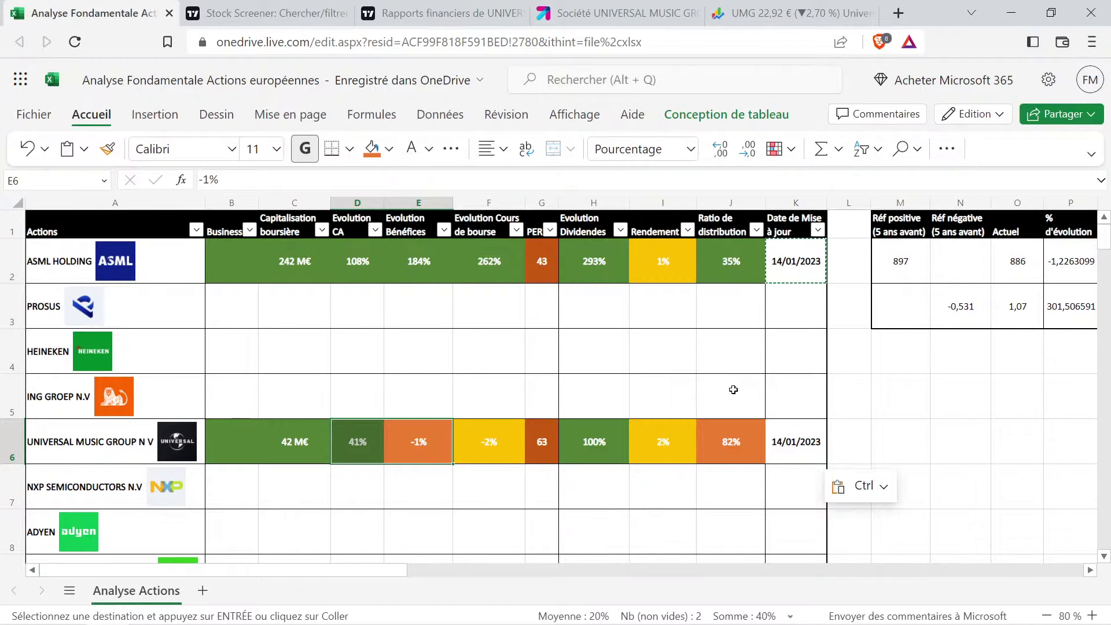
{"action": "left_click_drag", "start_coordinate": [733, 387], "coordinate": [731, 485]}
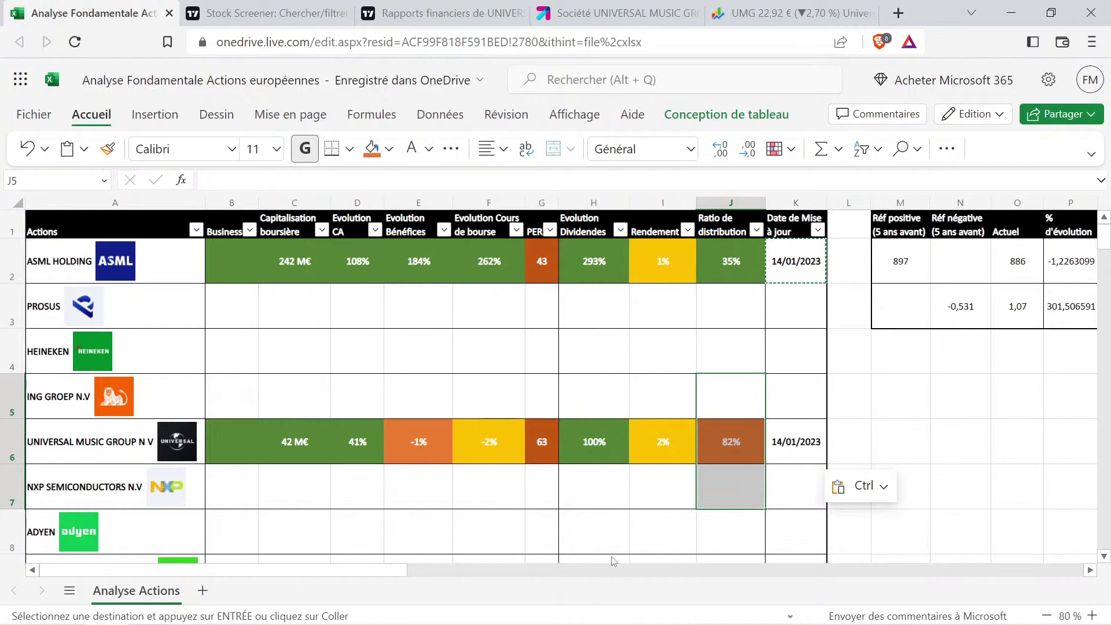
{"action": "left_click", "coordinate": [886, 408]}
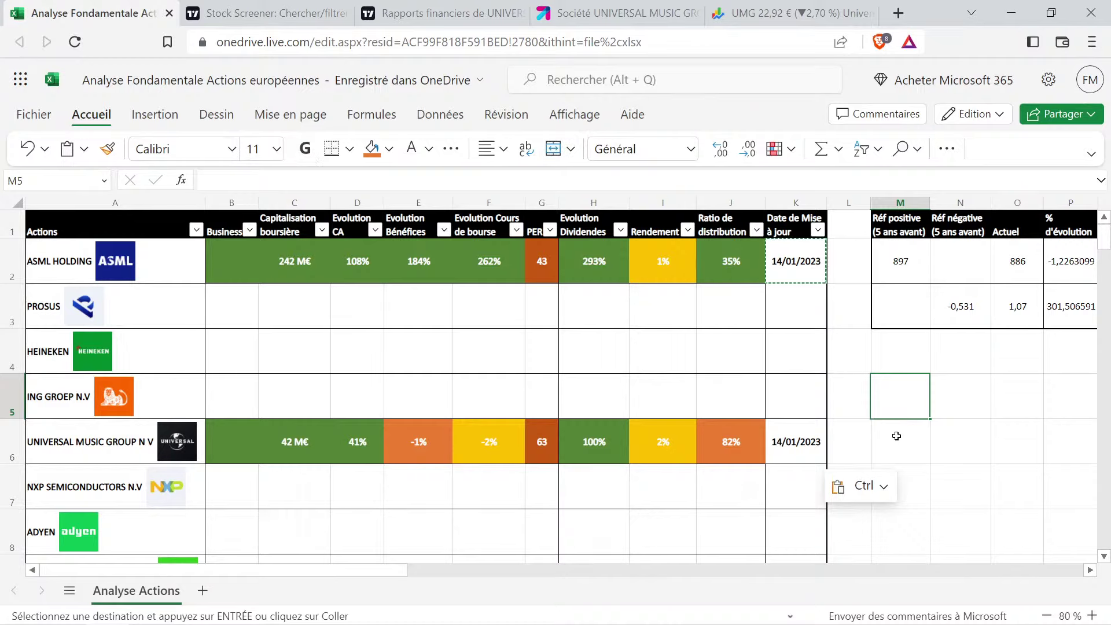
{"action": "left_click", "coordinate": [365, 351]}
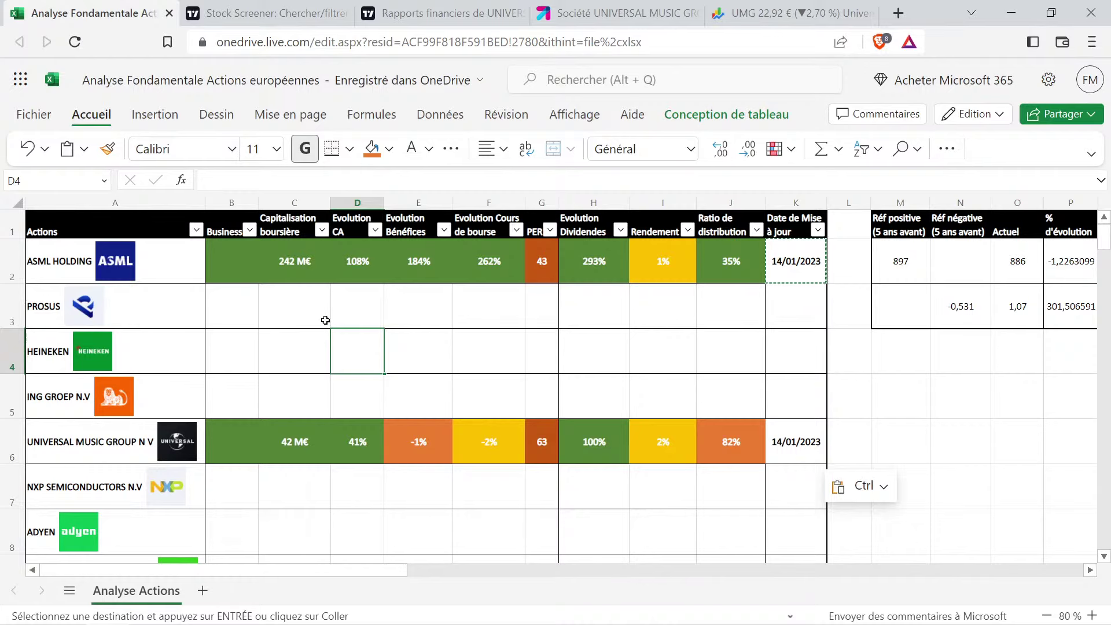
{"action": "left_click", "coordinate": [327, 351]}
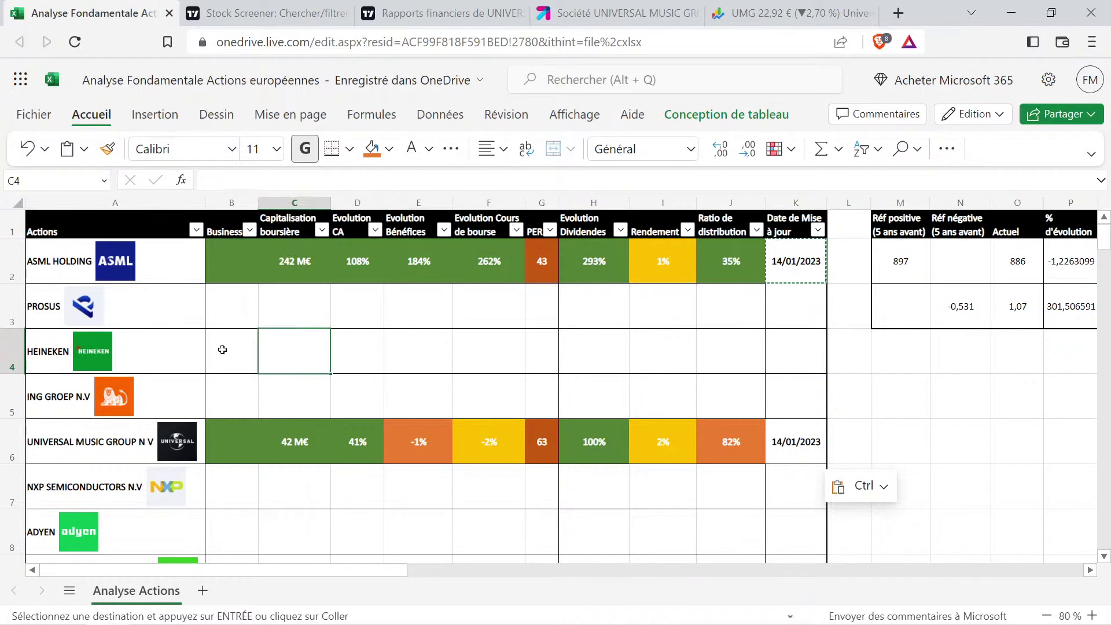
{"action": "left_click", "coordinate": [160, 319]}
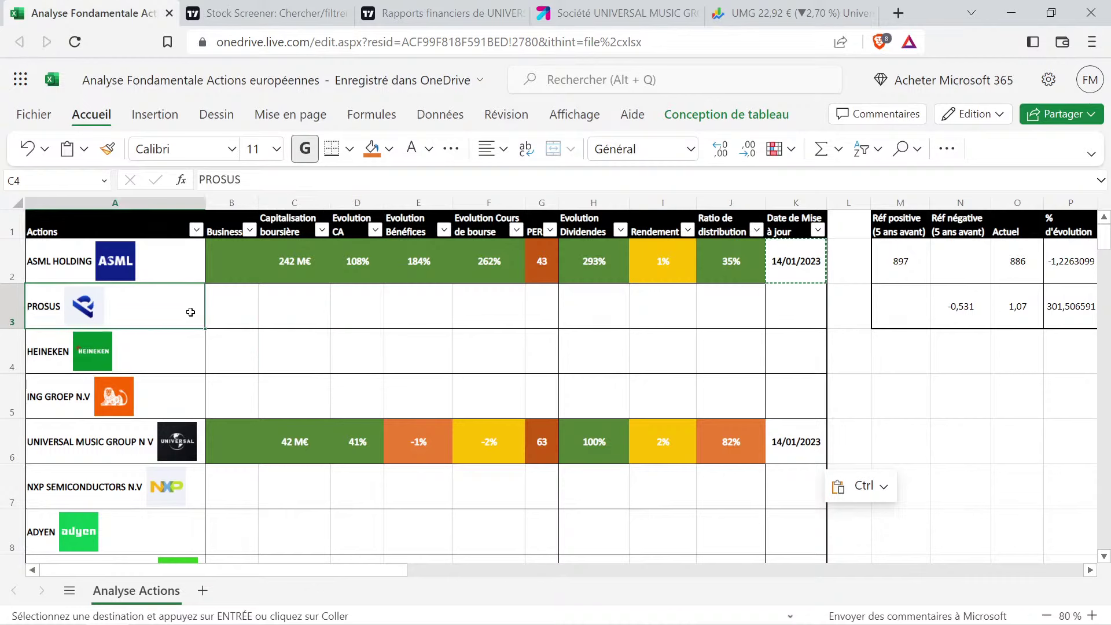
Close the Universal Music Group TradingView report and open the Prosus (PRX) page from the stock screener
{"action": "left_click", "coordinate": [435, 12]}
{"action": "left_click", "coordinate": [520, 13]}
{"action": "left_click", "coordinate": [287, 5]}
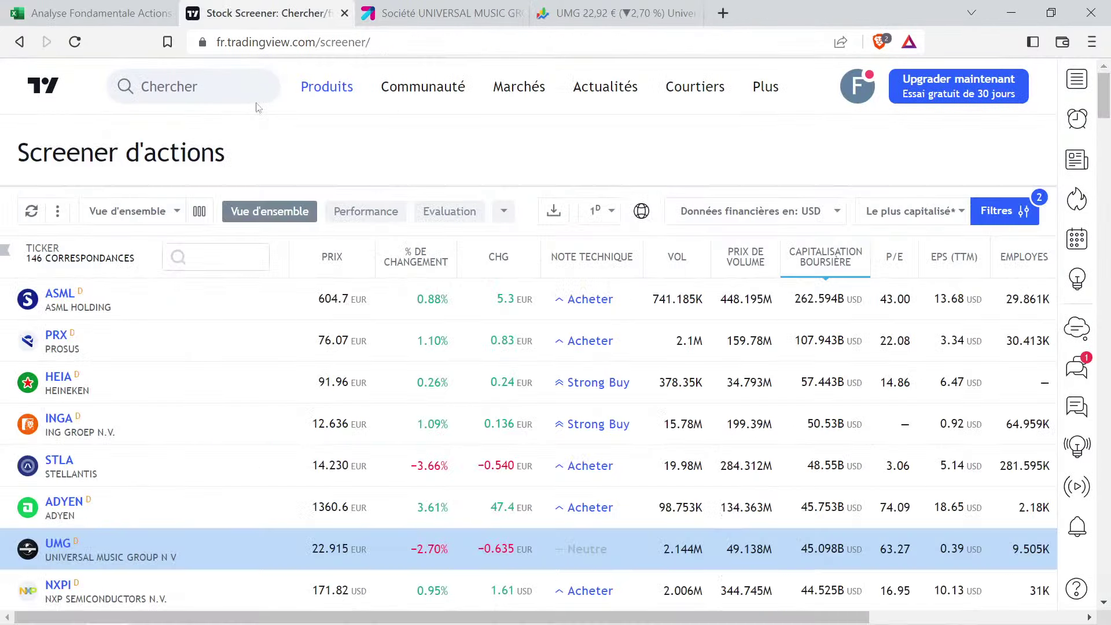
{"action": "left_click", "coordinate": [58, 338]}
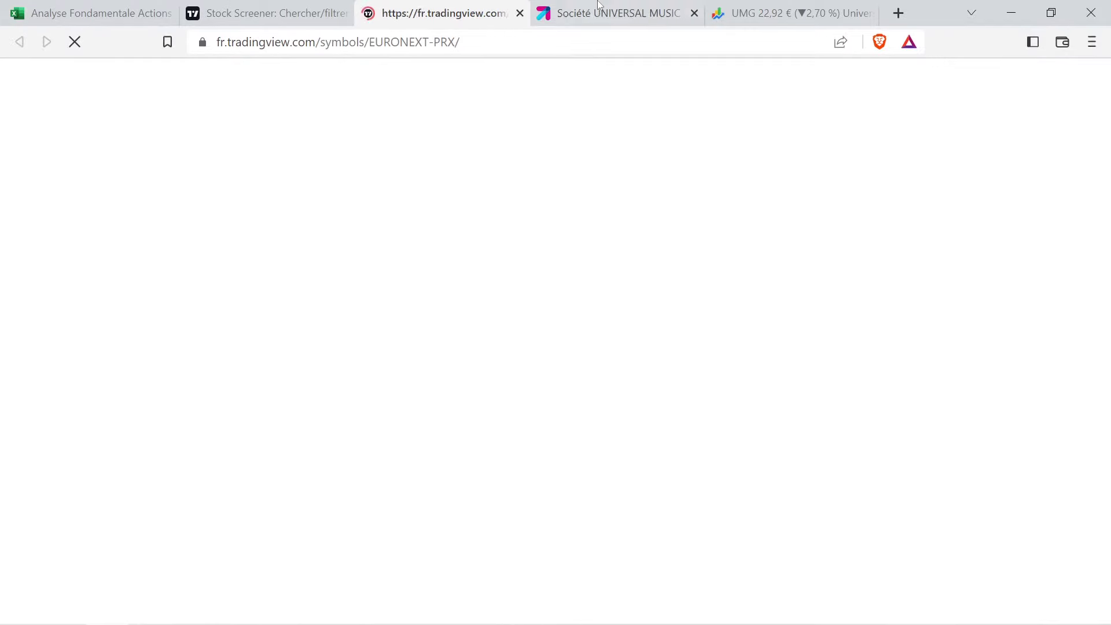
Switch to Boursorama, search for "prx" and open PROSUS RG-N on Euronext Amsterdam
{"action": "left_click", "coordinate": [611, 12]}
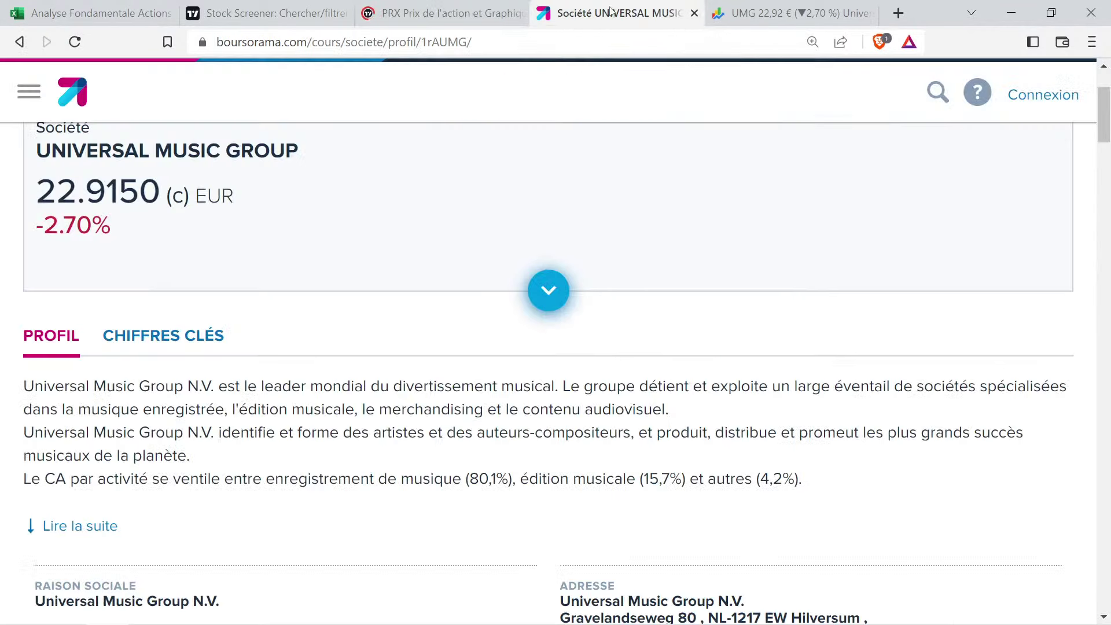
{"action": "left_click", "coordinate": [936, 92]}
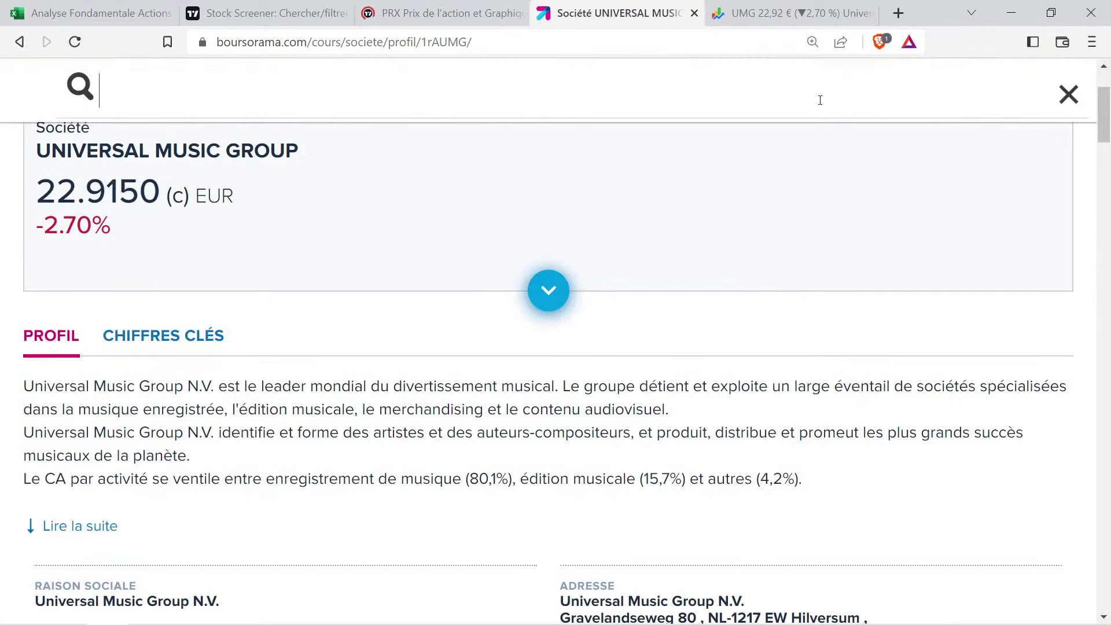
{"action": "type", "text": "prx"}
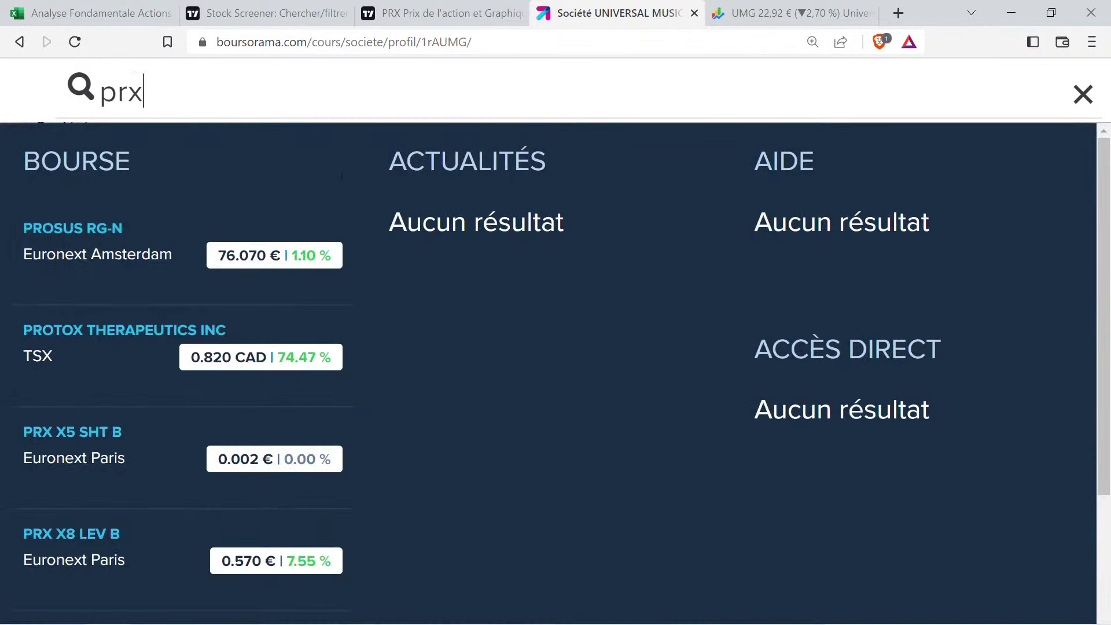
{"action": "left_click", "coordinate": [154, 233]}
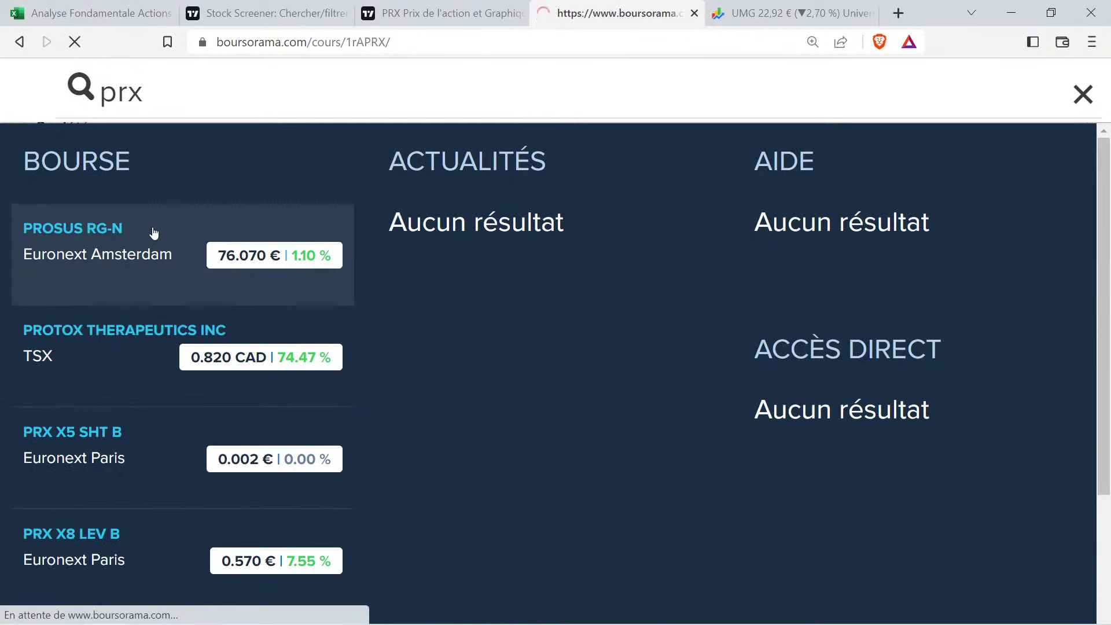
Check the Société section for Prosus, then examine the key share figures on its Cours page
{"action": "left_click", "coordinate": [499, 202]}
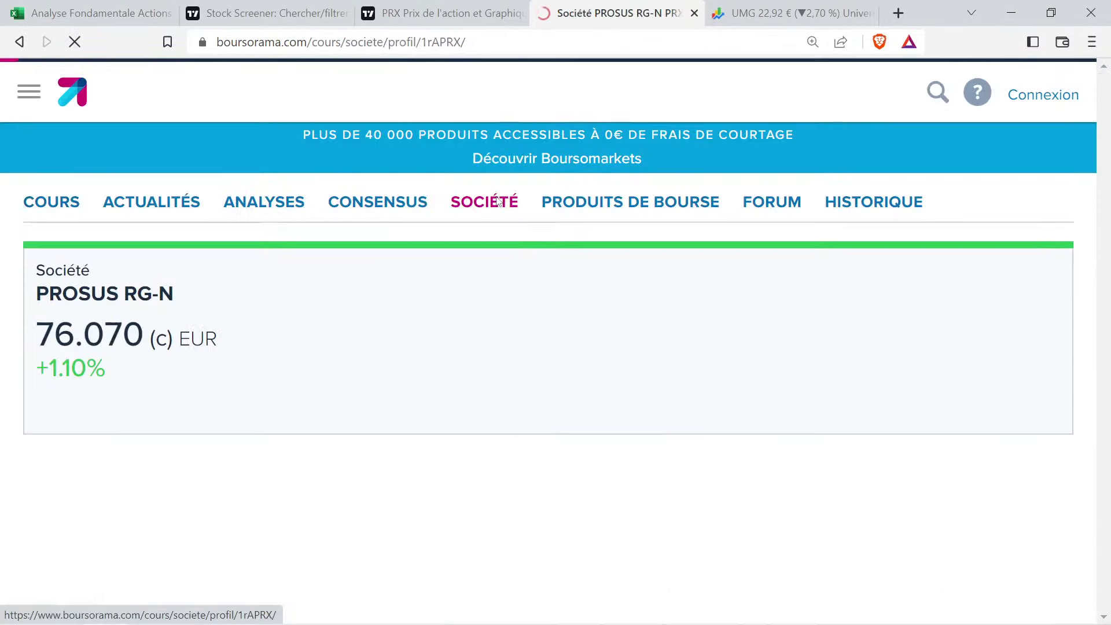
{"action": "left_click", "coordinate": [73, 198]}
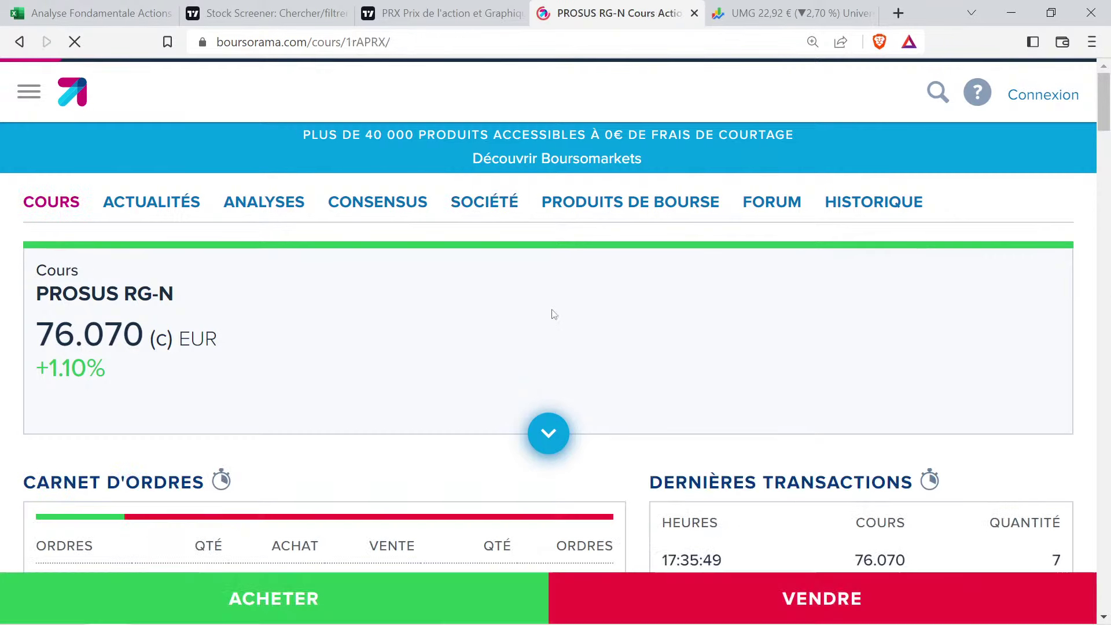
{"action": "scroll", "coordinate": [551, 312], "scroll_direction": "down", "scroll_amount": 5}
{"action": "key", "text": "ctrl+minus"}
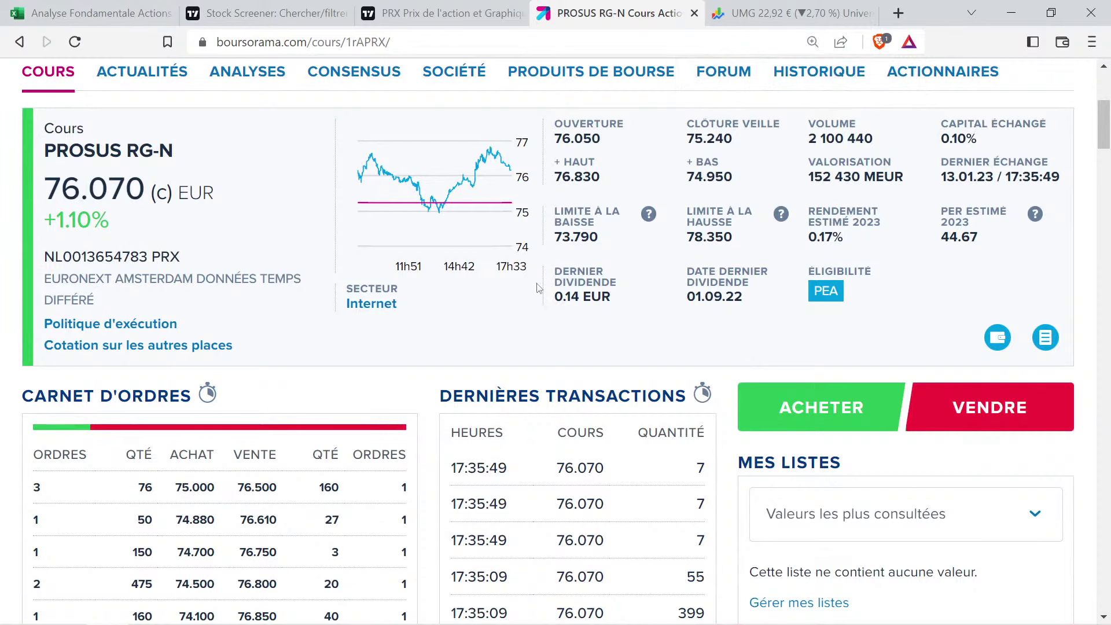
{"action": "scroll", "coordinate": [538, 287], "scroll_direction": "up", "scroll_amount": 1}
{"action": "key", "text": "ctrl+plus"}
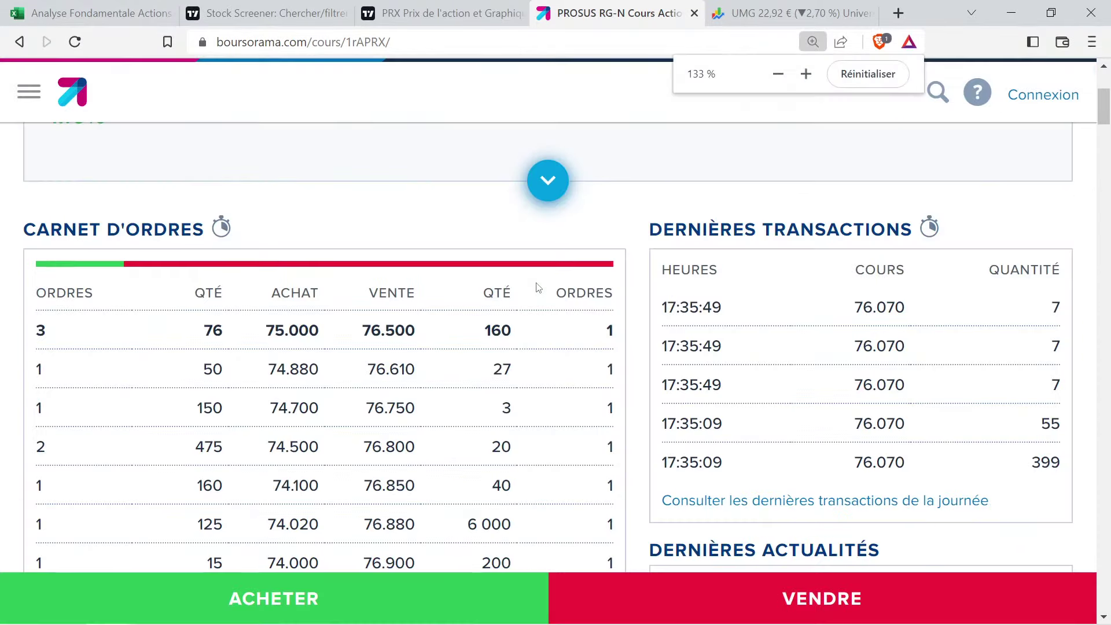
Open the Société profile of Prosus and read its holding description and its social platform and digital content activity
{"action": "scroll", "coordinate": [540, 278], "scroll_direction": "up", "scroll_amount": 5}
{"action": "left_click", "coordinate": [454, 207]}
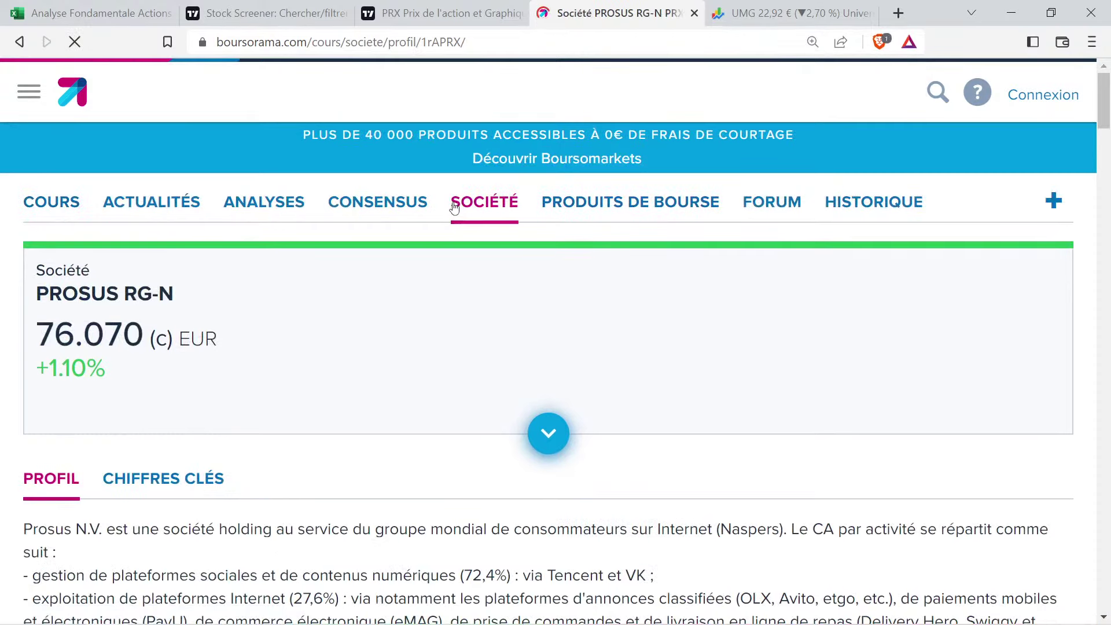
{"action": "scroll", "coordinate": [358, 364], "scroll_direction": "down", "scroll_amount": 3}
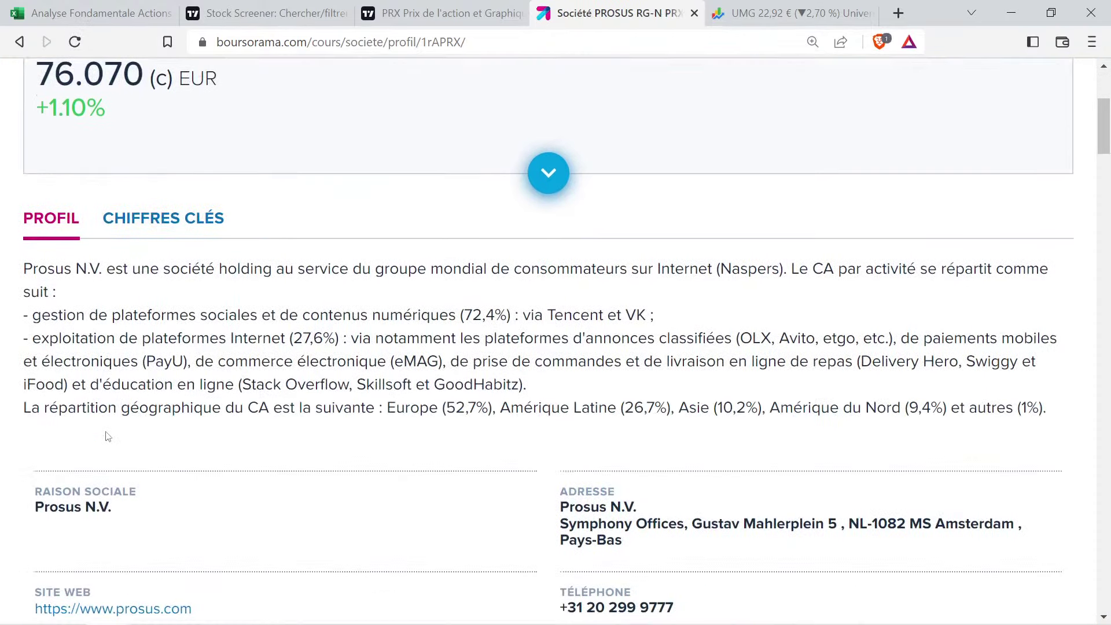
{"action": "left_click_drag", "start_coordinate": [162, 271], "coordinate": [328, 270]}
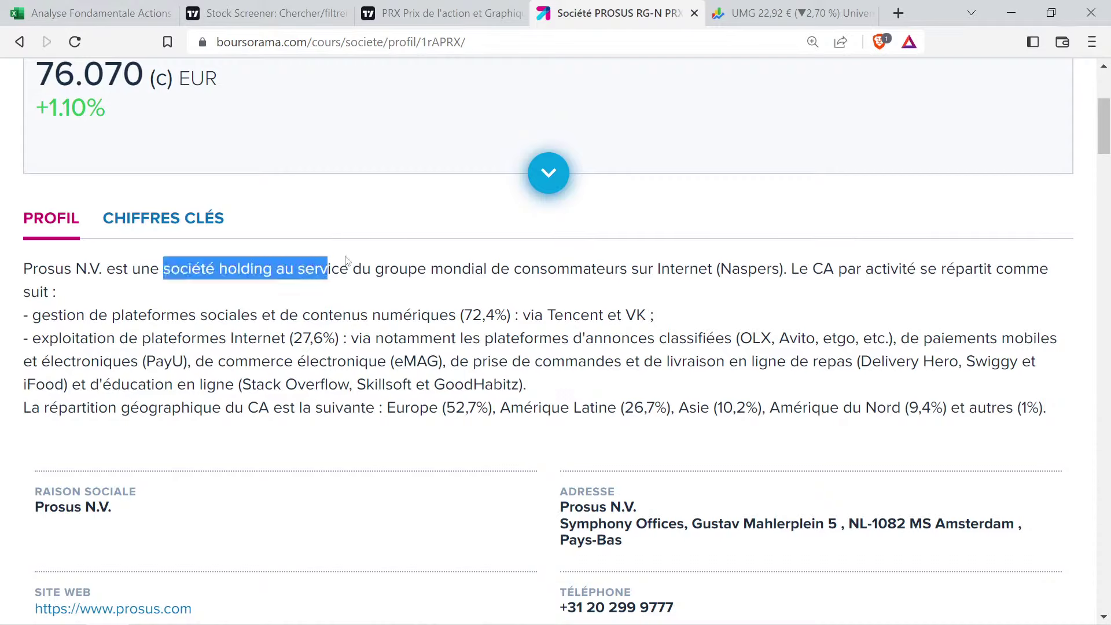
{"action": "left_click", "coordinate": [355, 270]}
{"action": "left_click_drag", "start_coordinate": [281, 266], "coordinate": [868, 295]}
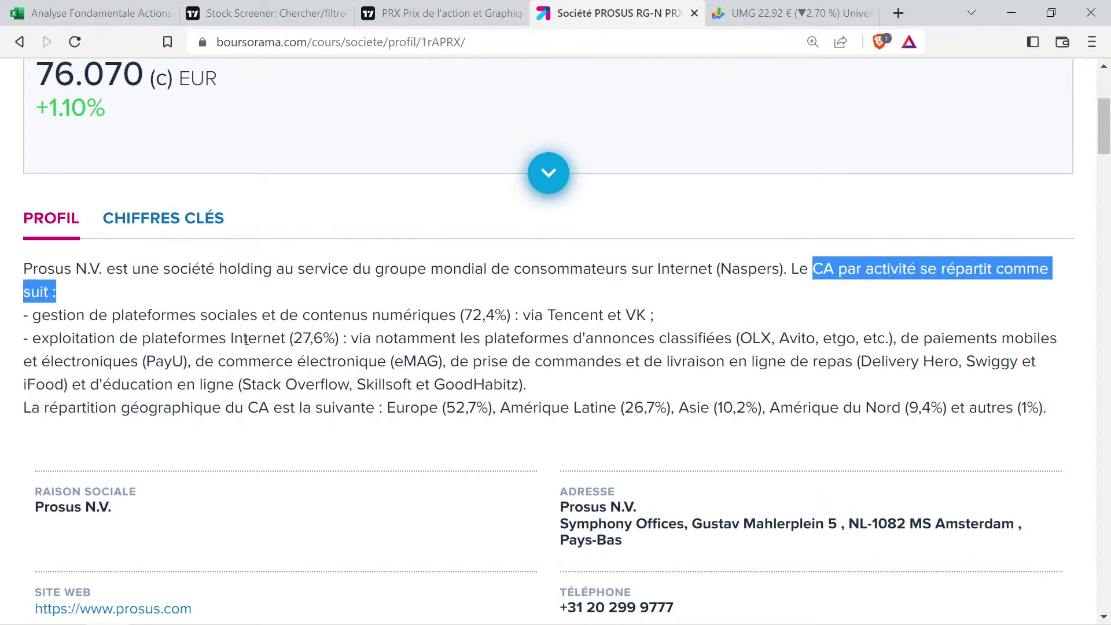
{"action": "left_click_drag", "start_coordinate": [32, 317], "coordinate": [508, 315]}
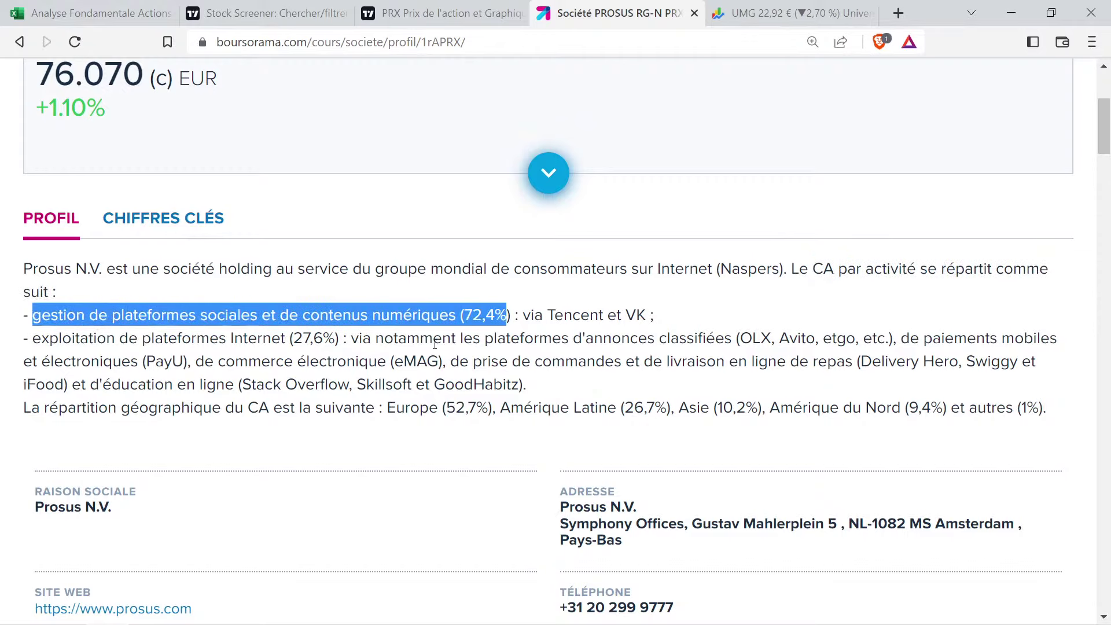
{"action": "left_click_drag", "start_coordinate": [647, 315], "coordinate": [531, 316]}
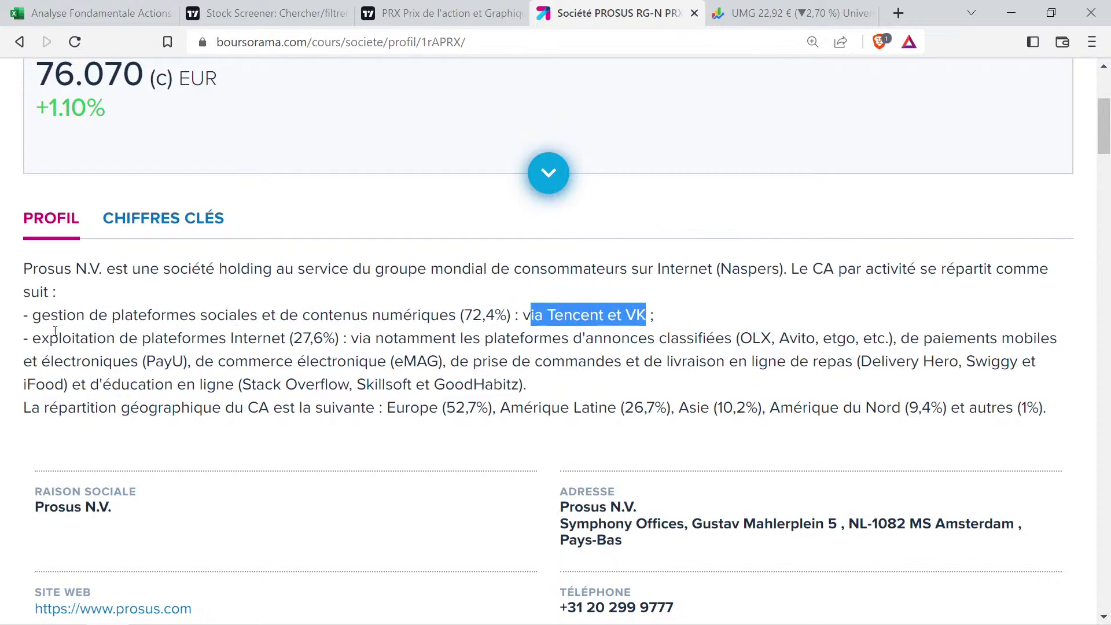
Read the profile's details on the Internet platform businesses and the geographic breakdown of Prosus's revenue
{"action": "left_click_drag", "start_coordinate": [33, 339], "coordinate": [341, 346]}
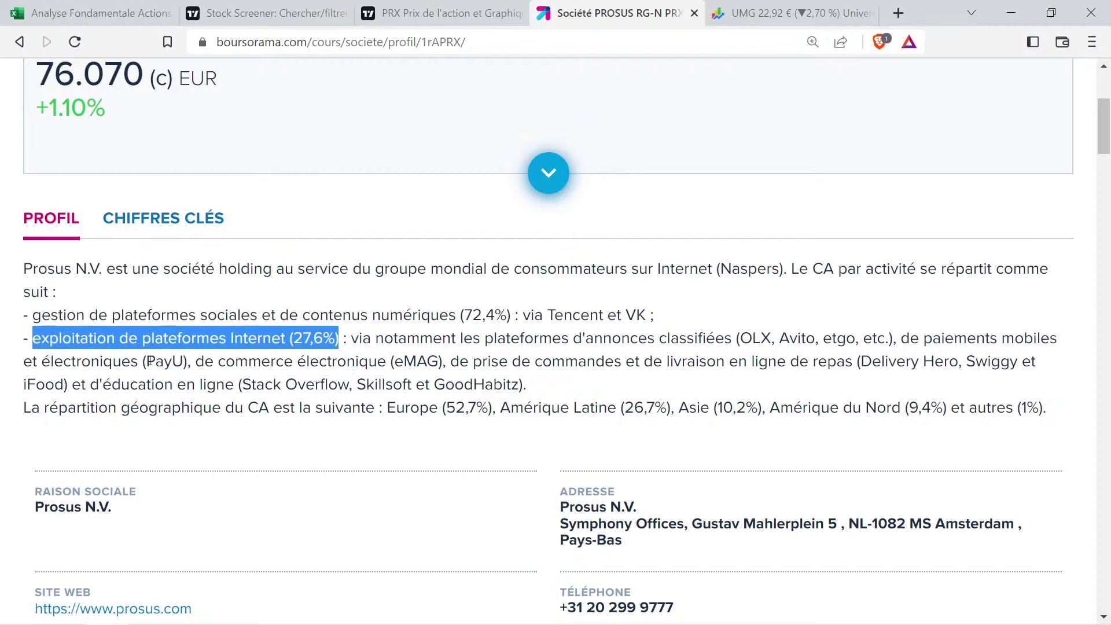
{"action": "left_click_drag", "start_coordinate": [148, 362], "coordinate": [195, 363]}
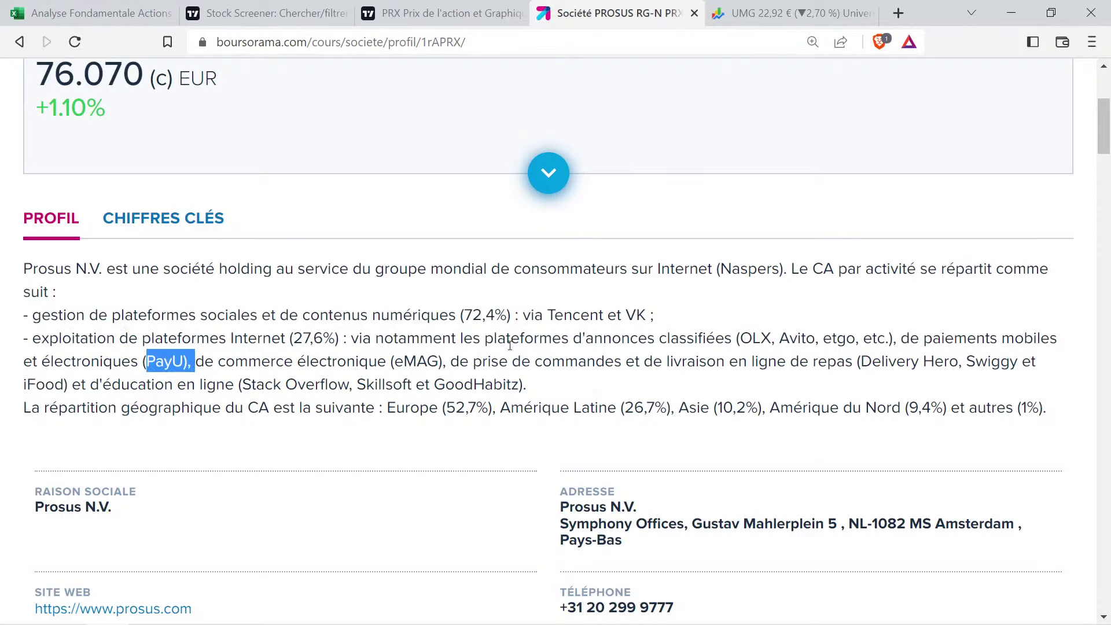
{"action": "left_click_drag", "start_coordinate": [407, 340], "coordinate": [645, 386]}
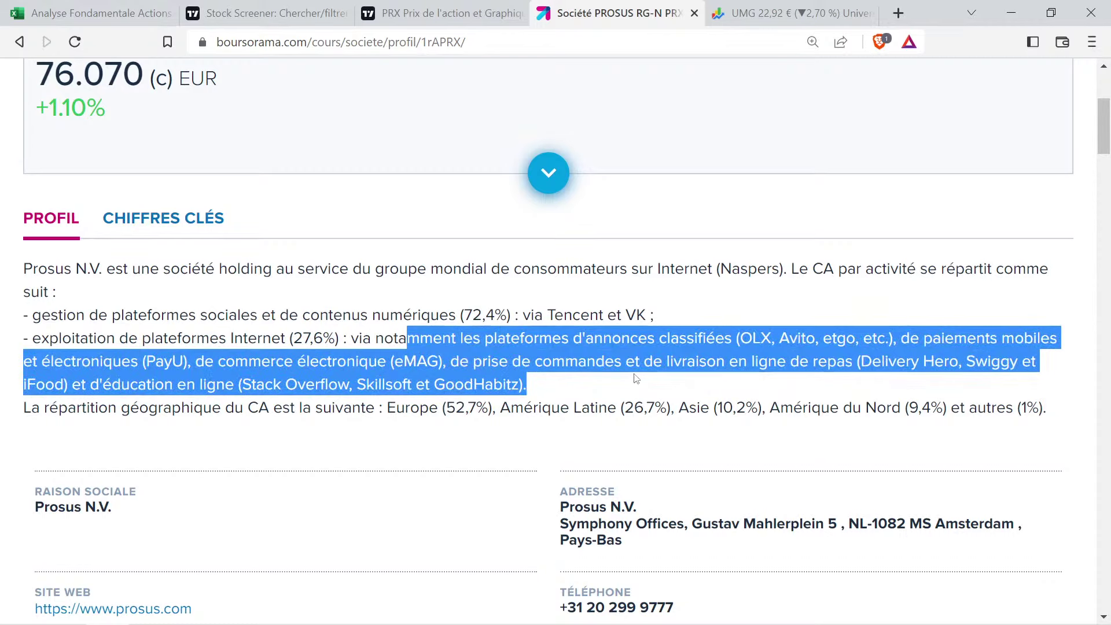
{"action": "left_click", "coordinate": [819, 356]}
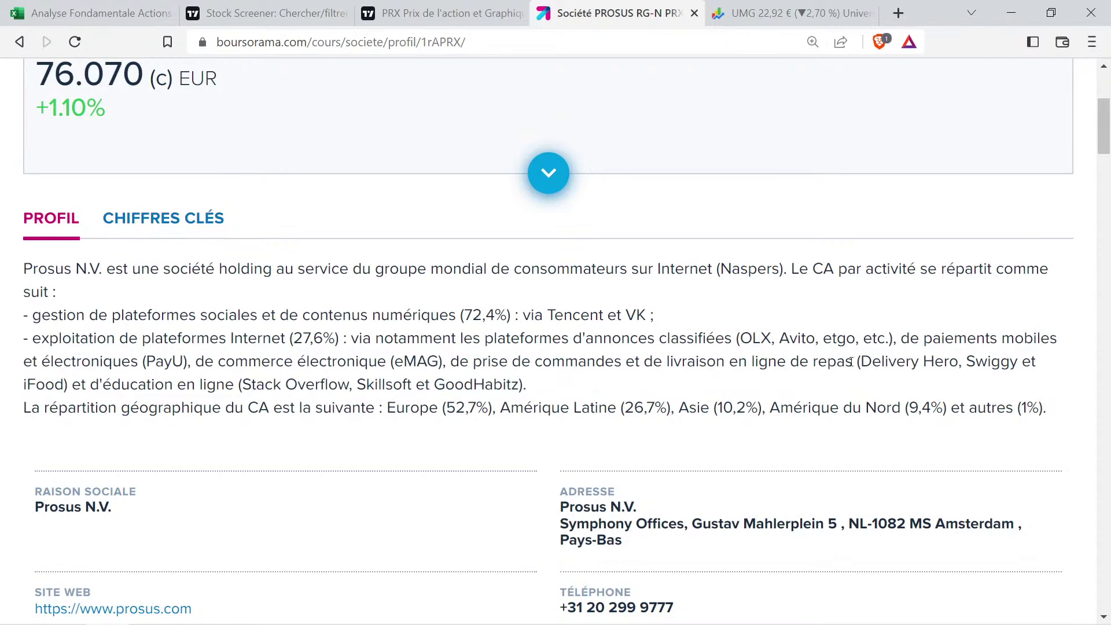
{"action": "left_click_drag", "start_coordinate": [860, 361], "coordinate": [948, 361]}
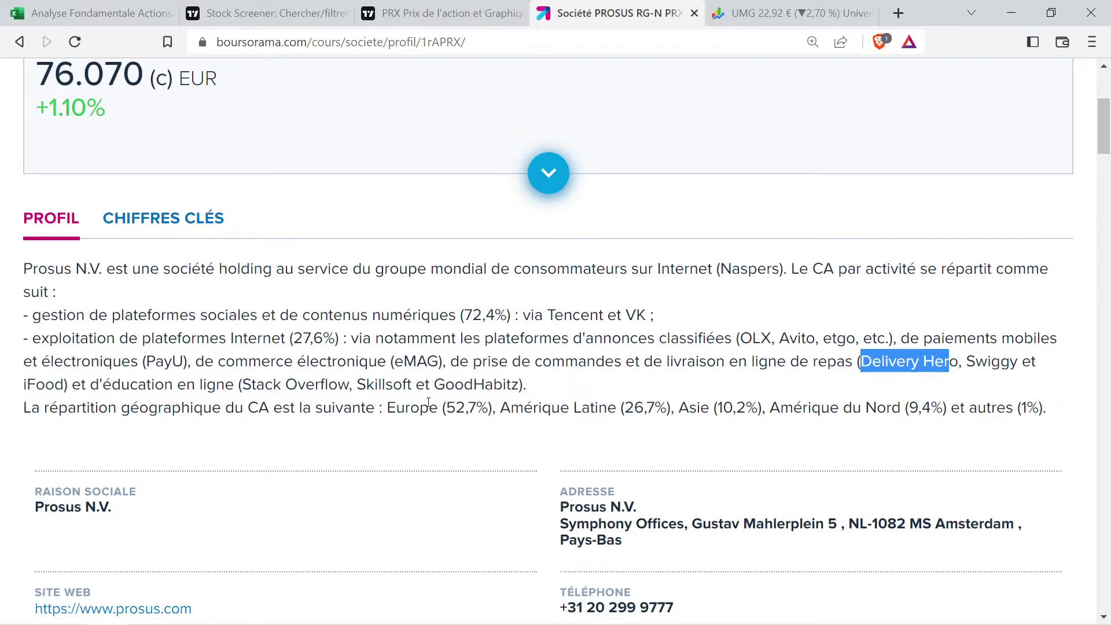
{"action": "left_click_drag", "start_coordinate": [395, 407], "coordinate": [1053, 407]}
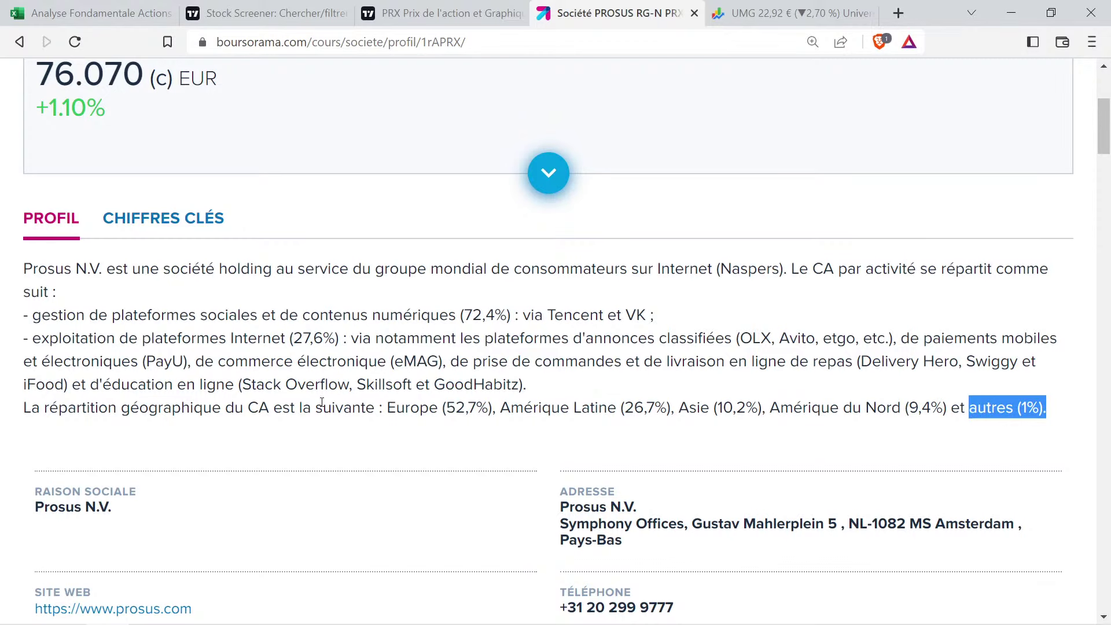
{"action": "scroll", "coordinate": [321, 402], "scroll_direction": "up", "scroll_amount": 2}
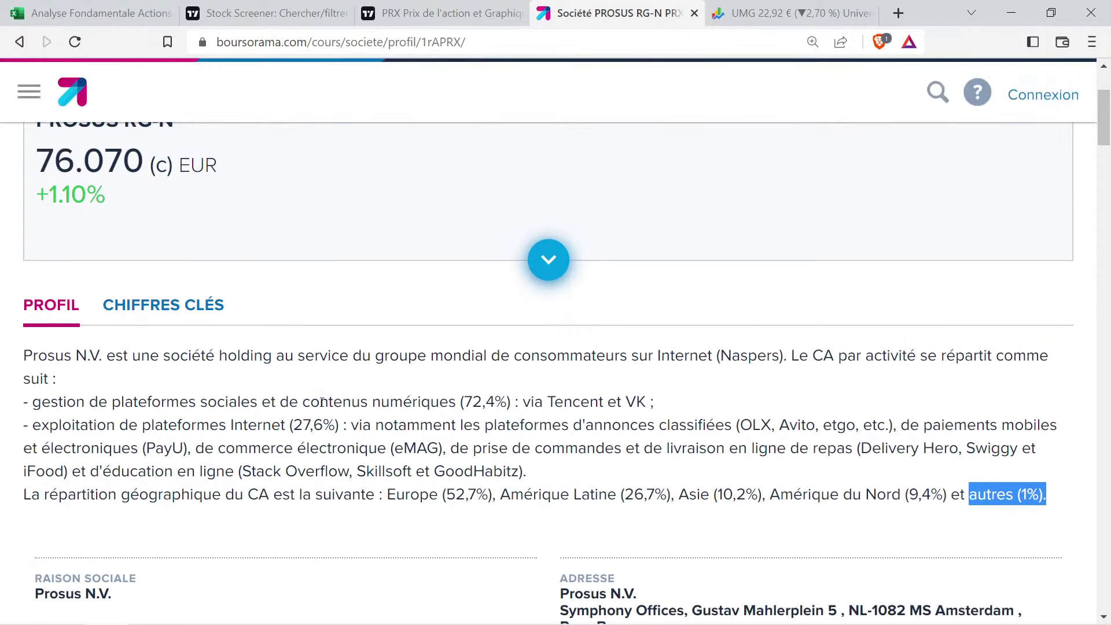
Return to the Excel workbook and copy ASML's green Business cell to the Business cell of the Prosus row
{"action": "left_click", "coordinate": [93, 13]}
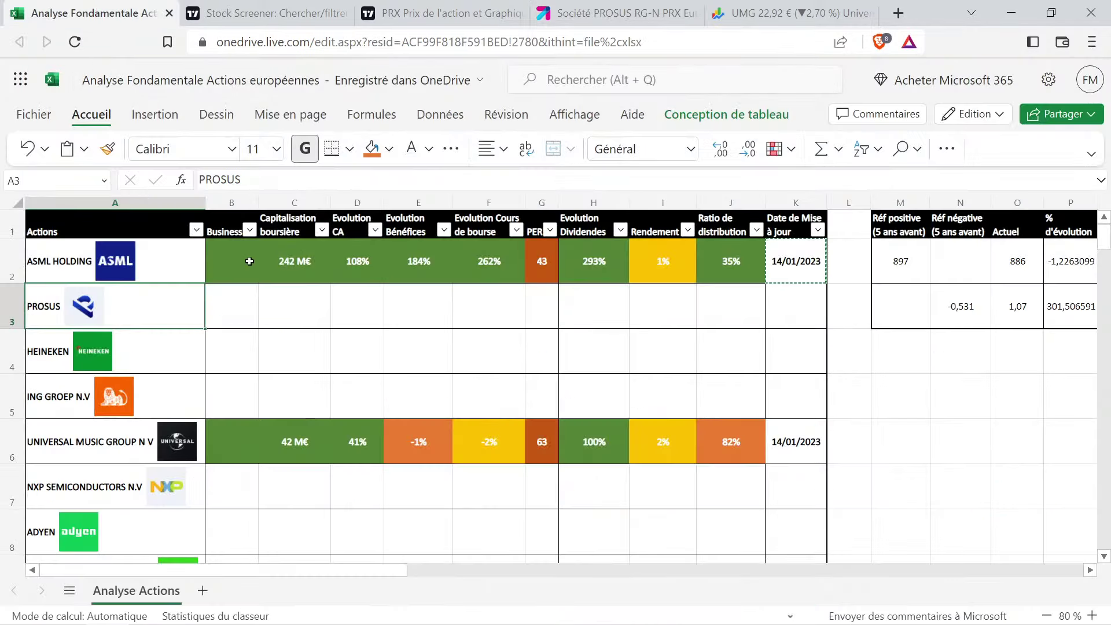
{"action": "left_click", "coordinate": [243, 278]}
{"action": "key", "text": "ctrl+c"}
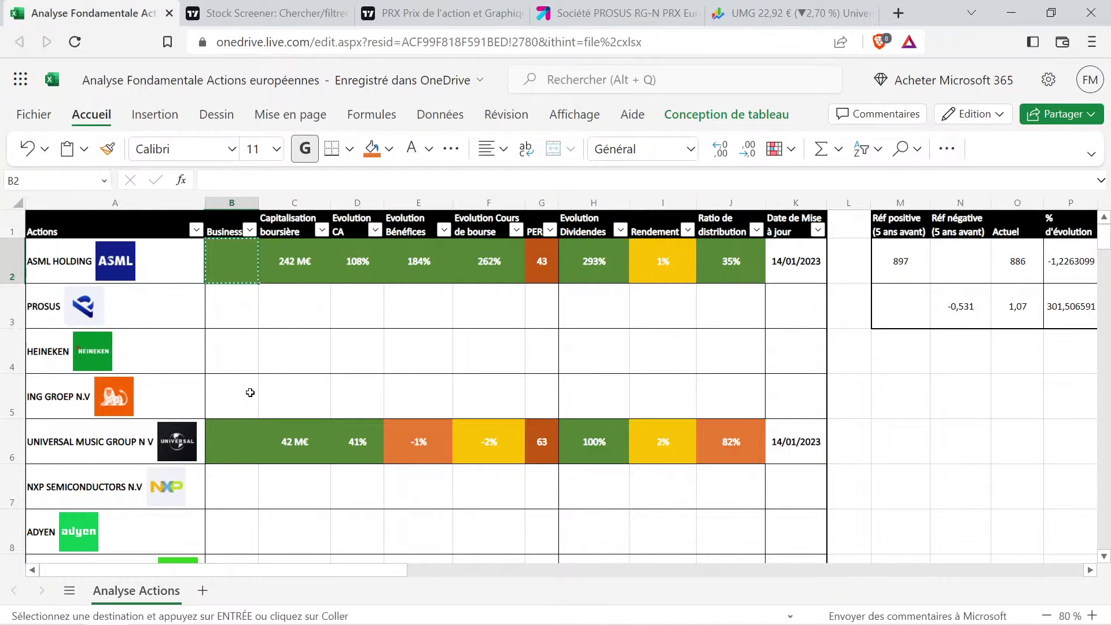
{"action": "left_click", "coordinate": [243, 313]}
{"action": "key", "text": "ctrl+v"}
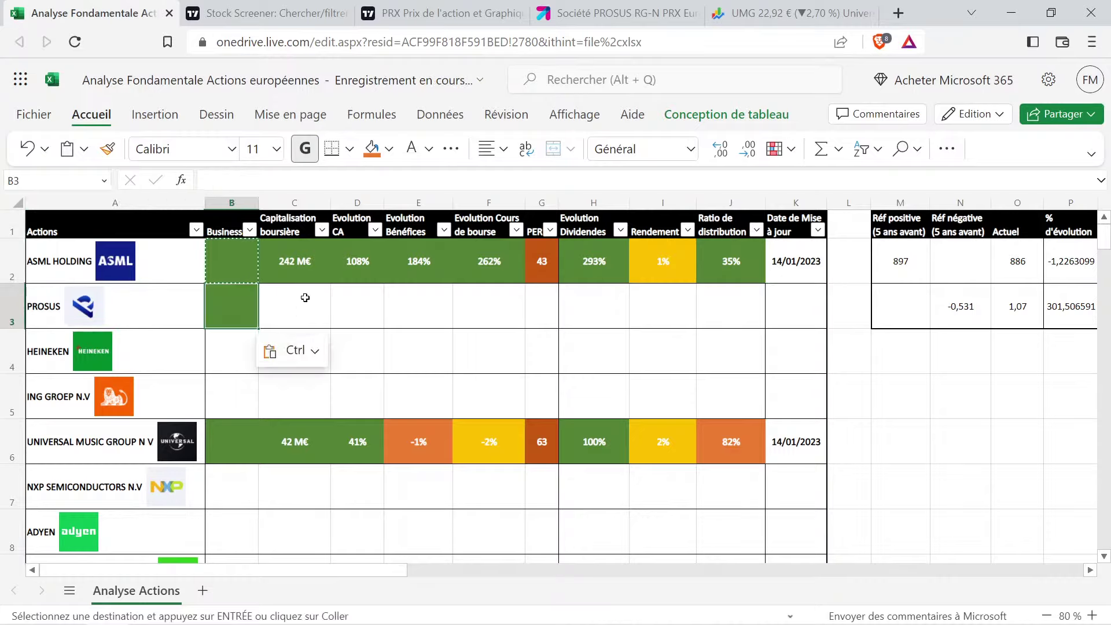
Switch to the Prosus page on TradingView and check its market capitalisation
{"action": "left_click", "coordinate": [302, 298]}
{"action": "left_click", "coordinate": [442, 13]}
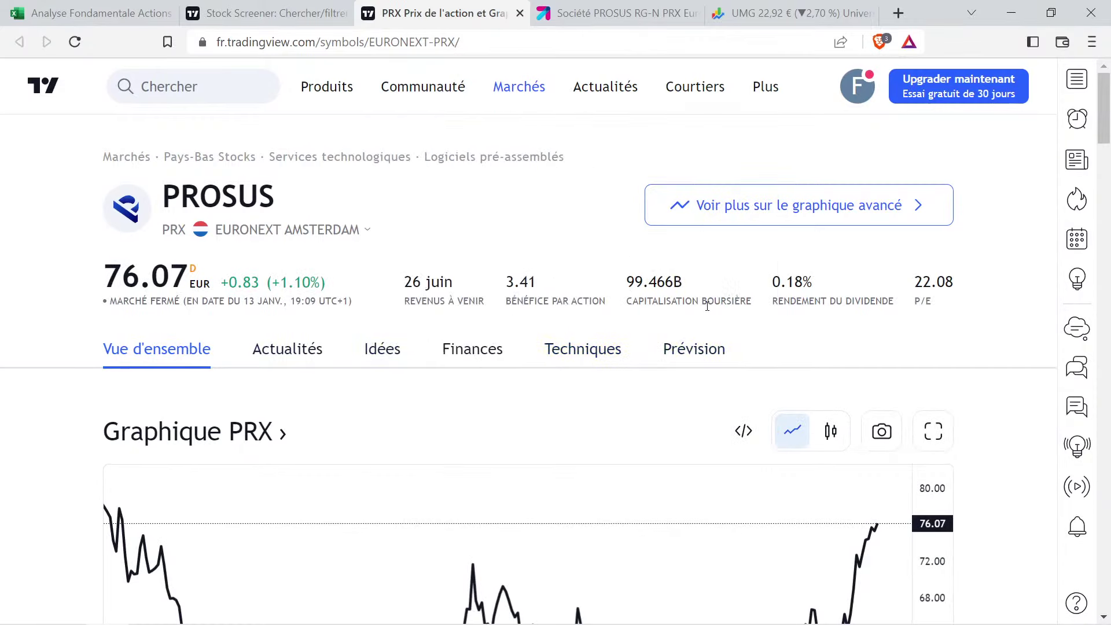
{"action": "mouse_move", "coordinate": [707, 306]}
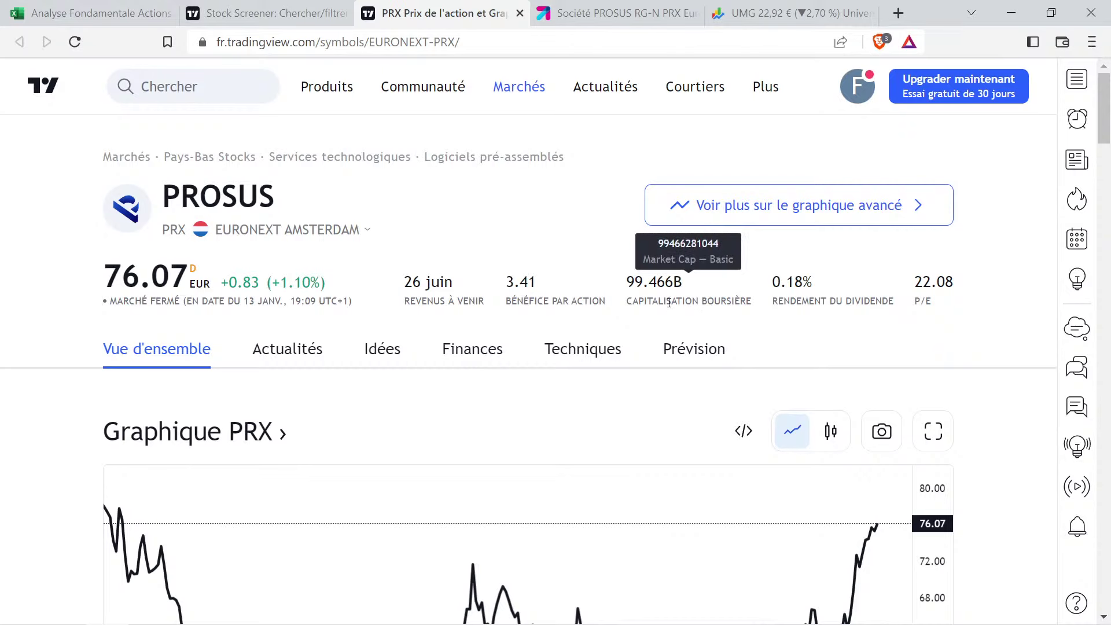
Back in the workbook, copy Universal Music Group's Capitalisation boursière cell to the Prosus row and set it to 99 M€
{"action": "left_click", "coordinate": [99, 5]}
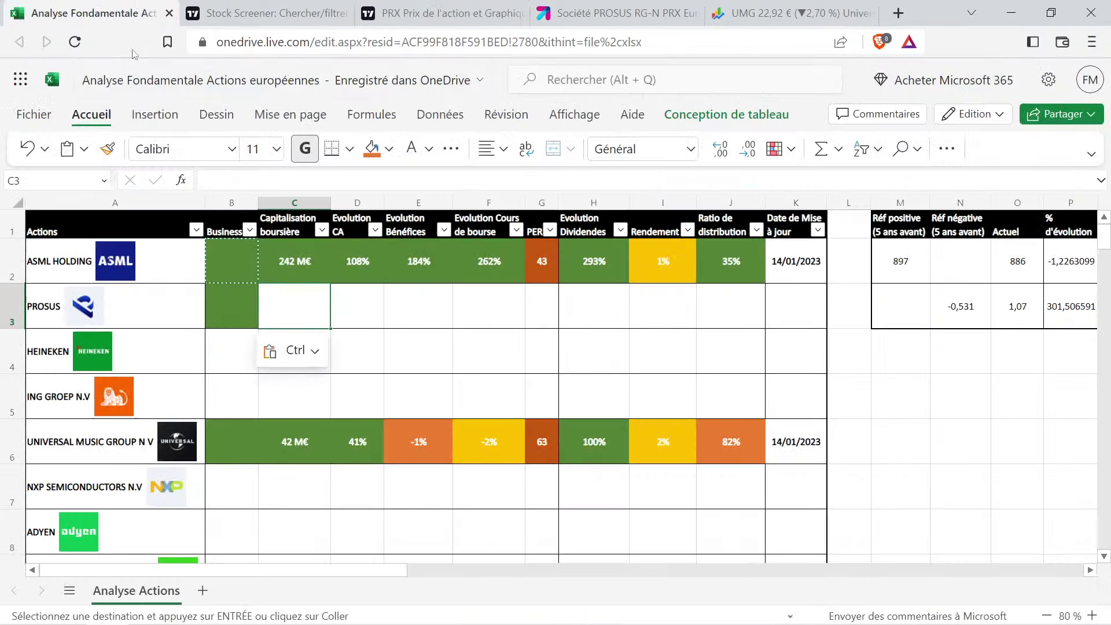
{"action": "key", "text": "ctrl+c"}
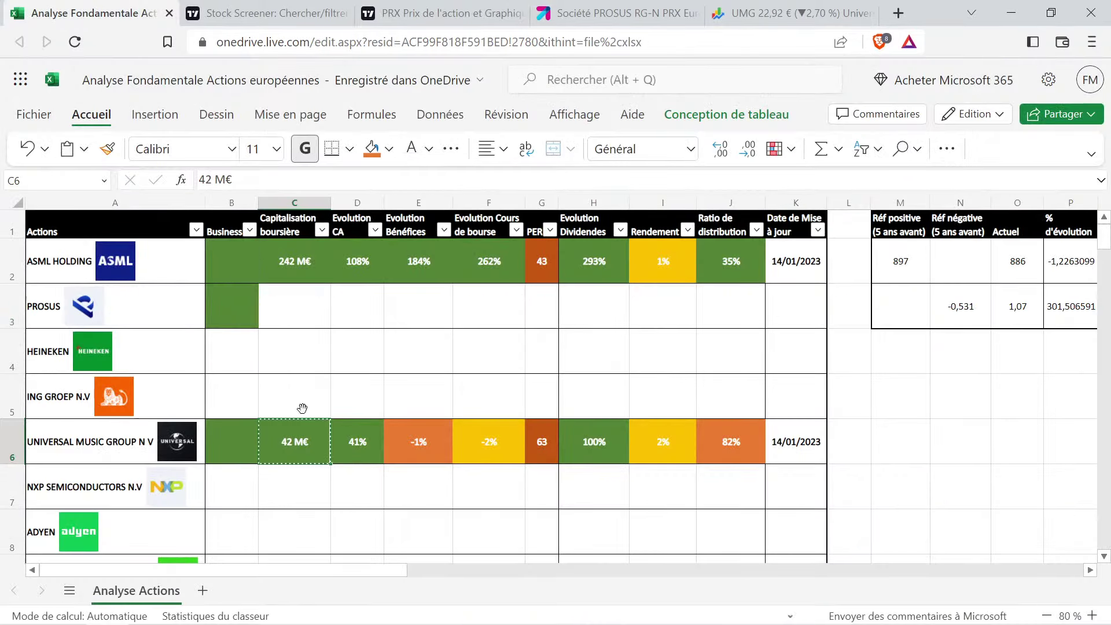
{"action": "left_click", "coordinate": [292, 306]}
{"action": "key", "text": "ctrl+v"}
{"action": "double_click", "coordinate": [290, 307]}
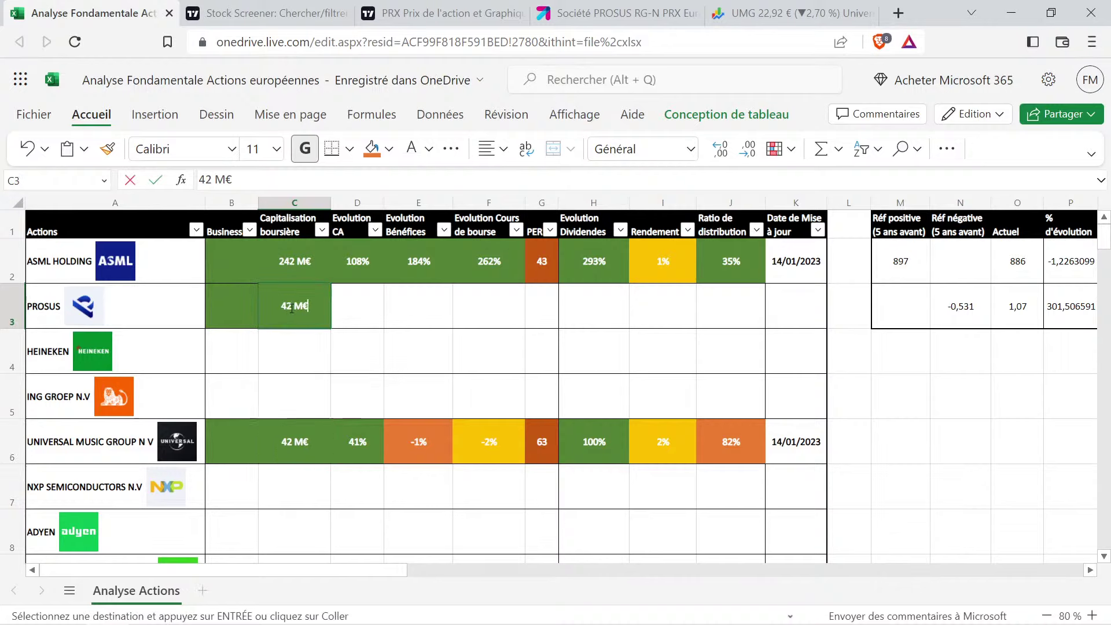
{"action": "key", "text": "BackSpace"}
{"action": "key", "text": "BackSpace"}
{"action": "key", "text": "BackSpace"}
{"action": "type", "text": "99"}
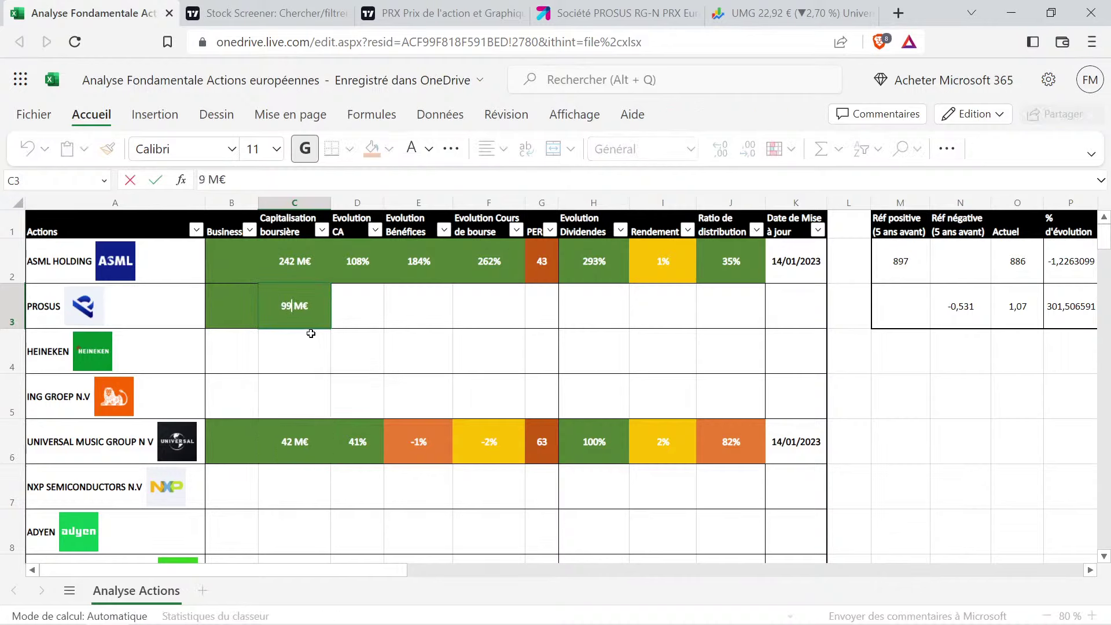
{"action": "left_click", "coordinate": [376, 294]}
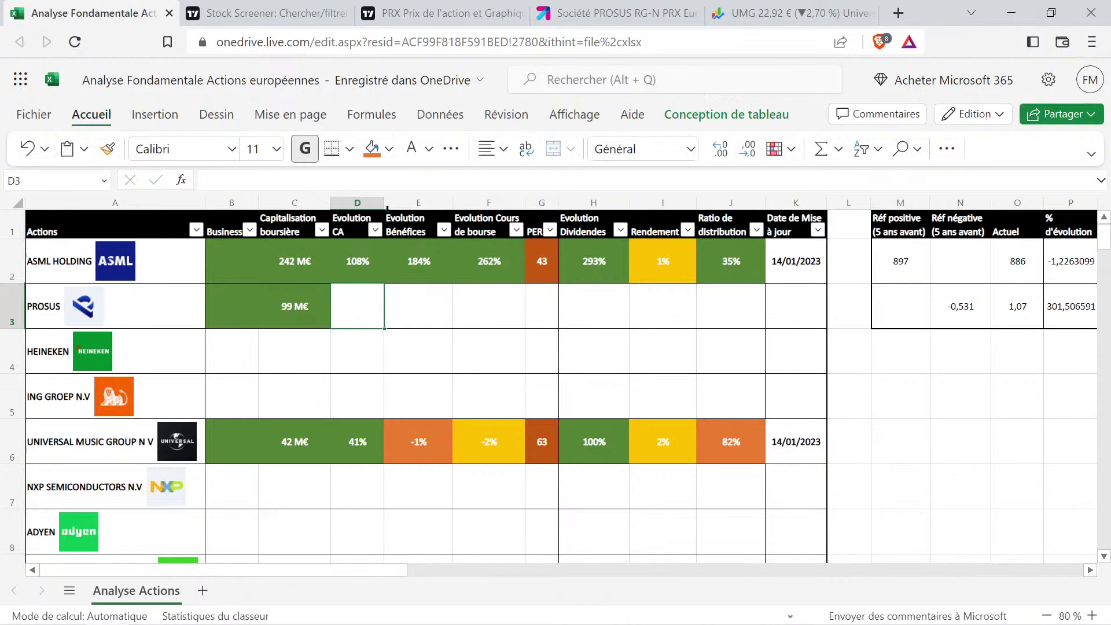
Open Prosus's income statement in TradingView's Finances section and examine its annual total revenue from 2017 to 2021
{"action": "left_click", "coordinate": [445, 12]}
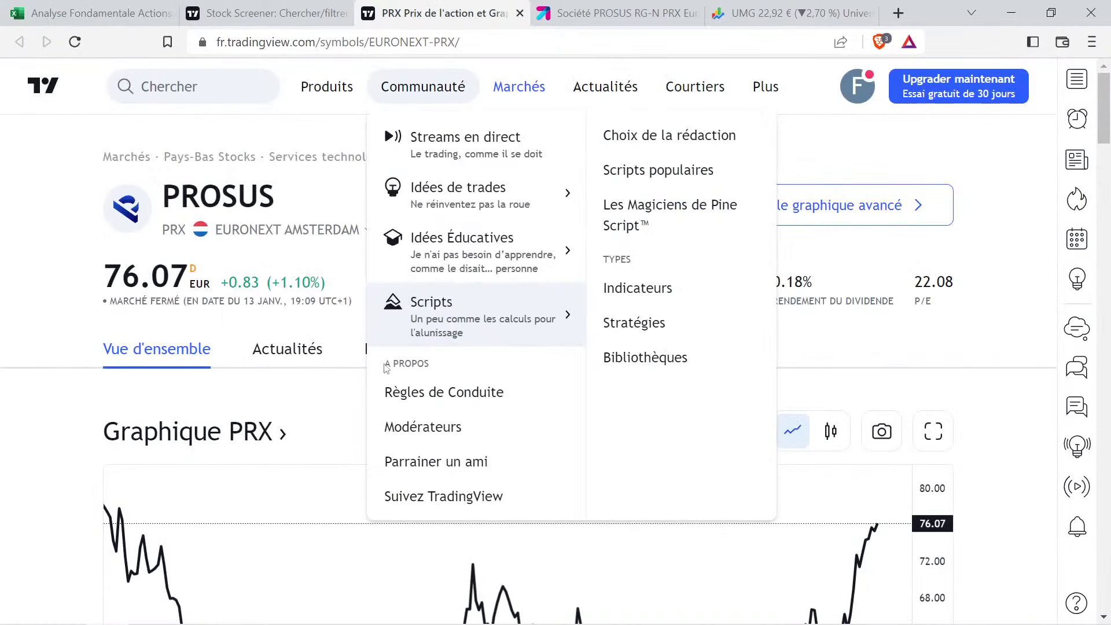
{"action": "left_click", "coordinate": [455, 354]}
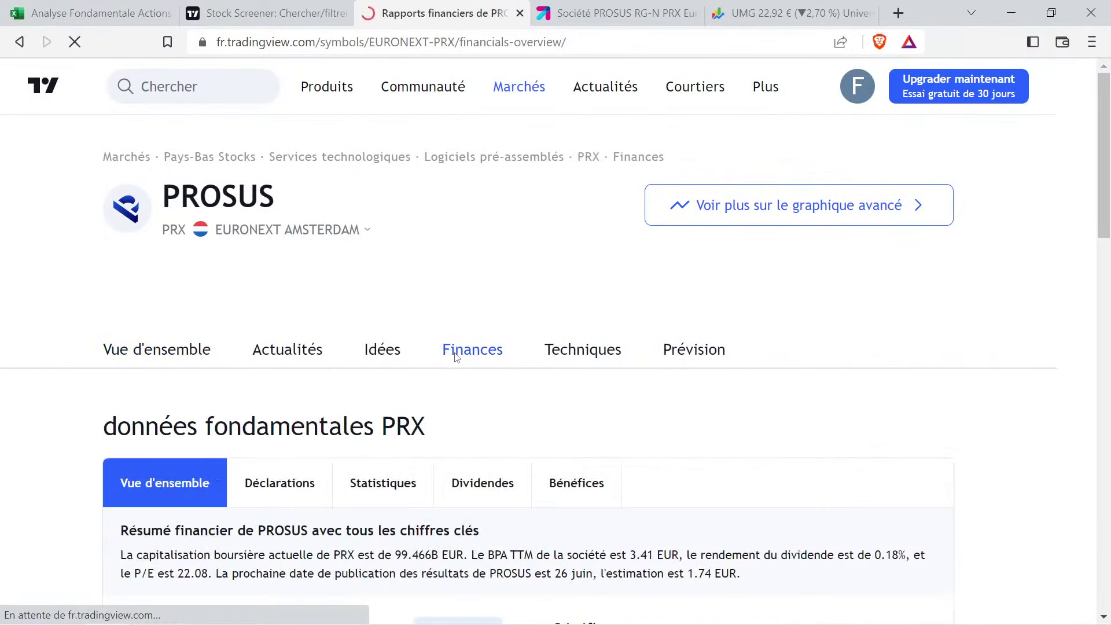
{"action": "scroll", "coordinate": [371, 382], "scroll_direction": "down", "scroll_amount": 2}
{"action": "left_click", "coordinate": [280, 397]}
{"action": "scroll", "coordinate": [538, 351], "scroll_direction": "down", "scroll_amount": 3}
{"action": "scroll", "coordinate": [539, 353], "scroll_direction": "down", "scroll_amount": 1}
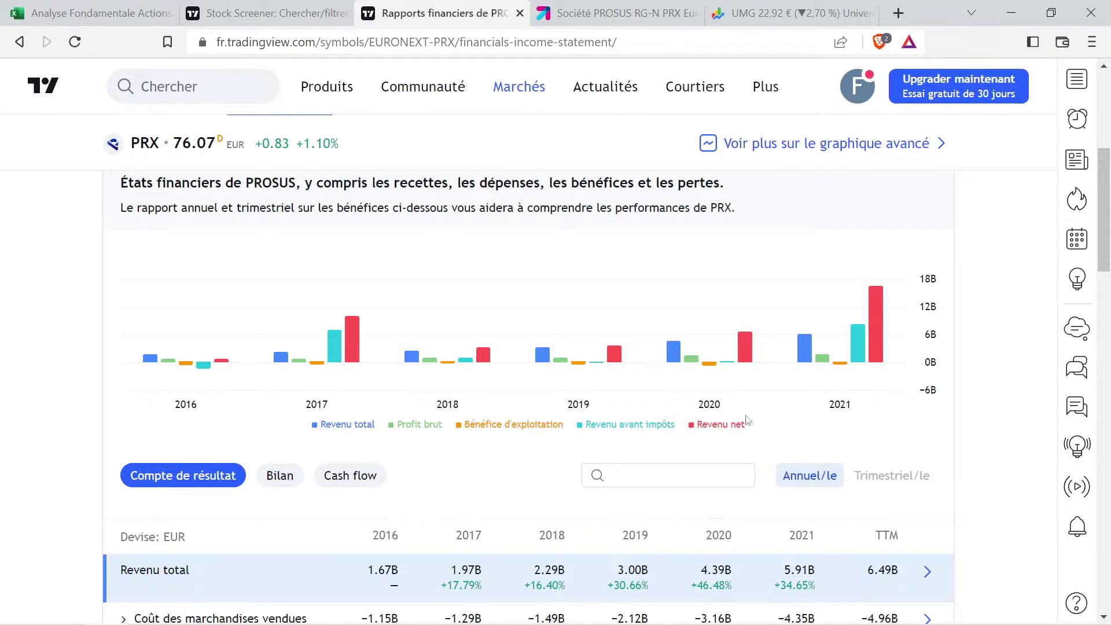
{"action": "mouse_move", "coordinate": [756, 363]}
{"action": "mouse_move", "coordinate": [269, 360]}
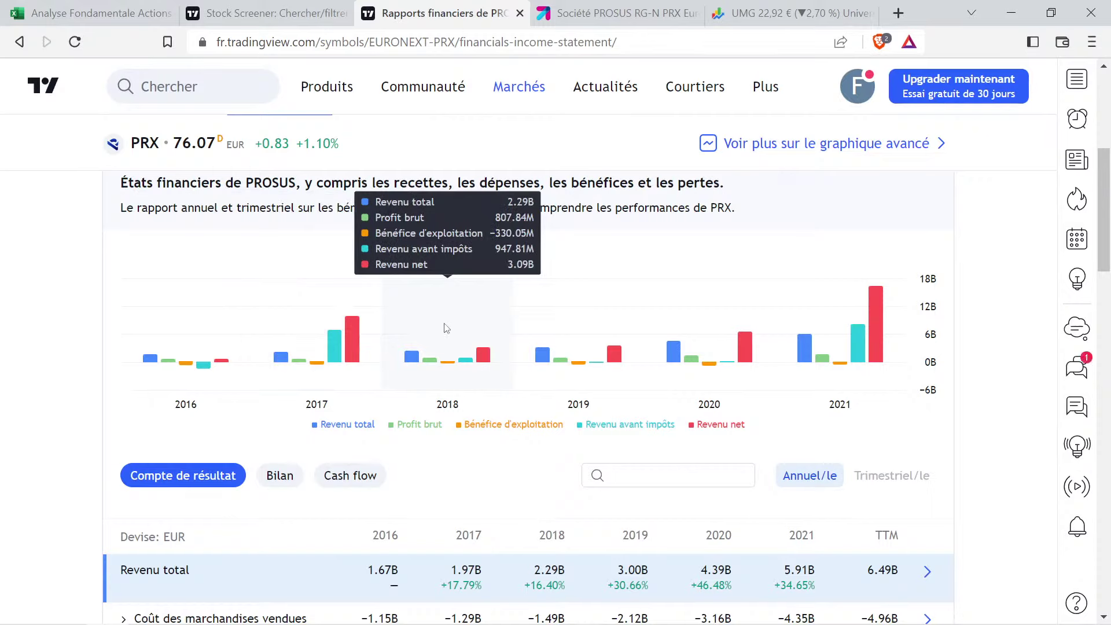
{"action": "mouse_move", "coordinate": [548, 321]}
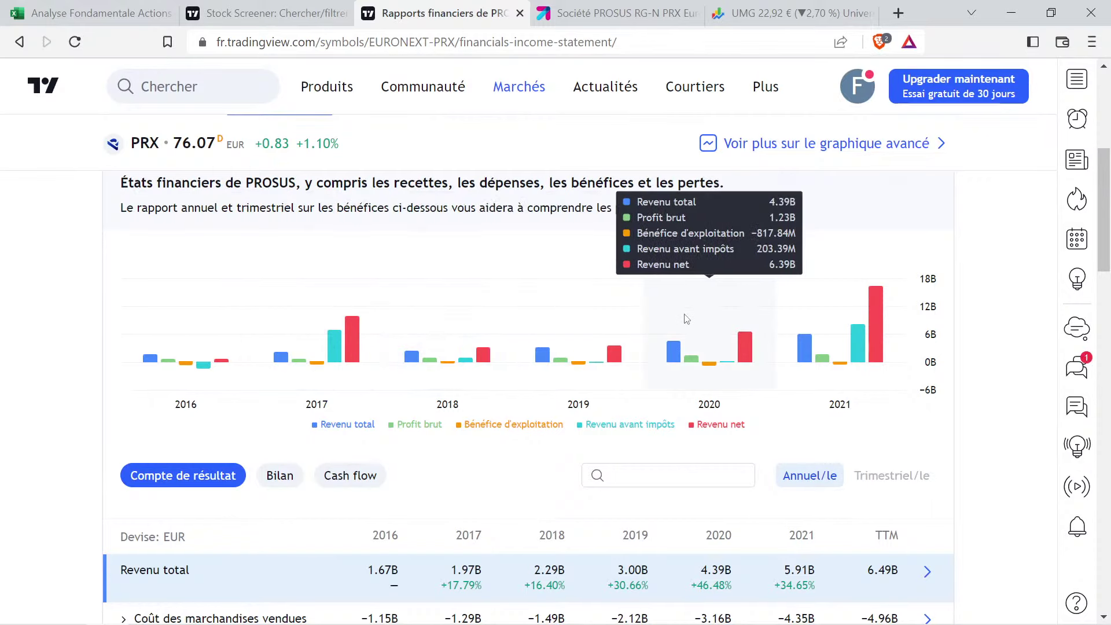
{"action": "mouse_move", "coordinate": [803, 314]}
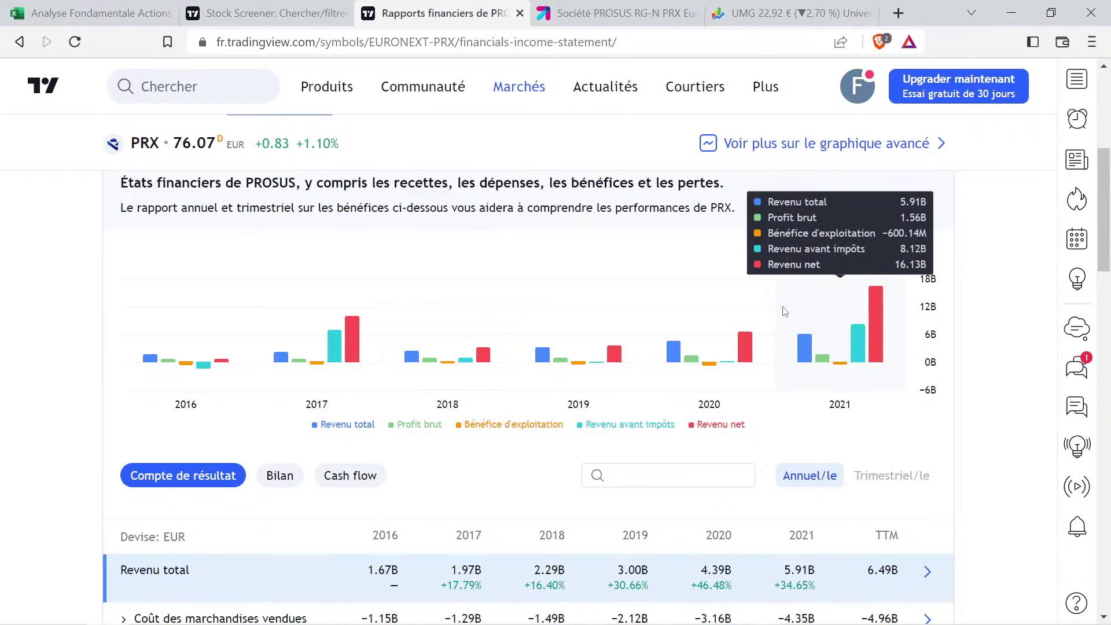
{"action": "mouse_move", "coordinate": [306, 322]}
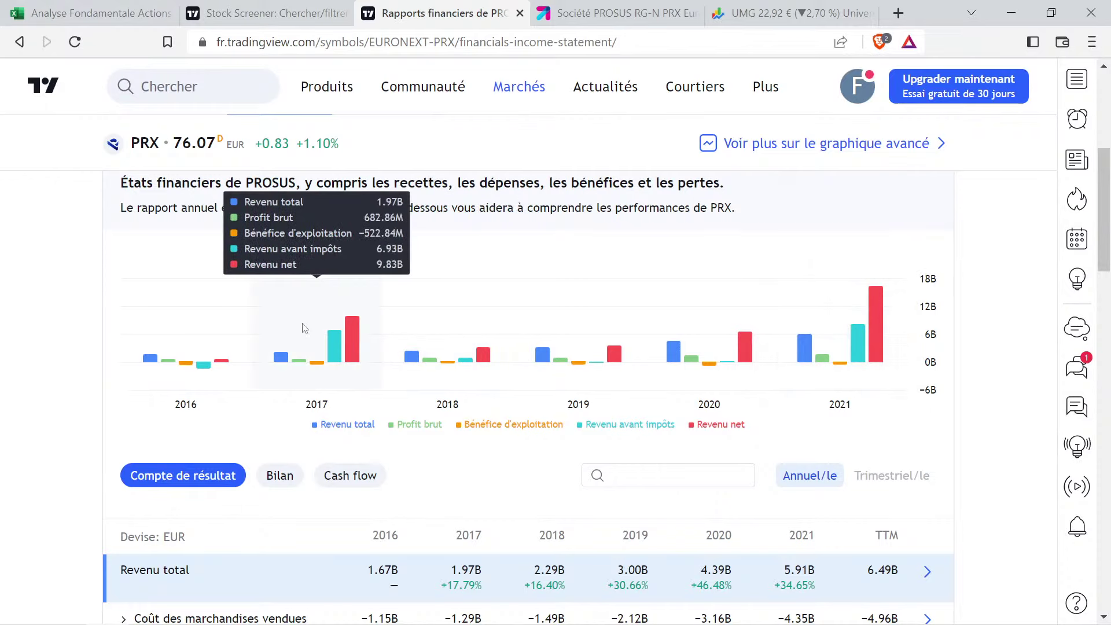
{"action": "mouse_move", "coordinate": [738, 330]}
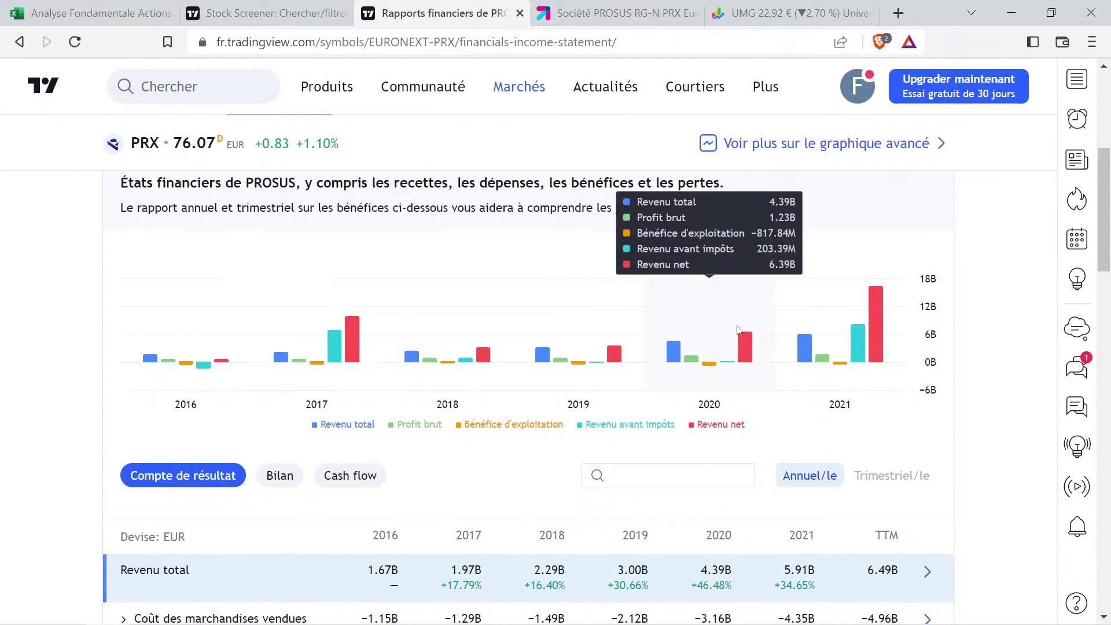
In the first row of the workbook's evolution calculator, set the positive five-year reference to 1,97 and the Actuel value to 5,91
{"action": "left_click", "coordinate": [160, 5]}
{"action": "left_click", "coordinate": [919, 249]}
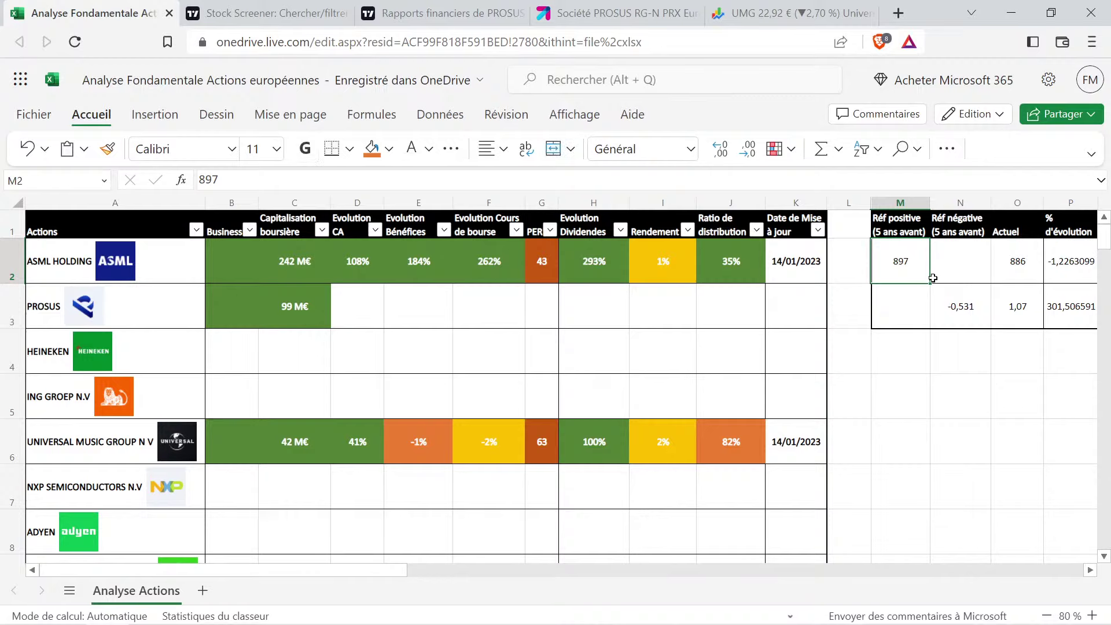
{"action": "type", "text": "1,97"}
{"action": "key", "text": "Tab"}
{"action": "key", "text": "Tab"}
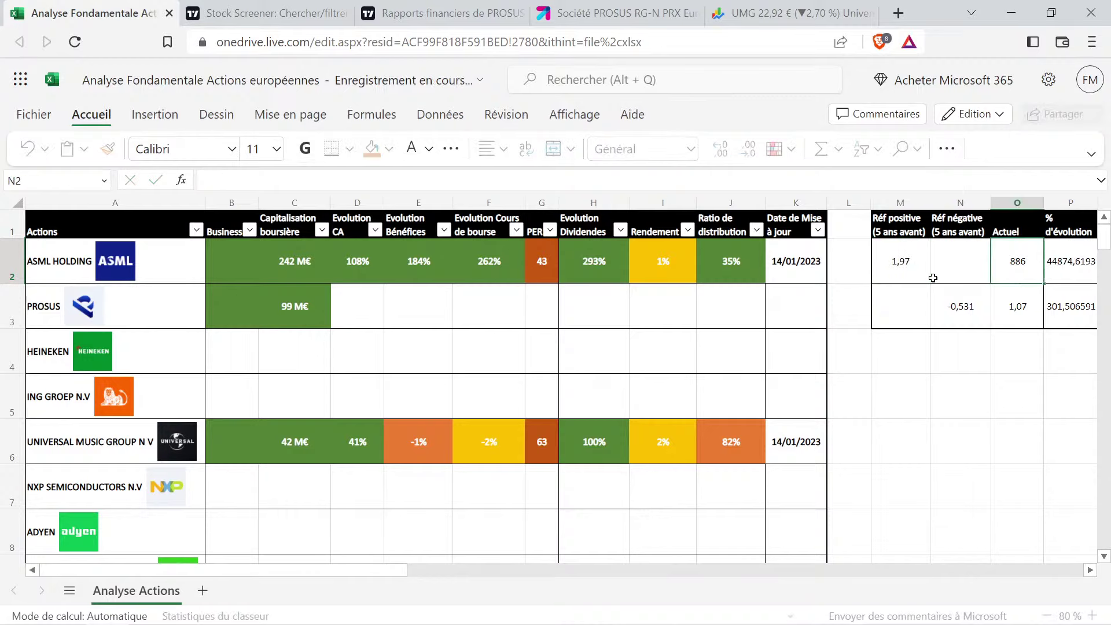
{"action": "type", "text": "5,91"}
{"action": "key", "text": "Return"}
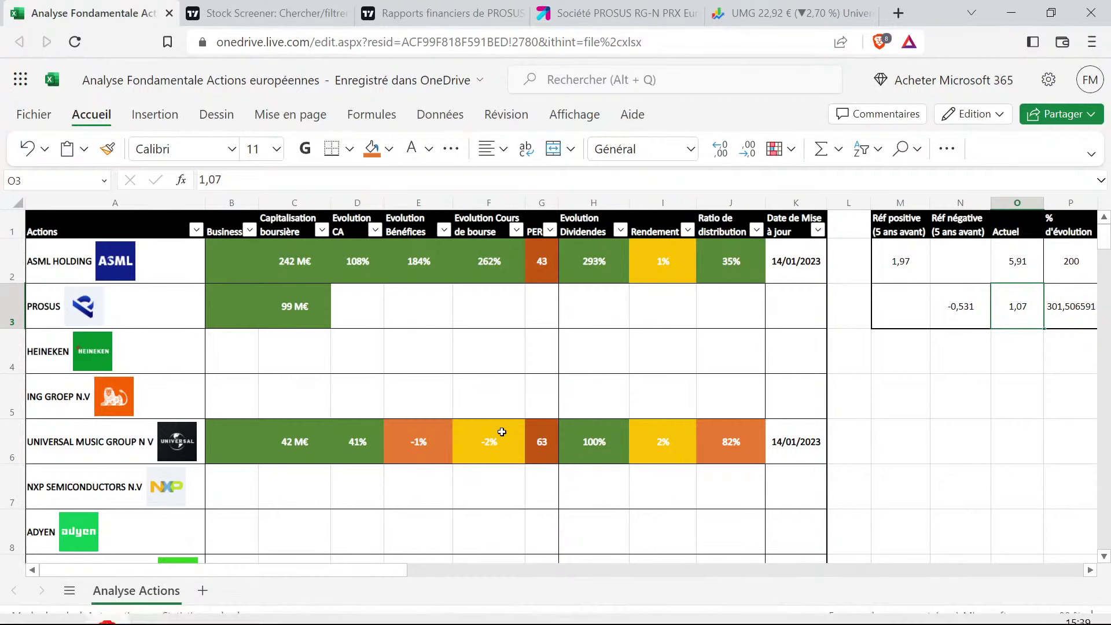
{"action": "scroll", "coordinate": [368, 441], "scroll_direction": "down", "scroll_amount": 2}
{"action": "scroll", "coordinate": [310, 434], "scroll_direction": "up", "scroll_amount": 2}
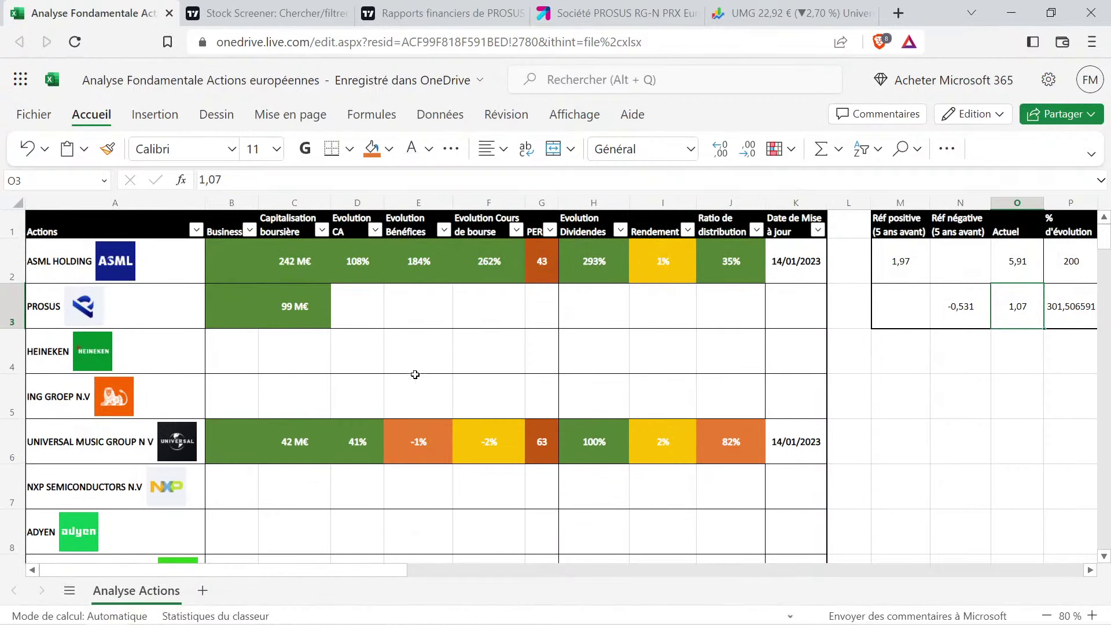
Copy ASML Holding's Evolution CA cell to the Prosus row and set it to 200%
{"action": "left_click", "coordinate": [367, 274]}
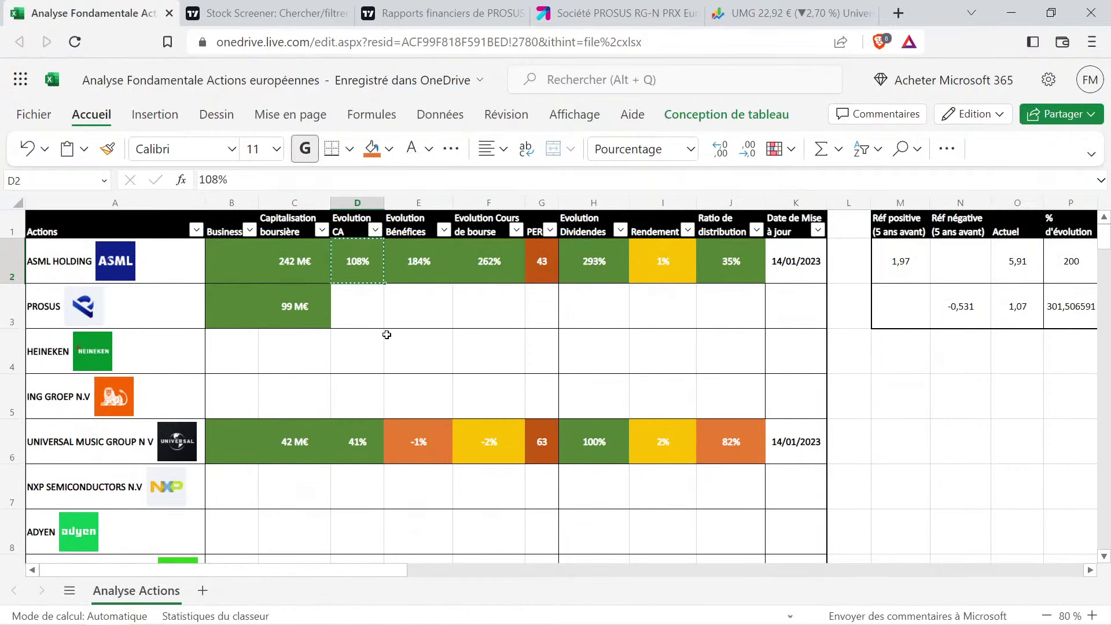
{"action": "left_click", "coordinate": [367, 313]}
{"action": "key", "text": "ctrl+v"}
{"action": "double_click", "coordinate": [369, 310]}
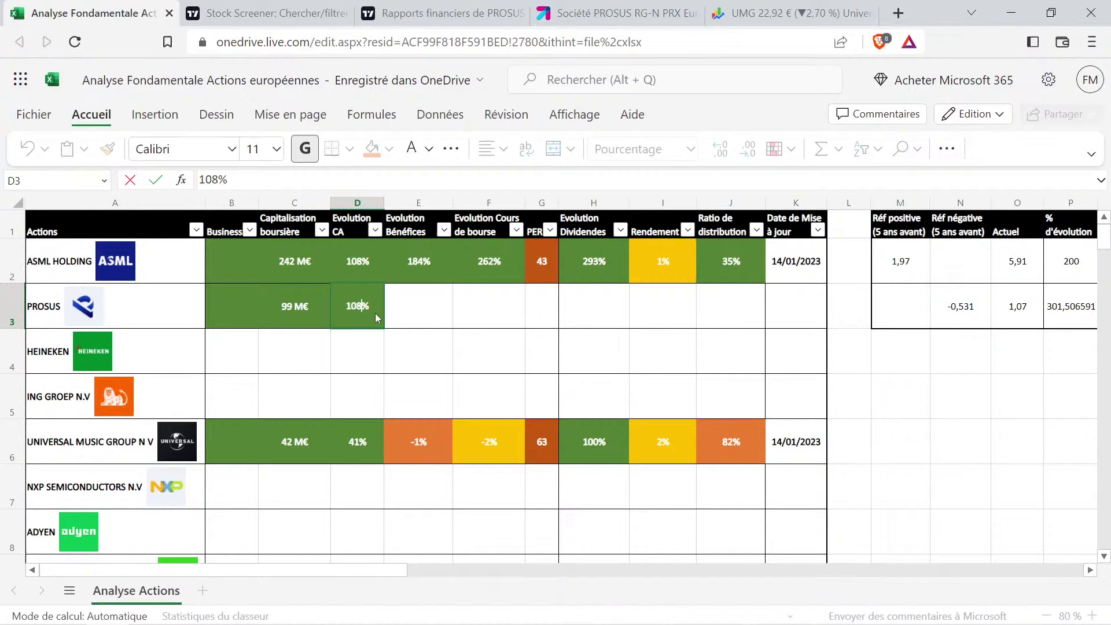
{"action": "key", "text": "BackSpace"}
{"action": "key", "text": "BackSpace"}
{"action": "key", "text": "BackSpace"}
{"action": "type", "text": "200"}
{"action": "key", "text": "Return"}
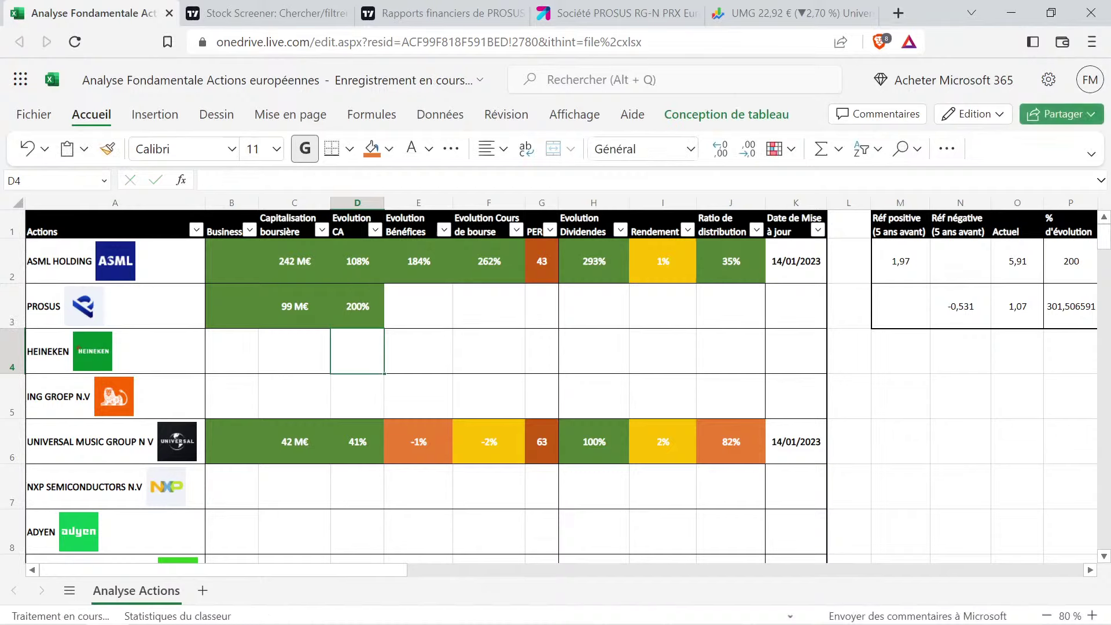
Switch to Prosus's income statement on TradingView and compare the annual net income across 2017 to 2021
{"action": "left_click", "coordinate": [488, 6]}
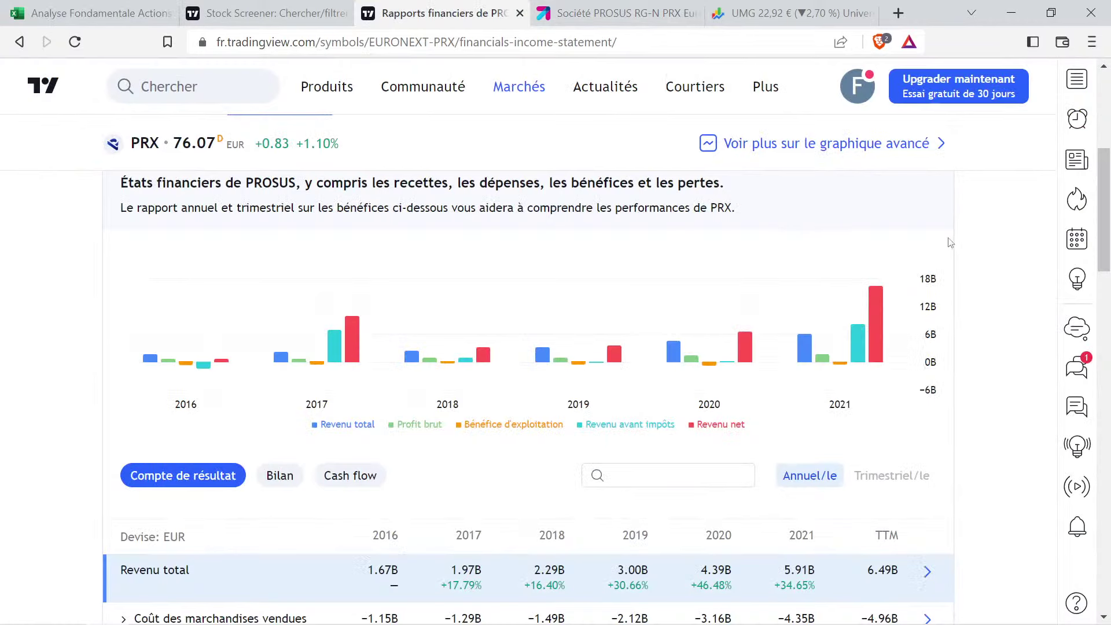
{"action": "mouse_move", "coordinate": [398, 288]}
{"action": "mouse_move", "coordinate": [355, 317]}
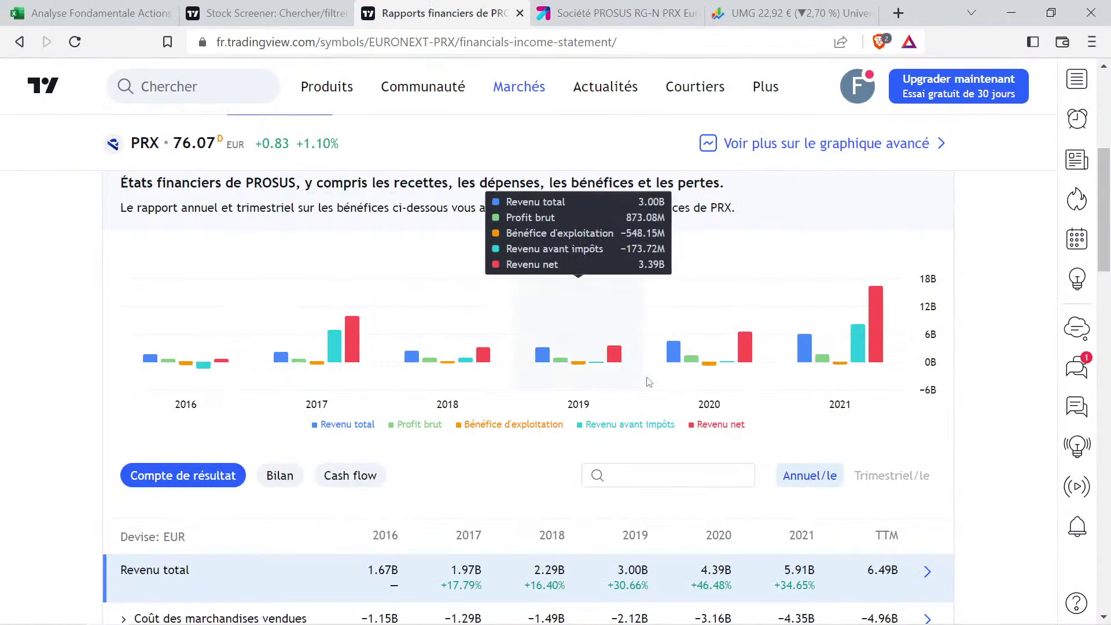
{"action": "mouse_move", "coordinate": [456, 355]}
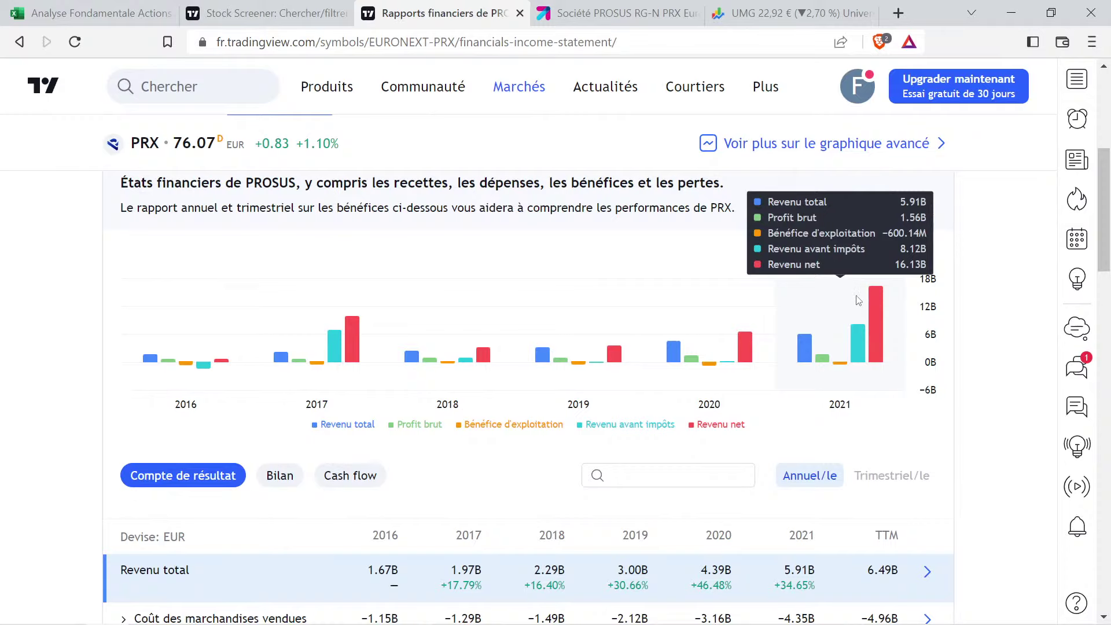
{"action": "mouse_move", "coordinate": [502, 282]}
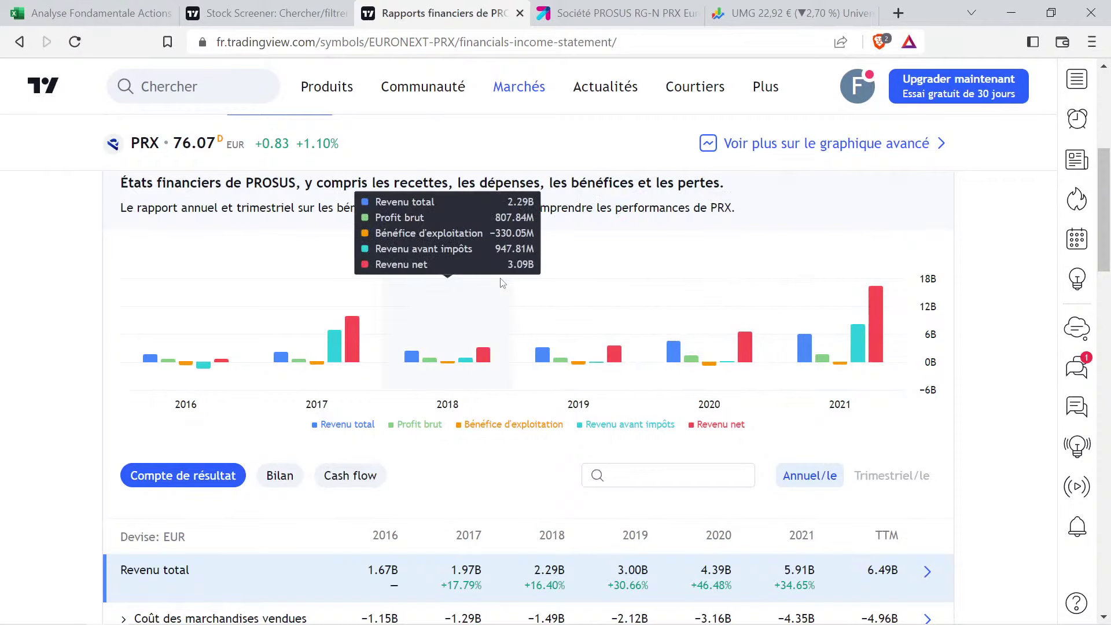
{"action": "mouse_move", "coordinate": [365, 341]}
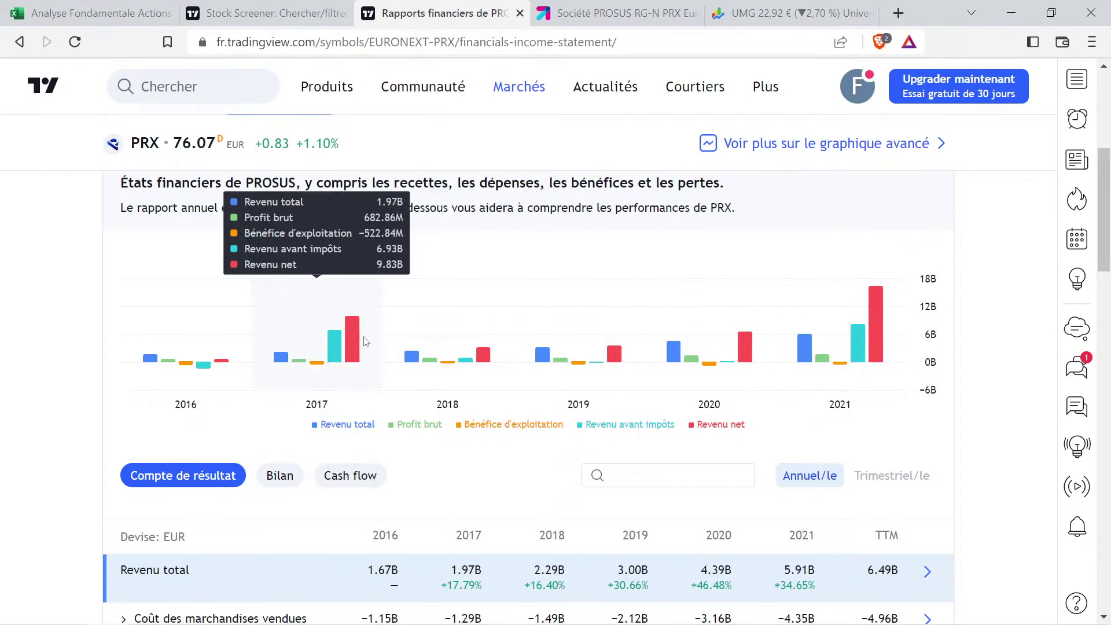
{"action": "mouse_move", "coordinate": [864, 320]}
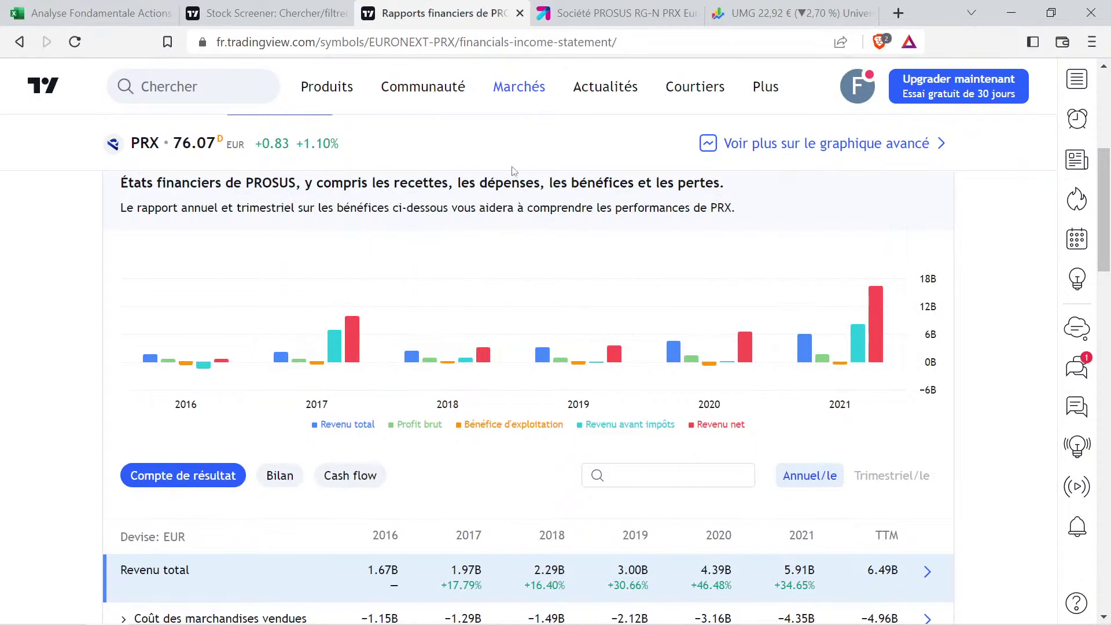
In the first row of the workbook's evolution calculator, set the positive five-year reference to 9,83 and the Actuel value to 16,13
{"action": "left_click", "coordinate": [93, 13]}
{"action": "left_click", "coordinate": [924, 267]}
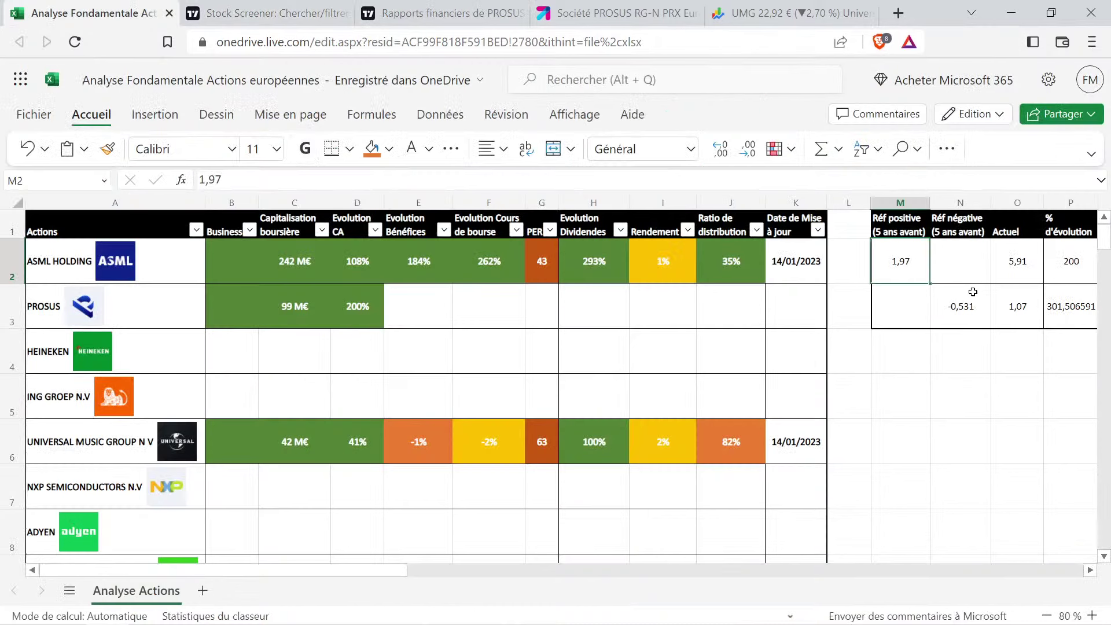
{"action": "type", "text": "9,83"}
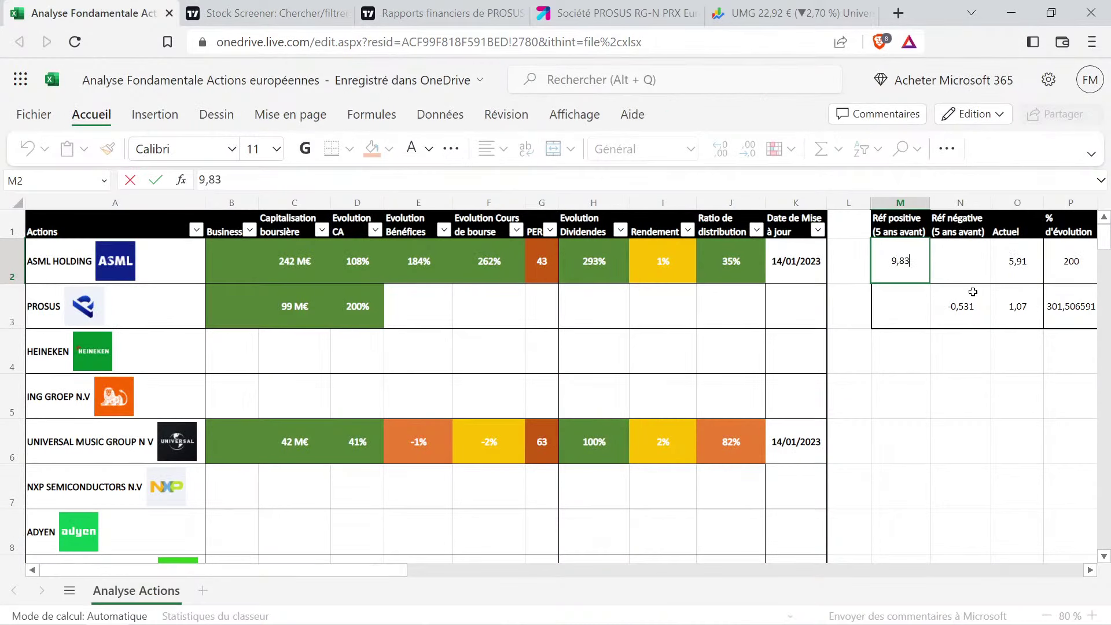
{"action": "key", "text": "Tab"}
{"action": "key", "text": "Tab"}
{"action": "type", "text": "16,13"}
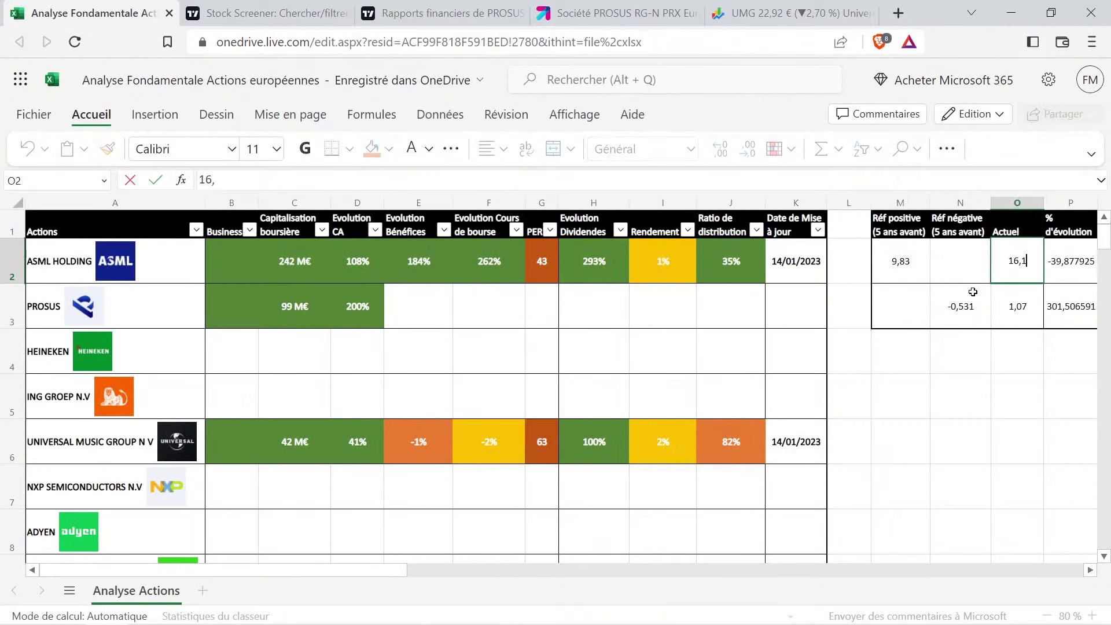
{"action": "key", "text": "Return"}
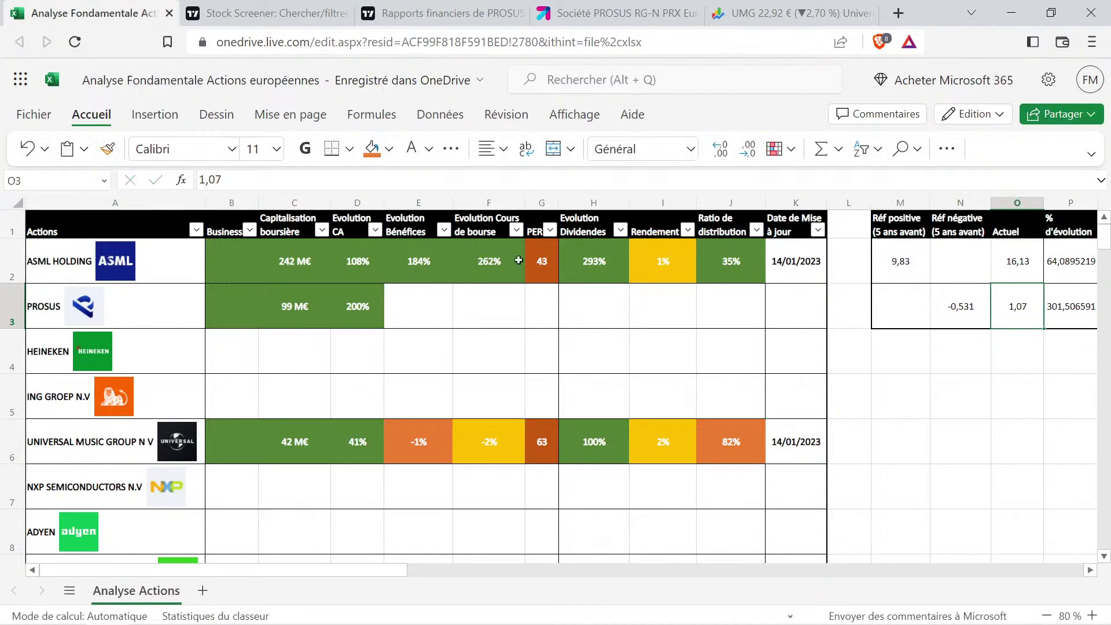
Copy Prosus's Evolution CA cell to its Evolution Bénéfices cell and set it to 64%
{"action": "left_click", "coordinate": [380, 311]}
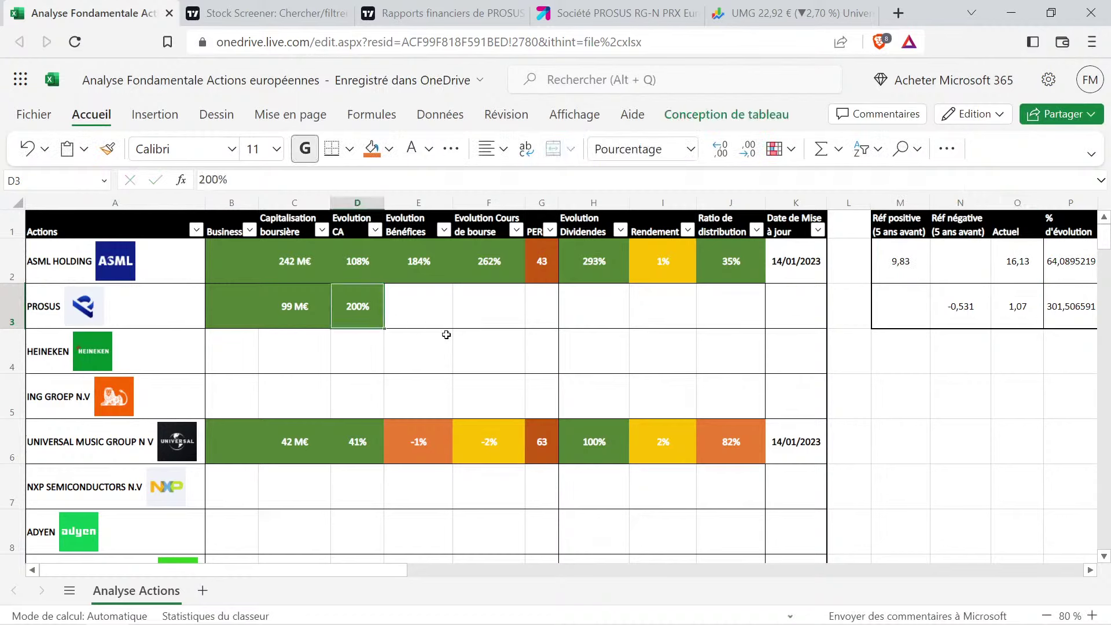
{"action": "key", "text": "ctrl+c"}
{"action": "left_click", "coordinate": [432, 303]}
{"action": "key", "text": "ctrl+v"}
{"action": "double_click", "coordinate": [434, 307]}
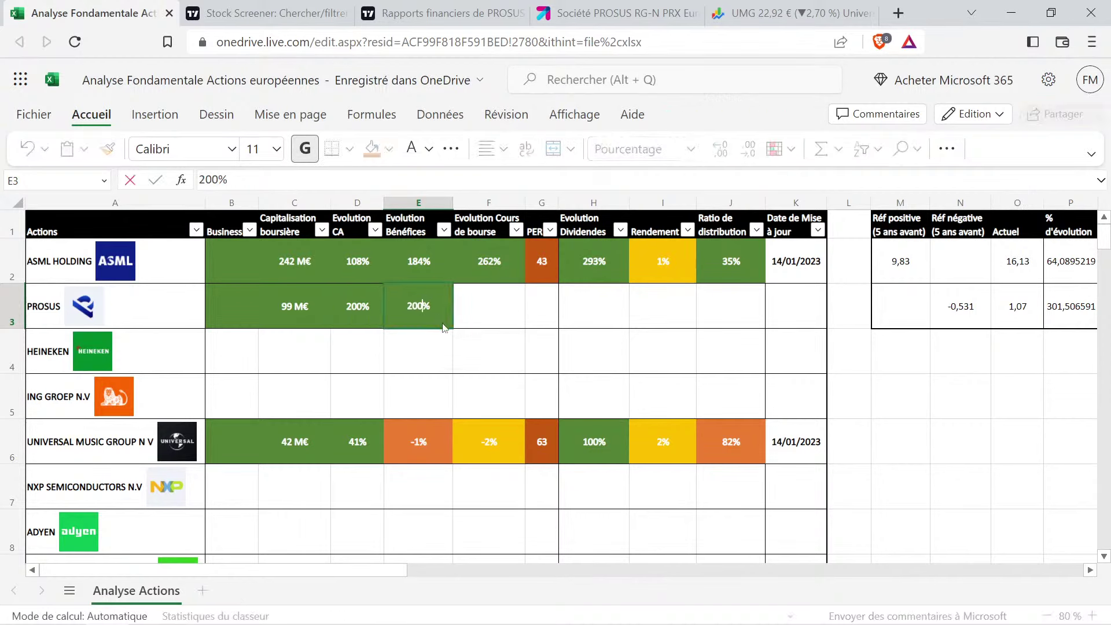
{"action": "key", "text": "BackSpace"}
{"action": "key", "text": "BackSpace"}
{"action": "key", "text": "BackSpace"}
{"action": "type", "text": "64"}
{"action": "key", "text": "Return"}
Fill Prosus's Evolution Bénéfices cell with the lighter theme green, and select its Evolution CA and Evolution Bénéfices cells
{"action": "left_click", "coordinate": [442, 323]}
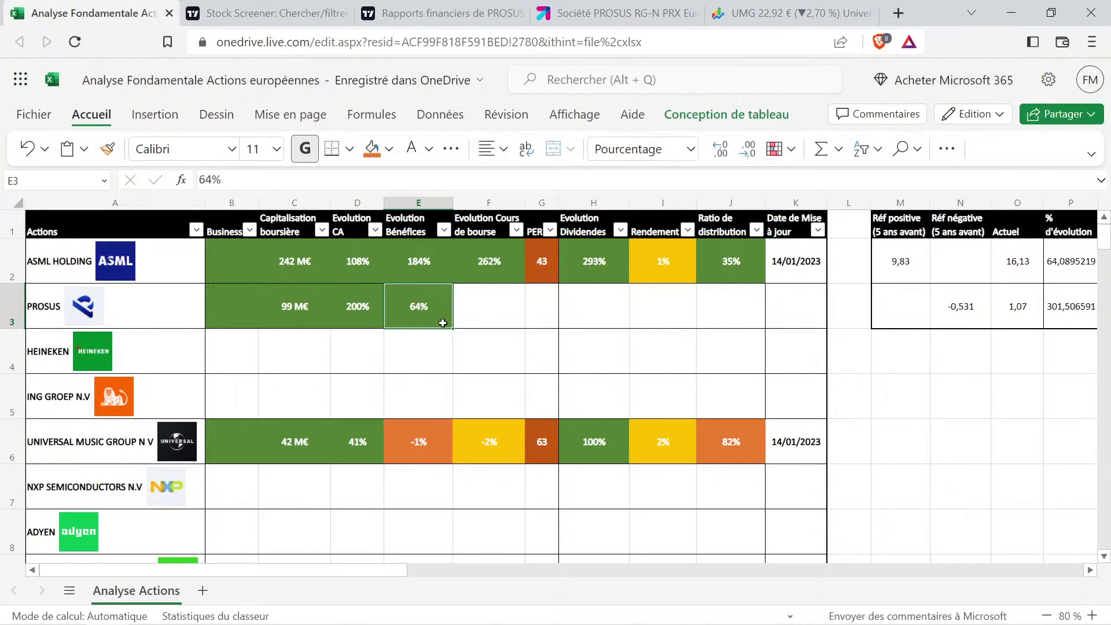
{"action": "left_click", "coordinate": [389, 149]}
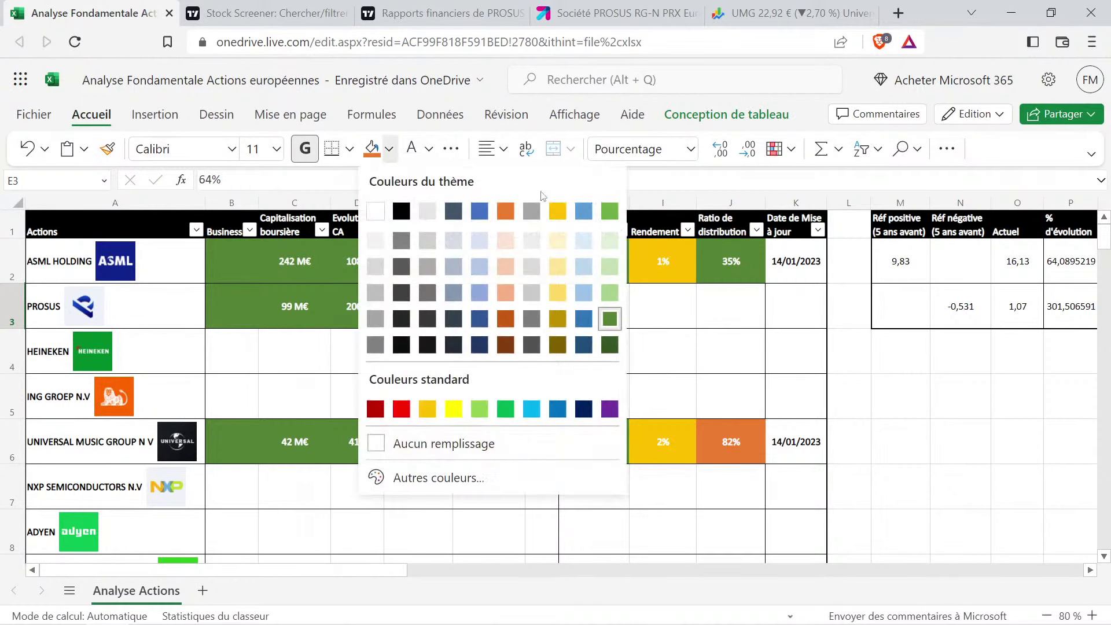
{"action": "left_click", "coordinate": [609, 211]}
{"action": "left_click", "coordinate": [649, 314]}
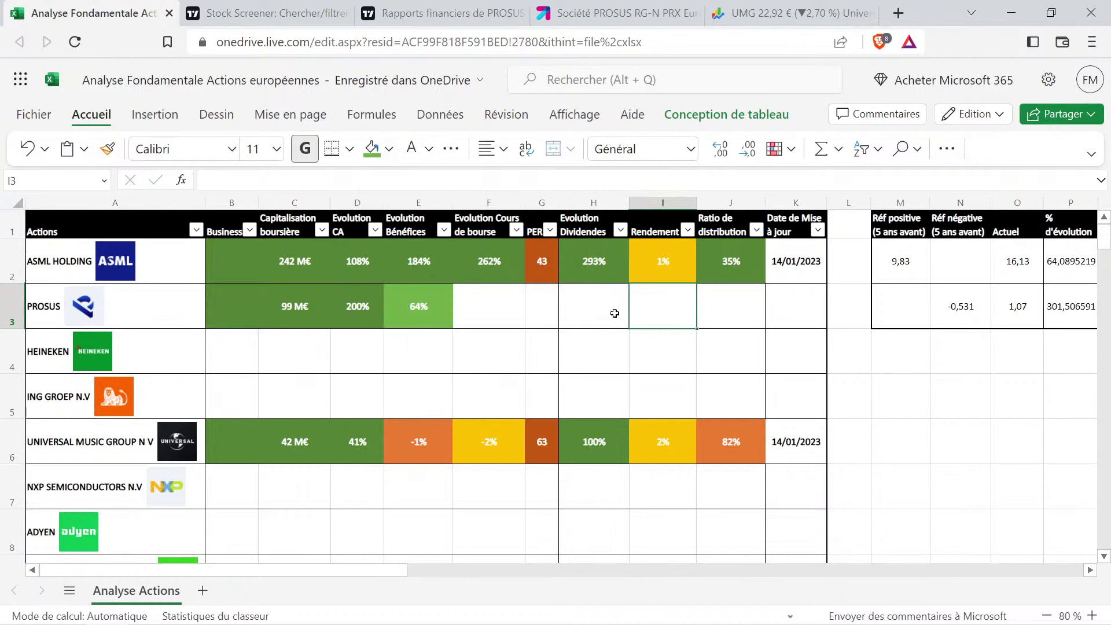
{"action": "left_click_drag", "start_coordinate": [356, 306], "coordinate": [419, 306]}
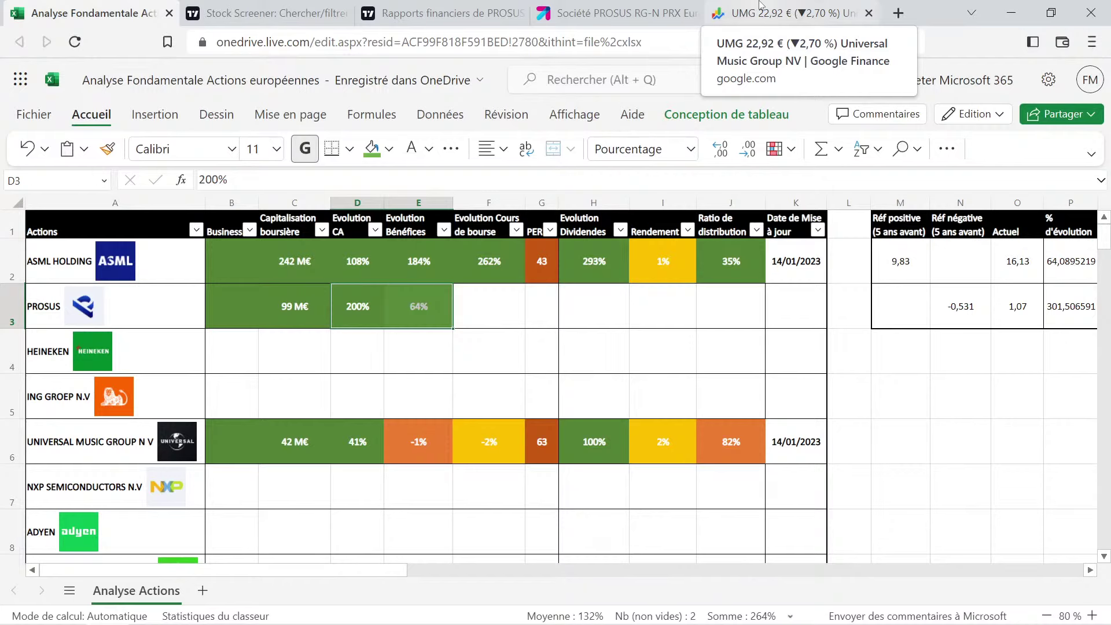
Open Prosus's Prévision section on TradingView and check the one-year price forecast and the analysts' rating
{"action": "left_click", "coordinate": [473, 6]}
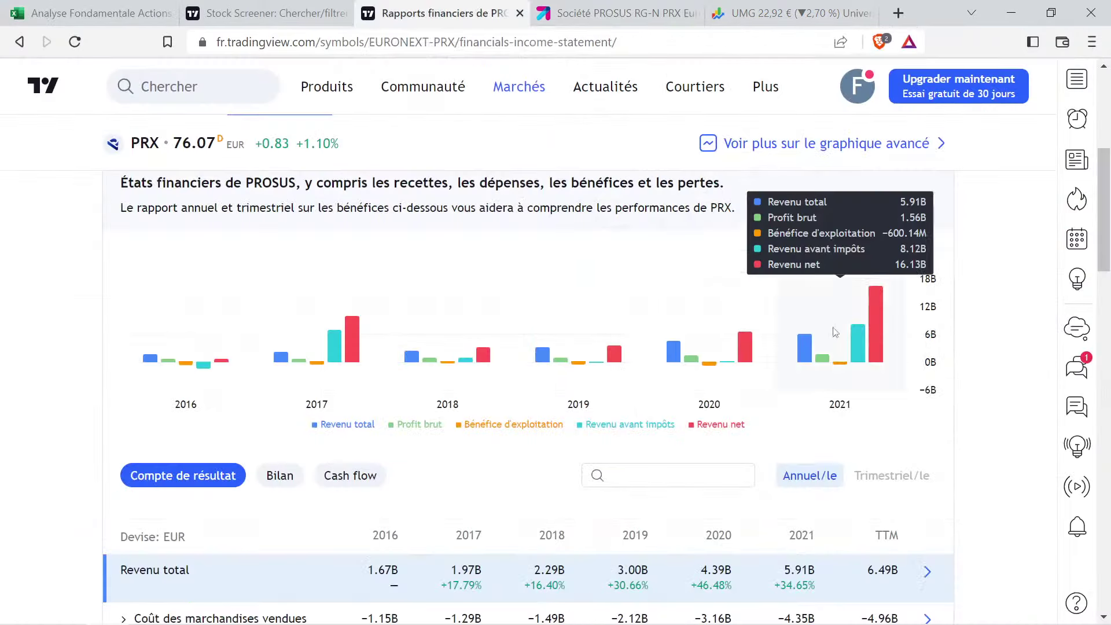
{"action": "scroll", "coordinate": [723, 347], "scroll_direction": "up", "scroll_amount": 5}
{"action": "left_click", "coordinate": [696, 371]}
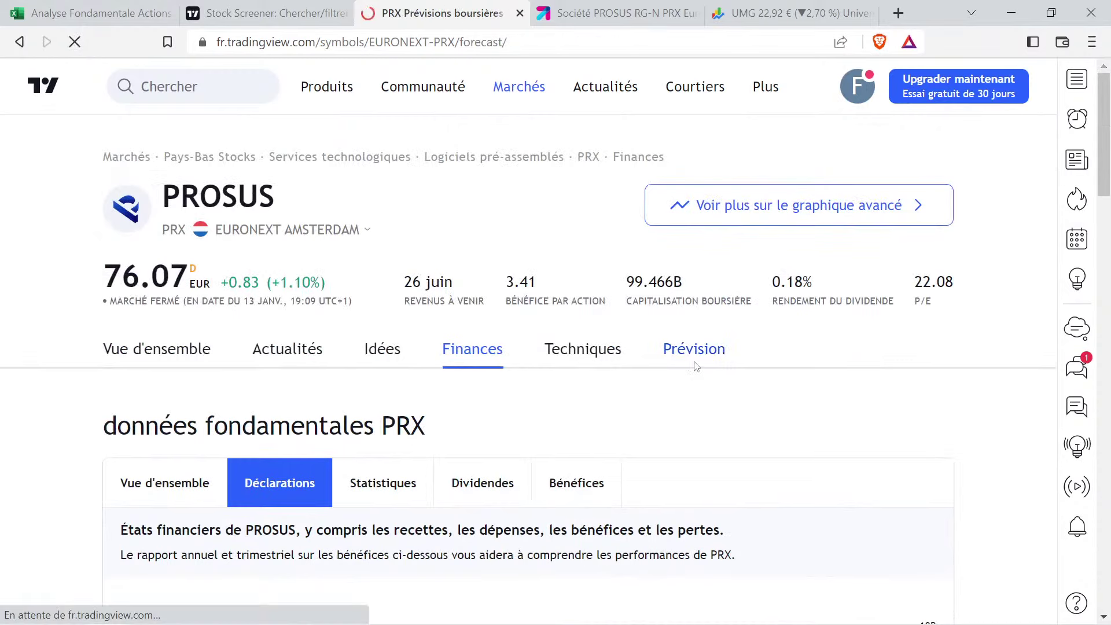
{"action": "scroll", "coordinate": [528, 286], "scroll_direction": "down", "scroll_amount": 4}
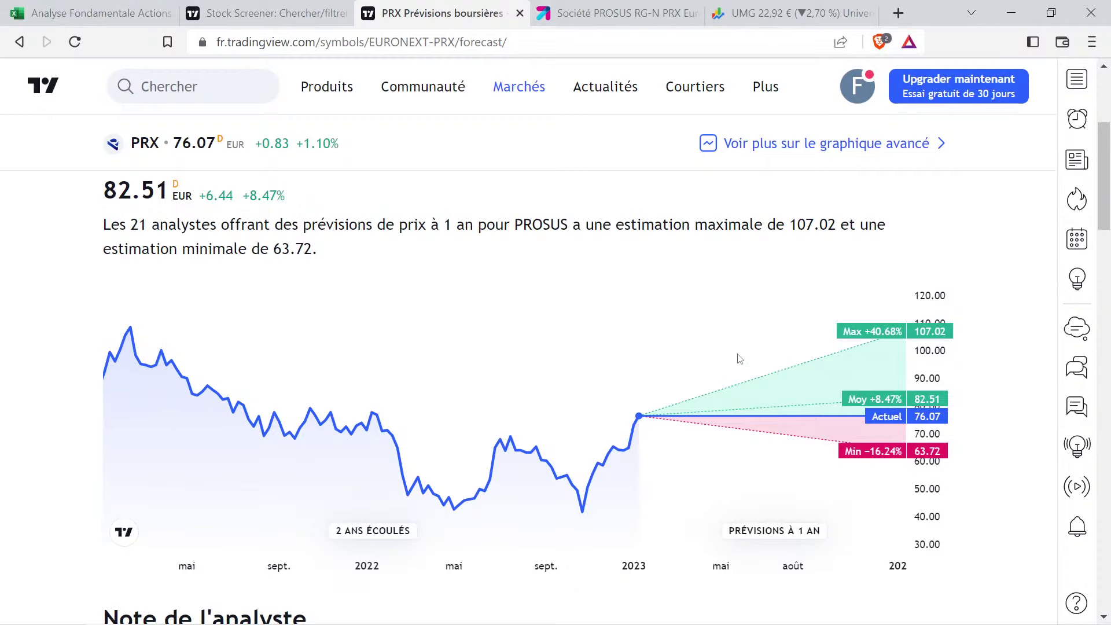
{"action": "scroll", "coordinate": [739, 358], "scroll_direction": "down", "scroll_amount": 5}
{"action": "scroll", "coordinate": [739, 359], "scroll_direction": "down", "scroll_amount": 2}
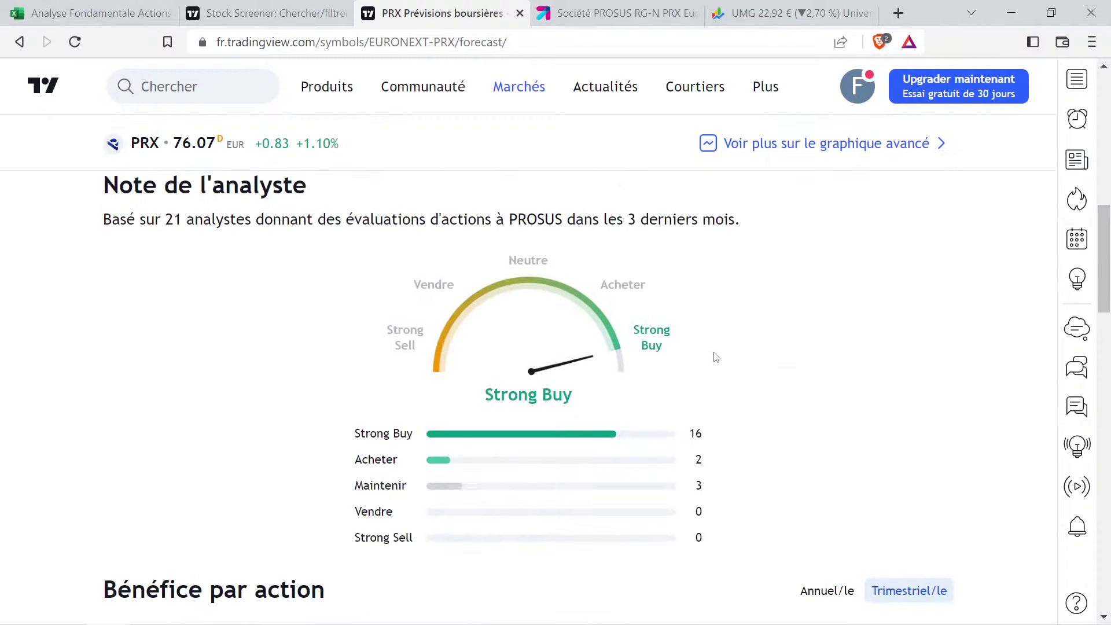
{"action": "scroll", "coordinate": [821, 352], "scroll_direction": "down", "scroll_amount": 3}
Show Prosus's earnings per share annually and compare the reported and estimated values from 2019 to 2025
{"action": "left_click", "coordinate": [826, 417]}
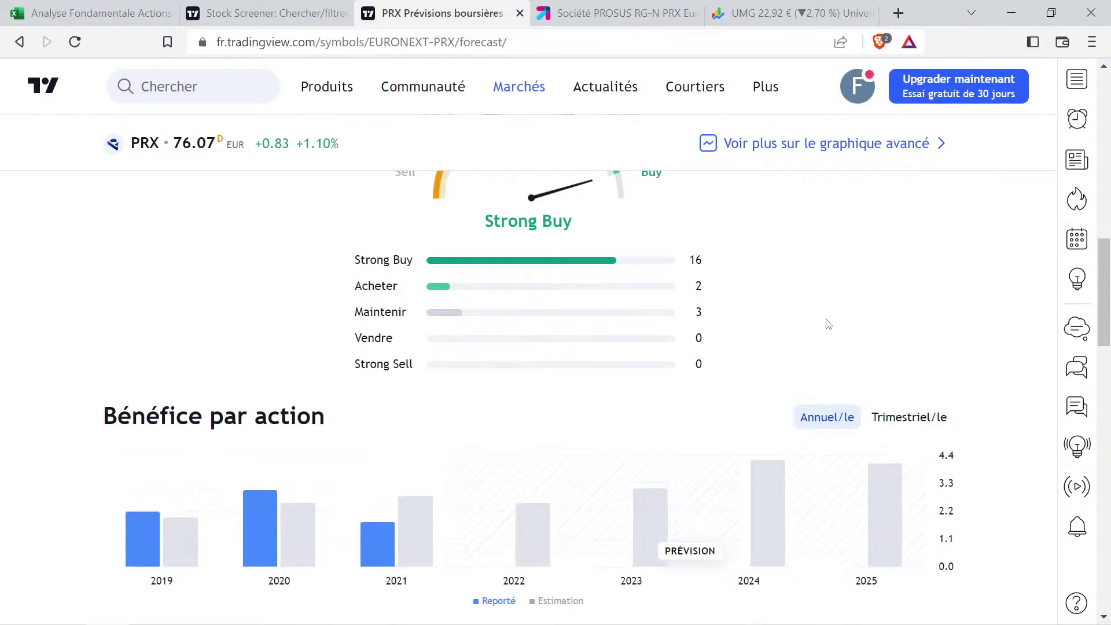
{"action": "scroll", "coordinate": [828, 324], "scroll_direction": "down", "scroll_amount": 1}
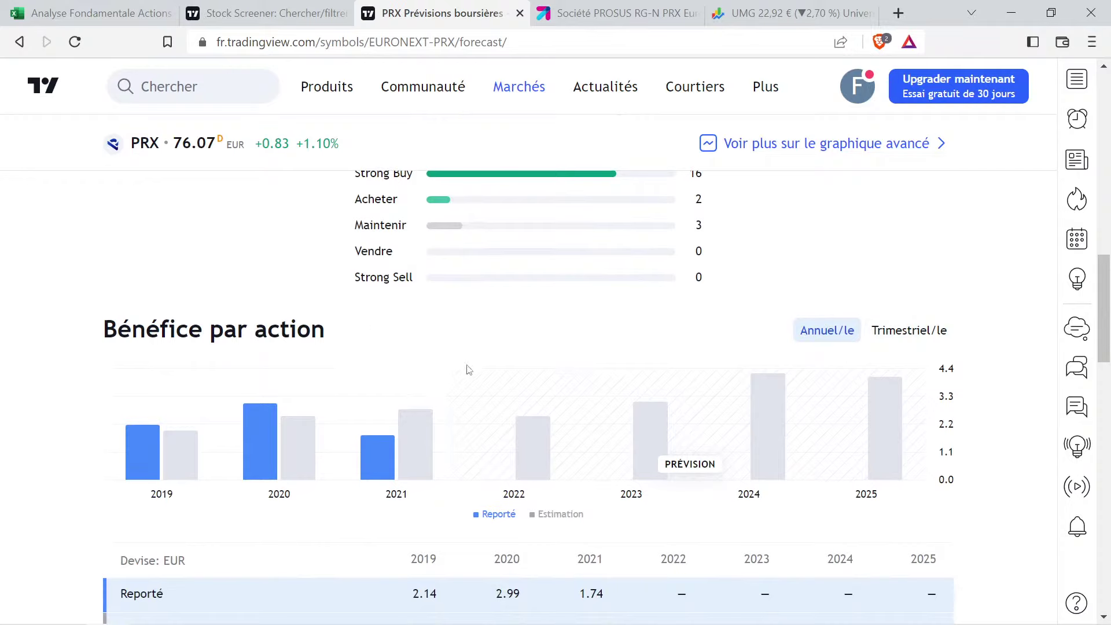
{"action": "mouse_move", "coordinate": [879, 424]}
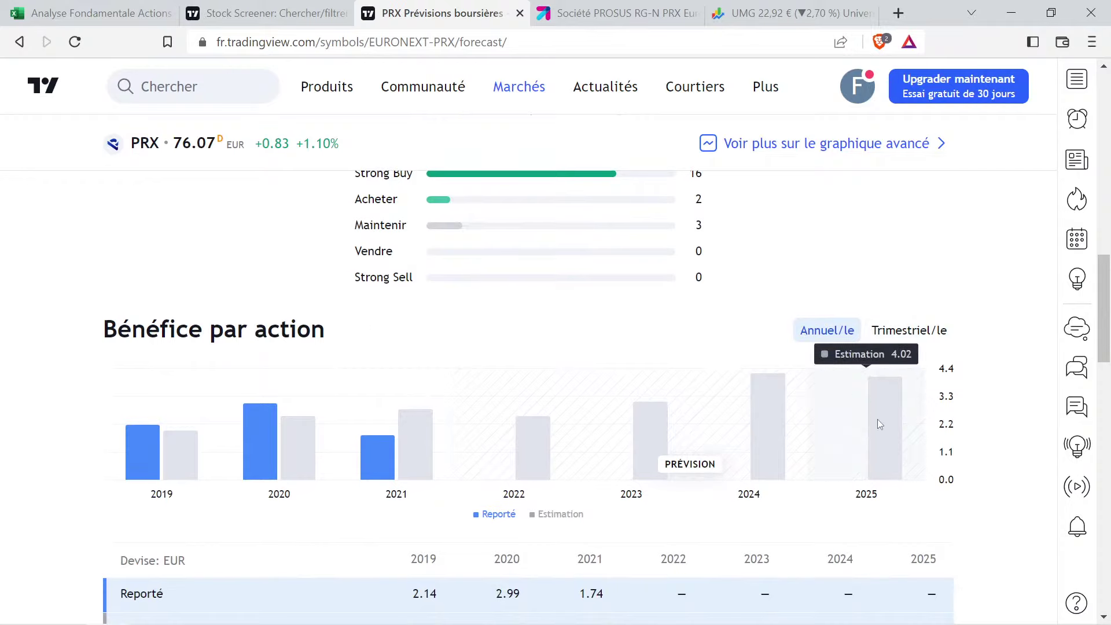
{"action": "mouse_move", "coordinate": [509, 405]}
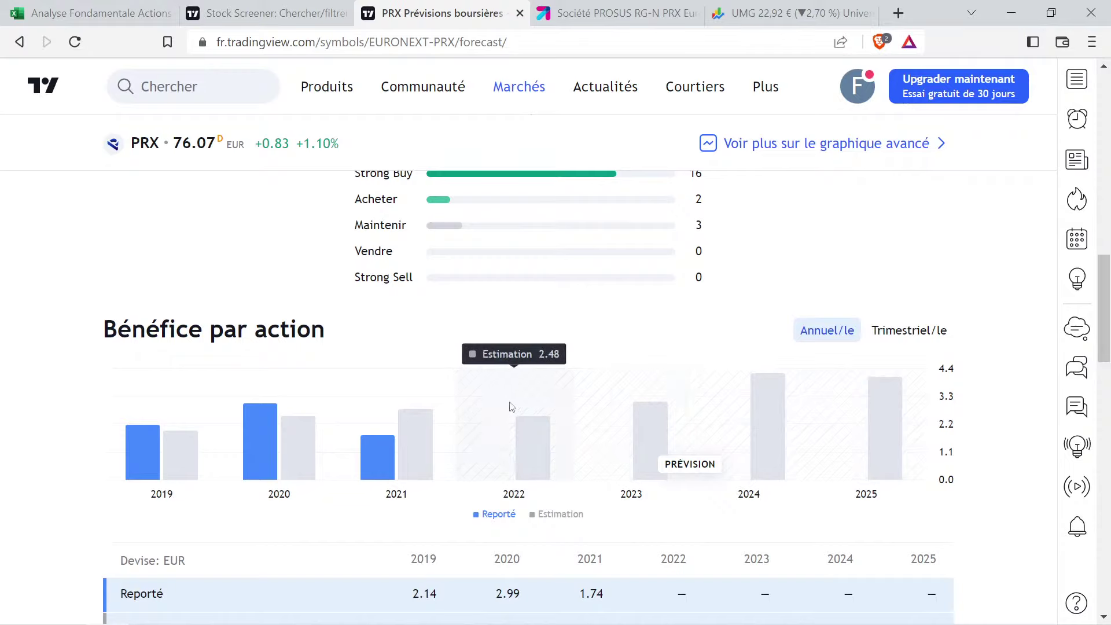
{"action": "mouse_move", "coordinate": [448, 432]}
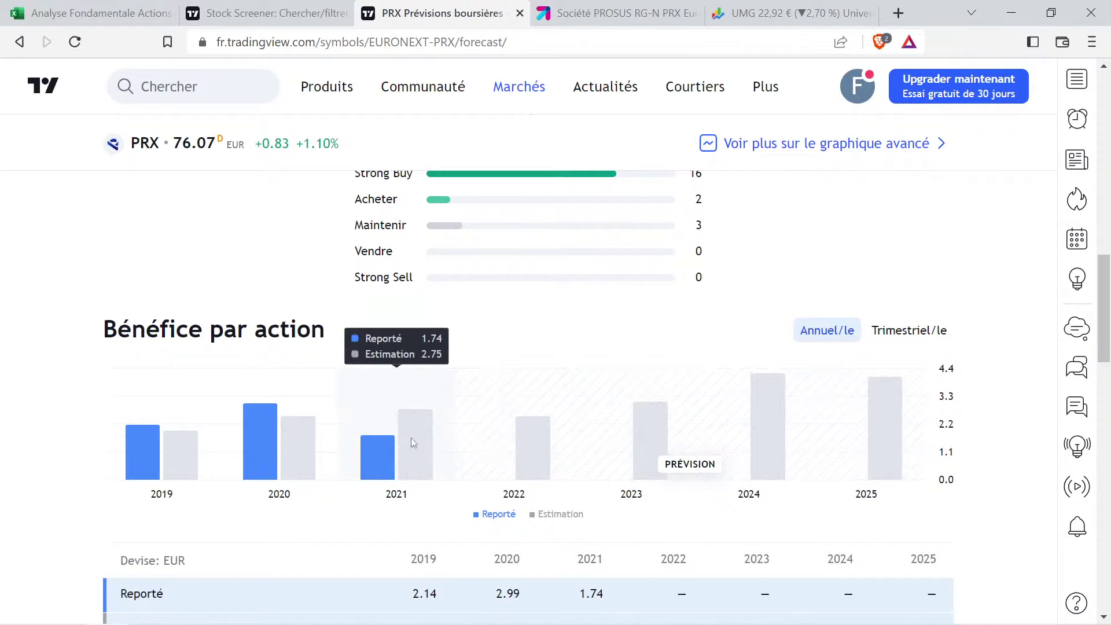
{"action": "mouse_move", "coordinate": [519, 445]}
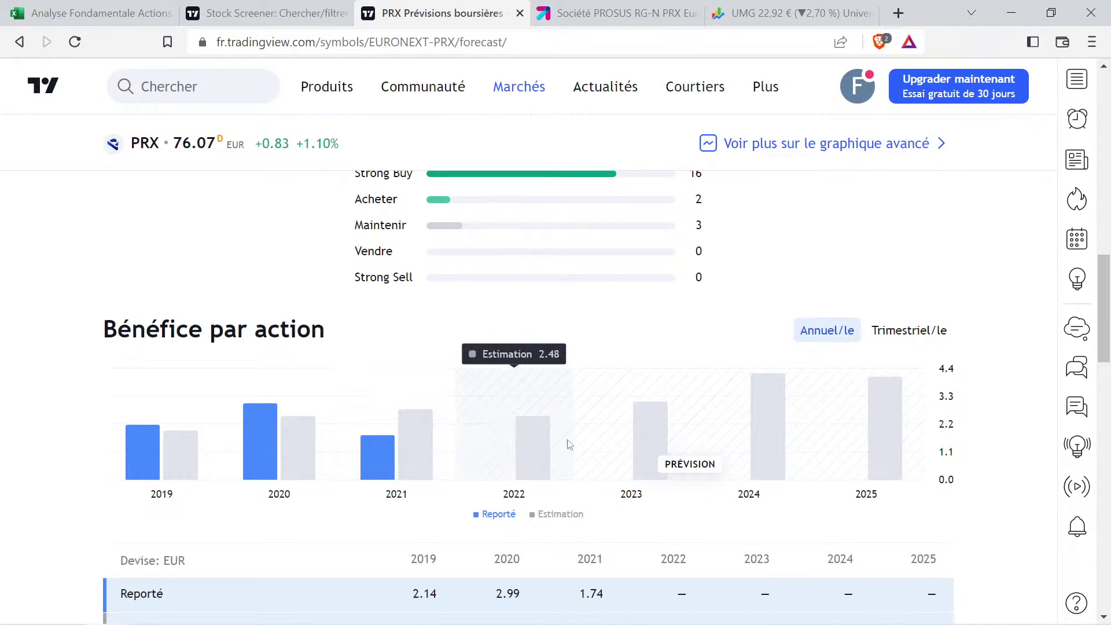
{"action": "mouse_move", "coordinate": [412, 428]}
{"action": "mouse_move", "coordinate": [485, 444]}
{"action": "mouse_move", "coordinate": [775, 417]}
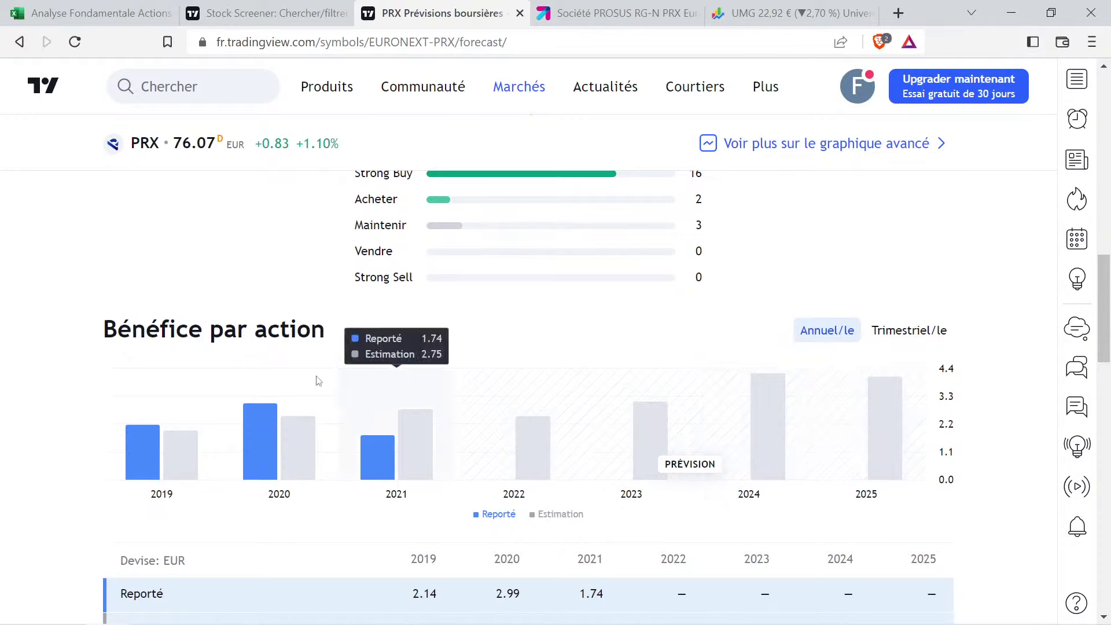
{"action": "mouse_move", "coordinate": [454, 387]}
{"action": "mouse_move", "coordinate": [832, 403]}
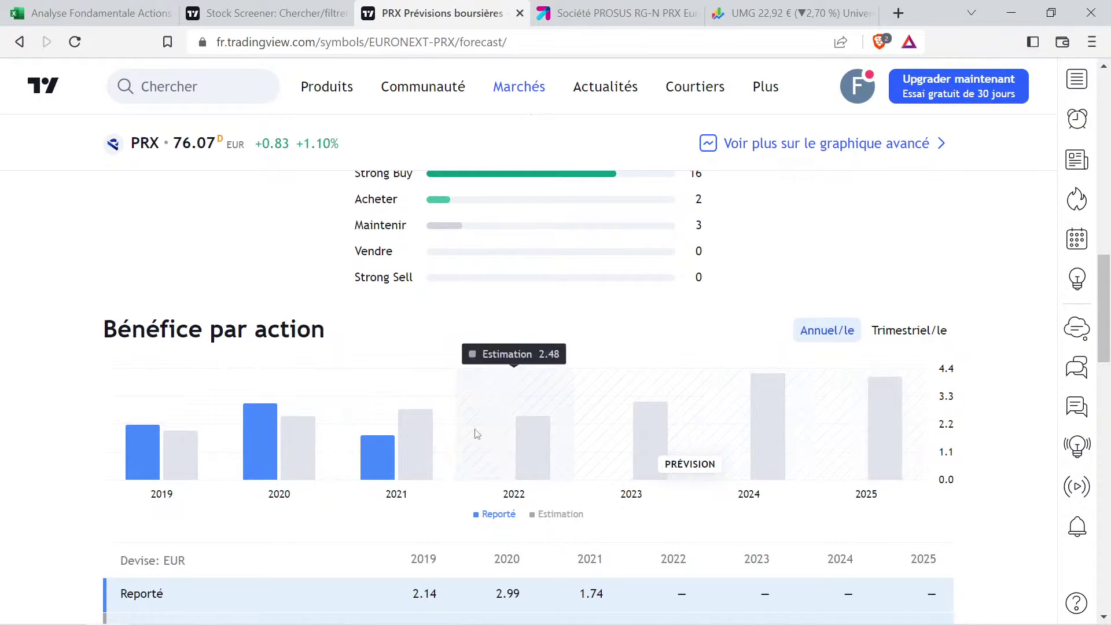
{"action": "mouse_move", "coordinate": [732, 418]}
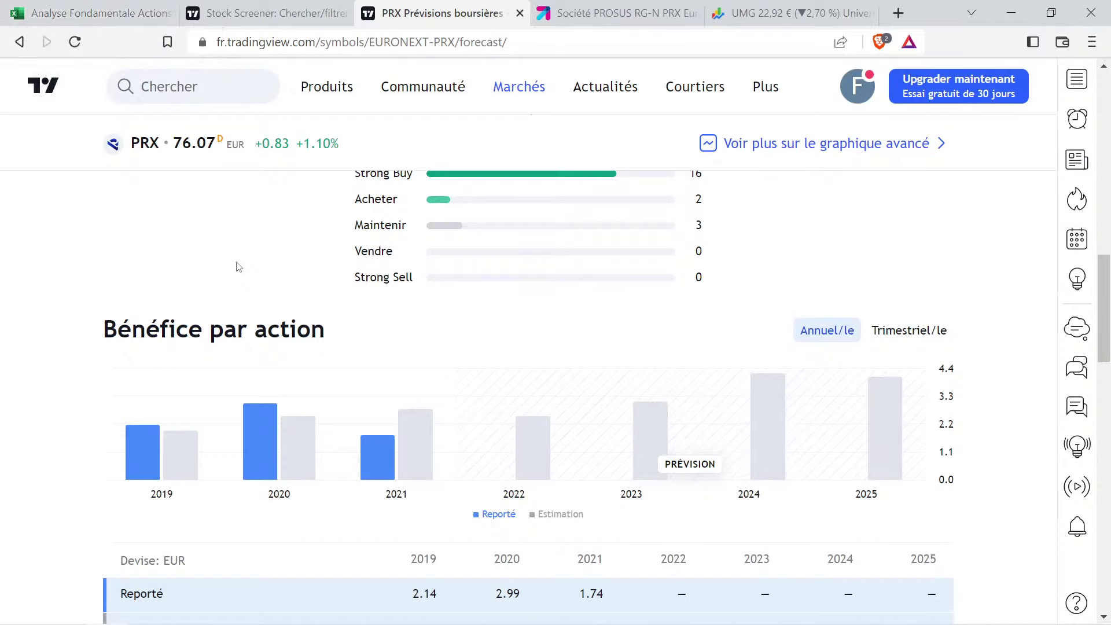
{"action": "mouse_move", "coordinate": [317, 400]}
Show Prosus's revenue forecast annually, check the estimates up to 2025, and return to the workbook
{"action": "scroll", "coordinate": [483, 339], "scroll_direction": "down", "scroll_amount": 5}
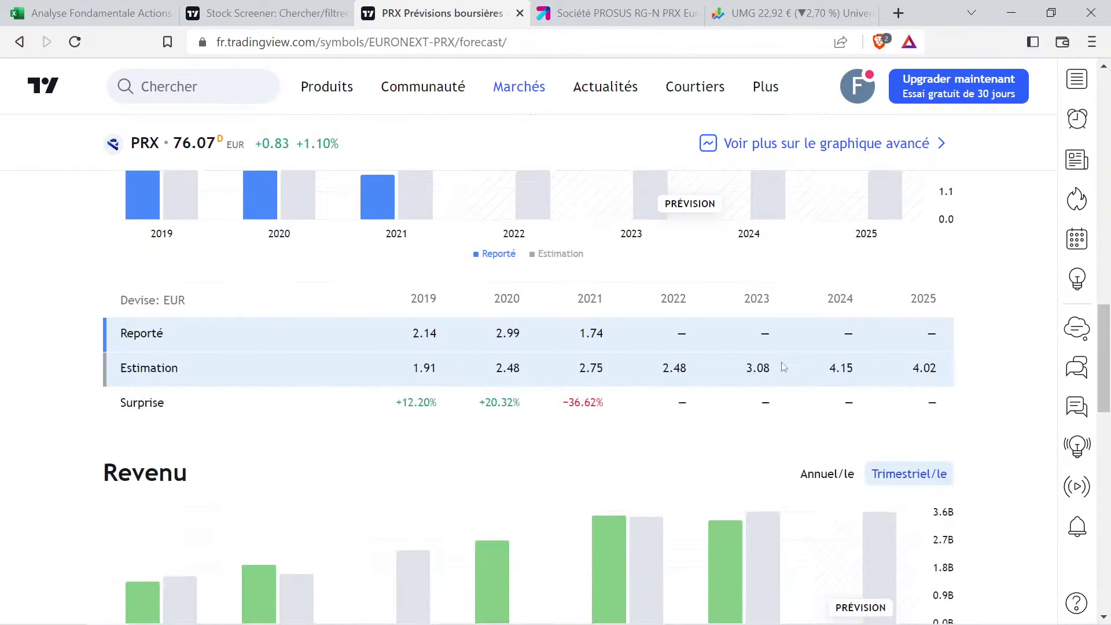
{"action": "left_click", "coordinate": [828, 472]}
{"action": "scroll", "coordinate": [723, 416], "scroll_direction": "down", "scroll_amount": 3}
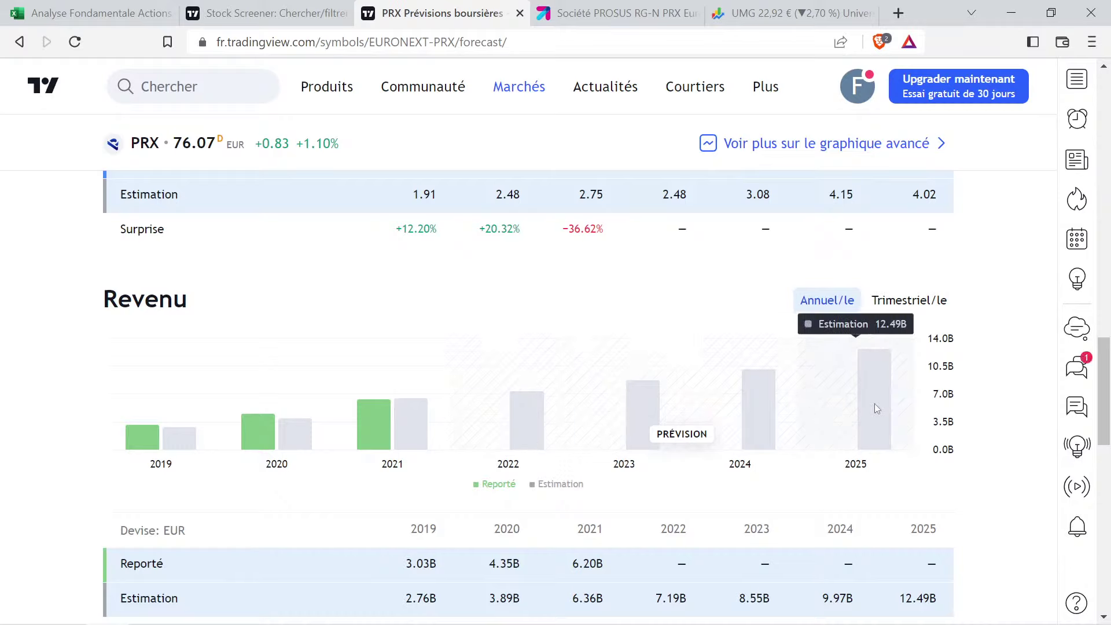
{"action": "left_click", "coordinate": [86, 12]}
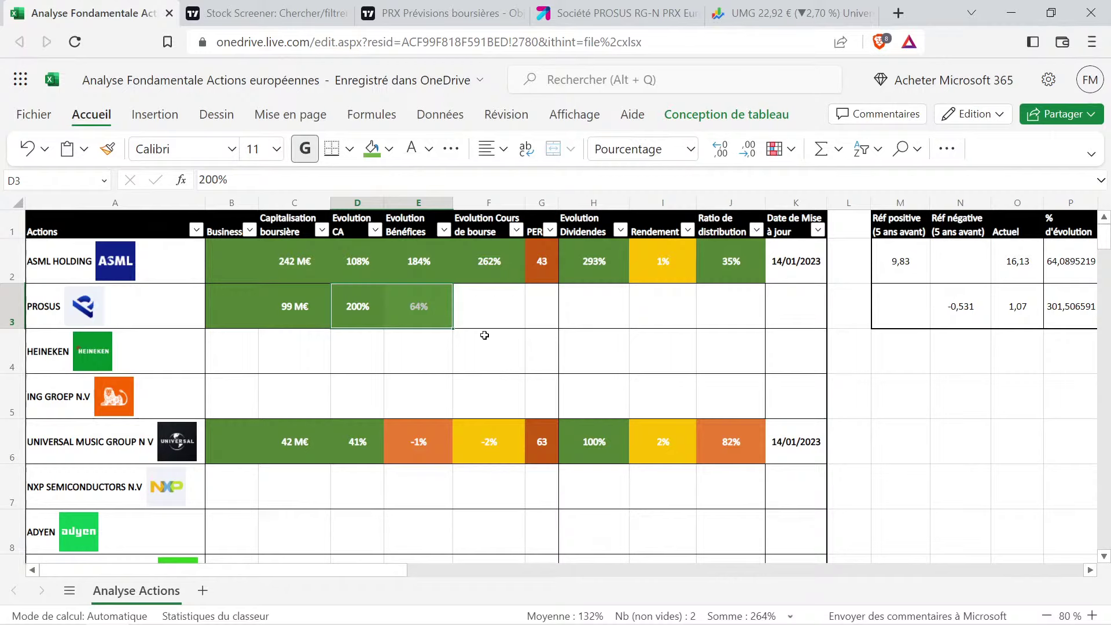
Switch to Google Finance and open the Prosus quote by searching for AMS: PRX
{"action": "left_click", "coordinate": [787, 14]}
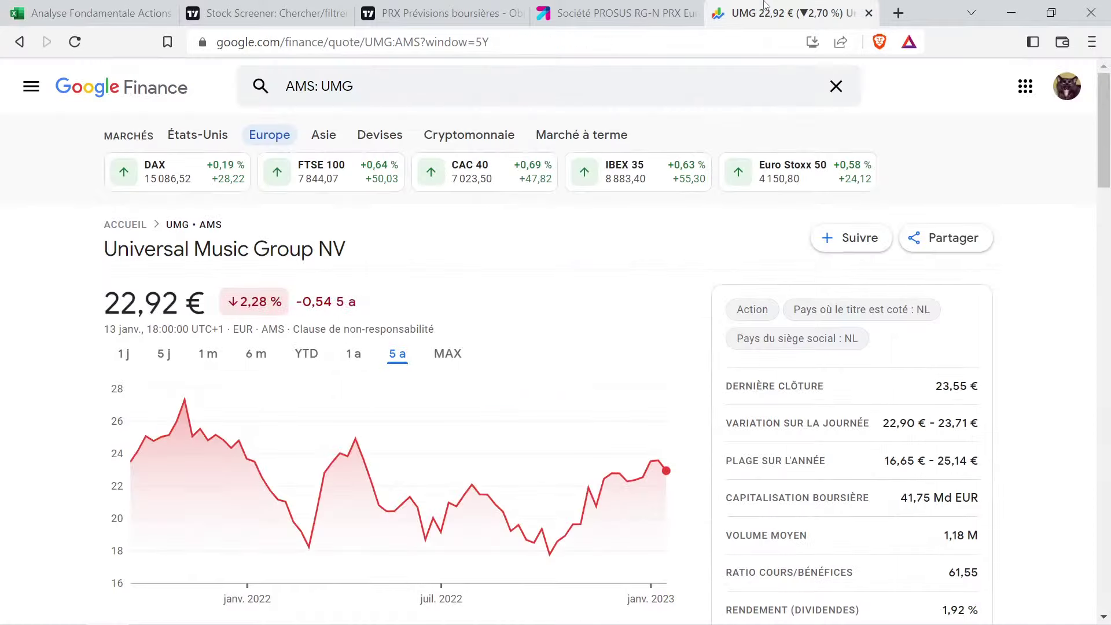
{"action": "left_click", "coordinate": [379, 76]}
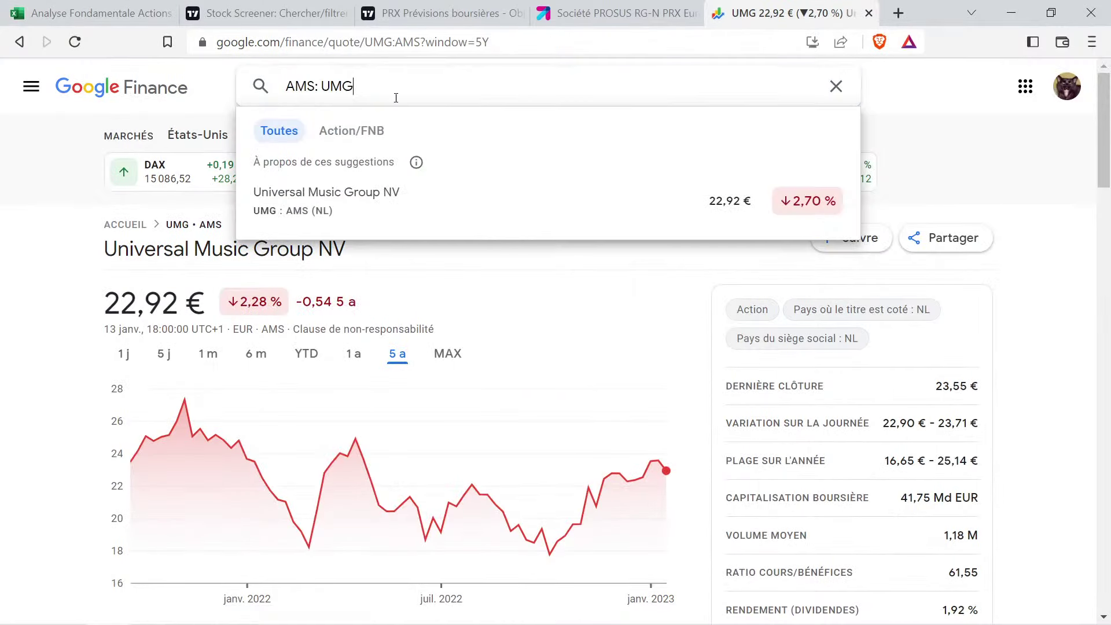
{"action": "key", "text": "BackSpace"}
{"action": "key", "text": "BackSpace"}
{"action": "key", "text": "BackSpace"}
{"action": "type", "text": "prx"}
{"action": "left_click", "coordinate": [340, 218]}
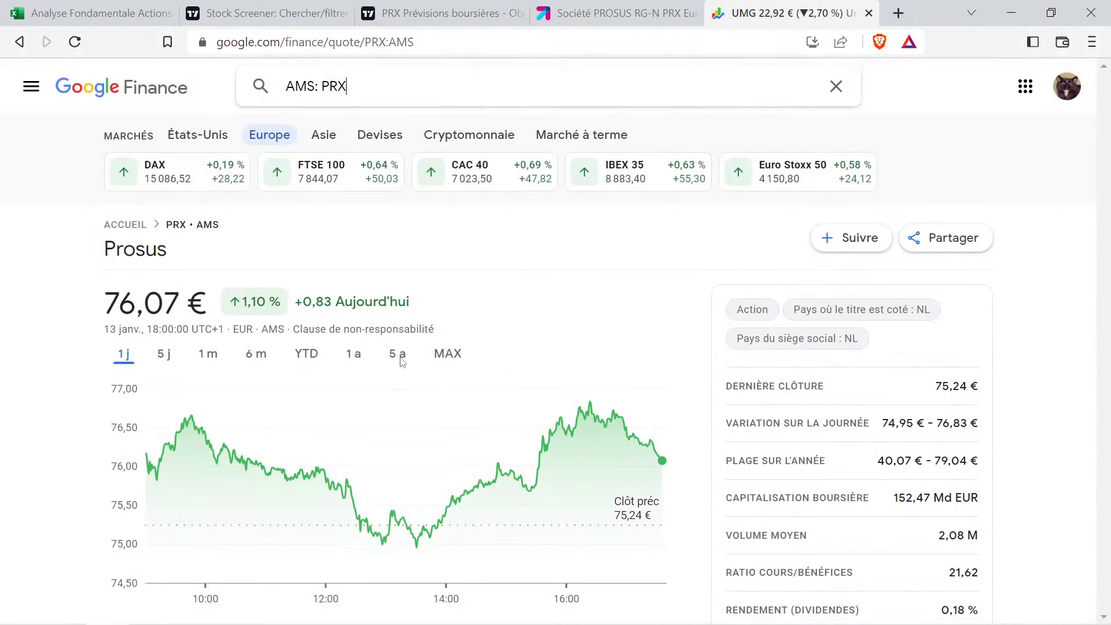
Show Prosus's share price over five years and check it against the maximum available period
{"action": "left_click", "coordinate": [398, 354]}
{"action": "scroll", "coordinate": [401, 359], "scroll_direction": "down", "scroll_amount": 1}
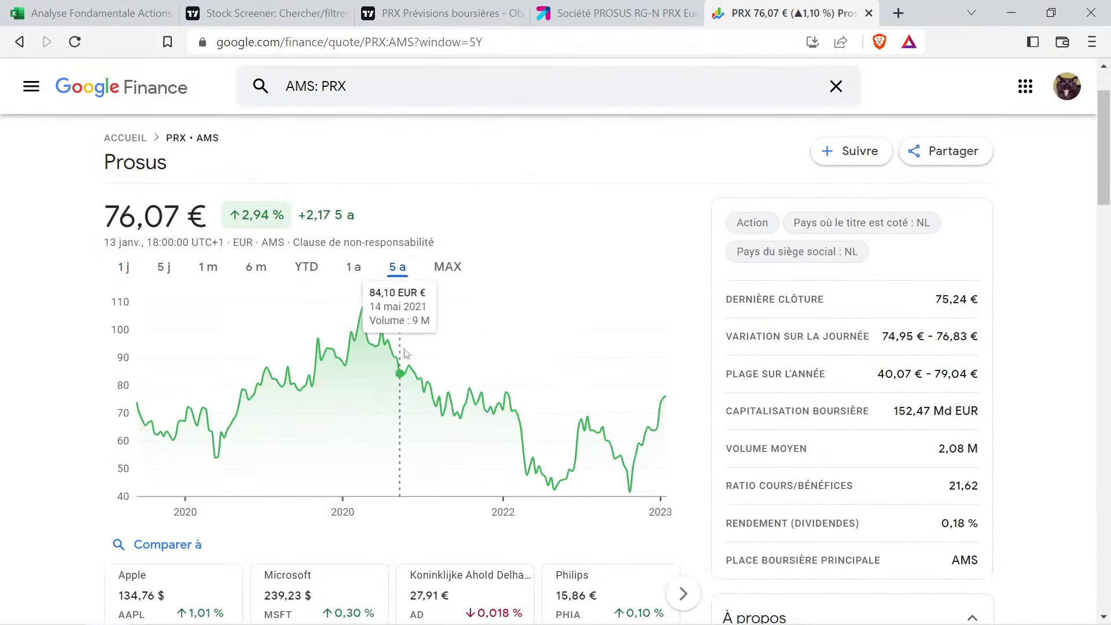
{"action": "left_click", "coordinate": [450, 267]}
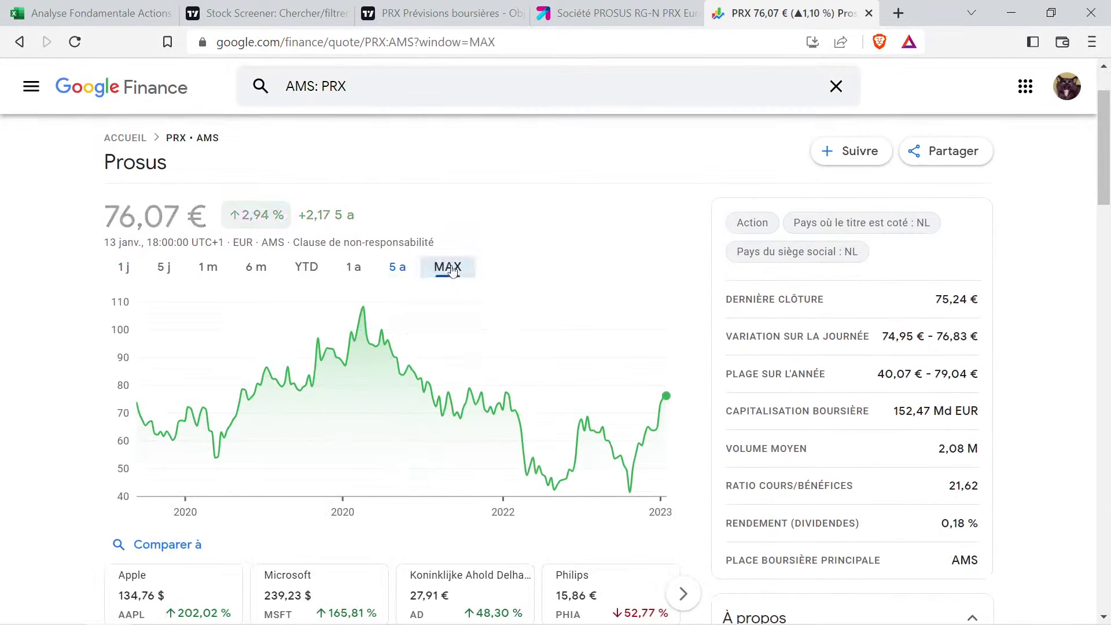
{"action": "left_click", "coordinate": [404, 270]}
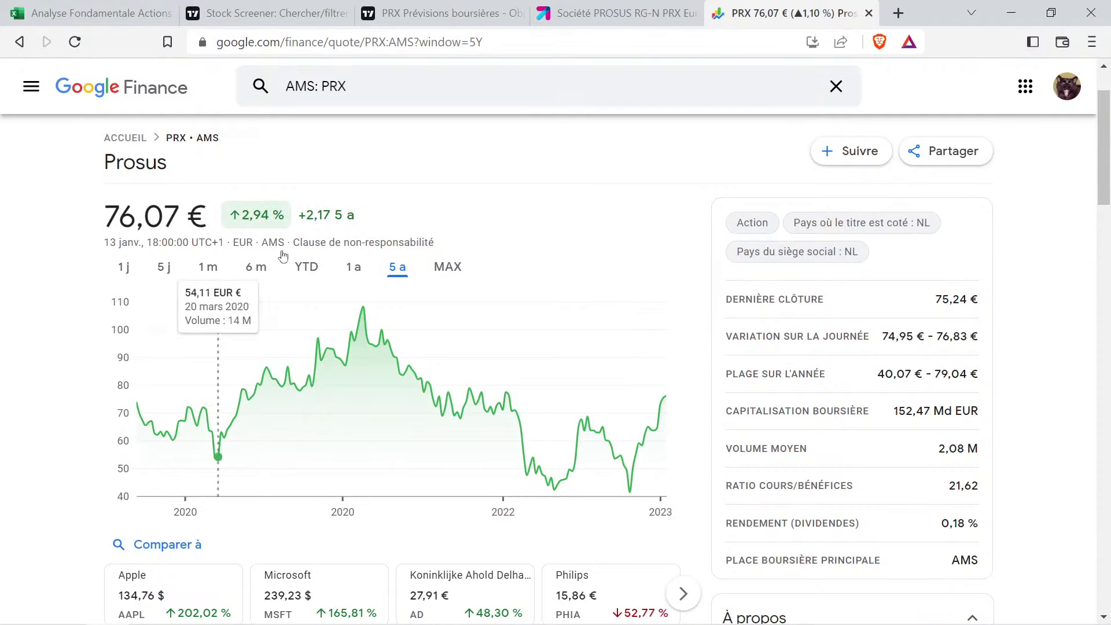
{"action": "scroll", "coordinate": [312, 208], "scroll_direction": "up", "scroll_amount": 2}
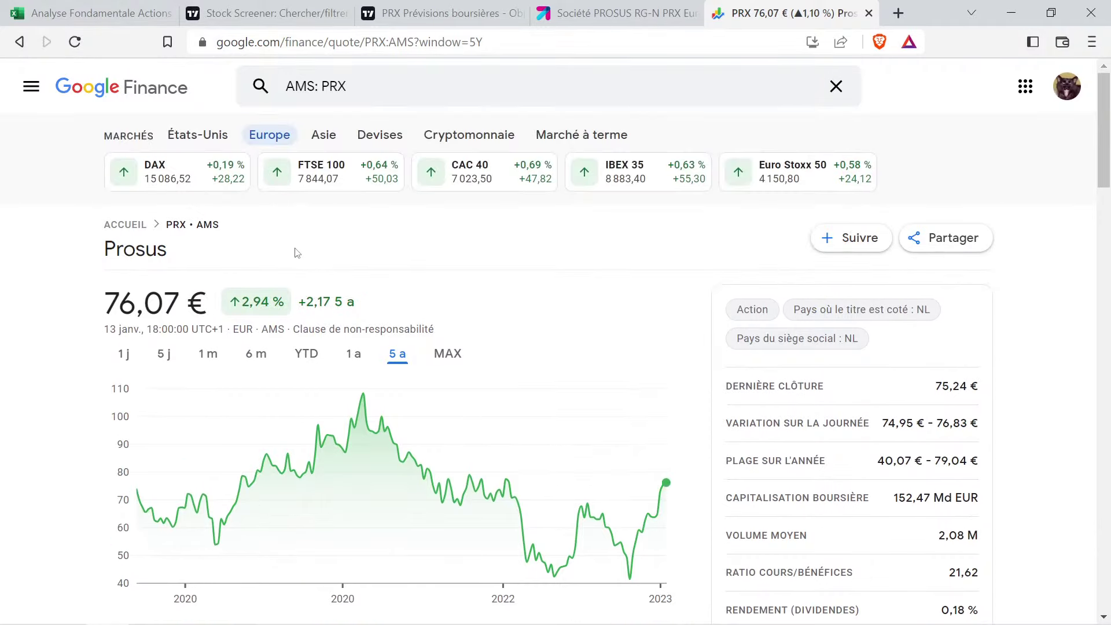
{"action": "scroll", "coordinate": [297, 253], "scroll_direction": "down", "scroll_amount": 2}
Measure Prosus's price change on the five-year chart from September 2019 to March 2020, and from January 2020 to the latest quote
{"action": "left_click_drag", "start_coordinate": [138, 361], "coordinate": [215, 379]}
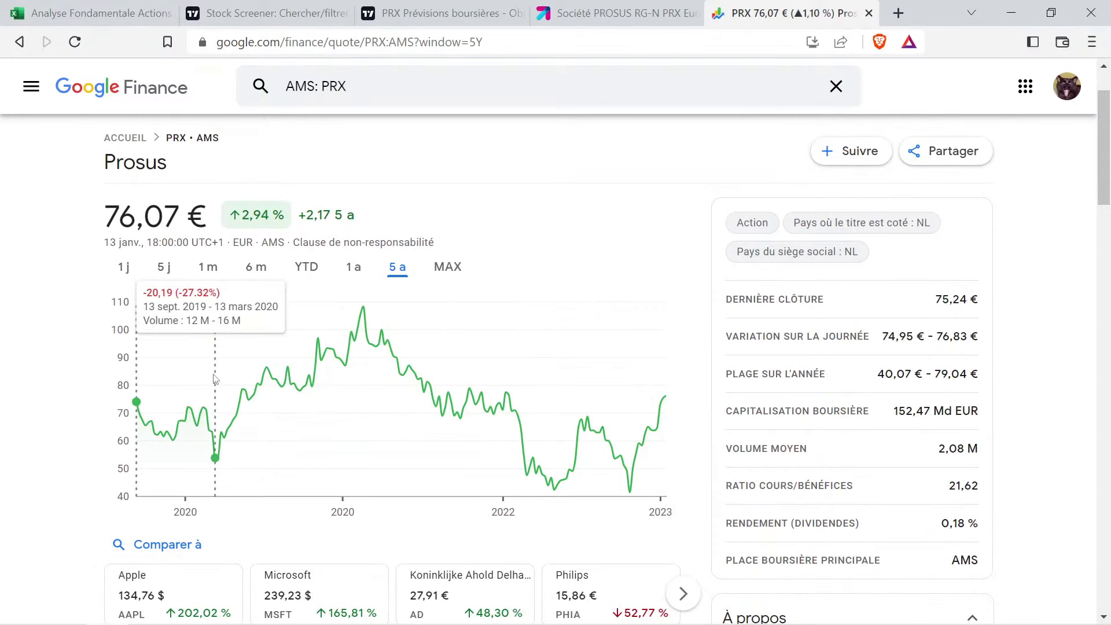
{"action": "left_click_drag", "start_coordinate": [214, 379], "coordinate": [214, 378]}
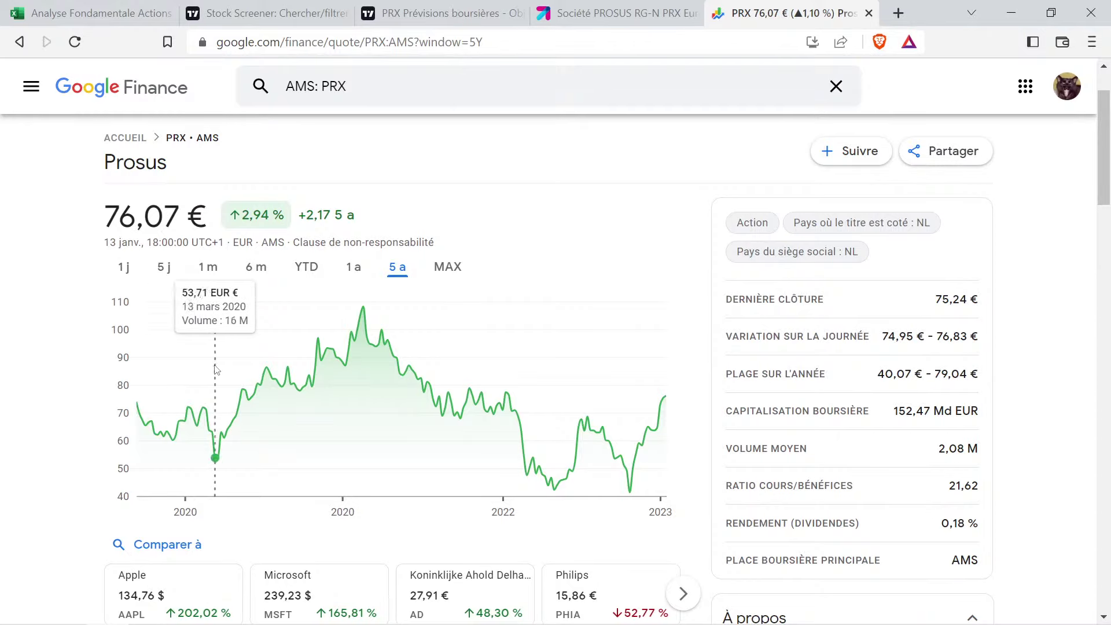
{"action": "left_click_drag", "start_coordinate": [216, 370], "coordinate": [218, 370]}
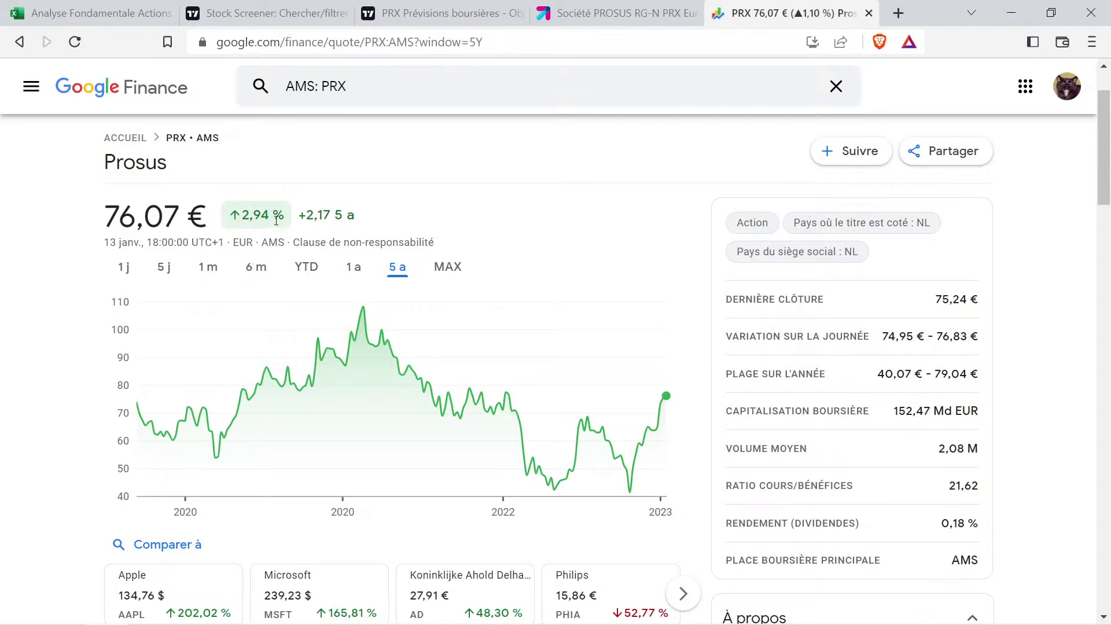
{"action": "mouse_move", "coordinate": [294, 301]}
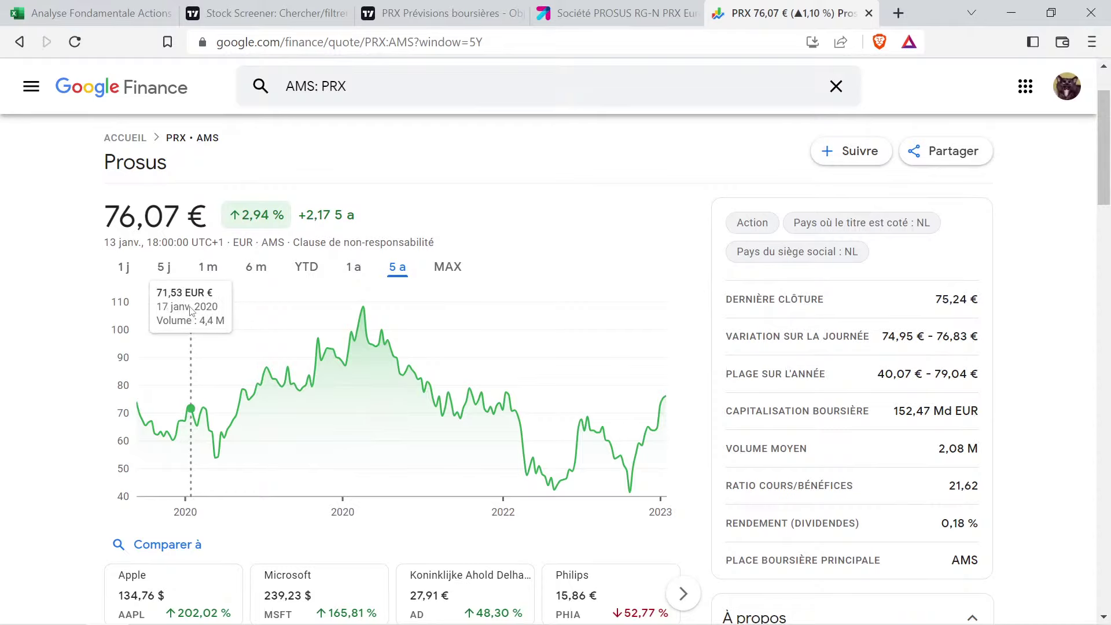
{"action": "left_click_drag", "start_coordinate": [191, 311], "coordinate": [684, 351]}
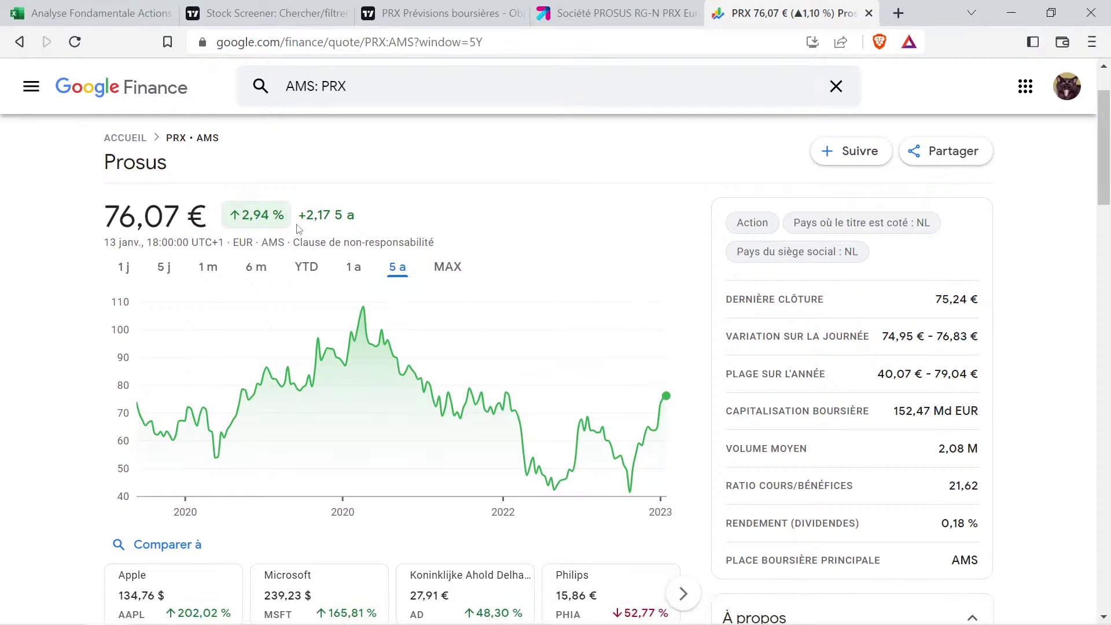
Back in the workbook, copy Prosus's Evolution Bénéfices cell to its Evolution Cours de bourse cell and set the value to 3%
{"action": "left_click", "coordinate": [114, 7]}
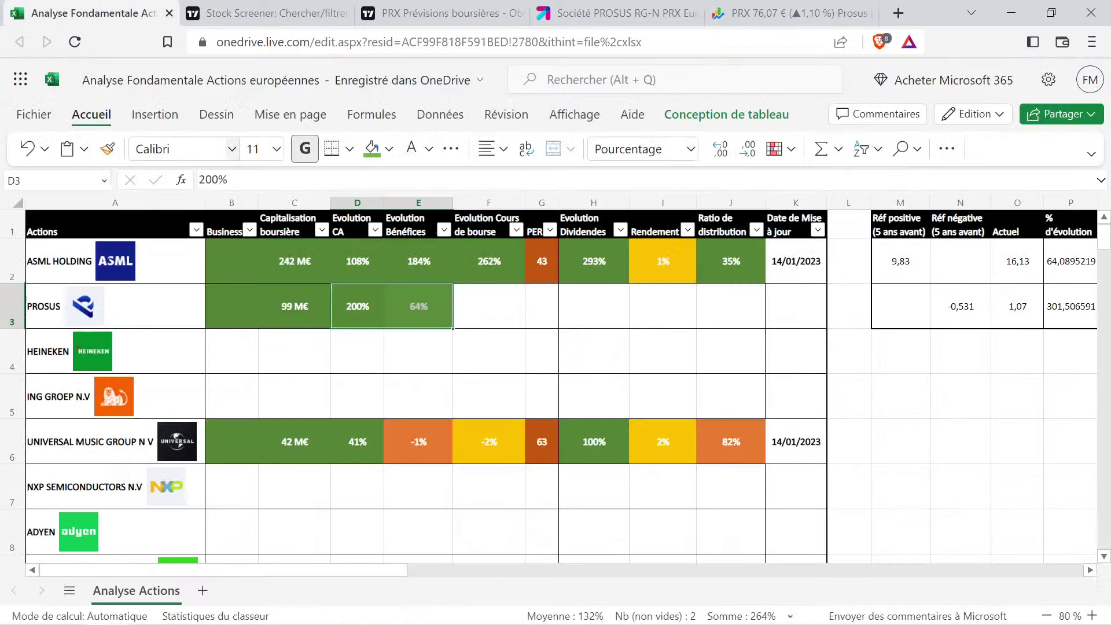
{"action": "left_click", "coordinate": [457, 331]}
{"action": "key", "text": "ctrl+c"}
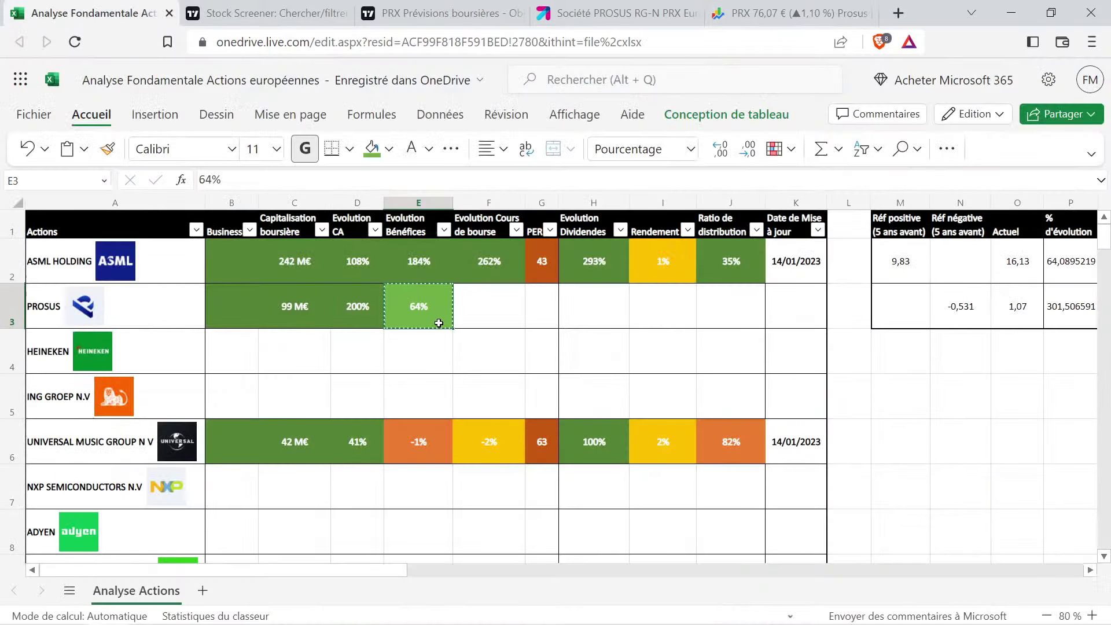
{"action": "left_click", "coordinate": [514, 324]}
{"action": "key", "text": "ctrl+v"}
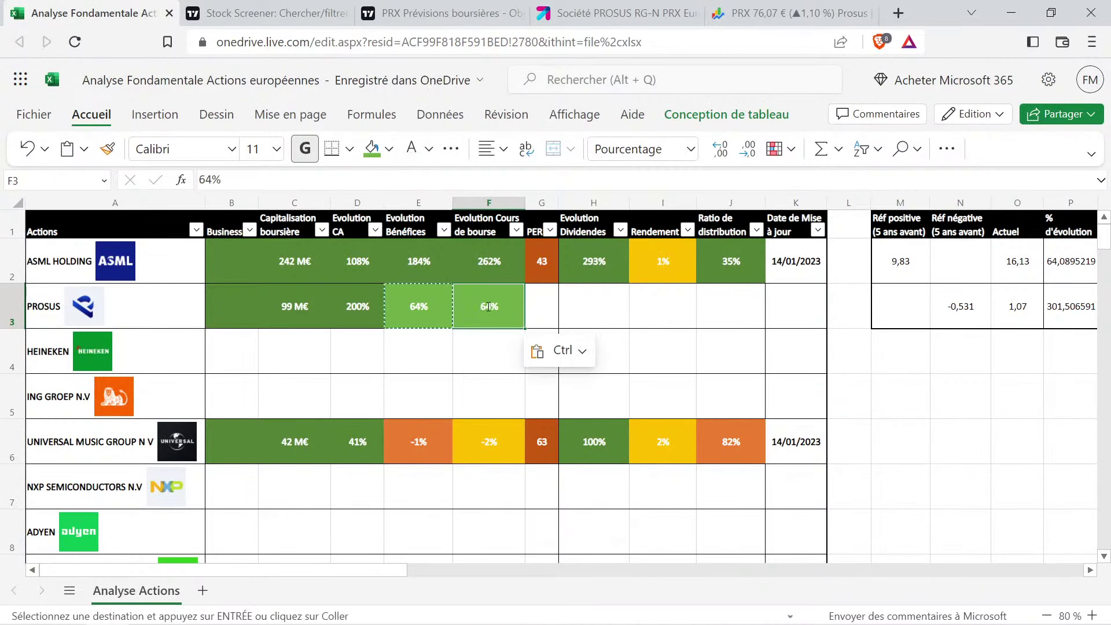
{"action": "key", "text": "BackSpace"}
{"action": "type", "text": "3"}
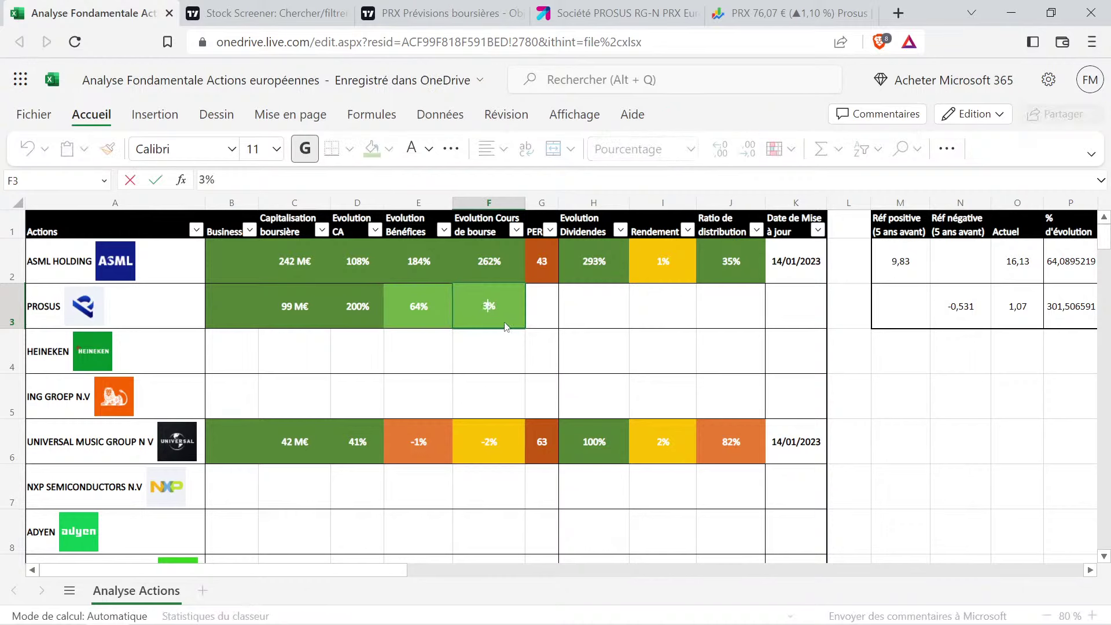
{"action": "left_click", "coordinate": [538, 306]}
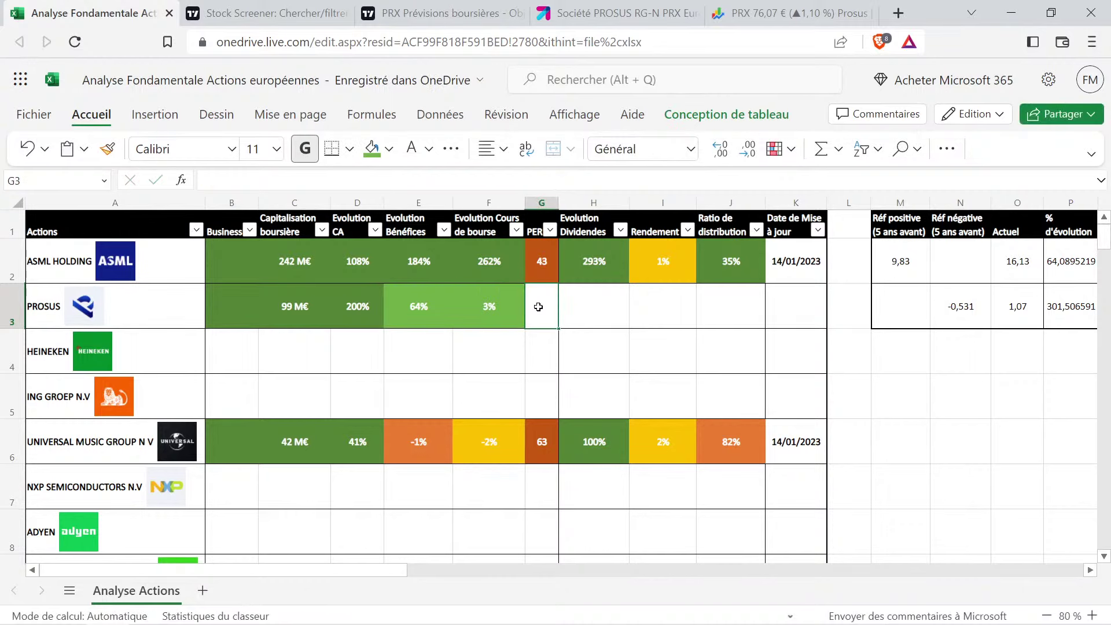
{"action": "left_click", "coordinate": [492, 350]}
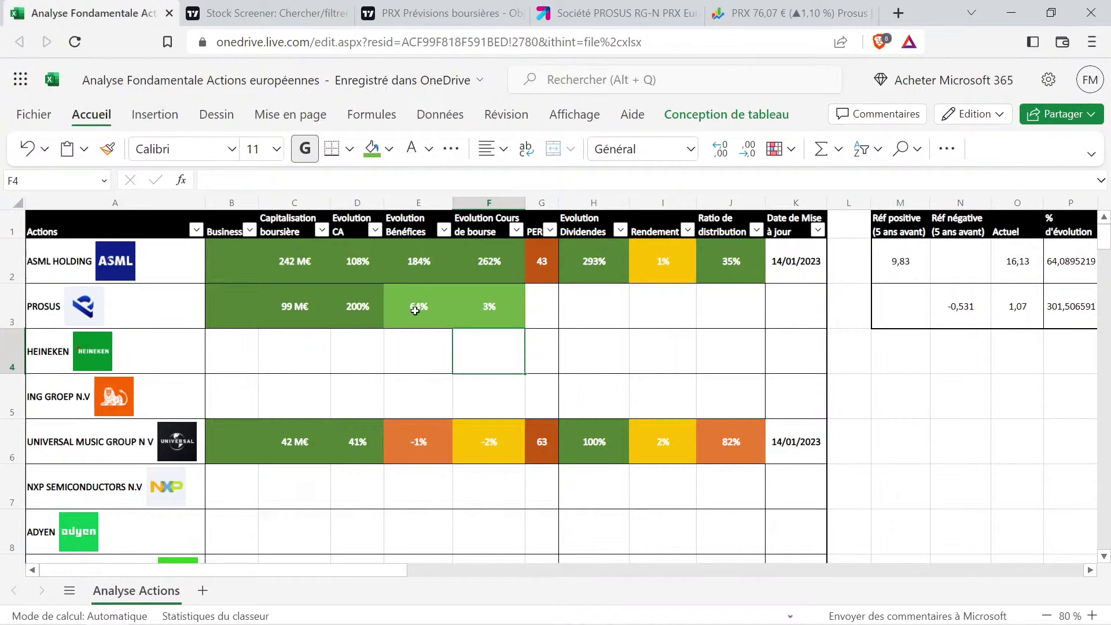
Check Prosus's P/E in the TradingView stock screener and return to its PER cell in the workbook
{"action": "left_click", "coordinate": [293, 4]}
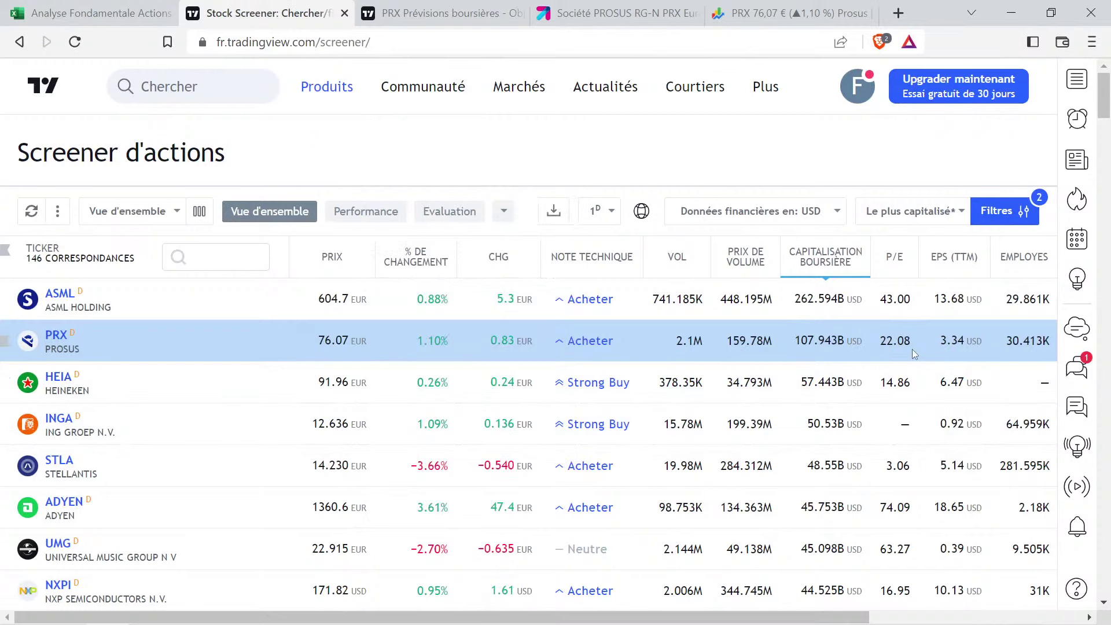
{"action": "left_click", "coordinate": [98, 12]}
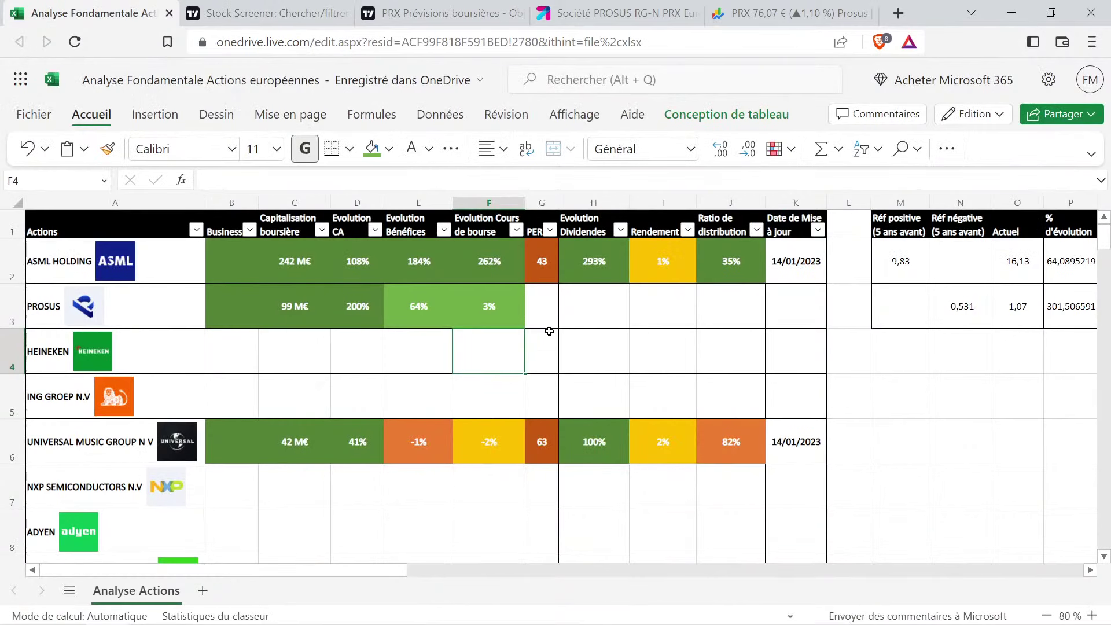
{"action": "left_click", "coordinate": [541, 306]}
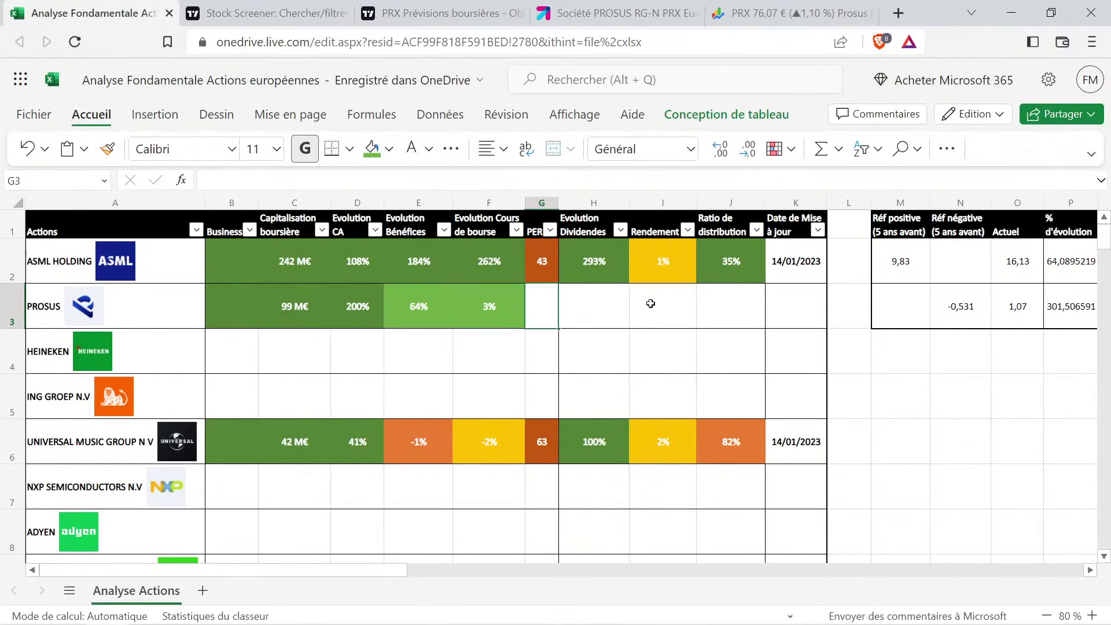
Copy Universal Music Group's PER cell to Prosus's PER cell and set the value to 22
{"action": "left_click", "coordinate": [530, 434]}
{"action": "key", "text": "ctrl+c"}
{"action": "left_click", "coordinate": [537, 318]}
{"action": "key", "text": "ctrl+v"}
{"action": "double_click", "coordinate": [556, 311]}
{"action": "key", "text": "BackSpace"}
{"action": "key", "text": "BackSpace"}
{"action": "type", "text": "22"}
{"action": "key", "text": "Return"}
Fill Prosus's PER cell with the theme gold colour
{"action": "left_click", "coordinate": [543, 307]}
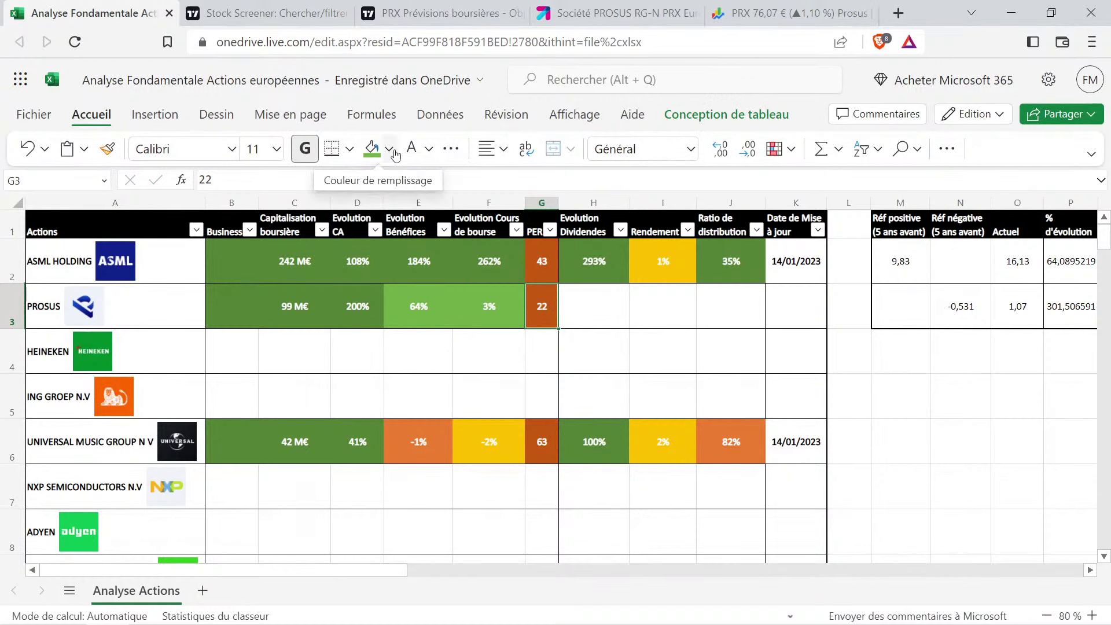
{"action": "left_click", "coordinate": [391, 149]}
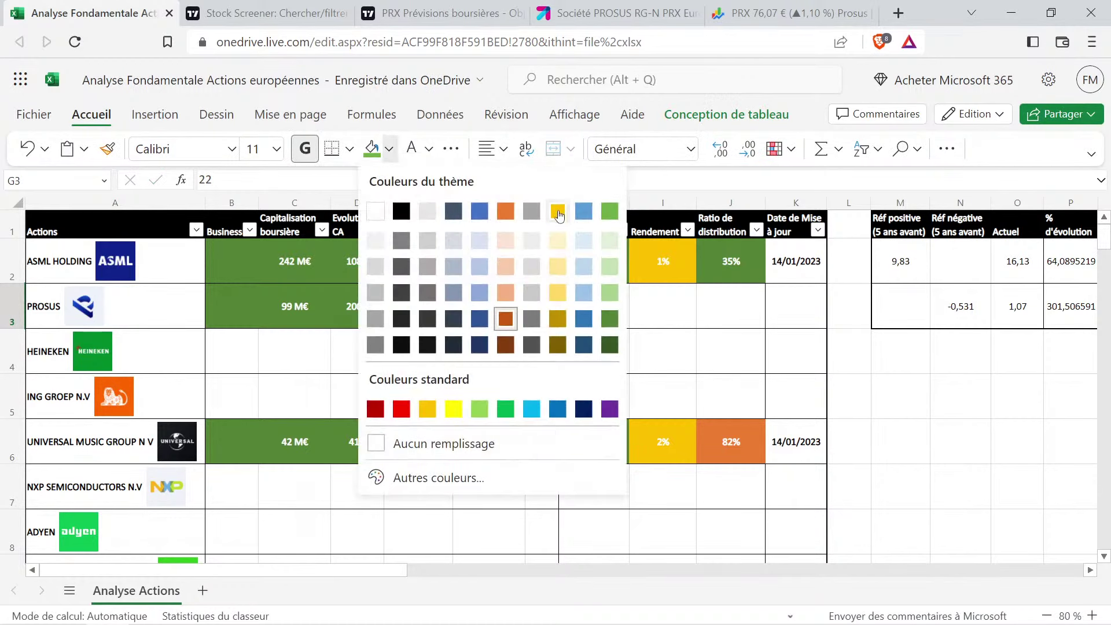
{"action": "left_click", "coordinate": [558, 209]}
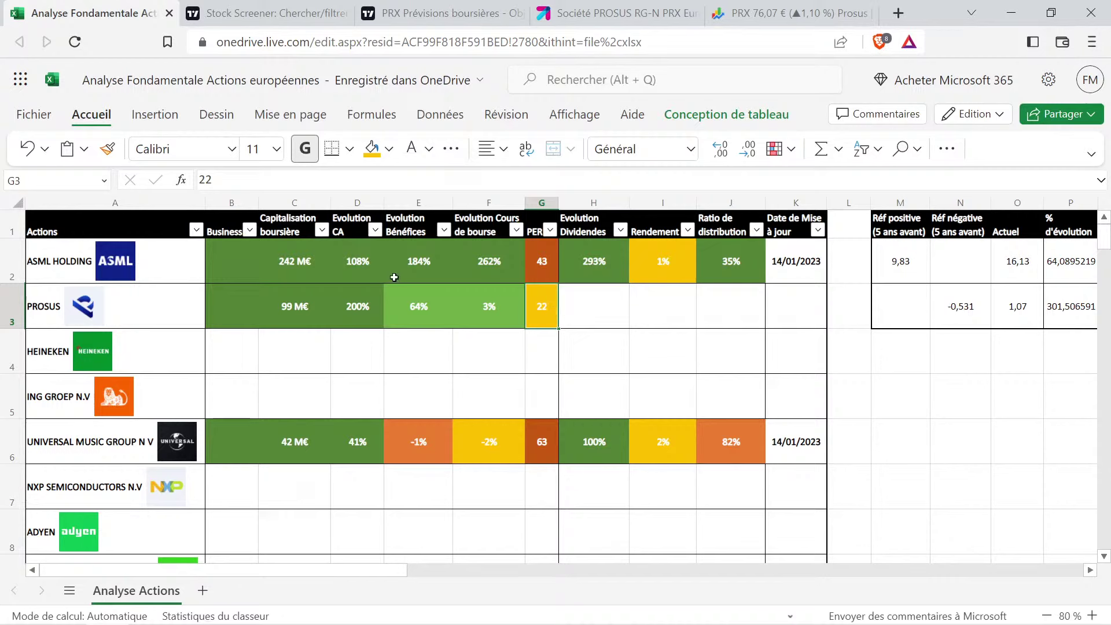
Review ASML's Evolution CA, Bénéfices and Cours de bourse figures alongside Prosus's share price evolution
{"action": "left_click_drag", "start_coordinate": [381, 270], "coordinate": [484, 262]}
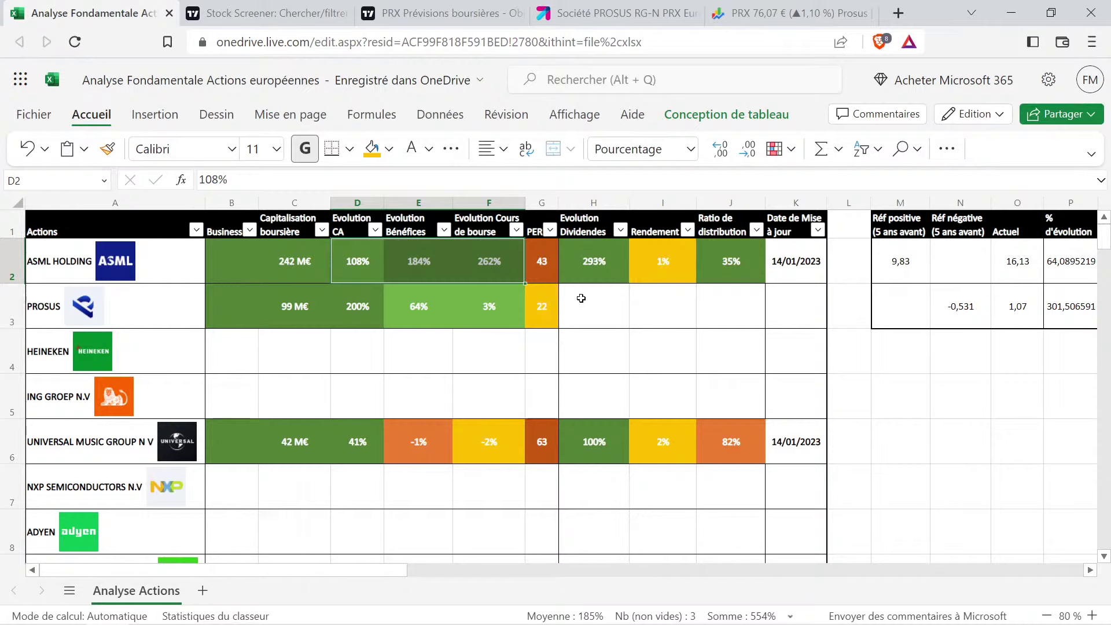
{"action": "left_click", "coordinate": [581, 297]}
{"action": "left_click", "coordinate": [498, 297]}
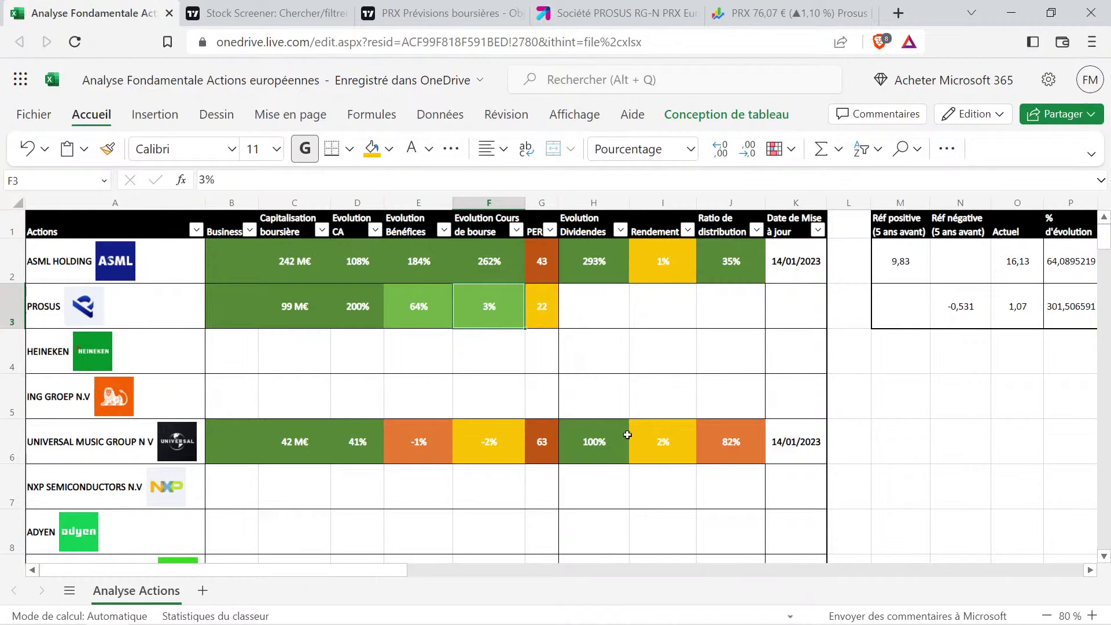
Open the dividends section of Prosus's financial data on TradingView and go to the annual dividend table
{"action": "left_click", "coordinate": [446, 14]}
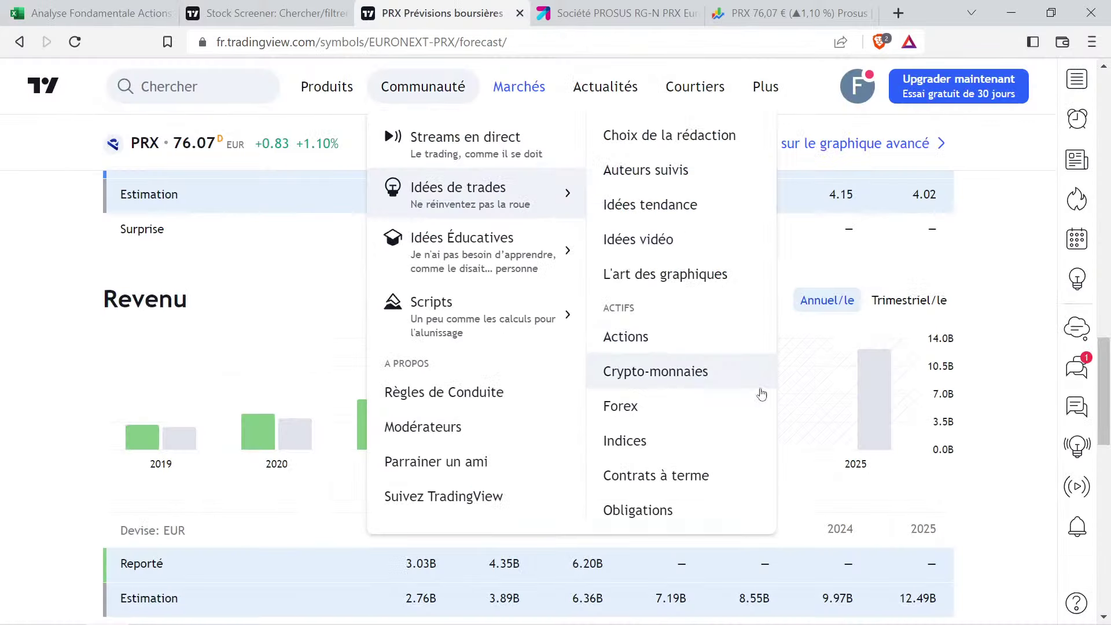
{"action": "scroll", "coordinate": [687, 346], "scroll_direction": "up", "scroll_amount": 10}
{"action": "scroll", "coordinate": [687, 346], "scroll_direction": "up", "scroll_amount": 10}
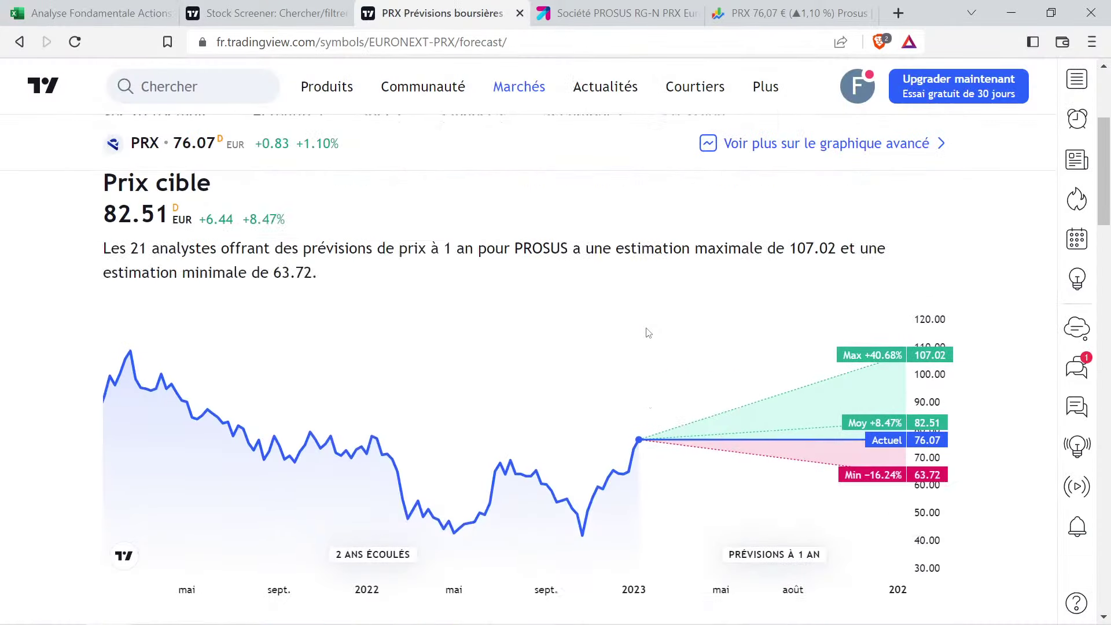
{"action": "left_click", "coordinate": [481, 349]}
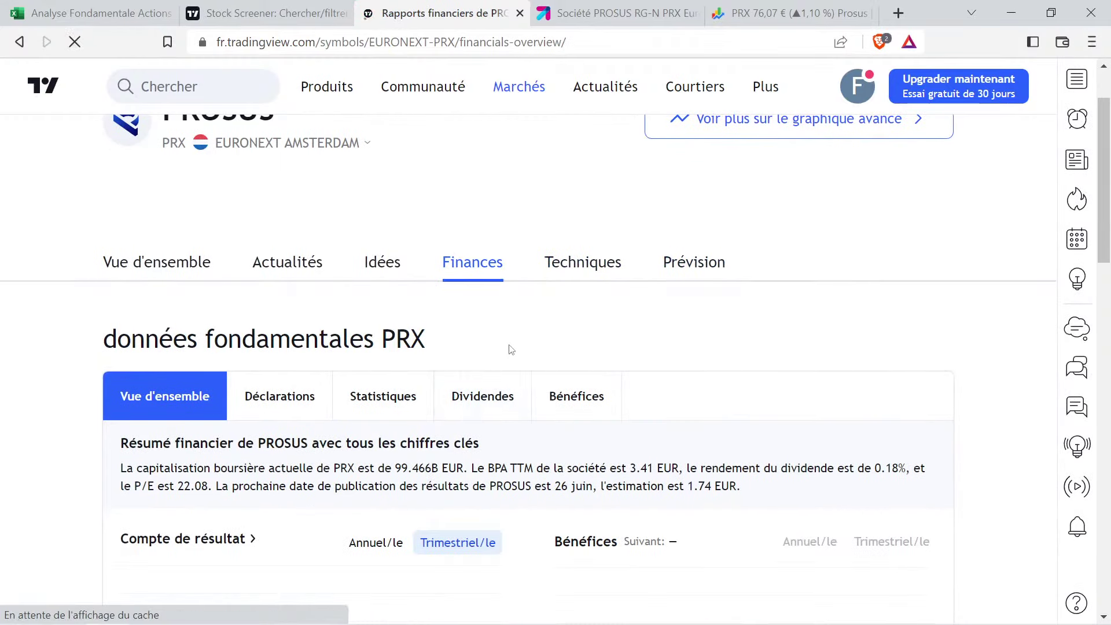
{"action": "left_click", "coordinate": [500, 393]}
{"action": "scroll", "coordinate": [516, 337], "scroll_direction": "down", "scroll_amount": 5}
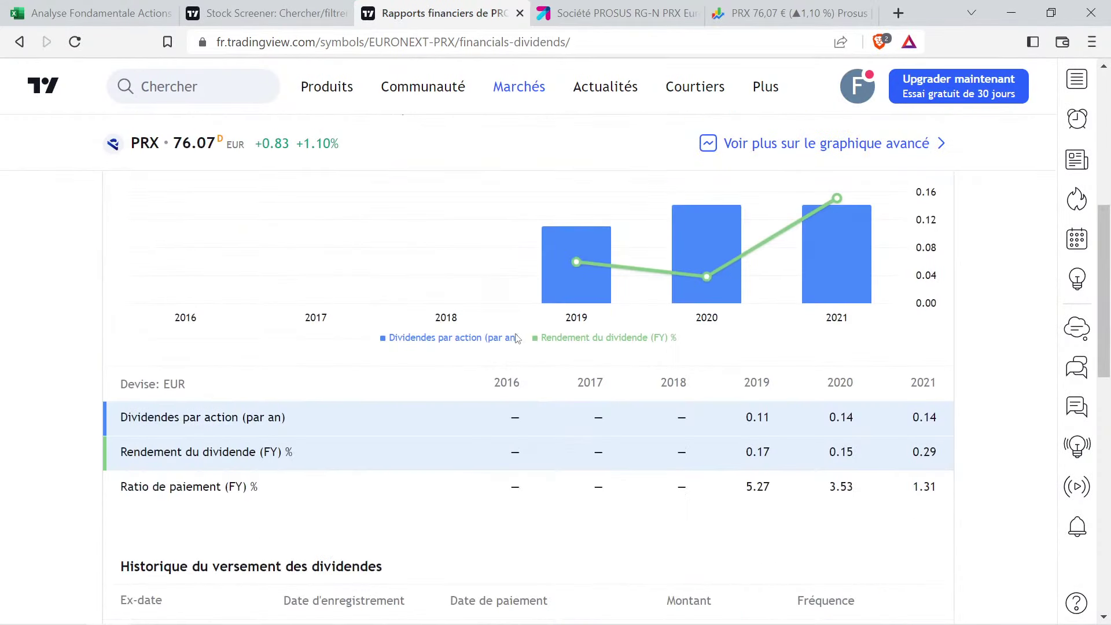
Chart only Prosus's dividends per share, compare the 2019 to 2021 amounts, and return to the workbook
{"action": "left_click", "coordinate": [253, 452]}
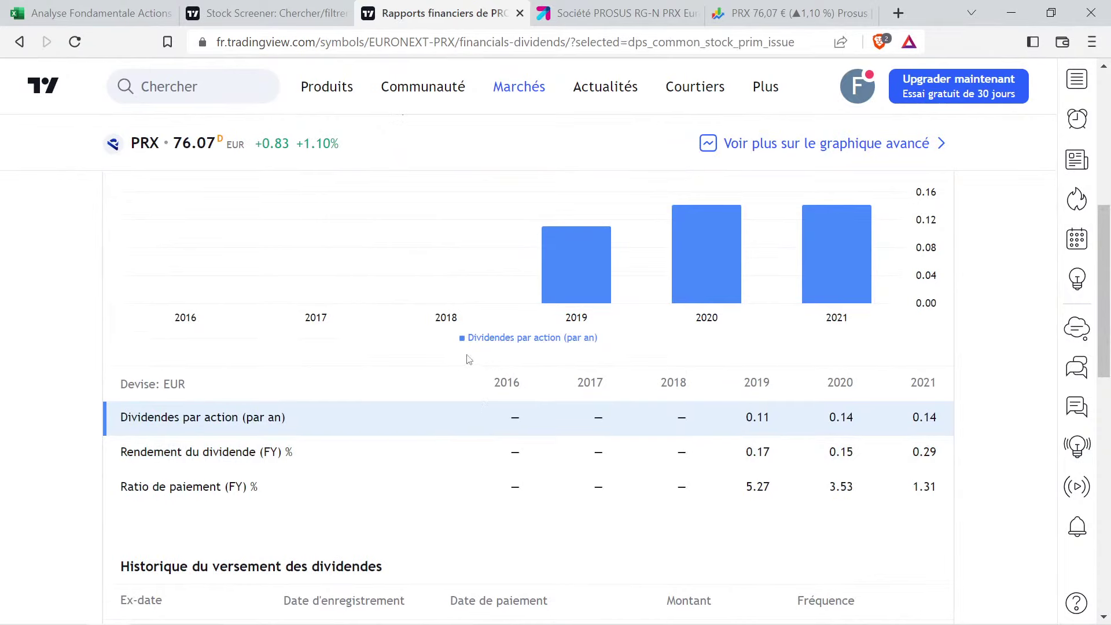
{"action": "scroll", "coordinate": [460, 361], "scroll_direction": "up", "scroll_amount": 3}
{"action": "scroll", "coordinate": [459, 361], "scroll_direction": "down", "scroll_amount": 1}
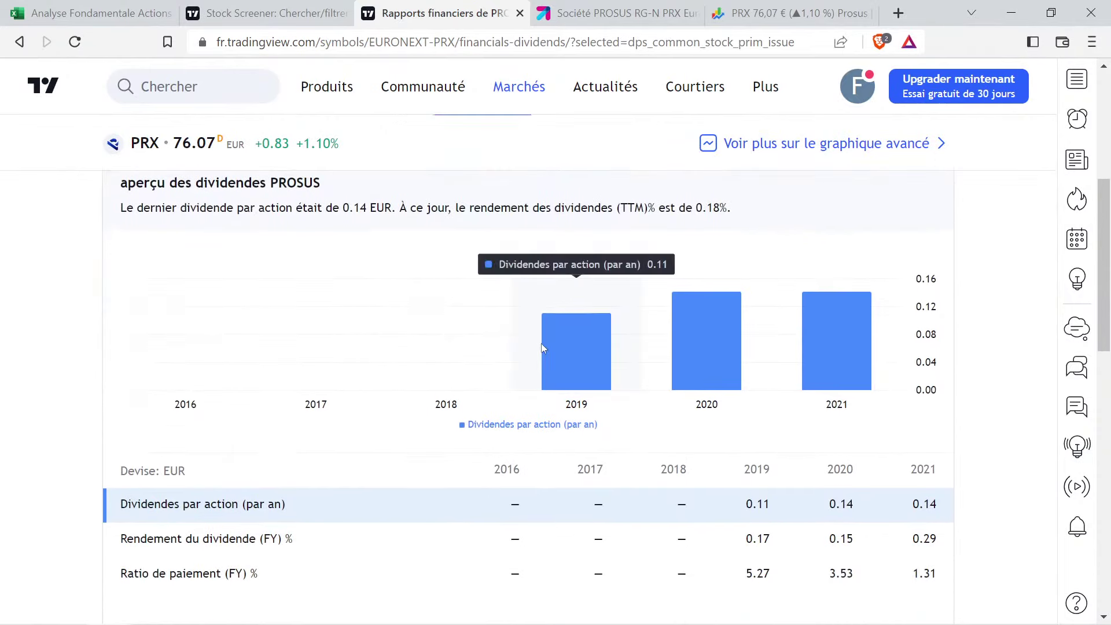
{"action": "mouse_move", "coordinate": [735, 308]}
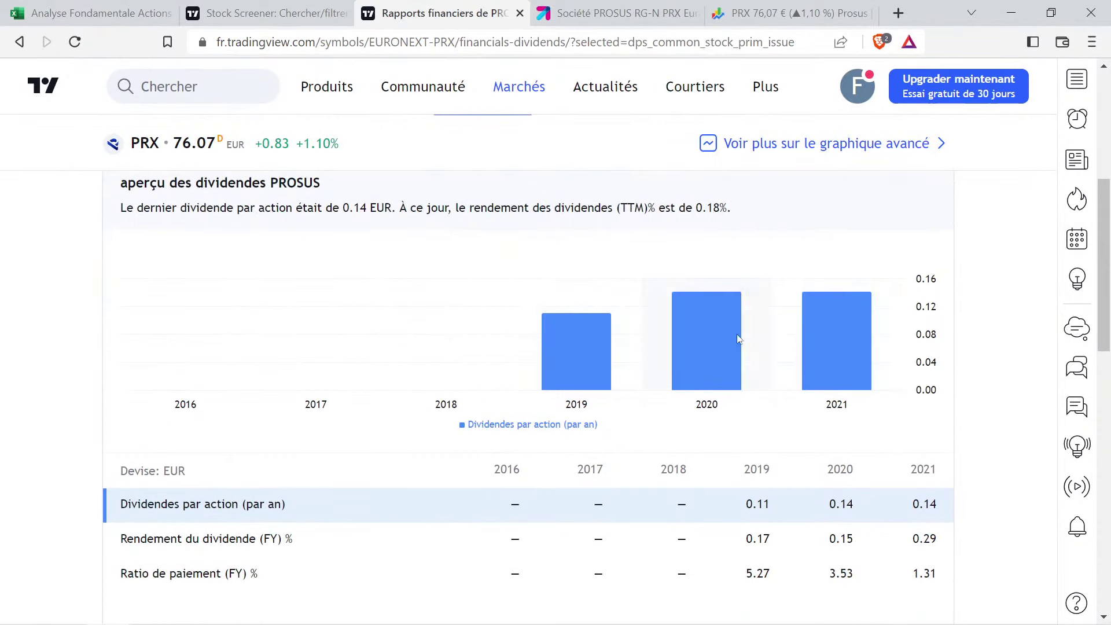
{"action": "mouse_move", "coordinate": [567, 373]}
{"action": "mouse_move", "coordinate": [728, 368]}
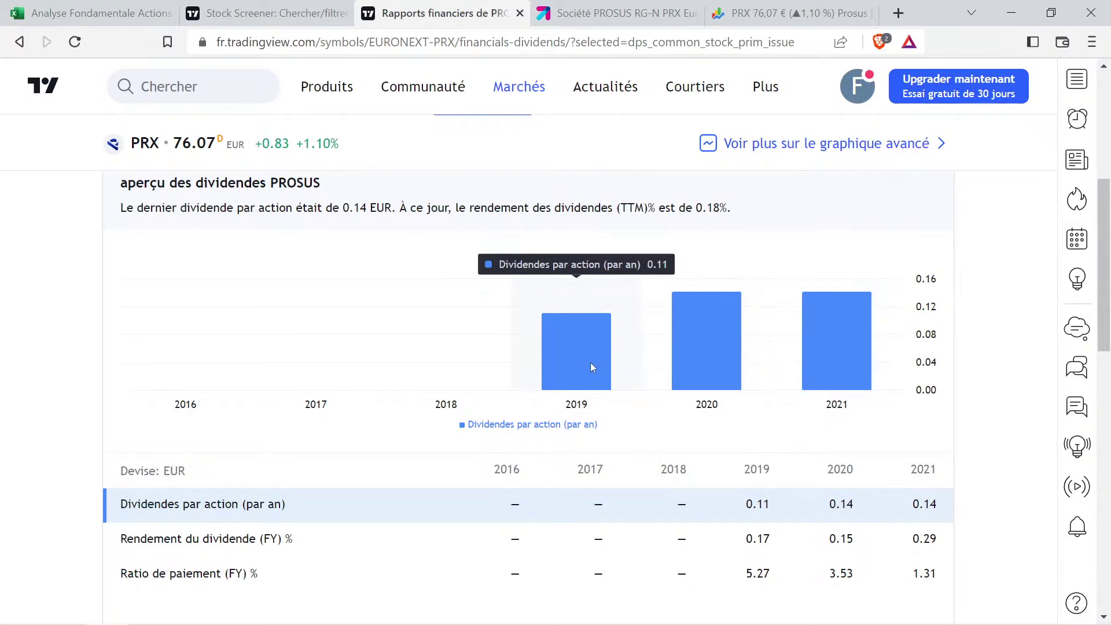
{"action": "left_click", "coordinate": [92, 13]}
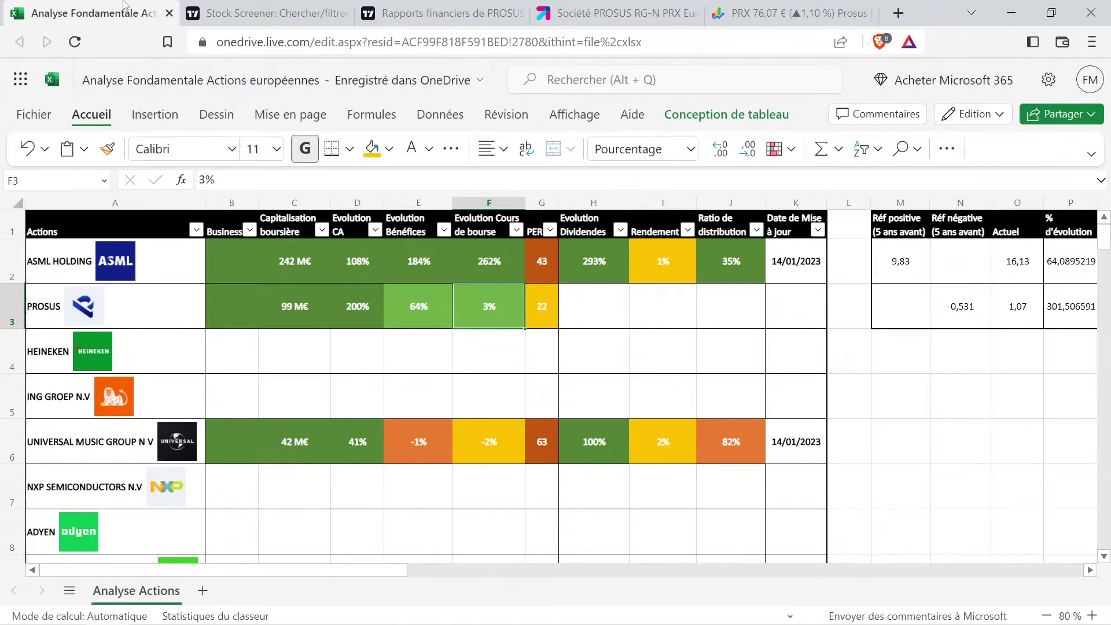
Try to enter 0.11 as ASML row's positive reference (M2) and 0.14 as its Actuel value (O2), using decimal points
{"action": "left_click", "coordinate": [891, 269]}
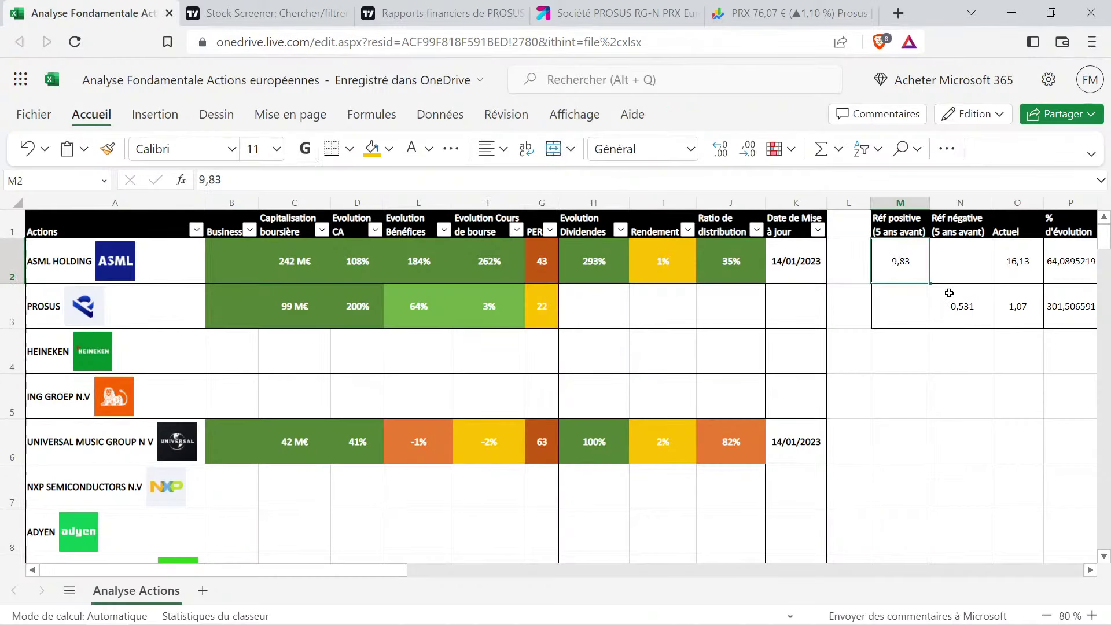
{"action": "type", "text": "0.14"}
{"action": "key", "text": "BackSpace"}
{"action": "type", "text": "1"}
{"action": "key", "text": "Tab"}
{"action": "key", "text": "Tab"}
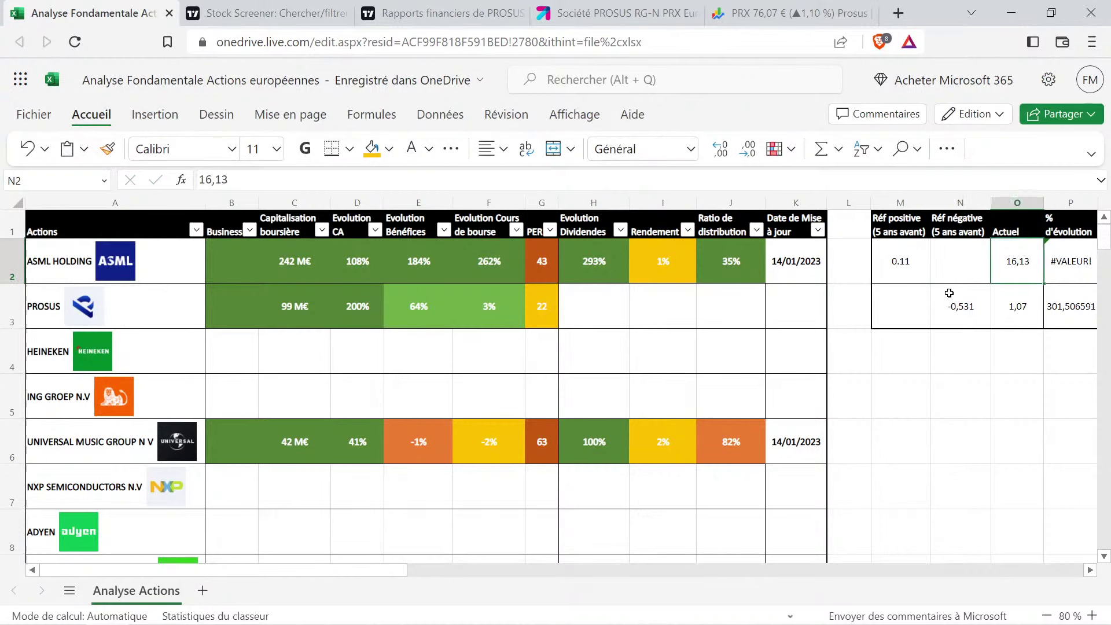
{"action": "type", "text": "0.14"}
{"action": "key", "text": "Return"}
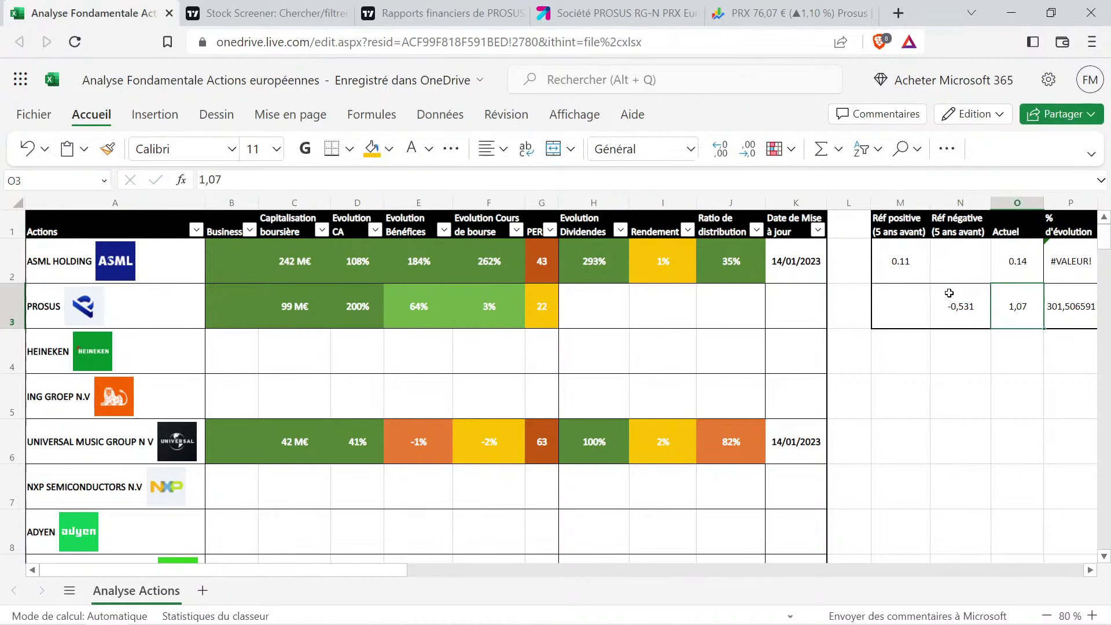
Enter 0,11 as the positive reference in M2 and 0,14 as the Actuel value in O2, using decimal commas
{"action": "key", "text": "Up"}
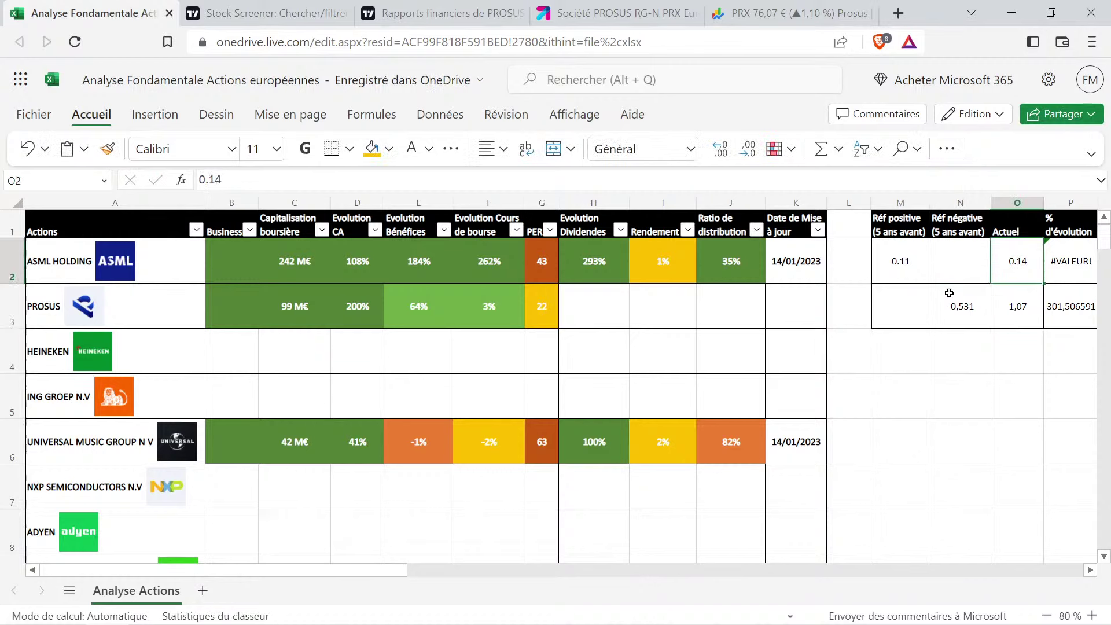
{"action": "key", "text": "Left"}
{"action": "key", "text": "Left"}
{"action": "type", "text": "0"}
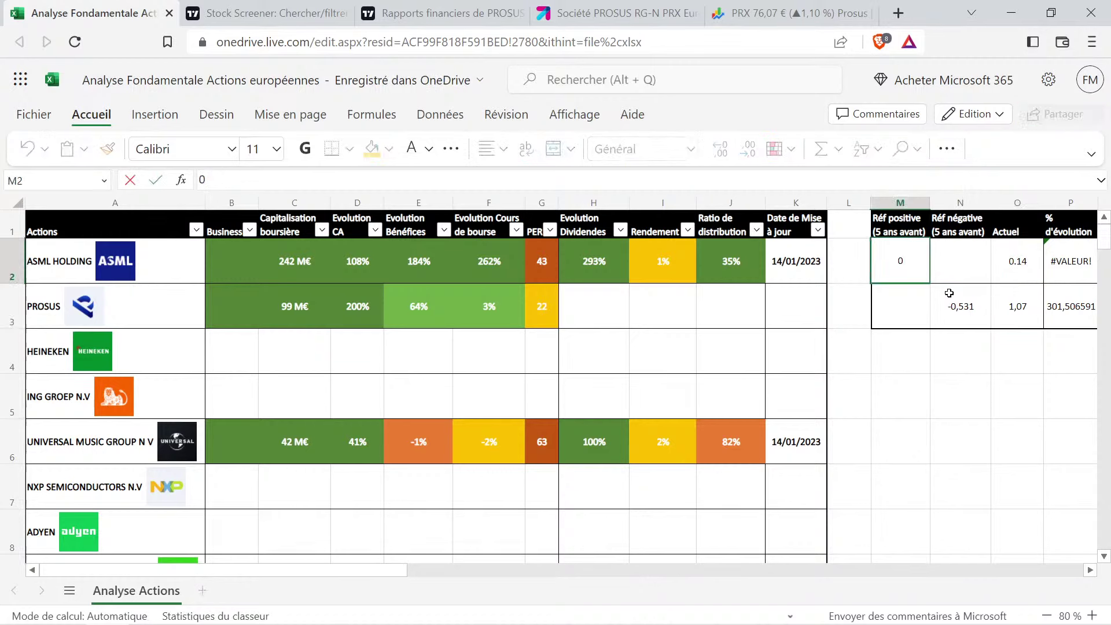
{"action": "type", "text": ",11"}
{"action": "key", "text": "Right"}
{"action": "key", "text": "Right"}
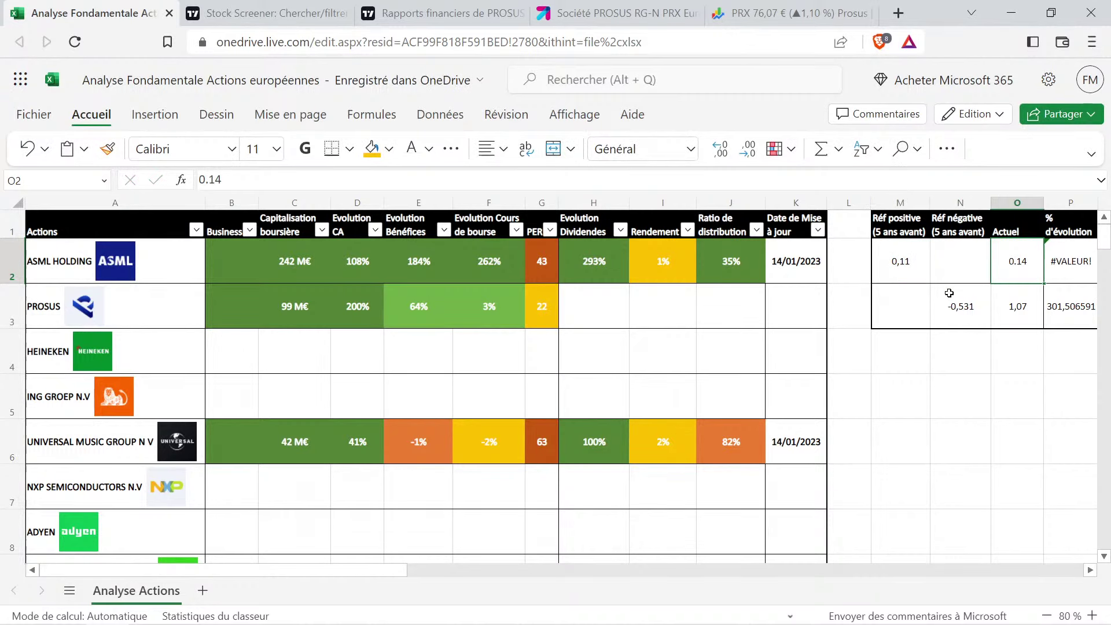
{"action": "type", "text": "0,14"}
{"action": "key", "text": "Return"}
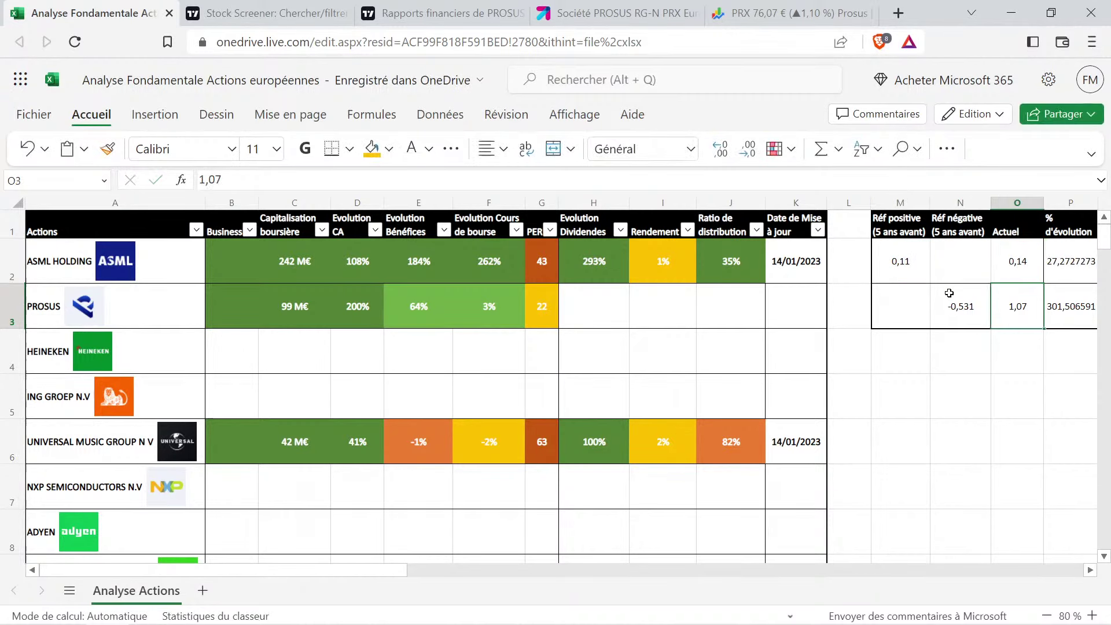
Copy Prosus's Evolution Cours de bourse cell into its Evolution Dividendes cell and set the value to 27%
{"action": "left_click", "coordinate": [614, 271]}
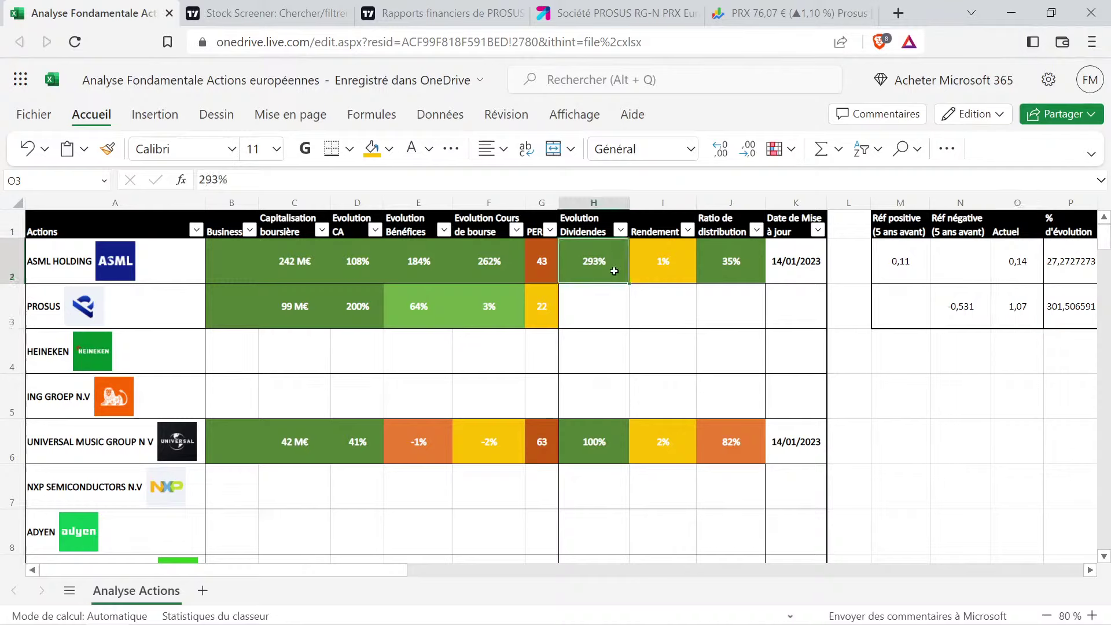
{"action": "left_click", "coordinate": [493, 316]}
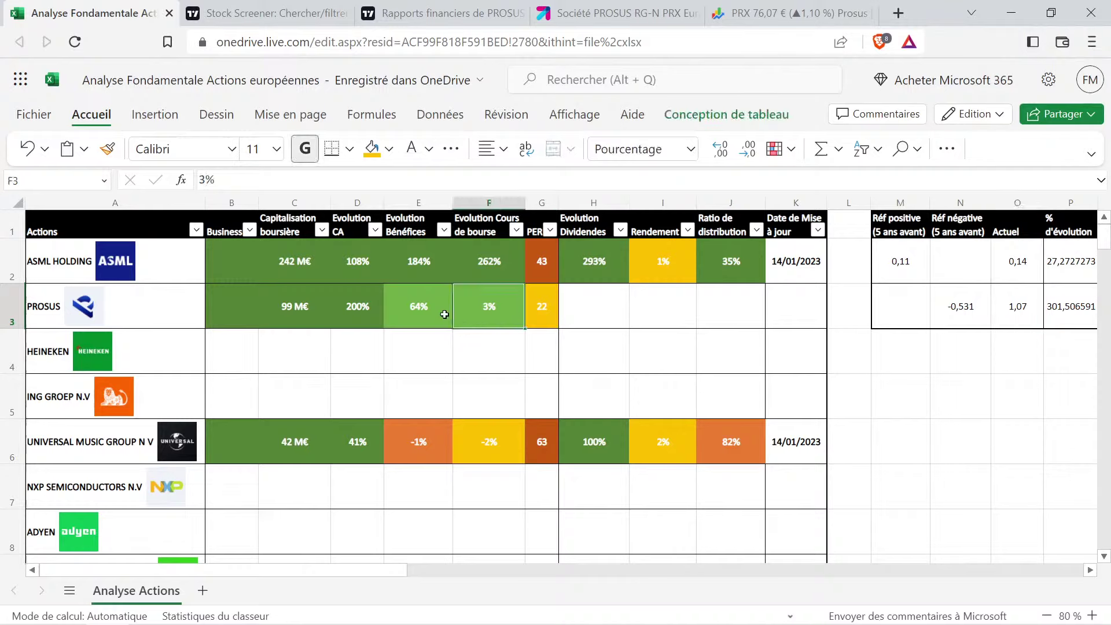
{"action": "key", "text": "ctrl+c"}
{"action": "left_click", "coordinate": [594, 305]}
{"action": "key", "text": "ctrl+v"}
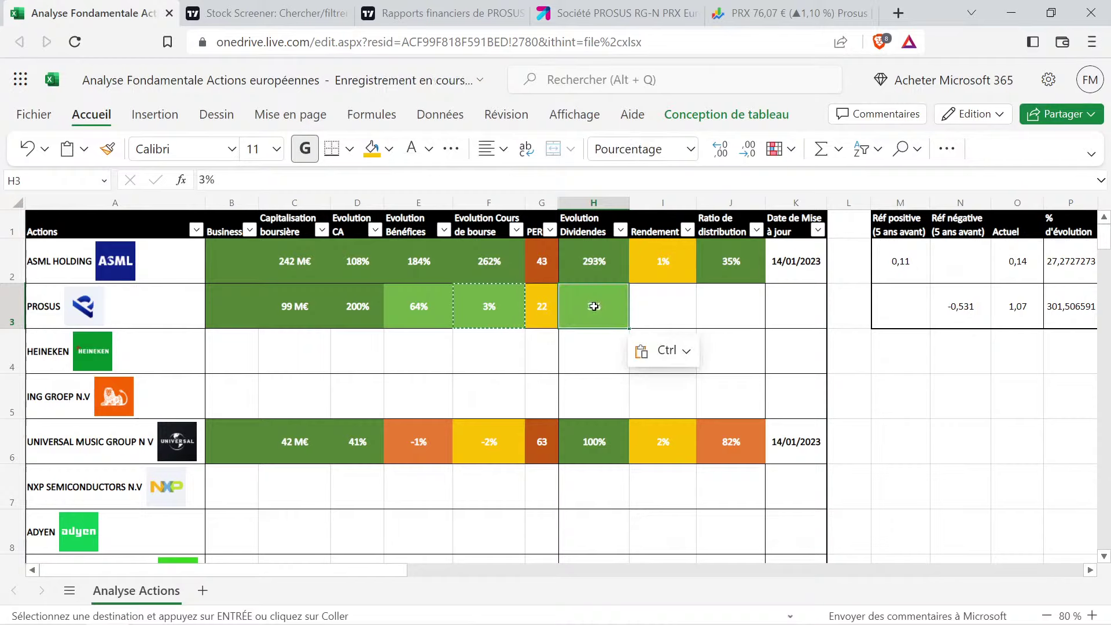
{"action": "double_click", "coordinate": [594, 306]}
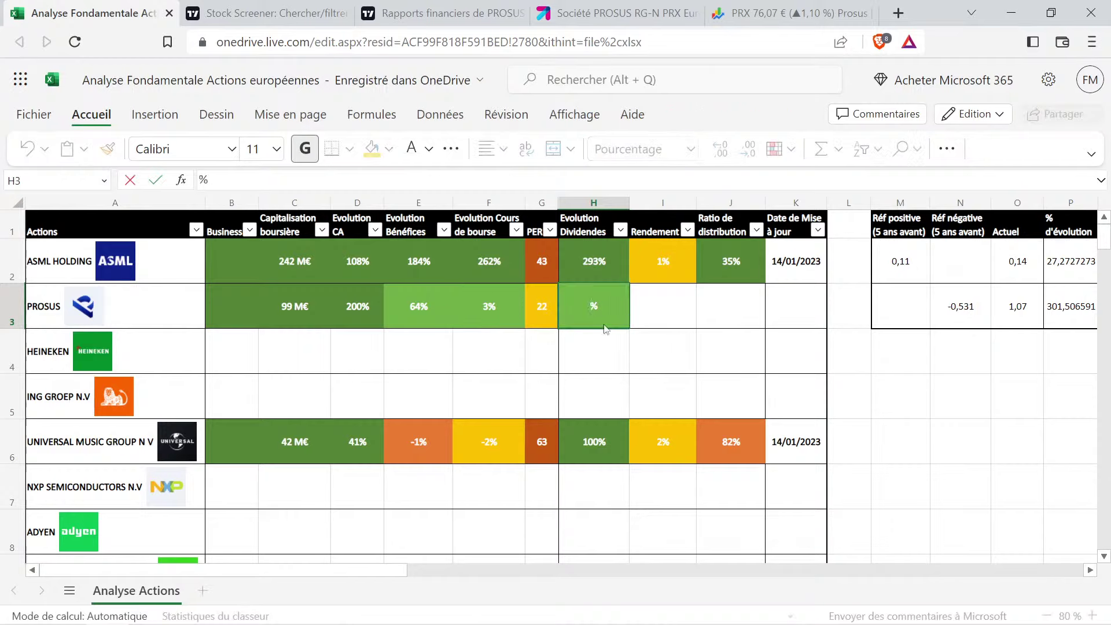
{"action": "type", "text": "27"}
{"action": "key", "text": "Return"}
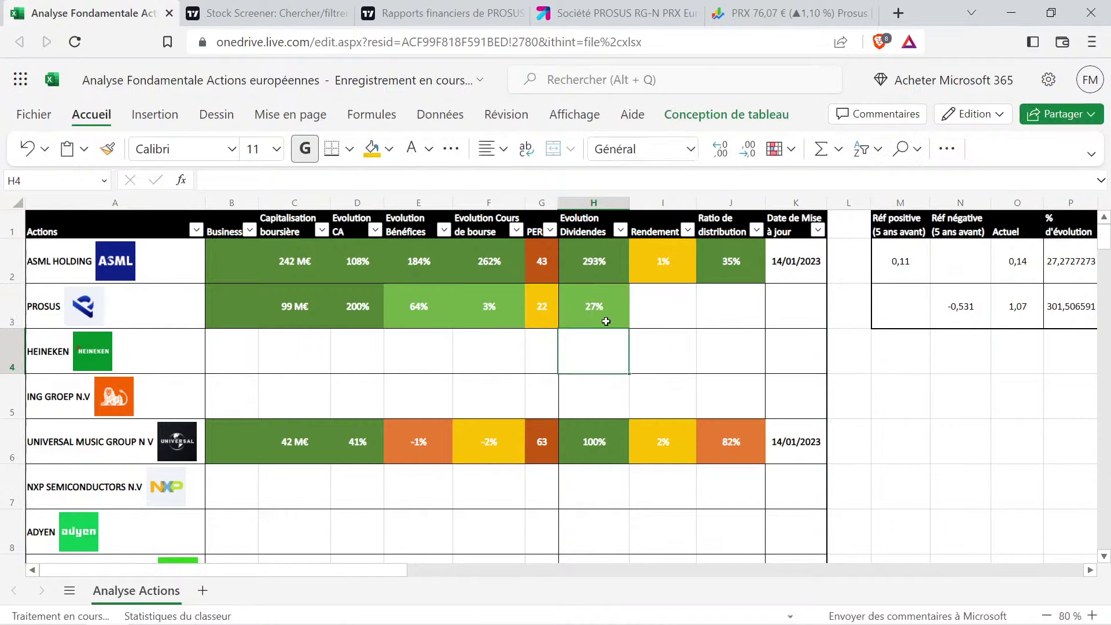
Check Prosus's dividend yield on TradingView, then set its Rendement cell in the workbook to 0%, reusing Universal Music Group's orange Ratio de distribution cell
{"action": "left_click", "coordinate": [459, 6]}
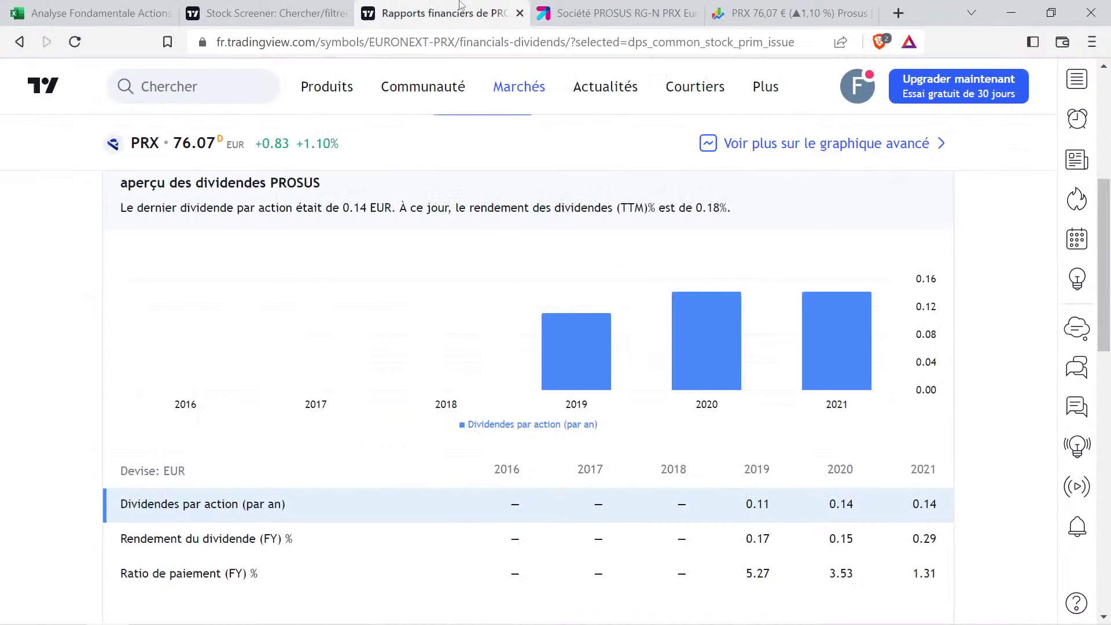
{"action": "scroll", "coordinate": [882, 353], "scroll_direction": "up", "scroll_amount": 5}
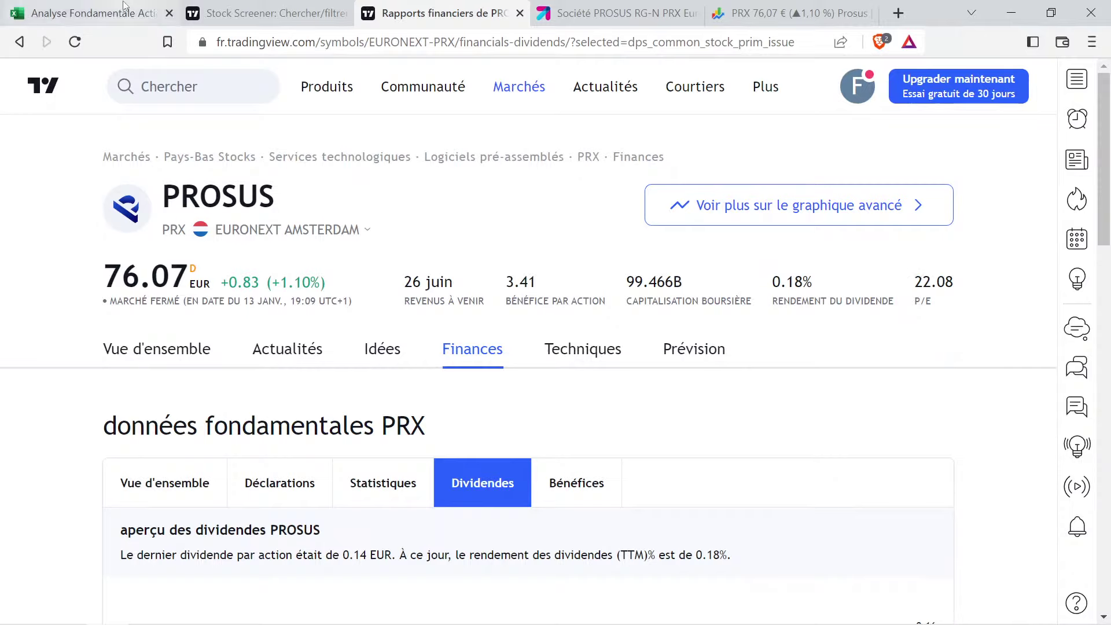
{"action": "left_click", "coordinate": [136, 16]}
{"action": "left_click", "coordinate": [678, 269]}
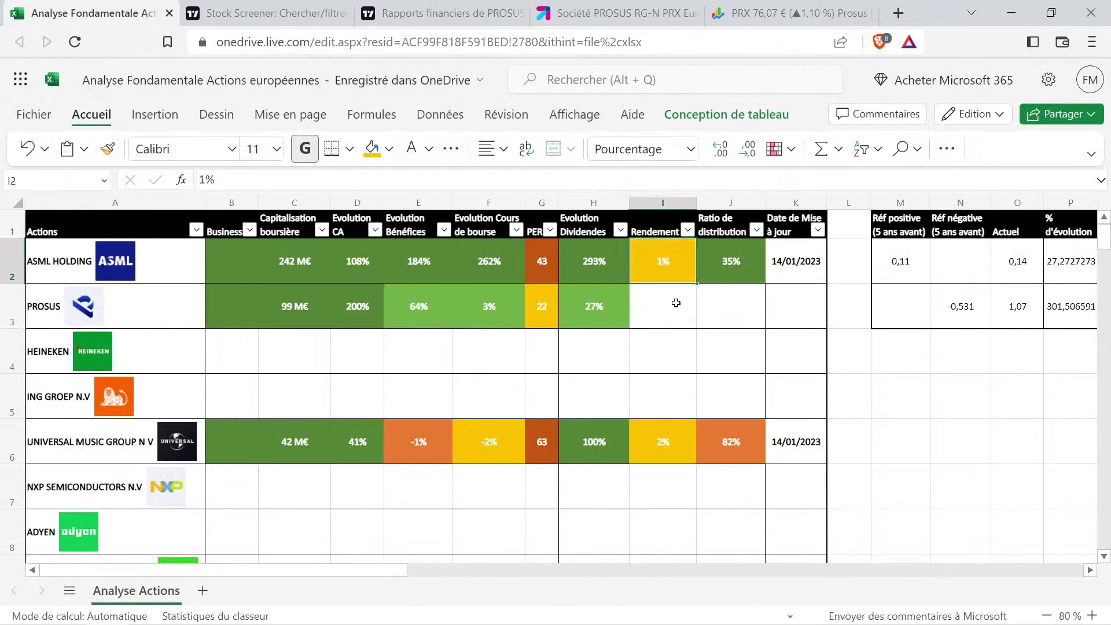
{"action": "left_click", "coordinate": [729, 441]}
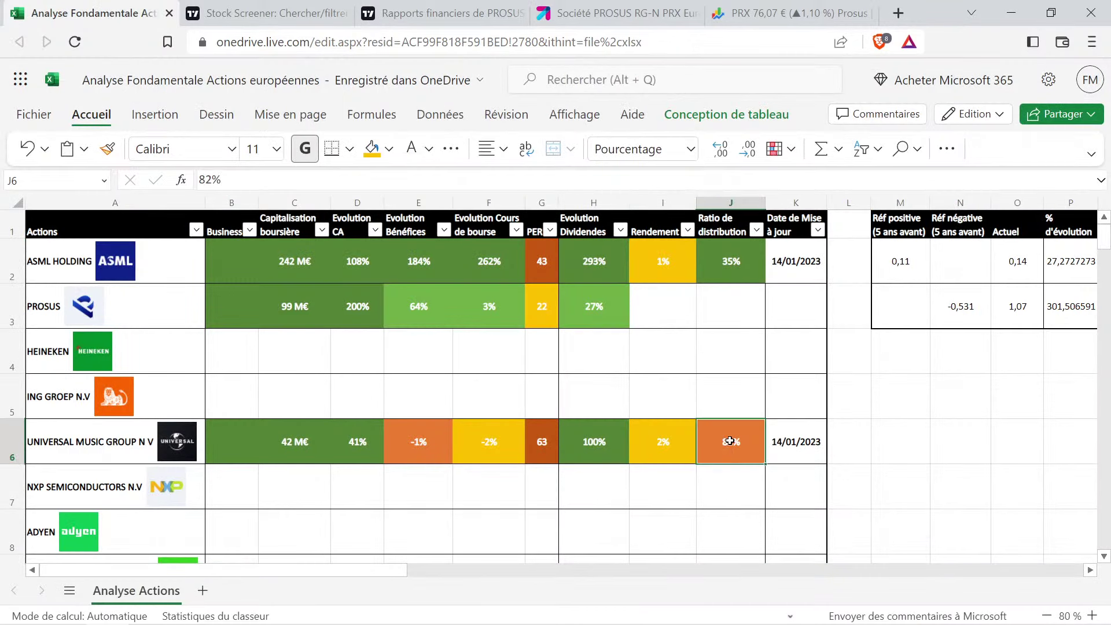
{"action": "key", "text": "ctrl+c"}
{"action": "left_click", "coordinate": [657, 313]}
{"action": "key", "text": "ctrl+v"}
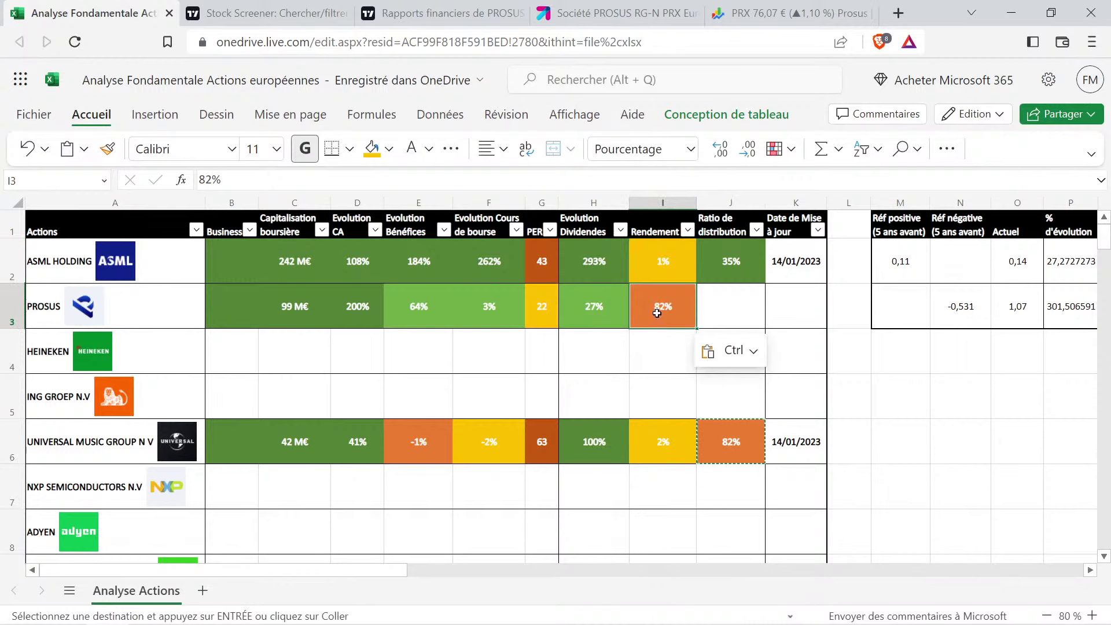
{"action": "key", "text": "BackSpace"}
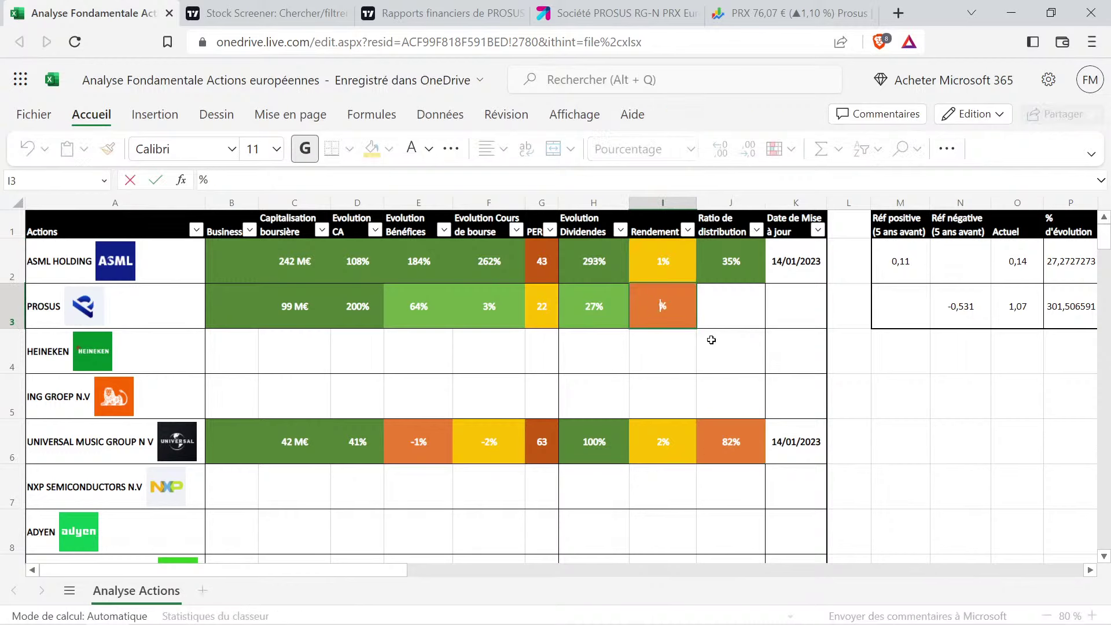
{"action": "type", "text": "0"}
{"action": "key", "text": "Return"}
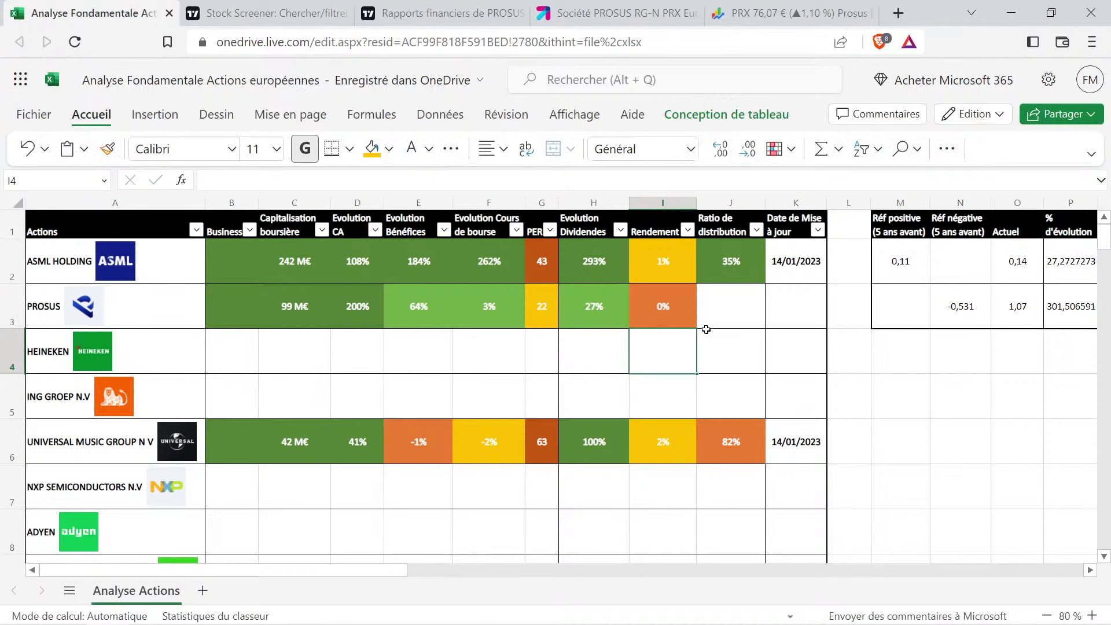
Copy Prosus's 2019 to 2021 payout ratios from the annual dividend table on TradingView
{"action": "left_click", "coordinate": [465, 6]}
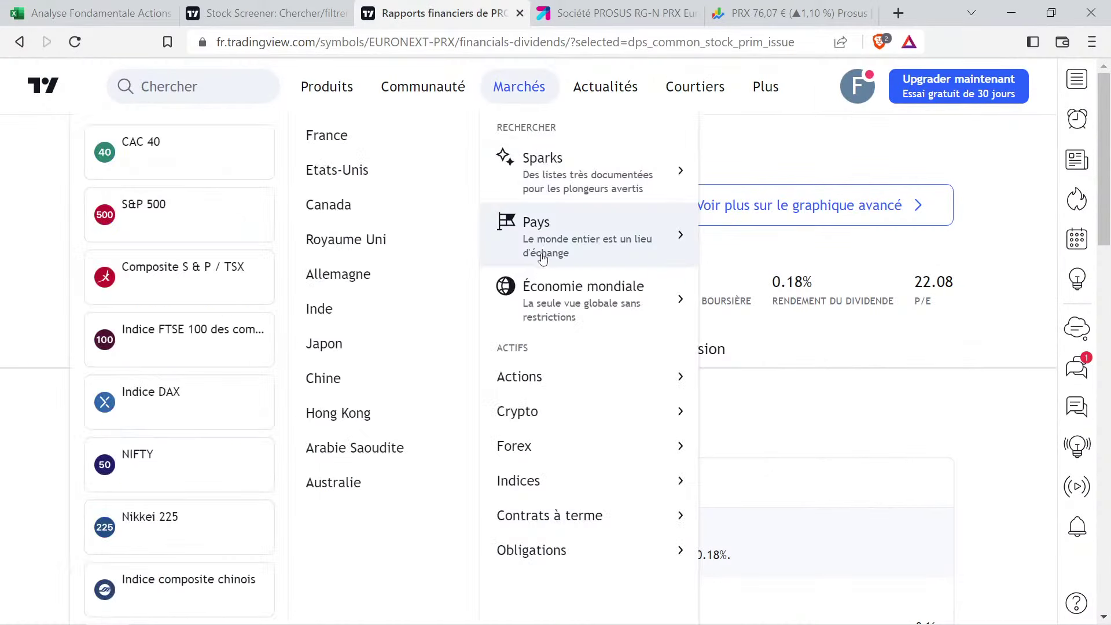
{"action": "scroll", "coordinate": [109, 380], "scroll_direction": "down", "scroll_amount": 7}
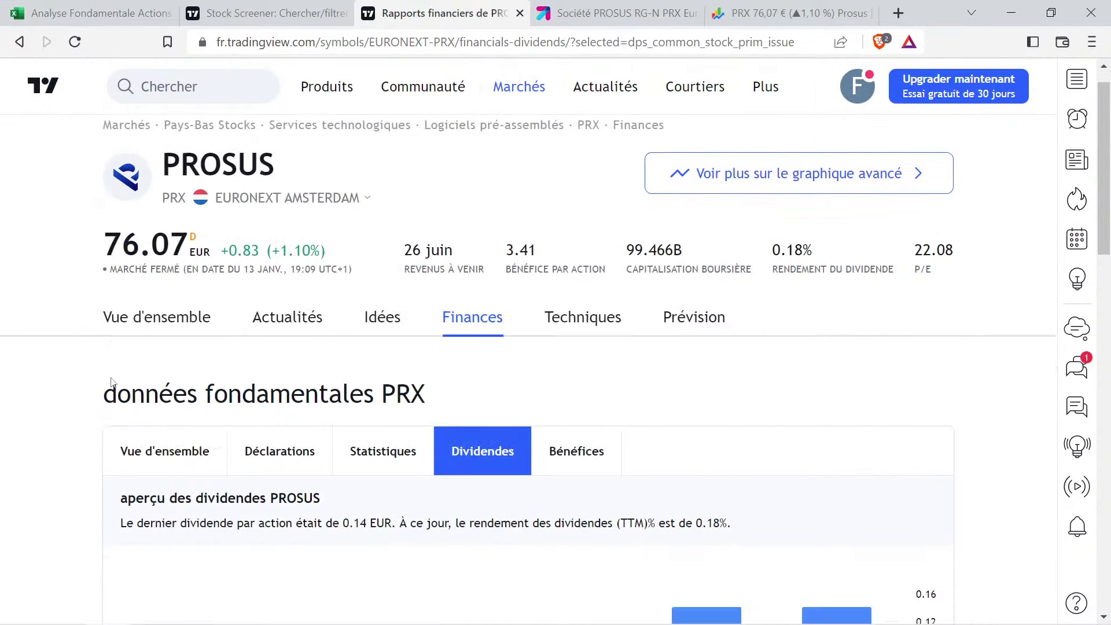
{"action": "left_click", "coordinate": [214, 489]}
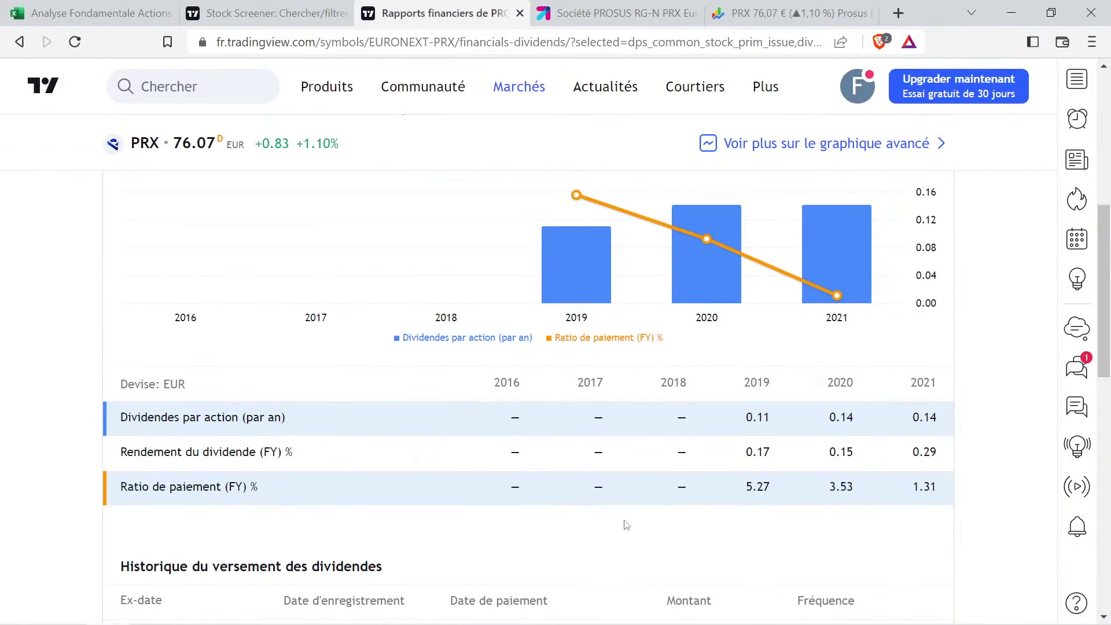
{"action": "left_click_drag", "start_coordinate": [745, 490], "coordinate": [937, 487]}
{"action": "key", "text": "ctrl+c"}
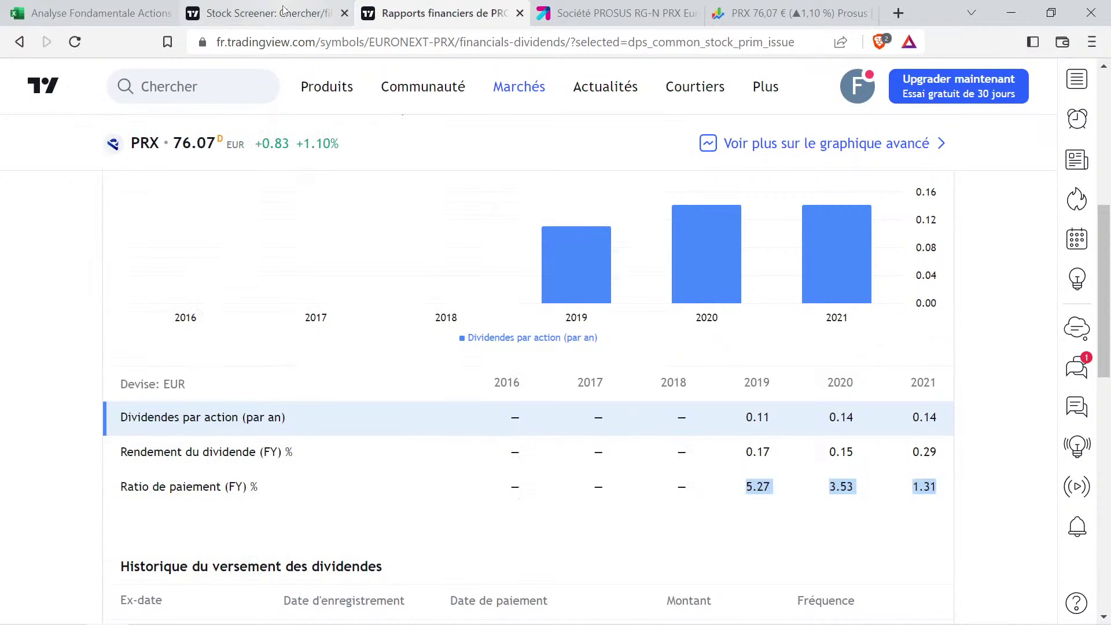
Return to the workbook and paste the copied payout ratios into R1:R3, above the Moyenne ratio de distribution cell
{"action": "left_click", "coordinate": [137, 6]}
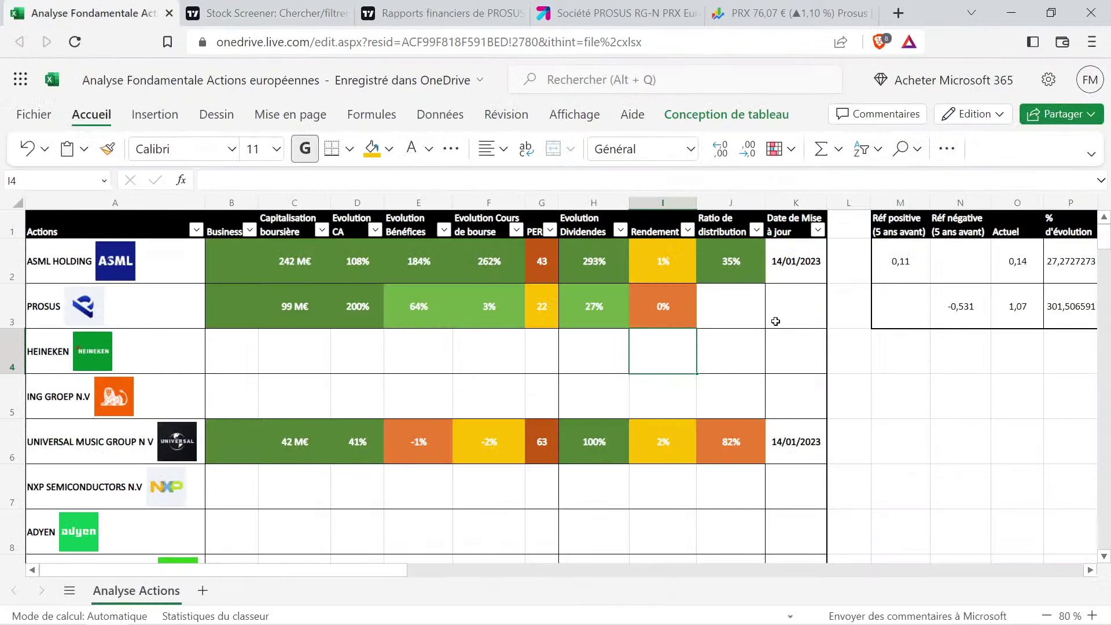
{"action": "left_click", "coordinate": [872, 350]}
{"action": "key", "text": "Right"}
{"action": "key", "text": "Right"}
{"action": "key", "text": "Right"}
{"action": "key", "text": "Right"}
{"action": "key", "text": "Right"}
{"action": "key", "text": "Right"}
{"action": "key", "text": "Right"}
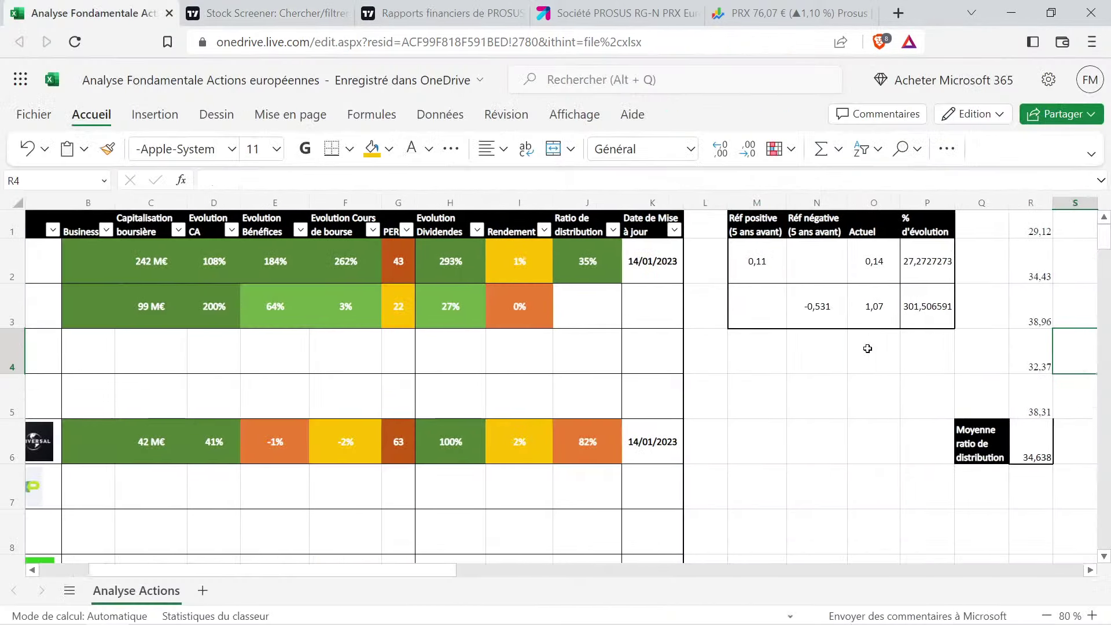
{"action": "left_click", "coordinate": [973, 225]}
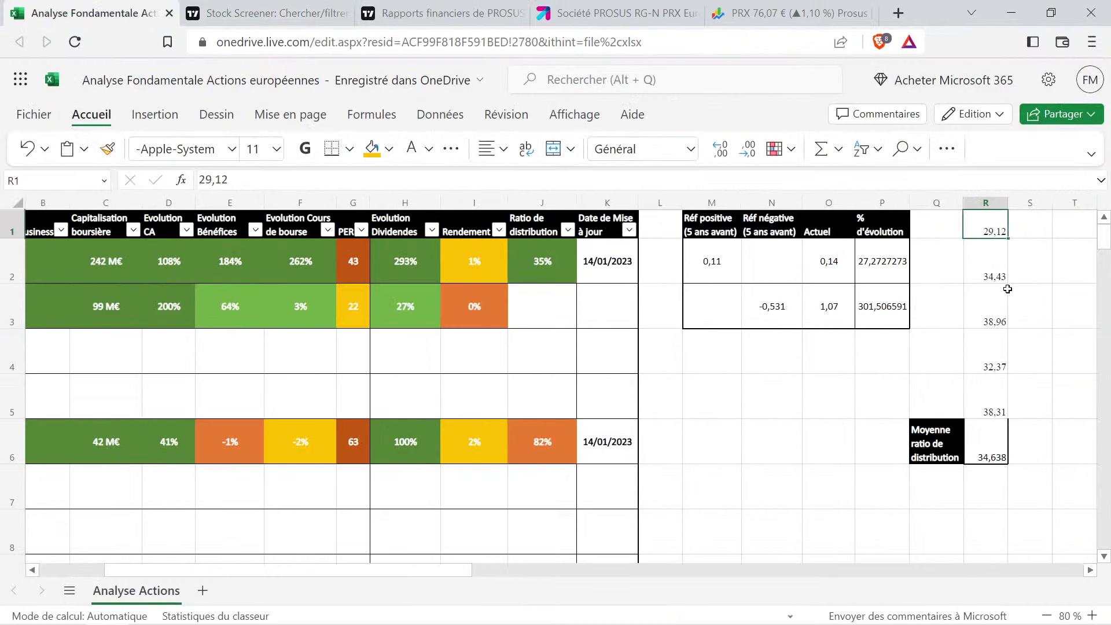
{"action": "key", "text": "ctrl+v"}
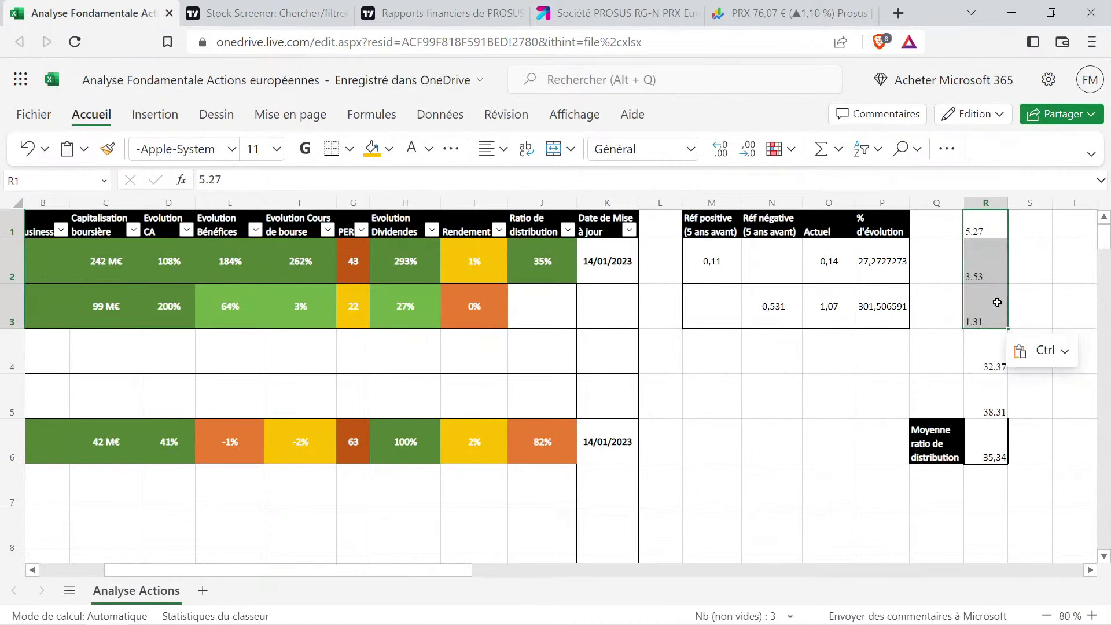
{"action": "key", "text": "Return"}
Clear the two leftover payout ratios of the previous stock in R4 and R5
{"action": "left_click", "coordinate": [987, 365]}
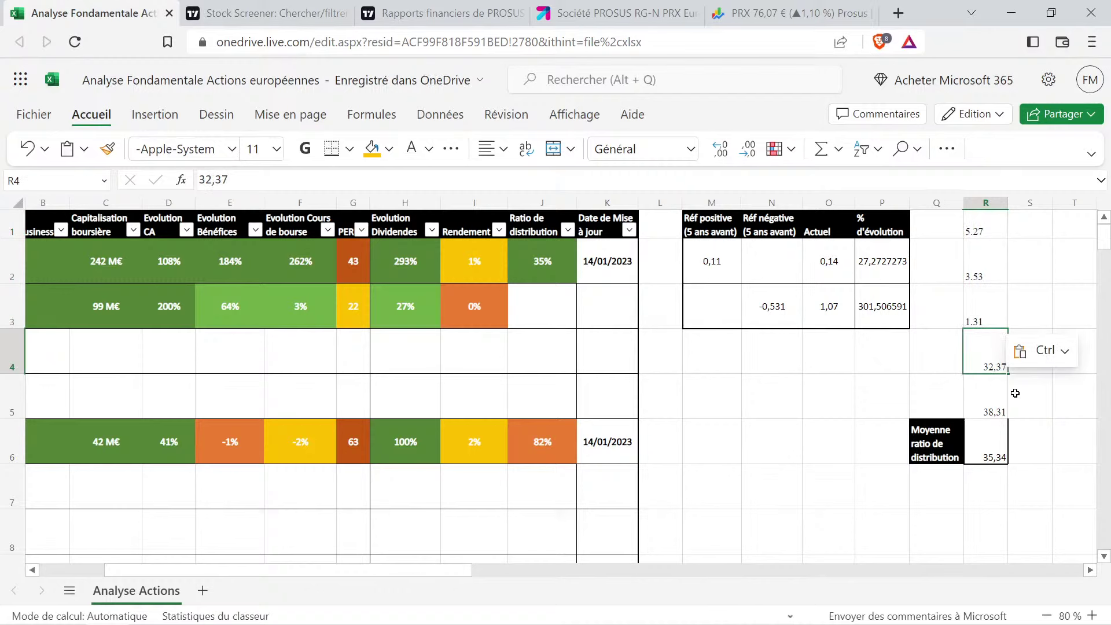
{"action": "key", "text": "Delete"}
{"action": "key", "text": "Down"}
{"action": "key", "text": "Delete"}
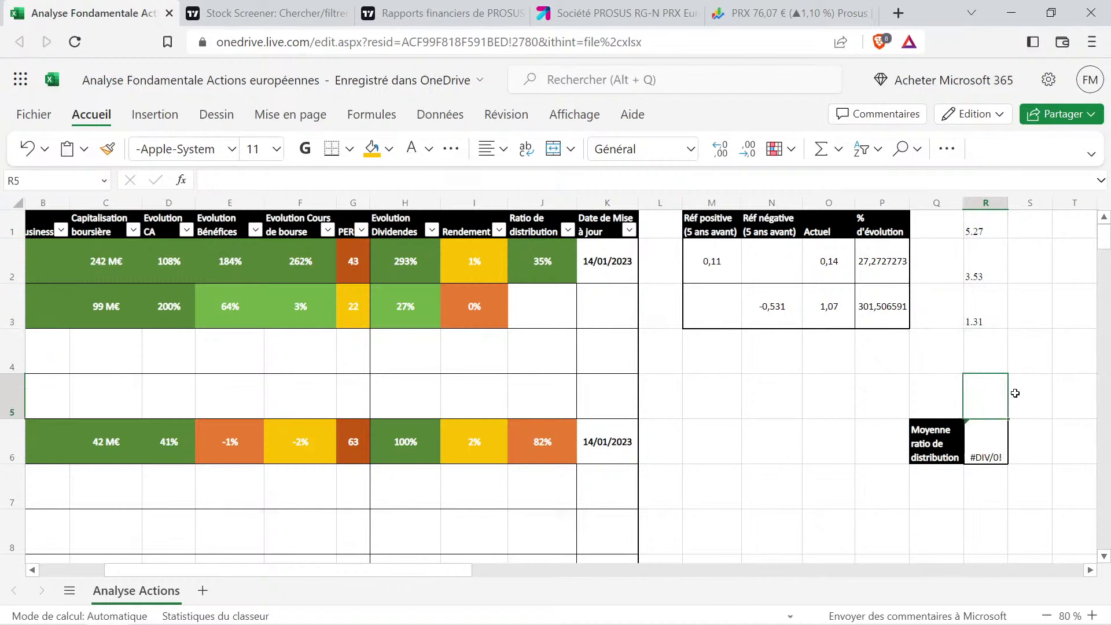
Enter the payout ratios with decimal commas as 5,27, 3,53 and 1,31 in R1 to R3
{"action": "key", "text": "Up"}
{"action": "key", "text": "Up"}
{"action": "key", "text": "Up"}
{"action": "key", "text": "Up"}
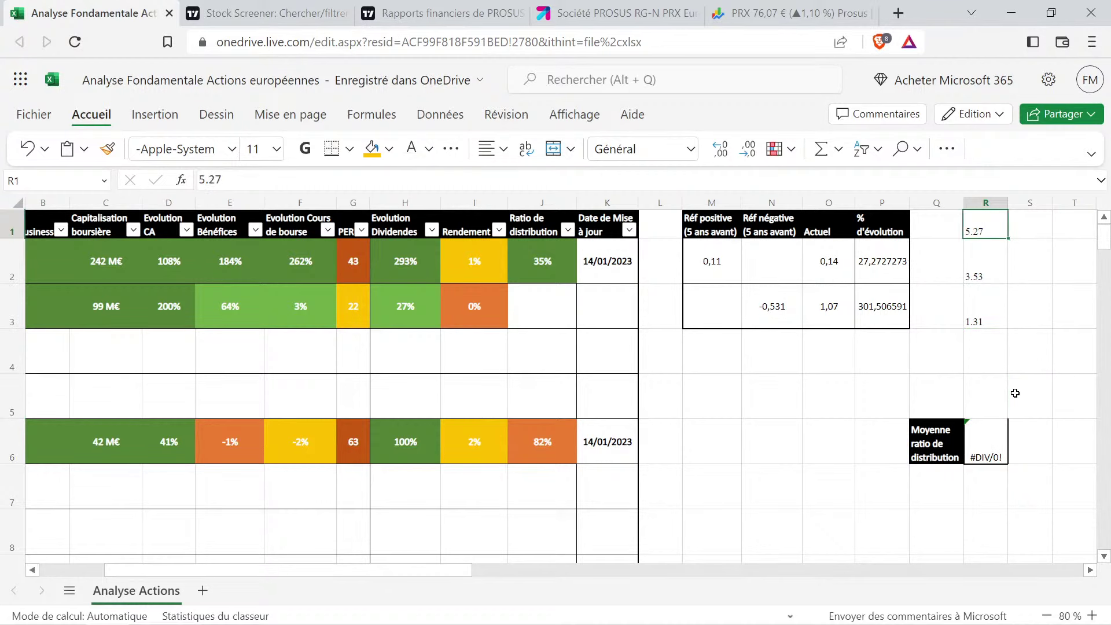
{"action": "type", "text": "5,2"}
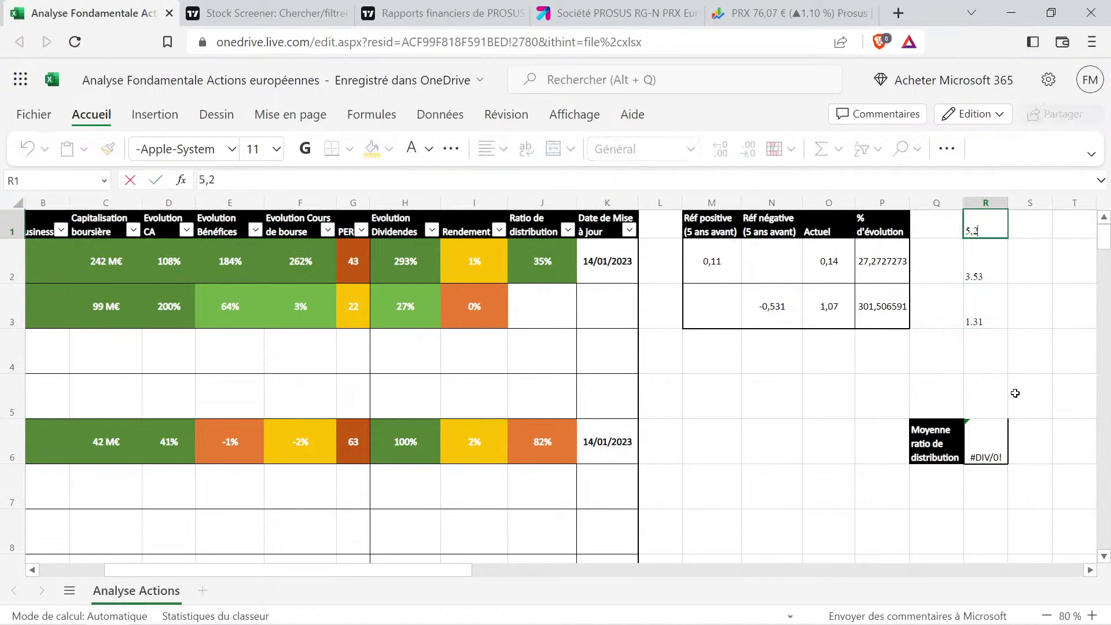
{"action": "type", "text": "7"}
{"action": "key", "text": "Return"}
{"action": "type", "text": "3,53"}
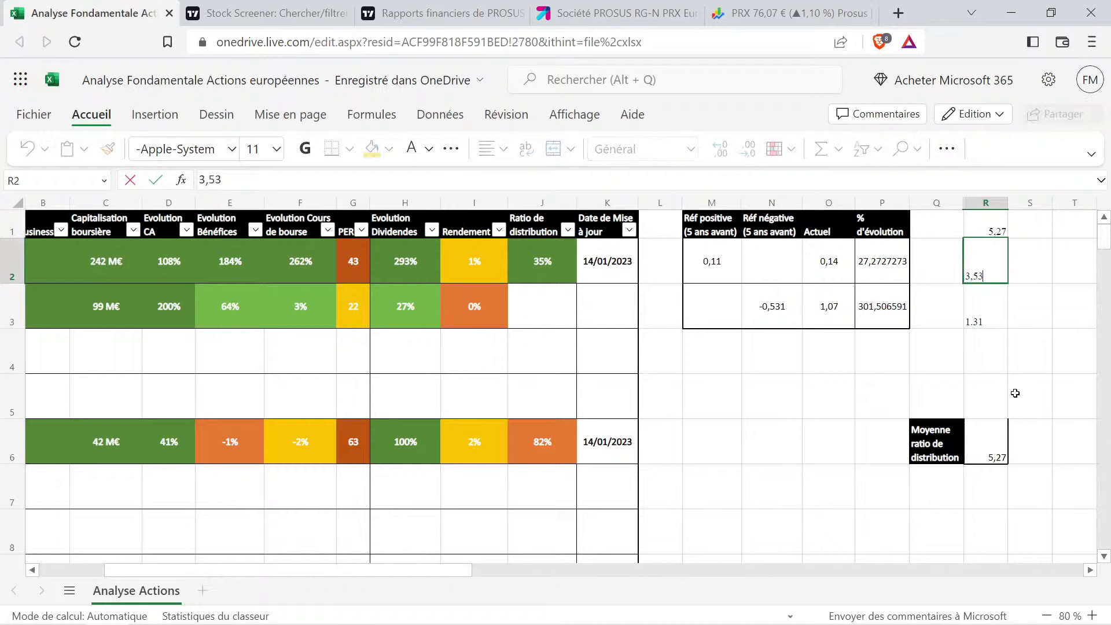
{"action": "key", "text": "Return"}
{"action": "type", "text": "1,31"}
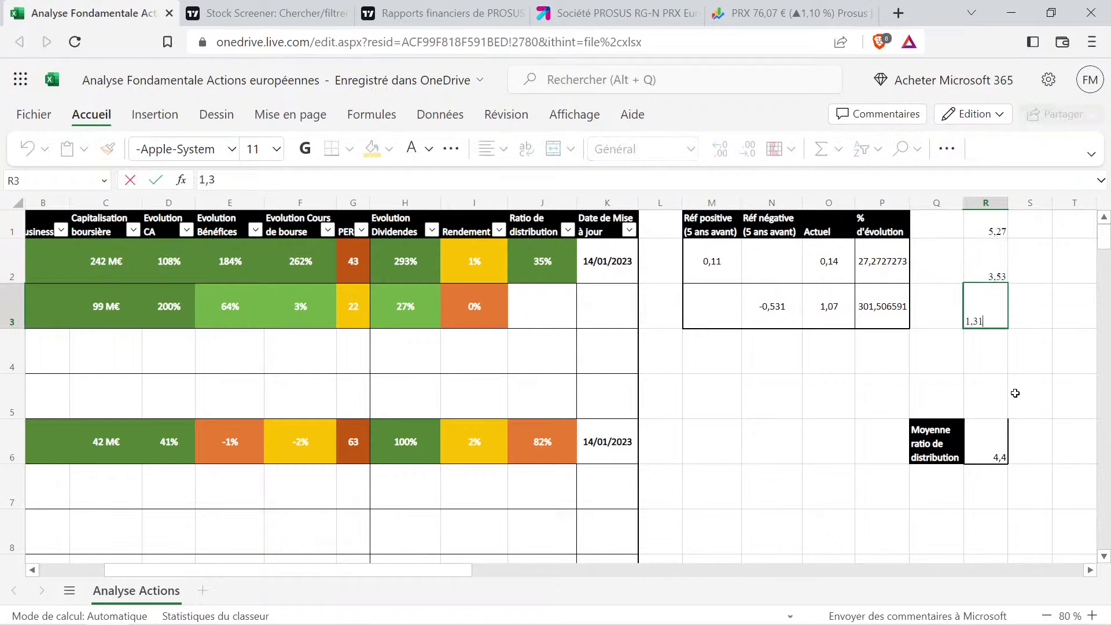
{"action": "key", "text": "Return"}
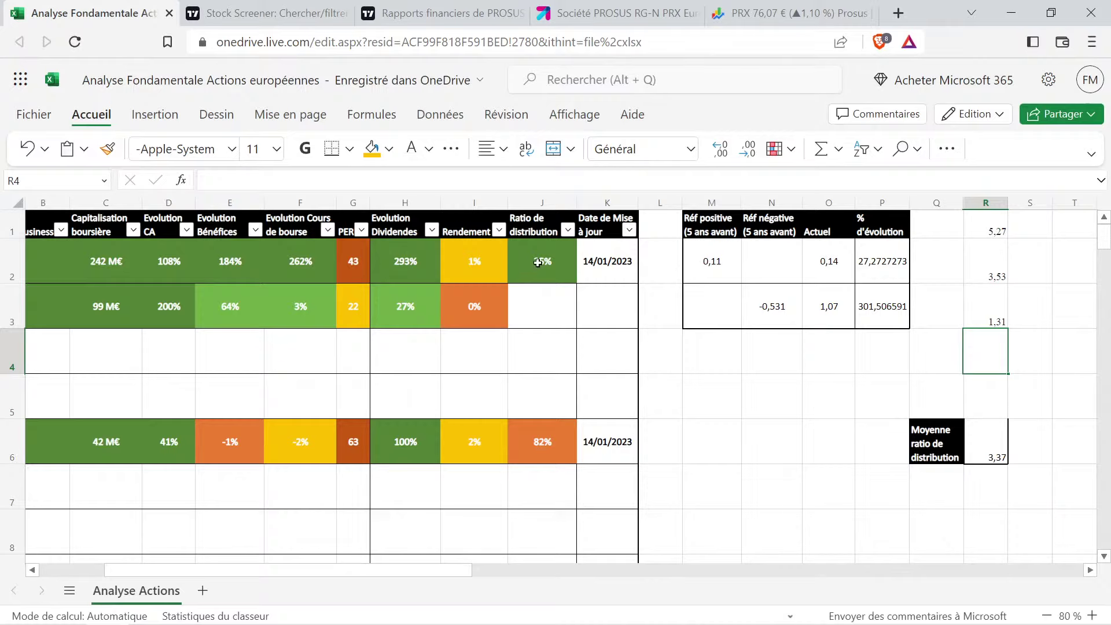
Copy ASML Holding's green Ratio de distribution cell into the Prosus row and set the ratio to 3%
{"action": "left_click", "coordinate": [538, 262]}
{"action": "key", "text": "ctrl+c"}
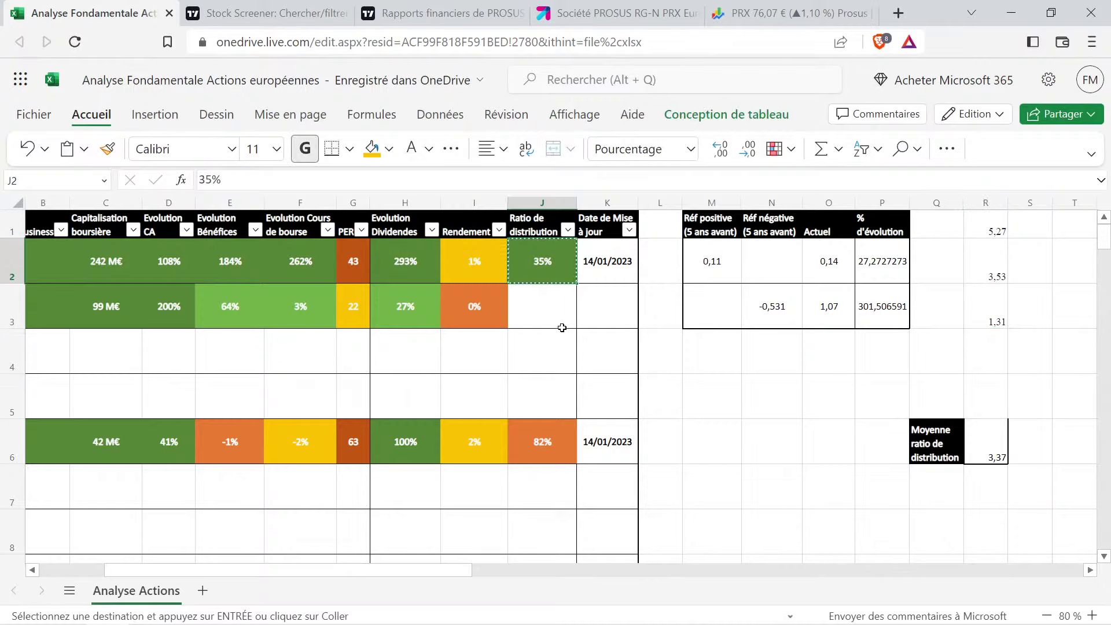
{"action": "left_click", "coordinate": [555, 315]}
{"action": "key", "text": "ctrl+v"}
{"action": "type", "text": "3"}
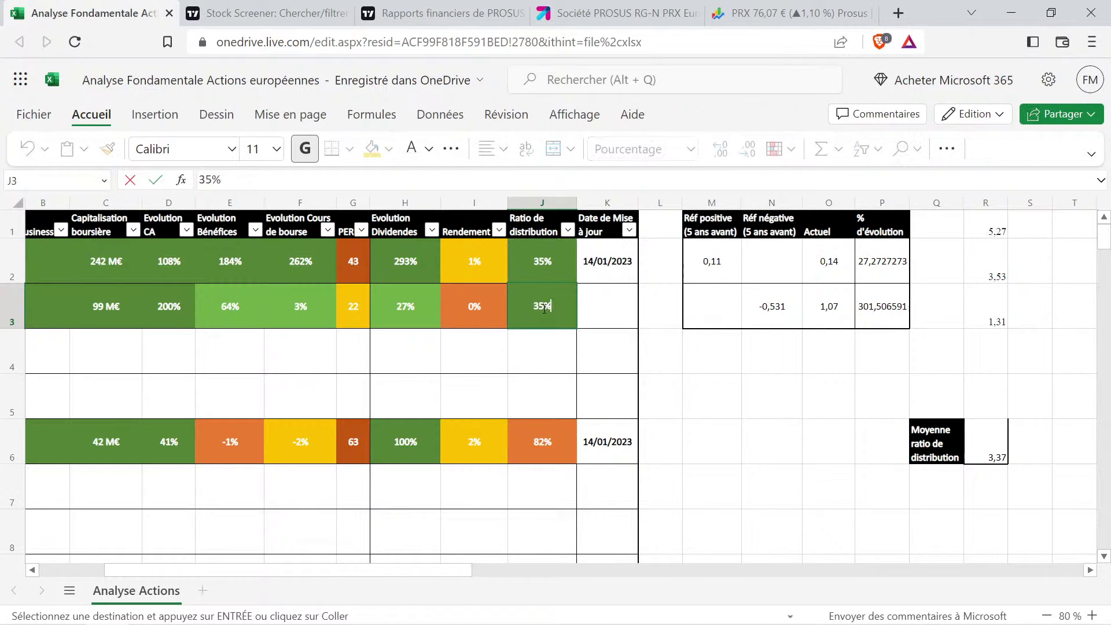
{"action": "left_click", "coordinate": [604, 317]}
Copy the update date 14/01/2023 from the ASML Holding row into the Prosus row
{"action": "left_click", "coordinate": [611, 270]}
{"action": "key", "text": "ctrl+c"}
{"action": "left_click", "coordinate": [618, 295]}
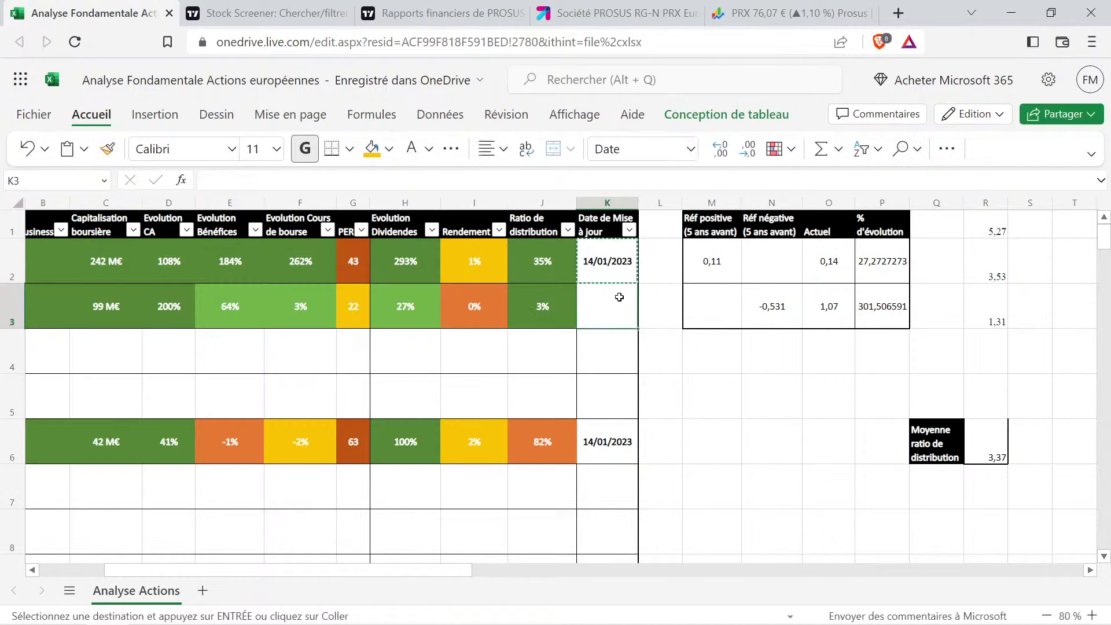
{"action": "key", "text": "ctrl+v"}
Review the completed Prosus row from the Business rating to the dividend yield, and the empty Heineken row below it
{"action": "key", "text": "Left"}
{"action": "key", "text": "Left"}
{"action": "key", "text": "Left"}
{"action": "key", "text": "Left"}
{"action": "key", "text": "Left"}
{"action": "key", "text": "Left"}
{"action": "key", "text": "Left"}
{"action": "key", "text": "Left"}
{"action": "key", "text": "Left"}
{"action": "key", "text": "Left"}
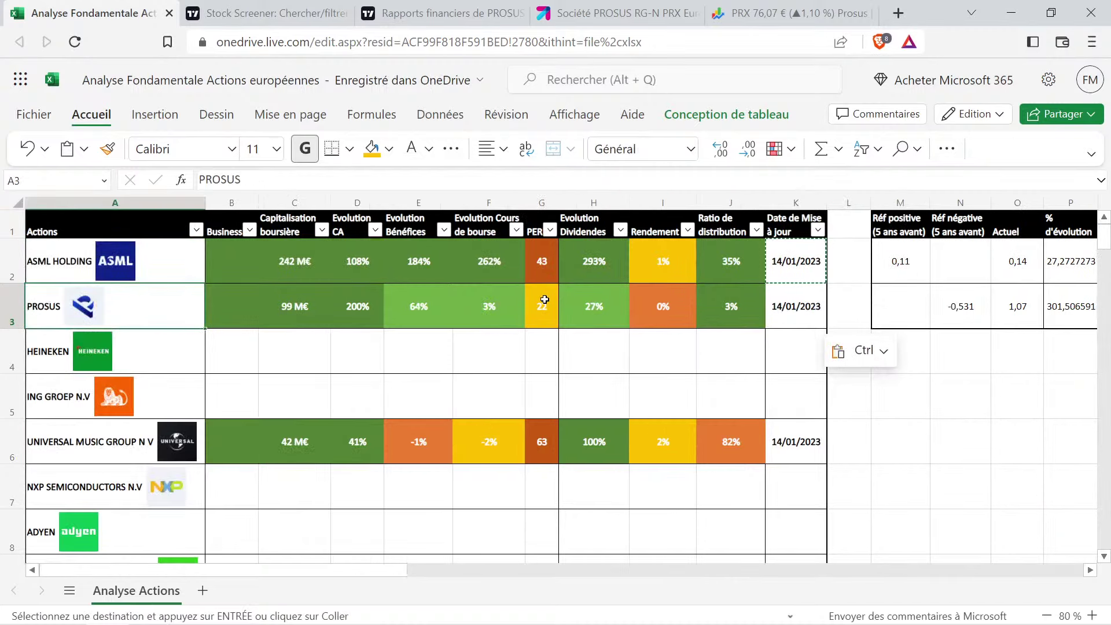
{"action": "left_click_drag", "start_coordinate": [541, 298], "coordinate": [228, 307]}
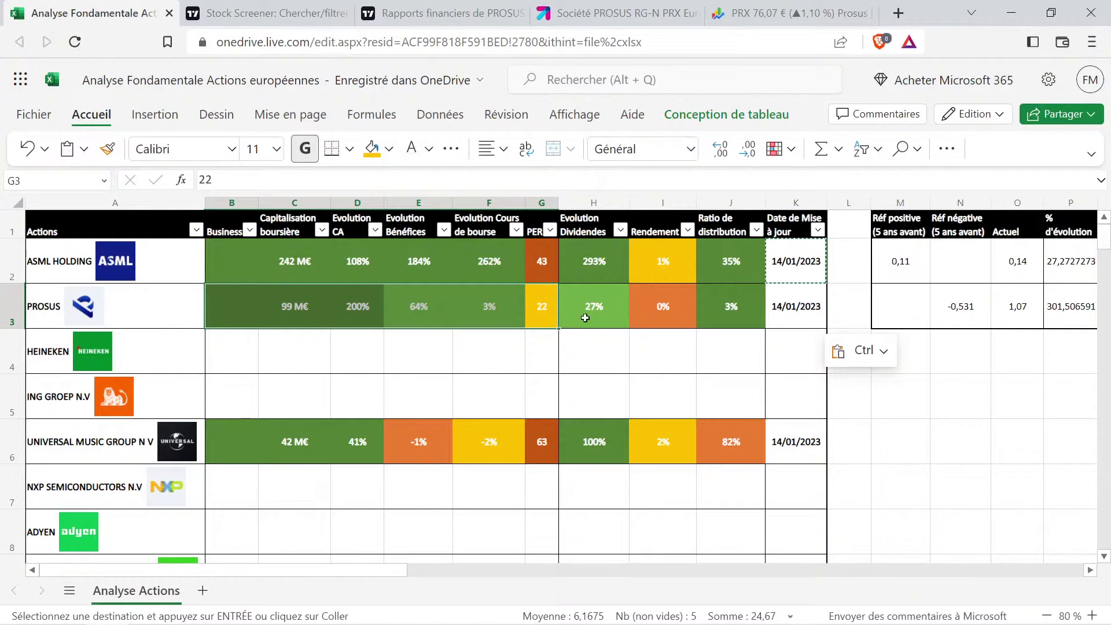
{"action": "left_click_drag", "start_coordinate": [542, 305], "coordinate": [539, 335]}
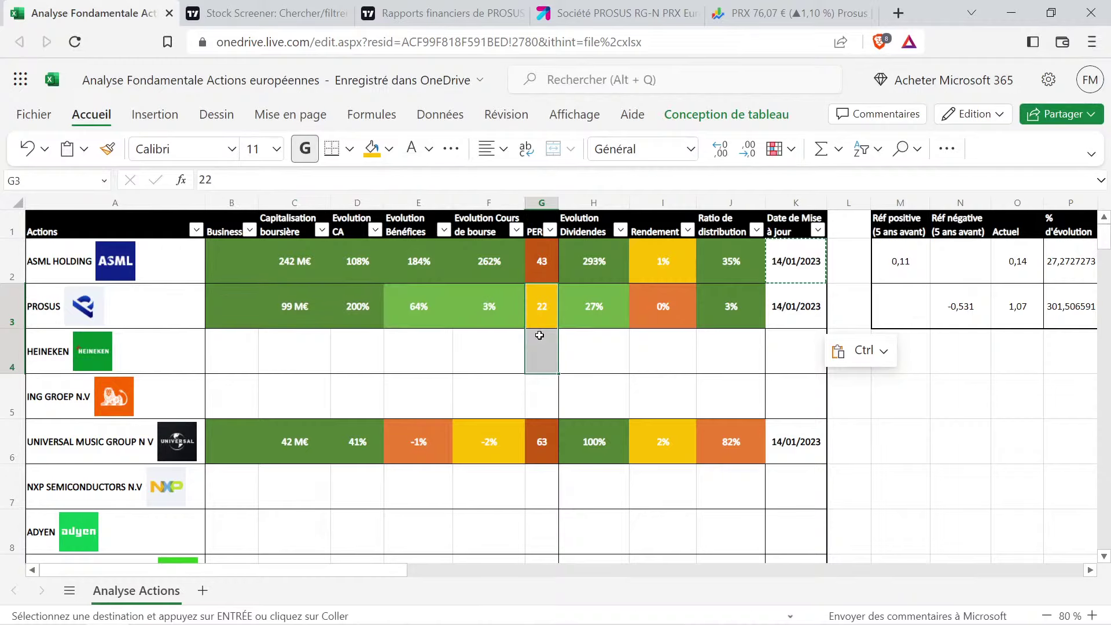
{"action": "left_click", "coordinate": [669, 307]}
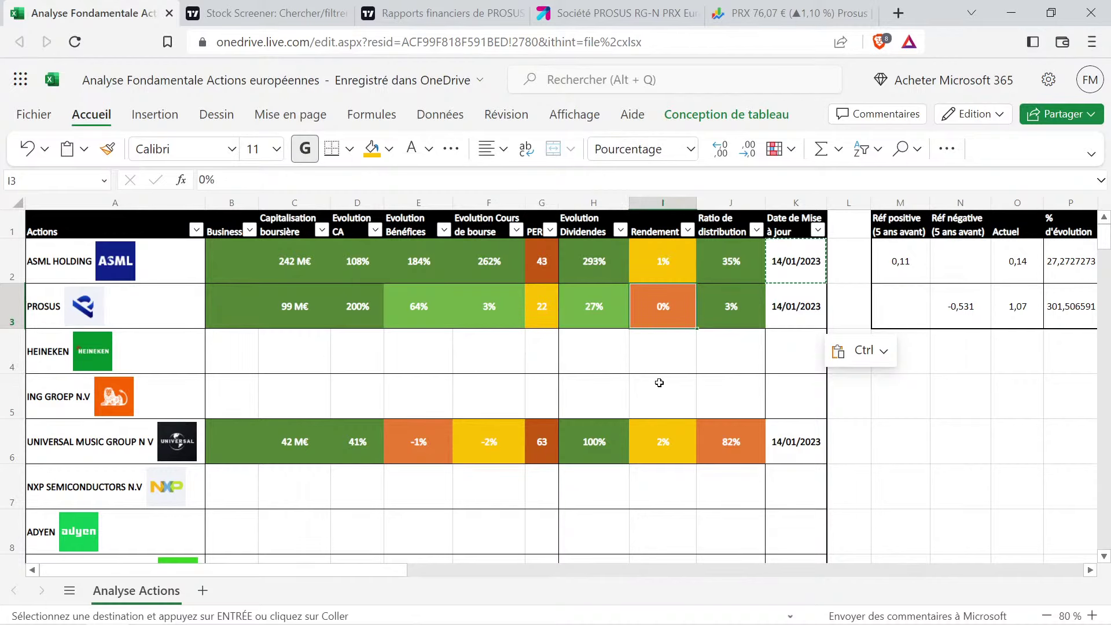
{"action": "left_click", "coordinate": [686, 358]}
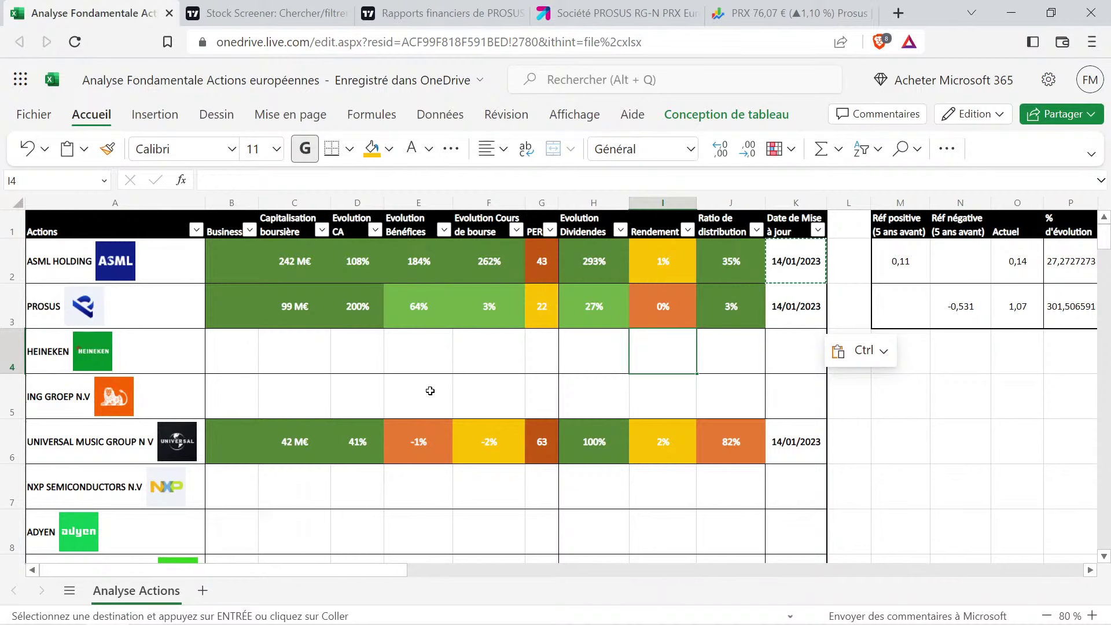
{"action": "left_click", "coordinate": [250, 371]}
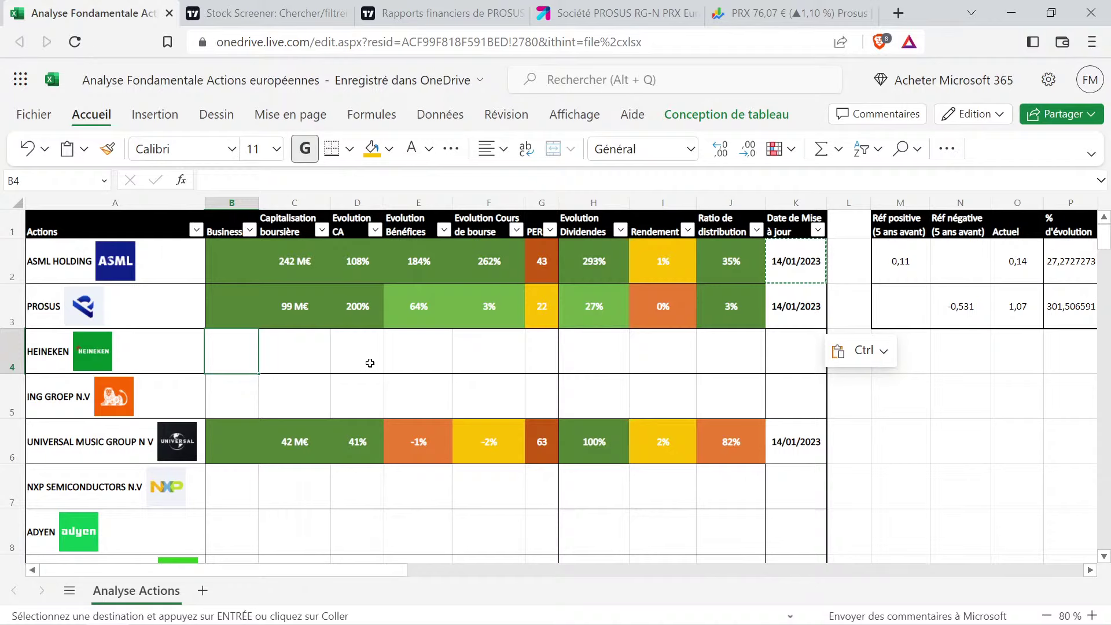
{"action": "left_click", "coordinate": [364, 365]}
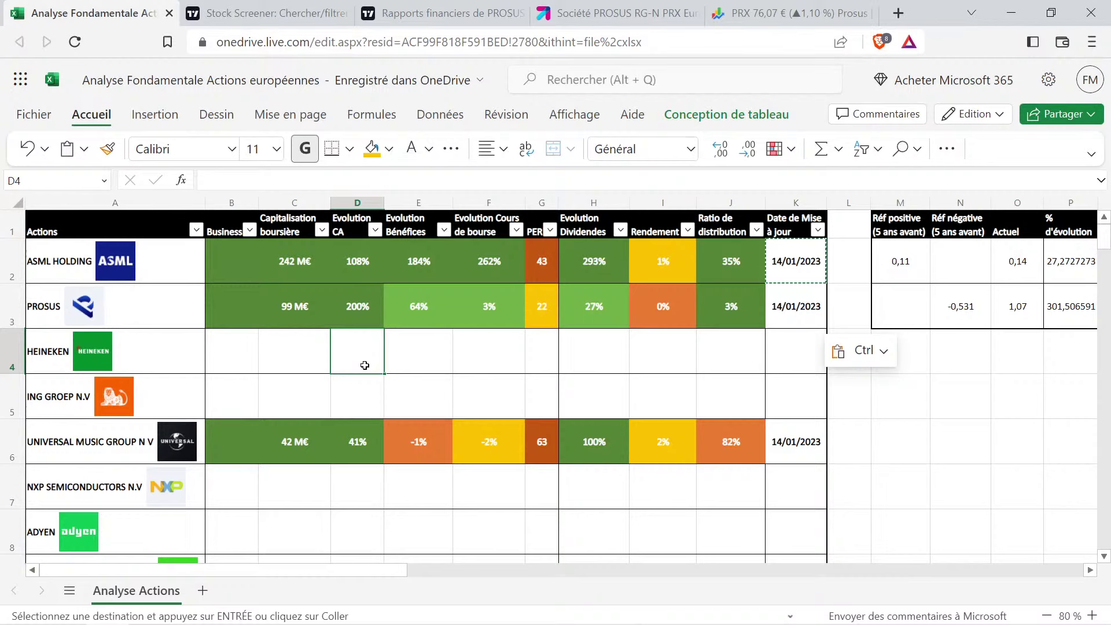
Close the Prosus financial reports on TradingView and open Heineken's HEIA page from the stock screener
{"action": "left_click", "coordinate": [499, 5]}
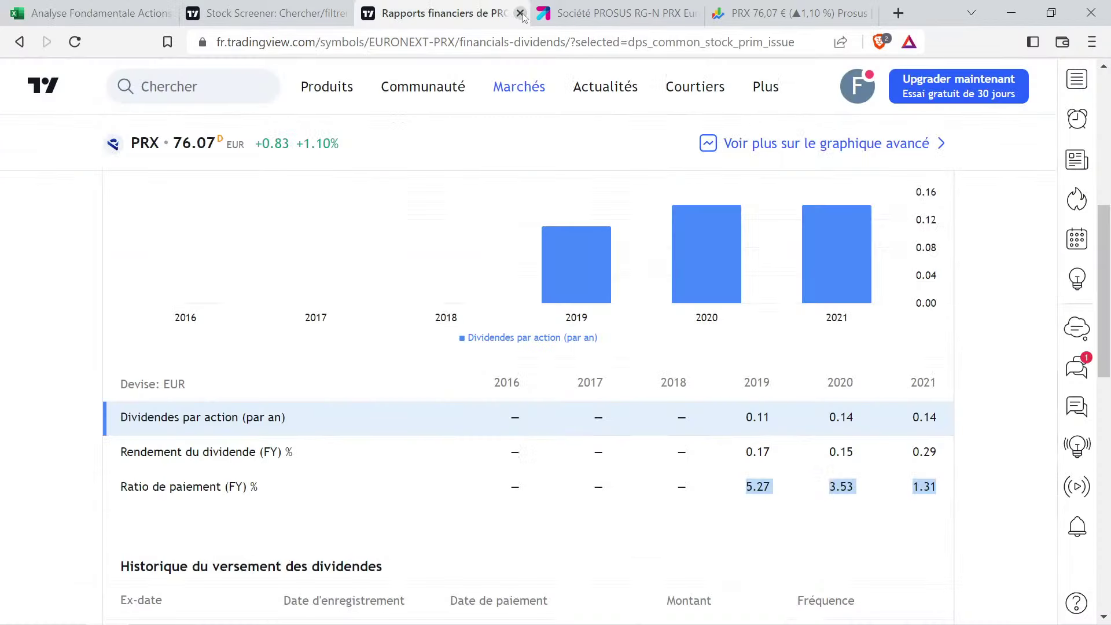
{"action": "left_click", "coordinate": [520, 12]}
{"action": "left_click", "coordinate": [307, 5]}
{"action": "left_click", "coordinate": [63, 377]}
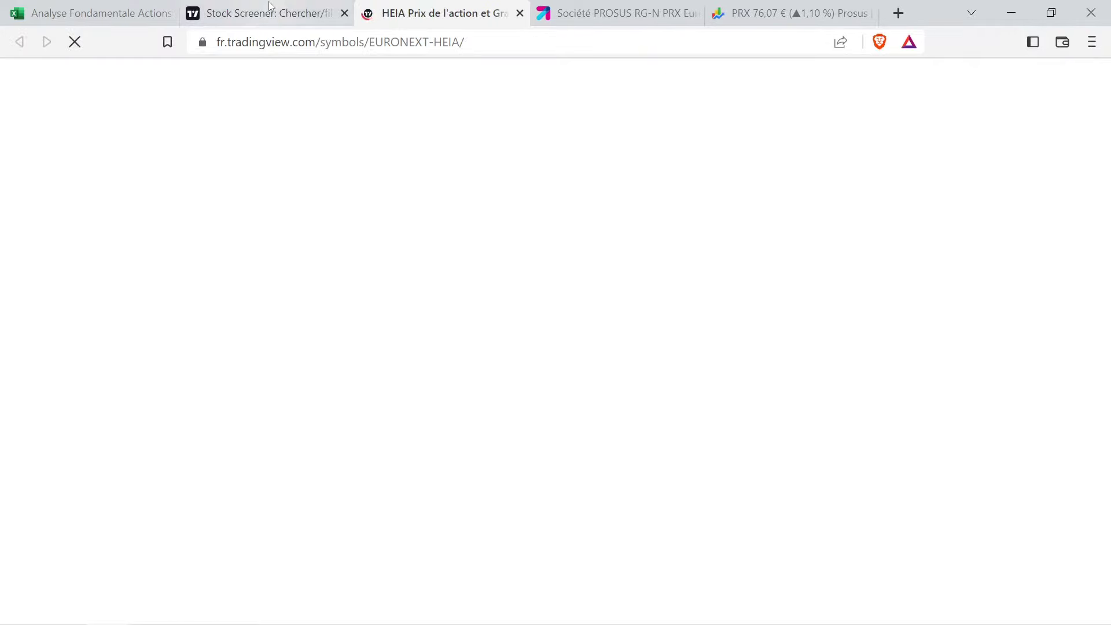
Compare the Heineken and Heineken Holding listings in the stock screener and go back to the HEIA page
{"action": "key", "text": "ctrl+shift+Tab"}
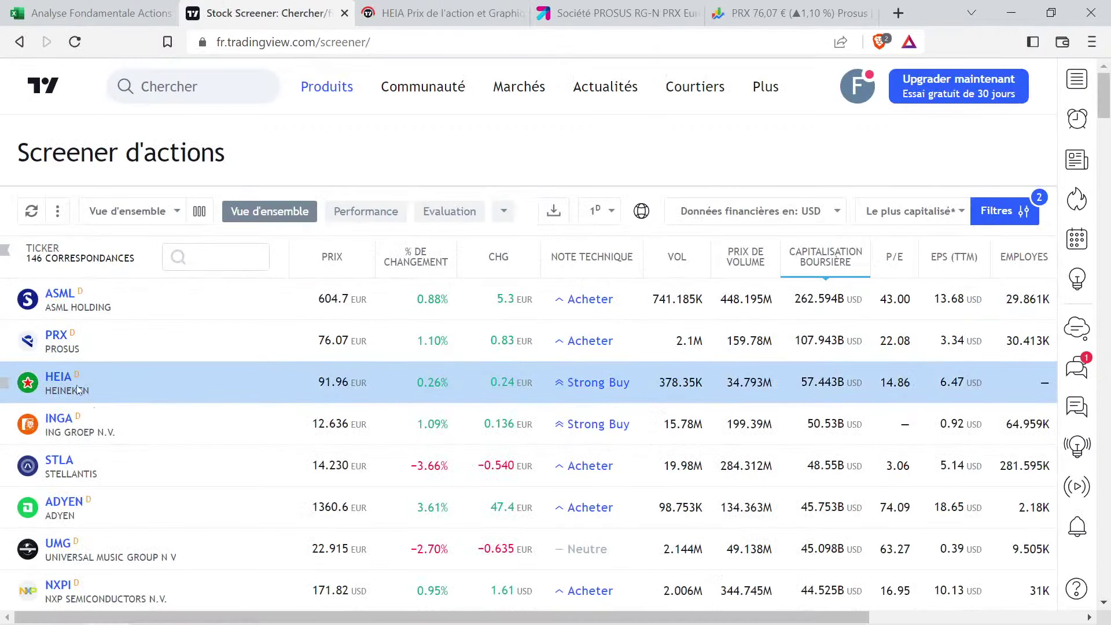
{"action": "scroll", "coordinate": [70, 386], "scroll_direction": "down", "scroll_amount": 5}
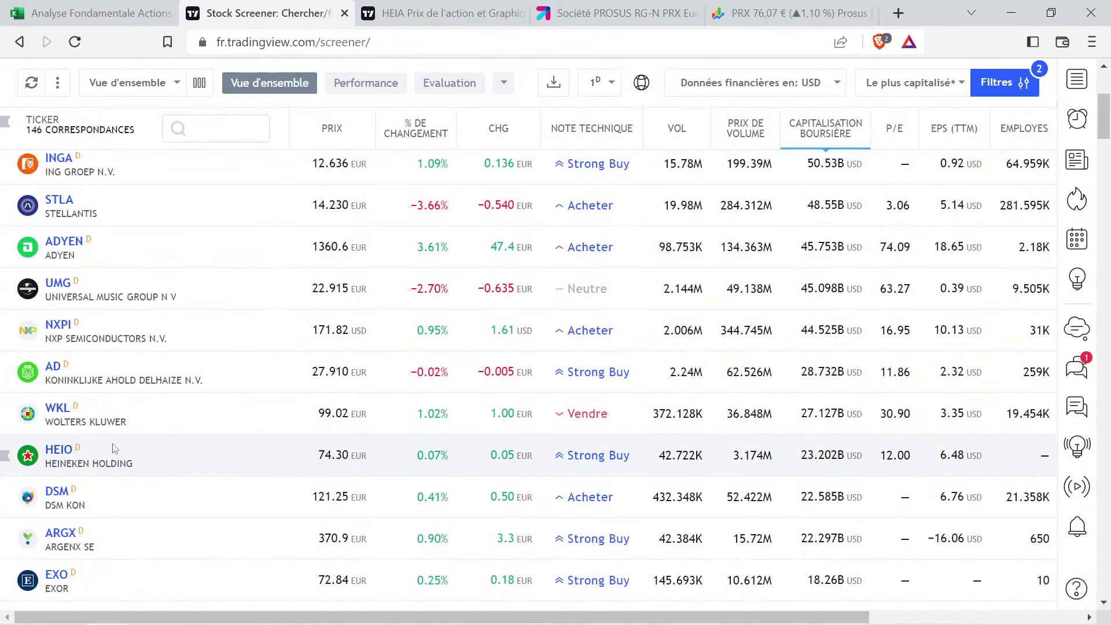
{"action": "scroll", "coordinate": [115, 433], "scroll_direction": "up", "scroll_amount": 2}
{"action": "scroll", "coordinate": [118, 429], "scroll_direction": "down", "scroll_amount": 1}
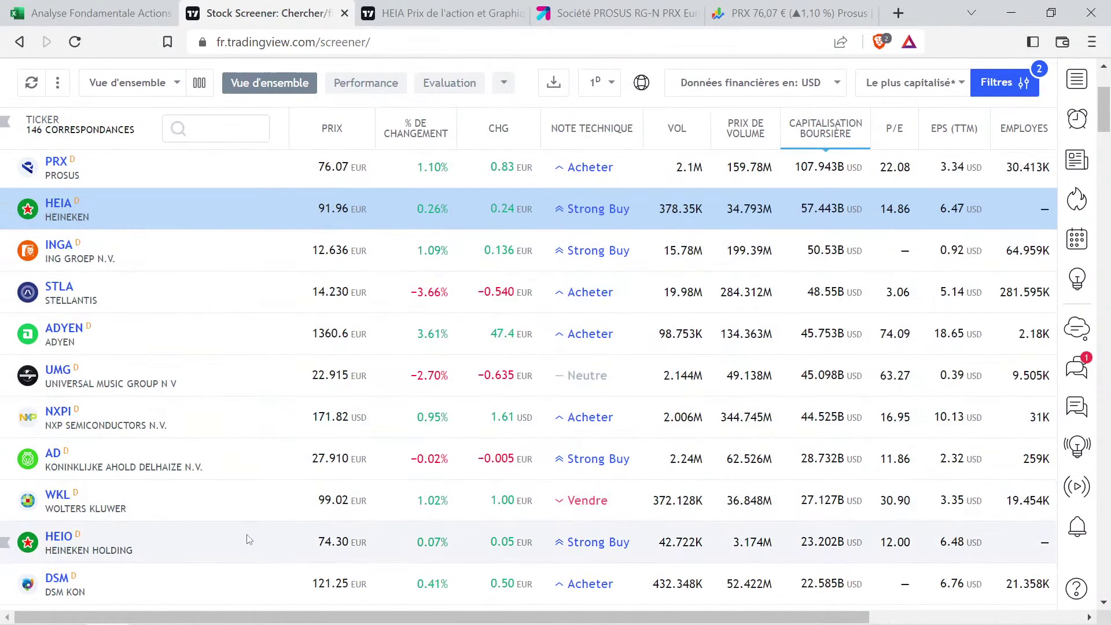
{"action": "scroll", "coordinate": [249, 539], "scroll_direction": "up", "scroll_amount": 2}
{"action": "scroll", "coordinate": [249, 539], "scroll_direction": "up", "scroll_amount": 3}
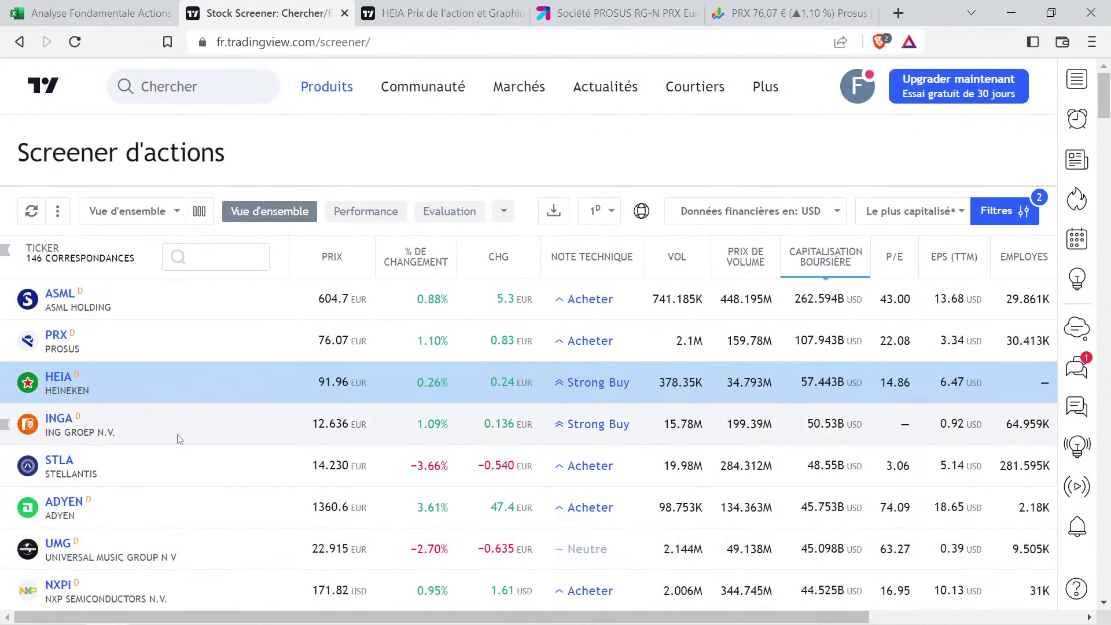
{"action": "left_click", "coordinate": [457, 13]}
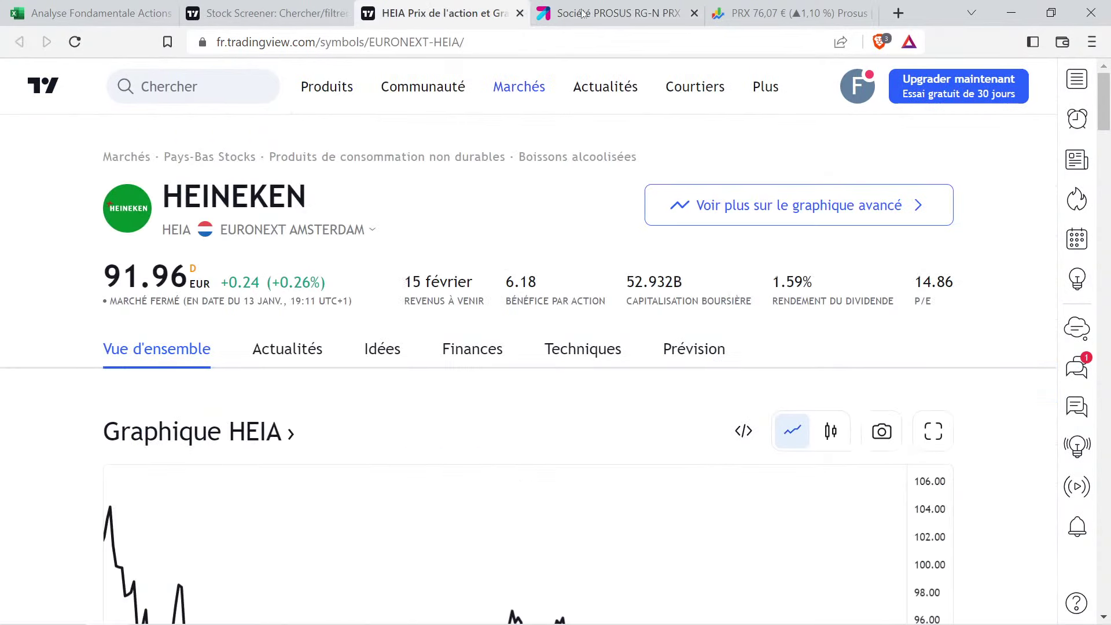
Switch to Boursorama, search for "heia" and open the Société page of the Heineken share
{"action": "left_click", "coordinate": [628, 6]}
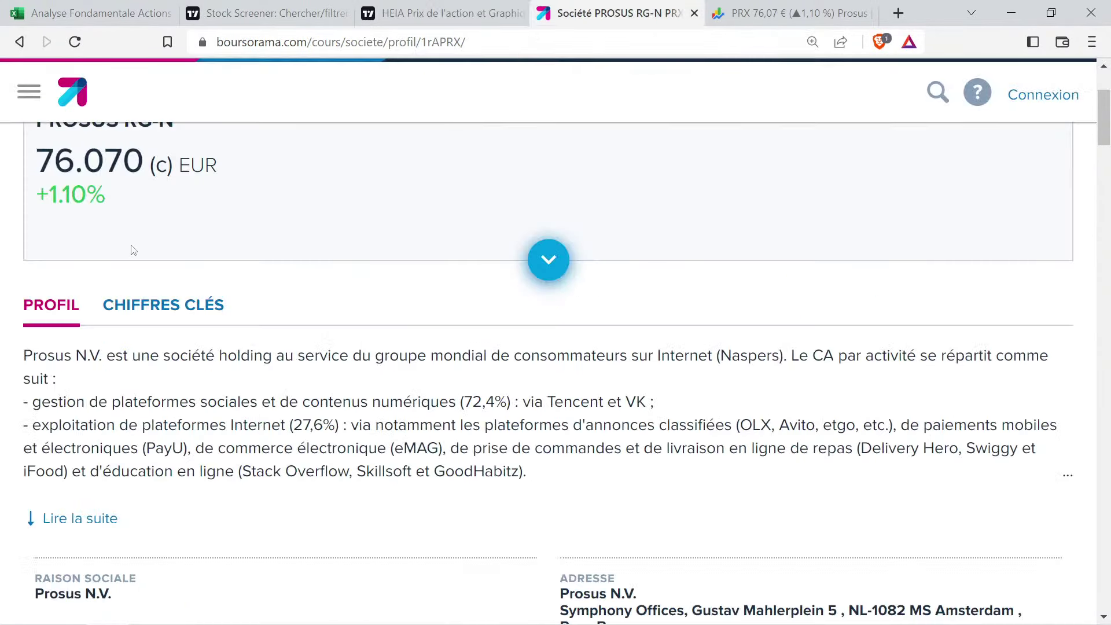
{"action": "scroll", "coordinate": [423, 266], "scroll_direction": "up", "scroll_amount": 3}
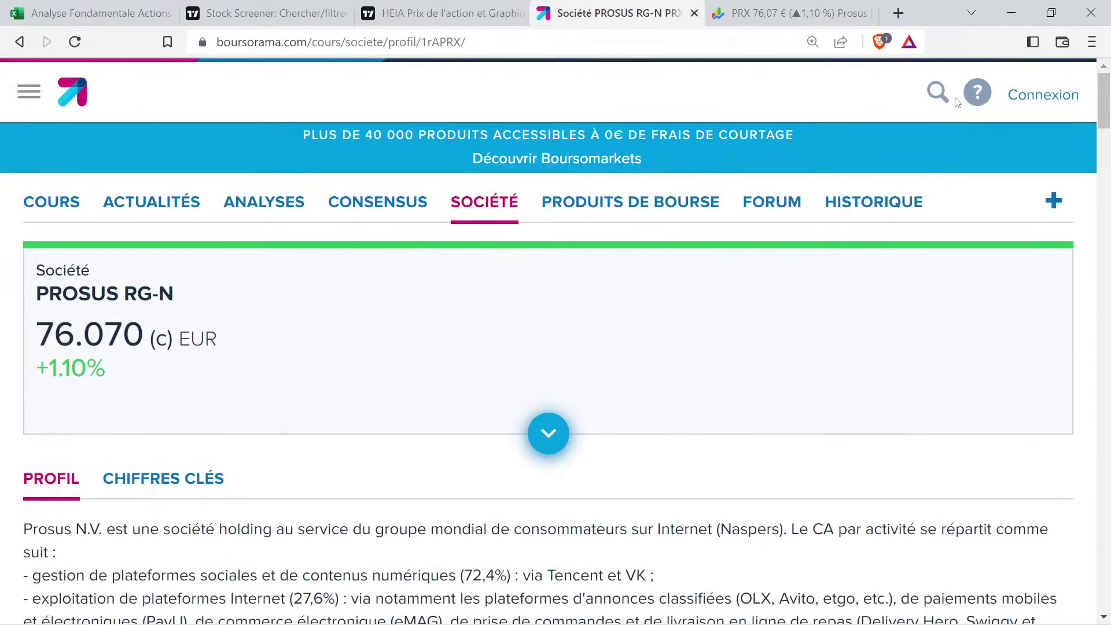
{"action": "left_click", "coordinate": [937, 92]}
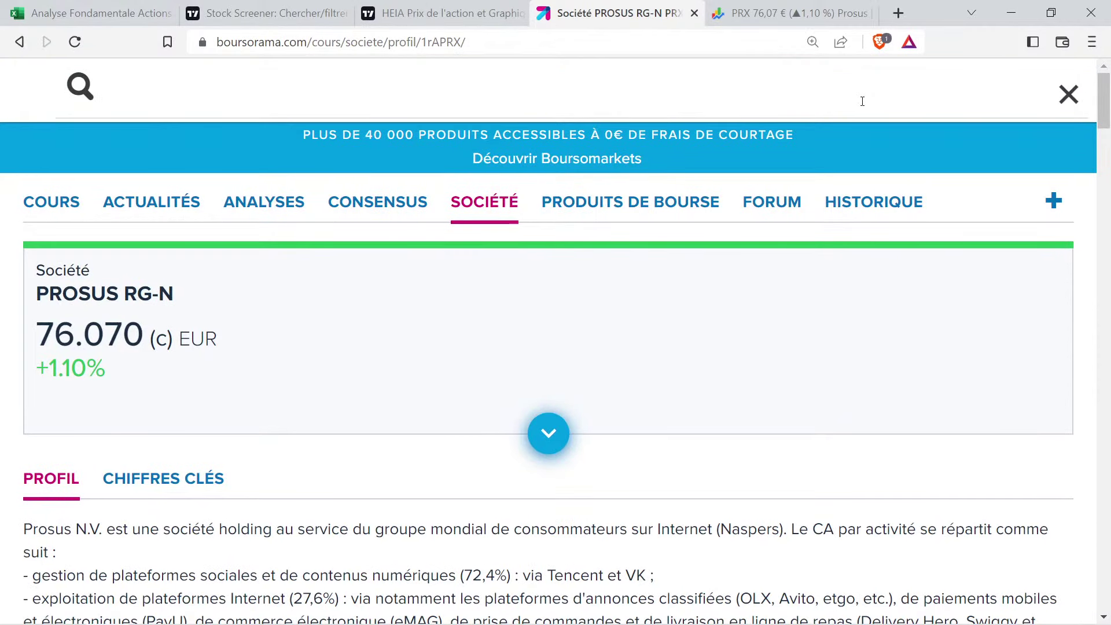
{"action": "type", "text": "heia"}
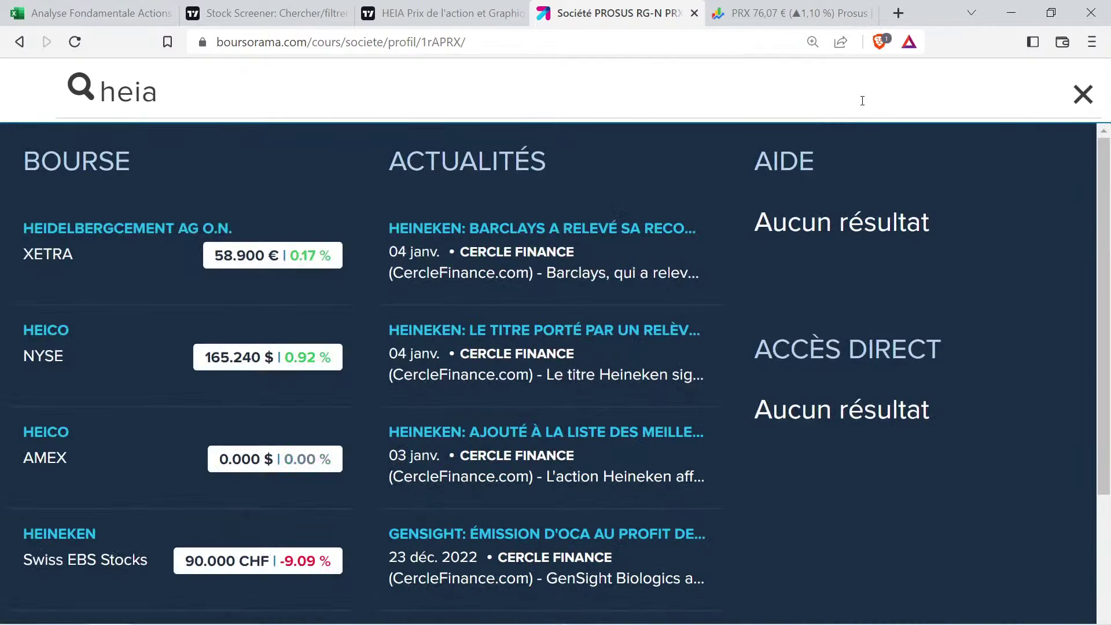
{"action": "left_click", "coordinate": [171, 238]}
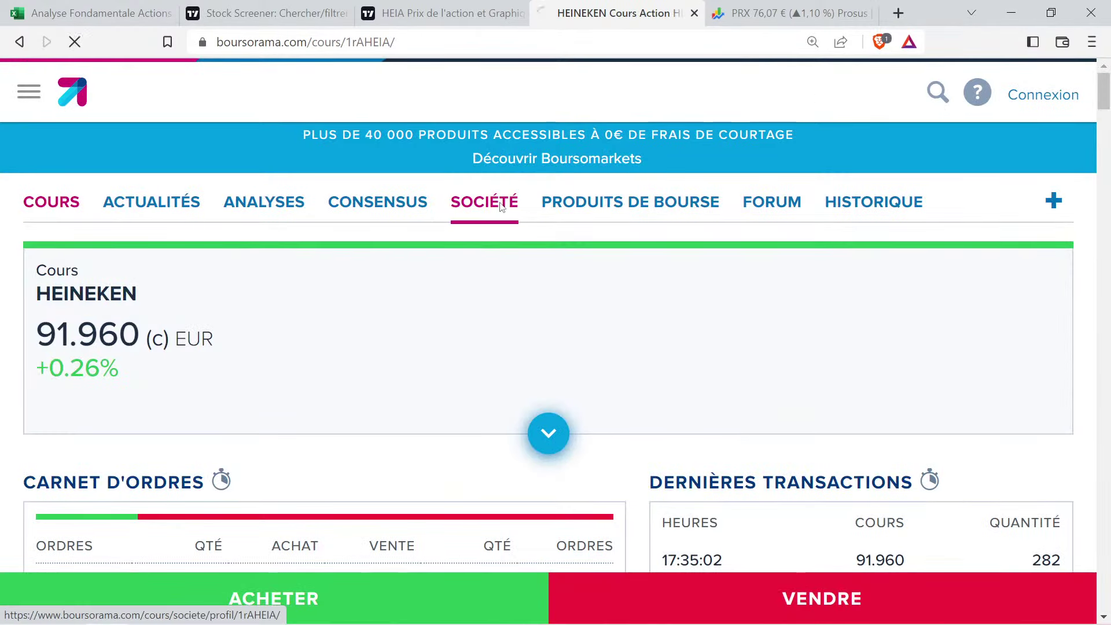
{"action": "left_click", "coordinate": [500, 205]}
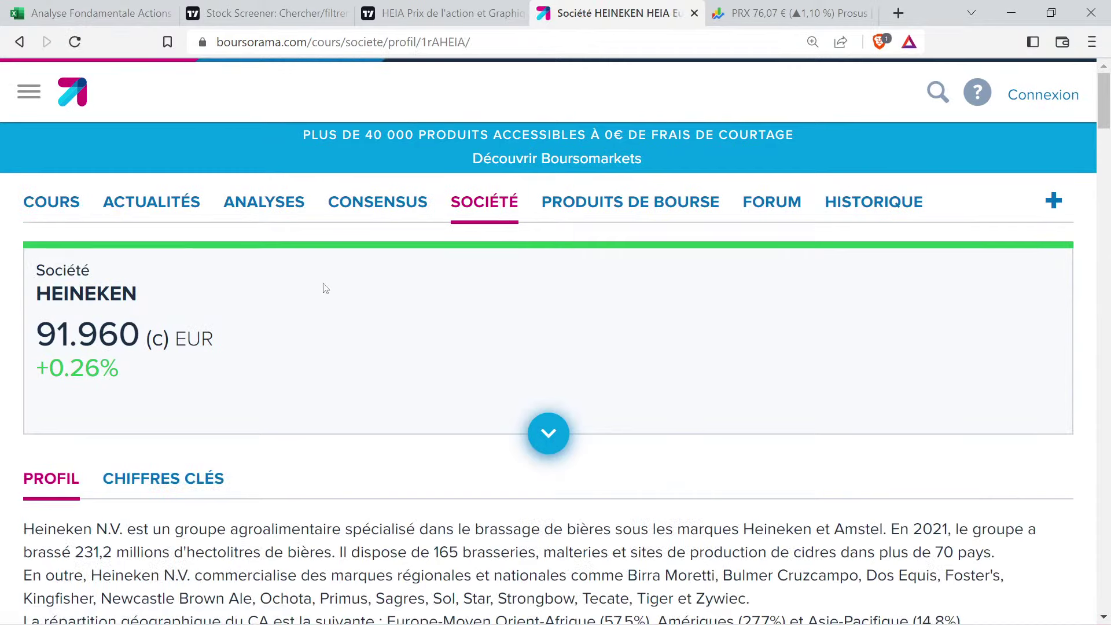
Open Heineken's Cours page on Boursorama and check its PEA eligibility in the zoomed-out quote summary
{"action": "left_click", "coordinate": [52, 203]}
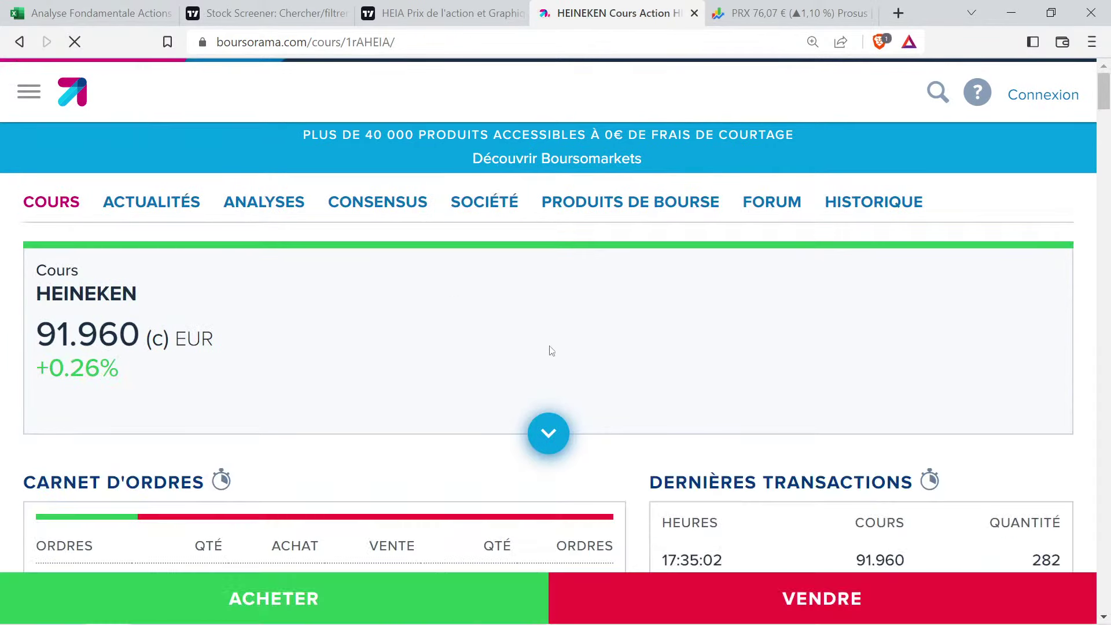
{"action": "key", "text": "ctrl+minus"}
{"action": "scroll", "coordinate": [570, 348], "scroll_direction": "down", "scroll_amount": 2}
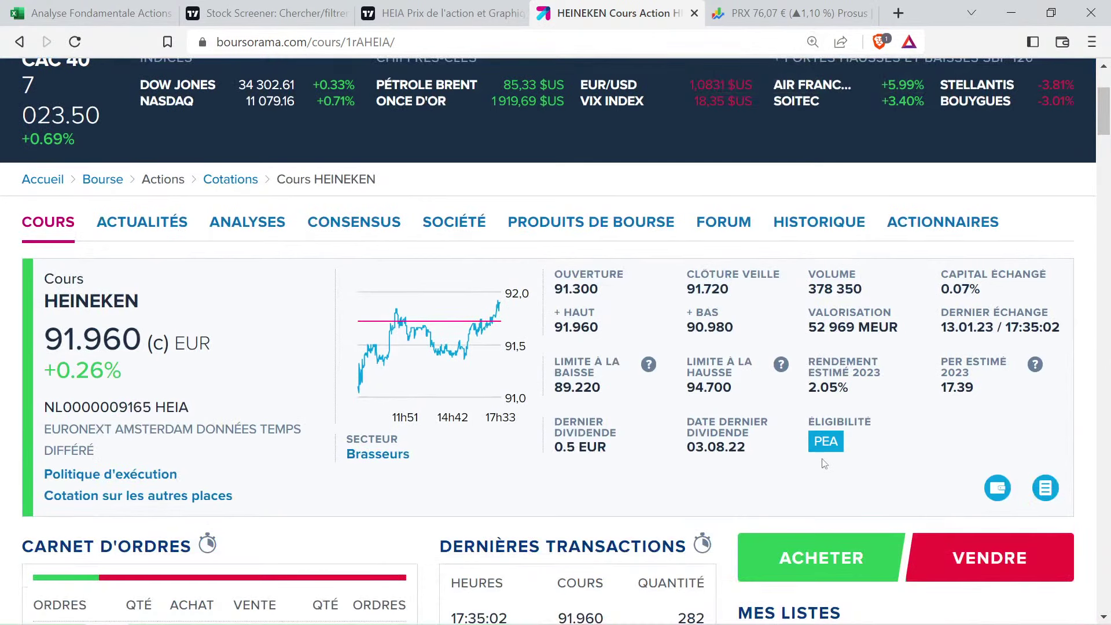
Return to Heineken's Société profile and read its brewing activity, number of countries, brands and geographic revenue split
{"action": "left_click", "coordinate": [469, 225]}
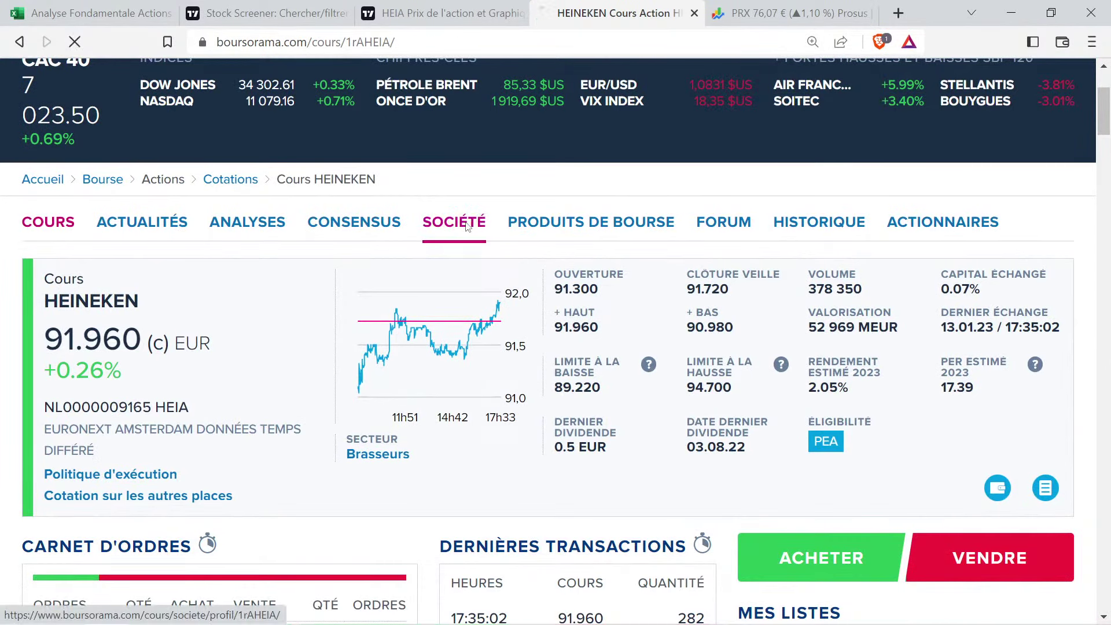
{"action": "scroll", "coordinate": [622, 429], "scroll_direction": "down", "scroll_amount": 4}
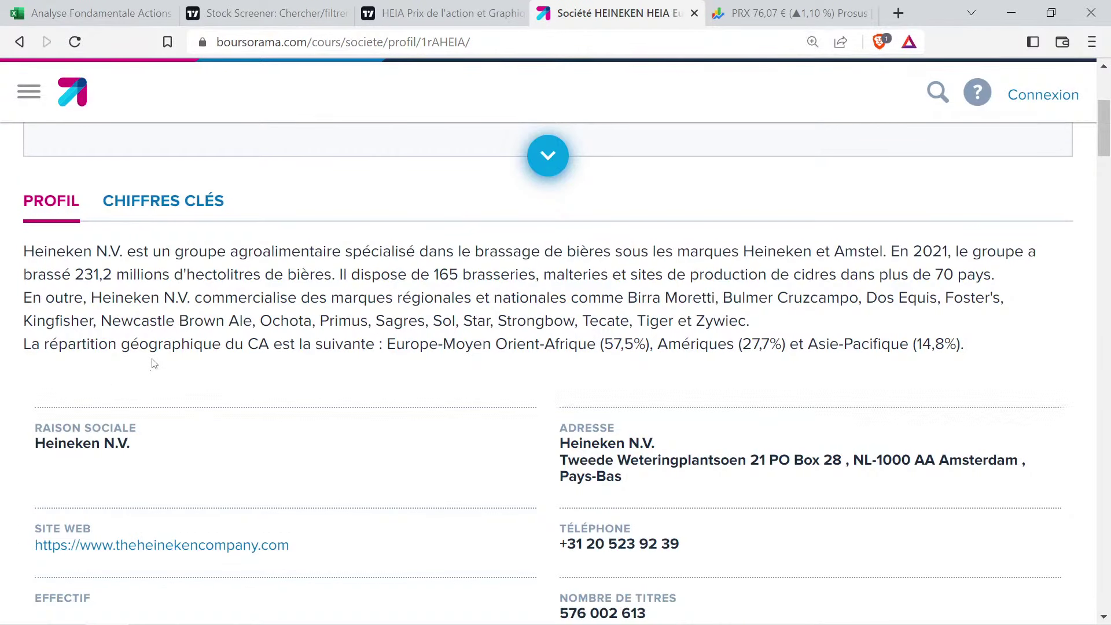
{"action": "left_click_drag", "start_coordinate": [135, 254], "coordinate": [988, 275]}
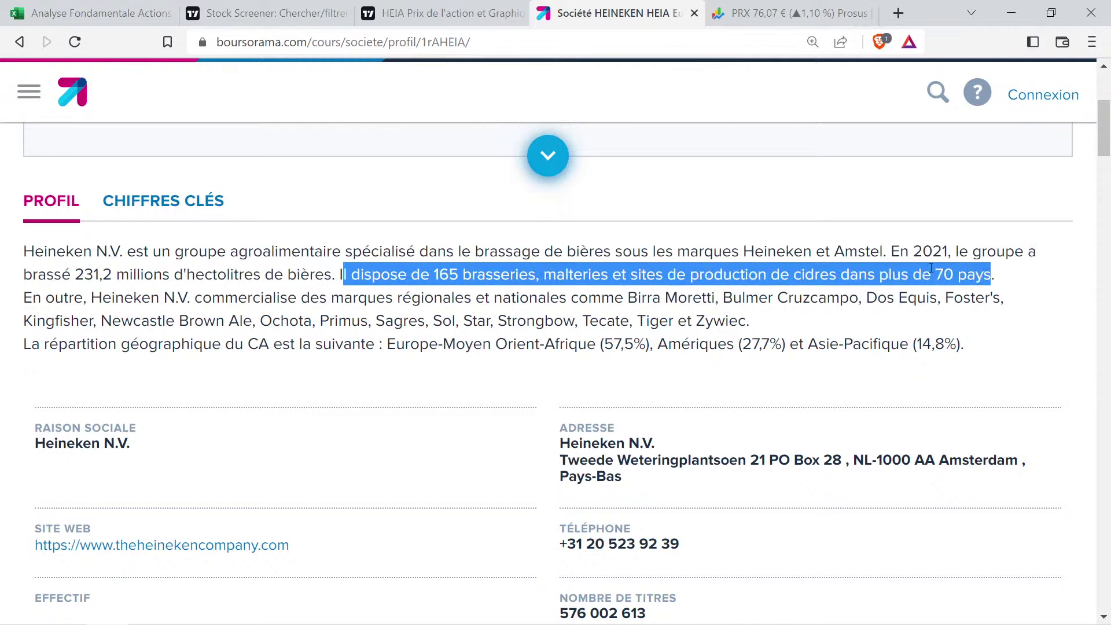
{"action": "left_click", "coordinate": [987, 278]}
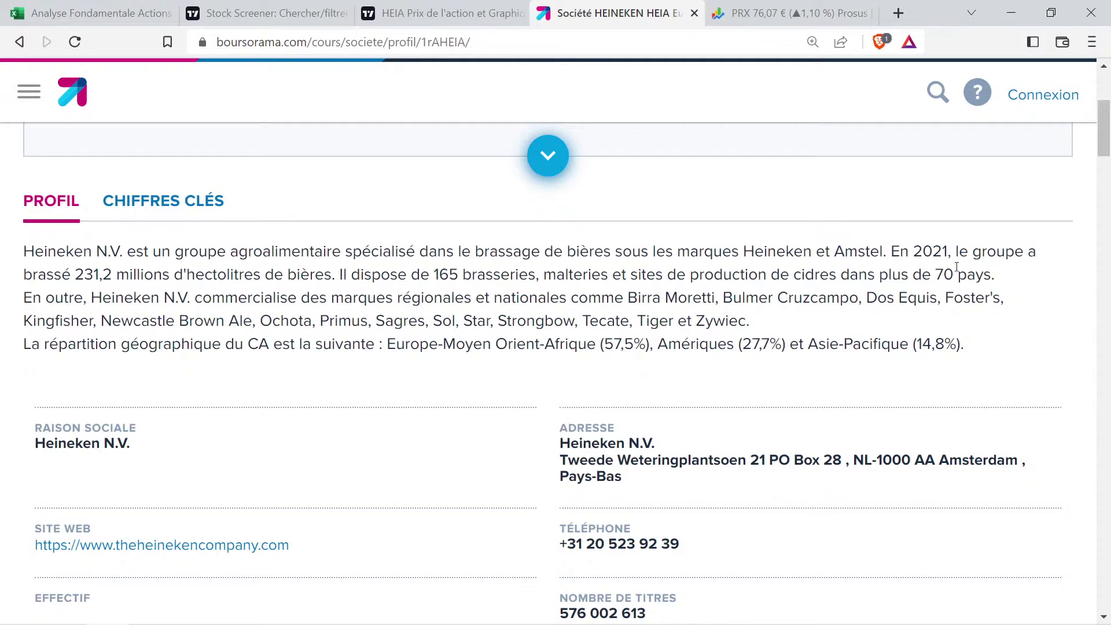
{"action": "left_click_drag", "start_coordinate": [995, 274], "coordinate": [858, 275]}
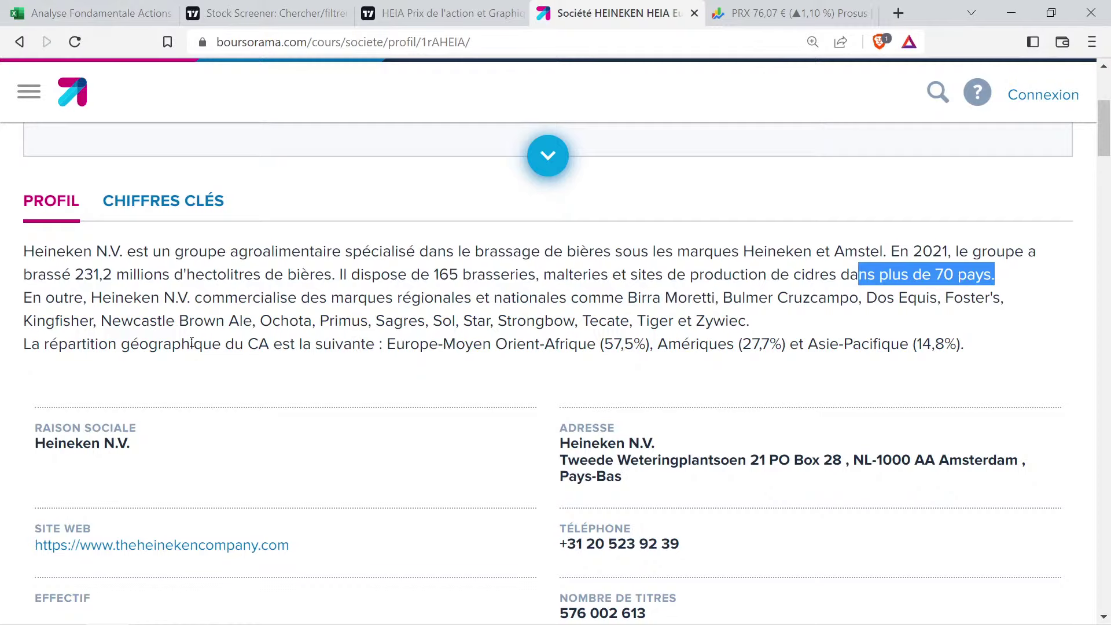
{"action": "left_click_drag", "start_coordinate": [202, 297], "coordinate": [749, 322]}
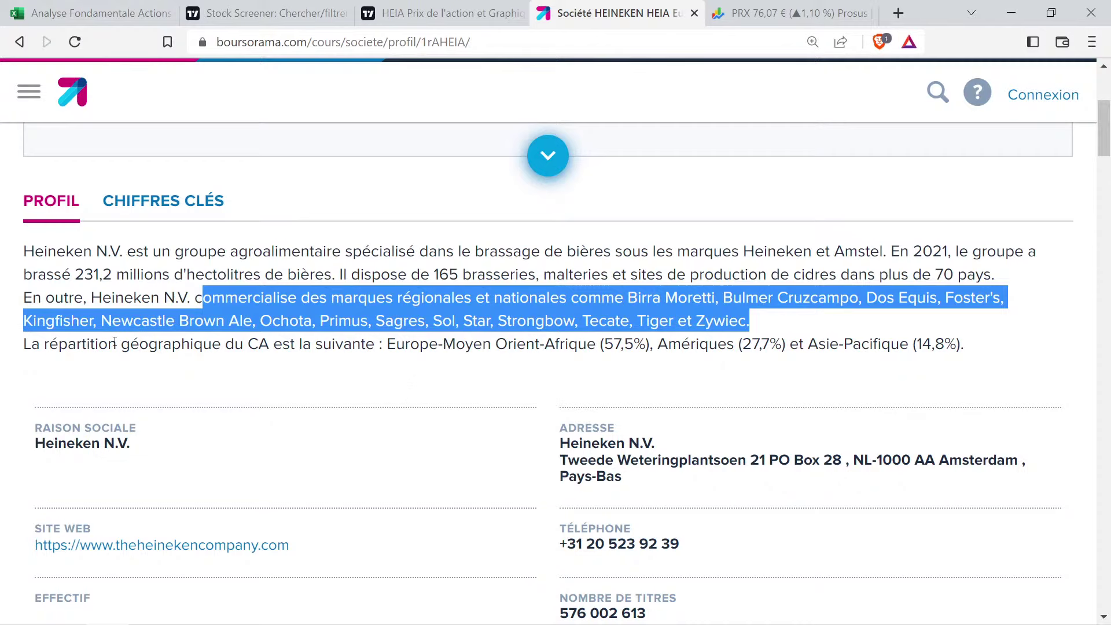
{"action": "left_click_drag", "start_coordinate": [107, 344], "coordinate": [302, 344]}
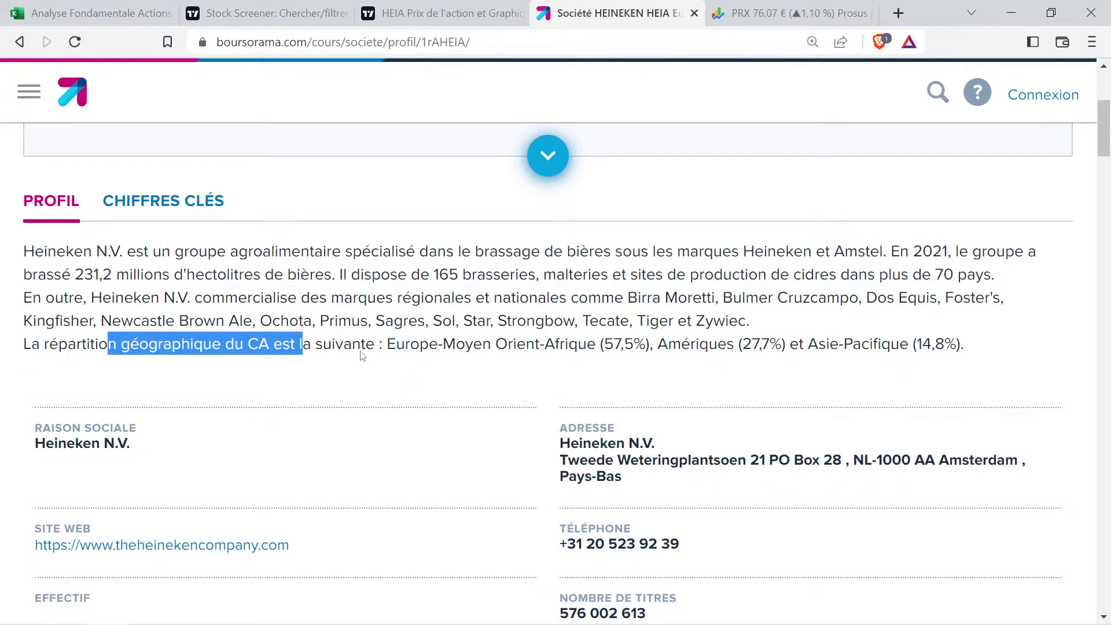
{"action": "left_click_drag", "start_coordinate": [387, 344], "coordinate": [960, 346]}
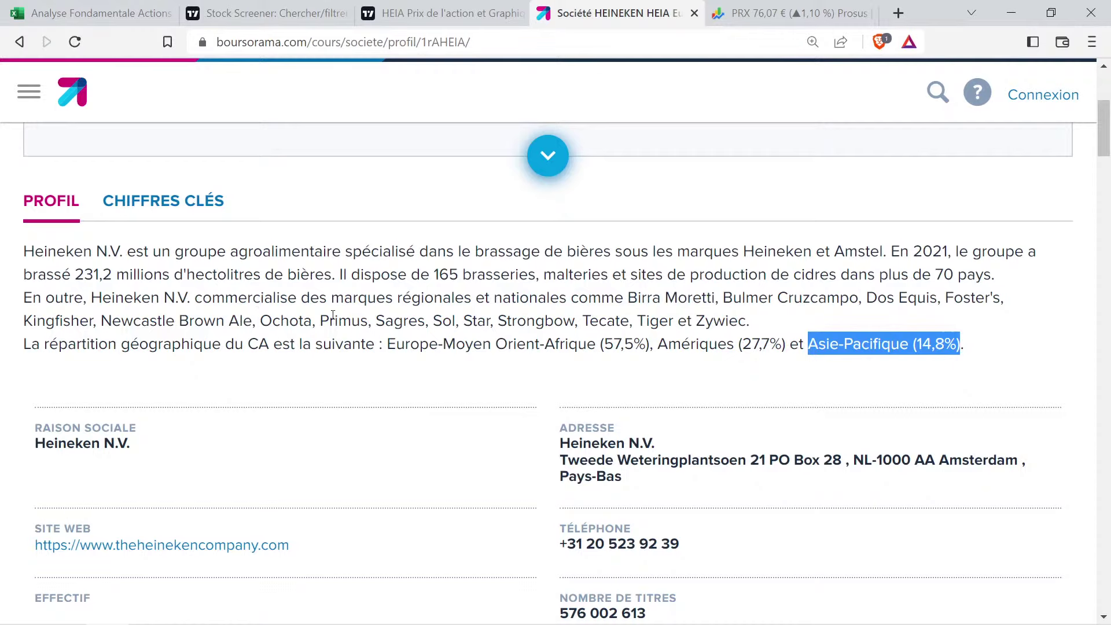
{"action": "left_click_drag", "start_coordinate": [273, 343], "coordinate": [457, 345]}
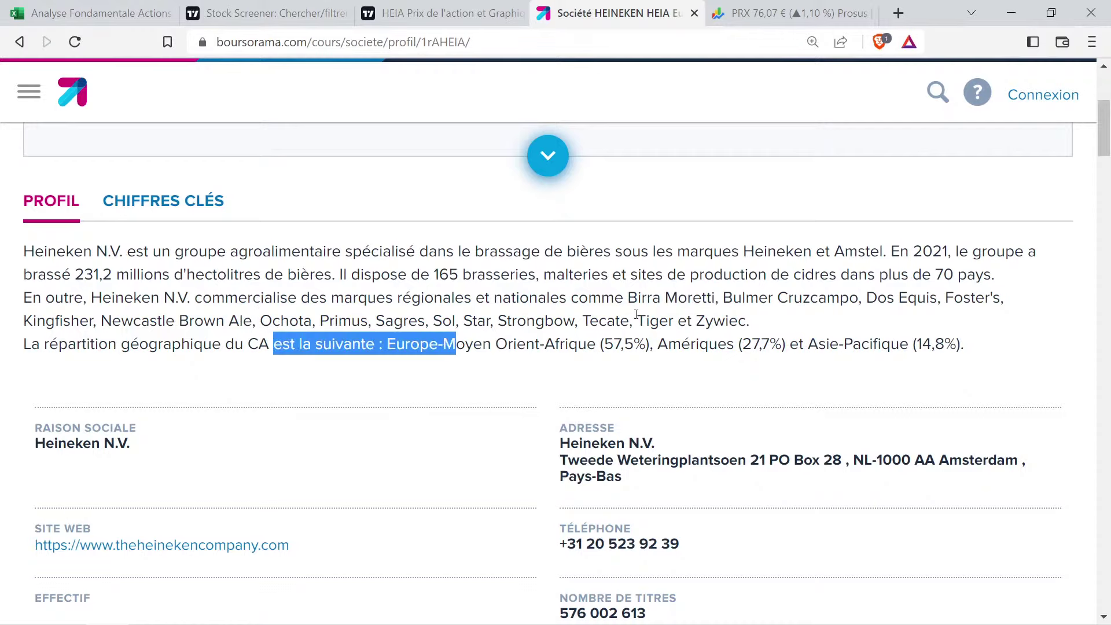
{"action": "left_click_drag", "start_coordinate": [636, 315], "coordinate": [408, 269]}
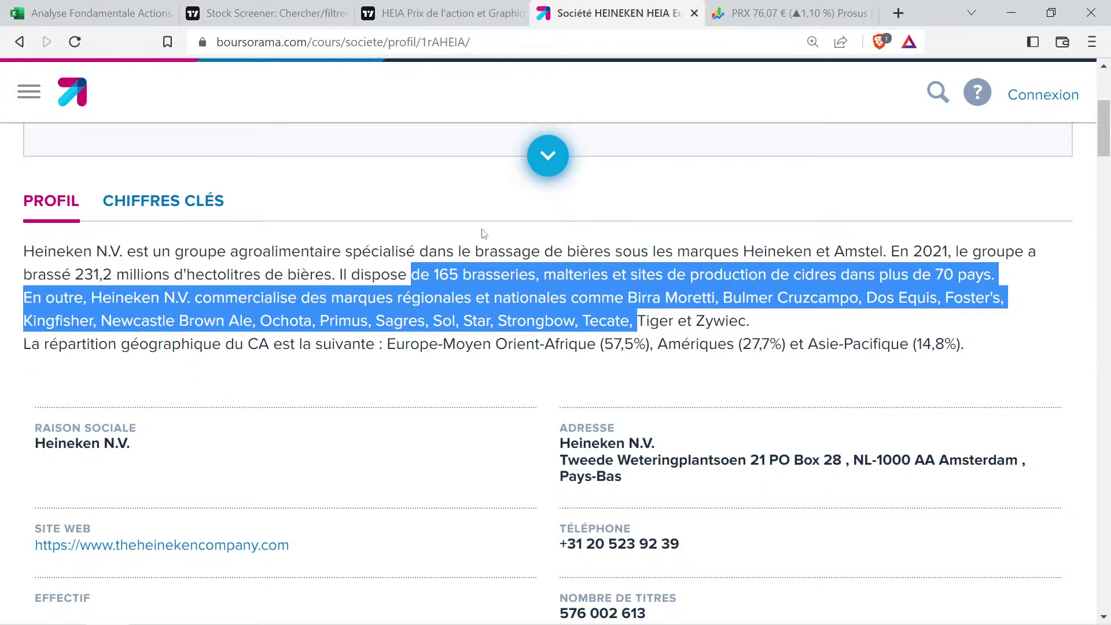
Switch to the Excel workbook and copy Prosus's green Business rating cell into Heineken's Business cell
{"action": "left_click", "coordinate": [58, 12]}
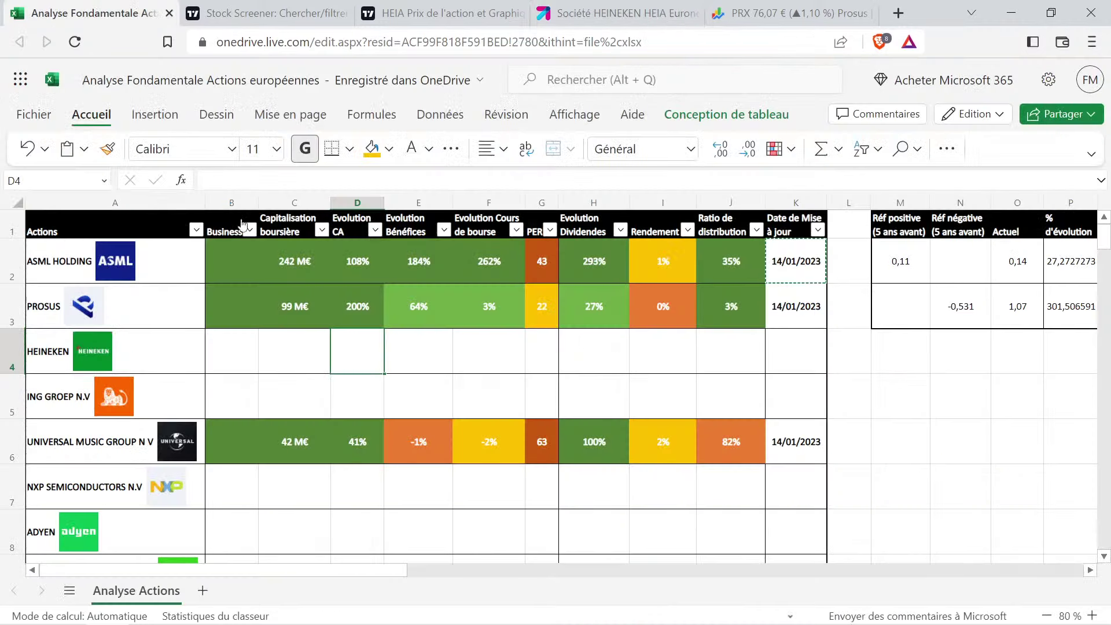
{"action": "left_click", "coordinate": [251, 319]}
{"action": "key", "text": "ctrl+c"}
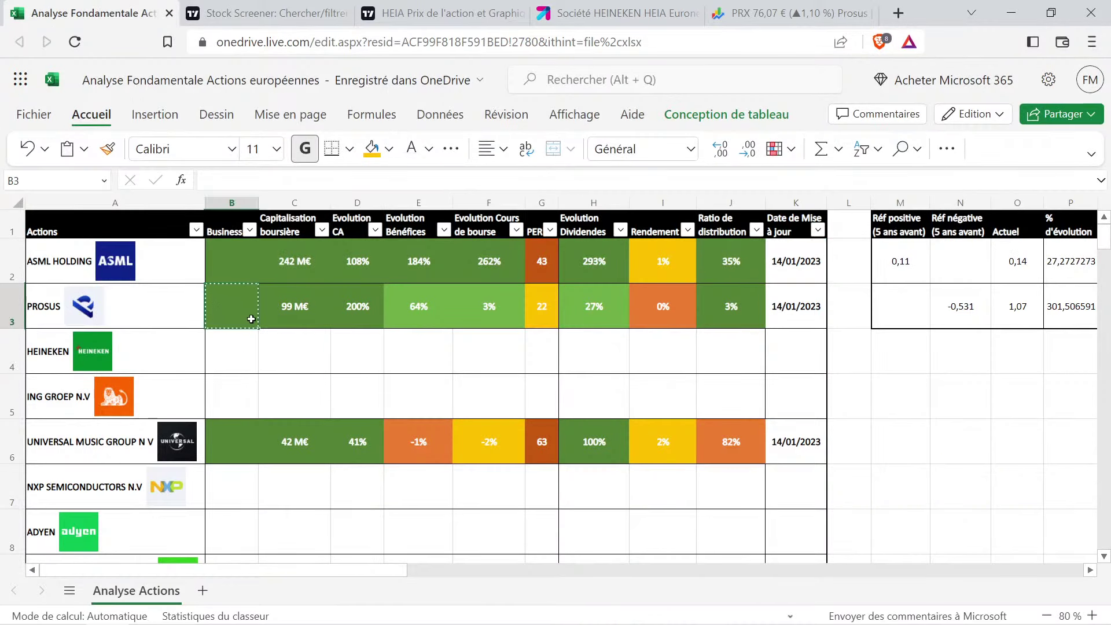
{"action": "left_click", "coordinate": [254, 349]}
{"action": "key", "text": "ctrl+v"}
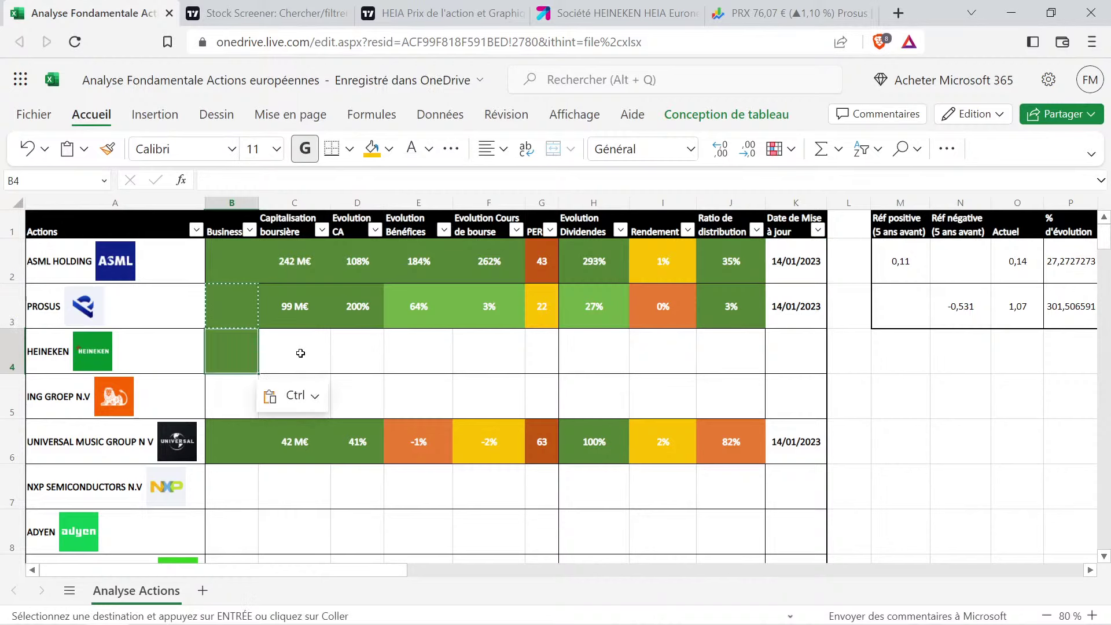
Check Heineken's market capitalisation on TradingView, copy Prosus's green Capitalisation boursière cell to Heineken's row and set it to 53 M€
{"action": "key", "text": "ctrl+3"}
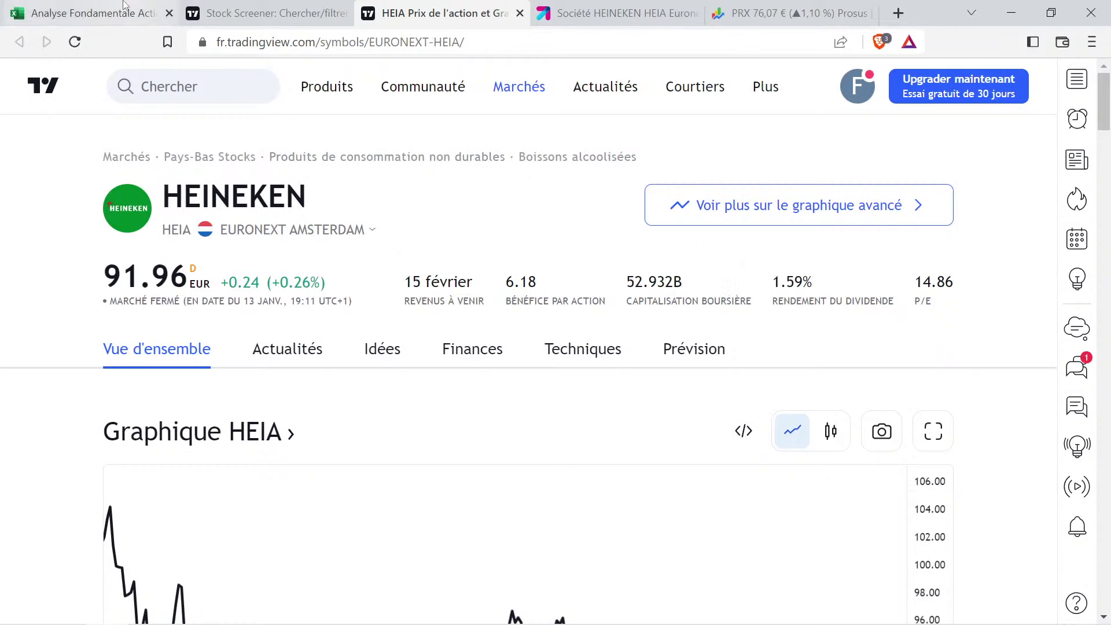
{"action": "left_click", "coordinate": [102, 13]}
{"action": "left_click", "coordinate": [319, 324]}
{"action": "key", "text": "ctrl+c"}
{"action": "left_click", "coordinate": [309, 350]}
{"action": "key", "text": "ctrl+v"}
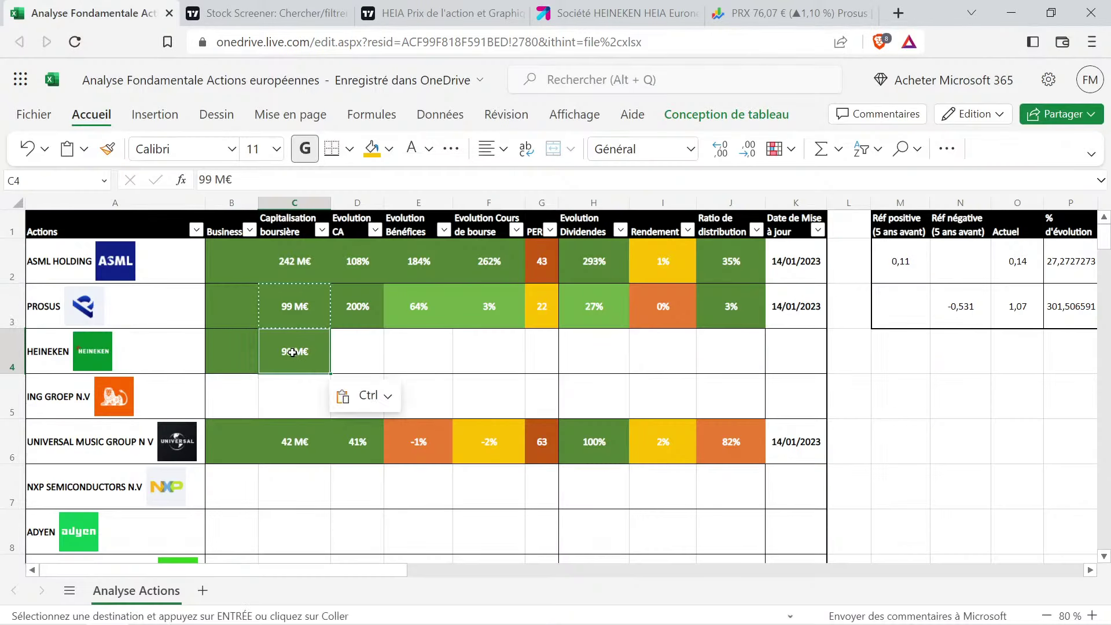
{"action": "double_click", "coordinate": [295, 352]}
{"action": "key", "text": "BackSpace"}
{"action": "key", "text": "BackSpace"}
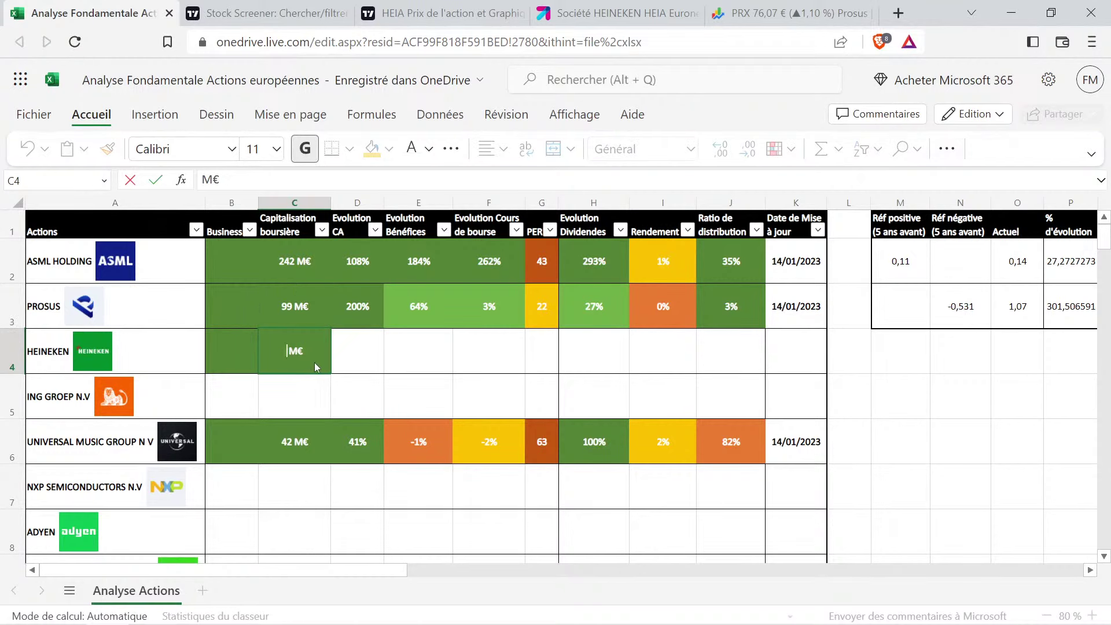
{"action": "type", "text": "53"}
{"action": "key", "text": "Return"}
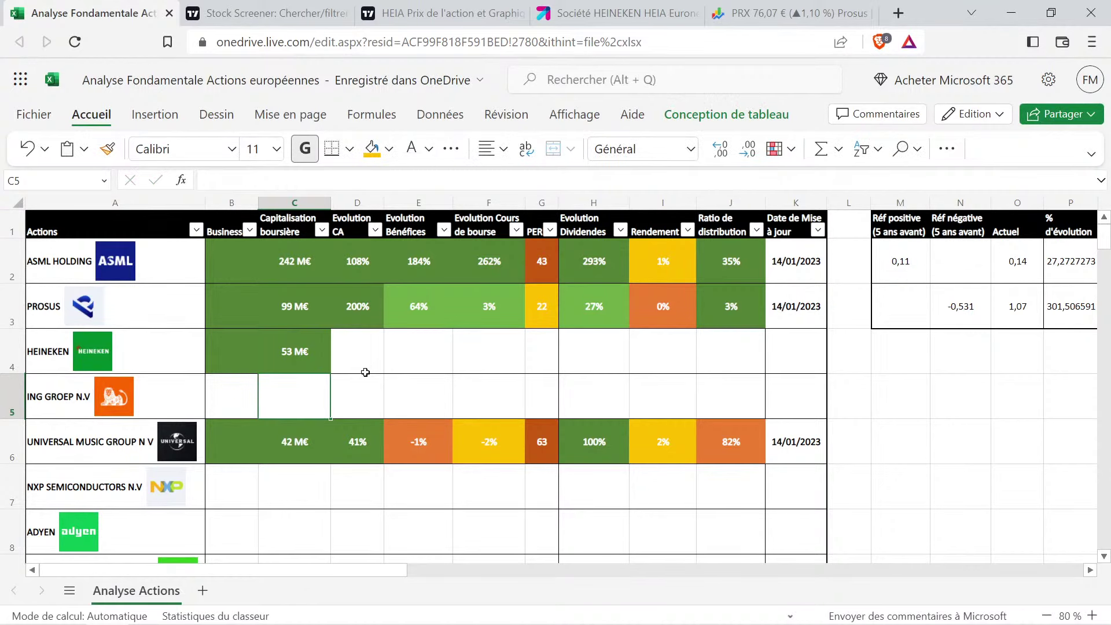
Switch to TradingView and open the annual income statement in Heineken's financial statements
{"action": "left_click", "coordinate": [440, 13]}
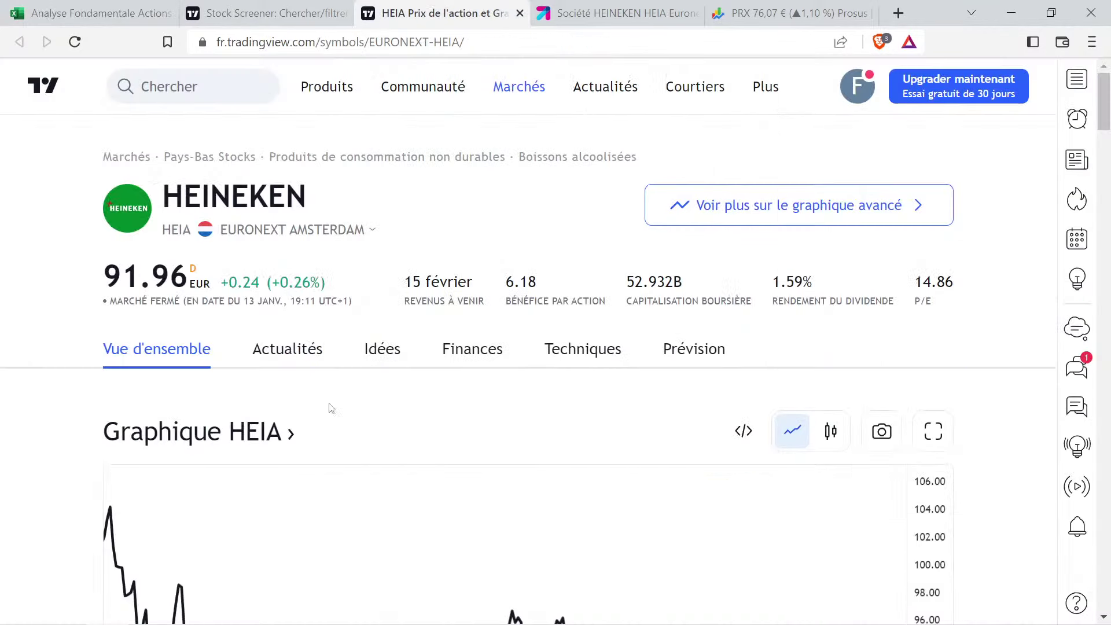
{"action": "left_click", "coordinate": [494, 355]}
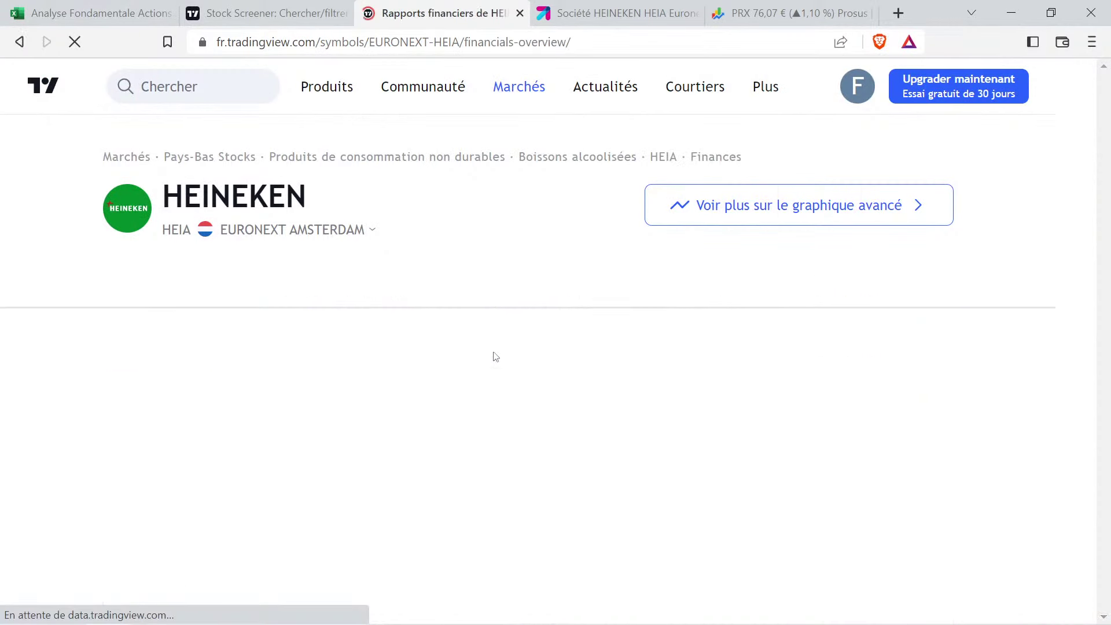
{"action": "scroll", "coordinate": [382, 382], "scroll_direction": "down", "scroll_amount": 1}
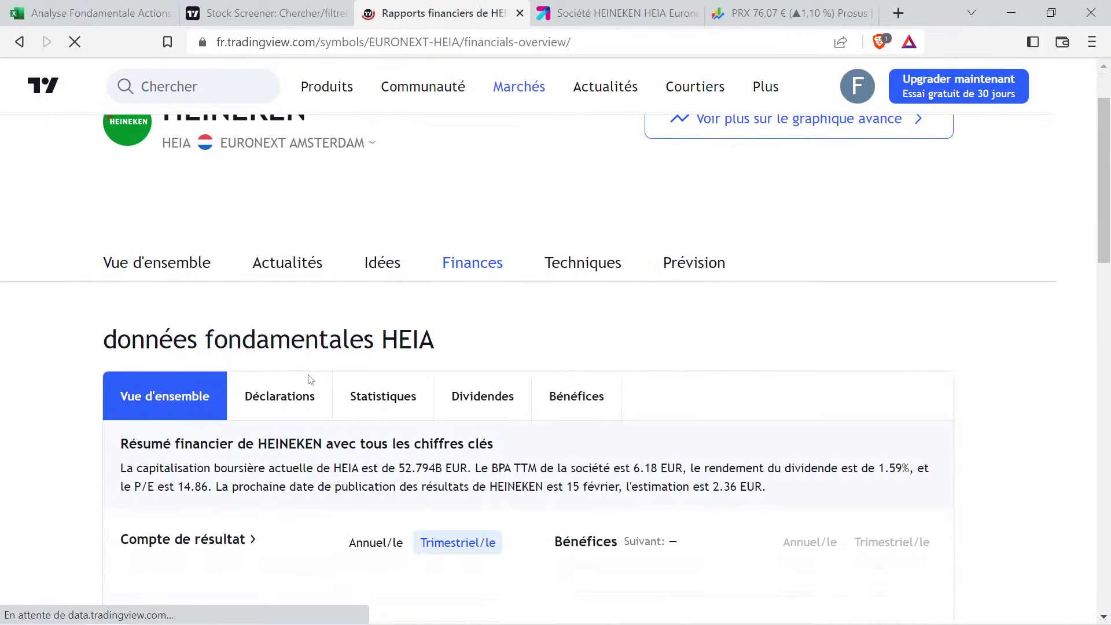
{"action": "left_click", "coordinate": [283, 397]}
{"action": "scroll", "coordinate": [392, 398], "scroll_direction": "down", "scroll_amount": 2}
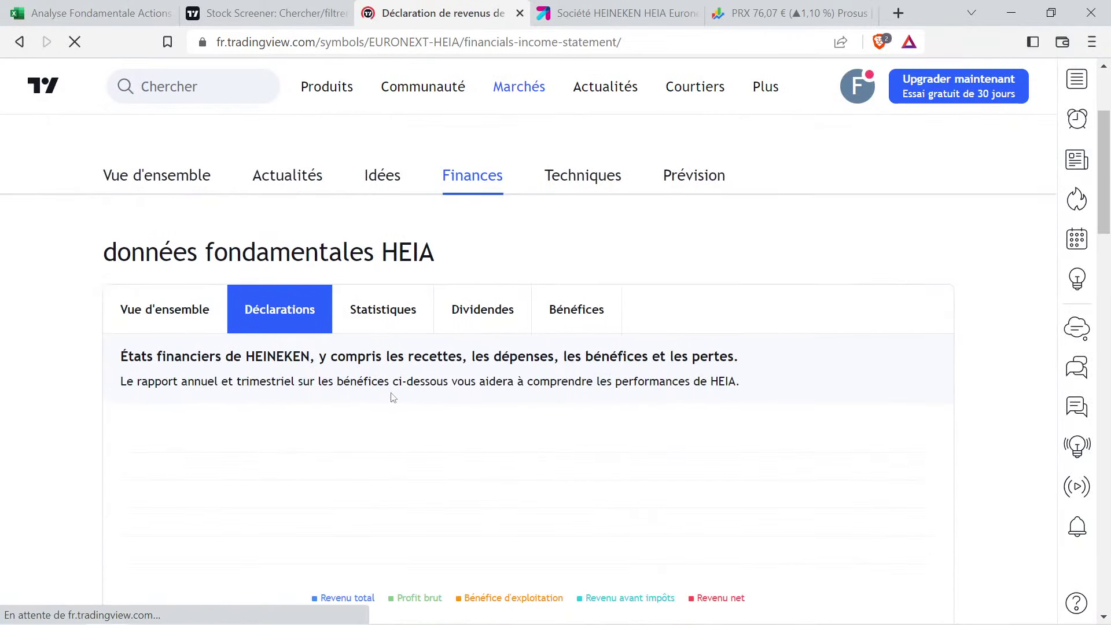
{"action": "scroll", "coordinate": [393, 398], "scroll_direction": "down", "scroll_amount": 3}
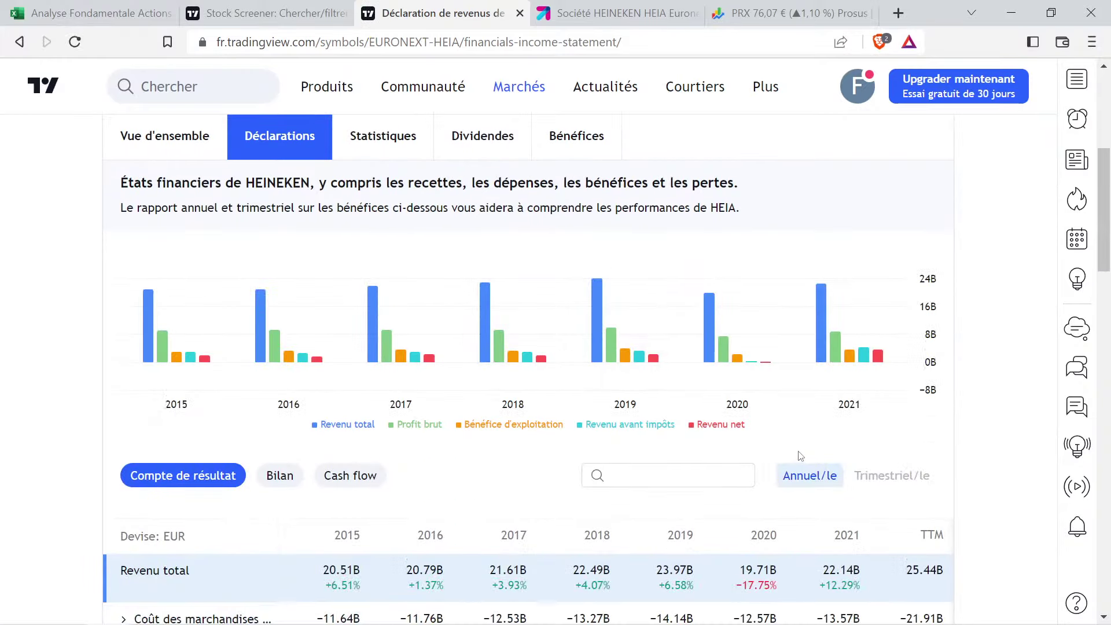
Examine Heineken's yearly total revenue in the income statement chart, comparing 2017 with 2021 and the years around the 2020 dip
{"action": "mouse_move", "coordinate": [589, 308]}
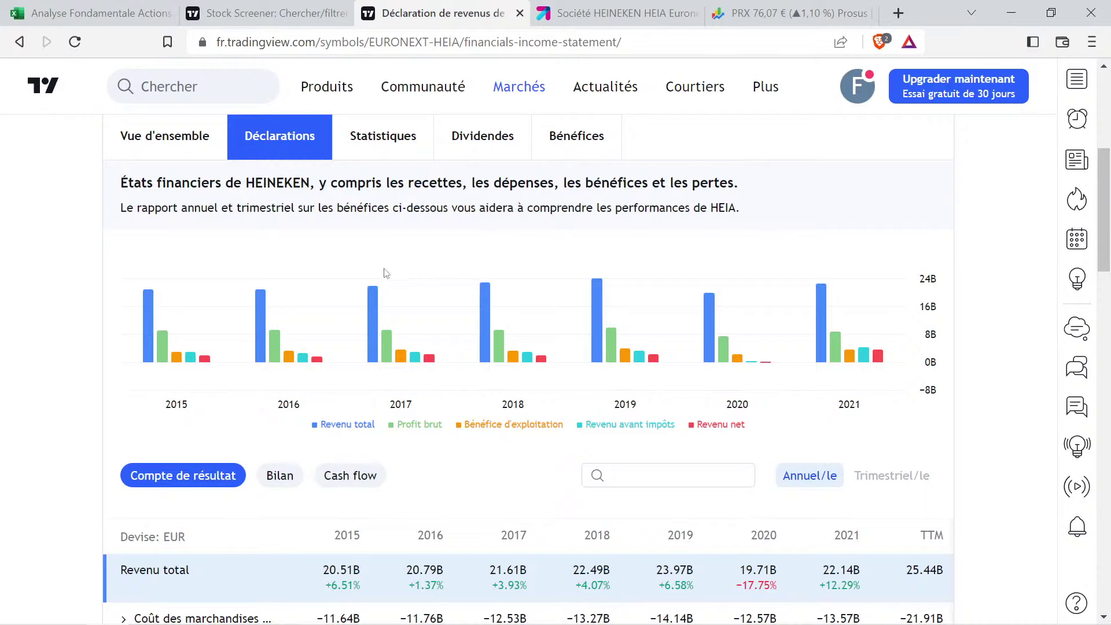
{"action": "mouse_move", "coordinate": [379, 307]}
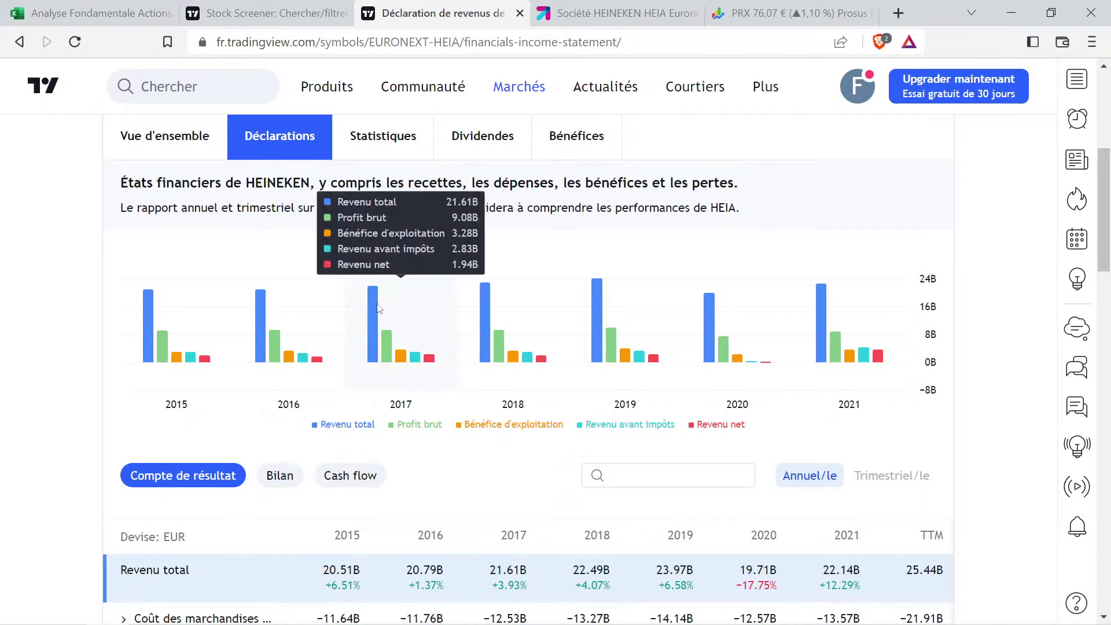
{"action": "mouse_move", "coordinate": [838, 303]}
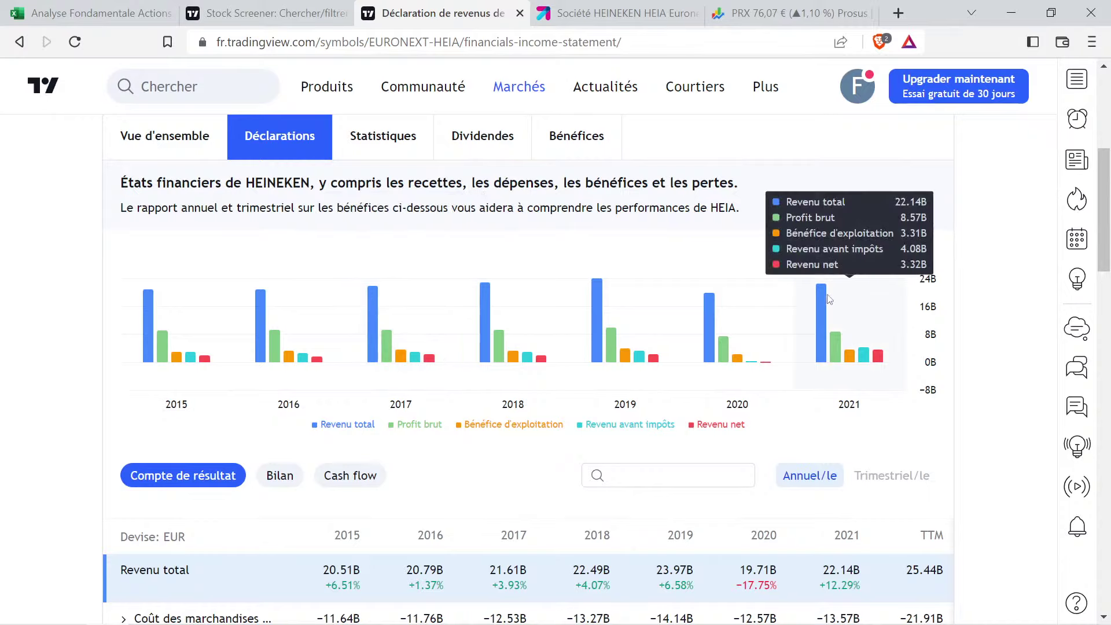
{"action": "mouse_move", "coordinate": [359, 289]}
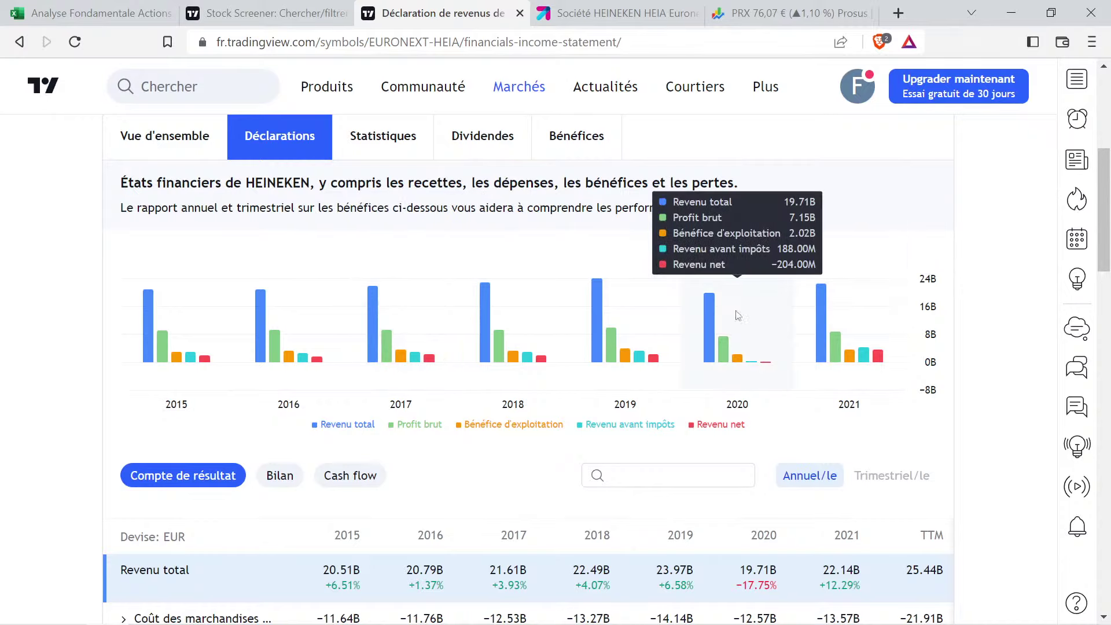
{"action": "mouse_move", "coordinate": [632, 292]}
{"action": "mouse_move", "coordinate": [794, 308]}
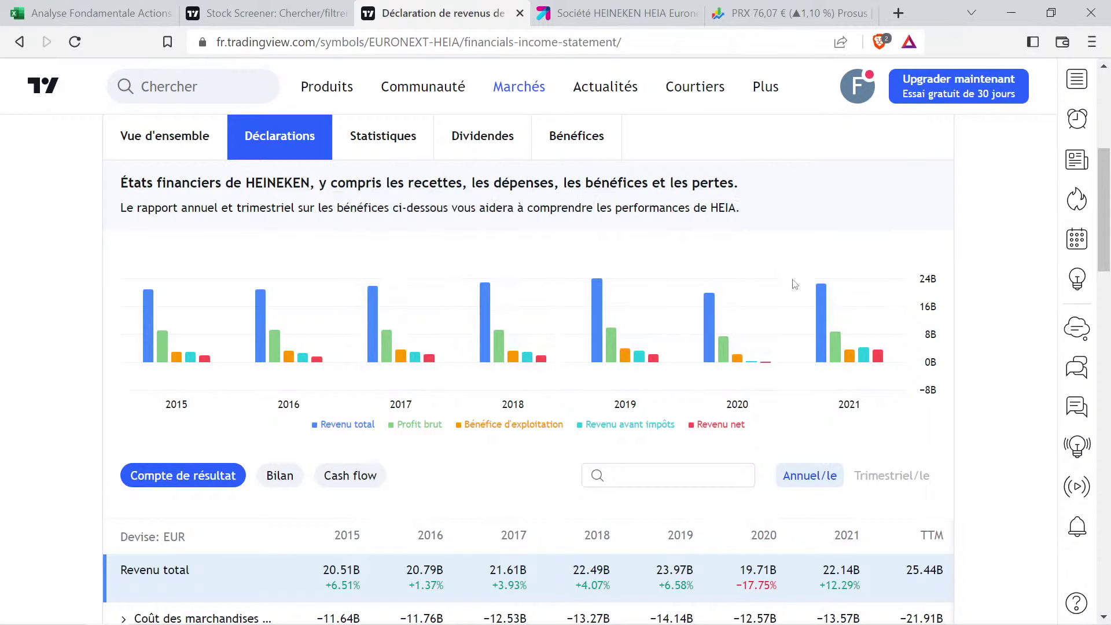
{"action": "mouse_move", "coordinate": [863, 321]}
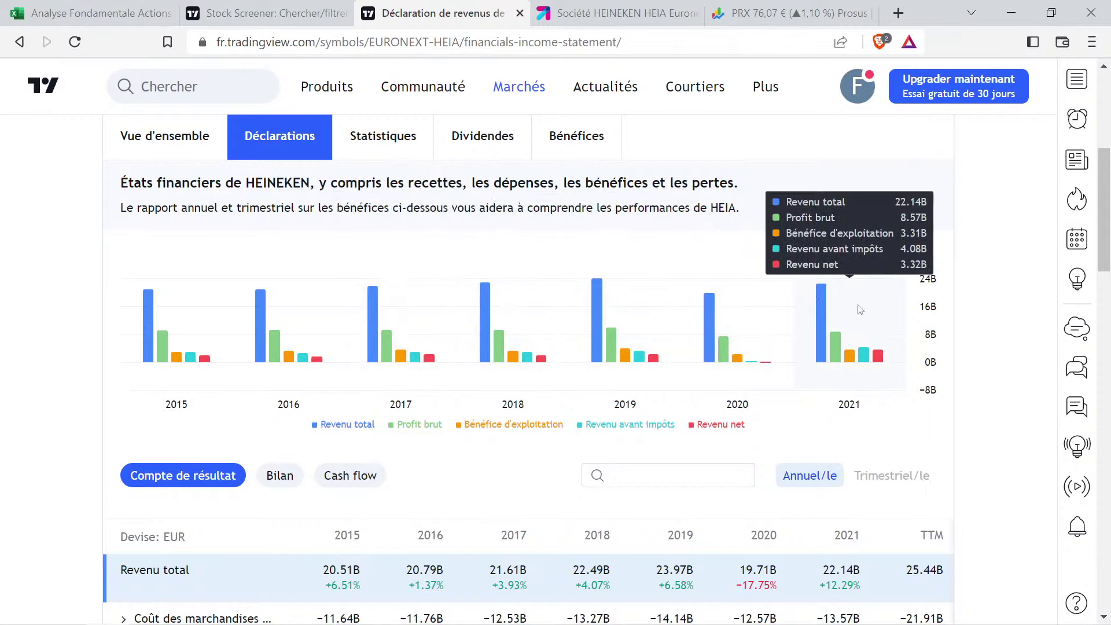
{"action": "mouse_move", "coordinate": [759, 299]}
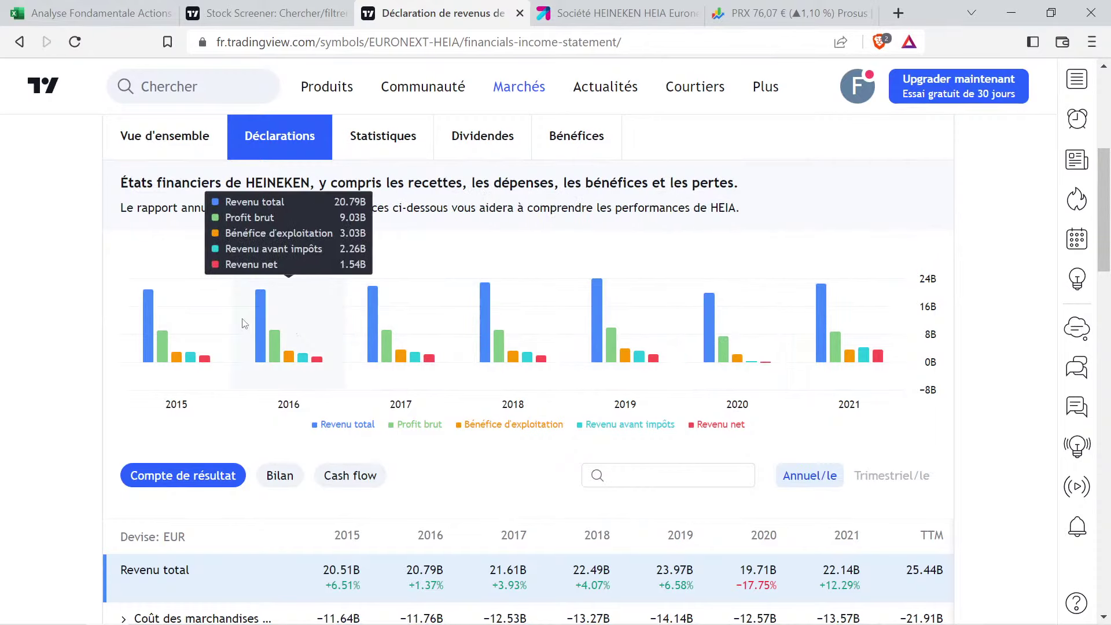
{"action": "mouse_move", "coordinate": [189, 322]}
{"action": "mouse_move", "coordinate": [513, 327]}
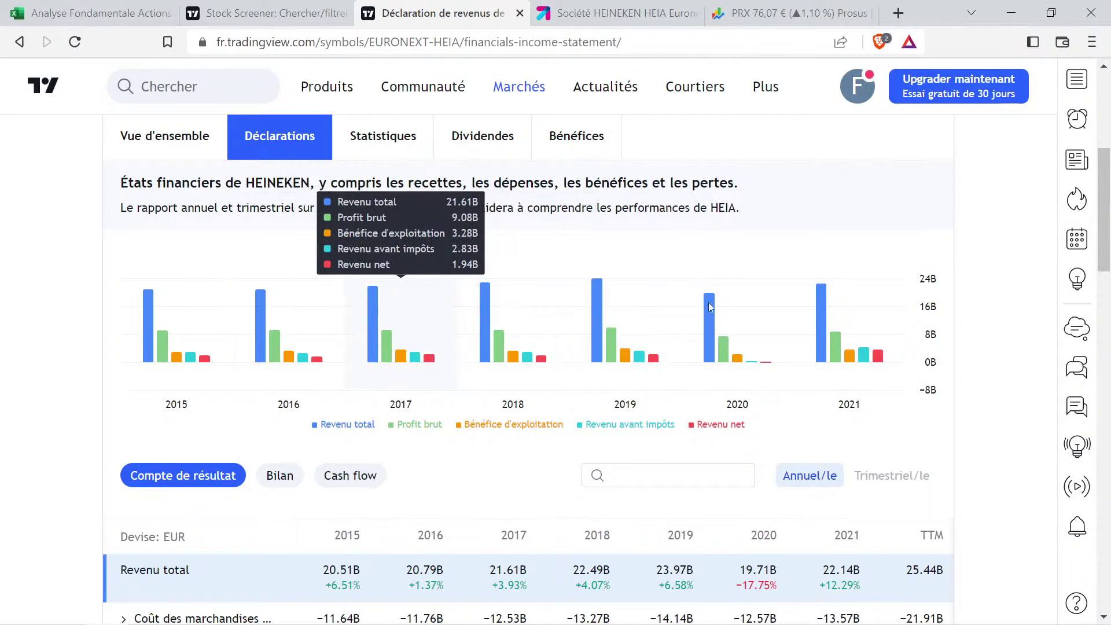
In the Excel evolution calculator's first row, enter 21,61 as the positive five-year reference and 22,14 as the current value
{"action": "left_click", "coordinate": [96, 13]}
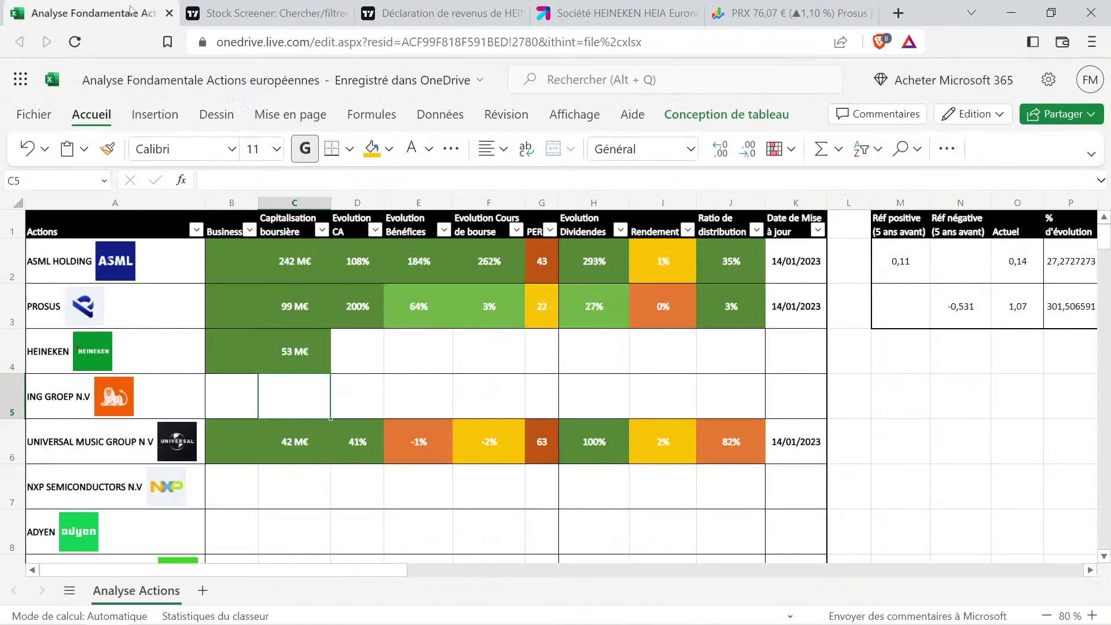
{"action": "type", "text": "21,61"}
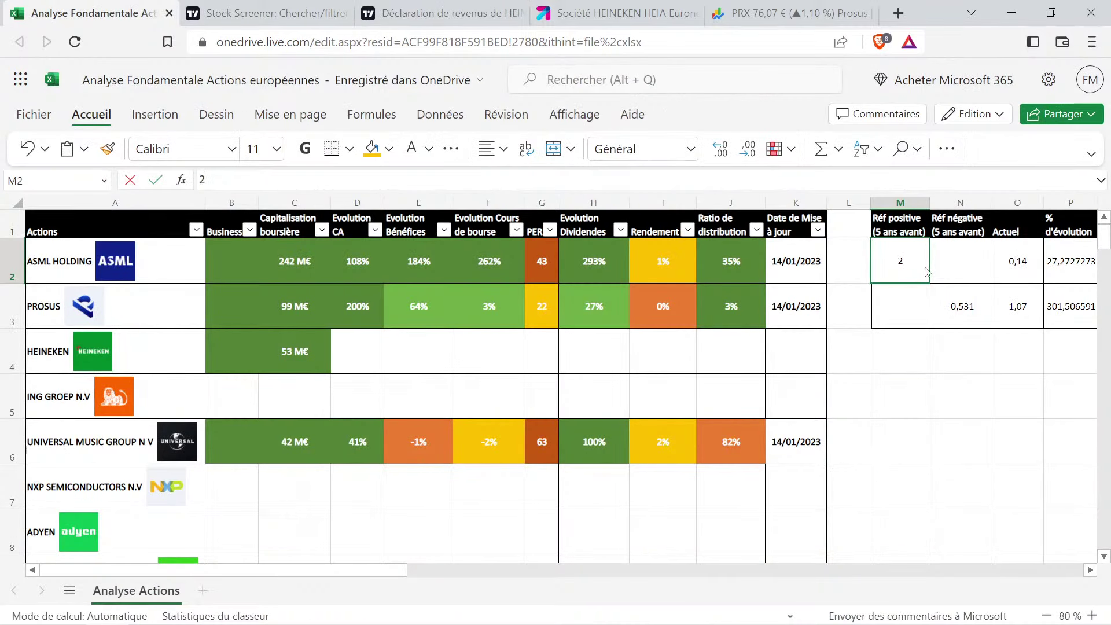
{"action": "key", "text": "Tab"}
{"action": "key", "text": "Tab"}
{"action": "type", "text": "22,14"}
{"action": "key", "text": "Return"}
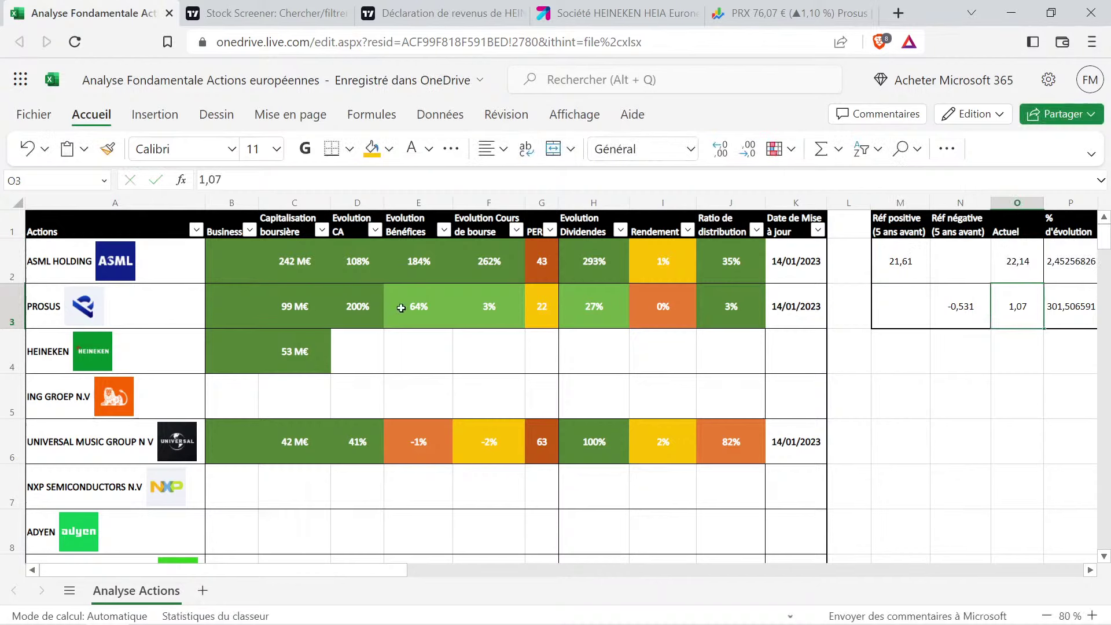
Copy Universal Music Group's yellow share price evolution cell into Heineken's Evolution CA cell and set it to 2%
{"action": "left_click", "coordinate": [495, 436]}
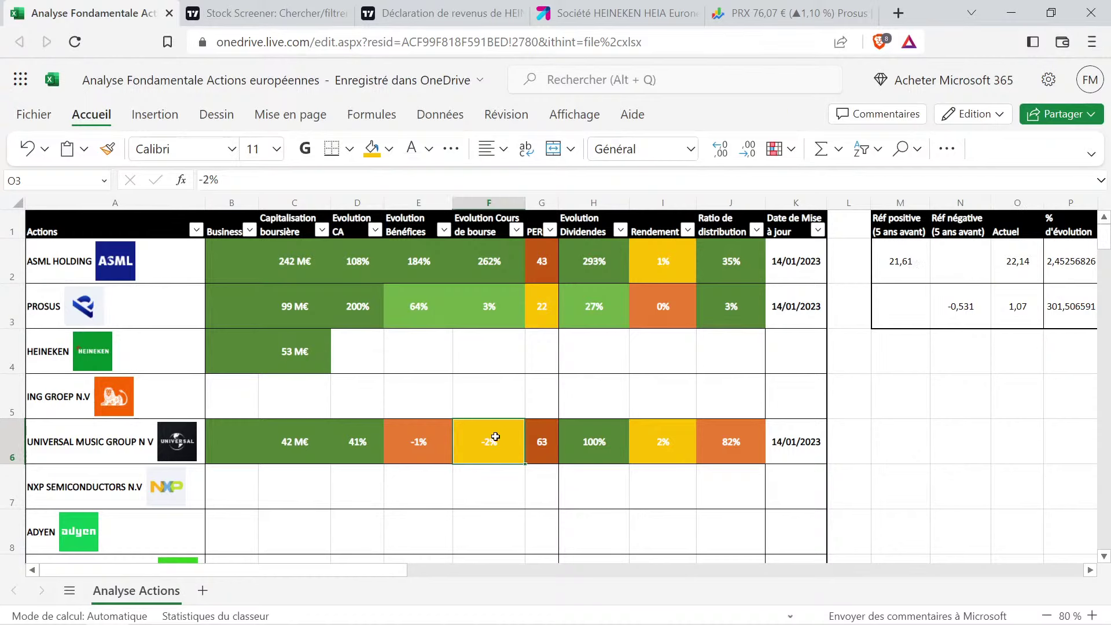
{"action": "key", "text": "ctrl+c"}
{"action": "left_click", "coordinate": [355, 354]}
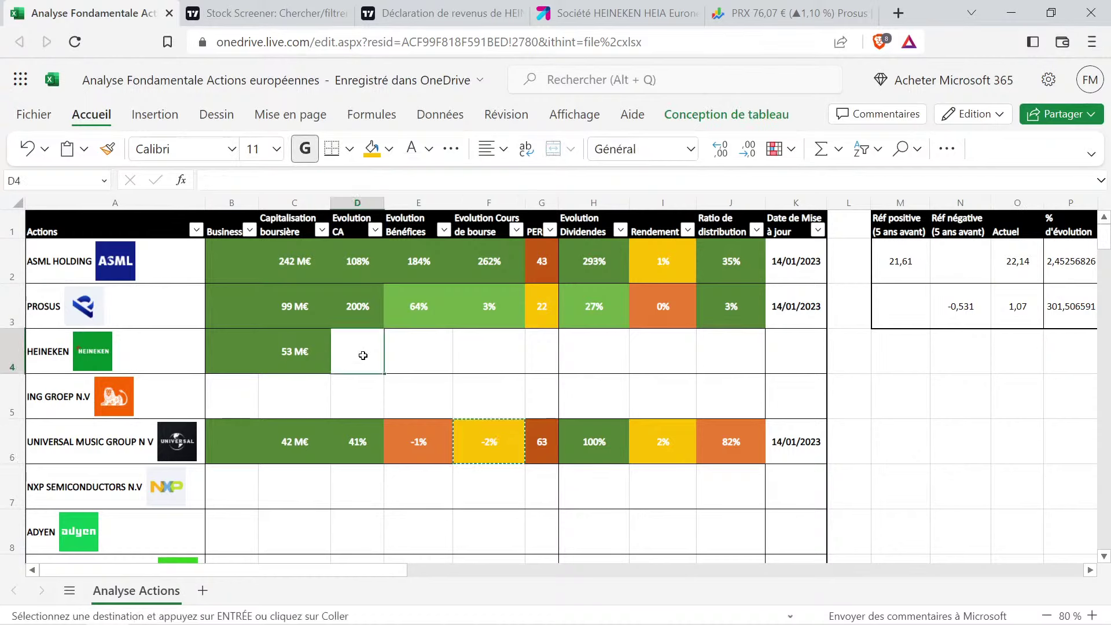
{"action": "key", "text": "ctrl+v"}
{"action": "double_click", "coordinate": [359, 354]}
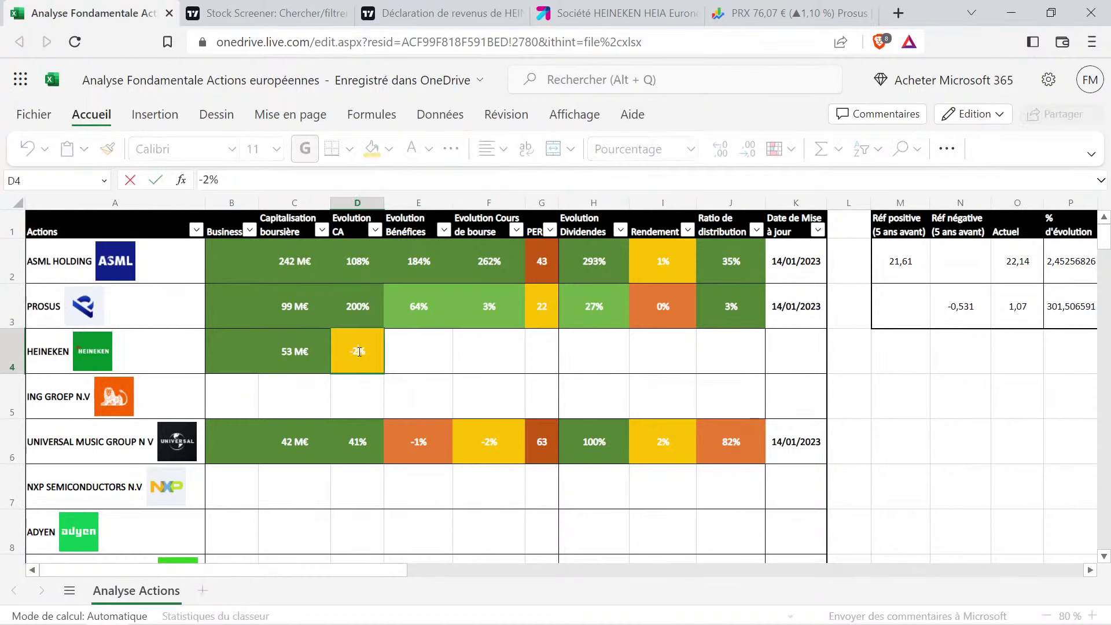
{"action": "key", "text": "BackSpace"}
{"action": "key", "text": "Return"}
Select Heineken's Evolution Bénéfices cell and compare its 2017 to 2021 net income in the TradingView income statement chart
{"action": "left_click", "coordinate": [403, 346]}
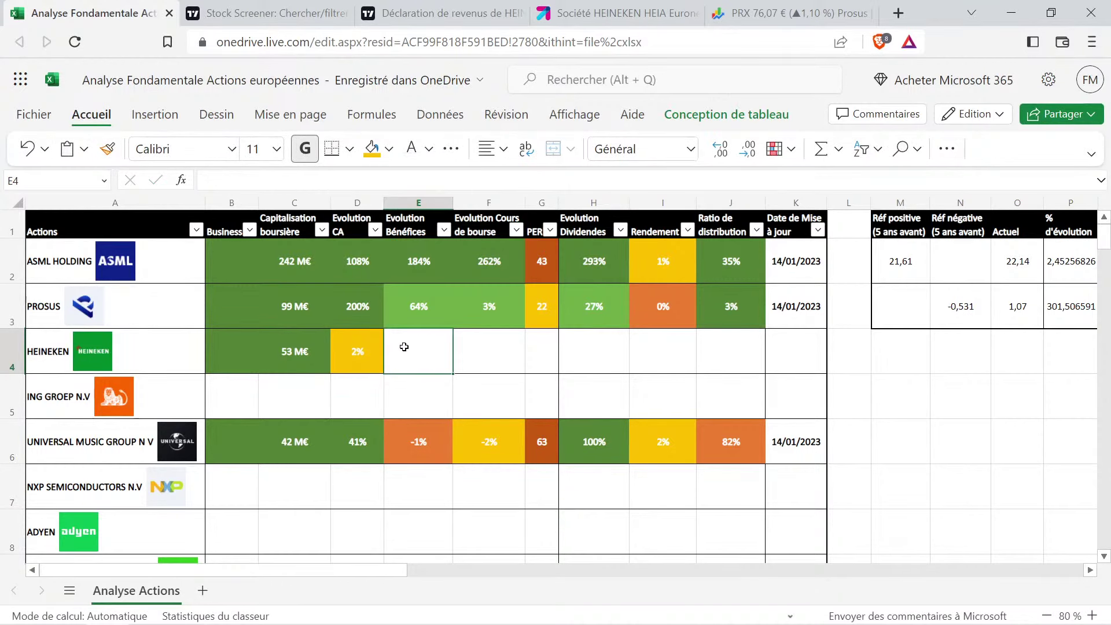
{"action": "left_click", "coordinate": [475, 6]}
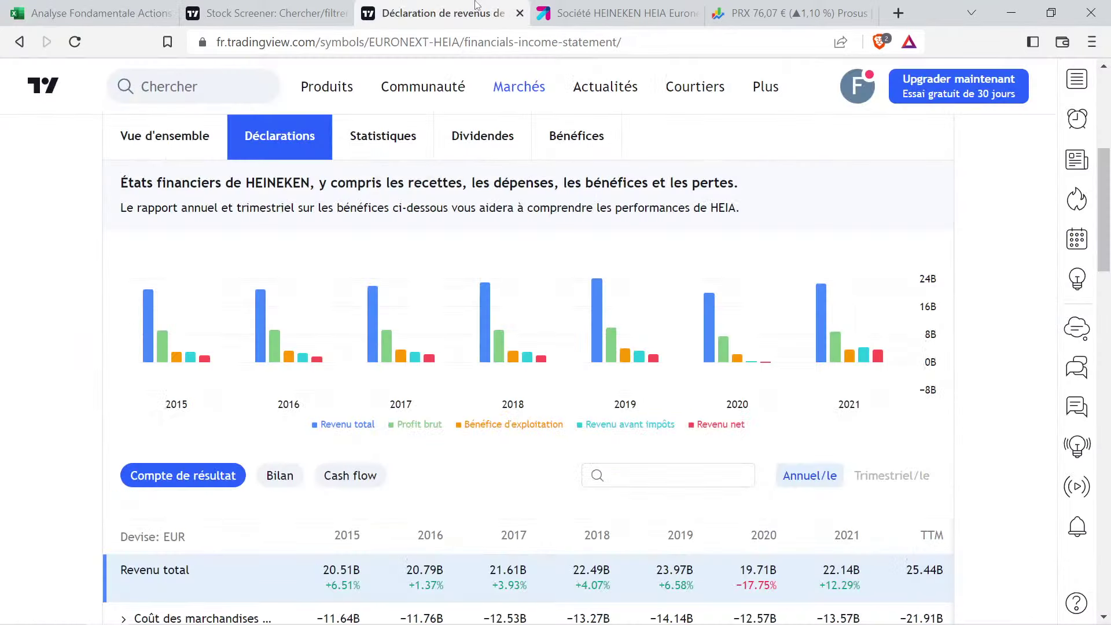
{"action": "mouse_move", "coordinate": [876, 366]}
{"action": "mouse_move", "coordinate": [732, 339]}
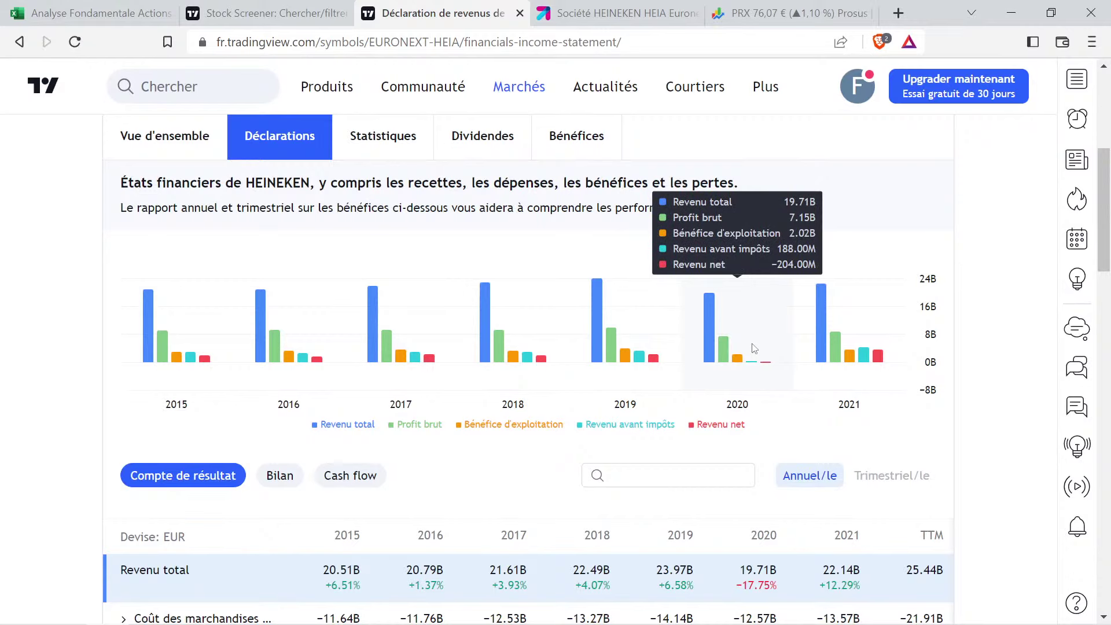
{"action": "mouse_move", "coordinate": [415, 338]}
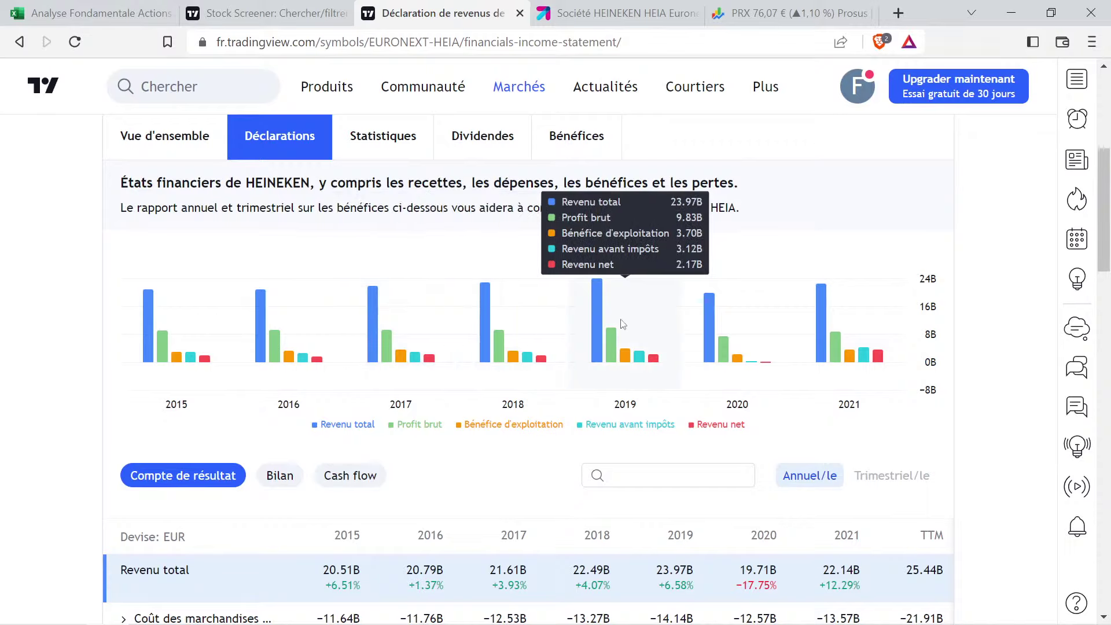
{"action": "mouse_move", "coordinate": [531, 332]}
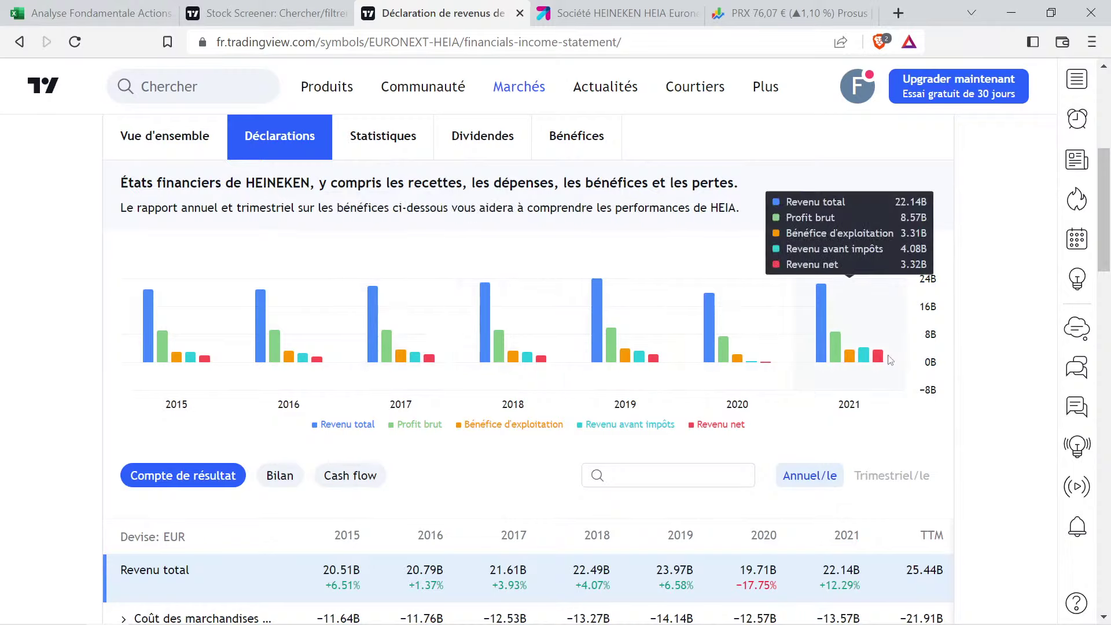
Return to the Excel evolution calculator and enter 1,94 as the positive reference and 3,32 as the current value in its first row
{"action": "left_click", "coordinate": [87, 12]}
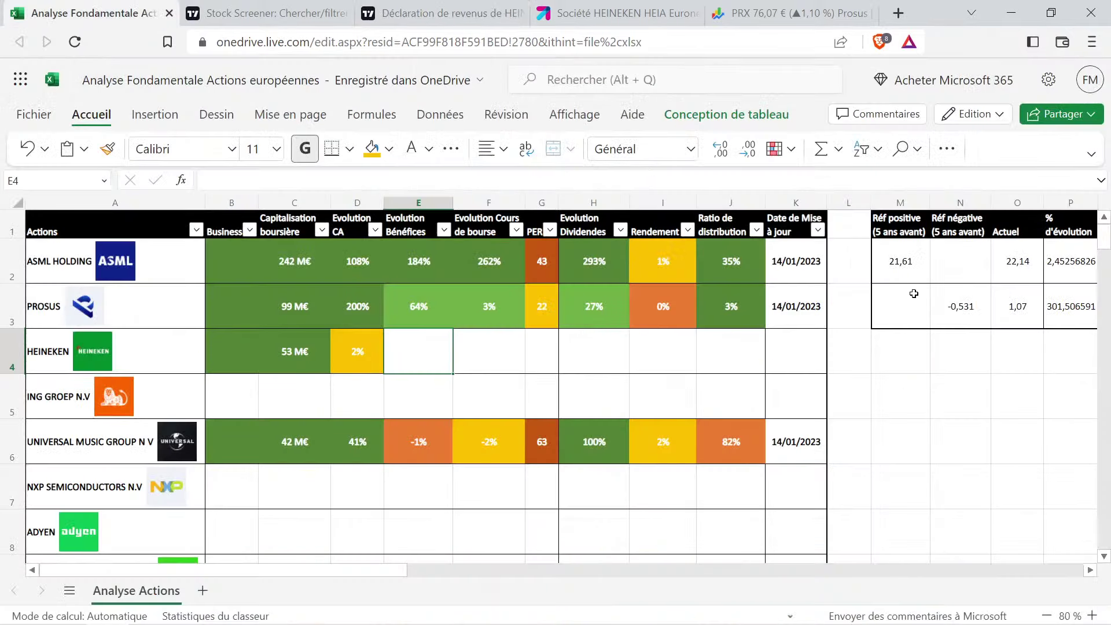
{"action": "type", "text": "1,94"}
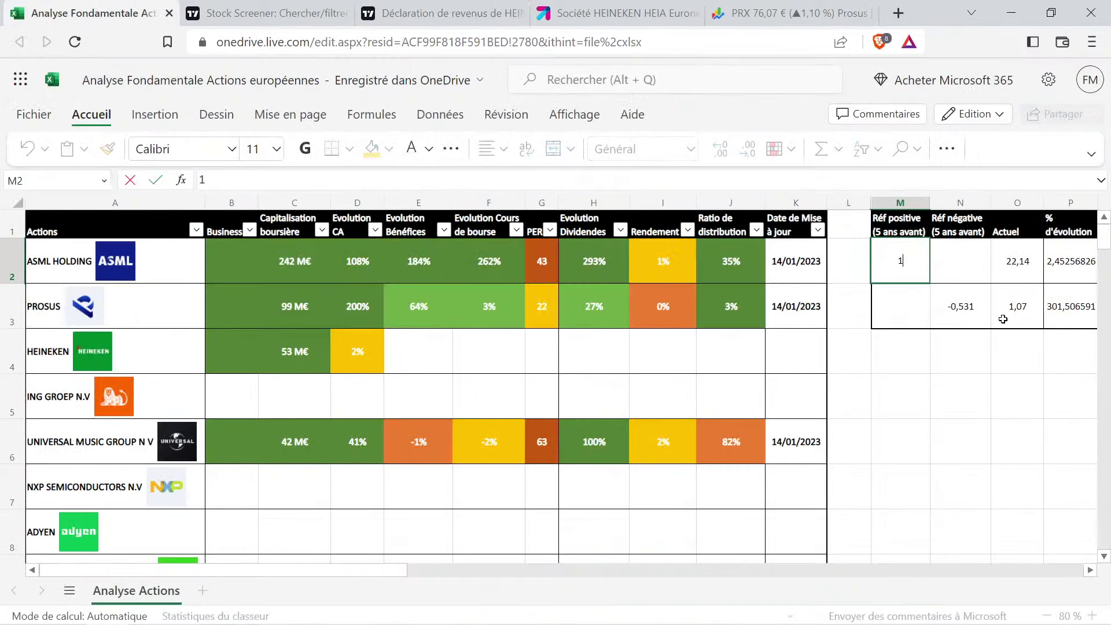
{"action": "key", "text": "Tab"}
{"action": "key", "text": "Tab"}
{"action": "type", "text": "3,32"}
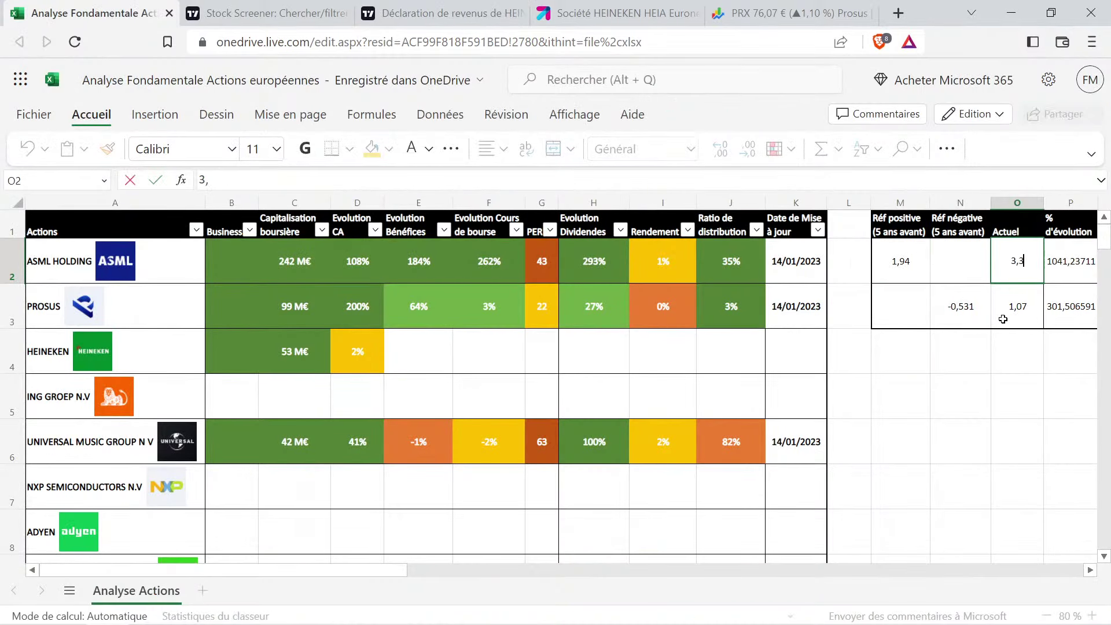
{"action": "key", "text": "Return"}
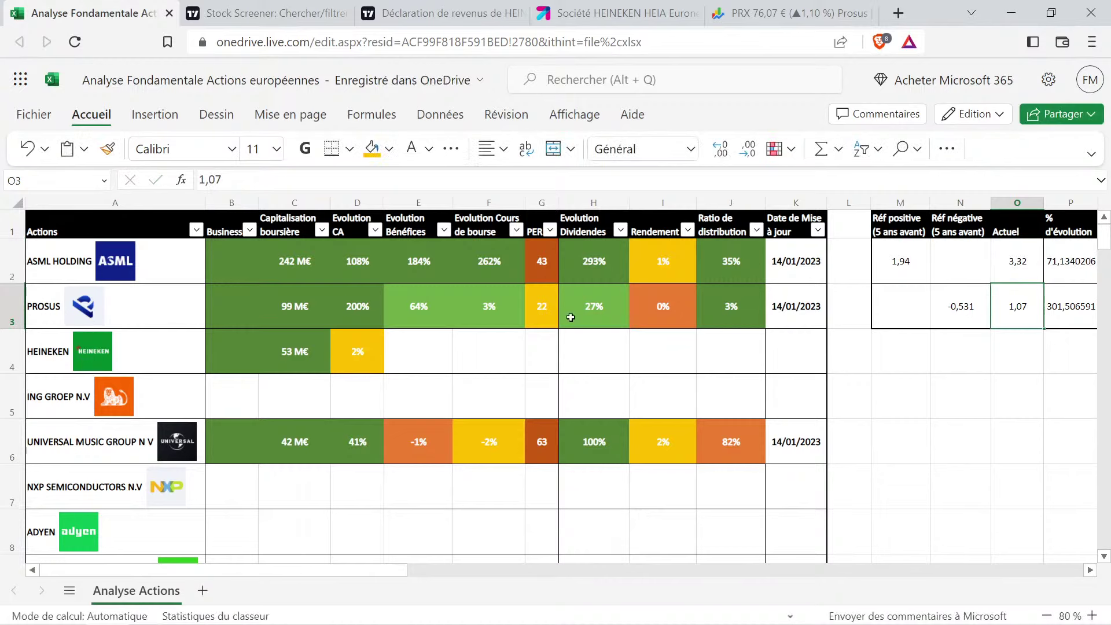
Copy Prosus's light green Evolution Bénéfices cell into Heineken's Evolution Bénéfices cell and set it to 71%
{"action": "left_click", "coordinate": [428, 310]}
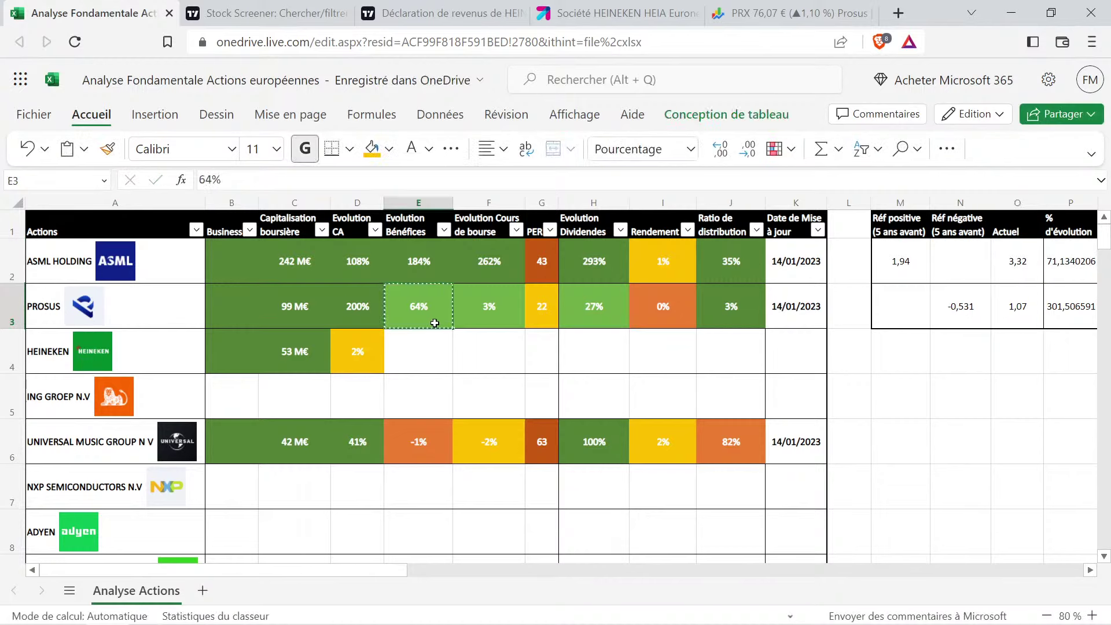
{"action": "key", "text": "ctrl+c"}
{"action": "left_click", "coordinate": [417, 351]}
{"action": "key", "text": "ctrl+v"}
{"action": "double_click", "coordinate": [418, 351]}
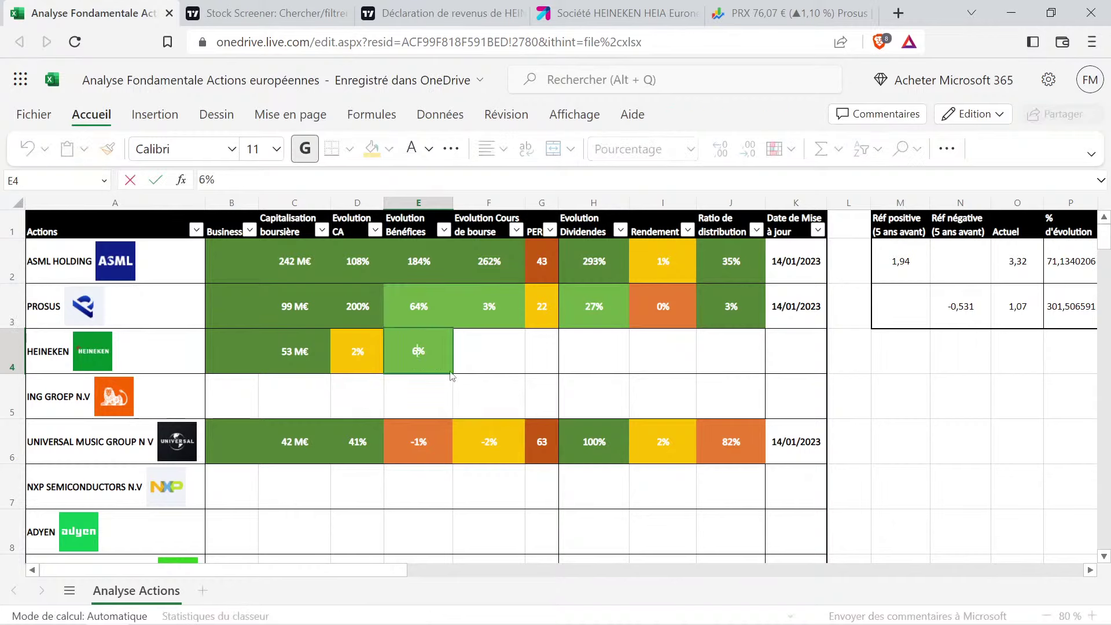
{"action": "key", "text": "BackSpace"}
{"action": "type", "text": "71"}
{"action": "key", "text": "Return"}
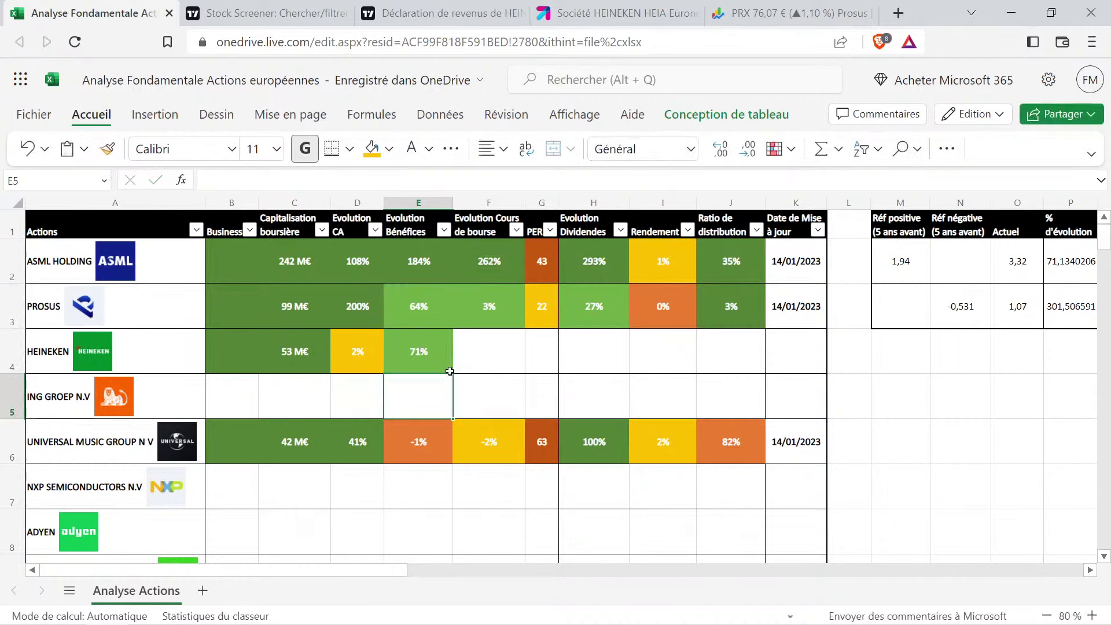
Open Heineken's forecast page on TradingView and examine its one-year price target, analyst ratings and annual earnings-per-share estimates
{"action": "left_click_drag", "start_coordinate": [371, 350], "coordinate": [438, 366]}
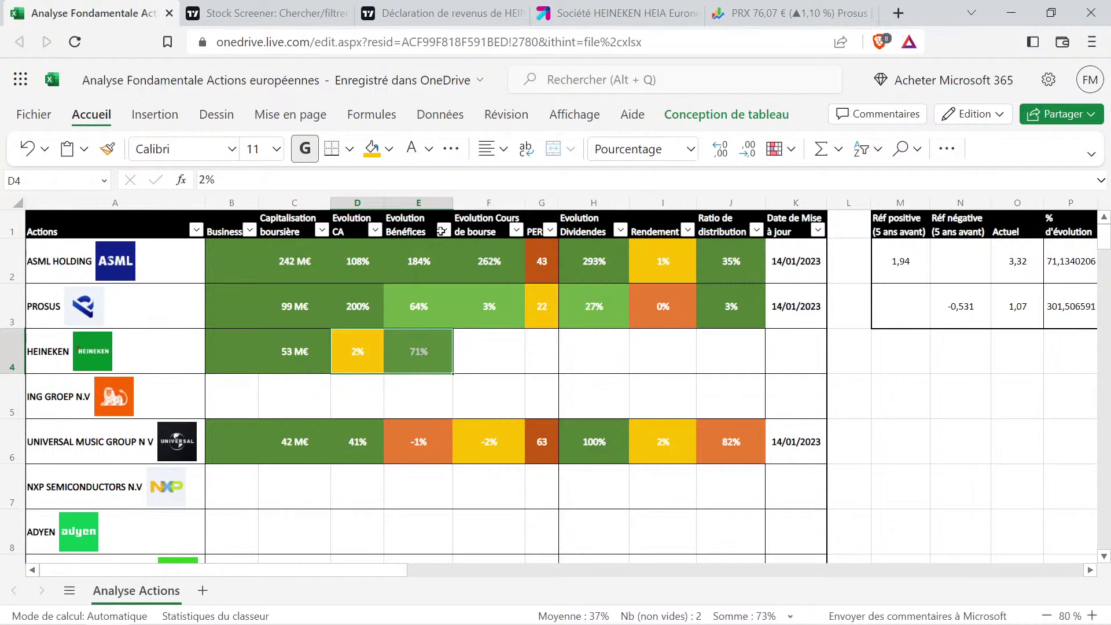
{"action": "left_click", "coordinate": [439, 13]}
{"action": "scroll", "coordinate": [851, 354], "scroll_direction": "up", "scroll_amount": 5}
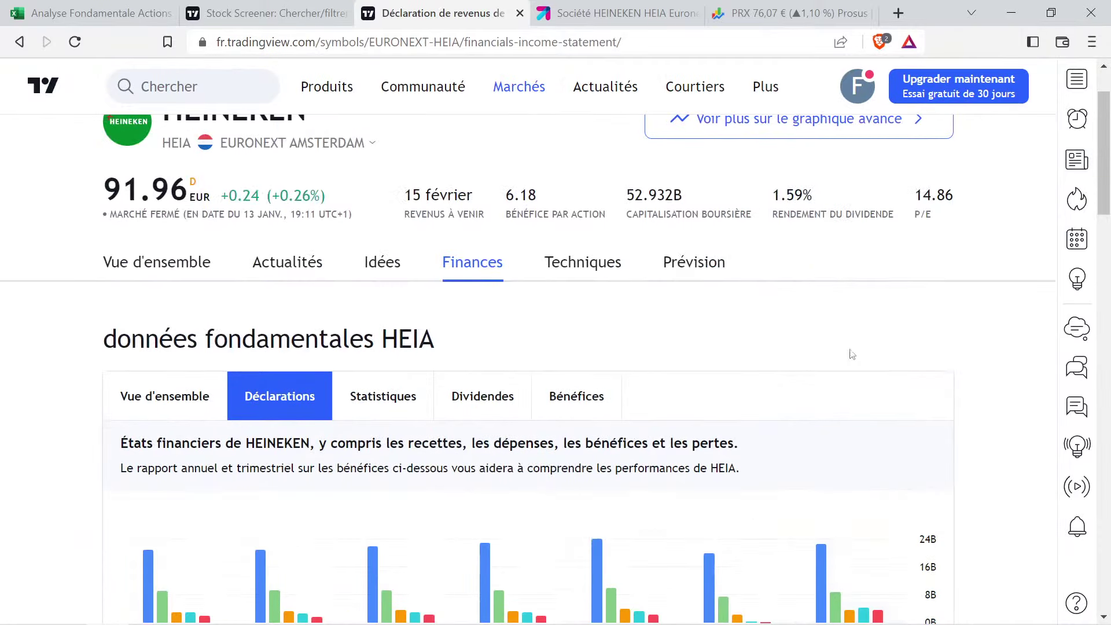
{"action": "left_click", "coordinate": [693, 263]}
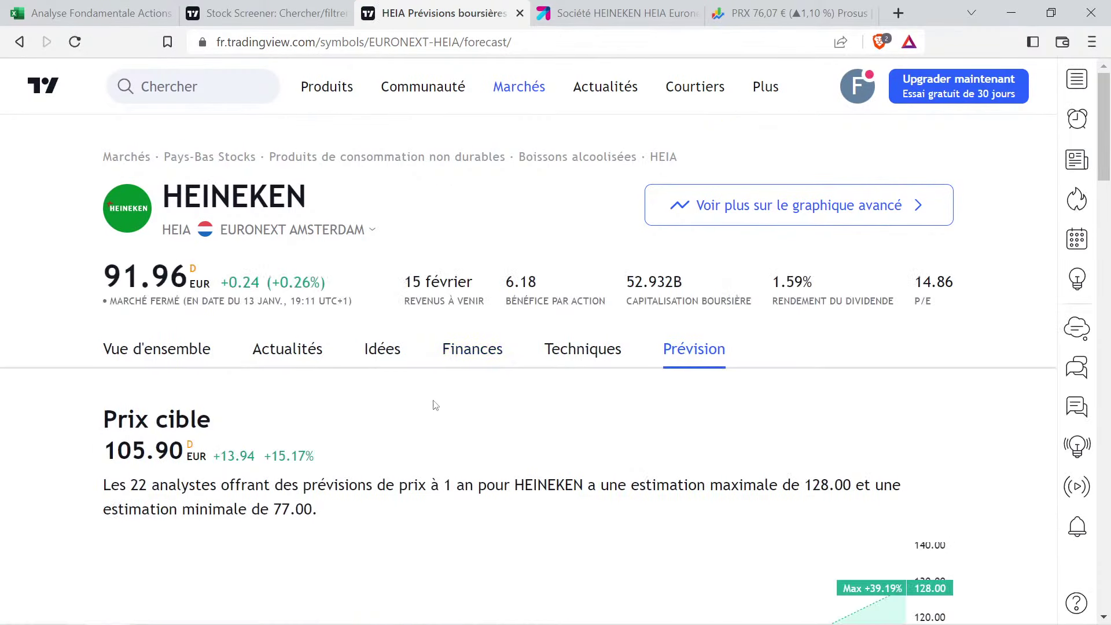
{"action": "scroll", "coordinate": [435, 405], "scroll_direction": "down", "scroll_amount": 4}
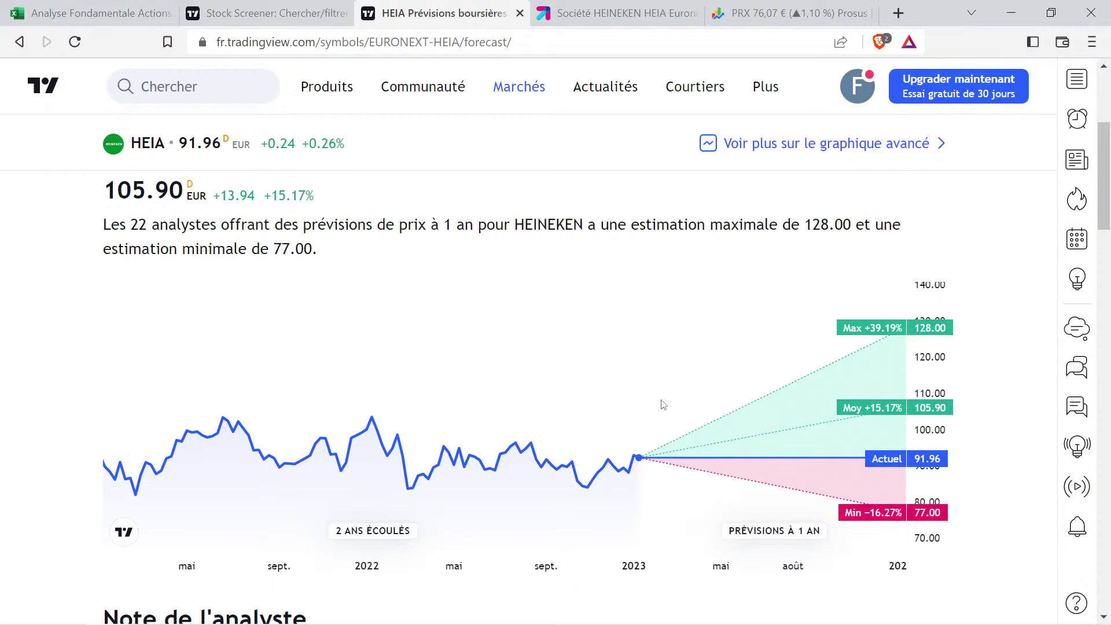
{"action": "scroll", "coordinate": [663, 404], "scroll_direction": "down", "scroll_amount": 5}
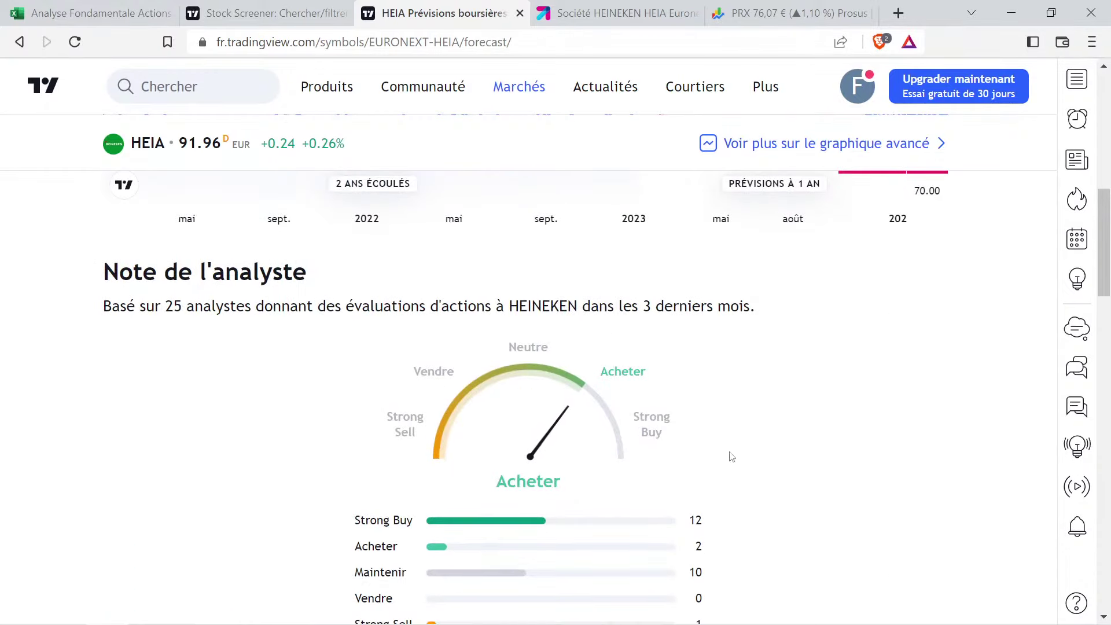
{"action": "scroll", "coordinate": [737, 384], "scroll_direction": "down", "scroll_amount": 4}
{"action": "left_click", "coordinate": [837, 418]}
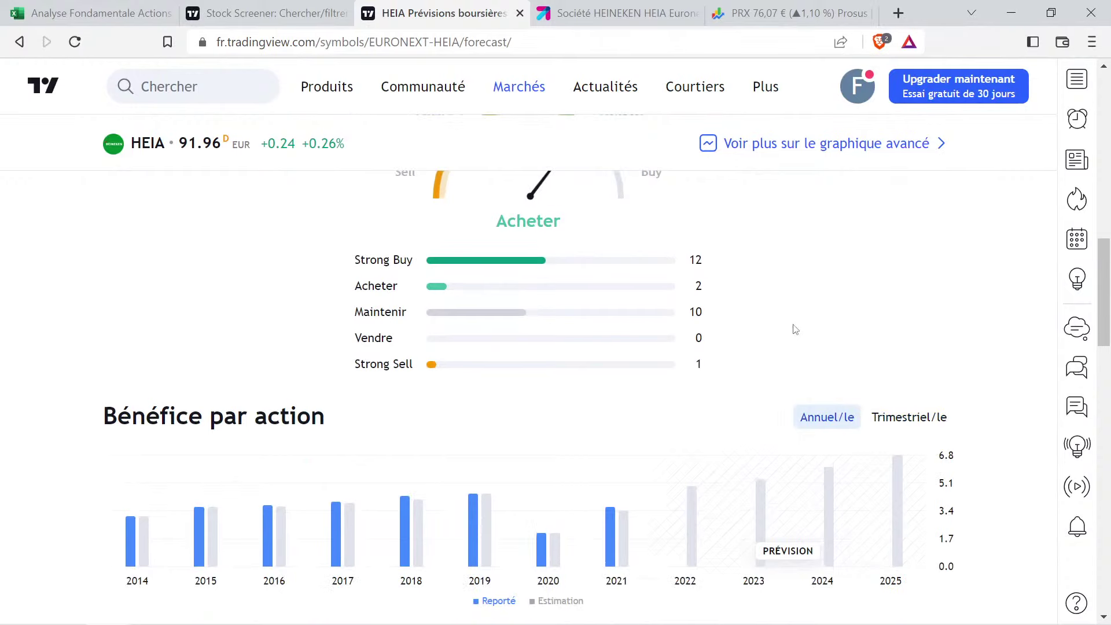
{"action": "scroll", "coordinate": [792, 326], "scroll_direction": "down", "scroll_amount": 3}
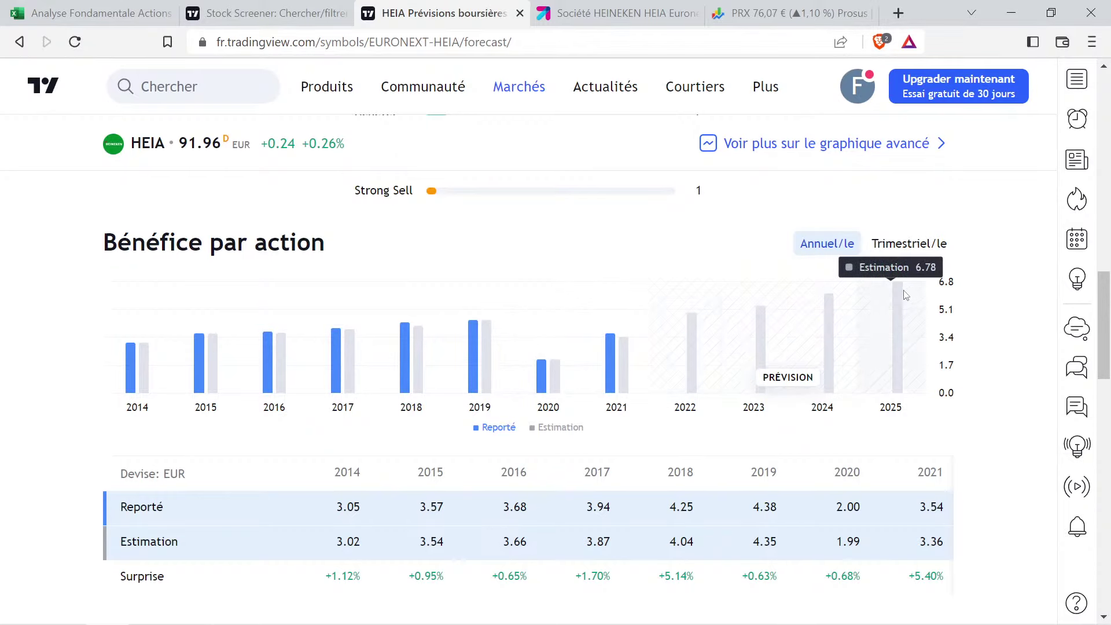
Check Heineken's Evolution Bénéfices cell in Excel against TradingView's annual earnings-per-share and revenue forecasts for 2022 to 2025
{"action": "left_click", "coordinate": [96, 13]}
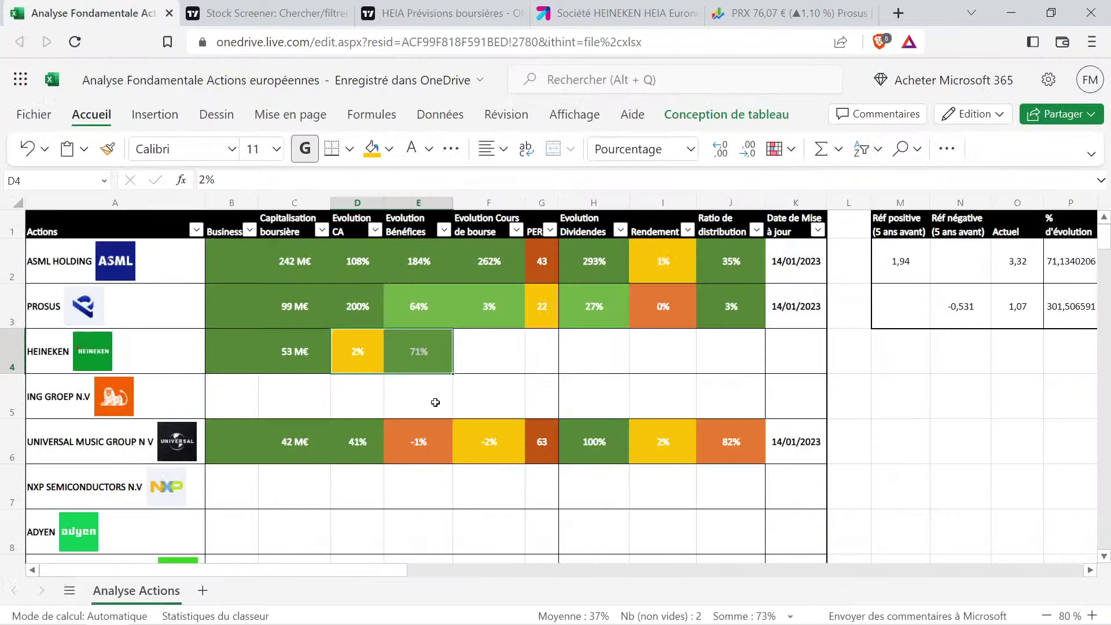
{"action": "left_click", "coordinate": [426, 362]}
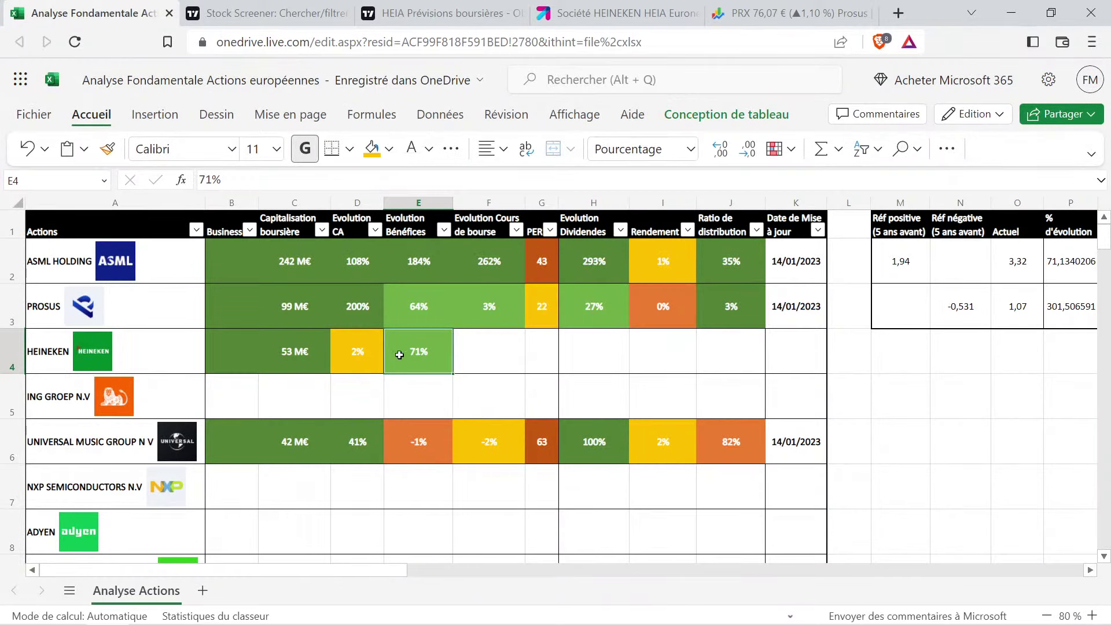
{"action": "left_click", "coordinate": [780, 13]}
{"action": "left_click", "coordinate": [442, 13]}
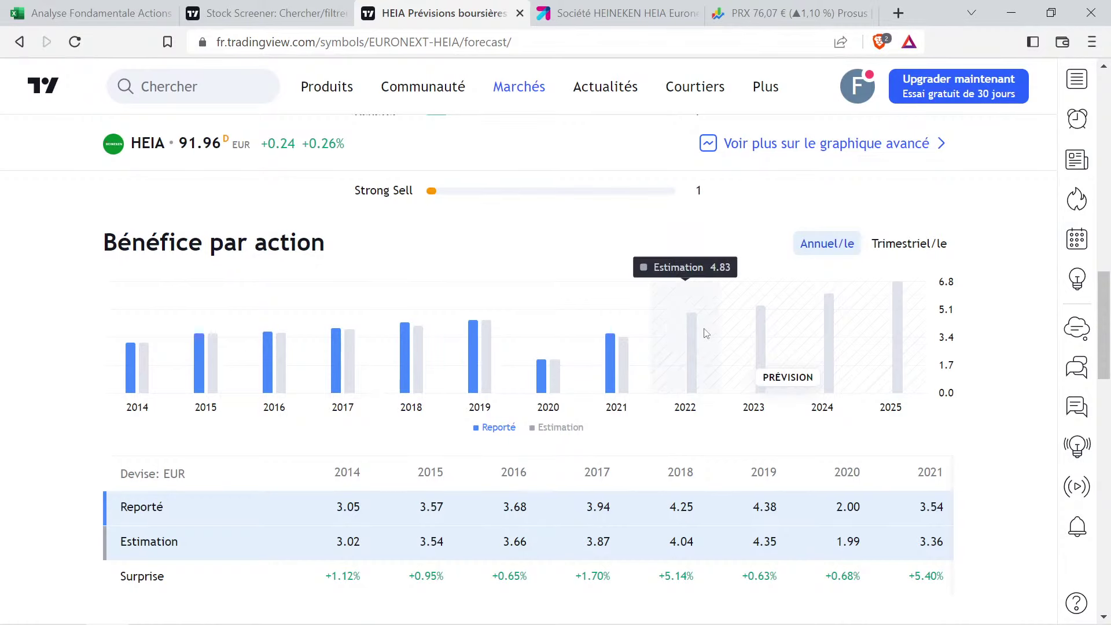
{"action": "scroll", "coordinate": [705, 333], "scroll_direction": "down", "scroll_amount": 6}
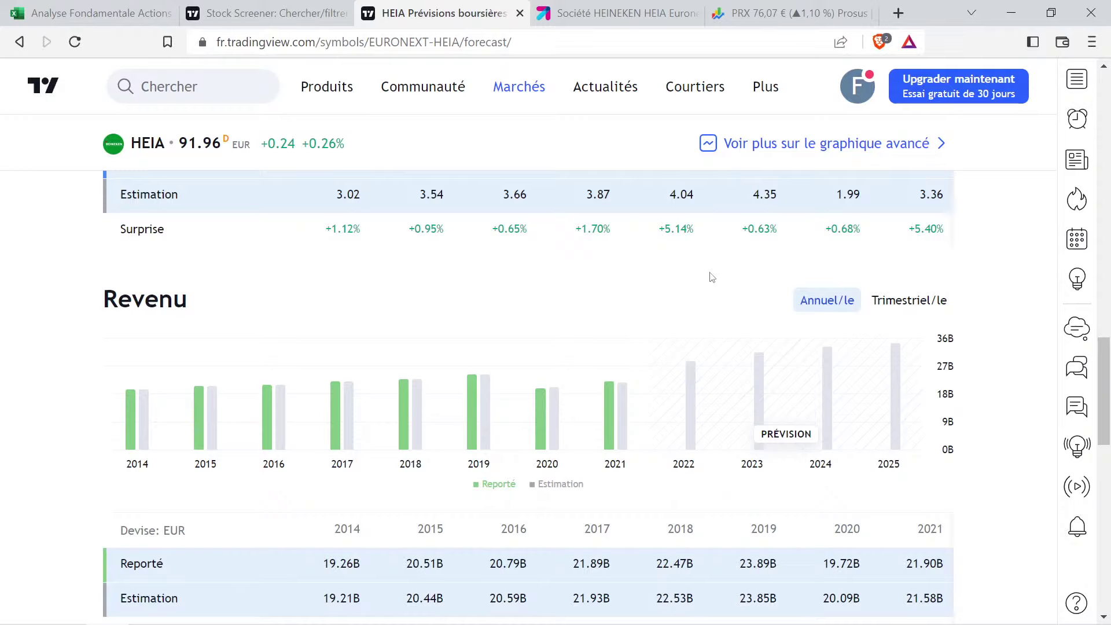
{"action": "mouse_move", "coordinate": [716, 386]}
{"action": "scroll", "coordinate": [721, 347], "scroll_direction": "up", "scroll_amount": 6}
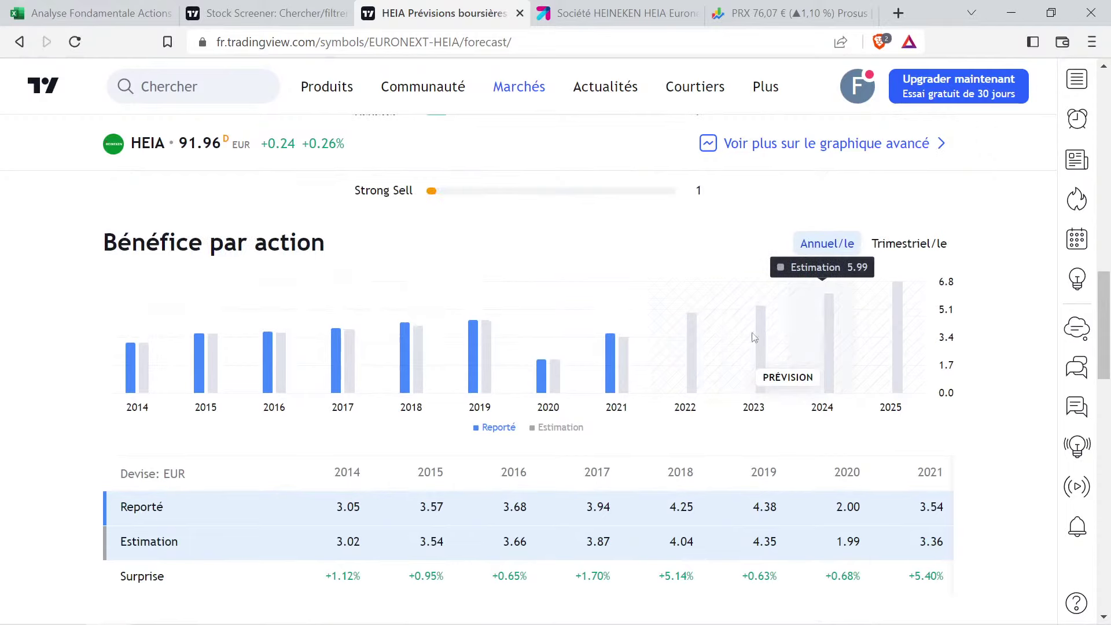
{"action": "scroll", "coordinate": [777, 331], "scroll_direction": "down", "scroll_amount": 6}
{"action": "scroll", "coordinate": [804, 327], "scroll_direction": "up", "scroll_amount": 2}
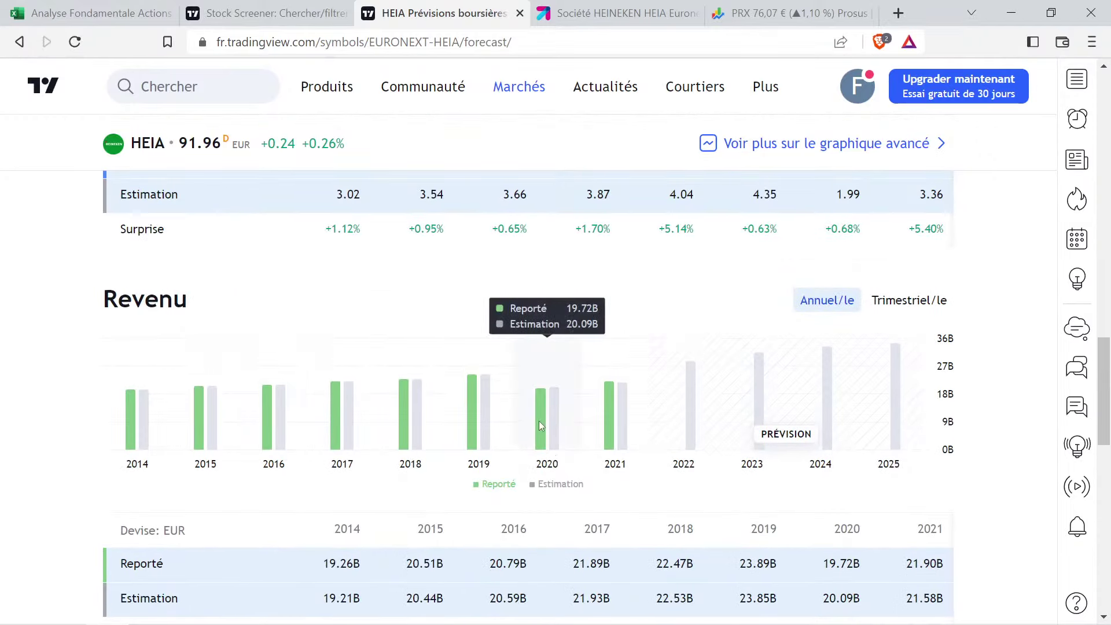
{"action": "mouse_move", "coordinate": [722, 375]}
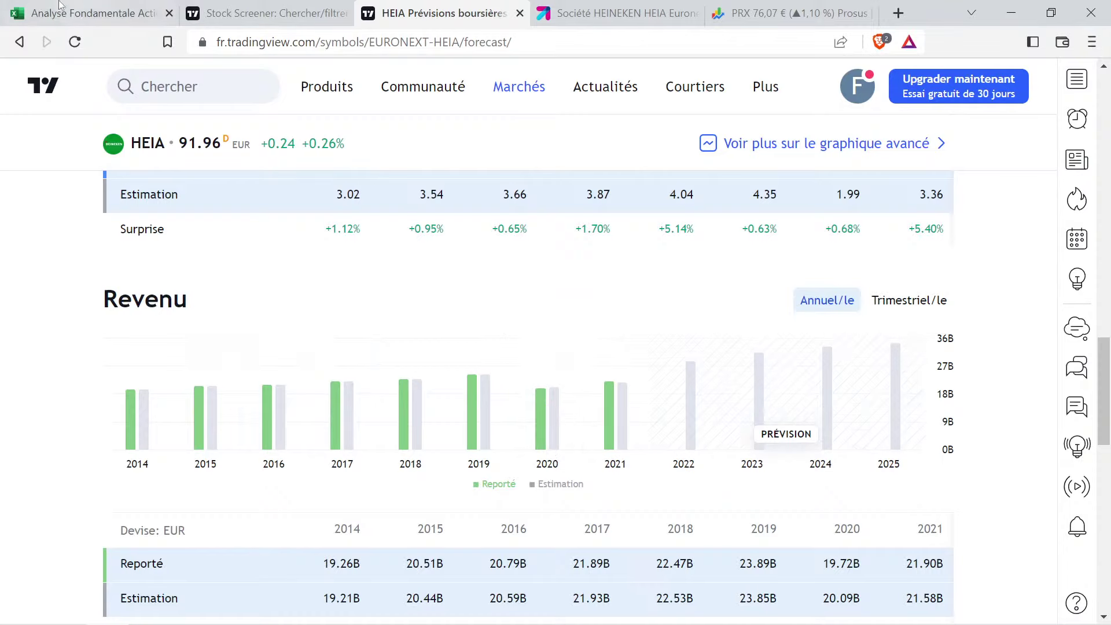
Return to the Excel table and review Heineken's Evolution CA and Evolution Bénéfices cells together
{"action": "left_click", "coordinate": [87, 12]}
{"action": "left_click_drag", "start_coordinate": [359, 327], "coordinate": [377, 390]}
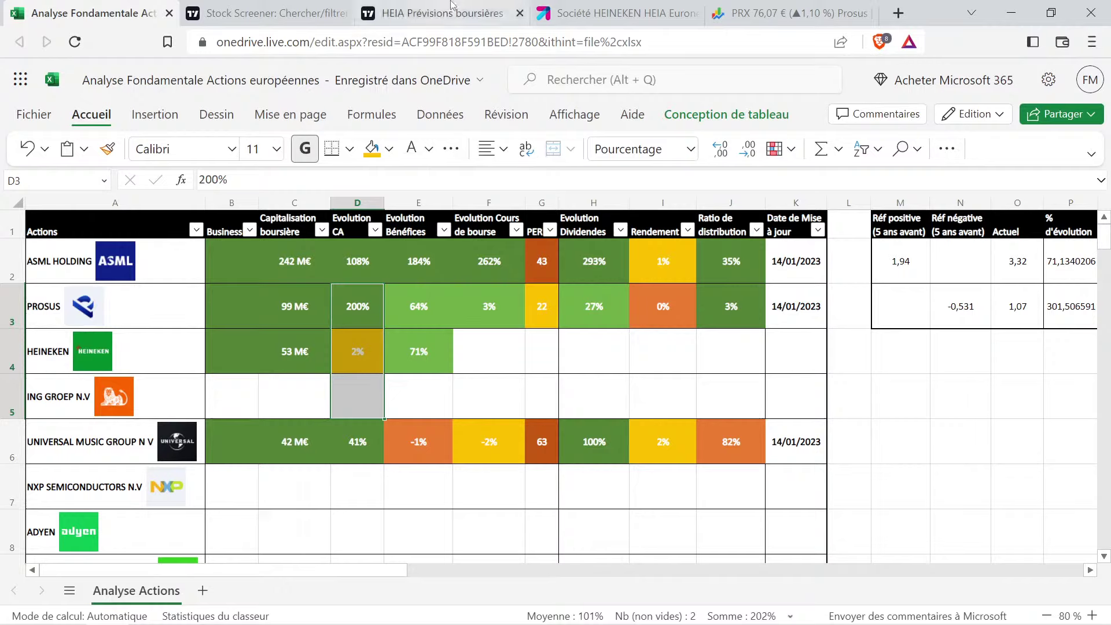
{"action": "left_click", "coordinate": [477, 357]}
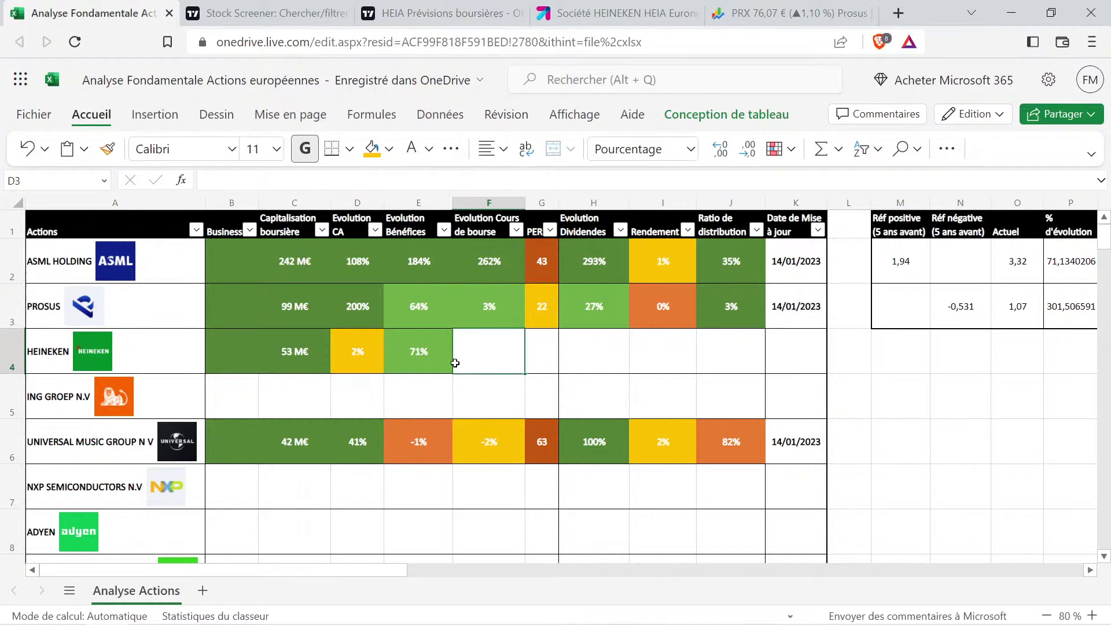
{"action": "left_click_drag", "start_coordinate": [364, 338], "coordinate": [457, 368]}
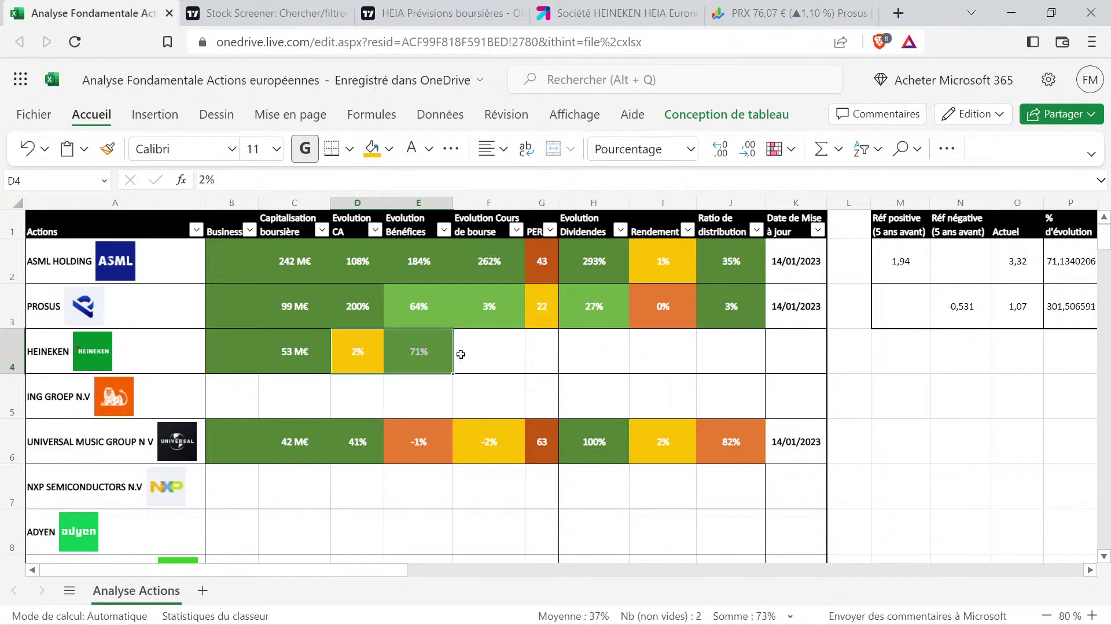
Switch to Google Finance, search for "AMS: heia" and open Heineken's Amsterdam quote
{"action": "left_click", "coordinate": [780, 6]}
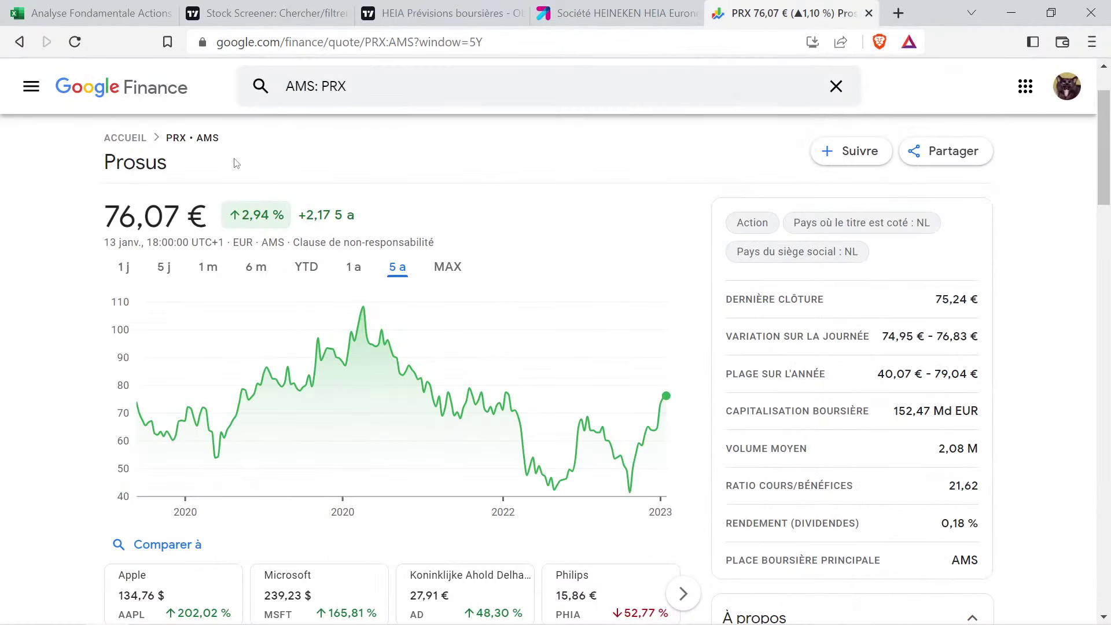
{"action": "scroll", "coordinate": [260, 185], "scroll_direction": "up", "scroll_amount": 2}
{"action": "left_click", "coordinate": [385, 85]}
{"action": "left_click", "coordinate": [380, 85]}
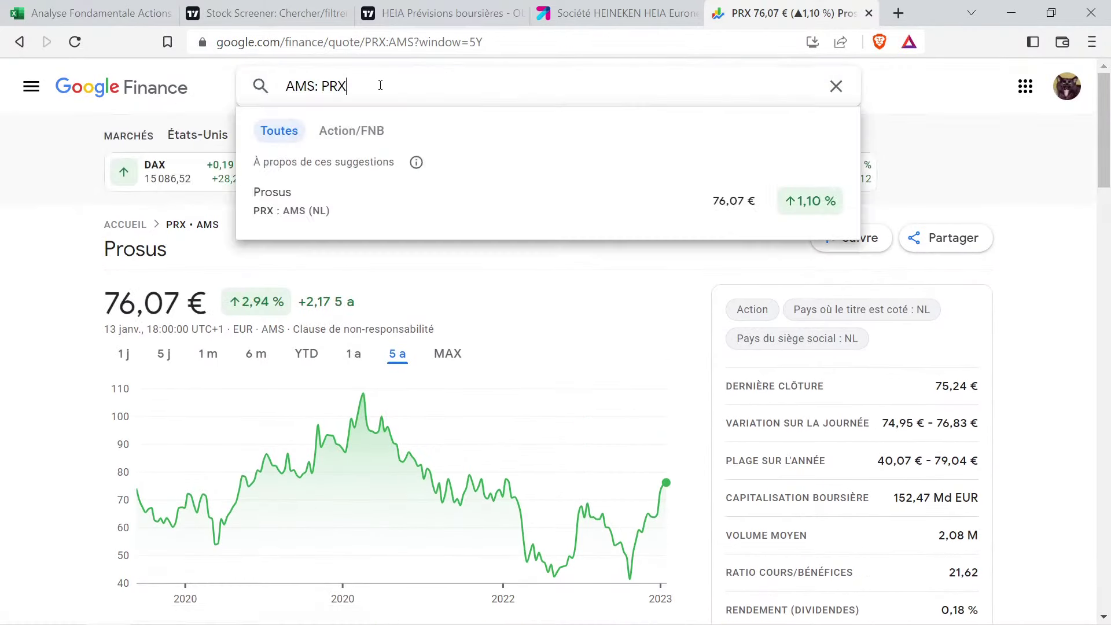
{"action": "key", "text": "BackSpace"}
{"action": "key", "text": "BackSpace"}
{"action": "key", "text": "BackSpace"}
{"action": "type", "text": "heia"}
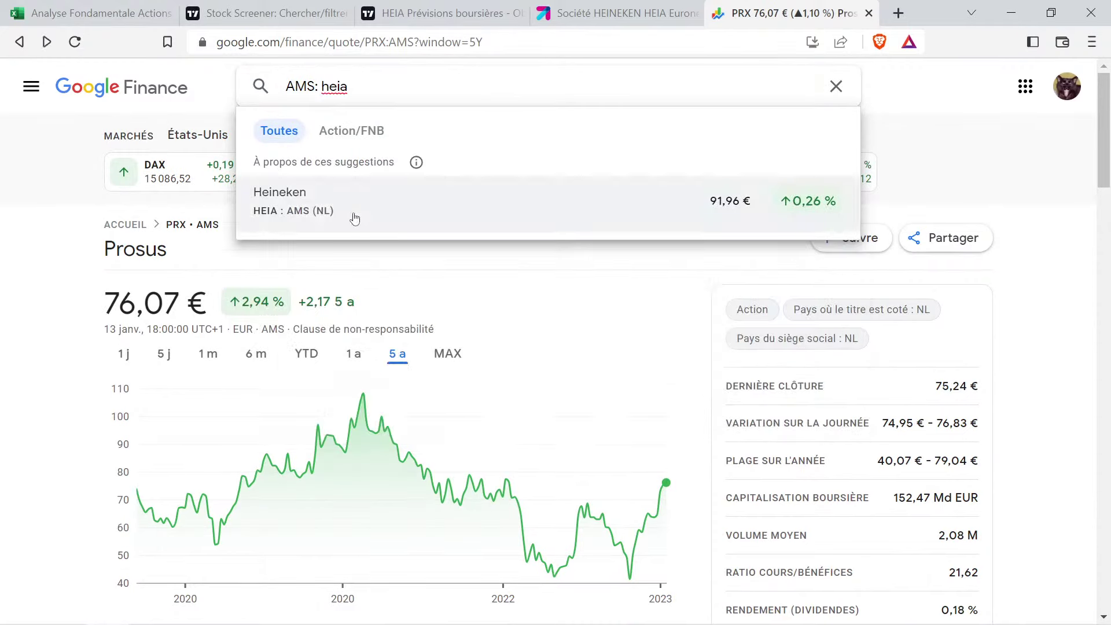
{"action": "left_click", "coordinate": [352, 216]}
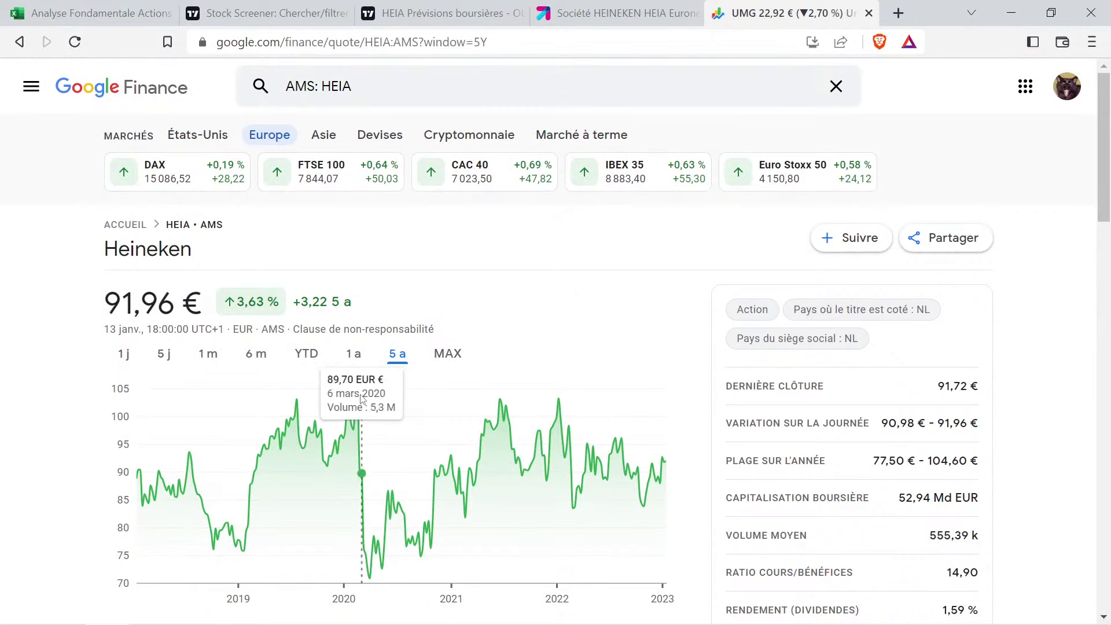
Examine Heineken's five-year share price change and measure the price change on the chart from January 2020 to January 2023
{"action": "left_click_drag", "start_coordinate": [359, 408], "coordinate": [371, 411]}
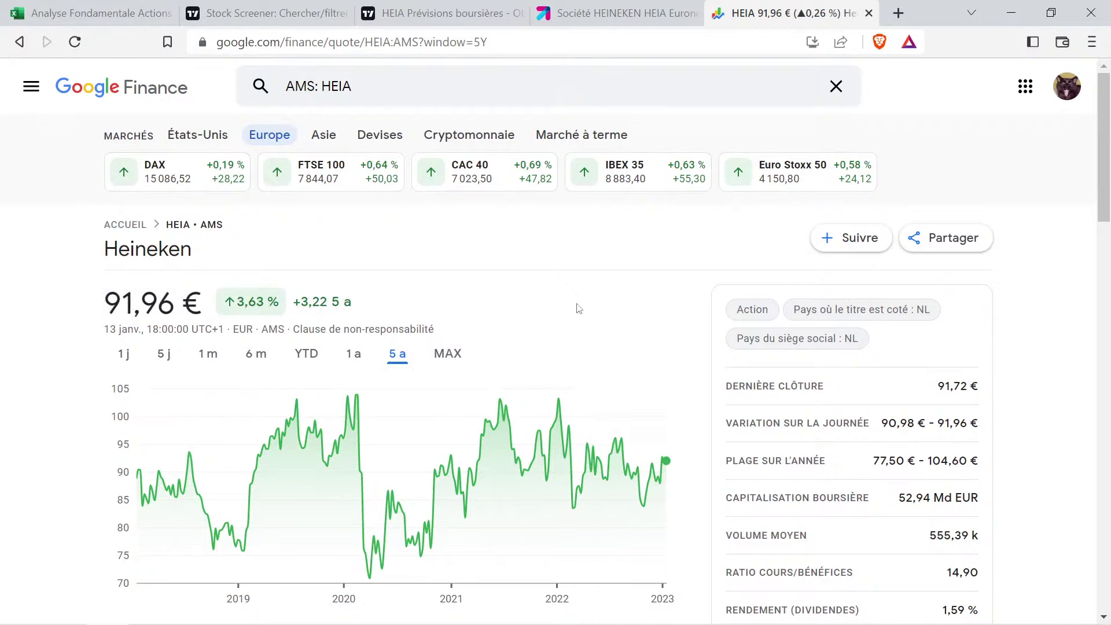
{"action": "double_click", "coordinate": [272, 298]}
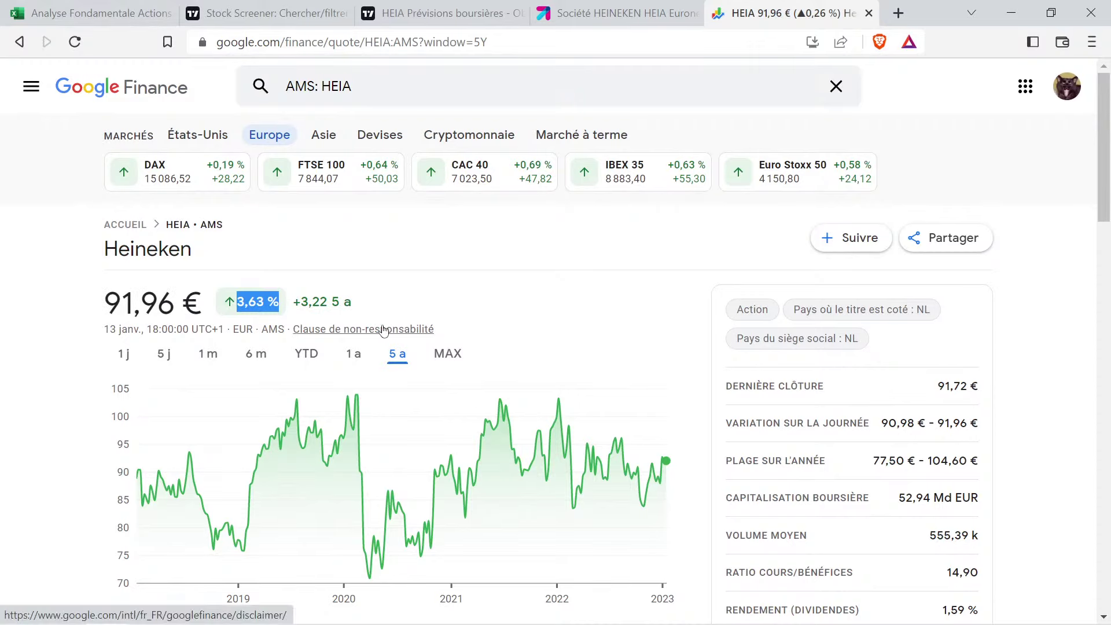
{"action": "scroll", "coordinate": [383, 330], "scroll_direction": "down", "scroll_amount": 1}
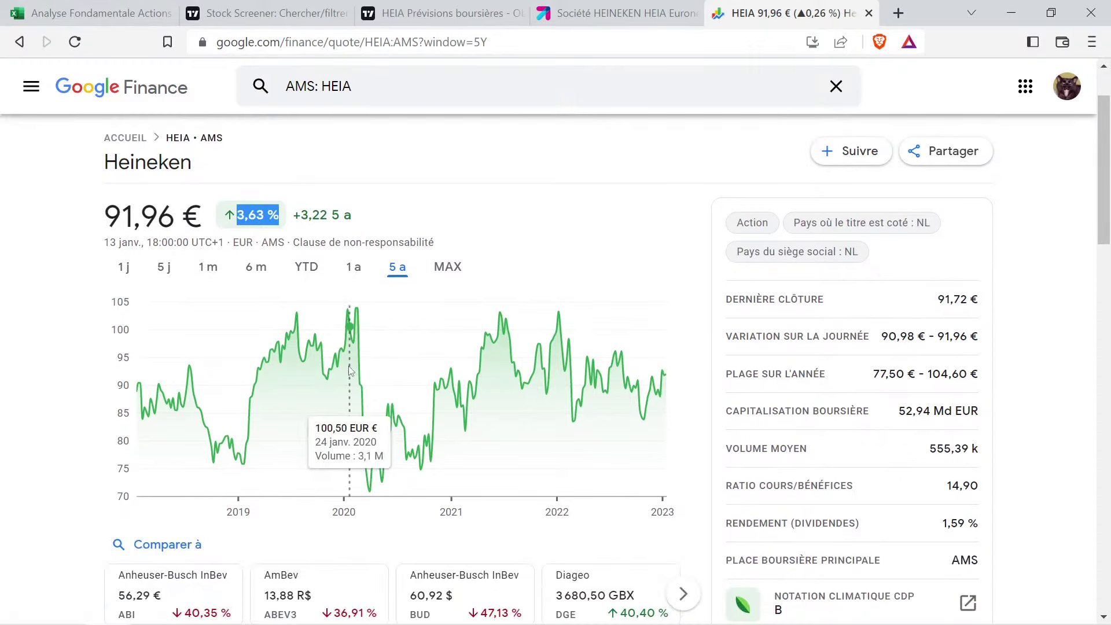
{"action": "left_click_drag", "start_coordinate": [348, 371], "coordinate": [692, 388]}
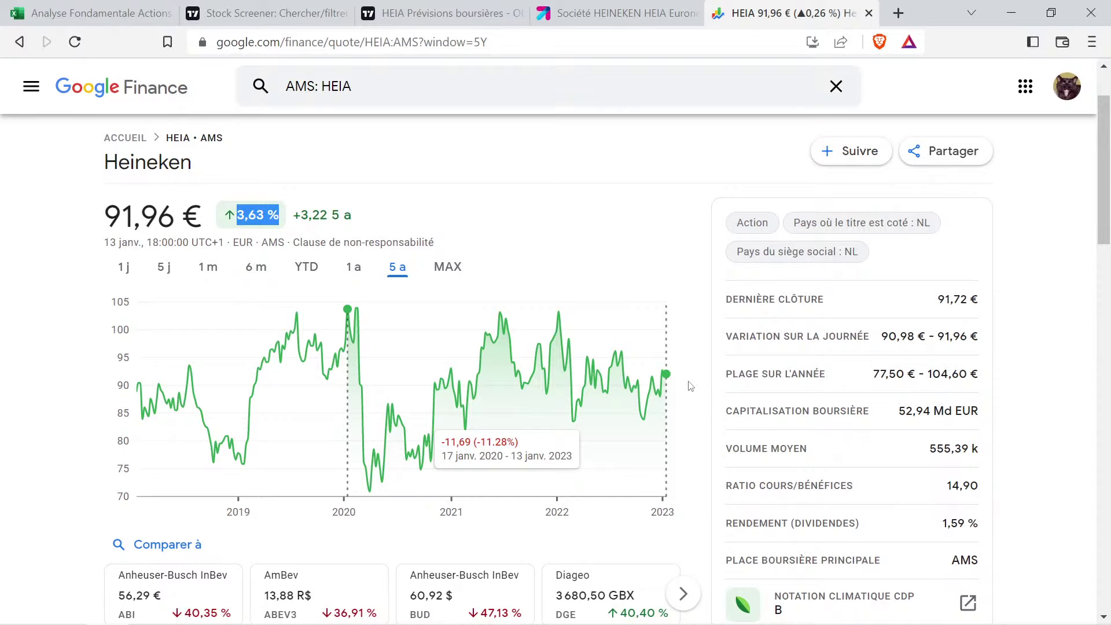
{"action": "left_click_drag", "start_coordinate": [690, 386], "coordinate": [690, 387]}
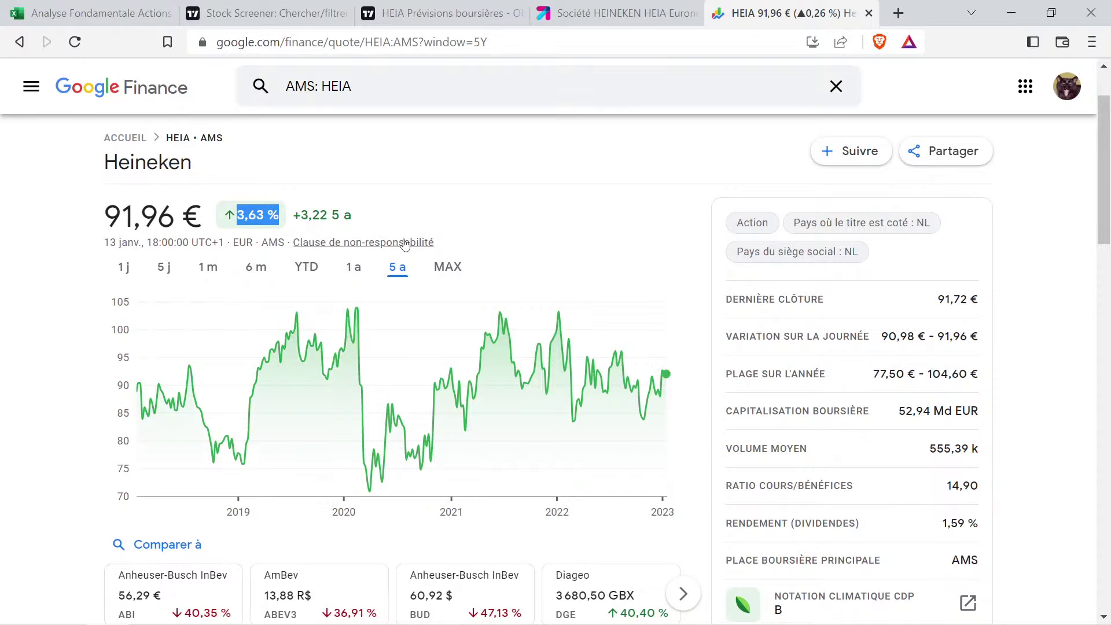
{"action": "scroll", "coordinate": [405, 243], "scroll_direction": "up", "scroll_amount": 2}
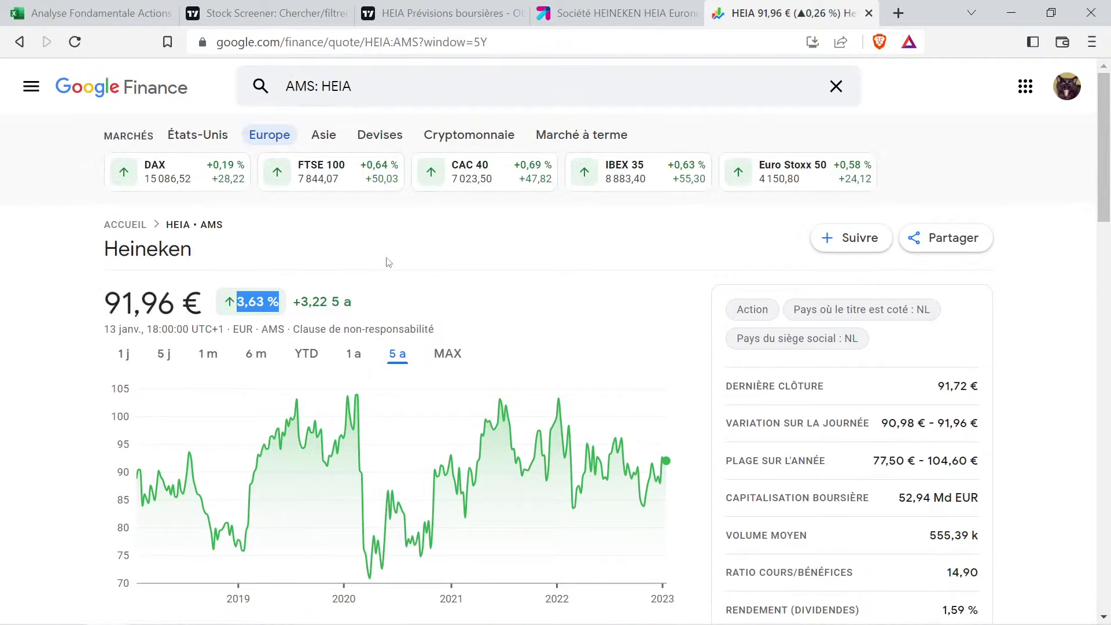
{"action": "left_click", "coordinate": [355, 262]}
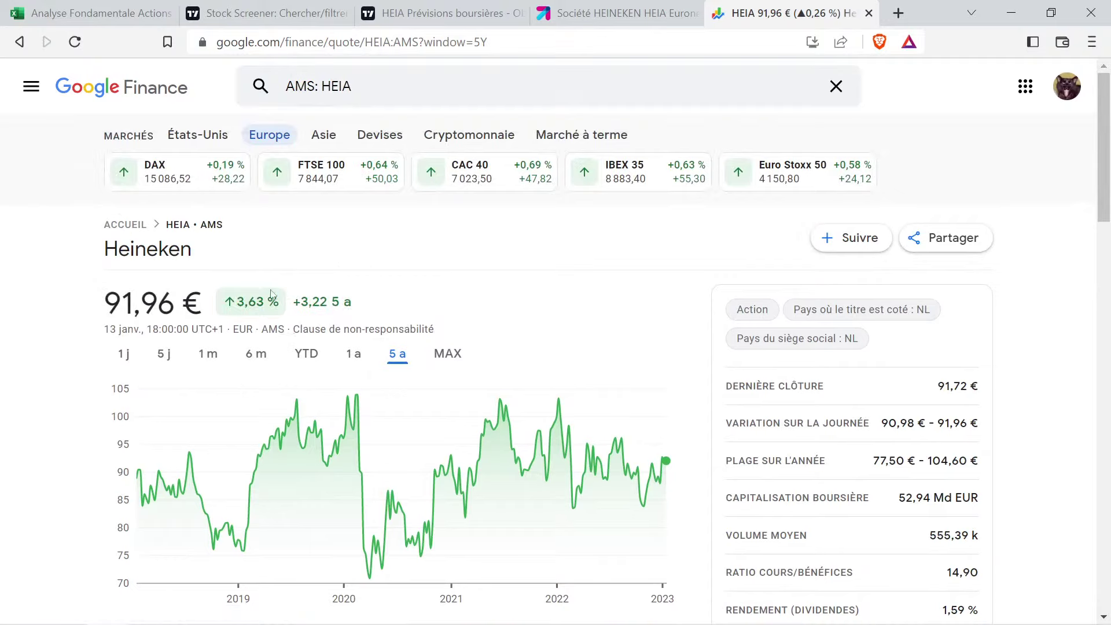
Return to the Excel table and set Heineken's Evolution Cours de bourse to 4%, reusing the yellow formatting of its Evolution CA cell
{"action": "left_click", "coordinate": [92, 14]}
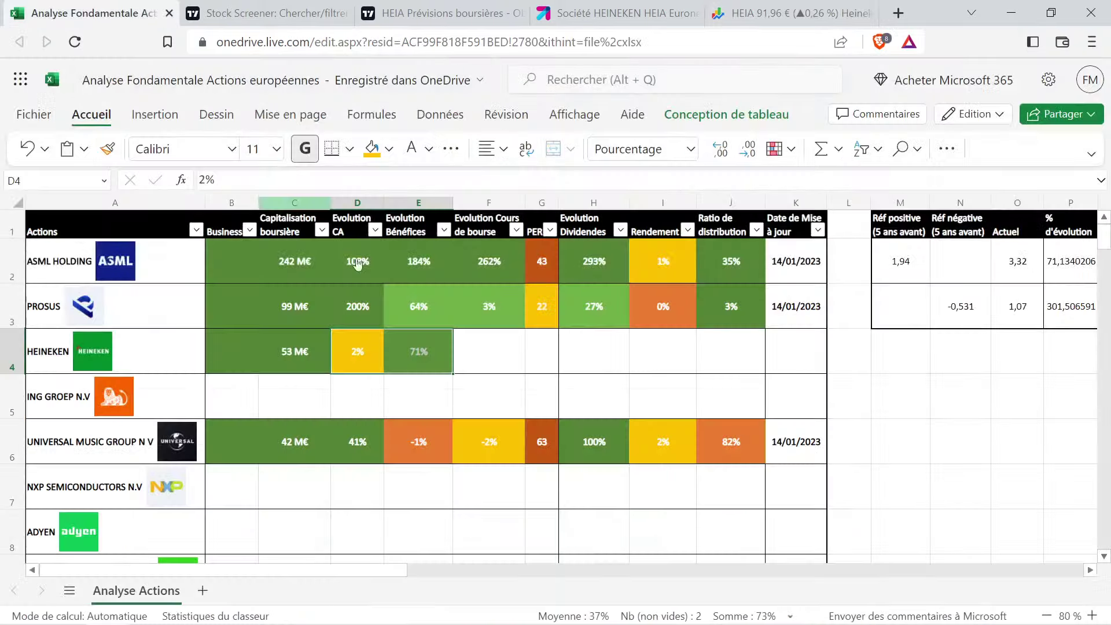
{"action": "left_click", "coordinate": [354, 372]}
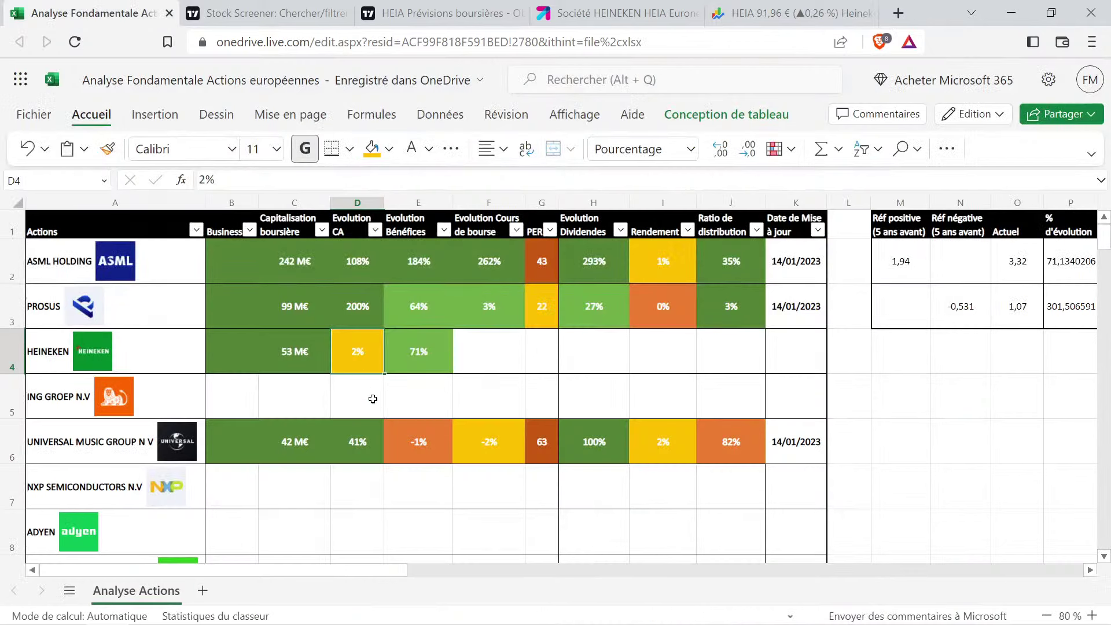
{"action": "key", "text": "ctrl+c"}
{"action": "left_click", "coordinate": [478, 368]}
{"action": "key", "text": "ctrl+v"}
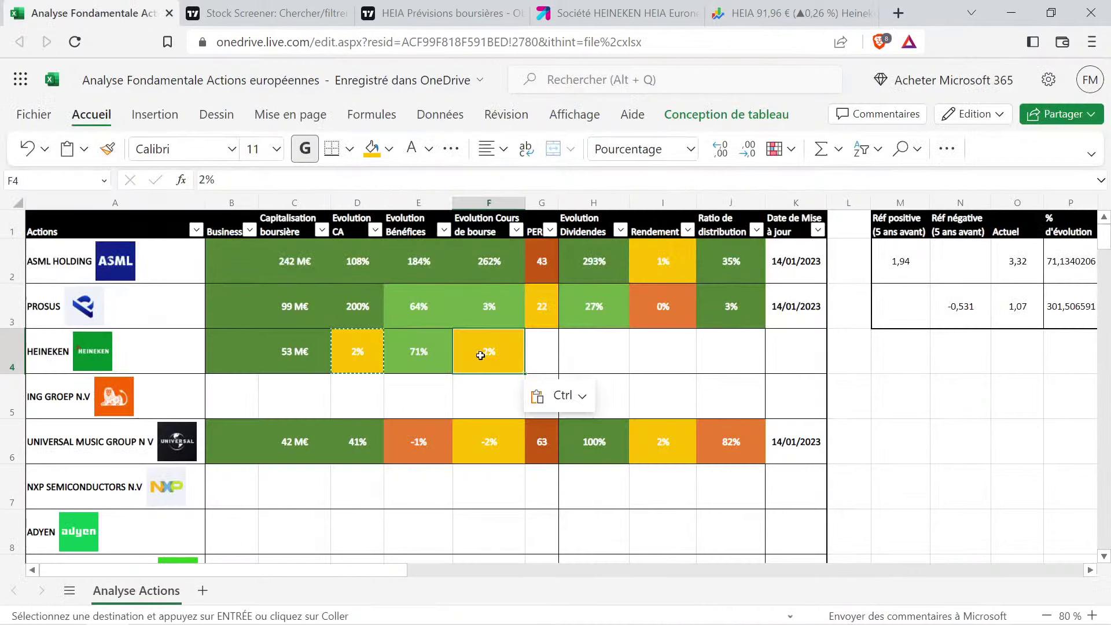
{"action": "key", "text": "BackSpace"}
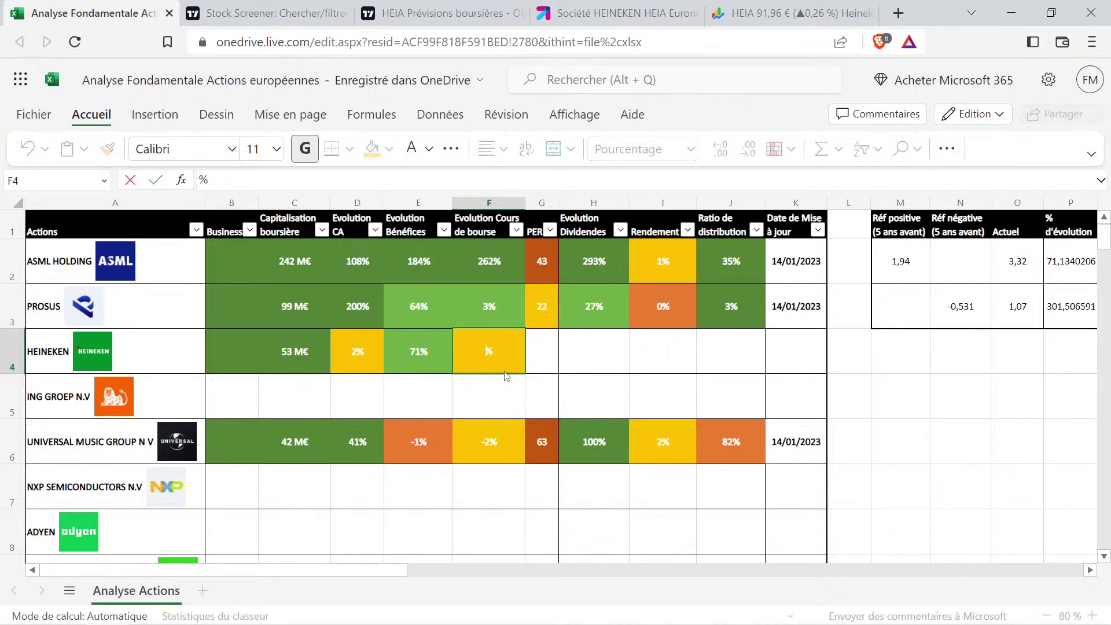
{"action": "type", "text": "4"}
{"action": "key", "text": "ctrl+Return"}
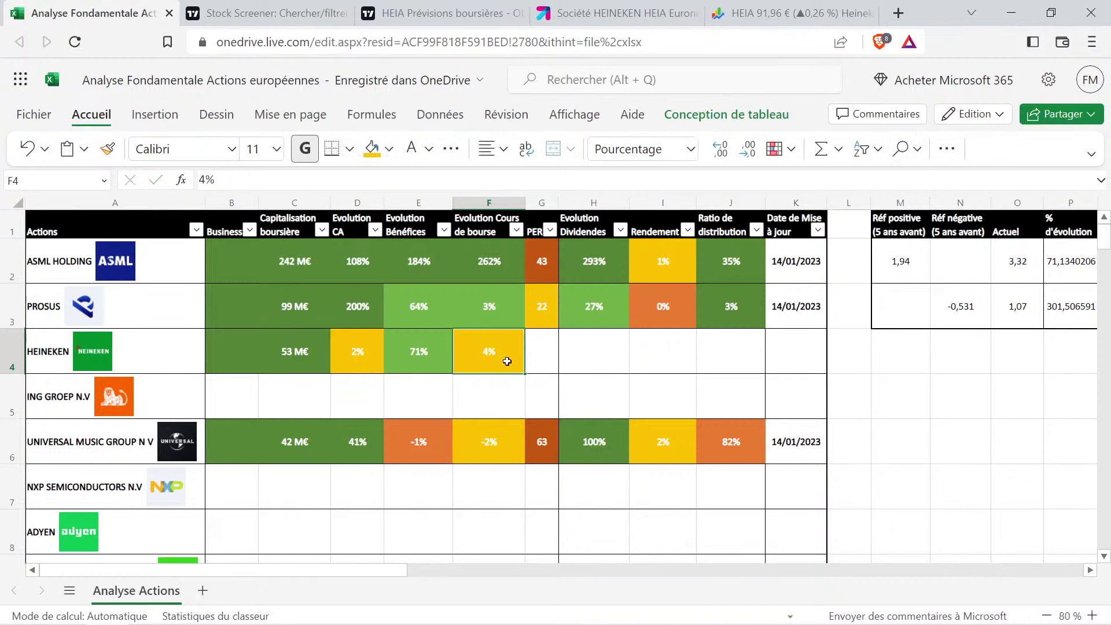
{"action": "left_click_drag", "start_coordinate": [358, 351], "coordinate": [421, 350]}
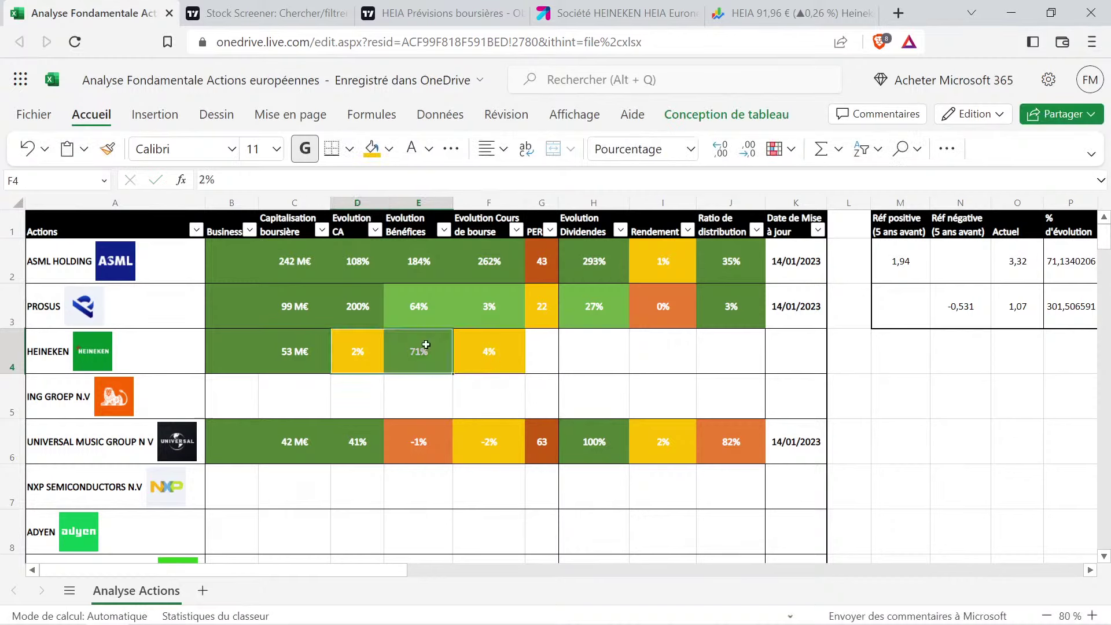
{"action": "left_click", "coordinate": [486, 385]}
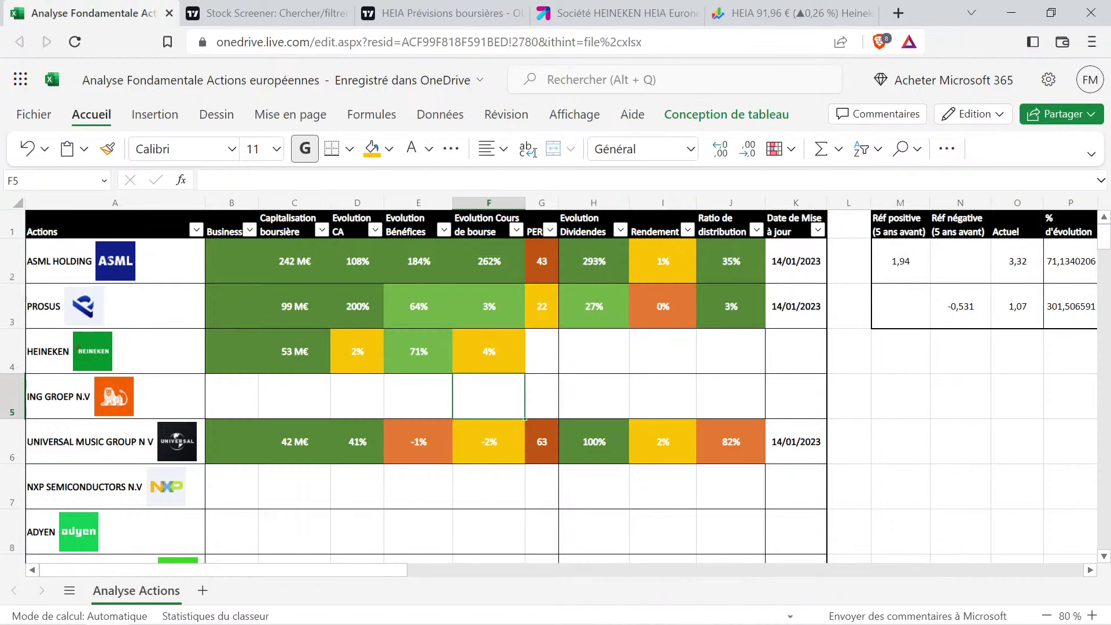
Check Heineken's P/E in the TradingView screener and enter 15 as its PER in Excel, reusing the formatting of Prosus's PER cell
{"action": "left_click", "coordinate": [227, 12]}
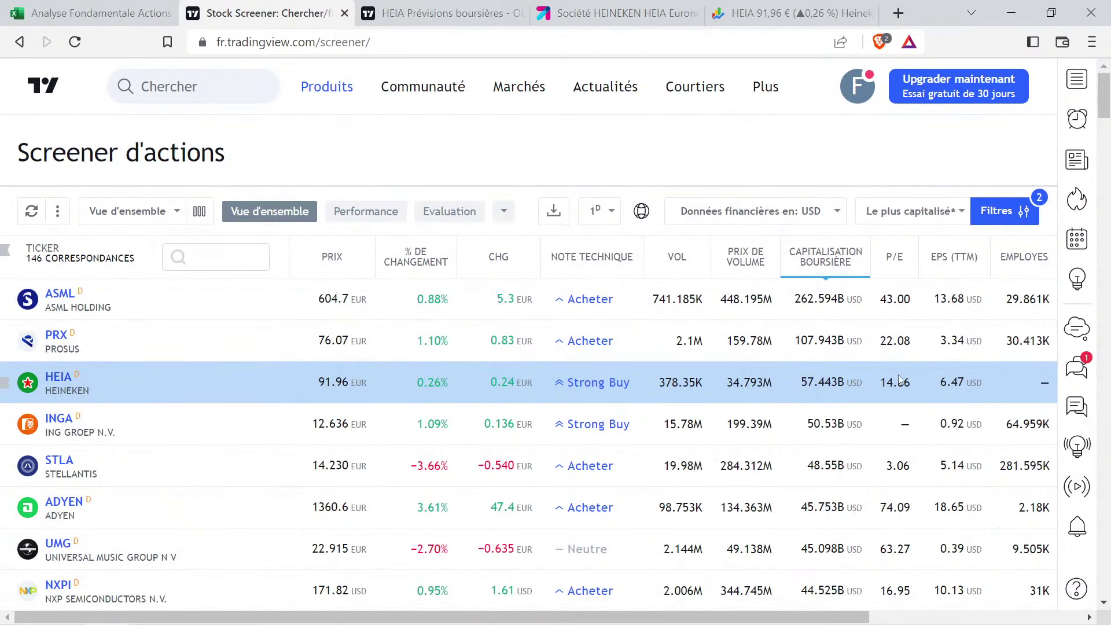
{"action": "left_click", "coordinate": [116, 13]}
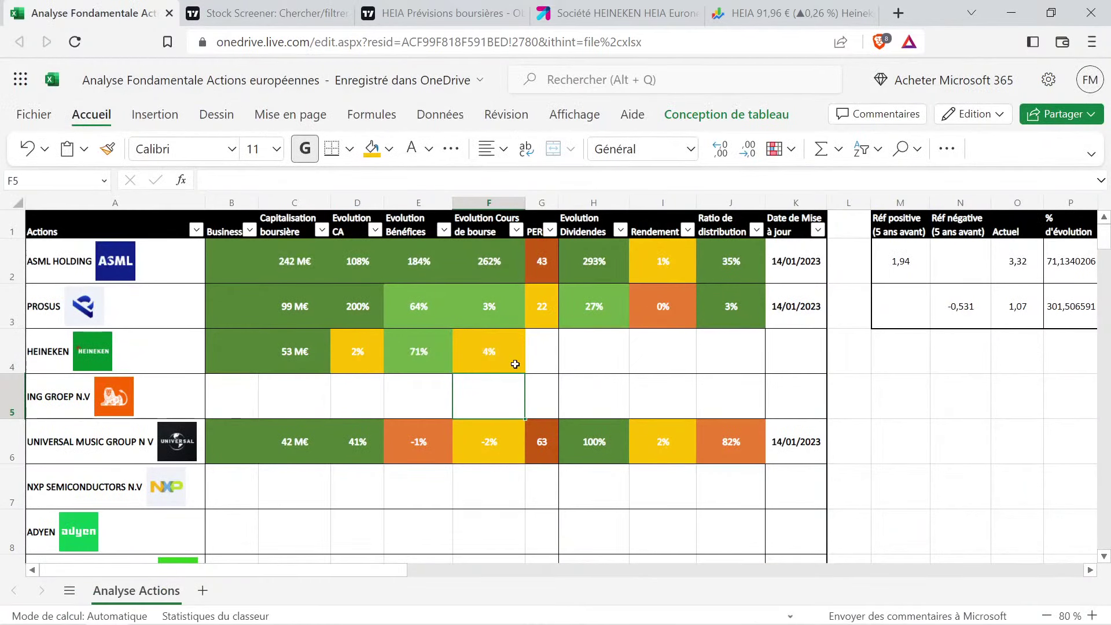
{"action": "left_click", "coordinate": [544, 354]}
{"action": "key", "text": "Up"}
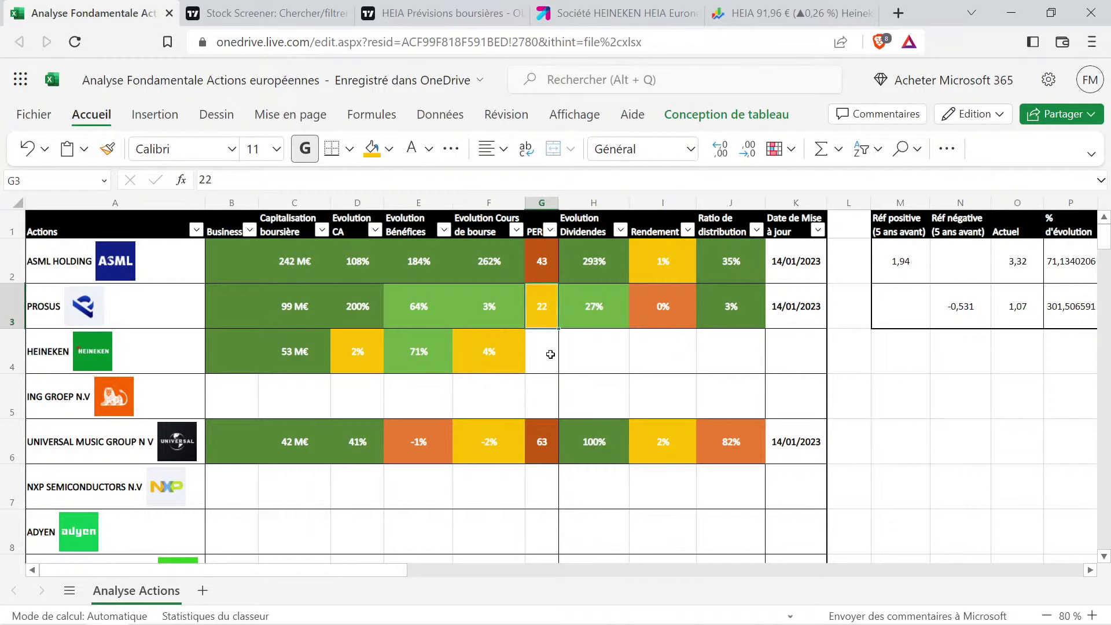
{"action": "key", "text": "ctrl+c"}
{"action": "left_click", "coordinate": [550, 354]}
{"action": "key", "text": "ctrl+v"}
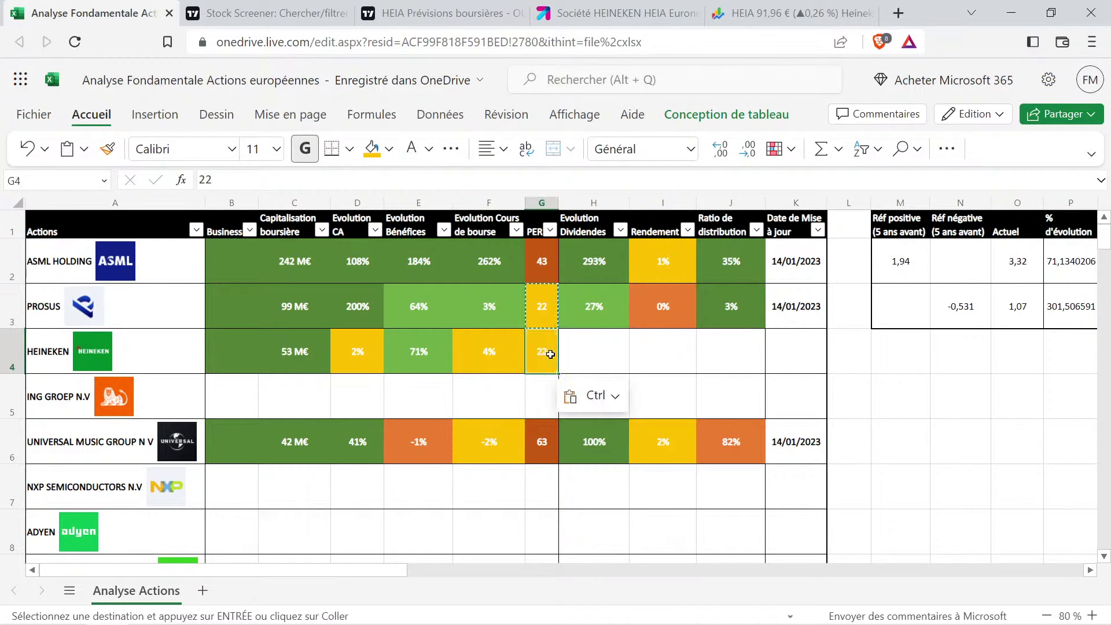
{"action": "double_click", "coordinate": [551, 354]}
{"action": "key", "text": "BackSpace"}
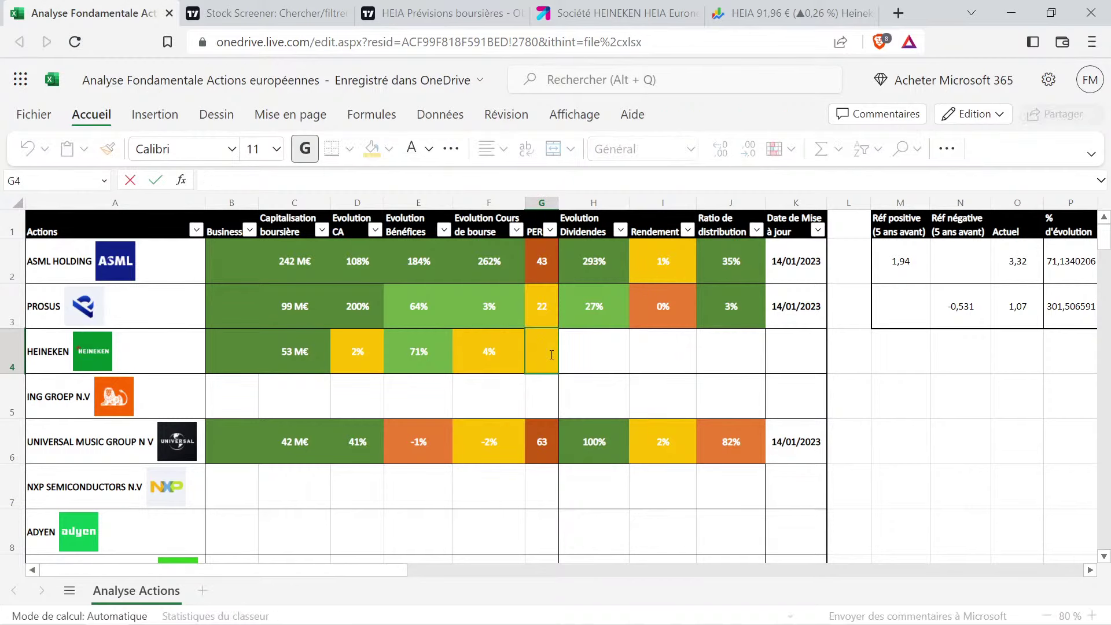
{"action": "type", "text": "15"}
{"action": "key", "text": "Return"}
{"action": "key", "text": "Up"}
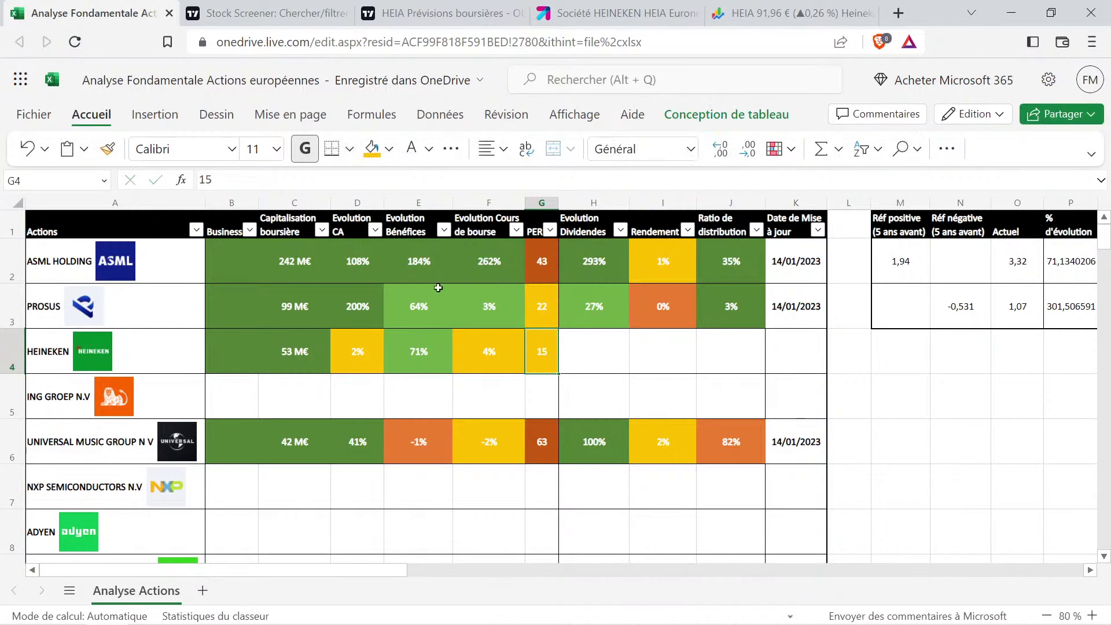
Fill Heineken's PER cell with the light green theme colour
{"action": "left_click", "coordinate": [389, 148]}
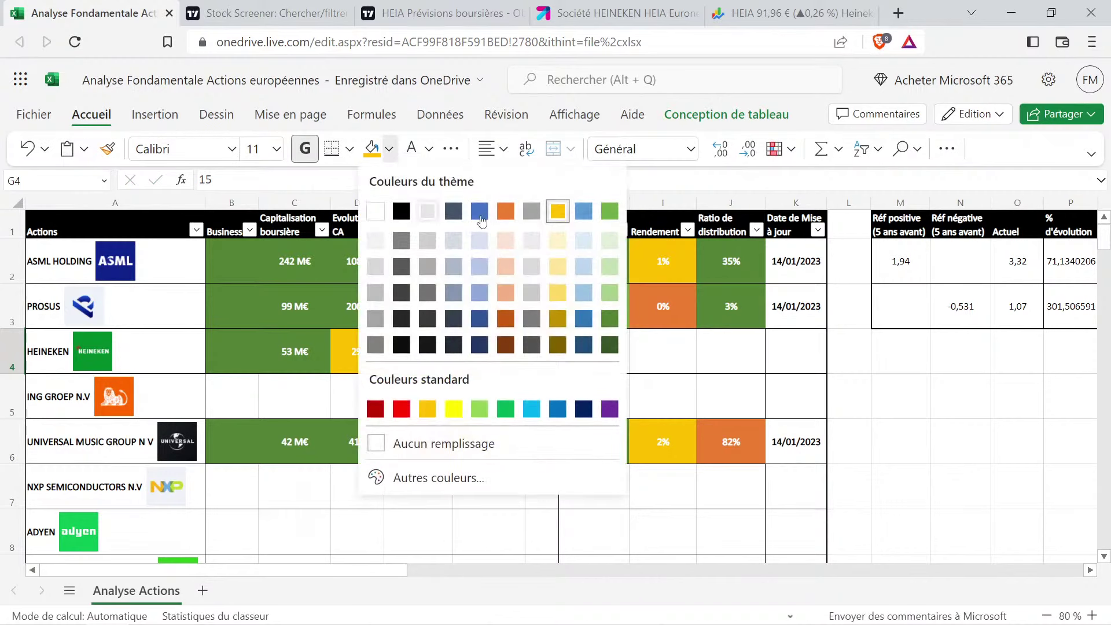
{"action": "left_click", "coordinate": [612, 215]}
{"action": "left_click", "coordinate": [539, 403]}
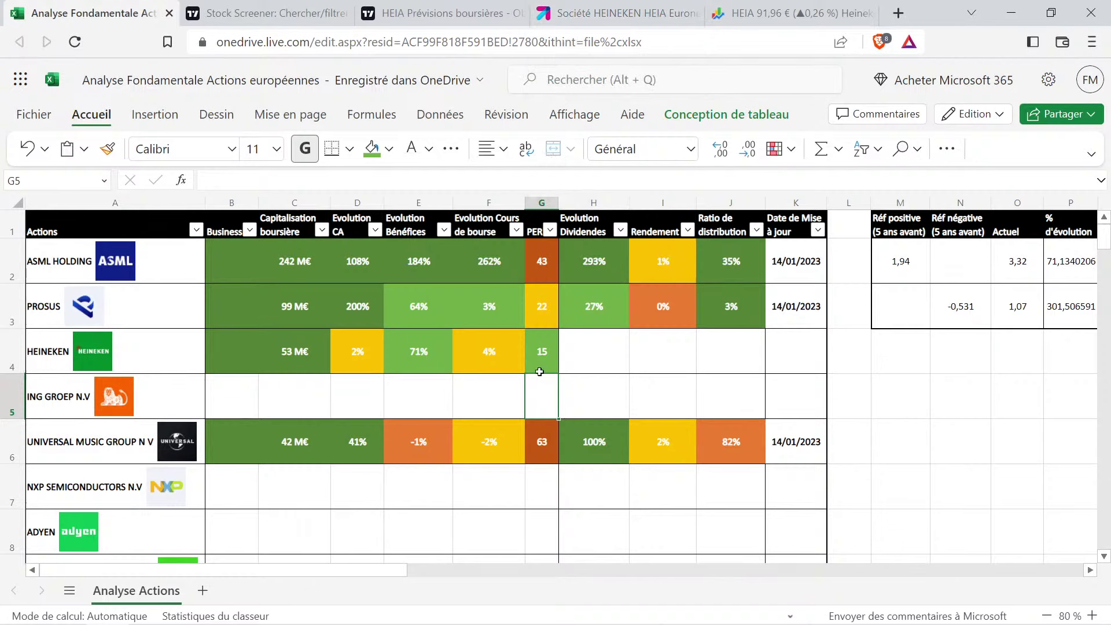
Review Heineken's completed cells from Business to PER and compare them with ASML Holding's row
{"action": "left_click", "coordinate": [546, 351]}
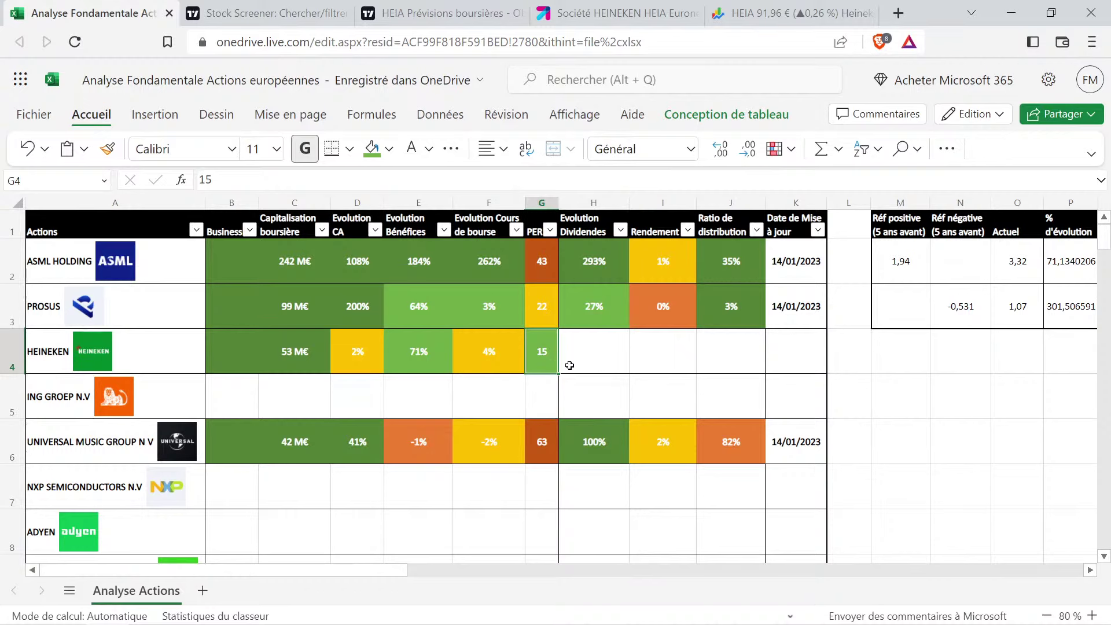
{"action": "left_click", "coordinate": [493, 336]}
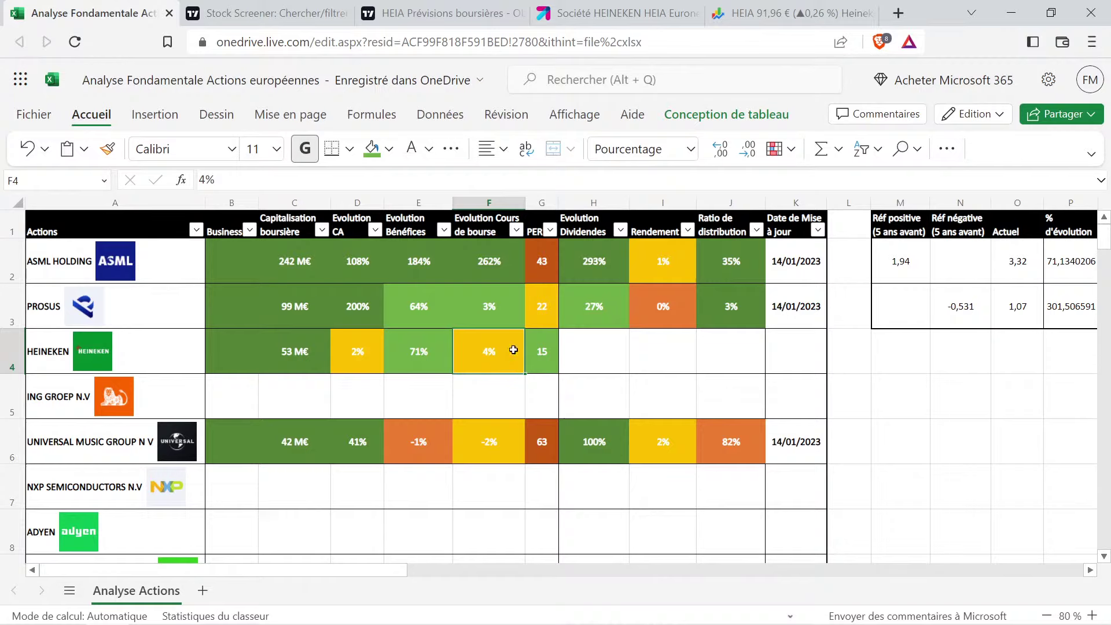
{"action": "left_click", "coordinate": [544, 351]}
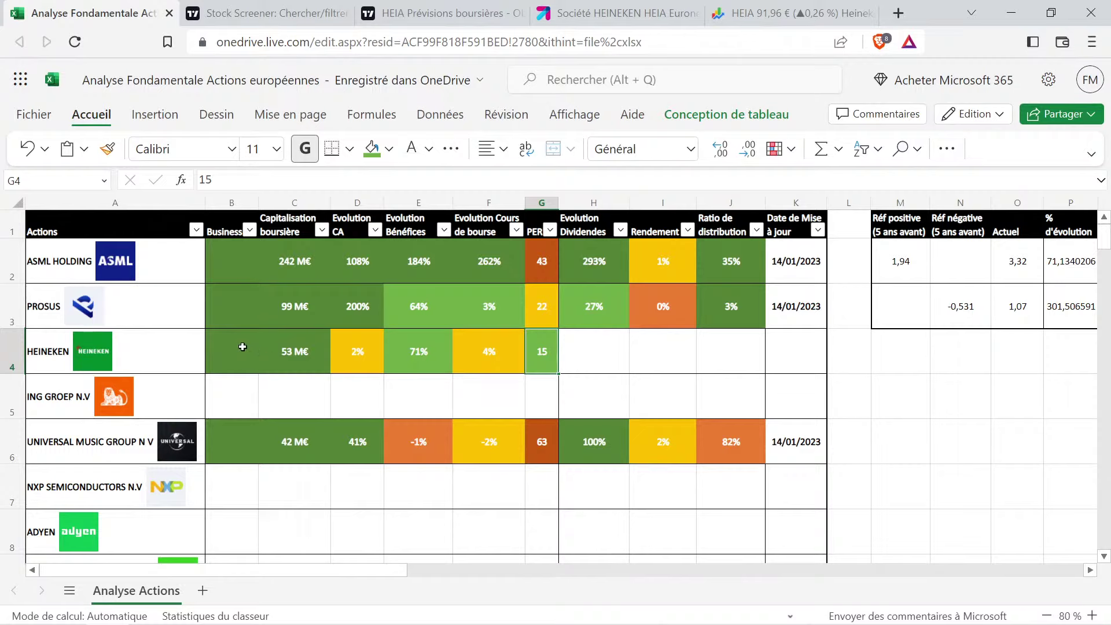
{"action": "left_click_drag", "start_coordinate": [243, 349], "coordinate": [537, 371]}
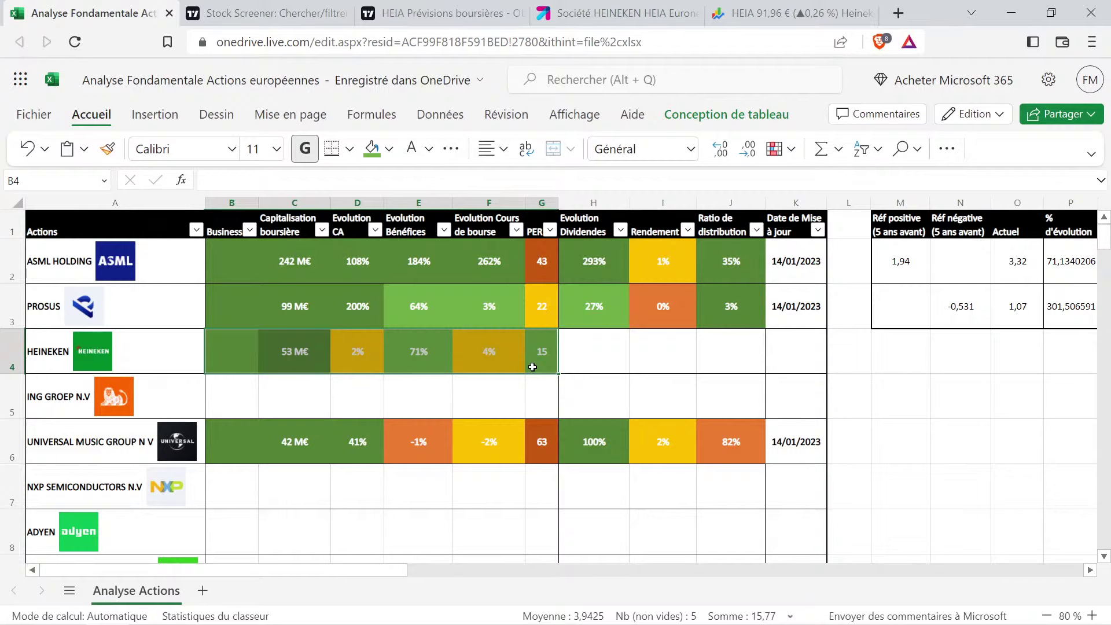
{"action": "left_click_drag", "start_coordinate": [286, 259], "coordinate": [506, 259]}
For Heineken's empty Evolution Dividendes cell, open its dividend data in TradingView's financials and chart only the annual dividends per share
{"action": "left_click", "coordinate": [593, 354]}
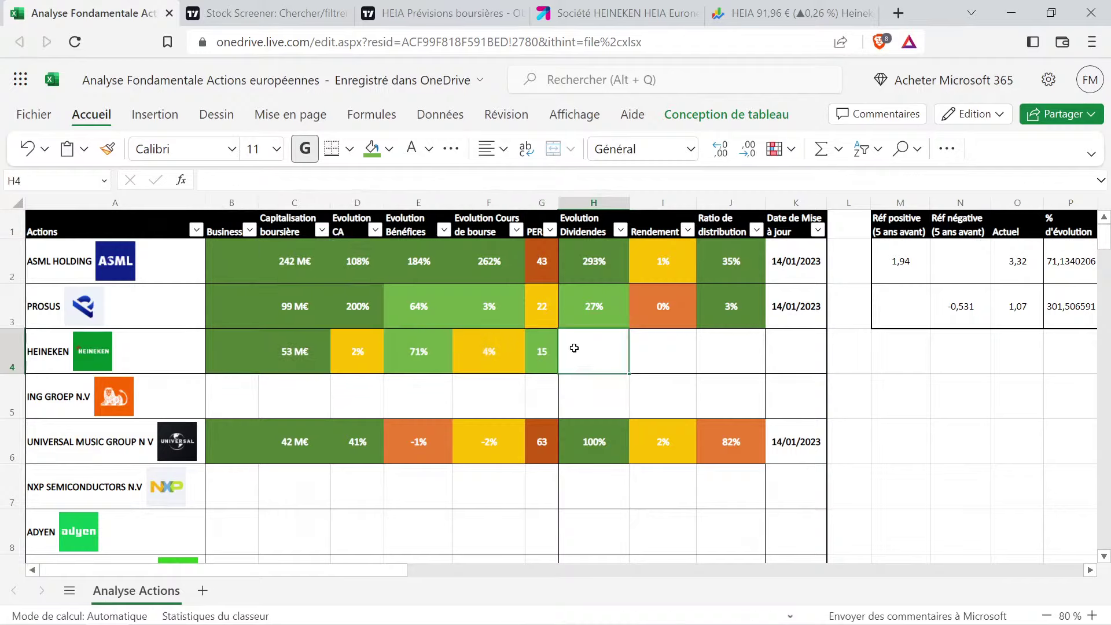
{"action": "left_click", "coordinate": [440, 12]}
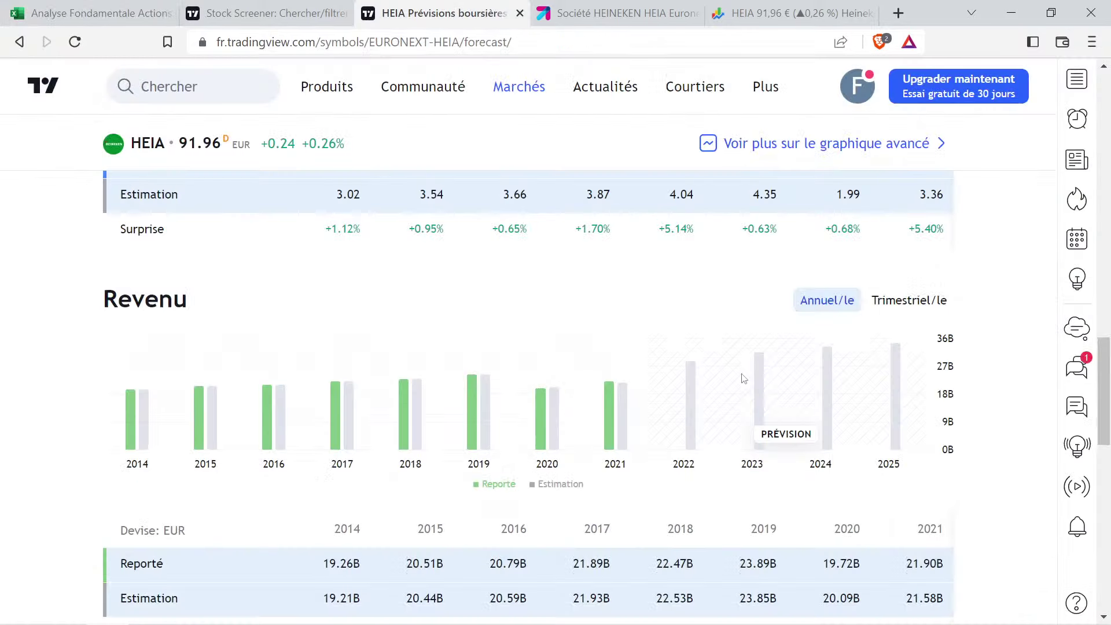
{"action": "scroll", "coordinate": [754, 410], "scroll_direction": "up", "scroll_amount": 10}
{"action": "scroll", "coordinate": [751, 409], "scroll_direction": "up", "scroll_amount": 12}
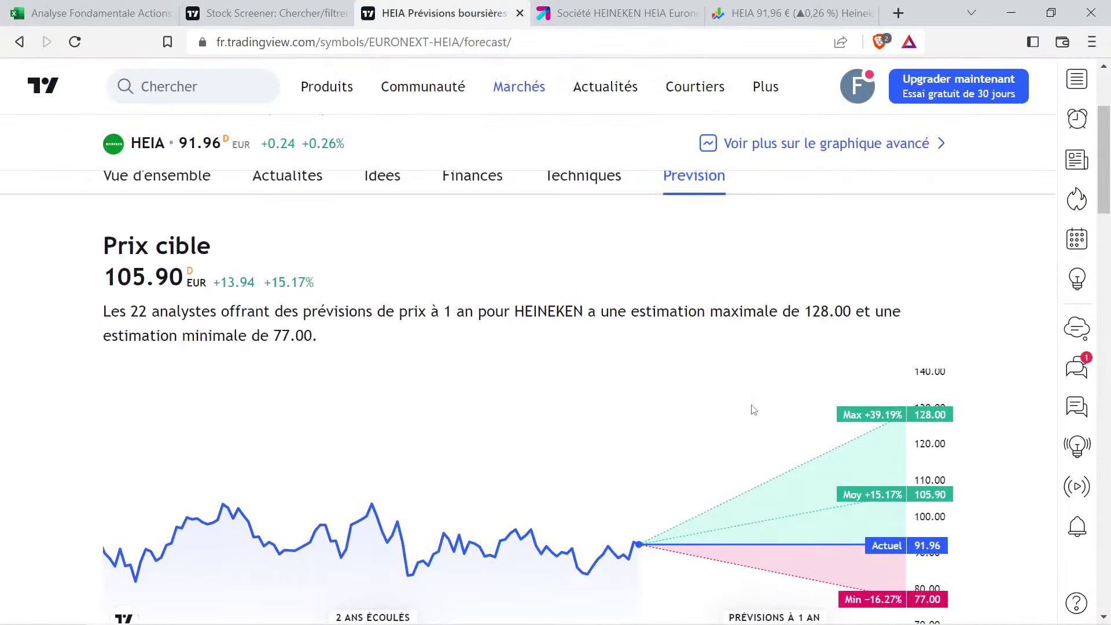
{"action": "left_click", "coordinate": [468, 355]}
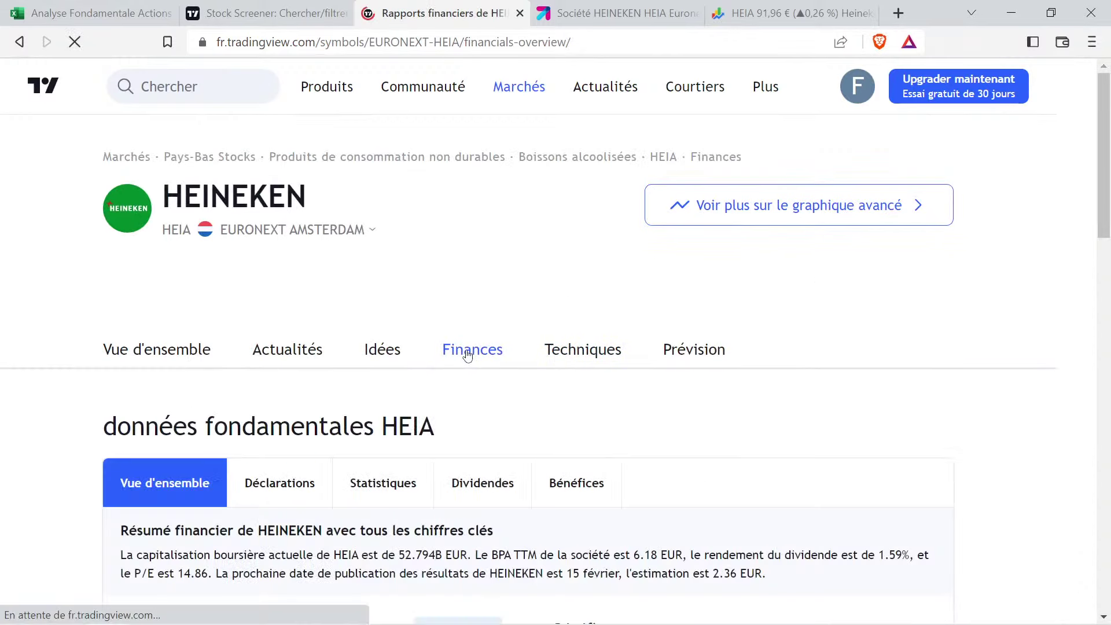
{"action": "left_click", "coordinate": [494, 480]}
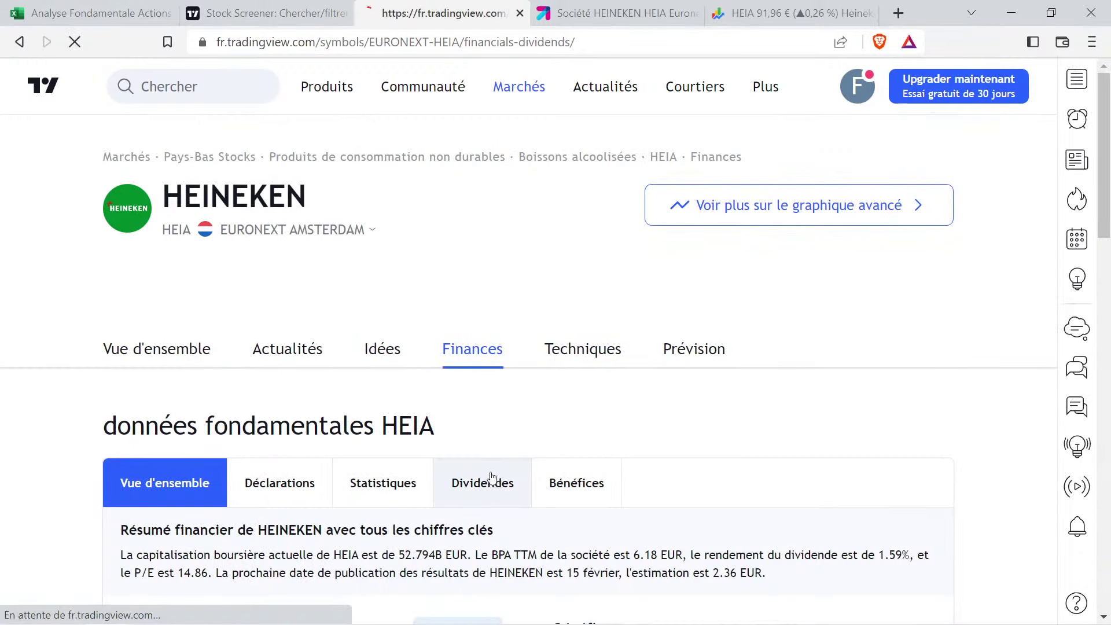
{"action": "scroll", "coordinate": [484, 421], "scroll_direction": "down", "scroll_amount": 6}
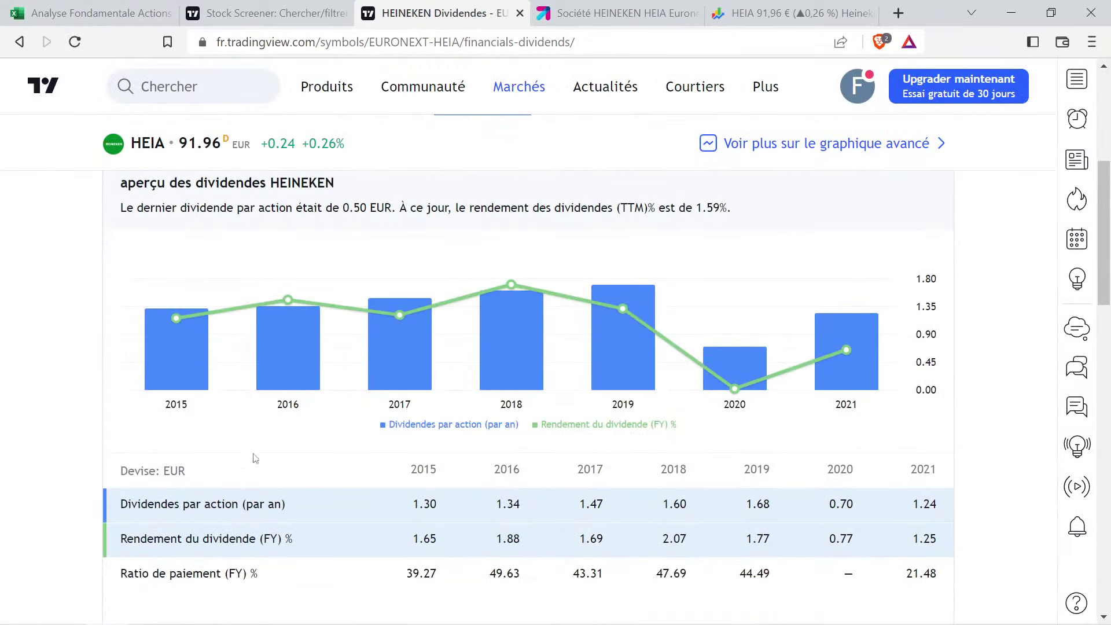
{"action": "left_click", "coordinate": [248, 542]}
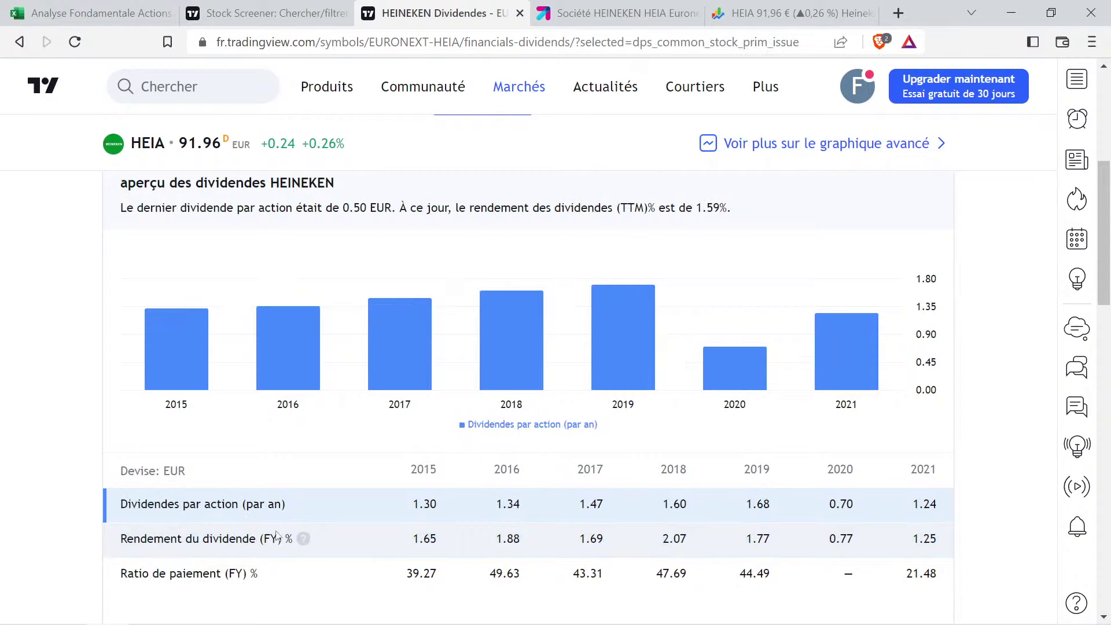
Compare Heineken's annual dividends per share between 2017 and 2021 on the chart and return to the Excel table
{"action": "mouse_move", "coordinate": [480, 379]}
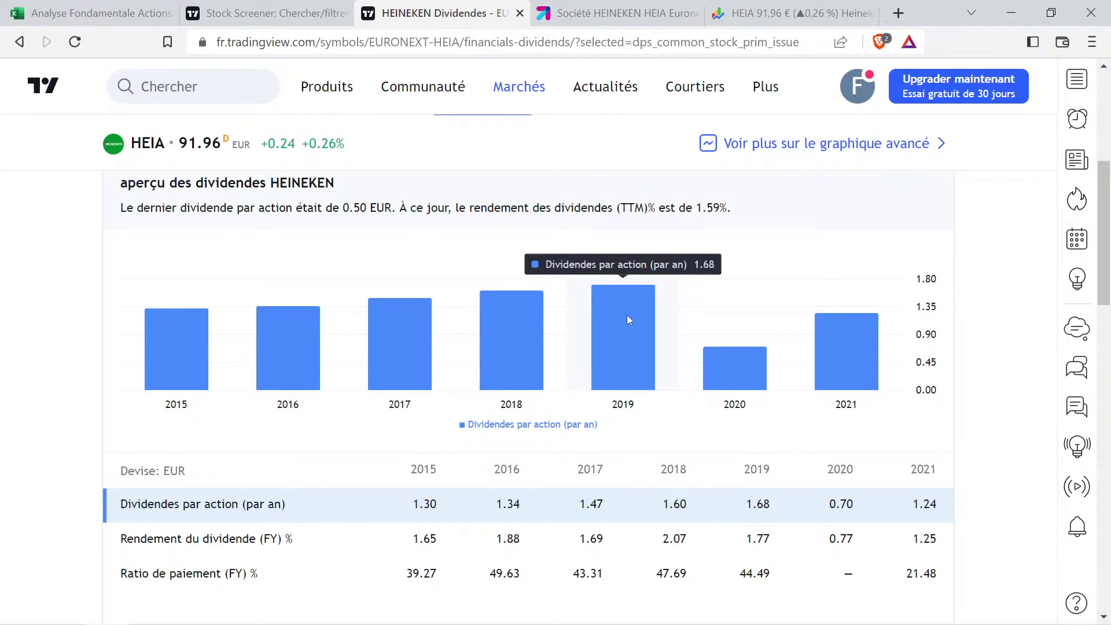
{"action": "mouse_move", "coordinate": [400, 354]}
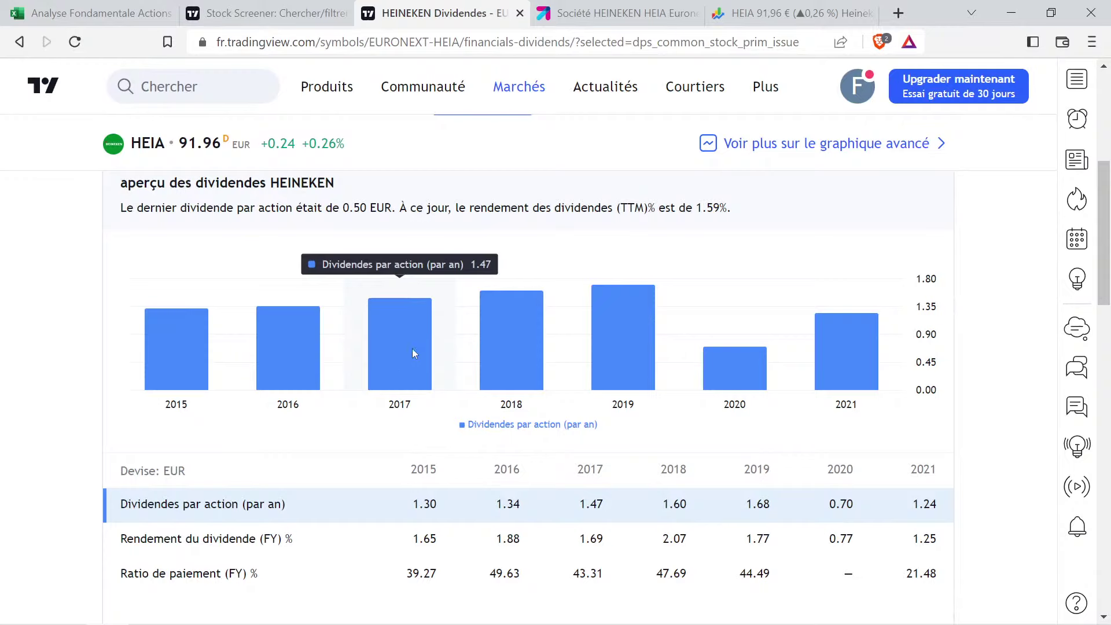
{"action": "mouse_move", "coordinate": [616, 333]}
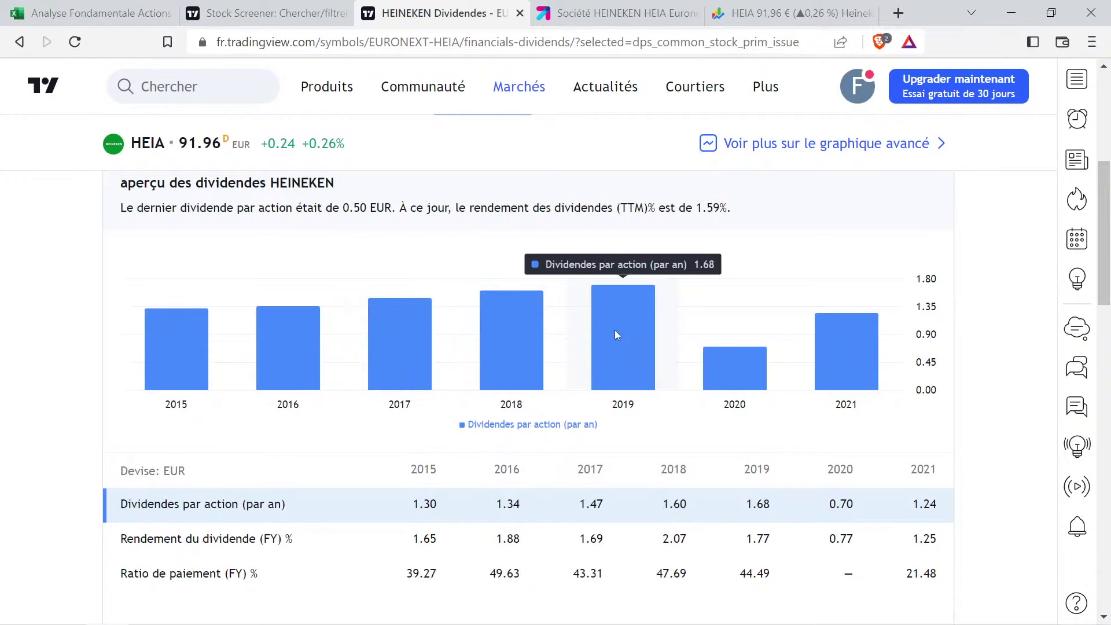
{"action": "mouse_move", "coordinate": [871, 360]}
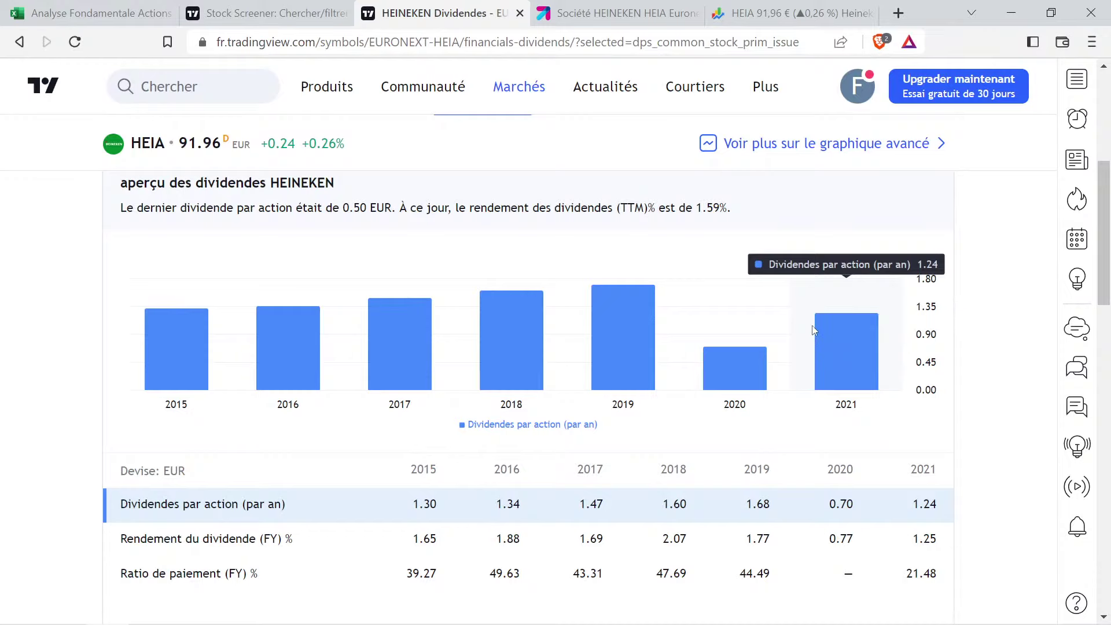
{"action": "mouse_move", "coordinate": [780, 330]}
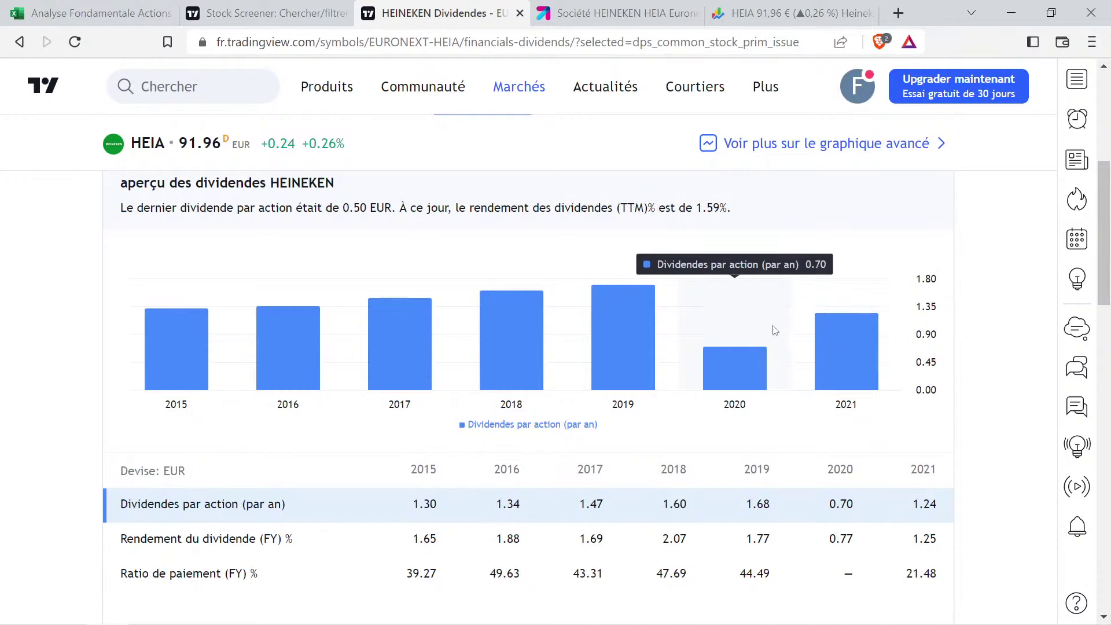
{"action": "mouse_move", "coordinate": [674, 365]}
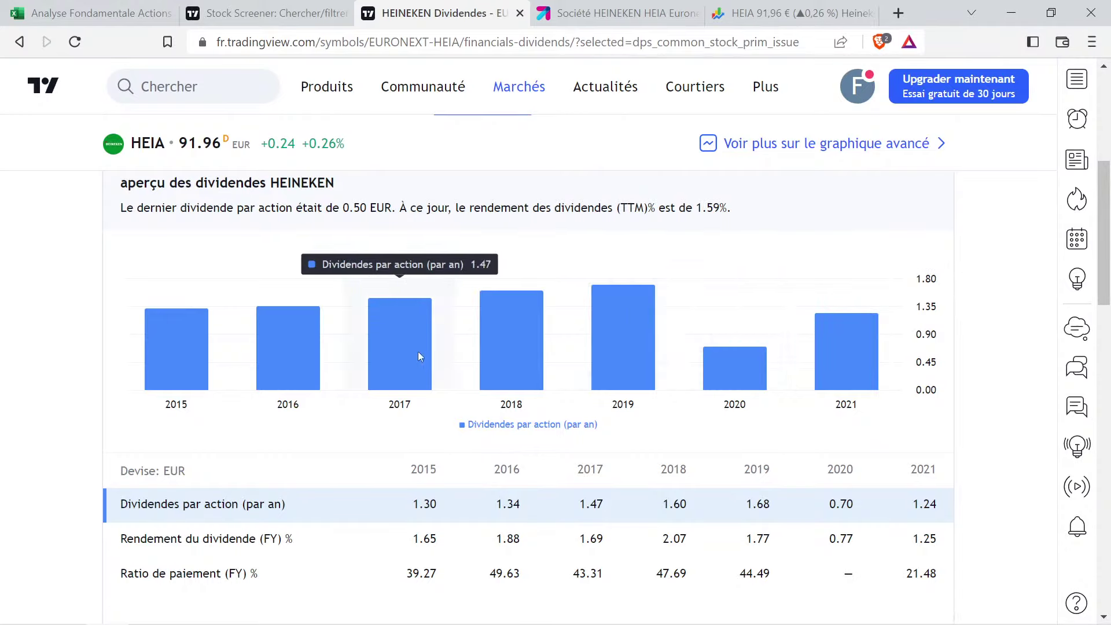
{"action": "mouse_move", "coordinate": [840, 342]}
{"action": "mouse_move", "coordinate": [526, 600]}
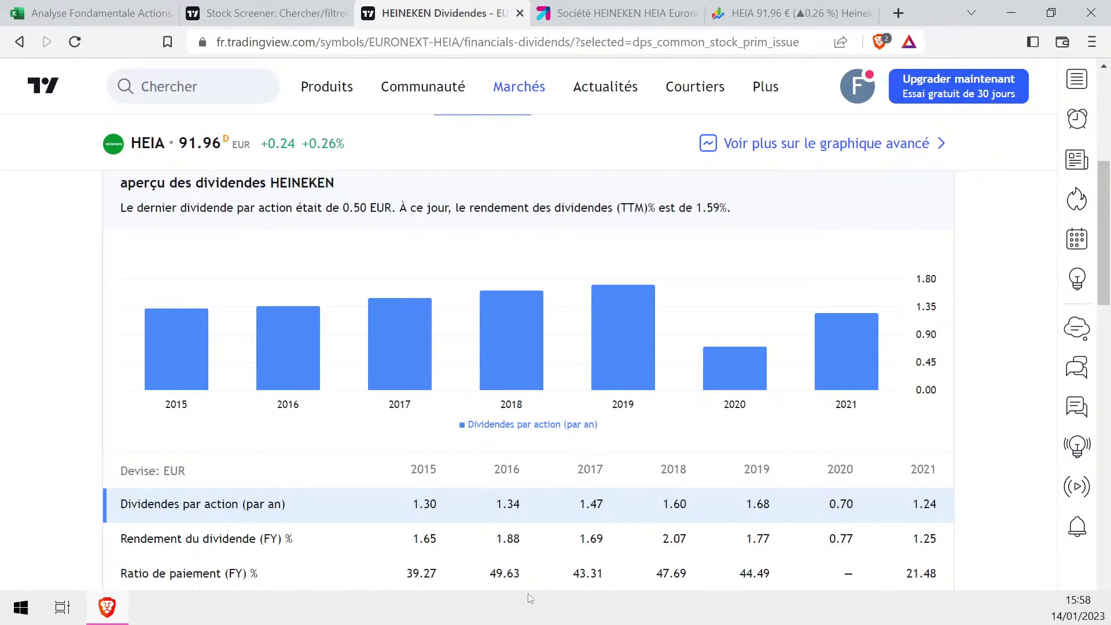
{"action": "mouse_move", "coordinate": [433, 352]}
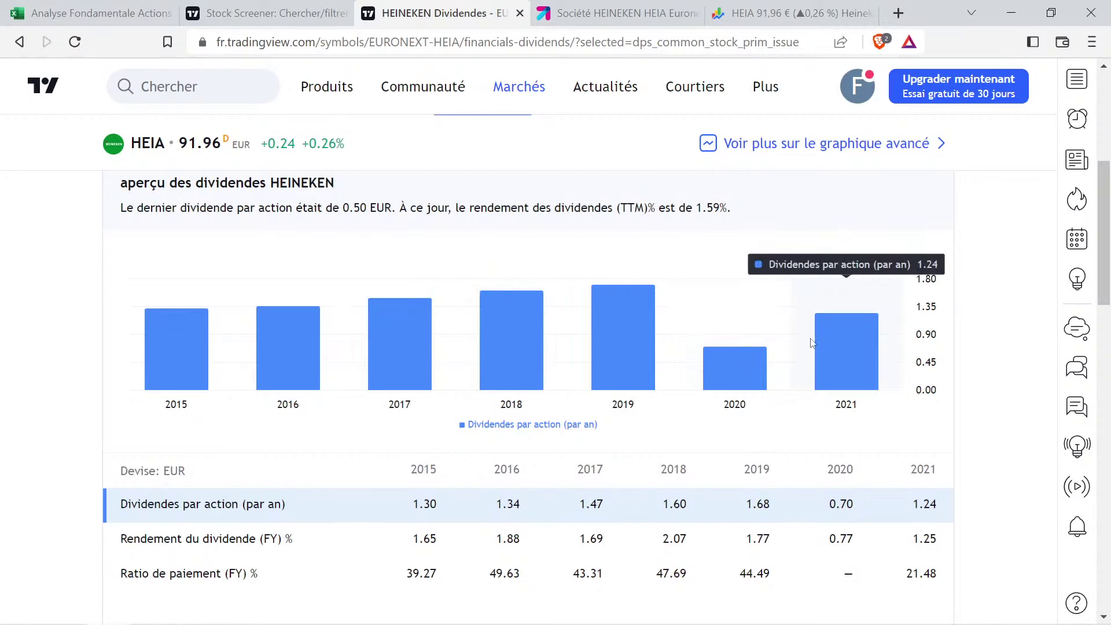
{"action": "left_click", "coordinate": [45, 22]}
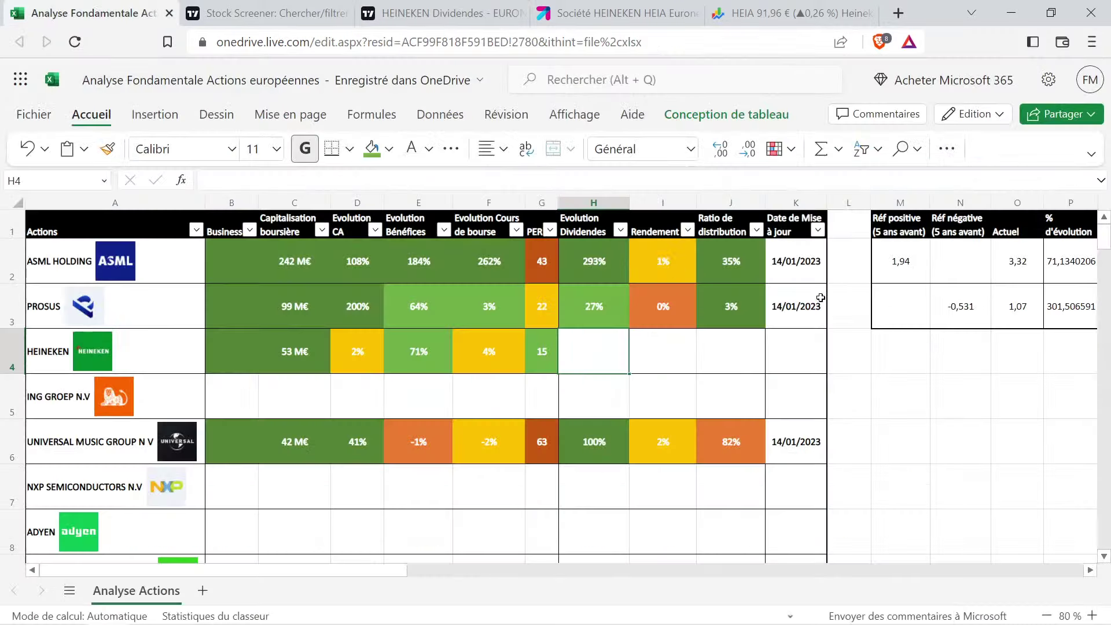
In the evolution calculator's first row, enter 1,47 as the positive five-year reference and 1,24 as the current value
{"action": "left_click", "coordinate": [913, 262]}
{"action": "type", "text": "1"}
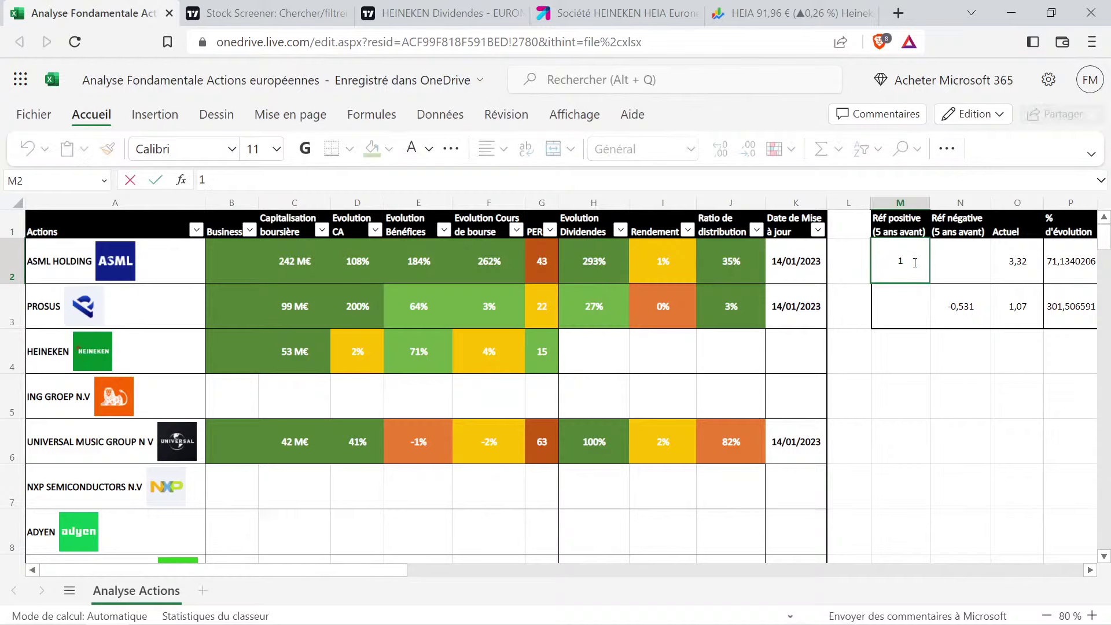
{"action": "type", "text": ",47"}
{"action": "key", "text": "Tab"}
{"action": "key", "text": "Tab"}
{"action": "type", "text": "1,24"}
{"action": "key", "text": "Return"}
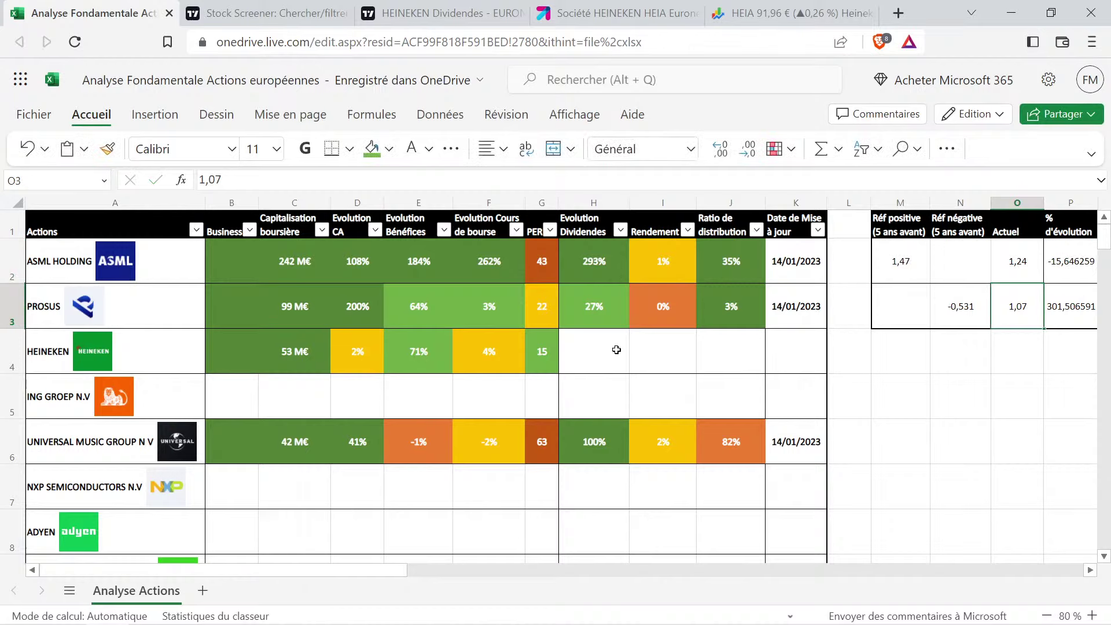
Copy Prosus's orange Rendement cell into Heineken's Evolution Dividendes cell and set its value to -16%
{"action": "left_click", "coordinate": [656, 314]}
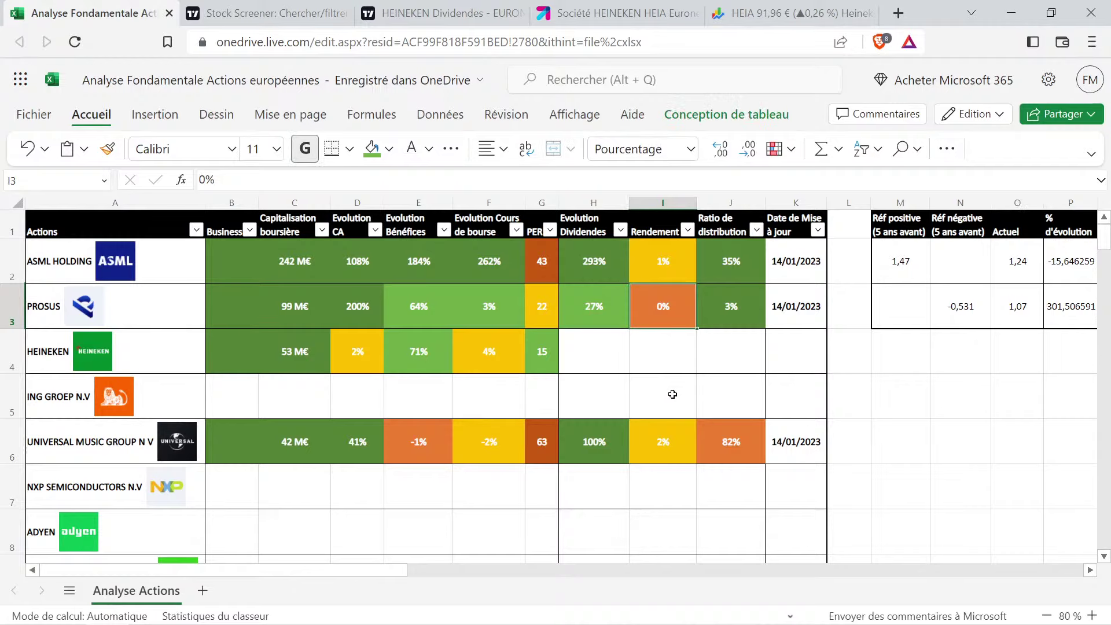
{"action": "key", "text": "ctrl+c"}
{"action": "key", "text": "Down"}
{"action": "key", "text": "Left"}
{"action": "key", "text": "ctrl+v"}
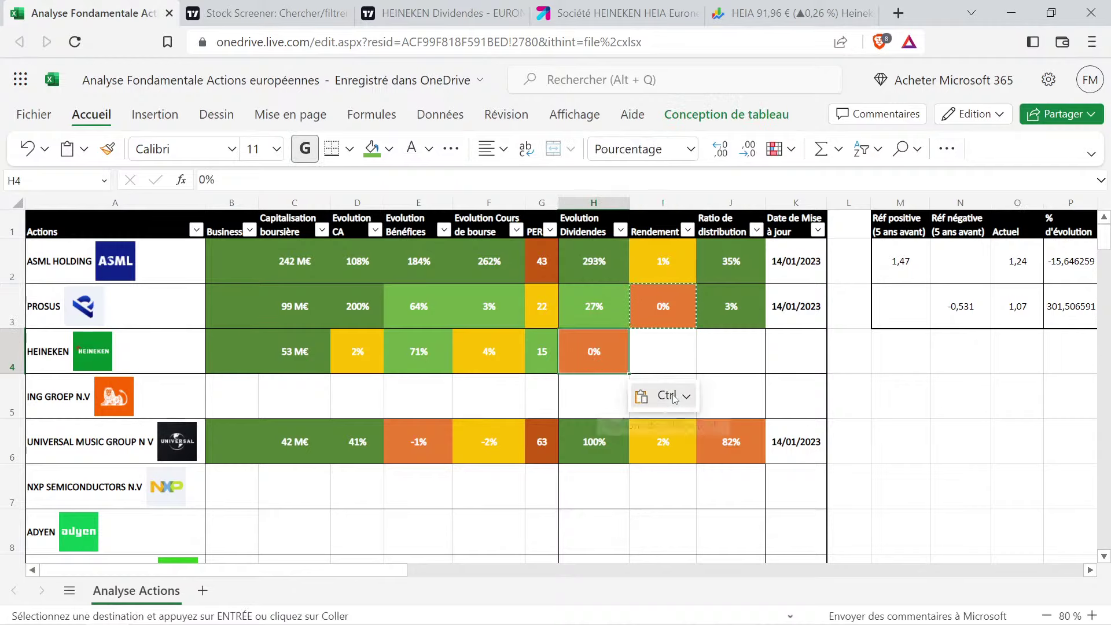
{"action": "double_click", "coordinate": [594, 349]}
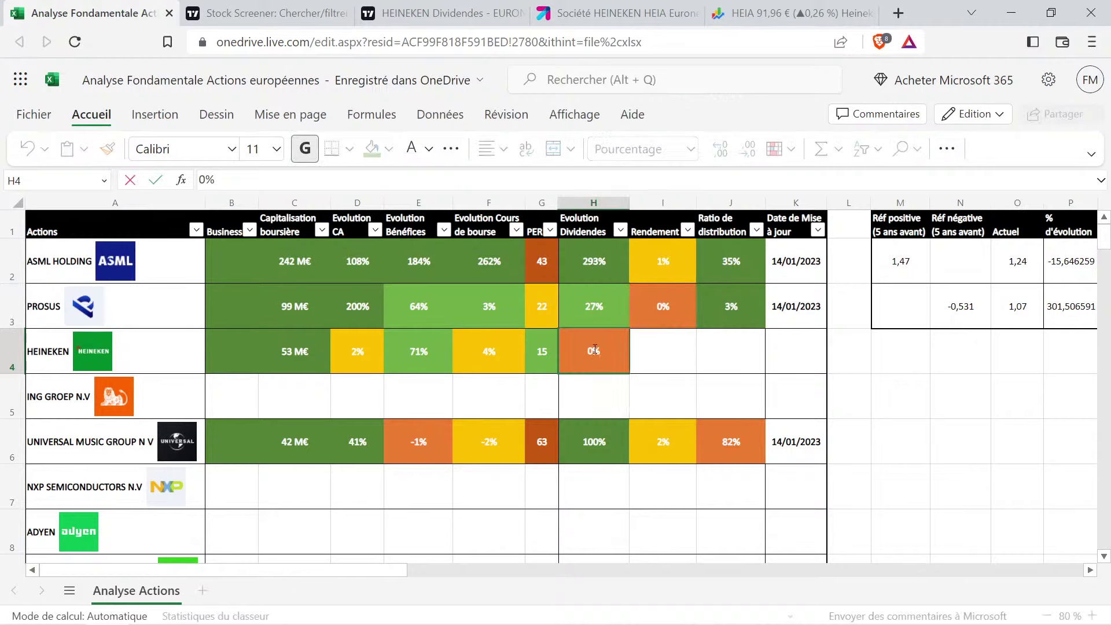
{"action": "key", "text": "BackSpace"}
{"action": "type", "text": "-16"}
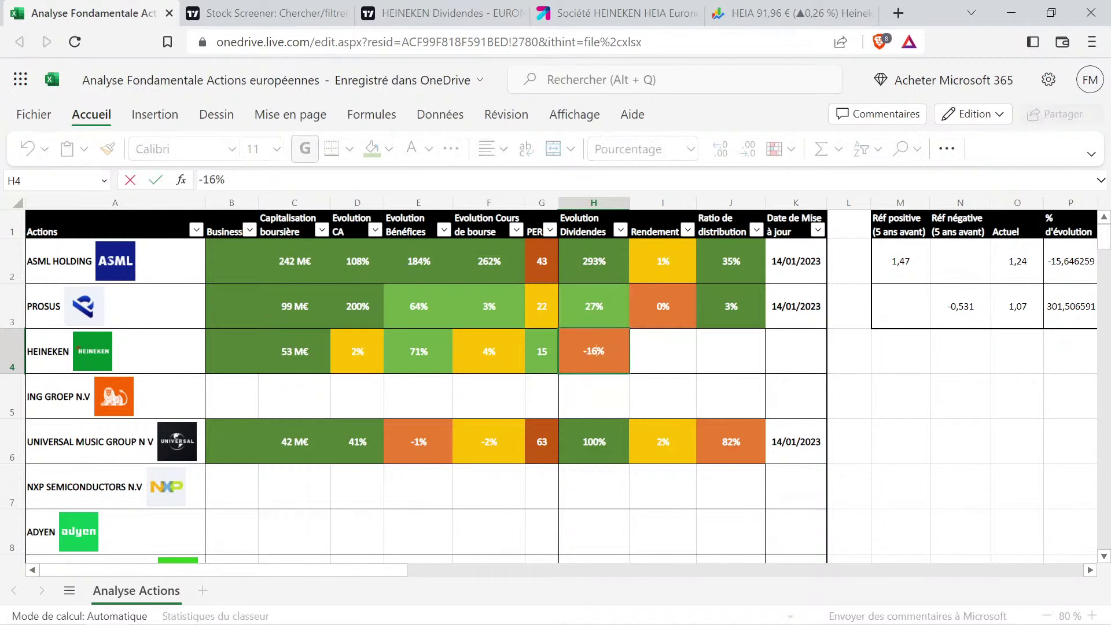
{"action": "key", "text": "Tab"}
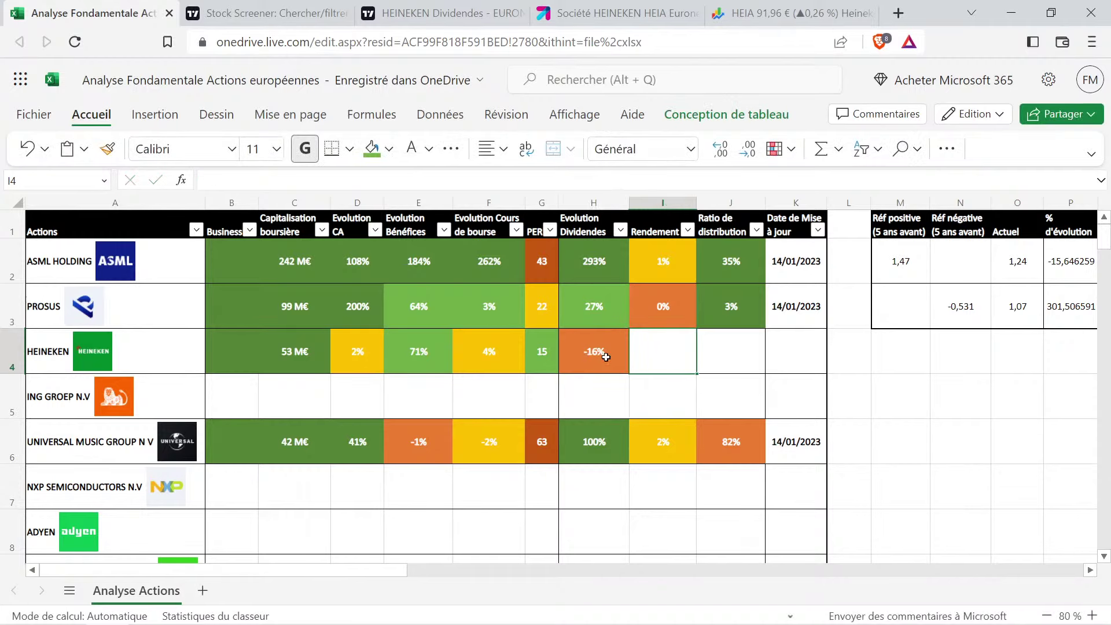
Switch to TradingView's HEINEKEN dividends page and look up the current dividend yield in the stock summary
{"action": "left_click", "coordinate": [446, 12]}
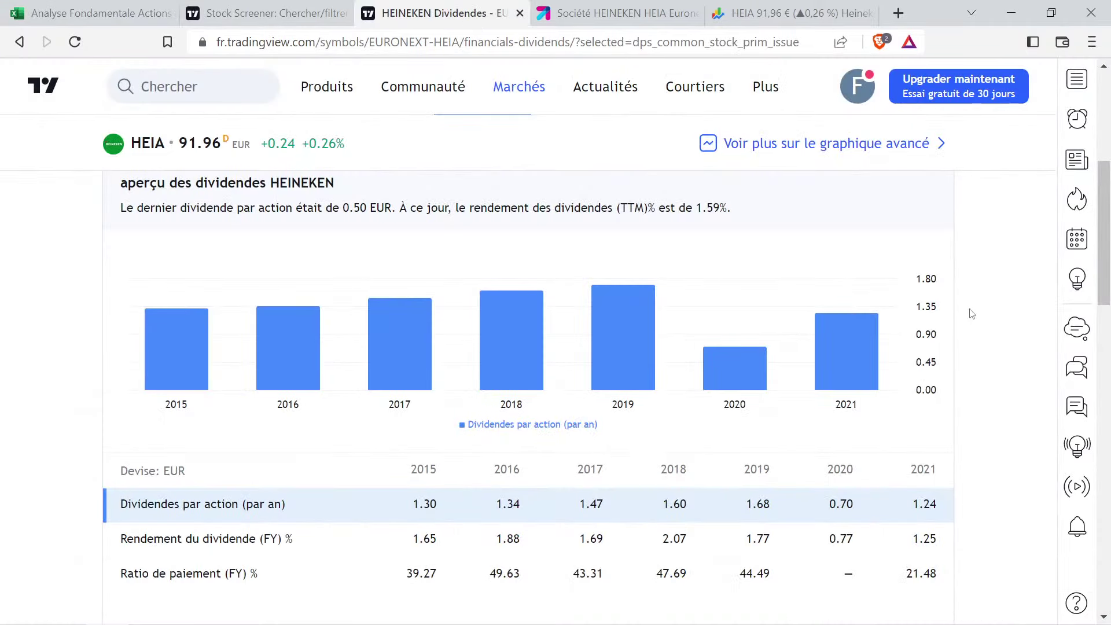
{"action": "scroll", "coordinate": [978, 321], "scroll_direction": "up", "scroll_amount": 5}
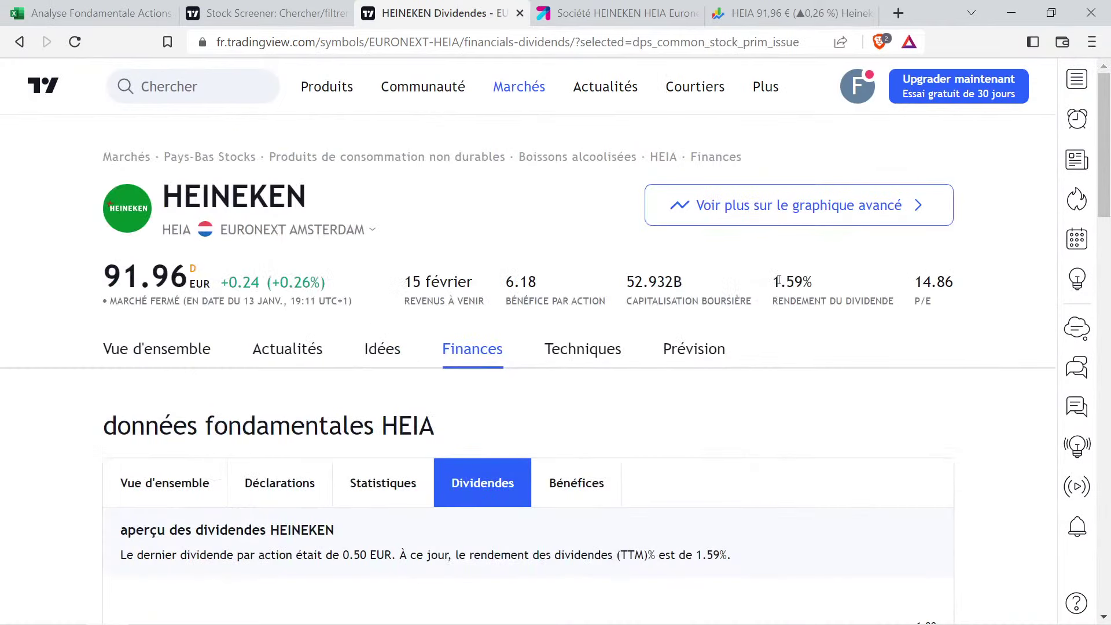
{"action": "mouse_move", "coordinate": [778, 279]}
{"action": "left_click_drag", "start_coordinate": [778, 280], "coordinate": [895, 307]}
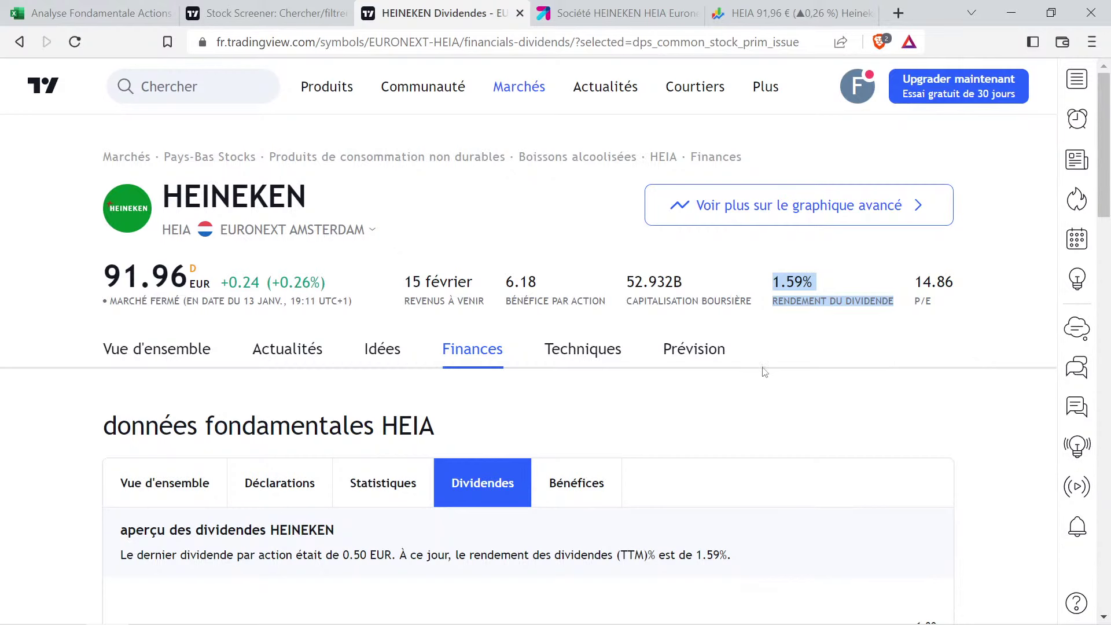
In the Excel workbook, fill Heineken's Rendement cell by copying the 2% yellow cell from the Universal Music Group row
{"action": "left_click", "coordinate": [165, 20]}
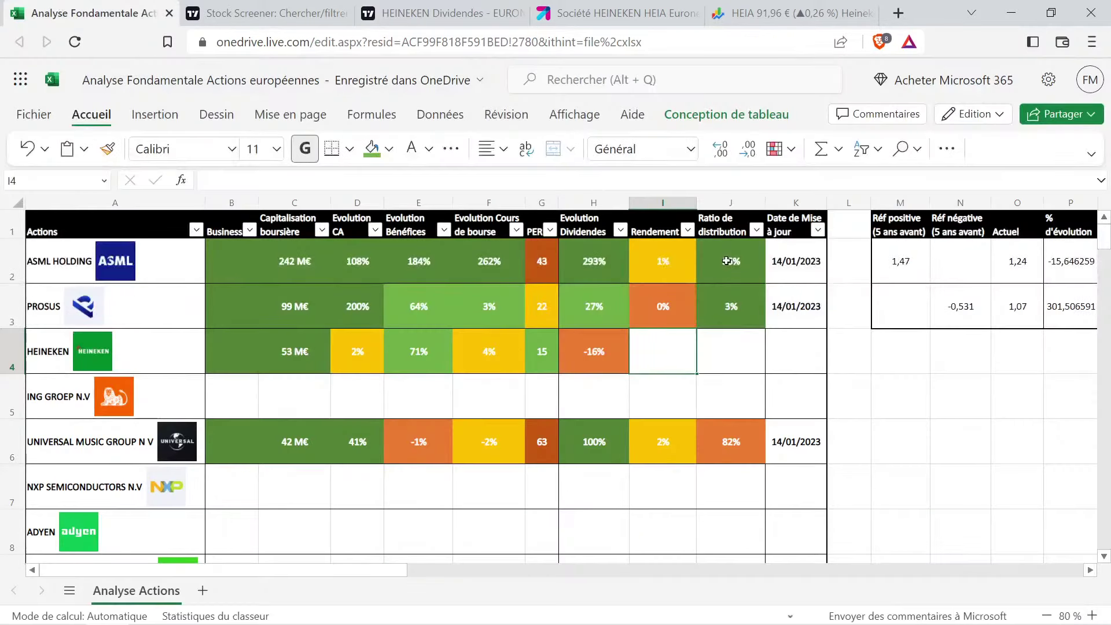
{"action": "left_click", "coordinate": [662, 449]}
{"action": "key", "text": "ctrl+c"}
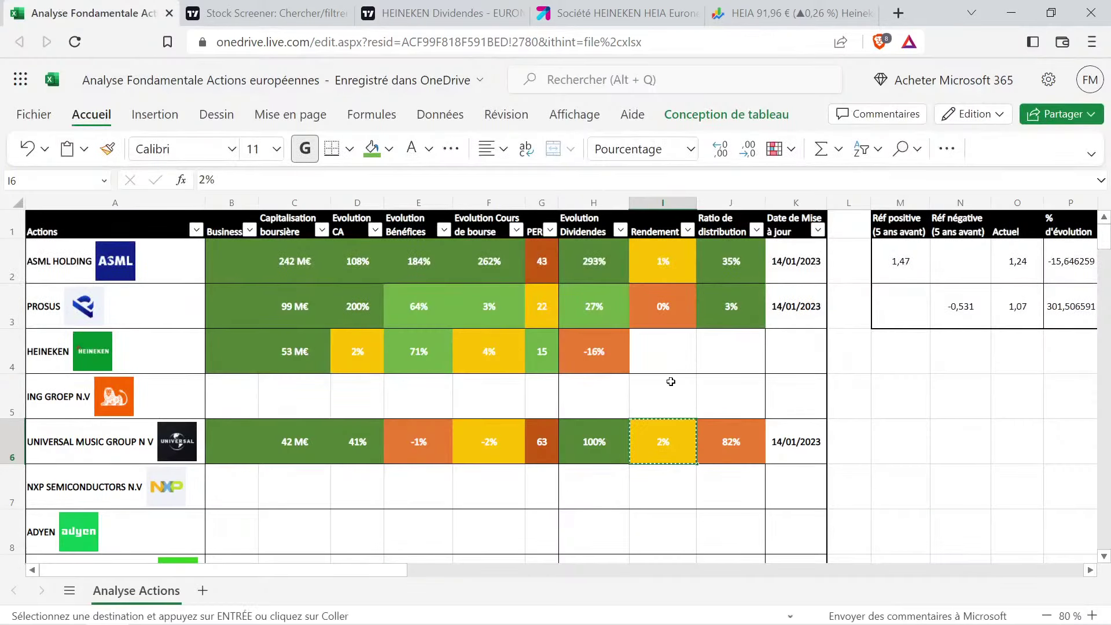
{"action": "left_click", "coordinate": [665, 354]}
{"action": "key", "text": "ctrl+v"}
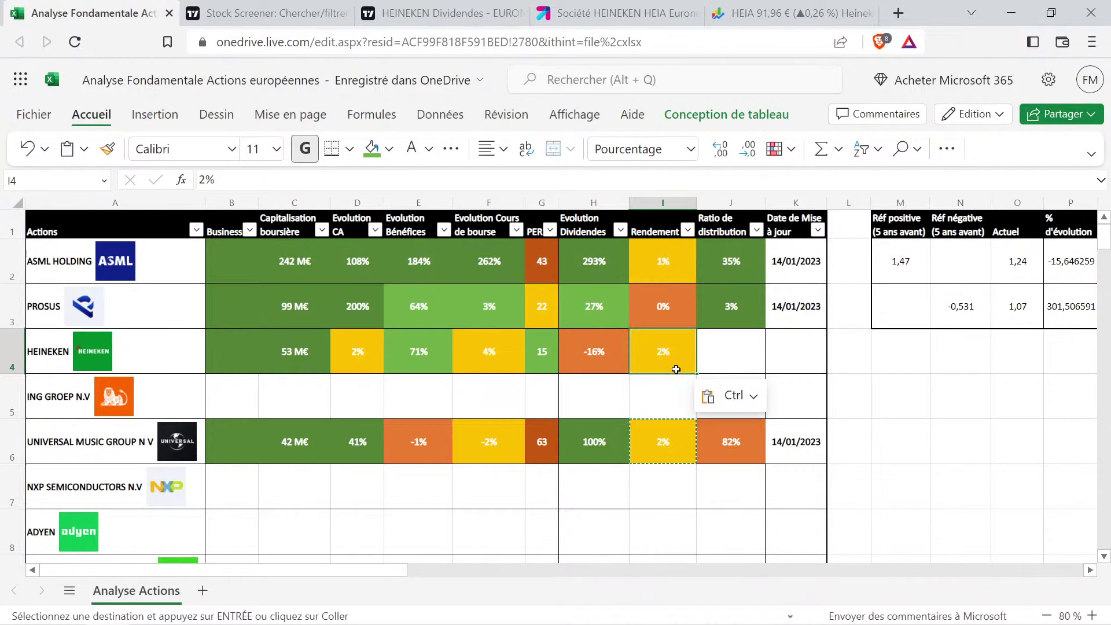
Return to the HEINEKEN dividends page on TradingView and plot the payout ratio on the chart to examine its yearly values
{"action": "left_click", "coordinate": [443, 5]}
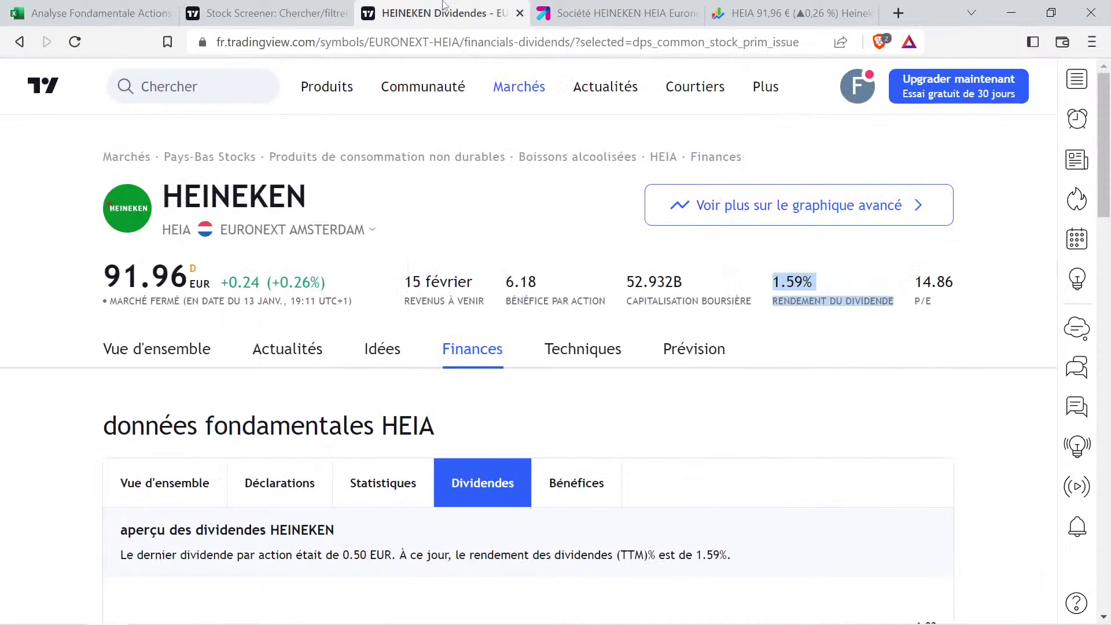
{"action": "left_click", "coordinate": [787, 396]}
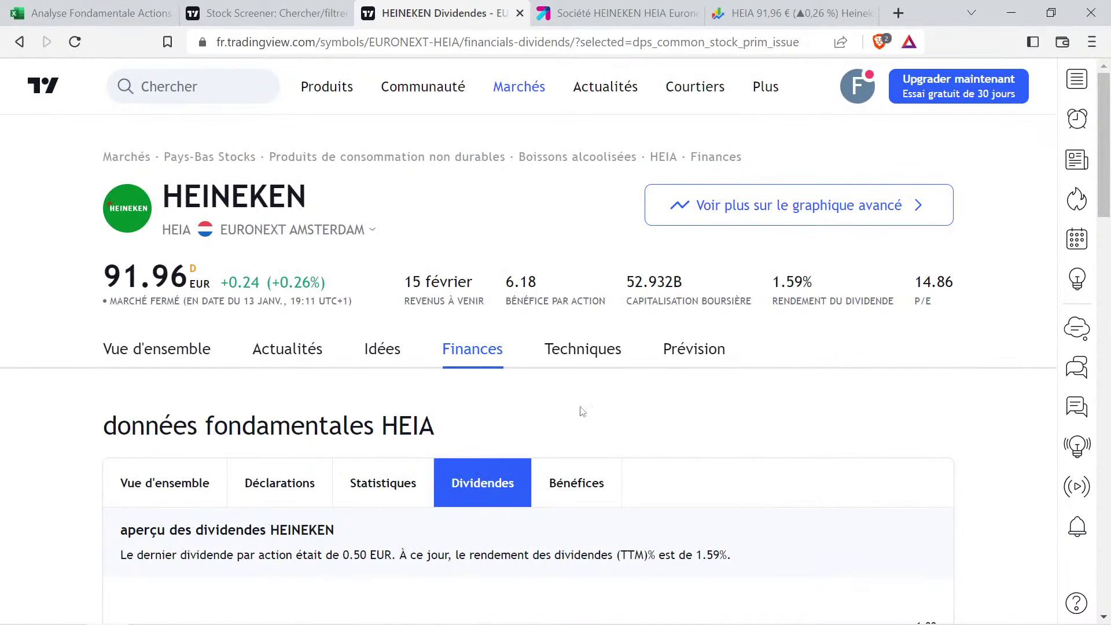
{"action": "scroll", "coordinate": [562, 406], "scroll_direction": "down", "scroll_amount": 9}
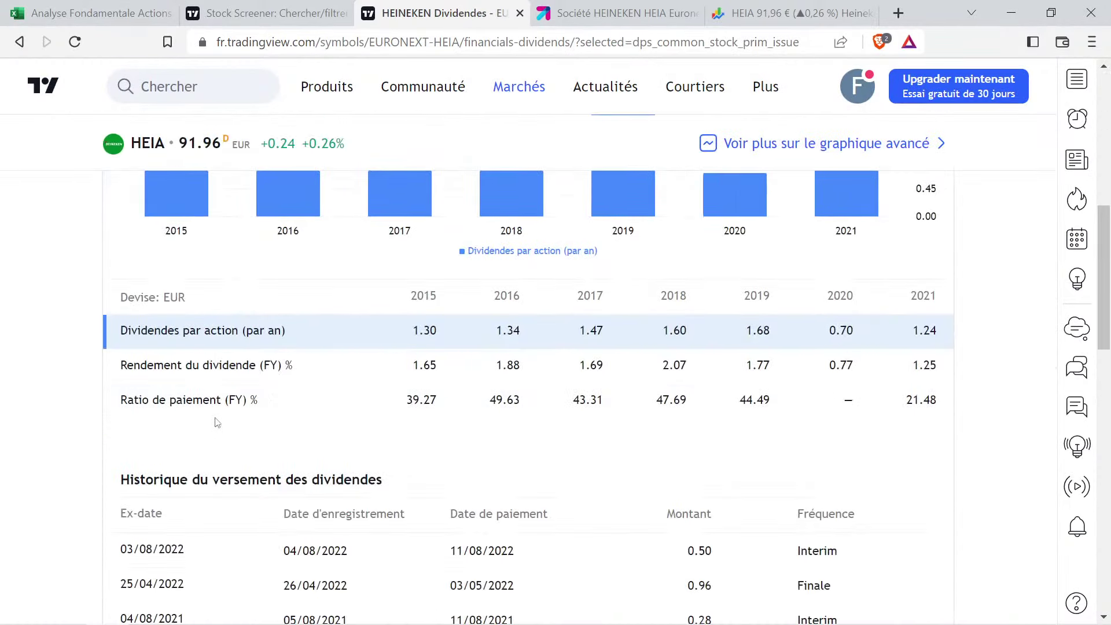
{"action": "left_click", "coordinate": [217, 412]}
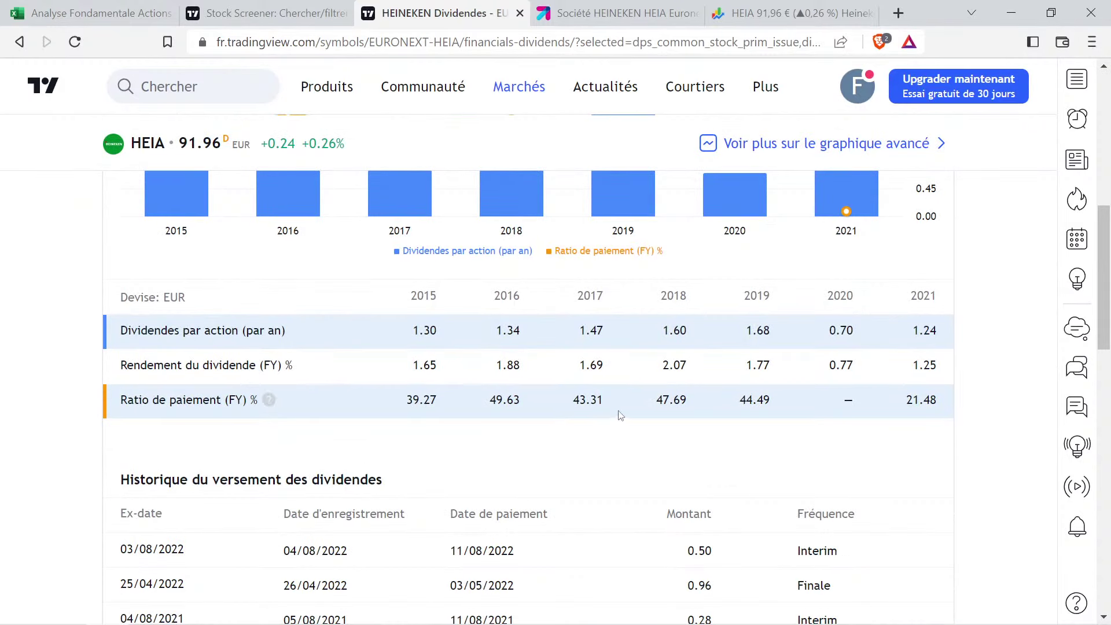
{"action": "scroll", "coordinate": [719, 449], "scroll_direction": "up", "scroll_amount": 2}
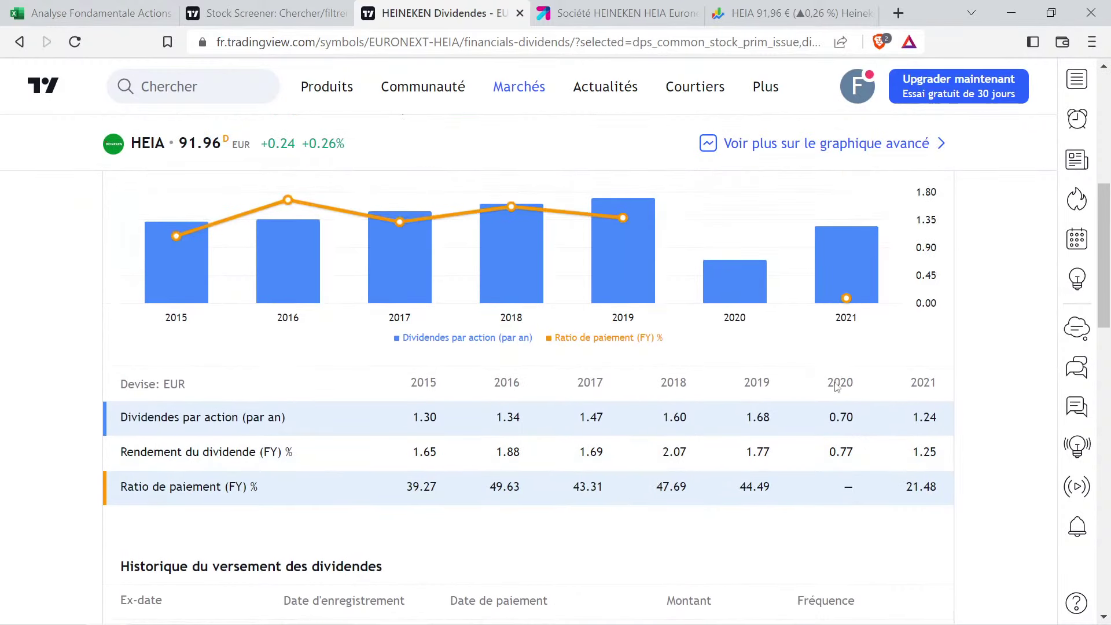
{"action": "mouse_move", "coordinate": [202, 259]}
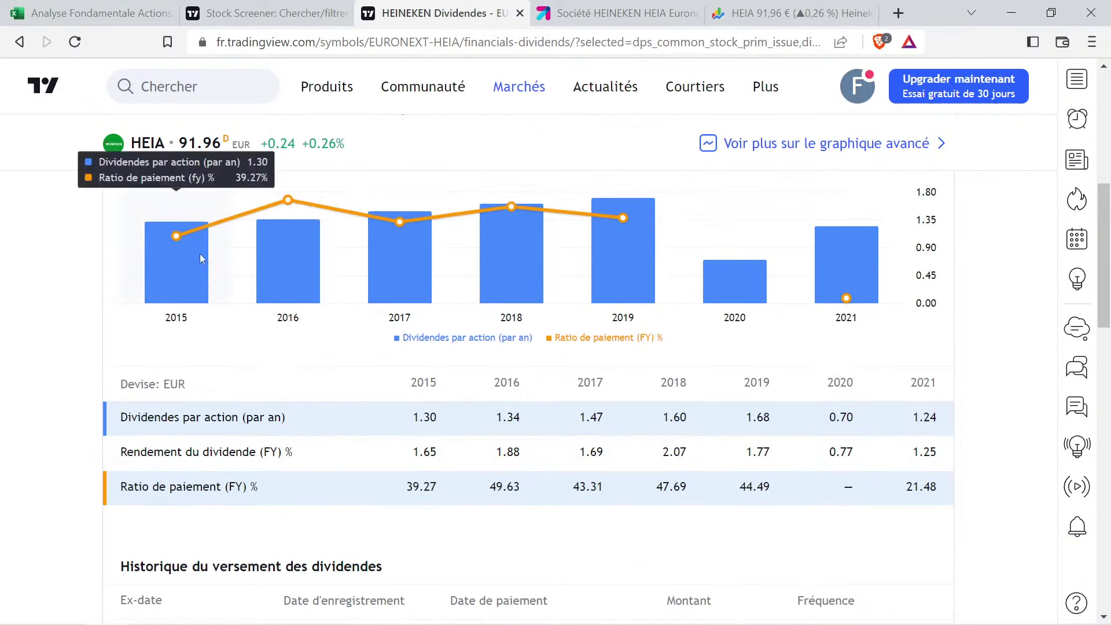
Open HEINEKEN's income statement and examine the annual revenue and net income figures
{"action": "scroll", "coordinate": [264, 259], "scroll_direction": "up", "scroll_amount": 5}
{"action": "left_click", "coordinate": [272, 323]}
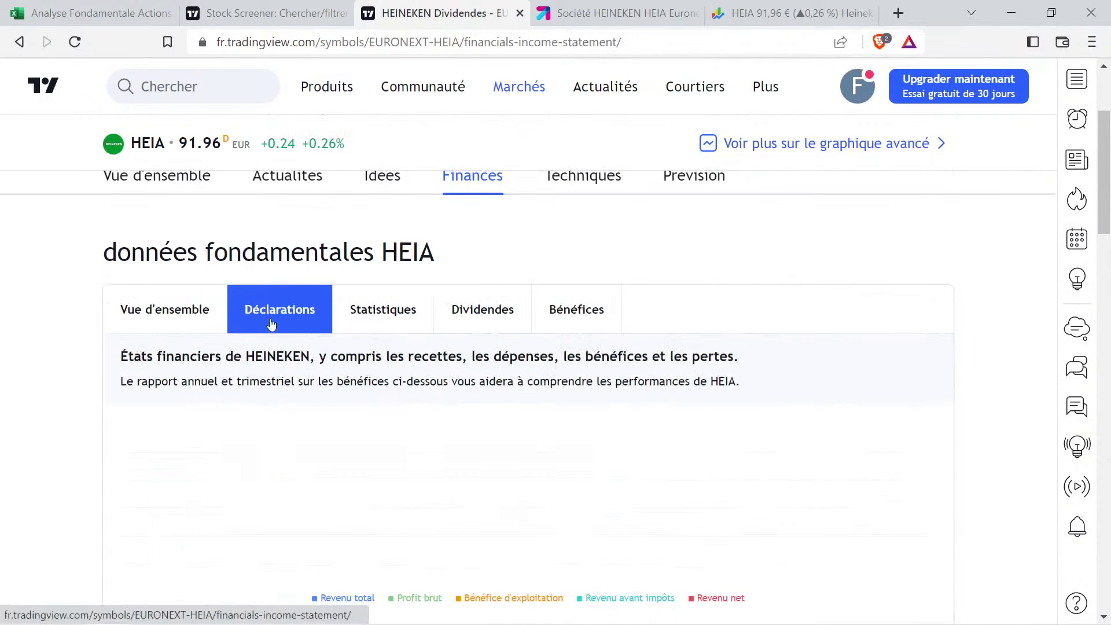
{"action": "scroll", "coordinate": [644, 332], "scroll_direction": "down", "scroll_amount": 3}
{"action": "mouse_move", "coordinate": [756, 355]}
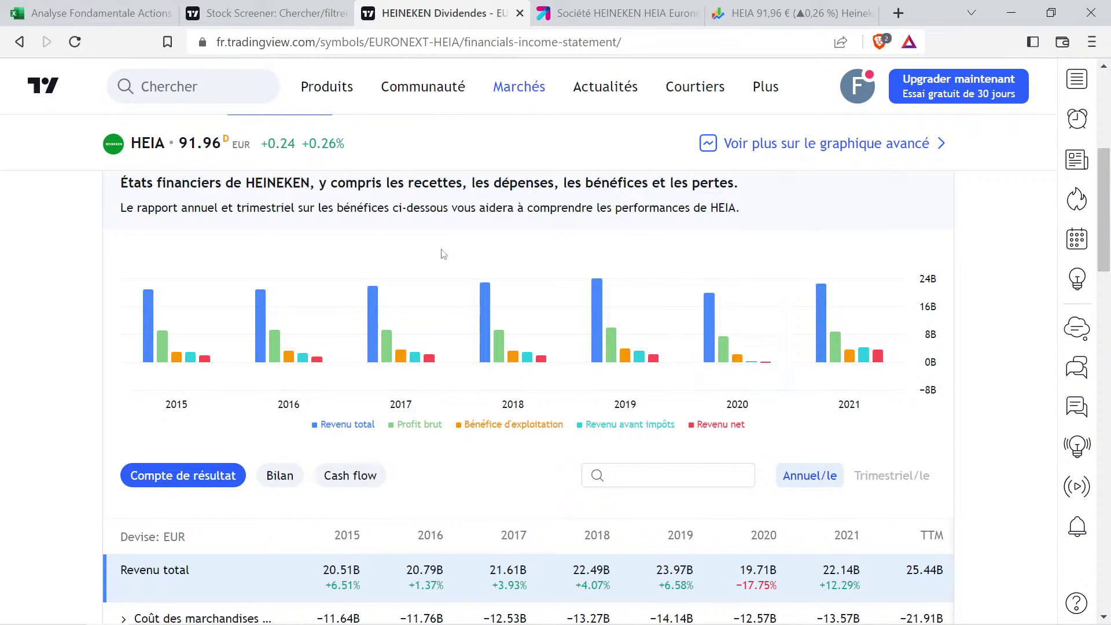
{"action": "scroll", "coordinate": [377, 288], "scroll_direction": "up", "scroll_amount": 3}
Go back to HEINEKEN's dividends data and copy the payout ratio values for 2017 to 2021
{"action": "left_click", "coordinate": [482, 307]}
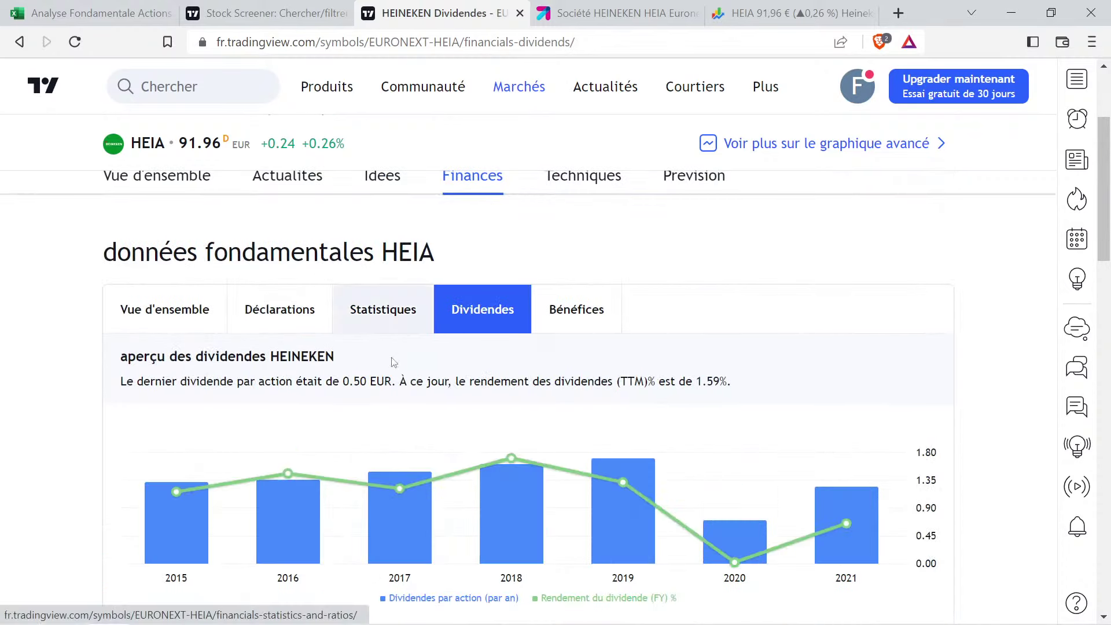
{"action": "scroll", "coordinate": [380, 394], "scroll_direction": "down", "scroll_amount": 5}
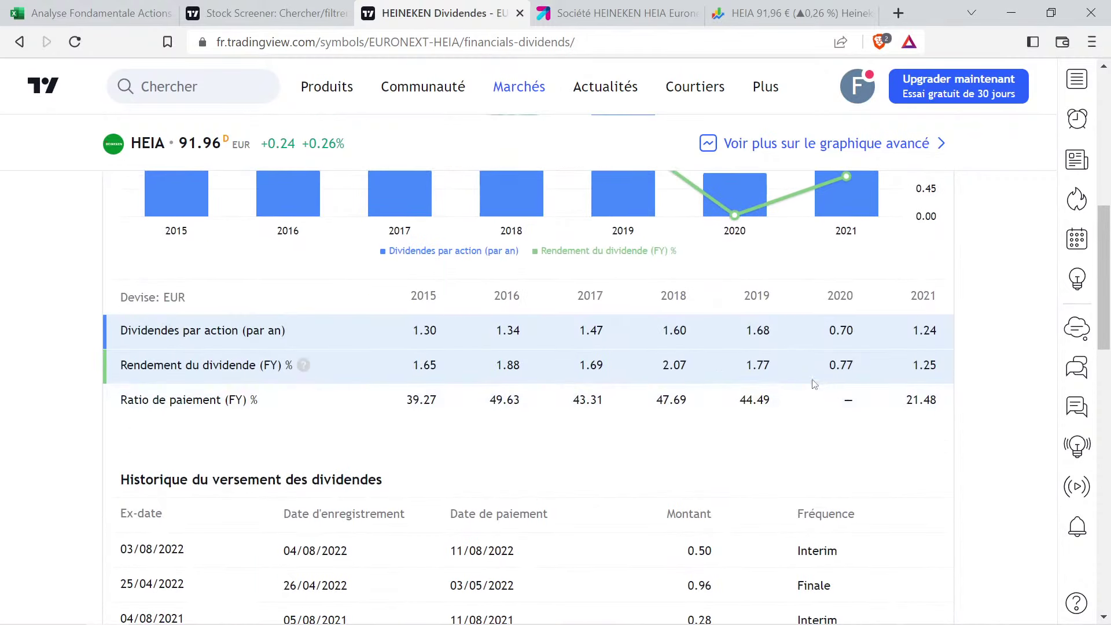
{"action": "scroll", "coordinate": [817, 428], "scroll_direction": "up", "scroll_amount": 3}
{"action": "scroll", "coordinate": [848, 483], "scroll_direction": "down", "scroll_amount": 2}
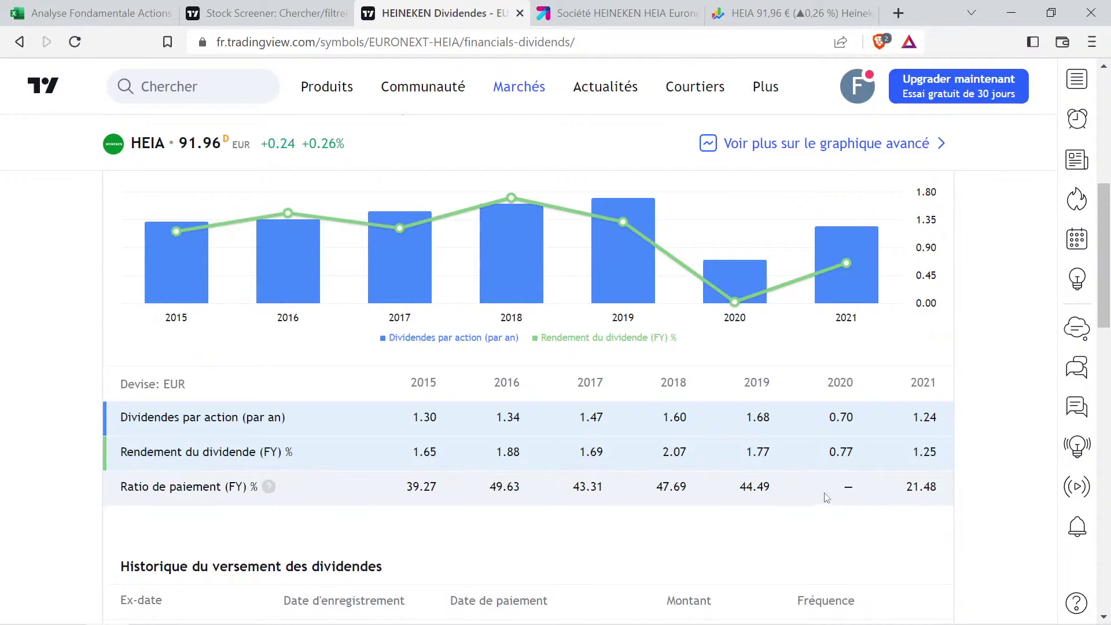
{"action": "left_click_drag", "start_coordinate": [829, 498], "coordinate": [862, 499]}
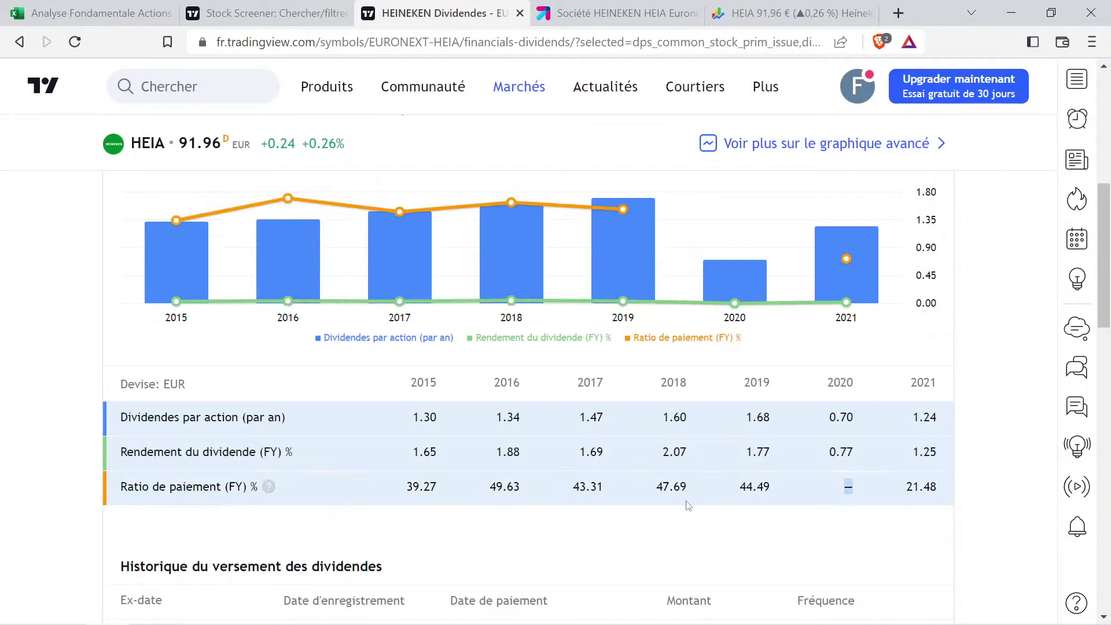
{"action": "left_click_drag", "start_coordinate": [577, 492], "coordinate": [939, 490]}
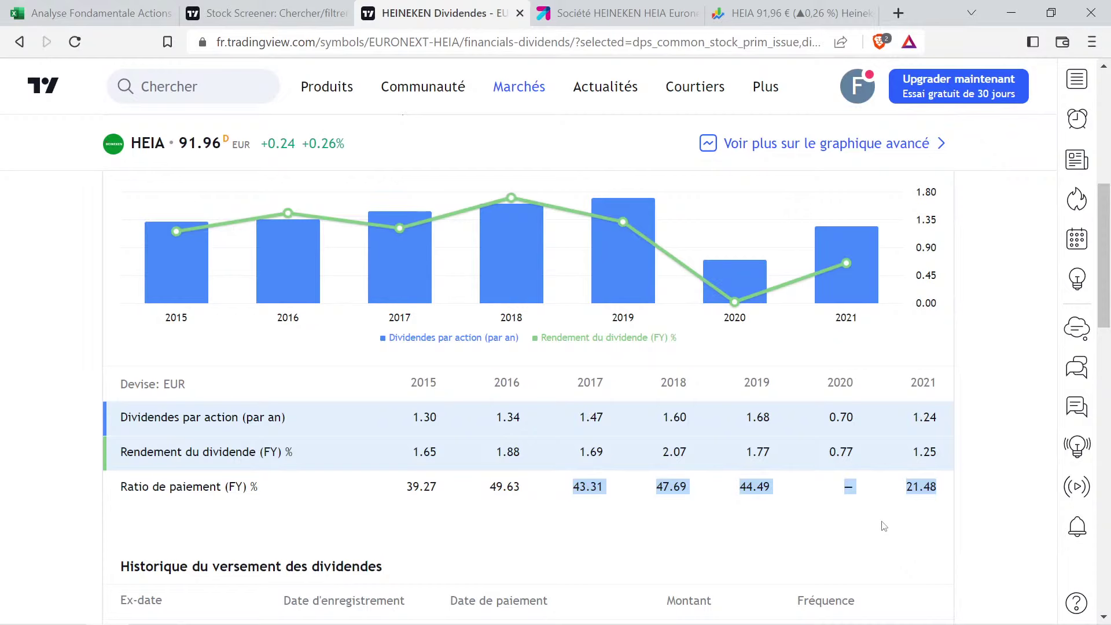
Paste the copied payout ratios into cells R1 to R5 of the Excel sheet, above the average payout ratio
{"action": "left_click", "coordinate": [88, 4]}
{"action": "left_click", "coordinate": [1023, 356]}
{"action": "key", "text": "Right"}
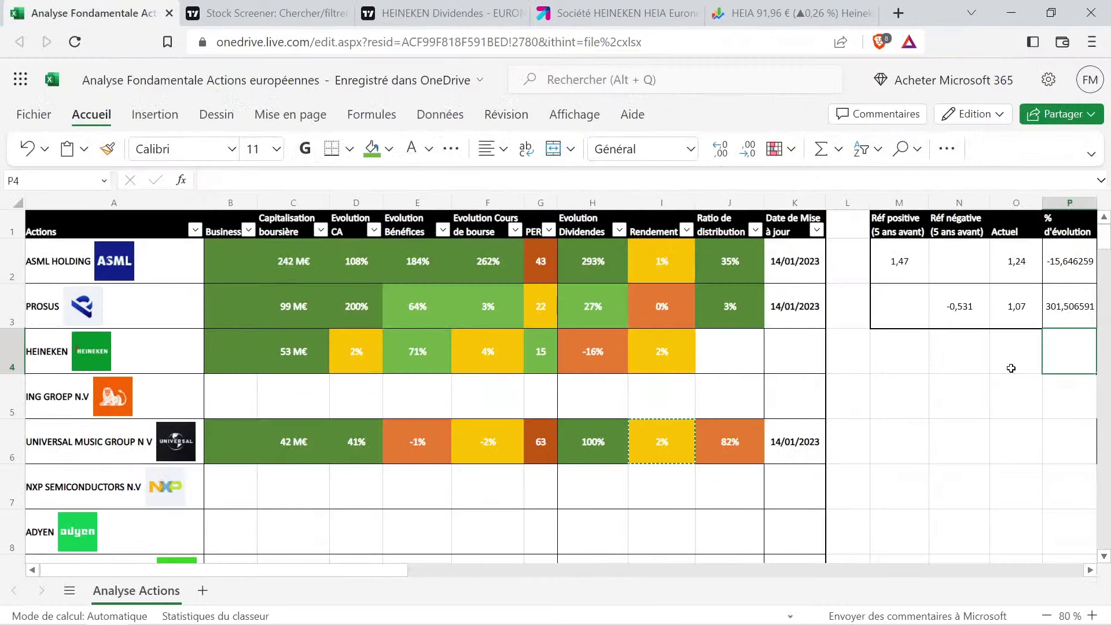
{"action": "scroll", "coordinate": [1010, 368], "scroll_direction": "right", "scroll_amount": 5}
{"action": "left_click", "coordinate": [906, 226]}
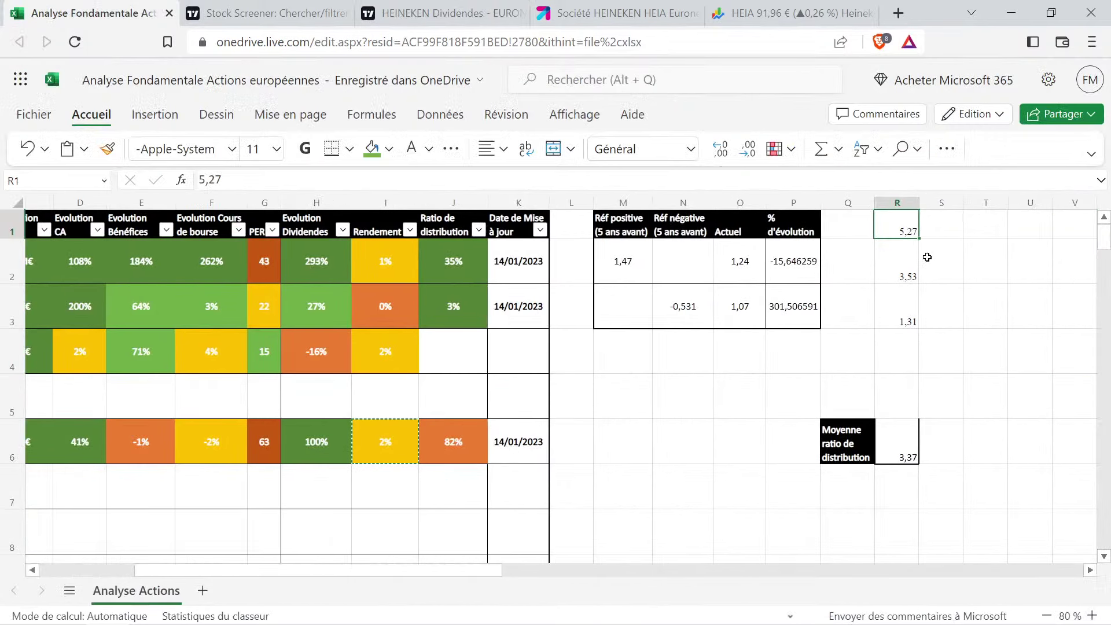
{"action": "type", "text": "43.31 47.69 44.49 — 21.48"}
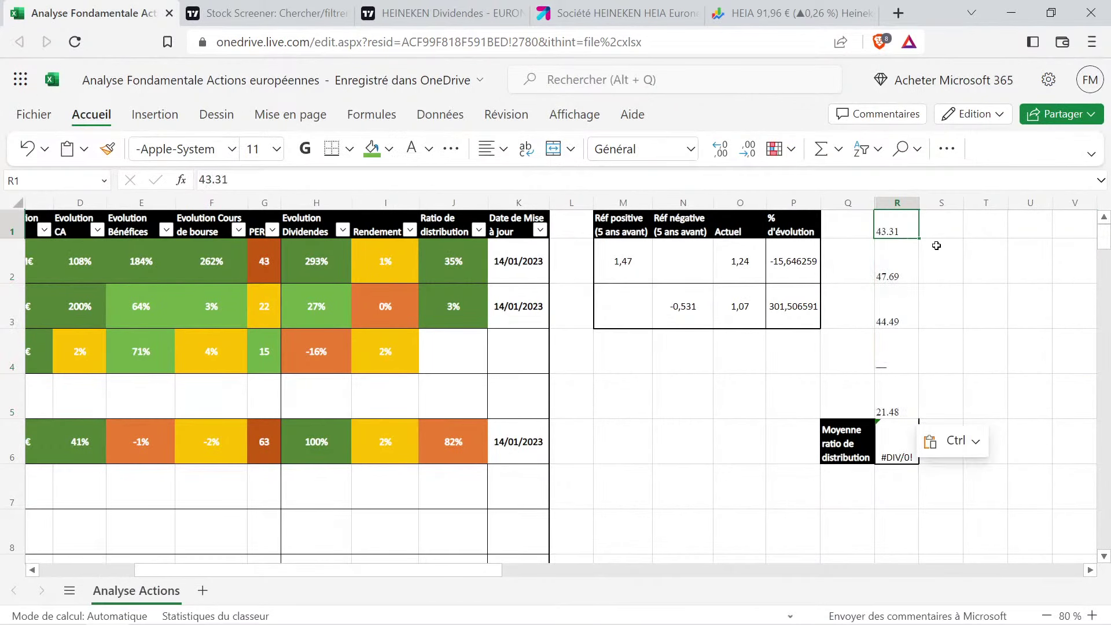
Re-enter the payout ratios with decimal commas as 43,31, 47,69 and 44,49 in R1:R3 and 21,48 in R5, clearing the dash in R4
{"action": "type", "text": "43"}
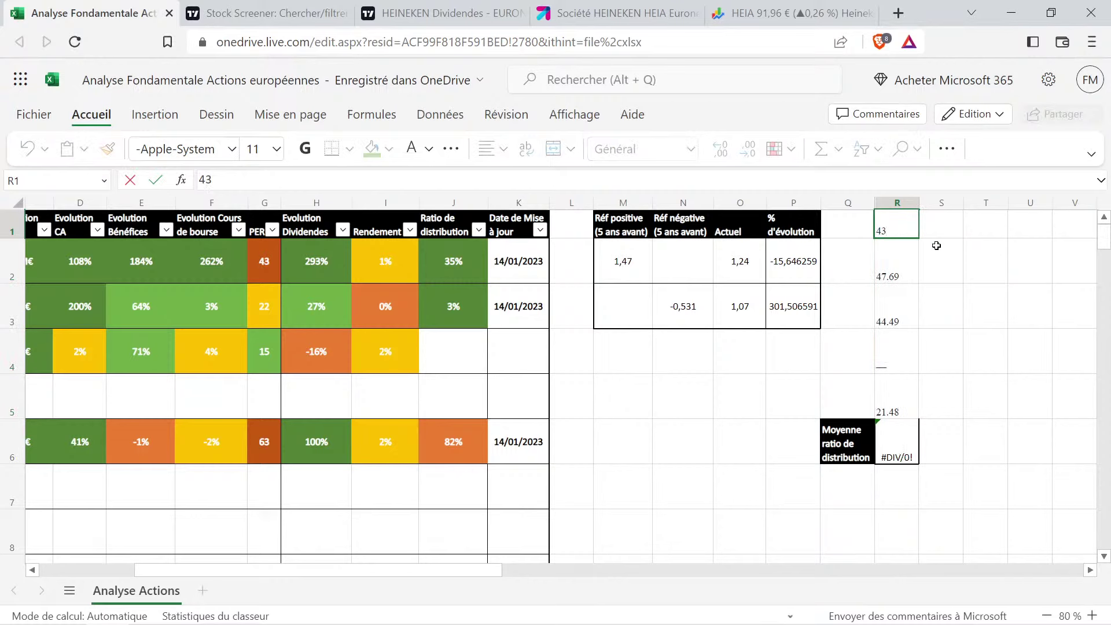
{"action": "type", "text": ",31"}
{"action": "key", "text": "Return"}
{"action": "type", "text": "47"}
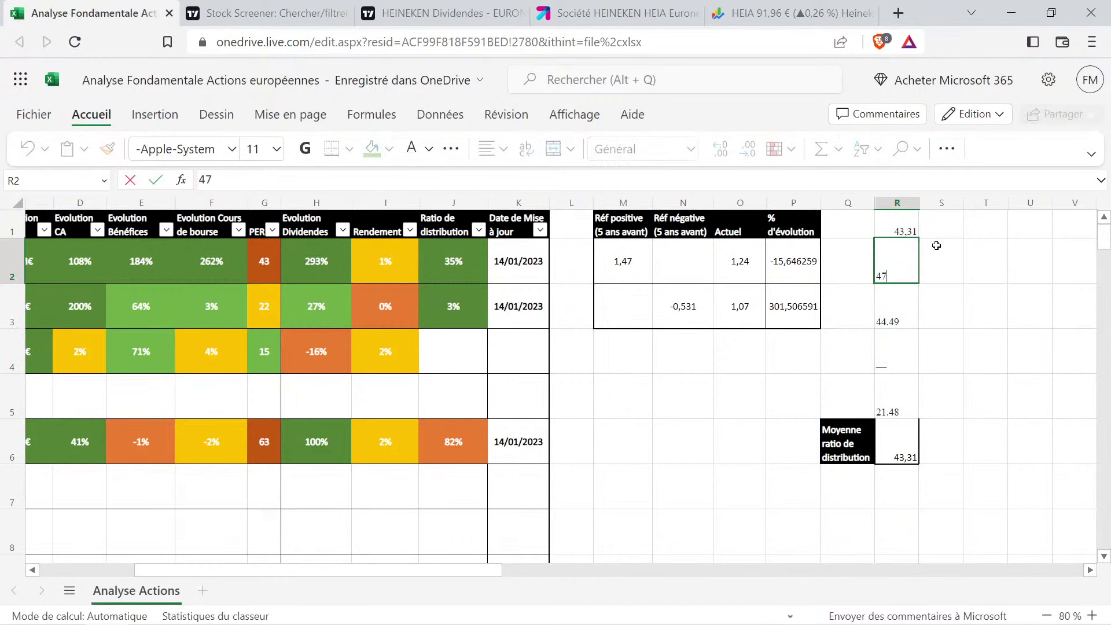
{"action": "type", "text": ",69"}
{"action": "key", "text": "Return"}
{"action": "type", "text": "44,"}
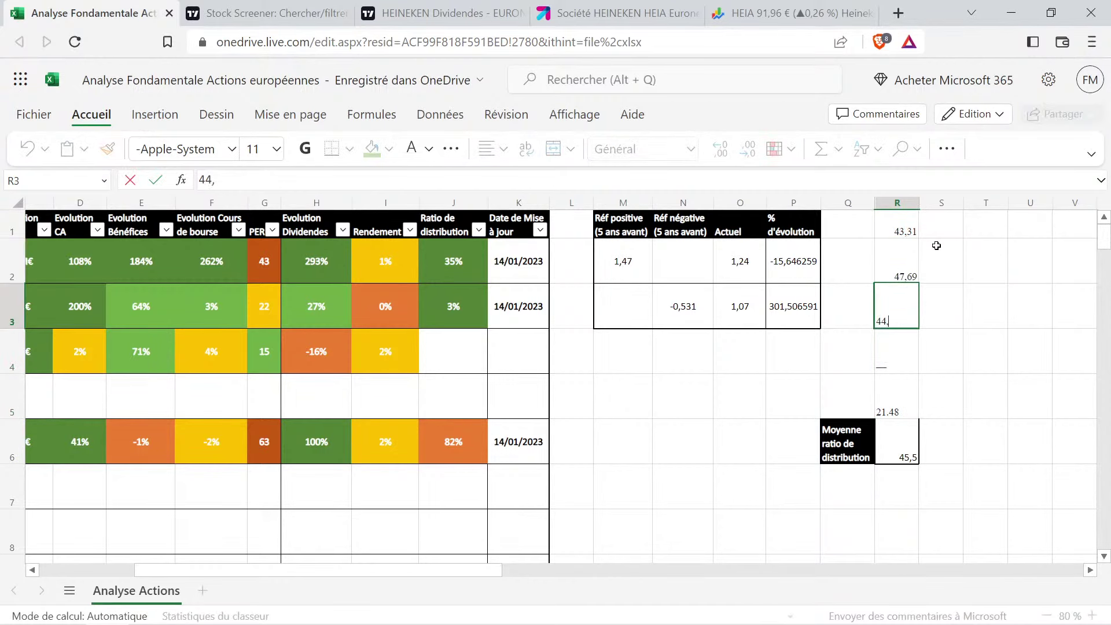
{"action": "key", "text": "Return"}
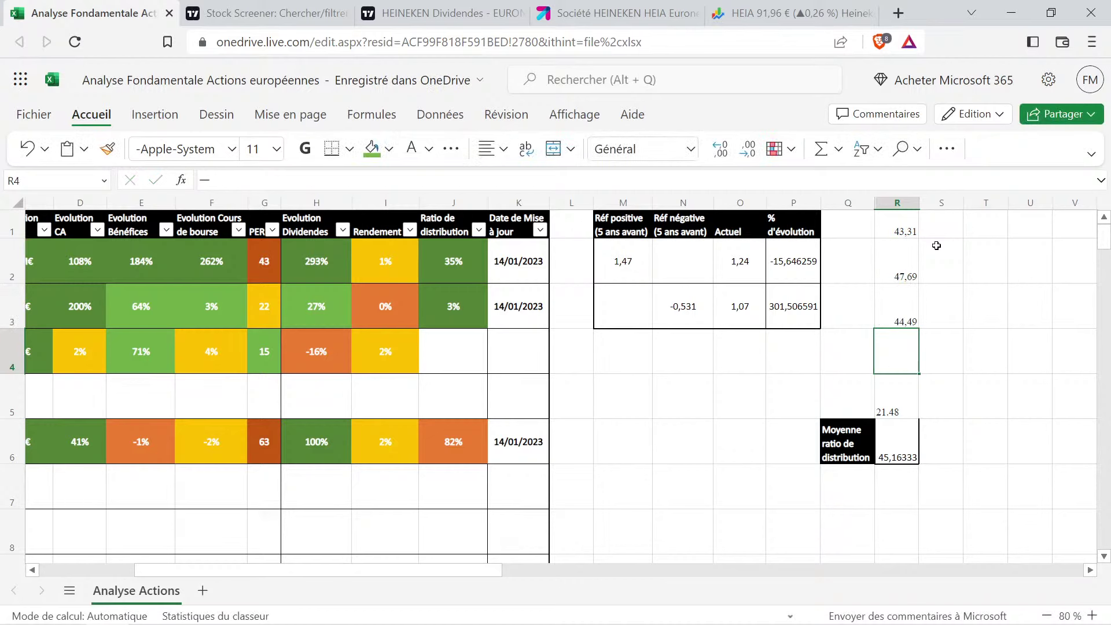
{"action": "key", "text": "Down"}
{"action": "type", "text": "21,48"}
{"action": "key", "text": "Return"}
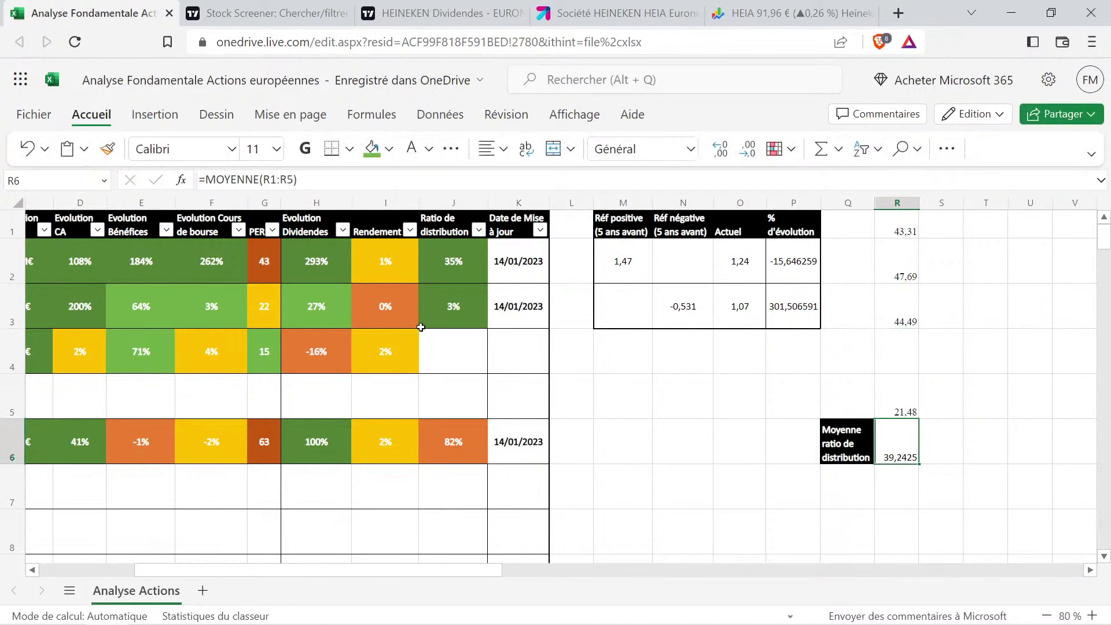
Copy Heineken's yellow Rendement cell into its Ratio de distribution cell and set the value to 39%
{"action": "left_click", "coordinate": [404, 354]}
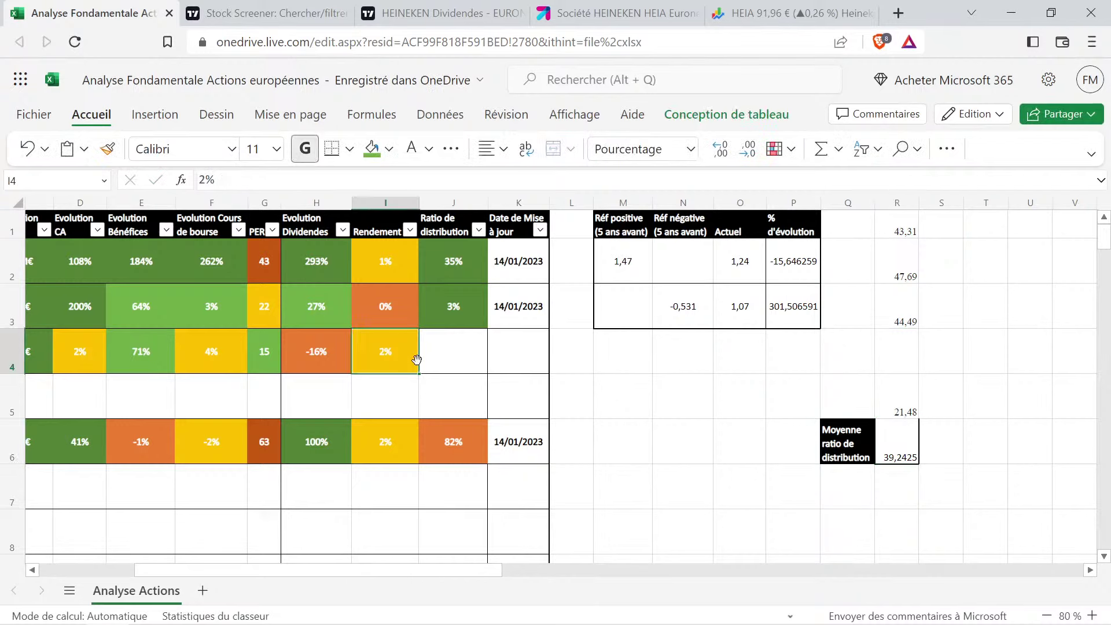
{"action": "key", "text": "ctrl+c"}
{"action": "left_click", "coordinate": [470, 347]}
{"action": "key", "text": "ctrl+v"}
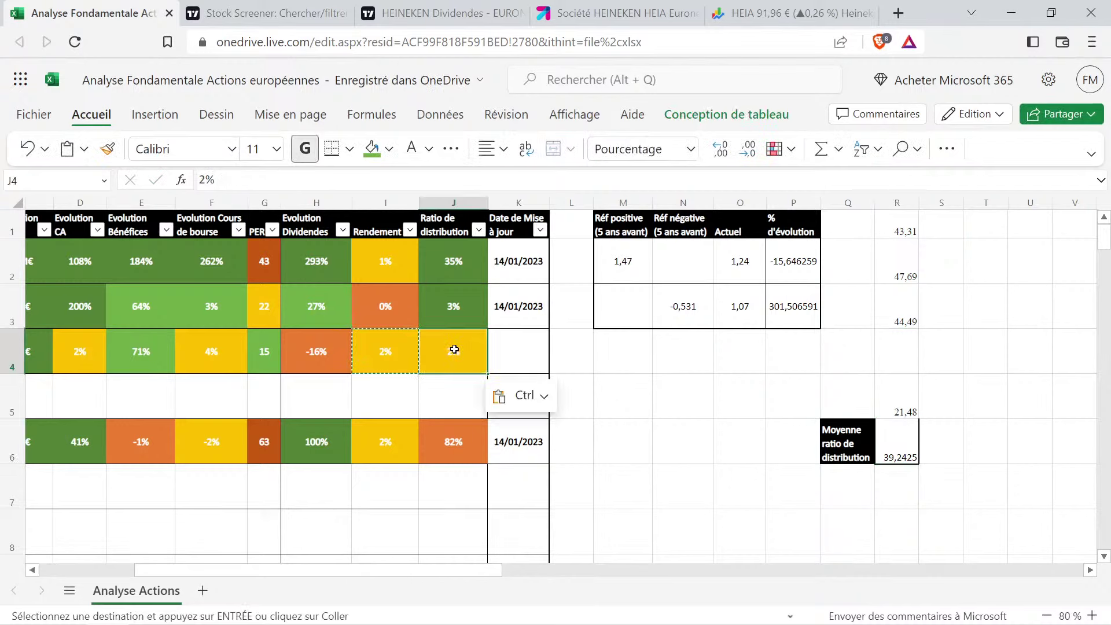
{"action": "double_click", "coordinate": [454, 349]}
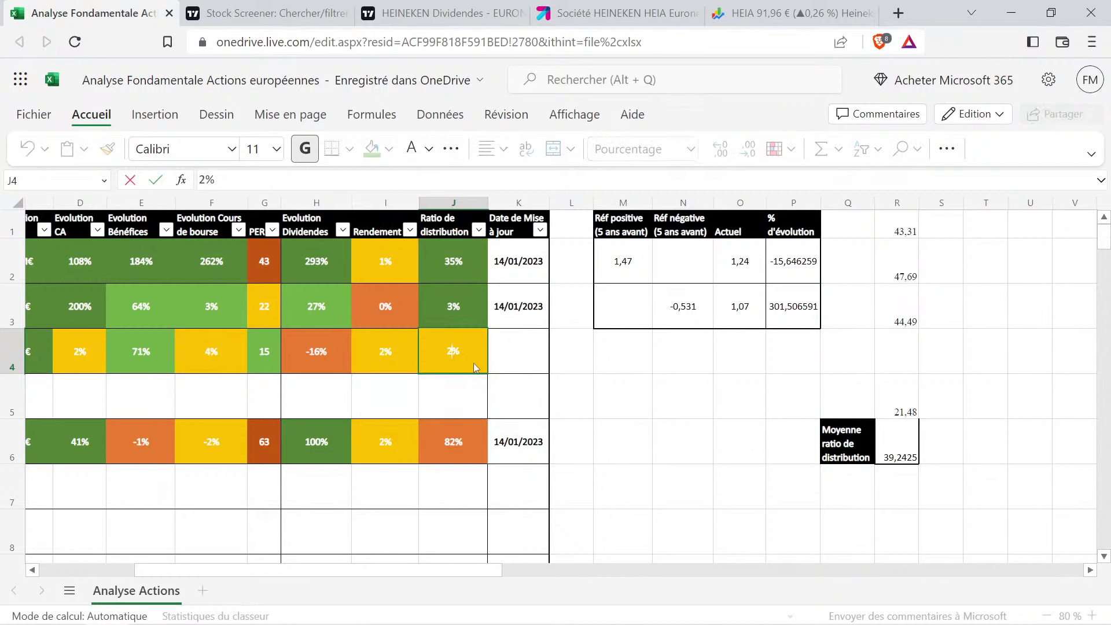
{"action": "type", "text": "39"}
{"action": "key", "text": "Return"}
{"action": "key", "text": "Right"}
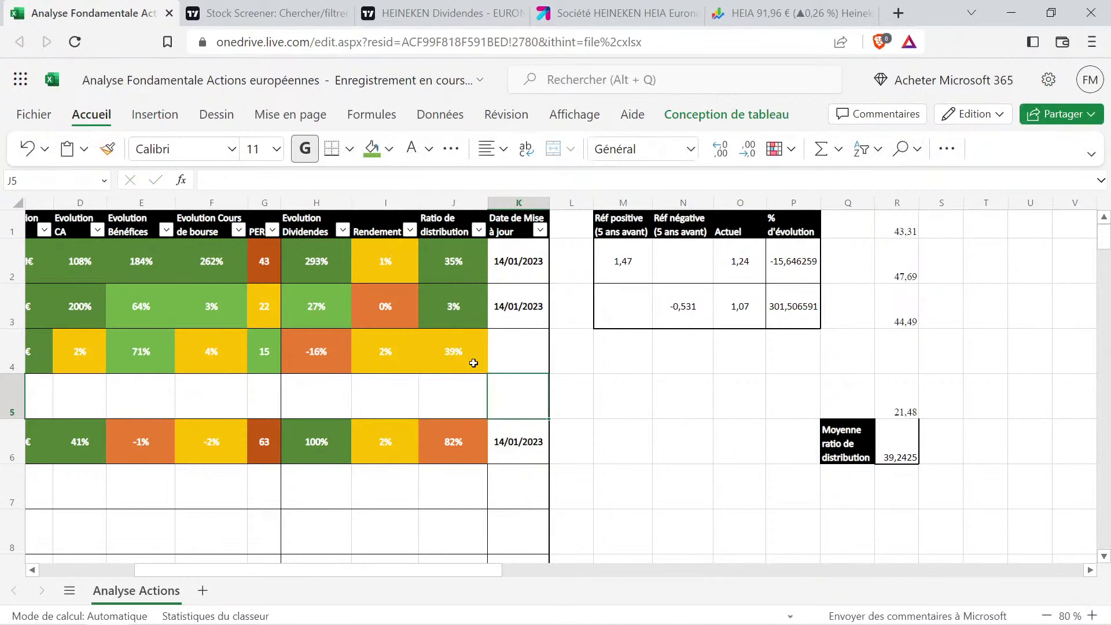
Copy the update date 14/01/2023 from the Prosus row into Heineken's Date de Mise à jour cell
{"action": "key", "text": "Up"}
{"action": "key", "text": "Up"}
{"action": "key", "text": "ctrl+c"}
{"action": "key", "text": "Down"}
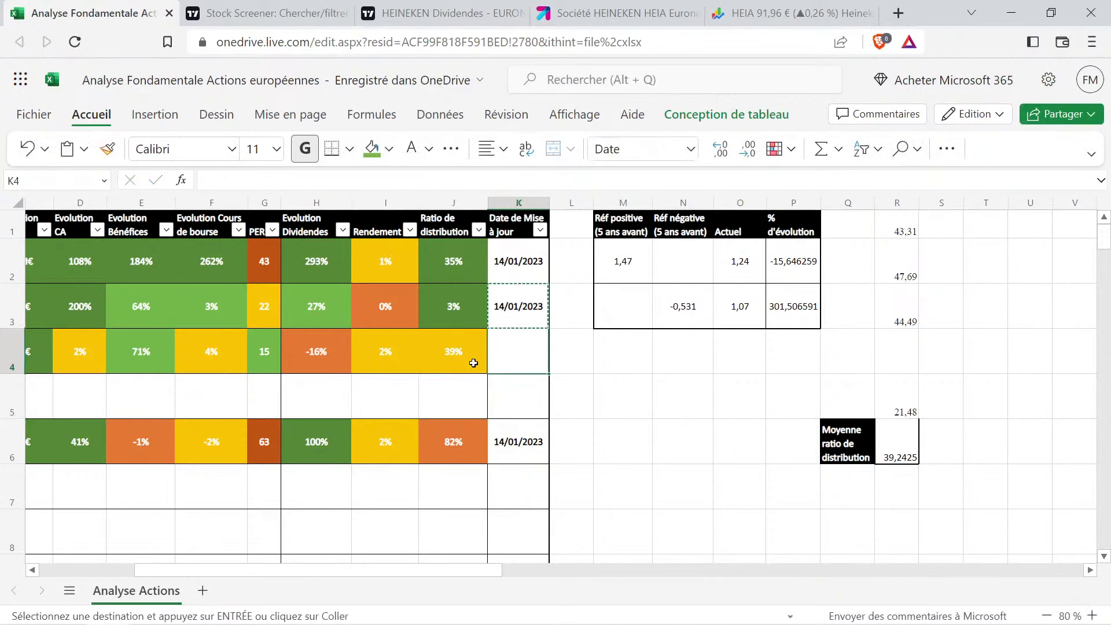
{"action": "key", "text": "ctrl+v"}
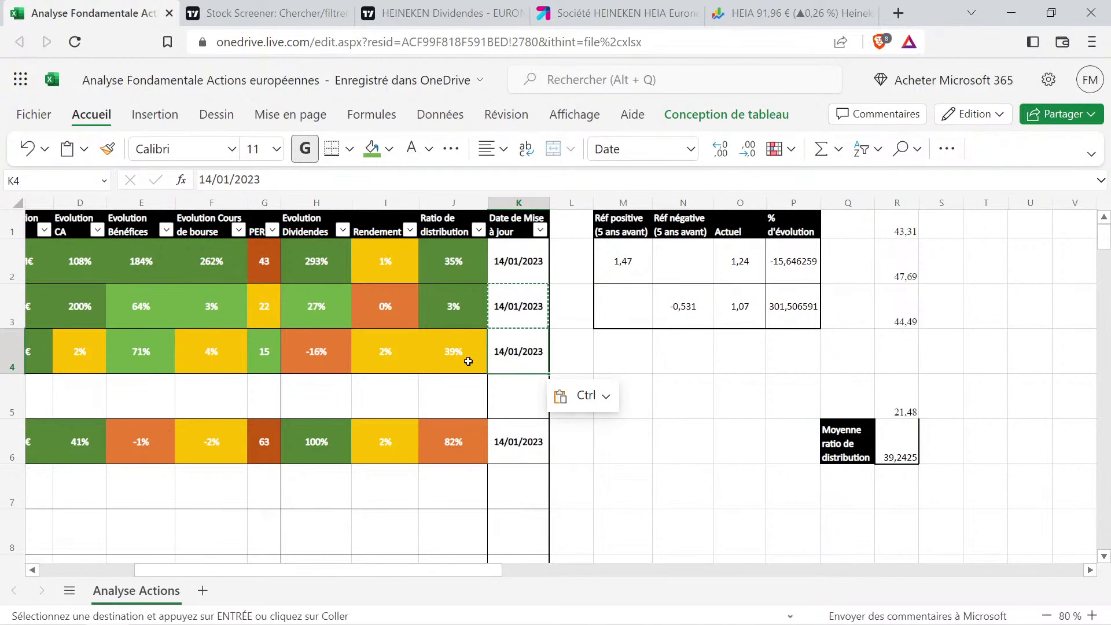
Go back to the start of the Heineken row and select its Evolution Dividendes and Rendement cells for review
{"action": "key", "text": "Left"}
{"action": "key", "text": "Left"}
{"action": "key", "text": "Home"}
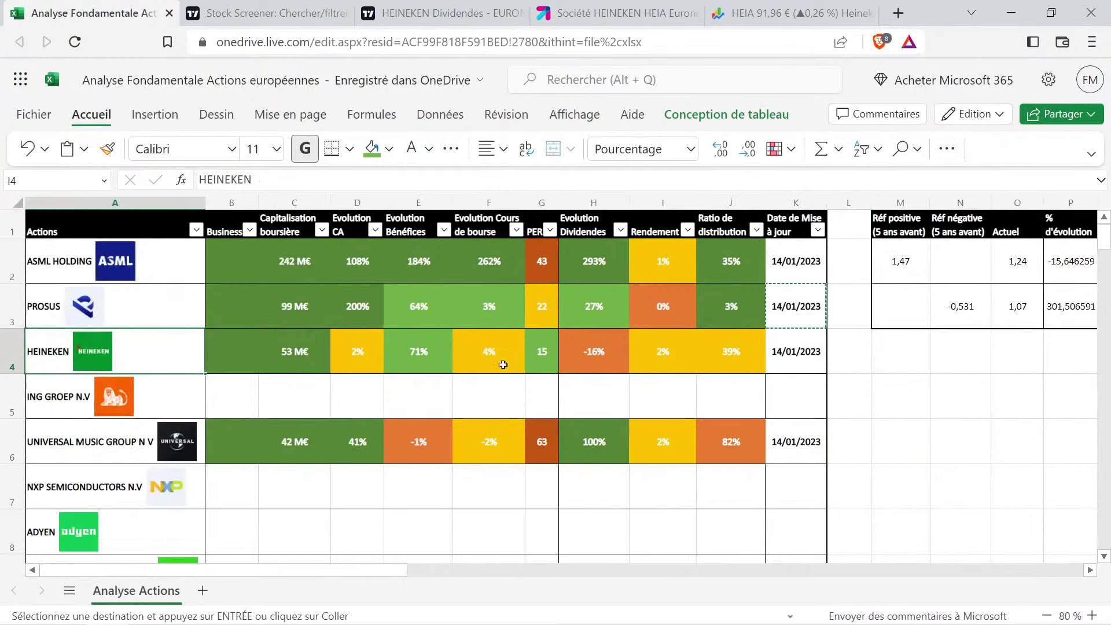
{"action": "left_click_drag", "start_coordinate": [597, 352], "coordinate": [633, 354]}
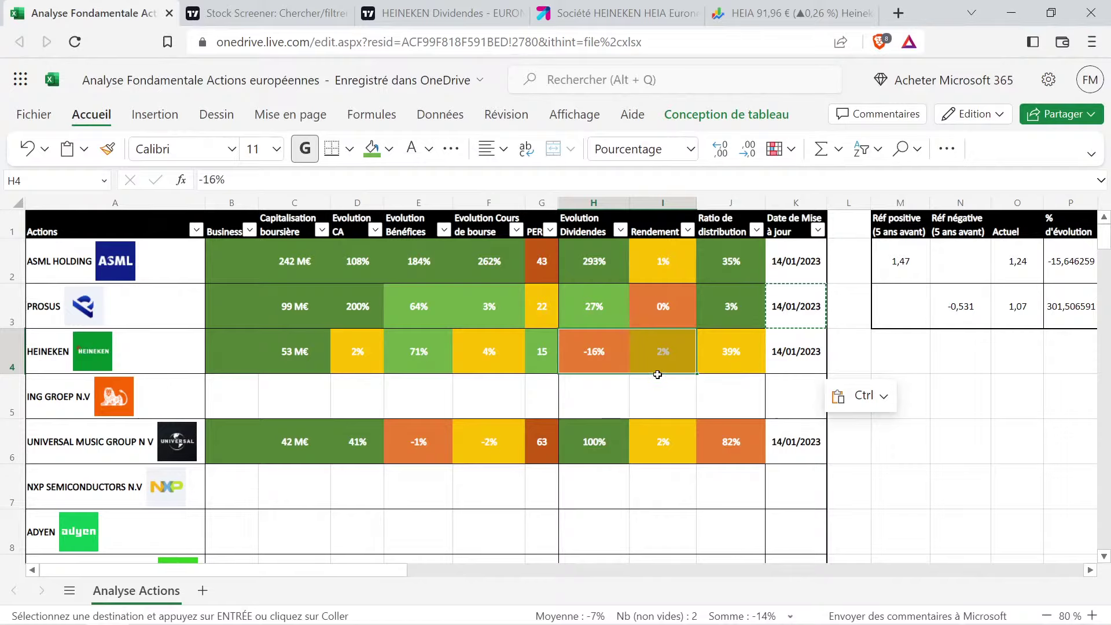
Review the Heineken row's indicator cells, from Evolution CA to Ratio de distribution, ending with the whole row
{"action": "left_click", "coordinate": [675, 384]}
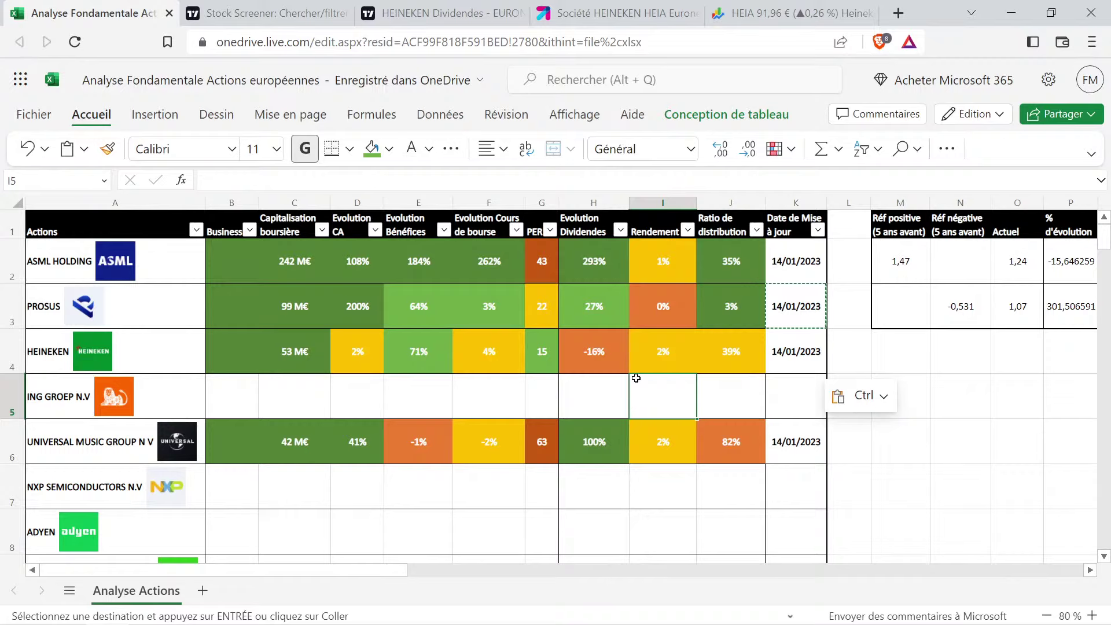
{"action": "left_click_drag", "start_coordinate": [424, 359], "coordinate": [544, 356]}
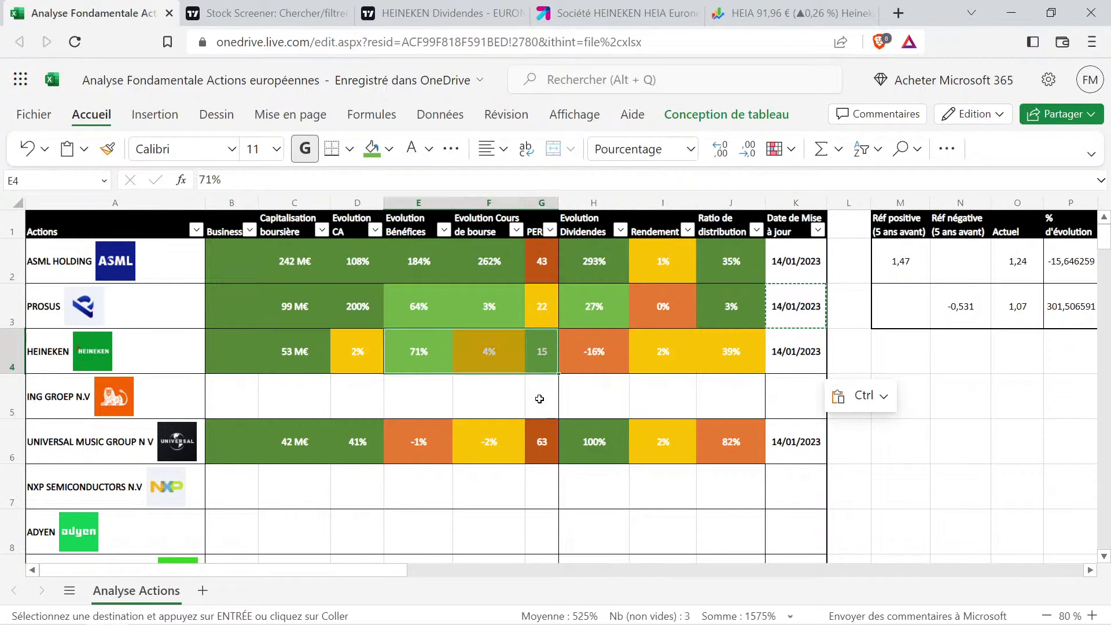
{"action": "left_click", "coordinate": [538, 396]}
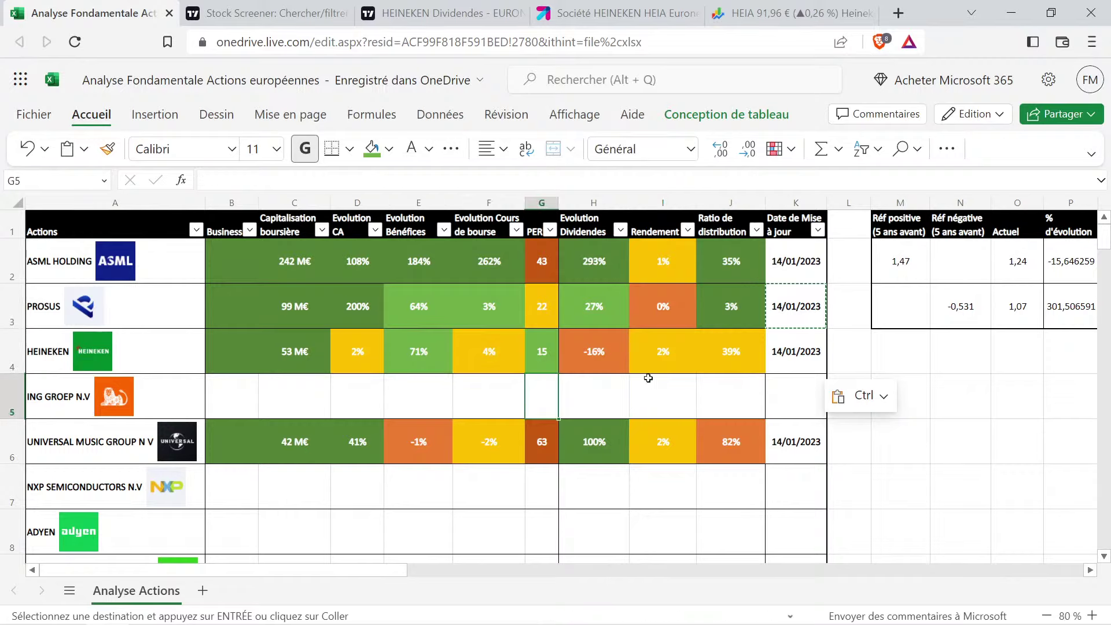
{"action": "left_click", "coordinate": [739, 350]}
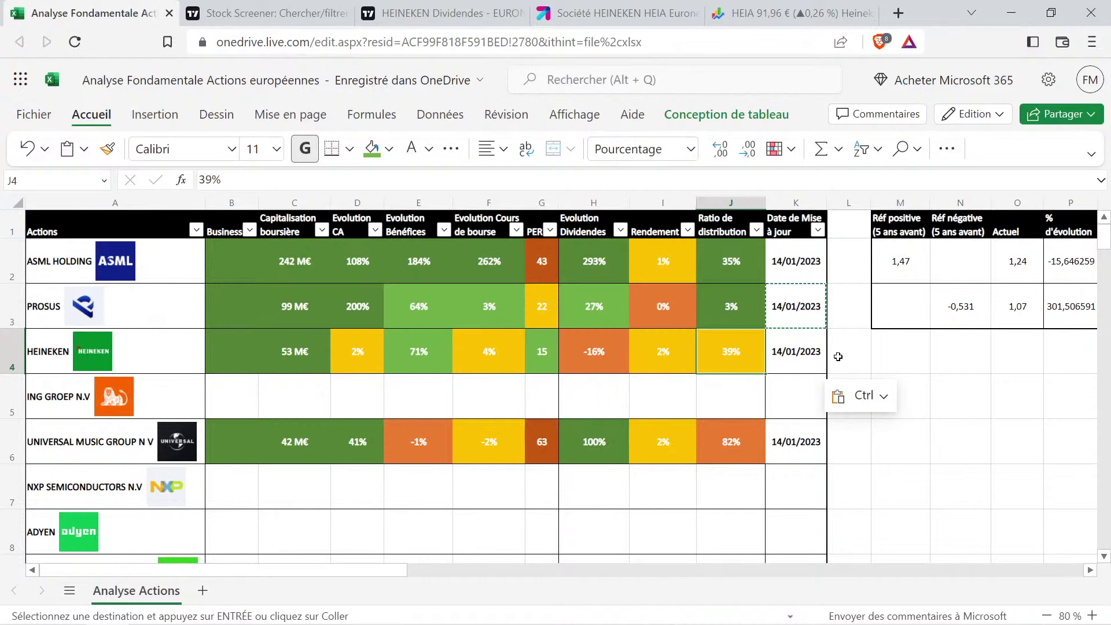
{"action": "left_click_drag", "start_coordinate": [849, 356], "coordinate": [637, 346]}
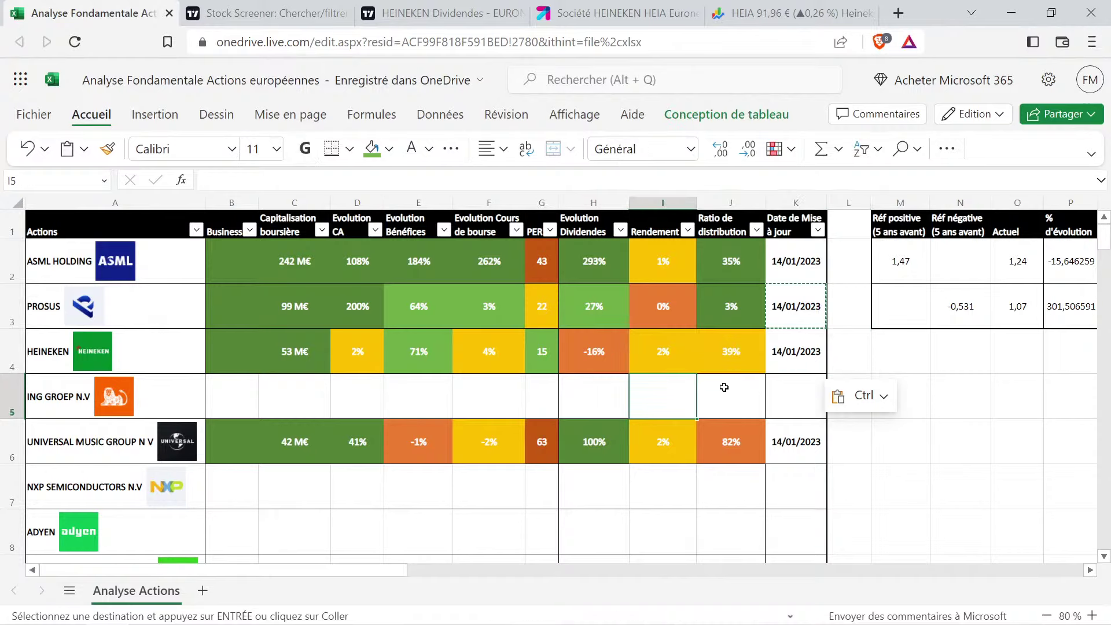
{"action": "left_click_drag", "start_coordinate": [731, 352], "coordinate": [514, 361]}
{"action": "mouse_move", "coordinate": [412, 356]}
{"action": "left_mouse_down"}
{"action": "mouse_move", "coordinate": [371, 359]}
{"action": "mouse_move", "coordinate": [422, 354]}
{"action": "left_mouse_up"}
{"action": "left_click", "coordinate": [404, 397]}
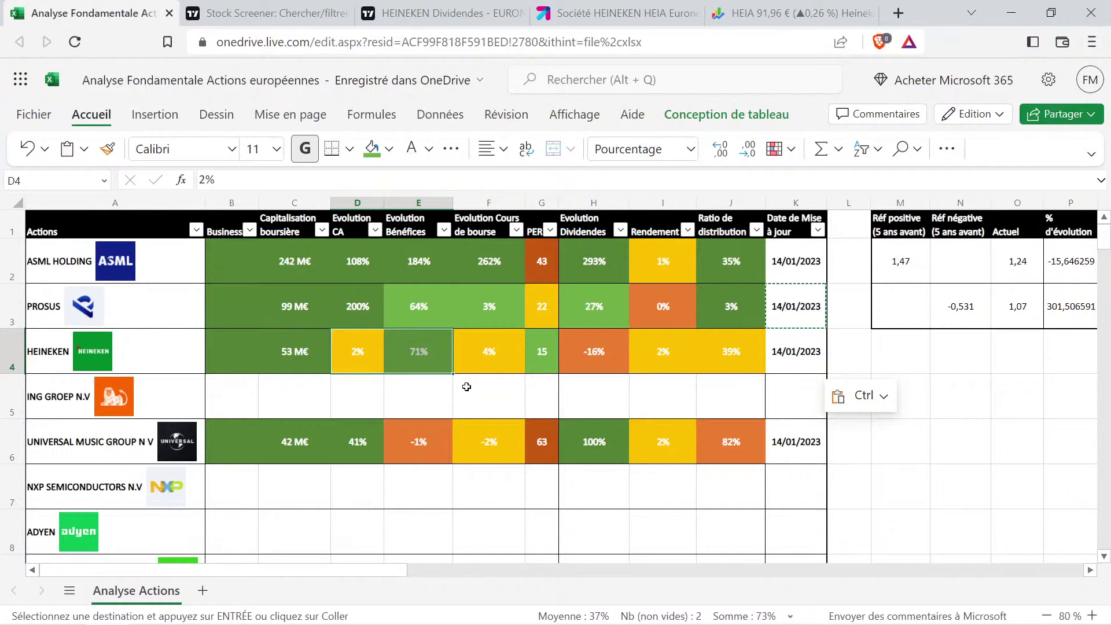
{"action": "left_click", "coordinate": [413, 393]}
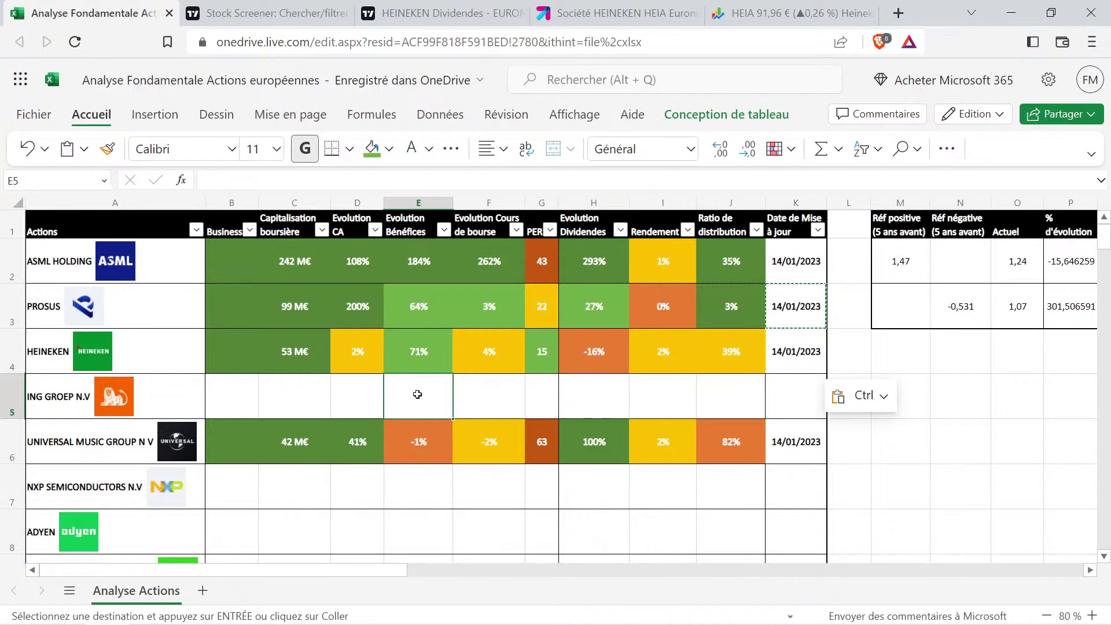
{"action": "left_click_drag", "start_coordinate": [778, 361], "coordinate": [158, 365]}
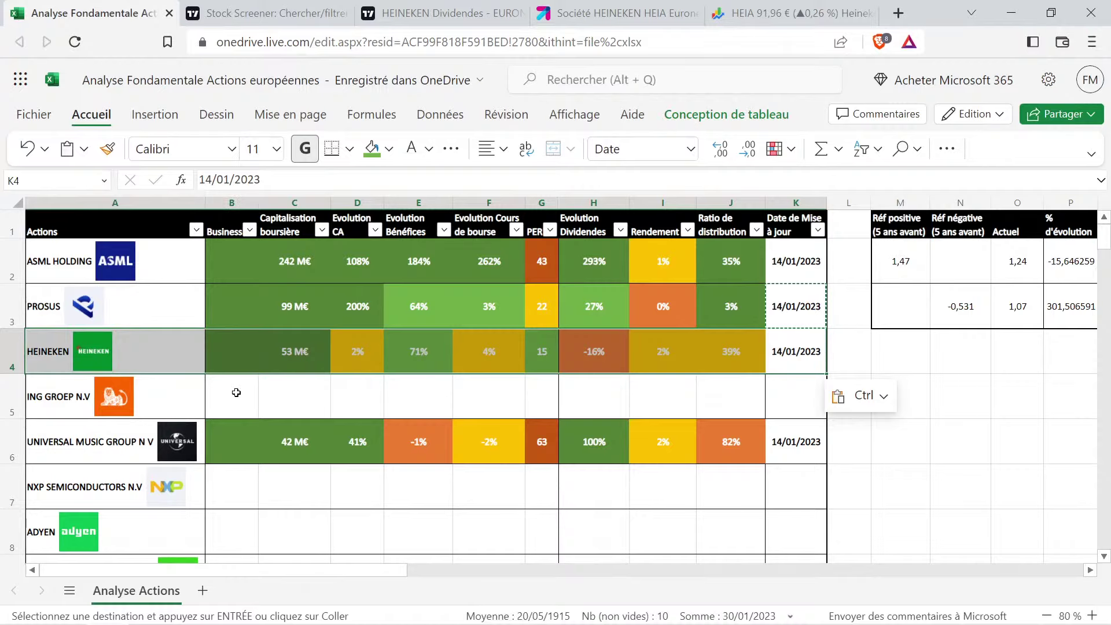
Close the Heineken dividends page and open ING Groep's (INGA) stock page from the TradingView screener
{"action": "left_click", "coordinate": [490, 12]}
{"action": "left_click", "coordinate": [519, 12]}
{"action": "left_click", "coordinate": [269, 13]}
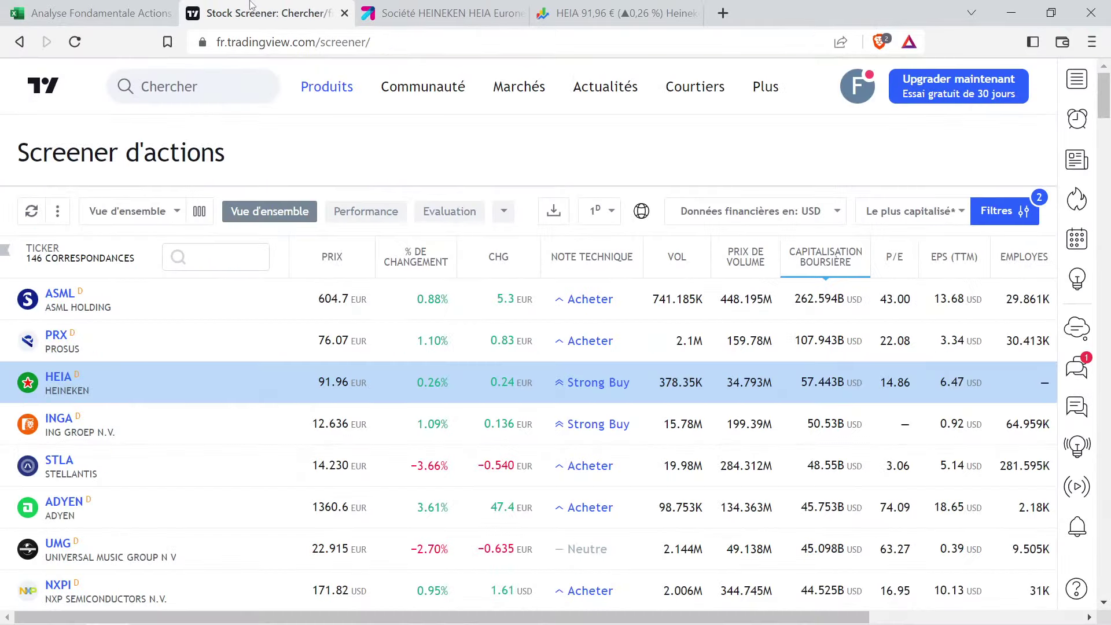
{"action": "left_click", "coordinate": [59, 421]}
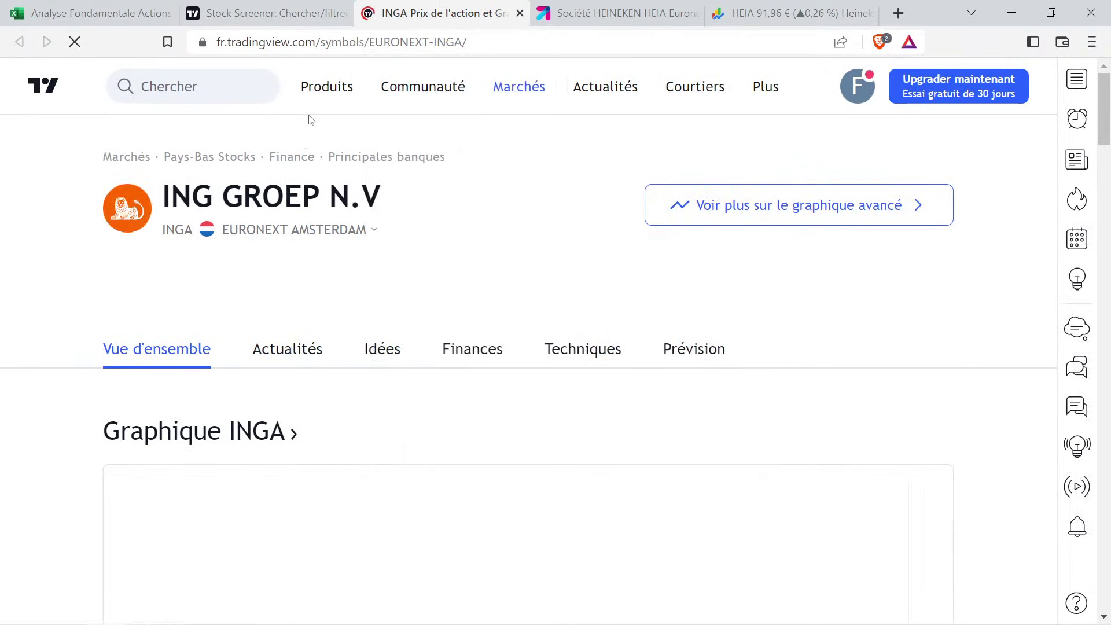
Switch to Boursorama, search for inga and open the company profile of ING Group on Euronext Amsterdam
{"action": "left_click", "coordinate": [618, 6]}
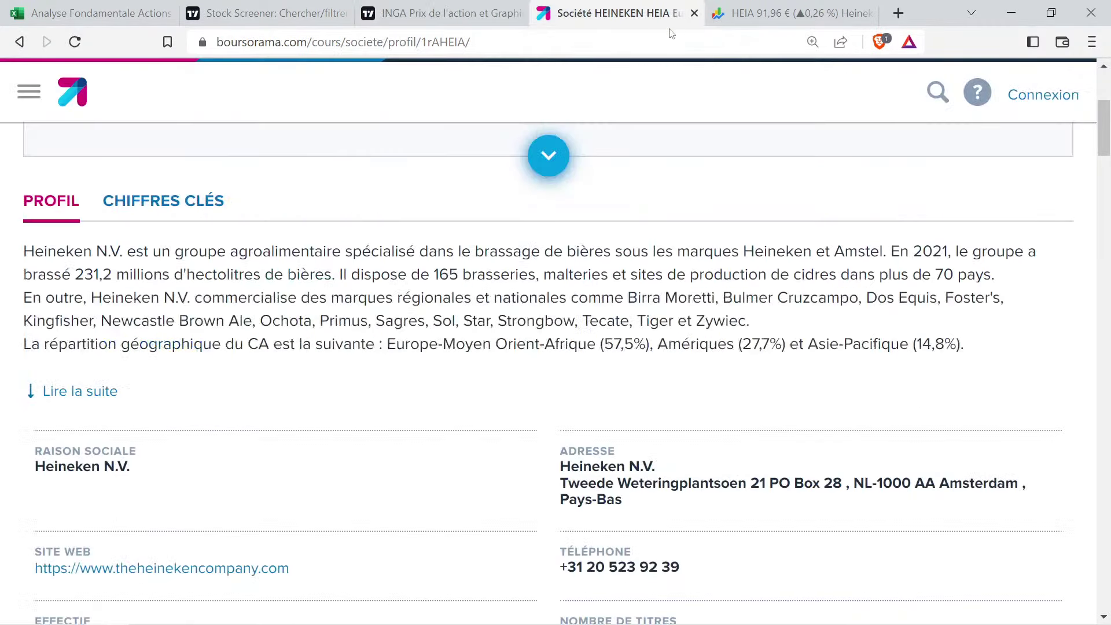
{"action": "left_click", "coordinate": [937, 93]}
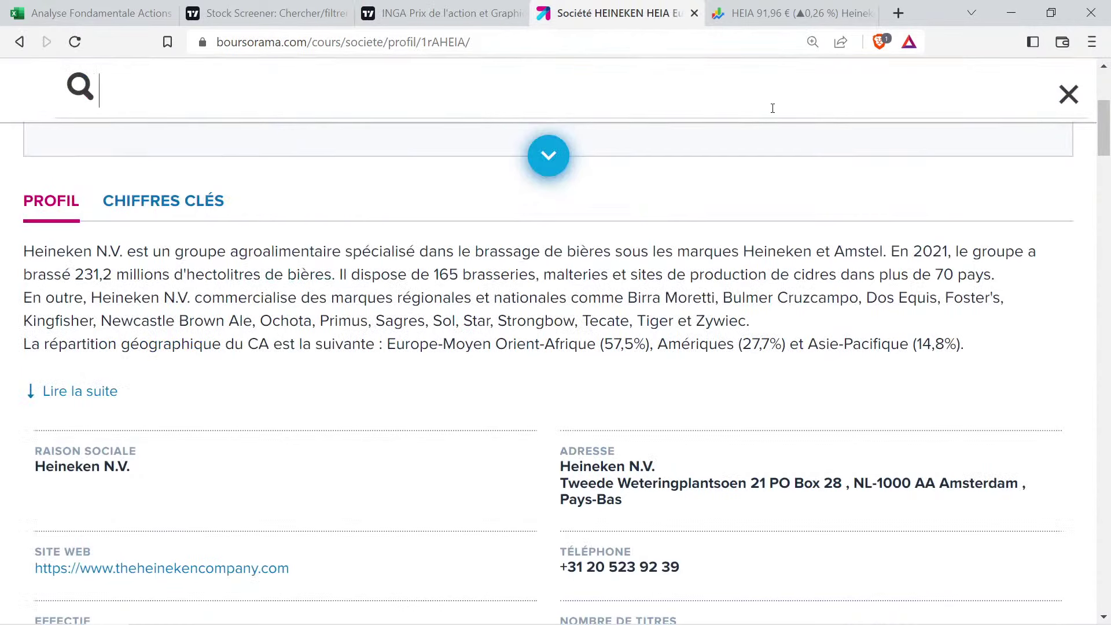
{"action": "type", "text": "inga"}
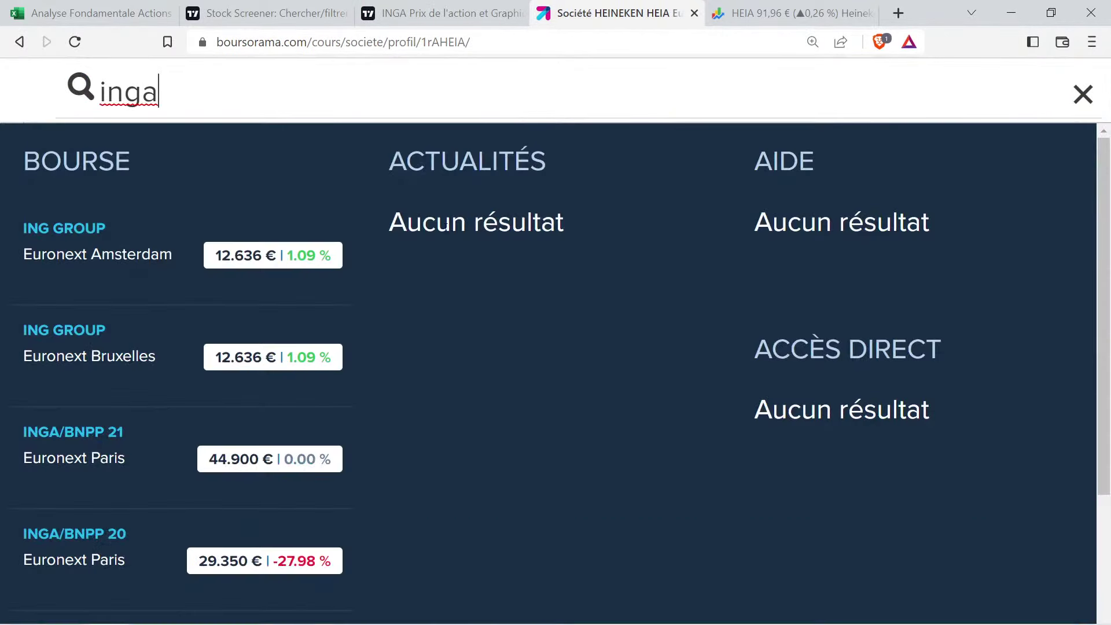
{"action": "left_click", "coordinate": [96, 238]}
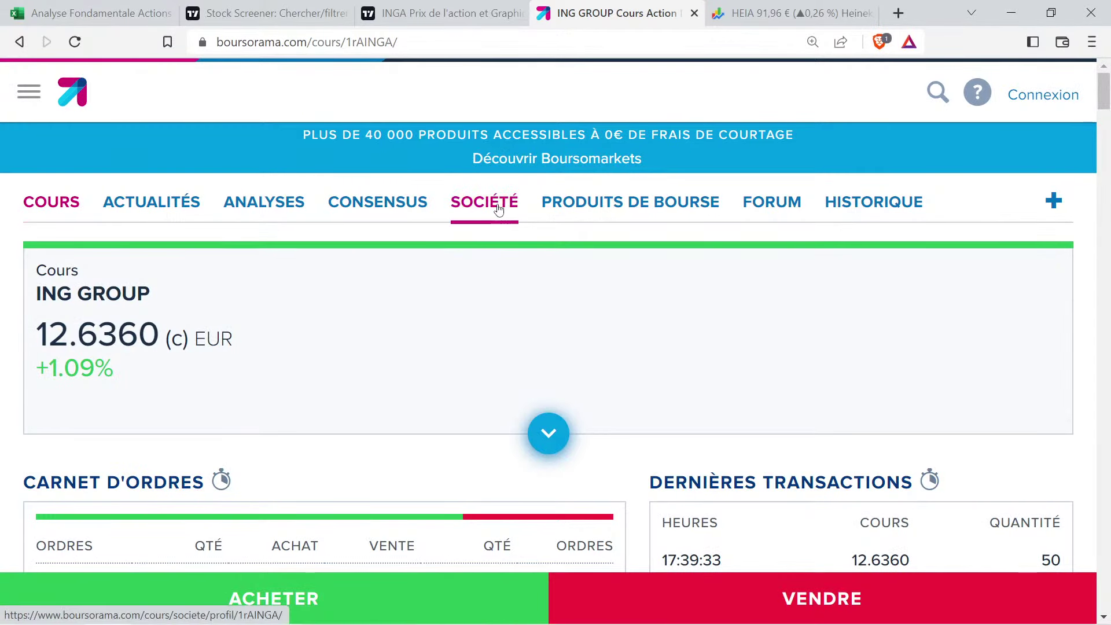
{"action": "left_click", "coordinate": [498, 210]}
{"action": "scroll", "coordinate": [253, 386], "scroll_direction": "down", "scroll_amount": 5}
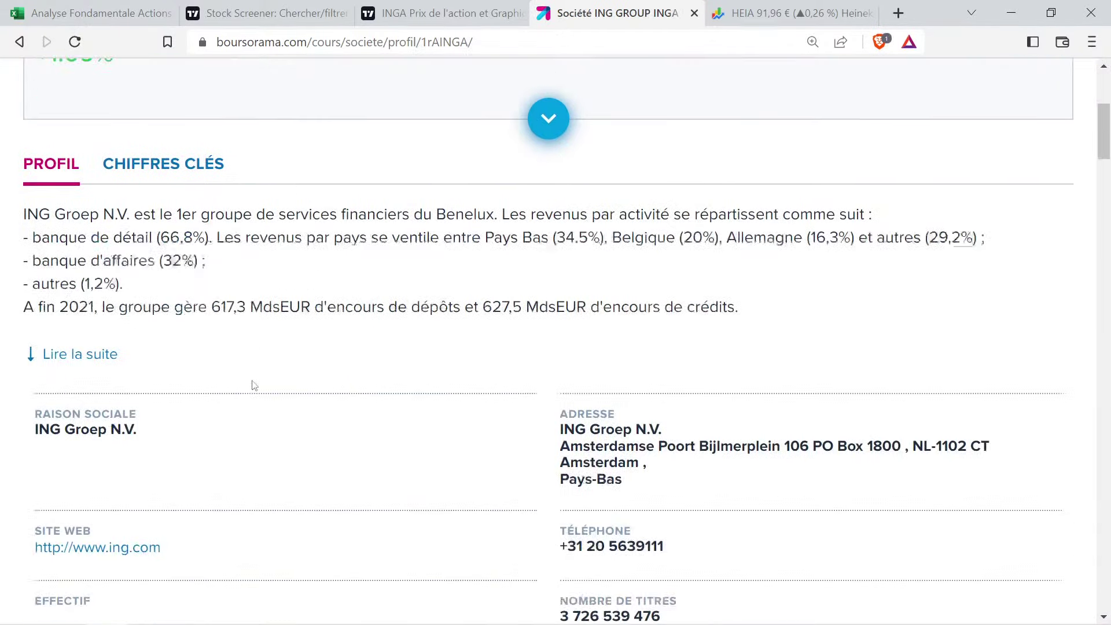
Expand ING Groep's full profile description and examine its revenue breakdown by activity and by country
{"action": "left_click", "coordinate": [113, 328]}
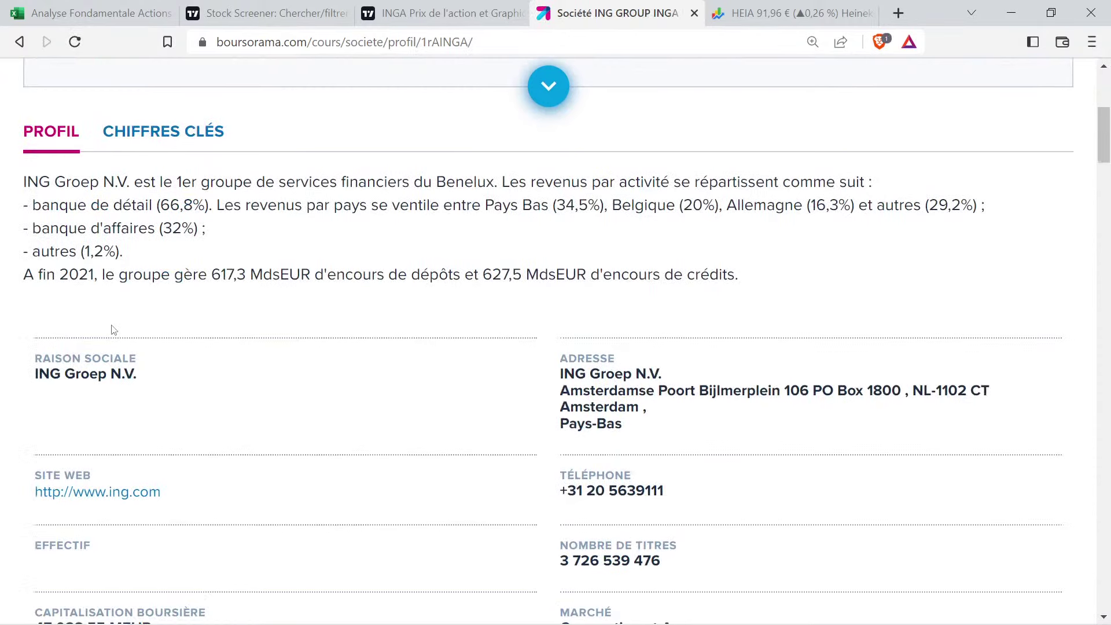
{"action": "left_click_drag", "start_coordinate": [149, 183], "coordinate": [791, 182]}
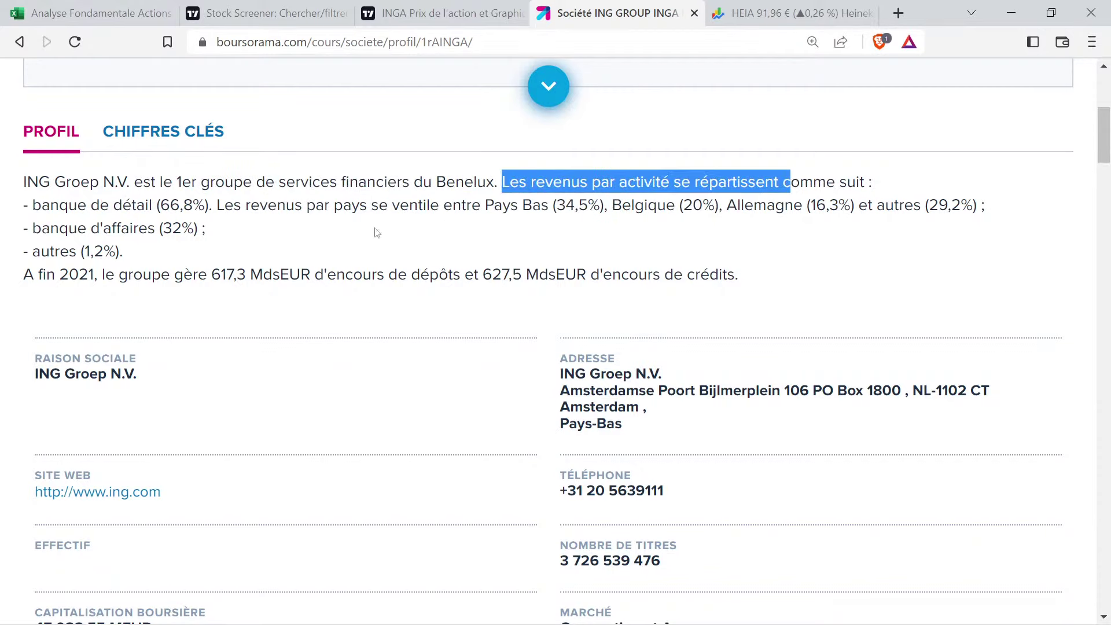
{"action": "left_click_drag", "start_coordinate": [49, 205], "coordinate": [983, 203]}
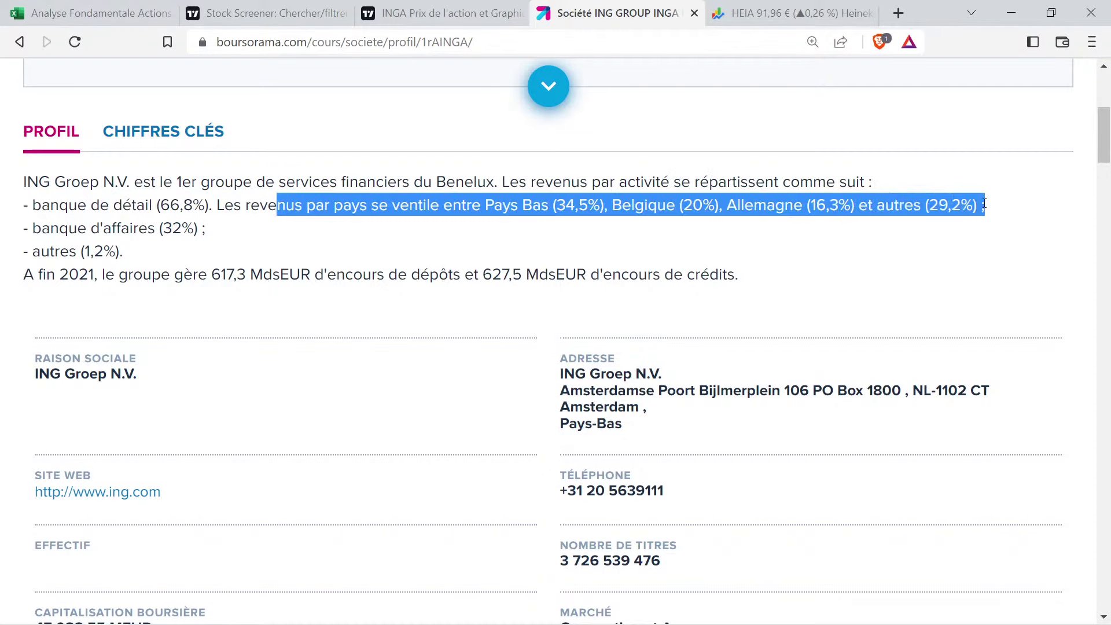
{"action": "left_click", "coordinate": [302, 211]}
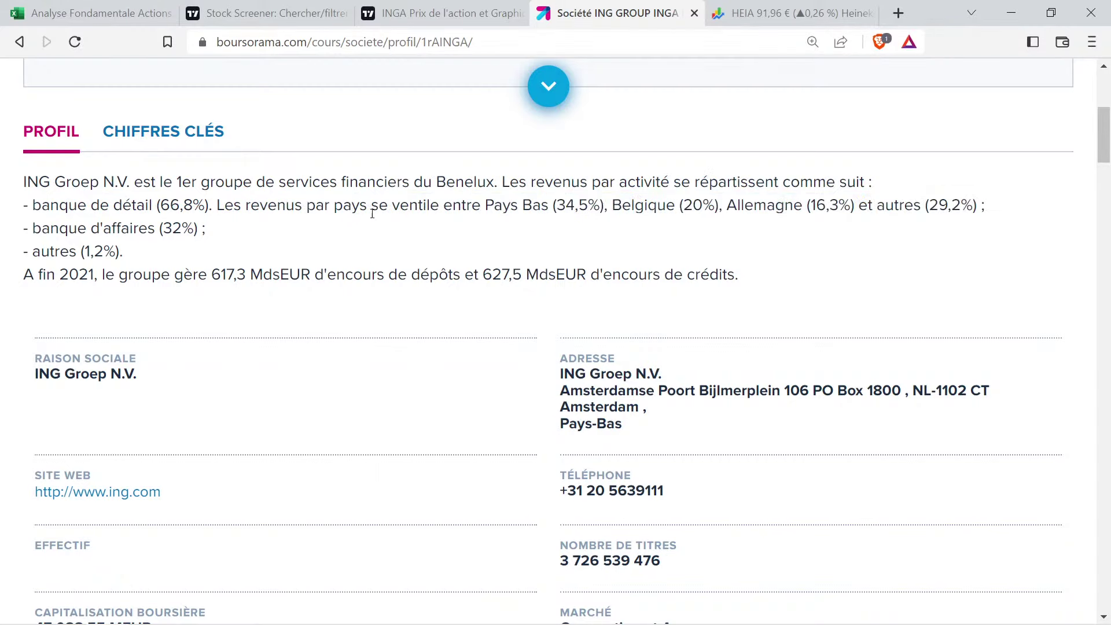
{"action": "left_click_drag", "start_coordinate": [481, 206], "coordinate": [616, 204]}
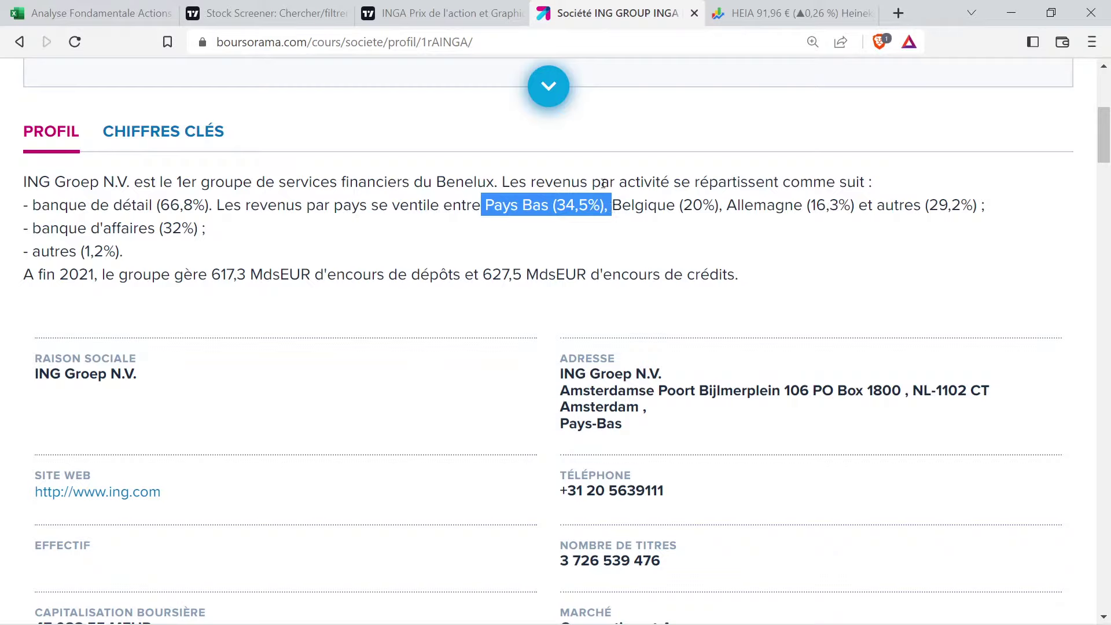
{"action": "left_click_drag", "start_coordinate": [623, 202], "coordinate": [992, 211]}
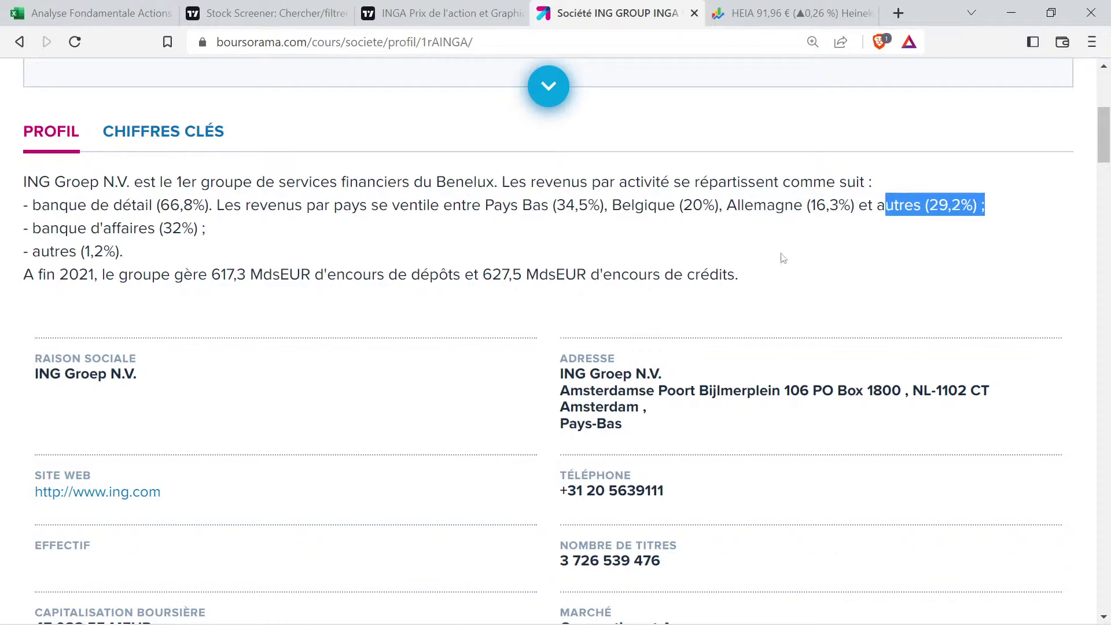
{"action": "left_click_drag", "start_coordinate": [213, 231], "coordinate": [18, 231]}
{"action": "left_click_drag", "start_coordinate": [141, 248], "coordinate": [30, 250]}
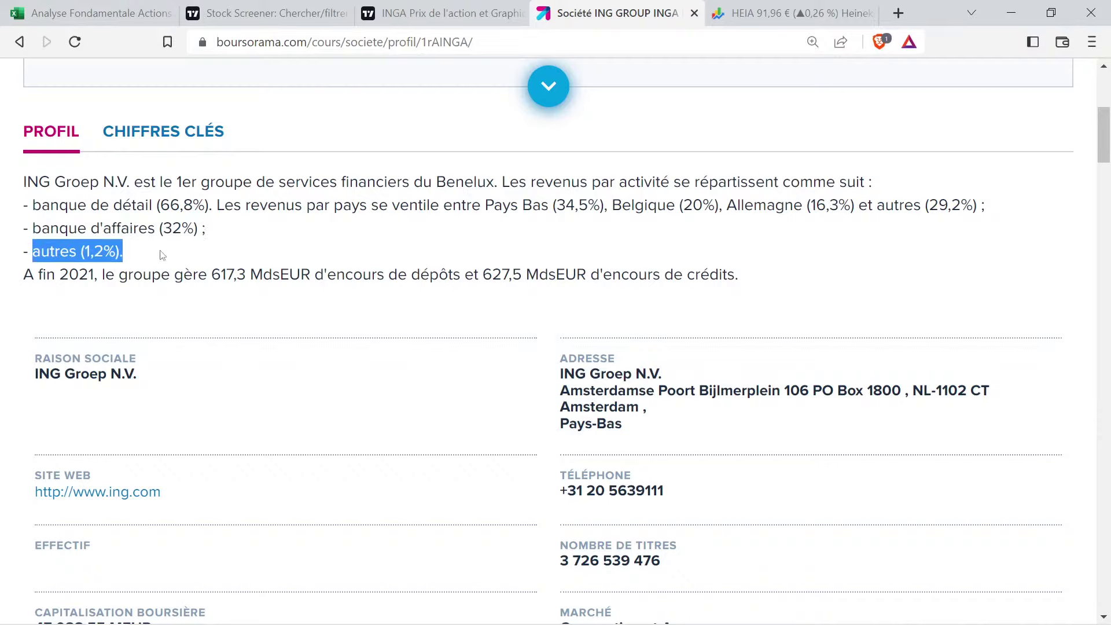
{"action": "left_click_drag", "start_coordinate": [91, 206], "coordinate": [150, 265]}
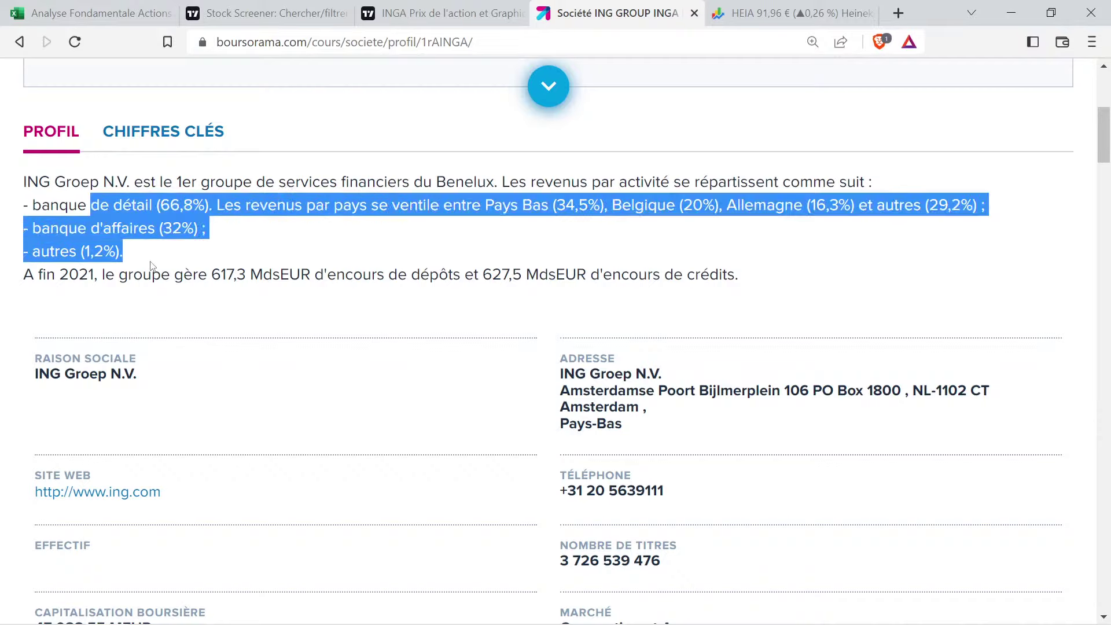
Examine ING's market position and outstanding deposits and loans in the profile, and recheck its revenue split by country
{"action": "left_click", "coordinate": [197, 245]}
{"action": "left_click_drag", "start_coordinate": [171, 178], "coordinate": [298, 180]}
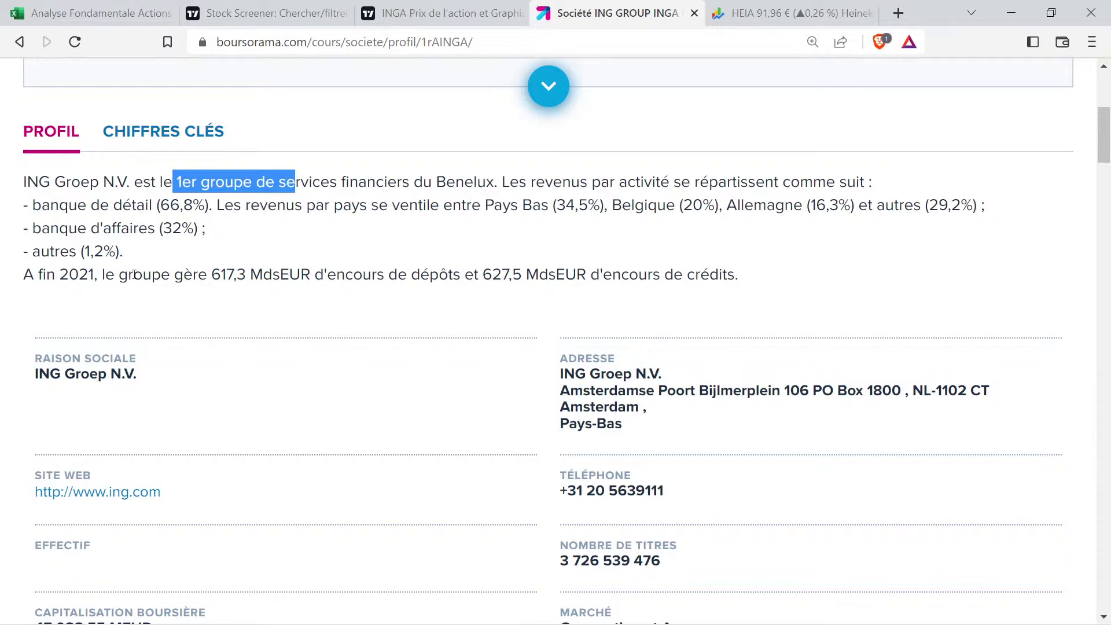
{"action": "left_click_drag", "start_coordinate": [213, 274], "coordinate": [735, 267]}
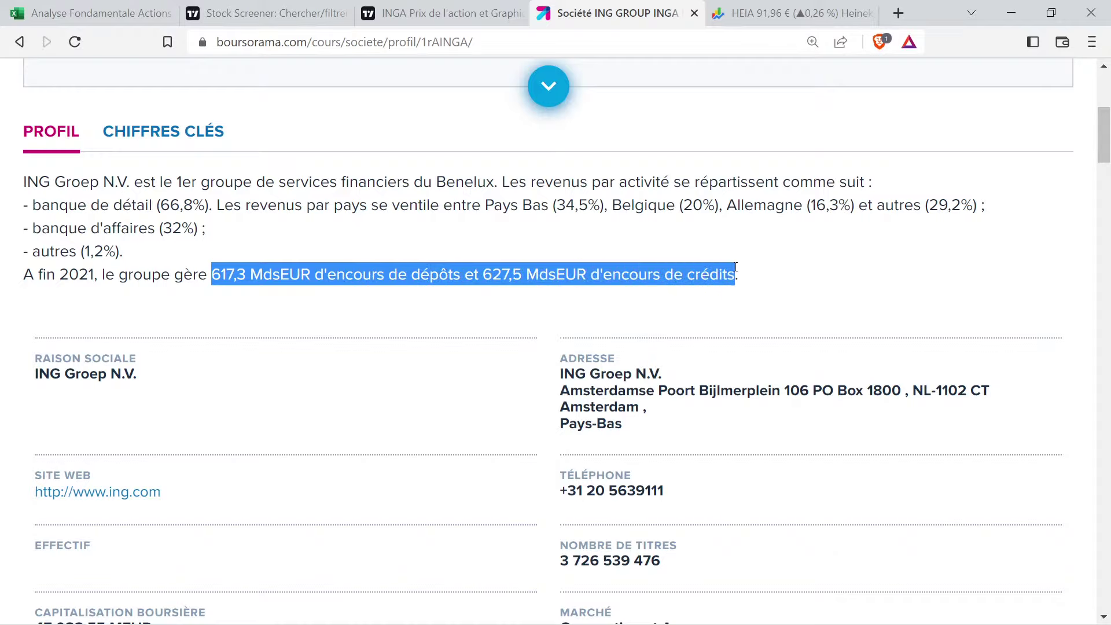
{"action": "left_click", "coordinate": [684, 260]}
{"action": "scroll", "coordinate": [429, 353], "scroll_direction": "up", "scroll_amount": 3}
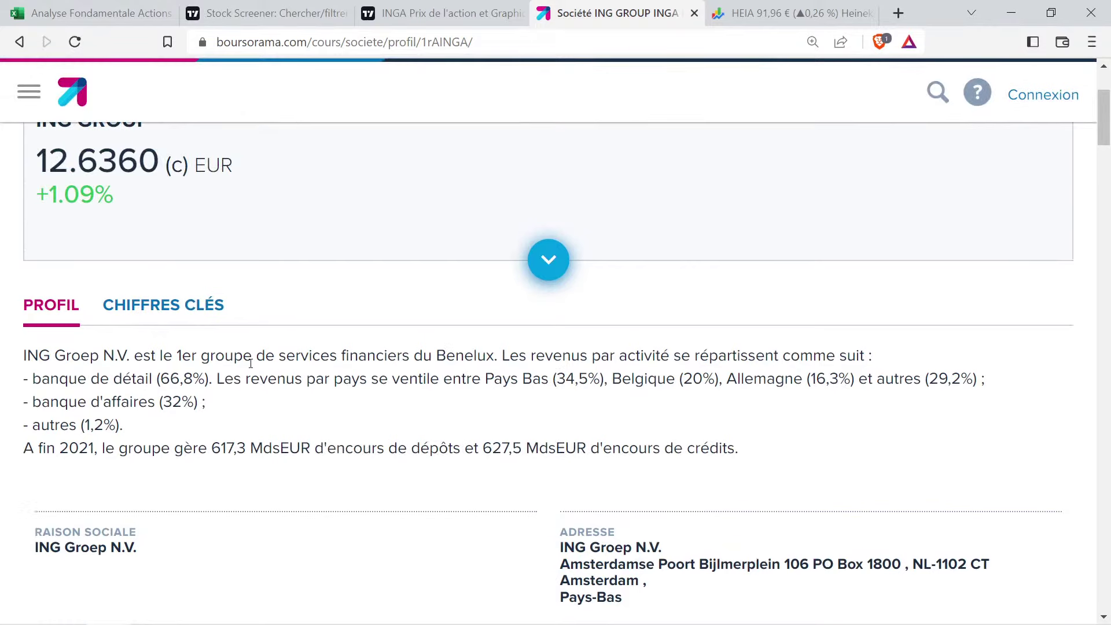
{"action": "left_click_drag", "start_coordinate": [222, 362], "coordinate": [268, 433]}
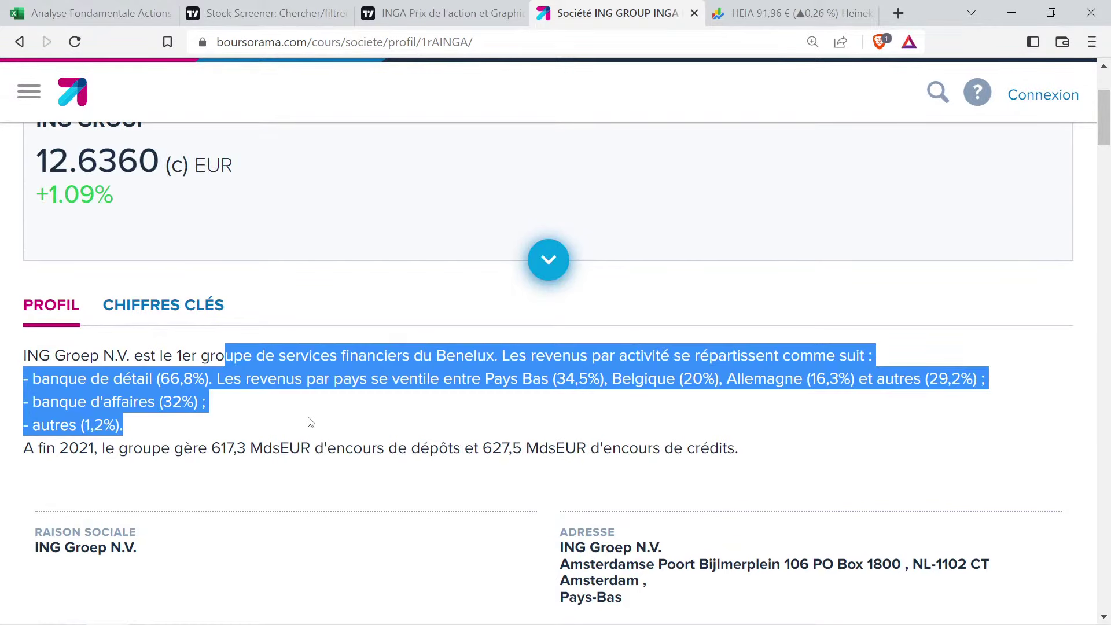
{"action": "left_click", "coordinate": [440, 353]}
{"action": "left_click_drag", "start_coordinate": [423, 375], "coordinate": [951, 379]}
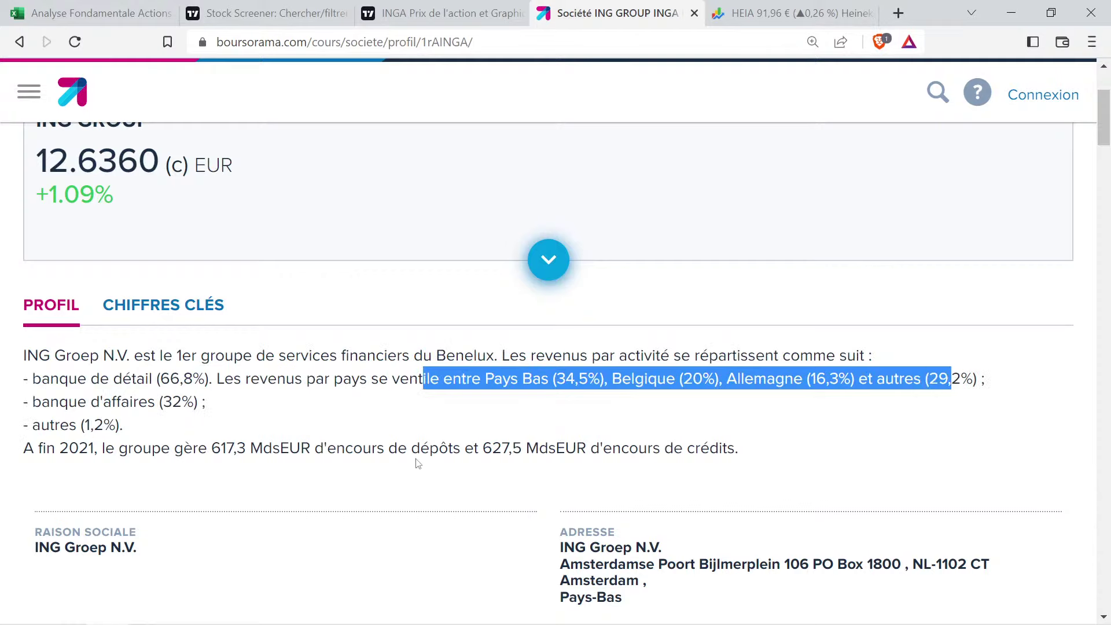
Open ING Group's quote page on Boursorama and check its key figures and PEA eligibility
{"action": "scroll", "coordinate": [249, 353], "scroll_direction": "up", "scroll_amount": 3}
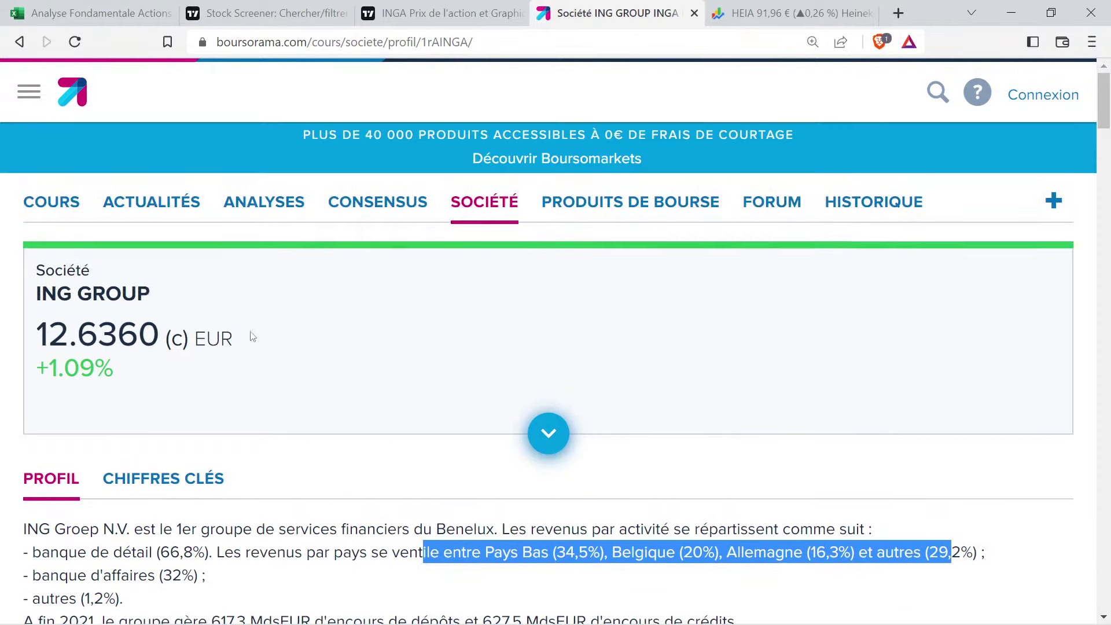
{"action": "left_click", "coordinate": [60, 211]}
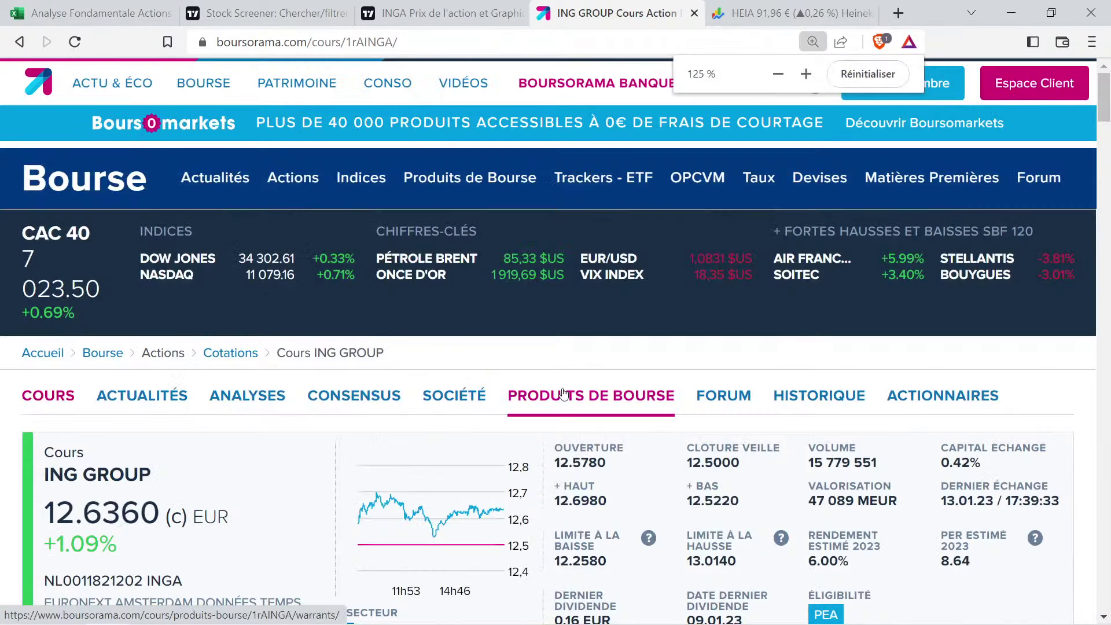
{"action": "scroll", "coordinate": [593, 403], "scroll_direction": "down", "scroll_amount": 3}
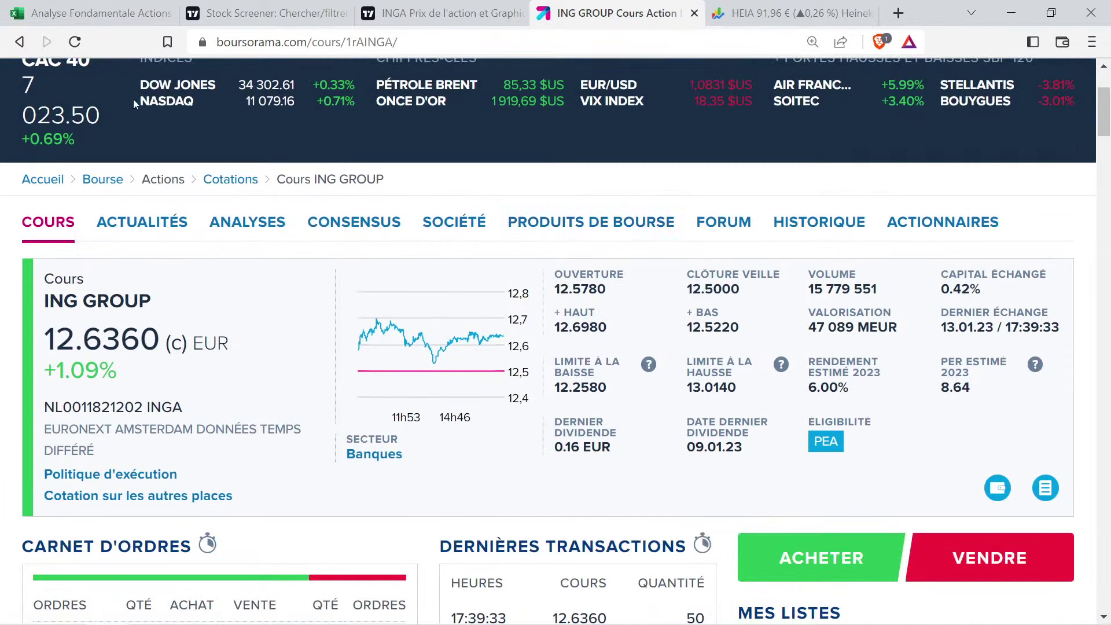
Return to the spreadsheet and copy Heineken's green Business cell into ING Groep's Business cell
{"action": "left_click", "coordinate": [93, 11]}
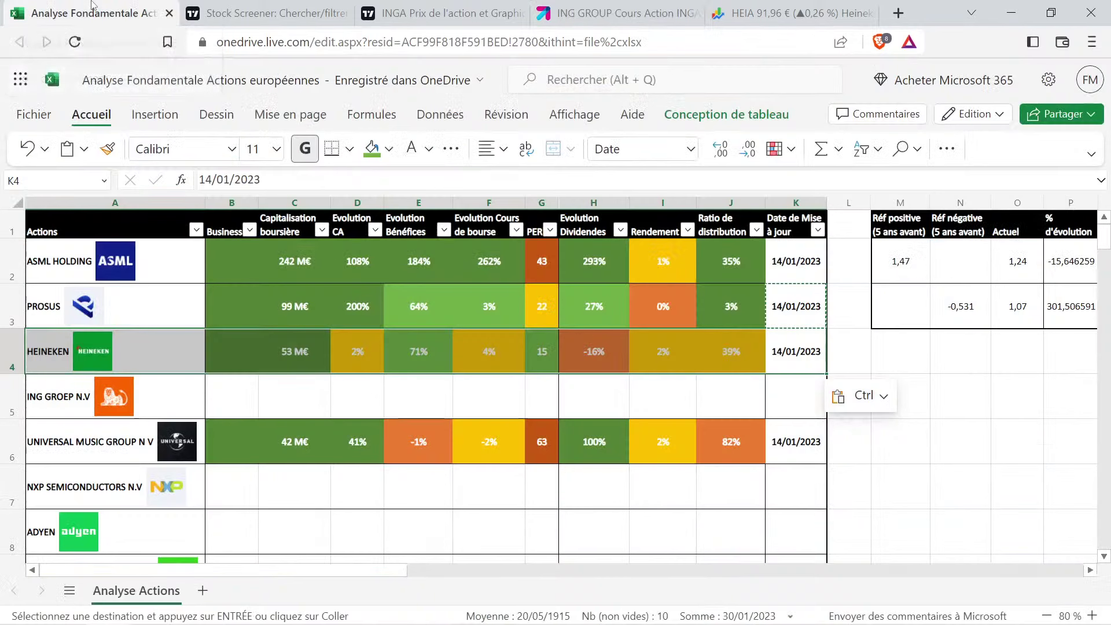
{"action": "left_click", "coordinate": [254, 367]}
{"action": "key", "text": "ctrl+c"}
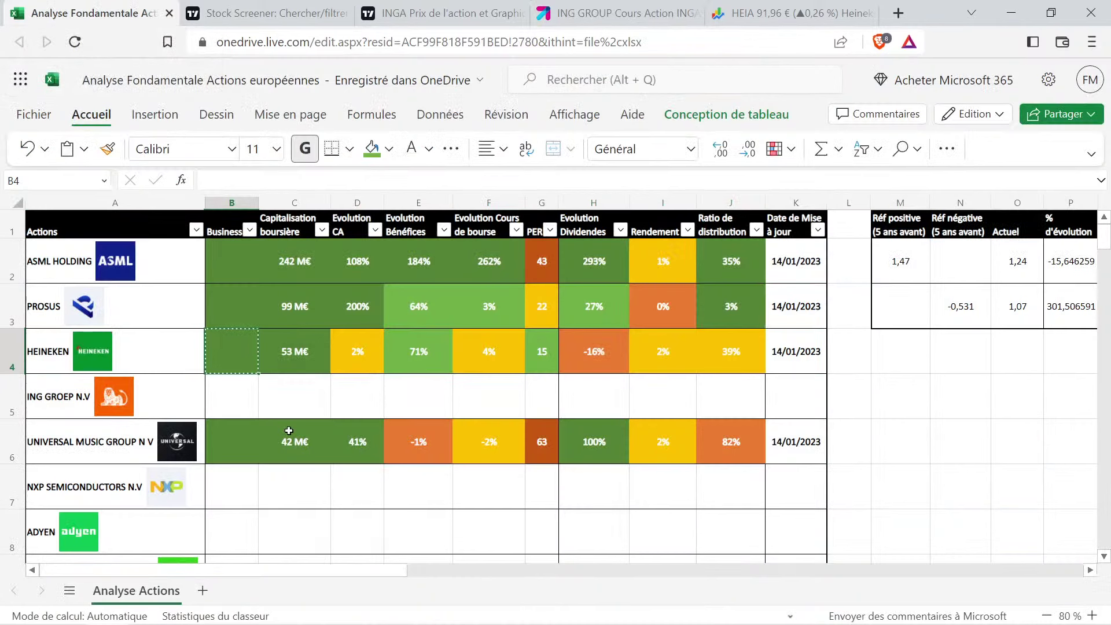
{"action": "left_click", "coordinate": [245, 414]}
{"action": "key", "text": "ctrl+v"}
Check ING Groep's market capitalisation on TradingView and copy Heineken's capitalisation cell into ING Groep's row in the spreadsheet
{"action": "left_click", "coordinate": [284, 399]}
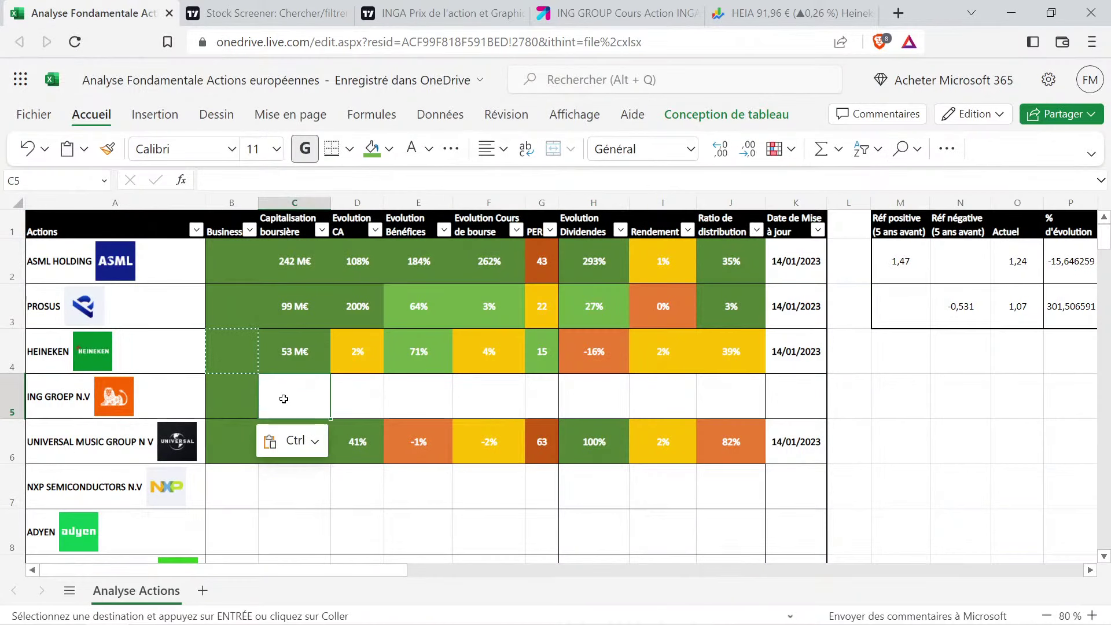
{"action": "left_click", "coordinate": [405, 12]}
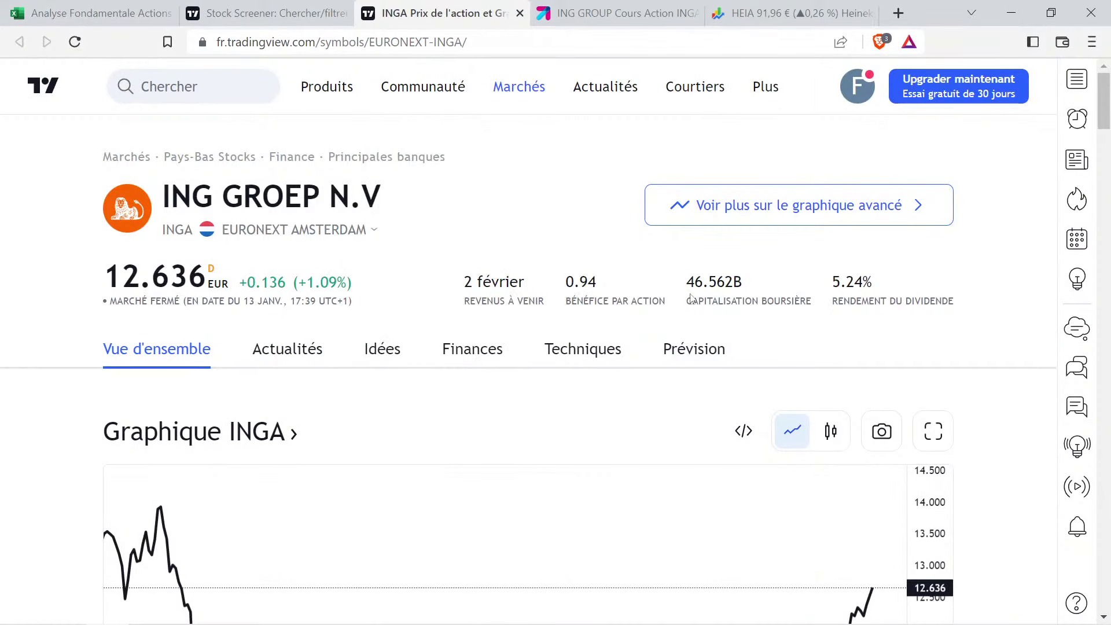
{"action": "mouse_move", "coordinate": [690, 297]}
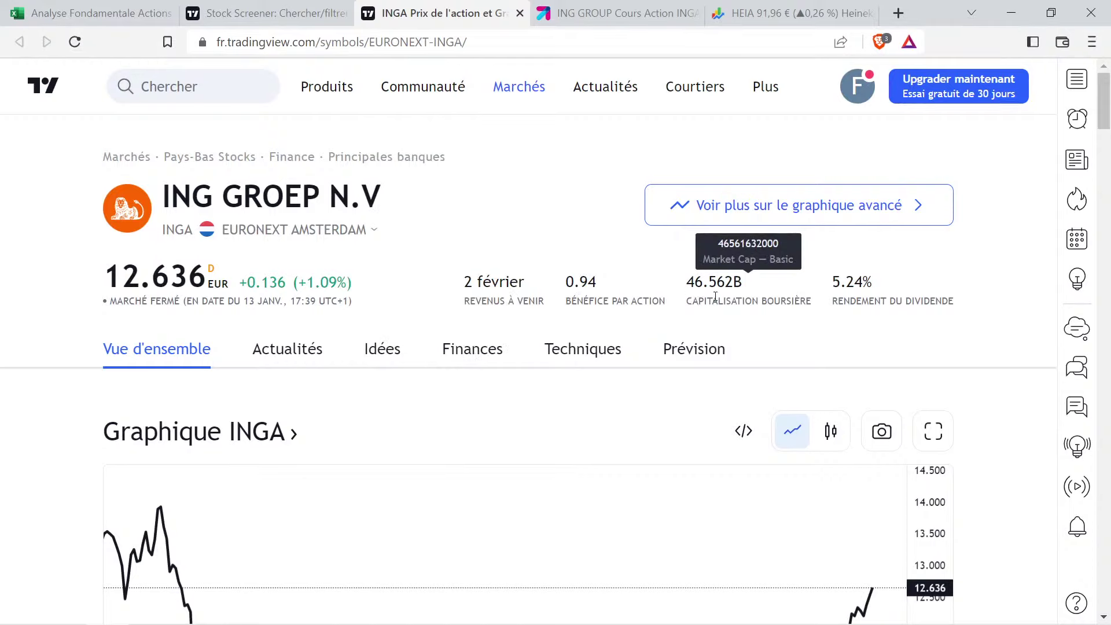
{"action": "left_click", "coordinate": [92, 13]}
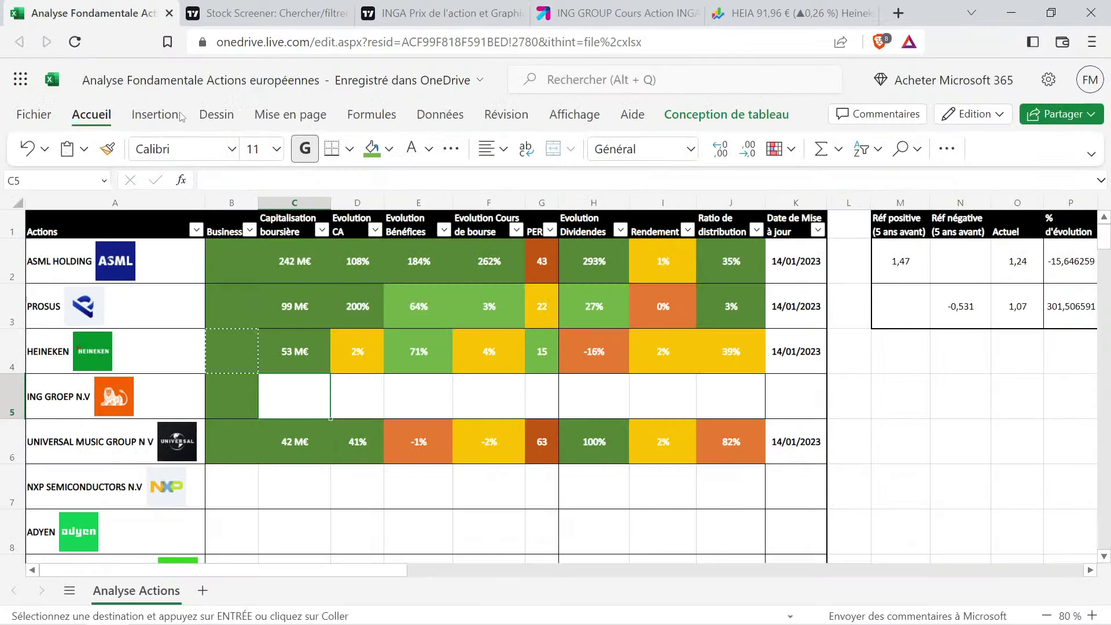
{"action": "left_click", "coordinate": [312, 371]}
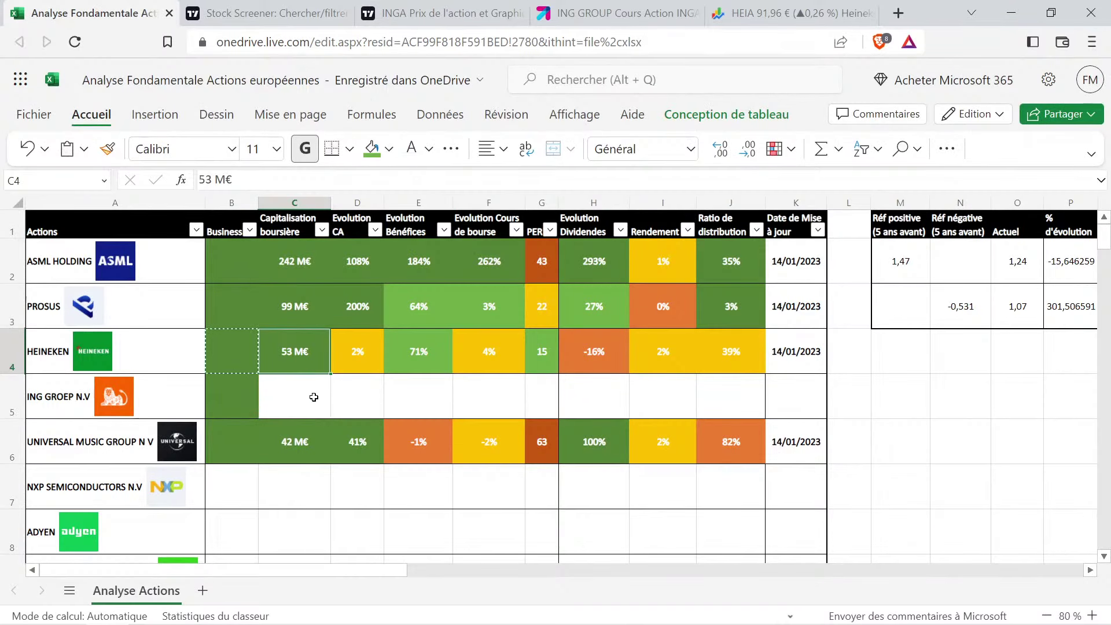
{"action": "key", "text": "ctrl+c"}
{"action": "left_click", "coordinate": [314, 397]}
{"action": "key", "text": "ctrl+v"}
Set ING Groep's market capitalisation to 47 M€
{"action": "double_click", "coordinate": [295, 395]}
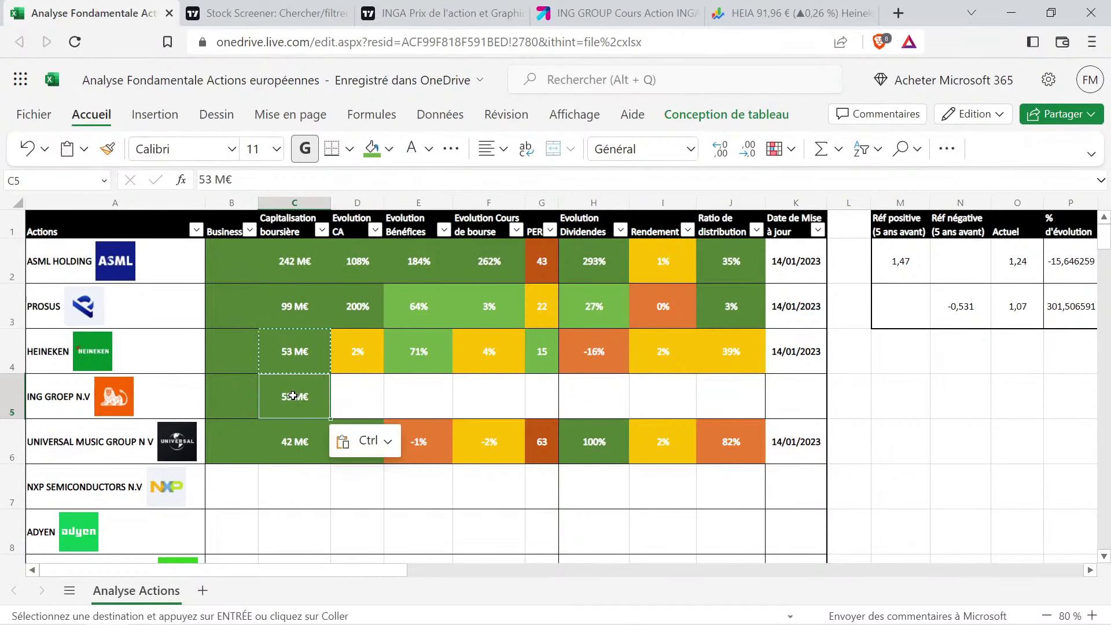
{"action": "key", "text": "BackSpace"}
{"action": "key", "text": "BackSpace"}
{"action": "key", "text": "BackSpace"}
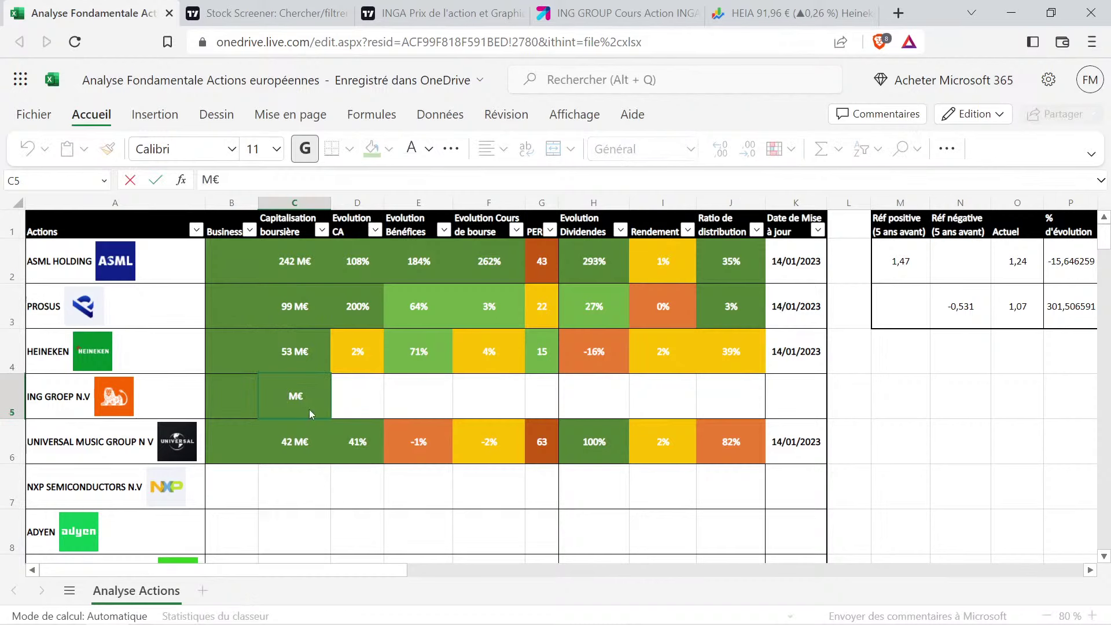
{"action": "type", "text": "47"}
{"action": "key", "text": "Return"}
Open ING Groep's income statement in its TradingView financials and switch it to annual figures
{"action": "left_click", "coordinate": [365, 390]}
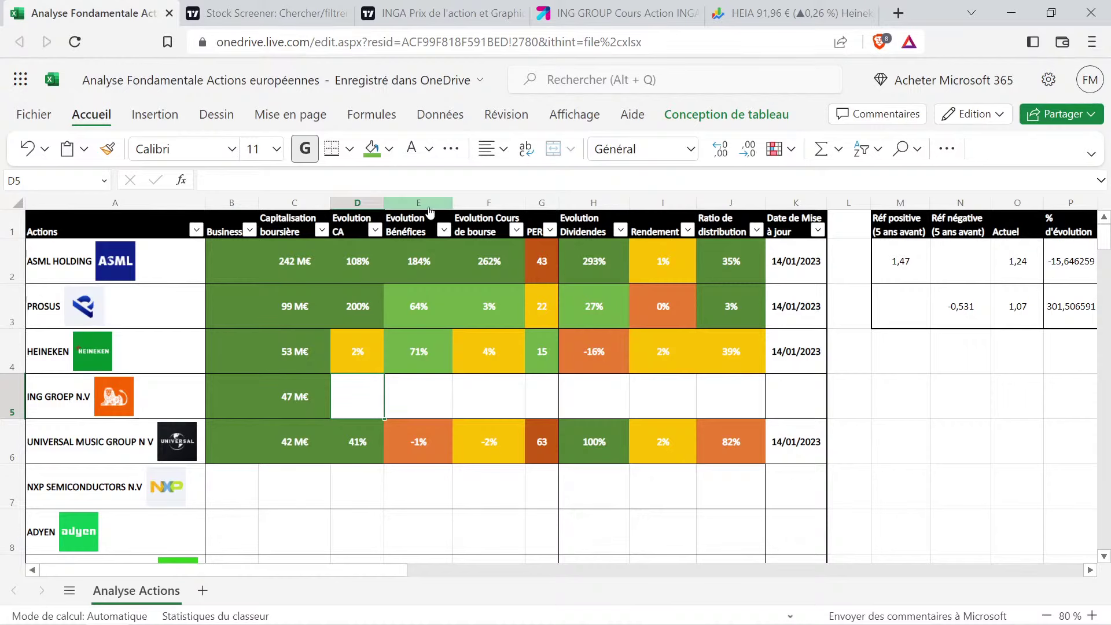
{"action": "left_click", "coordinate": [439, 13]}
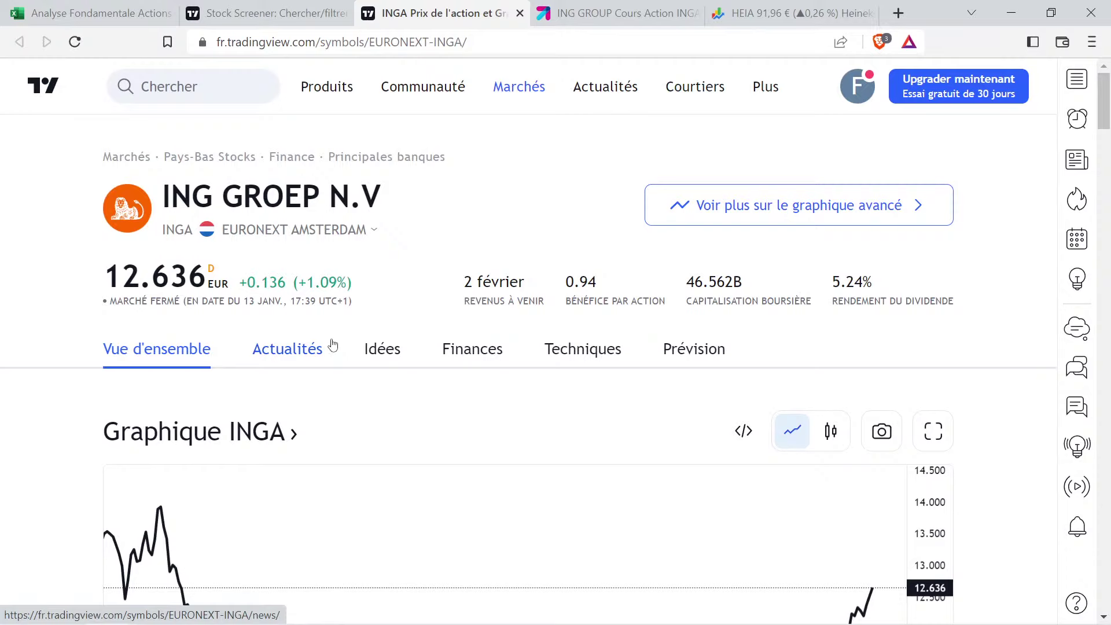
{"action": "left_click", "coordinate": [475, 354]}
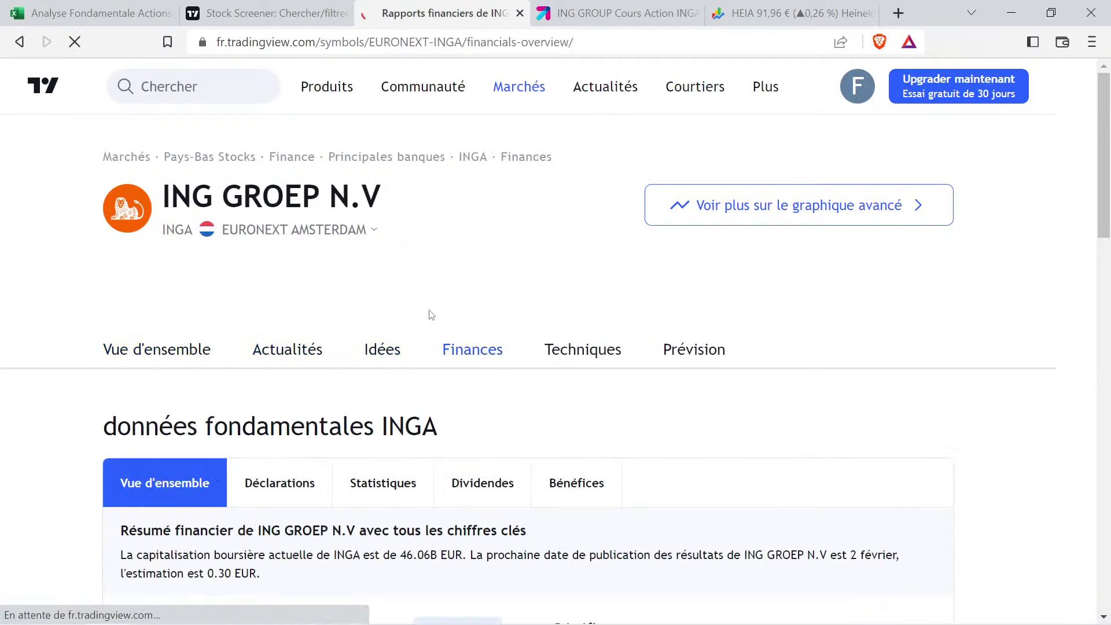
{"action": "left_click", "coordinate": [288, 485]}
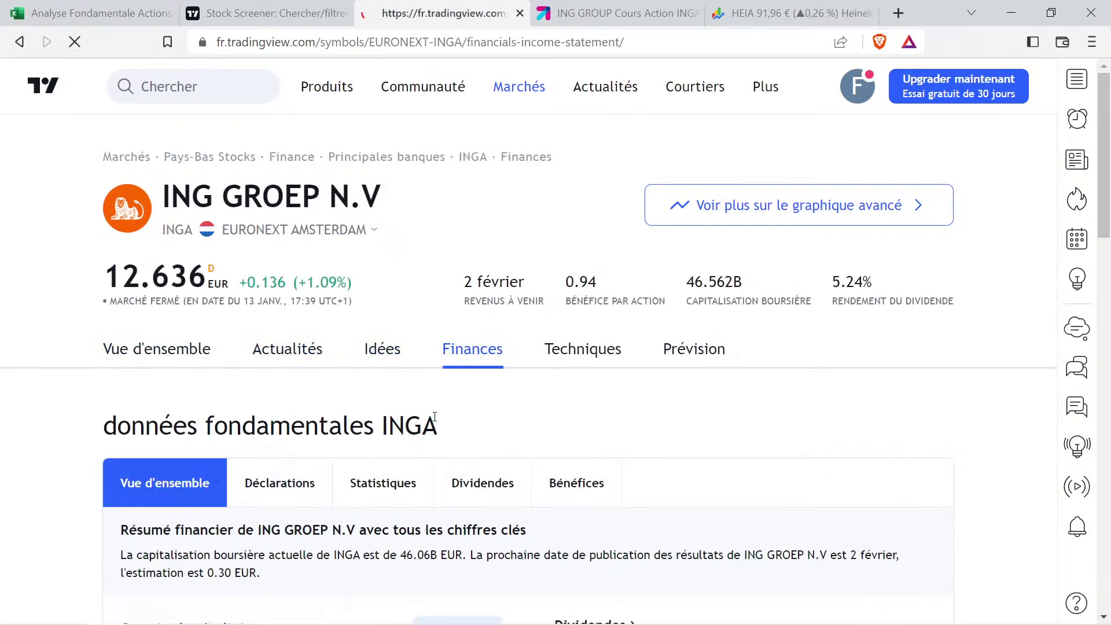
{"action": "scroll", "coordinate": [433, 416], "scroll_direction": "down", "scroll_amount": 5}
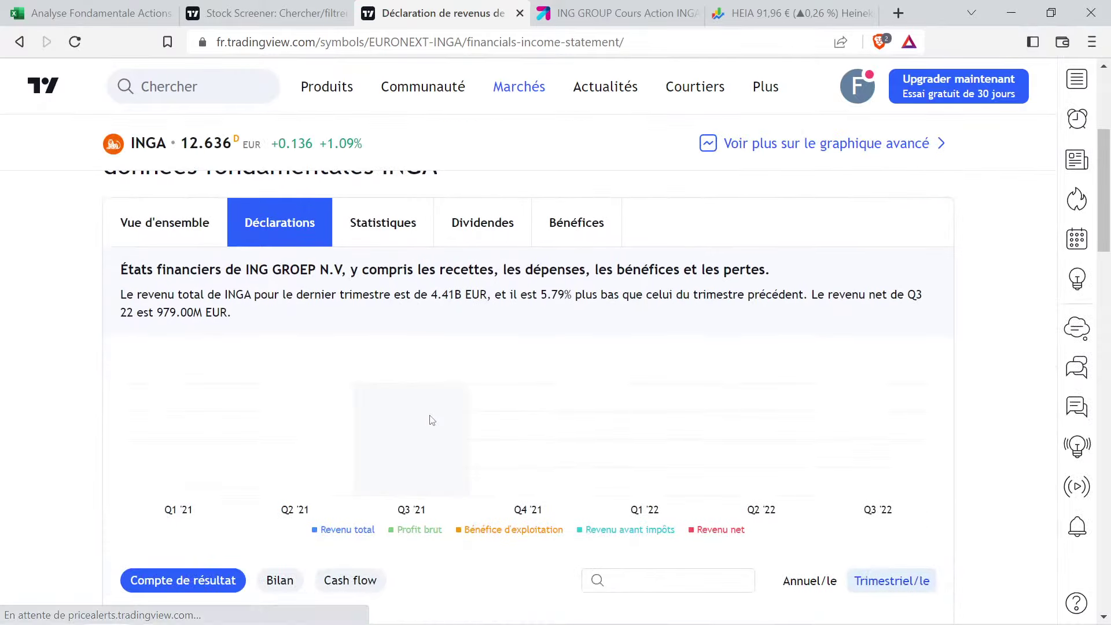
{"action": "scroll", "coordinate": [432, 420], "scroll_direction": "down", "scroll_amount": 3}
{"action": "scroll", "coordinate": [509, 356], "scroll_direction": "up", "scroll_amount": 3}
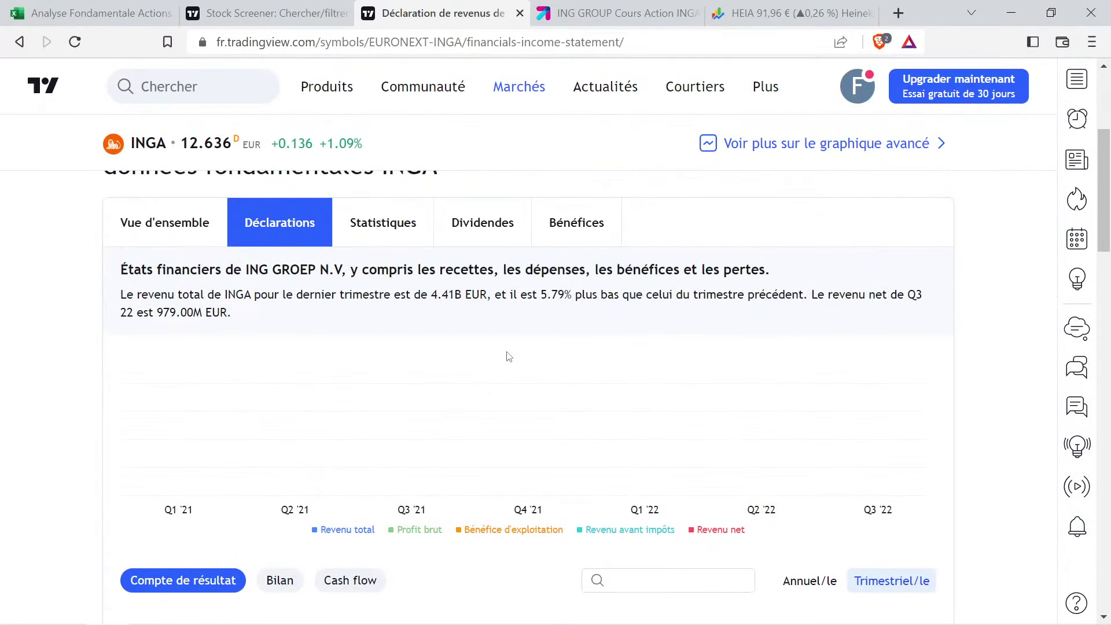
{"action": "scroll", "coordinate": [508, 356], "scroll_direction": "down", "scroll_amount": 3}
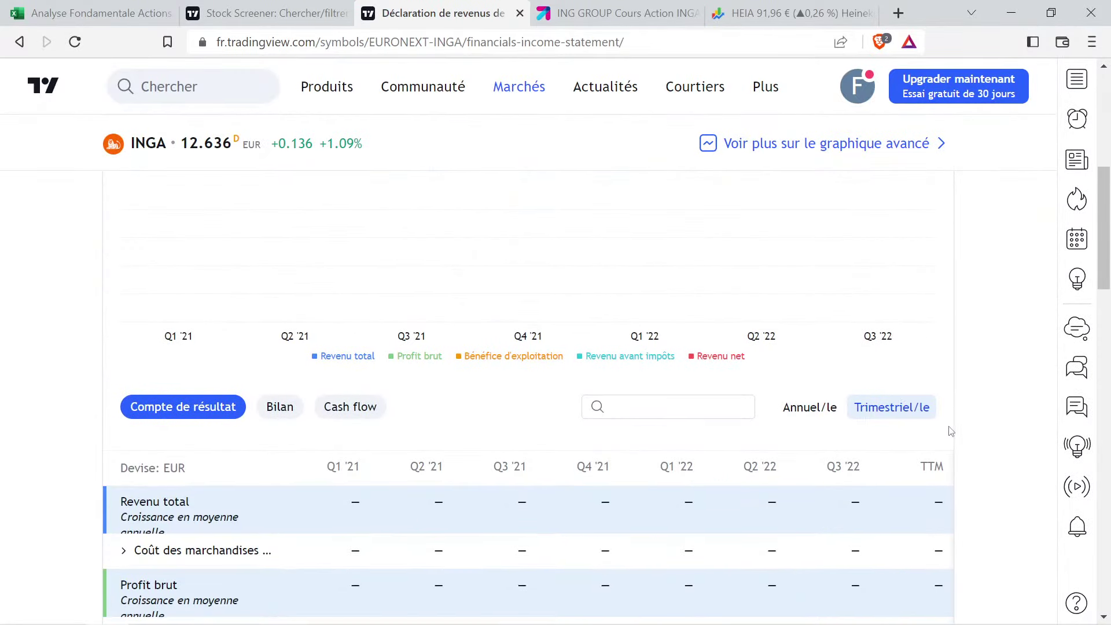
{"action": "left_click", "coordinate": [819, 406]}
{"action": "scroll", "coordinate": [576, 339], "scroll_direction": "up", "scroll_amount": 3}
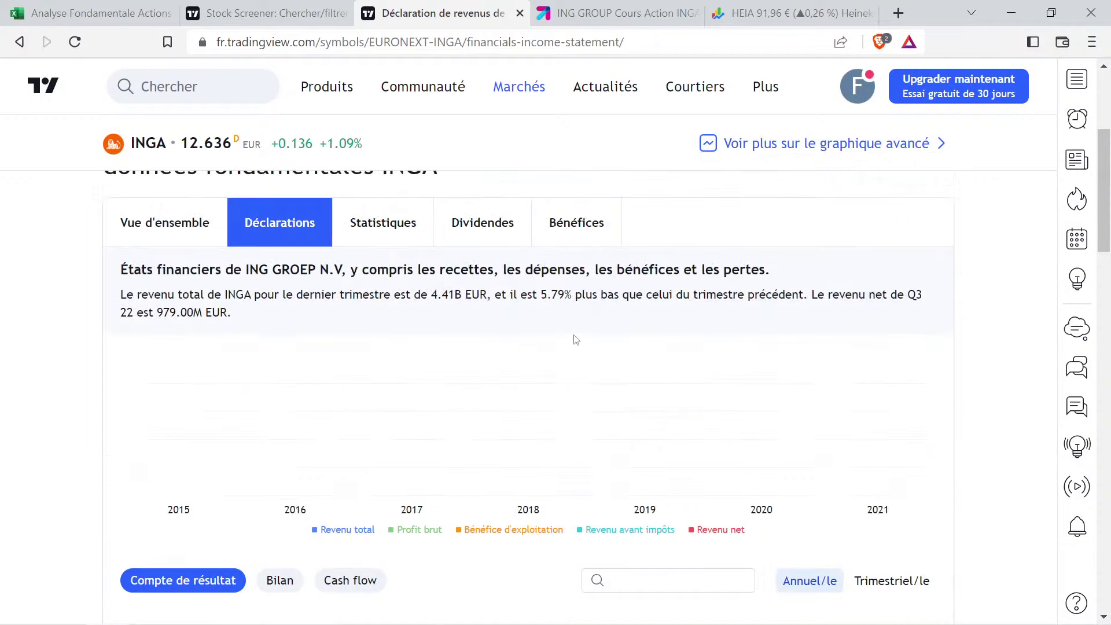
{"action": "scroll", "coordinate": [576, 340], "scroll_direction": "down", "scroll_amount": 2}
{"action": "scroll", "coordinate": [516, 362], "scroll_direction": "up", "scroll_amount": 2}
{"action": "scroll", "coordinate": [386, 432], "scroll_direction": "up", "scroll_amount": 3}
{"action": "scroll", "coordinate": [384, 425], "scroll_direction": "down", "scroll_amount": 3}
{"action": "scroll", "coordinate": [498, 433], "scroll_direction": "down", "scroll_amount": 2}
{"action": "scroll", "coordinate": [512, 457], "scroll_direction": "down", "scroll_amount": 5}
{"action": "scroll", "coordinate": [509, 451], "scroll_direction": "up", "scroll_amount": 9}
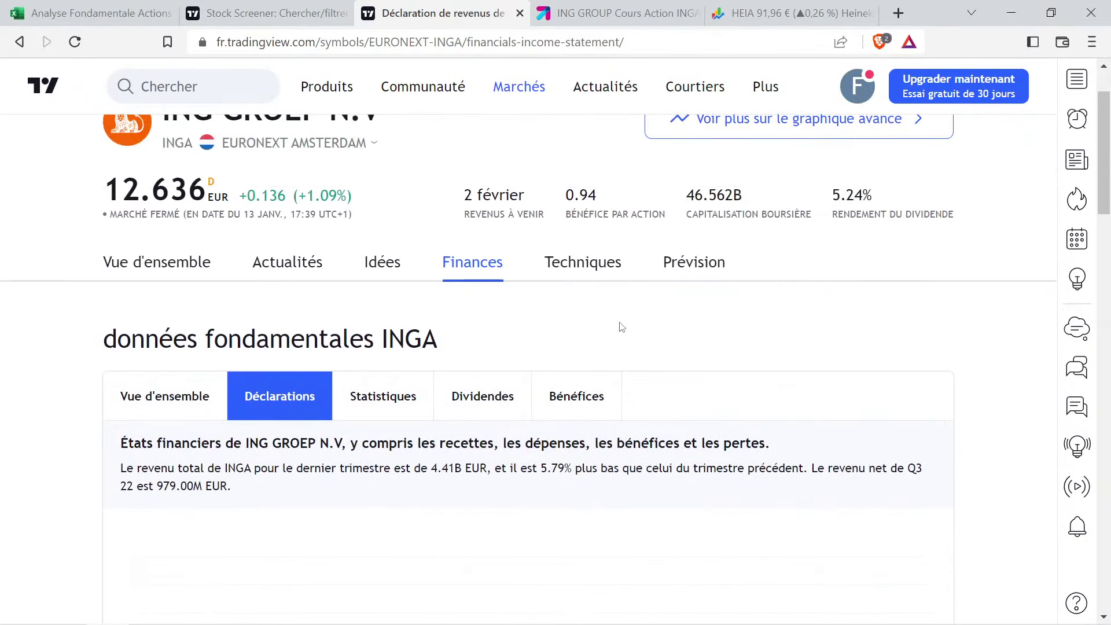
View ING Groep's earnings section in annual mode and return to the financial statements to reload the income statement chart
{"action": "left_click", "coordinate": [576, 396]}
{"action": "scroll", "coordinate": [497, 378], "scroll_direction": "down", "scroll_amount": 5}
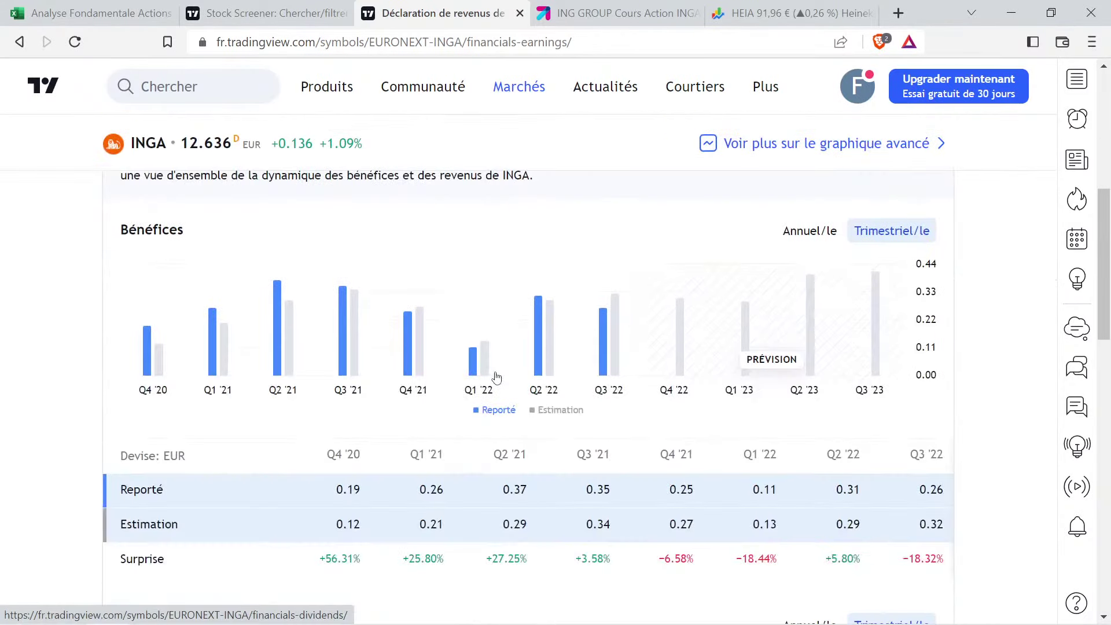
{"action": "scroll", "coordinate": [694, 356], "scroll_direction": "up", "scroll_amount": 1}
{"action": "left_click", "coordinate": [809, 317]}
{"action": "scroll", "coordinate": [405, 399], "scroll_direction": "up", "scroll_amount": 4}
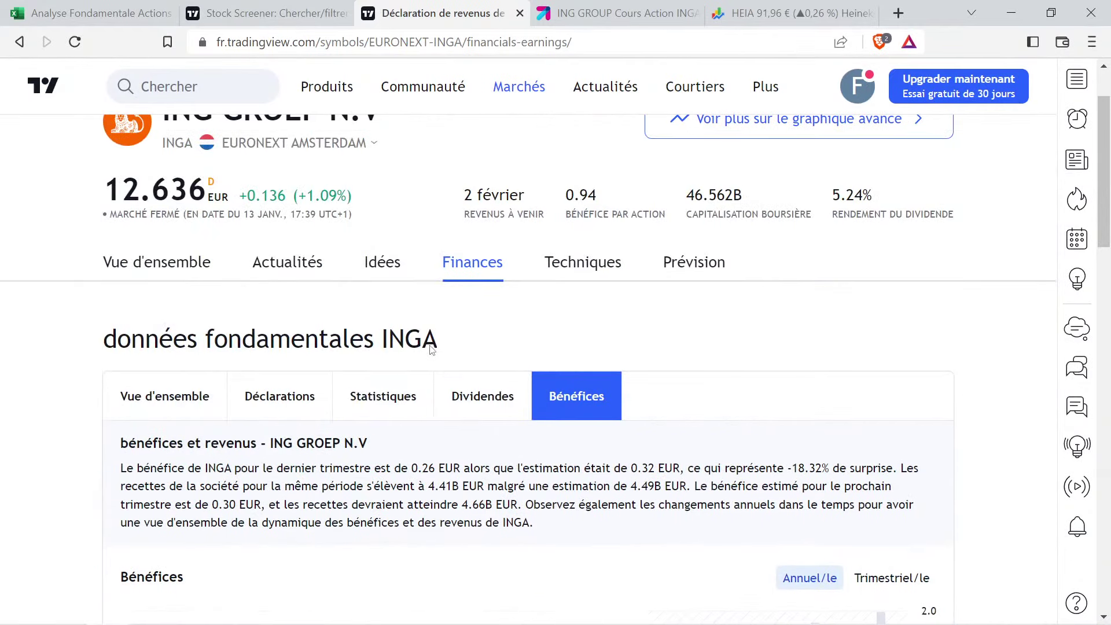
{"action": "left_click", "coordinate": [305, 410]}
{"action": "scroll", "coordinate": [376, 347], "scroll_direction": "down", "scroll_amount": 4}
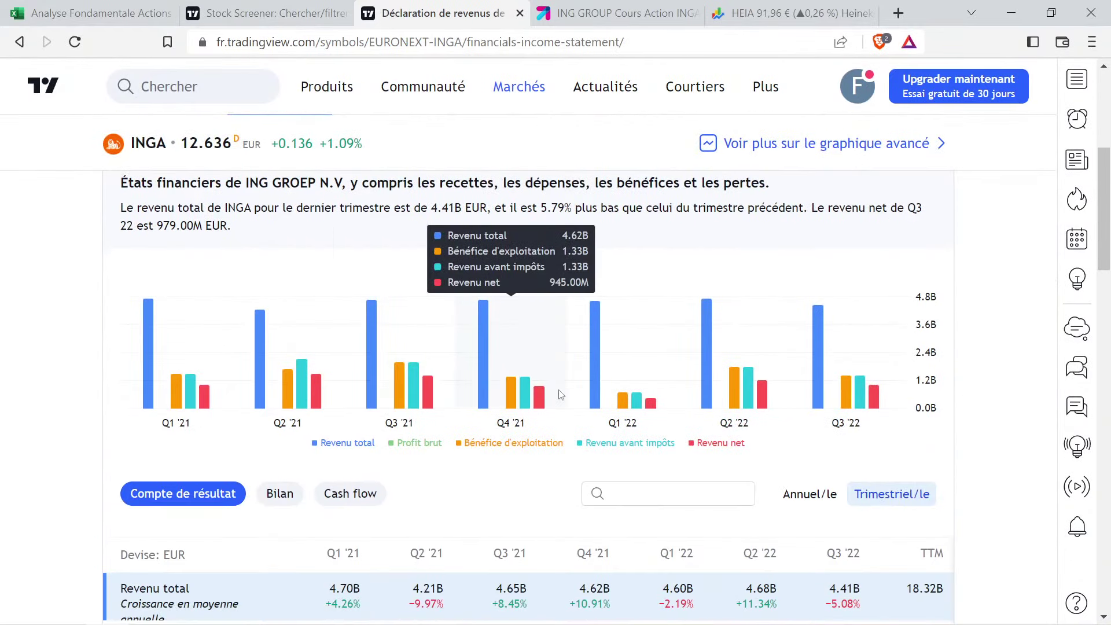
{"action": "scroll", "coordinate": [544, 393], "scroll_direction": "up", "scroll_amount": 3}
{"action": "scroll", "coordinate": [391, 346], "scroll_direction": "down", "scroll_amount": 3}
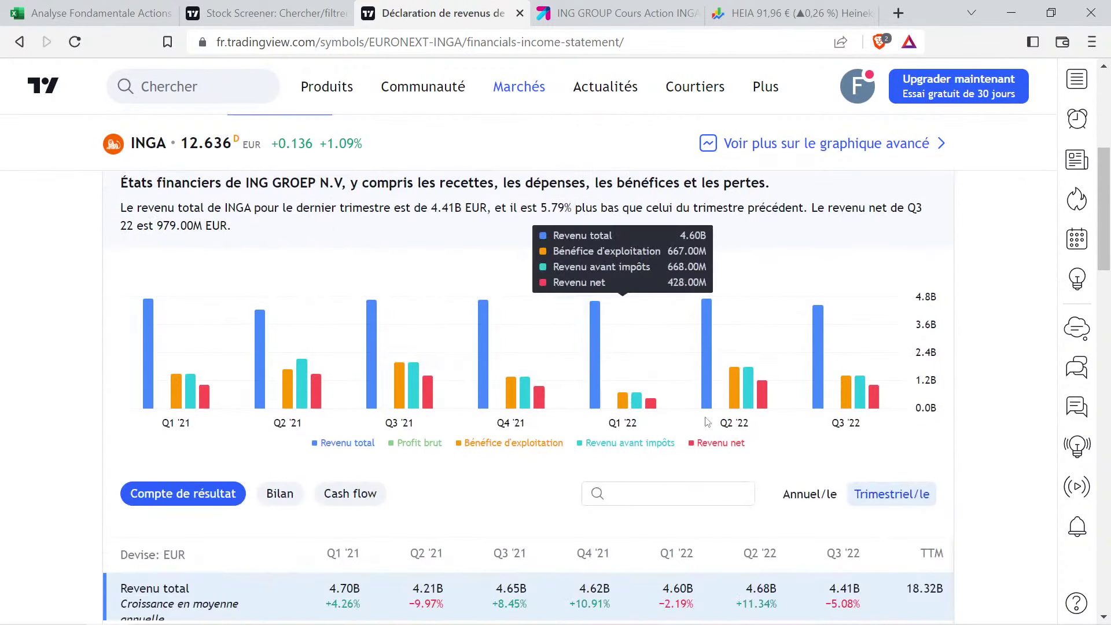
Compare ING Groep's annual and quarterly income statement, and examine total revenue for 2017 and 2021 in the annual view
{"action": "left_click", "coordinate": [809, 493]}
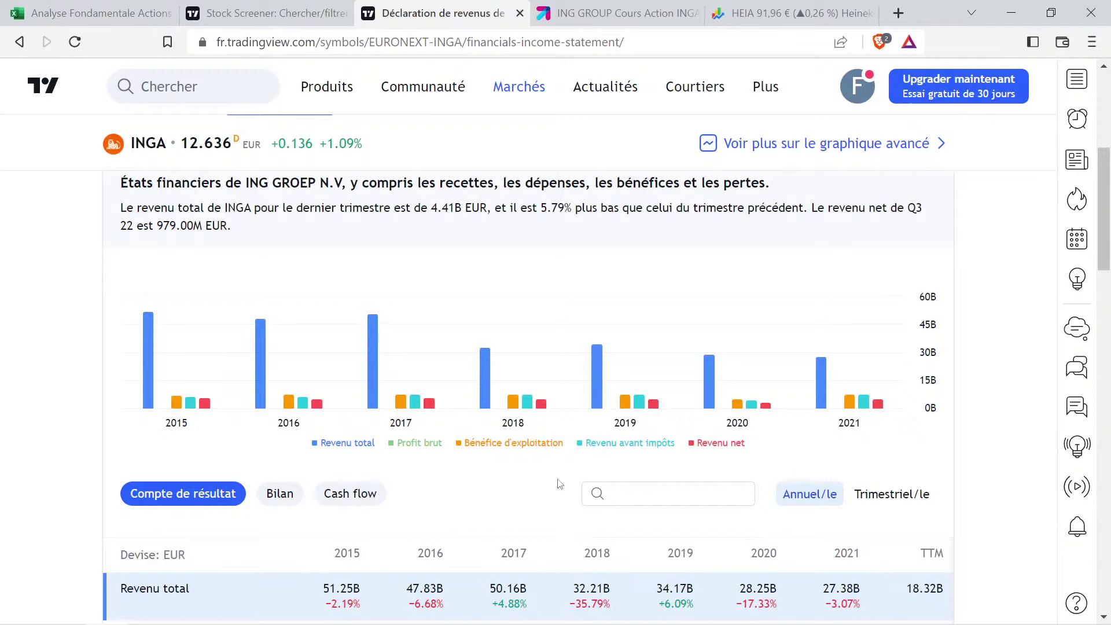
{"action": "scroll", "coordinate": [560, 483], "scroll_direction": "up", "scroll_amount": 3}
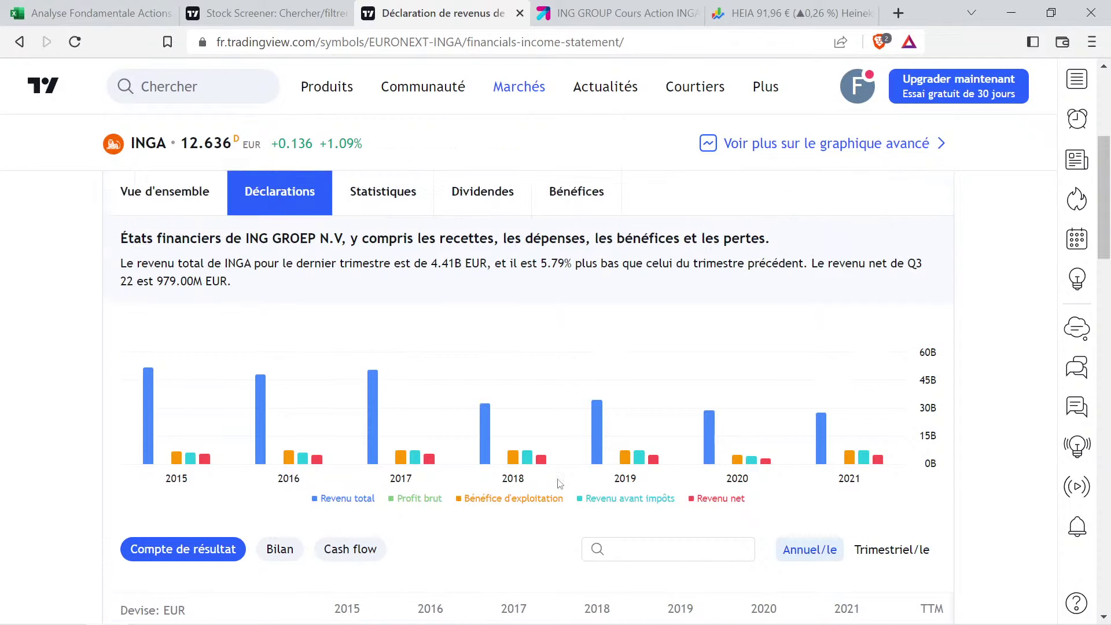
{"action": "scroll", "coordinate": [560, 484], "scroll_direction": "down", "scroll_amount": 3}
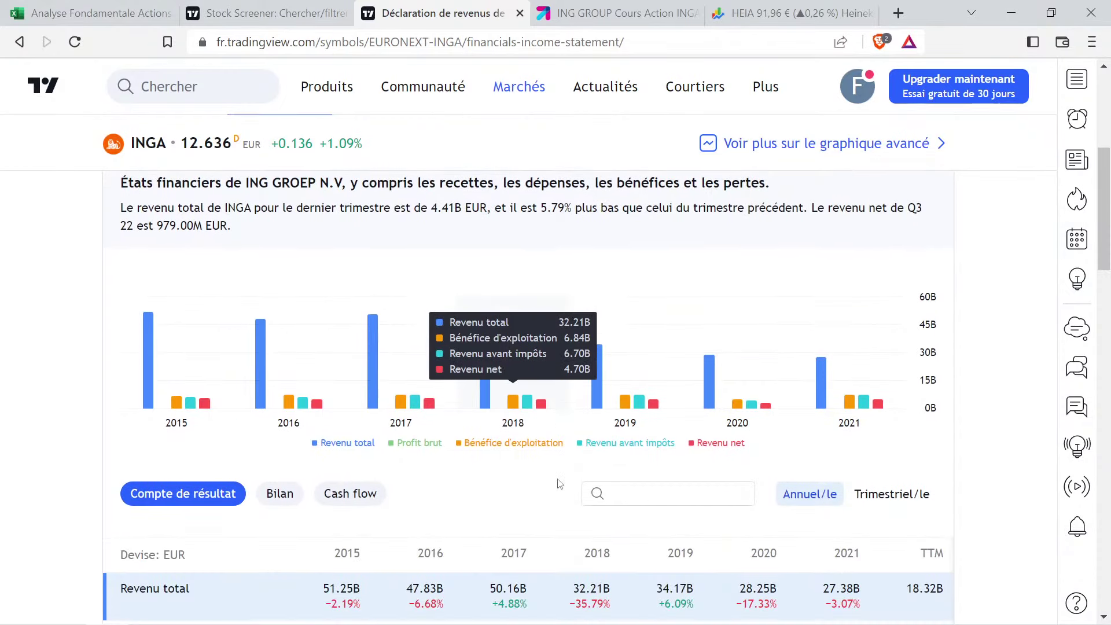
{"action": "left_click", "coordinate": [893, 502]}
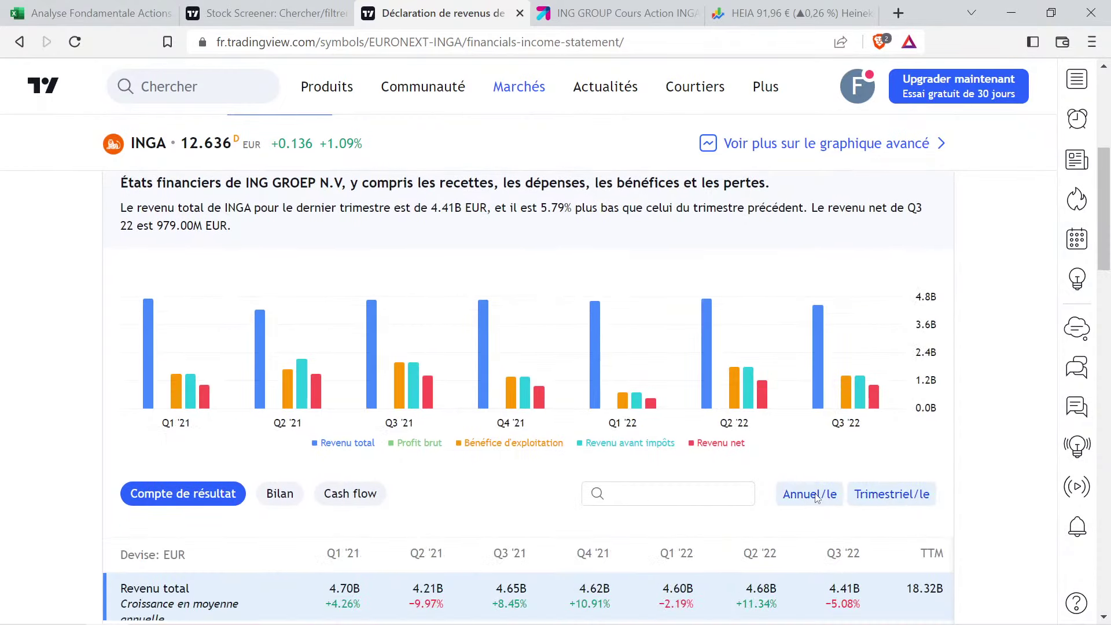
{"action": "left_click", "coordinate": [814, 495]}
{"action": "scroll", "coordinate": [515, 495], "scroll_direction": "up", "scroll_amount": 3}
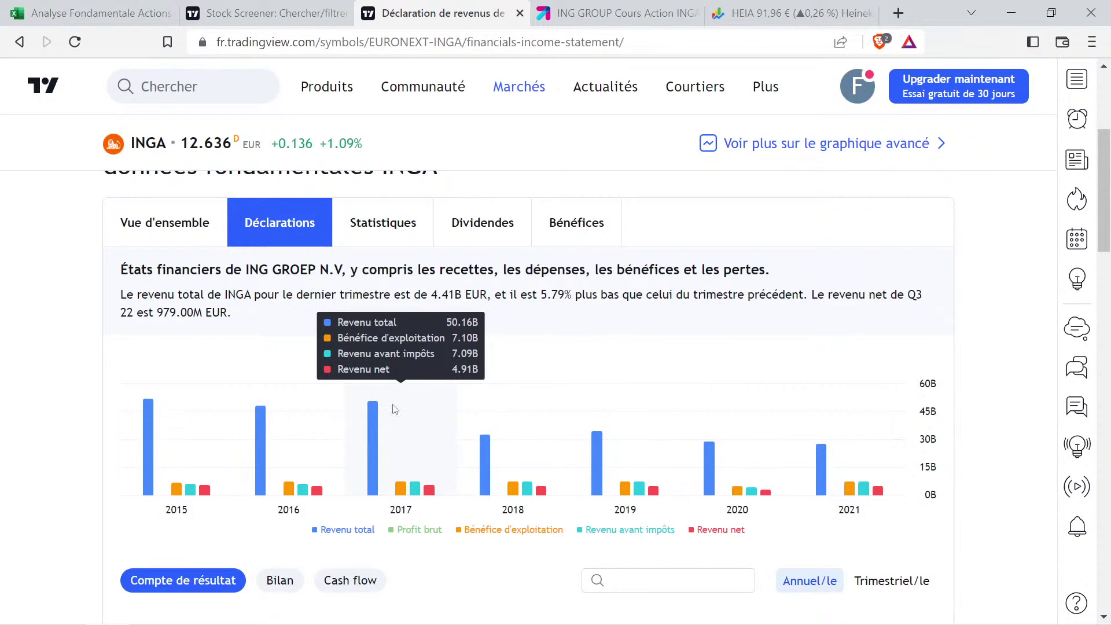
In the spreadsheet's percentage evolution calculator, enter 50,16 as the positive reference from five years ago and 27,38 as the current value
{"action": "left_click", "coordinate": [118, 6]}
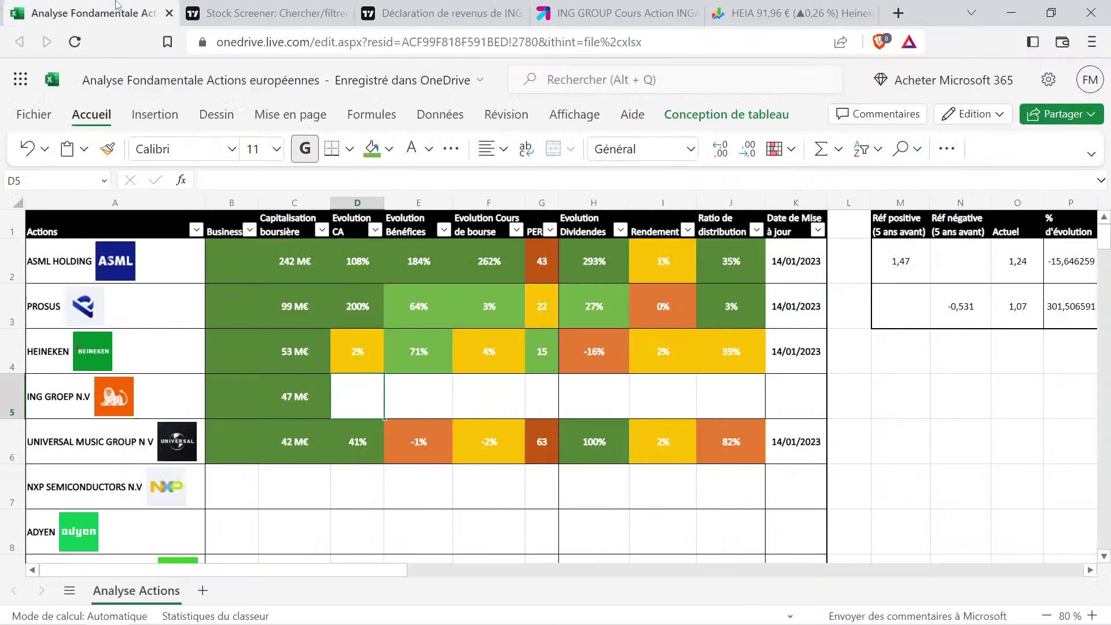
{"action": "left_click", "coordinate": [895, 261]}
{"action": "type", "text": "5"}
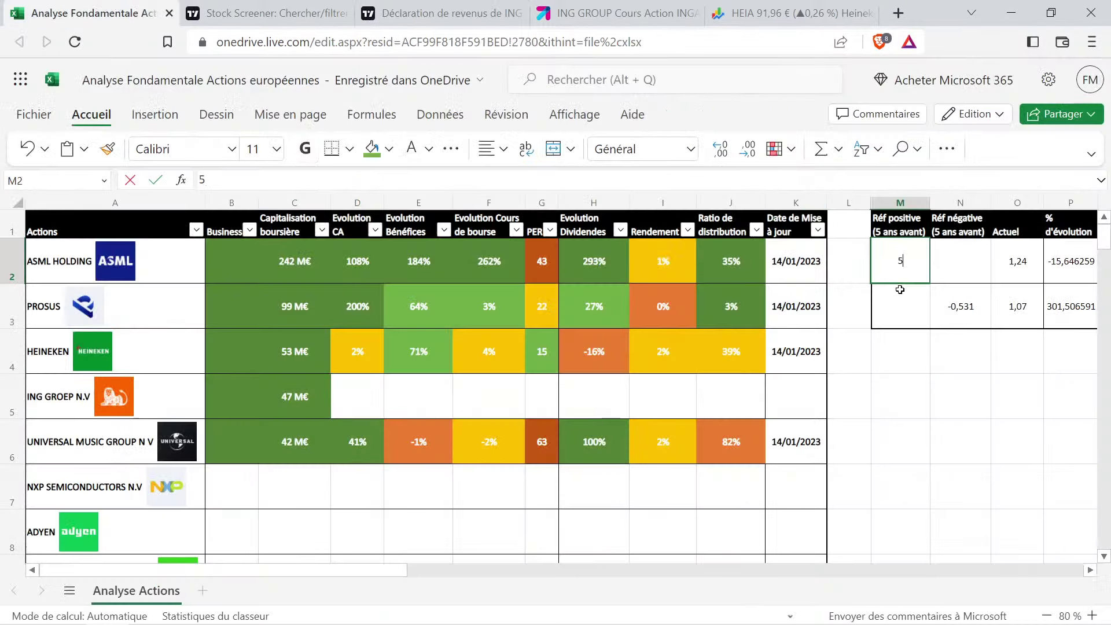
{"action": "type", "text": "0,16"}
{"action": "key", "text": "Tab"}
{"action": "key", "text": "Tab"}
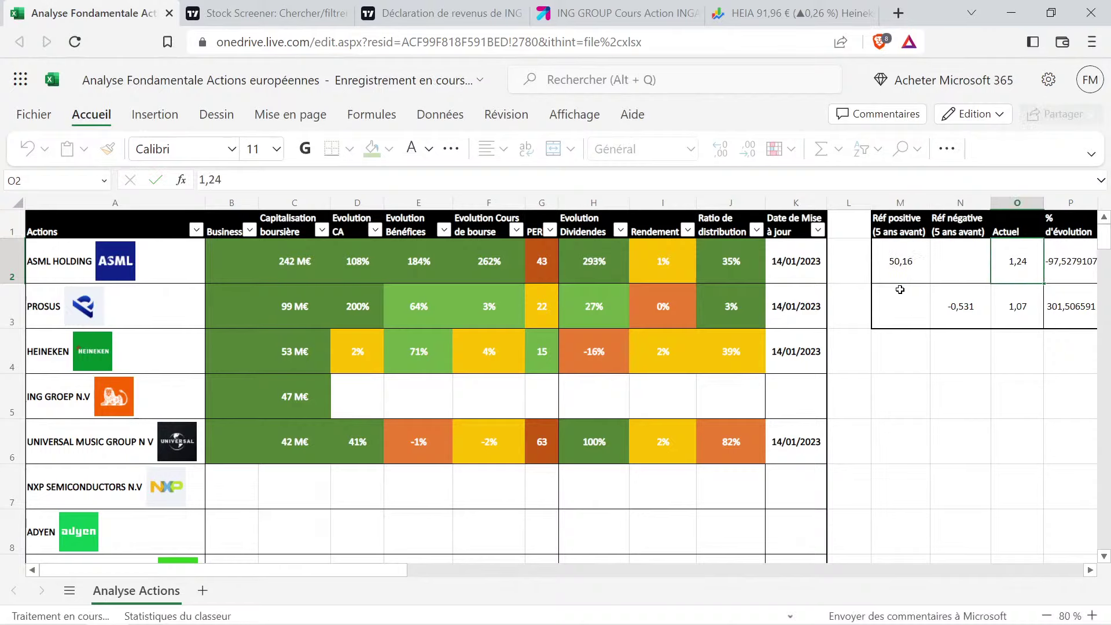
{"action": "type", "text": "27,38"}
{"action": "key", "text": "Return"}
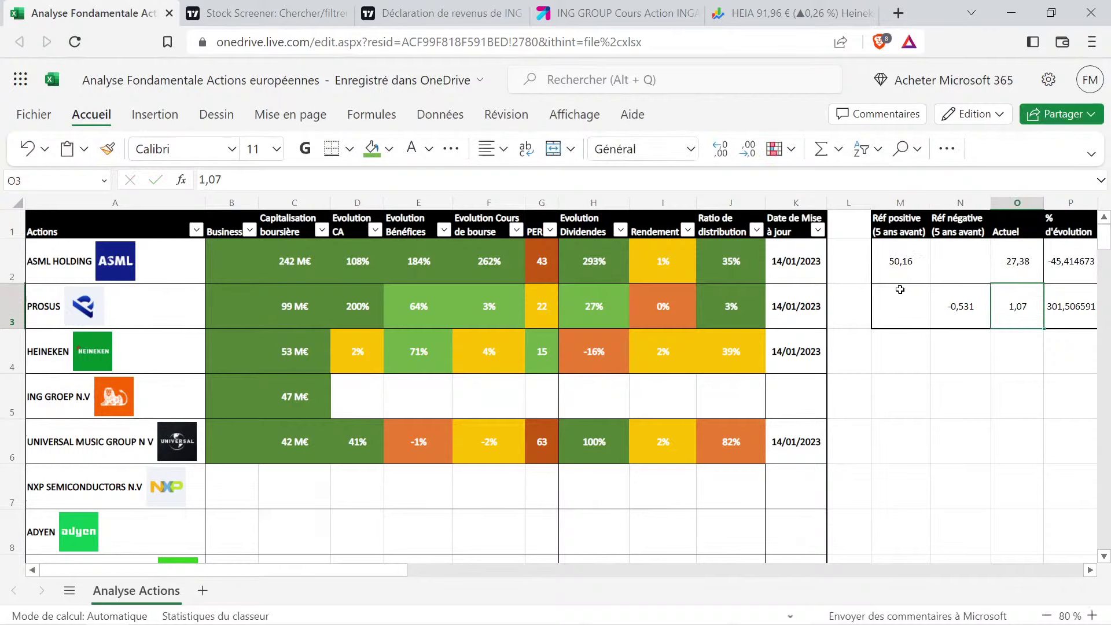
Copy Universal Music Group's orange Evolution Bénéfices cell into ING Groep's Evolution CA cell and set it to -45%
{"action": "left_click", "coordinate": [429, 438]}
{"action": "key", "text": "ctrl+c"}
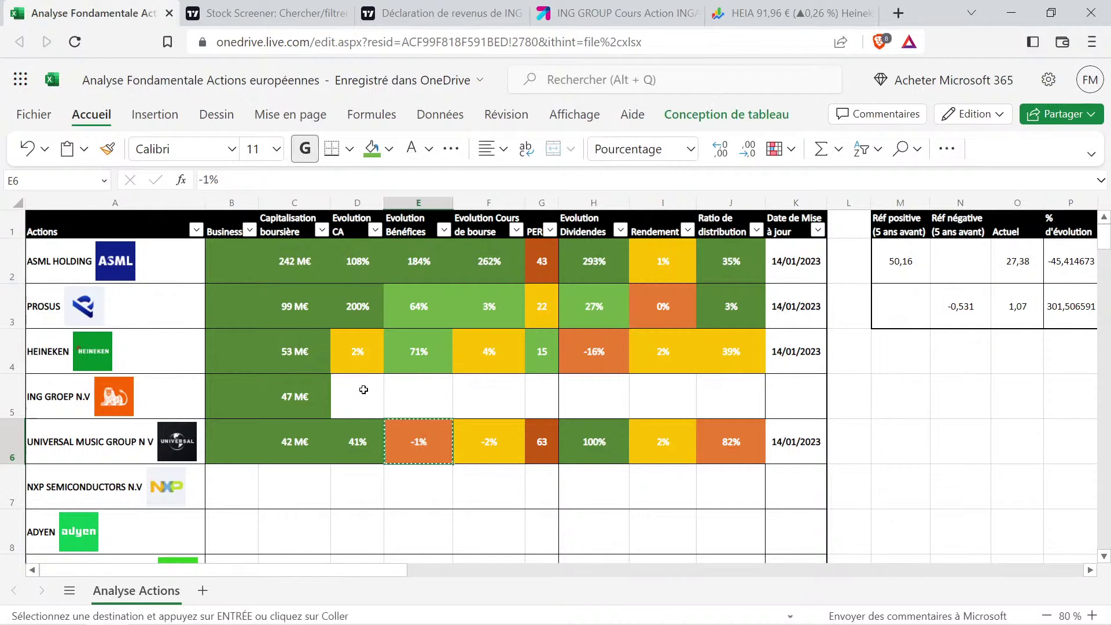
{"action": "left_click", "coordinate": [358, 388]}
{"action": "key", "text": "ctrl+v"}
{"action": "double_click", "coordinate": [363, 395]}
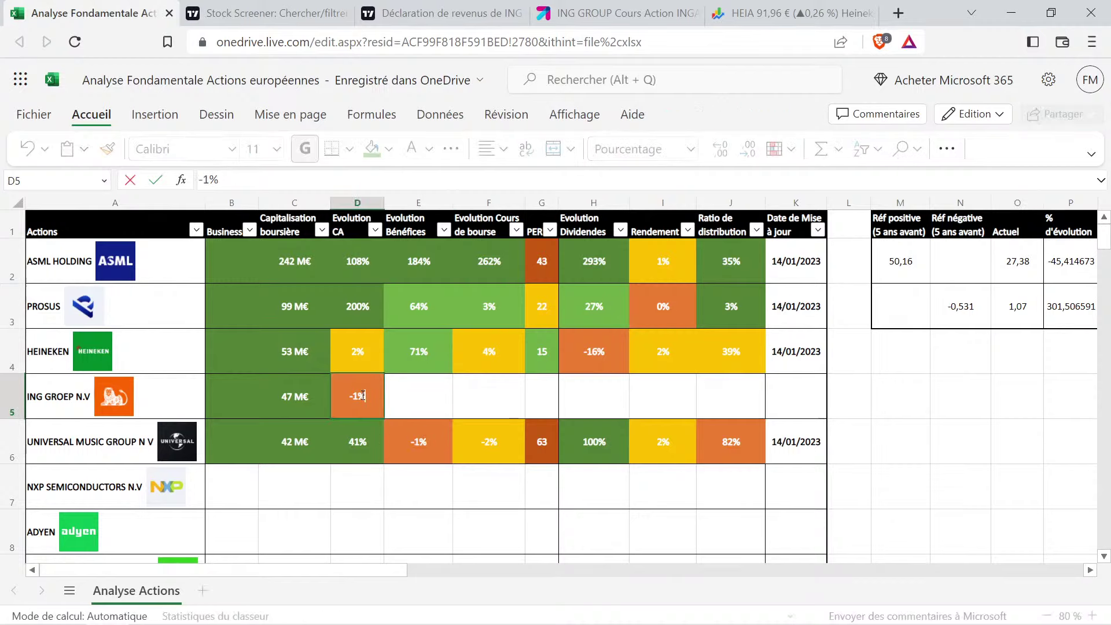
{"action": "type", "text": "45"}
{"action": "key", "text": "Return"}
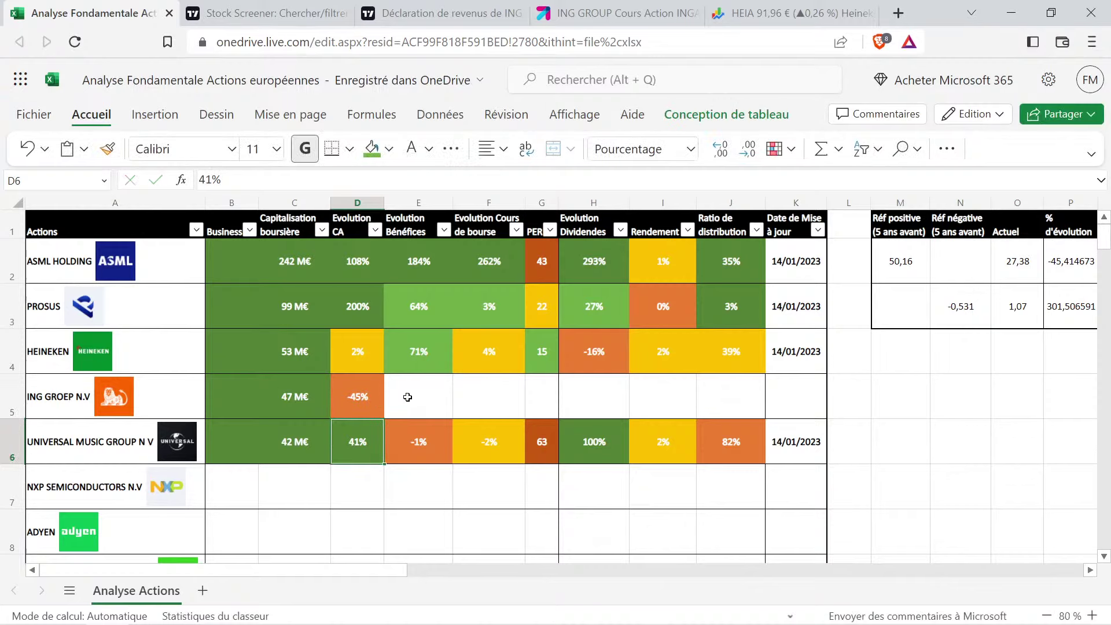
Select ING Groep's empty Evolution Bénéfices cell, switch to TradingView and view ING's earnings chart in annual mode
{"action": "left_click", "coordinate": [400, 398]}
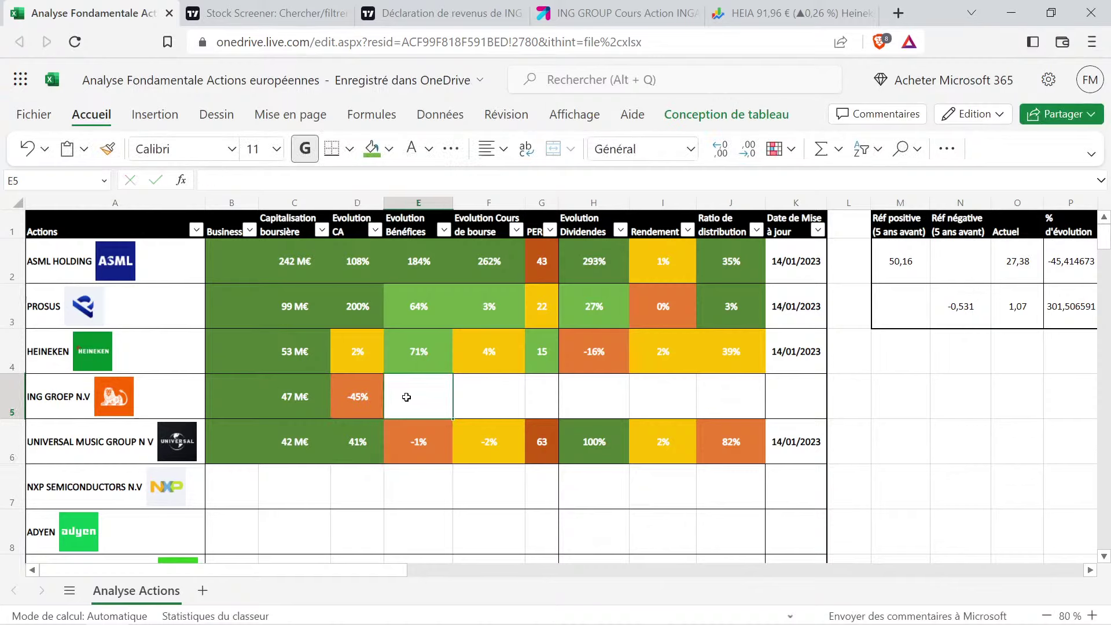
{"action": "left_click", "coordinate": [460, 13]}
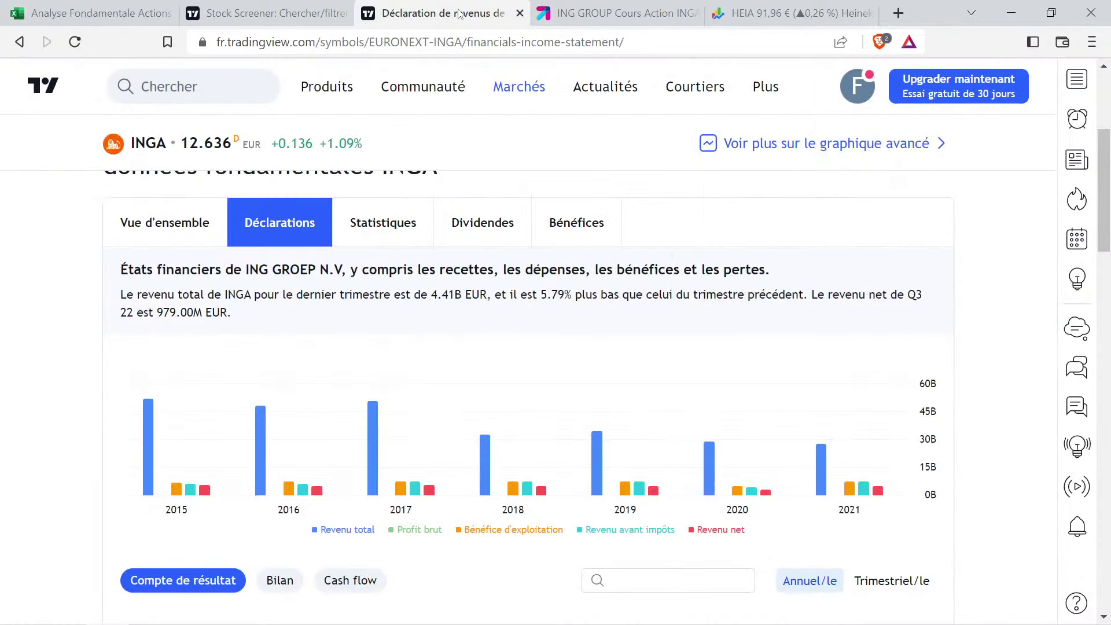
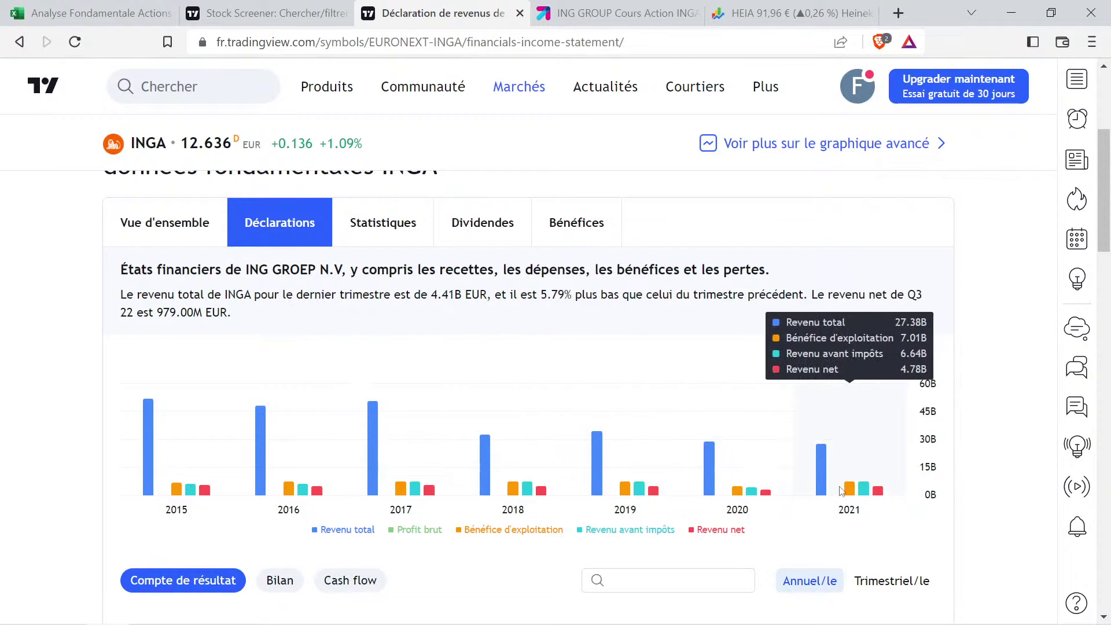
{"action": "left_click", "coordinate": [587, 221]}
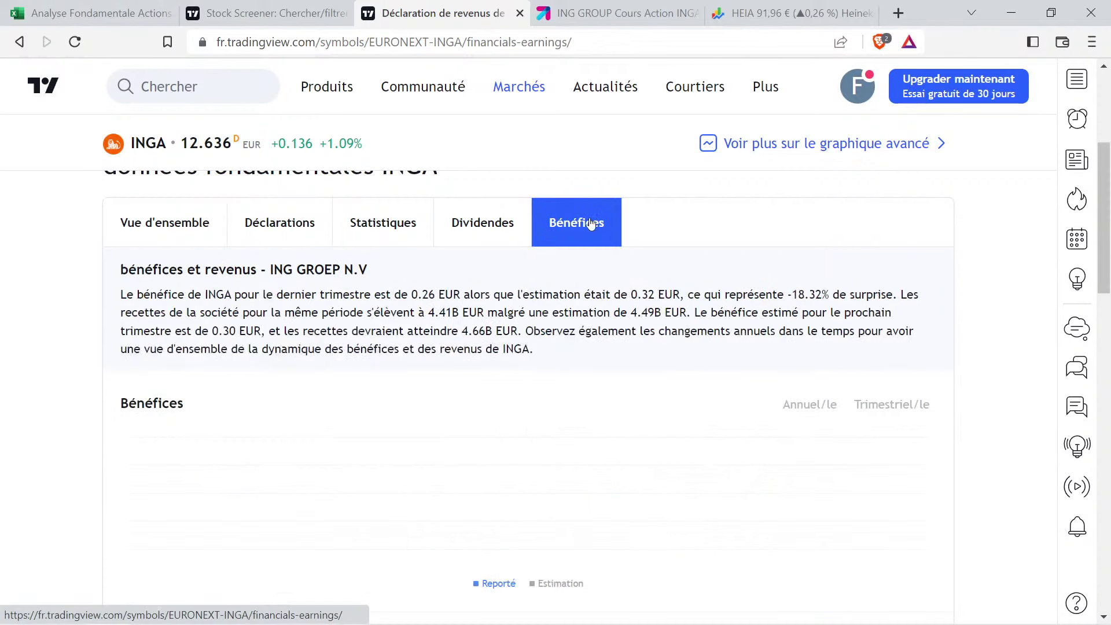
{"action": "left_click", "coordinate": [809, 405]}
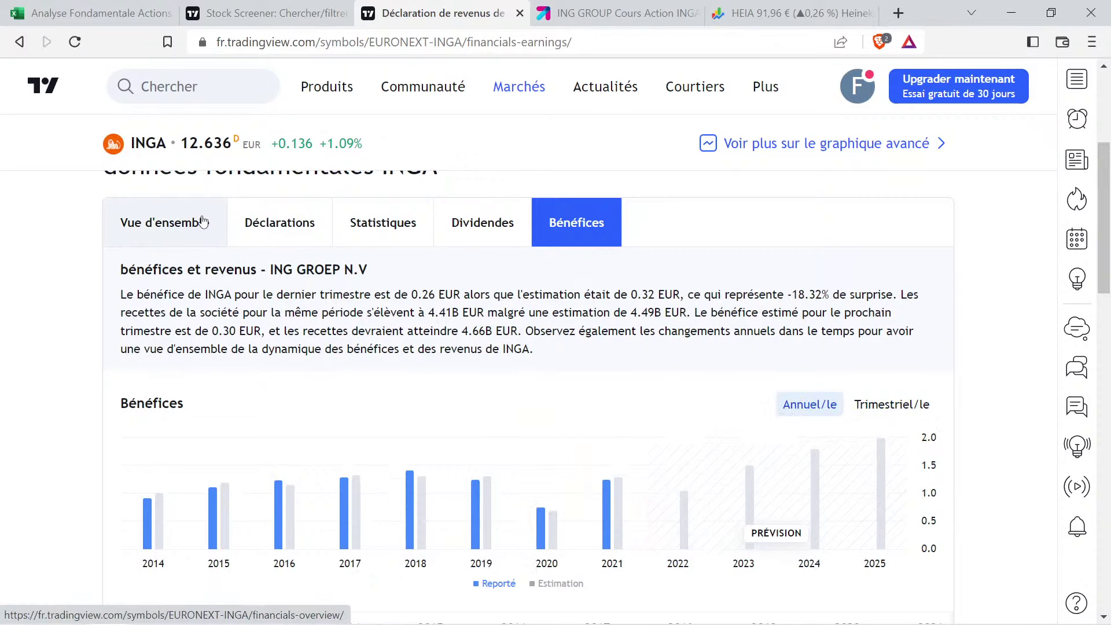
Return to ING Groep's income statement, set it to annual figures and examine net income across the years through 2021
{"action": "left_click", "coordinate": [293, 226]}
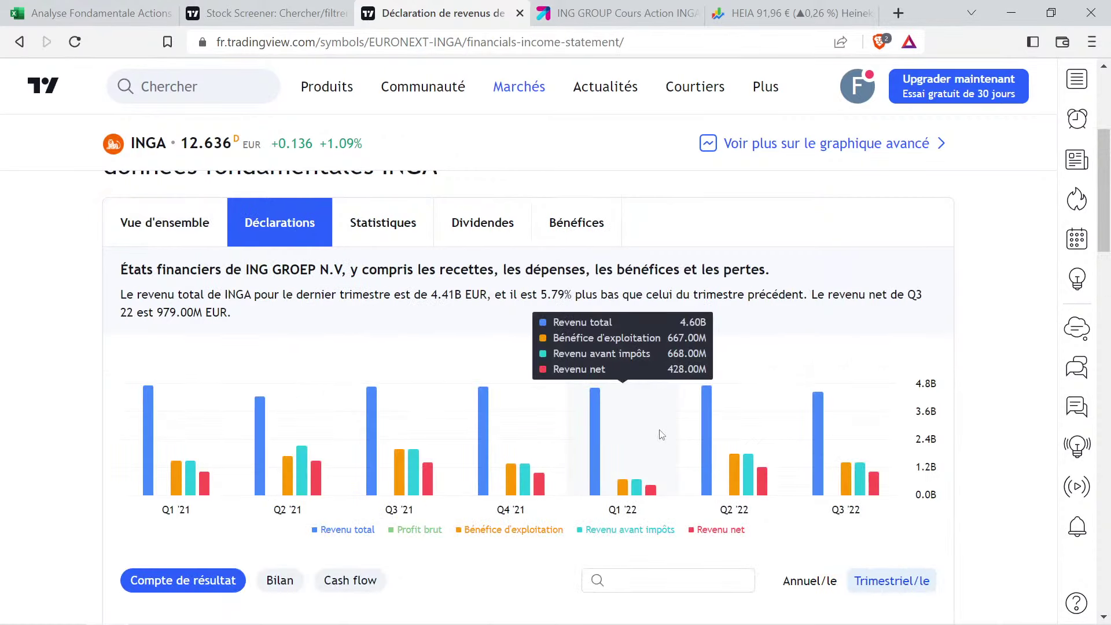
{"action": "scroll", "coordinate": [763, 454], "scroll_direction": "down", "scroll_amount": 3}
{"action": "left_click", "coordinate": [813, 410]}
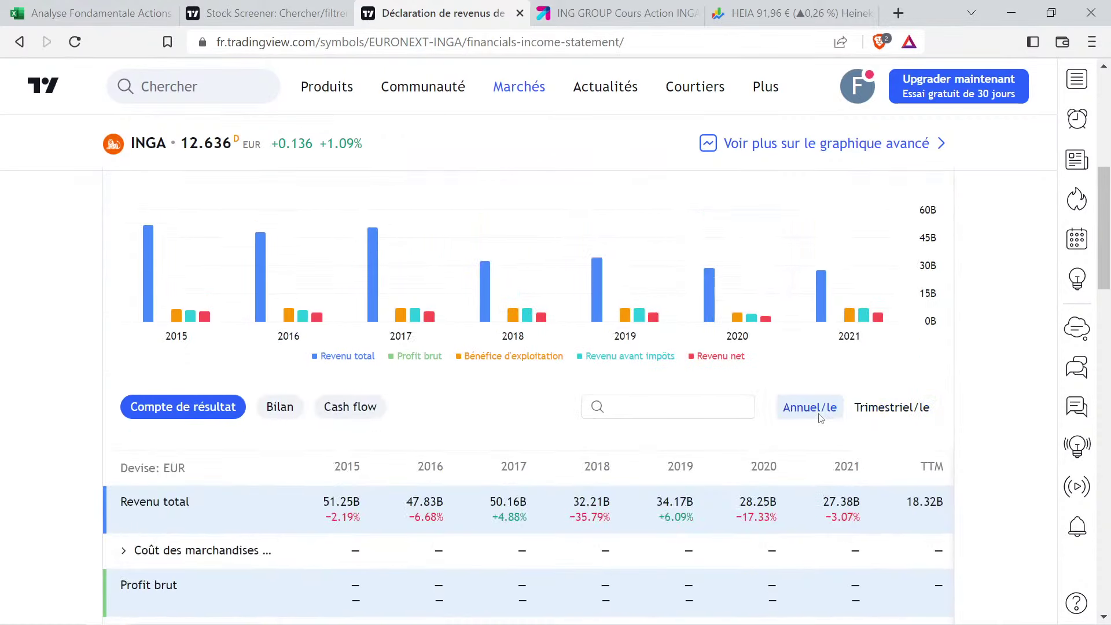
{"action": "scroll", "coordinate": [760, 386], "scroll_direction": "up", "scroll_amount": 2}
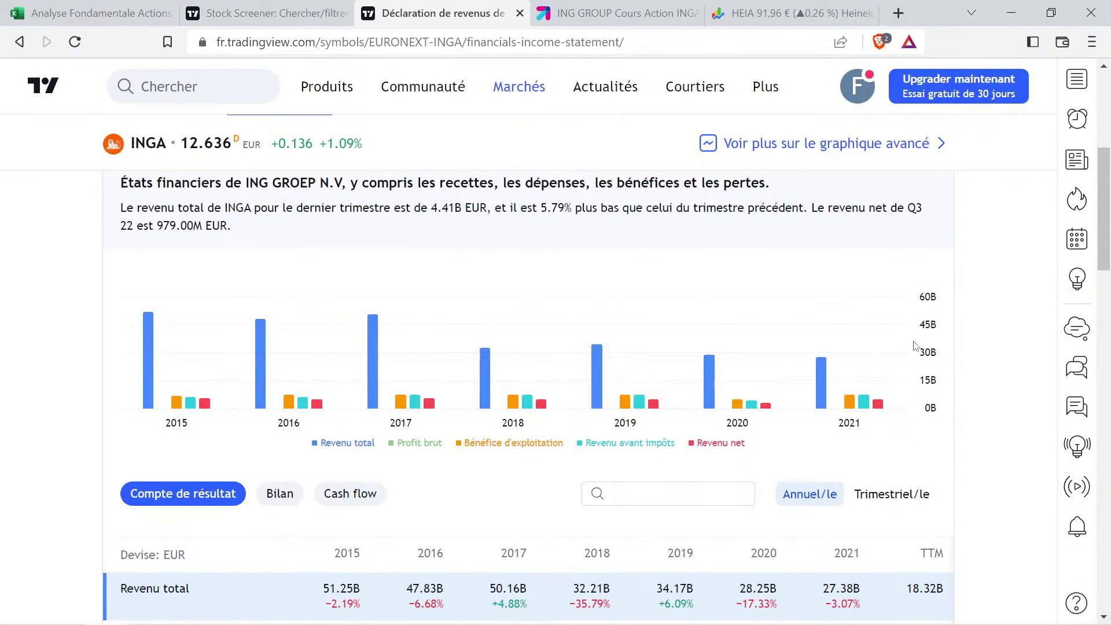
{"action": "mouse_move", "coordinate": [905, 346]}
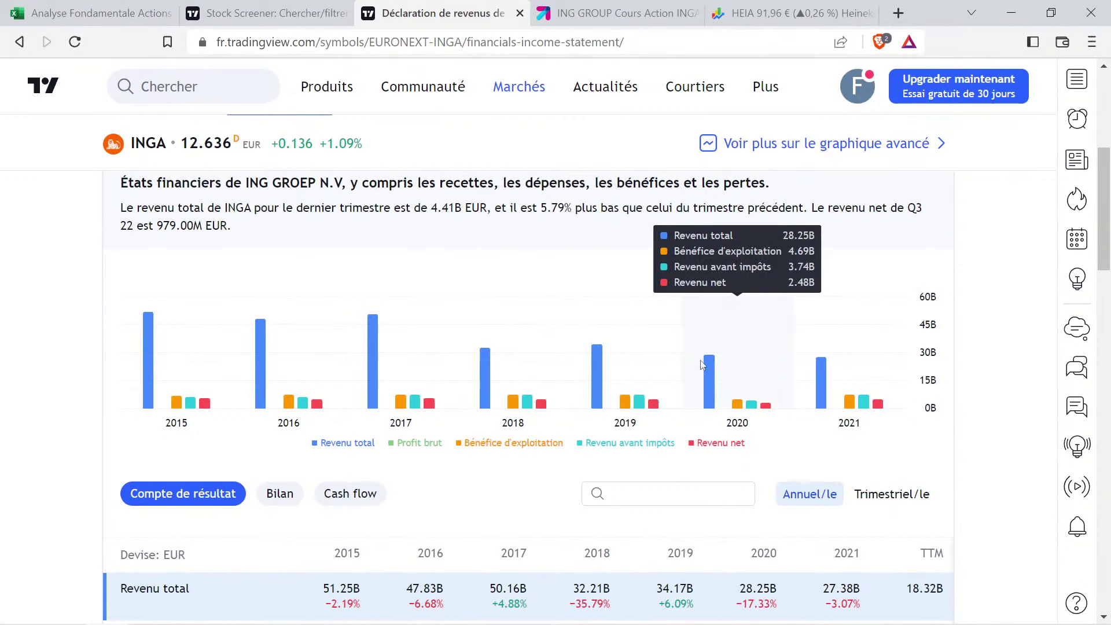
{"action": "mouse_move", "coordinate": [678, 341]}
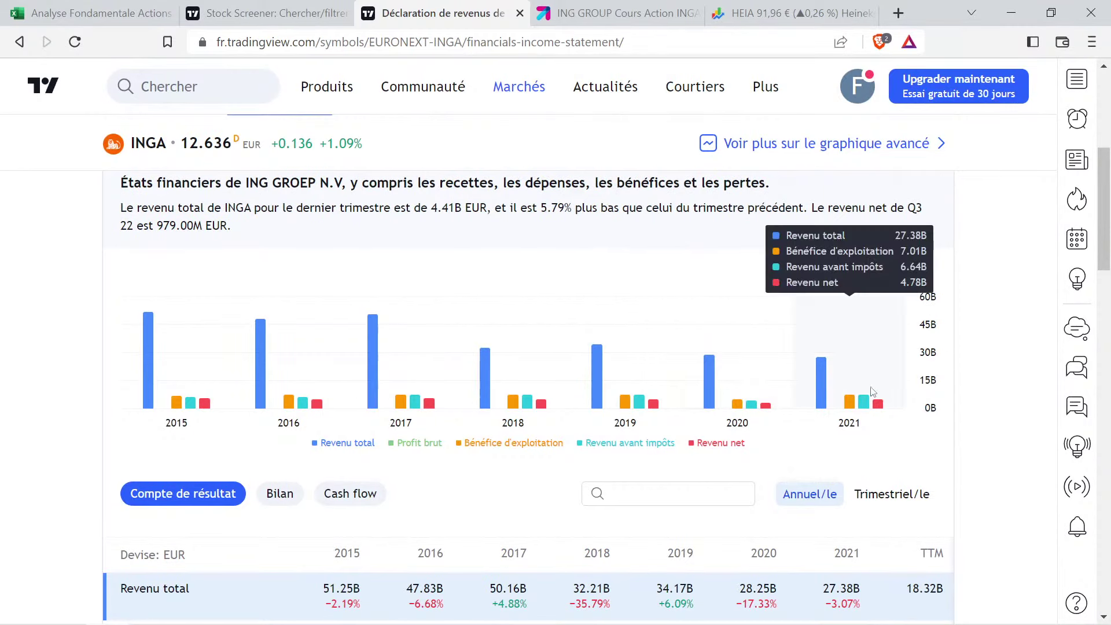
In the spreadsheet's percentage evolution calculator, enter 4,91 as the positive reference from five years ago and 4,78 as the current value
{"action": "left_click", "coordinate": [112, 6]}
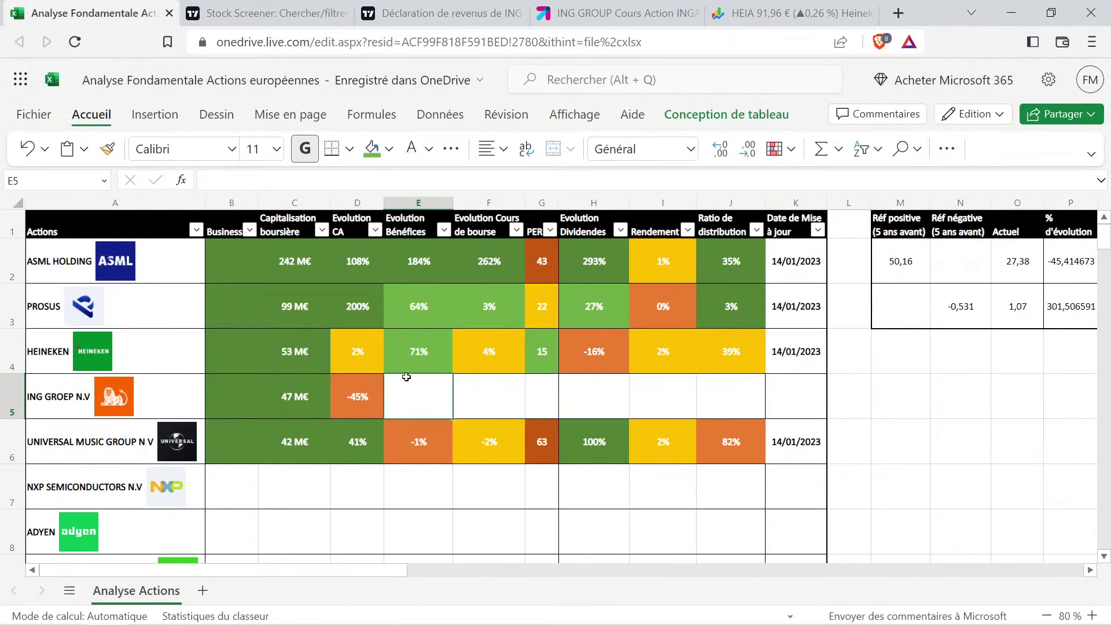
{"action": "left_click", "coordinate": [892, 282]}
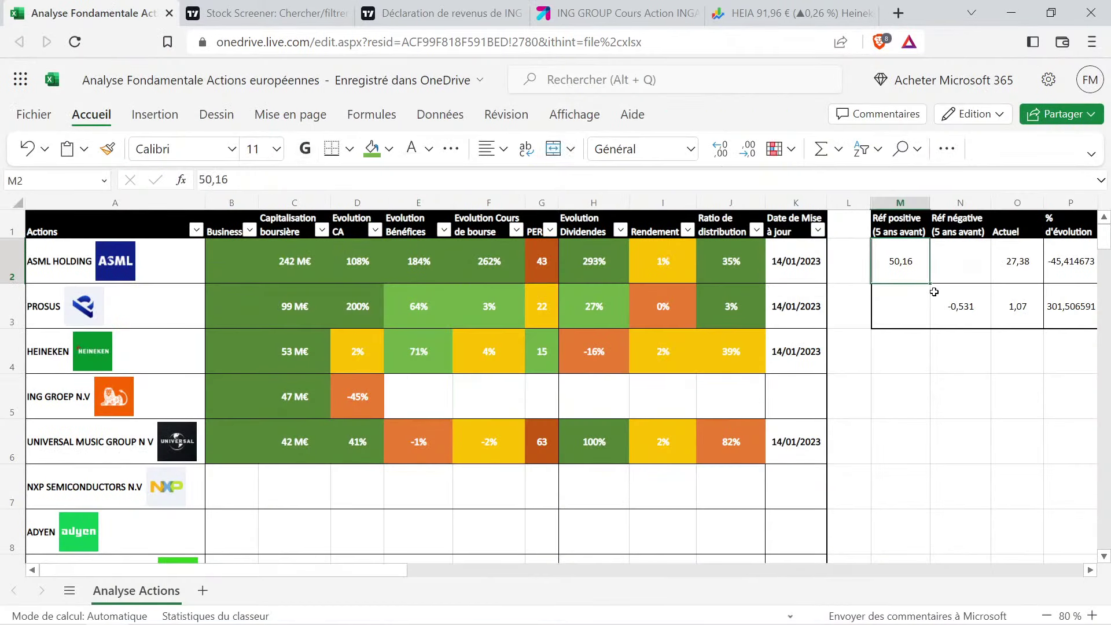
{"action": "type", "text": "4,91"}
{"action": "key", "text": "Tab"}
{"action": "key", "text": "Tab"}
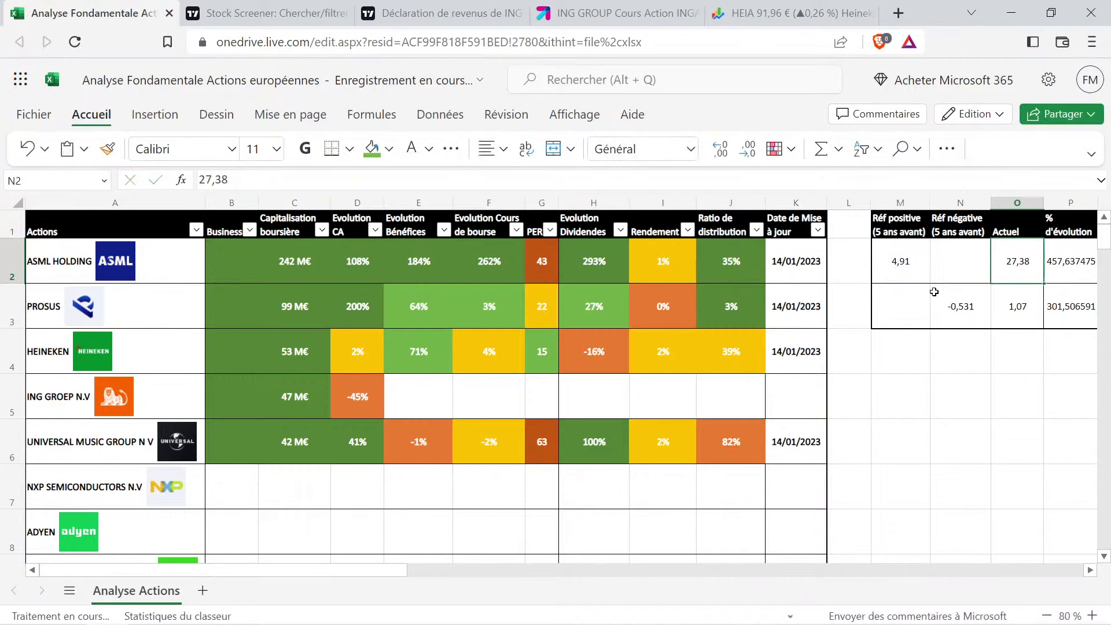
{"action": "type", "text": "4,78"}
{"action": "key", "text": "Return"}
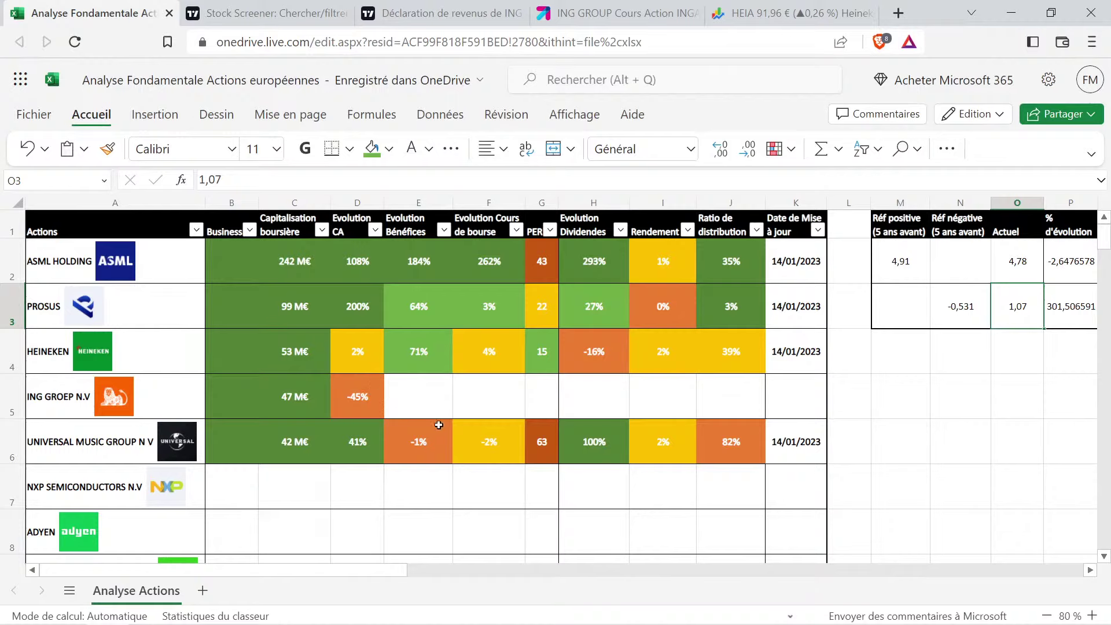
Copy Heineken's yellow Evolution CA cell into ING Groep's Evolution Bénéfices cell and set it to -3%
{"action": "left_click", "coordinate": [375, 357]}
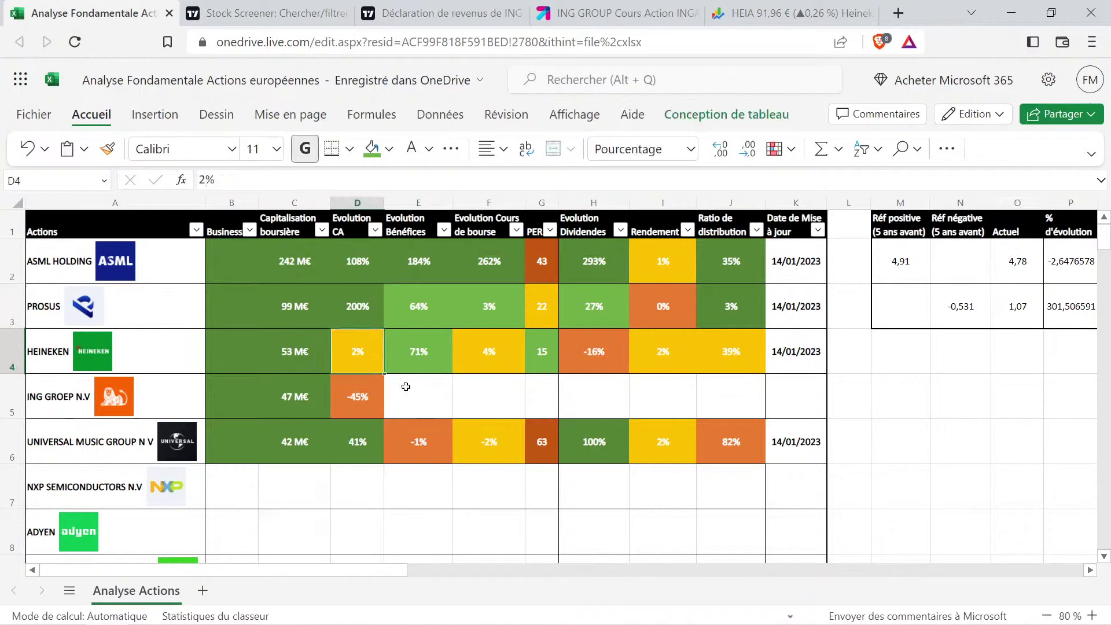
{"action": "key", "text": "ctrl+c"}
{"action": "left_click", "coordinate": [420, 385]}
{"action": "key", "text": "ctrl+v"}
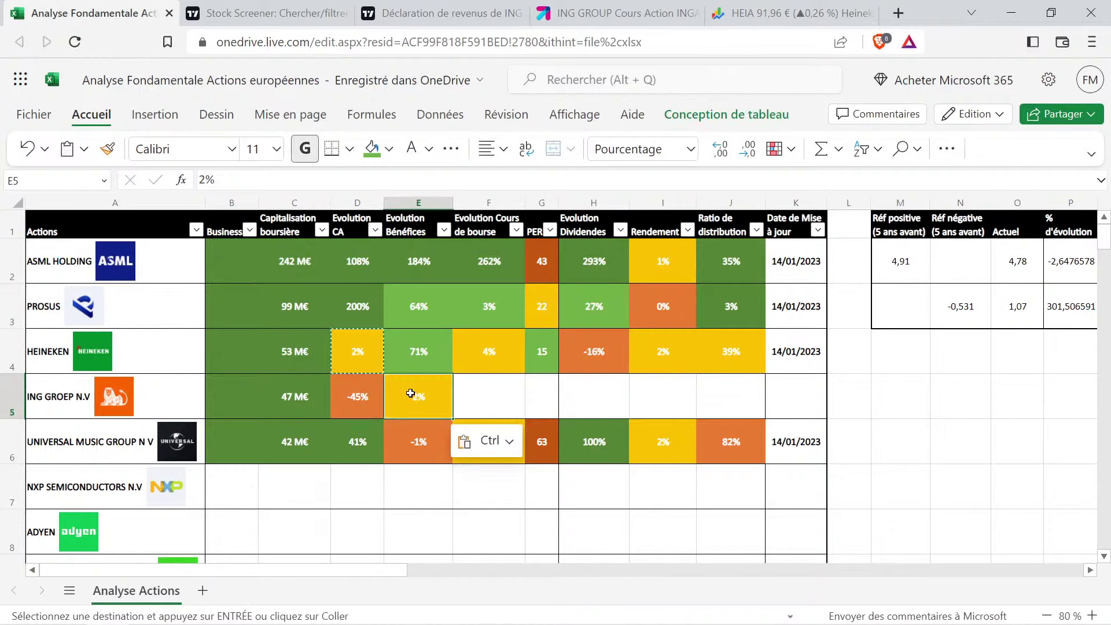
{"action": "double_click", "coordinate": [415, 394]}
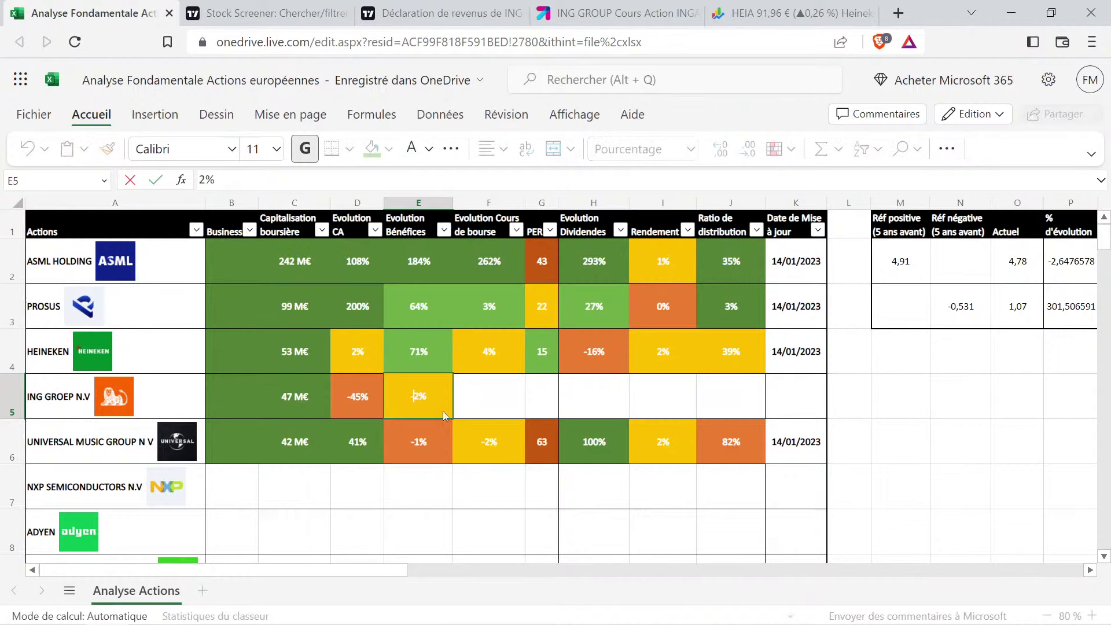
{"action": "type", "text": "-3"}
{"action": "key", "text": "Return"}
{"action": "double_click", "coordinate": [420, 395]}
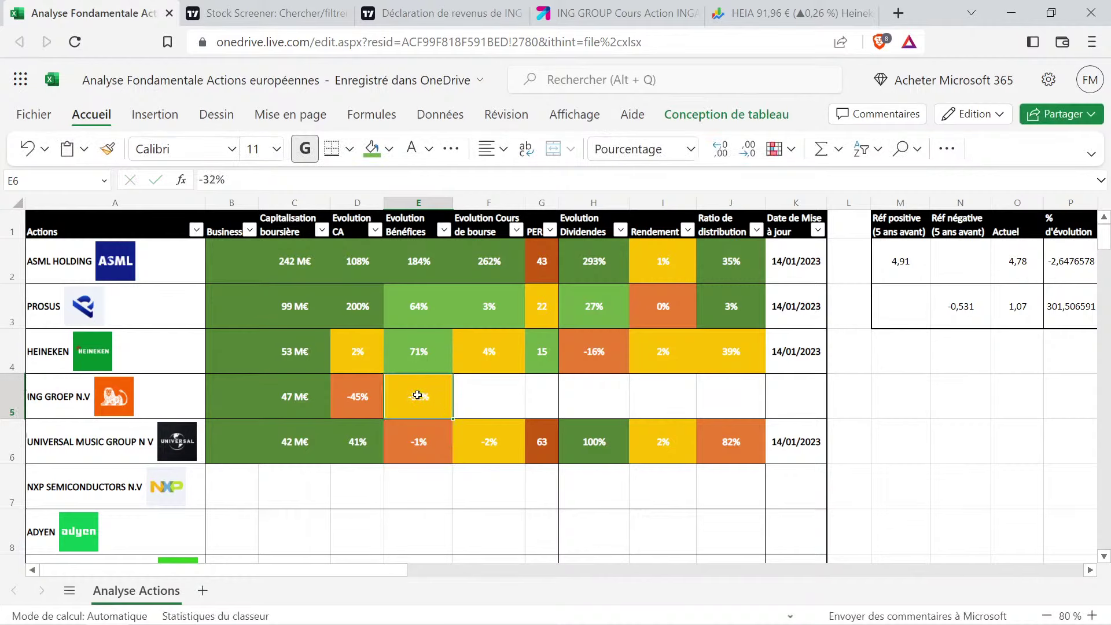
{"action": "key", "text": "Delete"}
{"action": "key", "text": "ctrl+Return"}
{"action": "left_click_drag", "start_coordinate": [357, 397], "coordinate": [405, 402]}
{"action": "left_click", "coordinate": [448, 451]}
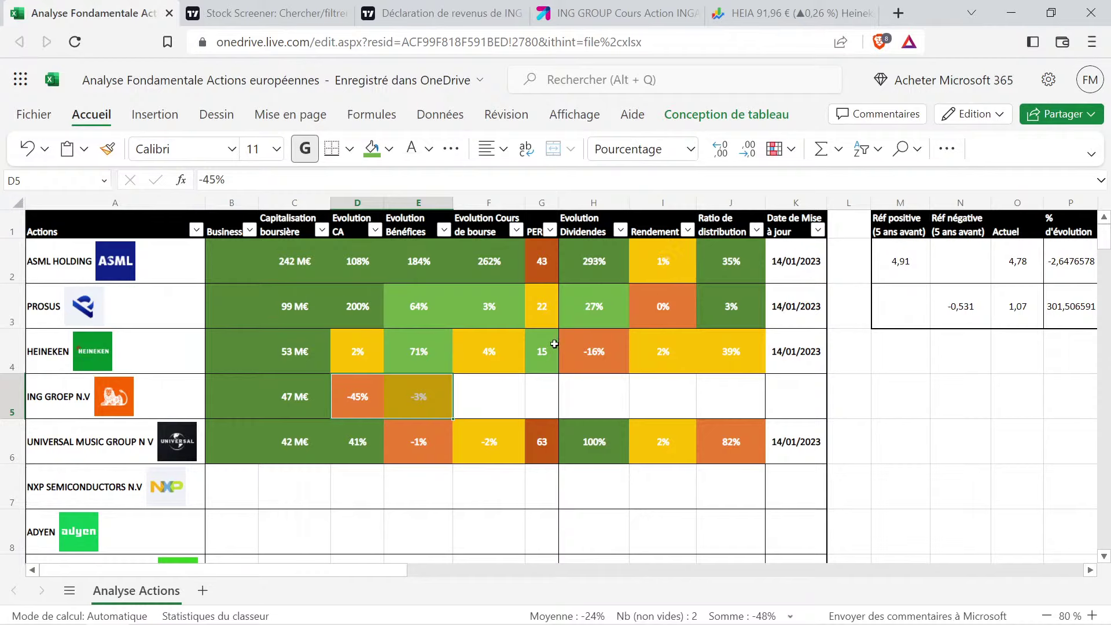
Open ING Groep's forecast page on TradingView and view the one-year price forecast and analyst rating
{"action": "left_click", "coordinate": [451, 12]}
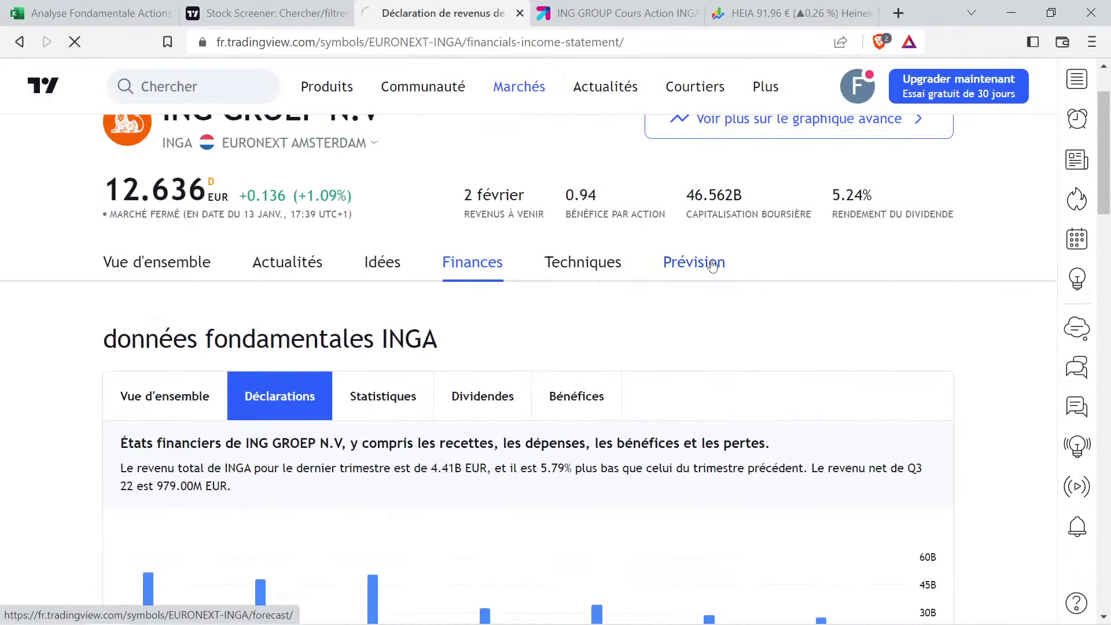
{"action": "left_click", "coordinate": [712, 264]}
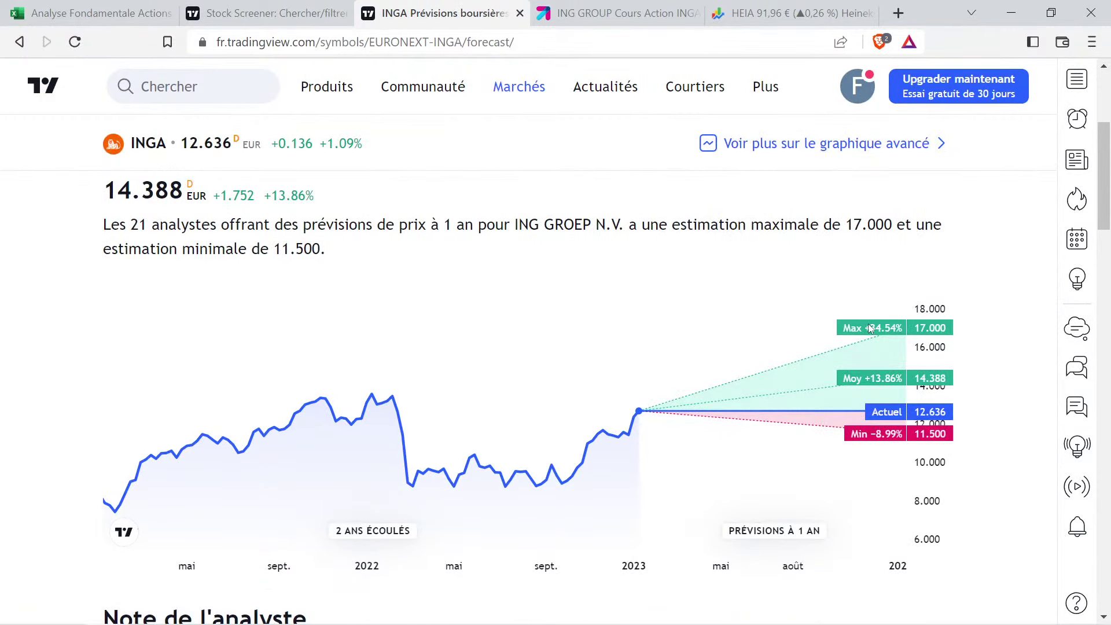
{"action": "scroll", "coordinate": [871, 326], "scroll_direction": "down", "scroll_amount": 4}
{"action": "scroll", "coordinate": [630, 461], "scroll_direction": "down", "scroll_amount": 5}
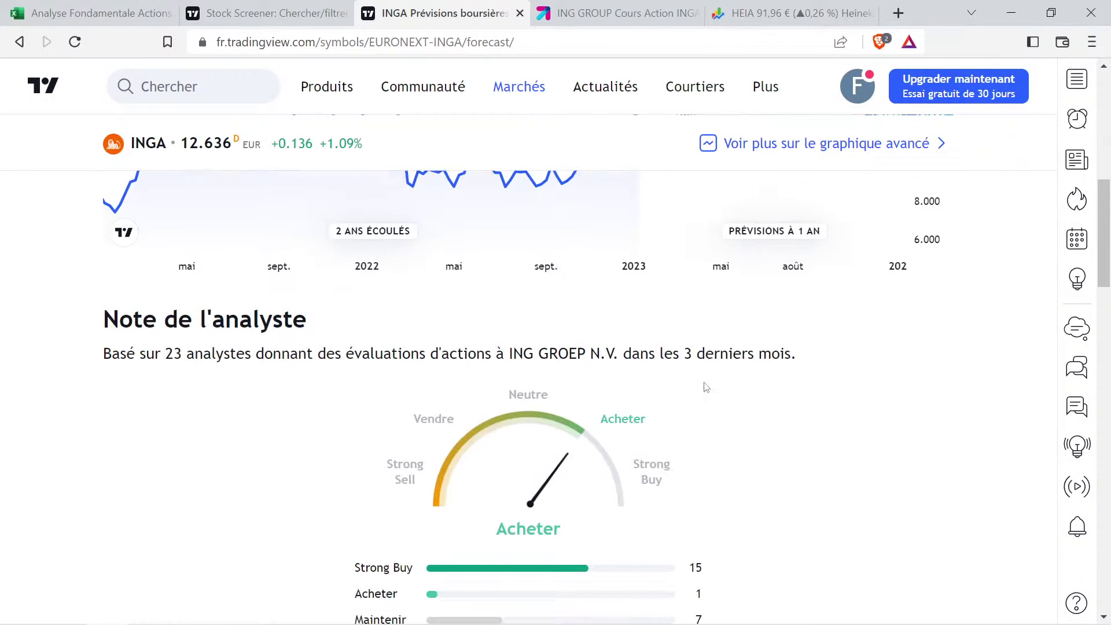
Show ING Groep's earnings per share annually and compare the reported years with the 2022 to 2025 estimates
{"action": "left_click", "coordinate": [842, 417]}
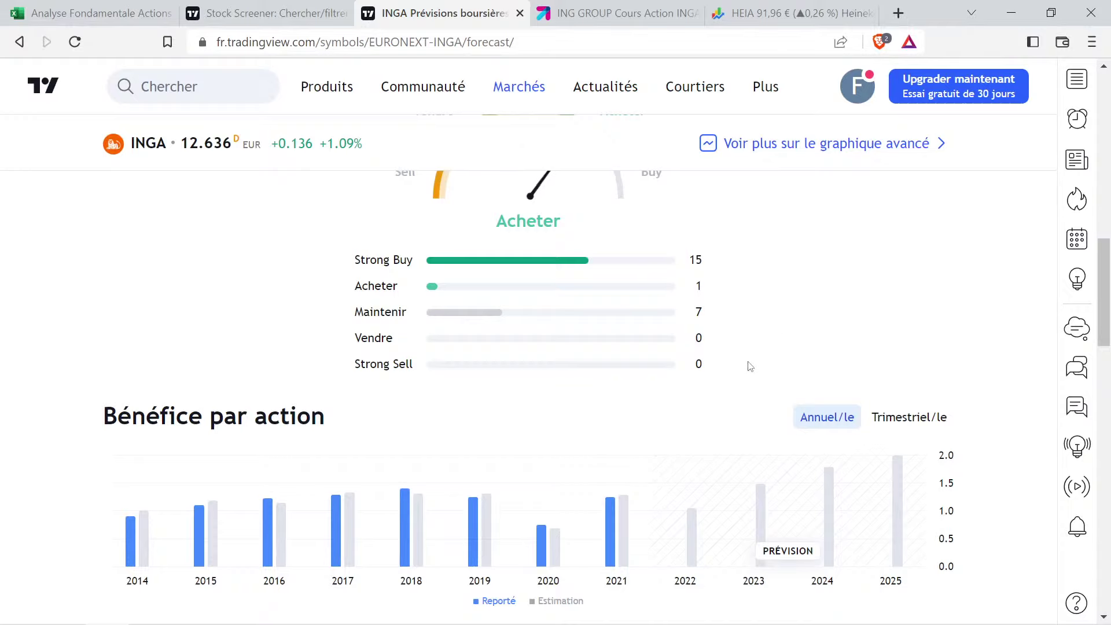
{"action": "mouse_move", "coordinate": [709, 475]}
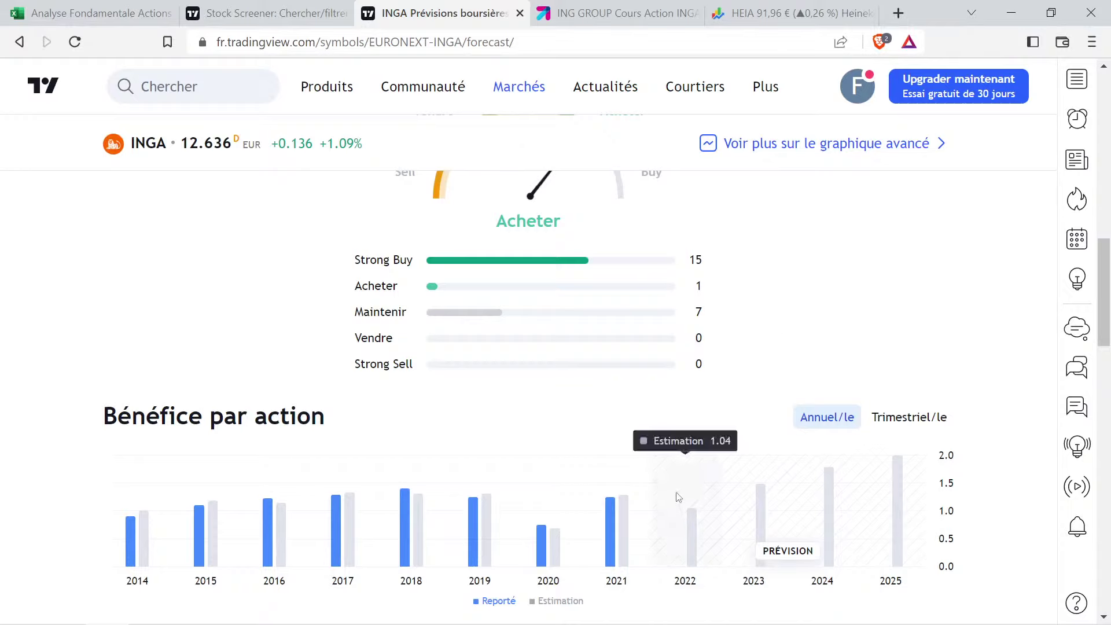
{"action": "mouse_move", "coordinate": [511, 491]}
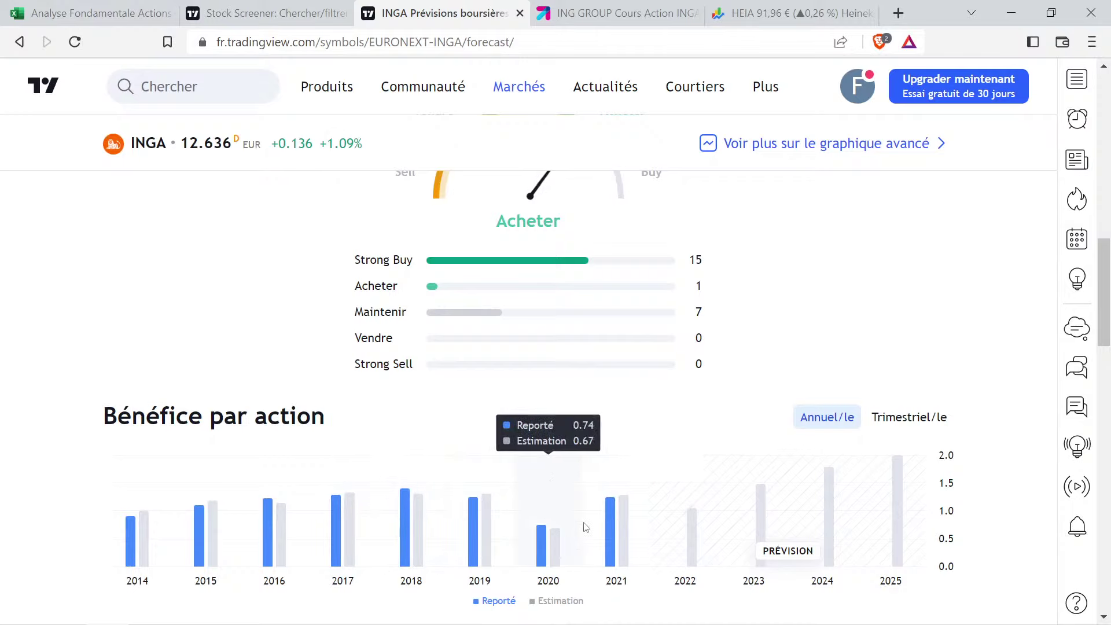
{"action": "mouse_move", "coordinate": [650, 536]}
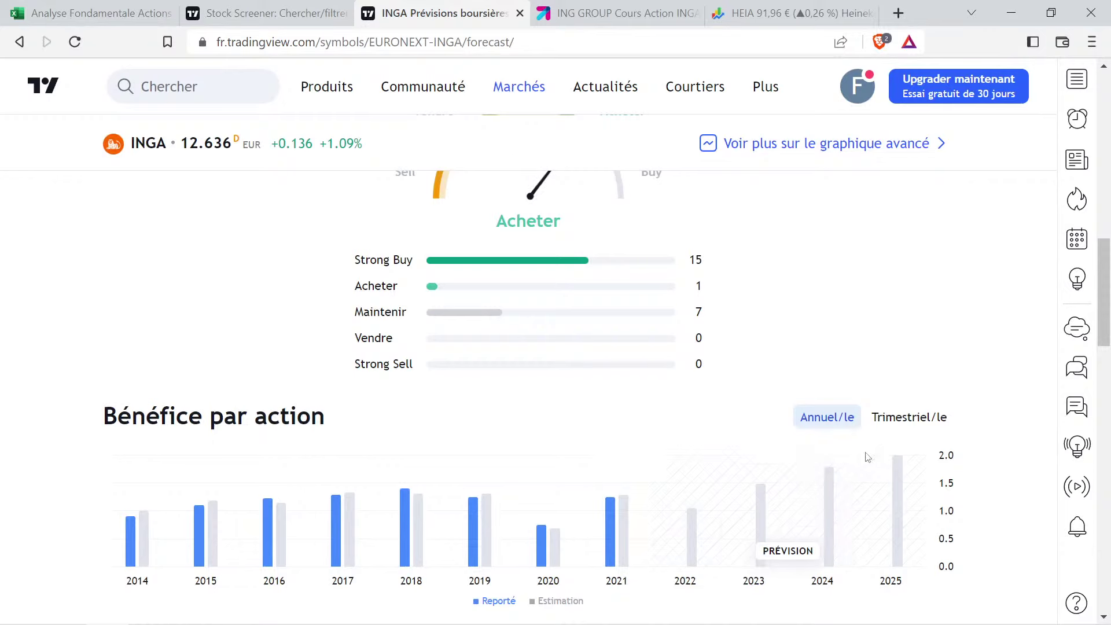
{"action": "scroll", "coordinate": [867, 457], "scroll_direction": "down", "scroll_amount": 3}
{"action": "scroll", "coordinate": [732, 480], "scroll_direction": "up", "scroll_amount": 1}
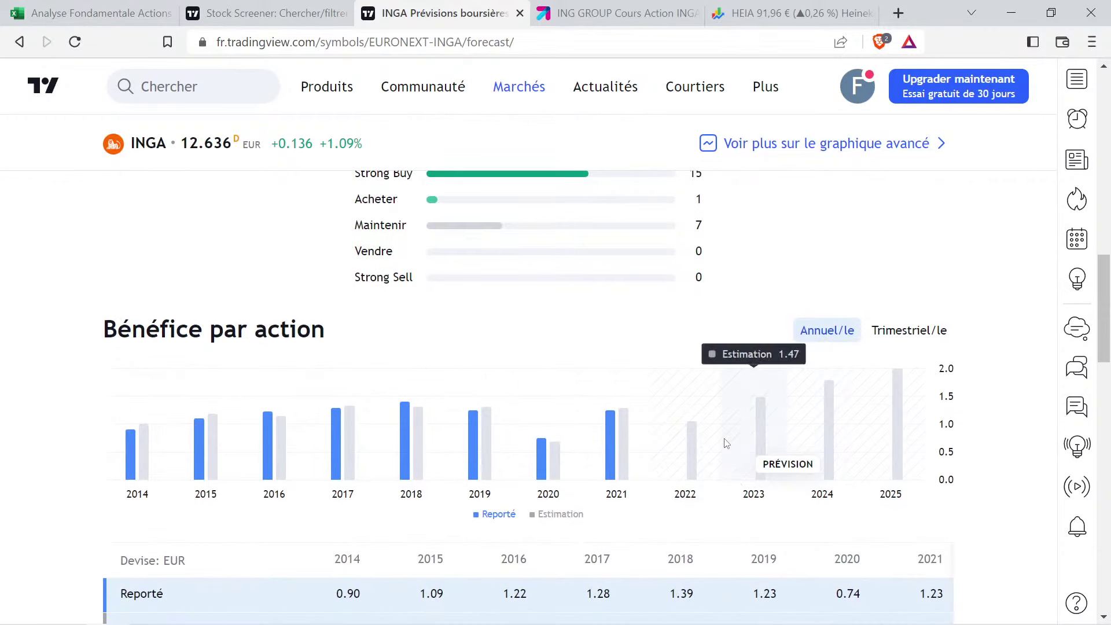
{"action": "mouse_move", "coordinate": [786, 417]}
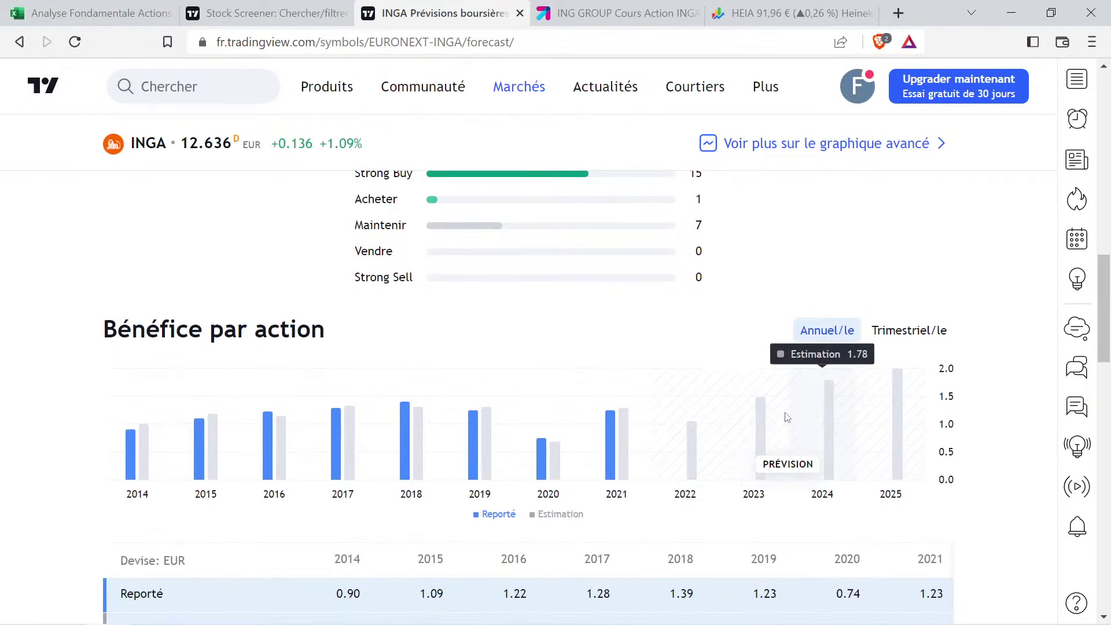
{"action": "mouse_move", "coordinate": [426, 412]}
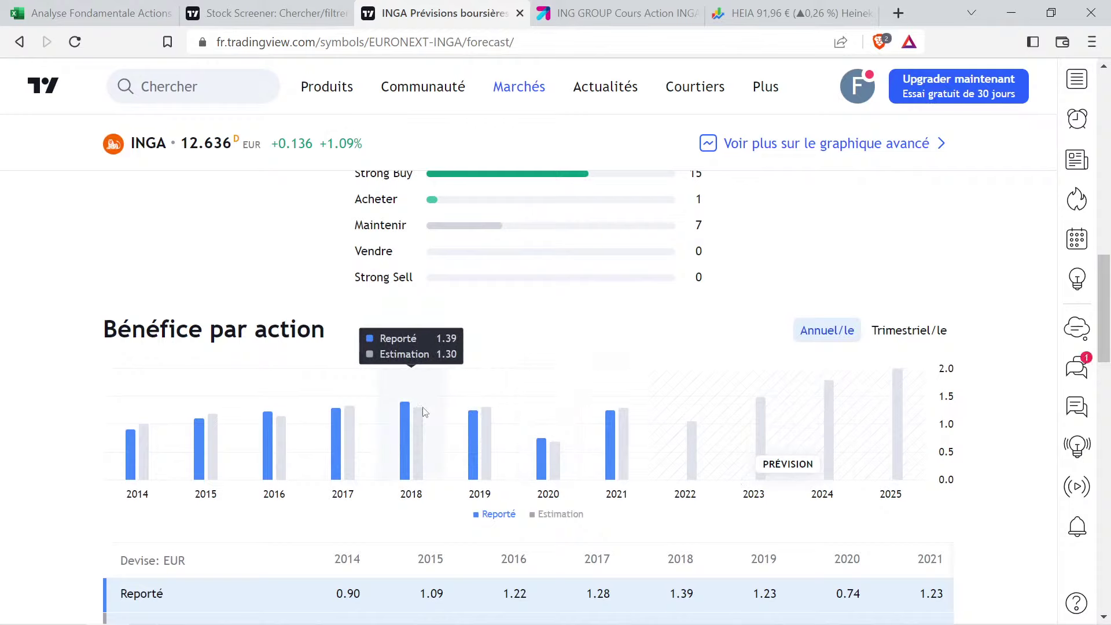
{"action": "mouse_move", "coordinate": [601, 420]}
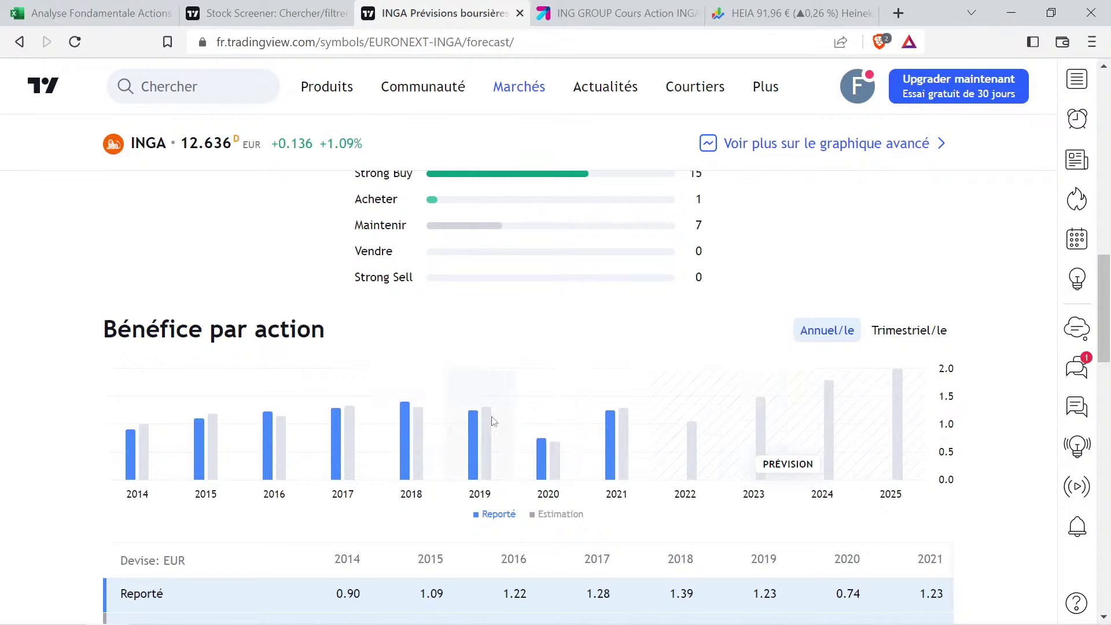
{"action": "mouse_move", "coordinate": [361, 425]}
{"action": "mouse_move", "coordinate": [757, 408]}
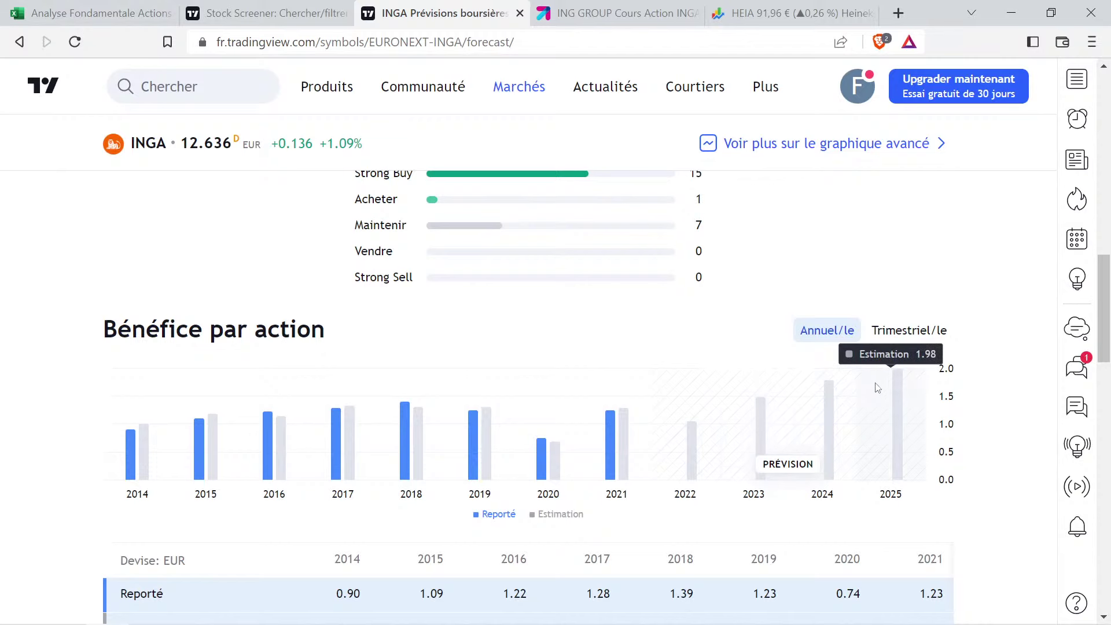
{"action": "mouse_move", "coordinate": [858, 399]}
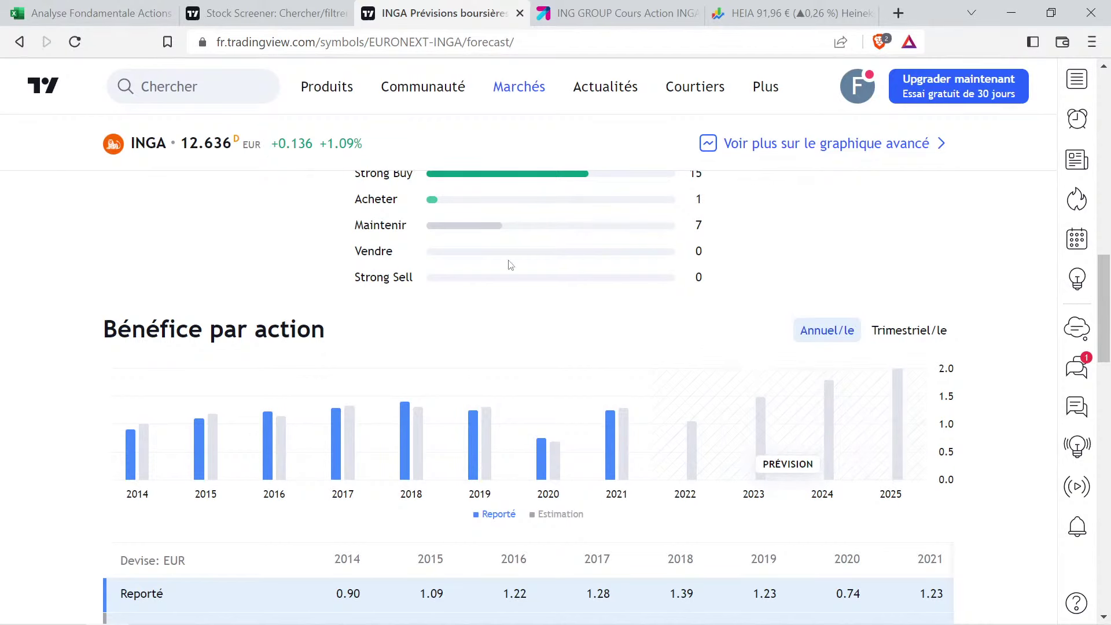
Revisit ING Groep's Evolution Bénéfices cell in the spreadsheet and return to TradingView's forecast page to view the annual revenue chart
{"action": "left_click", "coordinate": [92, 13]}
{"action": "left_click", "coordinate": [407, 412]}
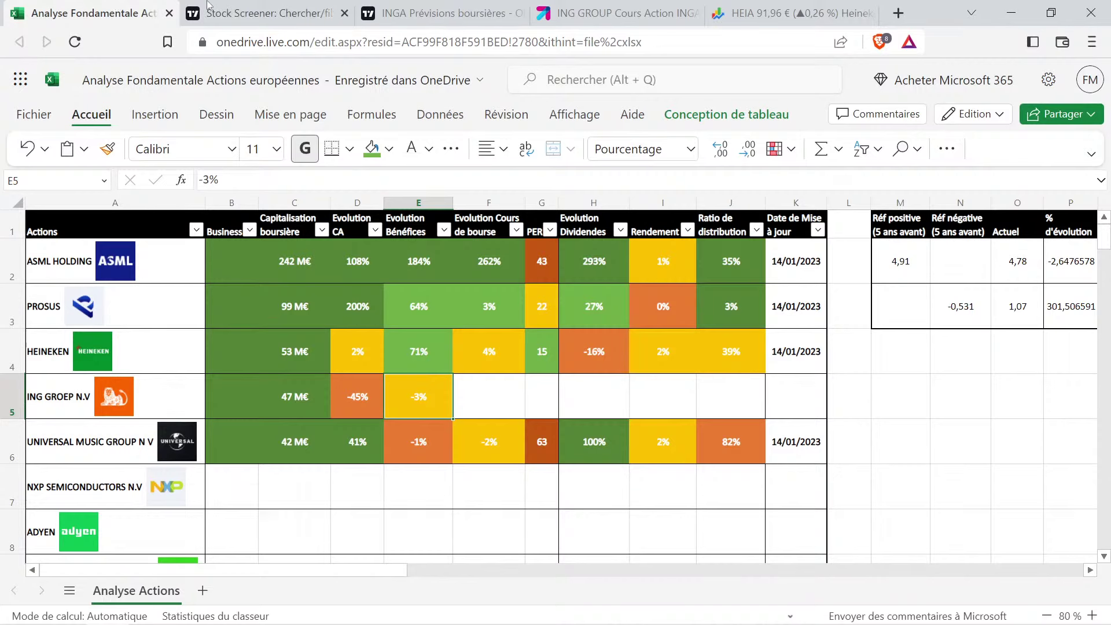
{"action": "left_click", "coordinate": [398, 7]}
{"action": "scroll", "coordinate": [752, 416], "scroll_direction": "down", "scroll_amount": 5}
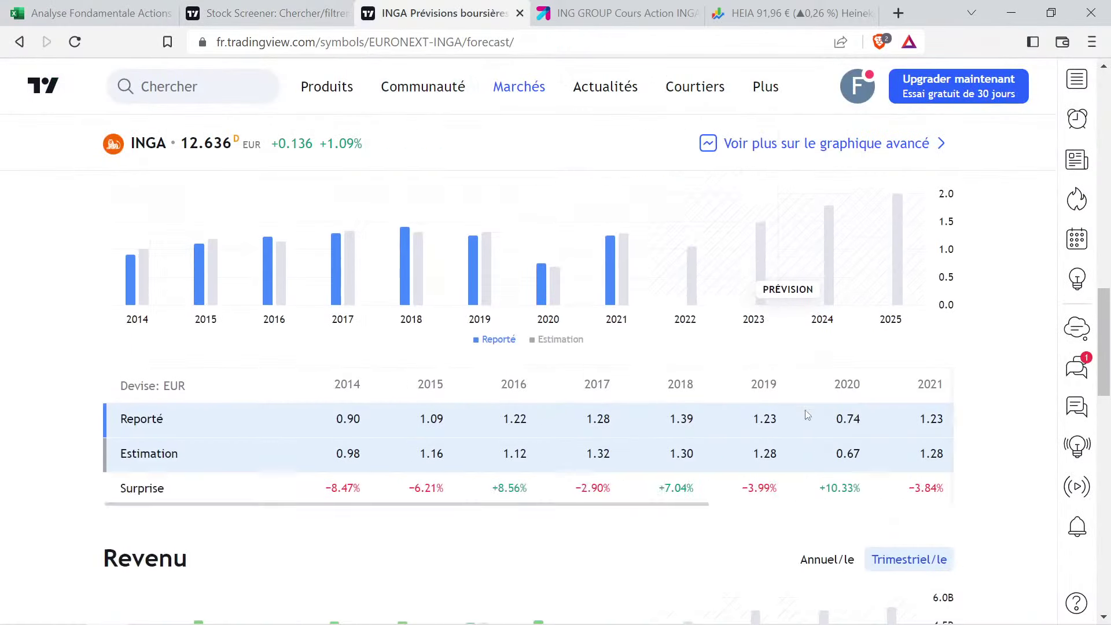
{"action": "scroll", "coordinate": [714, 435], "scroll_direction": "down", "scroll_amount": 3}
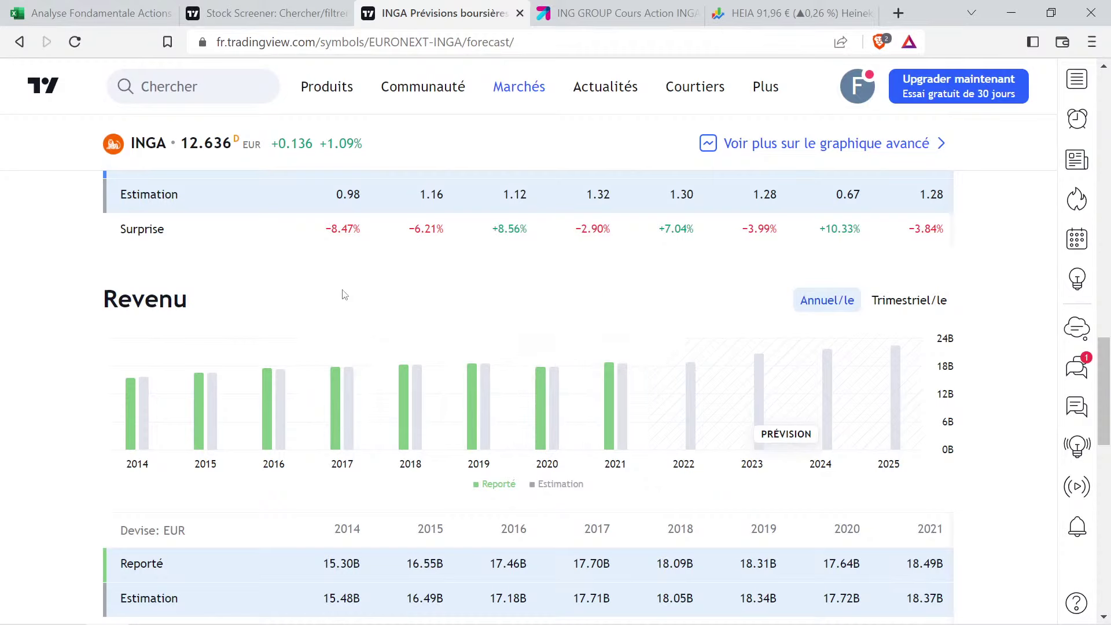
Open ING Groep's income statement in TradingView's financials and compare total revenue and net income by year from 2015 to 2021
{"action": "scroll", "coordinate": [356, 295], "scroll_direction": "up", "scroll_amount": 20}
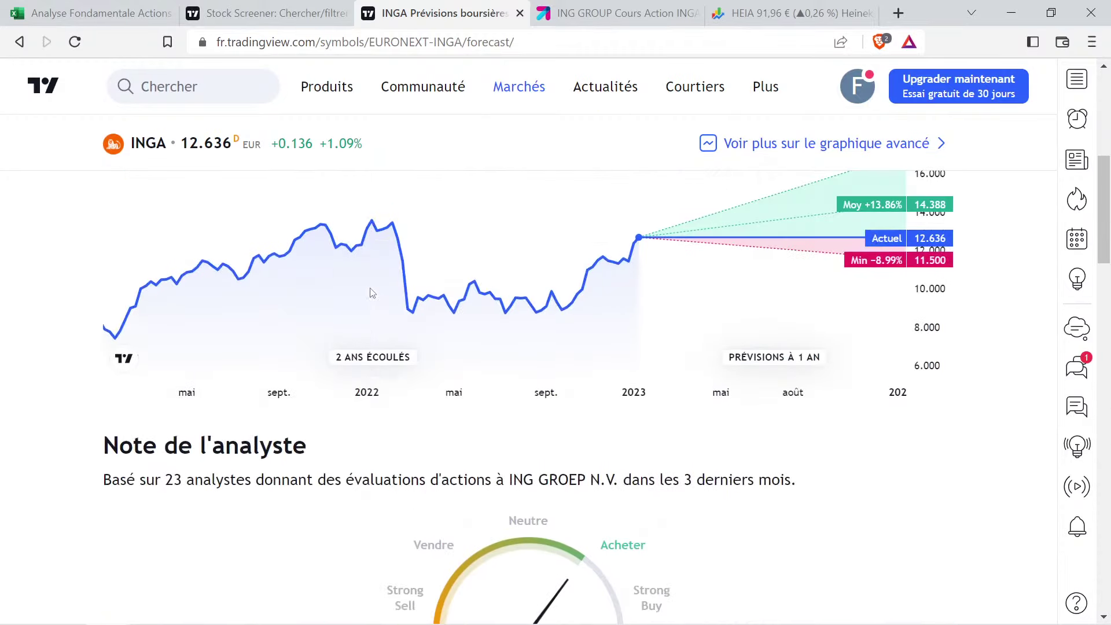
{"action": "scroll", "coordinate": [372, 293], "scroll_direction": "up", "scroll_amount": 7}
{"action": "left_click", "coordinate": [449, 343]}
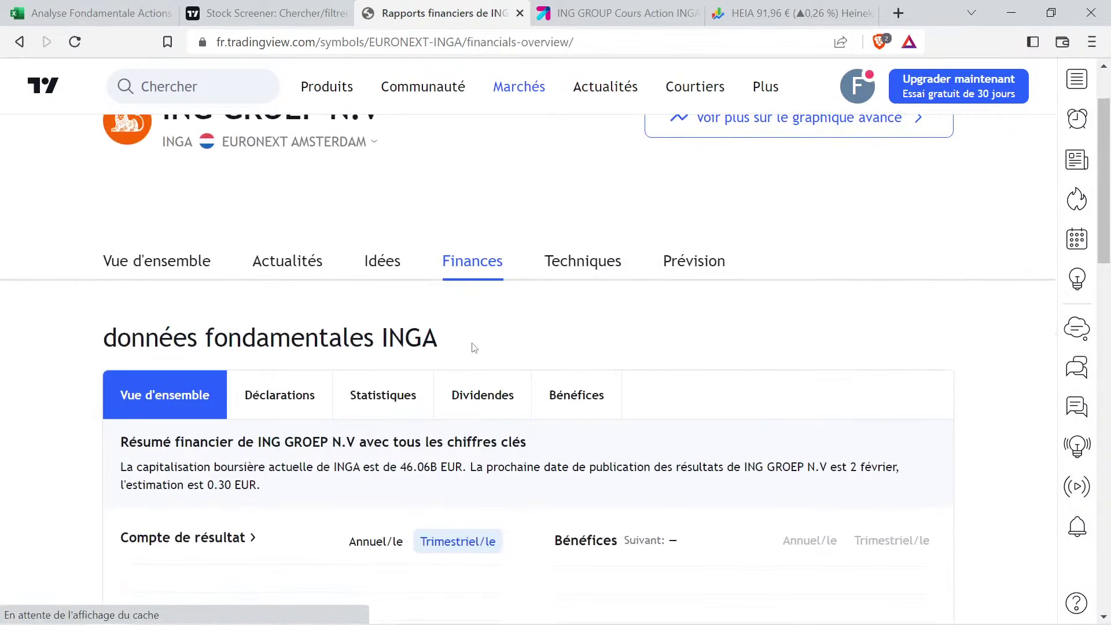
{"action": "scroll", "coordinate": [474, 347], "scroll_direction": "down", "scroll_amount": 5}
{"action": "scroll", "coordinate": [405, 376], "scroll_direction": "up", "scroll_amount": 5}
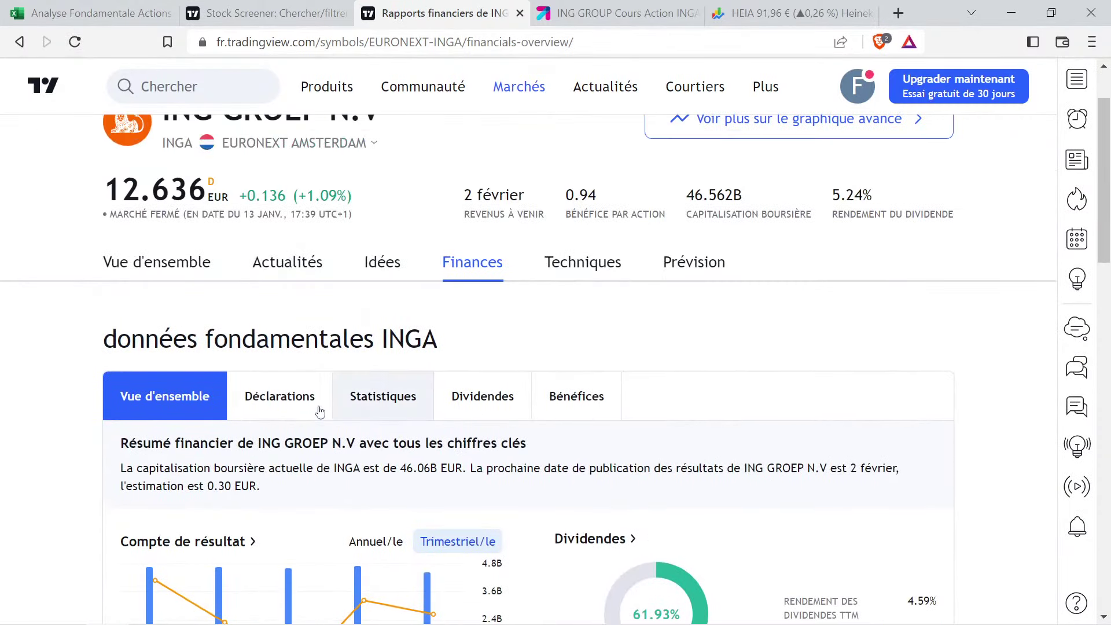
{"action": "left_click", "coordinate": [320, 411]}
{"action": "scroll", "coordinate": [312, 376], "scroll_direction": "down", "scroll_amount": 5}
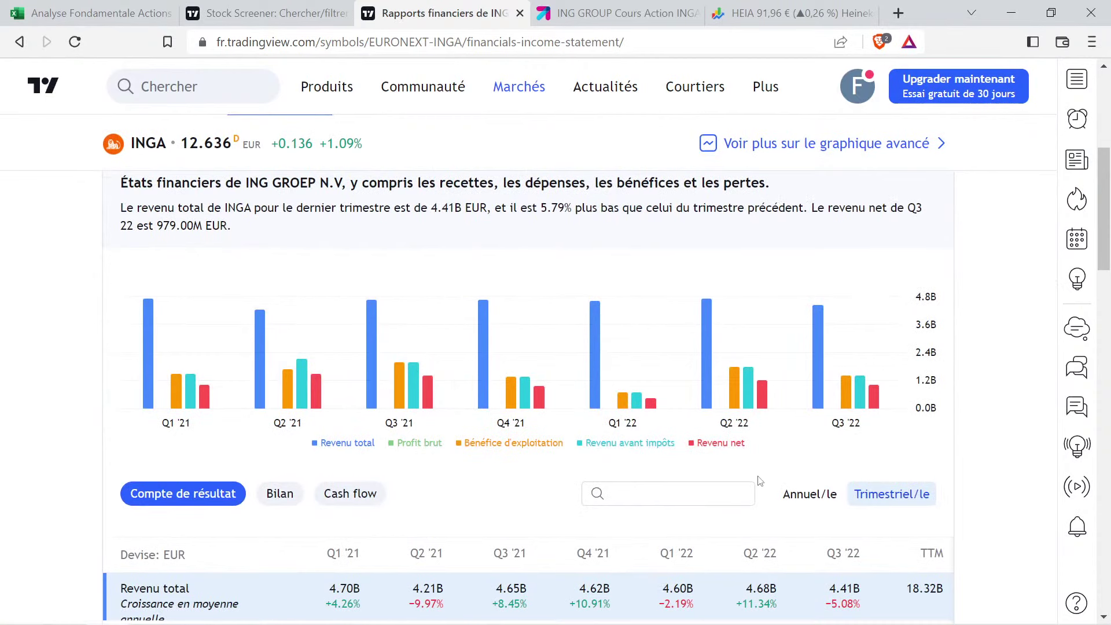
{"action": "mouse_move", "coordinate": [826, 358]}
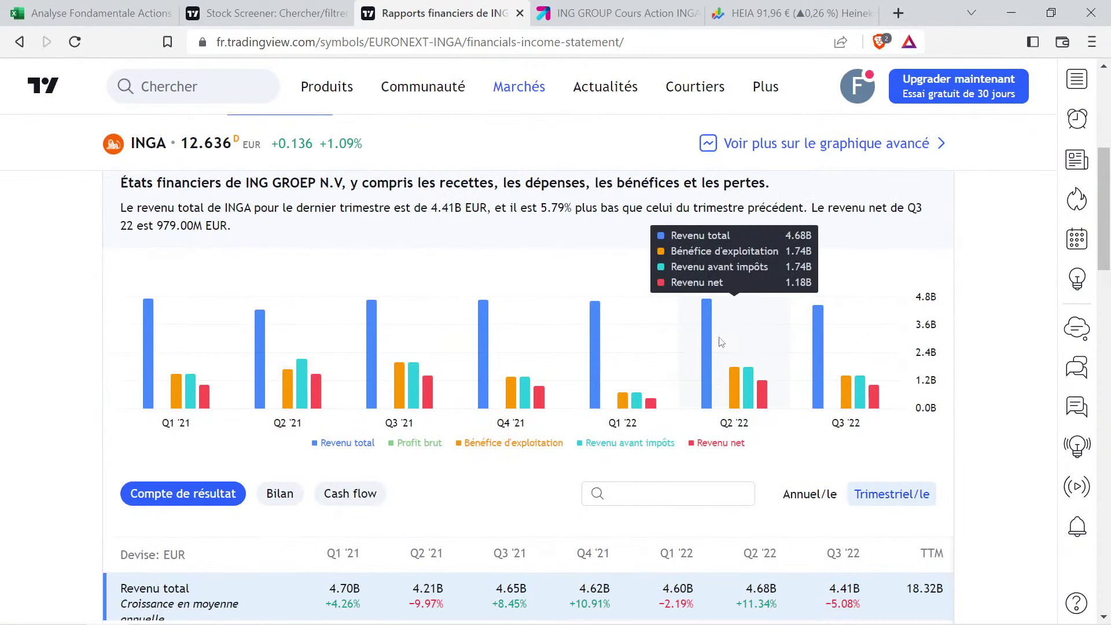
{"action": "left_click", "coordinate": [819, 498]}
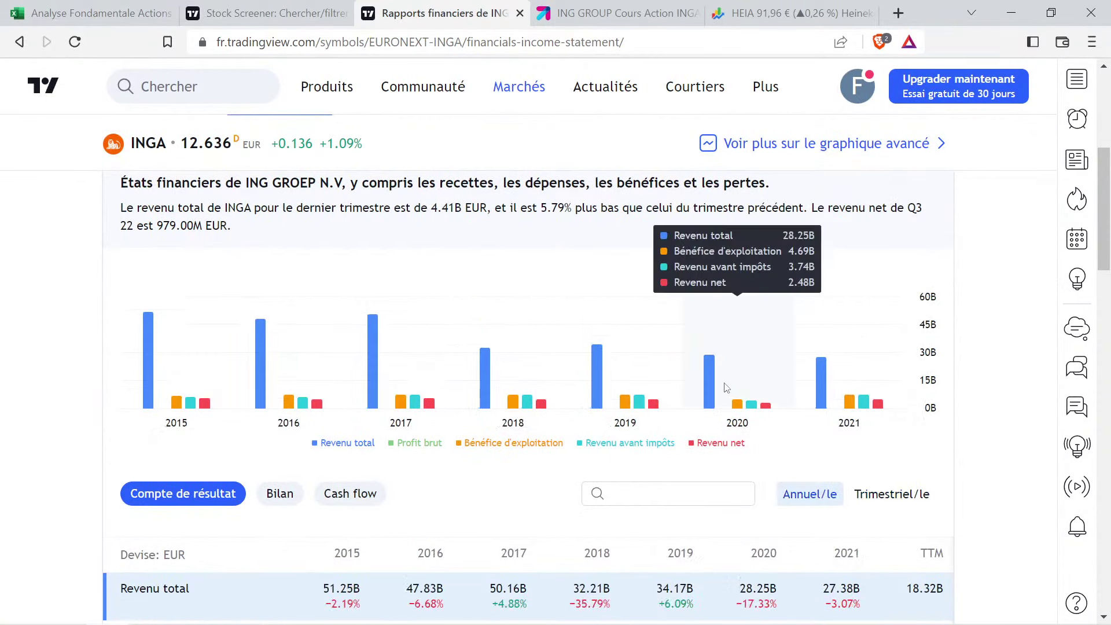
{"action": "mouse_move", "coordinate": [410, 351]}
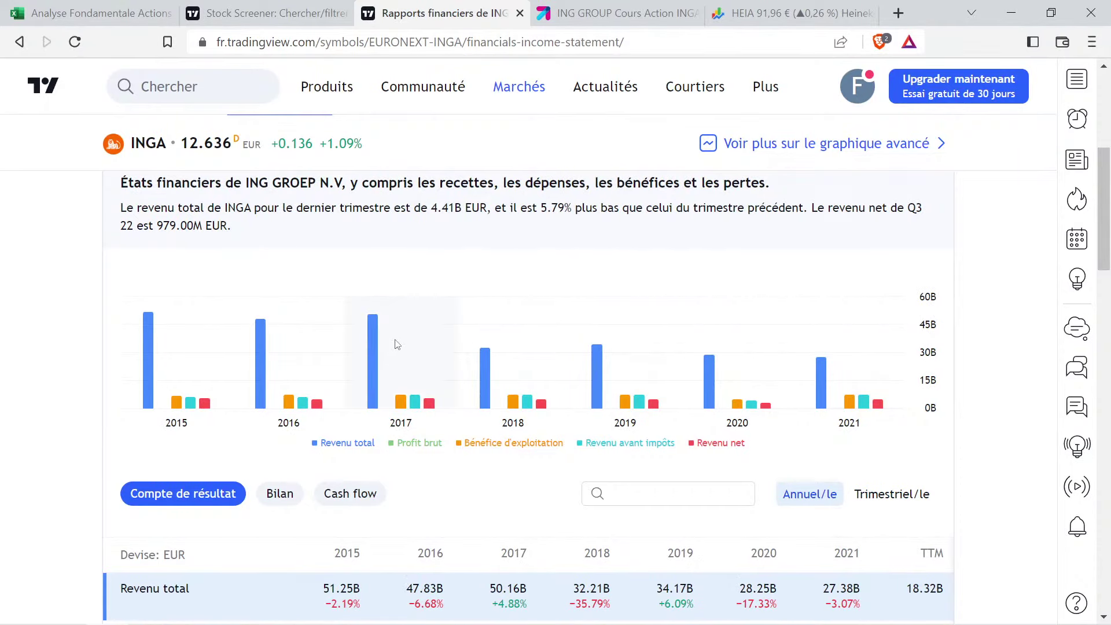
{"action": "mouse_move", "coordinate": [510, 379]}
Open ING Groep's Bénéfices data on TradingView and view the Revenu chart annually, including the 2021 reported and estimated figures
{"action": "scroll", "coordinate": [505, 374], "scroll_direction": "up", "scroll_amount": 5}
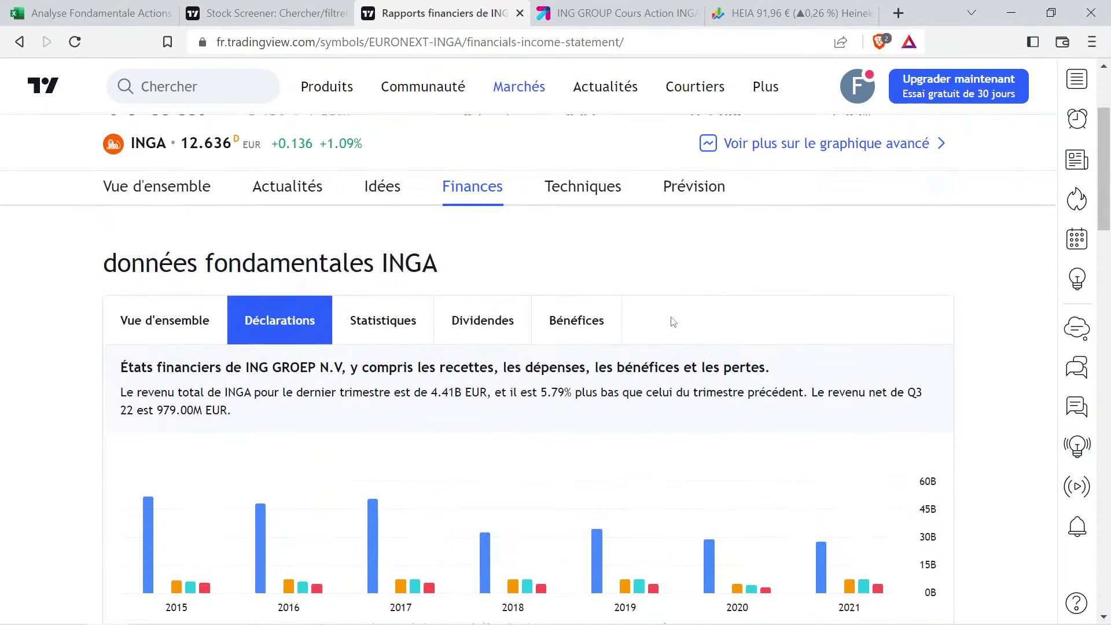
{"action": "left_click", "coordinate": [573, 403]}
{"action": "scroll", "coordinate": [571, 405], "scroll_direction": "down", "scroll_amount": 10}
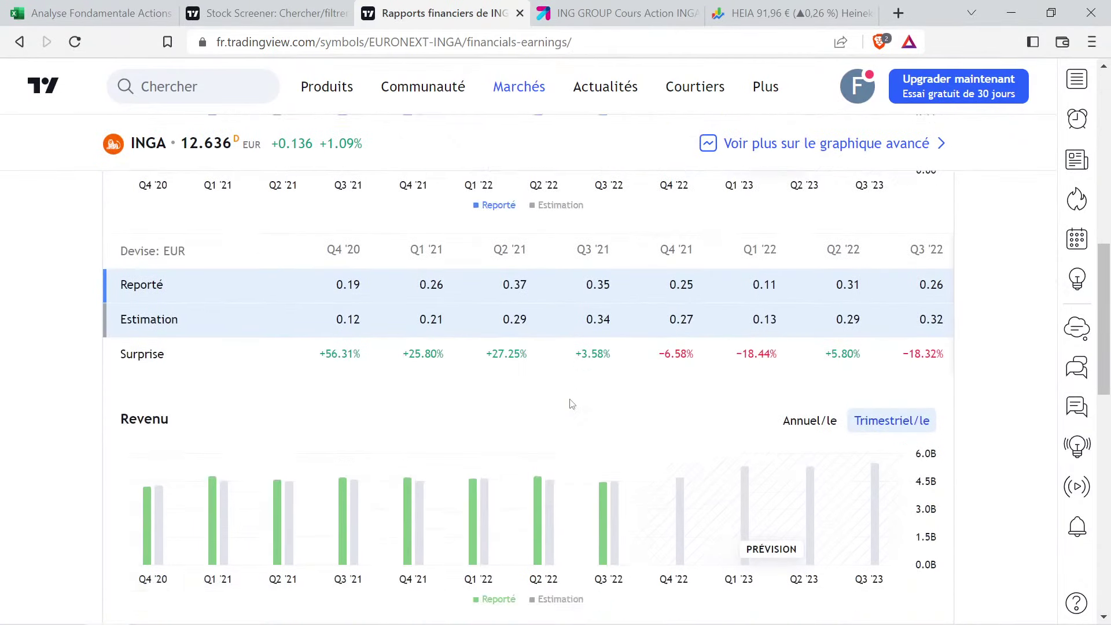
{"action": "left_click", "coordinate": [815, 287]}
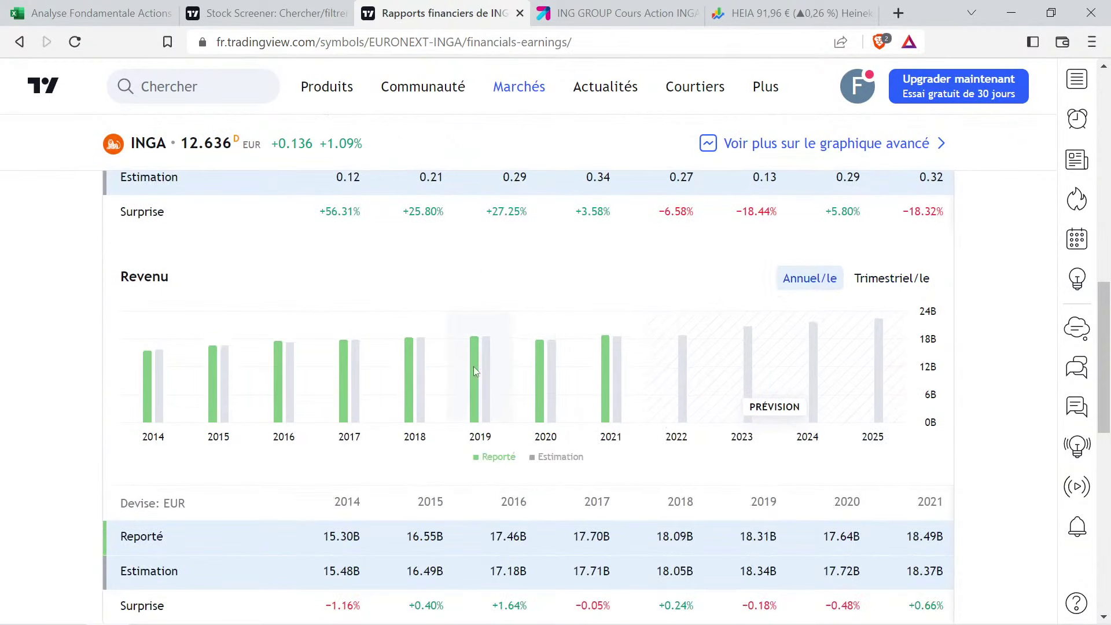
{"action": "mouse_move", "coordinate": [617, 377]}
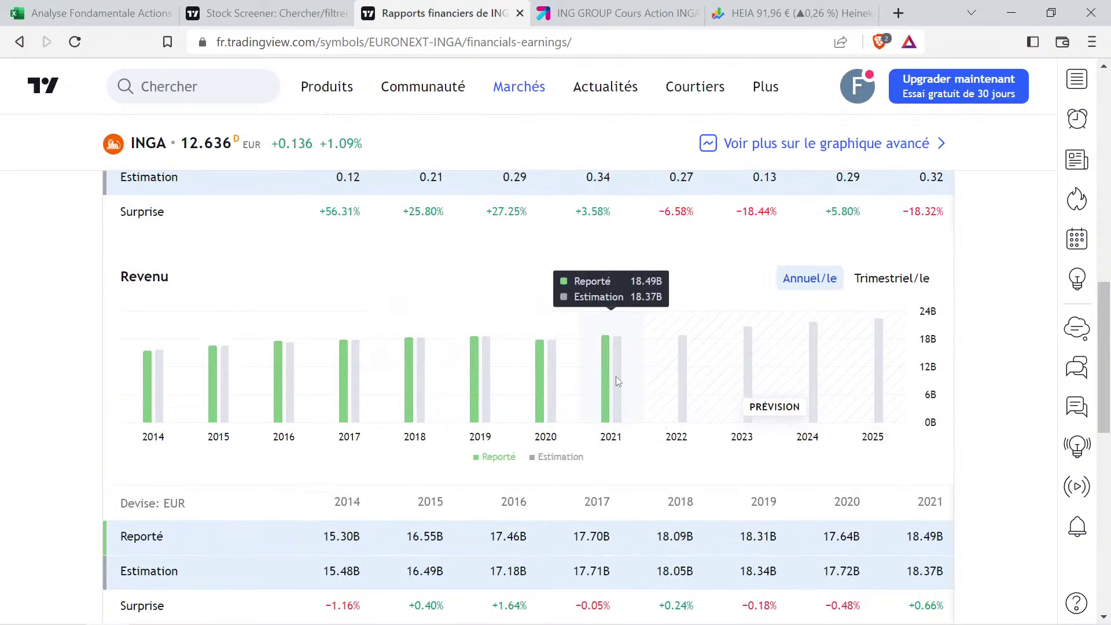
{"action": "scroll", "coordinate": [485, 326], "scroll_direction": "up", "scroll_amount": 3}
Switch to Google Finance and open the Groupe ING quote by searching for AMS: inga
{"action": "left_click", "coordinate": [763, 13]}
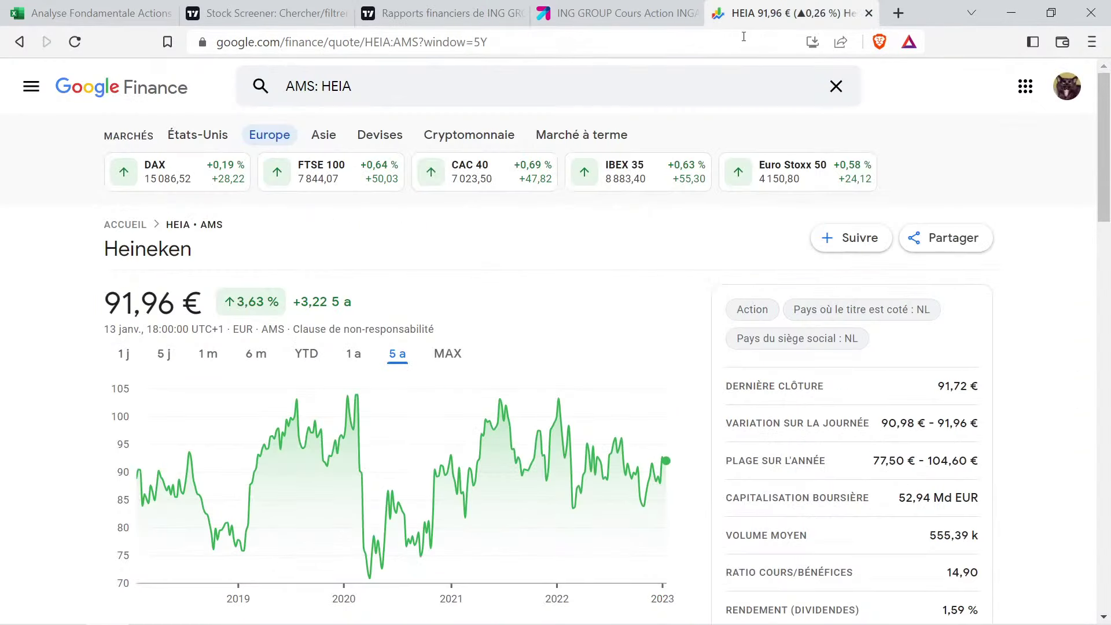
{"action": "left_click", "coordinate": [412, 84]}
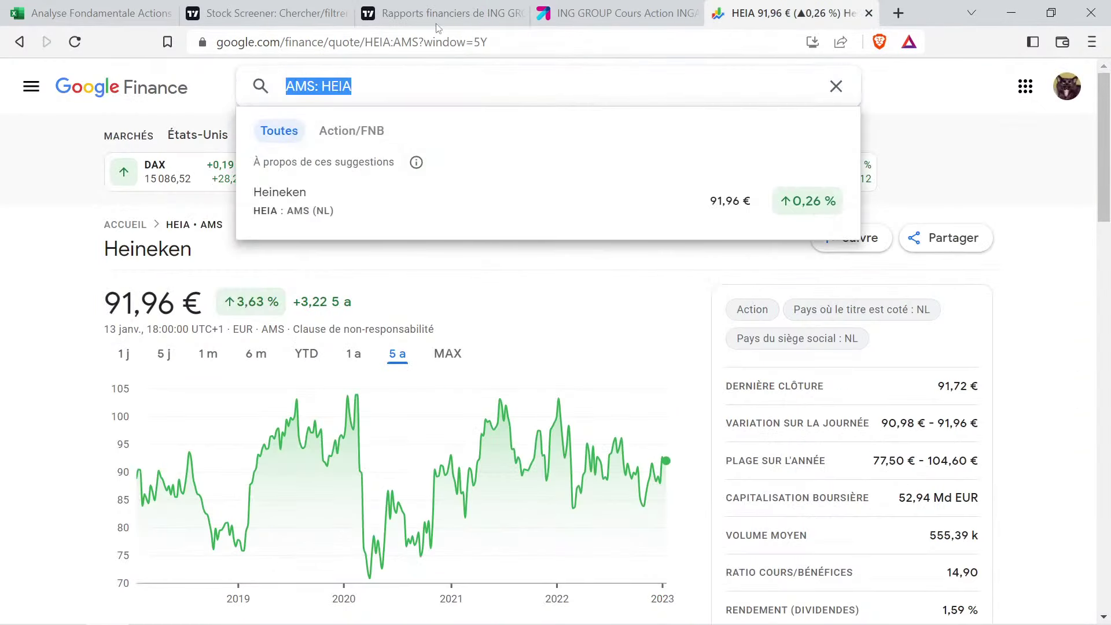
{"action": "left_click", "coordinate": [459, 87]}
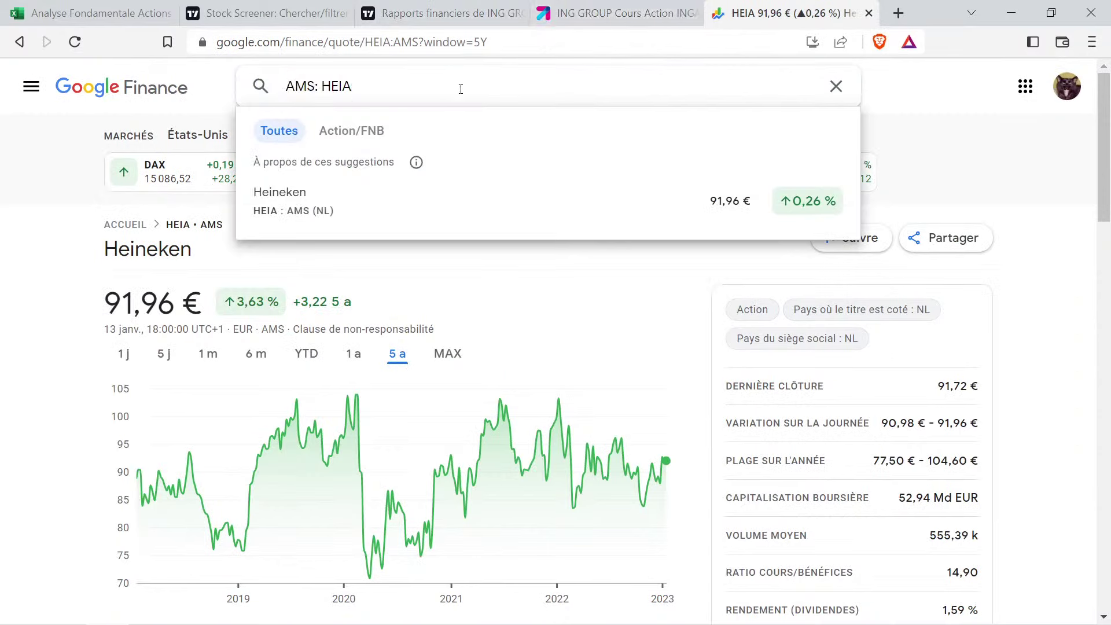
{"action": "type", "text": "inga"}
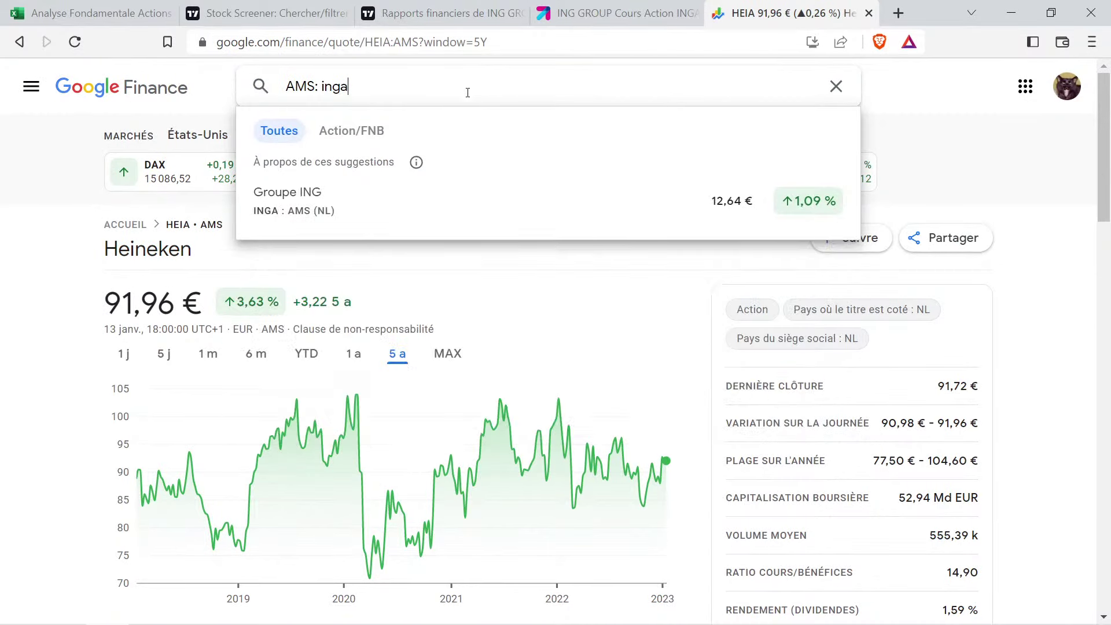
{"action": "left_click", "coordinate": [432, 211]}
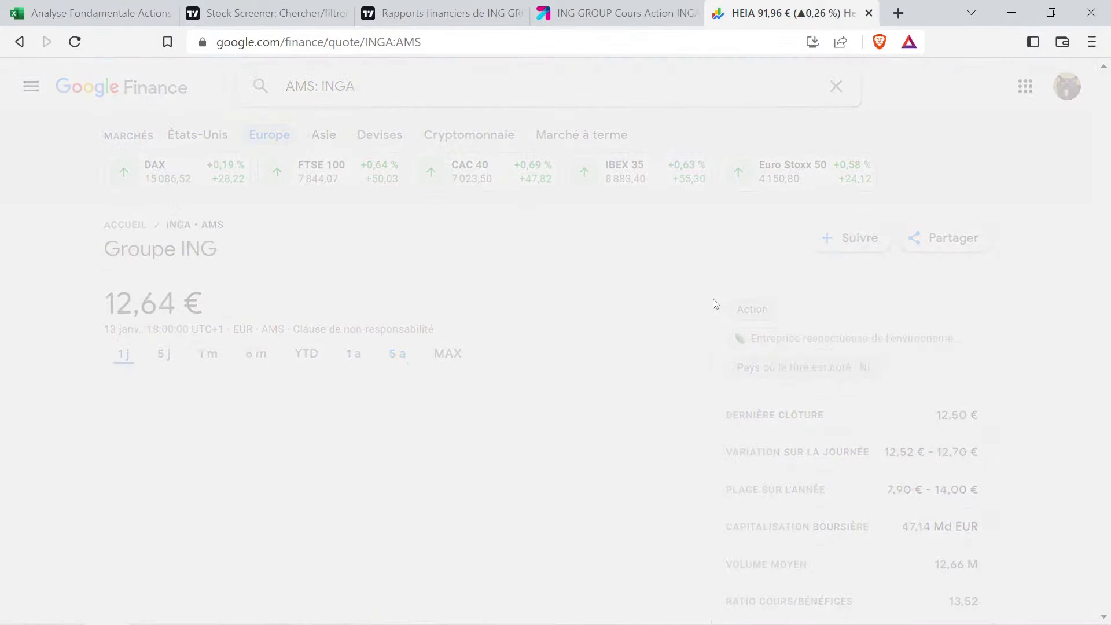
{"action": "scroll", "coordinate": [607, 311], "scroll_direction": "down", "scroll_amount": 1}
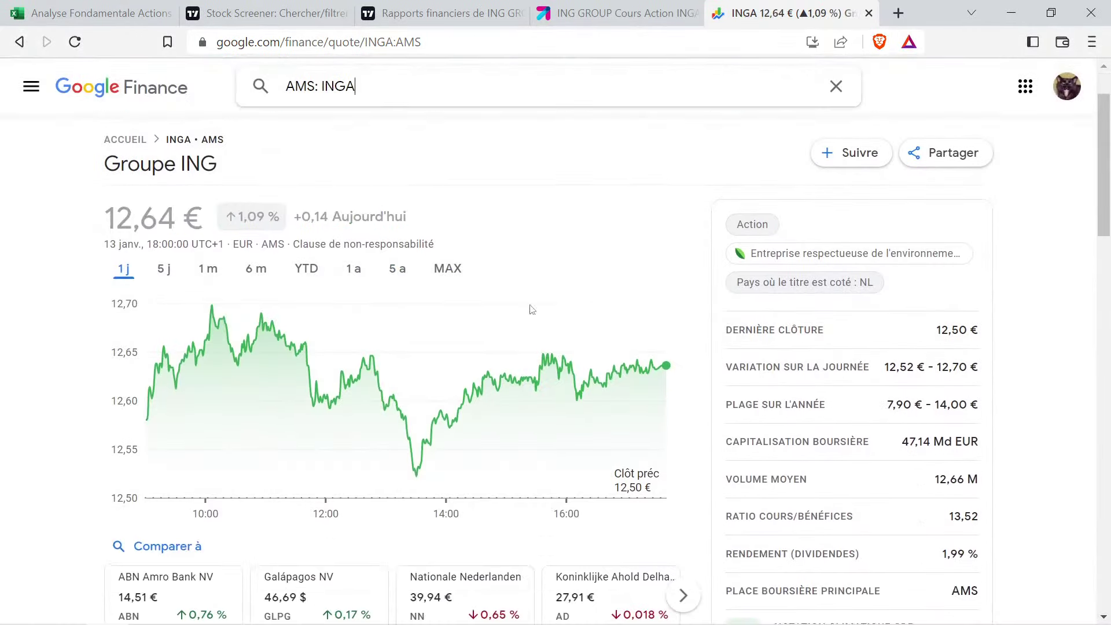
Set ING's Google Finance price chart to five years and compare revenue and net income in the annual income statement
{"action": "left_click", "coordinate": [400, 267]}
{"action": "scroll", "coordinate": [364, 358], "scroll_direction": "down", "scroll_amount": 10}
{"action": "scroll", "coordinate": [363, 359], "scroll_direction": "up", "scroll_amount": 1}
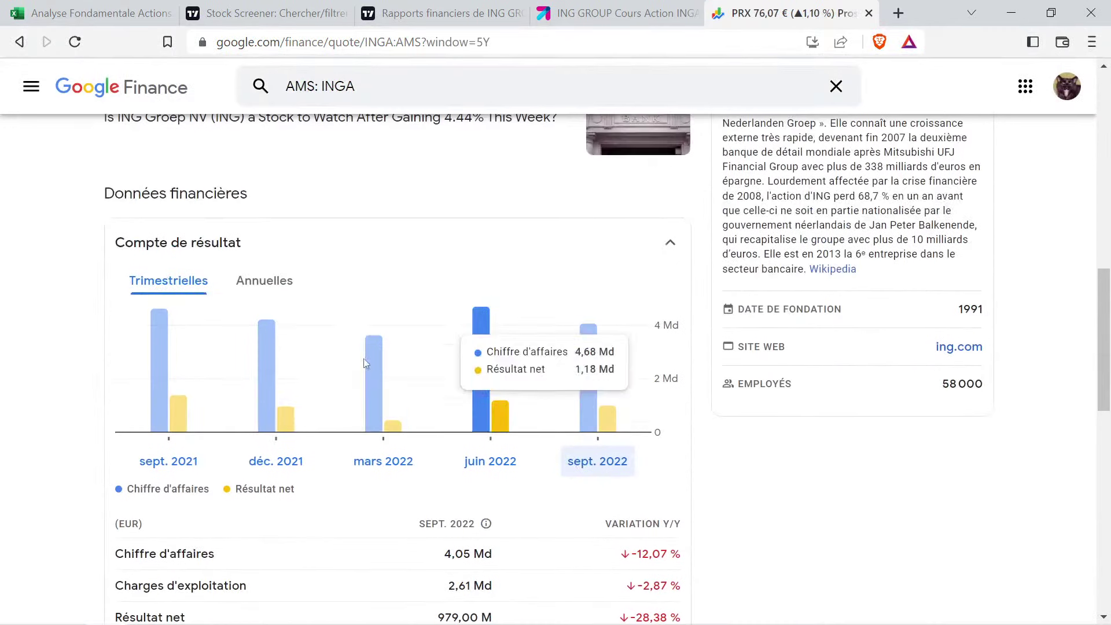
{"action": "left_click", "coordinate": [280, 283]}
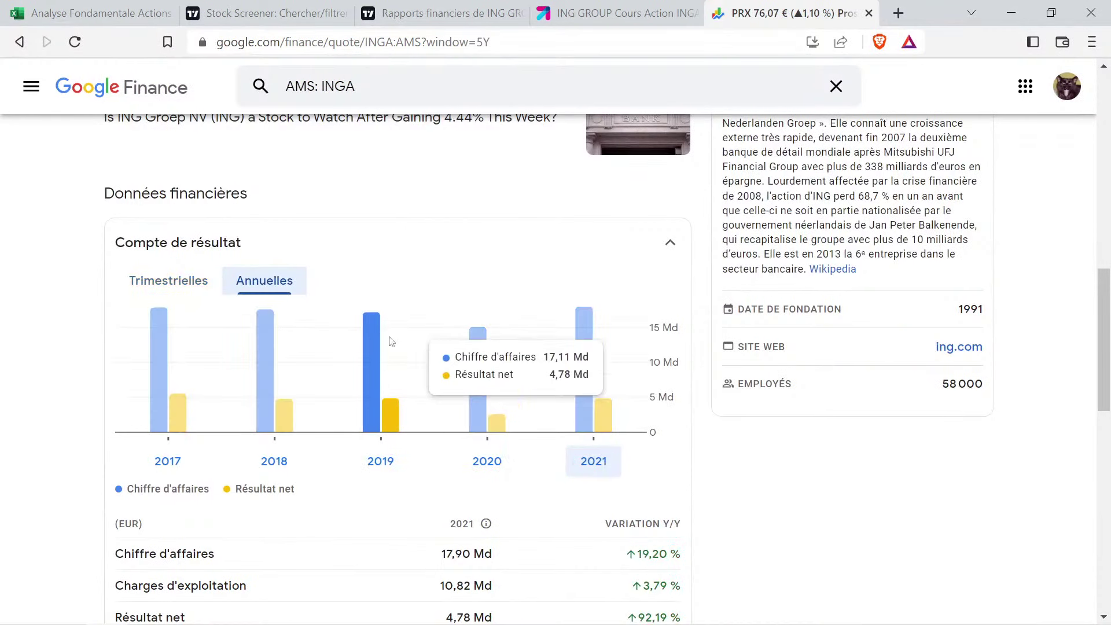
{"action": "mouse_move", "coordinate": [185, 344]}
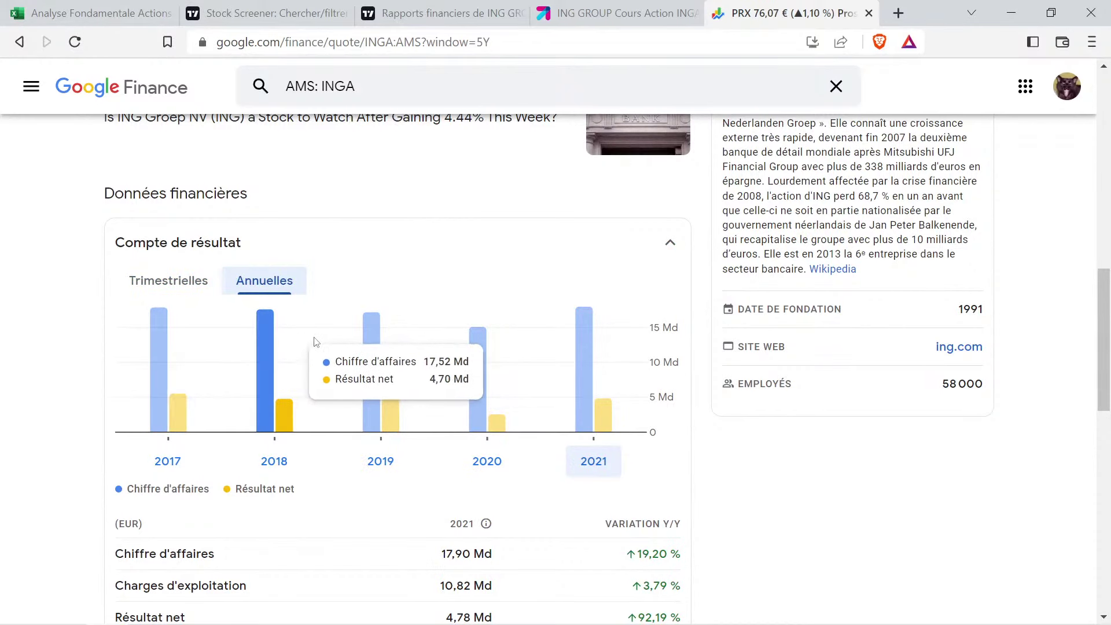
{"action": "mouse_move", "coordinate": [567, 334]}
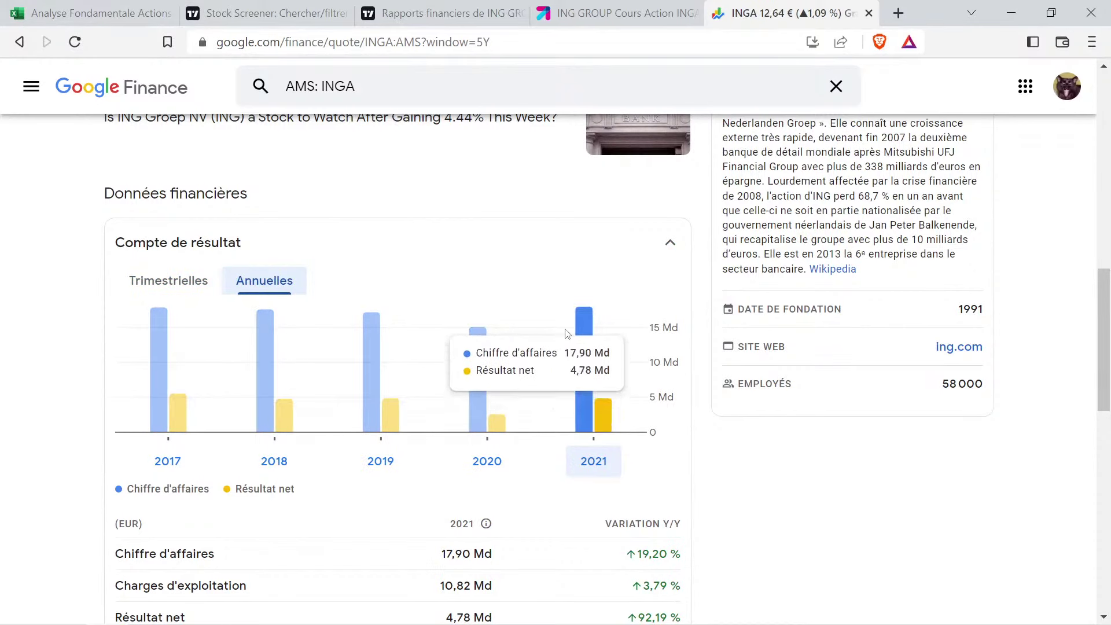
{"action": "mouse_move", "coordinate": [360, 340]}
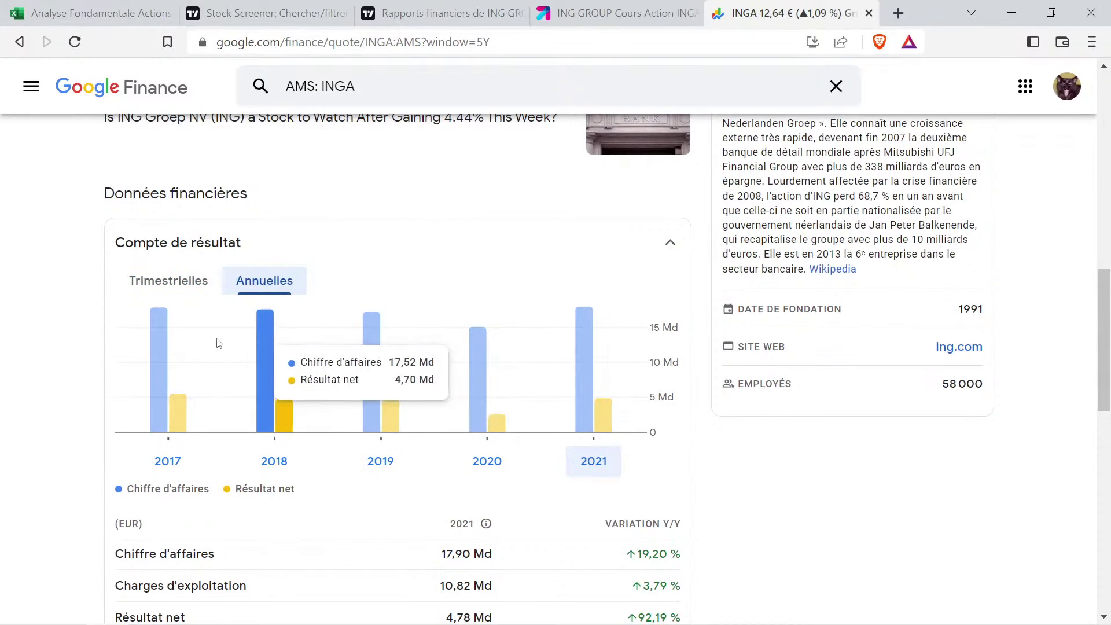
Return to ING Groep's Bénéfices data on TradingView and examine the reported annual revenue bars against the estimates
{"action": "left_click", "coordinate": [423, 5]}
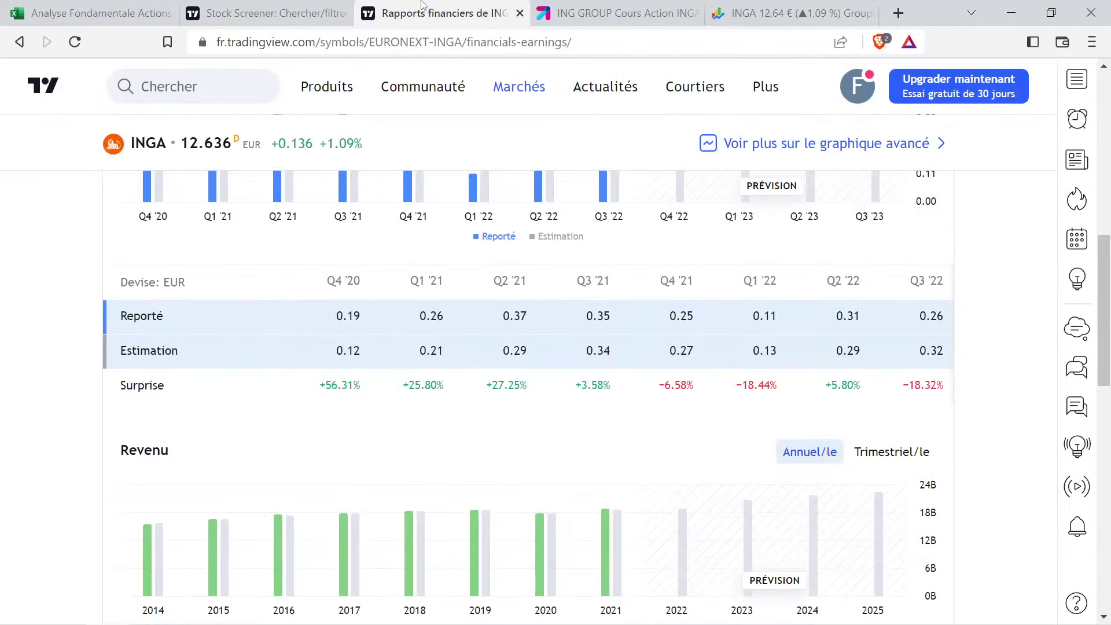
{"action": "scroll", "coordinate": [309, 346], "scroll_direction": "up", "scroll_amount": 5}
{"action": "scroll", "coordinate": [308, 346], "scroll_direction": "down", "scroll_amount": 7}
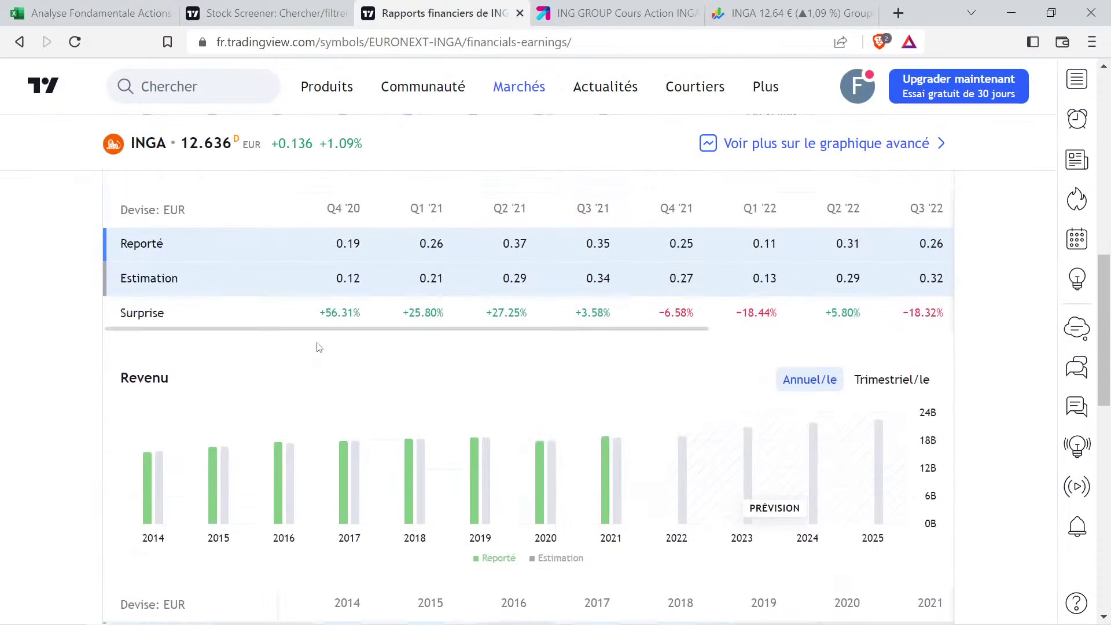
{"action": "mouse_move", "coordinate": [605, 444]}
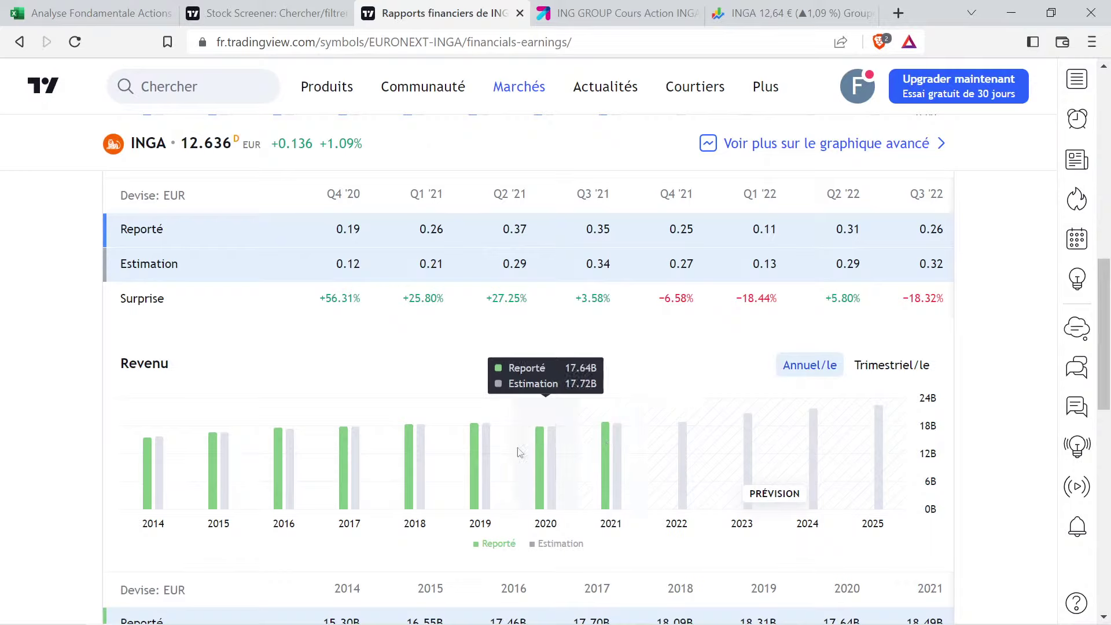
{"action": "mouse_move", "coordinate": [349, 450]}
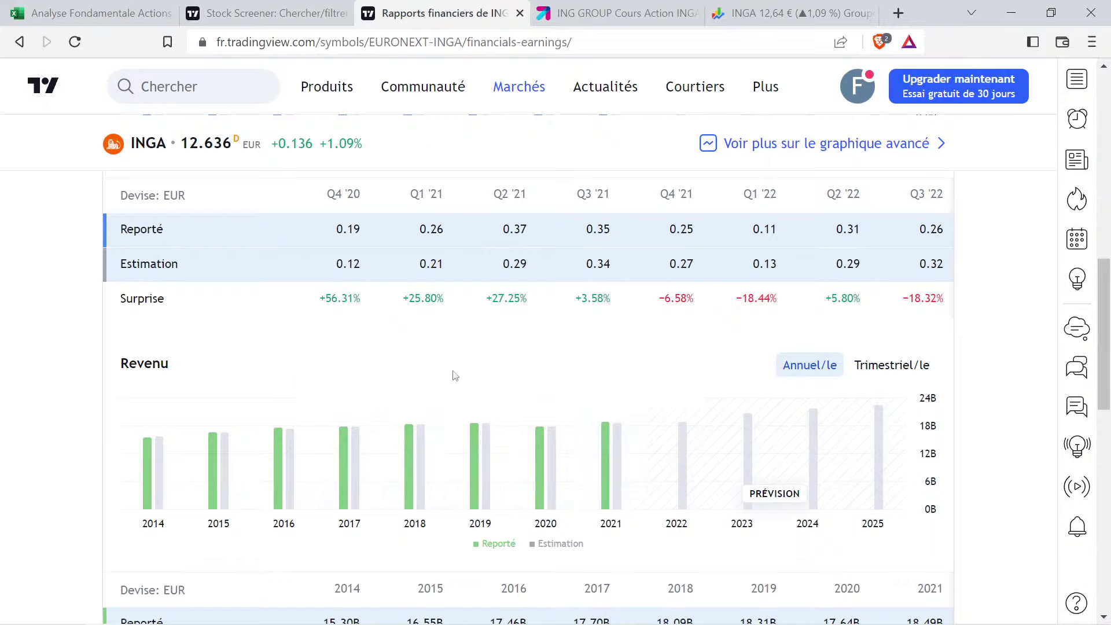
Reopen ING Groep's income statement under Déclarations, show it annually, and examine the yearly total revenue and net income
{"action": "scroll", "coordinate": [455, 376], "scroll_direction": "up", "scroll_amount": 10}
{"action": "left_click", "coordinate": [293, 466]}
{"action": "scroll", "coordinate": [373, 445], "scroll_direction": "down", "scroll_amount": 5}
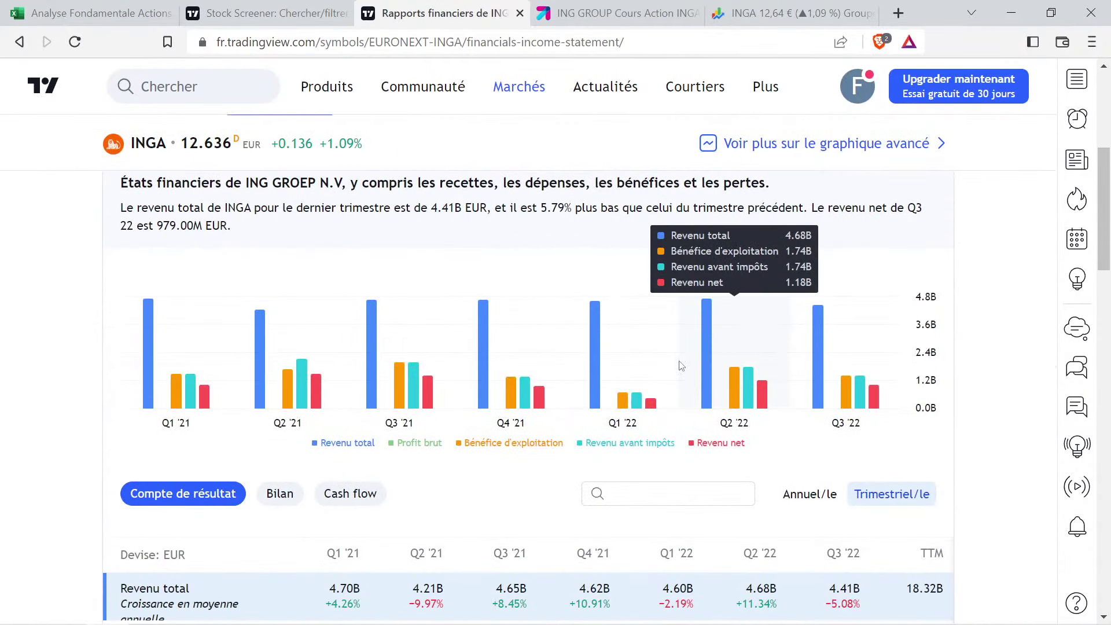
{"action": "left_click", "coordinate": [809, 494]}
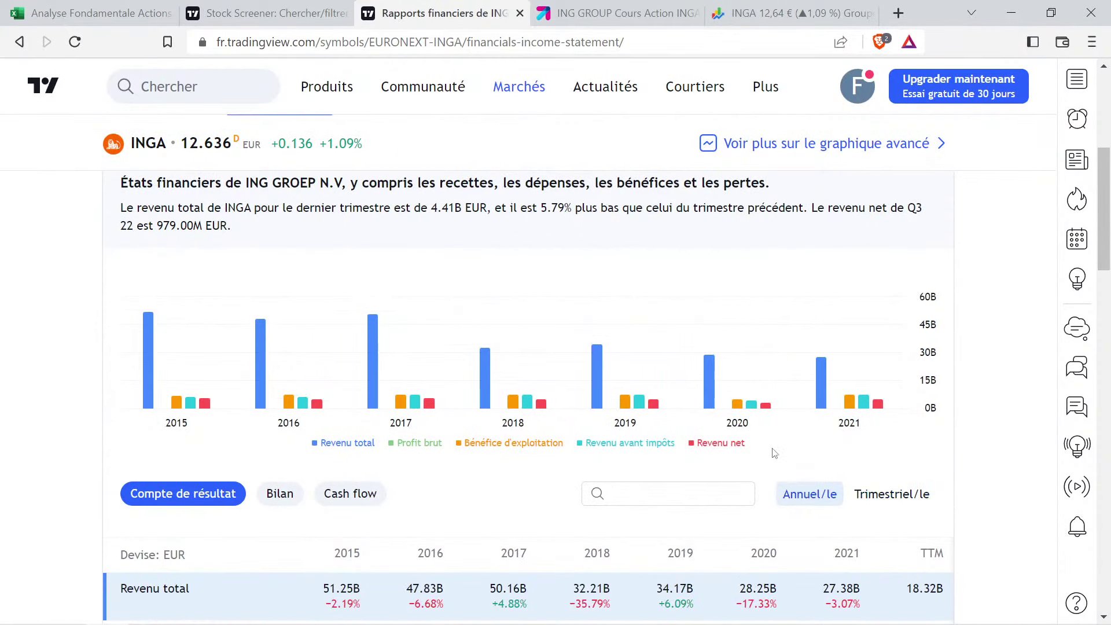
{"action": "scroll", "coordinate": [770, 454], "scroll_direction": "down", "scroll_amount": 2}
{"action": "scroll", "coordinate": [744, 442], "scroll_direction": "up", "scroll_amount": 2}
{"action": "mouse_move", "coordinate": [372, 395]}
{"action": "mouse_move", "coordinate": [488, 387]}
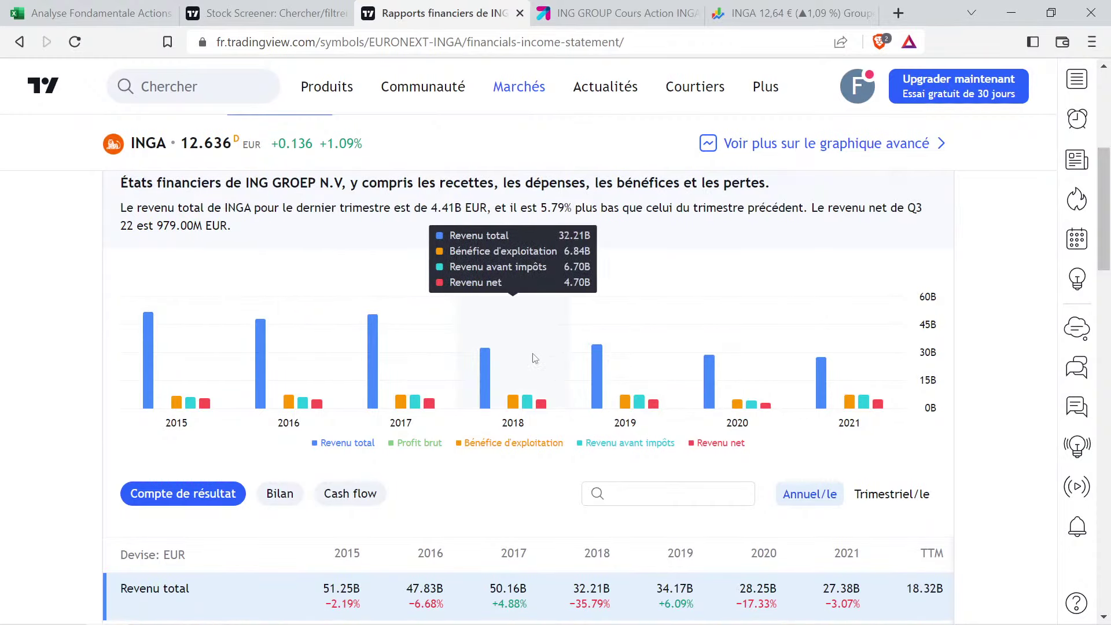
{"action": "scroll", "coordinate": [533, 363], "scroll_direction": "up", "scroll_amount": 2}
{"action": "scroll", "coordinate": [543, 366], "scroll_direction": "down", "scroll_amount": 2}
{"action": "scroll", "coordinate": [547, 373], "scroll_direction": "up", "scroll_amount": 2}
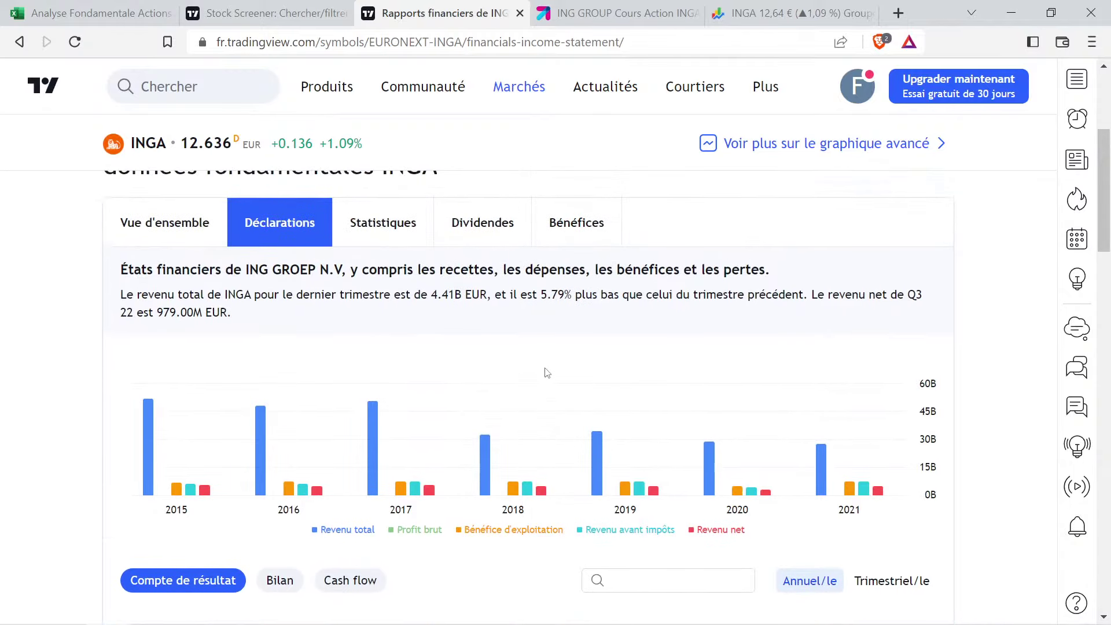
Switch back to Google Finance and recheck ING's annual revenue and net income for 2017 through 2021
{"action": "left_click", "coordinate": [787, 6]}
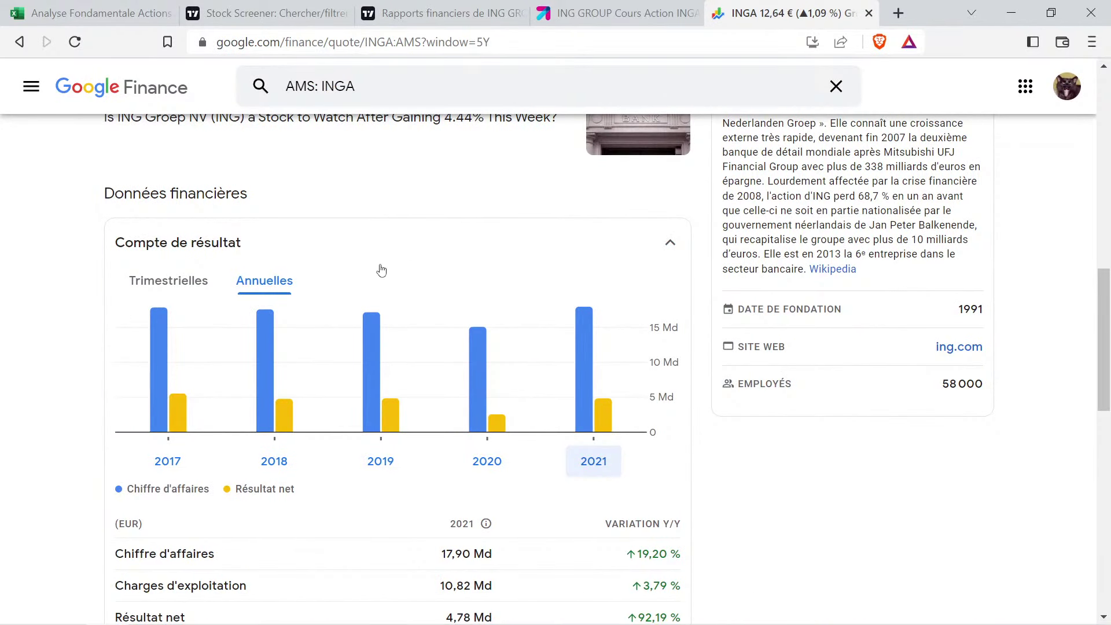
{"action": "mouse_move", "coordinate": [399, 348]}
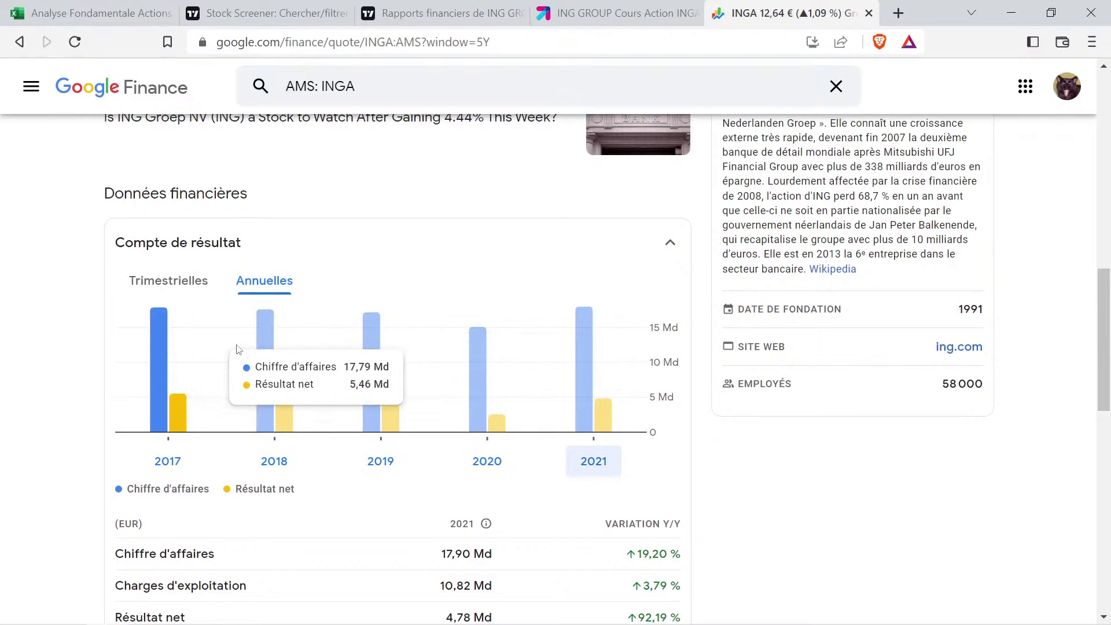
{"action": "mouse_move", "coordinate": [601, 354]}
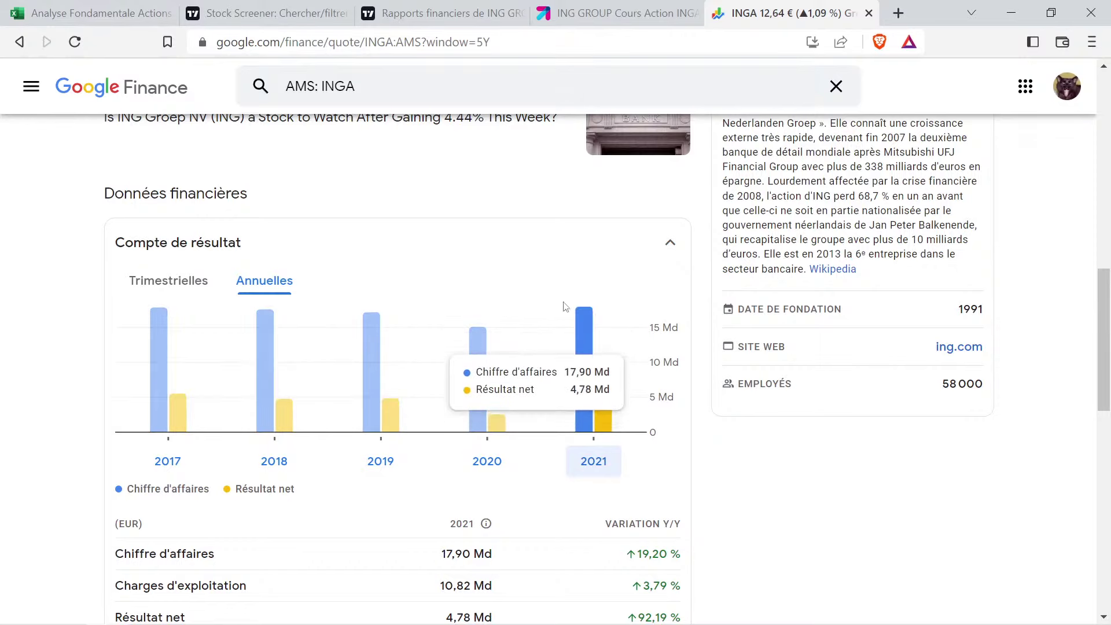
Return to ING Groep on TradingView and open its Prévision page with the one-year price target
{"action": "left_click", "coordinate": [440, 13]}
{"action": "mouse_move", "coordinate": [289, 393]}
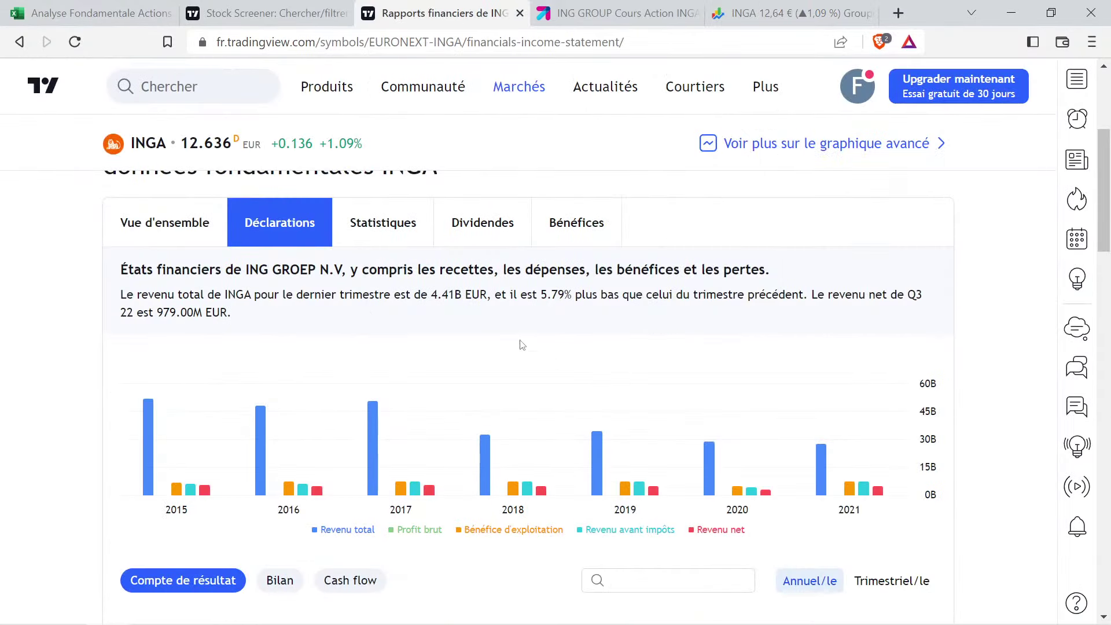
{"action": "scroll", "coordinate": [706, 354], "scroll_direction": "up", "scroll_amount": 4}
{"action": "left_click", "coordinate": [706, 351]}
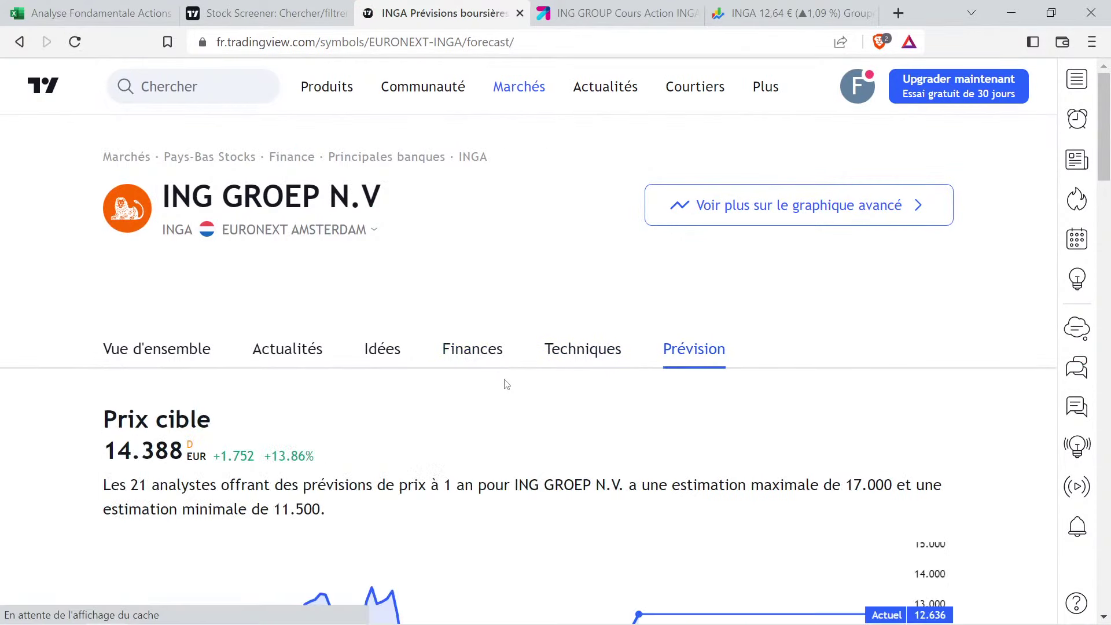
Show ING Groep's forecast revenue annually on TradingView and examine the reported and estimated yearly bars
{"action": "scroll", "coordinate": [475, 399], "scroll_direction": "down", "scroll_amount": 10}
{"action": "scroll", "coordinate": [443, 410], "scroll_direction": "down", "scroll_amount": 7}
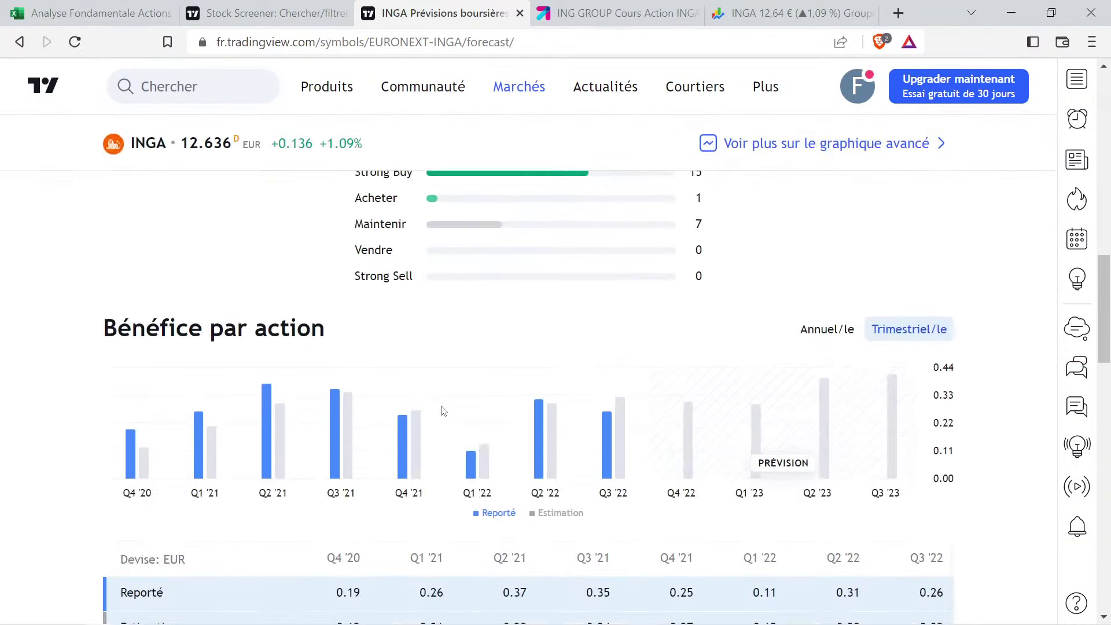
{"action": "left_click", "coordinate": [826, 215]}
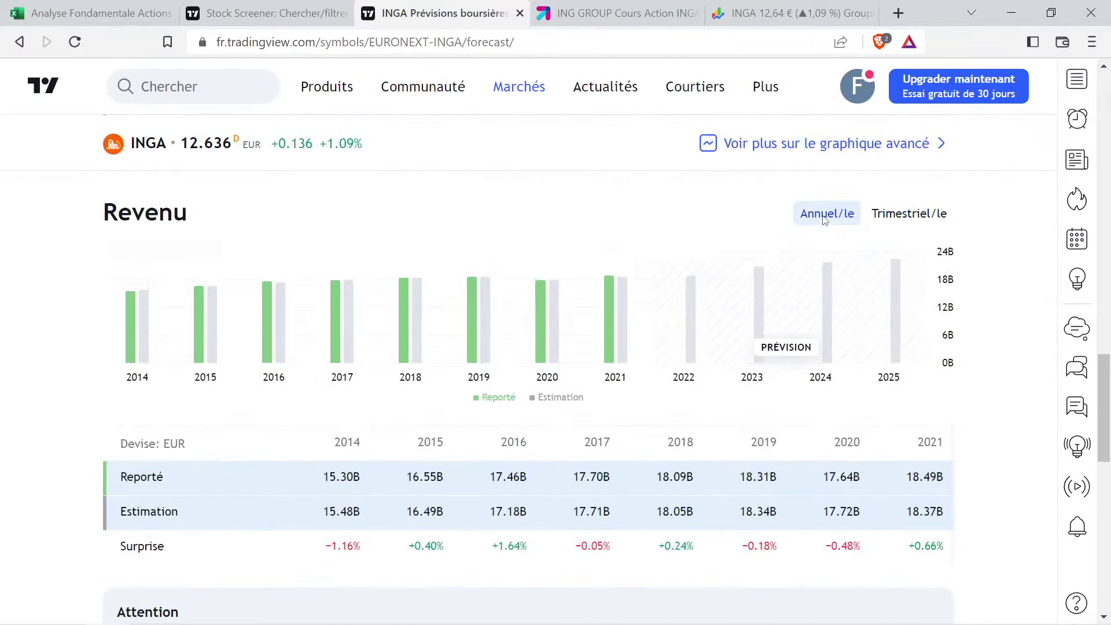
{"action": "scroll", "coordinate": [546, 365], "scroll_direction": "up", "scroll_amount": 1}
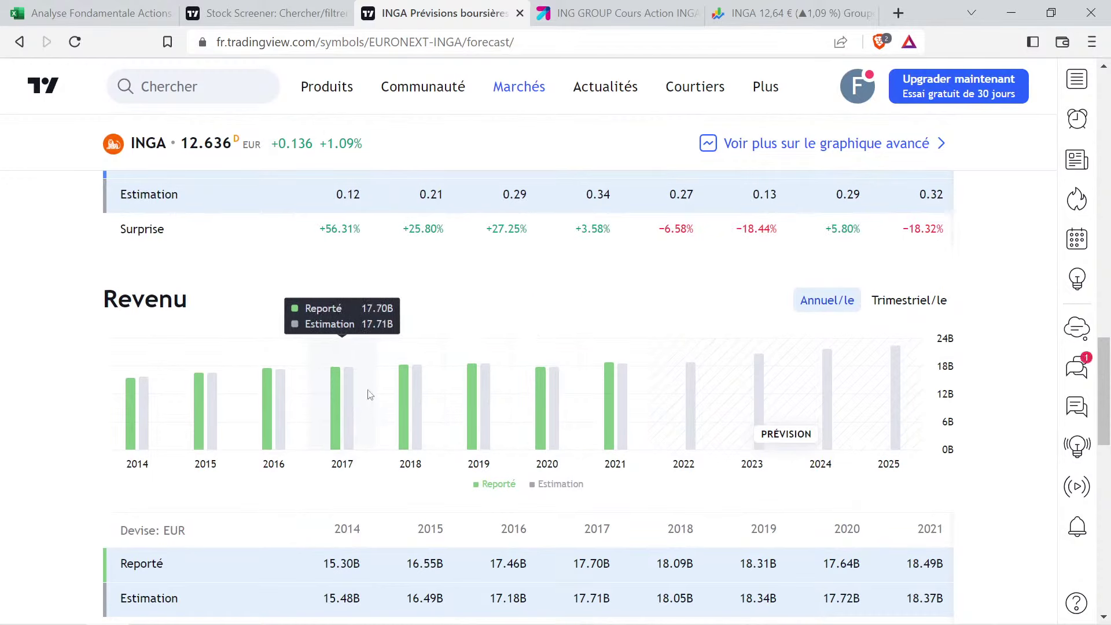
Switch to Google Finance and compare ING's annual revenue across 2017, 2019 and 2021
{"action": "left_click", "coordinate": [793, 13]}
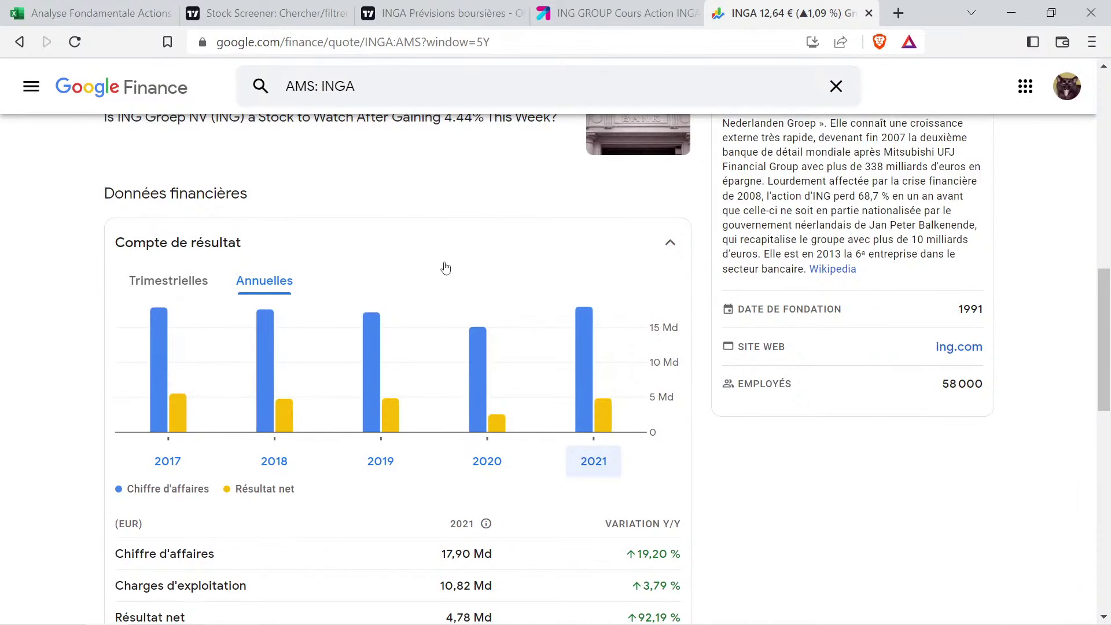
{"action": "mouse_move", "coordinate": [467, 313]}
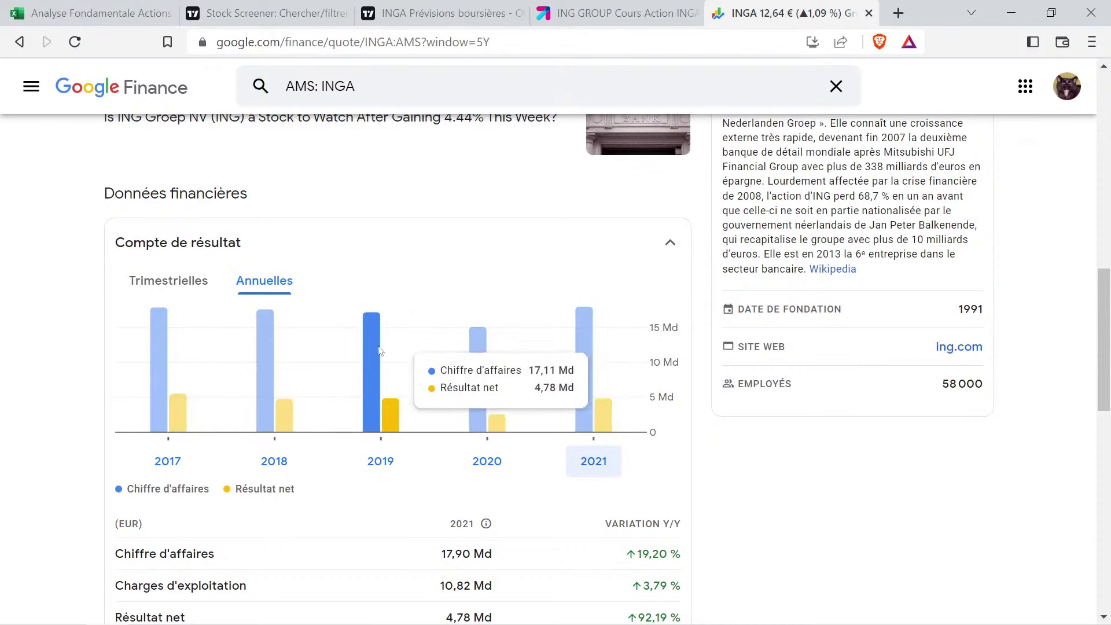
{"action": "mouse_move", "coordinate": [577, 324]}
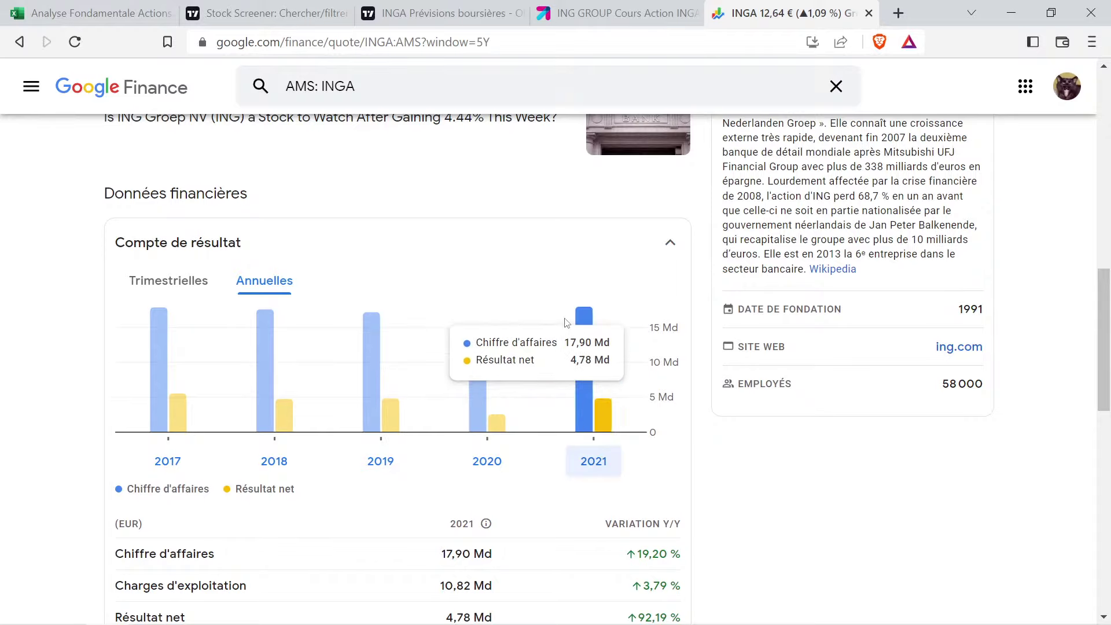
{"action": "mouse_move", "coordinate": [171, 332]}
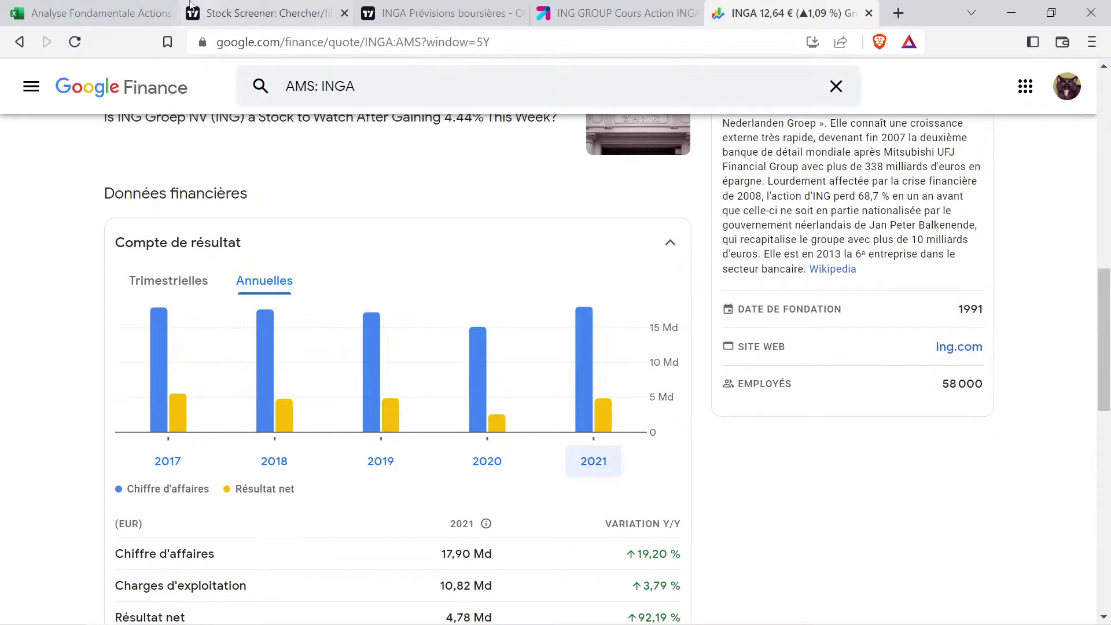
In the spreadsheet's evolution calculator, enter 17,79 as the positive five-year reference and 17,9 as the current value in row 2
{"action": "left_click", "coordinate": [149, 17]}
{"action": "left_click", "coordinate": [895, 247]}
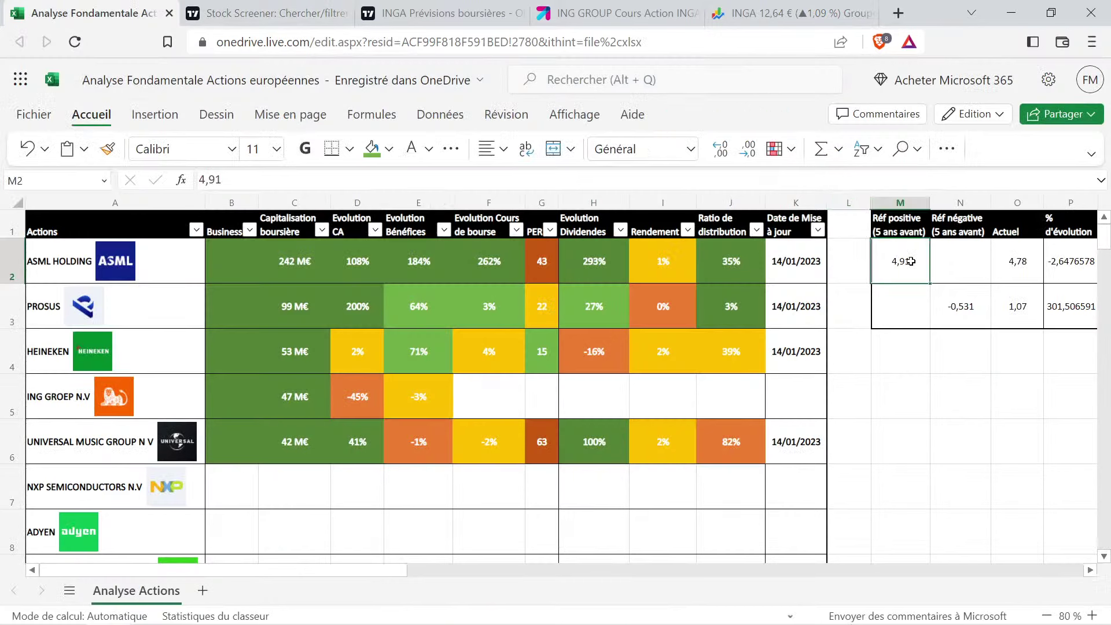
{"action": "type", "text": "17,79"}
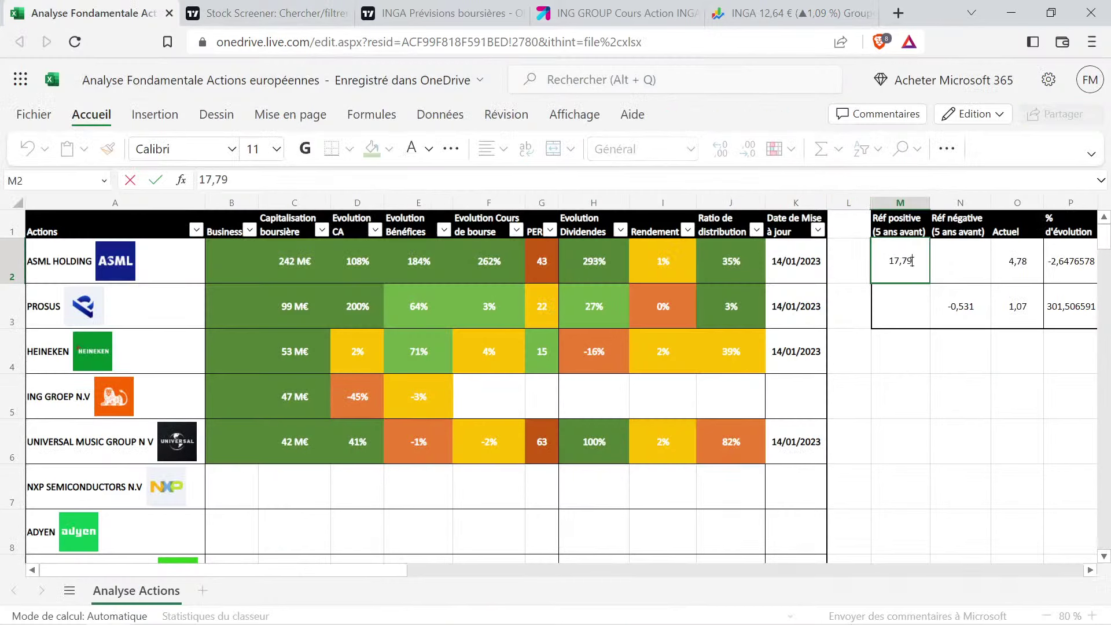
{"action": "key", "text": "Tab"}
{"action": "key", "text": "Tab"}
{"action": "type", "text": "17,9"}
{"action": "key", "text": "Return"}
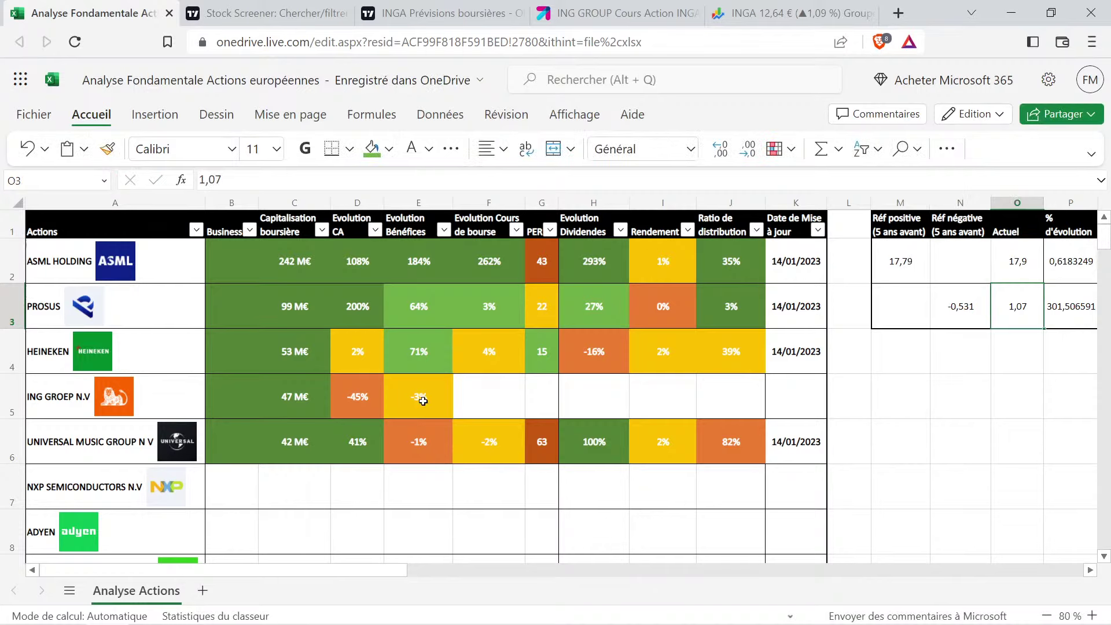
Copy Heineken's light green Evolution Bénéfices cell into ING Groep's Evolution CA and set its value to 1%
{"action": "left_click", "coordinate": [428, 364]}
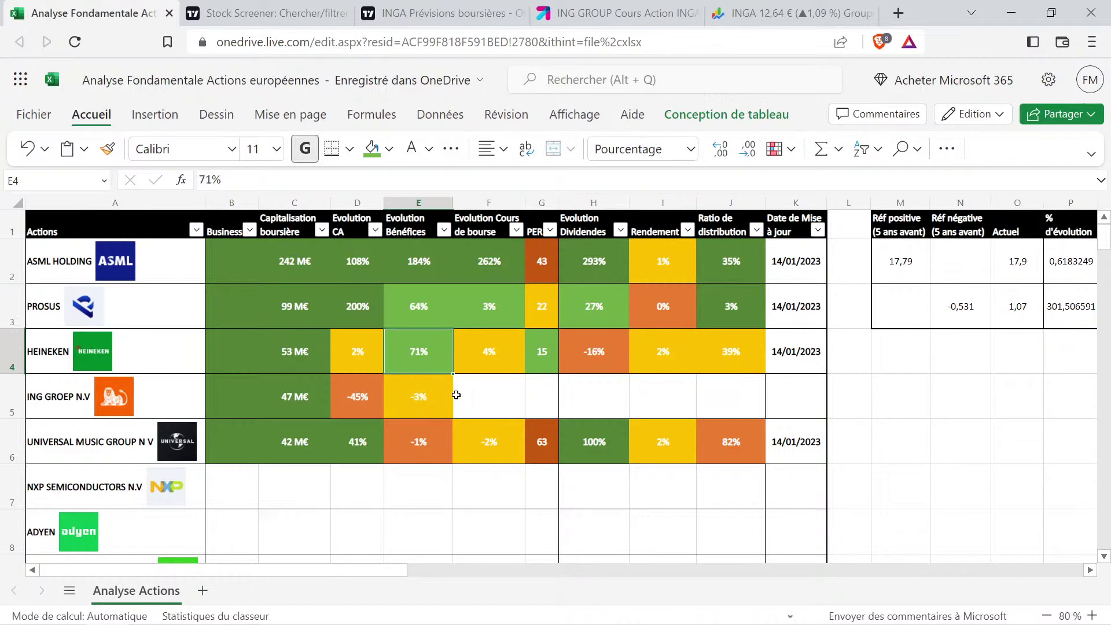
{"action": "key", "text": "ctrl+c"}
{"action": "key", "text": "Down"}
{"action": "key", "text": "Left"}
{"action": "key", "text": "ctrl+v"}
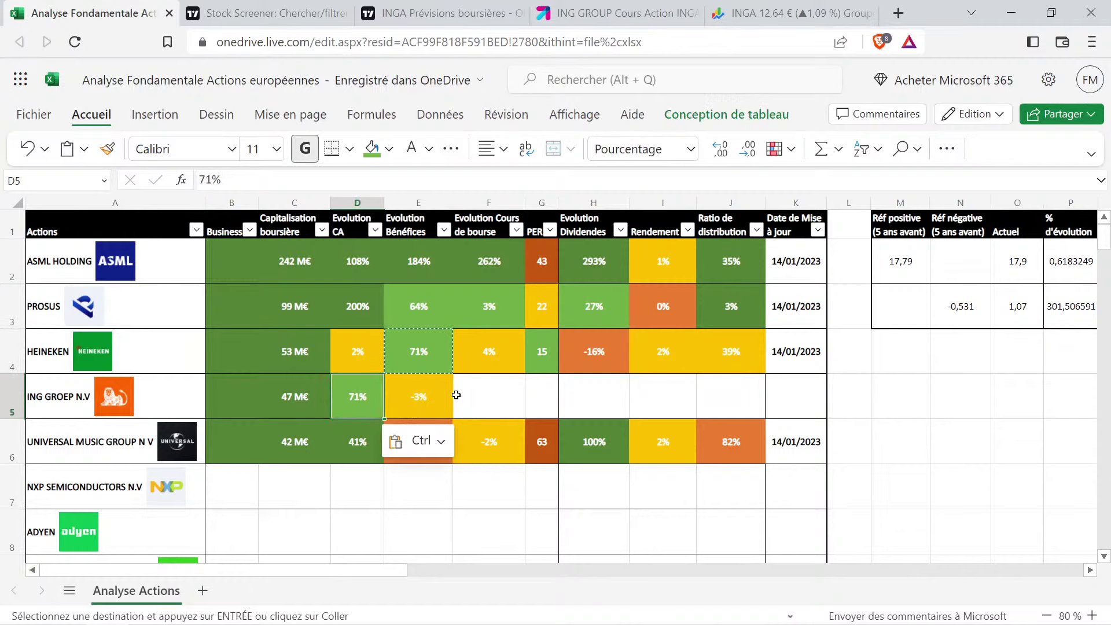
{"action": "key", "text": "Escape"}
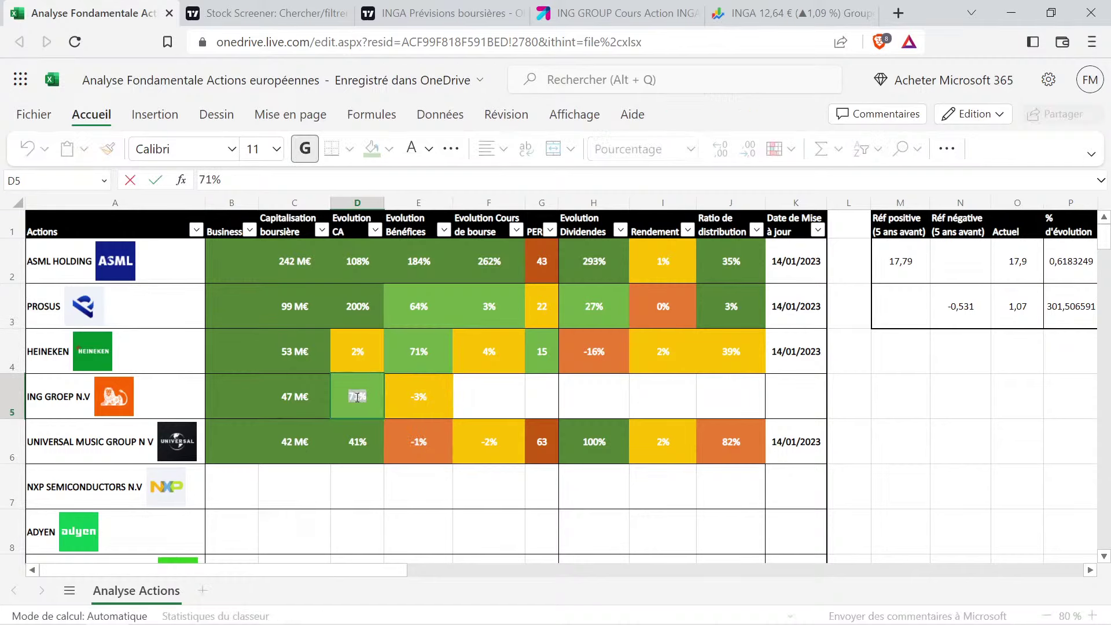
{"action": "double_click", "coordinate": [363, 410]}
{"action": "key", "text": "Delete"}
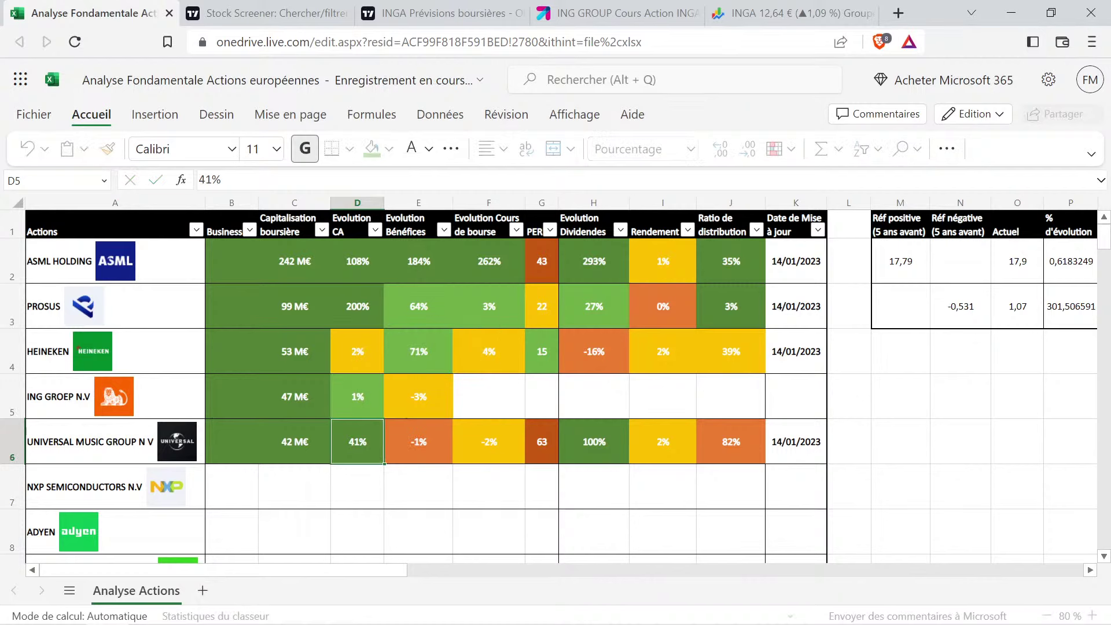
Check ING Groep's Evolution Bénéfices cell against the 2017, 2019 and 2021 net income on Google Finance
{"action": "left_click", "coordinate": [418, 397]}
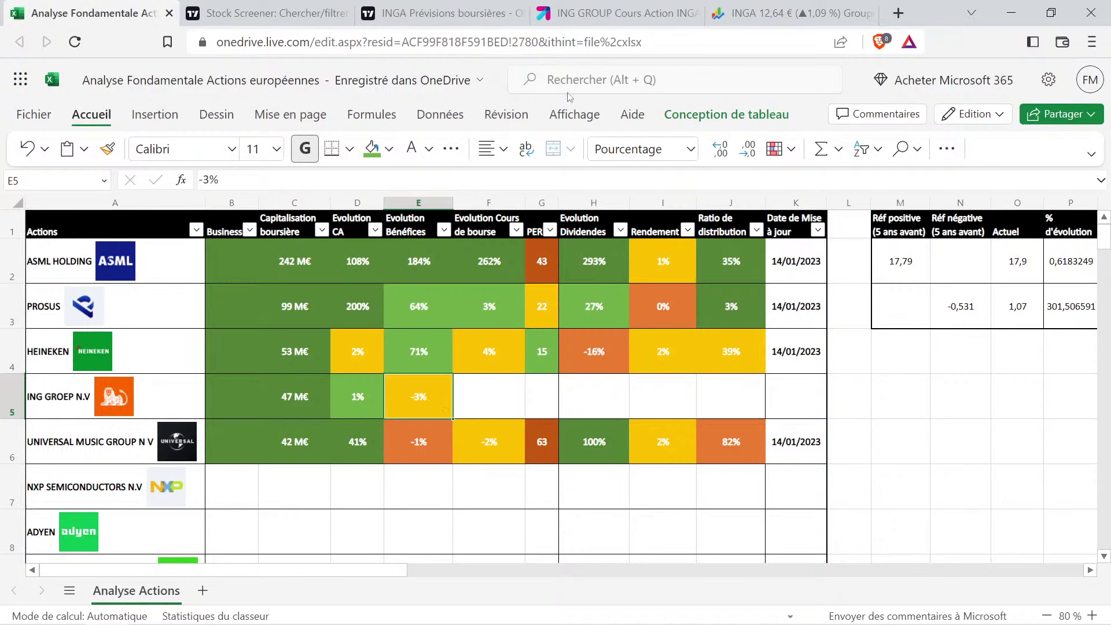
{"action": "left_click", "coordinate": [806, 4]}
{"action": "mouse_move", "coordinate": [387, 444]}
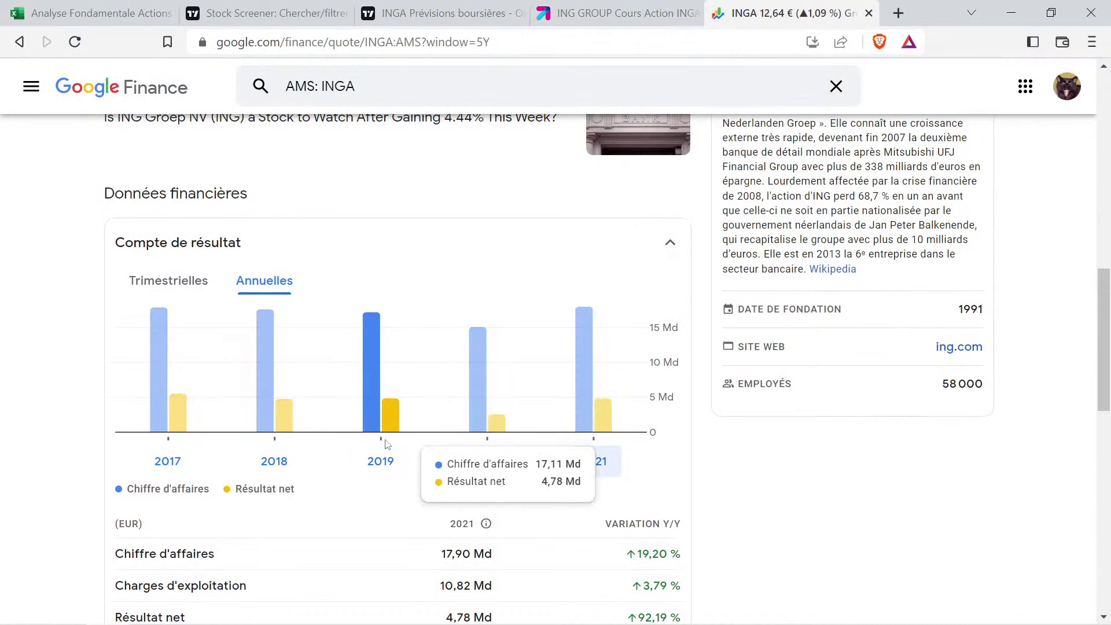
{"action": "mouse_move", "coordinate": [188, 431]}
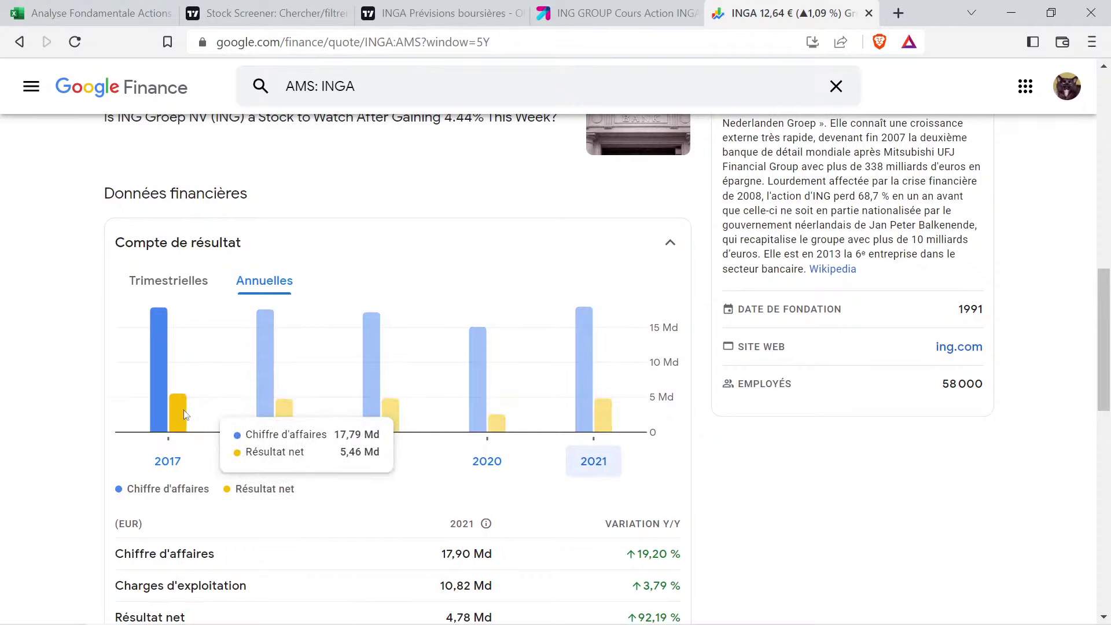
{"action": "mouse_move", "coordinate": [599, 432]}
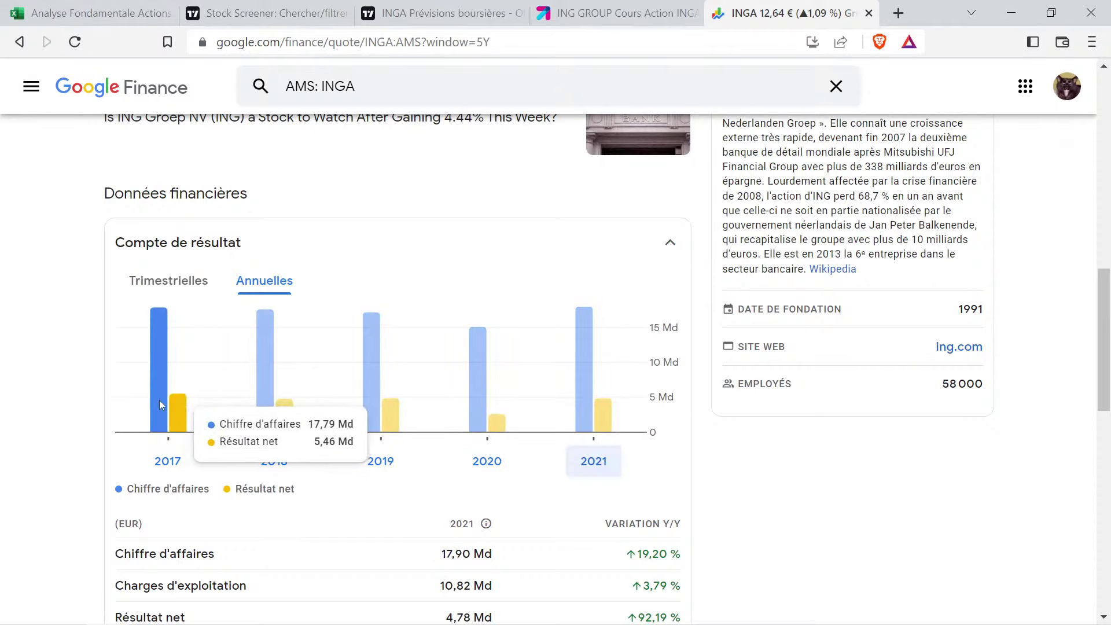
Review ING Groep's revenue and profit evolution cells, and examine TradingView's annual revenue and earnings-per-share forecasts
{"action": "left_click", "coordinate": [88, 5]}
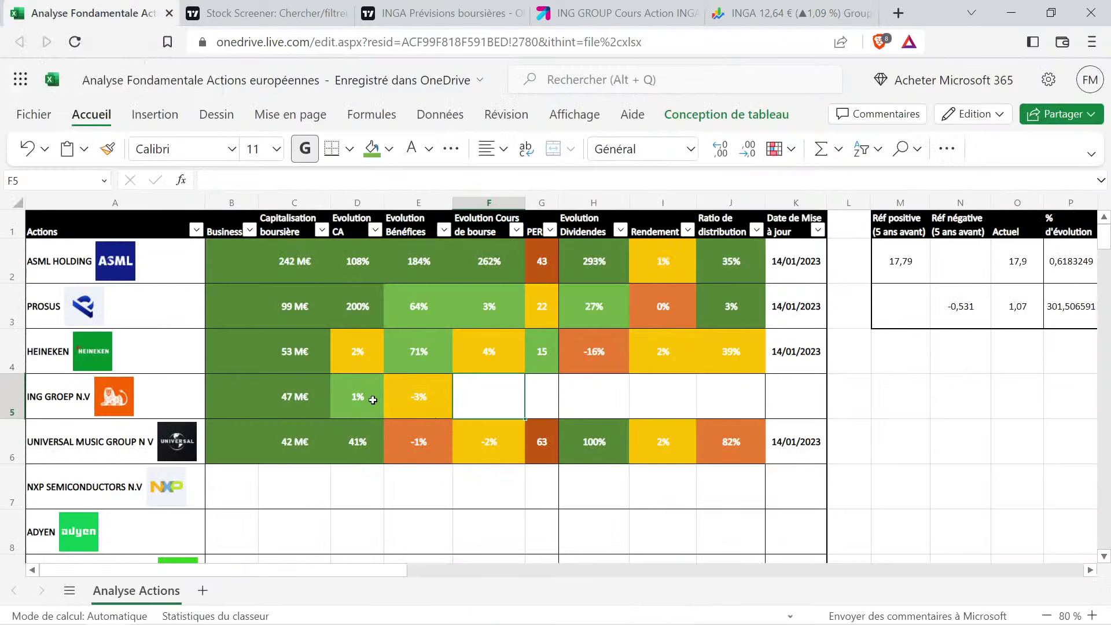
{"action": "left_click_drag", "start_coordinate": [370, 399], "coordinate": [416, 395]}
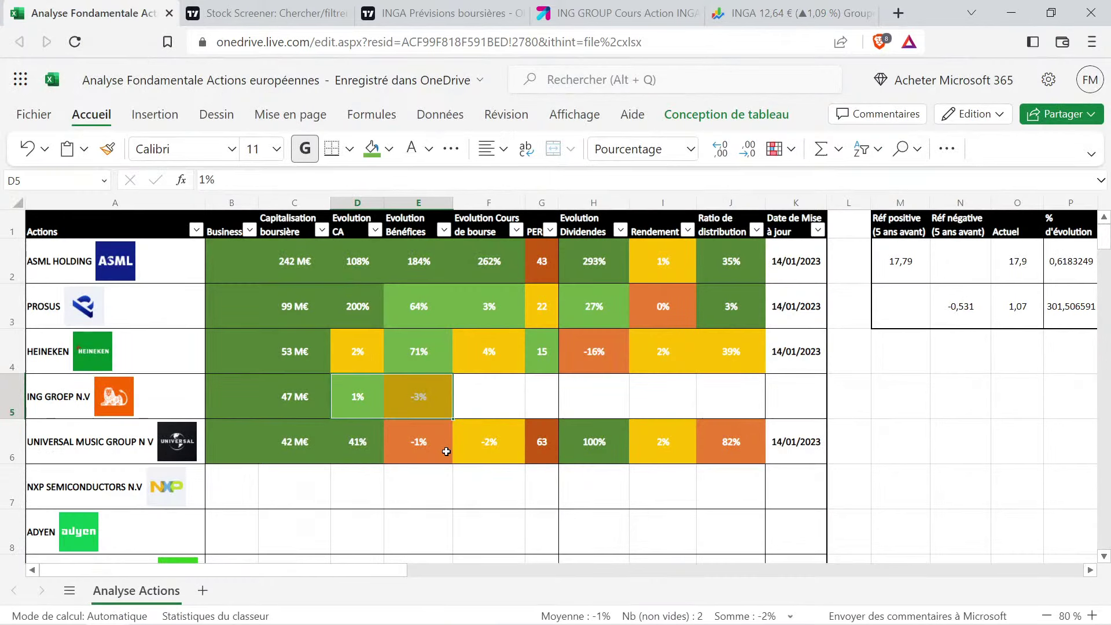
{"action": "left_click", "coordinate": [440, 12]}
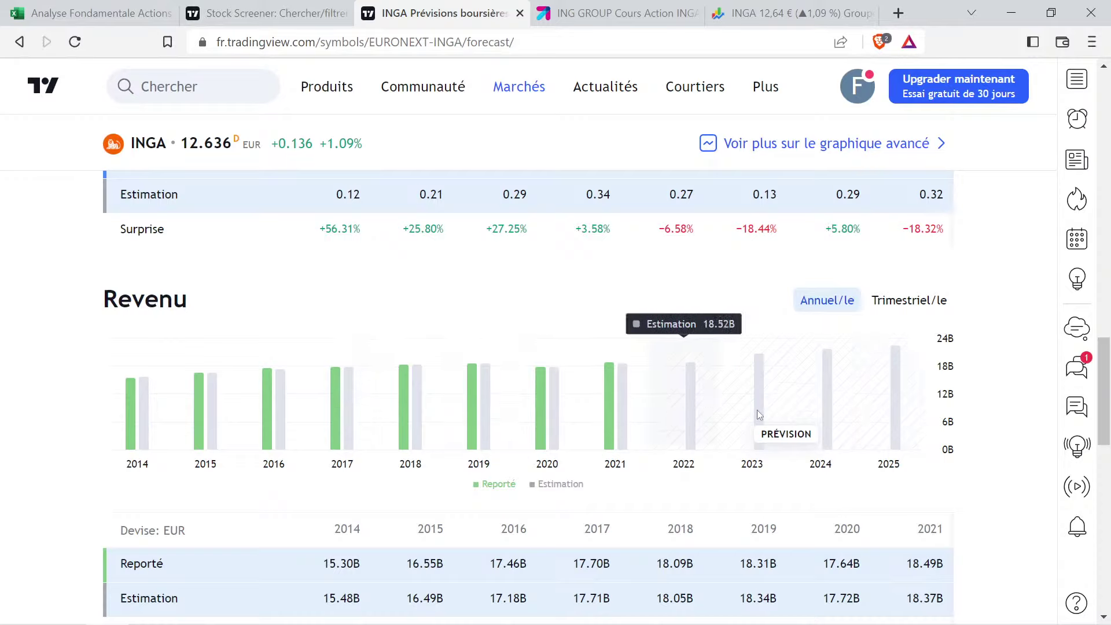
{"action": "scroll", "coordinate": [736, 426], "scroll_direction": "up", "scroll_amount": 3}
{"action": "scroll", "coordinate": [736, 426], "scroll_direction": "up", "scroll_amount": 3}
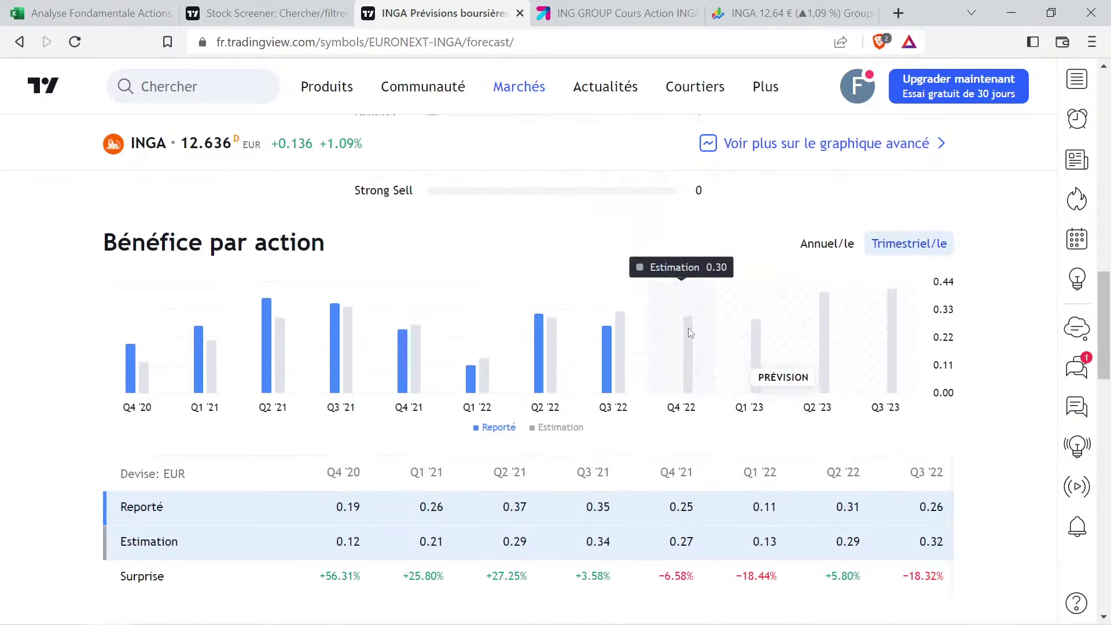
{"action": "left_click", "coordinate": [824, 244]}
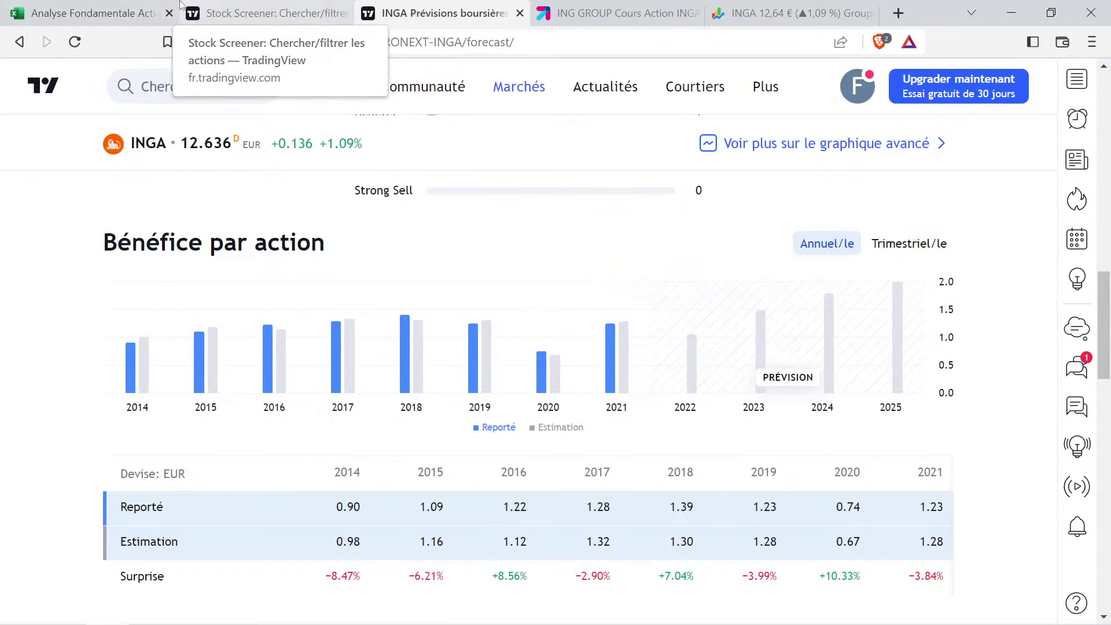
Revisit ING Groep's spreadsheet row, and examine its five-year share price chart on Google Finance, including the 2020 drop and recovery
{"action": "left_click", "coordinate": [93, 12]}
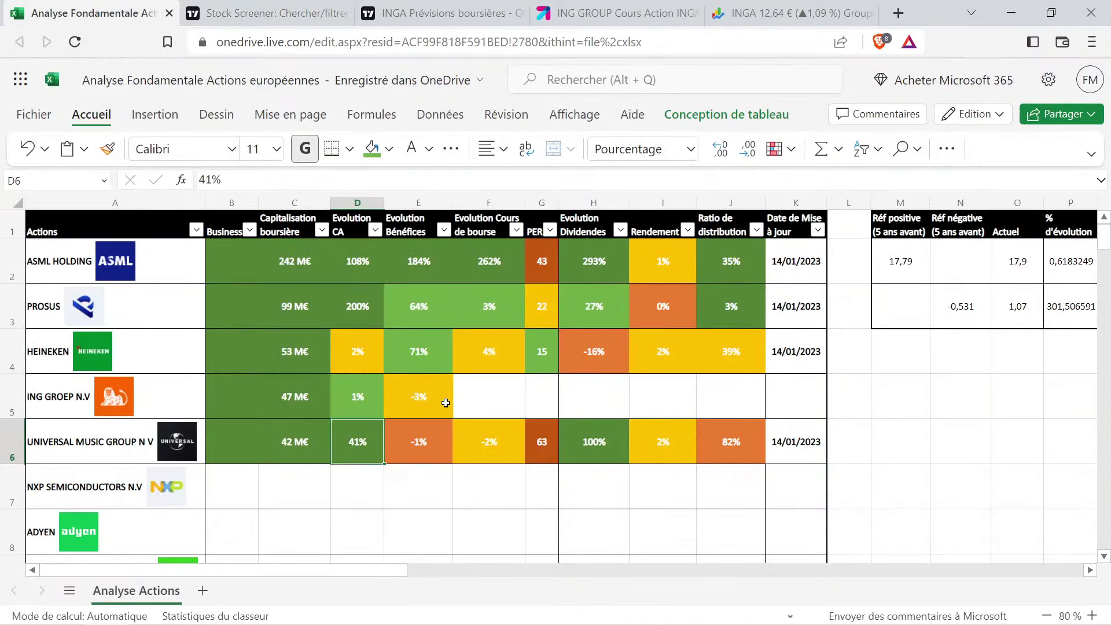
{"action": "key", "text": "Tab"}
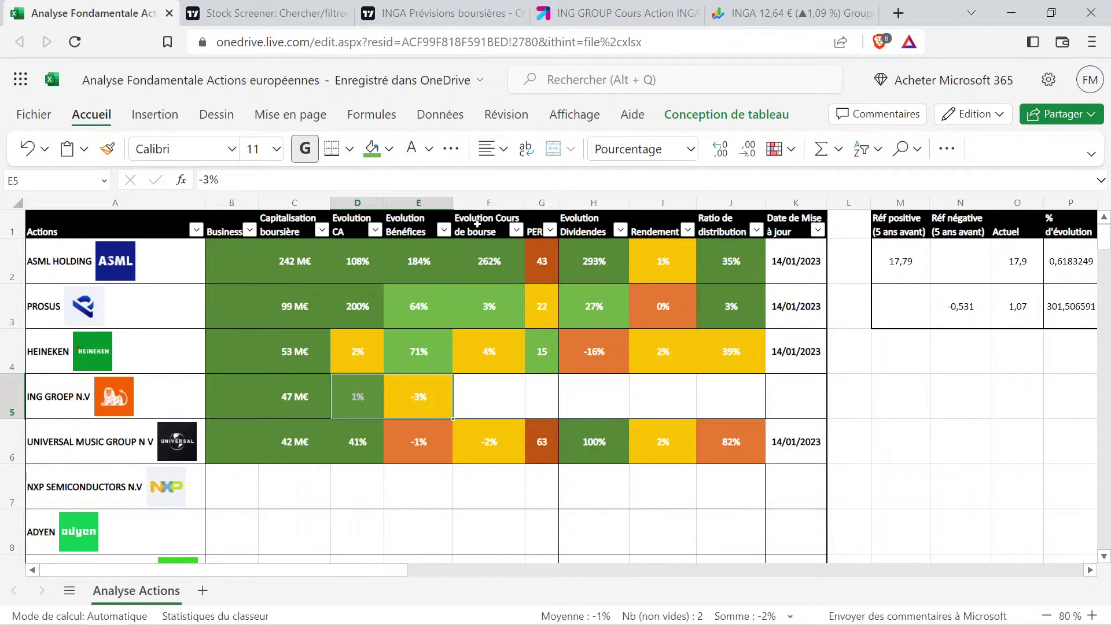
{"action": "left_click", "coordinate": [786, 12]}
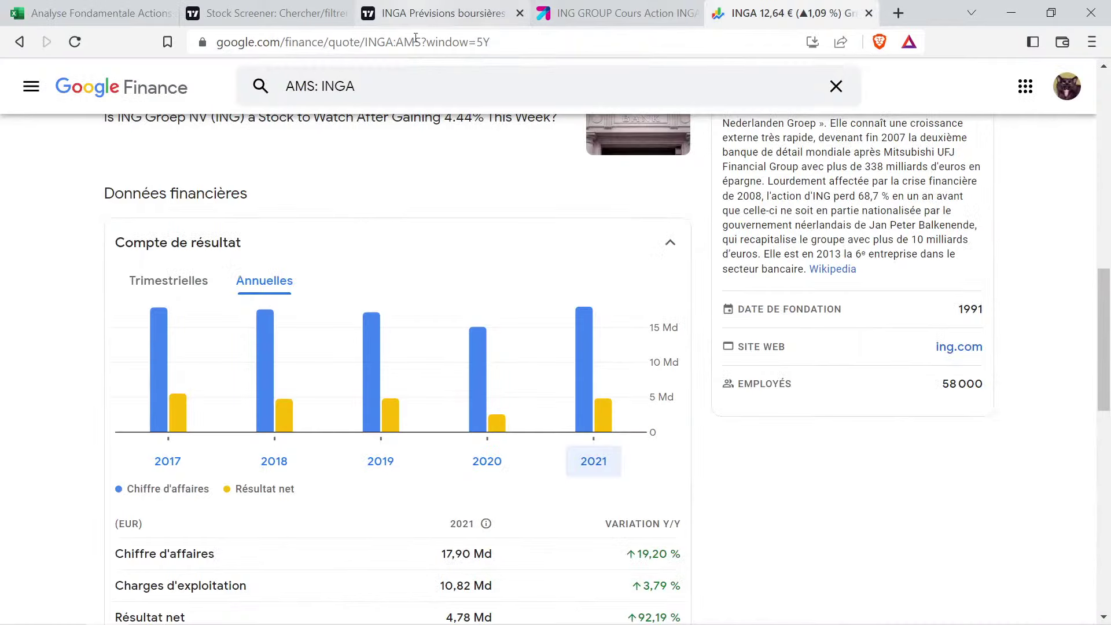
{"action": "scroll", "coordinate": [678, 433], "scroll_direction": "up", "scroll_amount": 15}
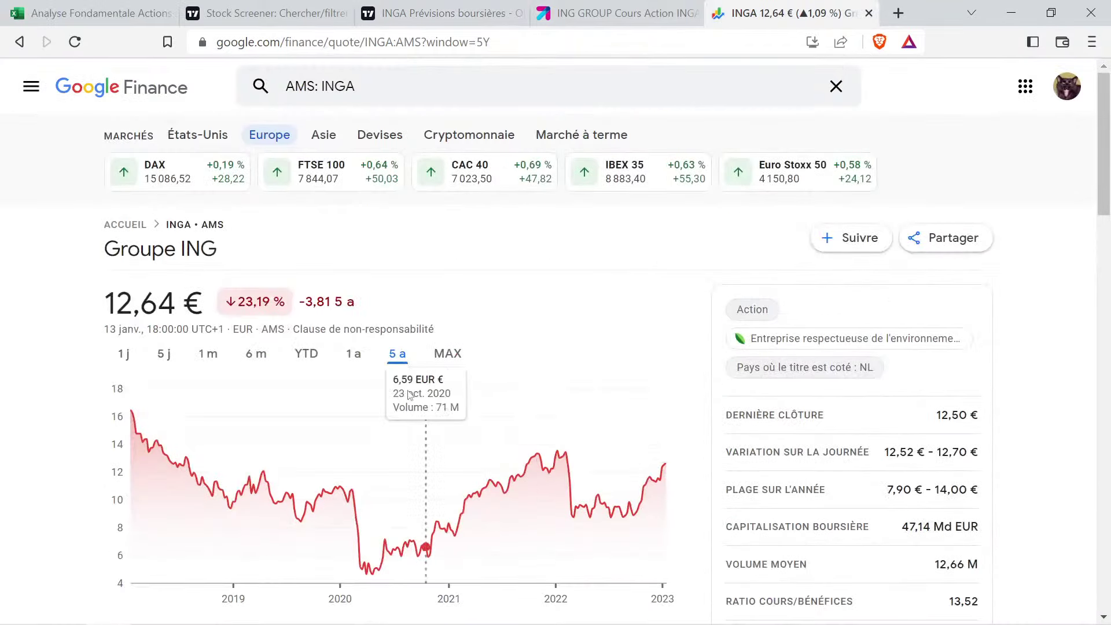
{"action": "scroll", "coordinate": [408, 269], "scroll_direction": "down", "scroll_amount": 3}
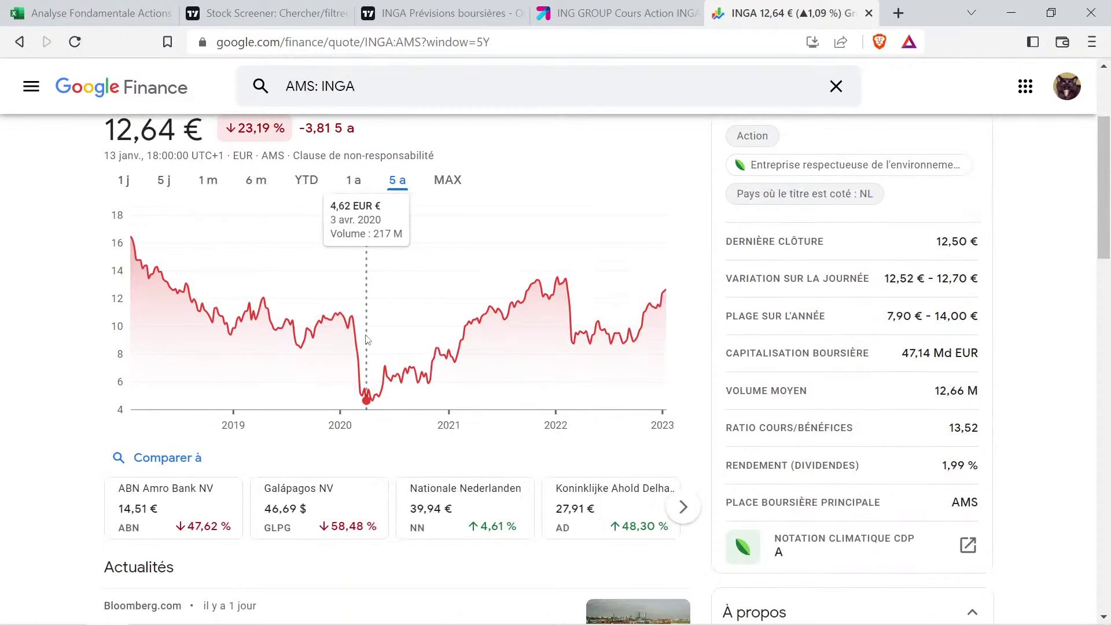
{"action": "scroll", "coordinate": [362, 341], "scroll_direction": "up", "scroll_amount": 2}
{"action": "scroll", "coordinate": [361, 341], "scroll_direction": "down", "scroll_amount": 2}
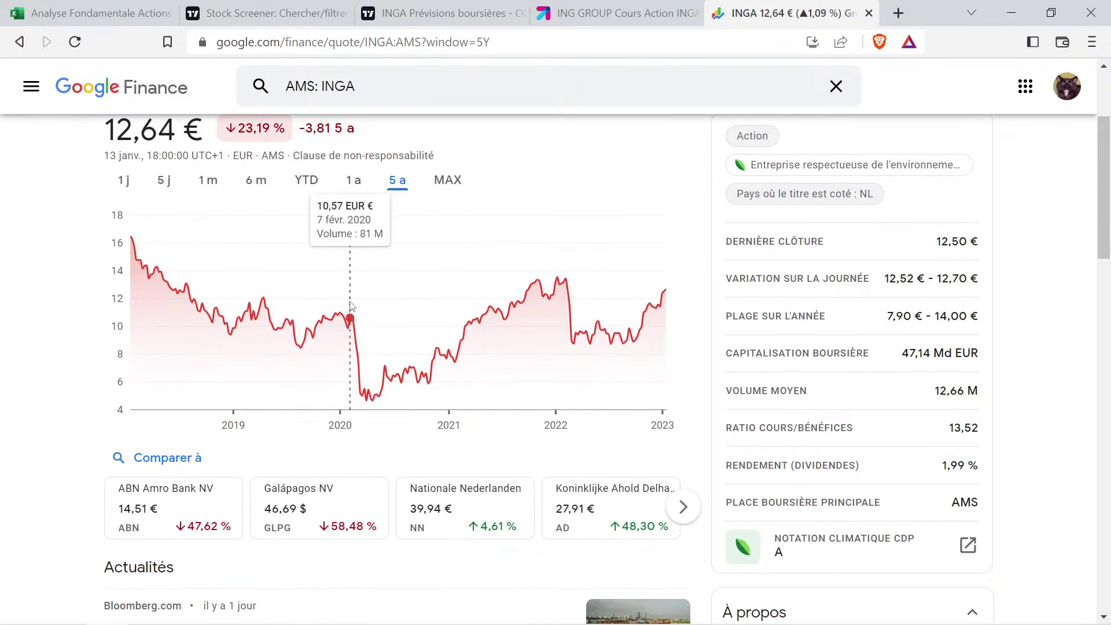
{"action": "left_click_drag", "start_coordinate": [372, 319], "coordinate": [691, 317]}
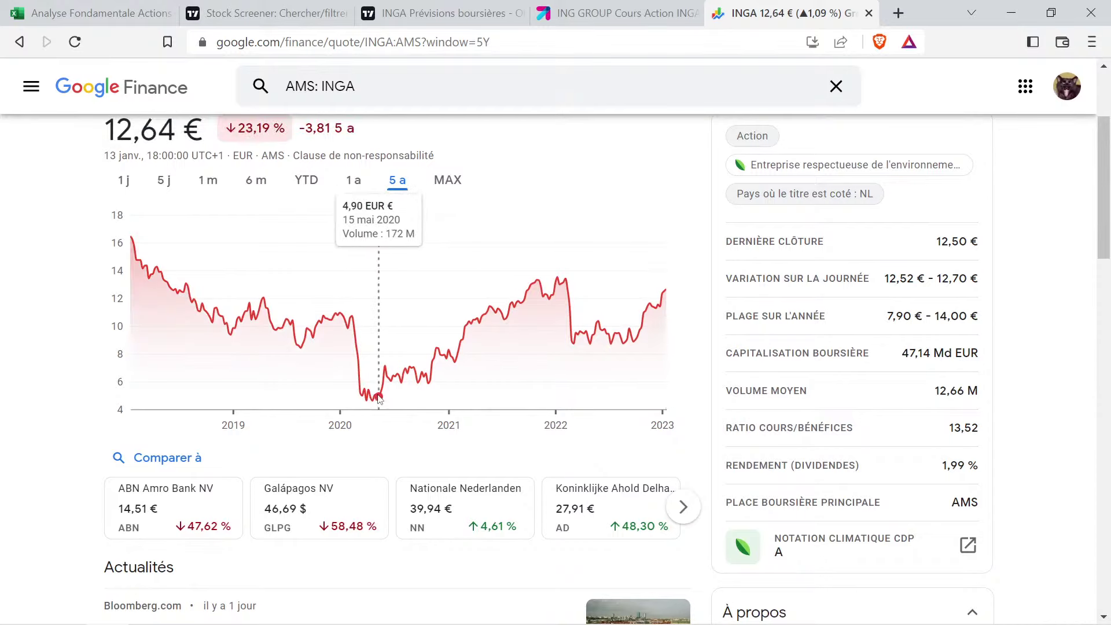
{"action": "scroll", "coordinate": [373, 395], "scroll_direction": "up", "scroll_amount": 2}
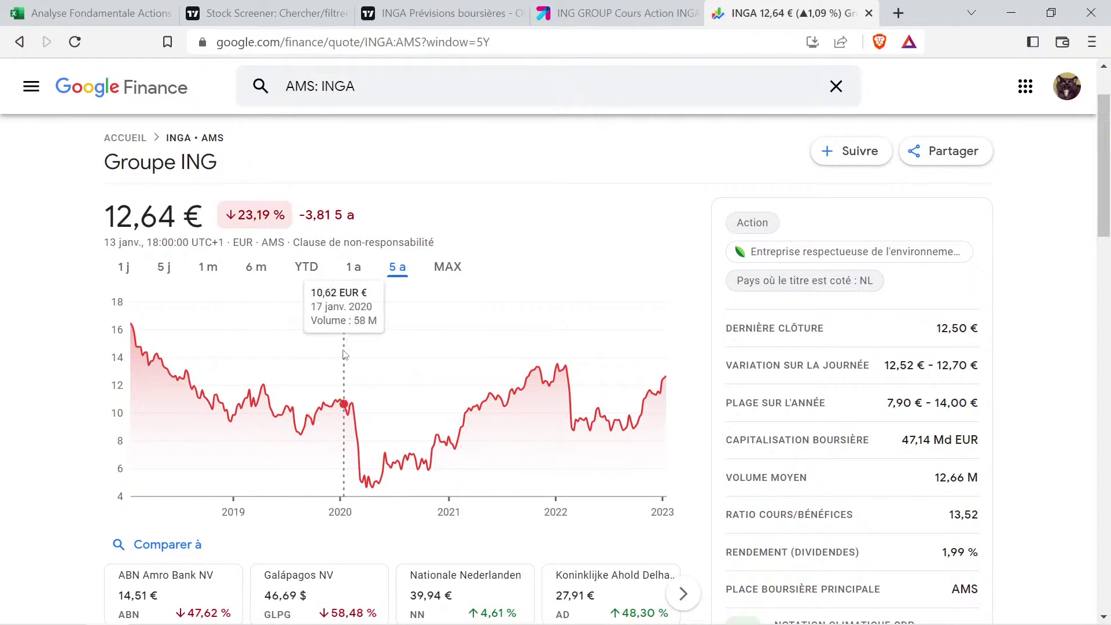
{"action": "left_click_drag", "start_coordinate": [344, 354], "coordinate": [696, 403]}
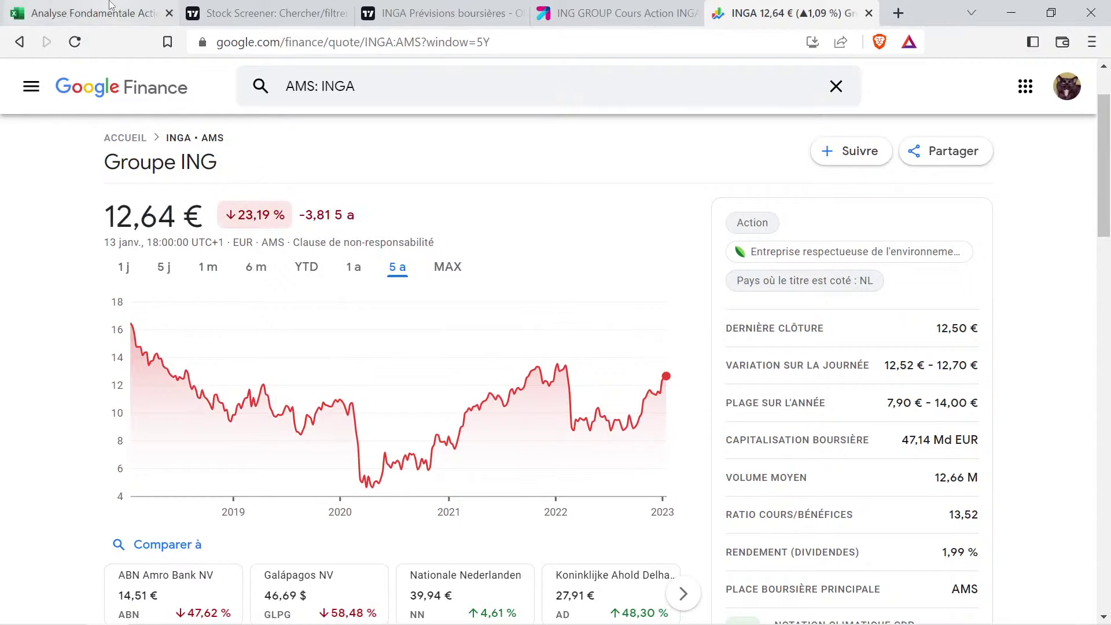
Copy ING Groep's yellow Evolution Bénéfices cell into its Evolution Cours de bourse and set the value to 23%
{"action": "left_click", "coordinate": [115, 22]}
{"action": "left_click", "coordinate": [438, 394]}
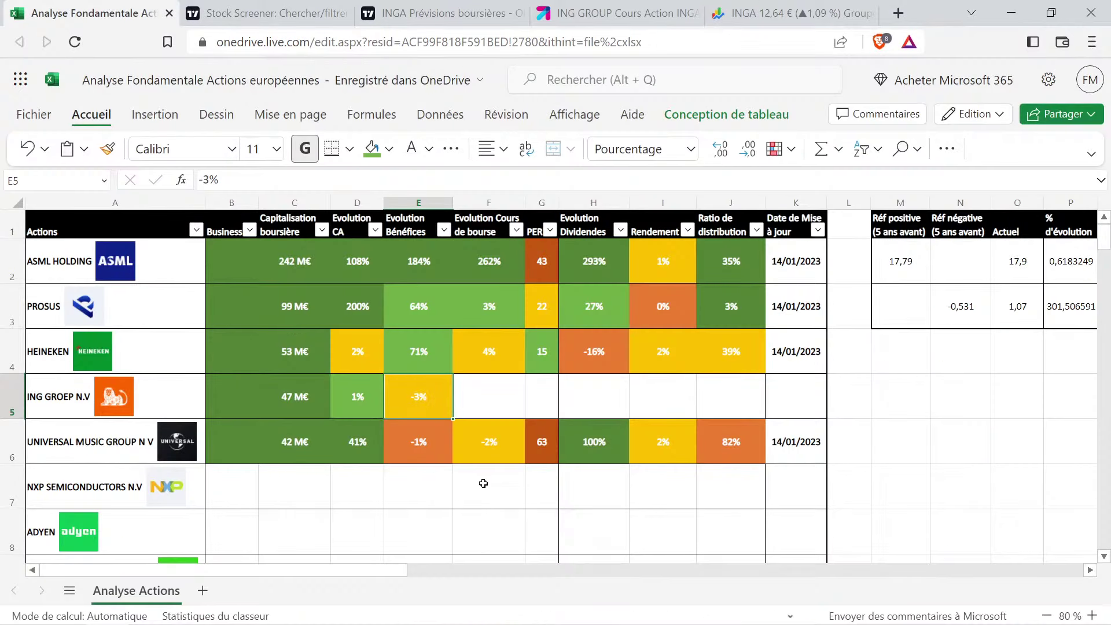
{"action": "key", "text": "Right"}
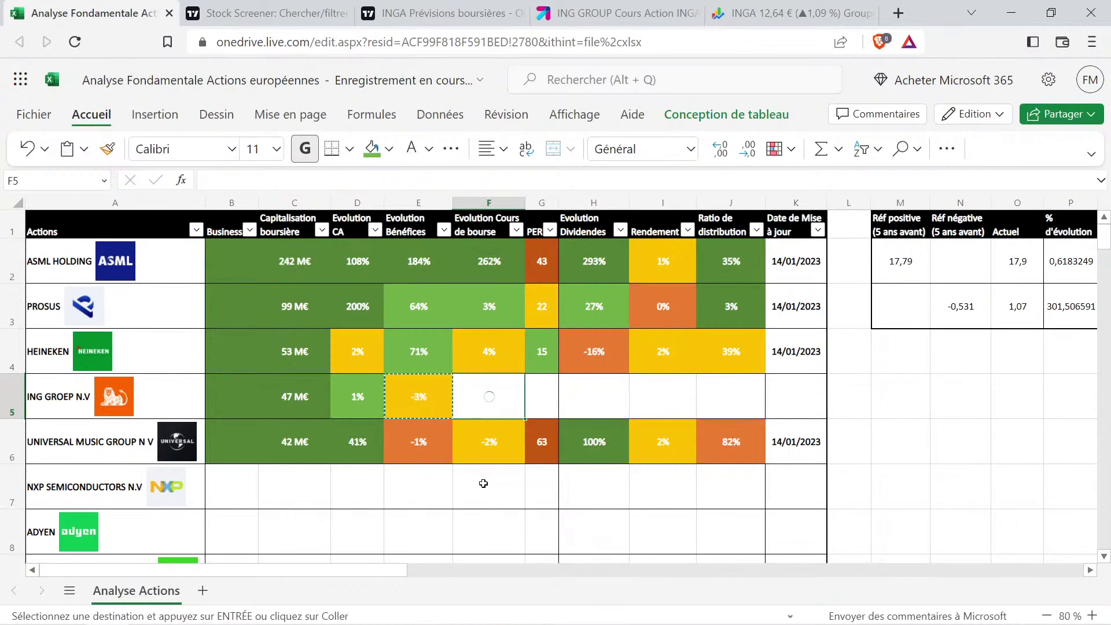
{"action": "type", "text": "-3%"}
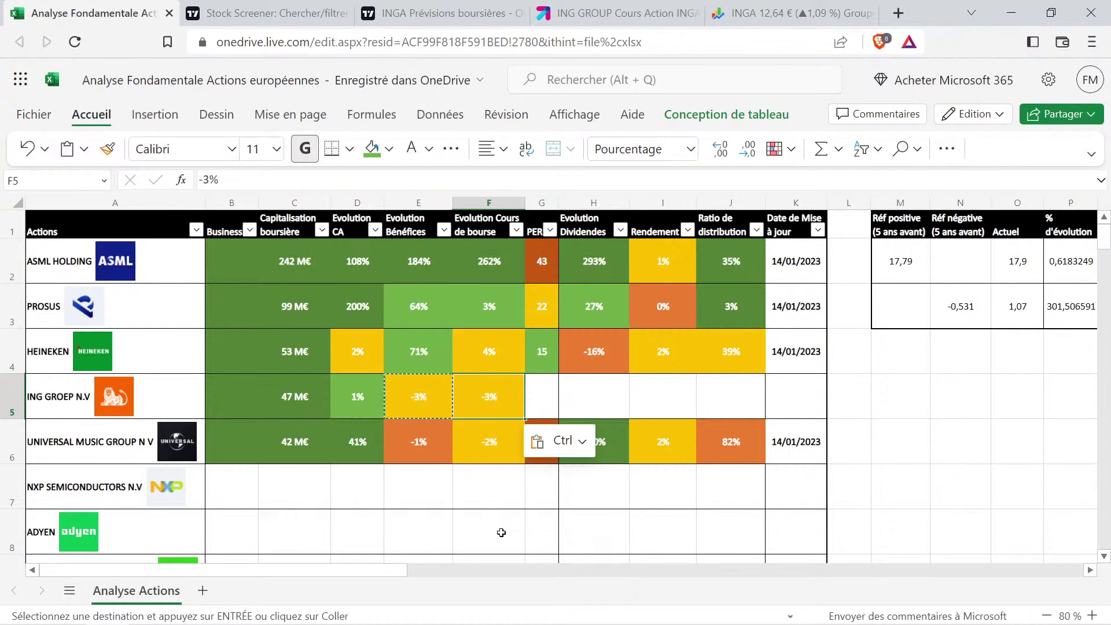
{"action": "double_click", "coordinate": [489, 395]}
{"action": "key", "text": "BackSpace"}
{"action": "type", "text": "2"}
{"action": "key", "text": "Return"}
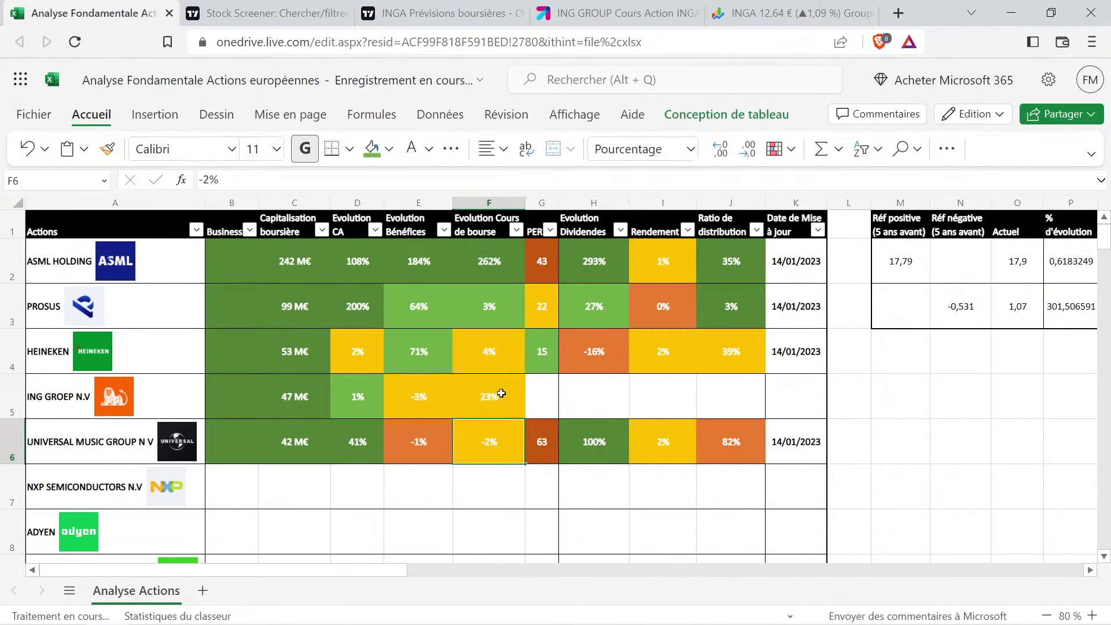
Look up ING Groep's price/earnings ratio in TradingView's stock screener and in the key figures on Google Finance
{"action": "left_click", "coordinate": [418, 5]}
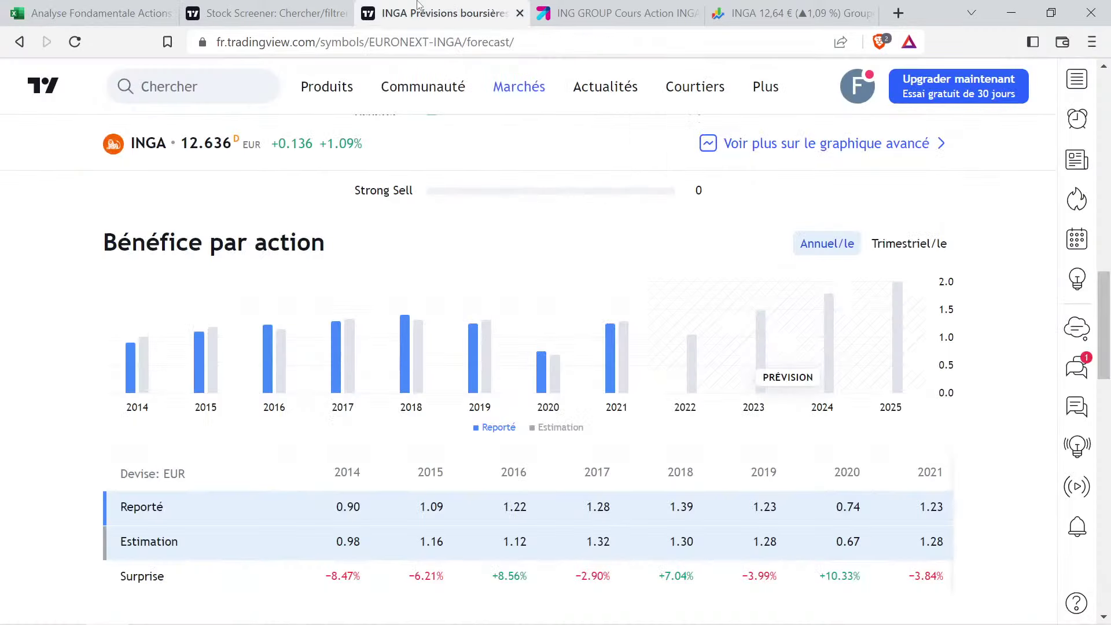
{"action": "left_click", "coordinate": [312, 5]}
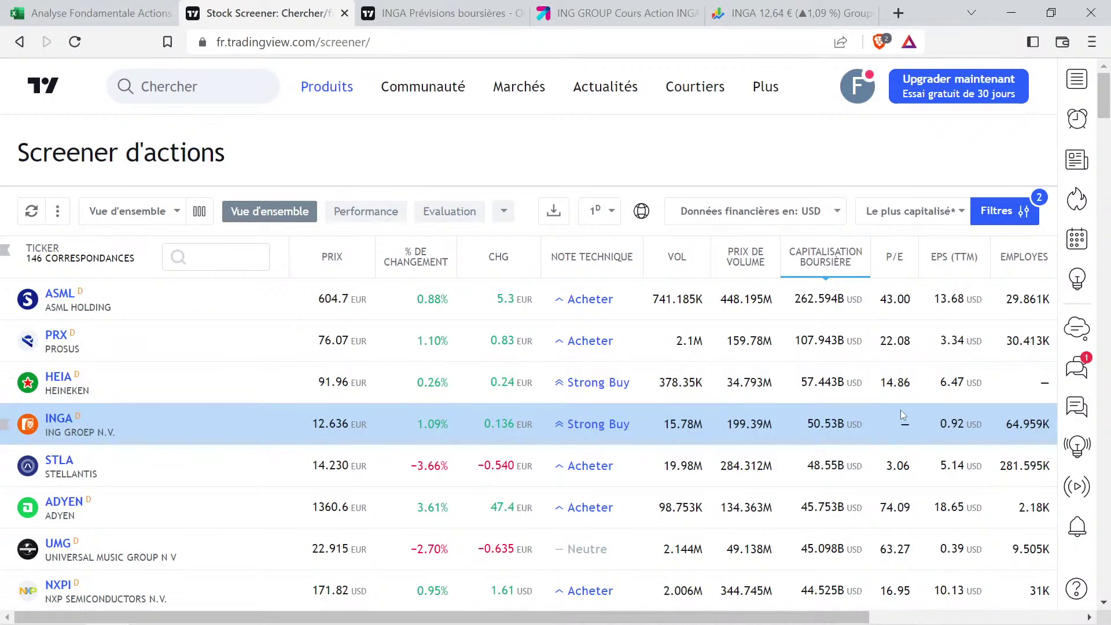
{"action": "left_click", "coordinate": [786, 6]}
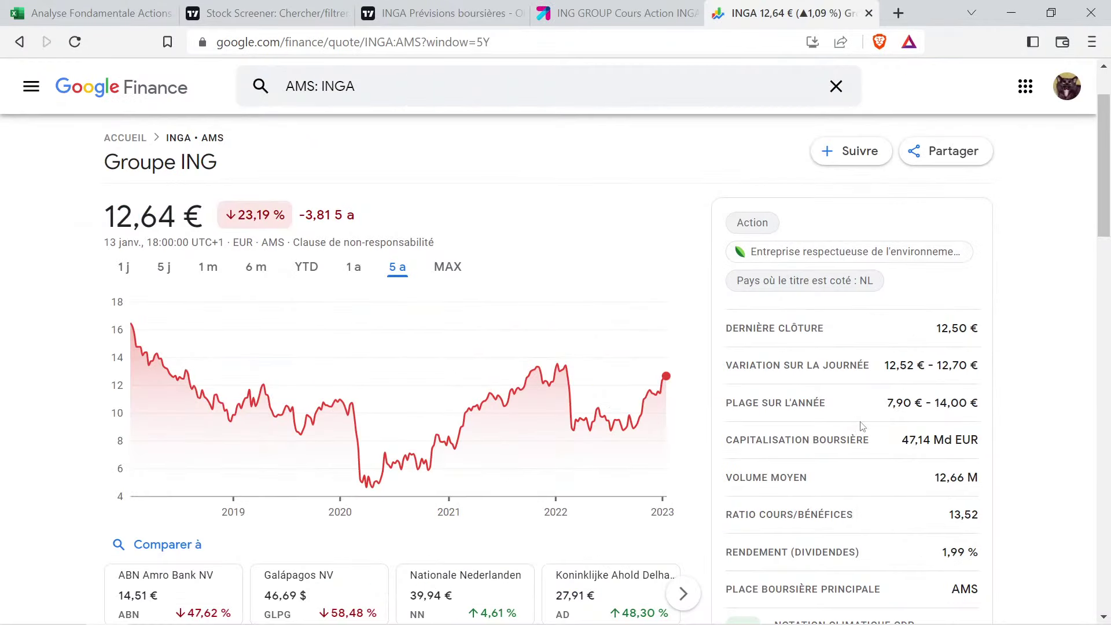
{"action": "scroll", "coordinate": [861, 425], "scroll_direction": "down", "scroll_amount": 3}
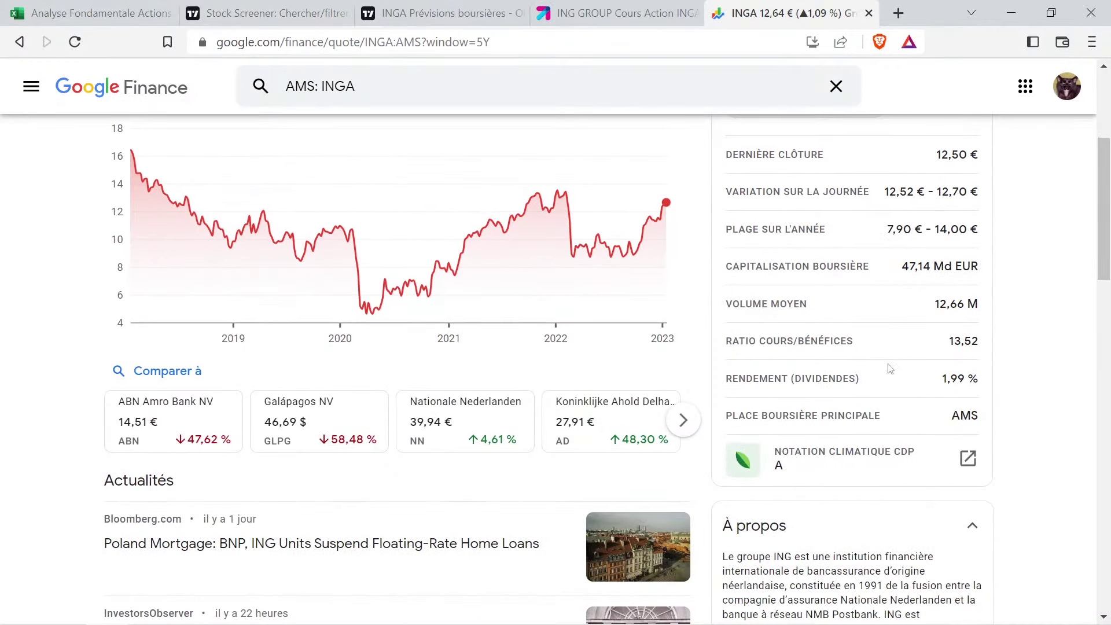
Search the web for "yahoo inga" in a new tab, open ING Groep's Yahoo Finance quote, and return to Google Finance
{"action": "left_click", "coordinate": [899, 12]}
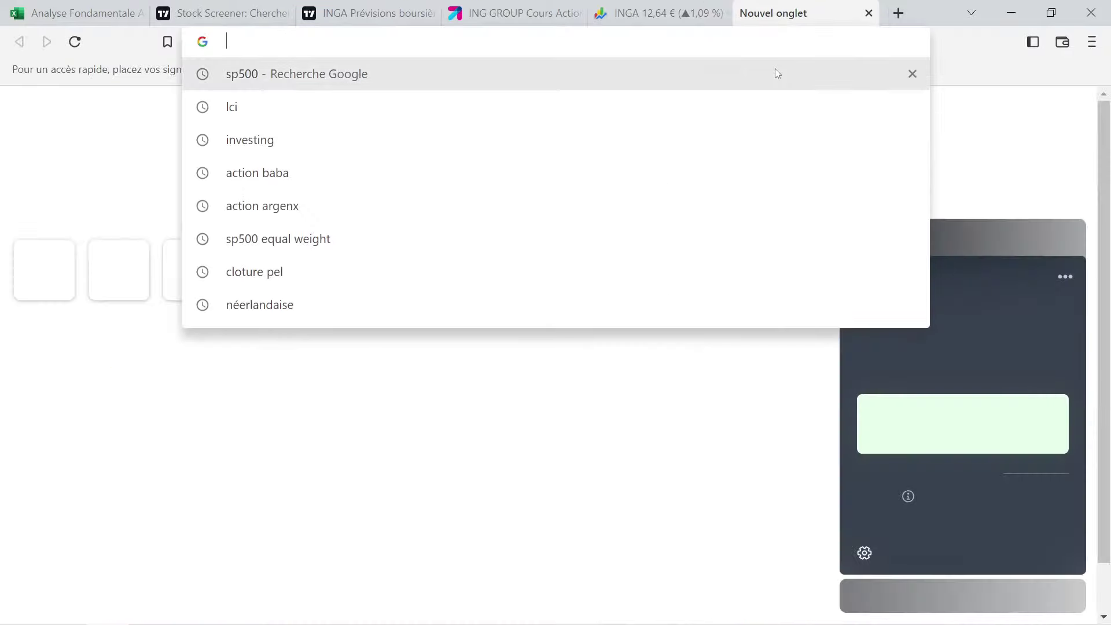
{"action": "type", "text": "yahoo"}
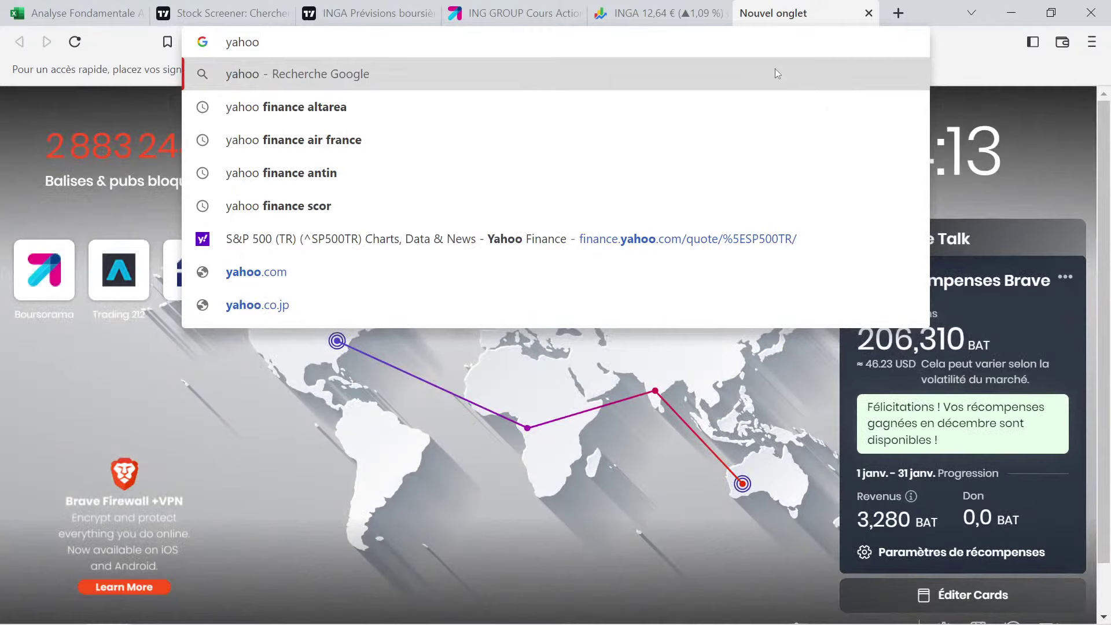
{"action": "type", "text": " inga"}
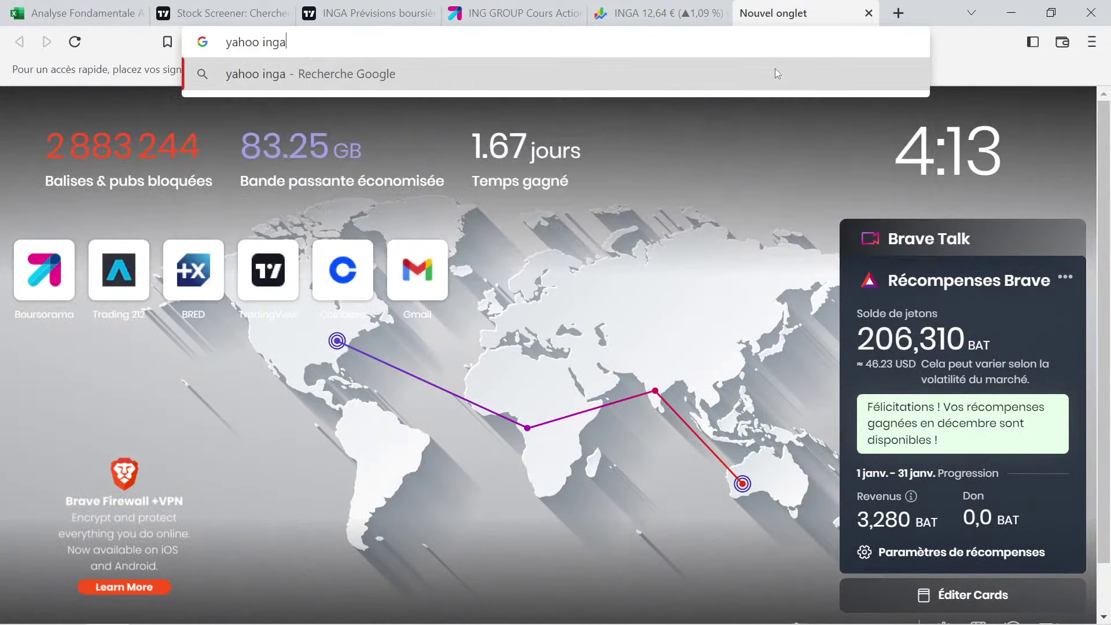
{"action": "key", "text": "Return"}
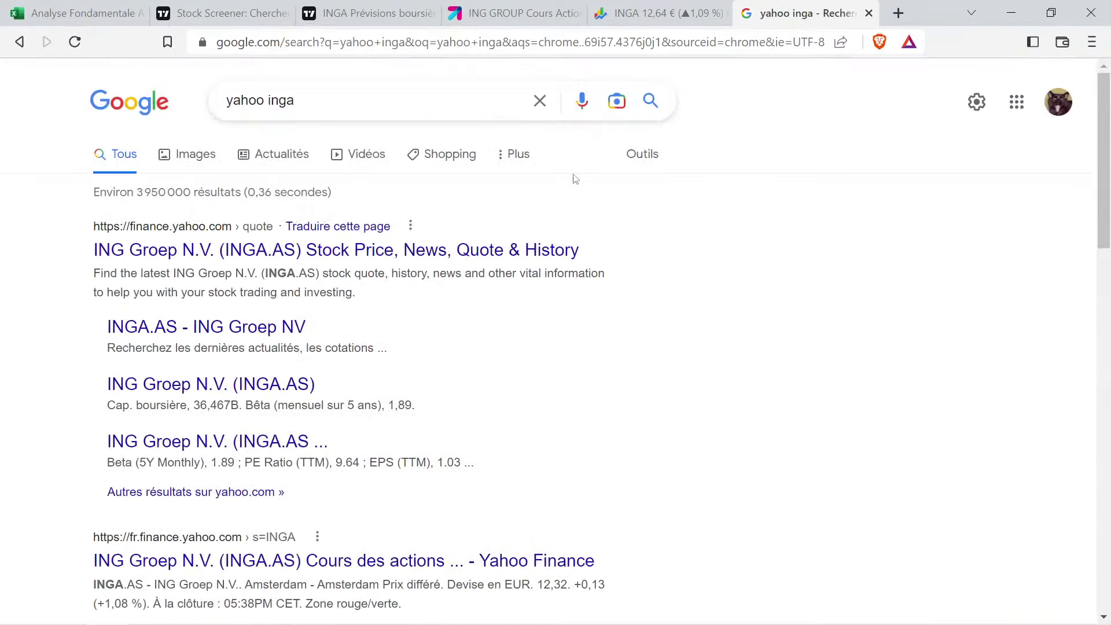
{"action": "left_click", "coordinate": [323, 252]}
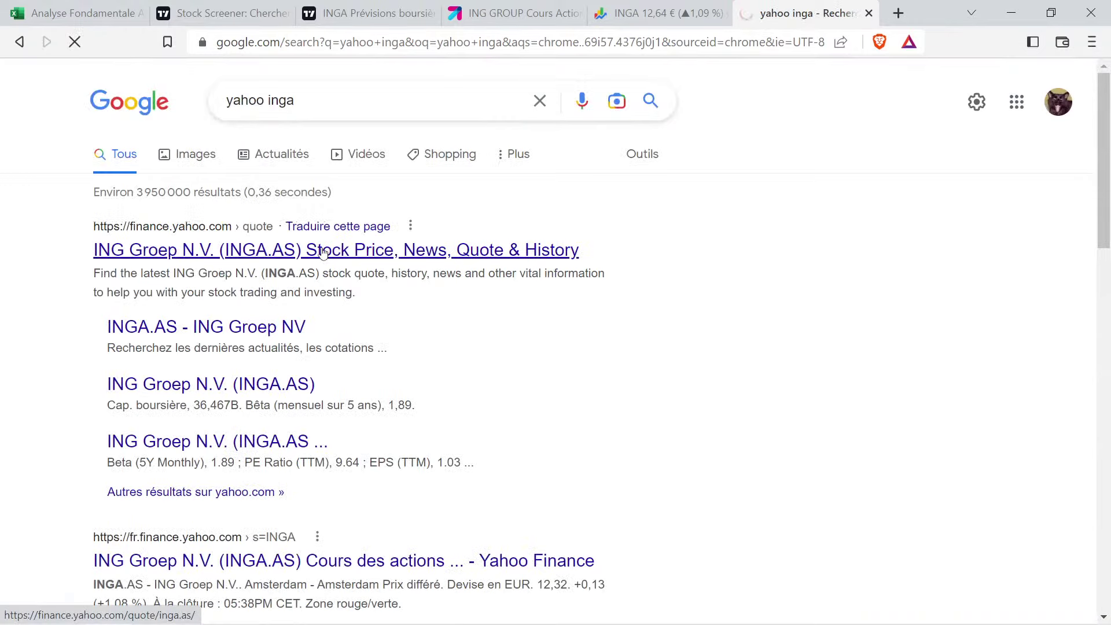
{"action": "left_click", "coordinate": [668, 6]}
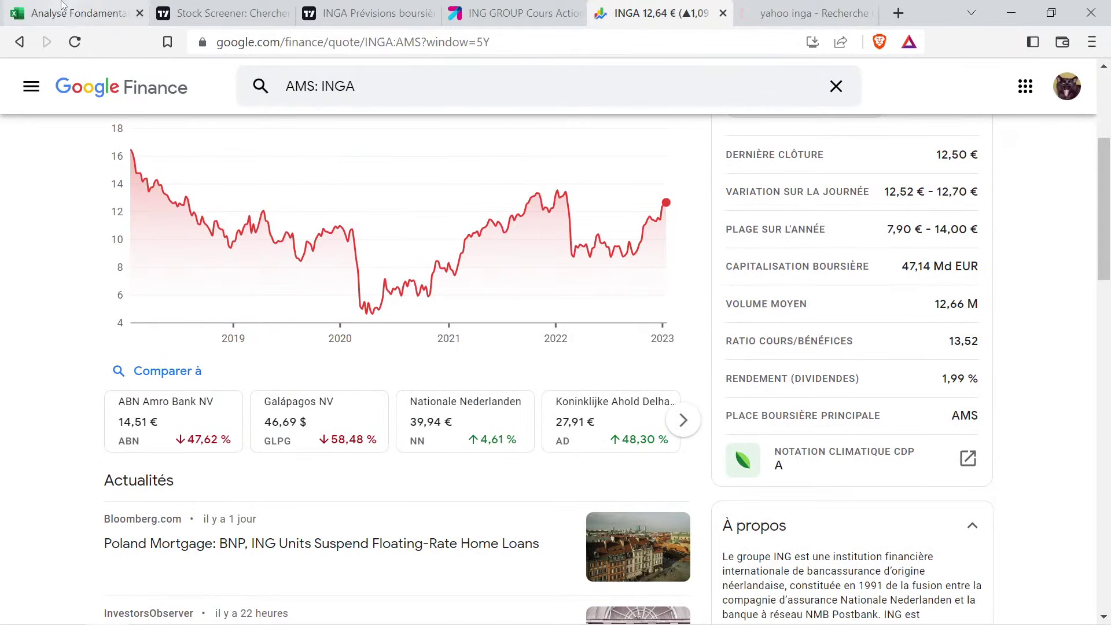
Copy Heineken's light green PER cell into ING Groep's row in the spreadsheet and set its value to 14
{"action": "left_click", "coordinate": [64, 7]}
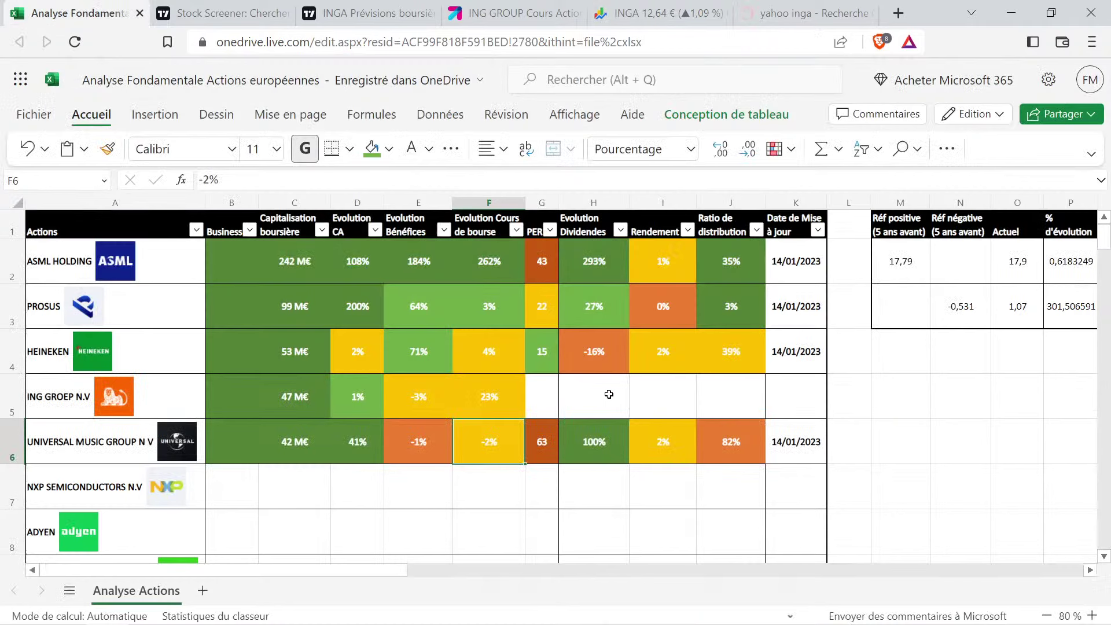
{"action": "left_click", "coordinate": [550, 353]}
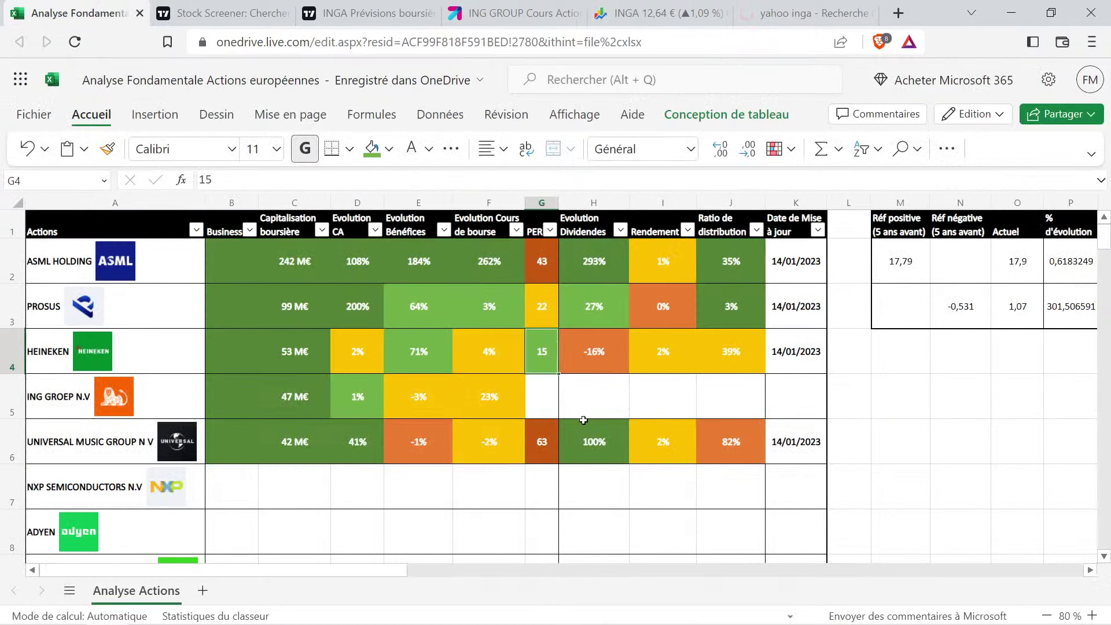
{"action": "key", "text": "ctrl+c"}
{"action": "left_click", "coordinate": [544, 391]}
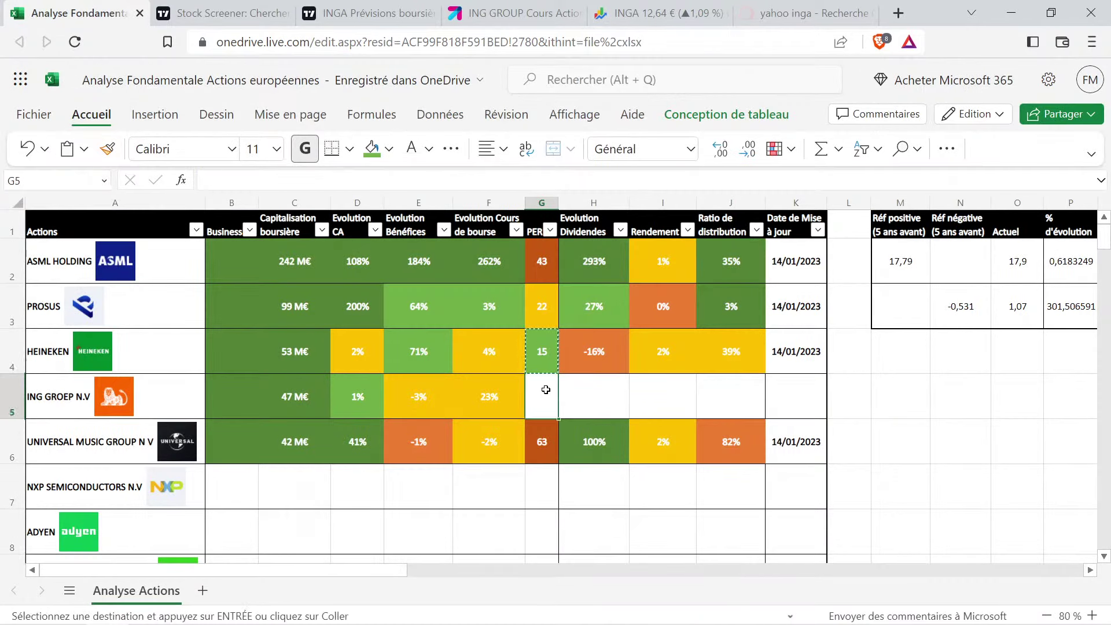
{"action": "key", "text": "ctrl+v"}
{"action": "type", "text": "1"}
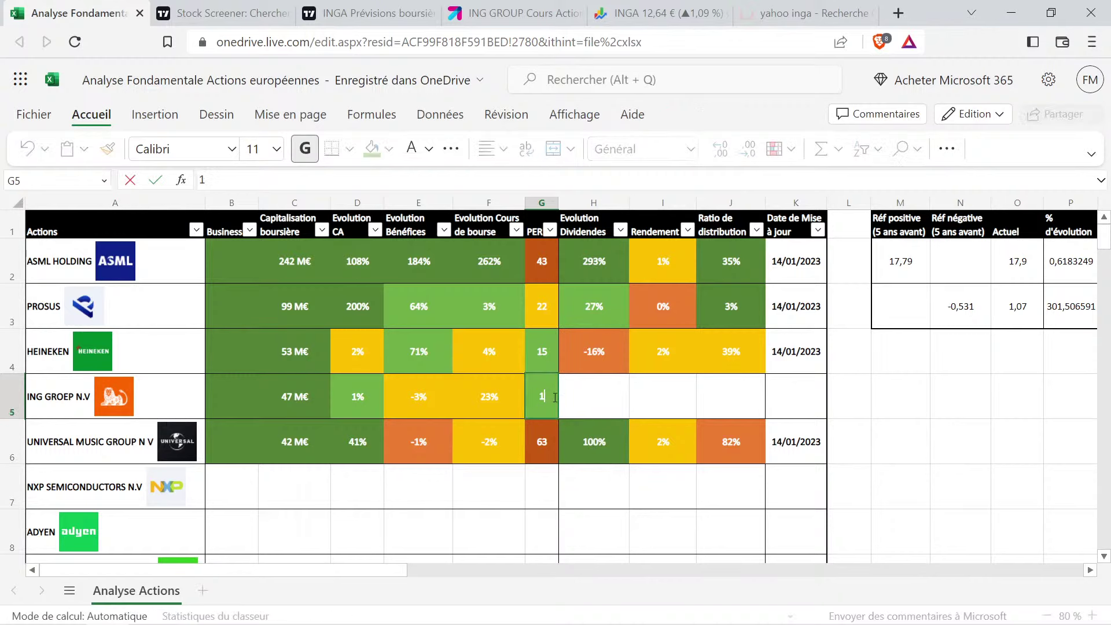
{"action": "type", "text": "4"}
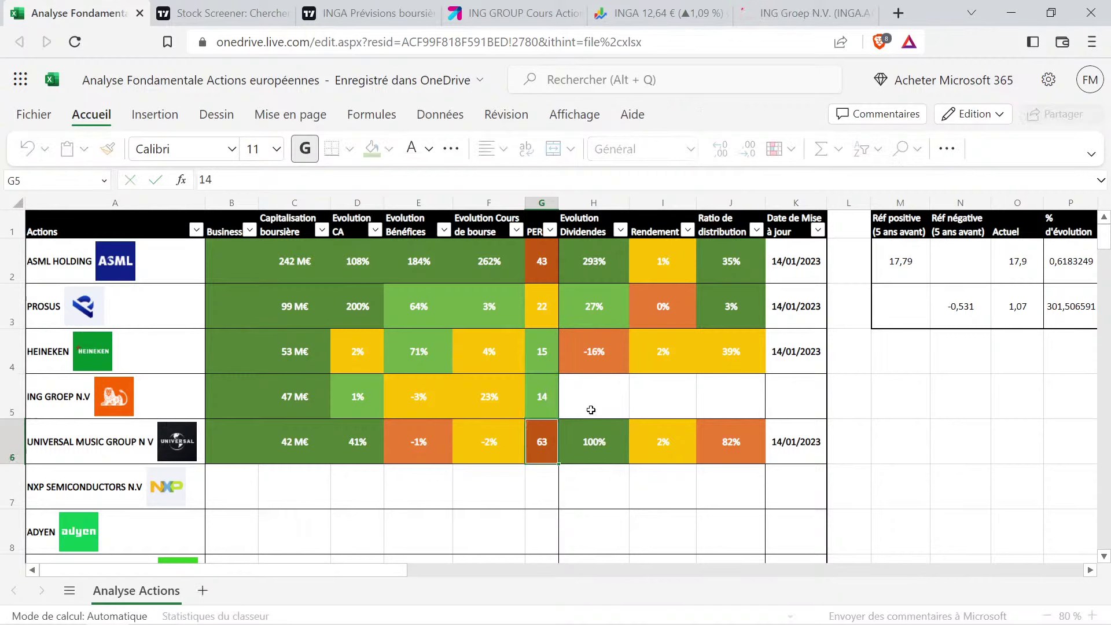
{"action": "left_click", "coordinate": [570, 408]}
{"action": "left_click_drag", "start_coordinate": [285, 354], "coordinate": [558, 376]}
{"action": "left_click", "coordinate": [433, 398]}
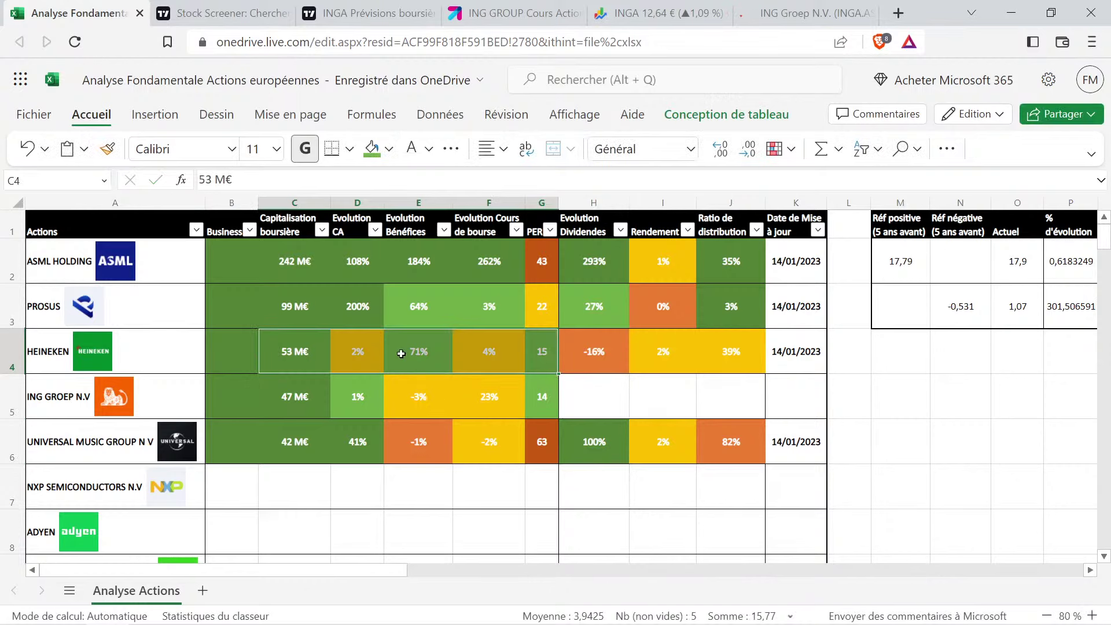
Dismiss Yahoo Finance's sign-in prompt, close its page, and recheck ING Groep in TradingView's screener and on Google Finance
{"action": "left_click", "coordinate": [797, 7]}
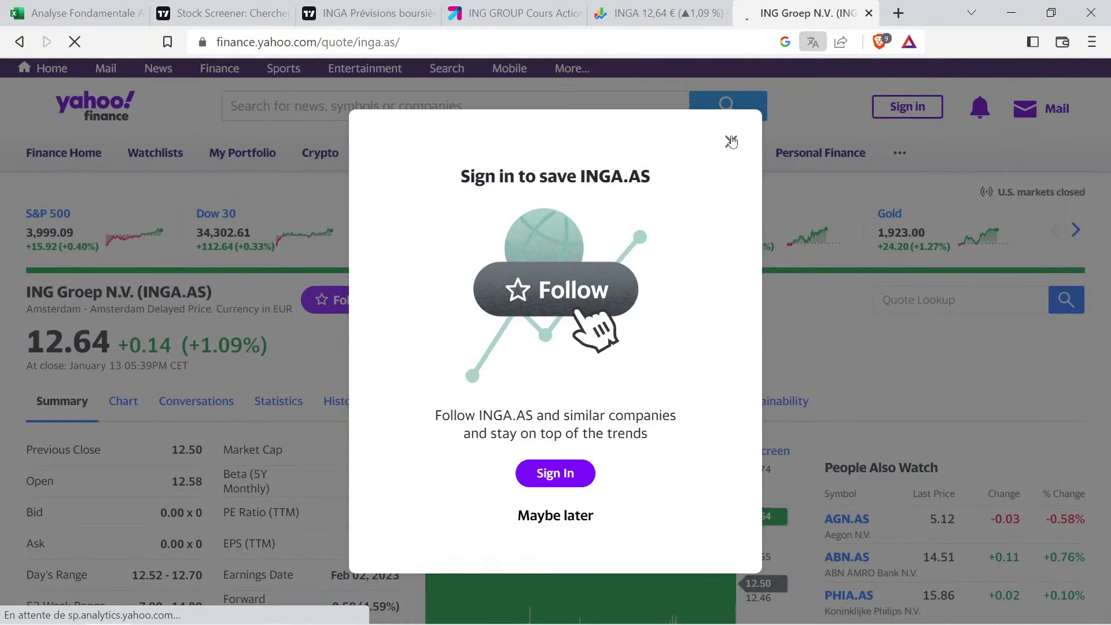
{"action": "left_click", "coordinate": [729, 141]}
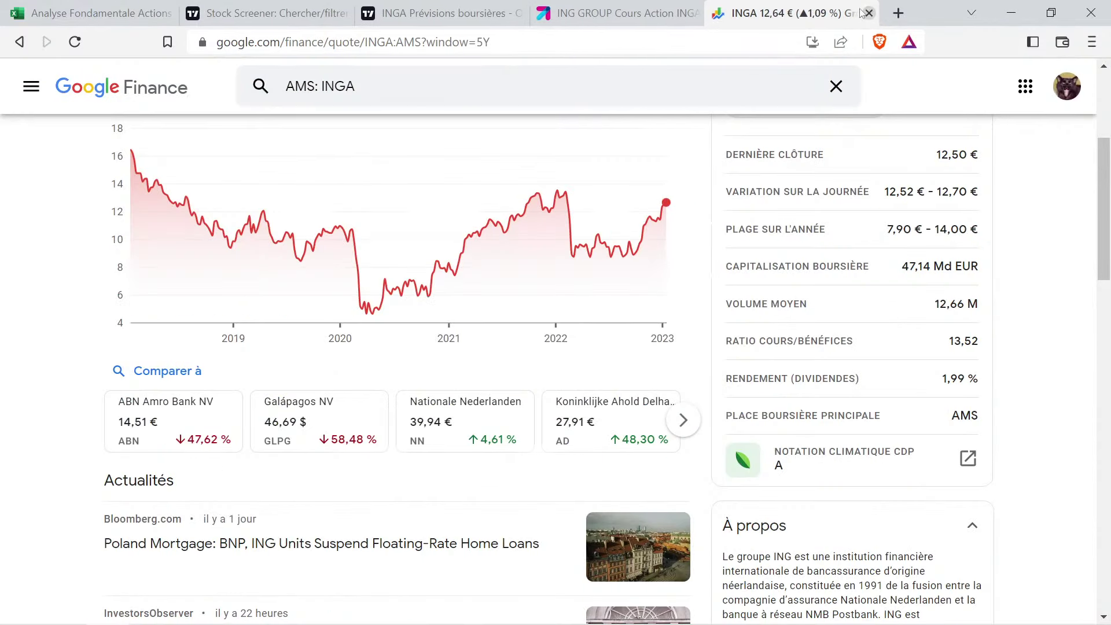
{"action": "left_click", "coordinate": [868, 12]}
{"action": "left_click", "coordinate": [272, 12]}
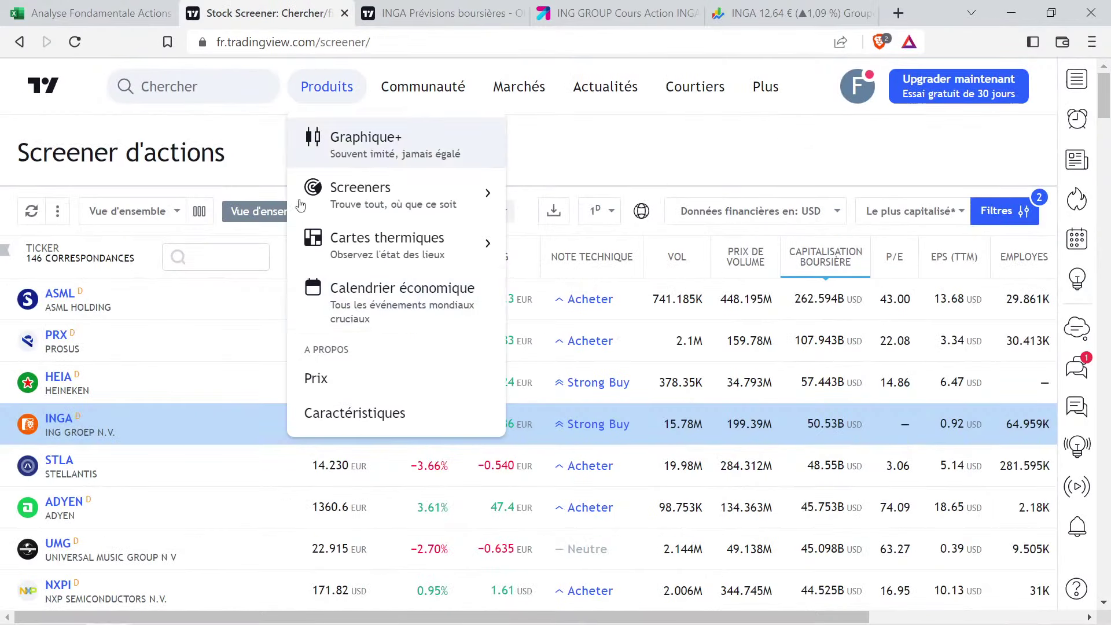
{"action": "left_click", "coordinate": [807, 7]}
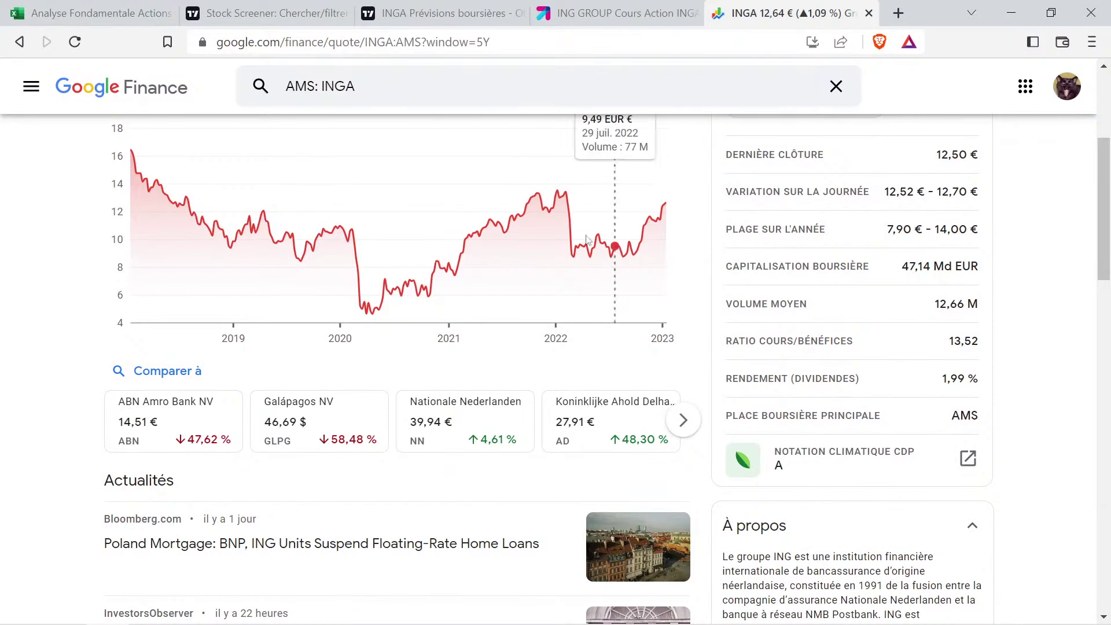
{"action": "scroll", "coordinate": [639, 298], "scroll_direction": "up", "scroll_amount": 3}
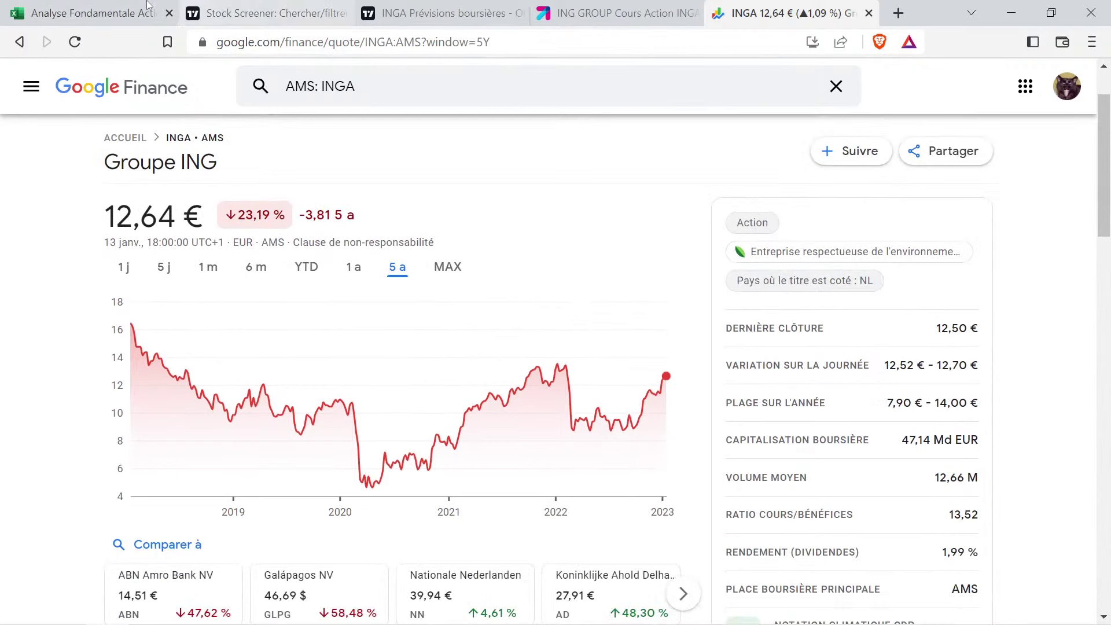
Review ING Groep's filled cells in the spreadsheet, from Business and market capitalisation through the evolution columns to PER
{"action": "left_click", "coordinate": [105, 13]}
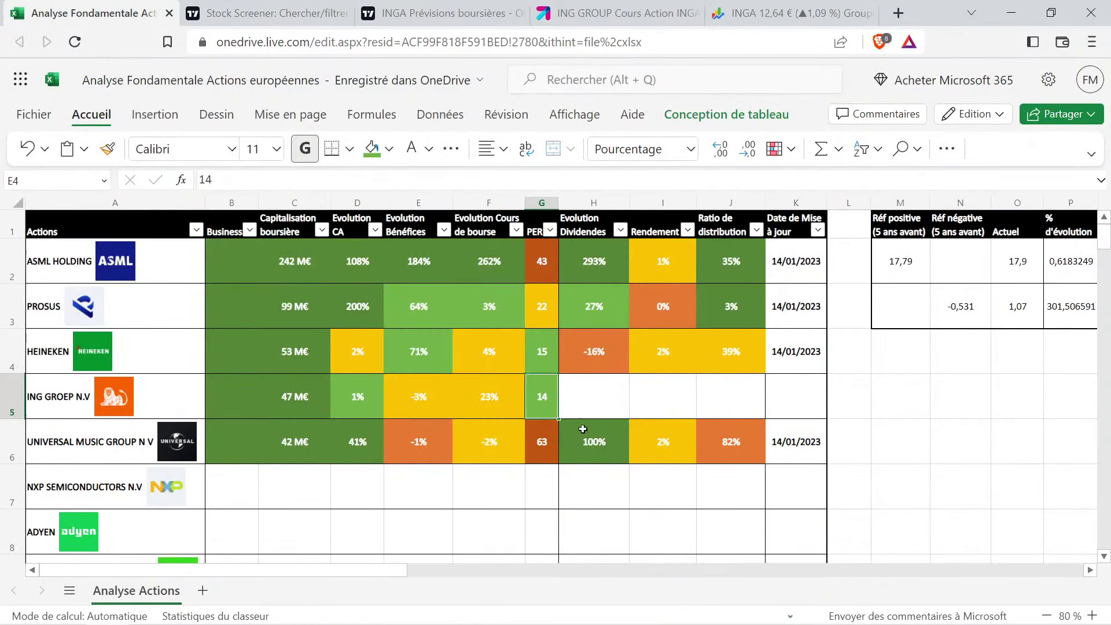
{"action": "left_click_drag", "start_coordinate": [226, 385], "coordinate": [365, 396]}
{"action": "left_click_drag", "start_coordinate": [461, 394], "coordinate": [564, 393]}
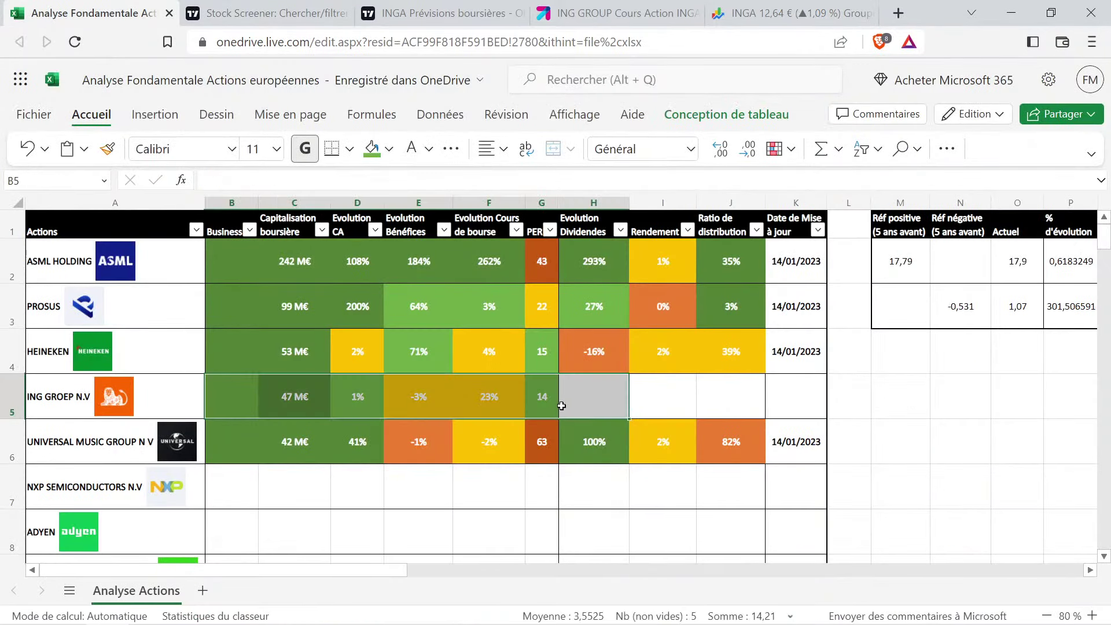
{"action": "left_click", "coordinate": [550, 400]}
{"action": "left_click_drag", "start_coordinate": [315, 399], "coordinate": [503, 401]}
{"action": "left_click", "coordinate": [517, 406]}
{"action": "left_click_drag", "start_coordinate": [344, 389], "coordinate": [461, 404]}
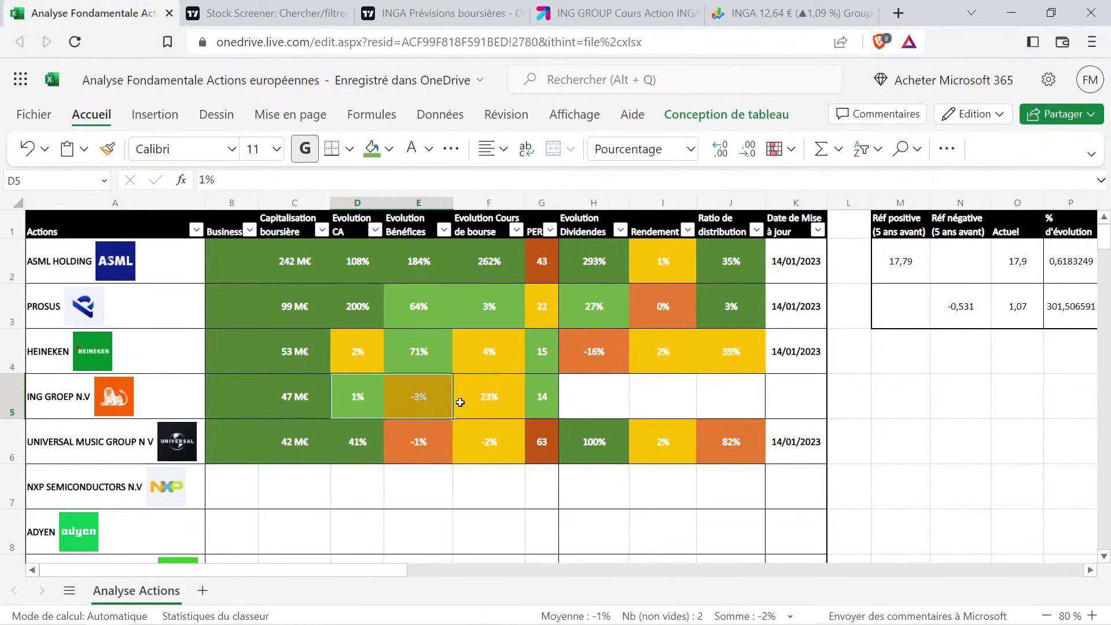
{"action": "left_click", "coordinate": [492, 400]}
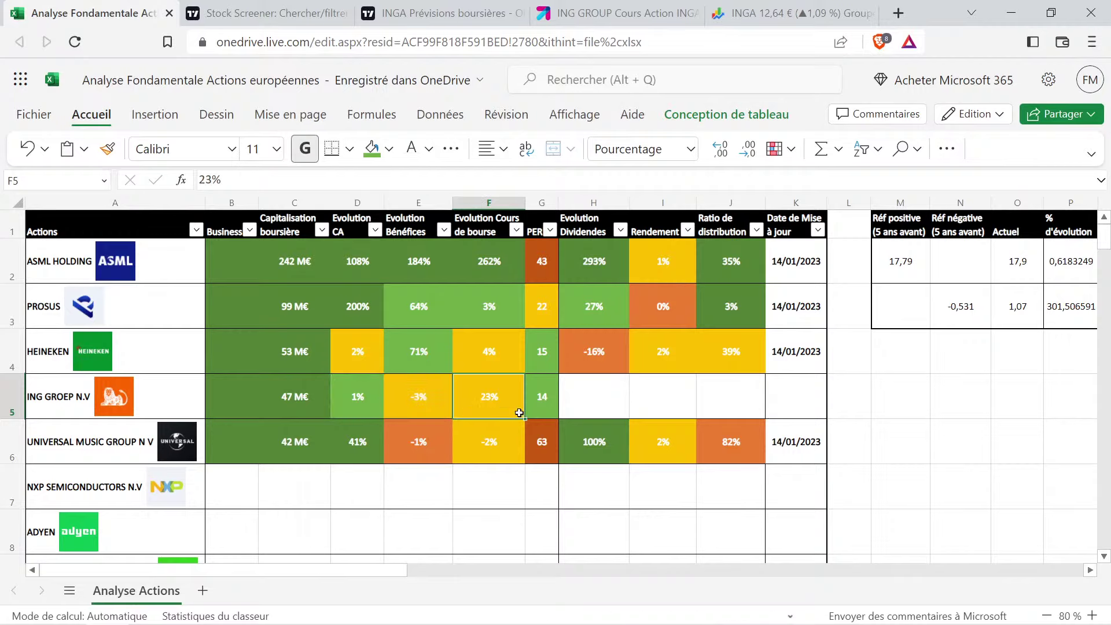
{"action": "left_click_drag", "start_coordinate": [545, 401], "coordinate": [318, 412]}
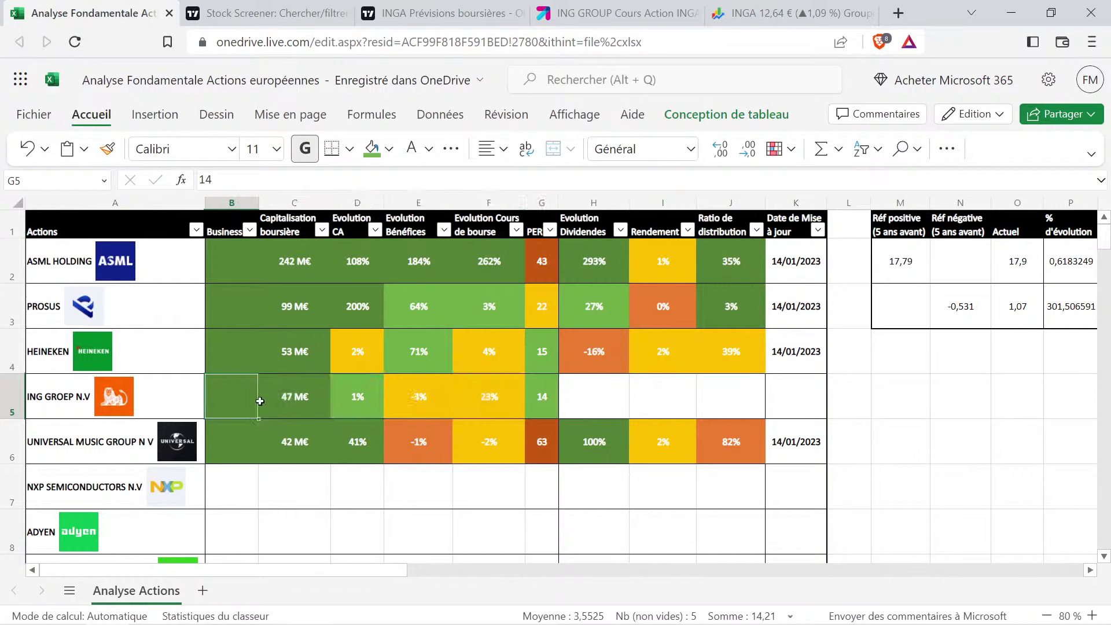
{"action": "left_click_drag", "start_coordinate": [249, 405], "coordinate": [553, 405]}
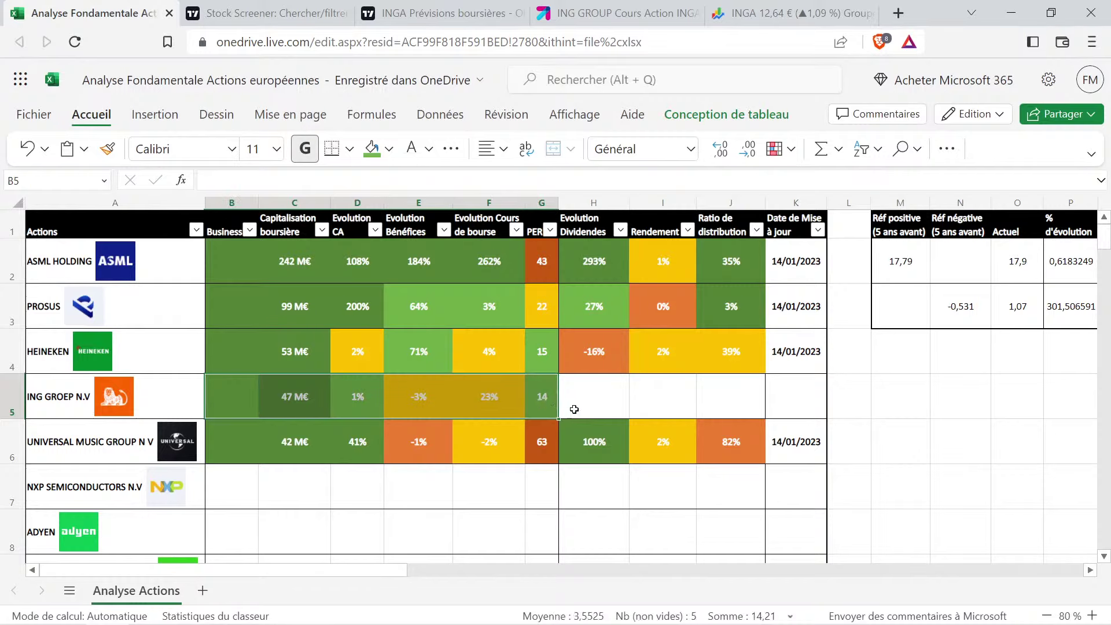
Open ING Groep's dividend overview in TradingView's financial data and examine the yearly dividends per share
{"action": "left_click", "coordinate": [451, 6]}
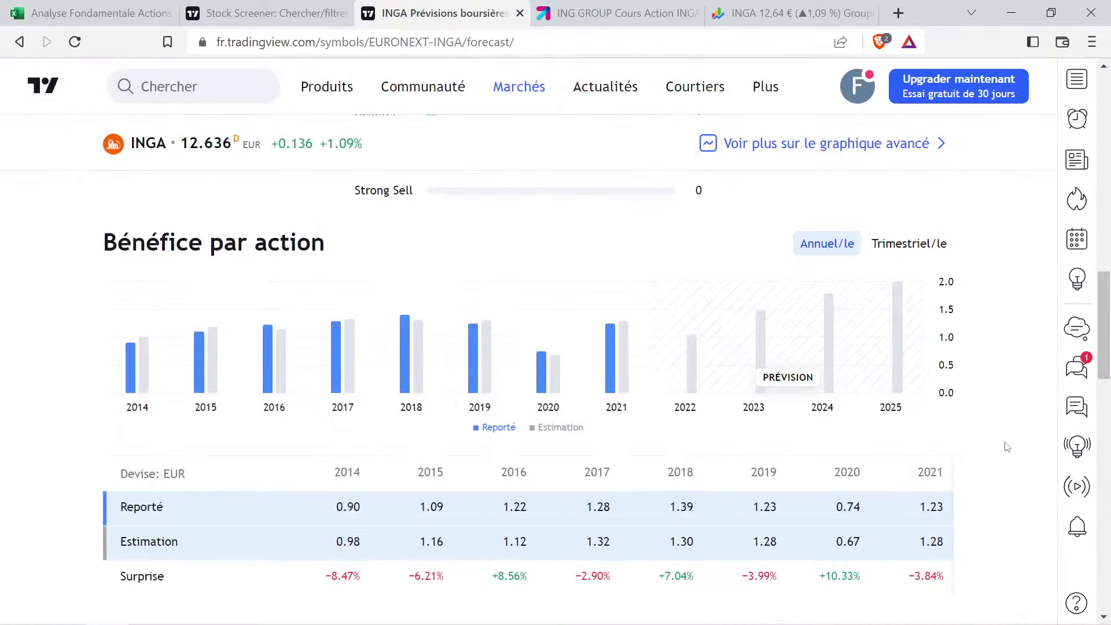
{"action": "scroll", "coordinate": [979, 436], "scroll_direction": "up", "scroll_amount": 15}
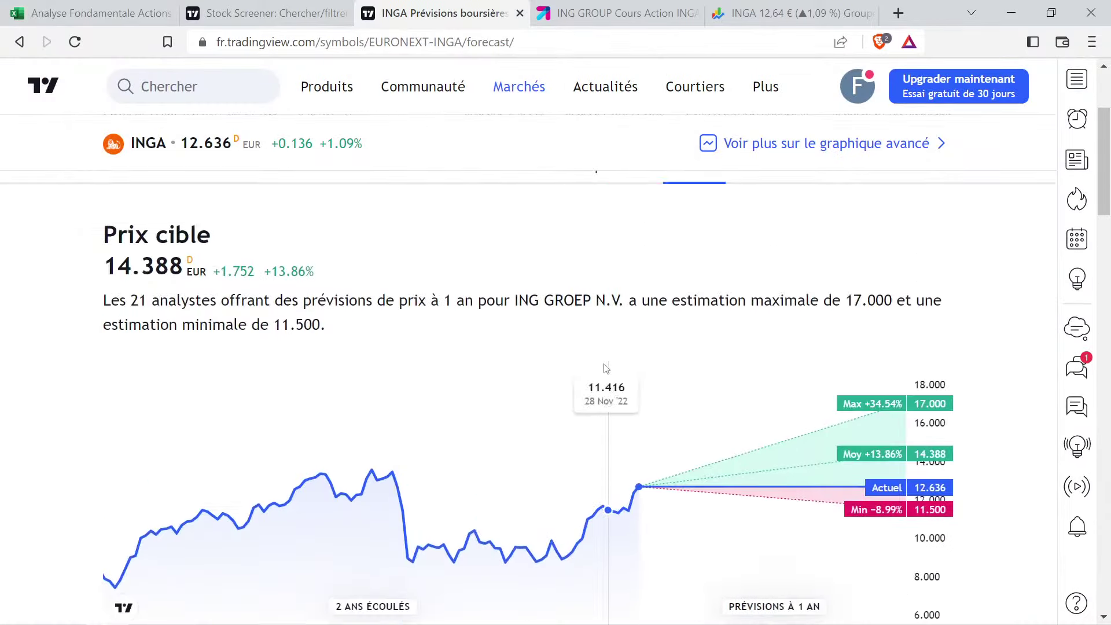
{"action": "left_click", "coordinate": [509, 351]}
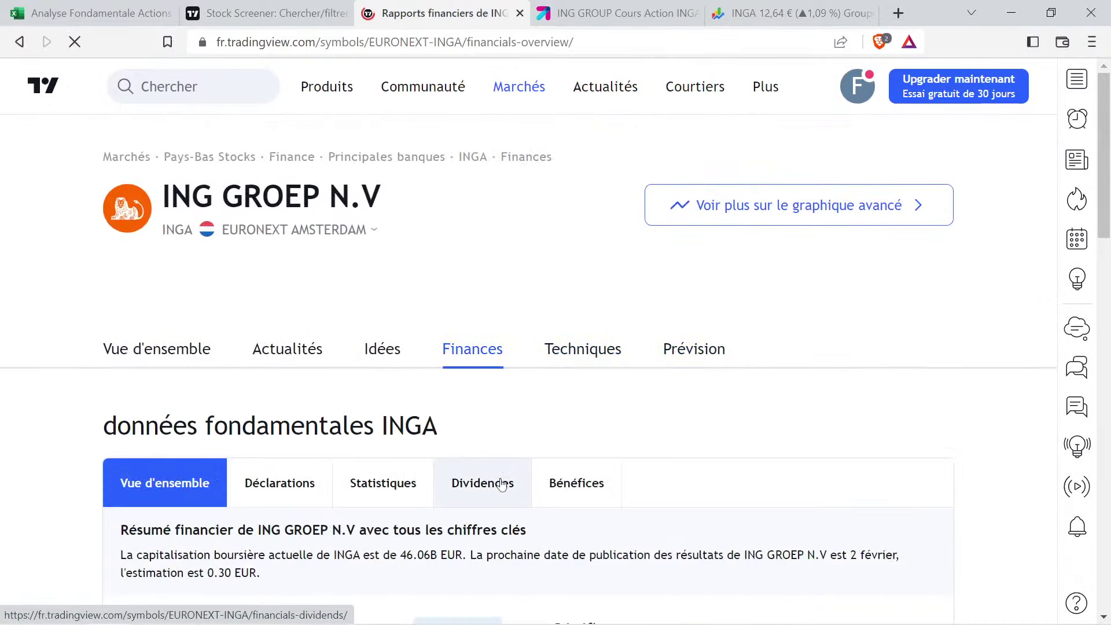
{"action": "left_click", "coordinate": [499, 482]}
{"action": "scroll", "coordinate": [434, 405], "scroll_direction": "down", "scroll_amount": 5}
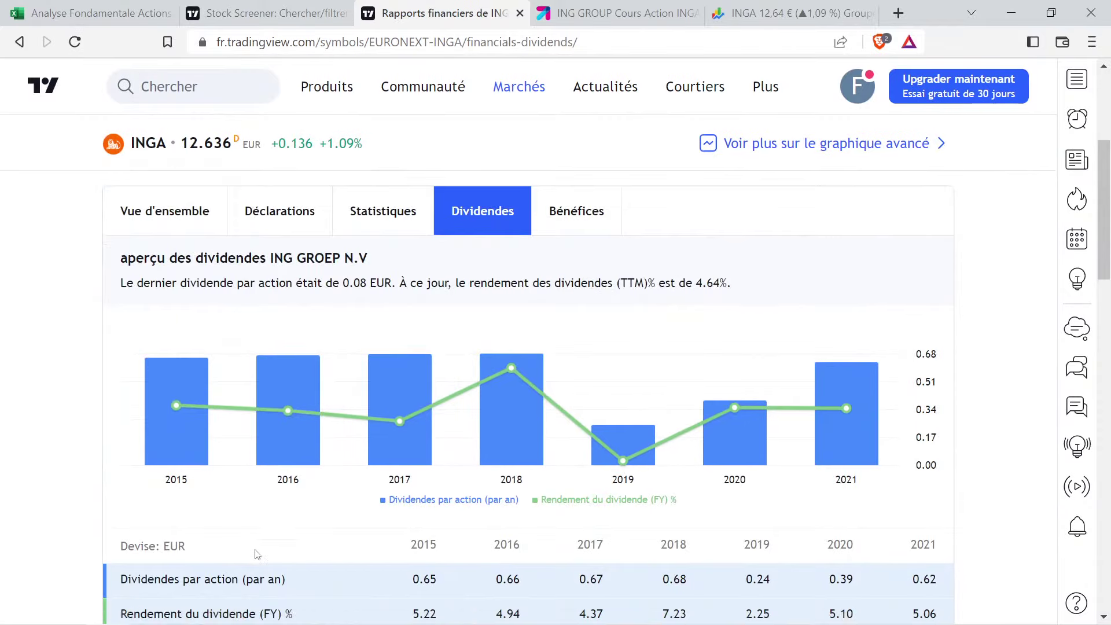
Remove the dividend yield series from TradingView's ING Groep dividend chart and examine the yearly dividends per share
{"action": "scroll", "coordinate": [261, 469], "scroll_direction": "down", "scroll_amount": 3}
{"action": "left_click", "coordinate": [258, 451]}
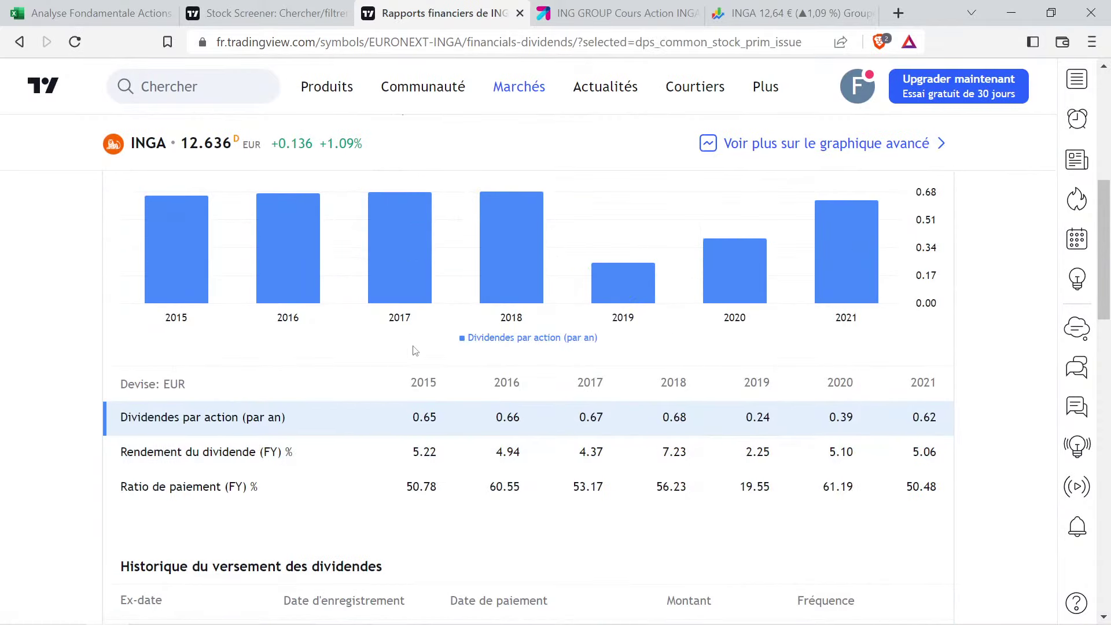
{"action": "scroll", "coordinate": [428, 353], "scroll_direction": "up", "scroll_amount": 3}
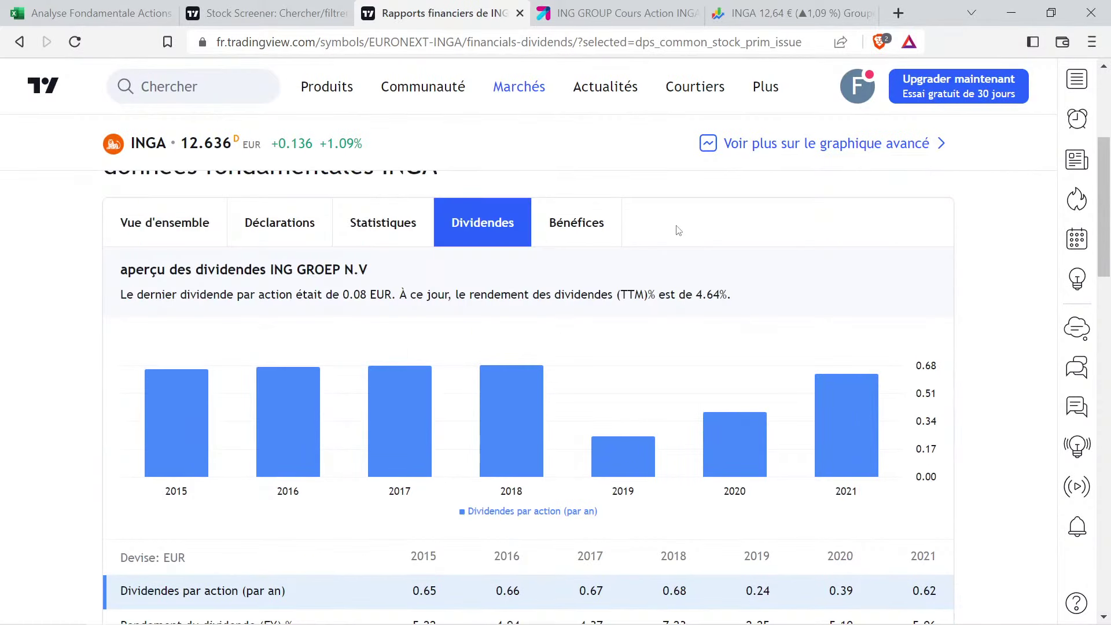
{"action": "mouse_move", "coordinate": [287, 420]}
{"action": "mouse_move", "coordinate": [539, 392]}
{"action": "mouse_move", "coordinate": [663, 470]}
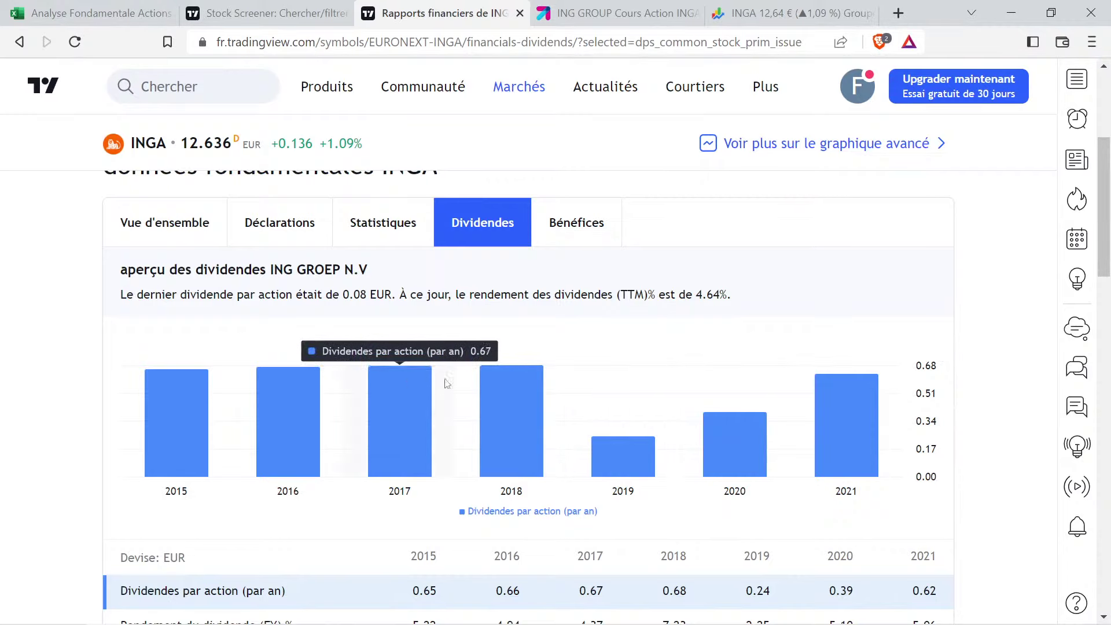
{"action": "mouse_move", "coordinate": [502, 383]}
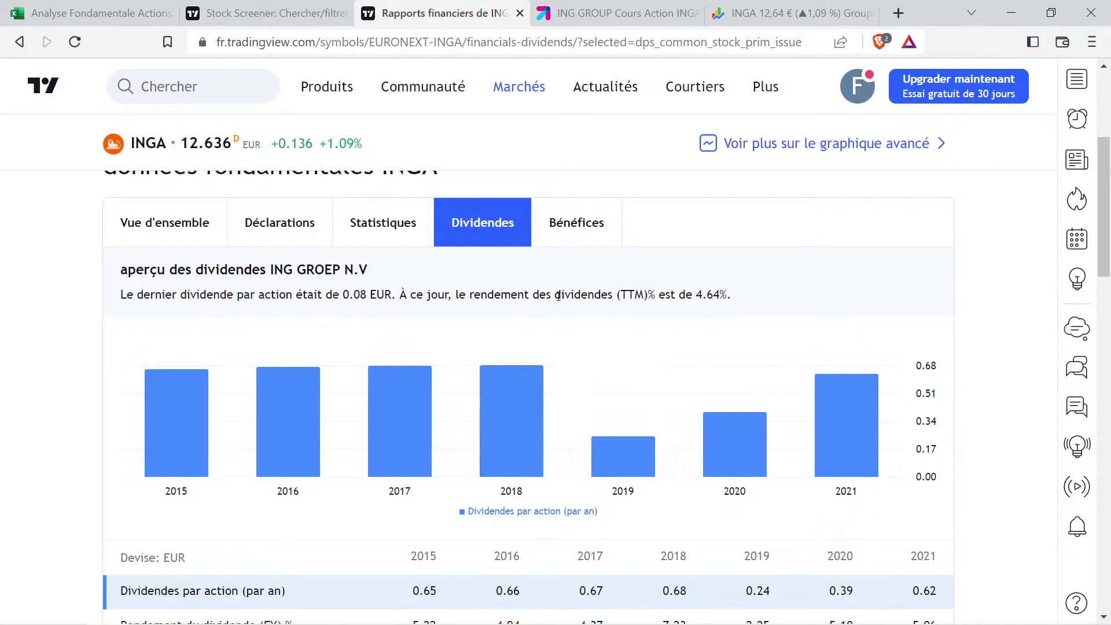
{"action": "mouse_move", "coordinate": [416, 402]}
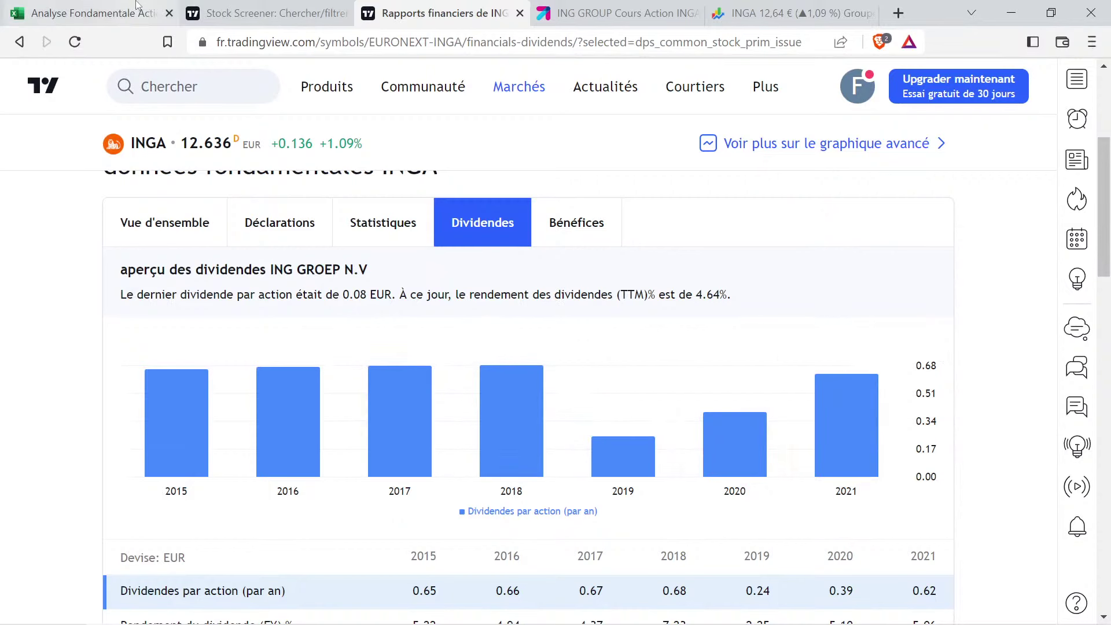
In the spreadsheet's evolution calculator, set the positive five-year reference in M2 to 0,67 and the current value in O2 to 0,62
{"action": "left_click", "coordinate": [93, 13]}
{"action": "left_click", "coordinate": [919, 272]}
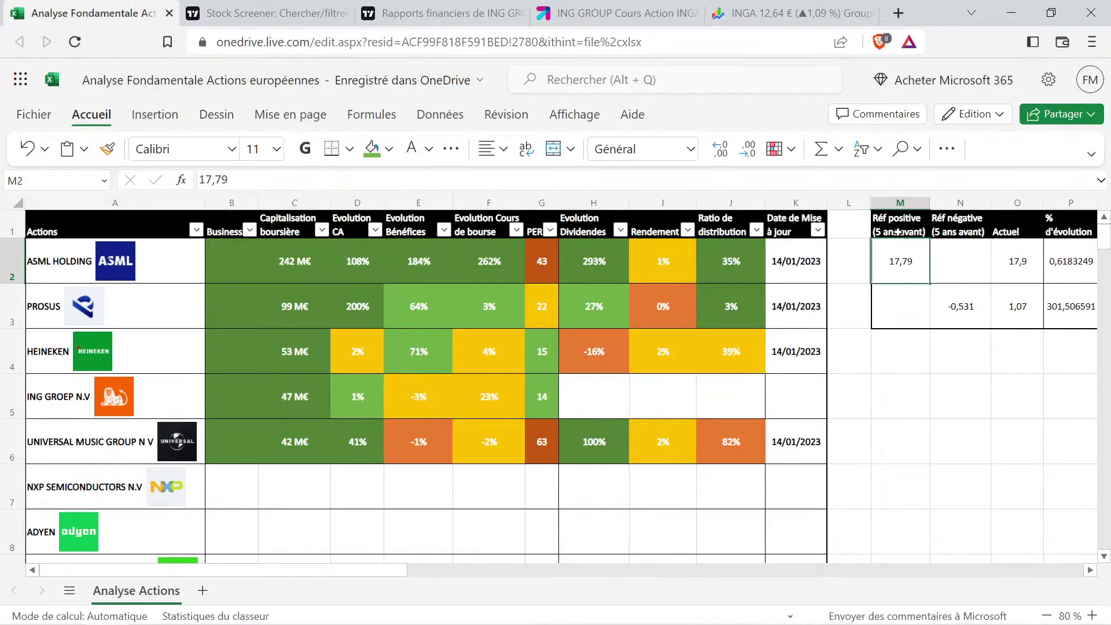
{"action": "type", "text": "0,67"}
{"action": "key", "text": "Tab"}
{"action": "key", "text": "Tab"}
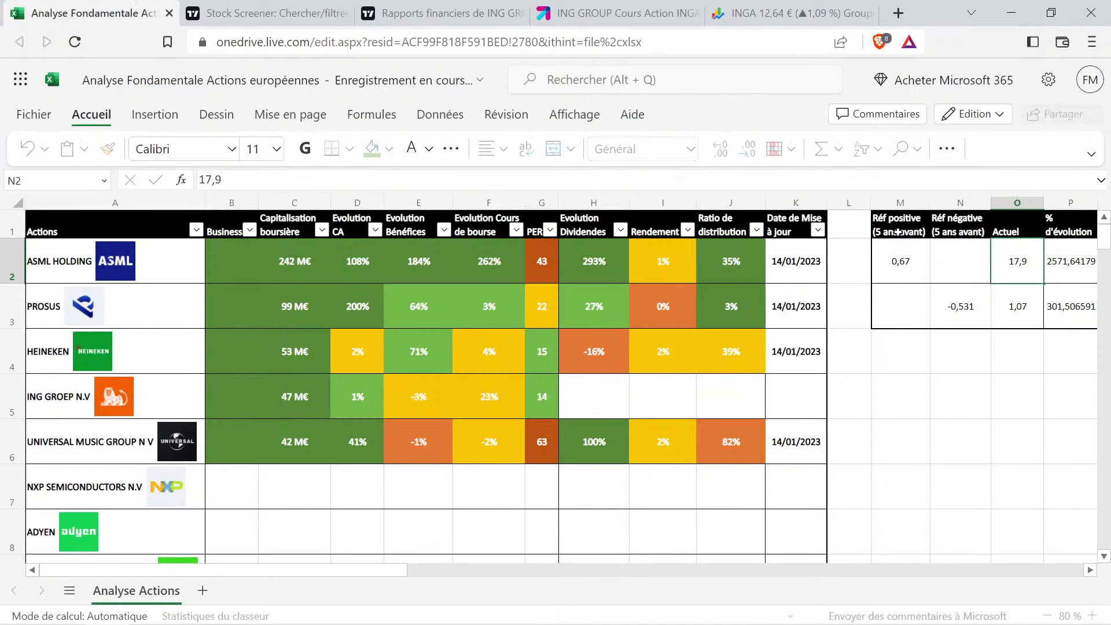
{"action": "type", "text": "0,62"}
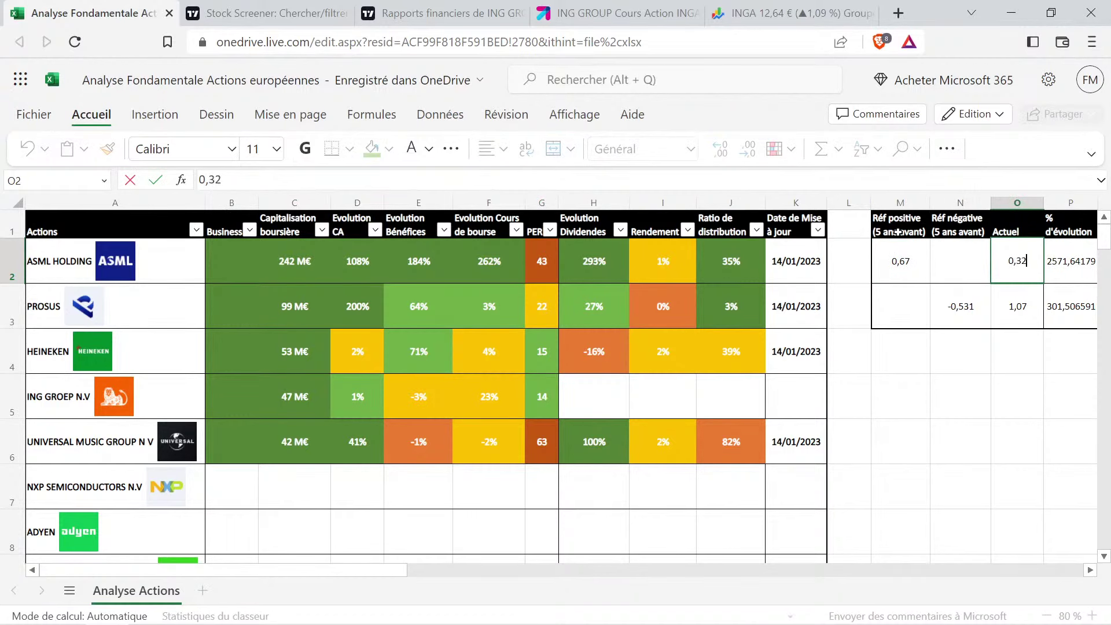
{"action": "key", "text": "Return"}
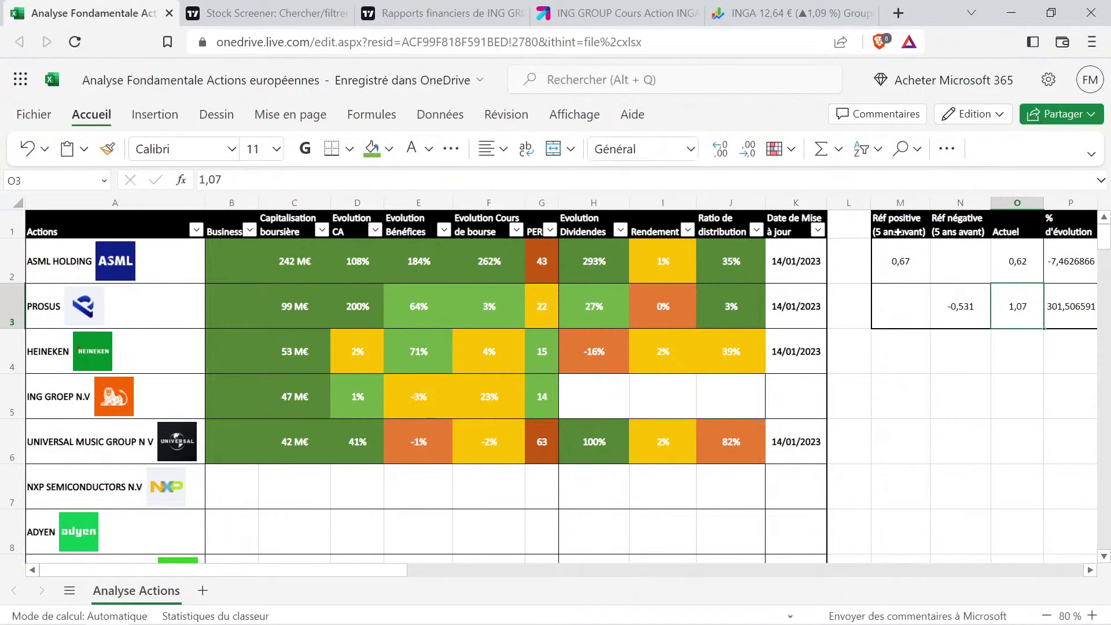
Copy Heineken's orange Evolution Dividendes cell into ING Groep's row and set its value to -7%
{"action": "left_click", "coordinate": [606, 358]}
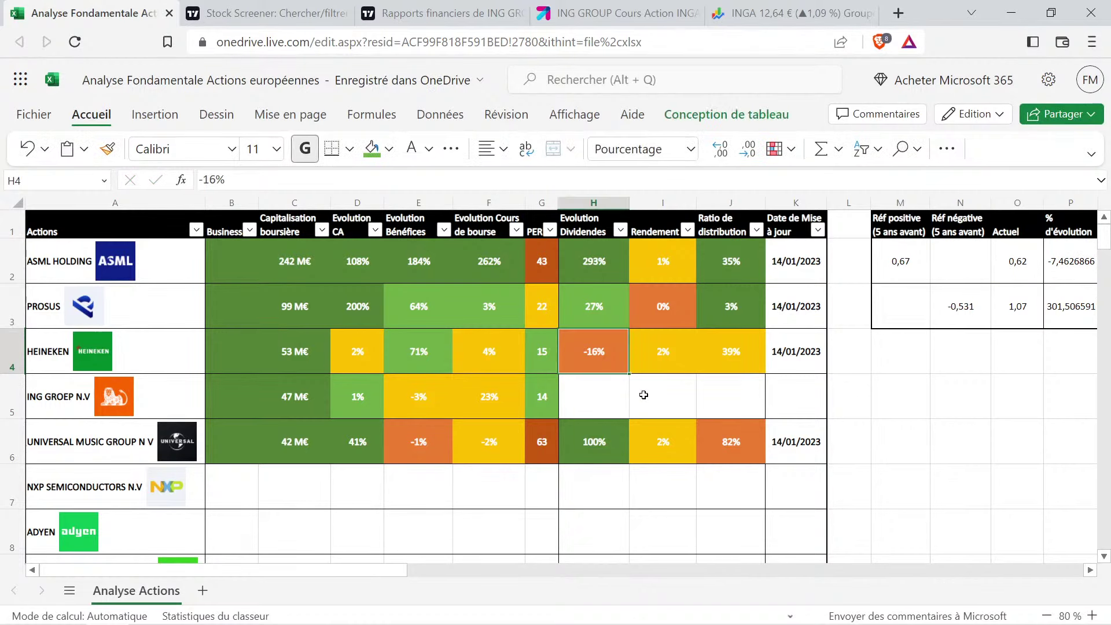
{"action": "left_click", "coordinate": [602, 392]}
{"action": "key", "text": "ctrl+v"}
{"action": "double_click", "coordinate": [598, 395]}
{"action": "key", "text": "BackSpace"}
{"action": "key", "text": "BackSpace"}
{"action": "type", "text": "7"}
{"action": "key", "text": "Return"}
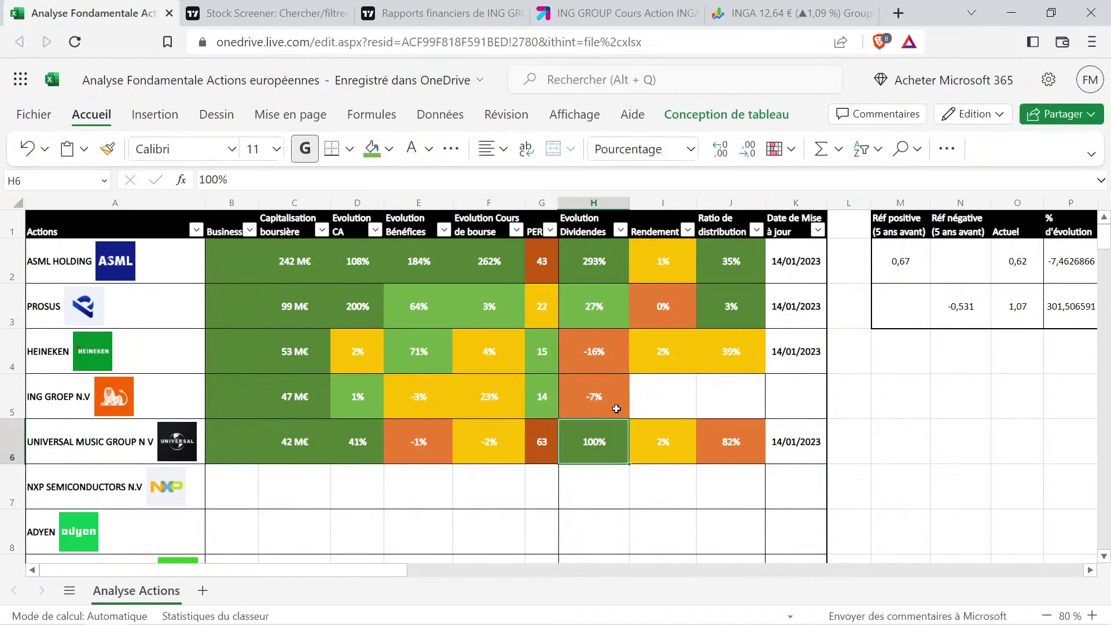
Check ING Groep's current dividend yield in the key figures on its TradingView page
{"action": "left_click", "coordinate": [443, 12]}
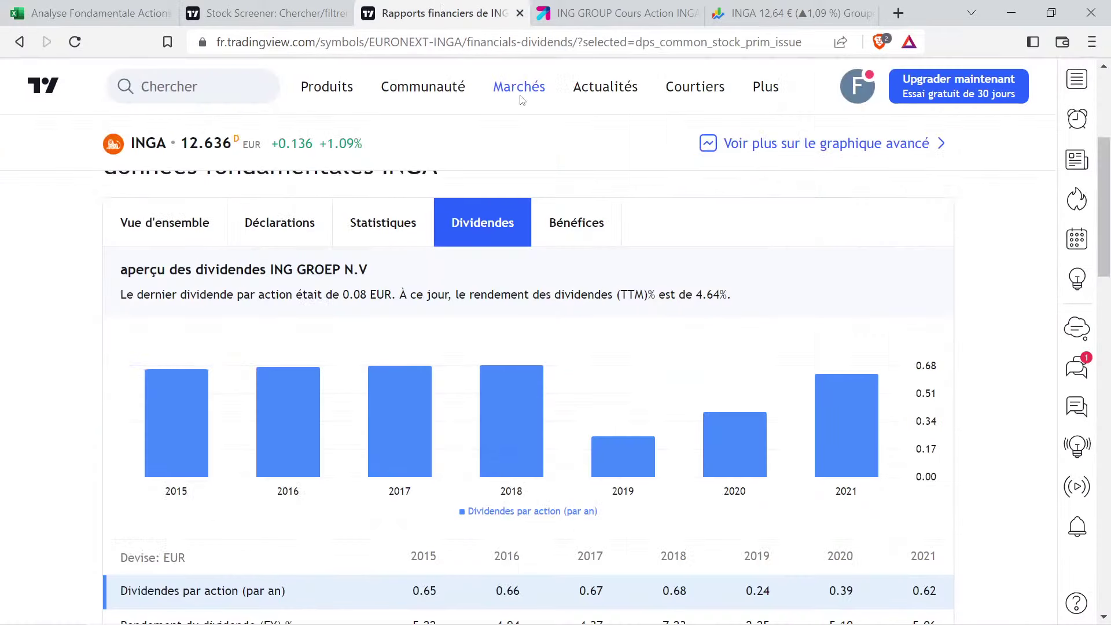
{"action": "scroll", "coordinate": [978, 413], "scroll_direction": "up", "scroll_amount": 5}
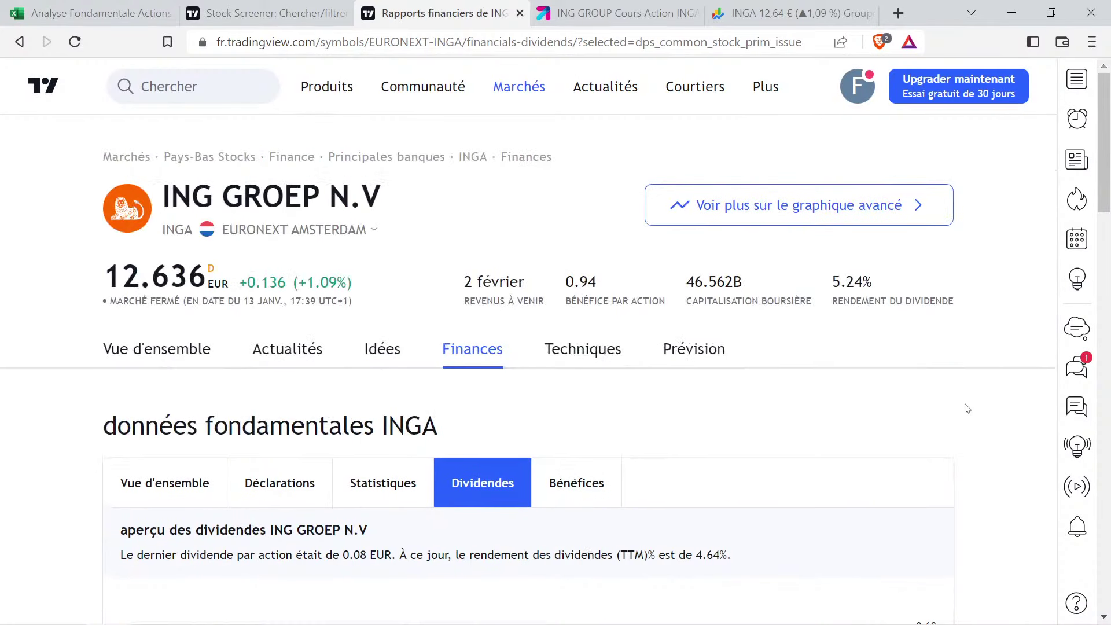
{"action": "left_click_drag", "start_coordinate": [843, 282], "coordinate": [929, 312]}
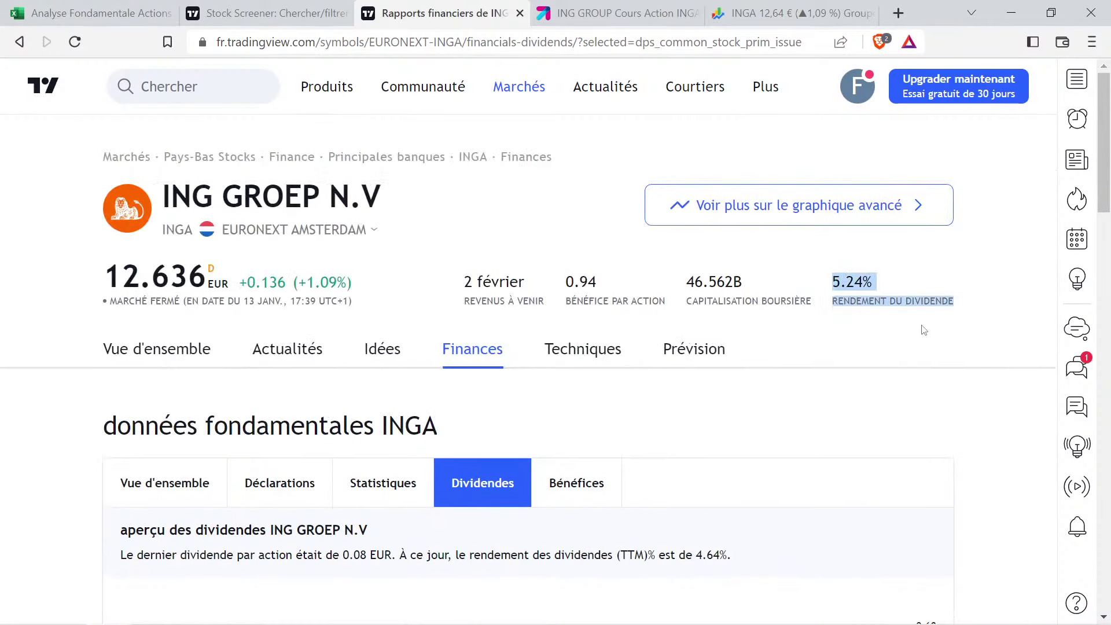
Copy Prosus's dark green Ratio de distribution cell into ING Groep's Rendement cell in the spreadsheet and set its value to 5%
{"action": "left_click", "coordinate": [153, 13]}
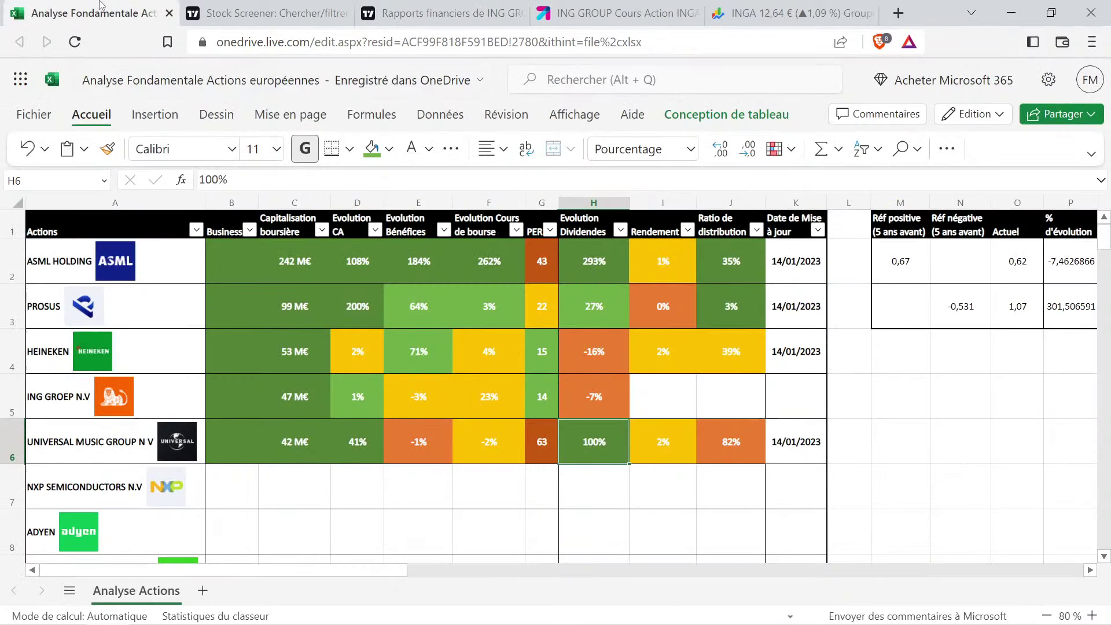
{"action": "left_click", "coordinate": [727, 309]}
{"action": "key", "text": "ctrl+c"}
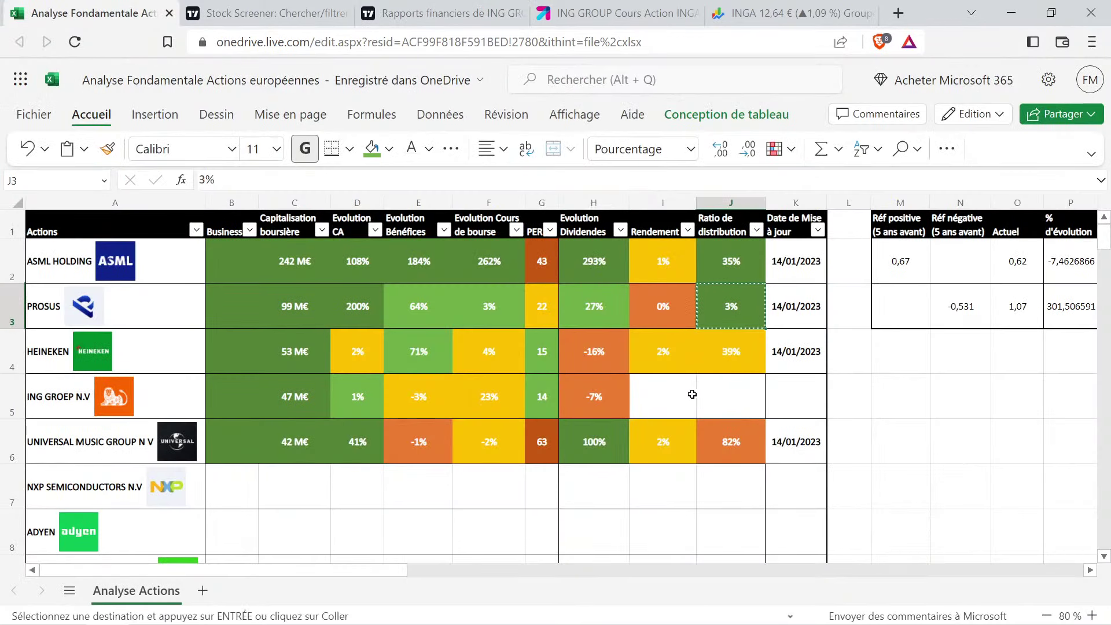
{"action": "left_click", "coordinate": [665, 395]}
{"action": "key", "text": "ctrl+v"}
{"action": "double_click", "coordinate": [663, 395]}
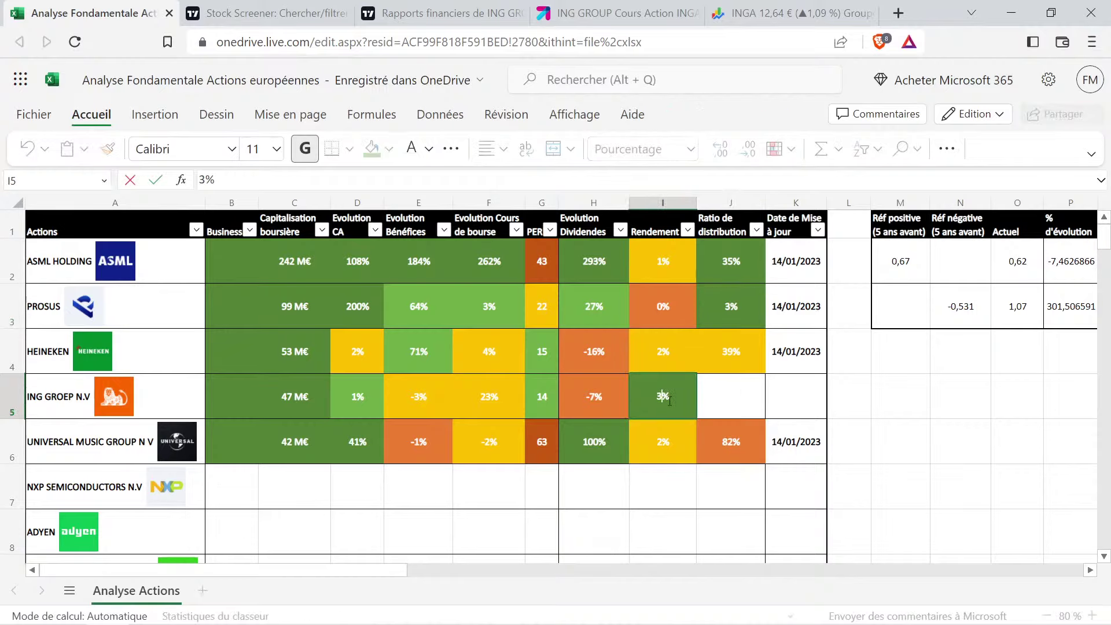
{"action": "key", "text": "BackSpace"}
{"action": "type", "text": "5"}
{"action": "key", "text": "Return"}
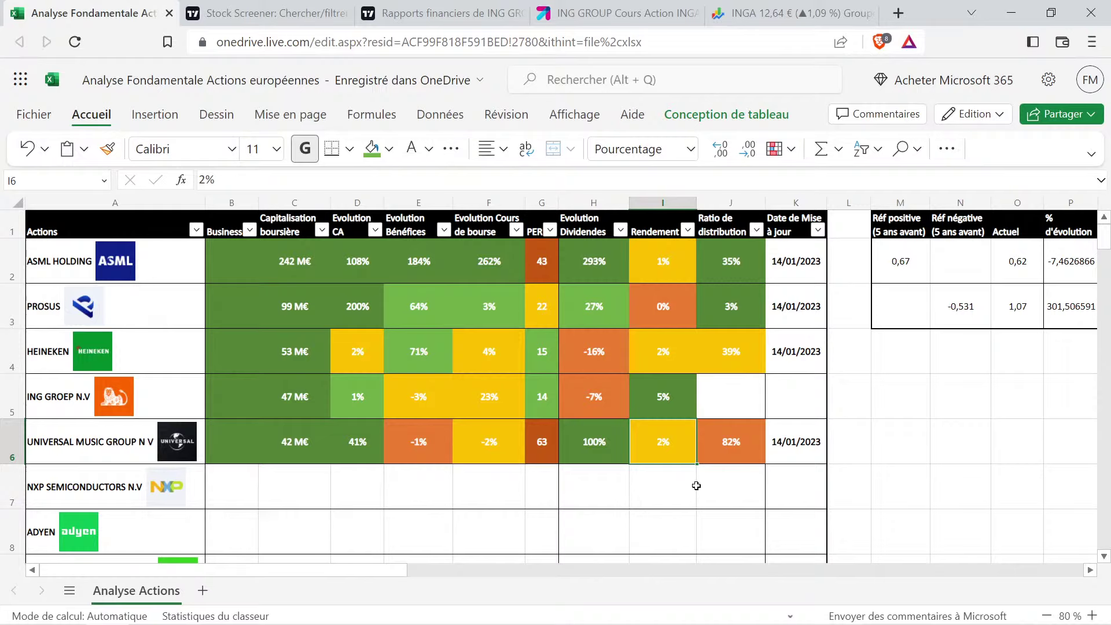
Review ING Groep's Rendement, Evolution Cours de bourse and Evolution Dividendes cells
{"action": "left_click", "coordinate": [660, 416]}
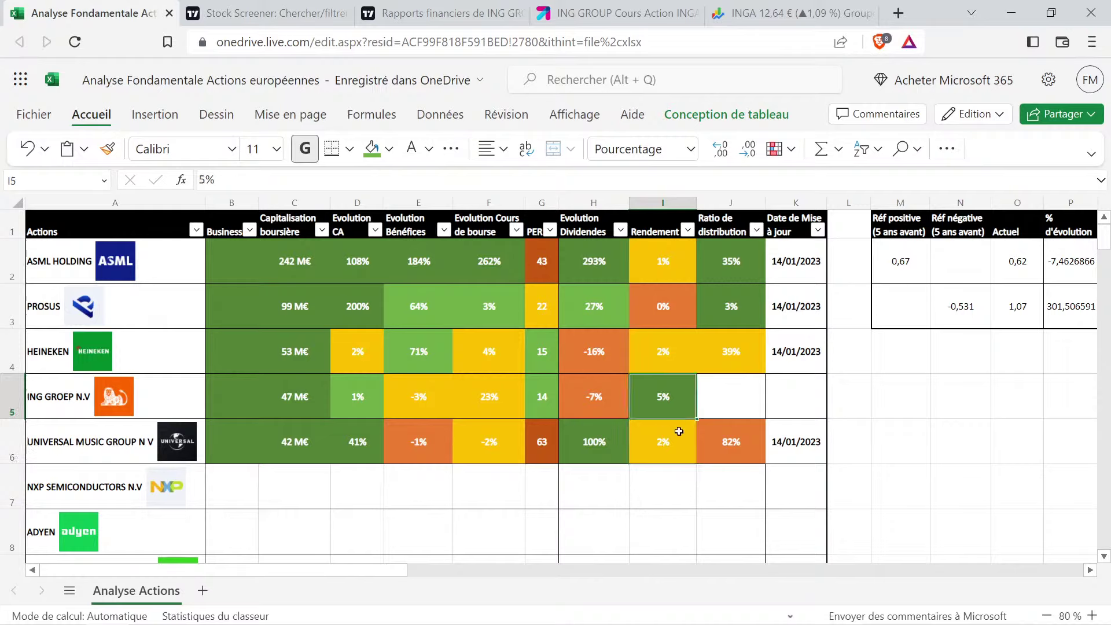
{"action": "left_click", "coordinate": [493, 397]}
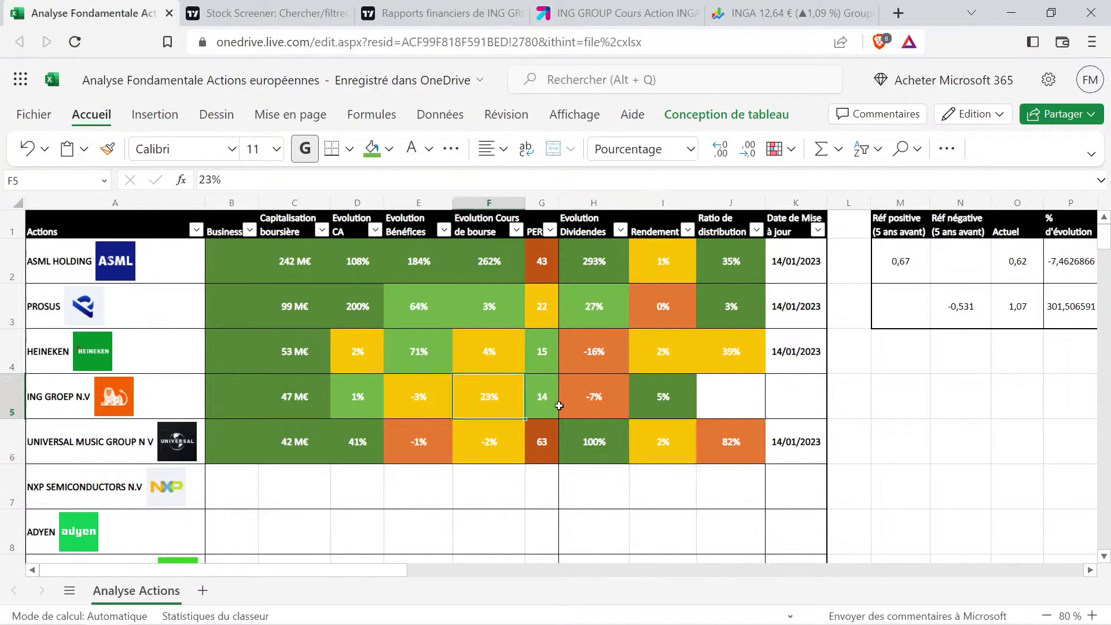
{"action": "left_click", "coordinate": [584, 401]}
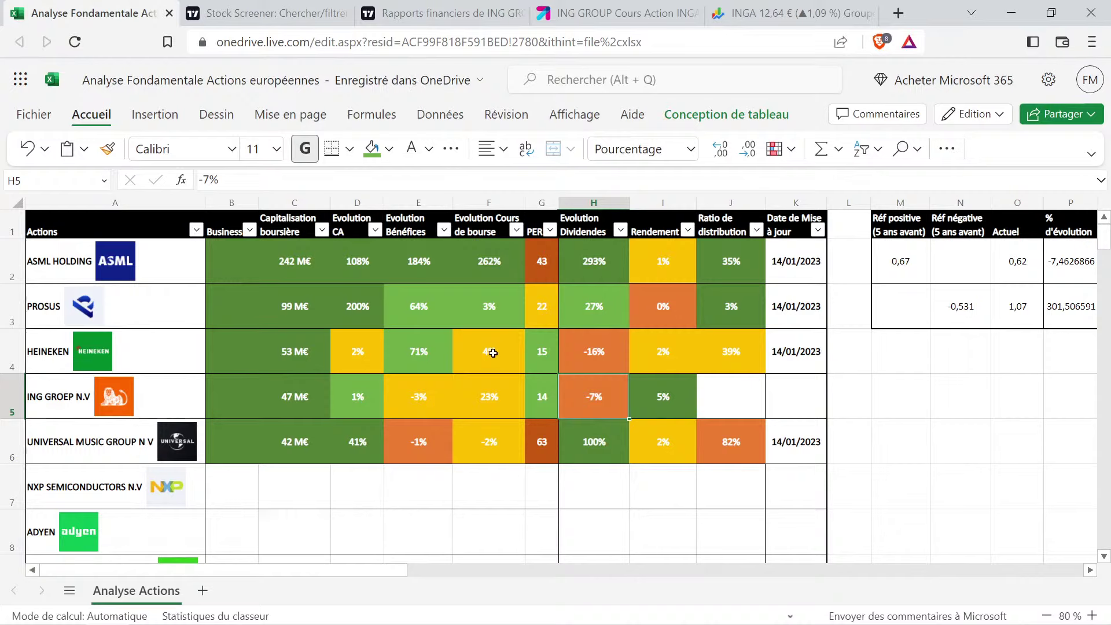
Examine ING Groep's yearly payout ratios (Ratio de paiement) from 2017 to 2021 in TradingView's dividend table
{"action": "left_click", "coordinate": [430, 5]}
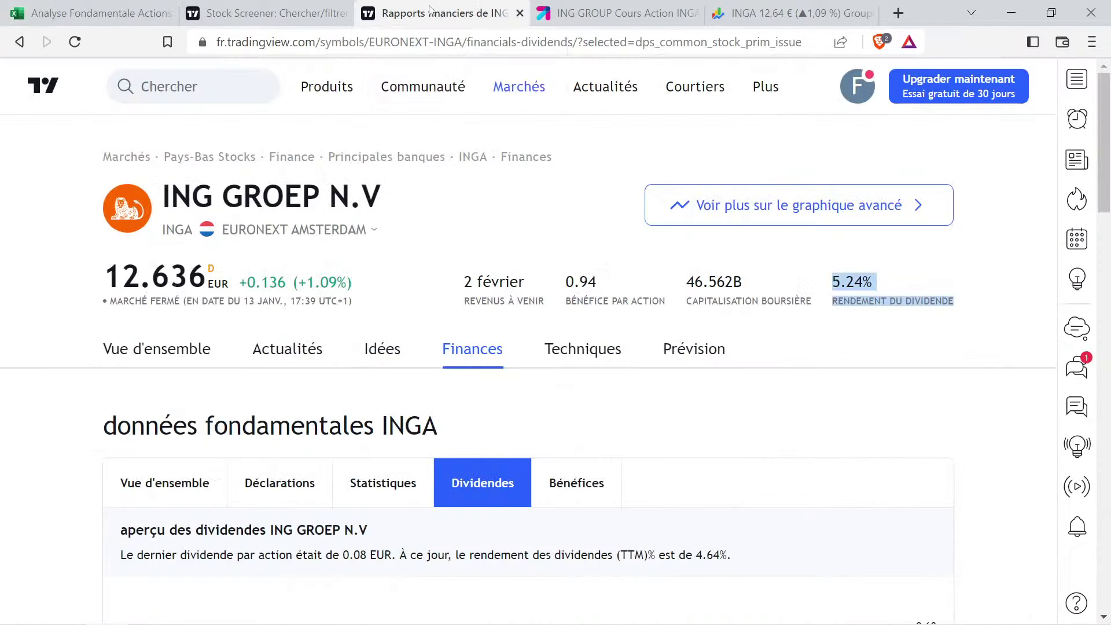
{"action": "scroll", "coordinate": [131, 415], "scroll_direction": "down", "scroll_amount": 9}
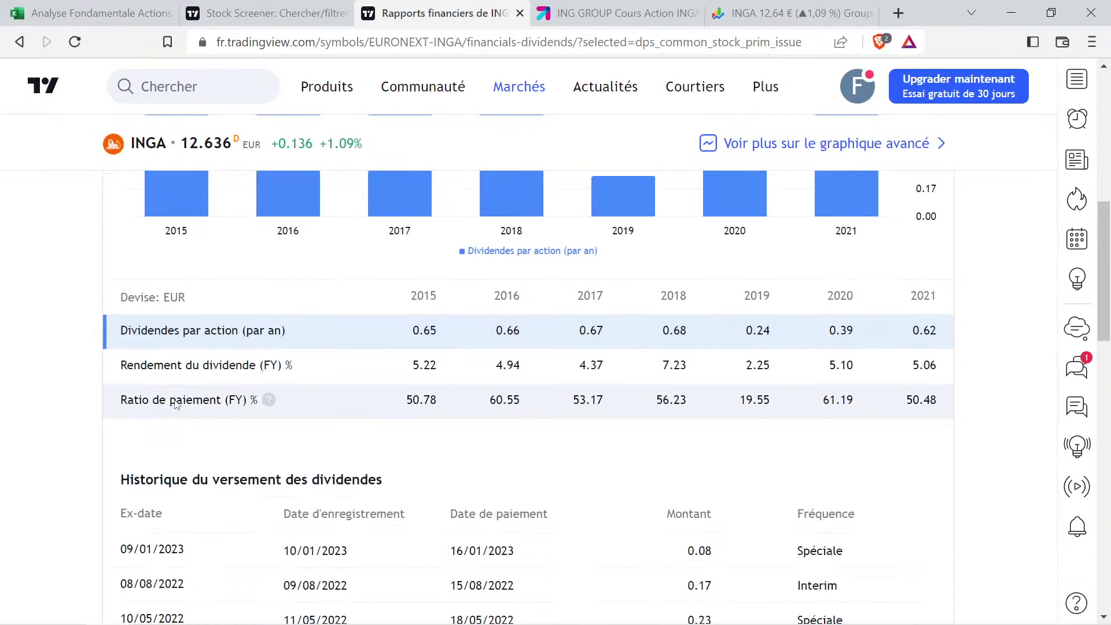
{"action": "left_click", "coordinate": [175, 403]}
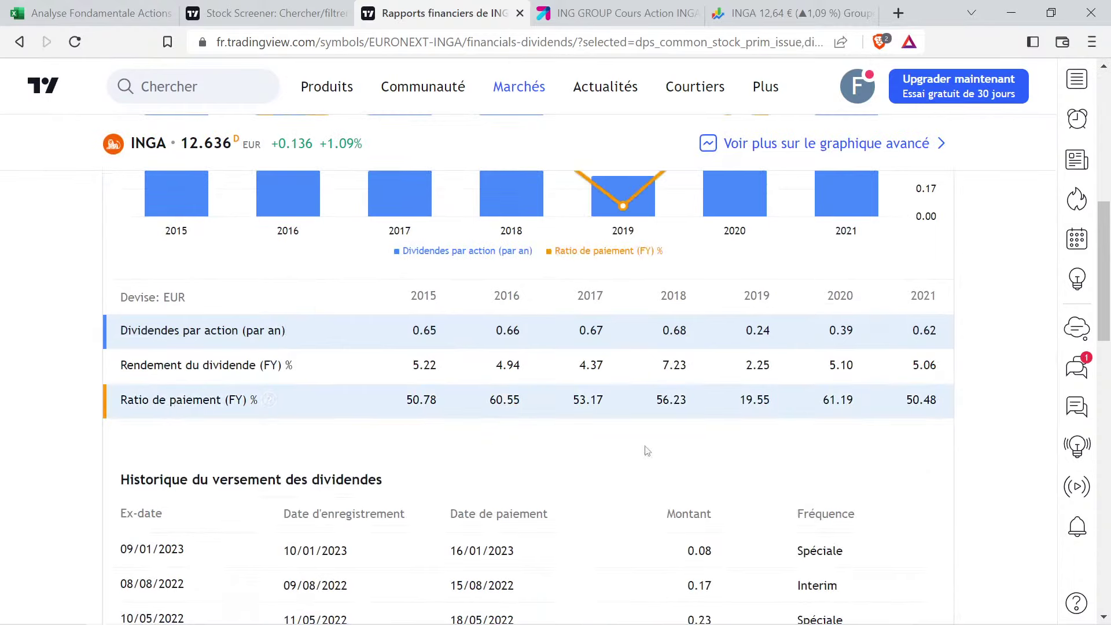
{"action": "left_click_drag", "start_coordinate": [571, 404], "coordinate": [926, 403]}
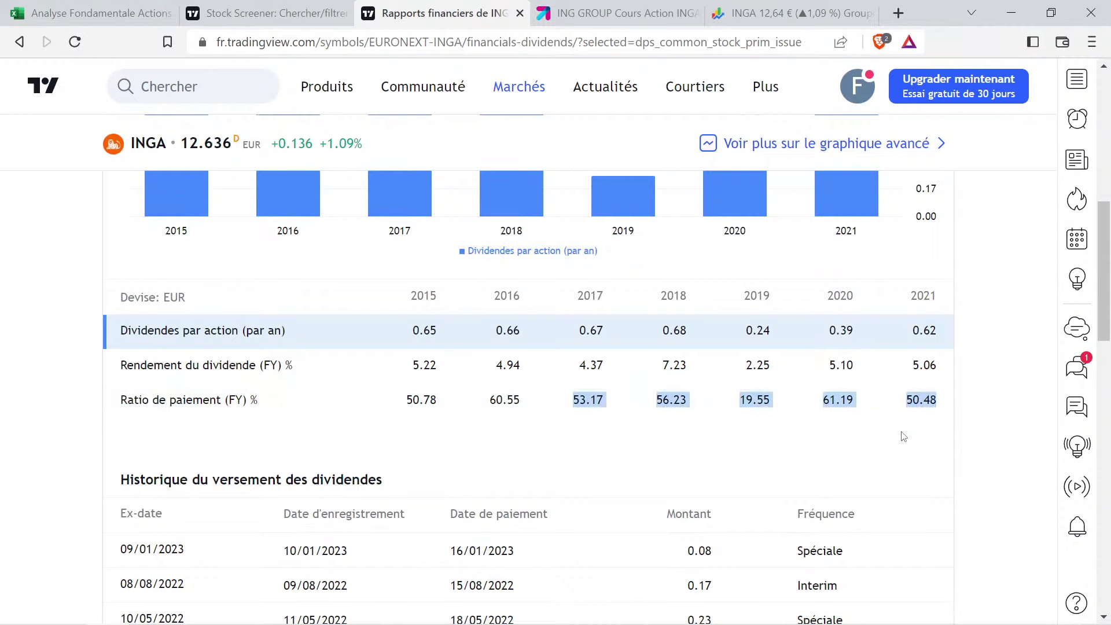
{"action": "left_click", "coordinate": [868, 433]}
{"action": "left_click_drag", "start_coordinate": [821, 404], "coordinate": [852, 398]}
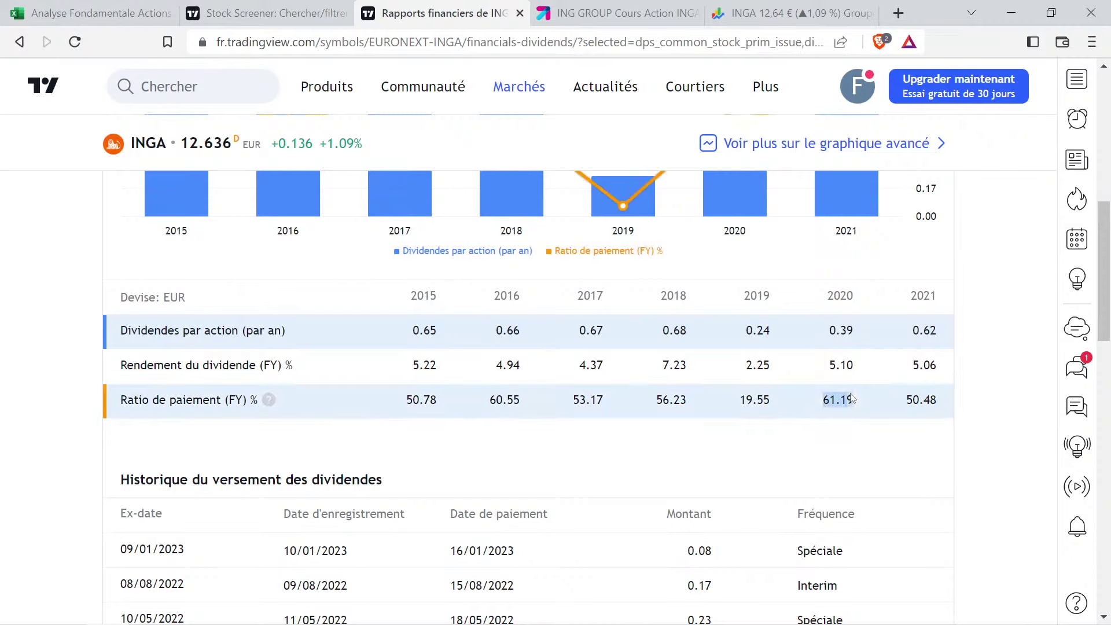
{"action": "left_click", "coordinate": [706, 410]}
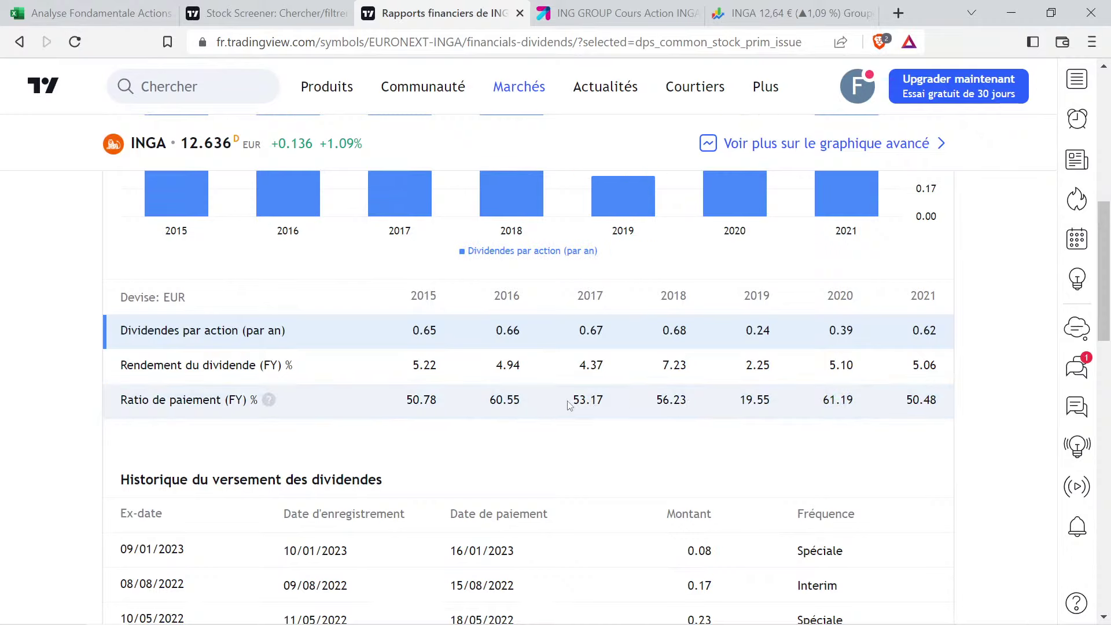
{"action": "left_click_drag", "start_coordinate": [568, 400], "coordinate": [892, 463]}
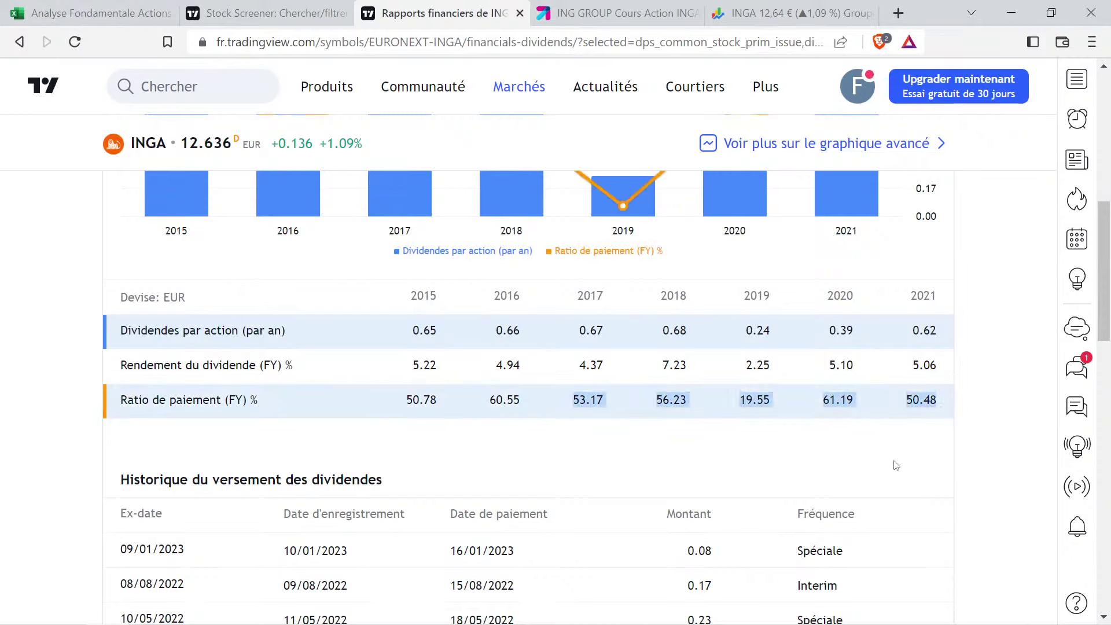
{"action": "left_click", "coordinate": [859, 398]}
{"action": "left_click", "coordinate": [839, 400]}
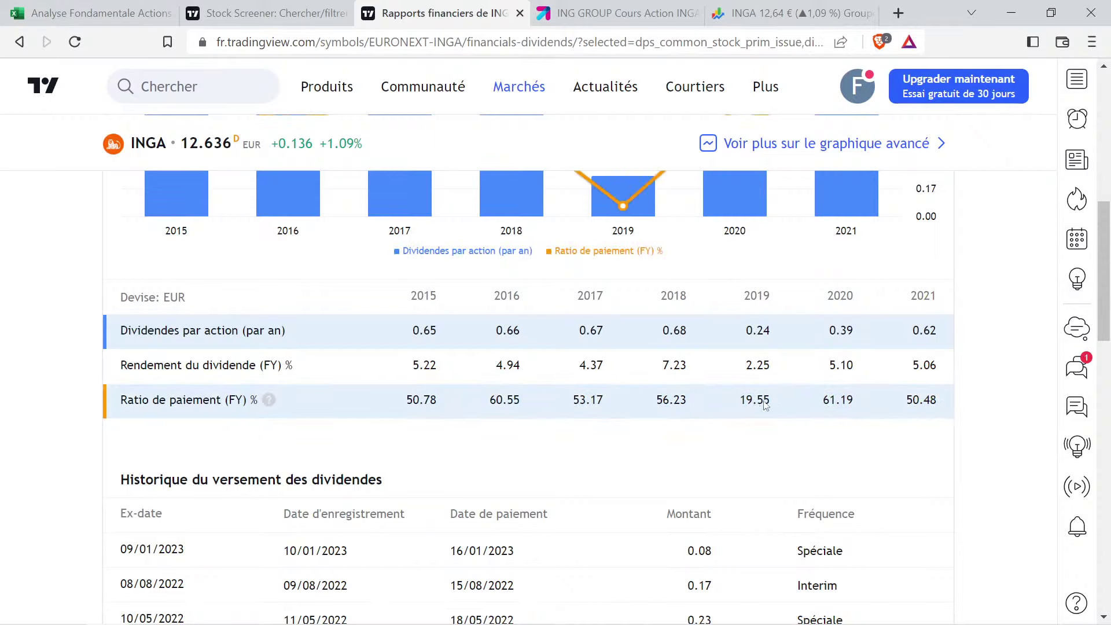
{"action": "left_click_drag", "start_coordinate": [739, 401], "coordinate": [857, 403]}
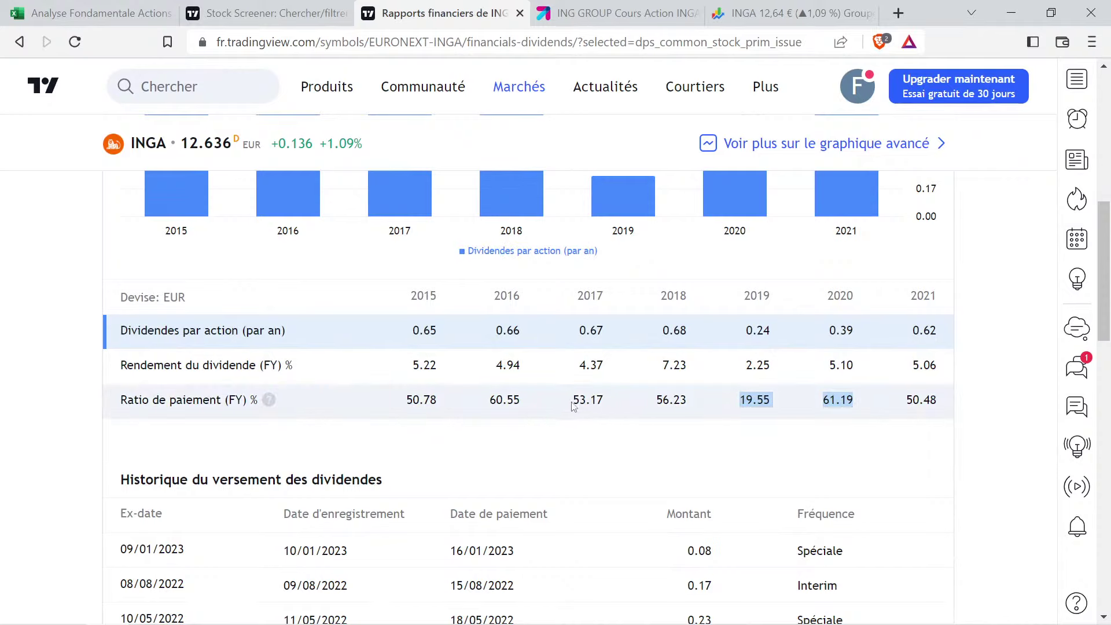
Copy ING Groep's 2017 to 2021 payout ratios from TradingView and paste them into the spreadsheet from R1, above the Moyenne ratio de distribution
{"action": "mouse_move", "coordinate": [573, 407]}
{"action": "left_mouse_down"}
{"action": "mouse_move", "coordinate": [850, 405]}
{"action": "mouse_move", "coordinate": [347, 367]}
{"action": "mouse_move", "coordinate": [943, 406]}
{"action": "left_mouse_up"}
{"action": "key", "text": "ctrl+c"}
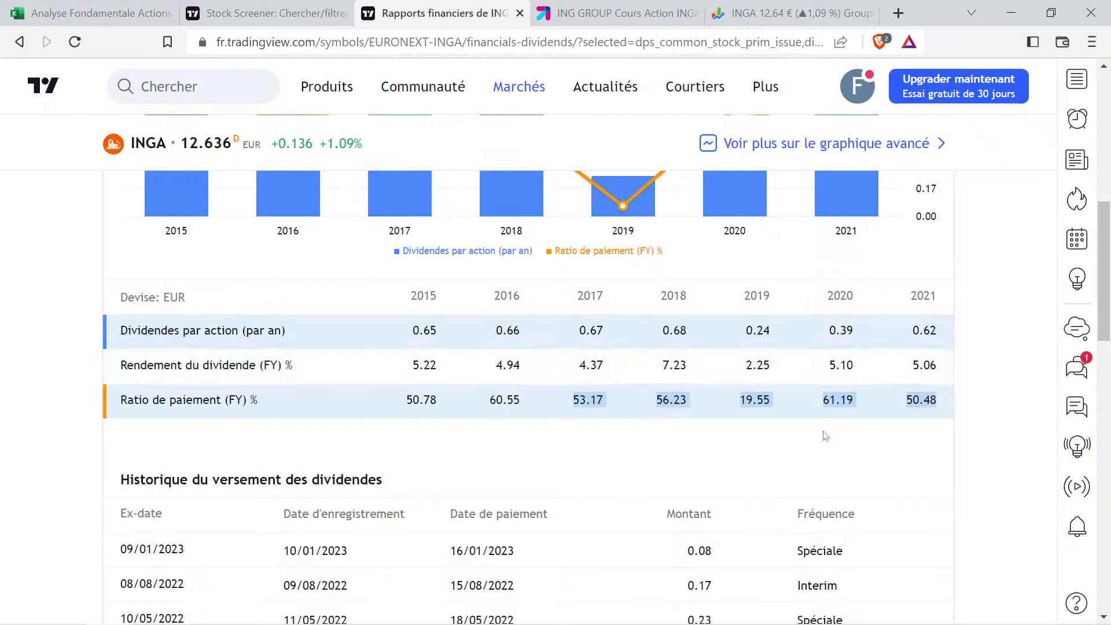
{"action": "key", "text": "ctrl+1"}
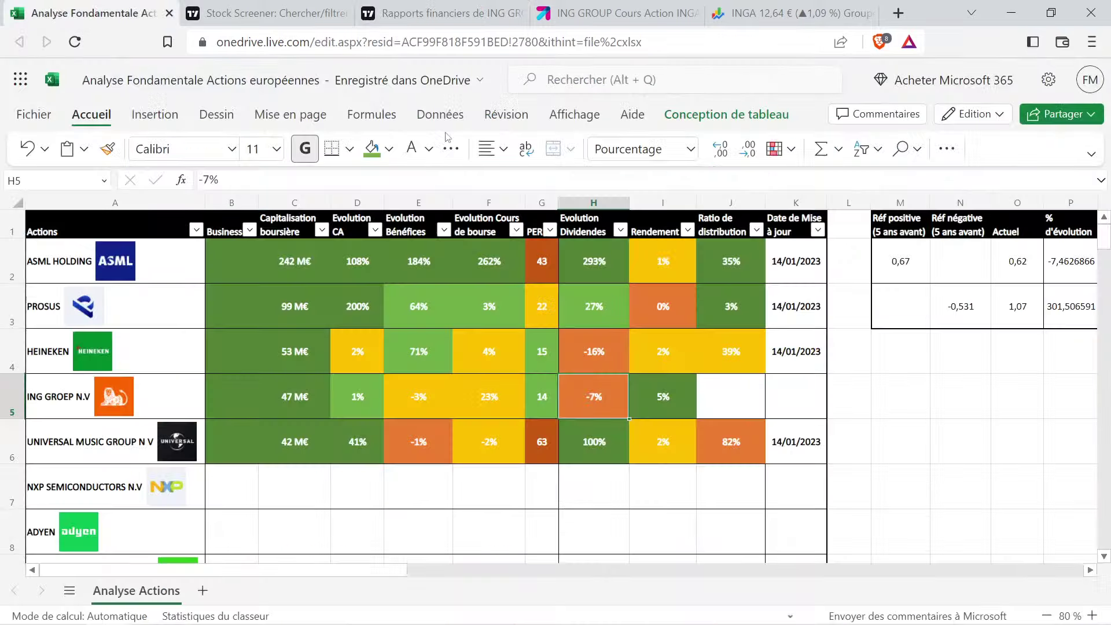
{"action": "left_click", "coordinate": [936, 394]}
{"action": "key", "text": "Right"}
{"action": "key", "text": "Right"}
{"action": "key", "text": "Right"}
{"action": "key", "text": "Right"}
{"action": "key", "text": "Right"}
{"action": "key", "text": "Right"}
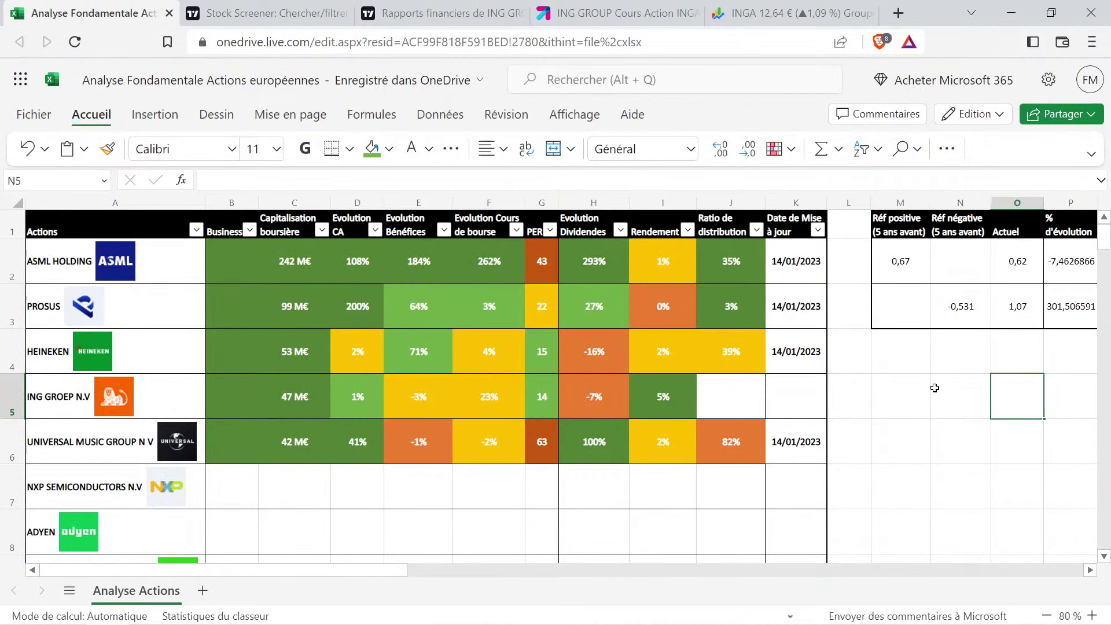
{"action": "left_click", "coordinate": [993, 232]}
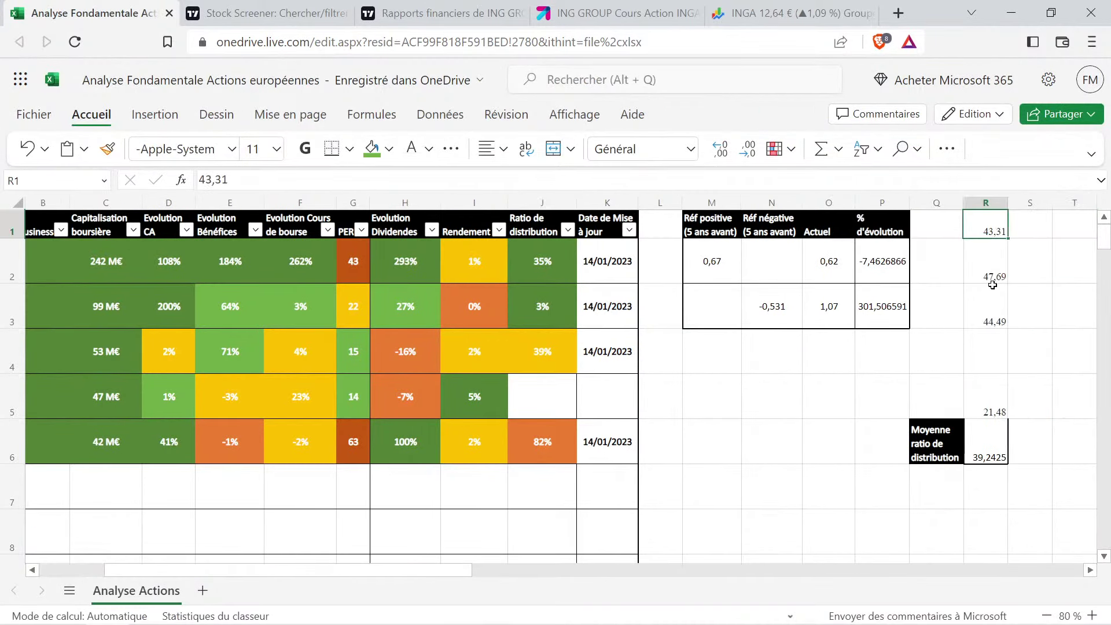
{"action": "key", "text": "ctrl+v"}
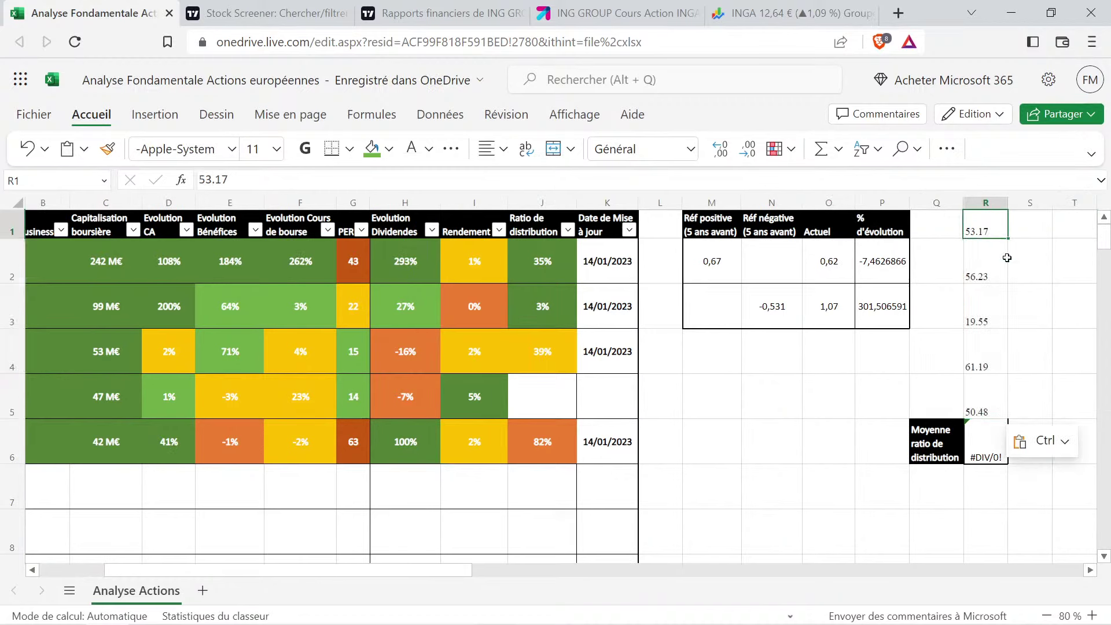
Re-enter ING Groep's payout ratios in R1 to R5 with decimal commas: 53,17, 56,23, 19,55, 61,19 and 50,48
{"action": "type", "text": "53,1"}
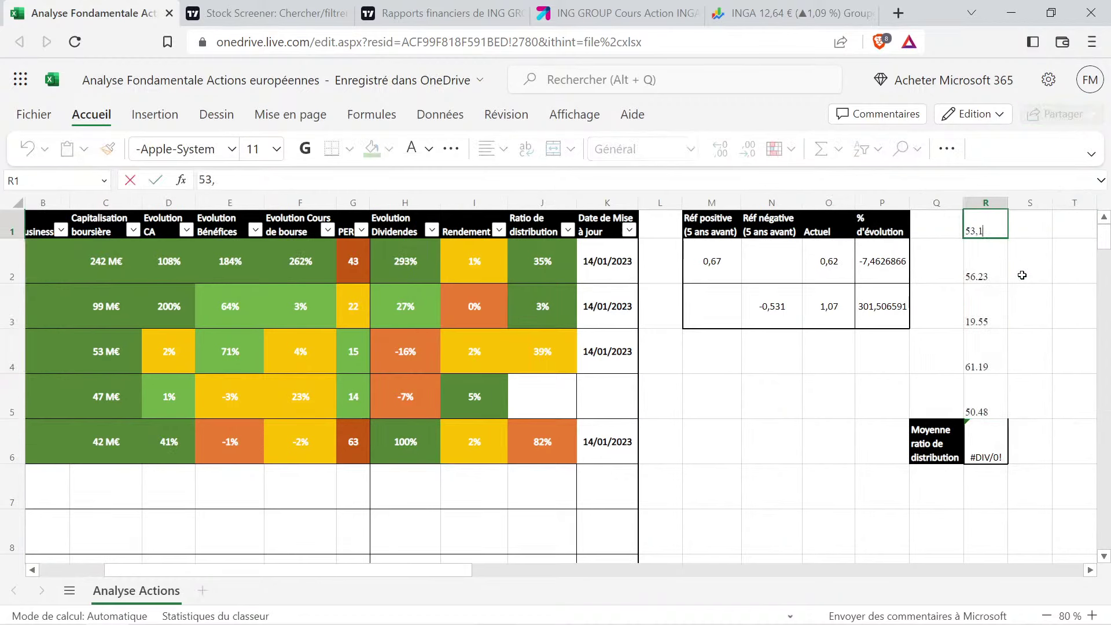
{"action": "type", "text": "7"}
{"action": "key", "text": "Return"}
{"action": "type", "text": "56,"}
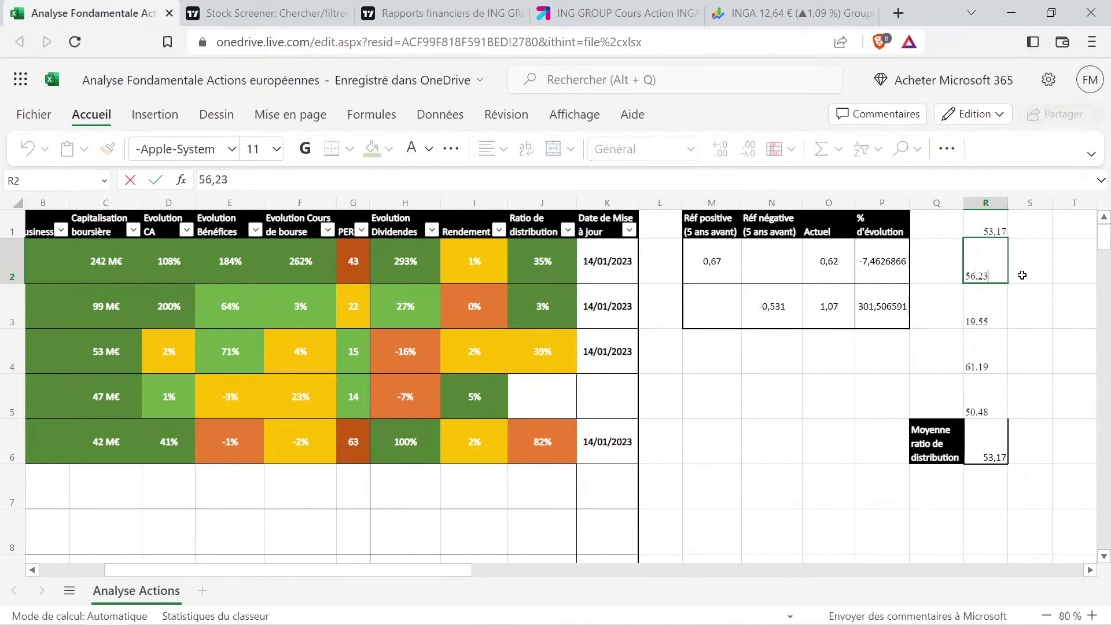
{"action": "type", "text": "23"}
{"action": "key", "text": "Return"}
{"action": "type", "text": "19,55"}
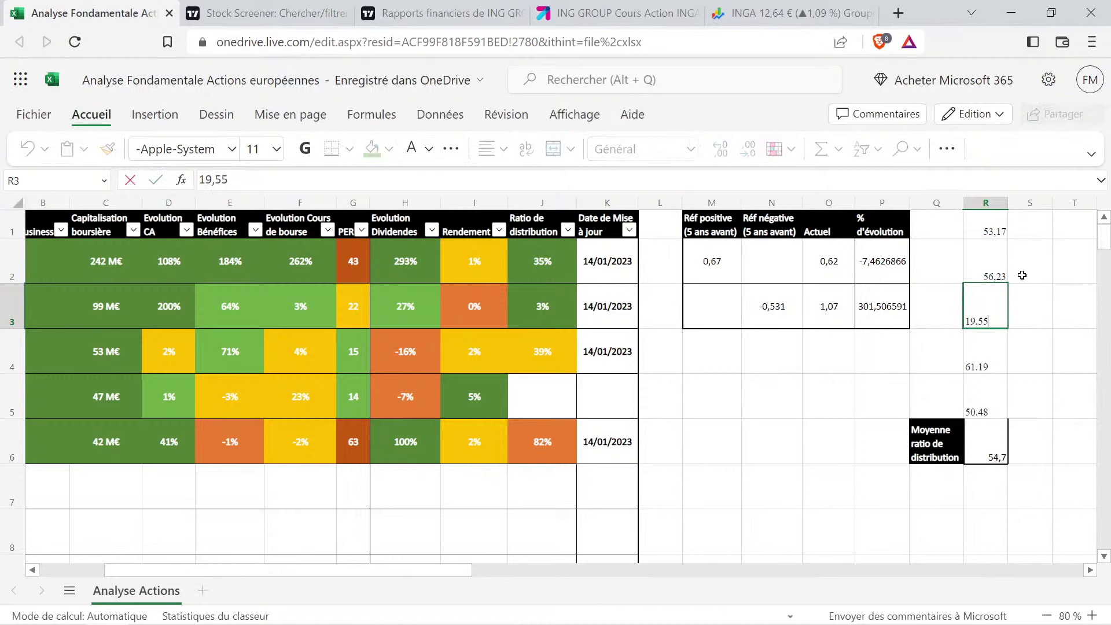
{"action": "key", "text": "Return"}
{"action": "type", "text": "61,19"}
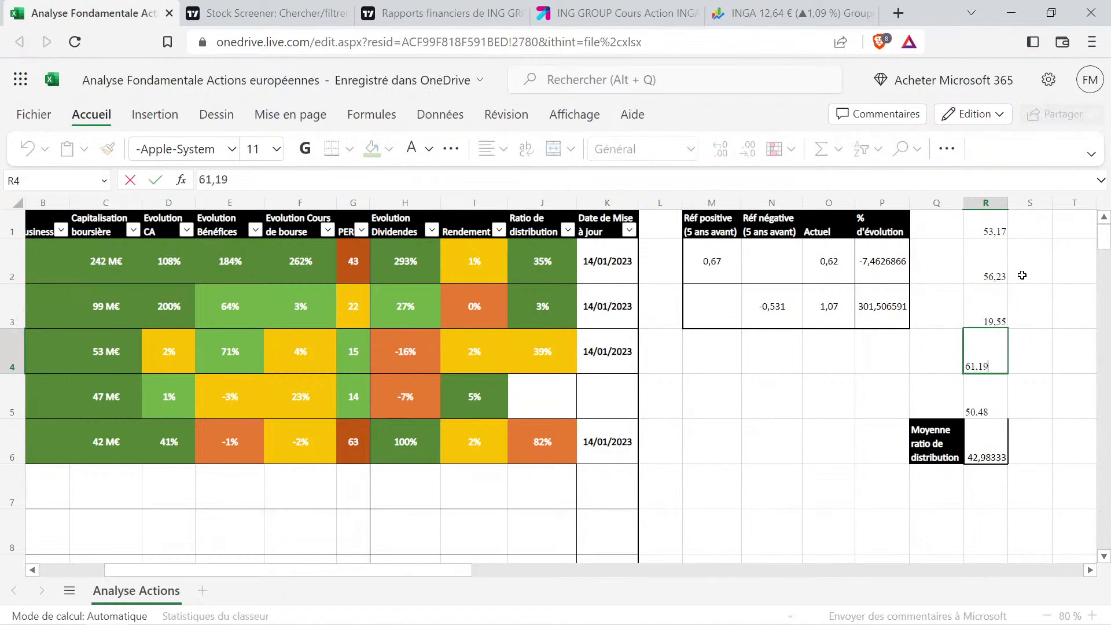
{"action": "key", "text": "Return"}
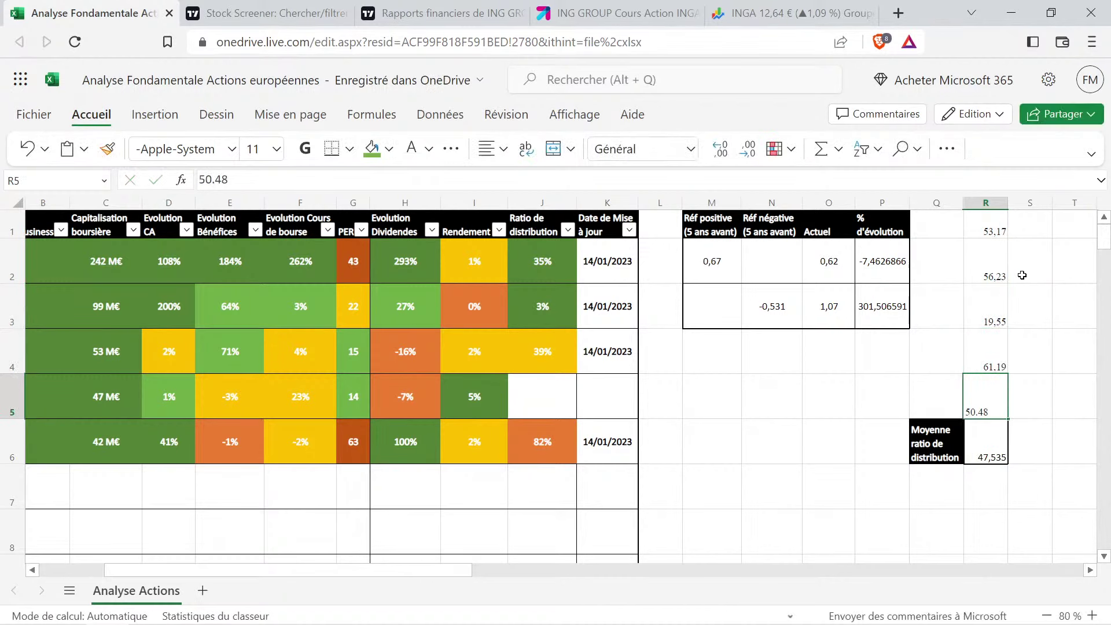
{"action": "type", "text": "50,48"}
{"action": "key", "text": "Return"}
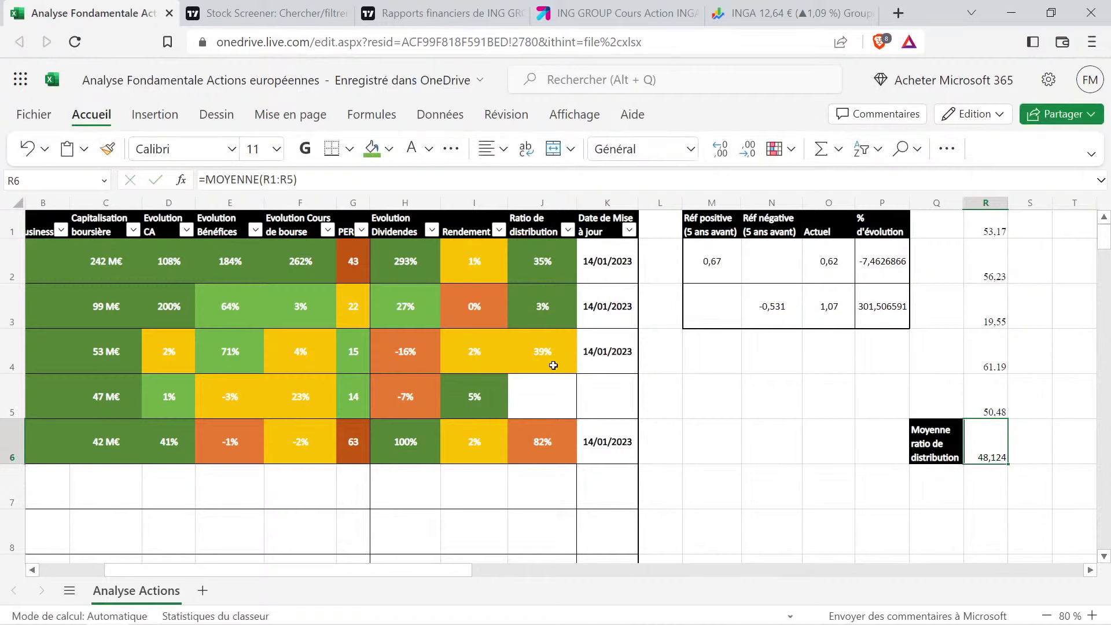
Copy Prosus's light green Evolution Cours de bourse cell into ING Groep's Ratio de distribution cell and set its value to 48%
{"action": "left_click", "coordinate": [556, 323]}
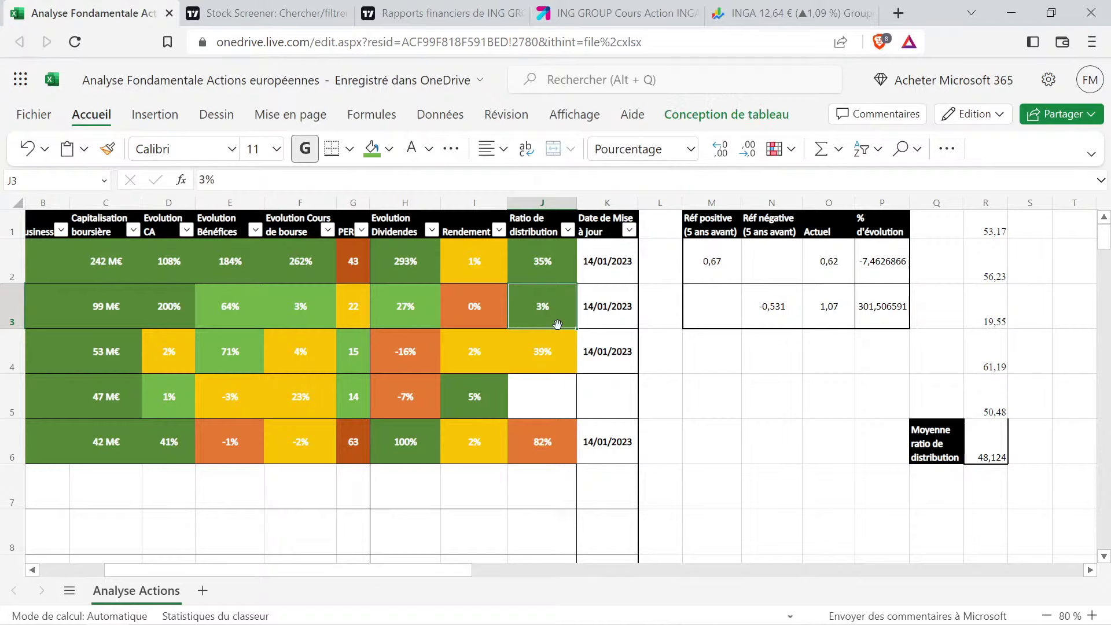
{"action": "left_click", "coordinate": [293, 305]}
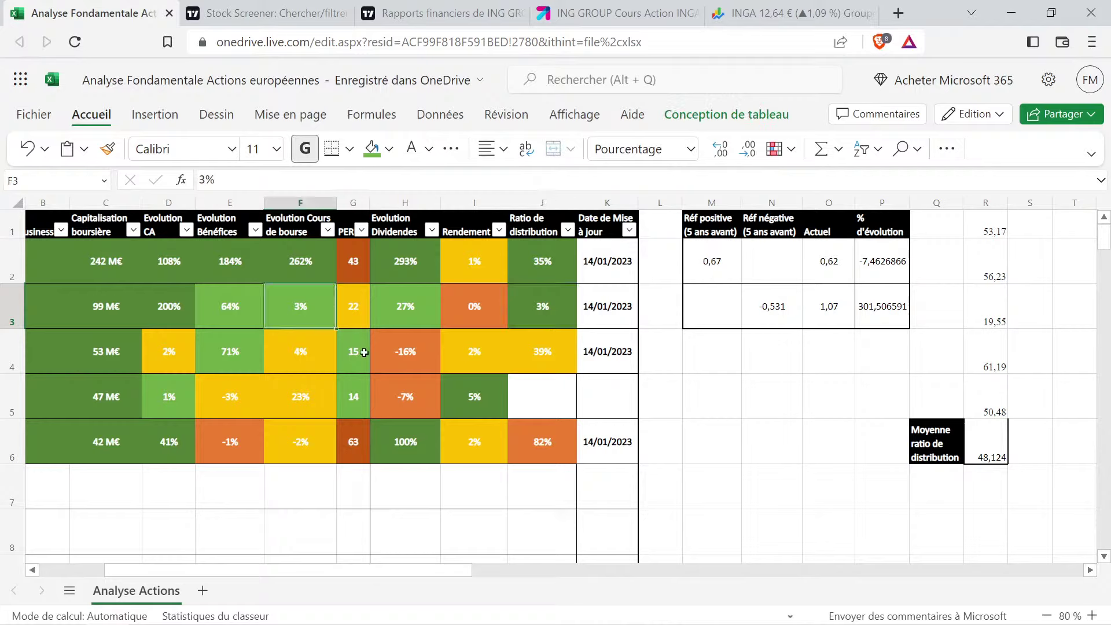
{"action": "key", "text": "ctrl+c"}
{"action": "left_click", "coordinate": [517, 393]}
{"action": "key", "text": "ctrl+v"}
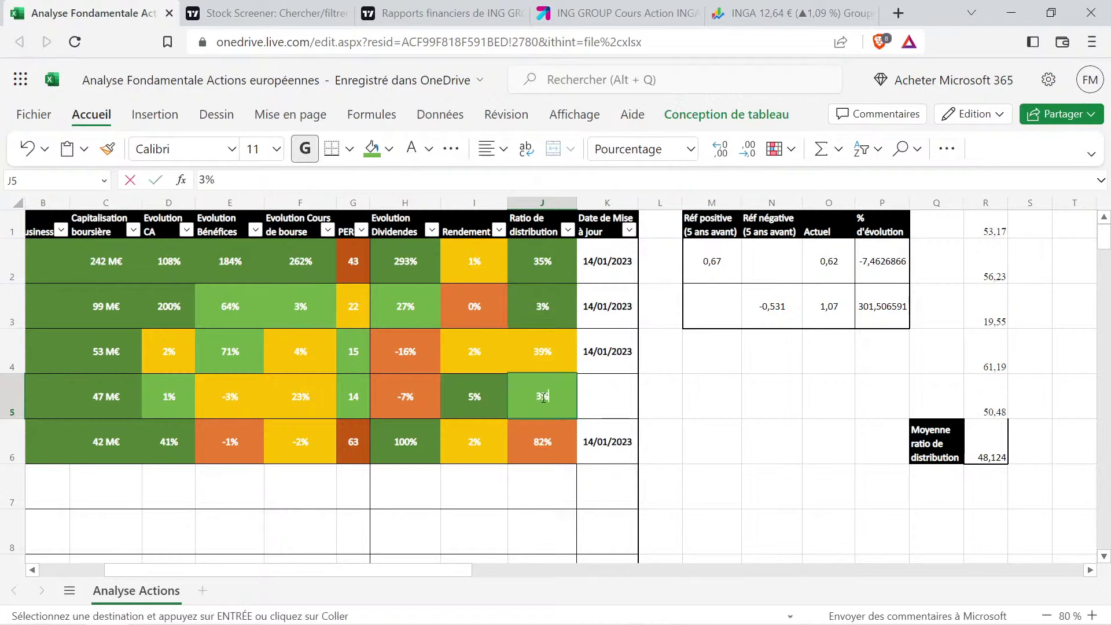
{"action": "double_click", "coordinate": [549, 403]}
{"action": "type", "text": "48"}
{"action": "key", "text": "Return"}
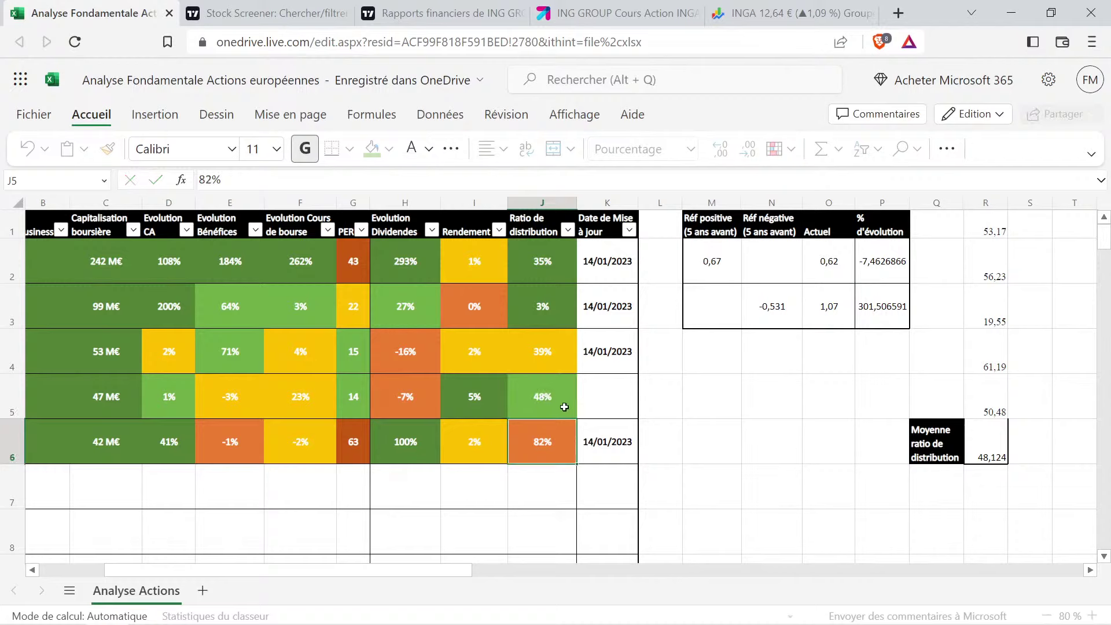
Copy Heineken's update date, 14/01/2023, into ING Groep's Date de Mise à jour cell
{"action": "left_click", "coordinate": [616, 364]}
{"action": "key", "text": "ctrl+c"}
{"action": "left_click", "coordinate": [620, 382]}
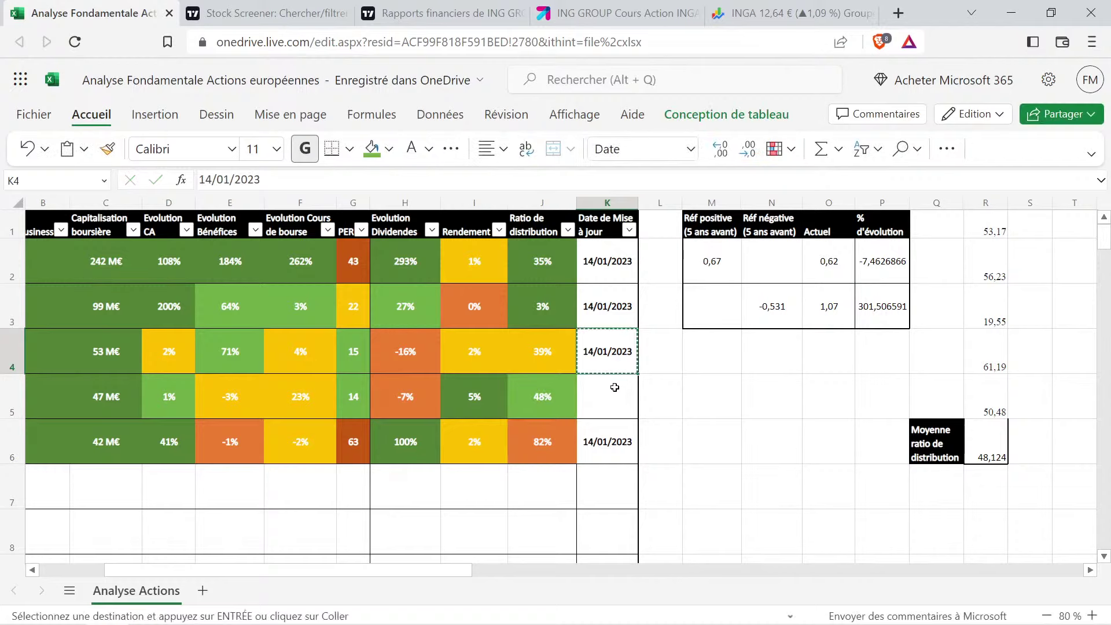
{"action": "key", "text": "ctrl+v"}
{"action": "left_click", "coordinate": [672, 401]}
{"action": "key", "text": "ctrl"}
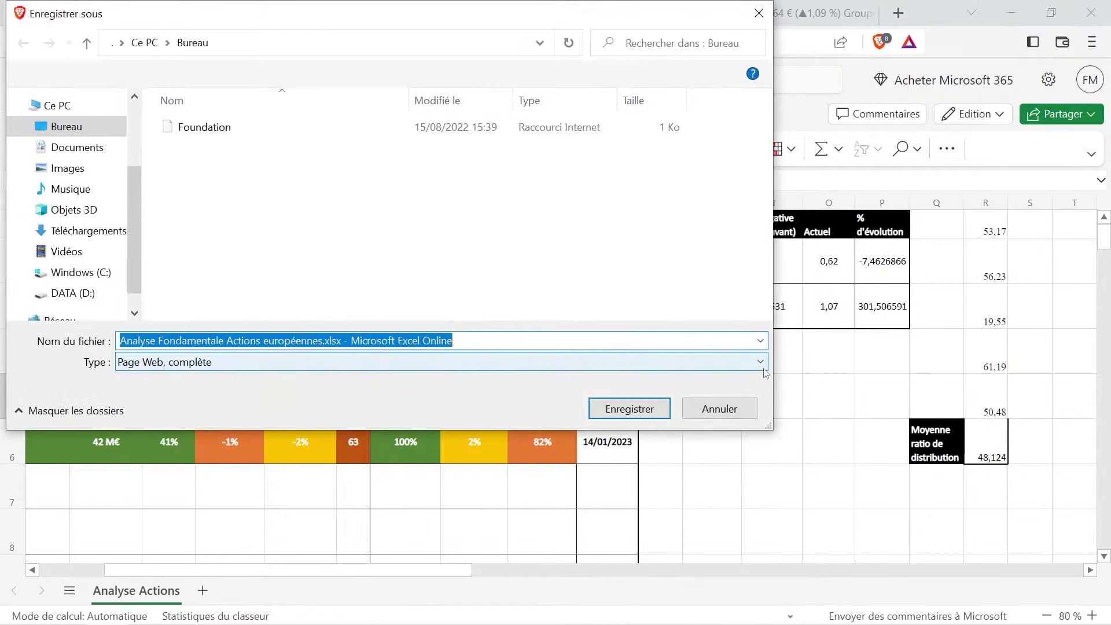
{"action": "left_click", "coordinate": [719, 409]}
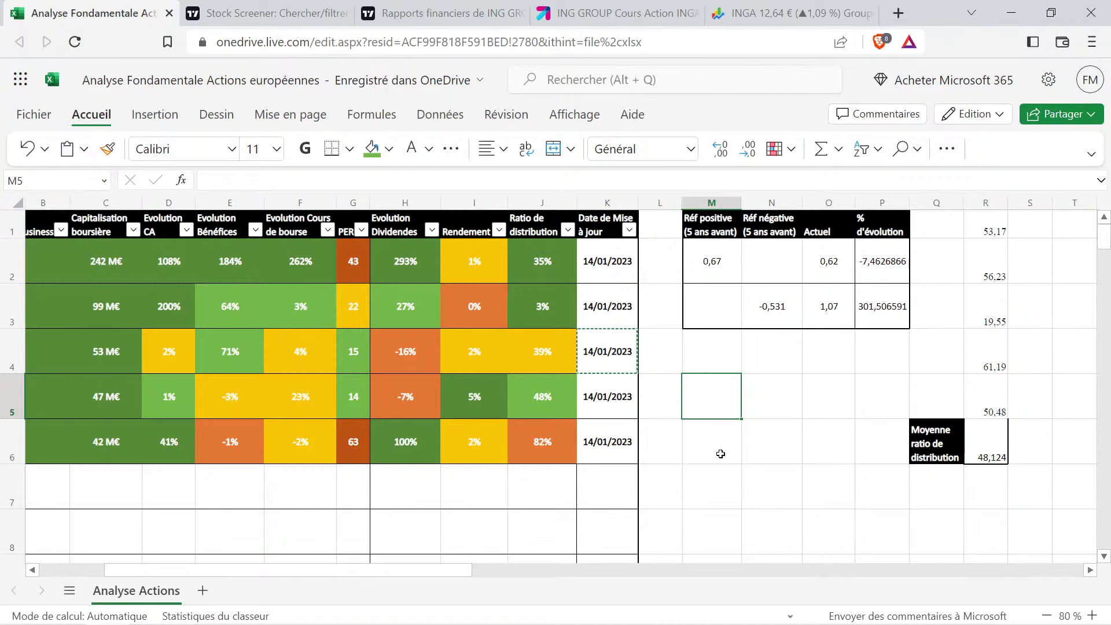
Review ING Groep's completed row, from its revenue and profit evolution to its dividend evolution, yield and payout ratio
{"action": "key", "text": "Left"}
{"action": "key", "text": "Left"}
{"action": "key", "text": "Left"}
{"action": "key", "text": "Left"}
{"action": "key", "text": "Left"}
{"action": "key", "text": "Left"}
{"action": "key", "text": "Left"}
{"action": "key", "text": "Left"}
{"action": "key", "text": "Left"}
{"action": "key", "text": "Left"}
{"action": "key", "text": "Left"}
{"action": "key", "text": "Left"}
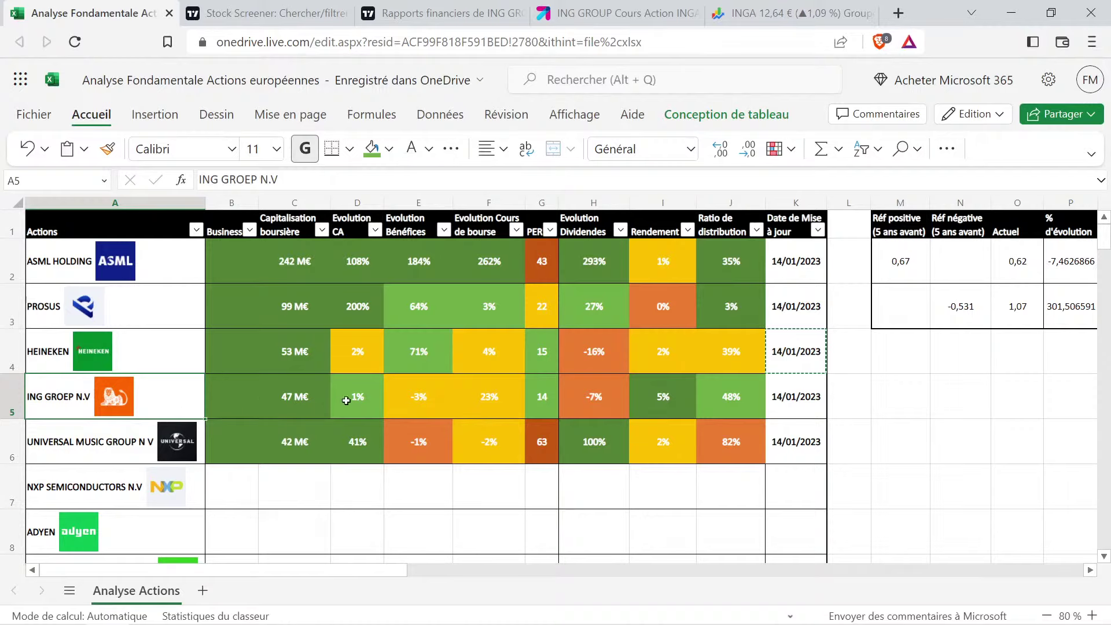
{"action": "left_click_drag", "start_coordinate": [347, 399], "coordinate": [424, 392]}
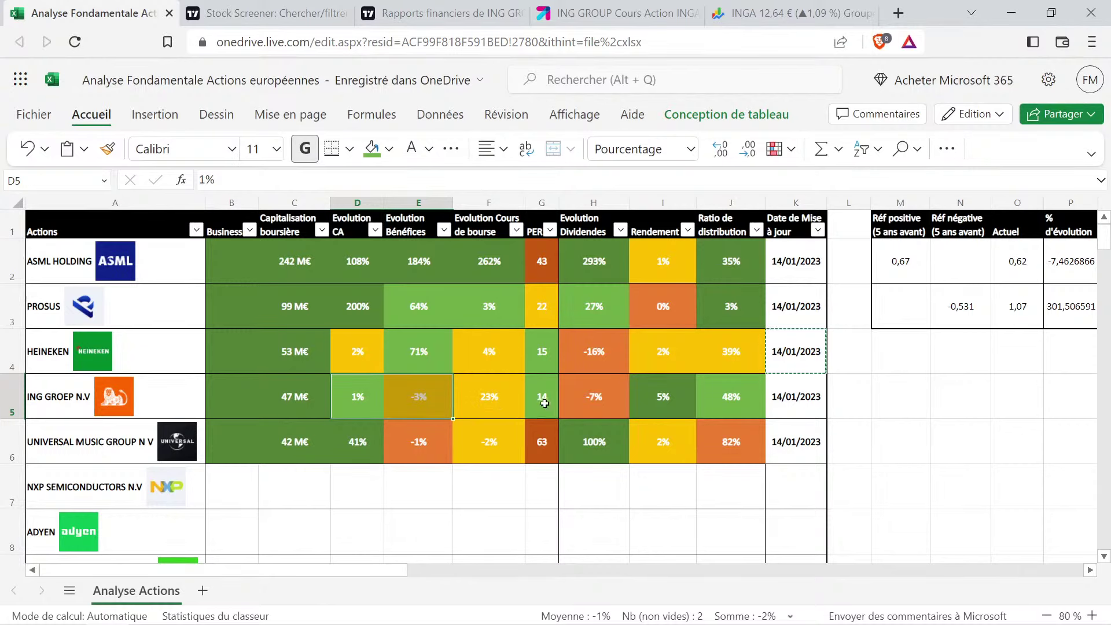
{"action": "left_click_drag", "start_coordinate": [587, 393], "coordinate": [729, 399]}
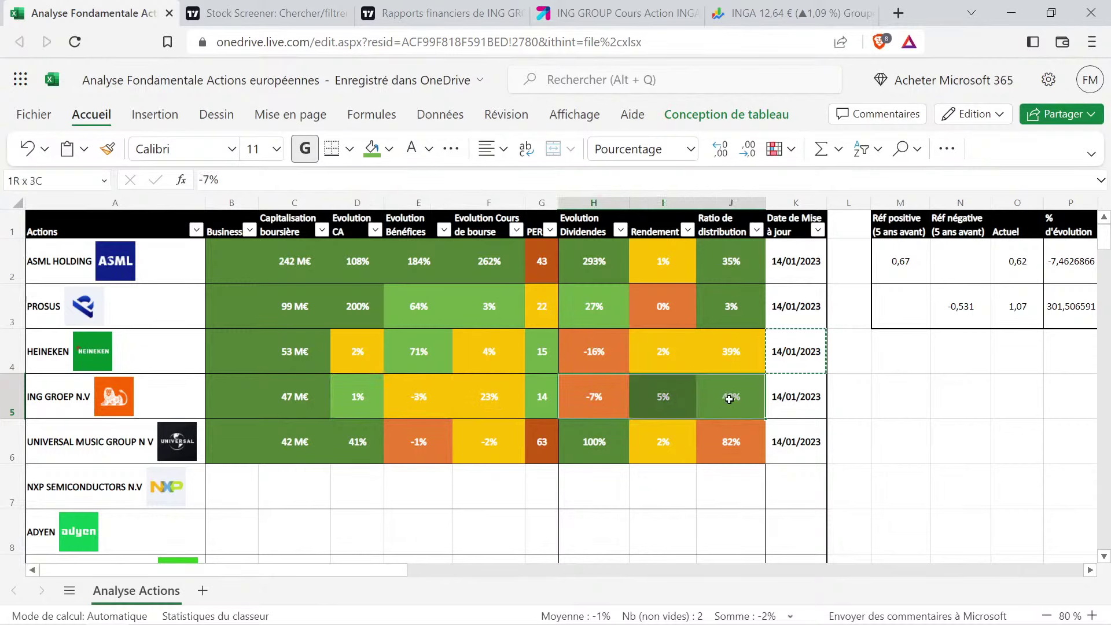
{"action": "left_click", "coordinate": [730, 407]}
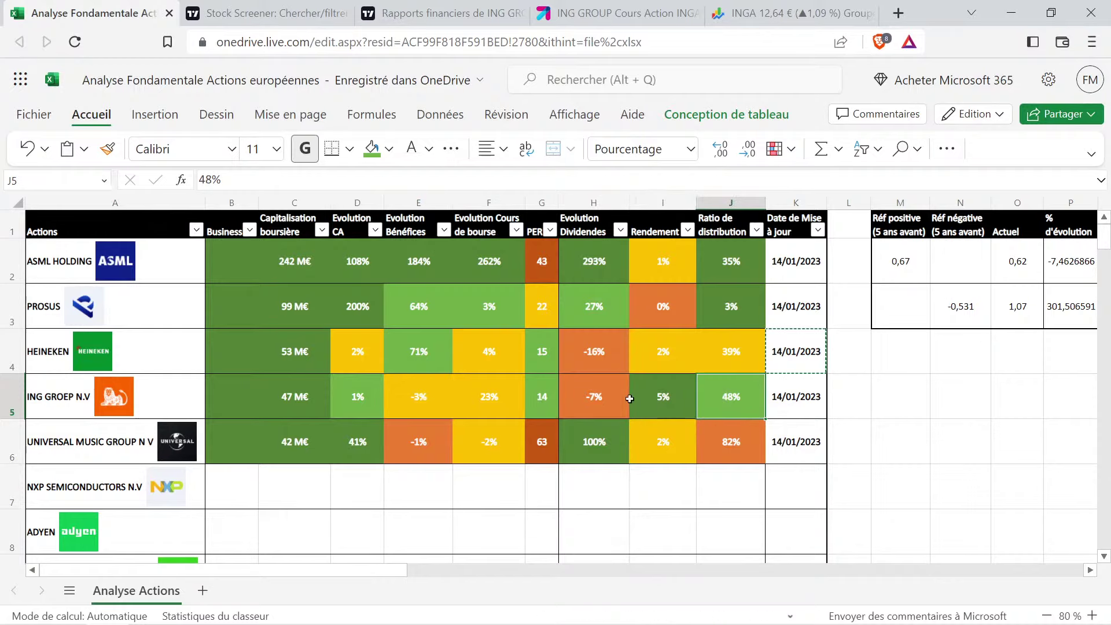
{"action": "left_click", "coordinate": [606, 400]}
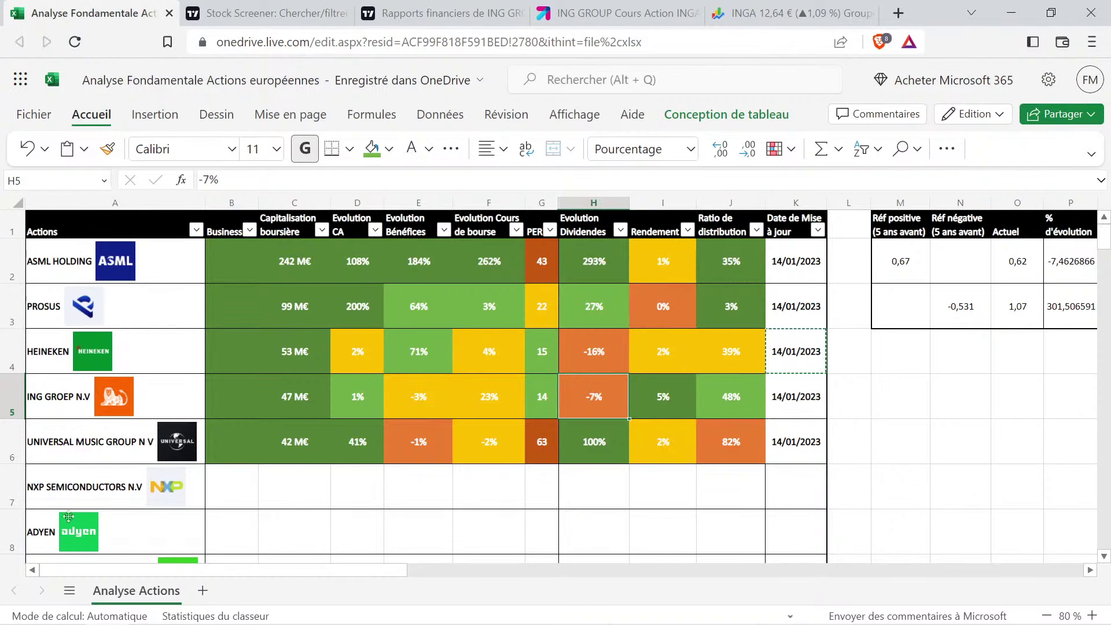
Close ING Groep's TradingView financials page and open NXP Semiconductors (NXPI) from the TradingView stock screener
{"action": "left_click", "coordinate": [498, 22]}
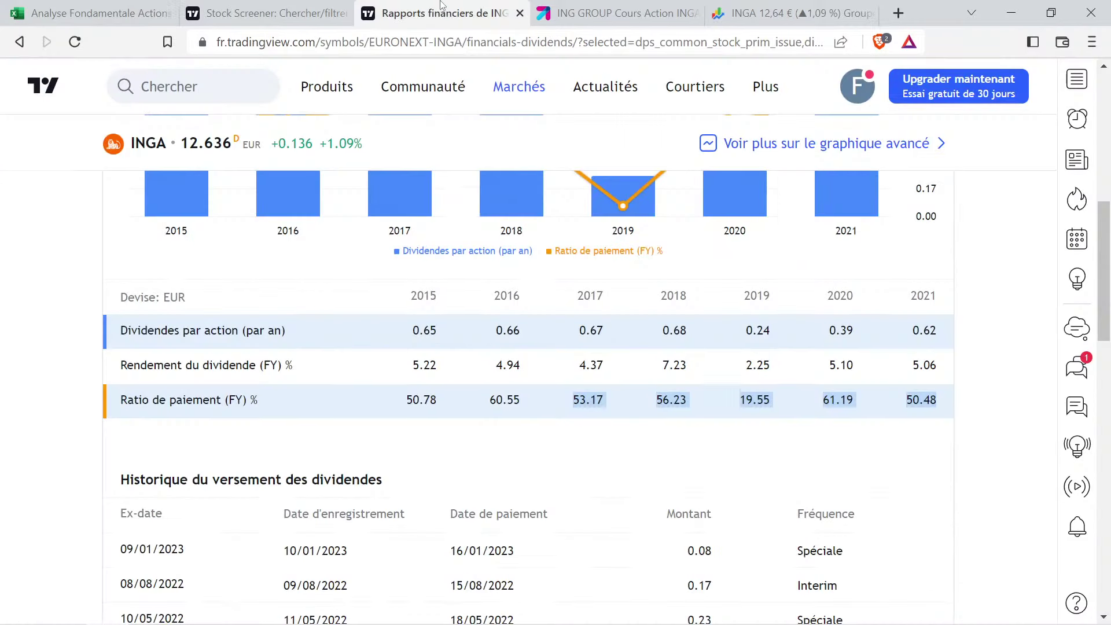
{"action": "left_click", "coordinate": [519, 12]}
{"action": "left_click", "coordinate": [266, 13]}
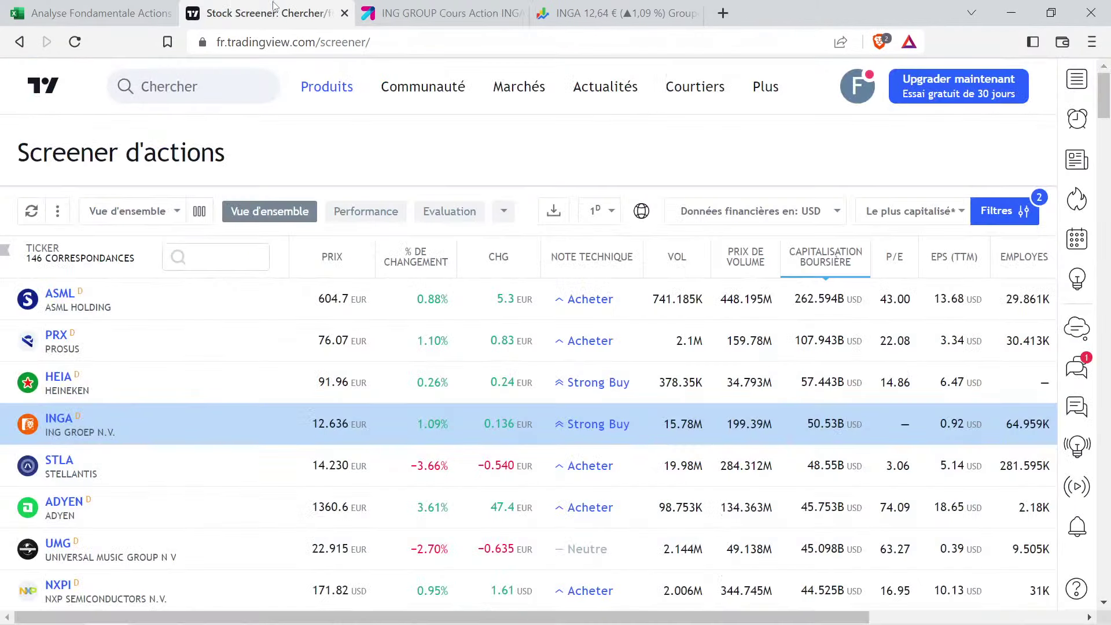
{"action": "scroll", "coordinate": [64, 503], "scroll_direction": "down", "scroll_amount": 1}
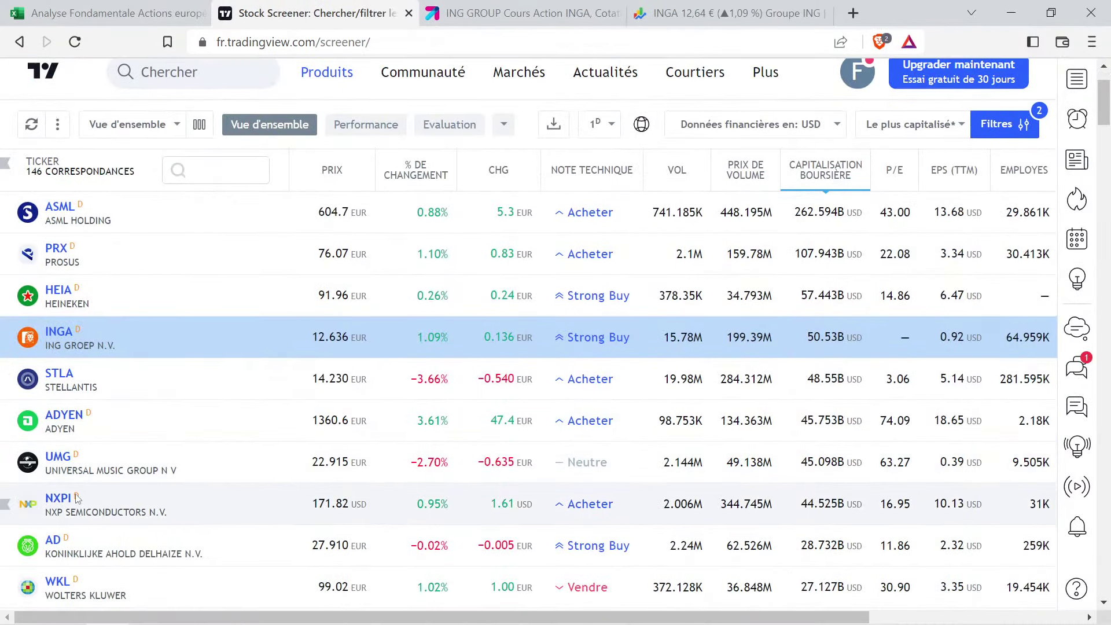
{"action": "left_click", "coordinate": [64, 503]}
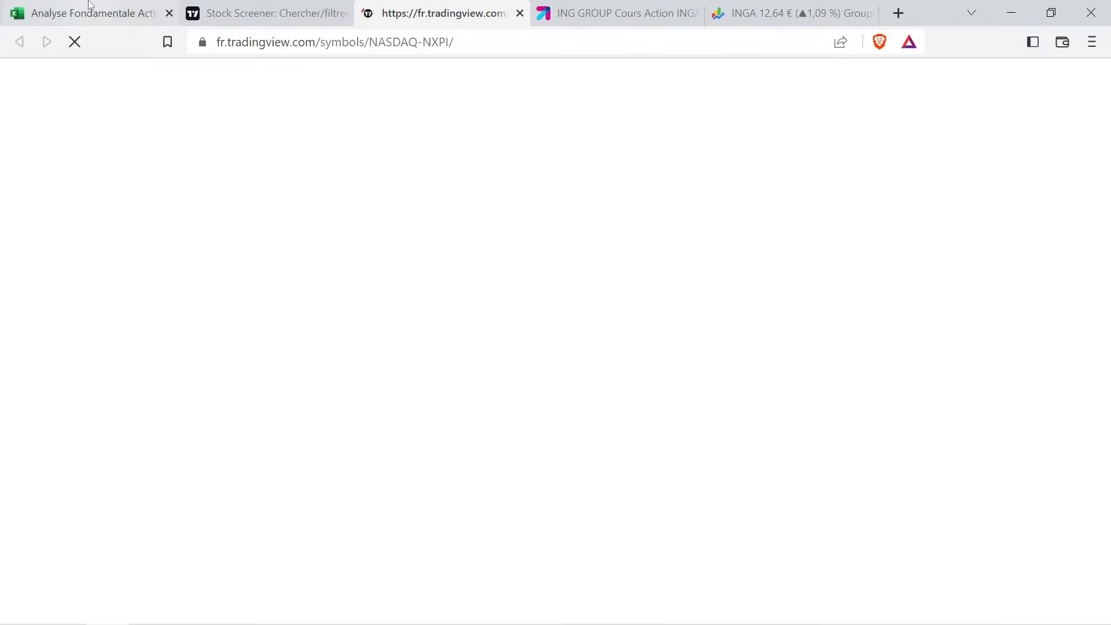
{"action": "left_click", "coordinate": [110, 13]}
{"action": "left_click", "coordinate": [399, 10]}
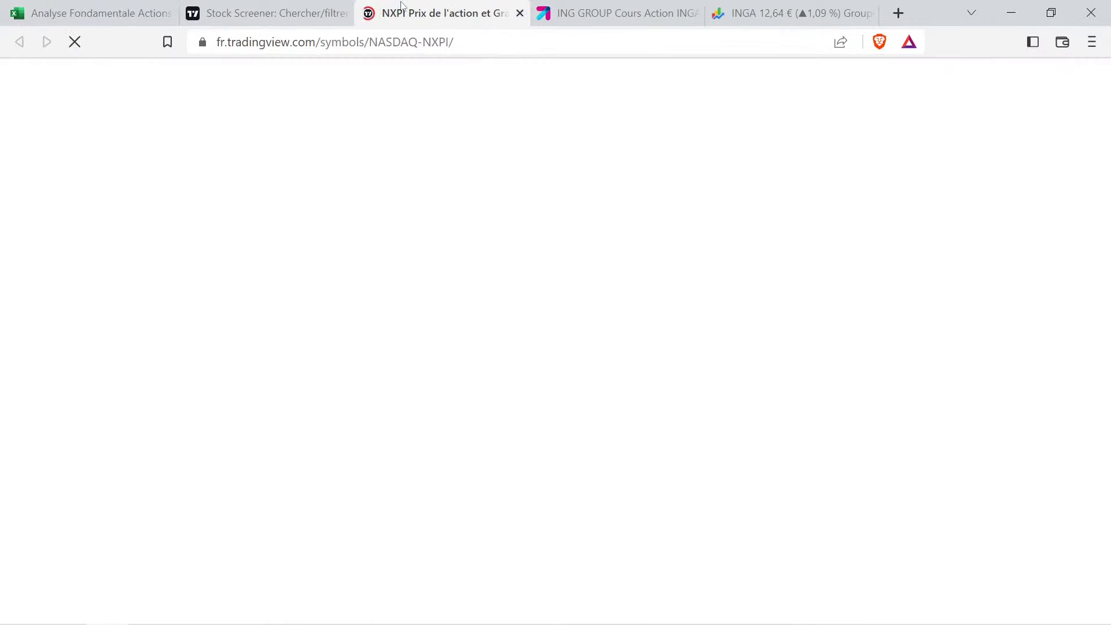
Switch to Boursorama, search for nxpi and open the Euronext Paris result NXPI 50.73TCIOPENS
{"action": "left_click", "coordinate": [629, 6]}
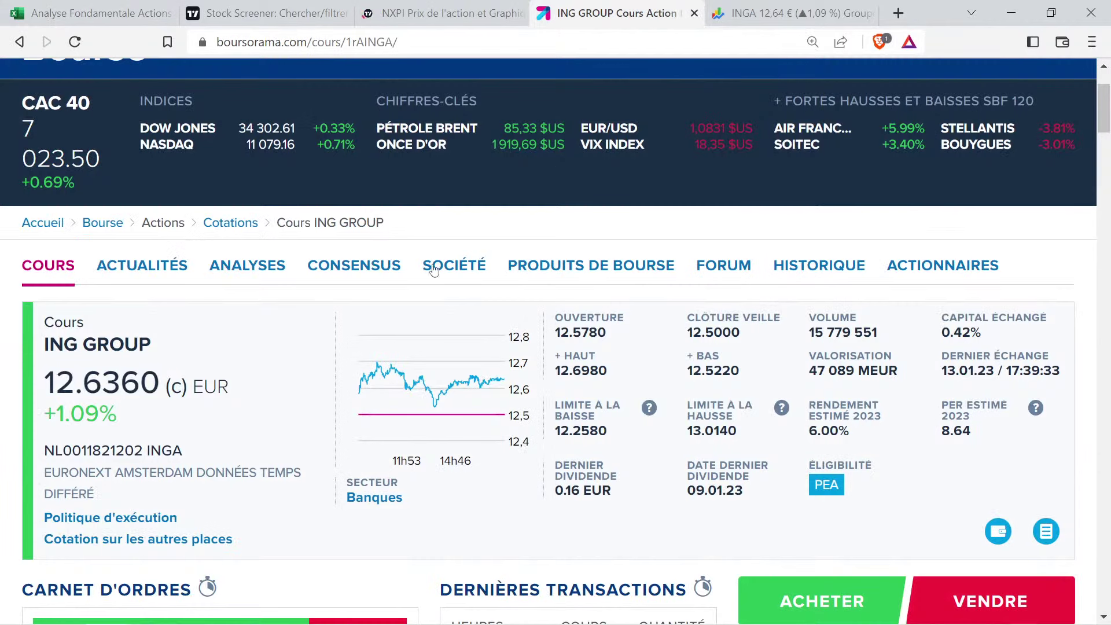
{"action": "scroll", "coordinate": [803, 189], "scroll_direction": "up", "scroll_amount": 3}
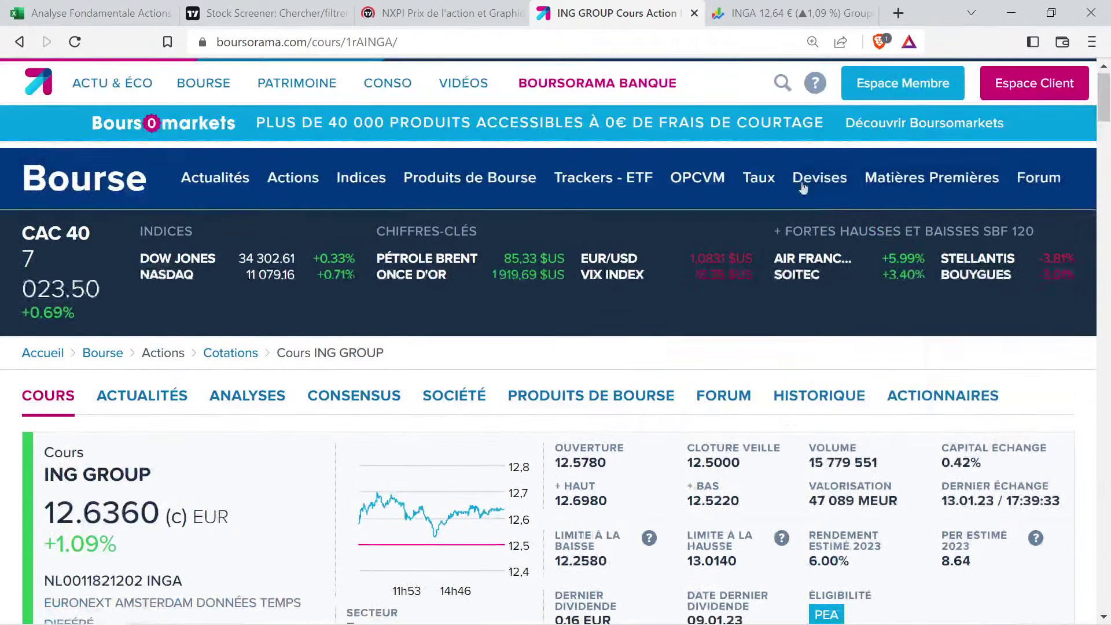
{"action": "left_click", "coordinate": [782, 85]}
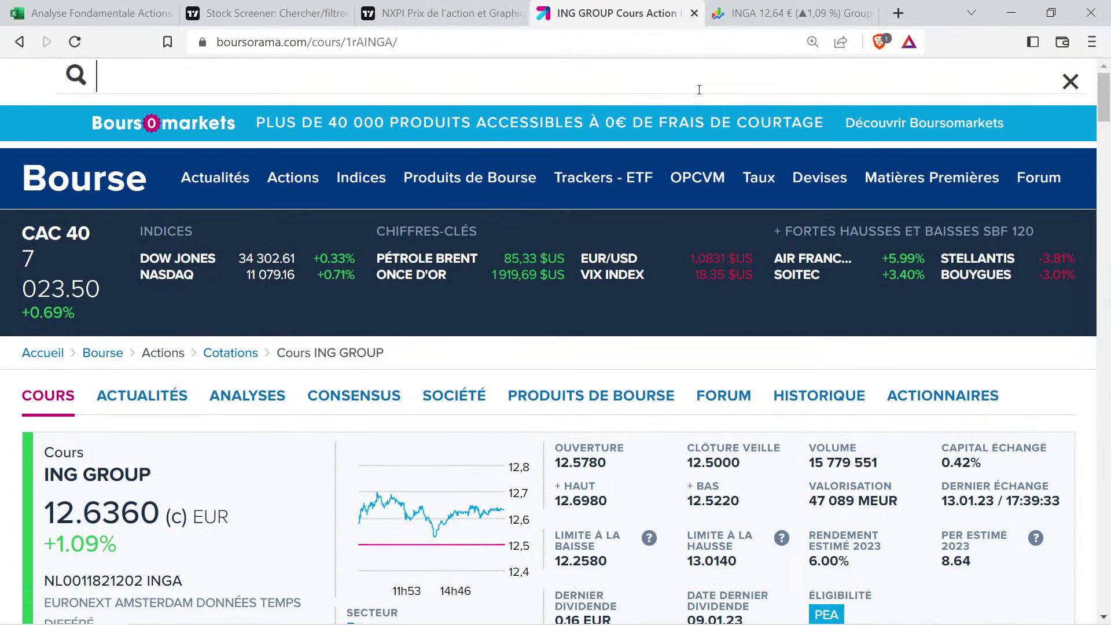
{"action": "type", "text": "nxpi"}
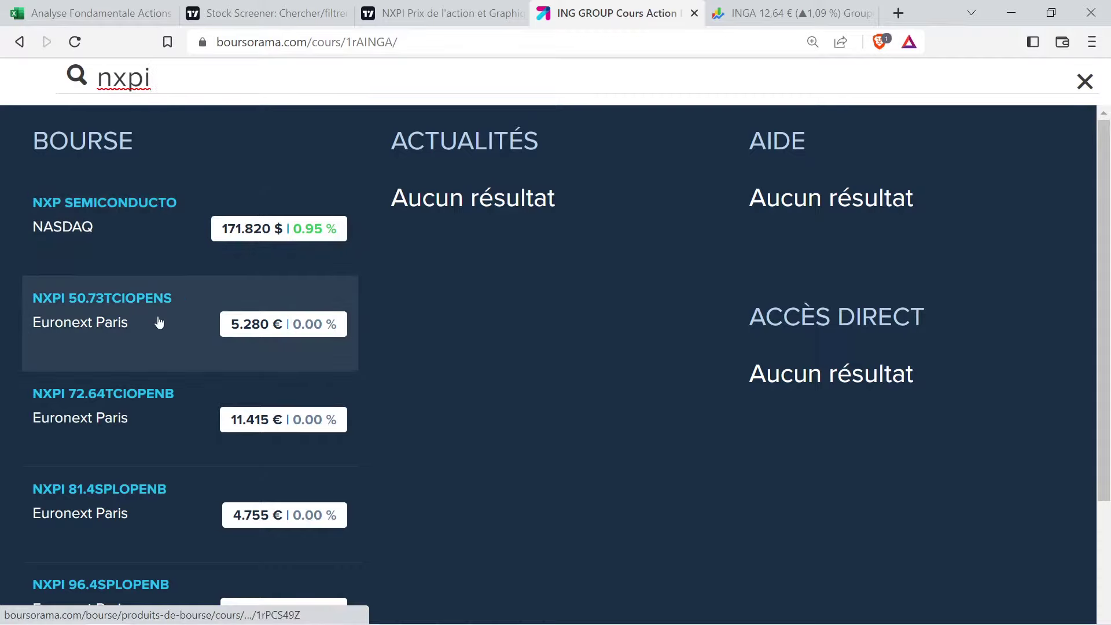
{"action": "scroll", "coordinate": [158, 321], "scroll_direction": "down", "scroll_amount": 1}
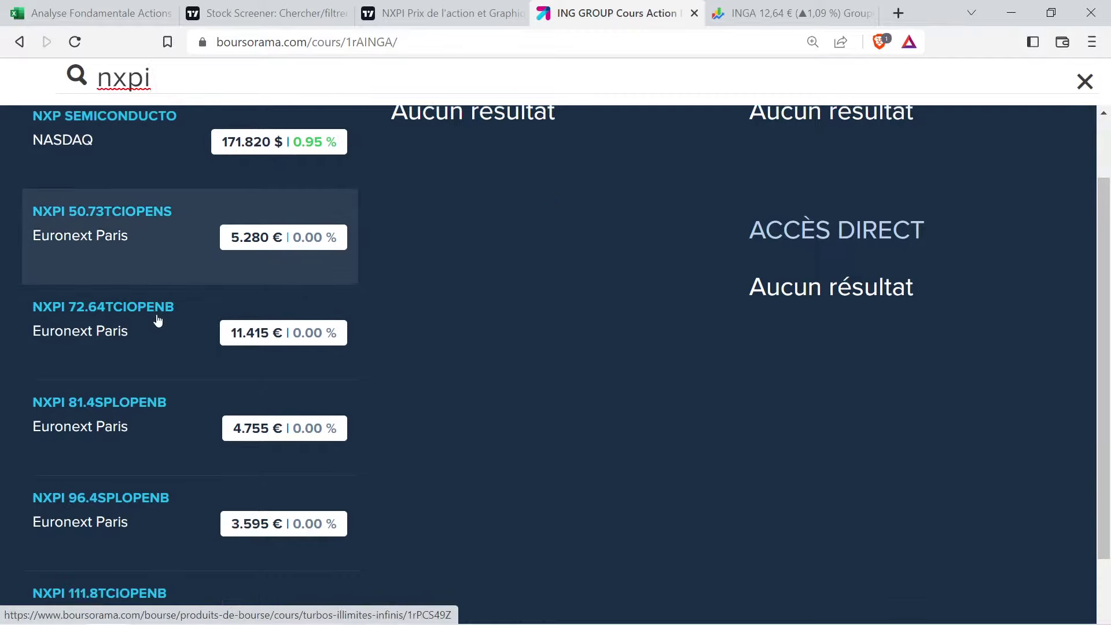
{"action": "scroll", "coordinate": [158, 319], "scroll_direction": "down", "scroll_amount": 2}
{"action": "scroll", "coordinate": [156, 461], "scroll_direction": "up", "scroll_amount": 2}
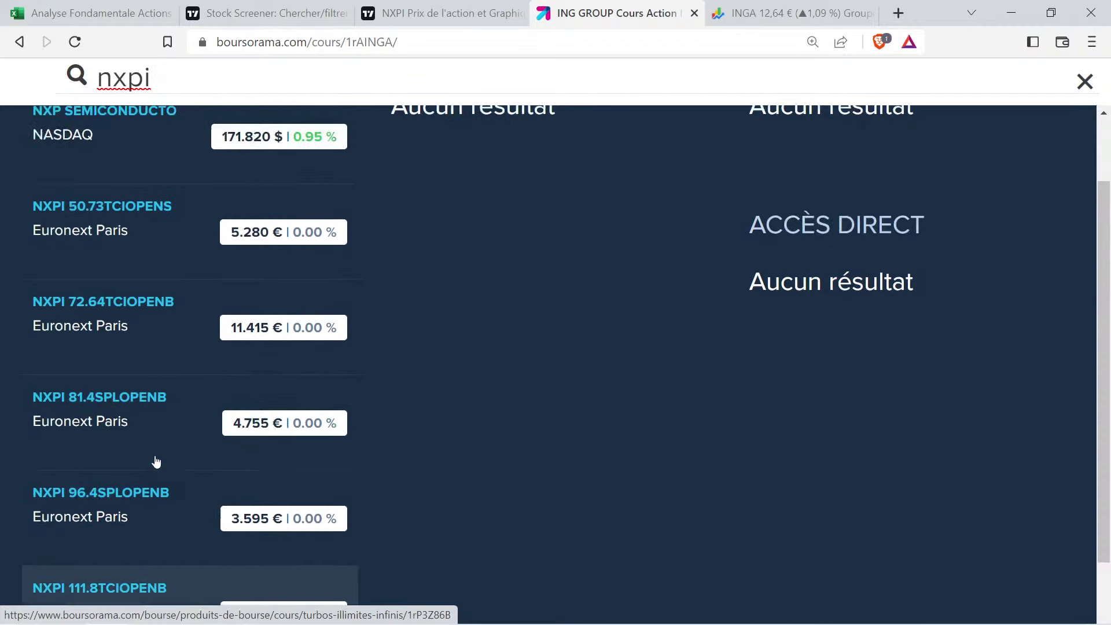
{"action": "scroll", "coordinate": [156, 461], "scroll_direction": "up", "scroll_amount": 1}
{"action": "left_click", "coordinate": [172, 313]}
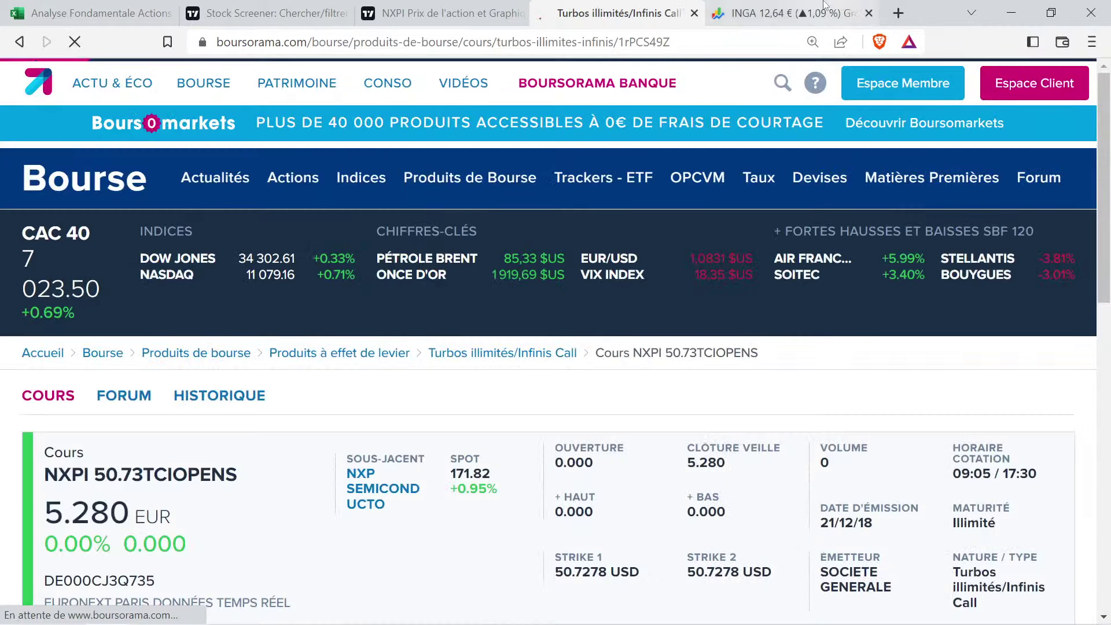
Switch to Google Finance and search for NXP Semiconductors, first as AMS: nxpi and again with nxpi alone
{"action": "left_click", "coordinate": [824, 7]}
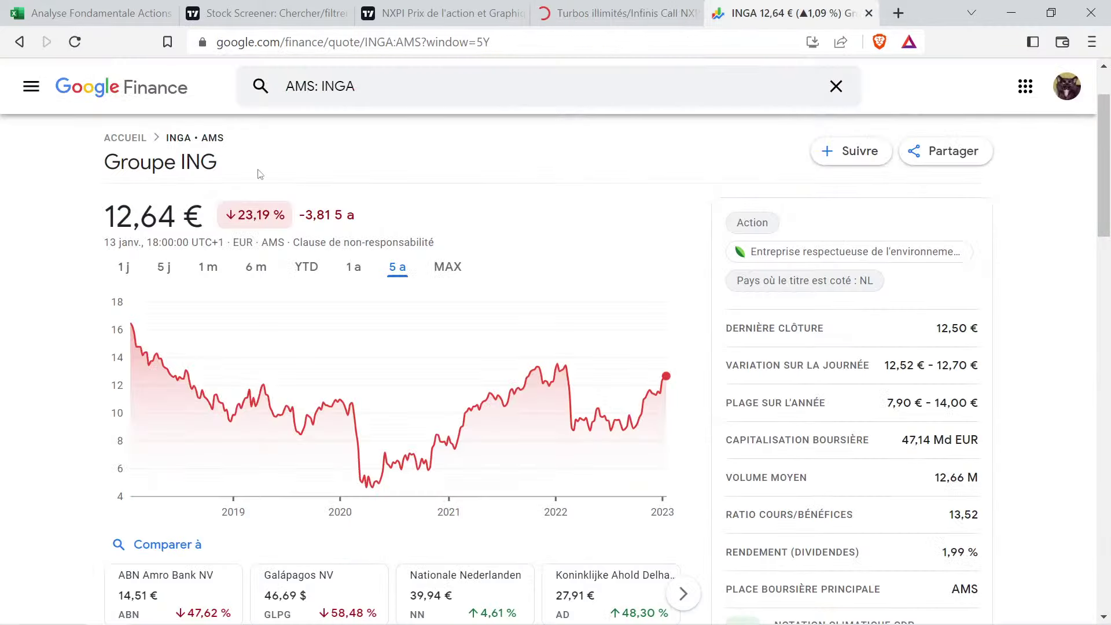
{"action": "left_click", "coordinate": [368, 81]}
{"action": "left_click_drag", "start_coordinate": [368, 78], "coordinate": [334, 73]}
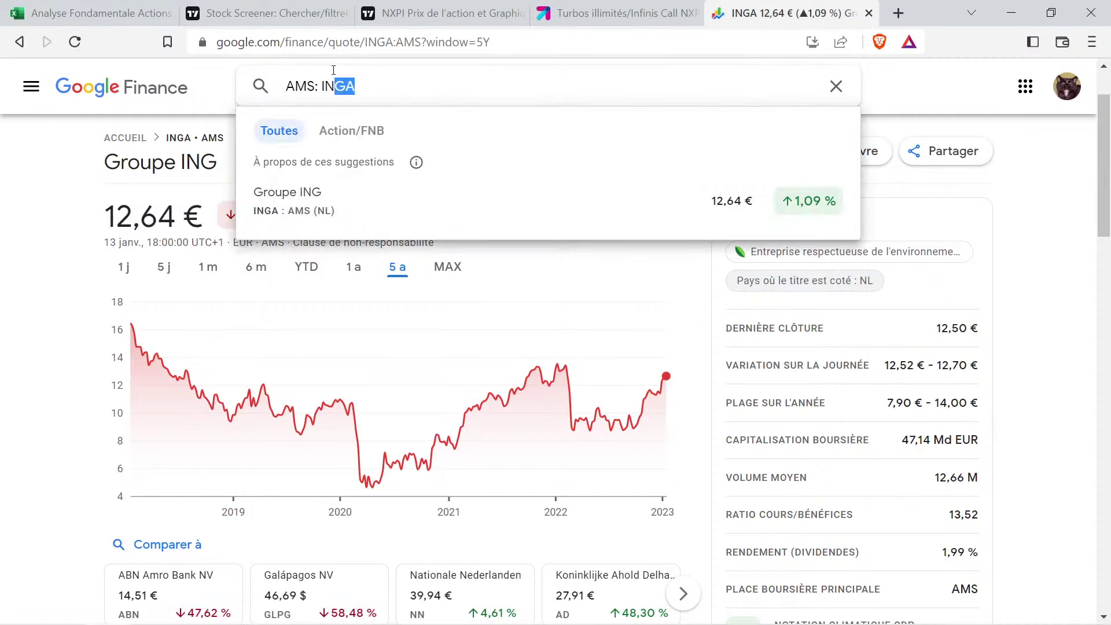
{"action": "key", "text": "BackSpace"}
{"action": "key", "text": "BackSpace"}
{"action": "type", "text": "nxpi"}
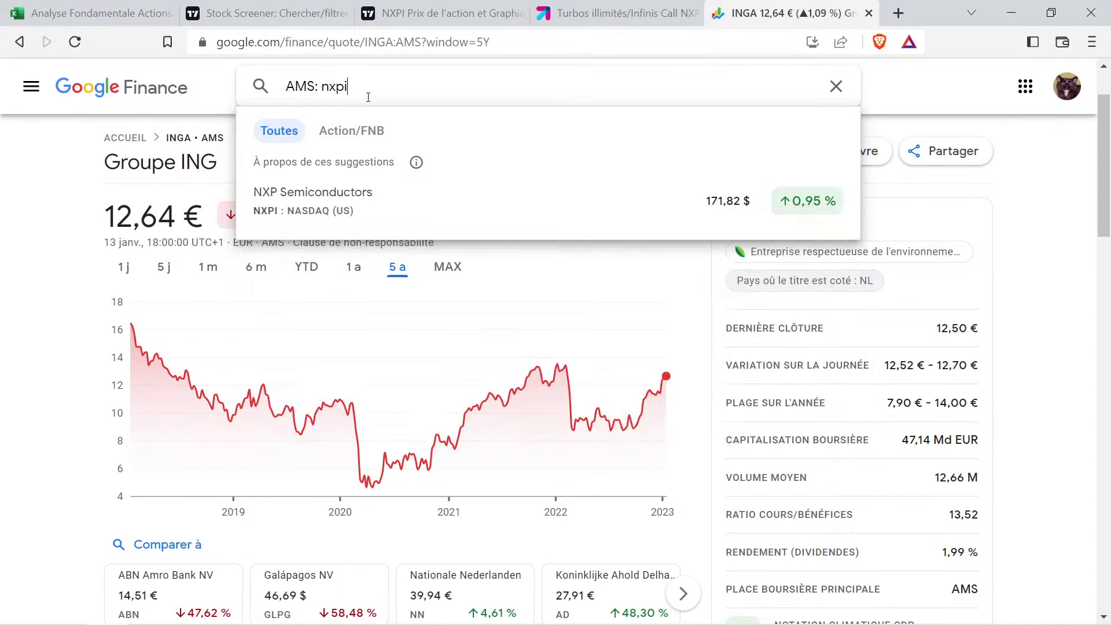
{"action": "key", "text": "ctrl+a"}
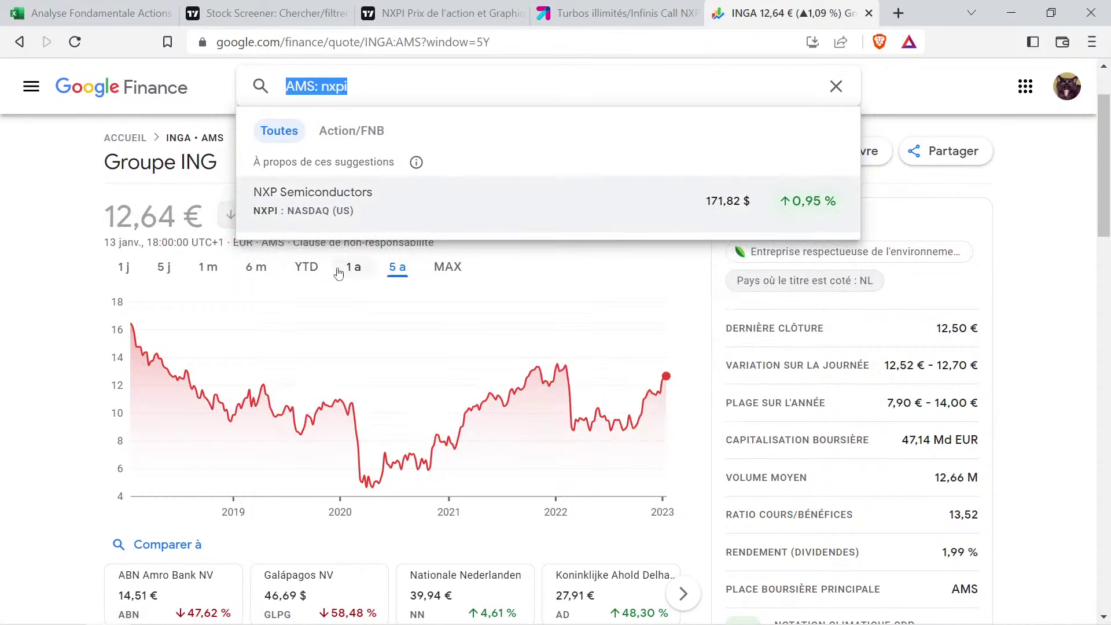
{"action": "type", "text": "nxpi"}
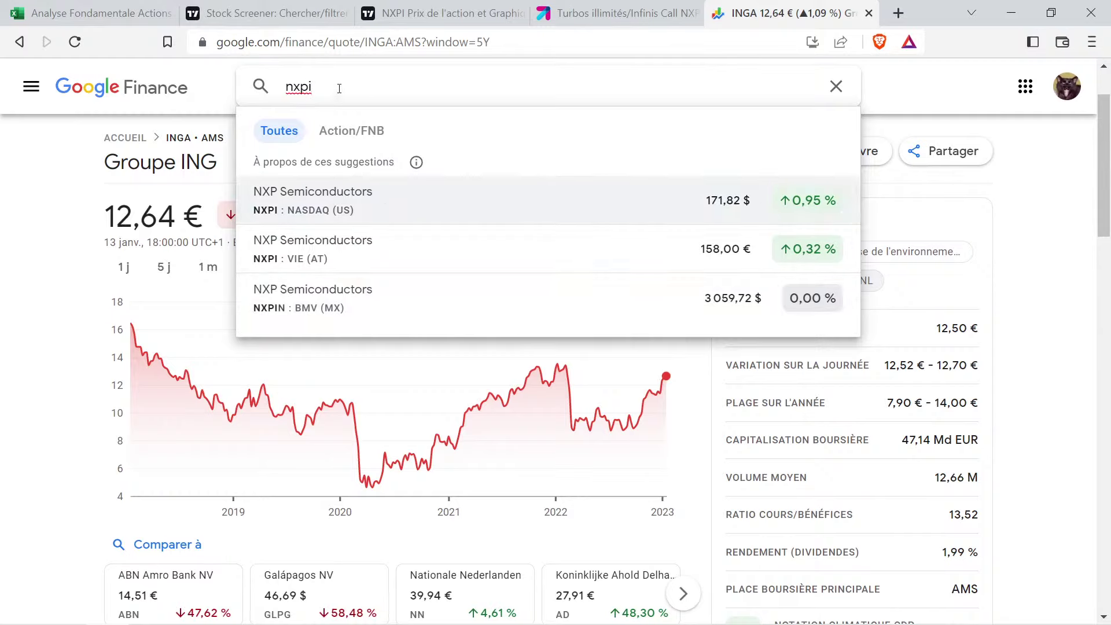
Try to find a Paris listing of NXP Semiconductors by searching for epa : nxp, and clear the query
{"action": "left_click_drag", "start_coordinate": [339, 88], "coordinate": [240, 110]}
{"action": "type", "text": "epa nxo"}
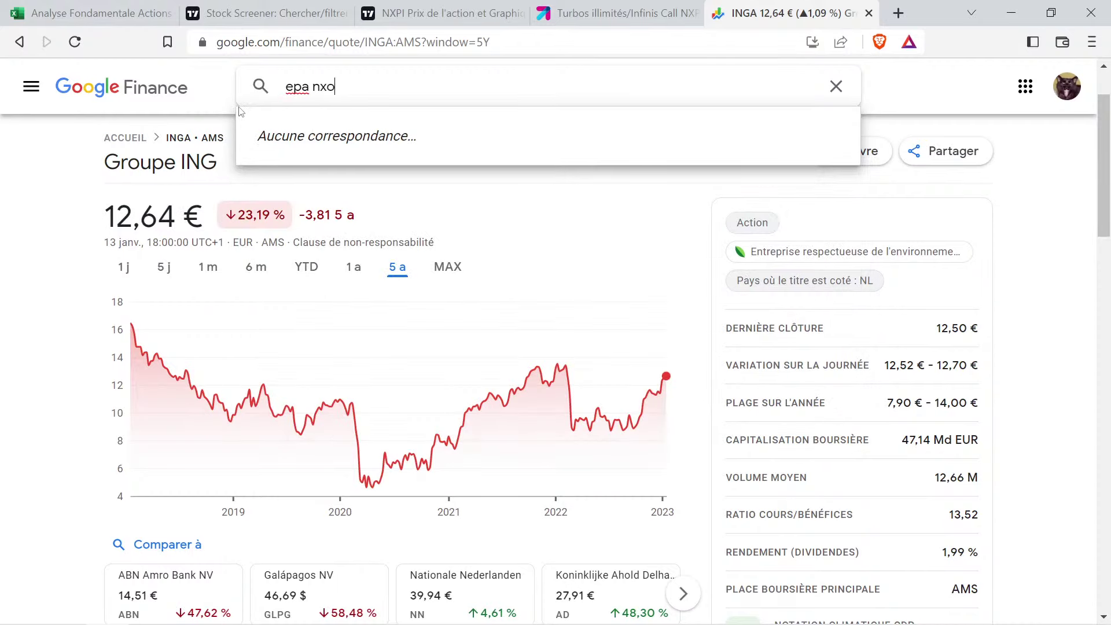
{"action": "key", "text": "BackSpace"}
{"action": "key", "text": "BackSpace"}
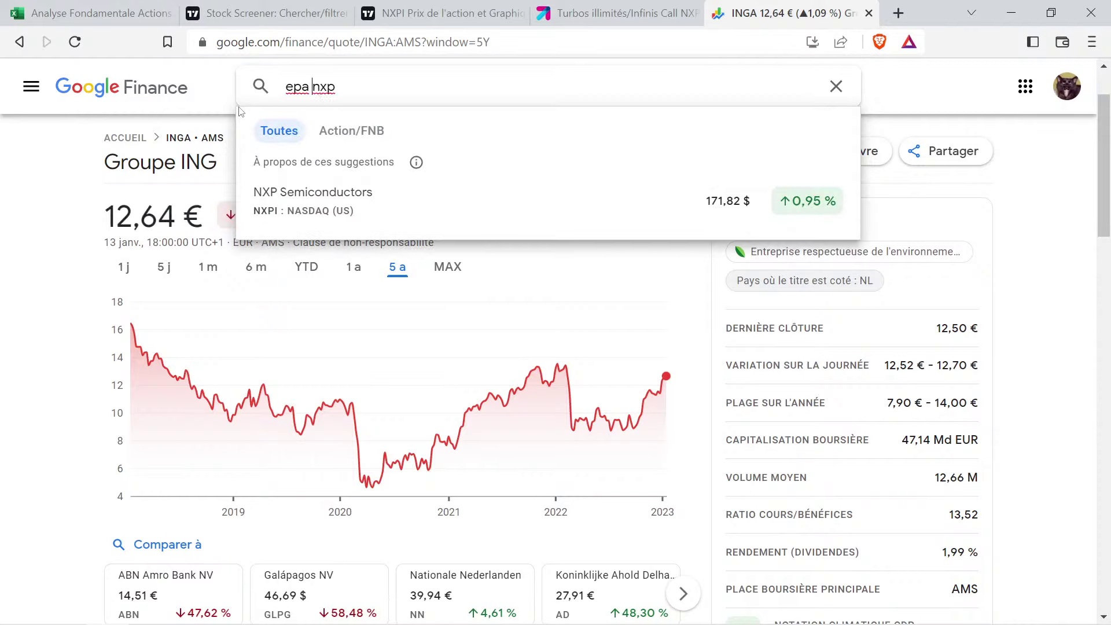
{"action": "type", "text": ":"}
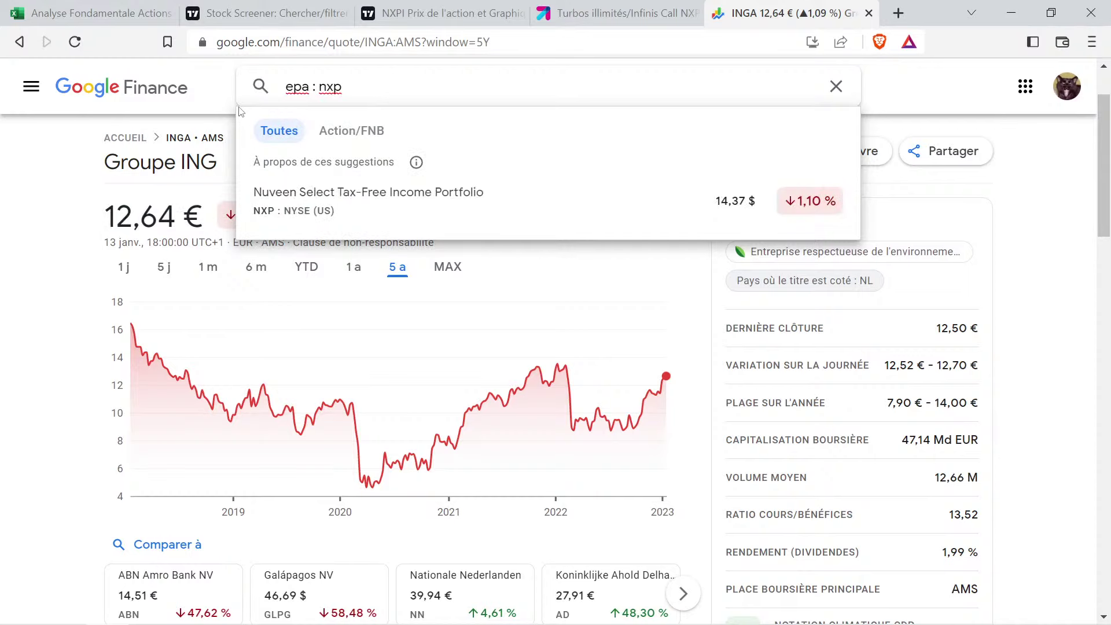
{"action": "key", "text": "BackSpace"}
{"action": "key", "text": "BackSpace"}
{"action": "key", "text": "BackSpace"}
{"action": "key", "text": "BackSpace"}
{"action": "key", "text": "BackSpace"}
{"action": "key", "text": "BackSpace"}
{"action": "key", "text": "BackSpace"}
{"action": "key", "text": "BackSpace"}
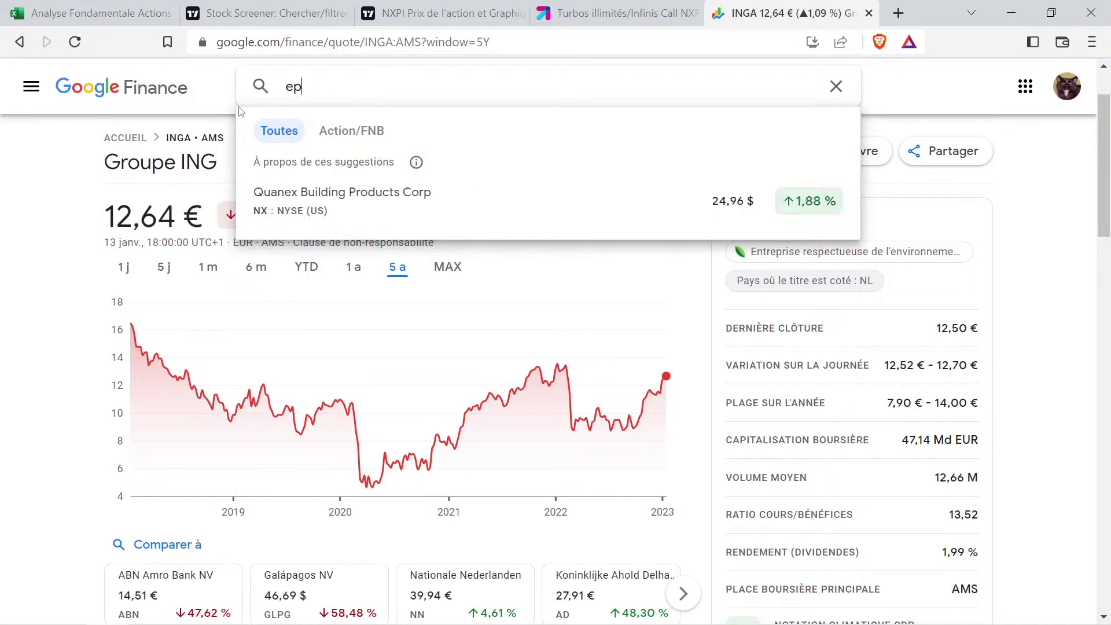
Search Google Finance for nxpi and open the NXP Semiconductors listing NXPIN : BMV (MX)
{"action": "type", "text": "nx"}
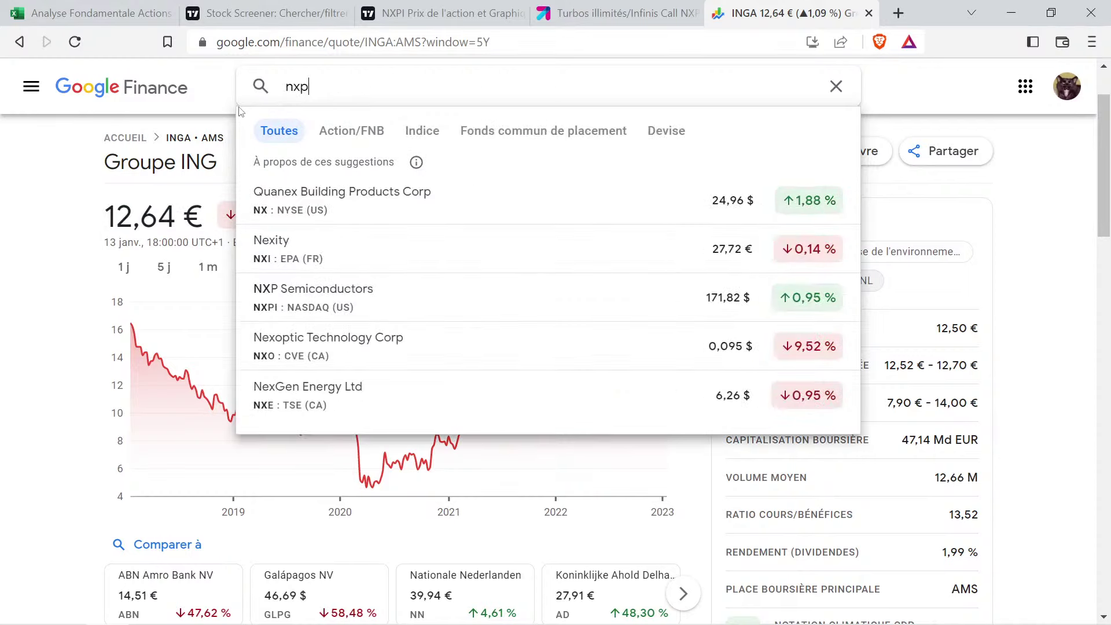
{"action": "type", "text": "pi"}
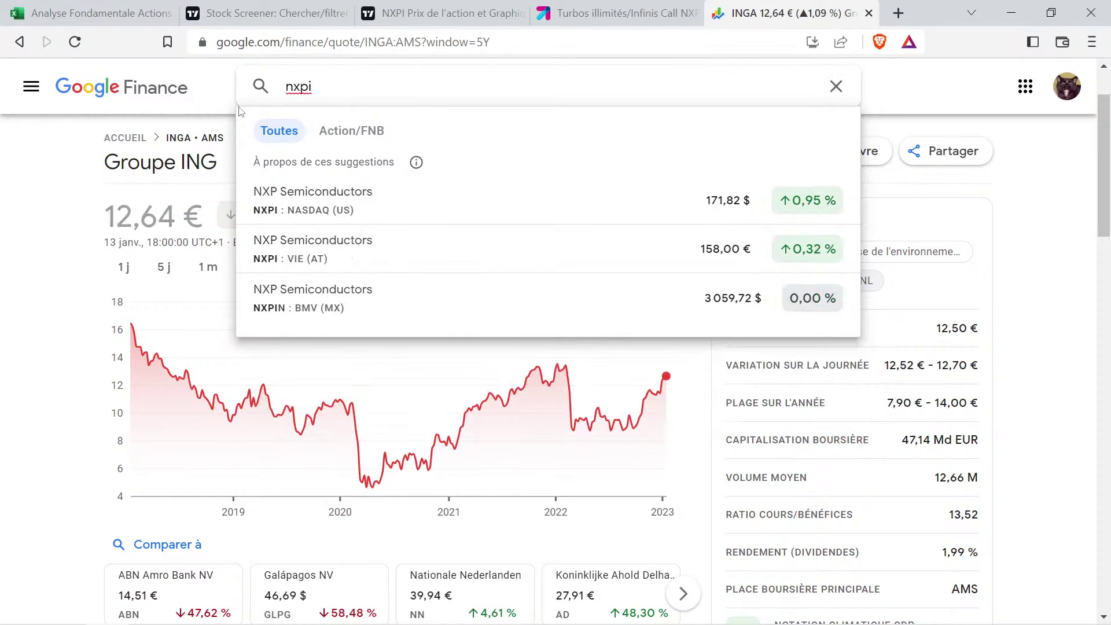
{"action": "left_click", "coordinate": [354, 315]}
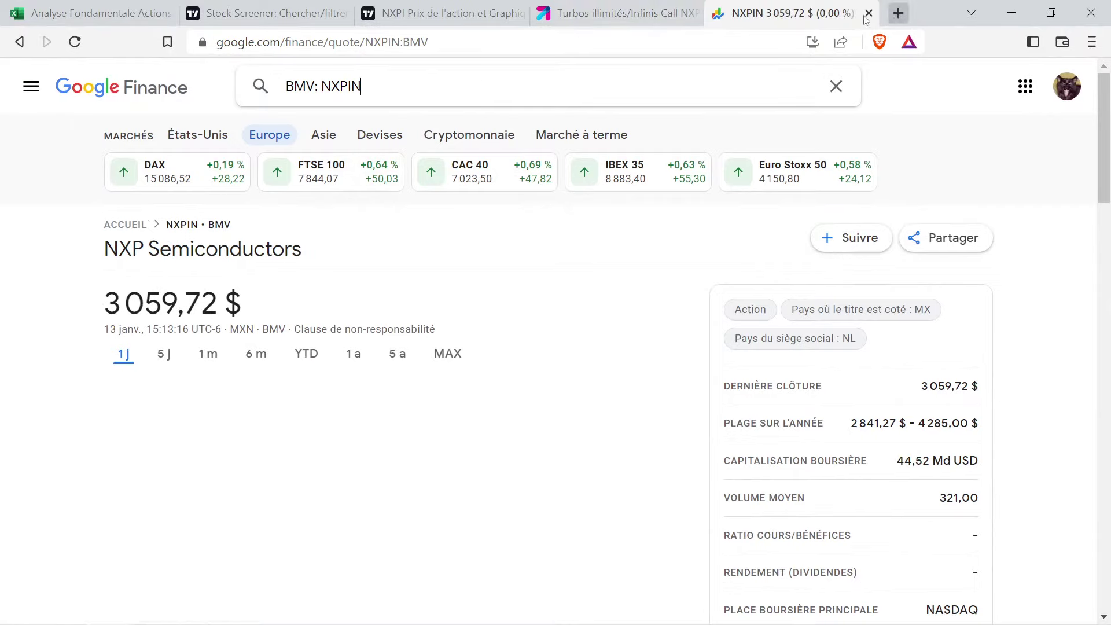
Search Google for "action nxpi" in a new browser tab
{"action": "left_click", "coordinate": [898, 13]}
{"action": "left_click", "coordinate": [760, 39]}
{"action": "type", "text": "acti"}
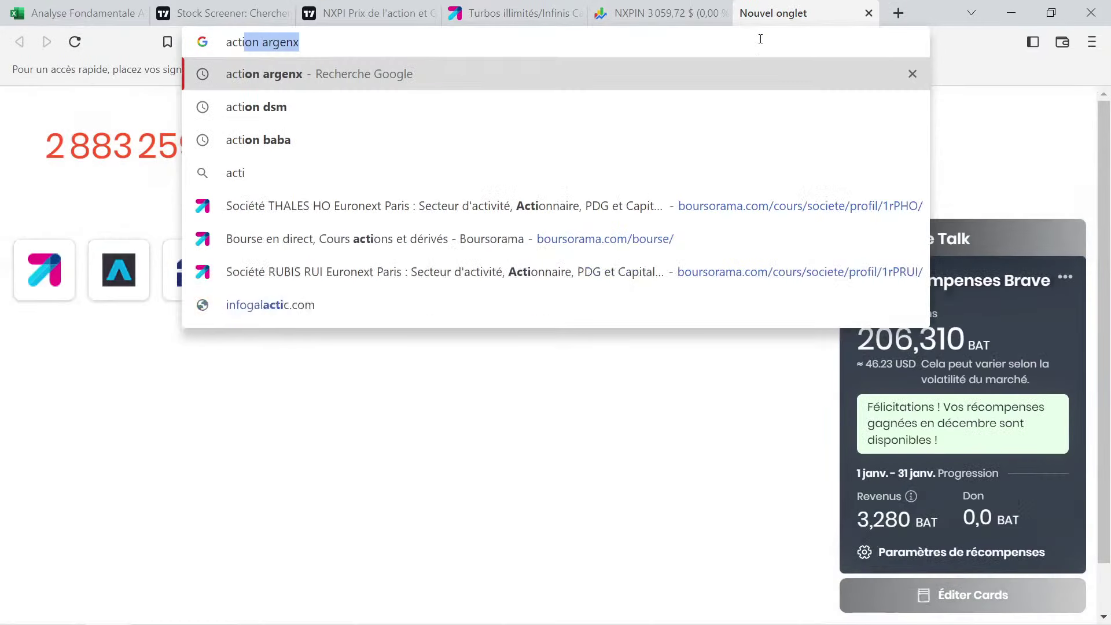
{"action": "type", "text": "on nxpi"}
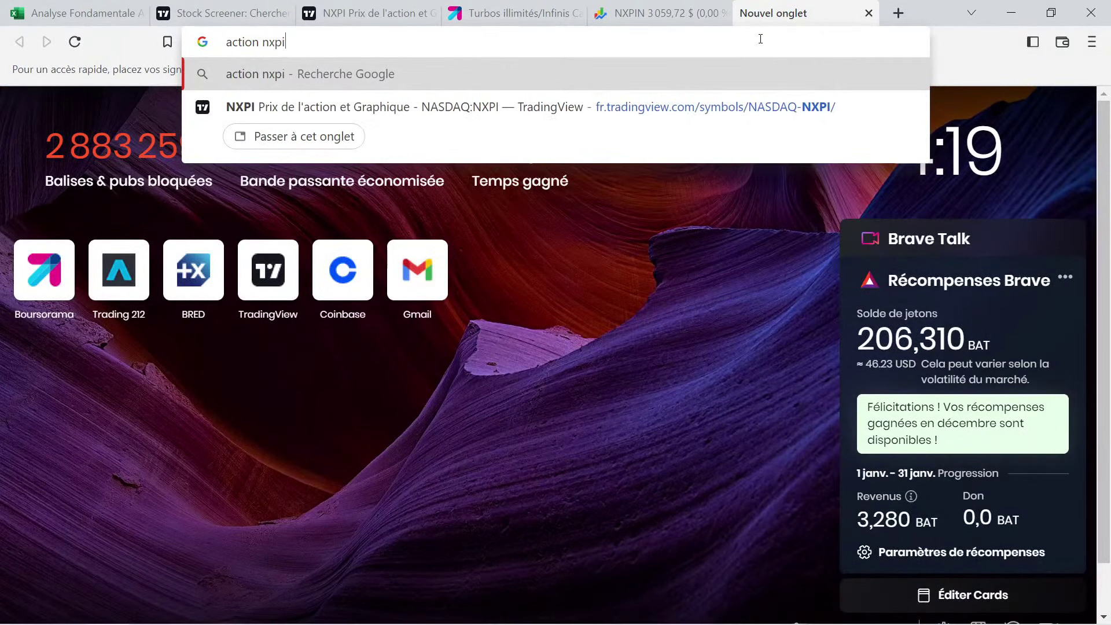
{"action": "key", "text": "Return"}
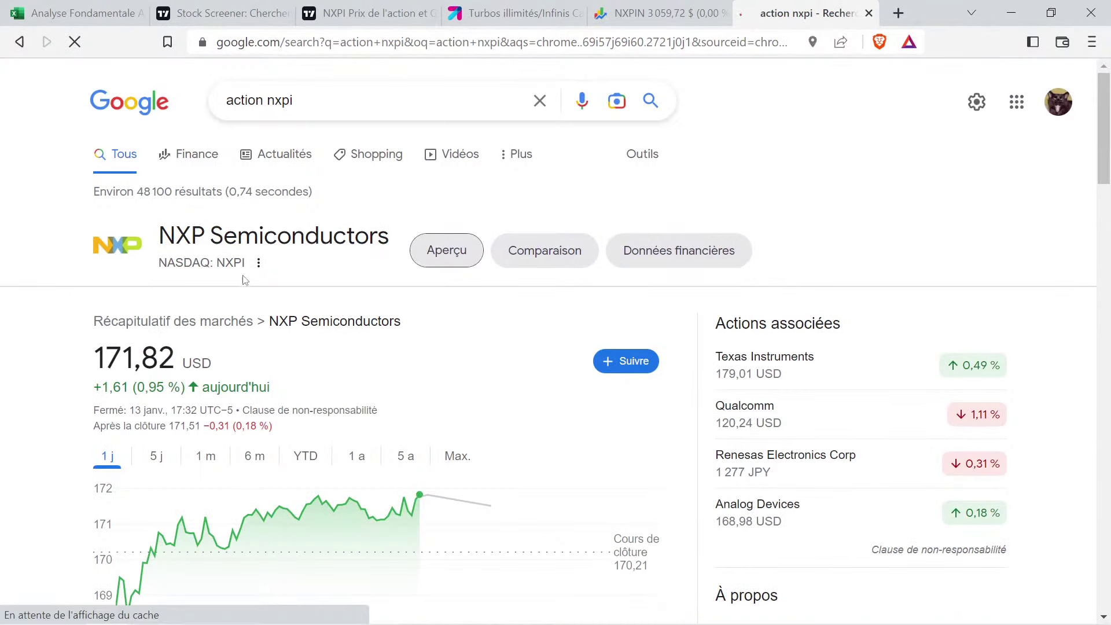
Refine the Google search to "action nxp semiconductors"
{"action": "left_click", "coordinate": [310, 106]}
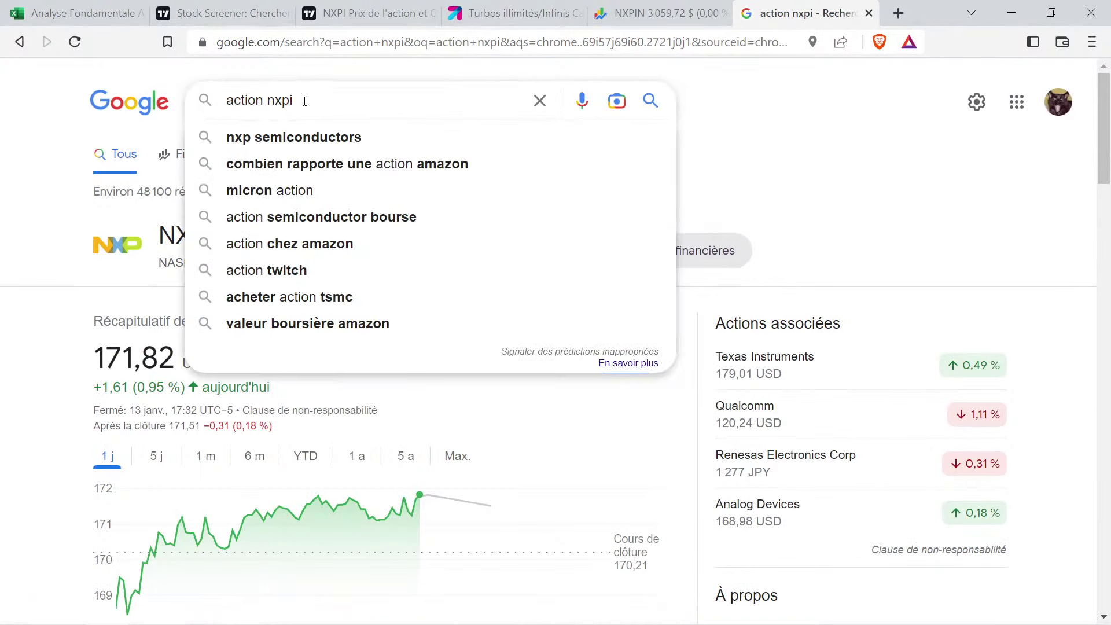
{"action": "key", "text": "BackSpace"}
{"action": "type", "text": "semiconductors"}
{"action": "key", "text": "Return"}
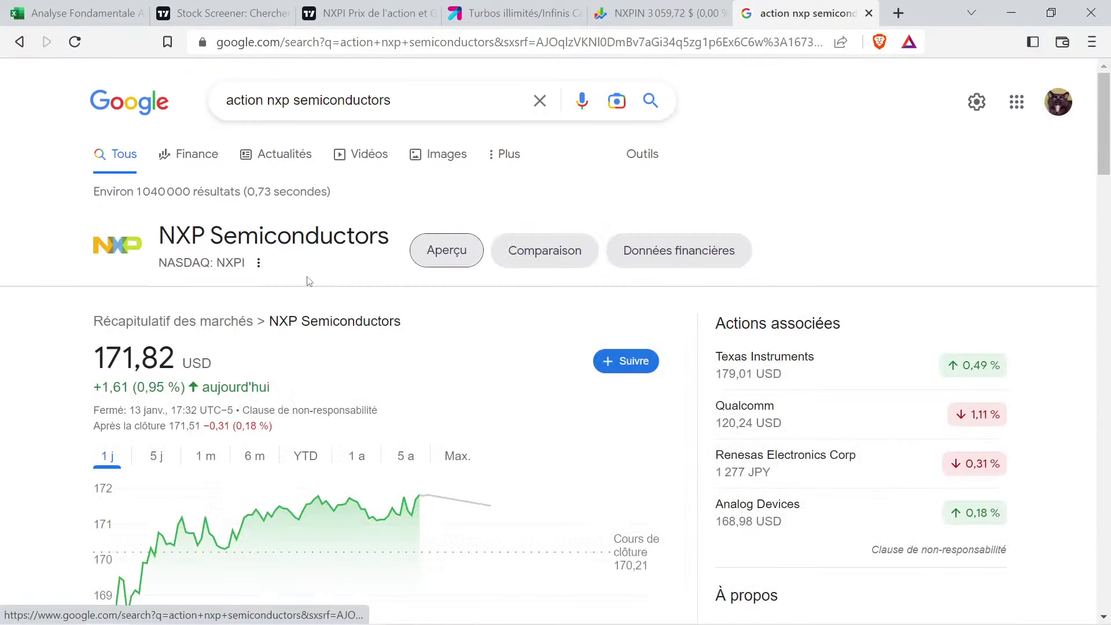
Open the NXP Semiconductors NASDAQ quote in Google Finance and show its five-year price chart
{"action": "scroll", "coordinate": [255, 353], "scroll_direction": "down", "scroll_amount": 3}
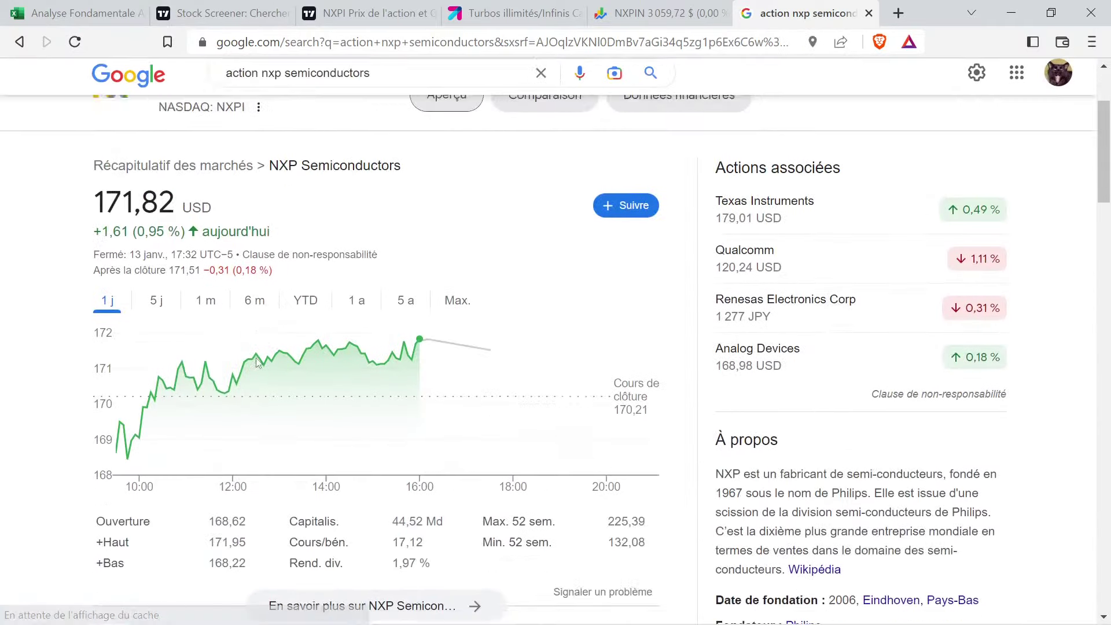
{"action": "scroll", "coordinate": [258, 363], "scroll_direction": "down", "scroll_amount": 1}
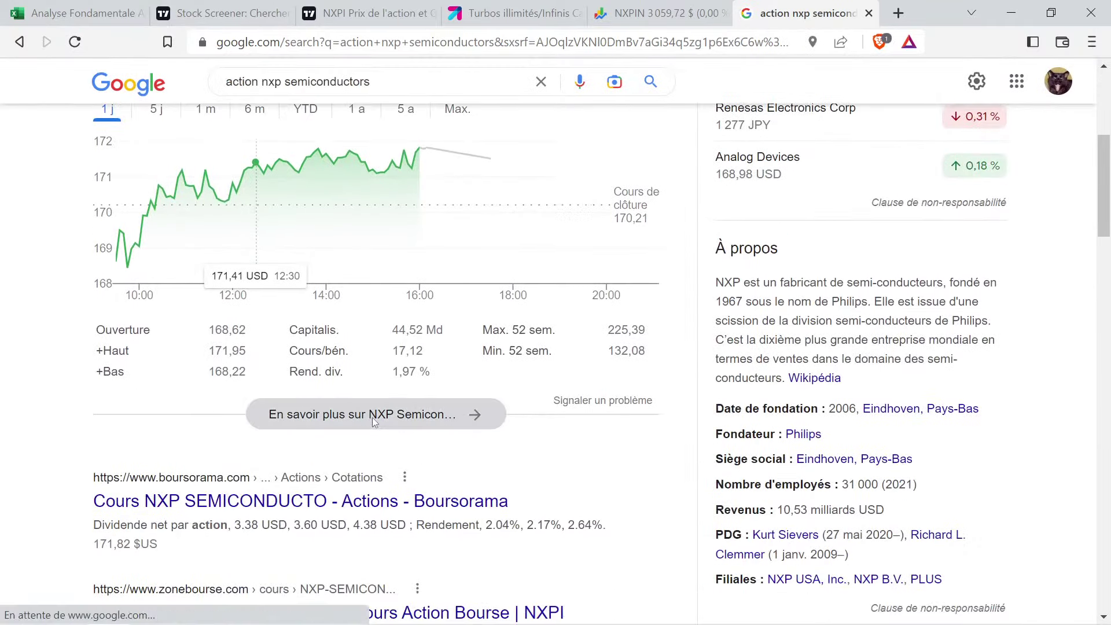
{"action": "left_click", "coordinate": [373, 415]}
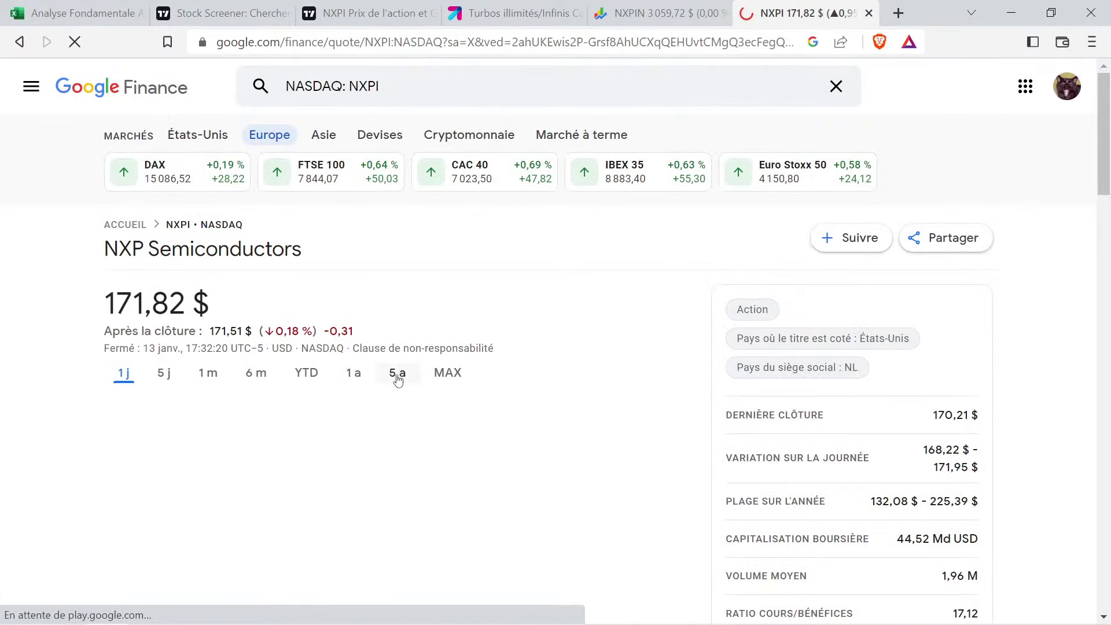
{"action": "left_click", "coordinate": [398, 375]}
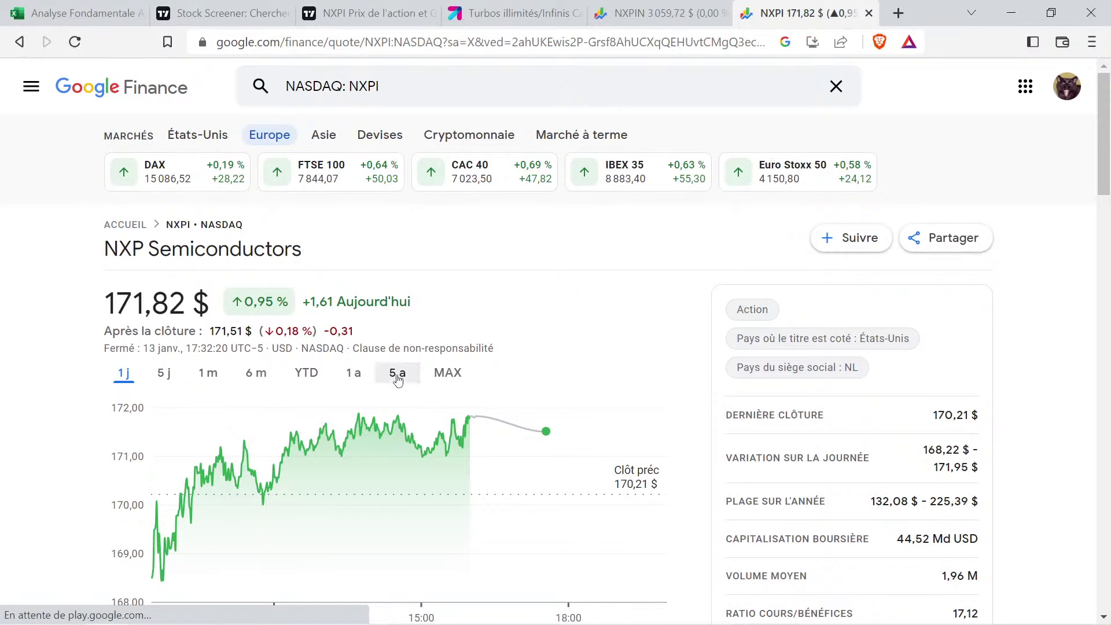
{"action": "scroll", "coordinate": [457, 312], "scroll_direction": "down", "scroll_amount": 7}
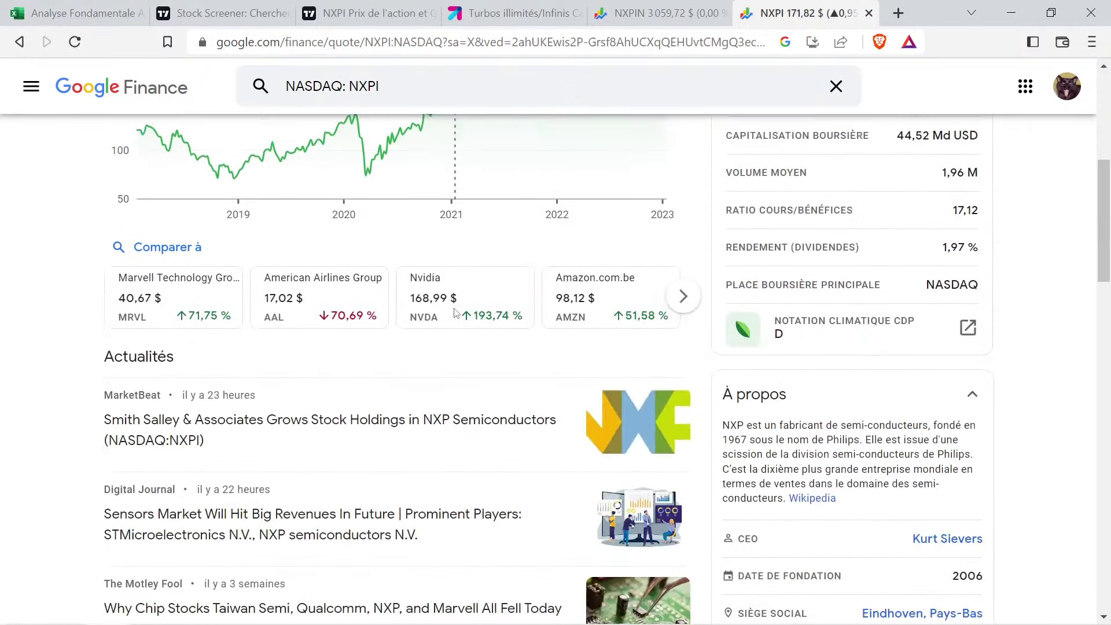
{"action": "scroll", "coordinate": [425, 348], "scroll_direction": "up", "scroll_amount": 8}
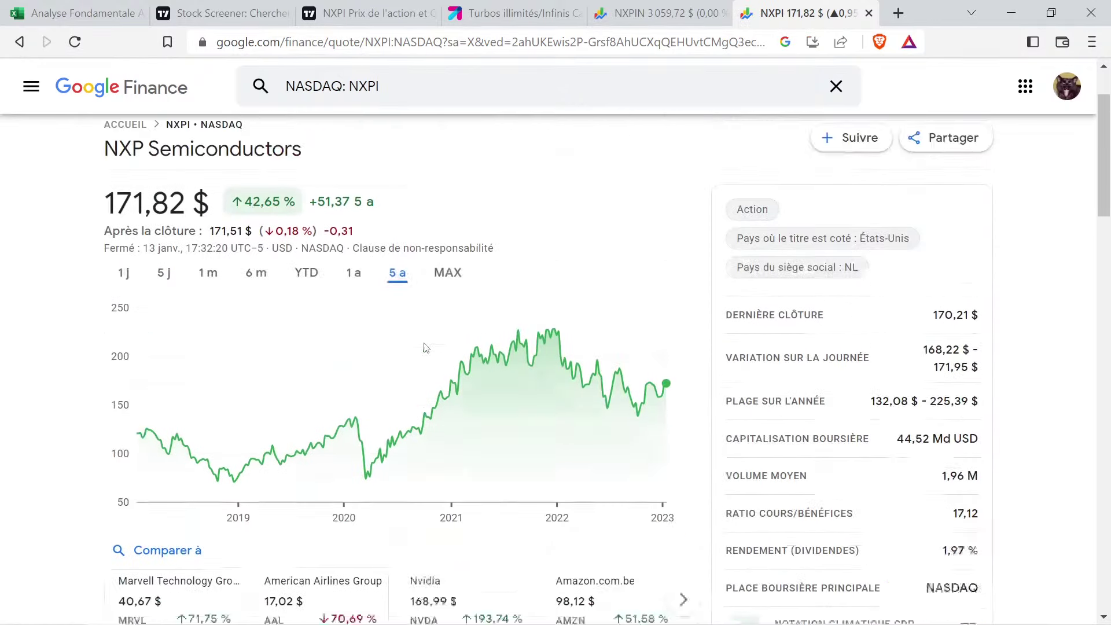
Review the NXPI 50.73TCIOPENS turbo quote on Boursorama with the page zoomed out to 110 %
{"action": "left_click", "coordinate": [642, 6]}
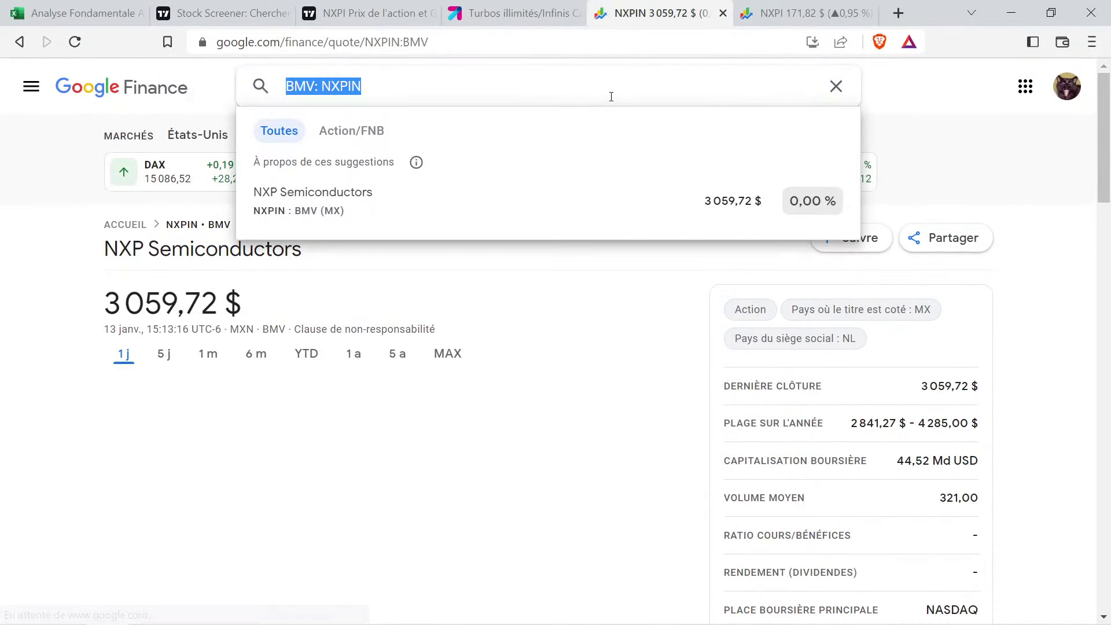
{"action": "left_click", "coordinate": [428, 5]}
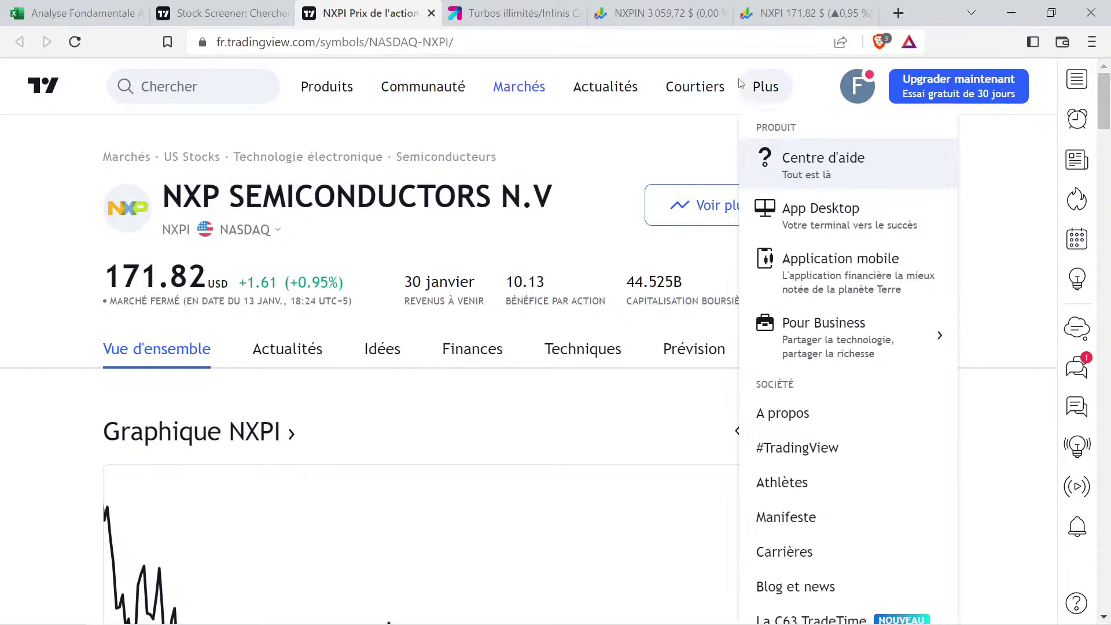
{"action": "left_click", "coordinate": [503, 12]}
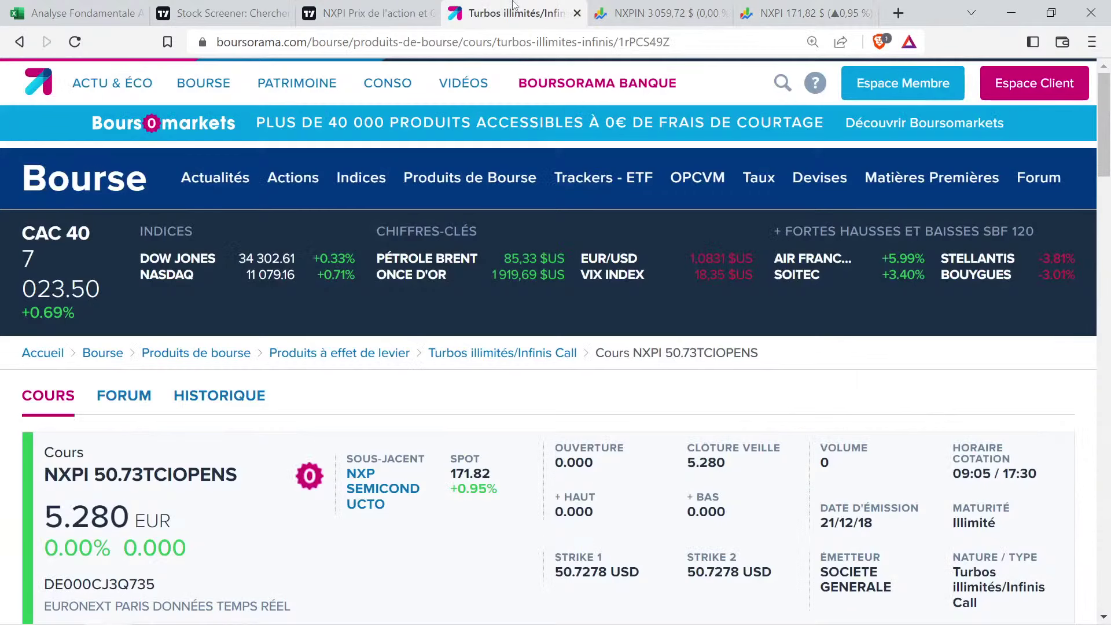
{"action": "scroll", "coordinate": [508, 401], "scroll_direction": "down", "scroll_amount": 3}
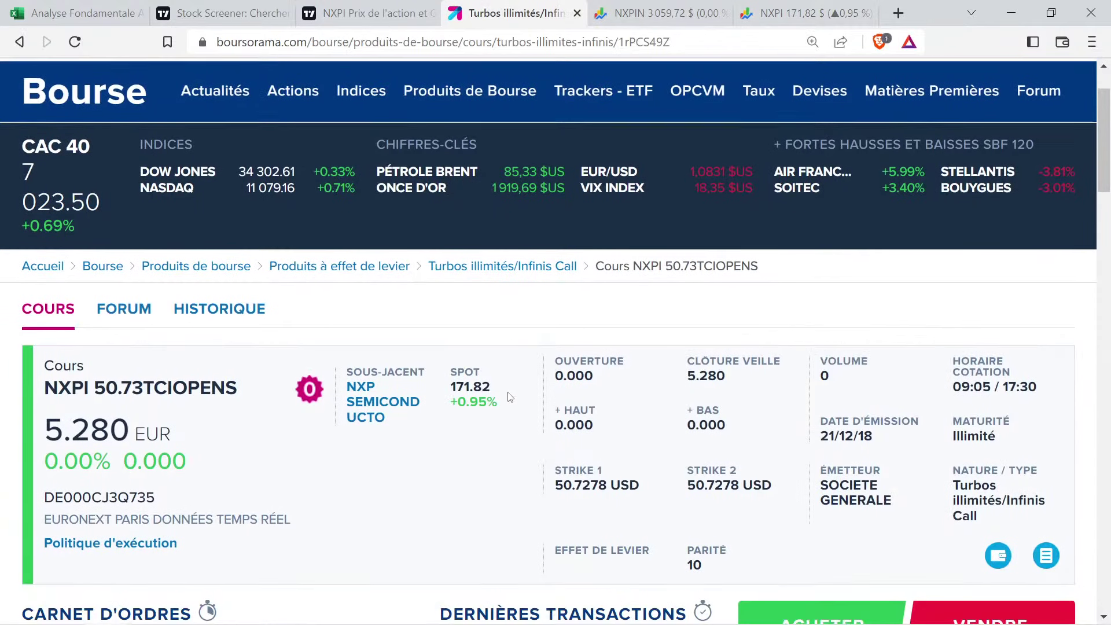
{"action": "scroll", "coordinate": [509, 388], "scroll_direction": "up", "scroll_amount": 3}
{"action": "scroll", "coordinate": [510, 388], "scroll_direction": "down", "scroll_amount": 1, "text": "ctrl"}
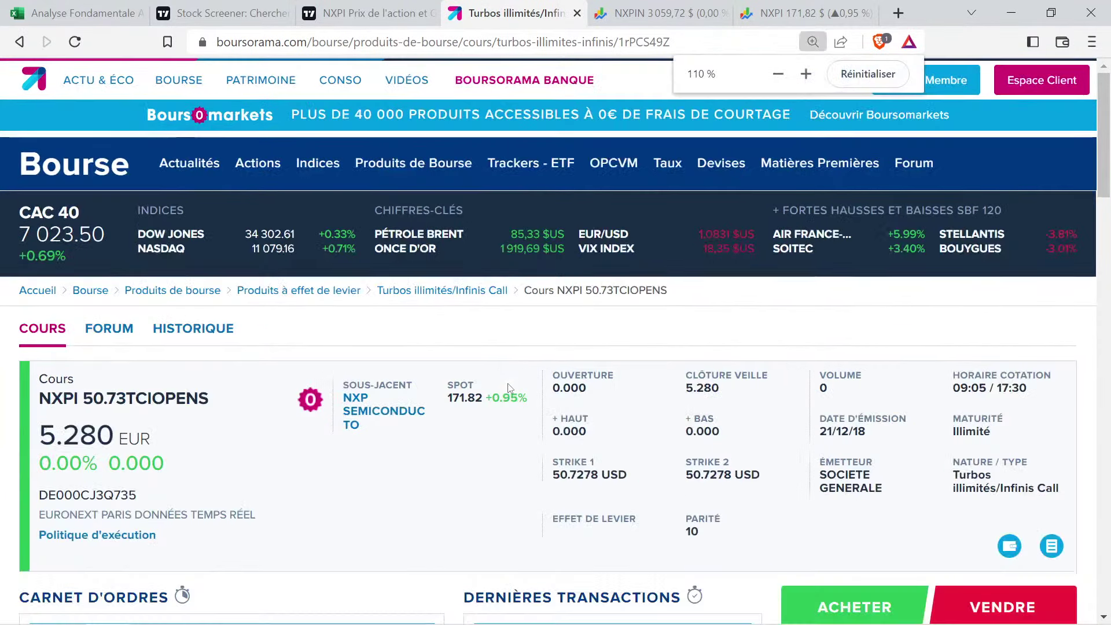
{"action": "scroll", "coordinate": [606, 389], "scroll_direction": "down", "scroll_amount": 2}
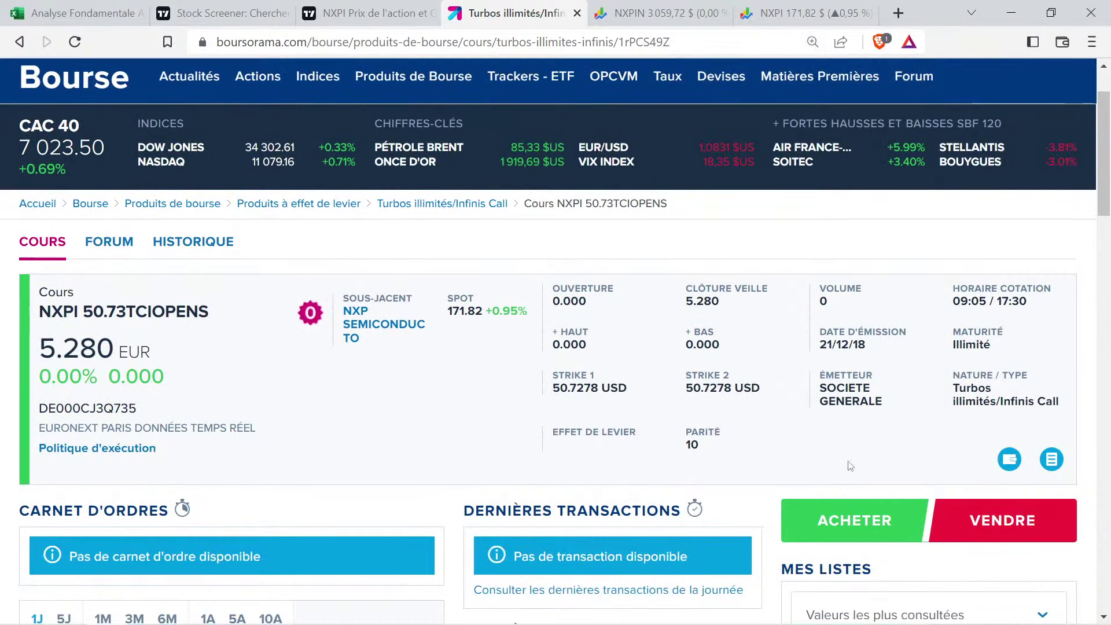
{"action": "scroll", "coordinate": [776, 434], "scroll_direction": "up", "scroll_amount": 2}
Search the web in a new tab for "action nxp semiconductors pea"
{"action": "left_click", "coordinate": [898, 12]}
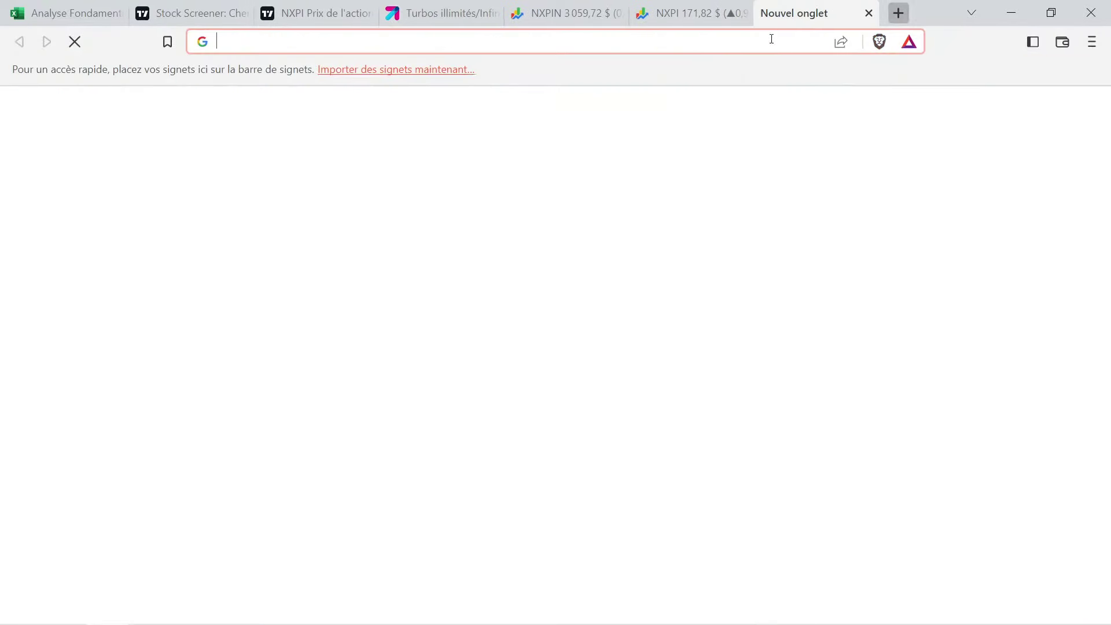
{"action": "type", "text": "action nx"}
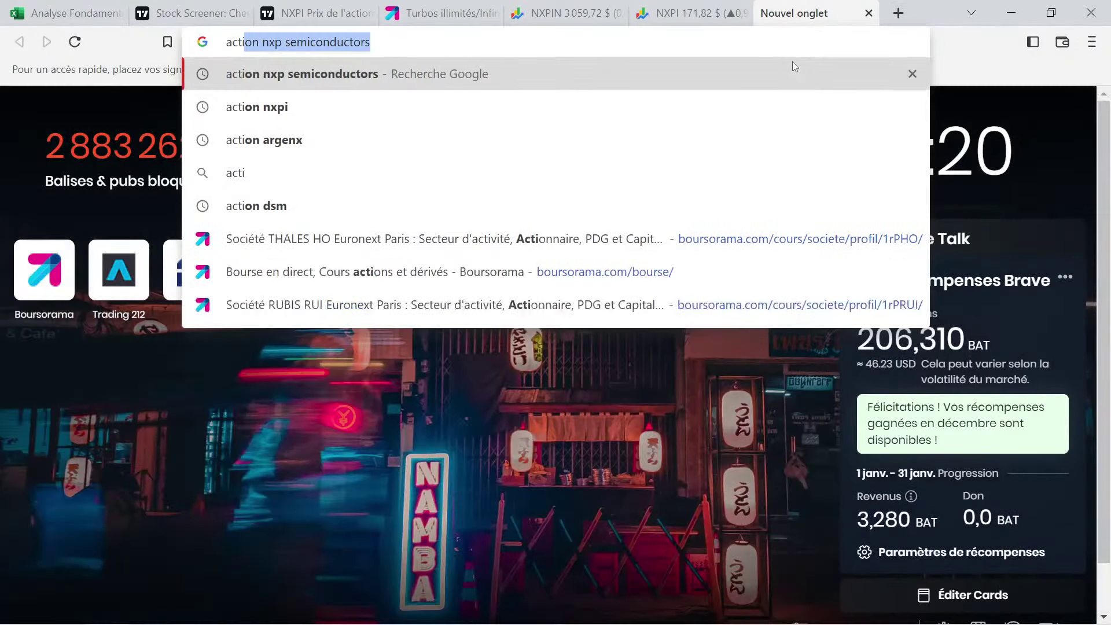
{"action": "type", "text": "pi"}
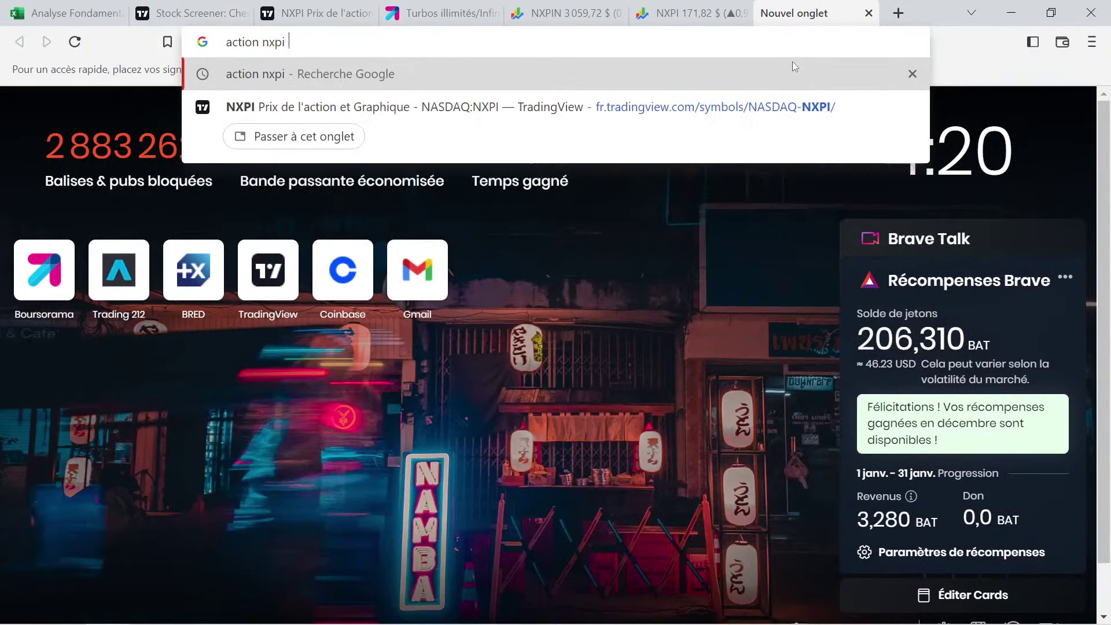
{"action": "key", "text": "BackSpace"}
{"action": "key", "text": "BackSpace"}
{"action": "key", "text": "Right"}
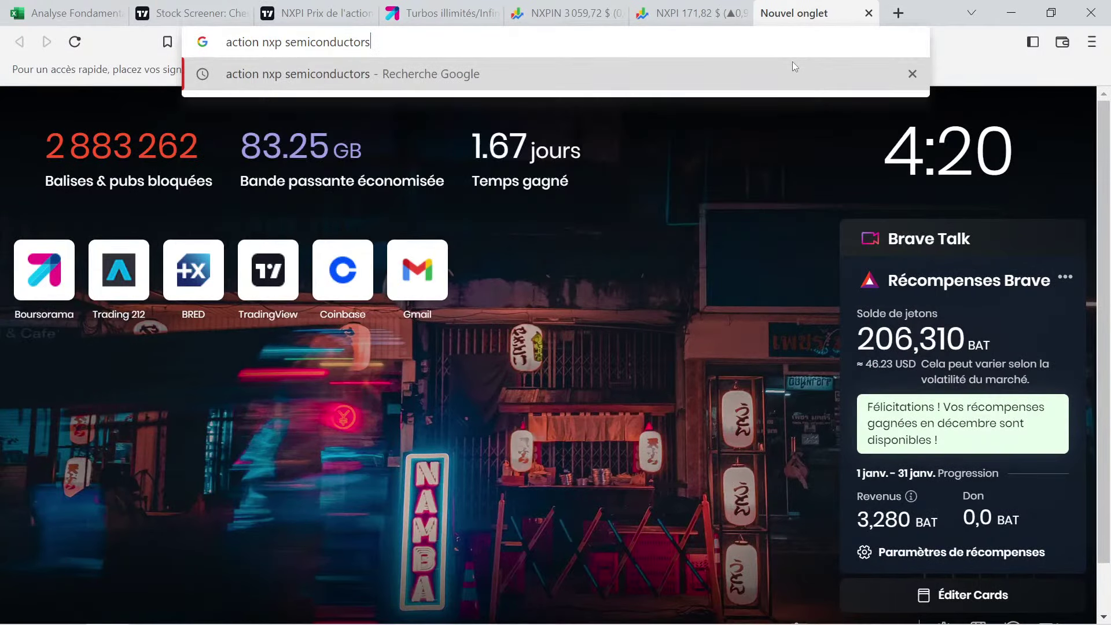
{"action": "type", "text": "pea"}
{"action": "key", "text": "Return"}
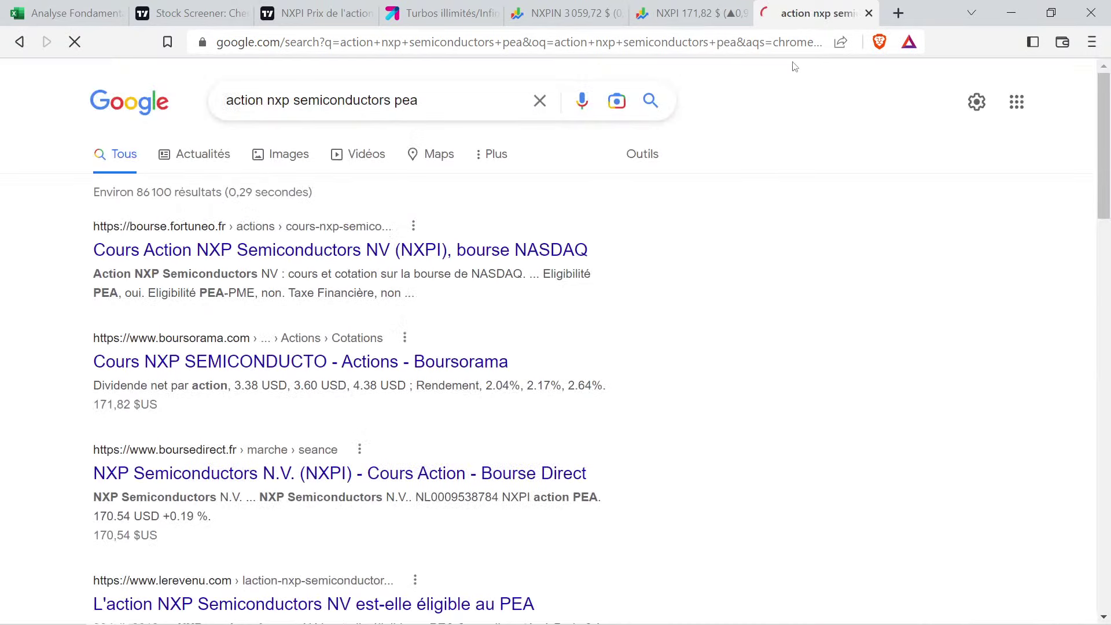
Open the Fortuneo result for NXP Semiconductors NV and check its PEA eligibility among the stock characteristics
{"action": "left_click", "coordinate": [396, 255]}
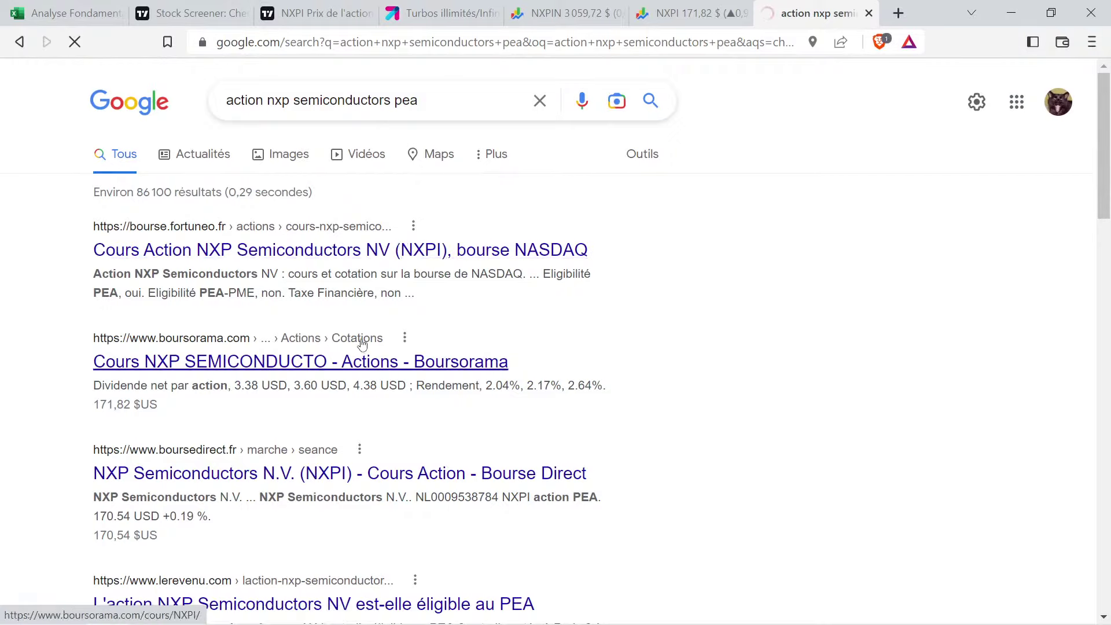
{"action": "left_click", "coordinate": [385, 253]}
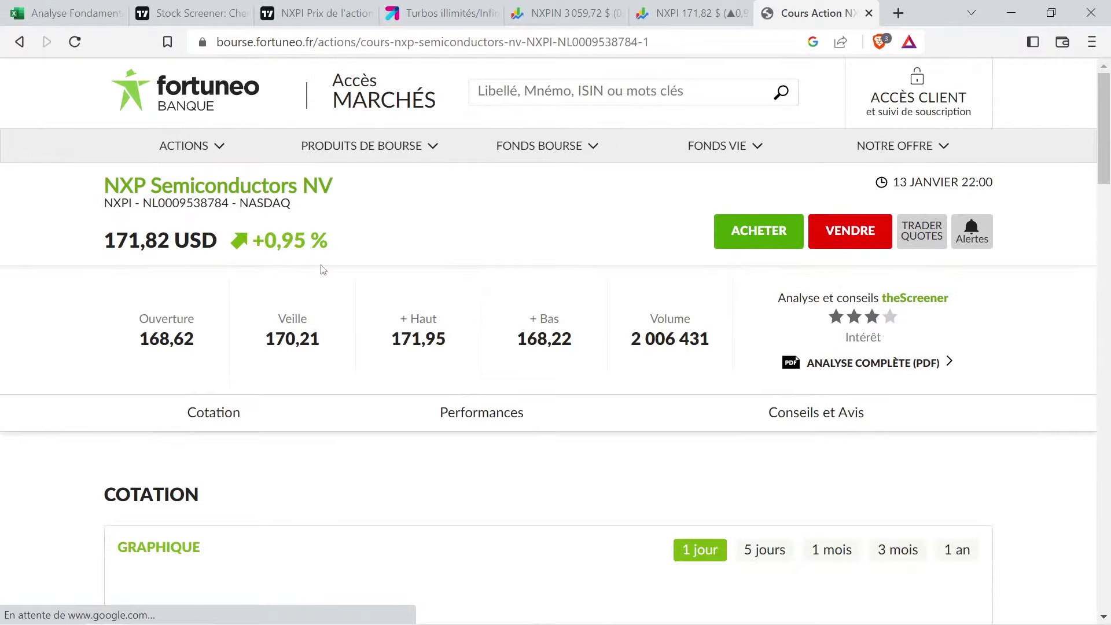
{"action": "scroll", "coordinate": [320, 268], "scroll_direction": "down", "scroll_amount": 10}
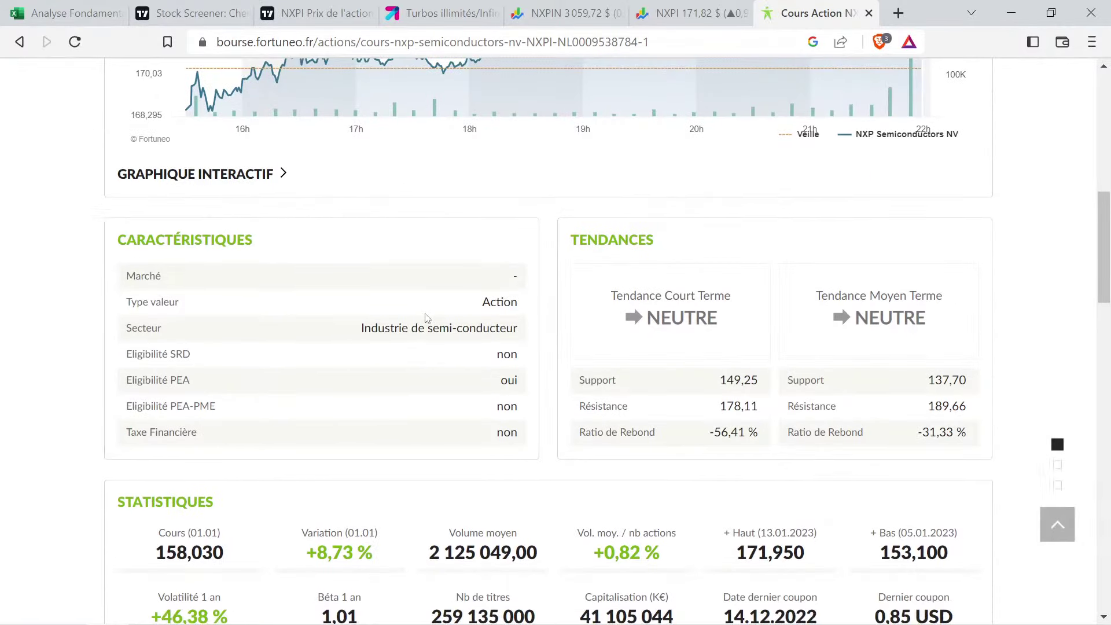
{"action": "scroll", "coordinate": [460, 347], "scroll_direction": "up", "scroll_amount": 10}
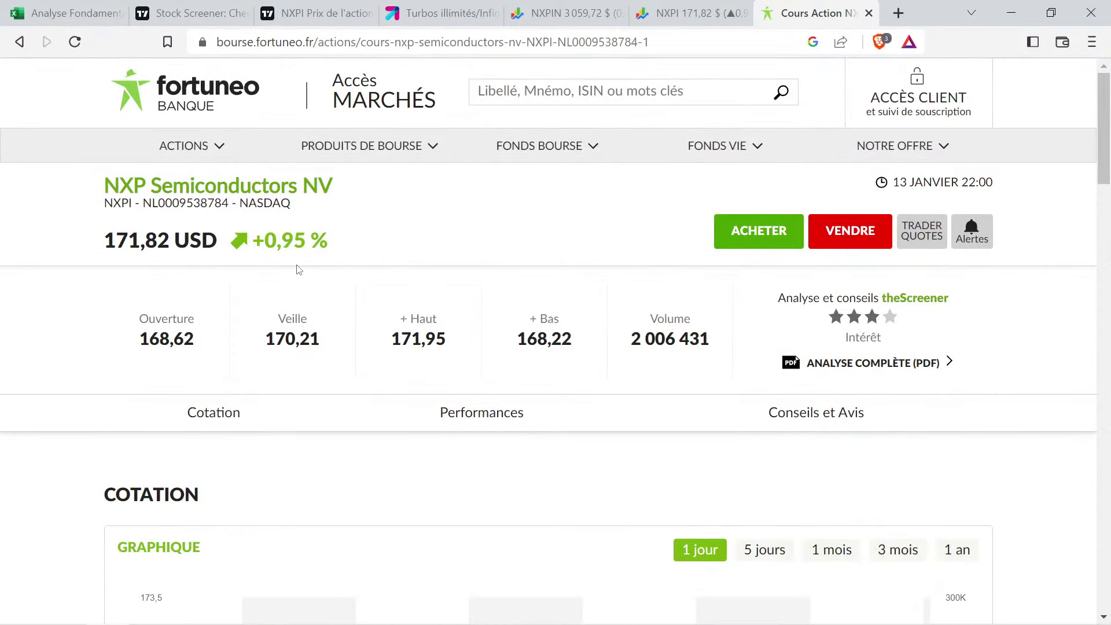
{"action": "scroll", "coordinate": [298, 267], "scroll_direction": "down", "scroll_amount": 7}
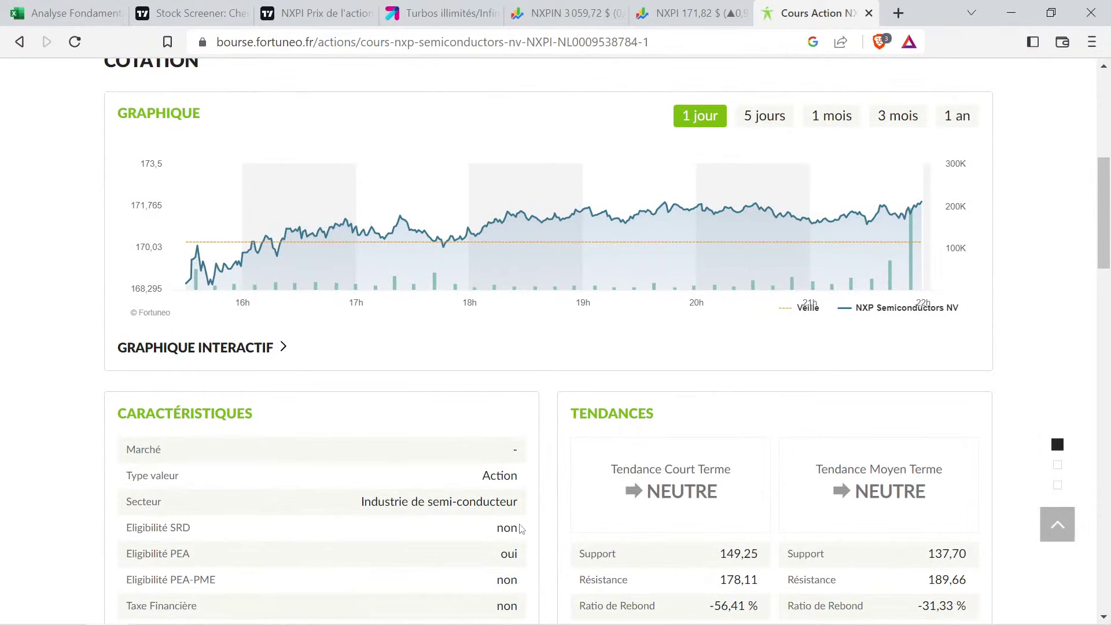
{"action": "scroll", "coordinate": [666, 433], "scroll_direction": "up", "scroll_amount": 7}
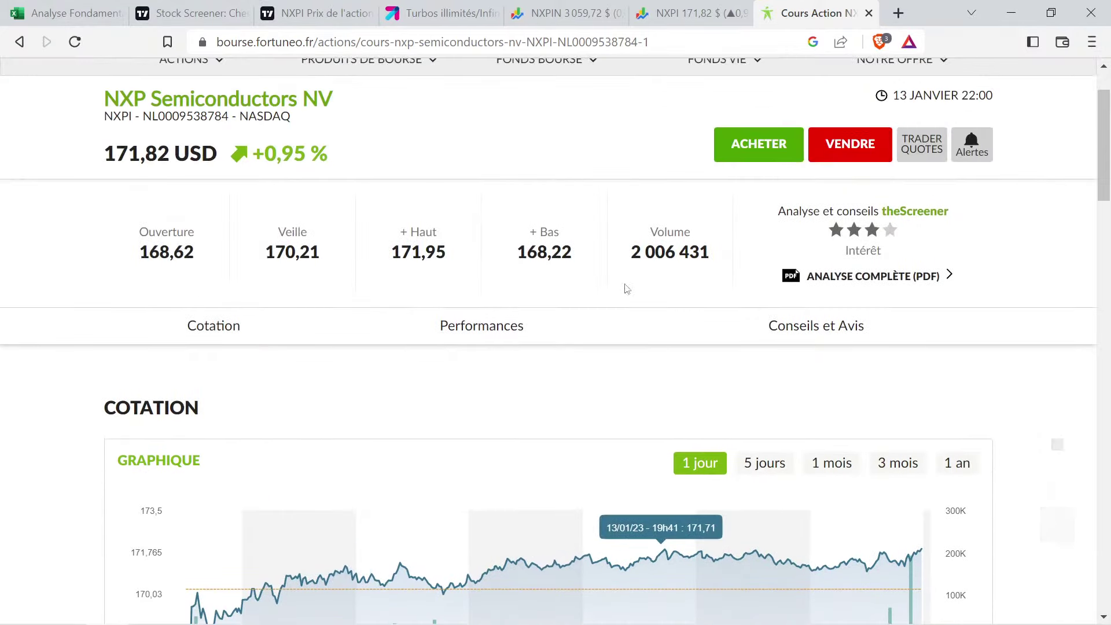
Close the Fortuneo page and the Mexican NXPIN quote, keeping the NASDAQ NXPI quote in Google Finance open
{"action": "left_click", "coordinate": [869, 13]}
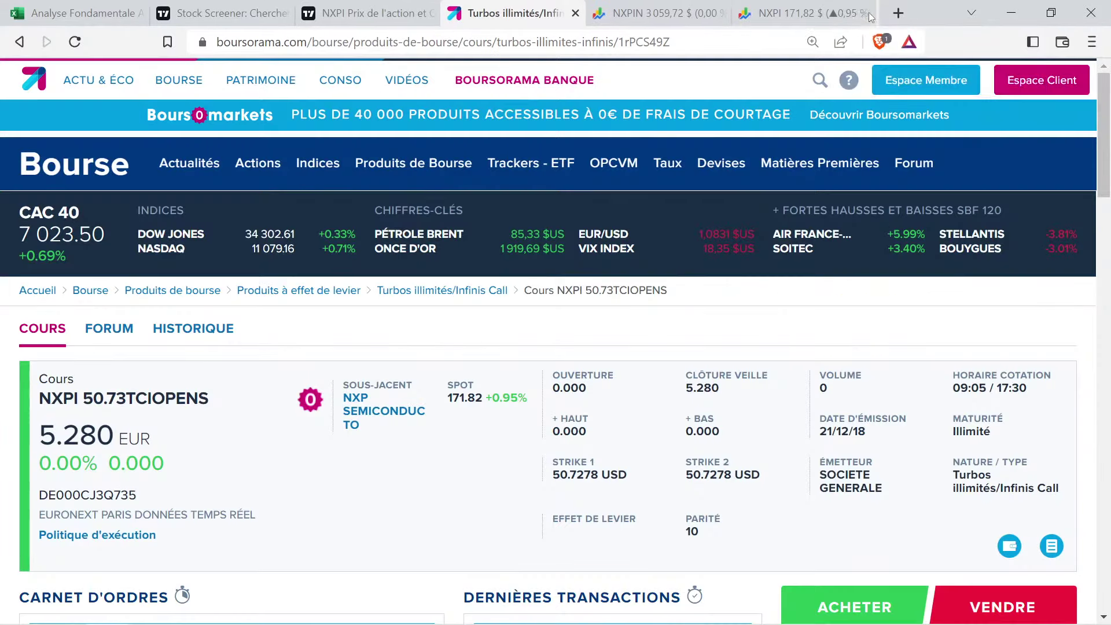
{"action": "left_click", "coordinate": [794, 6]}
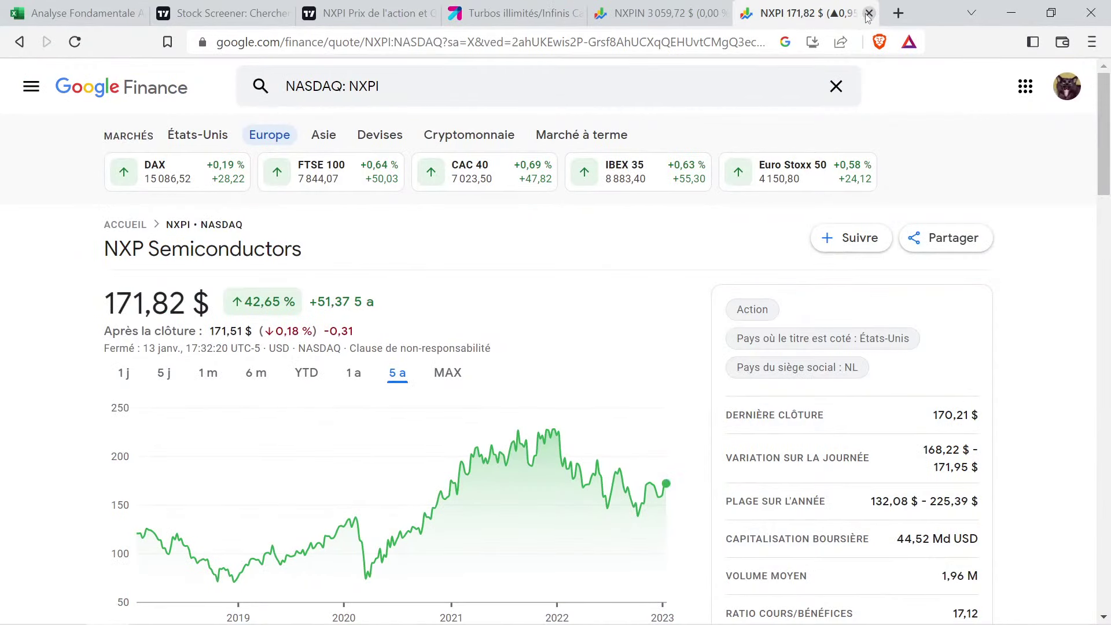
{"action": "left_click", "coordinate": [683, 13]}
{"action": "left_click", "coordinate": [723, 13]}
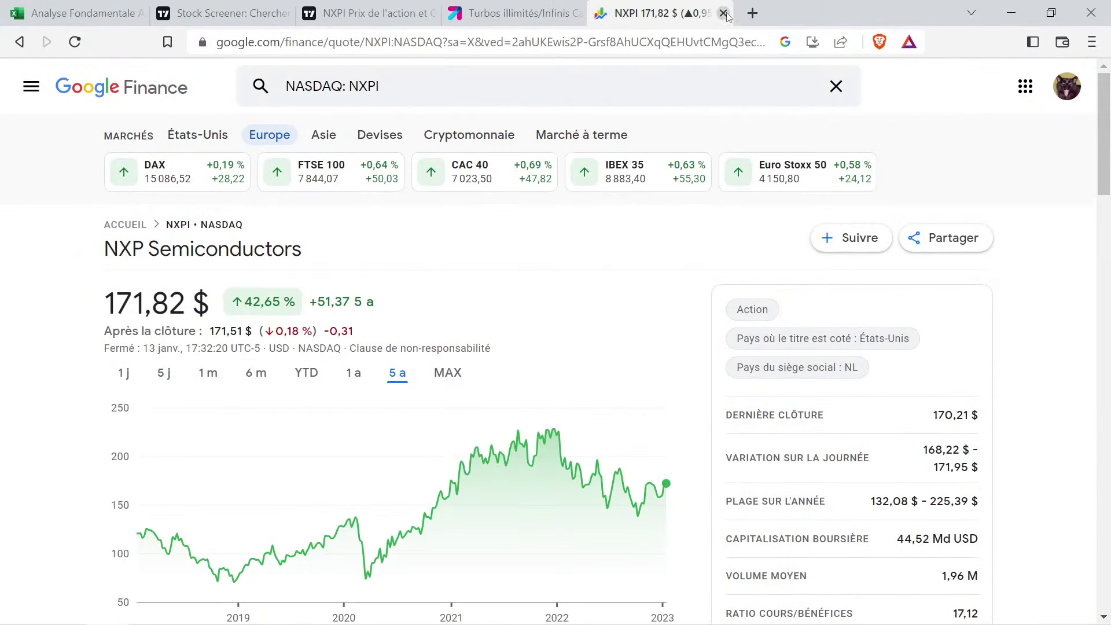
{"action": "scroll", "coordinate": [322, 385], "scroll_direction": "down", "scroll_amount": 9}
{"action": "scroll", "coordinate": [323, 386], "scroll_direction": "up", "scroll_amount": 10}
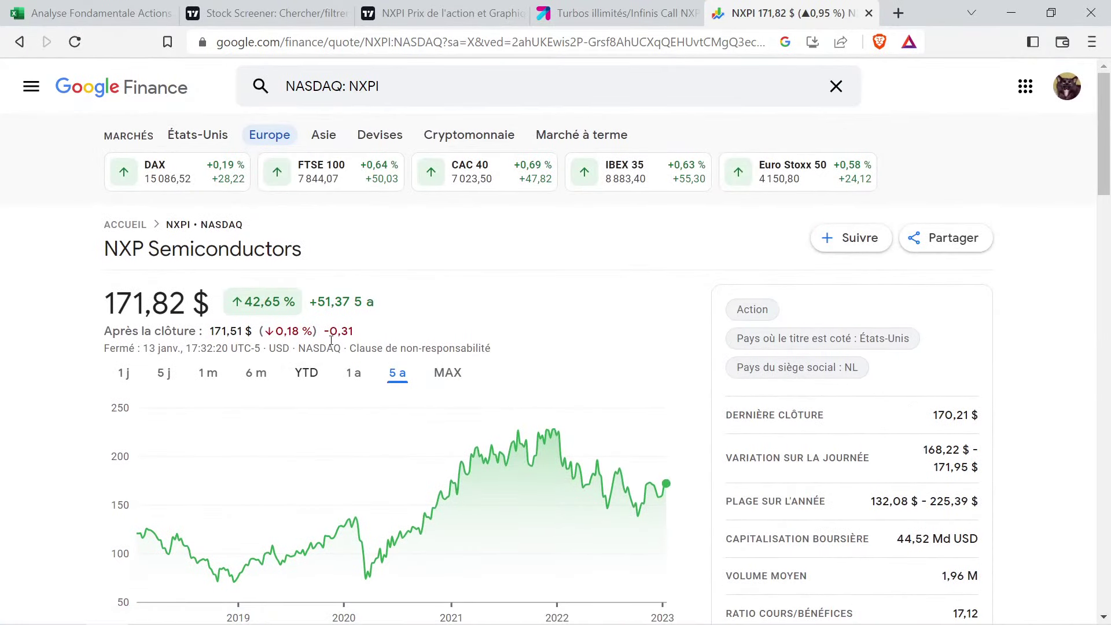
Return to the Boursorama page, search the site for "nxpi" and open the NASDAQ-listed NXP SEMICONDUCTO stock
{"action": "left_click", "coordinate": [467, 6]}
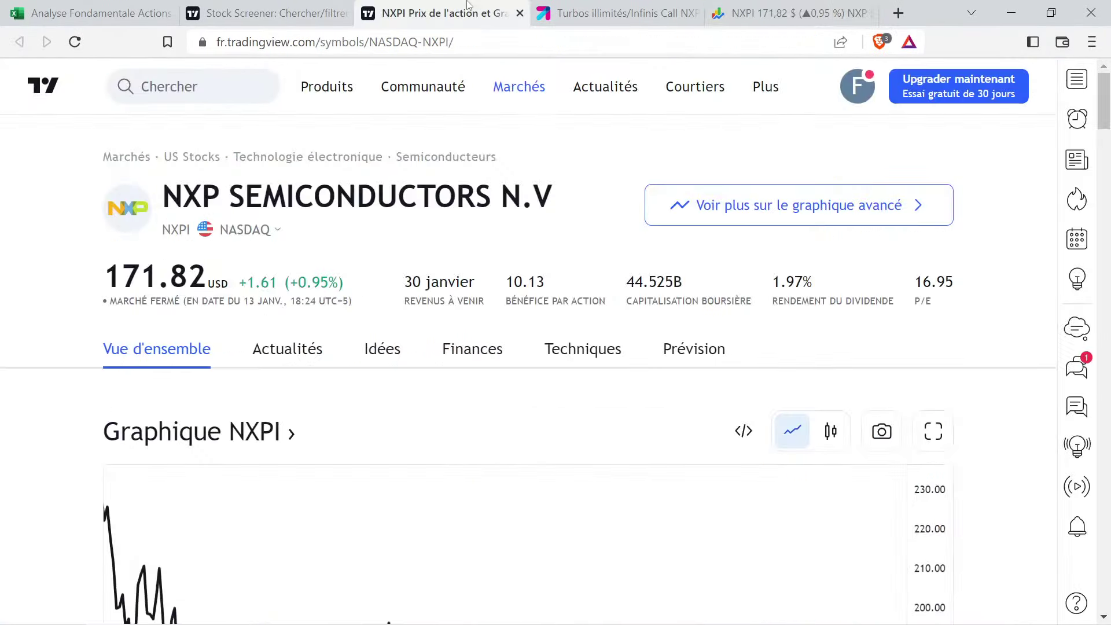
{"action": "left_click", "coordinate": [606, 8]}
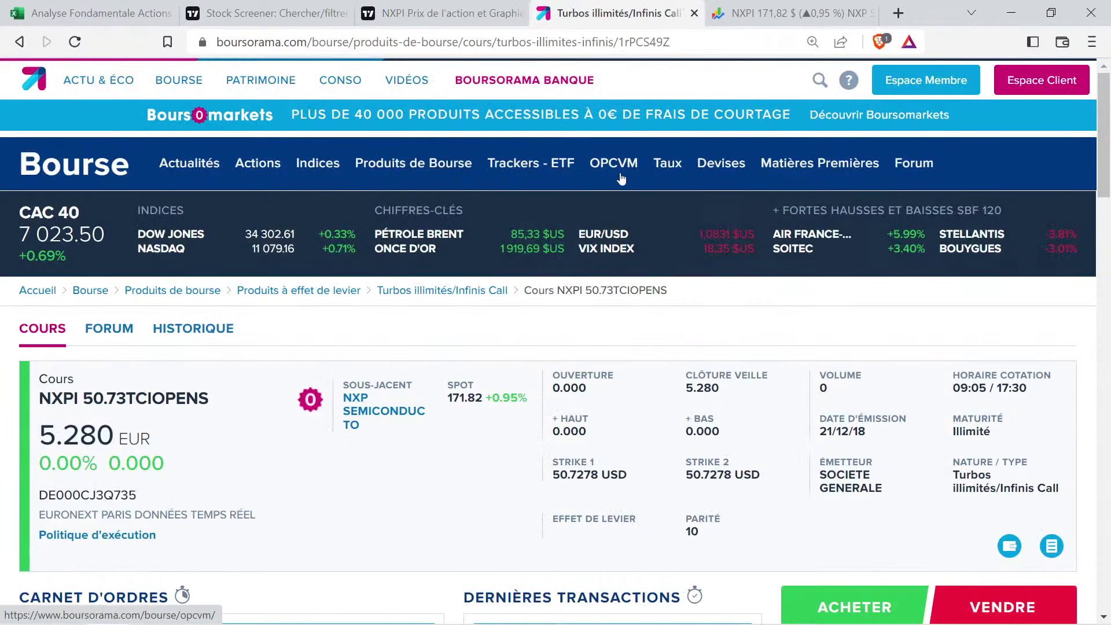
{"action": "scroll", "coordinate": [714, 355], "scroll_direction": "down", "scroll_amount": 3}
{"action": "scroll", "coordinate": [318, 318], "scroll_direction": "up", "scroll_amount": 3}
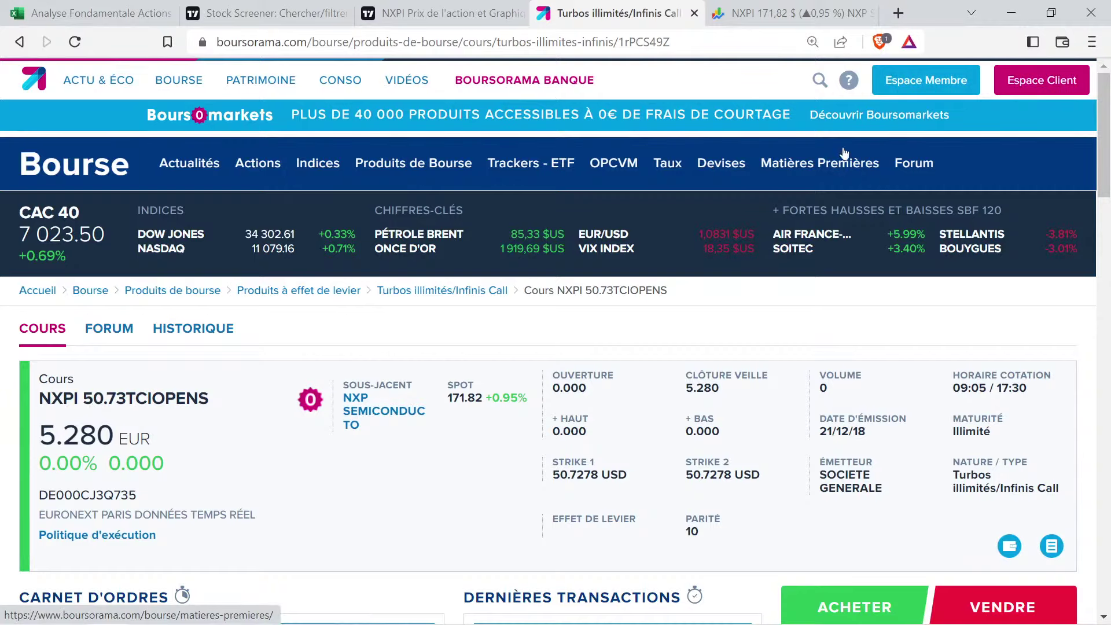
{"action": "left_click", "coordinate": [818, 80]}
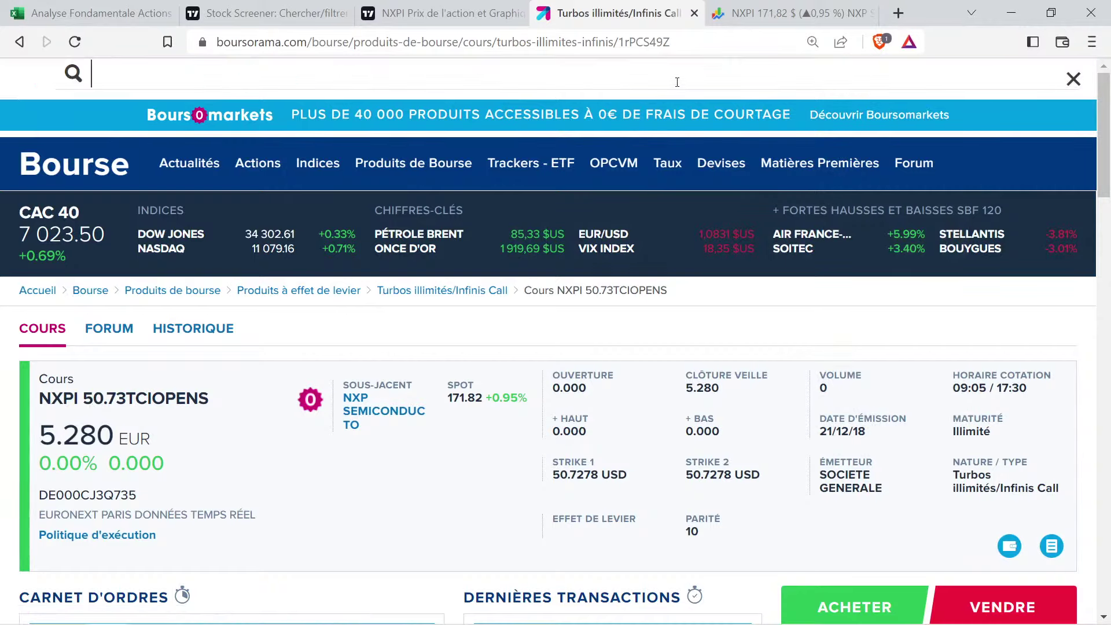
{"action": "type", "text": "nxpi"}
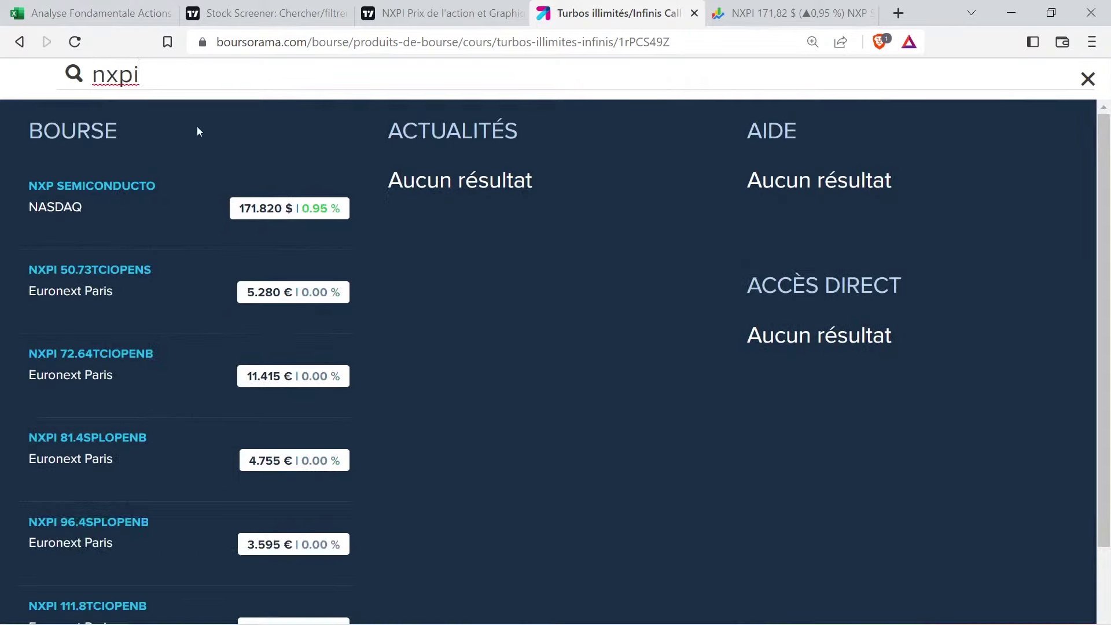
{"action": "left_click", "coordinate": [107, 200]}
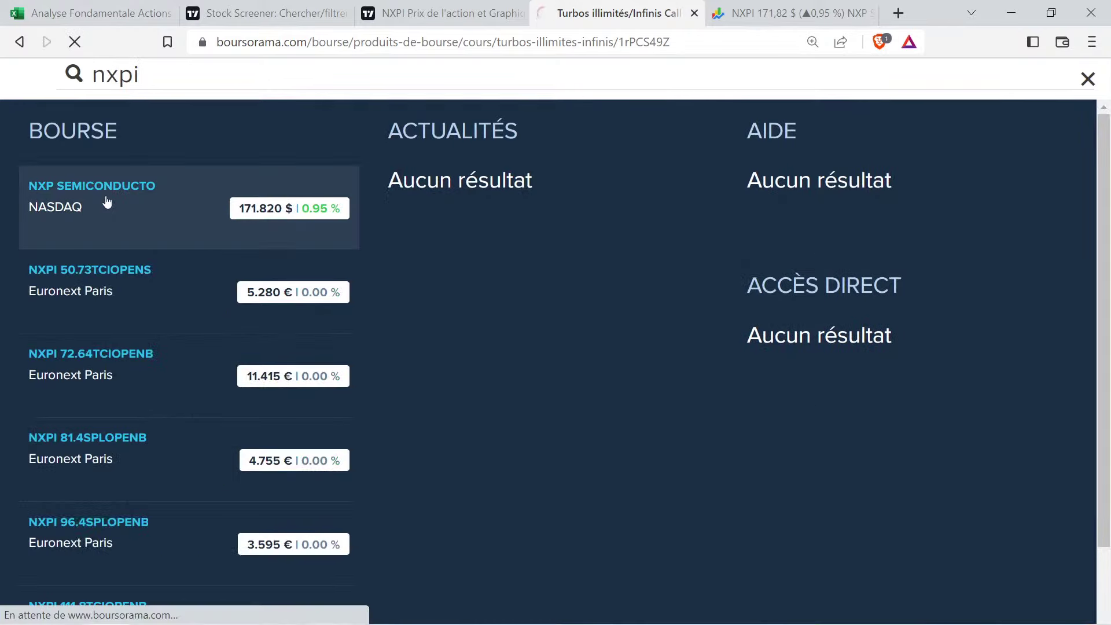
Open the company profile of NXP SEMICONDUCTO, expand its full business description and enlarge the page for reading
{"action": "scroll", "coordinate": [777, 303], "scroll_direction": "down", "scroll_amount": 5}
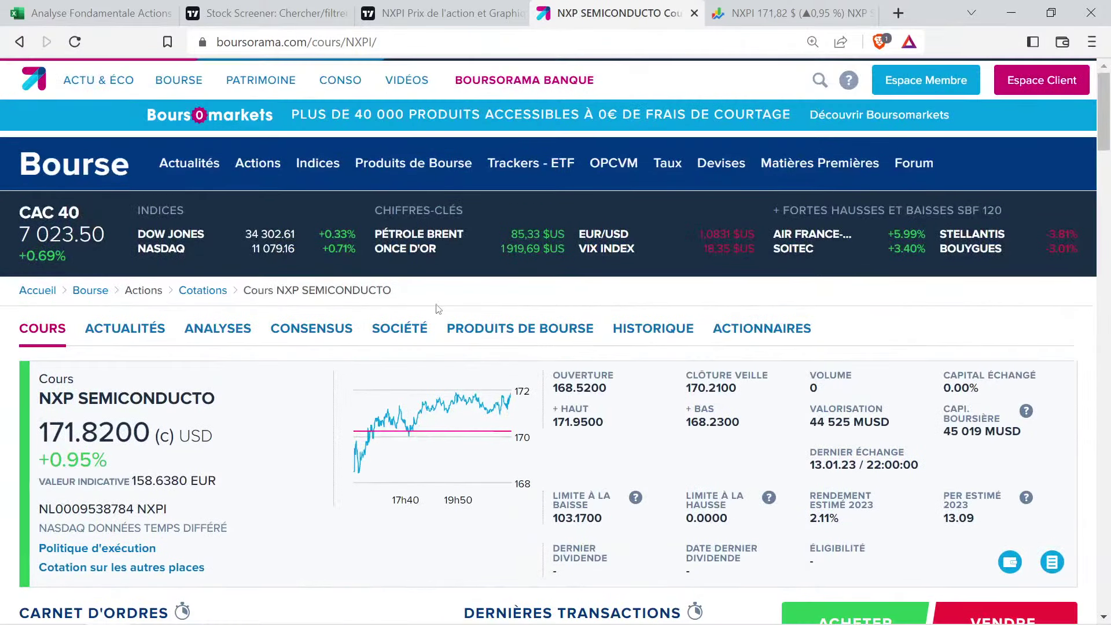
{"action": "left_click", "coordinate": [399, 330]}
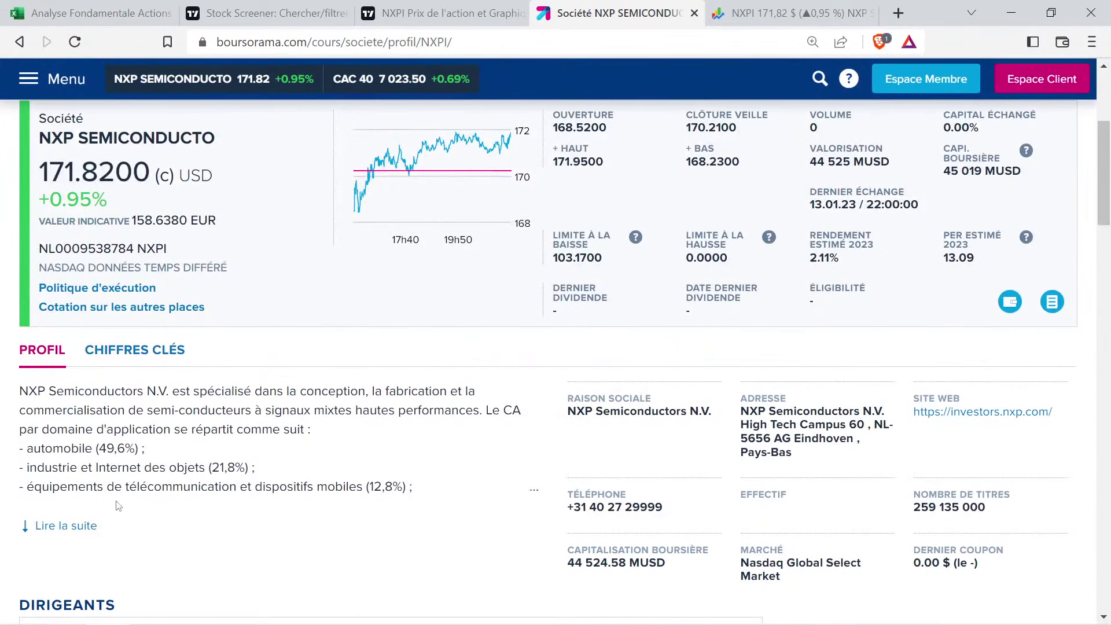
{"action": "left_click", "coordinate": [86, 526]}
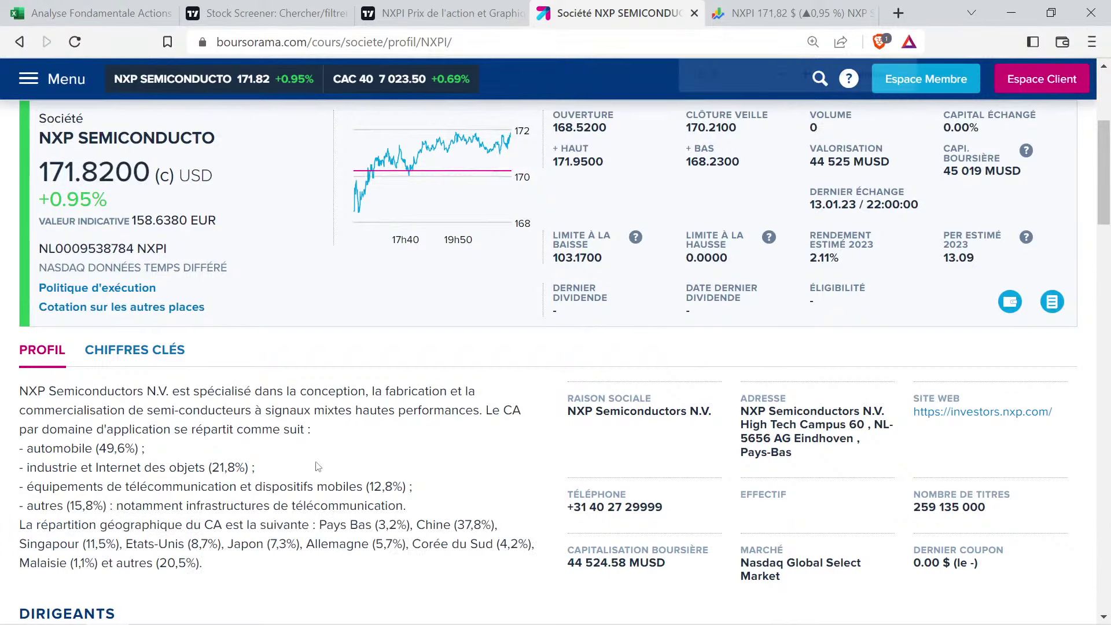
{"action": "key", "text": "ctrl+plus"}
{"action": "key", "text": "ctrl+plus"}
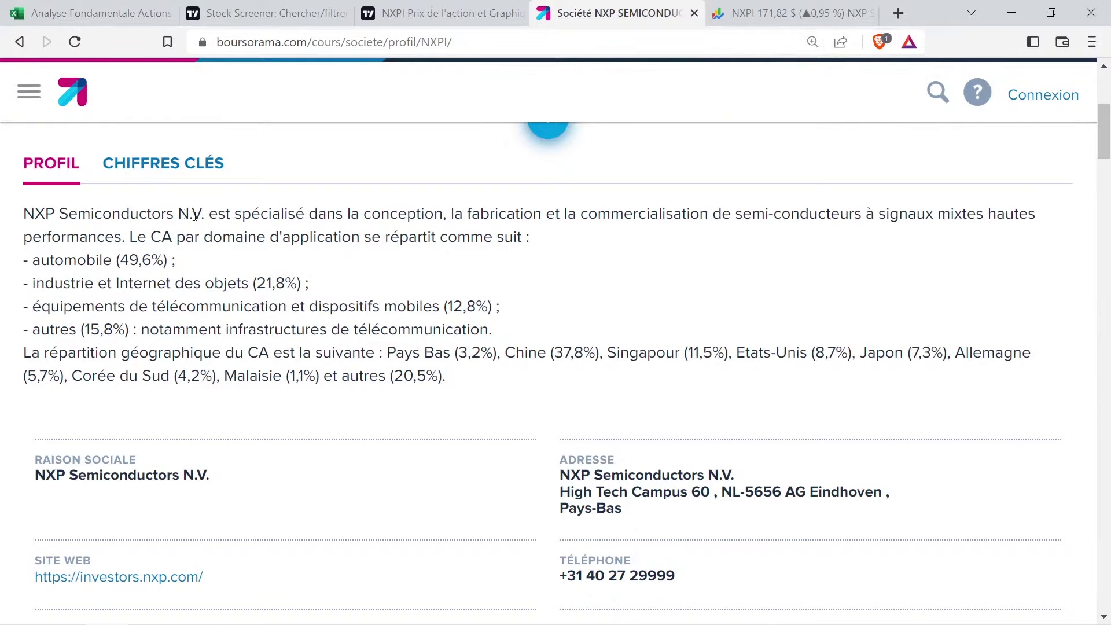
Read the profile's business description, highlighting the activity and the revenue shares by field of application
{"action": "left_click_drag", "start_coordinate": [222, 214], "coordinate": [970, 209]}
{"action": "left_click_drag", "start_coordinate": [34, 282], "coordinate": [306, 283]}
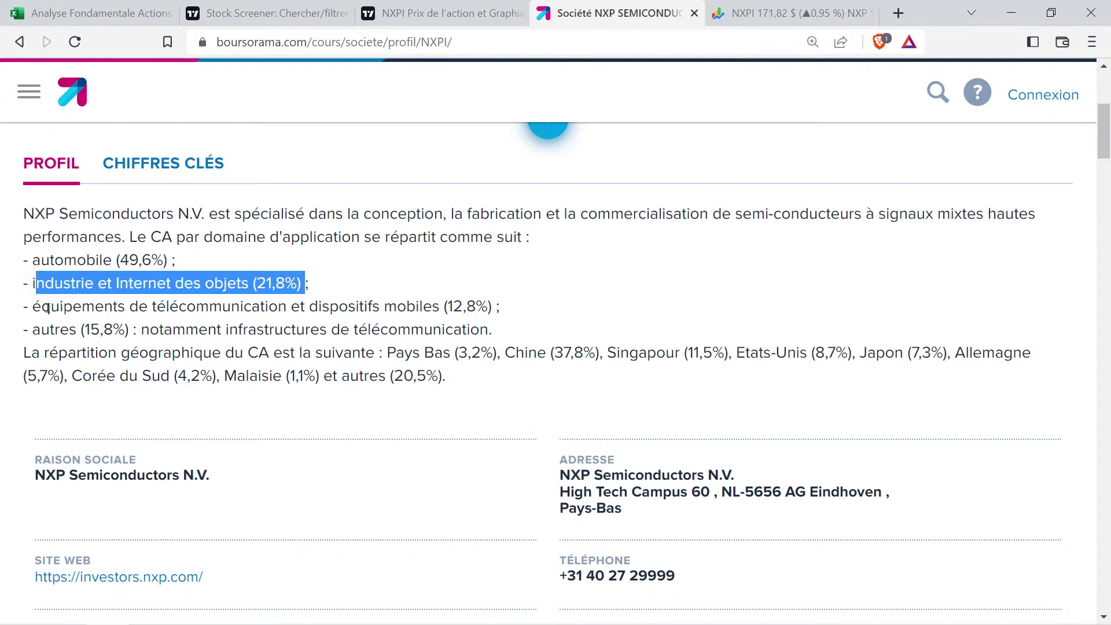
{"action": "left_click_drag", "start_coordinate": [42, 306], "coordinate": [490, 305]}
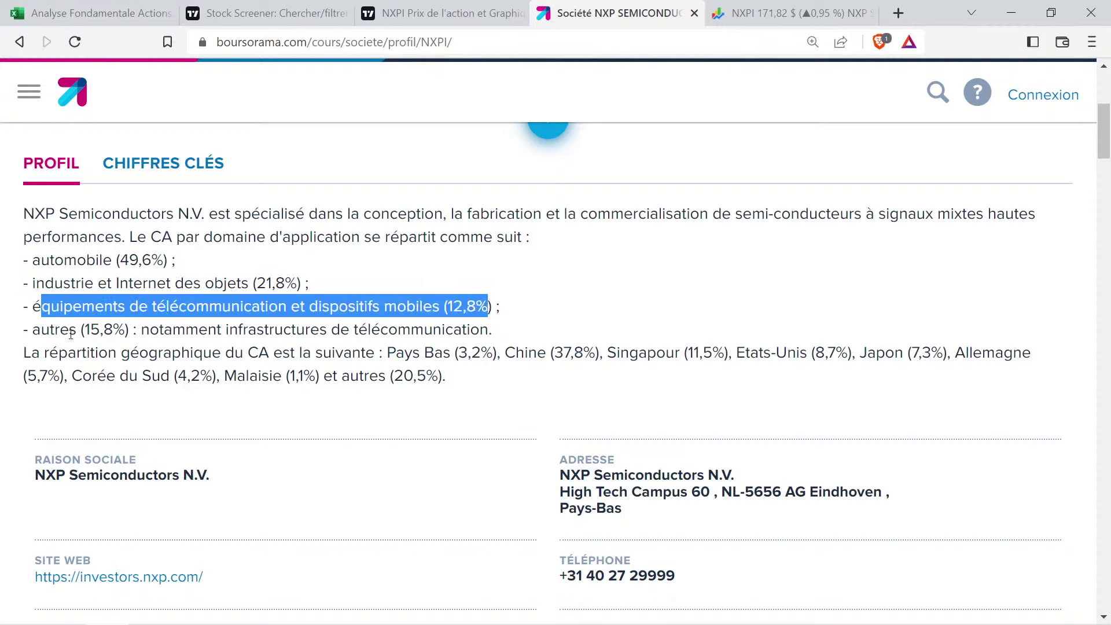
{"action": "left_click_drag", "start_coordinate": [50, 330], "coordinate": [120, 321]}
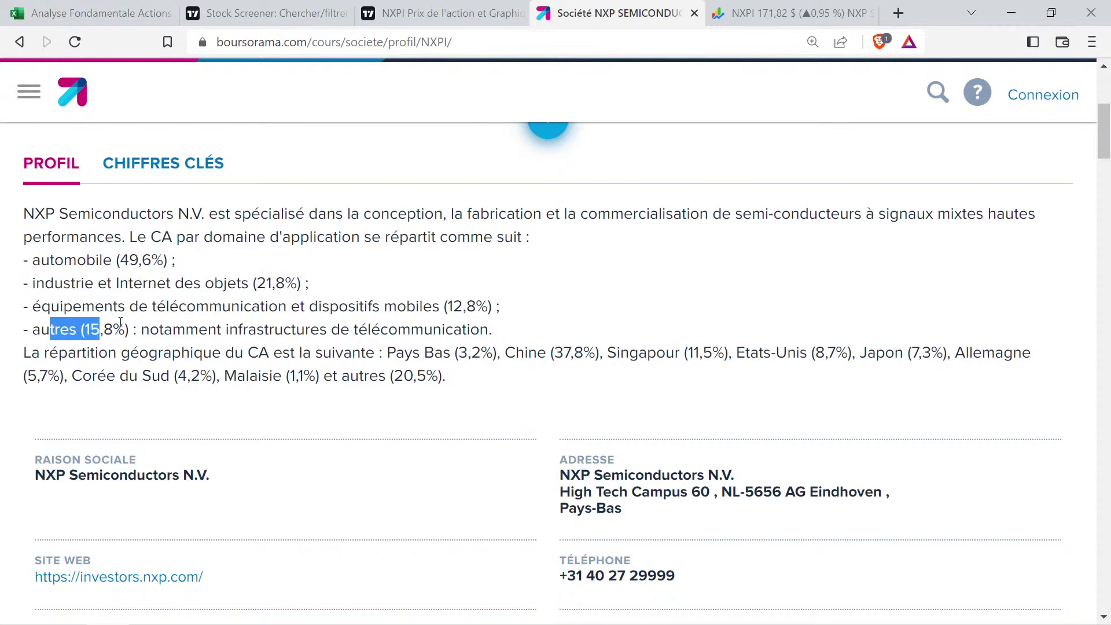
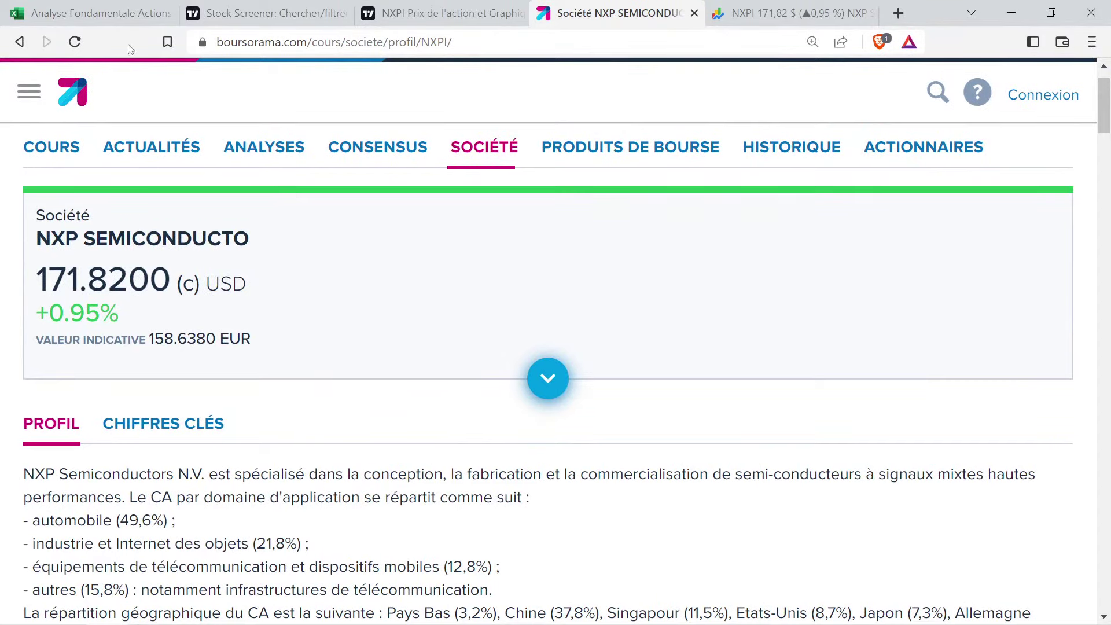
In the Analyse Fondamentale workbook, copy Universal Music Group's green Business cell to the NXP SEMICONDUCTORS N.V row
{"action": "left_click", "coordinate": [118, 12]}
{"action": "left_click", "coordinate": [243, 451]}
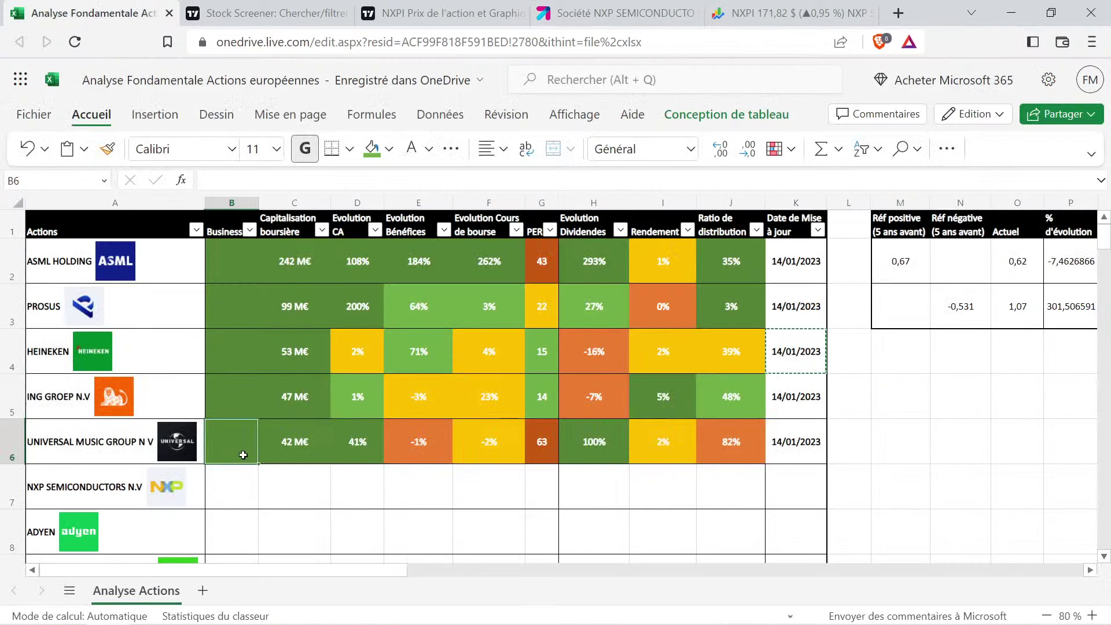
{"action": "key", "text": "ctrl+c"}
{"action": "left_click", "coordinate": [254, 477]}
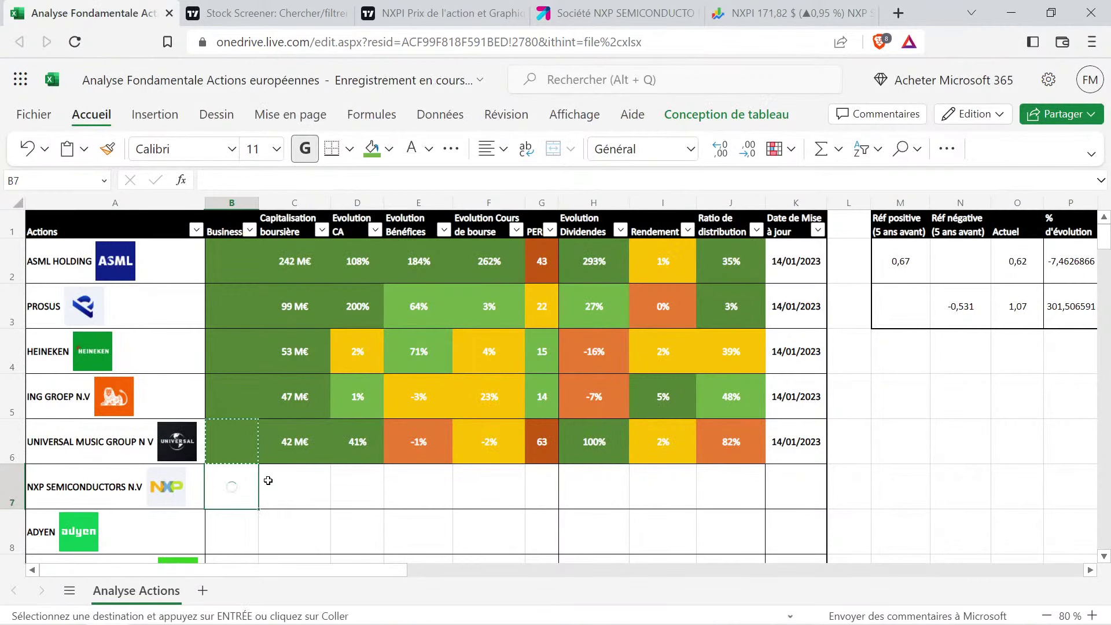
{"action": "key", "text": "ctrl+v"}
{"action": "left_click", "coordinate": [294, 478]}
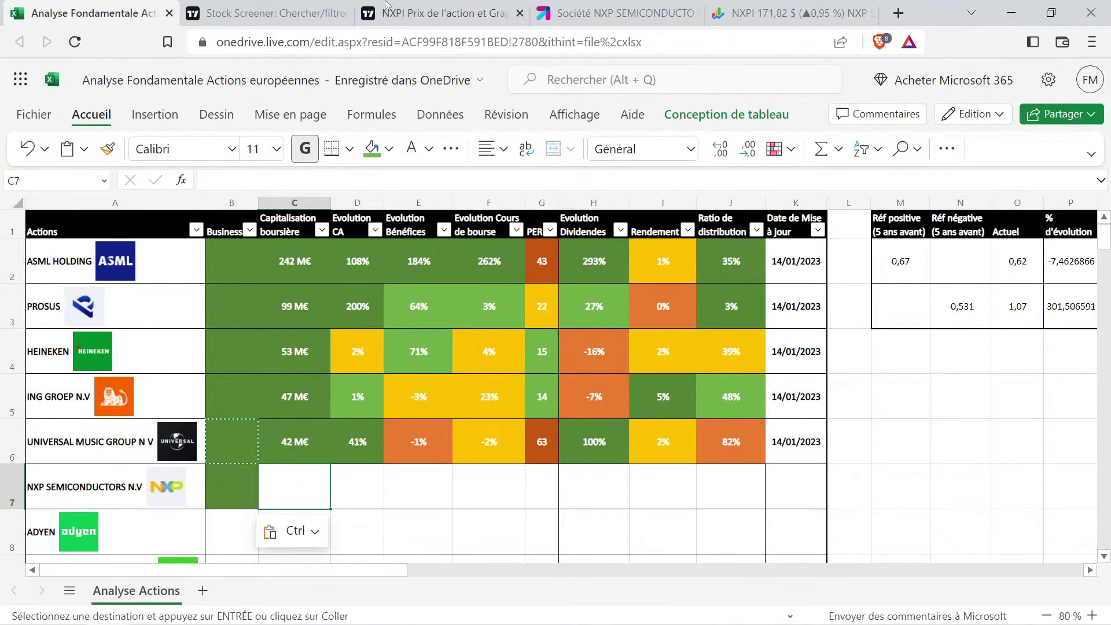
Check the exact market capitalisation of NXP Semiconductors on its TradingView page
{"action": "left_click", "coordinate": [439, 13]}
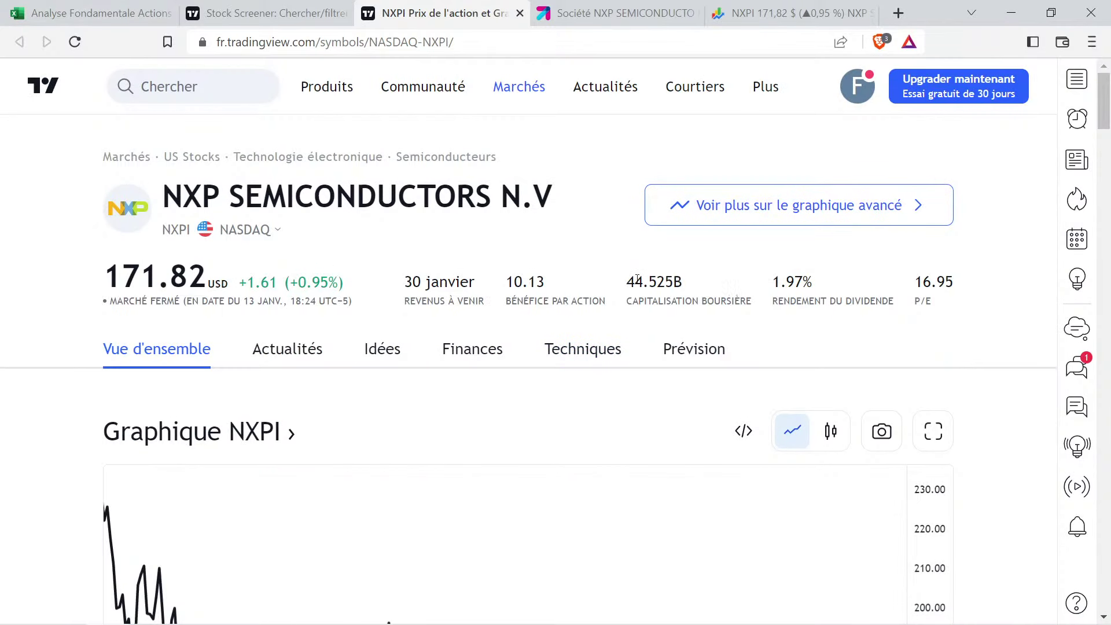
{"action": "mouse_move", "coordinate": [637, 279]}
{"action": "scroll", "coordinate": [252, 319], "scroll_direction": "down", "scroll_amount": 3}
{"action": "scroll", "coordinate": [252, 319], "scroll_direction": "up", "scroll_amount": 3}
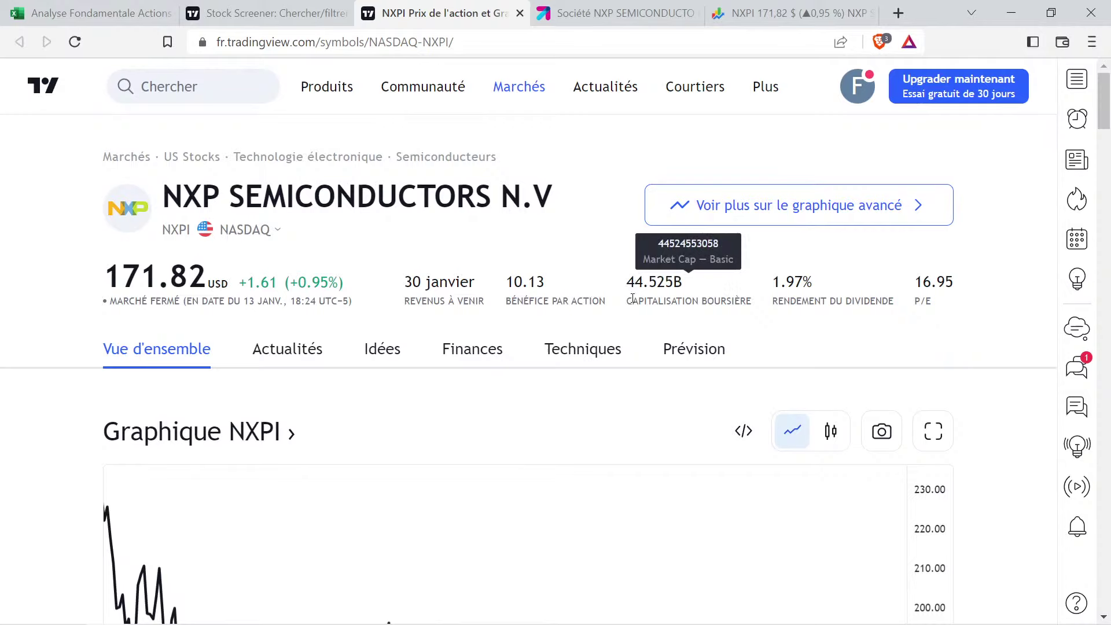
{"action": "left_click", "coordinate": [891, 14]}
{"action": "left_click", "coordinate": [764, 45]}
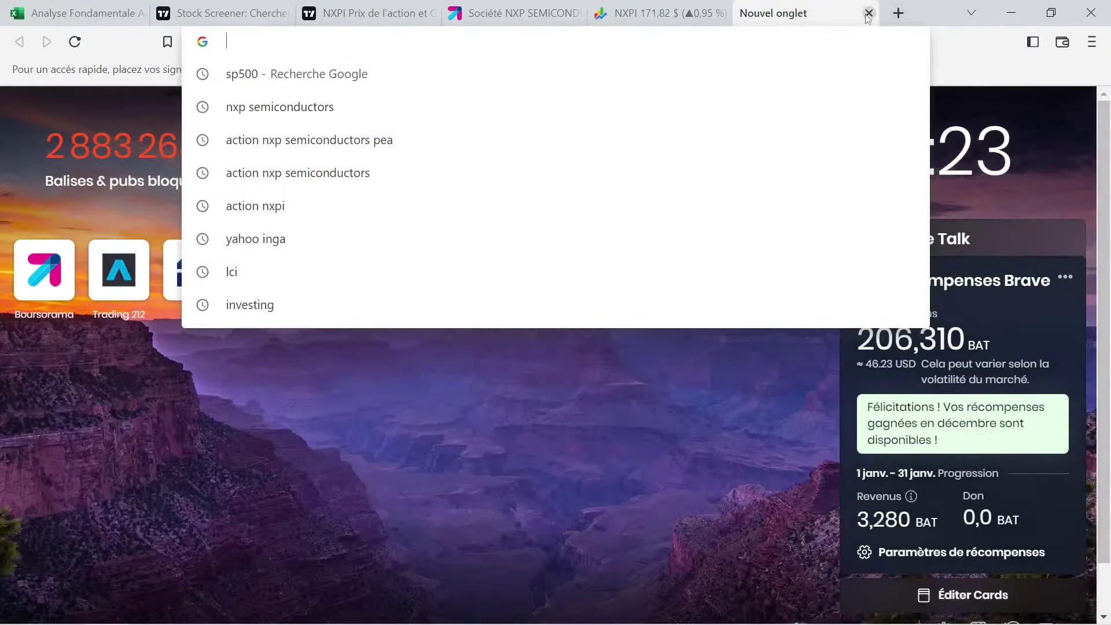
{"action": "left_click", "coordinate": [868, 13]}
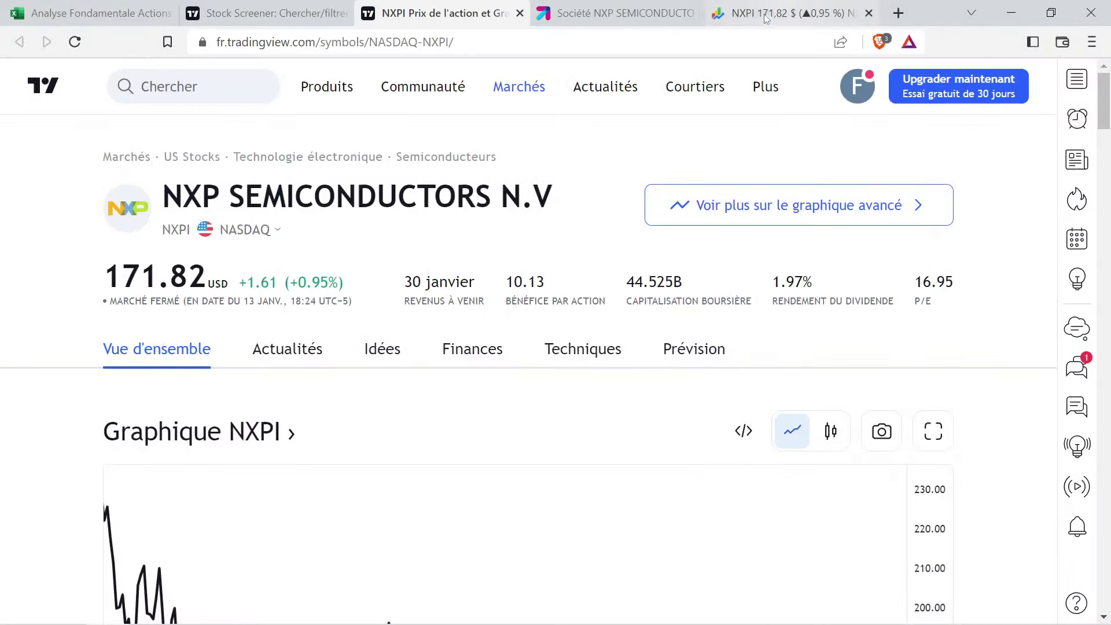
Duplicate the Google Finance NXPI quote in another tab, search there for "eur usd" and open the EUR/USD exchange rate
{"action": "left_click", "coordinate": [774, 11]}
{"action": "right_click", "coordinate": [773, 8]}
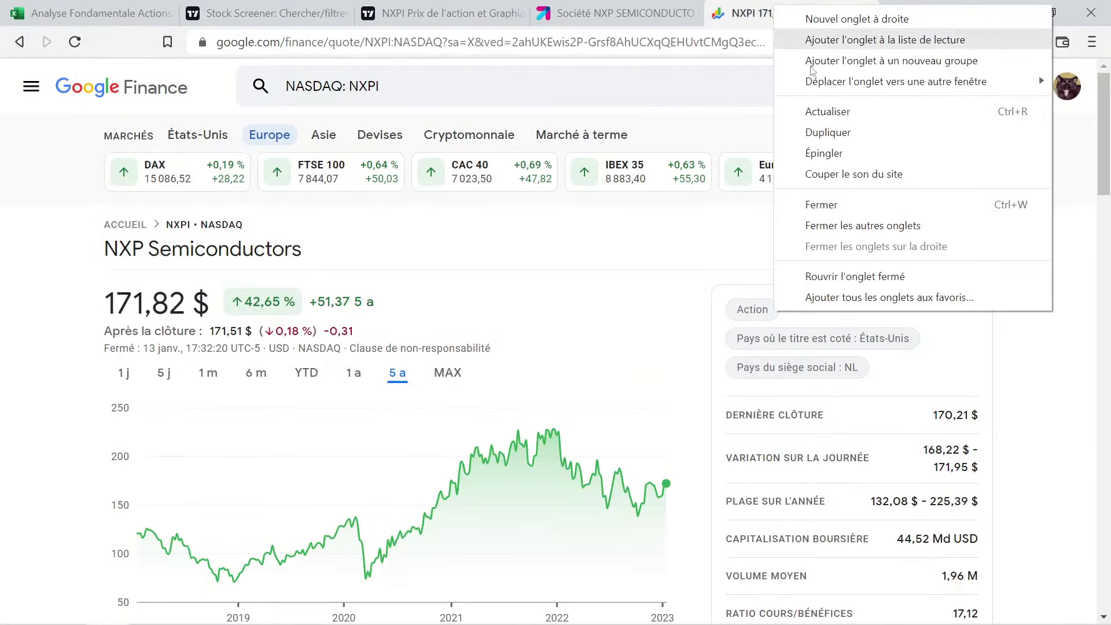
{"action": "left_click", "coordinate": [815, 131]}
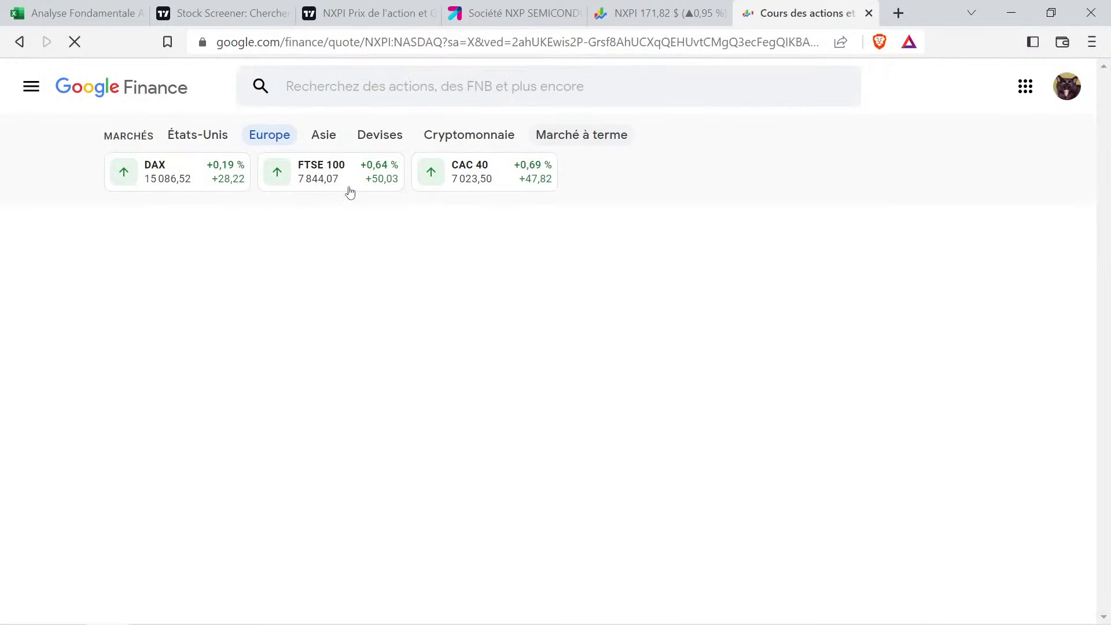
{"action": "left_click", "coordinate": [355, 92]}
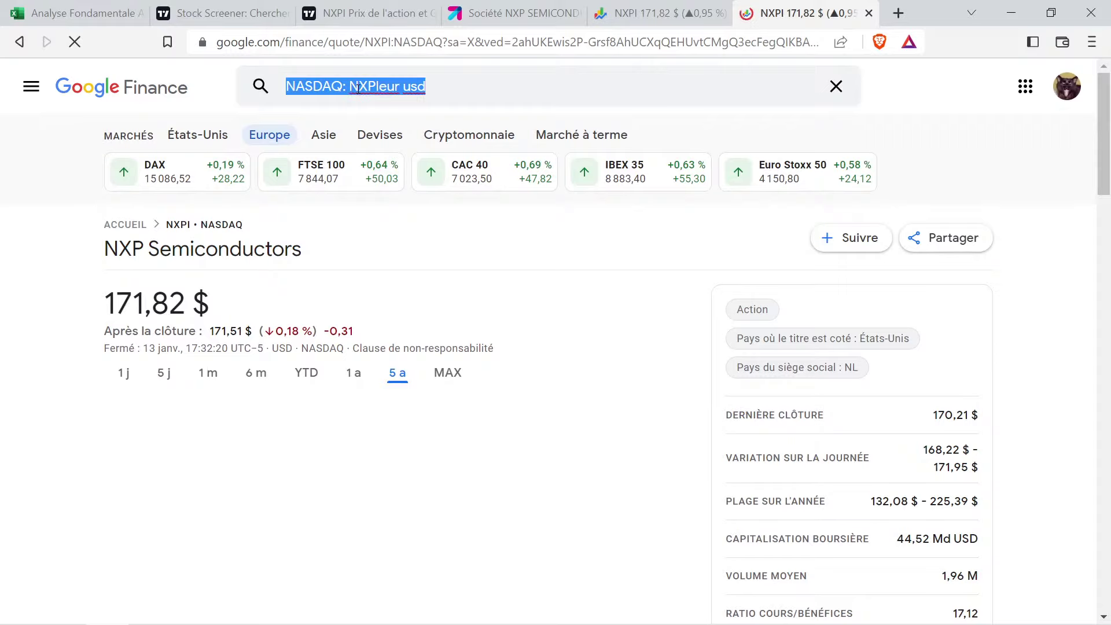
{"action": "type", "text": "eur"}
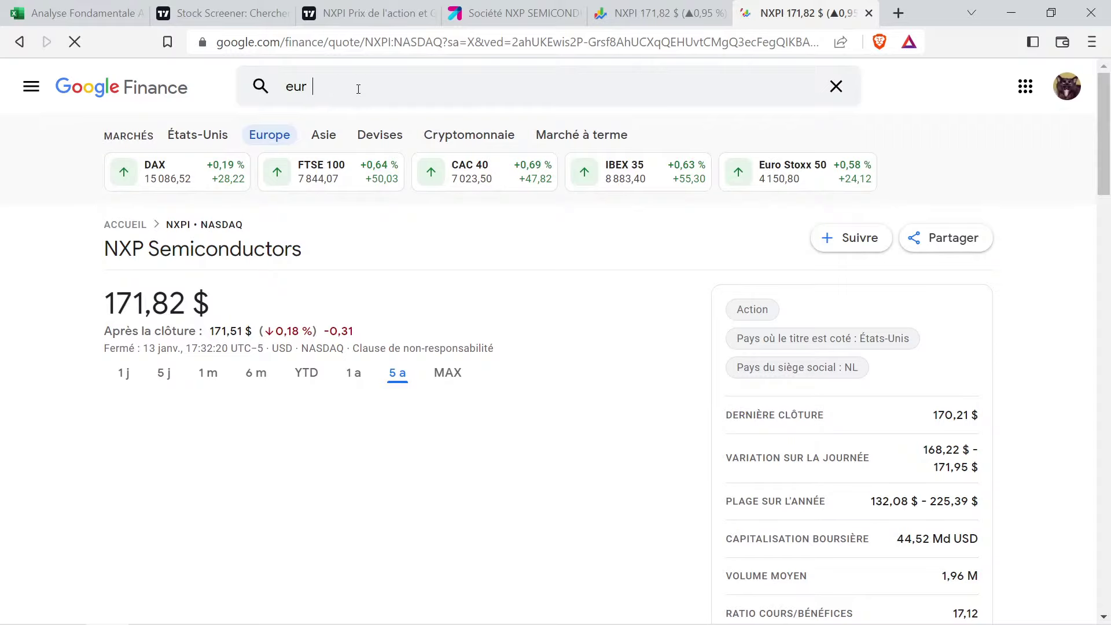
{"action": "type", "text": " u u"}
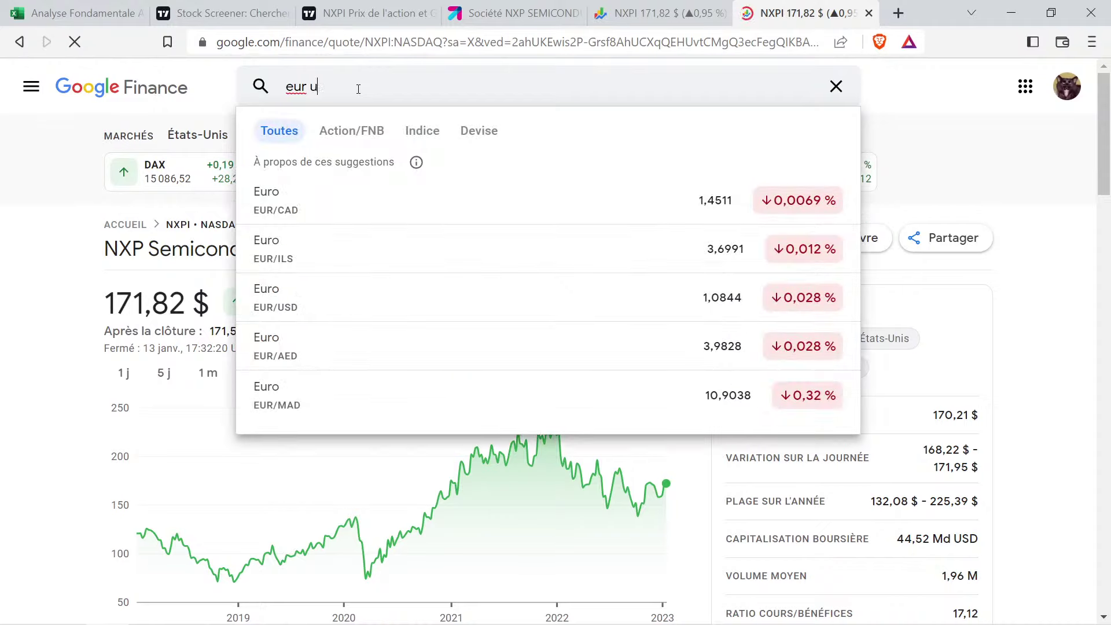
{"action": "type", "text": "sd"}
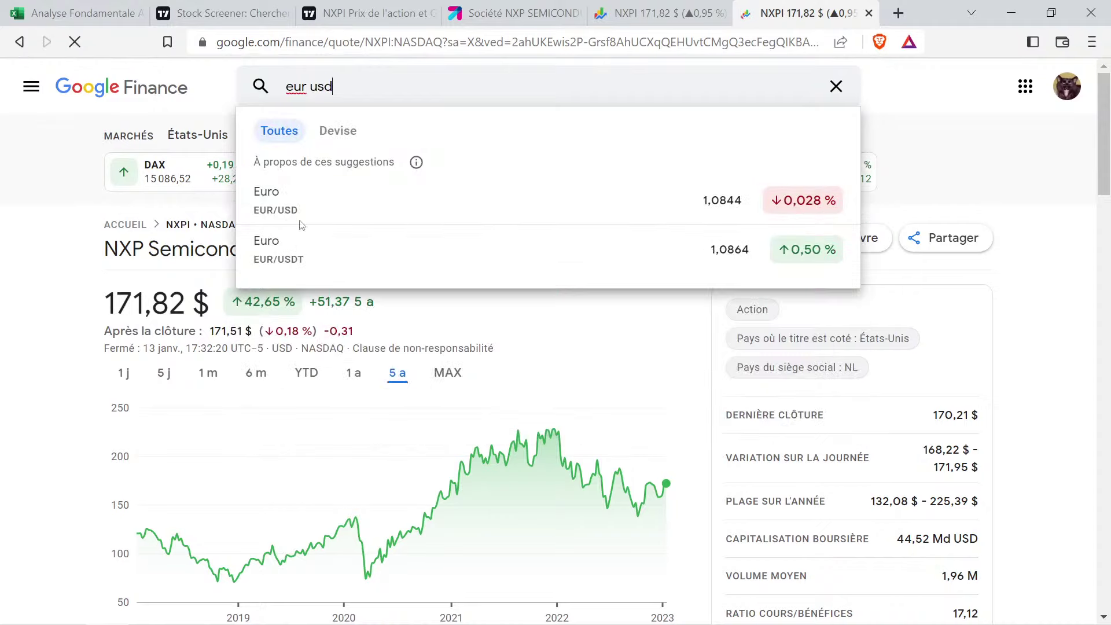
{"action": "left_click", "coordinate": [311, 208]}
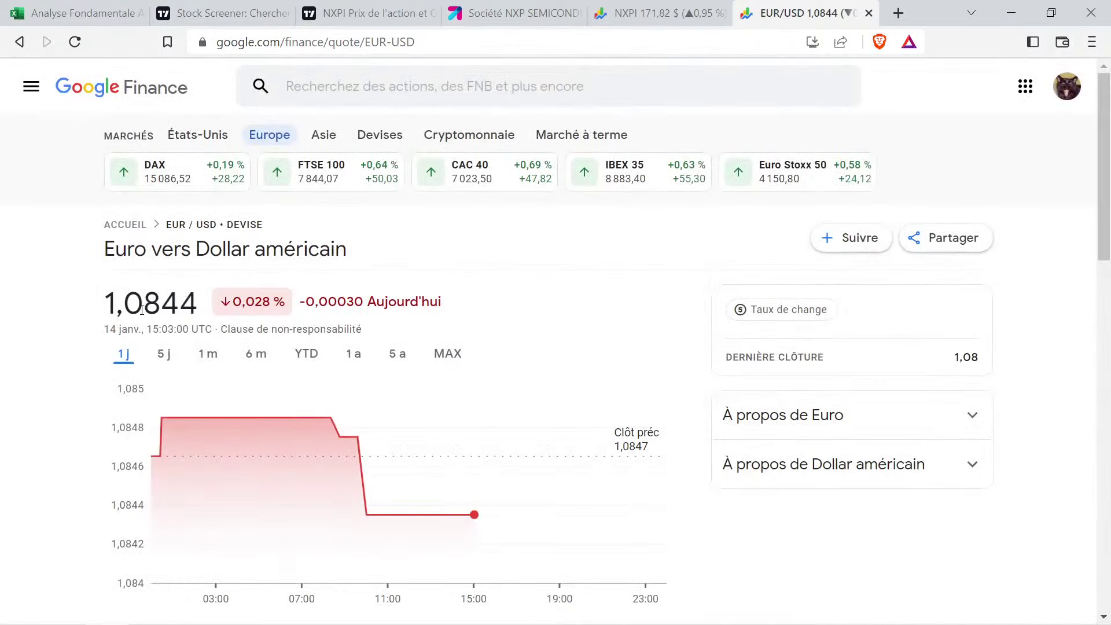
Return through the Google Finance NXPI quote to the TradingView page and review the market capitalisation again
{"action": "left_click", "coordinate": [681, 5]}
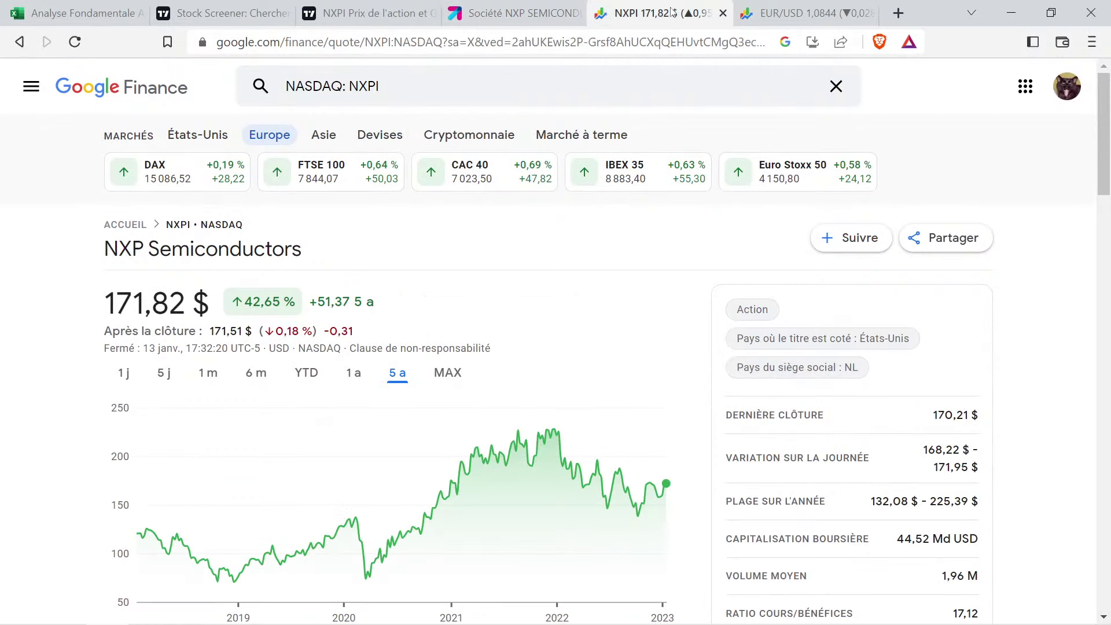
{"action": "left_click", "coordinate": [368, 5]}
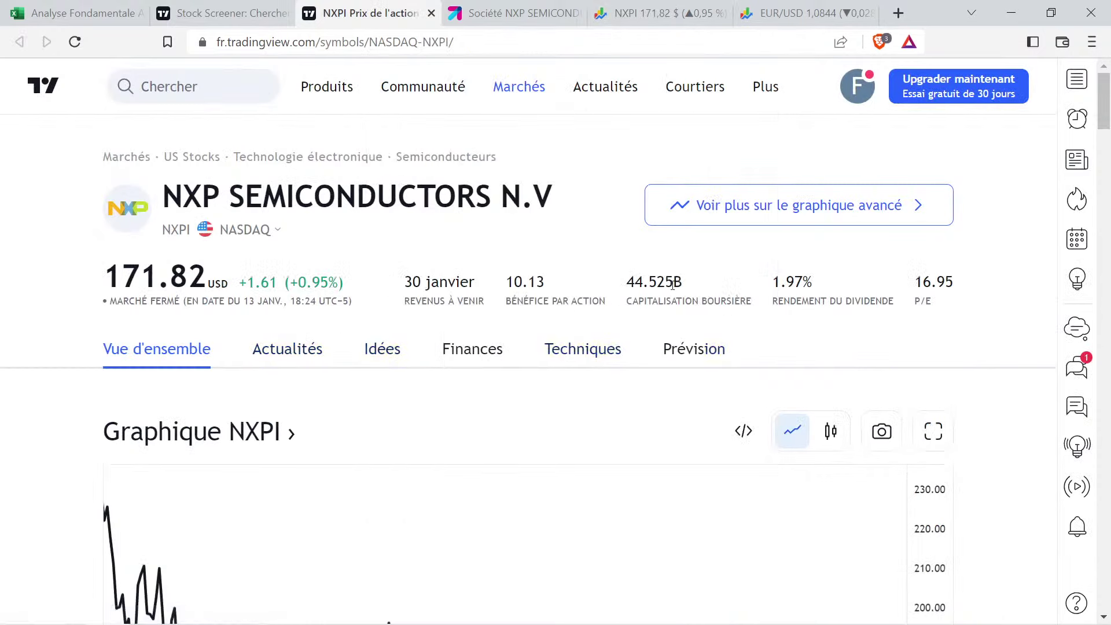
{"action": "mouse_move", "coordinate": [672, 284]}
In the workbook, copy Universal Music Group's market capitalisation cell to the NXP row and change the pasted text to 42 M$
{"action": "left_click", "coordinate": [81, 12]}
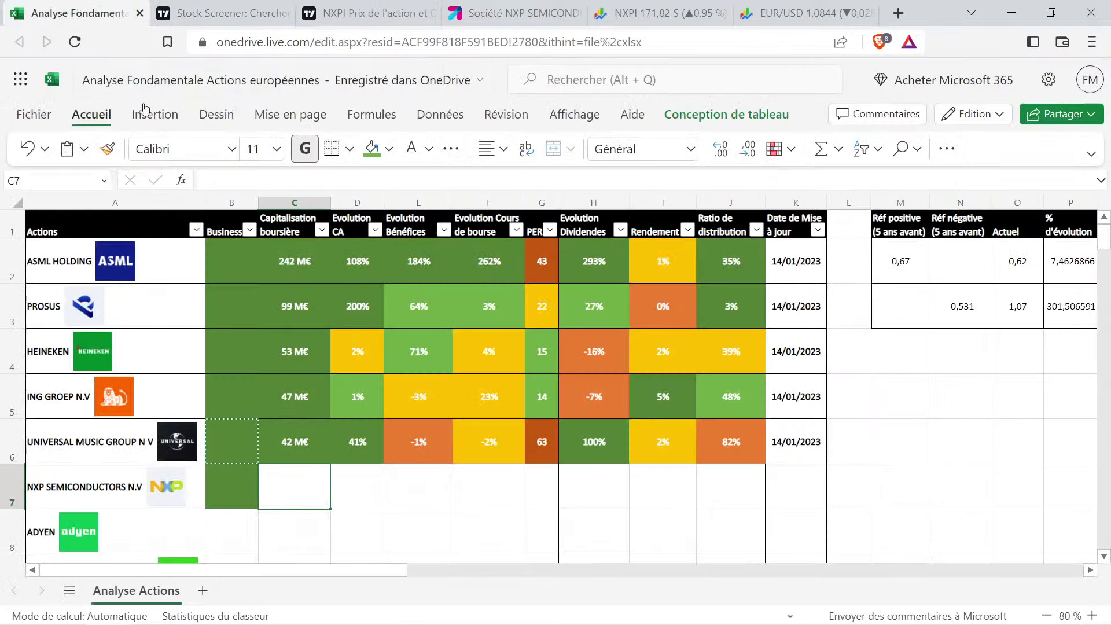
{"action": "left_click", "coordinate": [307, 452]}
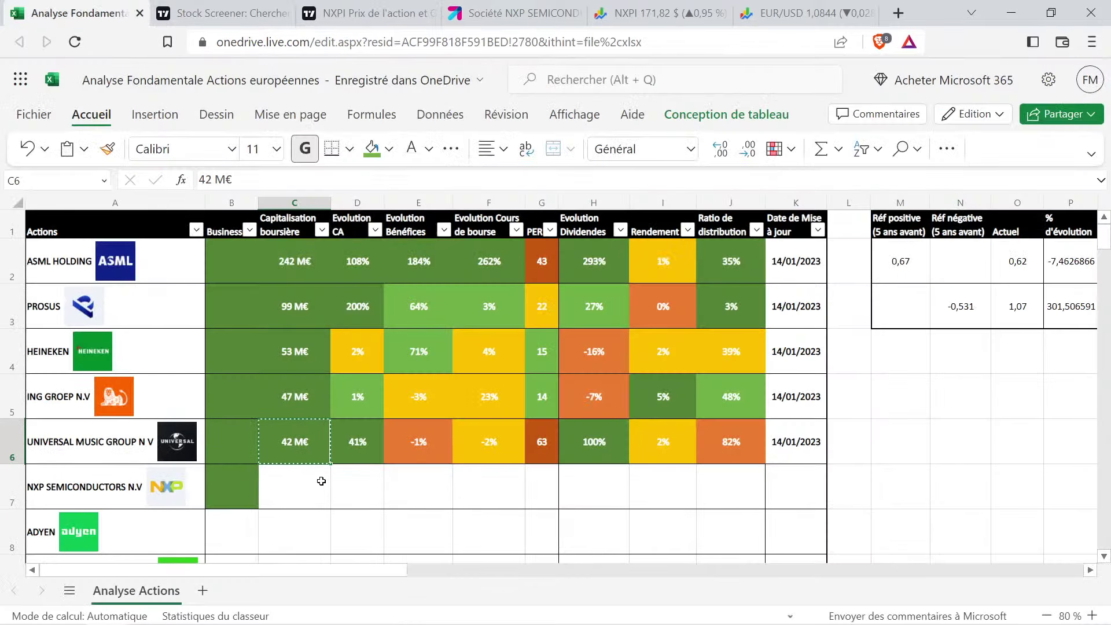
{"action": "key", "text": "ctrl+c"}
{"action": "left_click", "coordinate": [305, 470]}
{"action": "key", "text": "ctrl+v"}
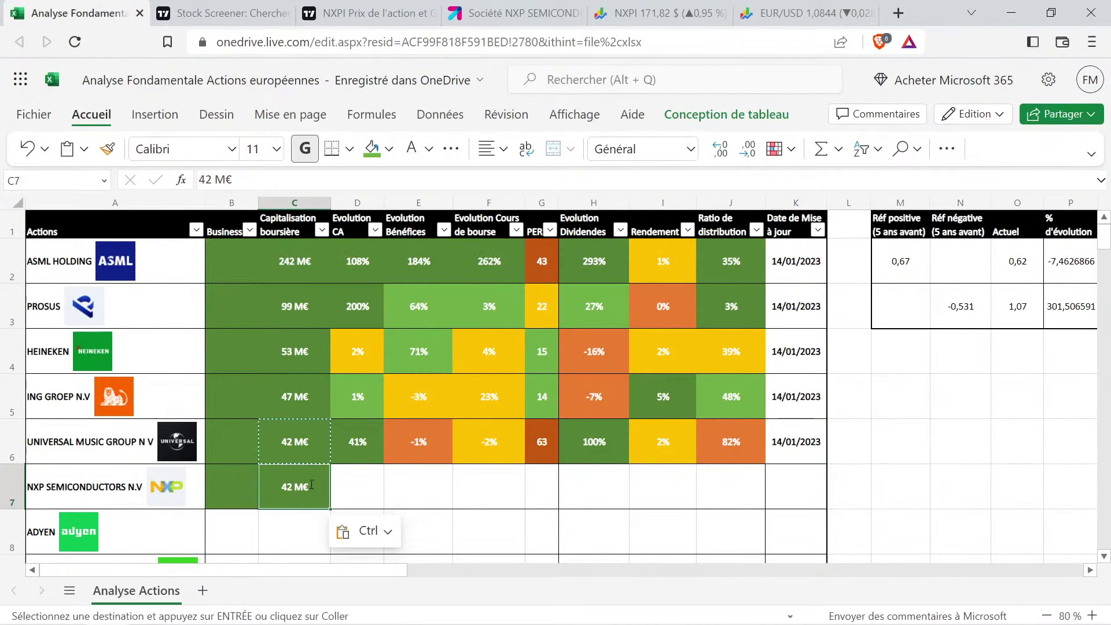
{"action": "double_click", "coordinate": [310, 484]}
{"action": "key", "text": "BackSpace"}
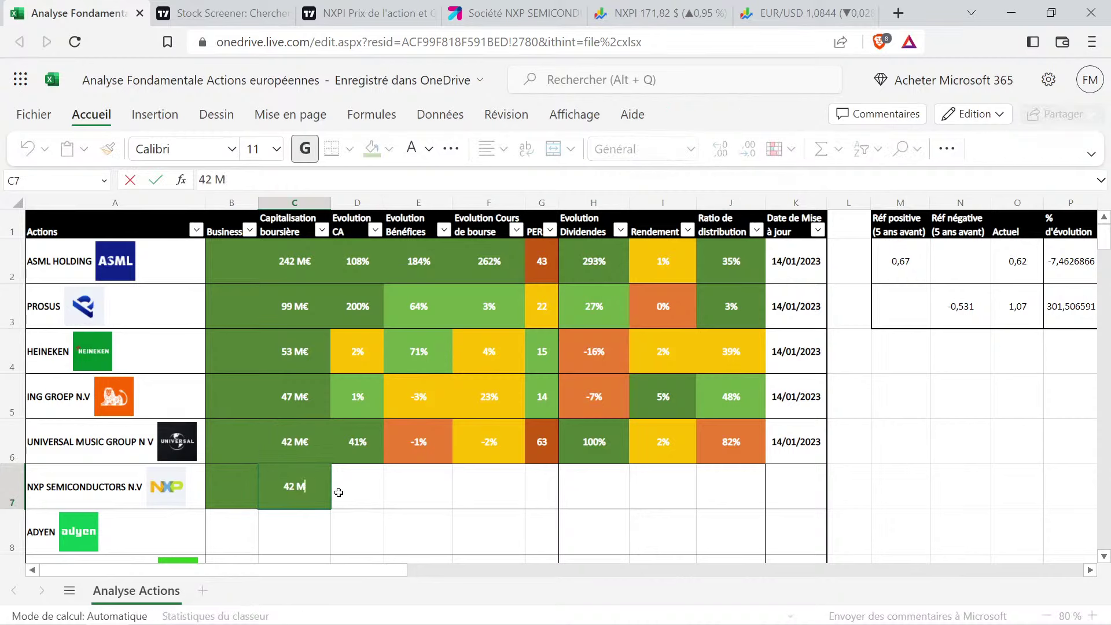
{"action": "type", "text": "$"}
{"action": "left_click", "coordinate": [339, 492]}
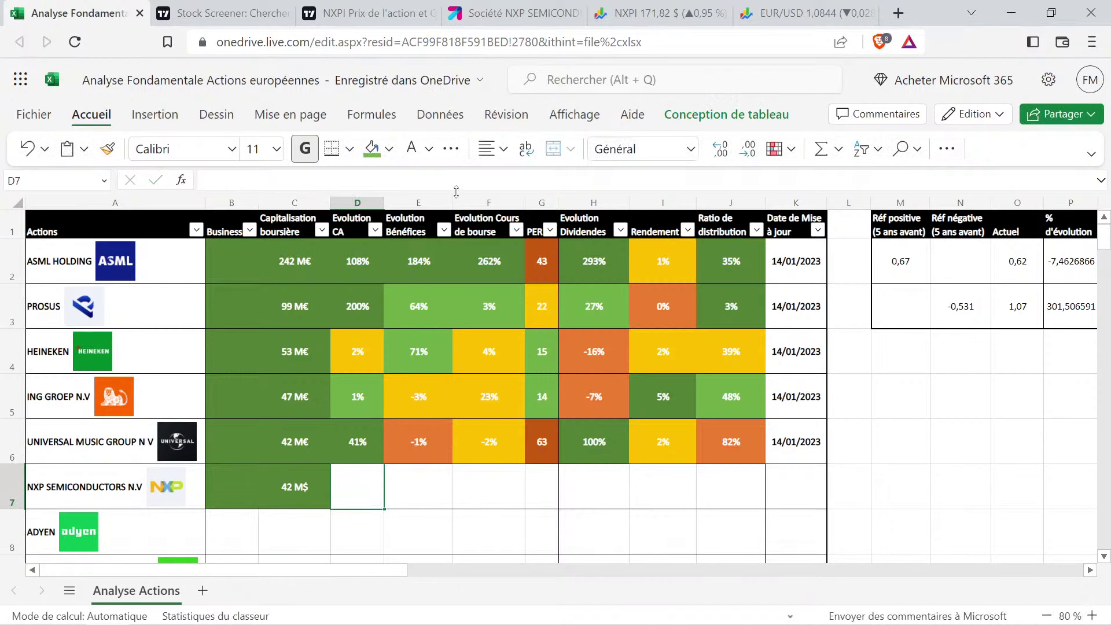
Open NXP's income statement in the TradingView financials, show it by year and check the currency of the revenue figures
{"action": "left_click", "coordinate": [700, 5]}
{"action": "left_click", "coordinate": [382, 12]}
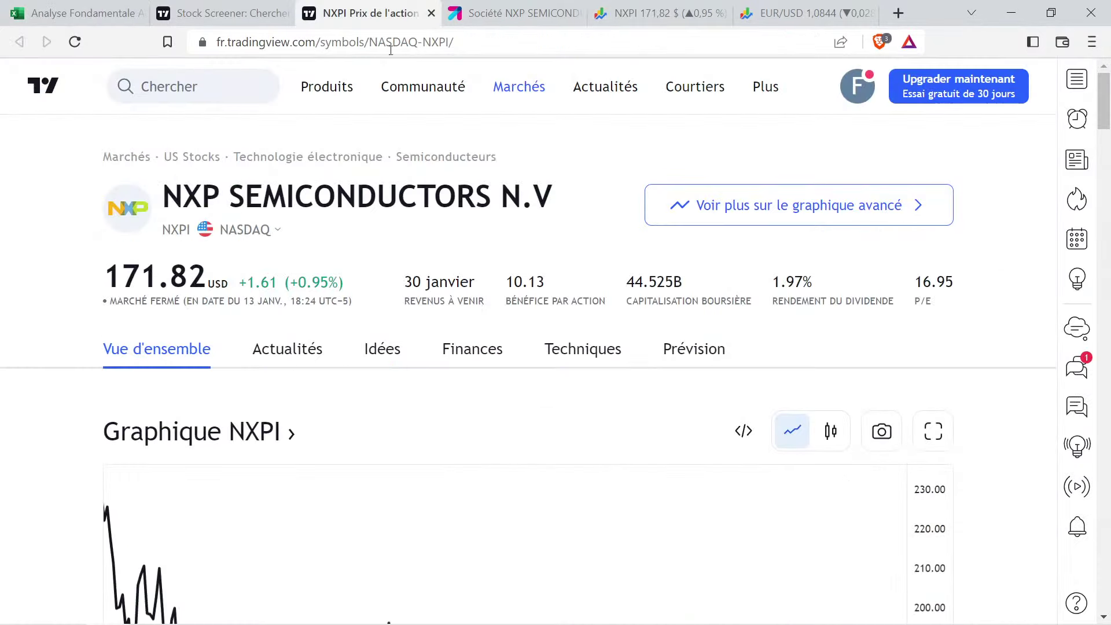
{"action": "left_click", "coordinate": [467, 359]}
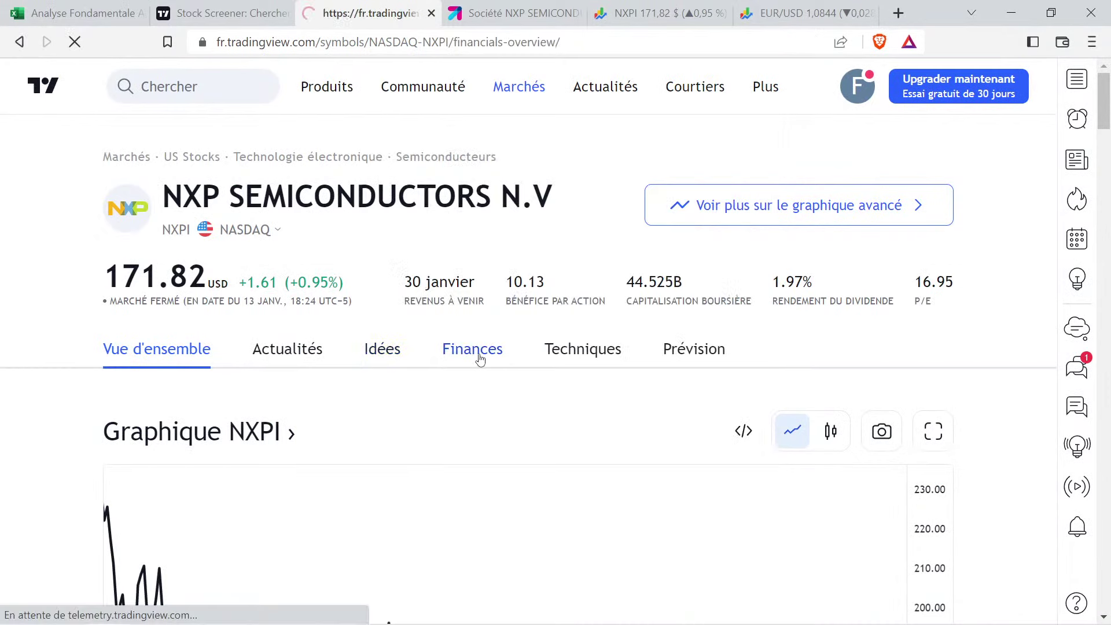
{"action": "scroll", "coordinate": [439, 371], "scroll_direction": "down", "scroll_amount": 1}
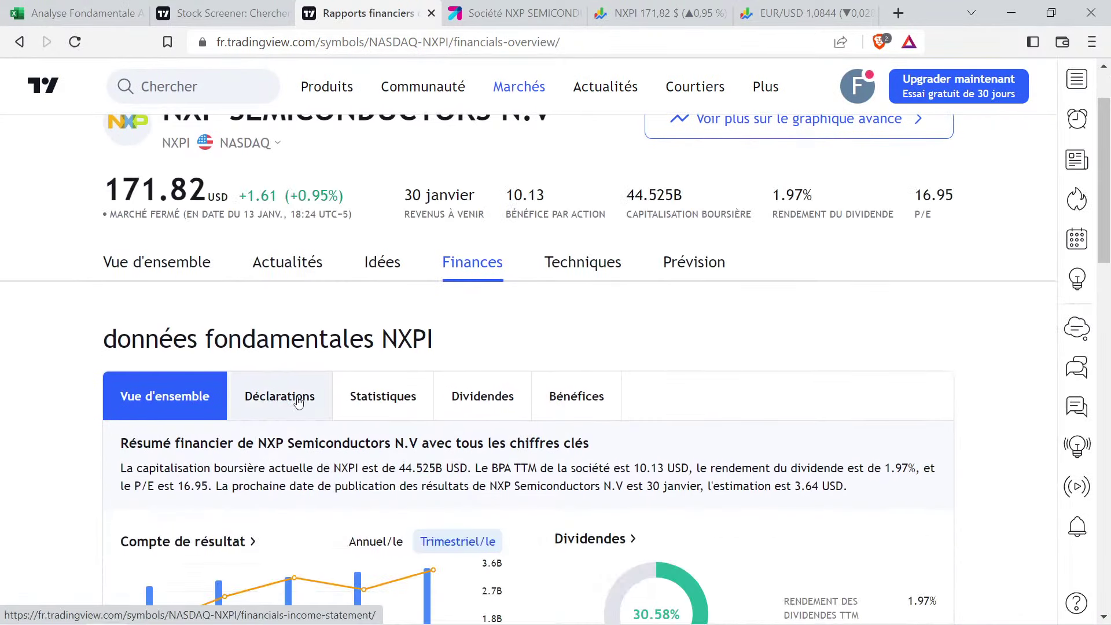
{"action": "left_click", "coordinate": [287, 401]}
{"action": "scroll", "coordinate": [565, 339], "scroll_direction": "down", "scroll_amount": 2}
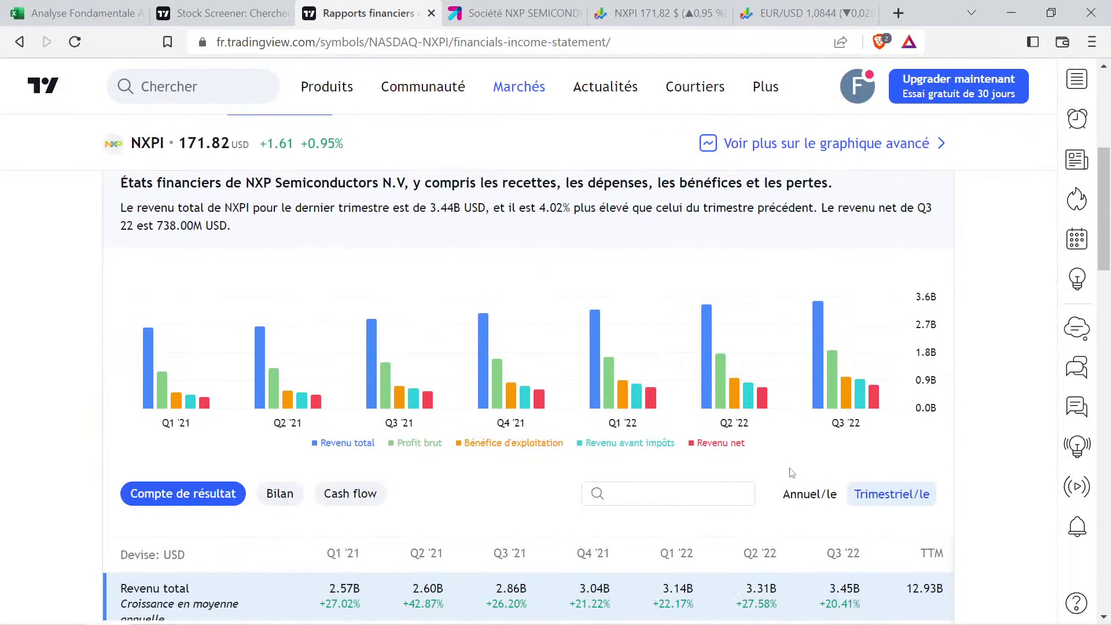
{"action": "left_click", "coordinate": [824, 499]}
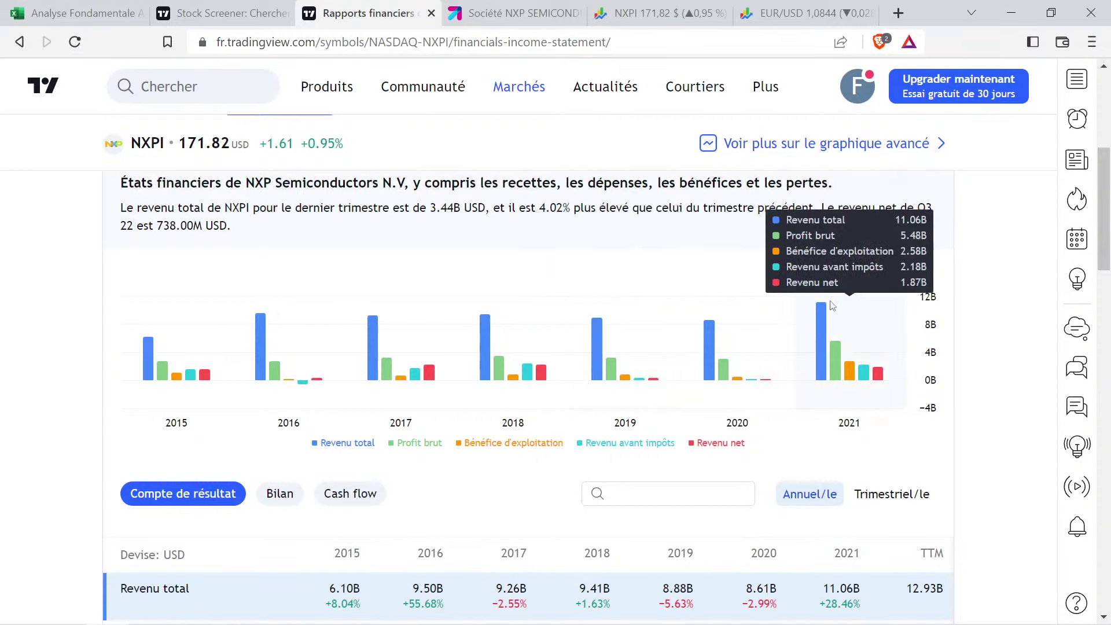
{"action": "double_click", "coordinate": [473, 207]}
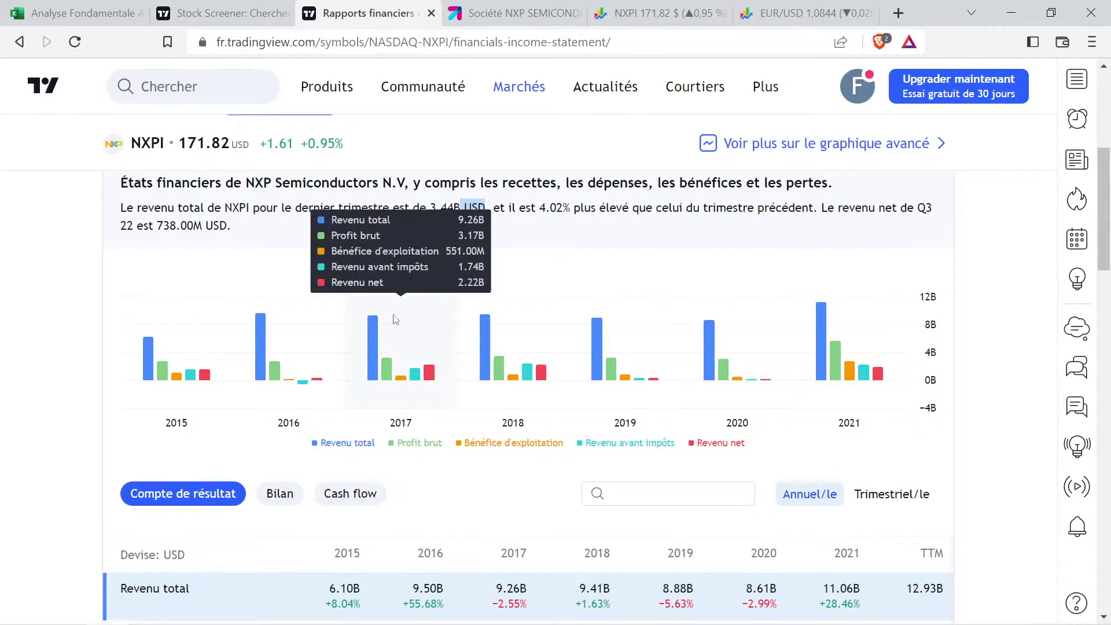
In the workbook's evolution calculator, set the positive five-year reference to 9,26 and the current value to 11,06 for NXP's revenue
{"action": "left_click", "coordinate": [95, 14]}
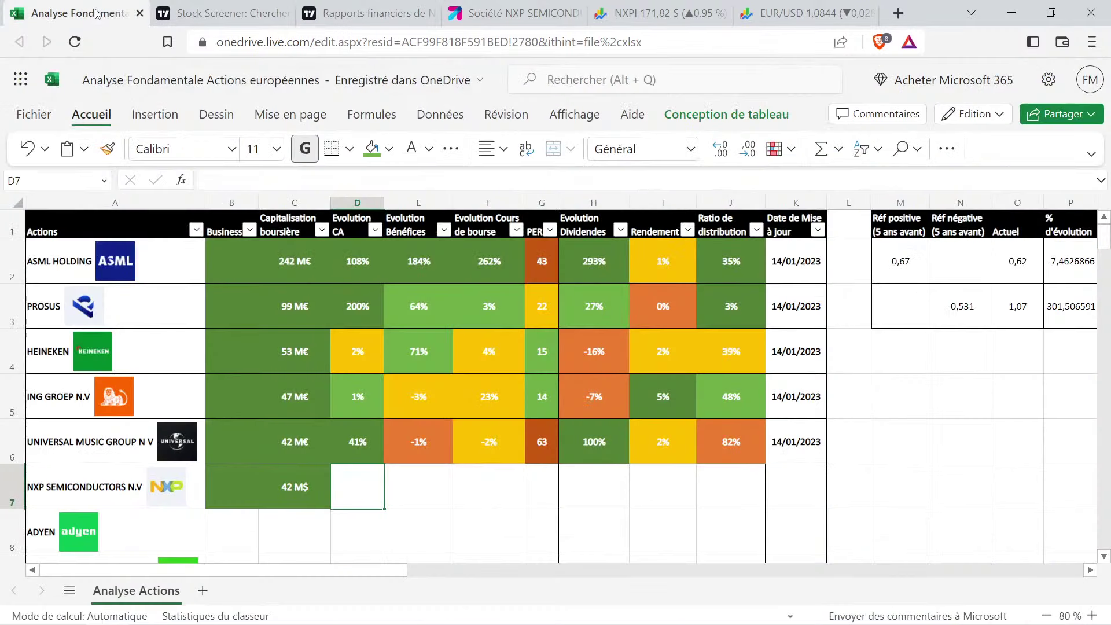
{"action": "left_click", "coordinate": [897, 259]}
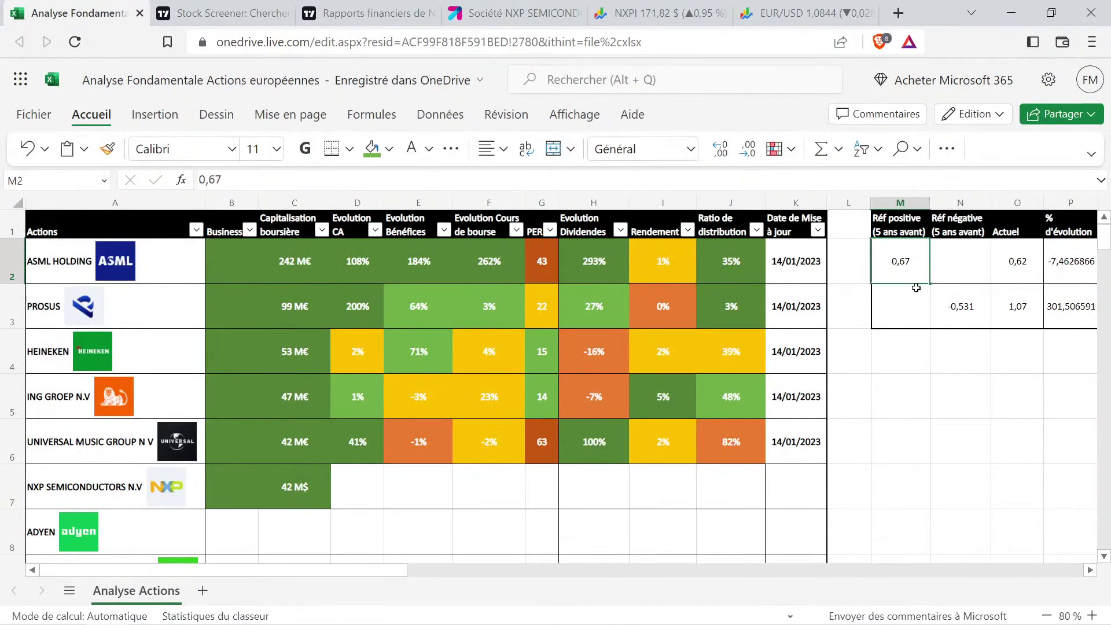
{"action": "type", "text": "9,26"}
{"action": "key", "text": "Tab"}
{"action": "key", "text": "Tab"}
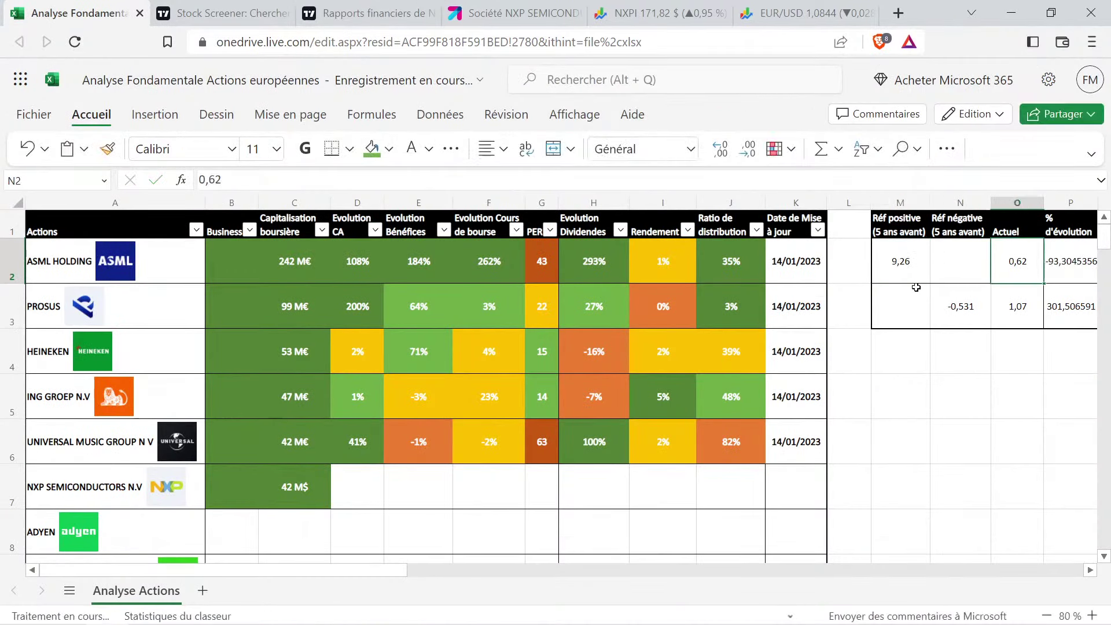
{"action": "type", "text": "11,06"}
{"action": "key", "text": "Return"}
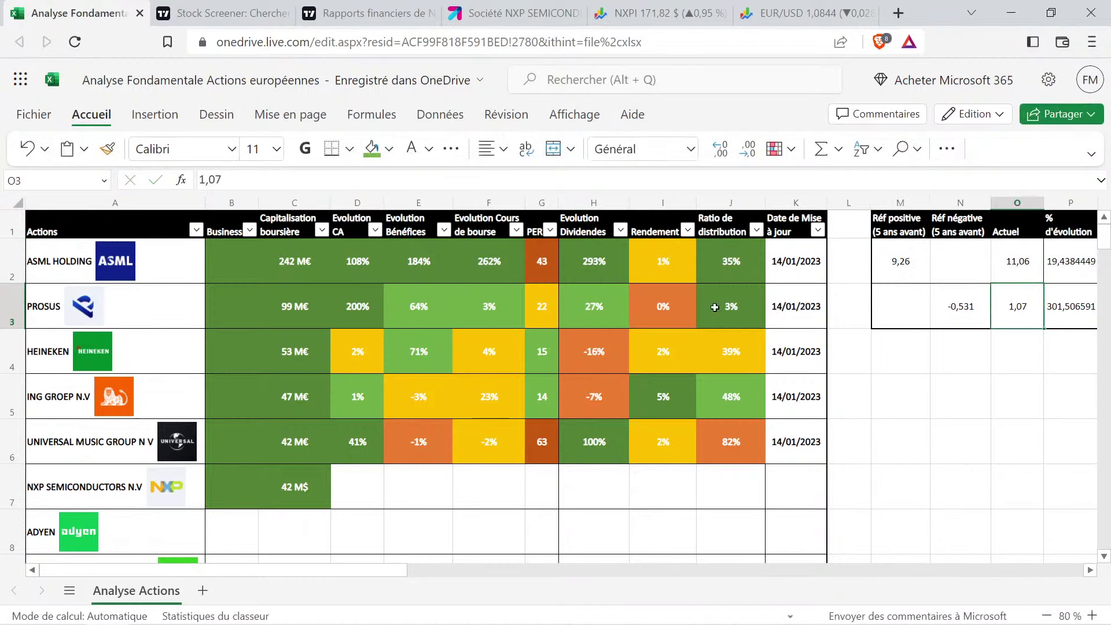
Copy ING Groep's revenue evolution cell to the NXP row and change the pasted value to 19%
{"action": "left_click", "coordinate": [370, 456]}
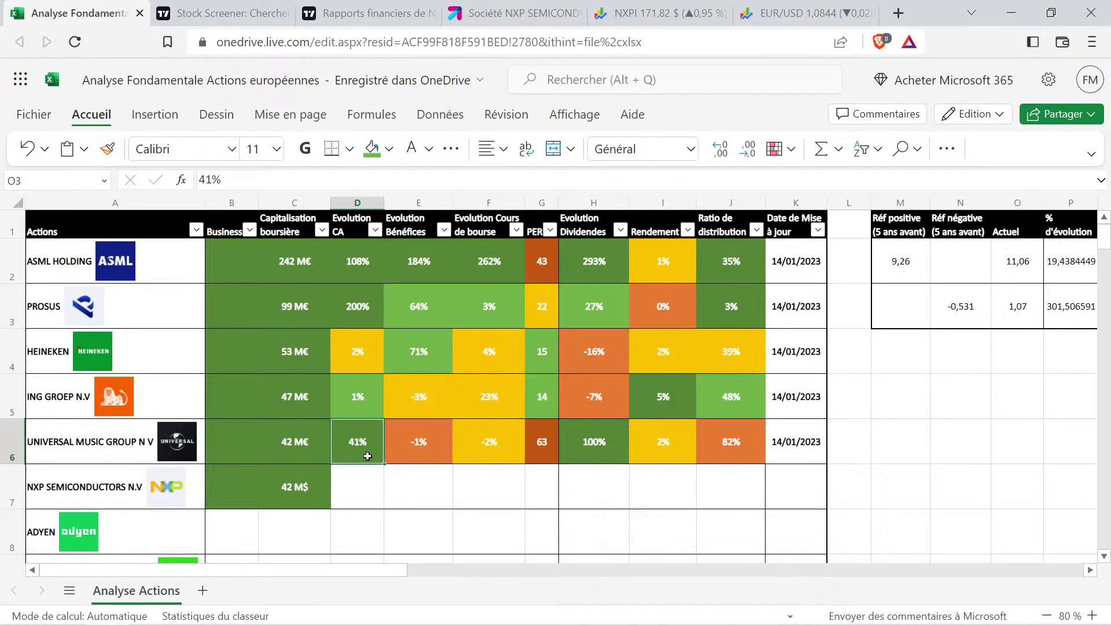
{"action": "left_click", "coordinate": [362, 406]}
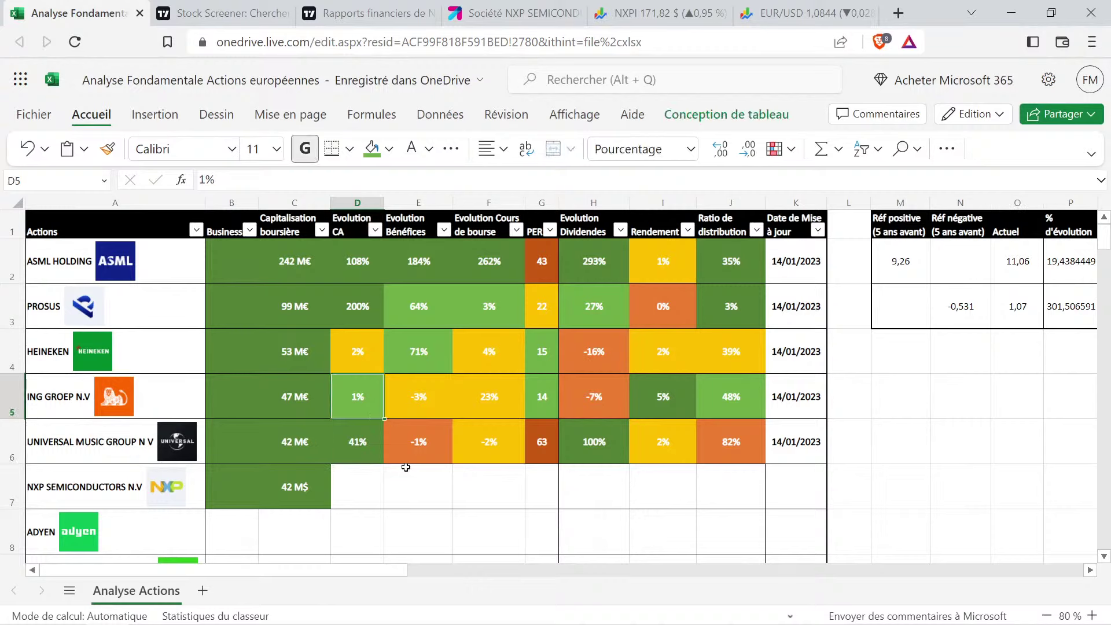
{"action": "left_click", "coordinate": [355, 487]}
{"action": "key", "text": "ctrl+v"}
{"action": "double_click", "coordinate": [355, 488]}
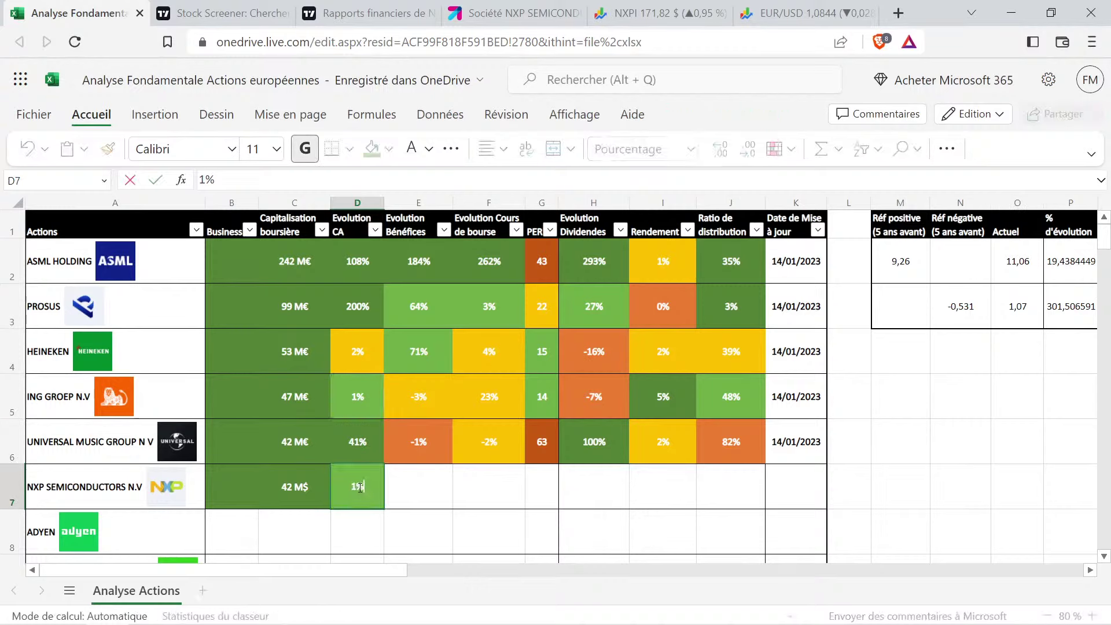
{"action": "type", "text": "9"}
{"action": "key", "text": "Tab"}
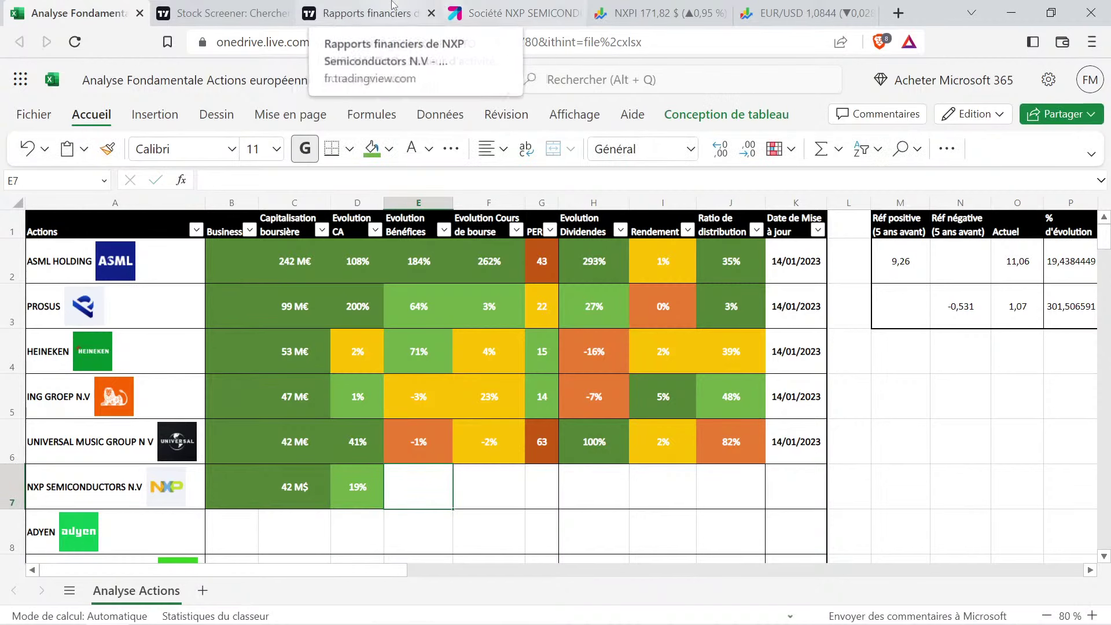
Check NXP's yearly net income on TradingView, and in the workbook's calculator set the positive reference to 2,22 and the current value to 1,87
{"action": "left_click", "coordinate": [370, 13]}
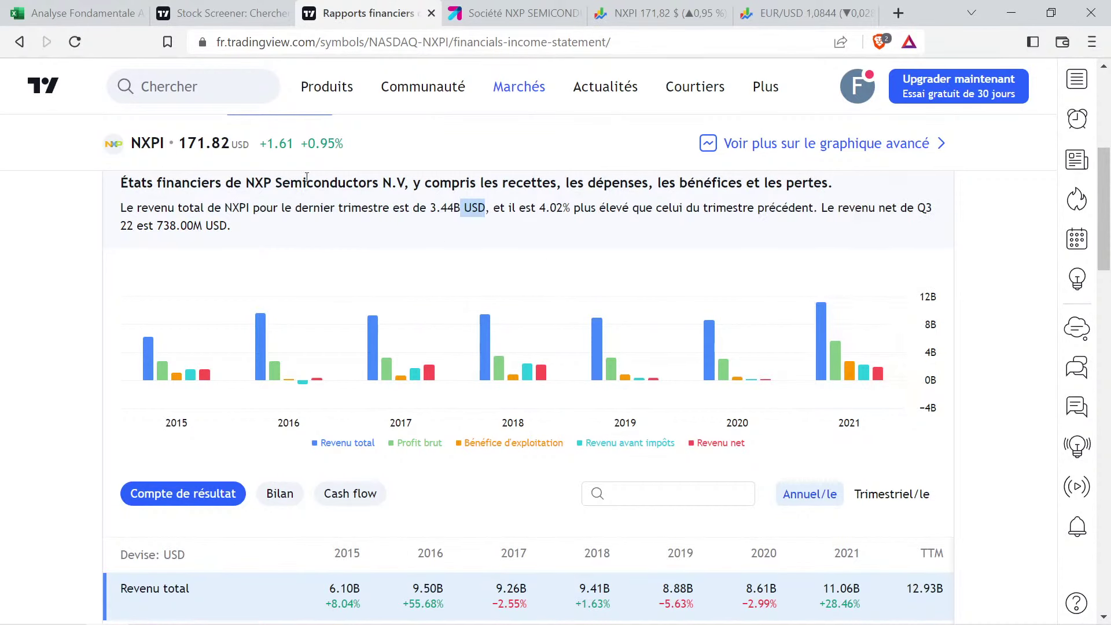
{"action": "left_click", "coordinate": [87, 12]}
{"action": "left_click", "coordinate": [906, 273]}
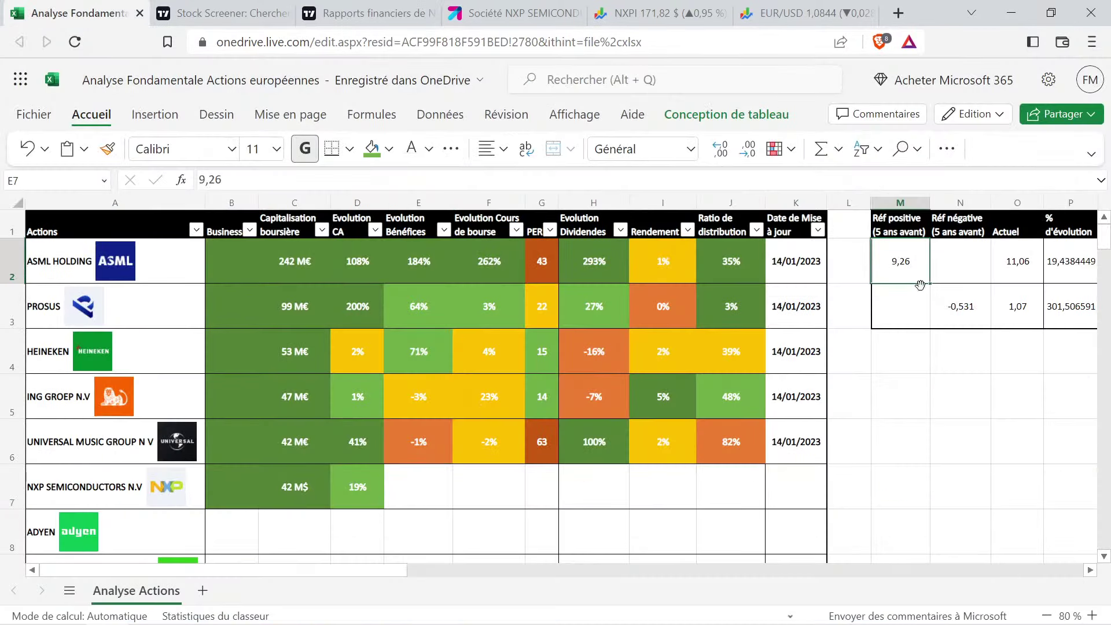
{"action": "type", "text": "2"}
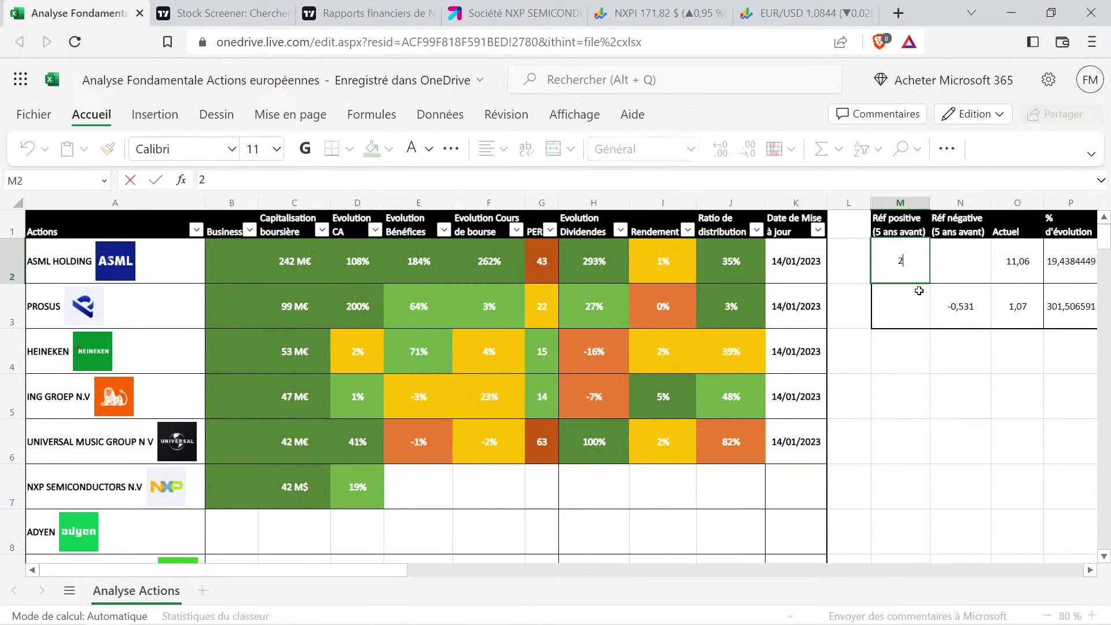
{"action": "type", "text": "222"}
{"action": "key", "text": "Tab"}
{"action": "key", "text": "Tab"}
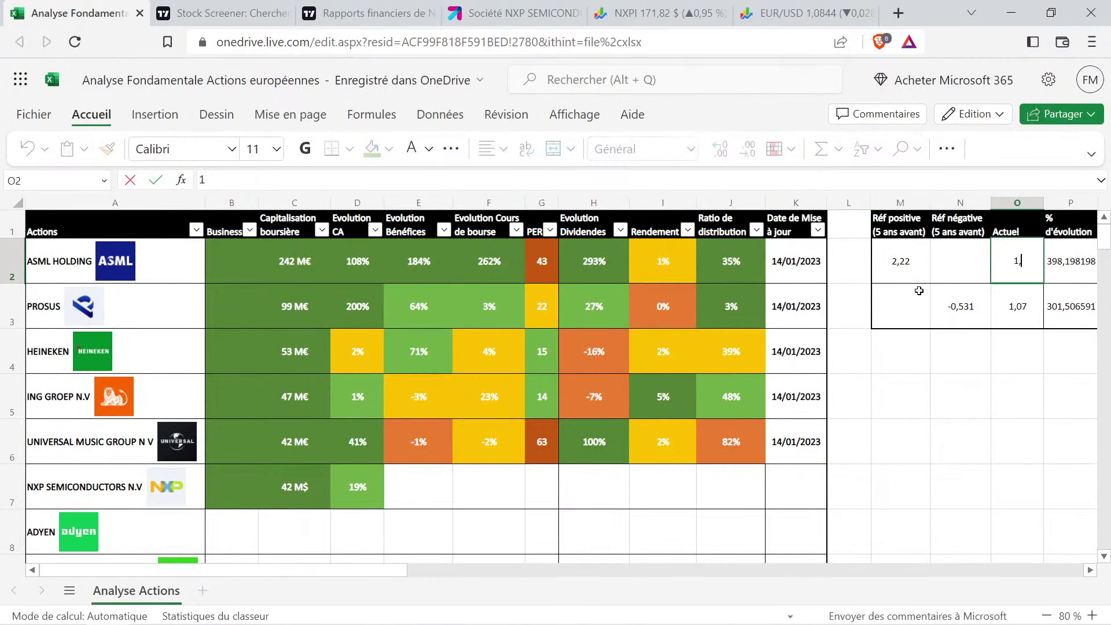
{"action": "type", "text": "1,87"}
{"action": "key", "text": "Return"}
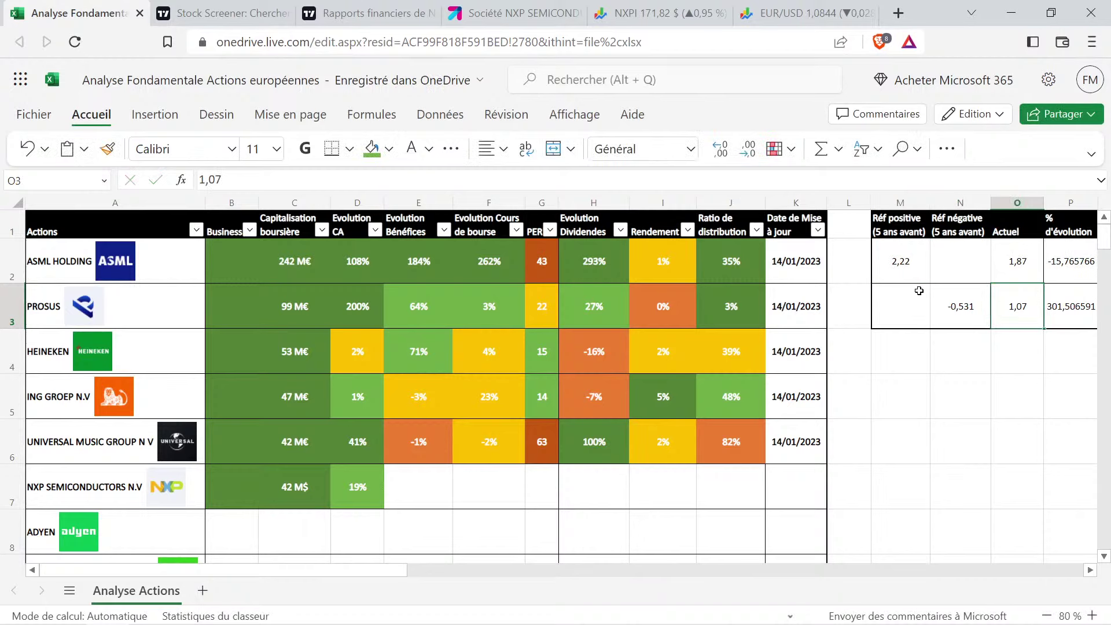
Copy ING Groep's earnings evolution cell to the NXP row and change the pasted value to -16%
{"action": "left_click", "coordinate": [430, 411]}
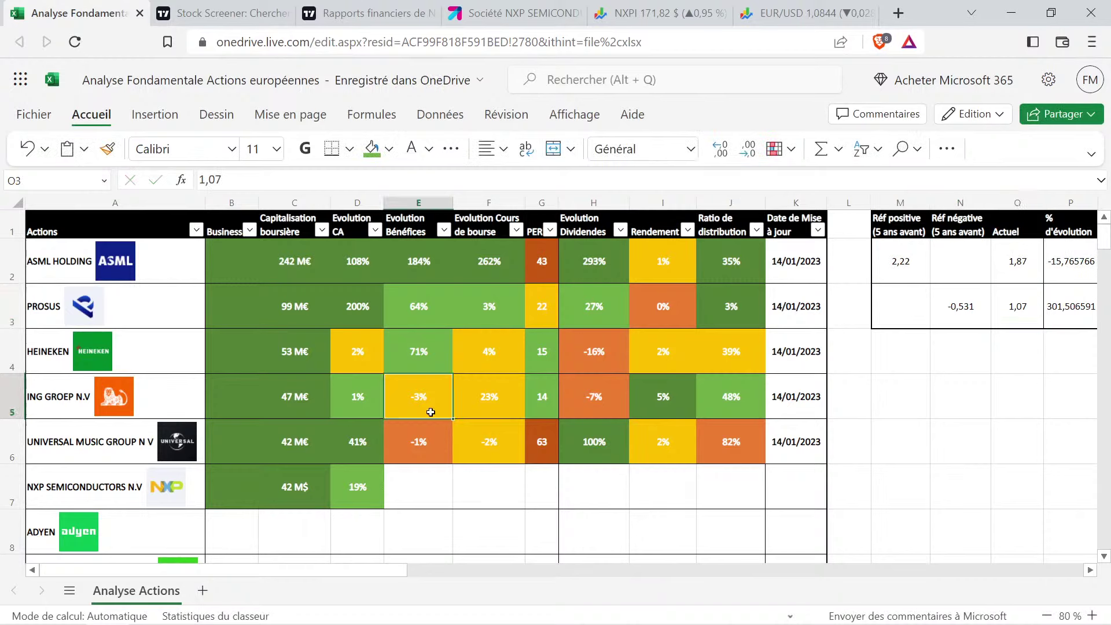
{"action": "key", "text": "ctrl+c"}
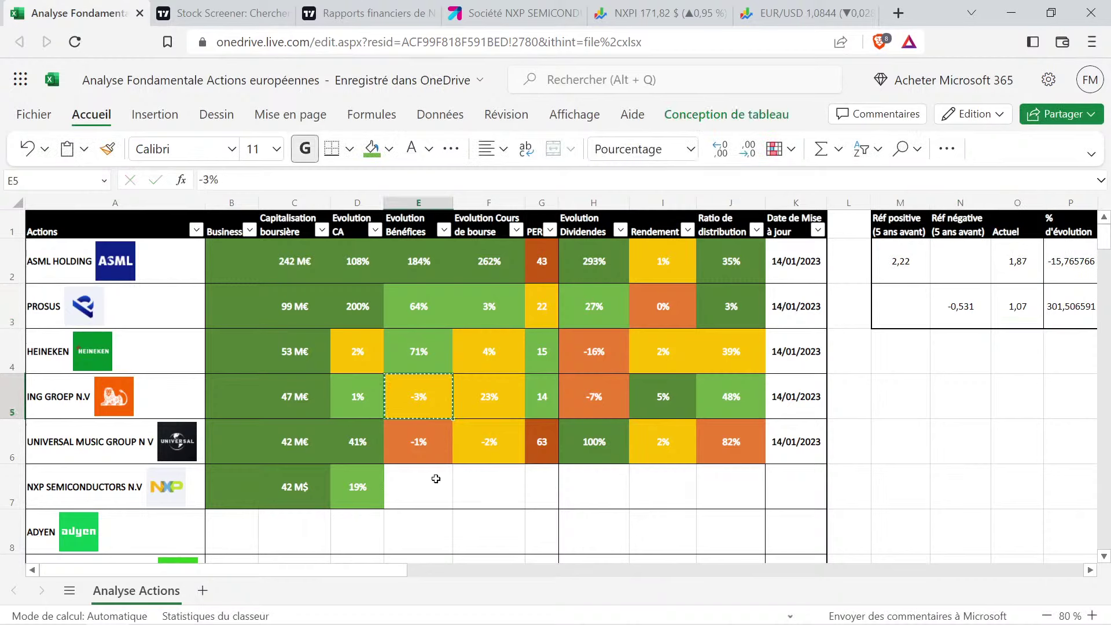
{"action": "left_click", "coordinate": [421, 489]}
{"action": "key", "text": "ctrl+v"}
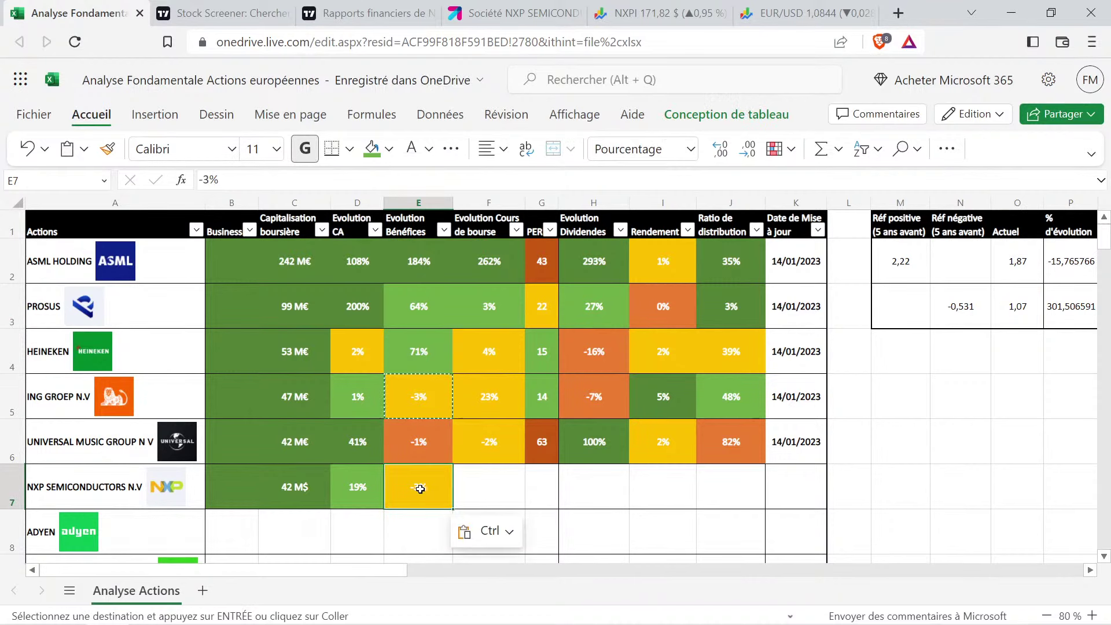
{"action": "type", "text": "-"}
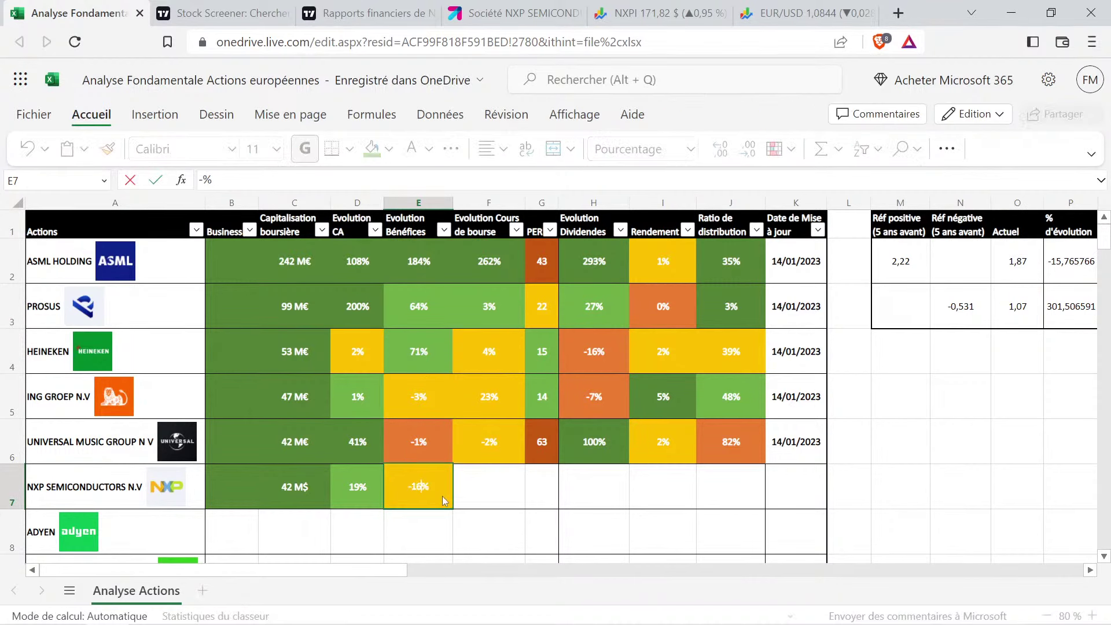
{"action": "type", "text": "6"}
{"action": "key", "text": "Return"}
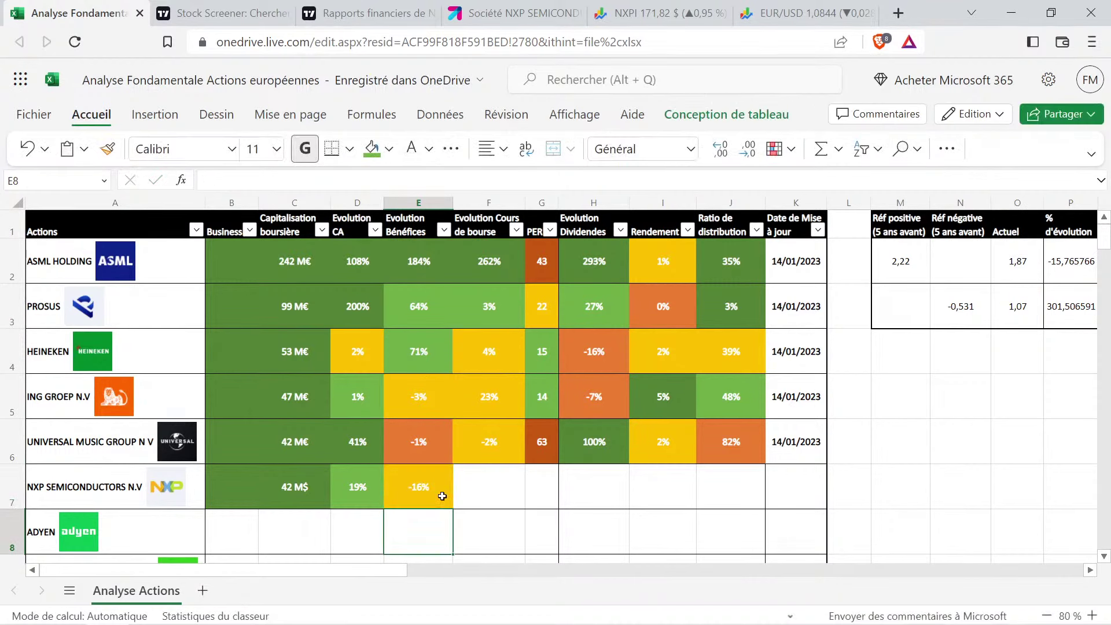
Select NXP's revenue and earnings evolution cells together to review them
{"action": "left_click_drag", "start_coordinate": [367, 492], "coordinate": [449, 527]}
{"action": "left_click", "coordinate": [428, 524]}
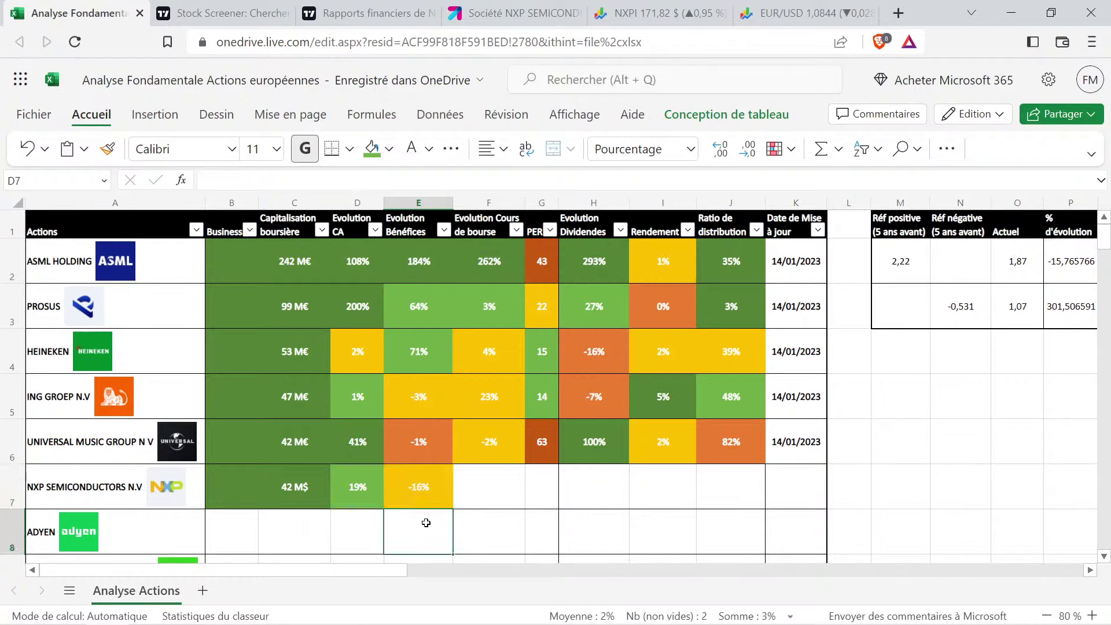
{"action": "left_click_drag", "start_coordinate": [369, 499], "coordinate": [405, 497]}
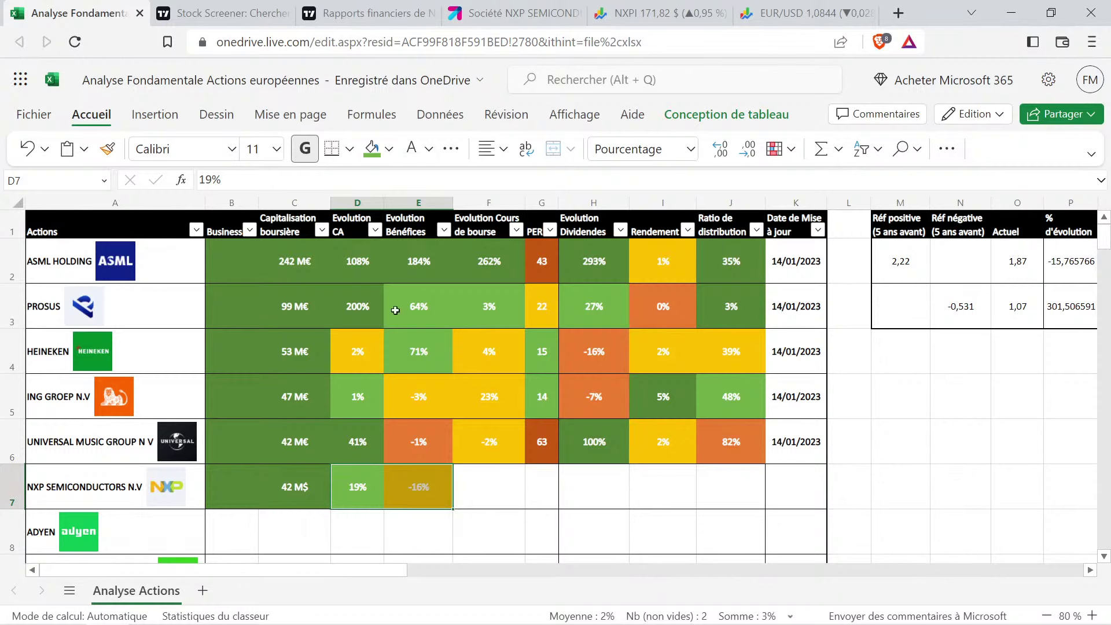
Open NXP's forecasts on TradingView and examine the price target, analyst rating, and the yearly earnings per share and revenue estimates
{"action": "left_click", "coordinate": [408, 13]}
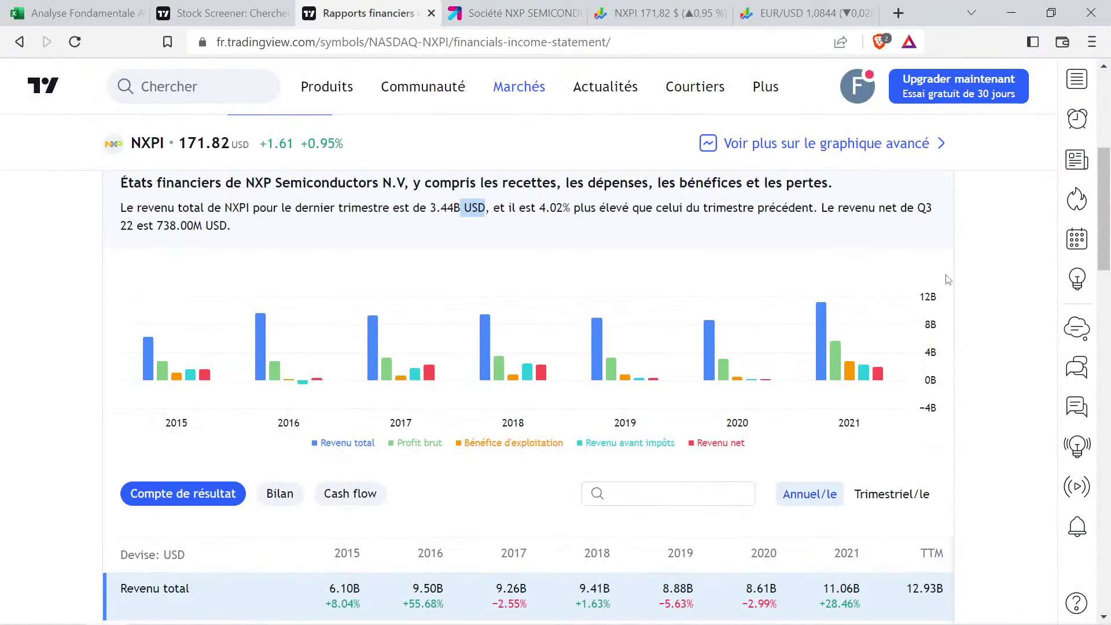
{"action": "scroll", "coordinate": [947, 280], "scroll_direction": "up", "scroll_amount": 5}
{"action": "left_click", "coordinate": [690, 349]}
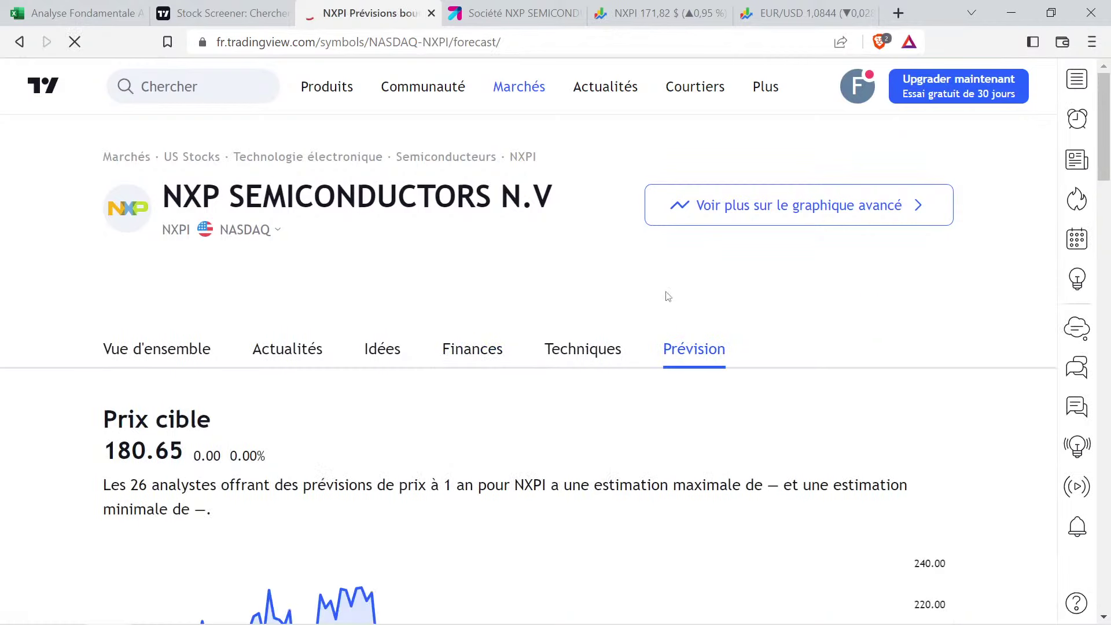
{"action": "scroll", "coordinate": [664, 294], "scroll_direction": "down", "scroll_amount": 3}
{"action": "scroll", "coordinate": [664, 294], "scroll_direction": "down", "scroll_amount": 2}
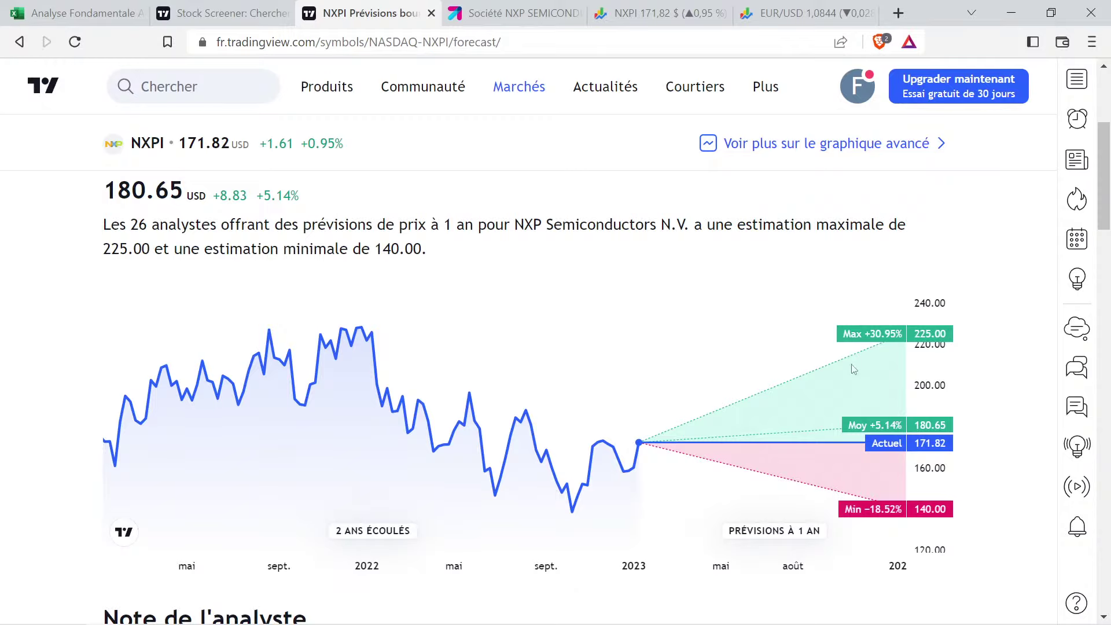
{"action": "scroll", "coordinate": [854, 368], "scroll_direction": "down", "scroll_amount": 5}
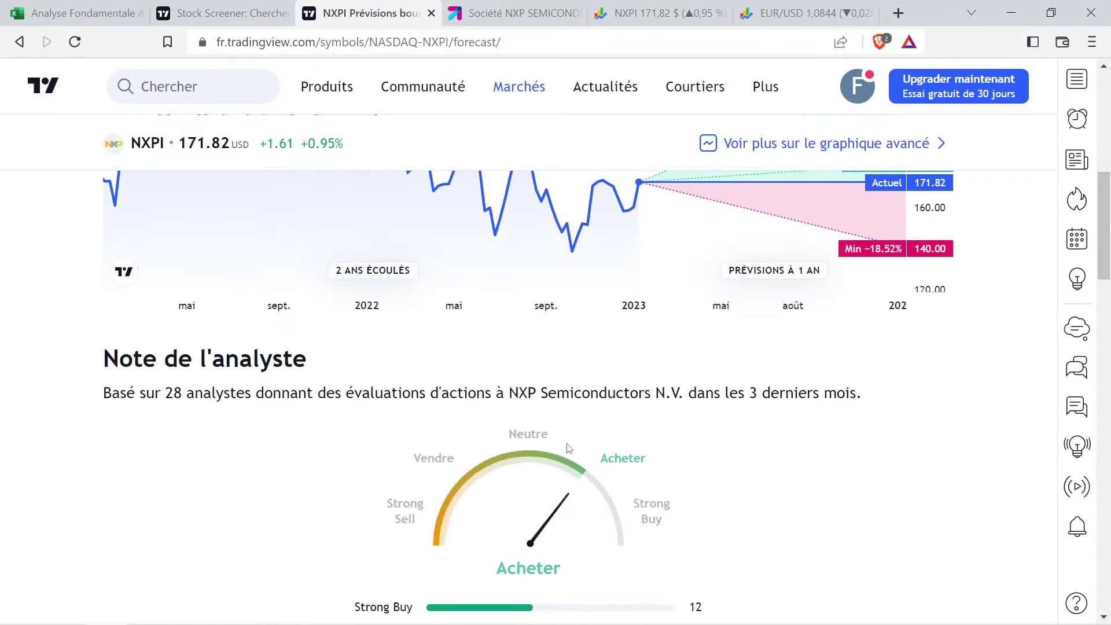
{"action": "scroll", "coordinate": [847, 388], "scroll_direction": "down", "scroll_amount": 6}
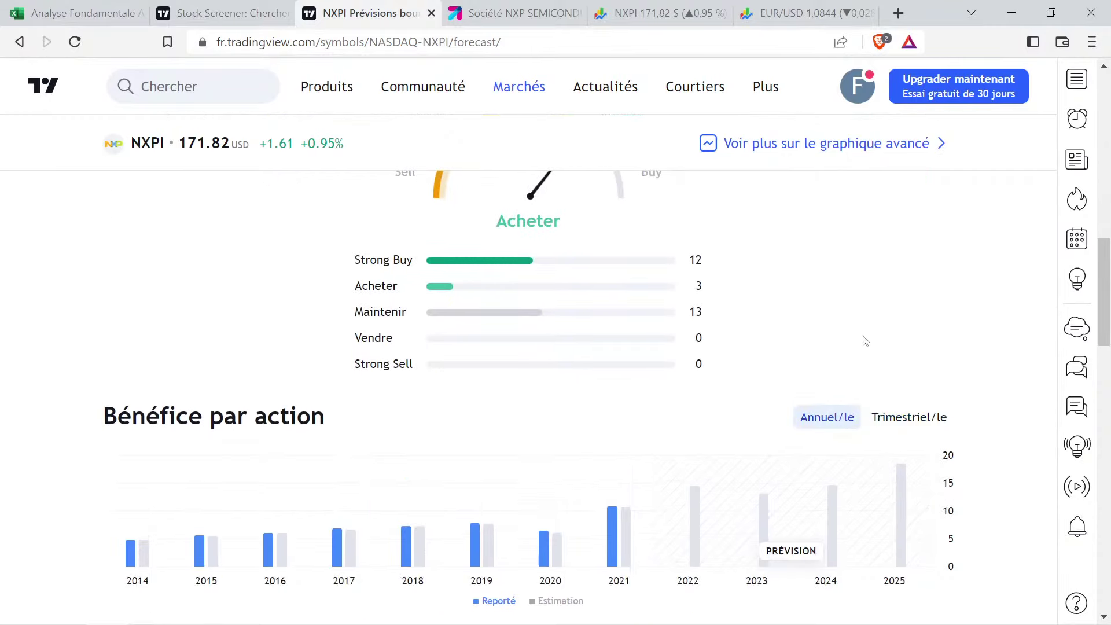
{"action": "scroll", "coordinate": [865, 340], "scroll_direction": "down", "scroll_amount": 3}
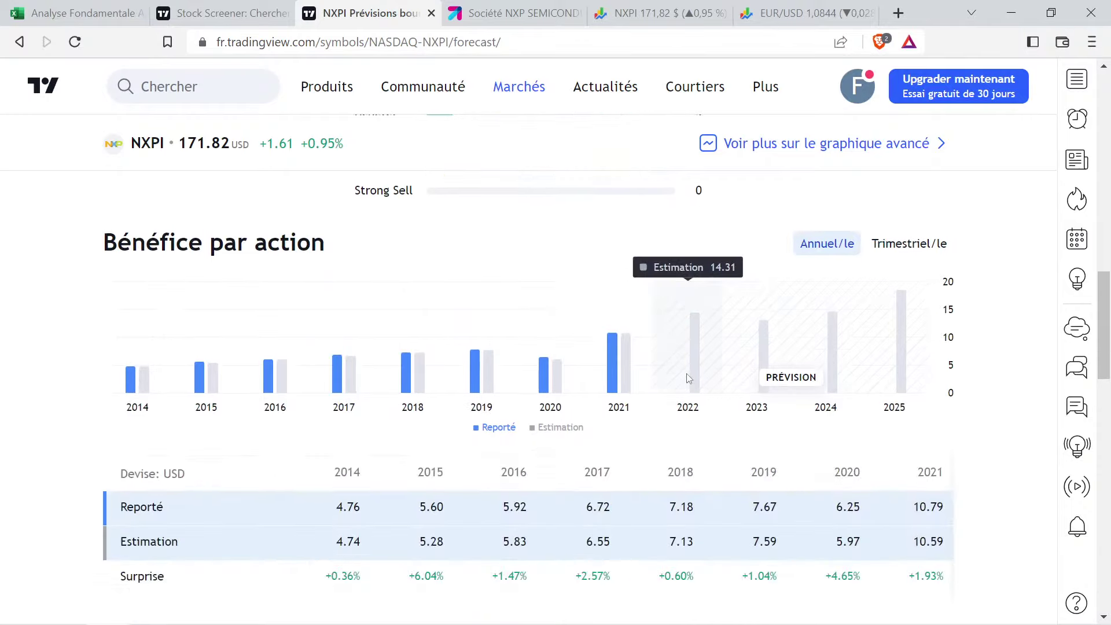
{"action": "scroll", "coordinate": [733, 331], "scroll_direction": "up", "scroll_amount": 2}
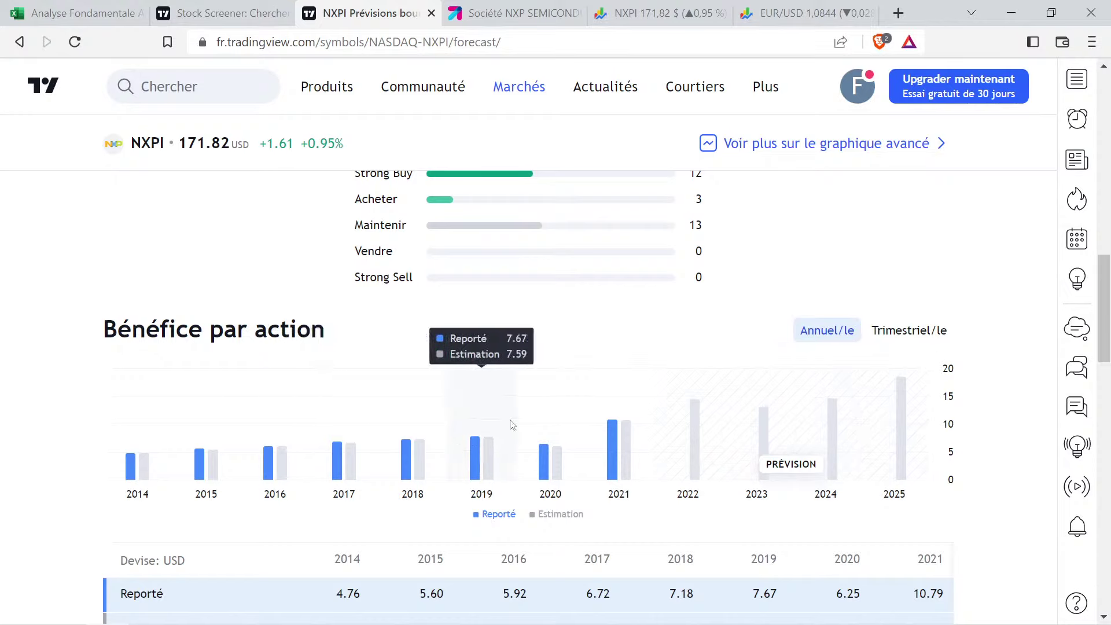
{"action": "scroll", "coordinate": [642, 383], "scroll_direction": "down", "scroll_amount": 5}
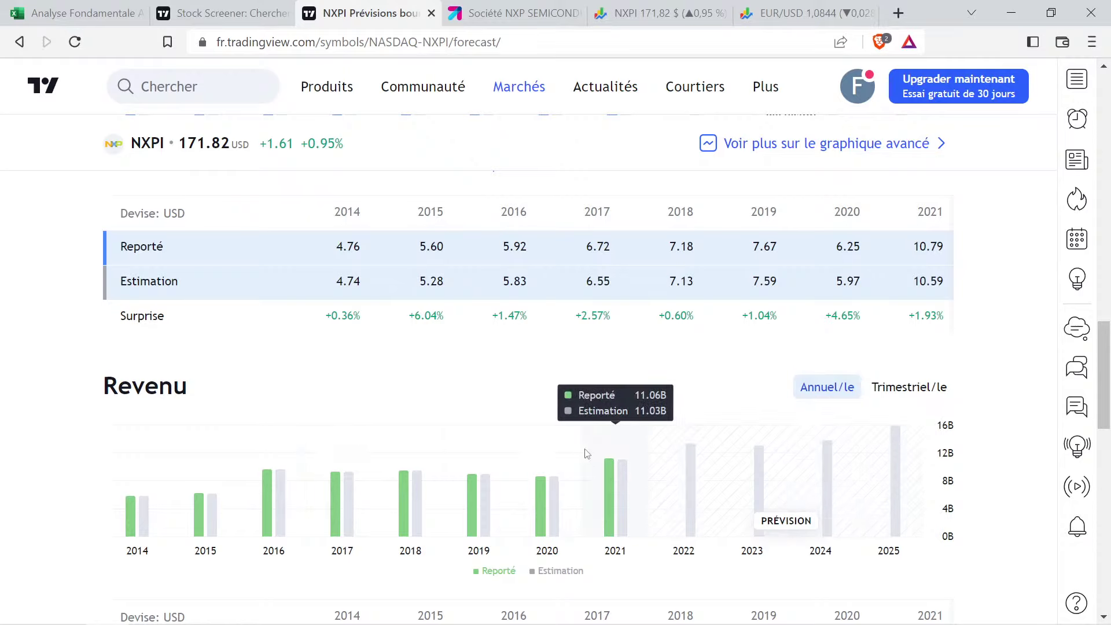
Return to the workbook, compare NXP's revenue and earnings evolution again, and select its empty share price evolution cell
{"action": "left_click", "coordinate": [87, 12]}
{"action": "left_click", "coordinate": [482, 505]}
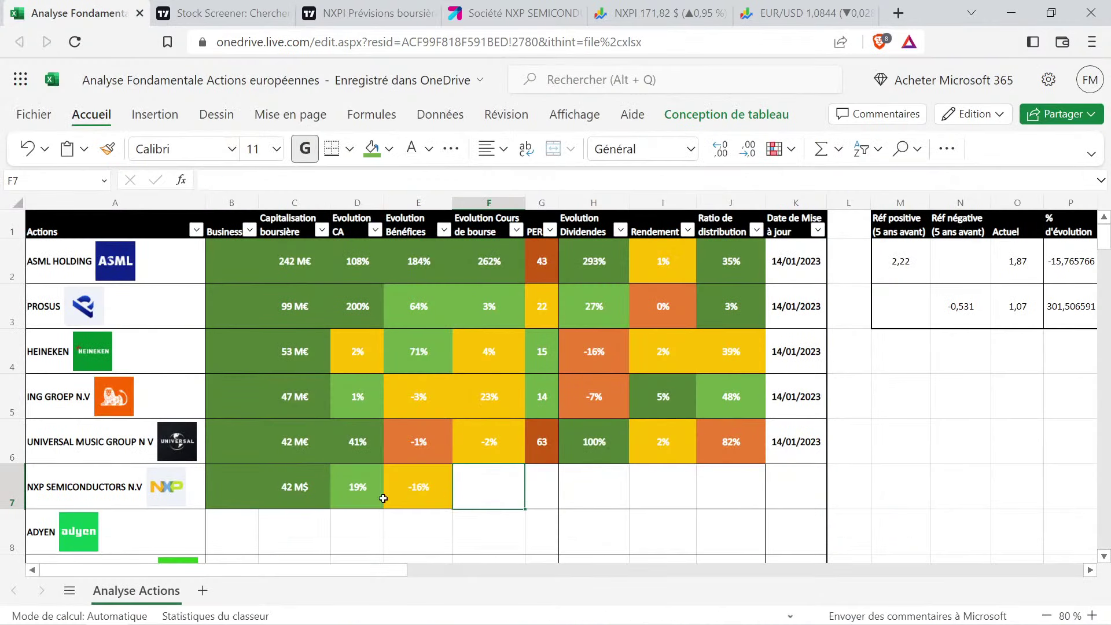
{"action": "key", "text": "Left"}
{"action": "key", "text": "Left"}
{"action": "key", "text": "shift+Right"}
{"action": "left_click", "coordinate": [487, 488]}
{"action": "left_click", "coordinate": [357, 490]}
{"action": "key", "text": "shift+Right"}
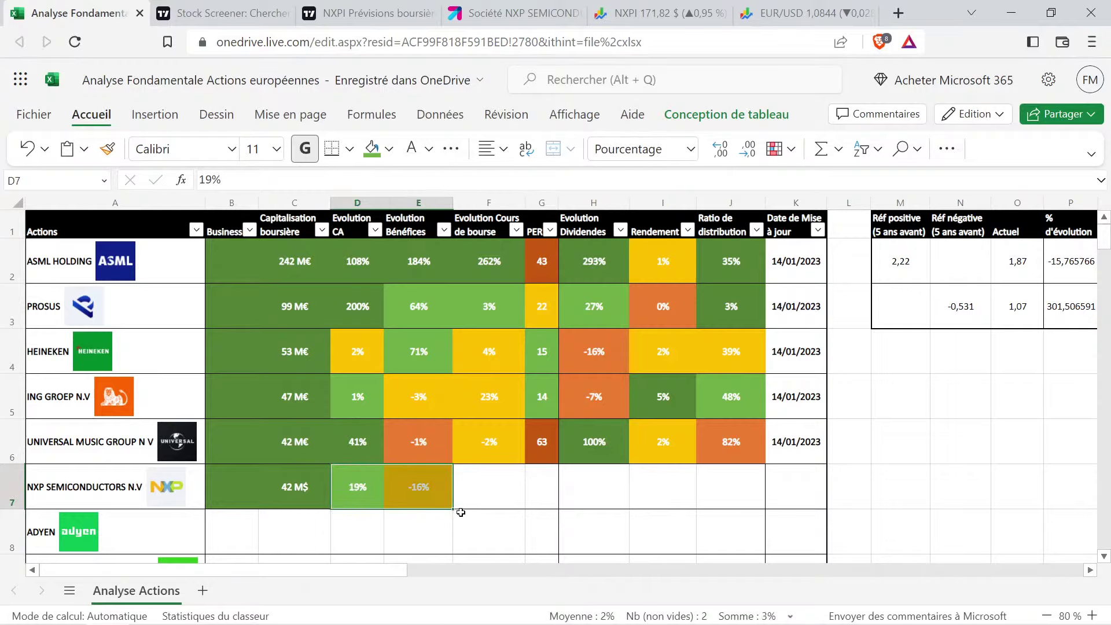
{"action": "left_click", "coordinate": [481, 487]}
{"action": "left_click_drag", "start_coordinate": [358, 484], "coordinate": [452, 493]}
{"action": "left_click", "coordinate": [477, 485]}
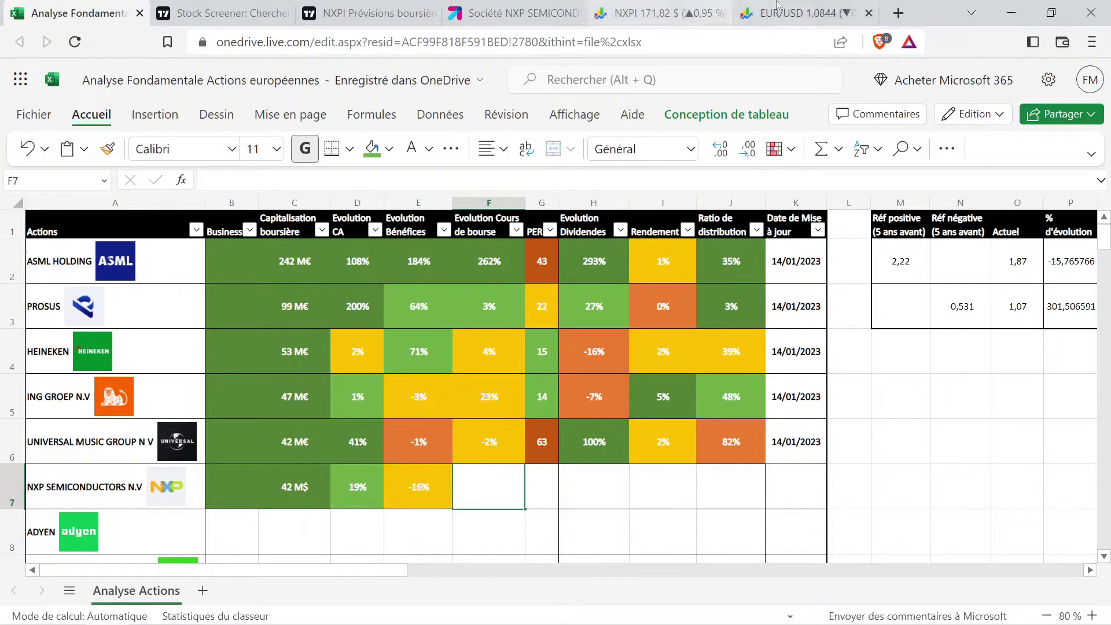
Close the EUR/USD page and examine NXP's five-year Google Finance price chart from the late-2021 peak and from the October 2022 low
{"action": "left_click", "coordinate": [867, 12]}
{"action": "left_click", "coordinate": [758, 5]}
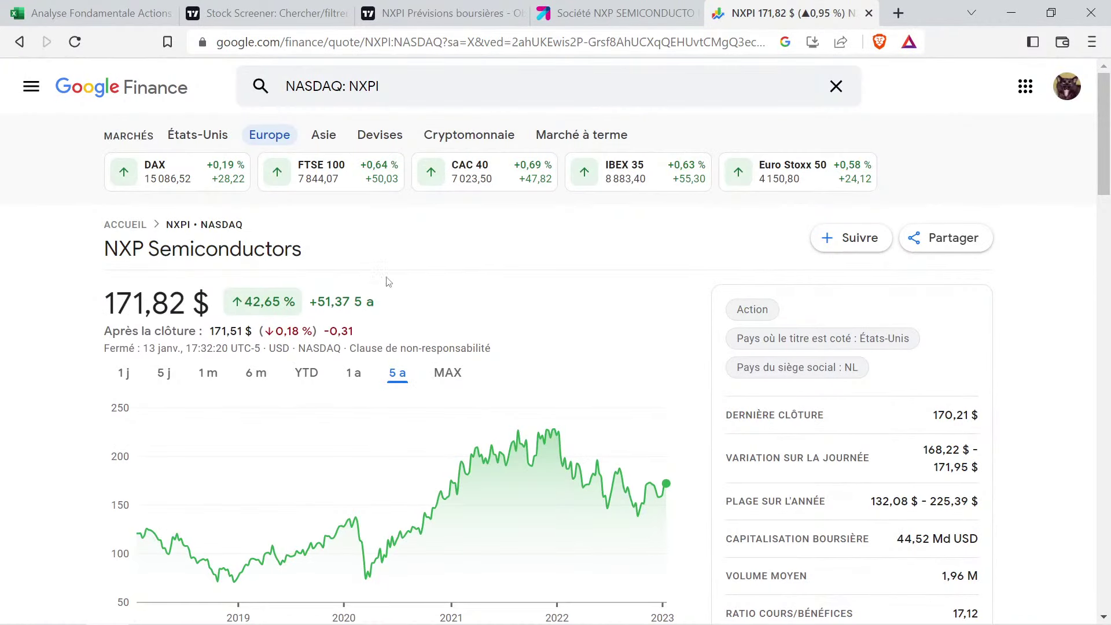
{"action": "scroll", "coordinate": [387, 281], "scroll_direction": "down", "scroll_amount": 3}
{"action": "scroll", "coordinate": [381, 324], "scroll_direction": "up", "scroll_amount": 3}
{"action": "mouse_move", "coordinate": [554, 414]}
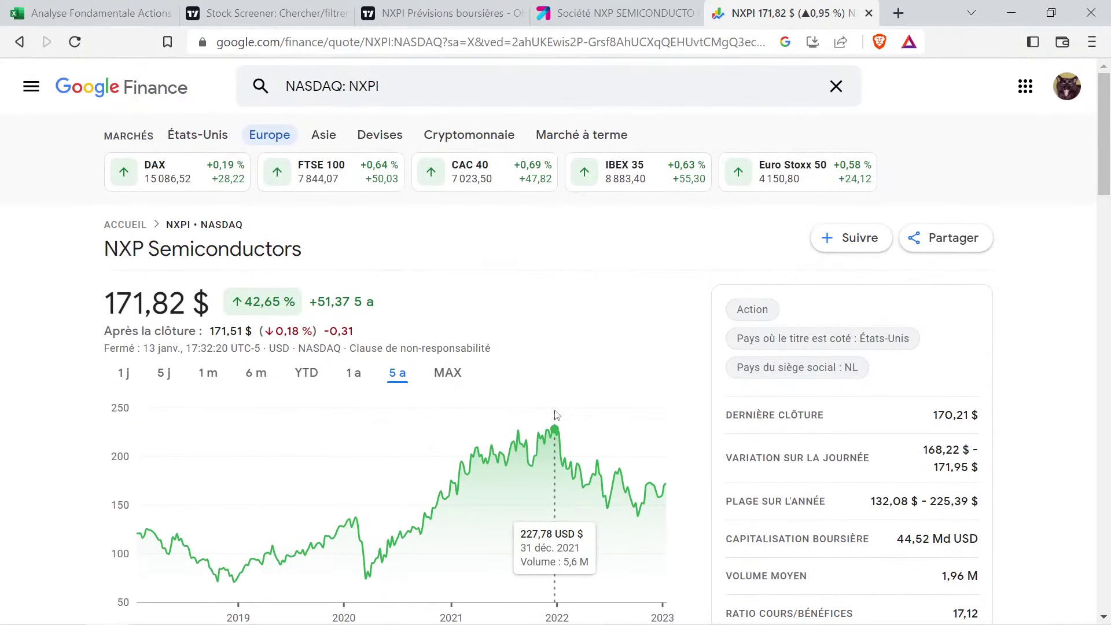
{"action": "left_click_drag", "start_coordinate": [554, 415], "coordinate": [702, 444]}
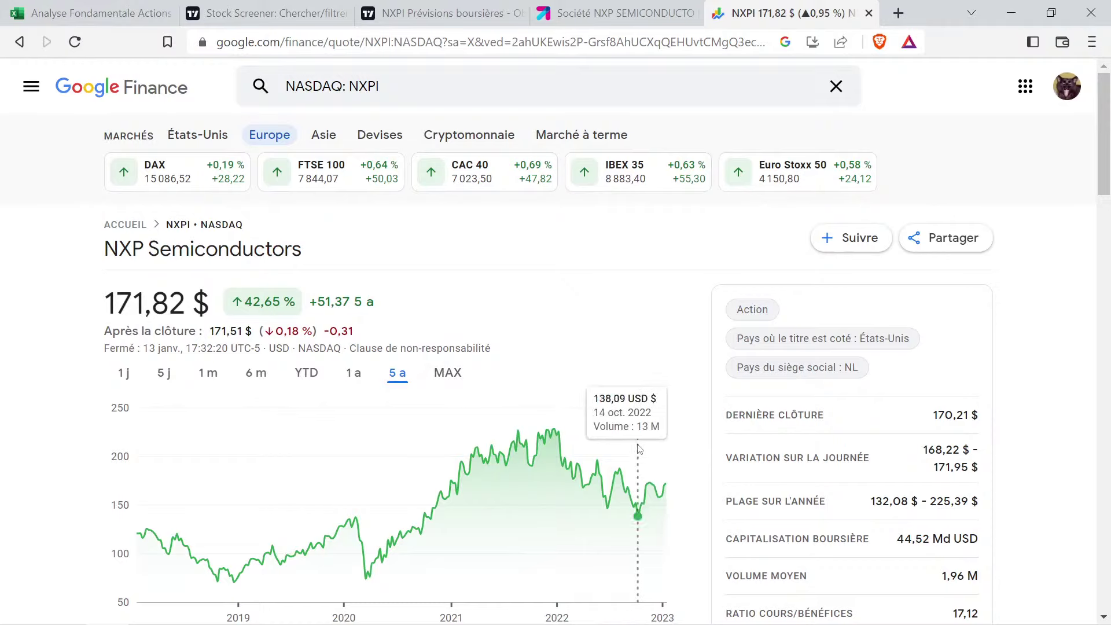
{"action": "left_click_drag", "start_coordinate": [637, 451], "coordinate": [679, 454]}
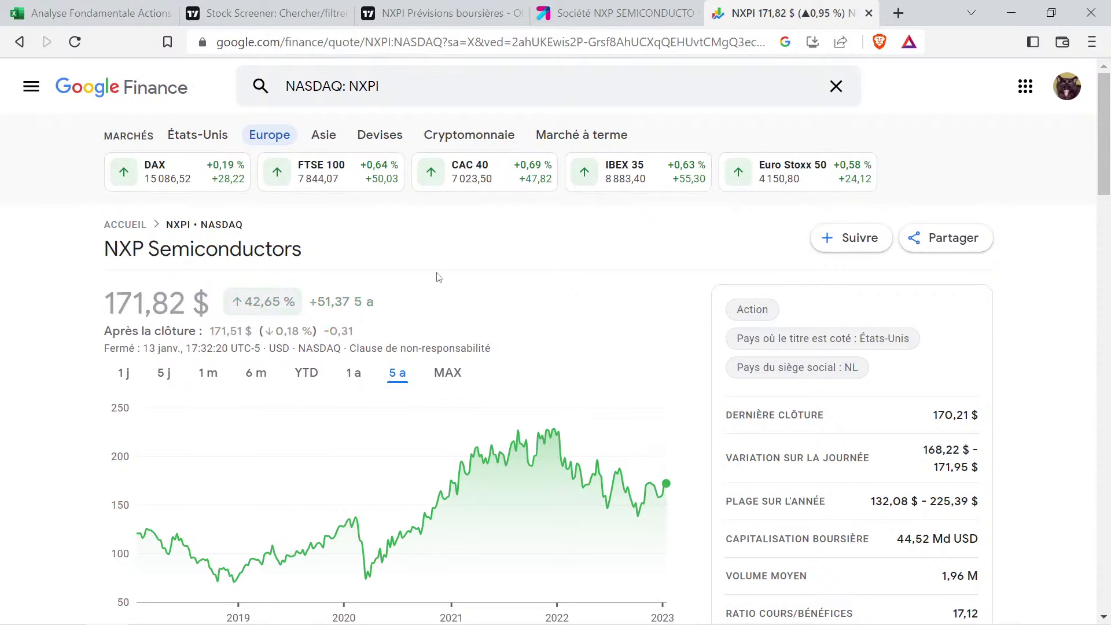
Review NXP's five-year performance on Google Finance and measure the share price change from 17 January 2020 to 13 January 2023
{"action": "scroll", "coordinate": [275, 290], "scroll_direction": "down", "scroll_amount": 2}
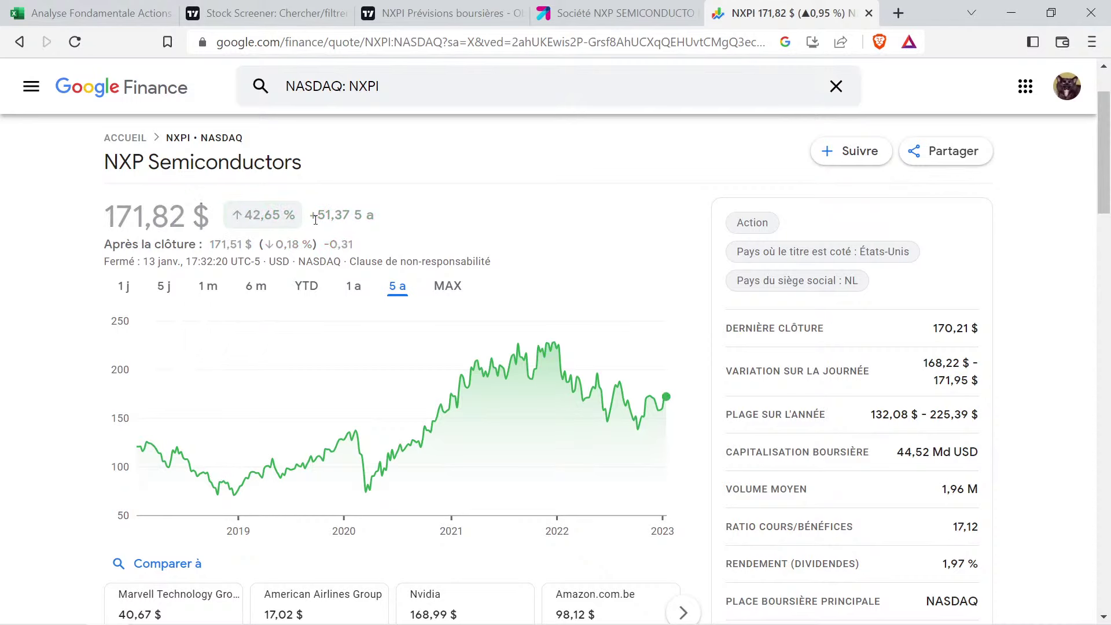
{"action": "scroll", "coordinate": [262, 238], "scroll_direction": "up", "scroll_amount": 2}
{"action": "left_click_drag", "start_coordinate": [105, 243], "coordinate": [146, 239]}
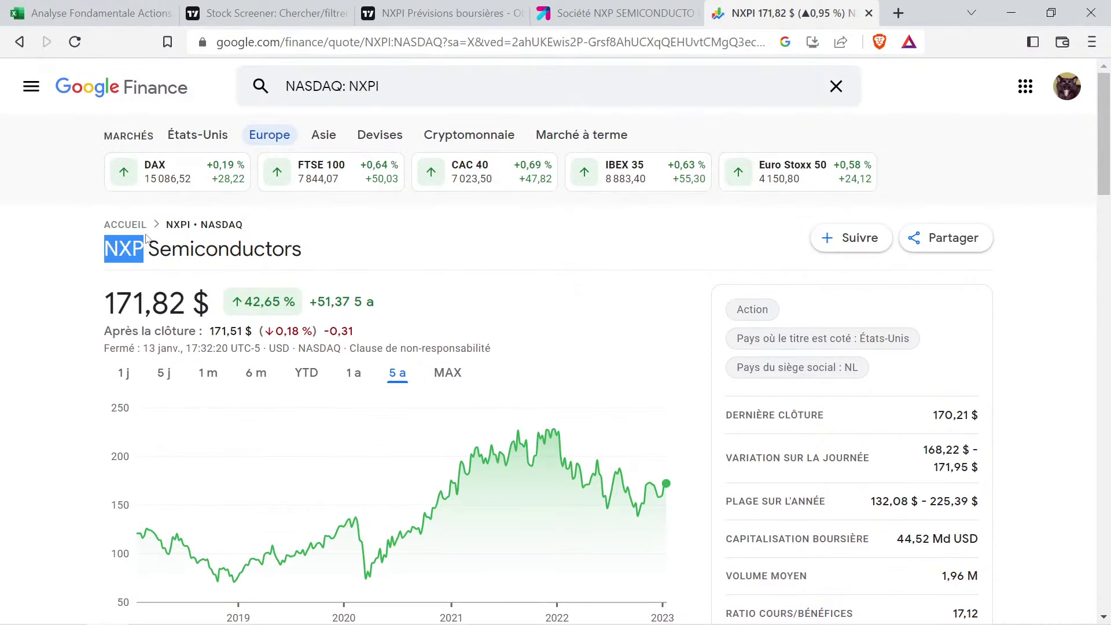
{"action": "scroll", "coordinate": [245, 353], "scroll_direction": "down", "scroll_amount": 2}
{"action": "scroll", "coordinate": [255, 317], "scroll_direction": "up", "scroll_amount": 1}
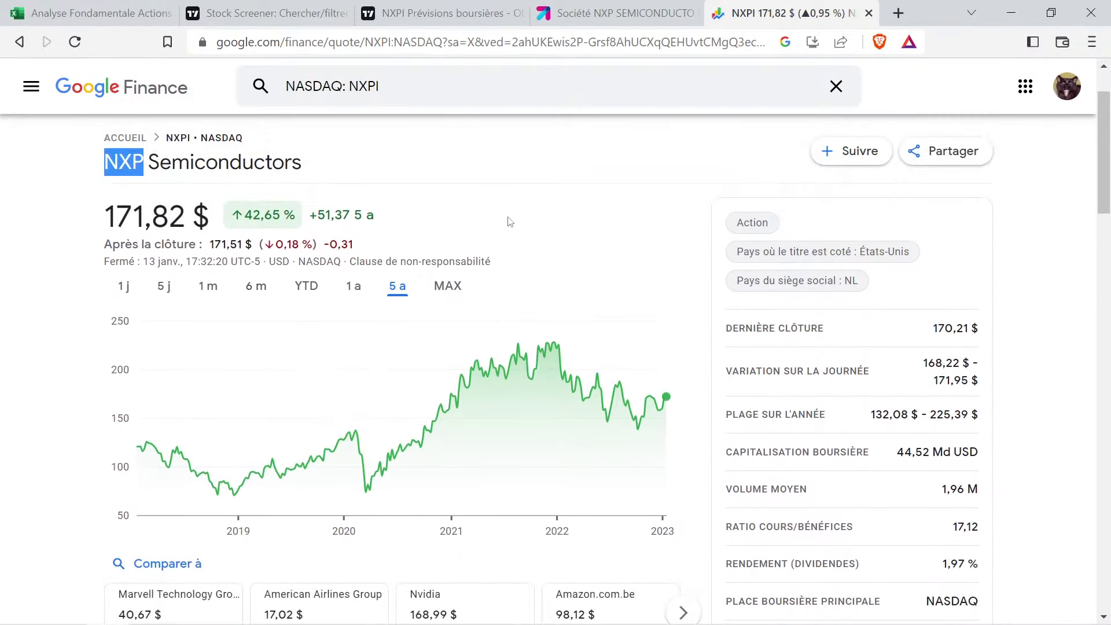
{"action": "left_click", "coordinate": [321, 258]}
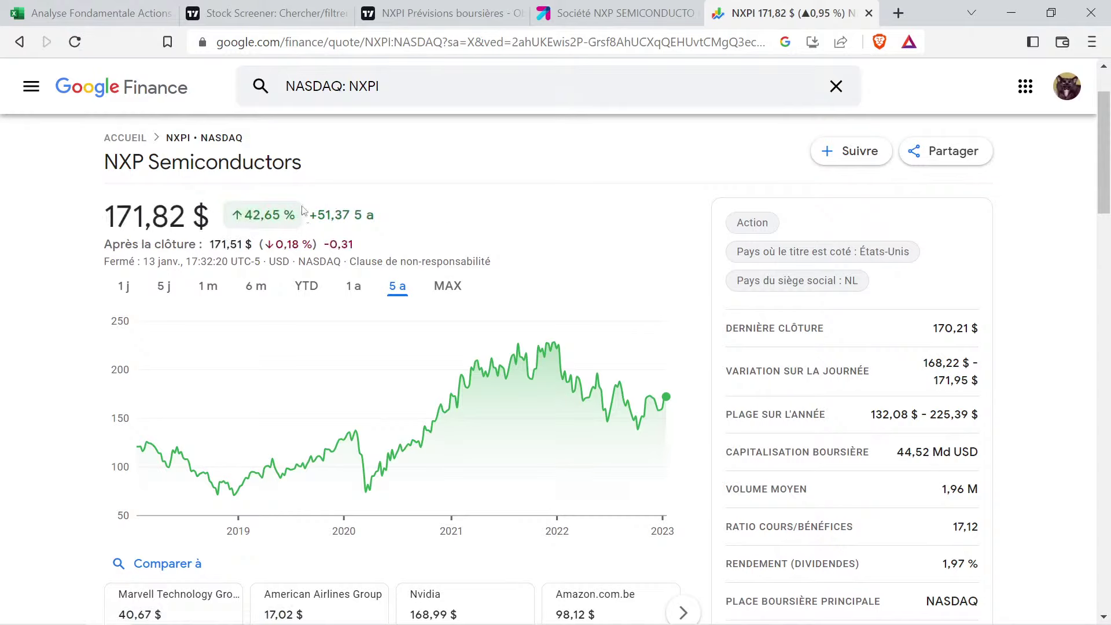
{"action": "mouse_move", "coordinate": [367, 435]}
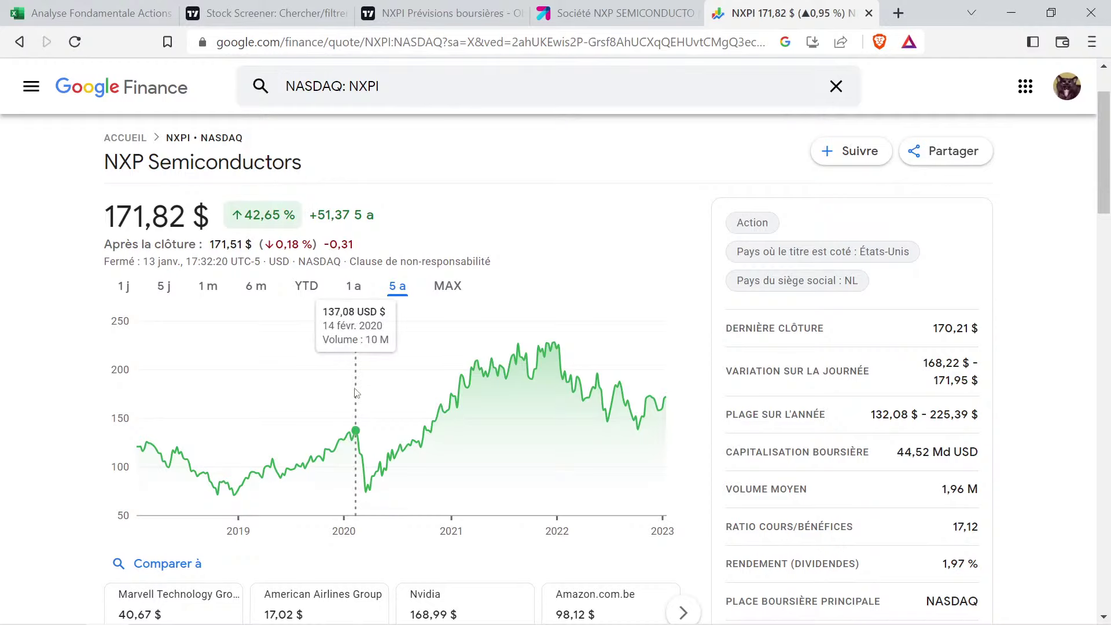
{"action": "left_click_drag", "start_coordinate": [347, 388], "coordinate": [687, 389]}
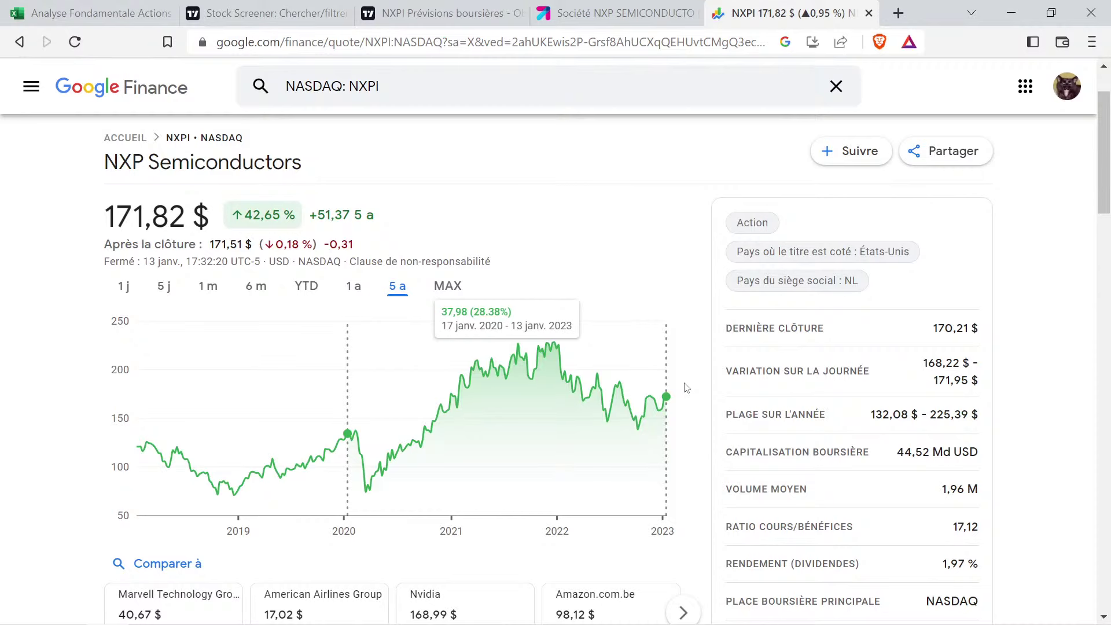
Return to the workbook, copy ASML's share price evolution cell into NXP's row and set the value to 43%
{"action": "left_click", "coordinate": [58, 12]}
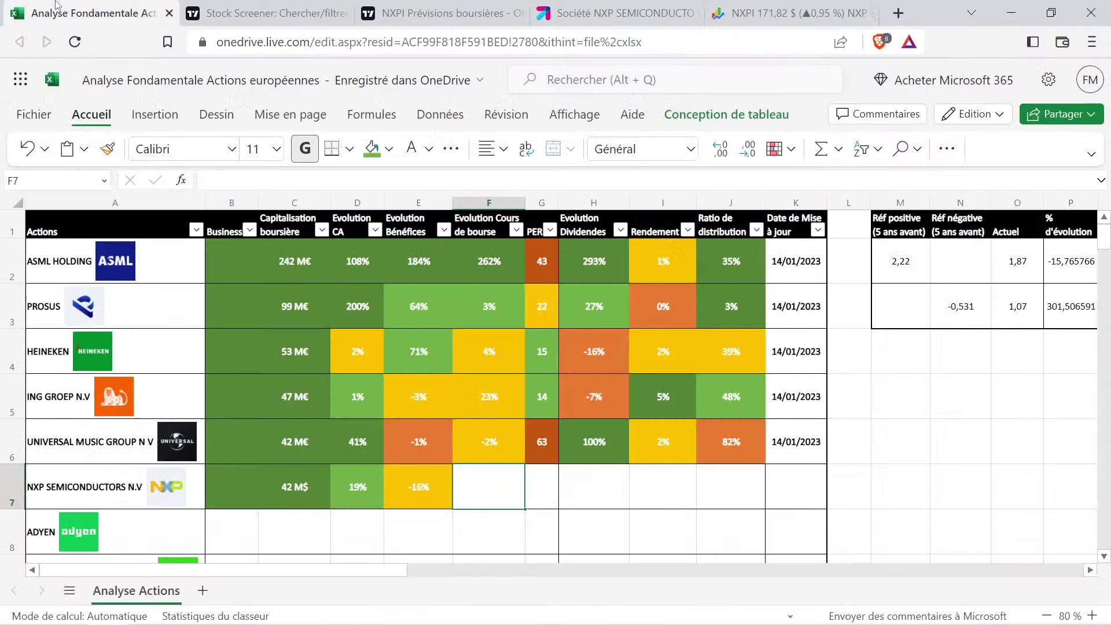
{"action": "left_click", "coordinate": [489, 254]}
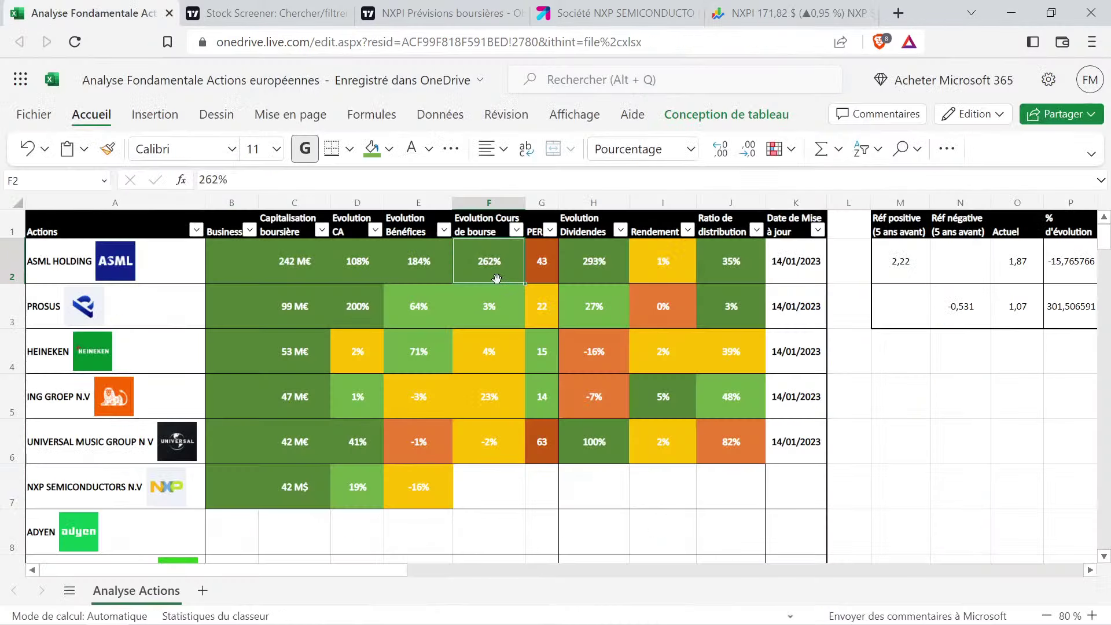
{"action": "left_click", "coordinate": [492, 487]}
{"action": "type", "text": "262%"}
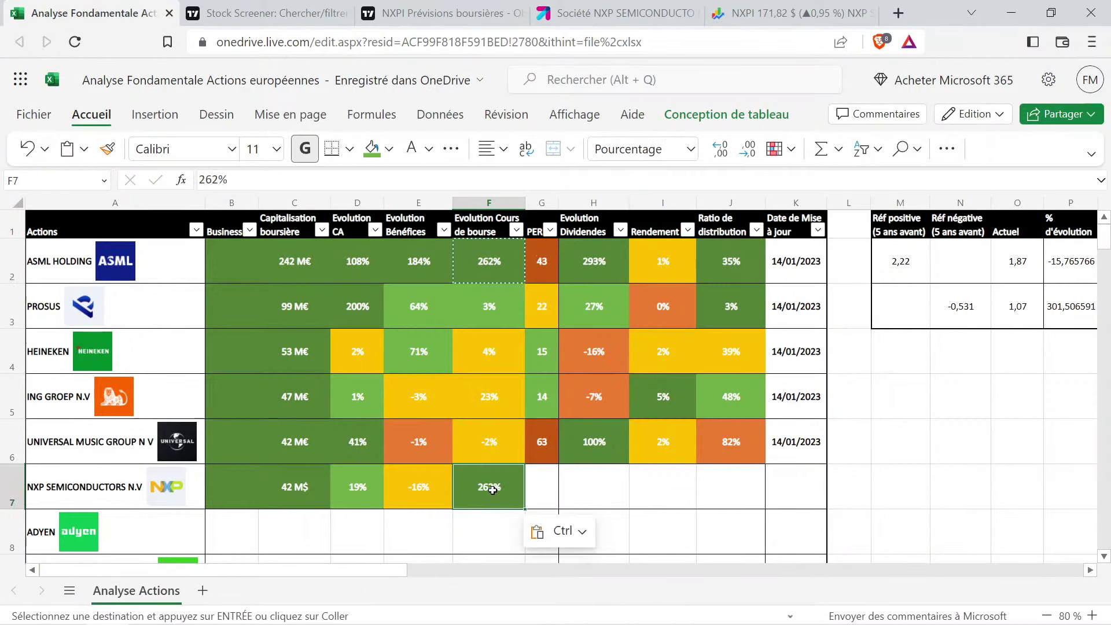
{"action": "double_click", "coordinate": [490, 485]}
{"action": "key", "text": "BackSpace"}
{"action": "key", "text": "BackSpace"}
{"action": "key", "text": "BackSpace"}
{"action": "key", "text": "BackSpace"}
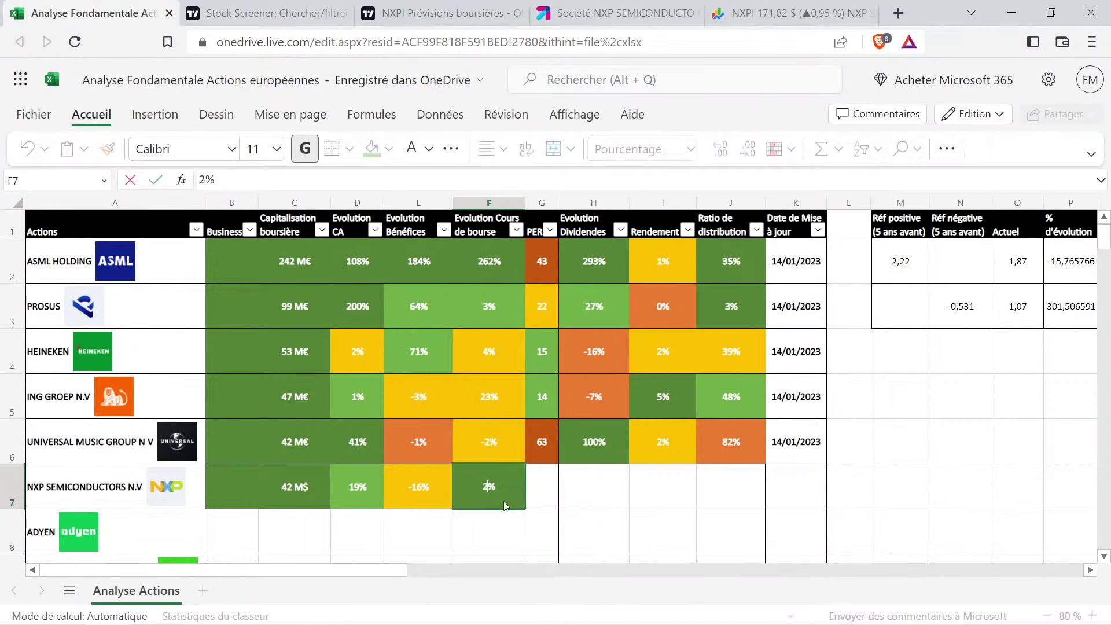
{"action": "type", "text": "43%"}
{"action": "key", "text": "Return"}
{"action": "left_click", "coordinate": [503, 501]}
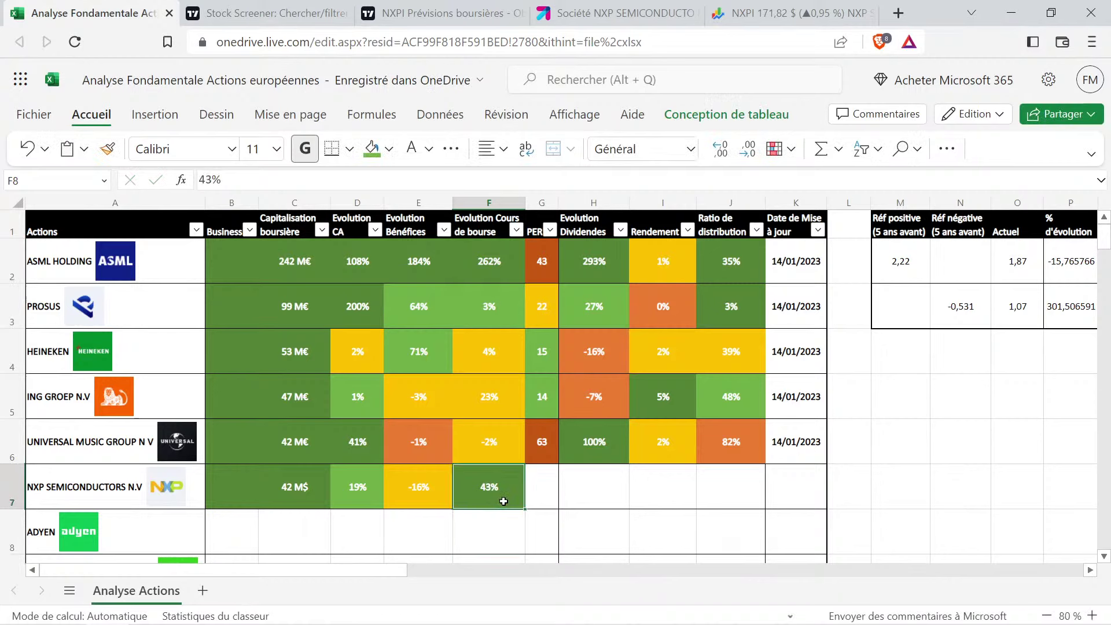
Compare NXP's revenue and earnings evolution cells with its share price evolution in the workbook
{"action": "left_click_drag", "start_coordinate": [356, 488], "coordinate": [513, 487]}
{"action": "left_click", "coordinate": [494, 488]}
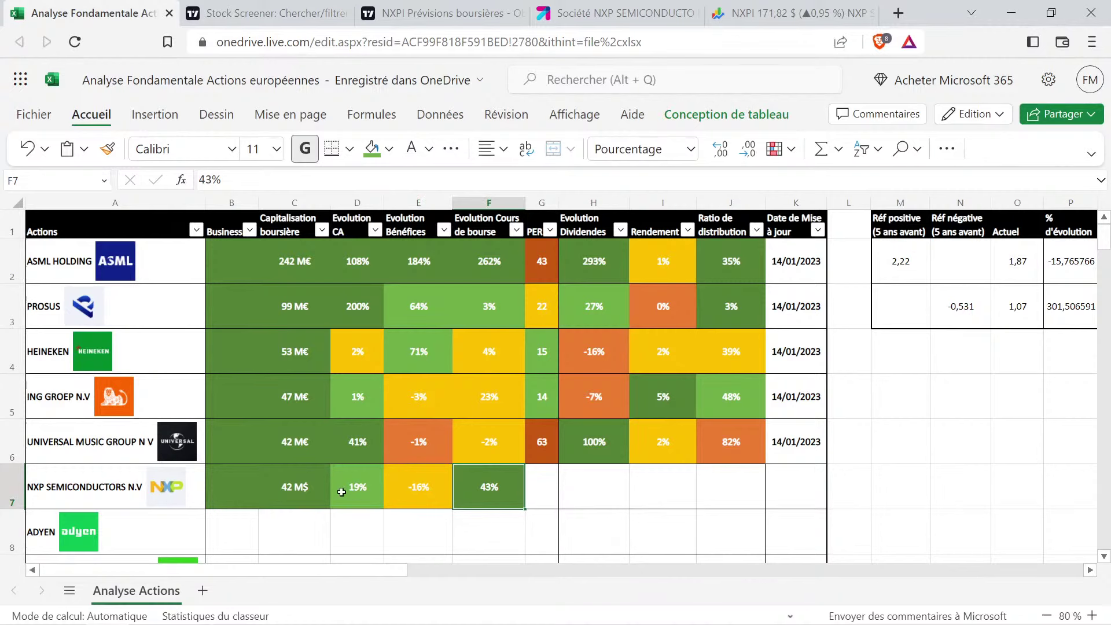
{"action": "left_click_drag", "start_coordinate": [349, 486], "coordinate": [440, 492]}
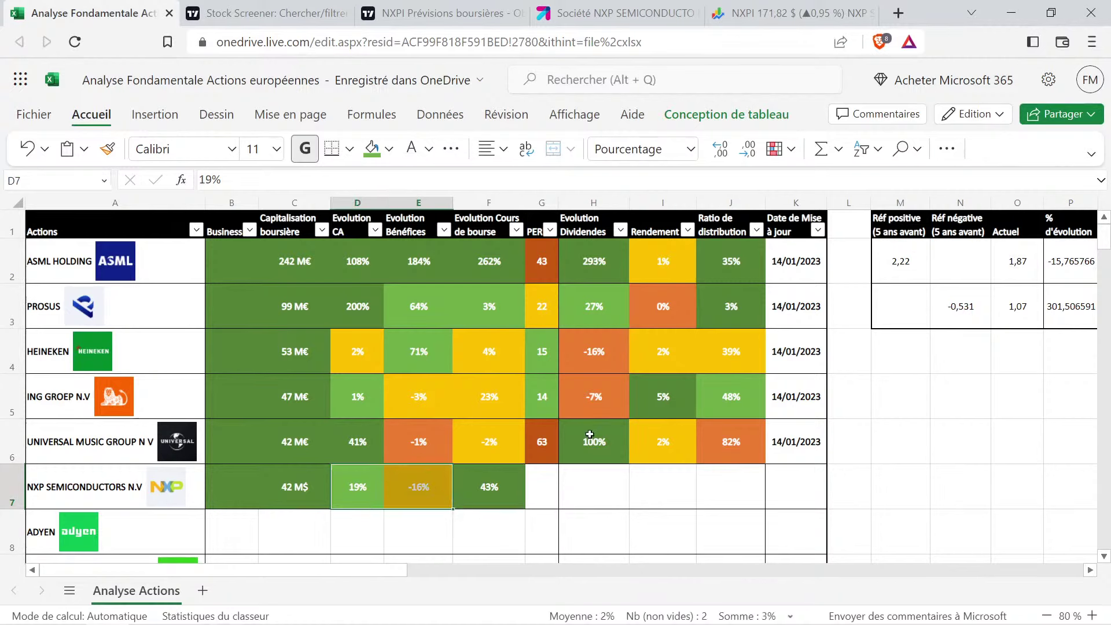
{"action": "left_click", "coordinate": [479, 478]}
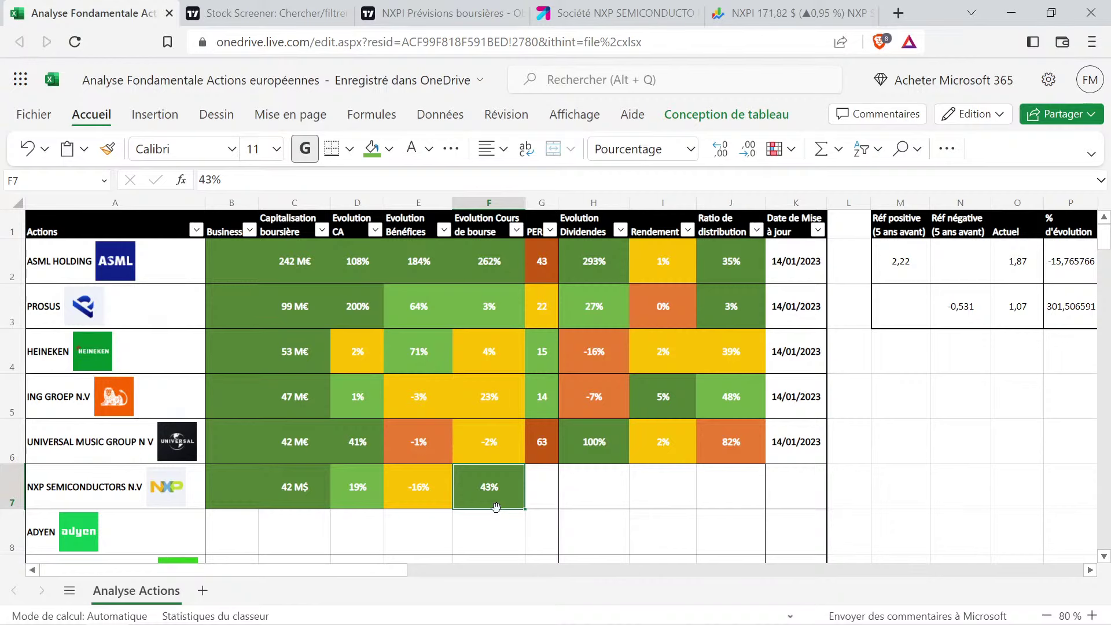
Check NXP's P/E in the TradingView screener, copy ING Groep's PER cell into NXP's row and set it to 17
{"action": "left_click", "coordinate": [263, 13]}
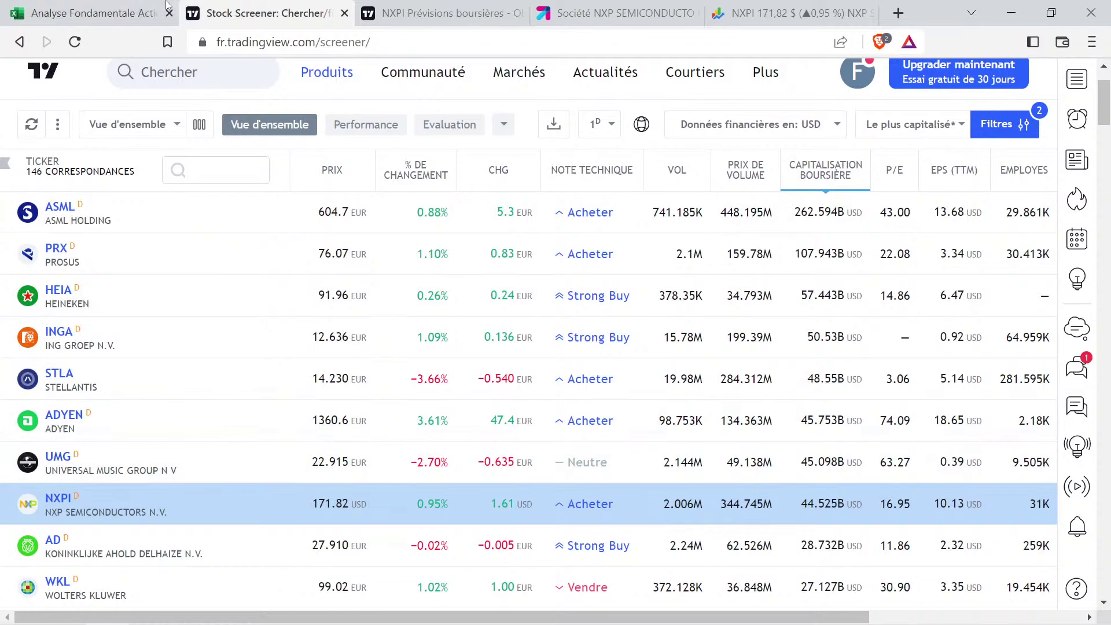
{"action": "left_click", "coordinate": [101, 13]}
{"action": "left_click", "coordinate": [549, 404]}
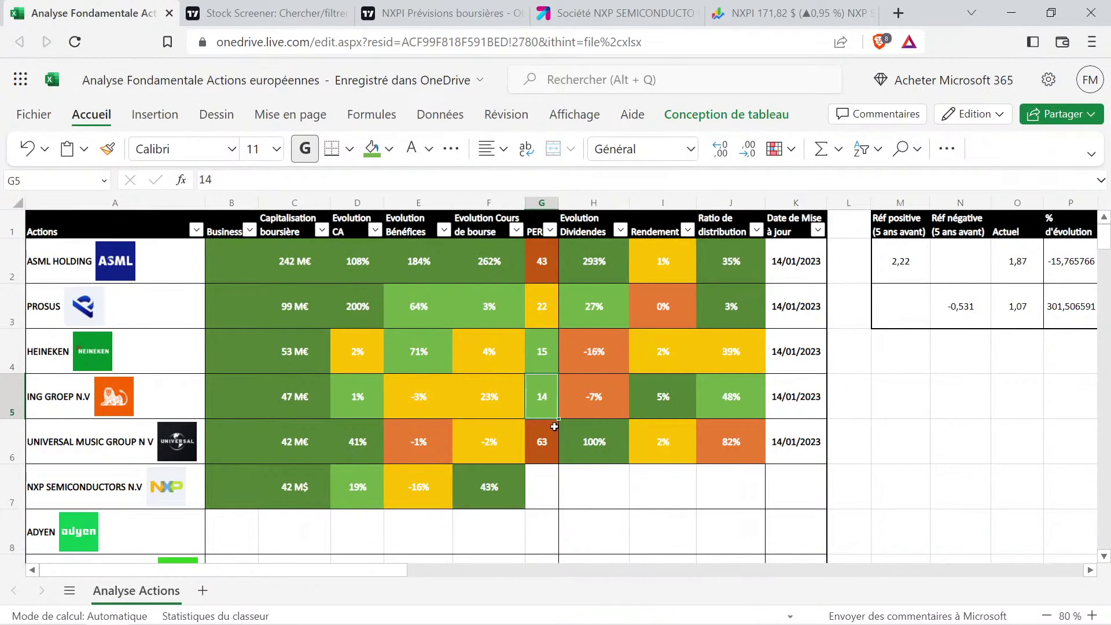
{"action": "key", "text": "ctrl+c"}
{"action": "left_click", "coordinate": [542, 483]}
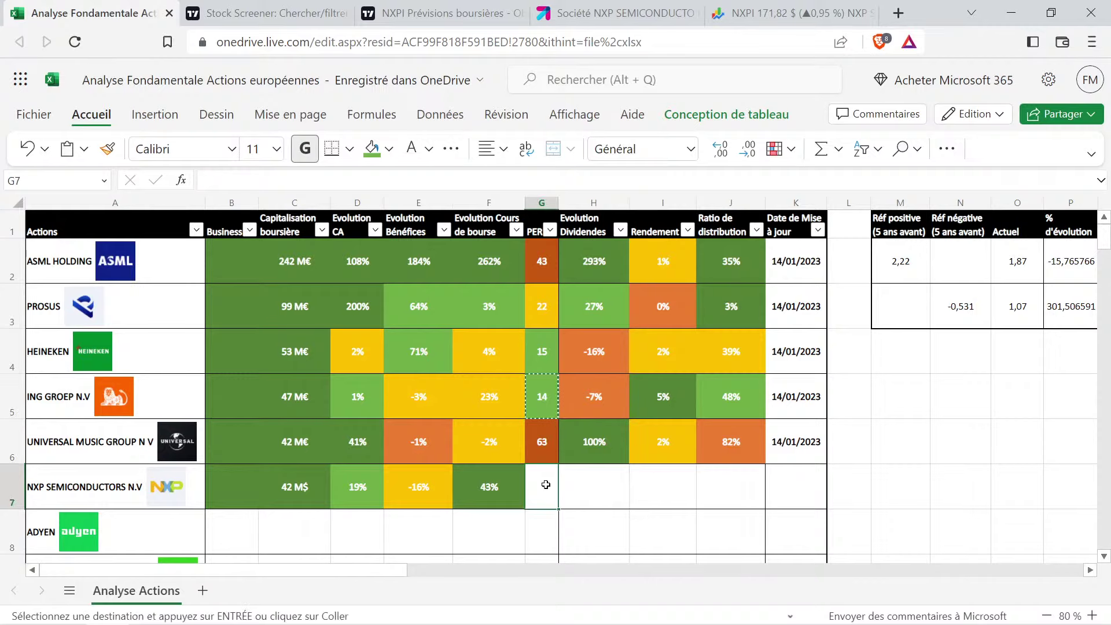
{"action": "key", "text": "ctrl+v"}
{"action": "double_click", "coordinate": [545, 484]}
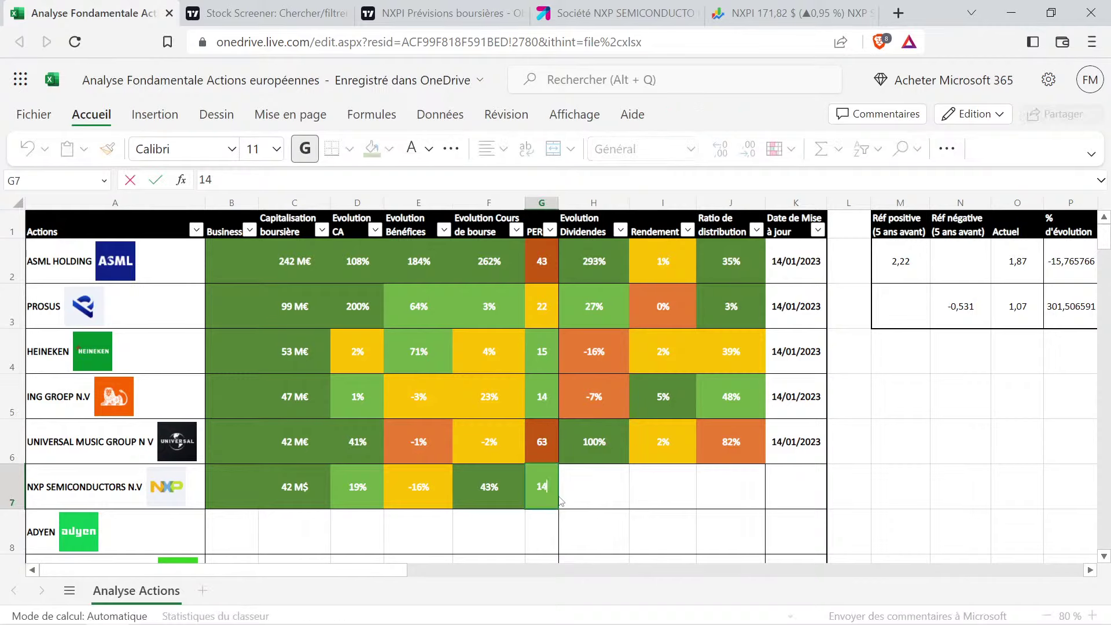
{"action": "key", "text": "BackSpace"}
{"action": "type", "text": "7"}
{"action": "key", "text": "Return"}
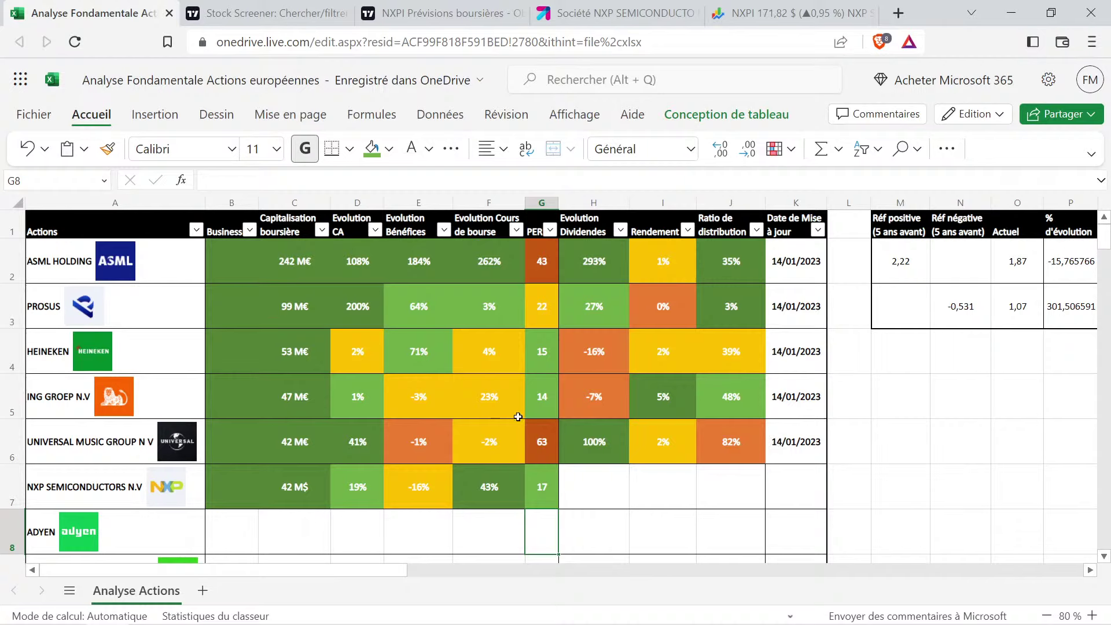
Review NXP's completed cells from Business through PER, and select its revenue and earnings evolution cells
{"action": "left_click_drag", "start_coordinate": [231, 493], "coordinate": [540, 491]}
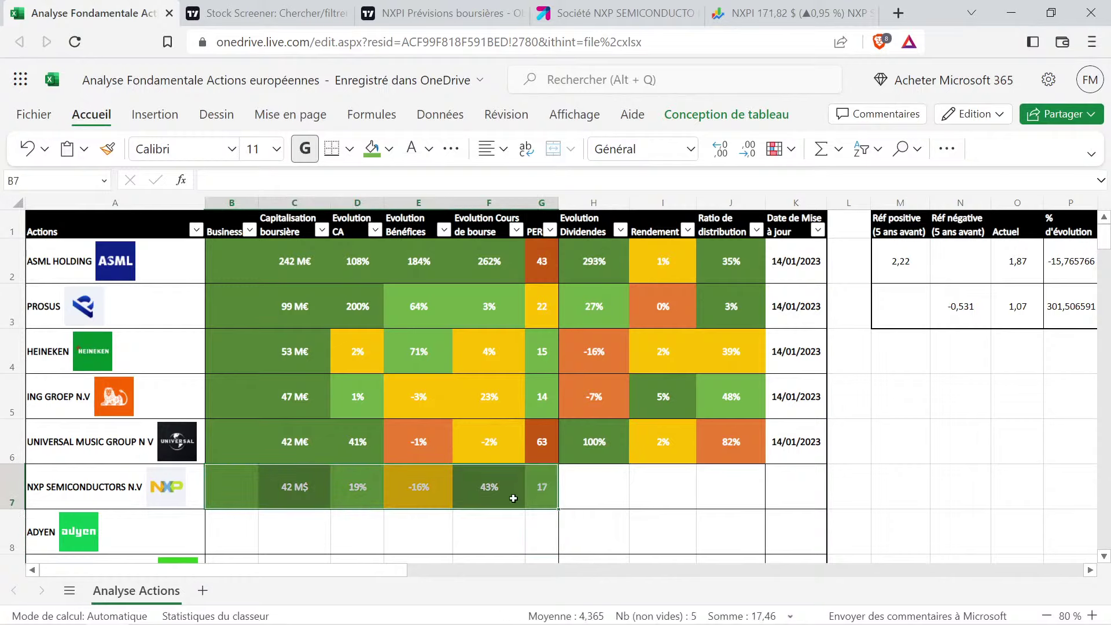
{"action": "left_click", "coordinate": [513, 498]}
{"action": "left_click_drag", "start_coordinate": [347, 486], "coordinate": [449, 500]}
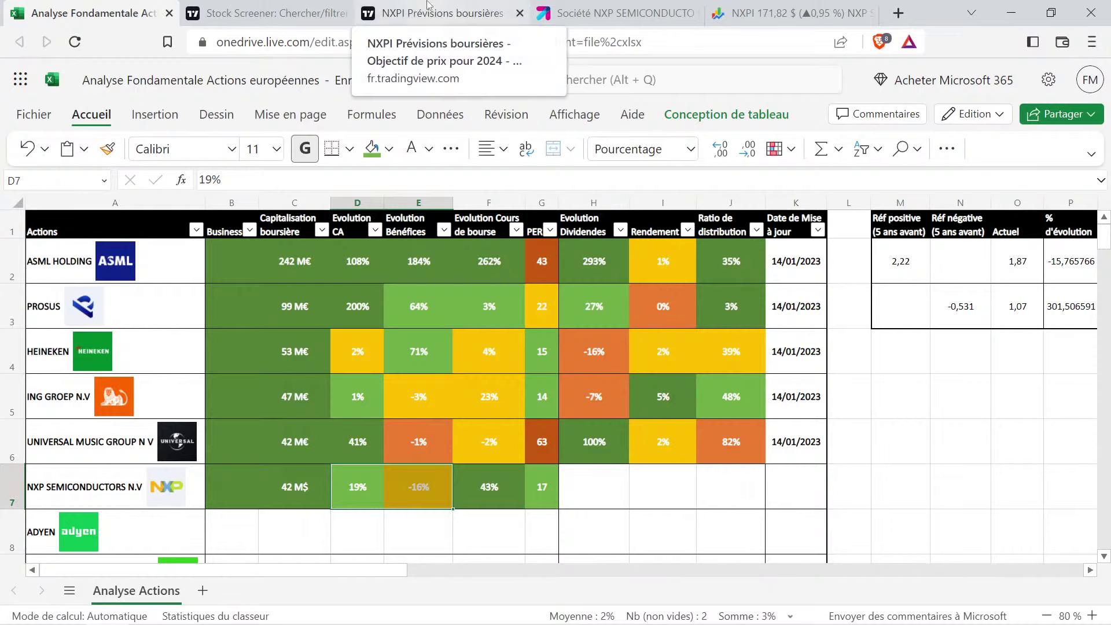
Open NXP's dividend data in the TradingView financials and chart only the yearly dividends per share to examine 2018 through 2021
{"action": "left_click", "coordinate": [469, 14]}
{"action": "scroll", "coordinate": [856, 368], "scroll_direction": "up", "scroll_amount": 20}
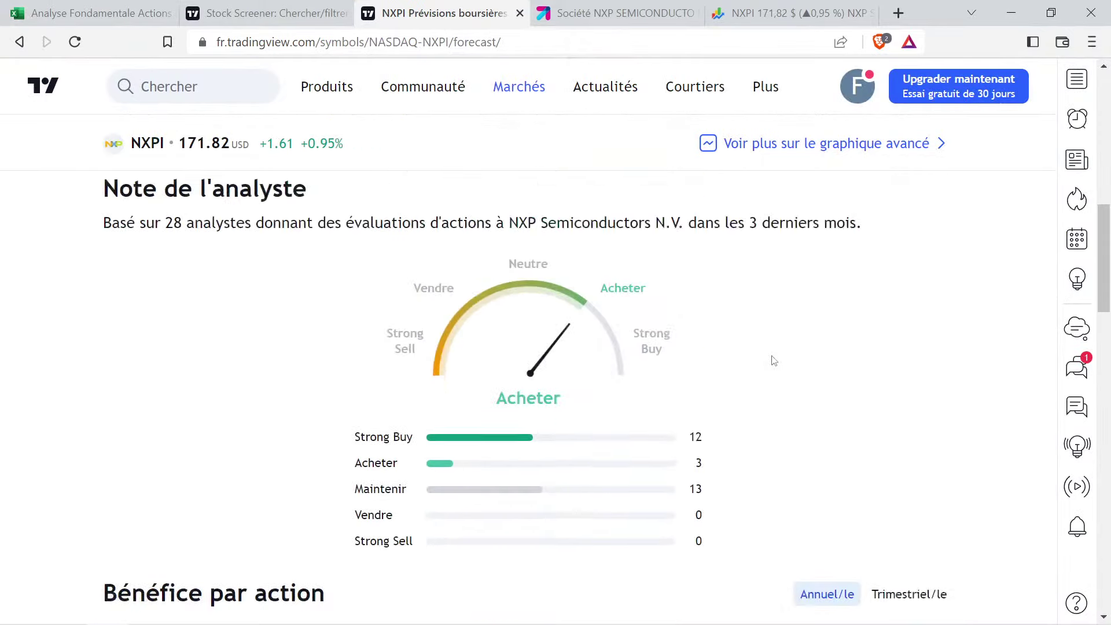
{"action": "left_click", "coordinate": [455, 357]}
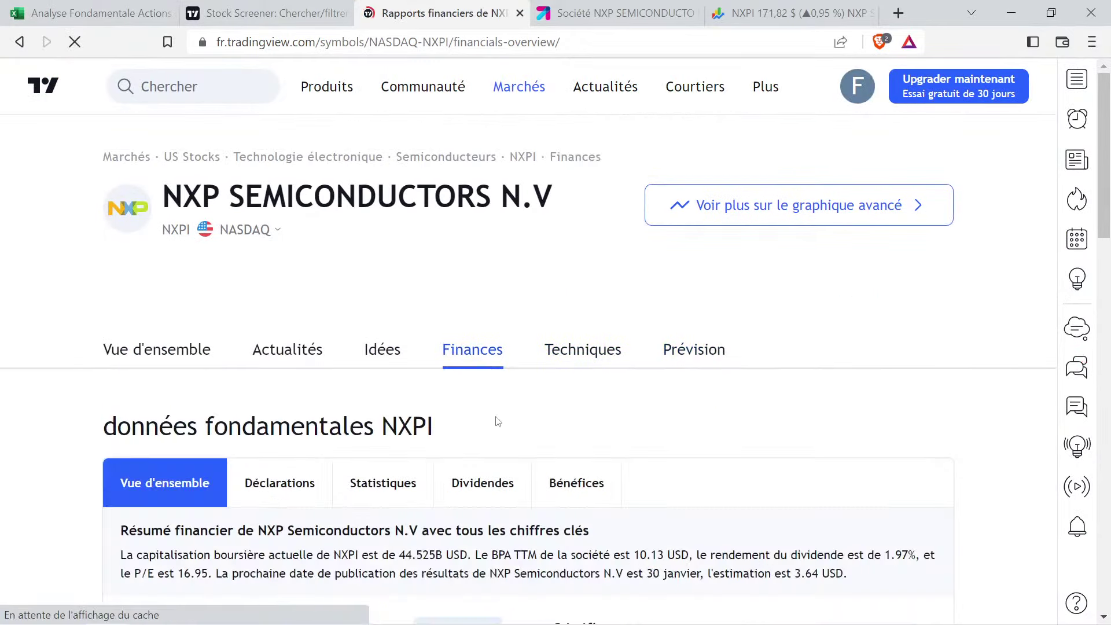
{"action": "left_click", "coordinate": [497, 482]}
{"action": "scroll", "coordinate": [525, 422], "scroll_direction": "down", "scroll_amount": 5}
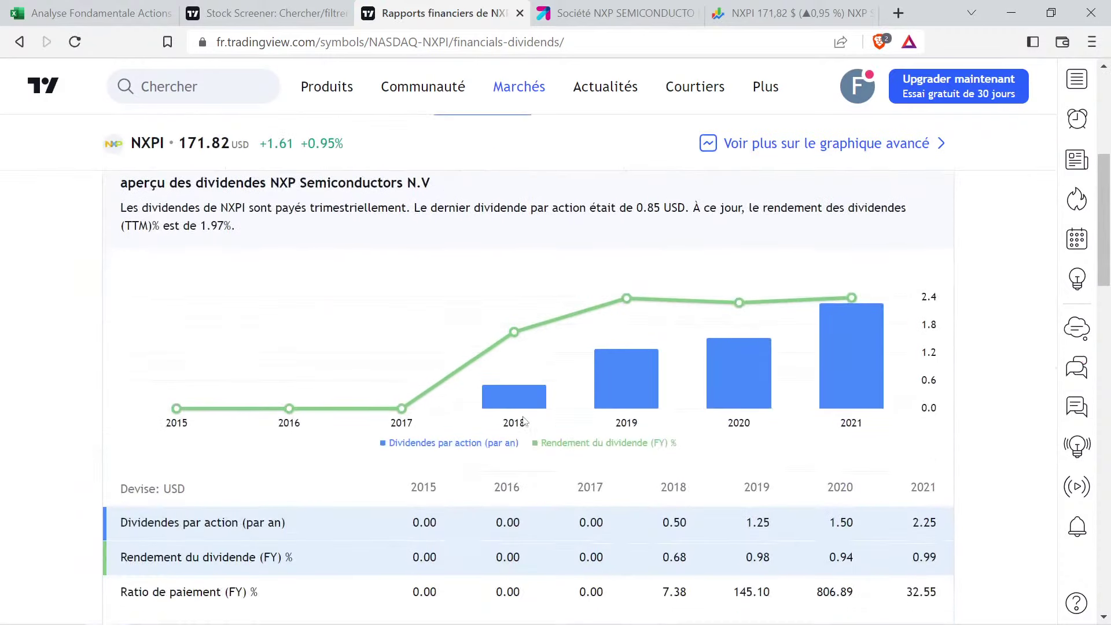
{"action": "scroll", "coordinate": [373, 434], "scroll_direction": "down", "scroll_amount": 2}
{"action": "left_click", "coordinate": [256, 478]}
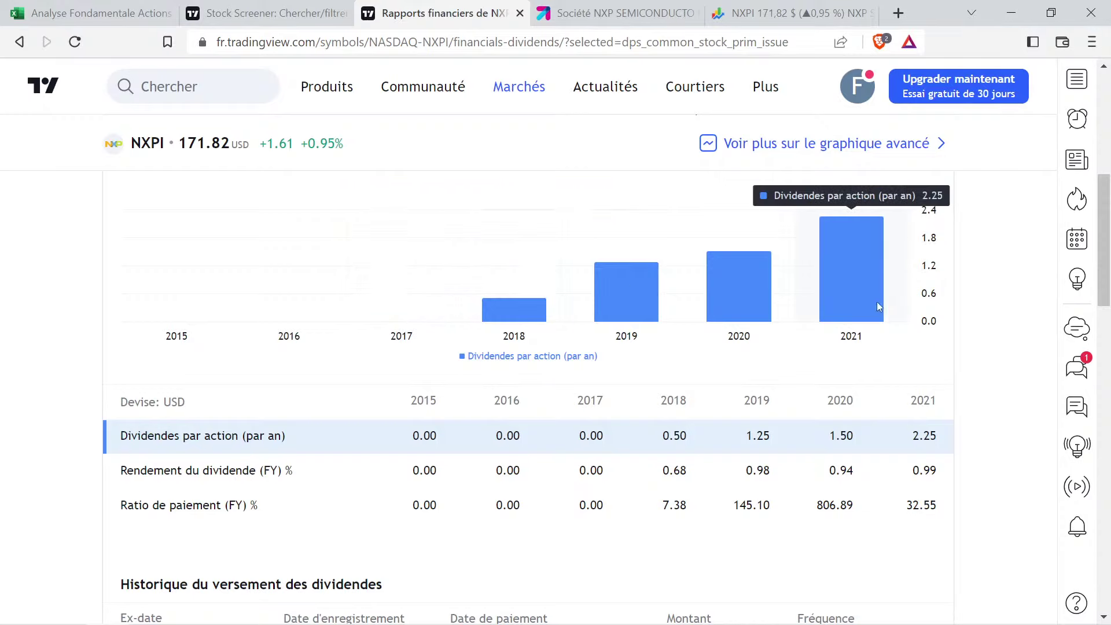
In the workbook's evolution calculator, enter 0,5 as the positive five-year reference and 2,25 as the current value
{"action": "key", "text": "ctrl+1"}
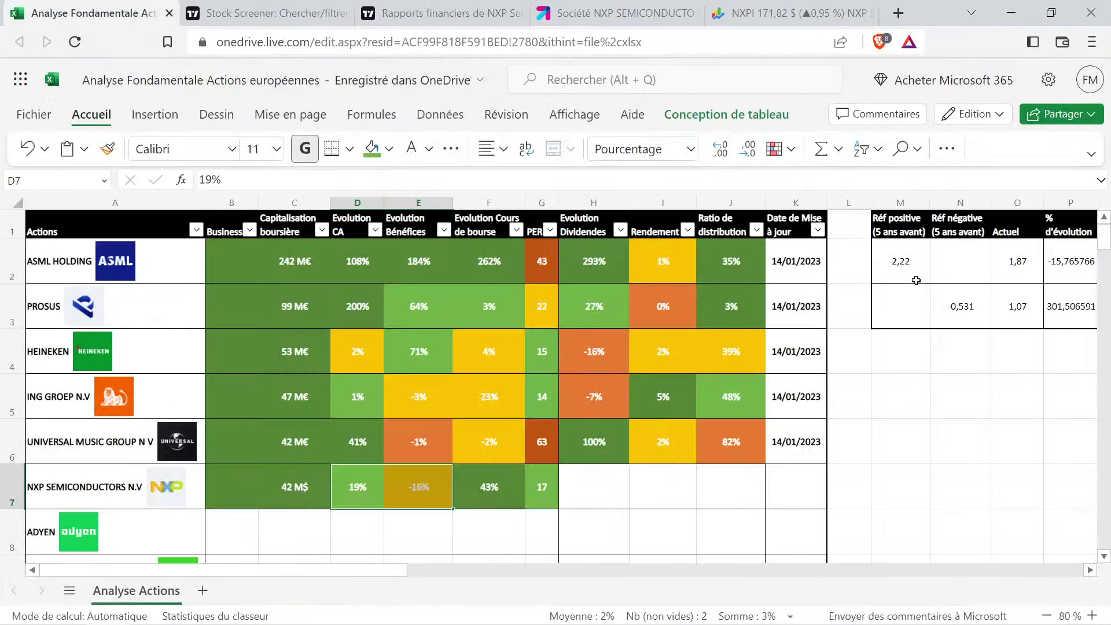
{"action": "type", "text": "0"}
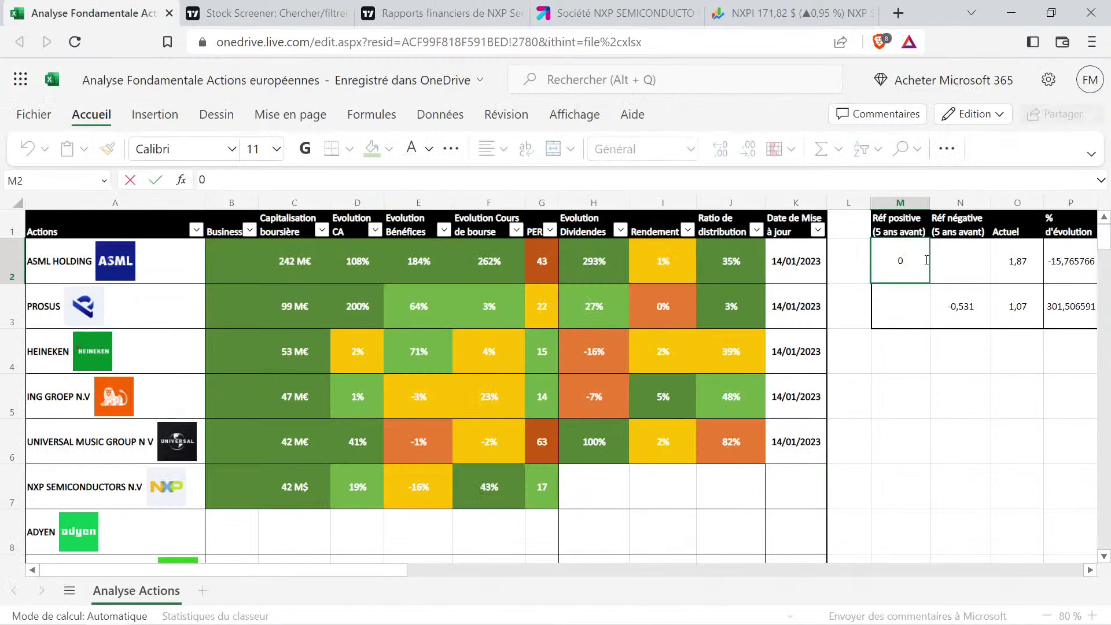
{"action": "type", "text": ",5"}
{"action": "key", "text": "Tab"}
{"action": "key", "text": "Tab"}
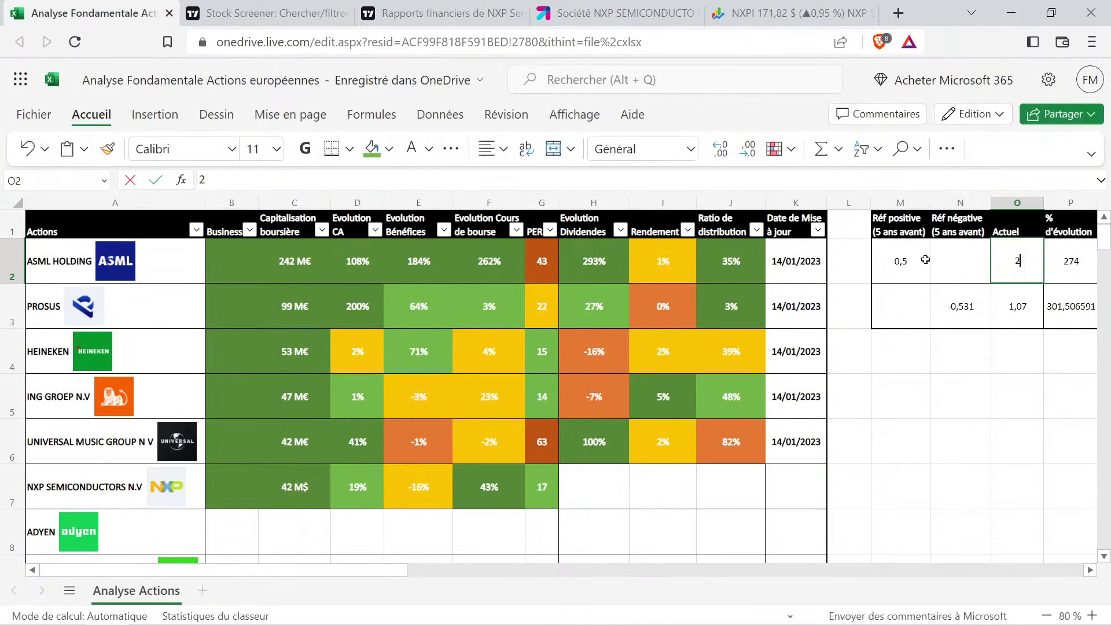
{"action": "type", "text": "2,25"}
{"action": "key", "text": "Return"}
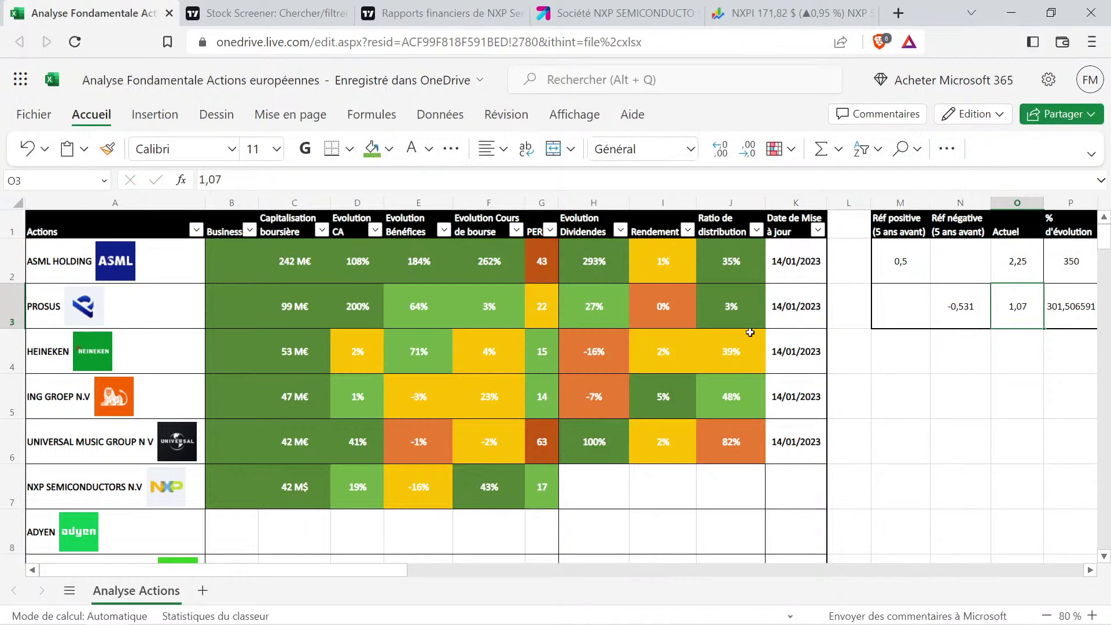
Copy Universal Music Group's dividend evolution cell into NXP's row and set the value to 350%
{"action": "left_click", "coordinate": [610, 435]}
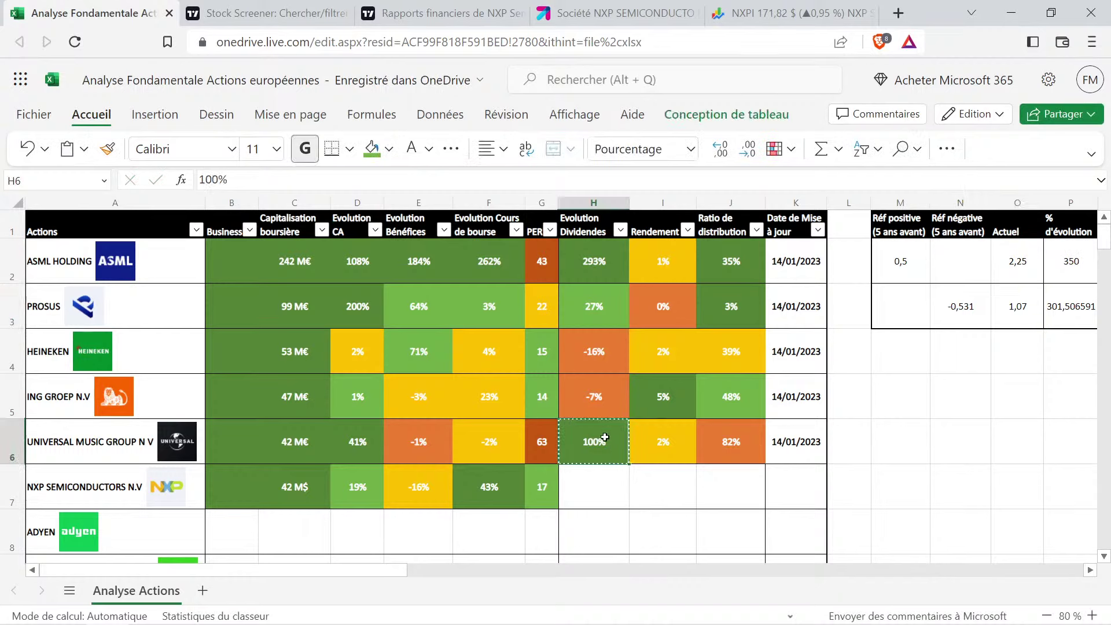
{"action": "key", "text": "ctrl+c"}
{"action": "left_click", "coordinate": [589, 488]}
{"action": "key", "text": "ctrl+v"}
{"action": "double_click", "coordinate": [589, 487]}
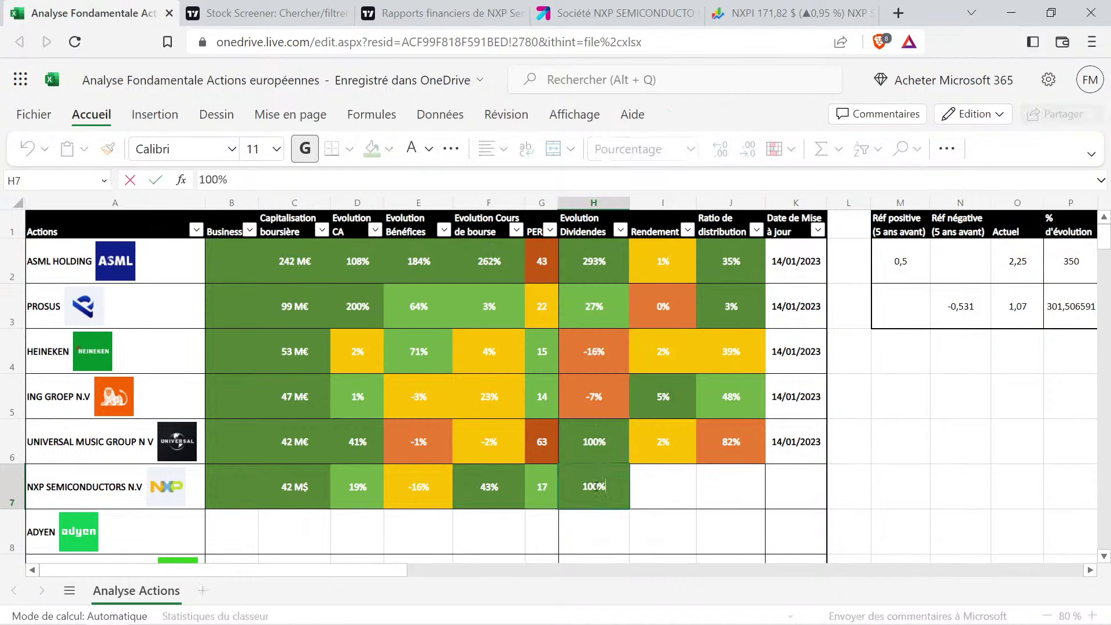
{"action": "key", "text": "BackSpace"}
{"action": "key", "text": "BackSpace"}
{"action": "type", "text": "35"}
{"action": "key", "text": "Return"}
{"action": "left_click", "coordinate": [667, 494]}
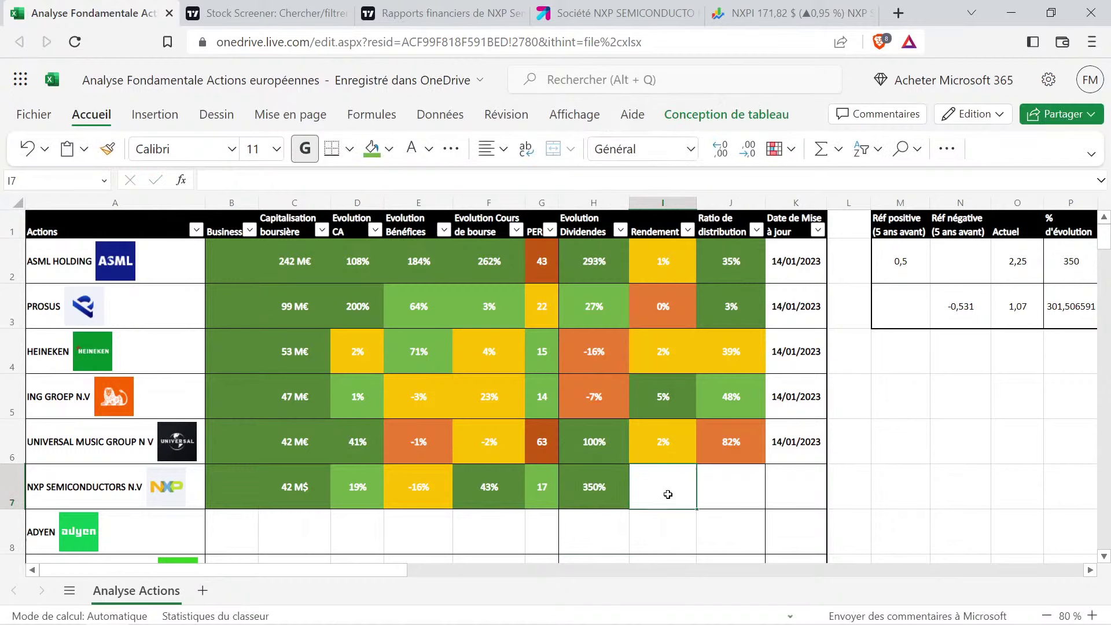
Review NXP's dividend, revenue and earnings evolution cells, and look up its dividend yield in the TradingView financials
{"action": "left_click", "coordinate": [620, 481]}
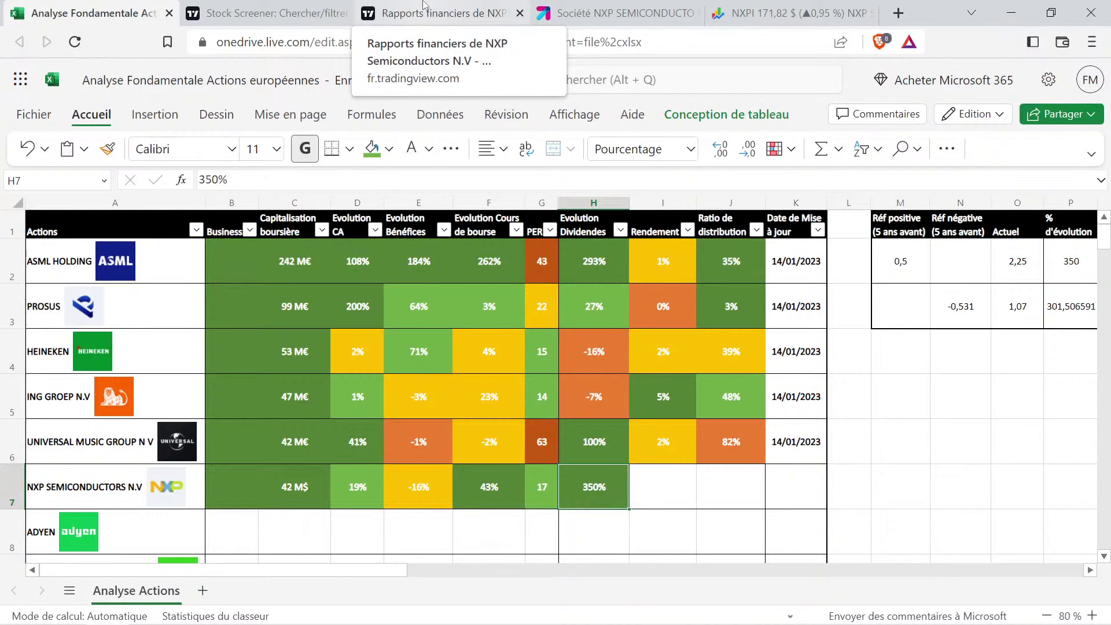
{"action": "left_click_drag", "start_coordinate": [361, 479], "coordinate": [418, 487]}
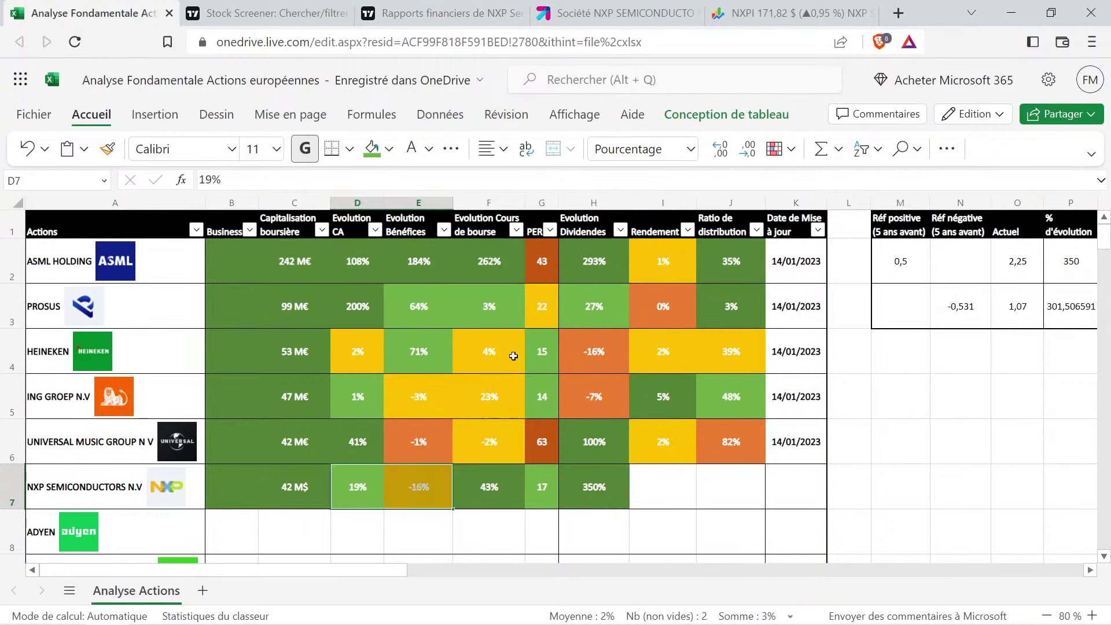
{"action": "left_click", "coordinate": [439, 13]}
{"action": "scroll", "coordinate": [814, 292], "scroll_direction": "up", "scroll_amount": 10}
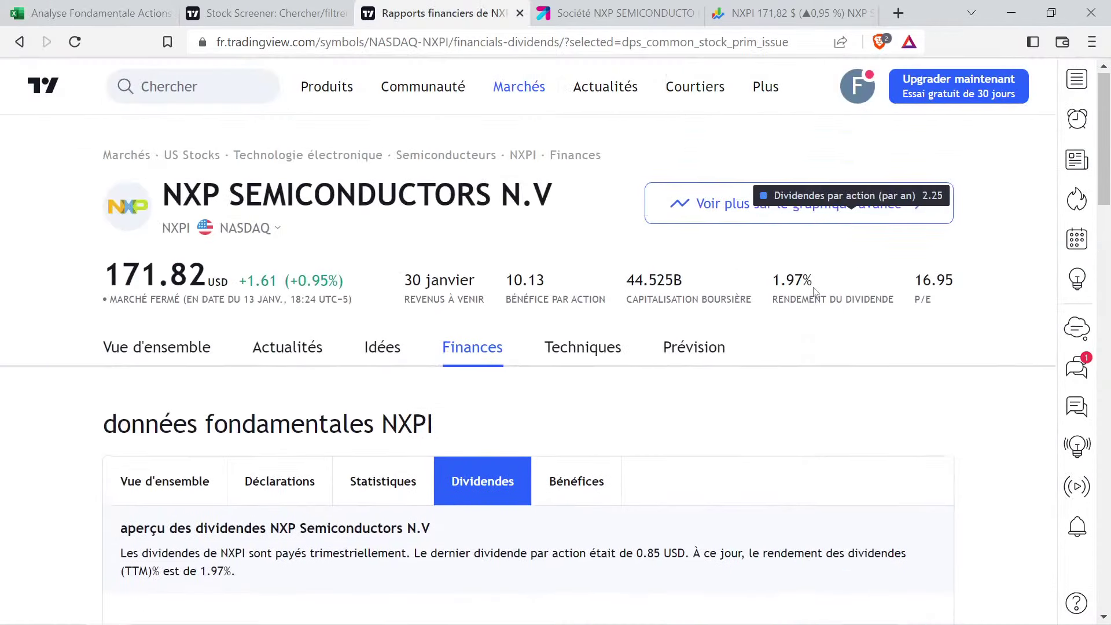
{"action": "left_click_drag", "start_coordinate": [768, 278], "coordinate": [898, 310]}
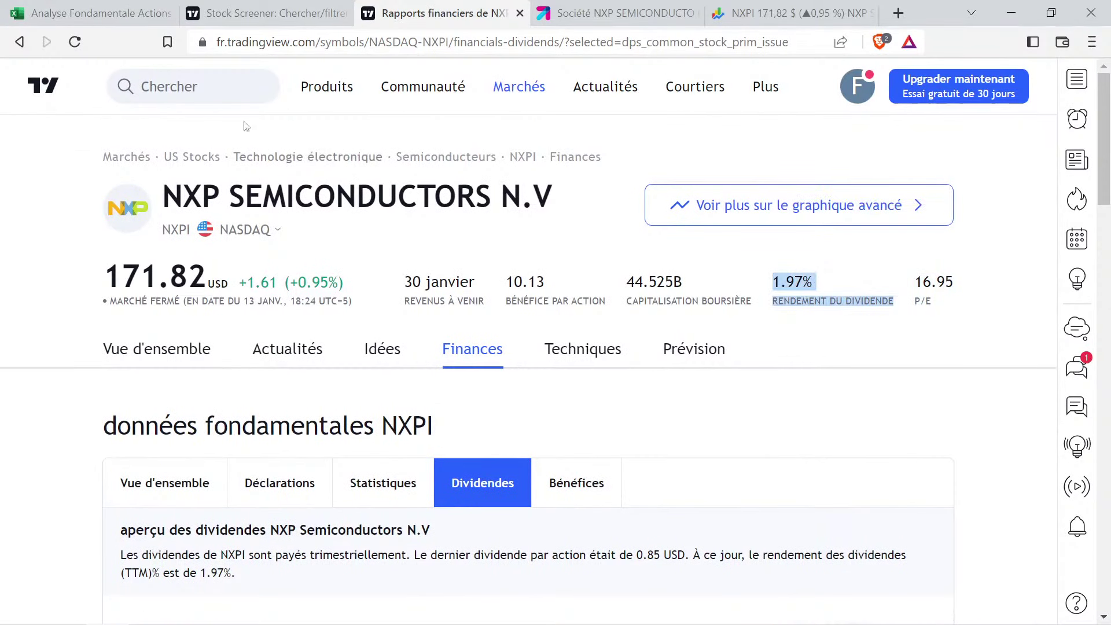
In the workbook, copy Universal Music Group's 2% yield cell into the Rendement cell of NXP's row
{"action": "left_click", "coordinate": [162, 8]}
{"action": "left_click", "coordinate": [684, 455]}
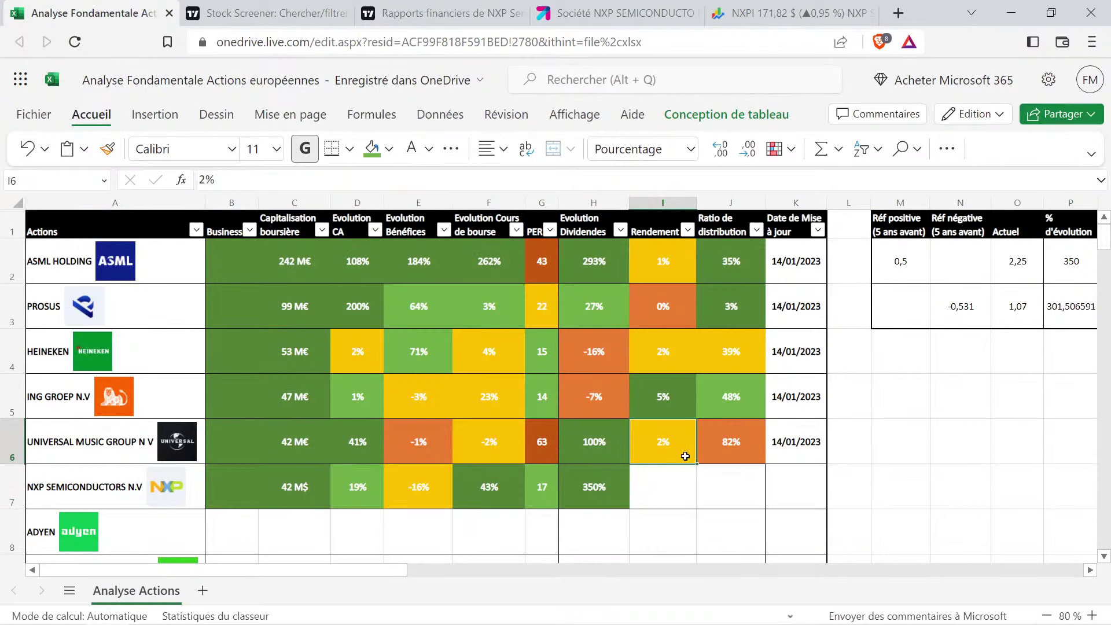
{"action": "key", "text": "ctrl+c"}
{"action": "left_click", "coordinate": [677, 485]}
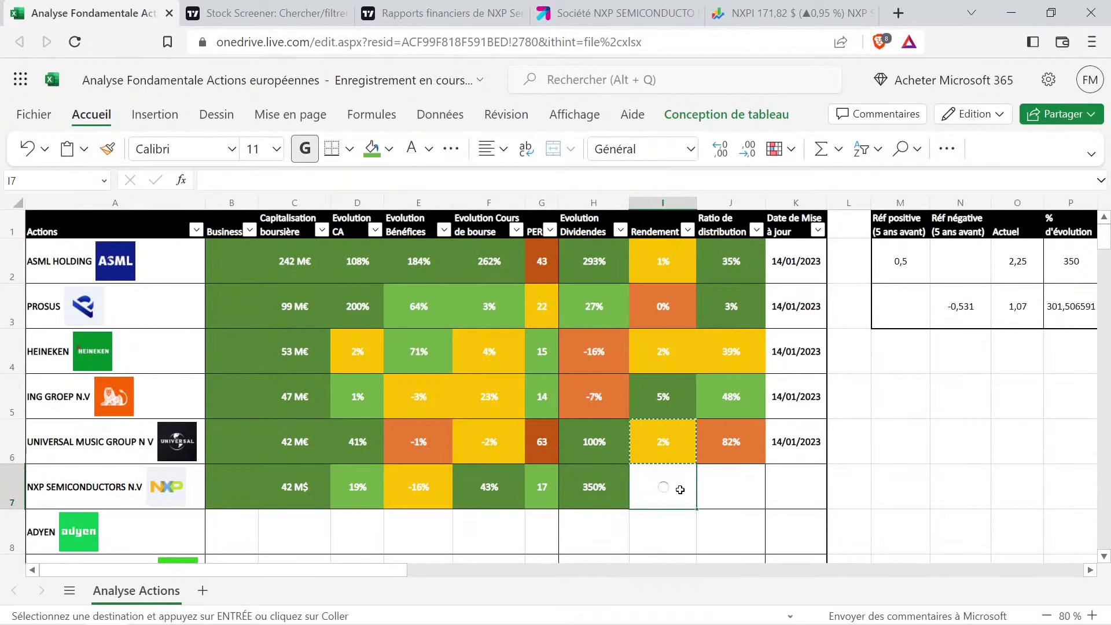
{"action": "key", "text": "ctrl+v"}
{"action": "left_click", "coordinate": [675, 523]}
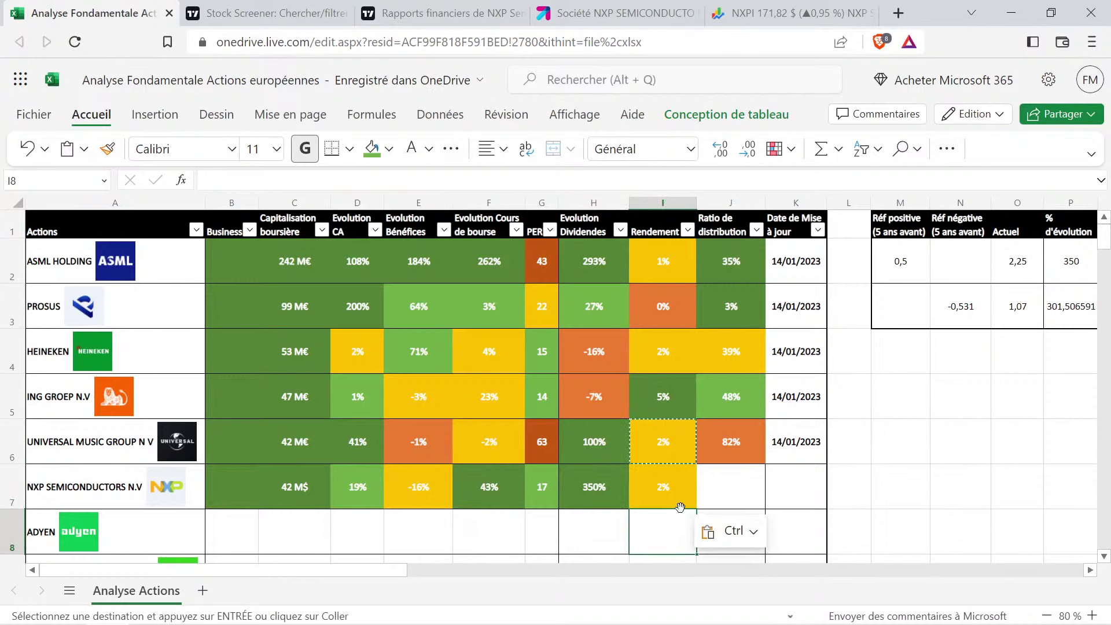
{"action": "left_click", "coordinate": [680, 485]}
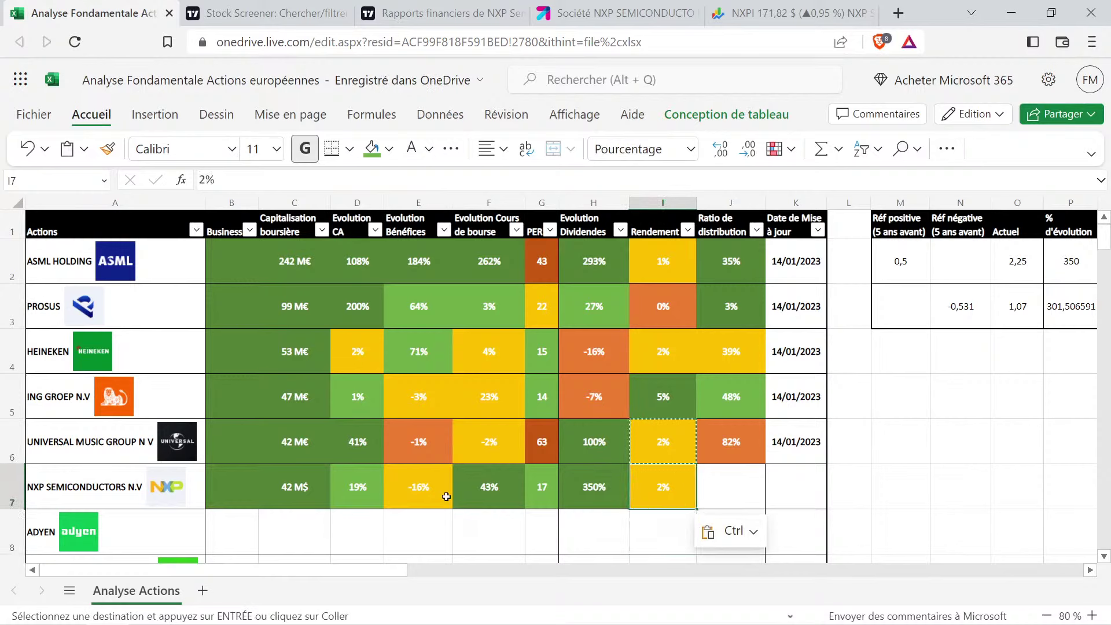
Return to NXP's dividend data on TradingView and chart the payout ratio alongside the yearly dividends per share
{"action": "left_click_drag", "start_coordinate": [368, 499], "coordinate": [431, 494]}
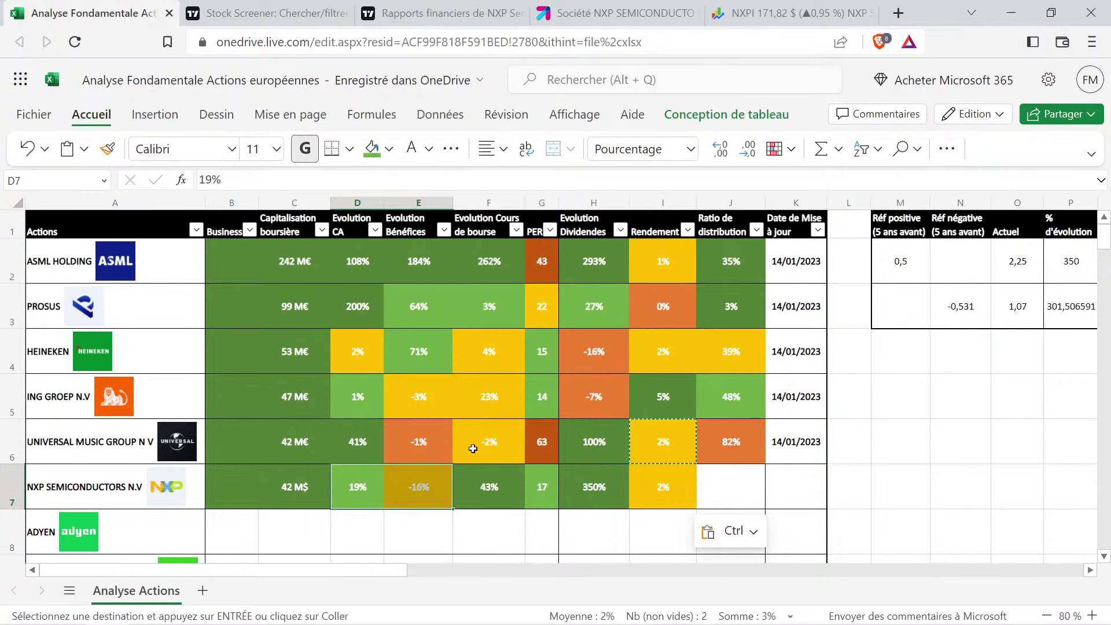
{"action": "left_click", "coordinate": [421, 10]}
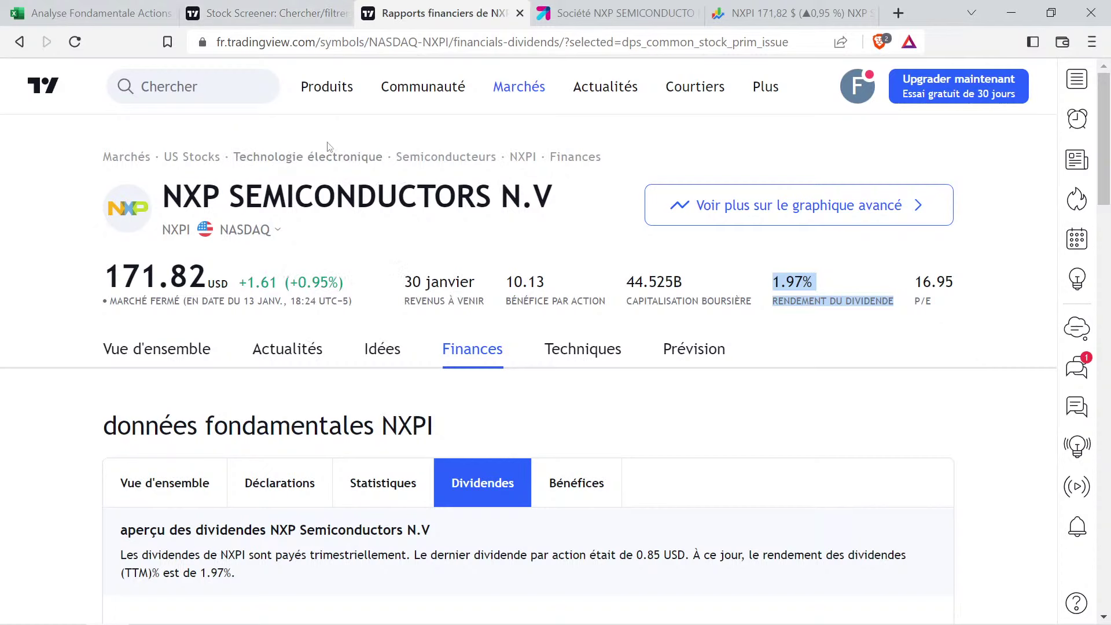
{"action": "scroll", "coordinate": [239, 233], "scroll_direction": "down", "scroll_amount": 4}
{"action": "scroll", "coordinate": [237, 235], "scroll_direction": "down", "scroll_amount": 5}
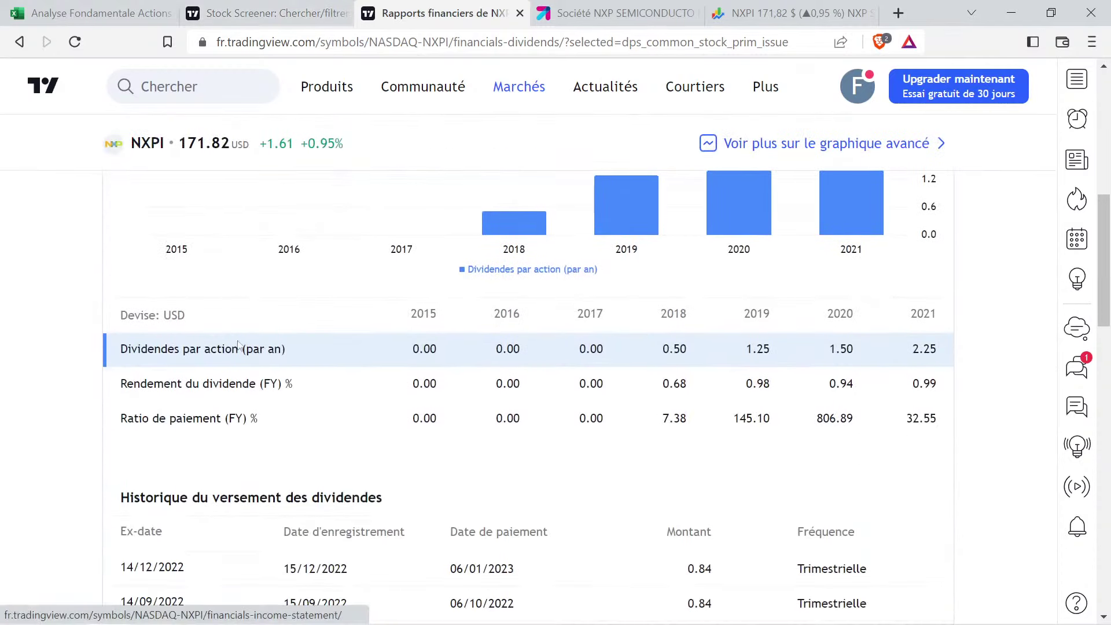
{"action": "left_click", "coordinate": [221, 418]}
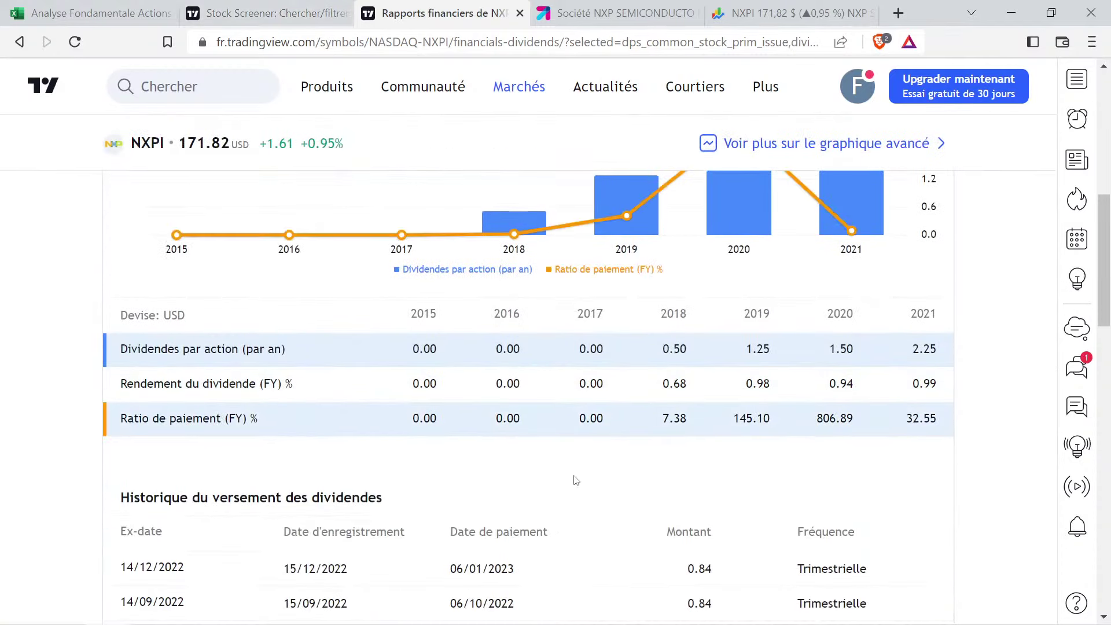
{"action": "scroll", "coordinate": [581, 479], "scroll_direction": "up", "scroll_amount": 1}
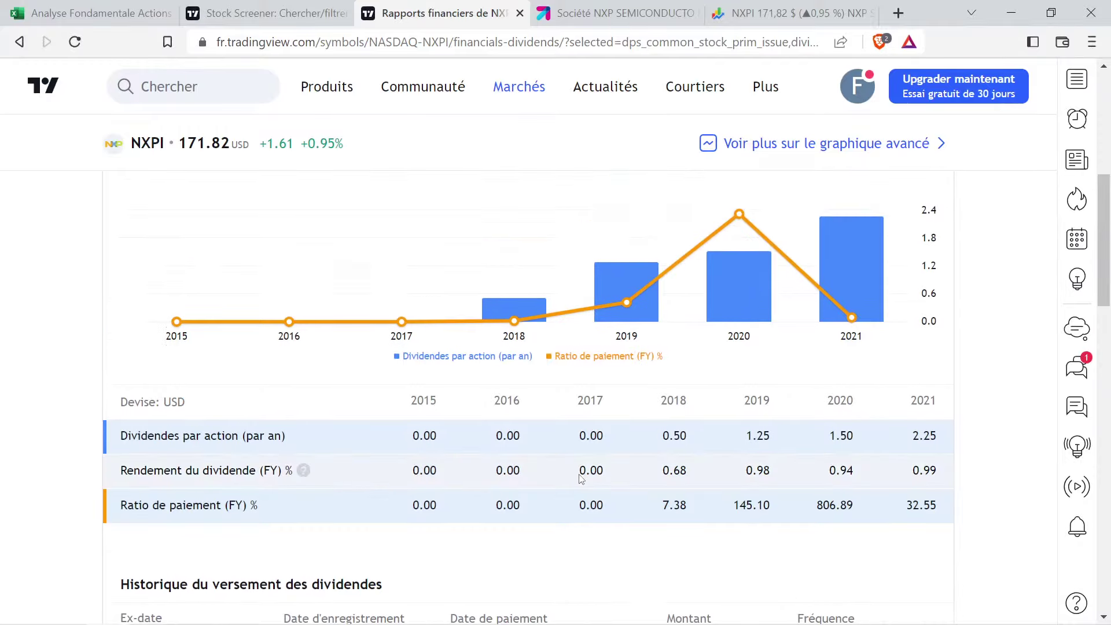
{"action": "scroll", "coordinate": [581, 479], "scroll_direction": "down", "scroll_amount": 1}
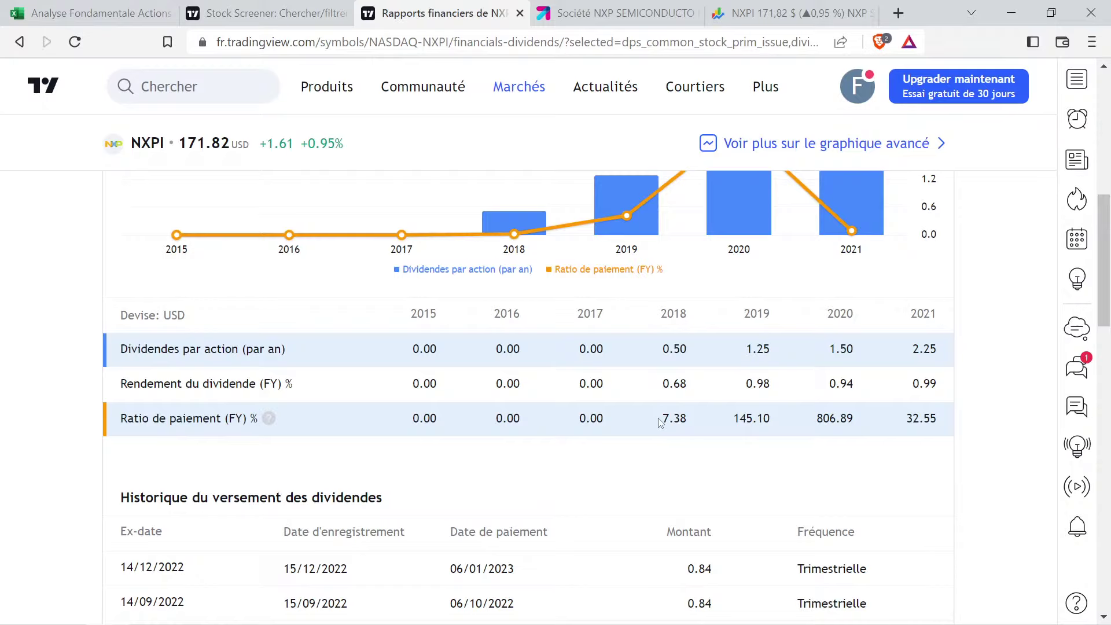
{"action": "scroll", "coordinate": [414, 319], "scroll_direction": "up", "scroll_amount": 1}
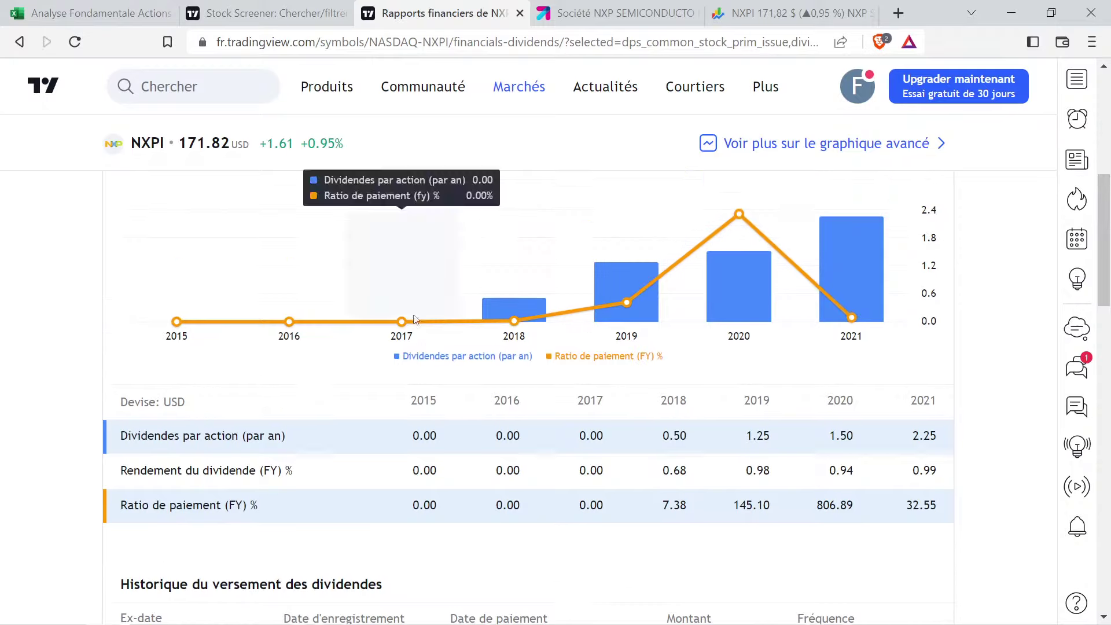
Check NXP's five-year price chart on Google Finance, and examine its 2017 to 2021 payout ratios on TradingView
{"action": "left_click", "coordinate": [776, 8]}
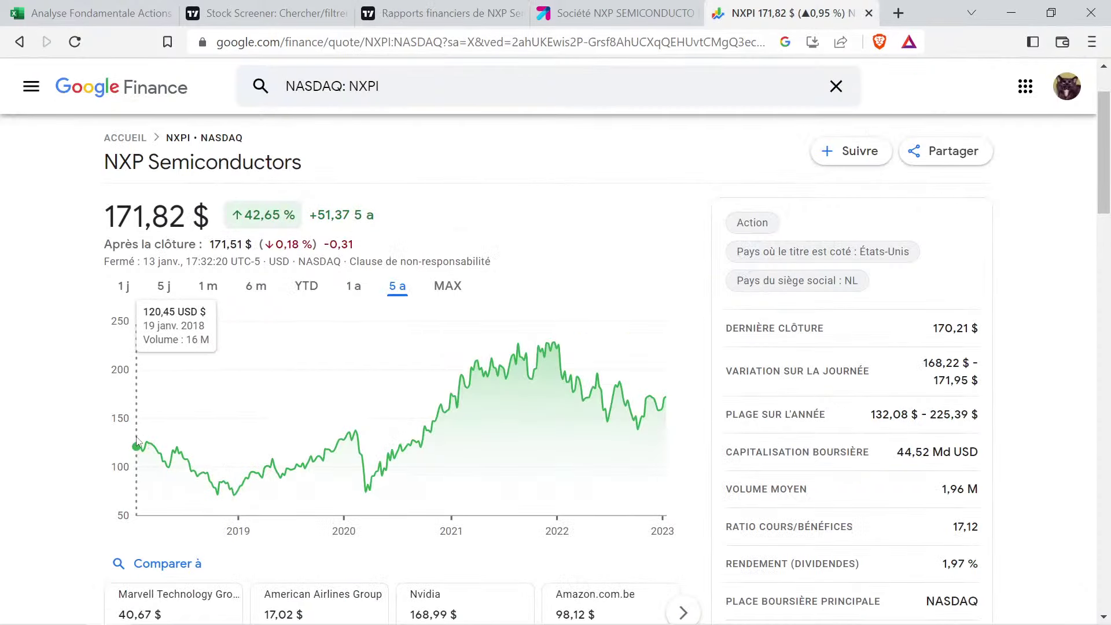
{"action": "left_click", "coordinate": [445, 13]}
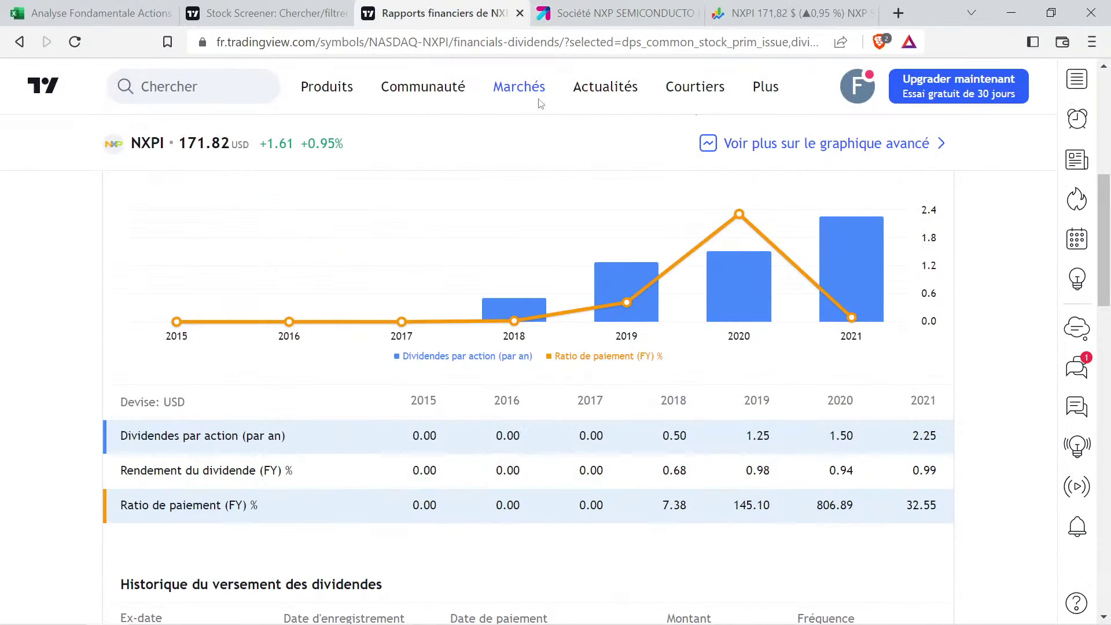
{"action": "scroll", "coordinate": [653, 365], "scroll_direction": "down", "scroll_amount": 3}
{"action": "left_click_drag", "start_coordinate": [581, 338], "coordinate": [941, 333]}
{"action": "left_click_drag", "start_coordinate": [582, 332], "coordinate": [604, 331]}
{"action": "scroll", "coordinate": [612, 368], "scroll_direction": "up", "scroll_amount": 2}
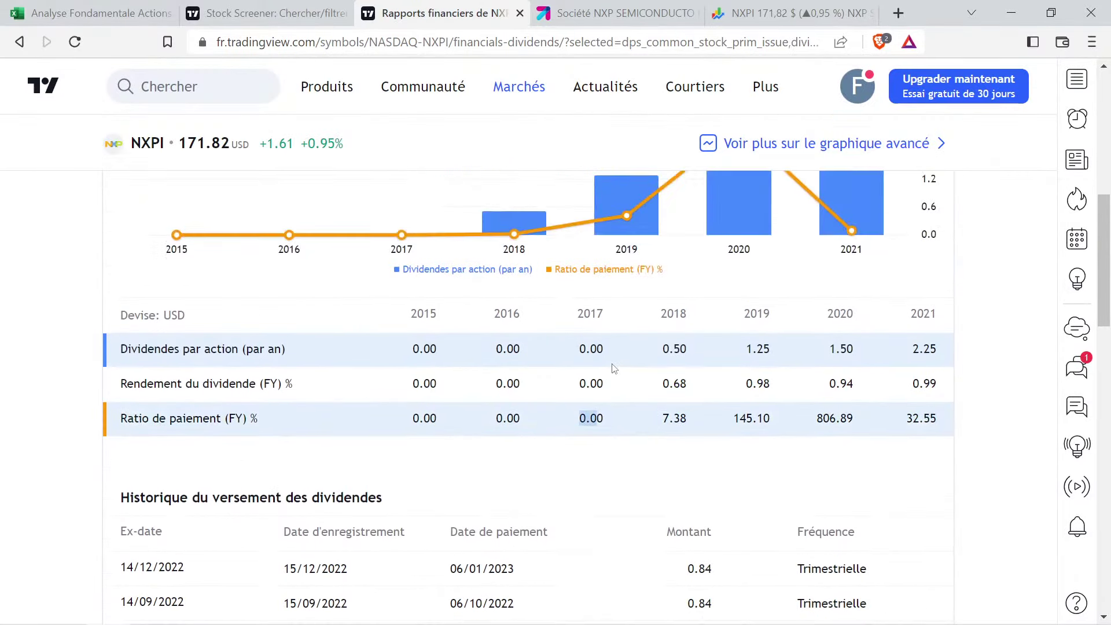
{"action": "scroll", "coordinate": [613, 368], "scroll_direction": "up", "scroll_amount": 2}
{"action": "scroll", "coordinate": [614, 368], "scroll_direction": "down", "scroll_amount": 1}
{"action": "scroll", "coordinate": [453, 289], "scroll_direction": "up", "scroll_amount": 2}
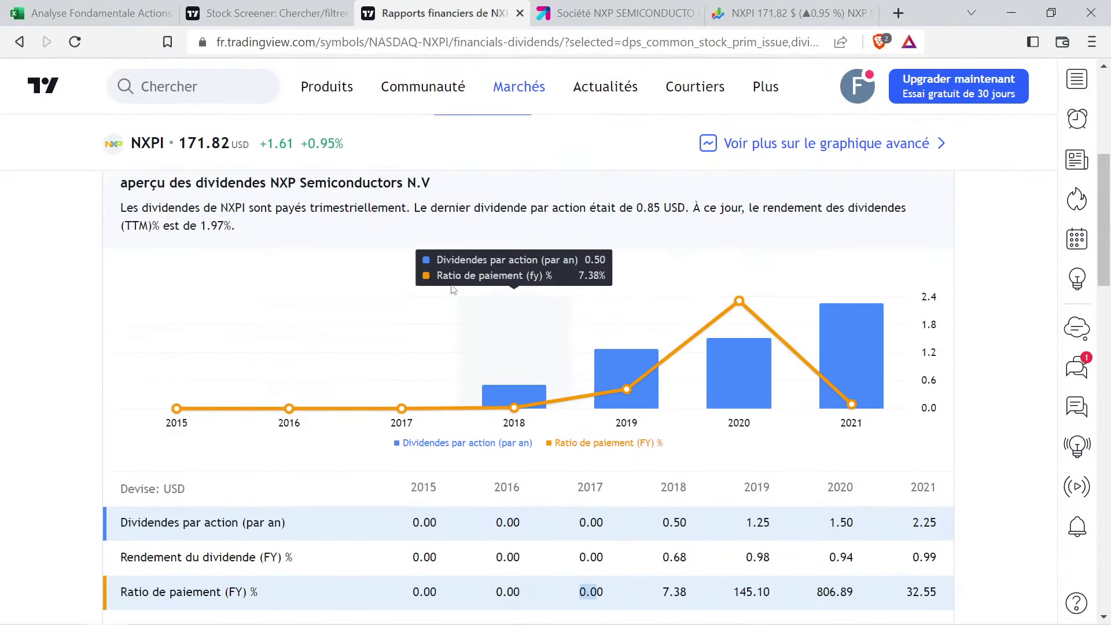
Open NXP's income statement on TradingView in annual view to examine revenue and net income from 2015 to 2021
{"action": "scroll", "coordinate": [453, 289], "scroll_direction": "up", "scroll_amount": 3}
{"action": "left_click", "coordinate": [272, 309]}
{"action": "scroll", "coordinate": [403, 338], "scroll_direction": "down", "scroll_amount": 3}
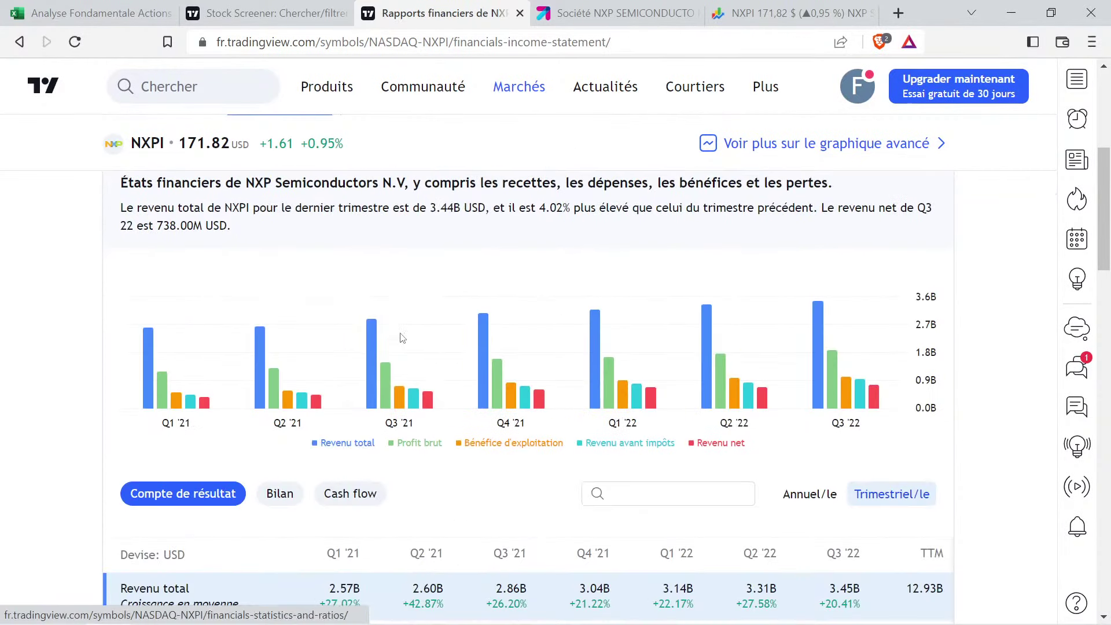
{"action": "left_click", "coordinate": [810, 493]}
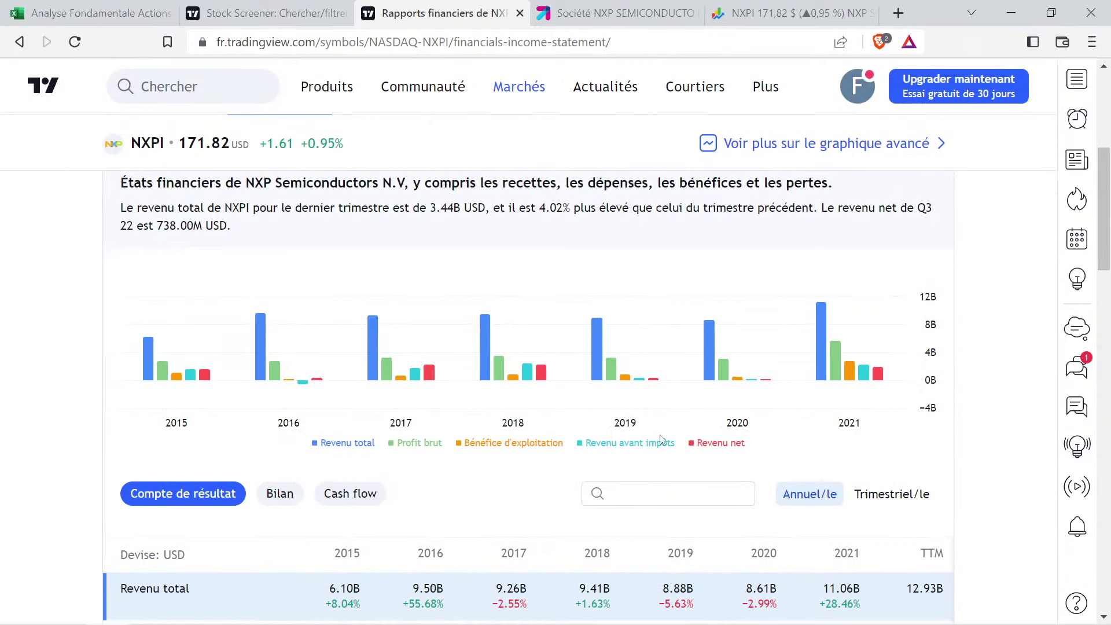
{"action": "mouse_move", "coordinate": [418, 379]}
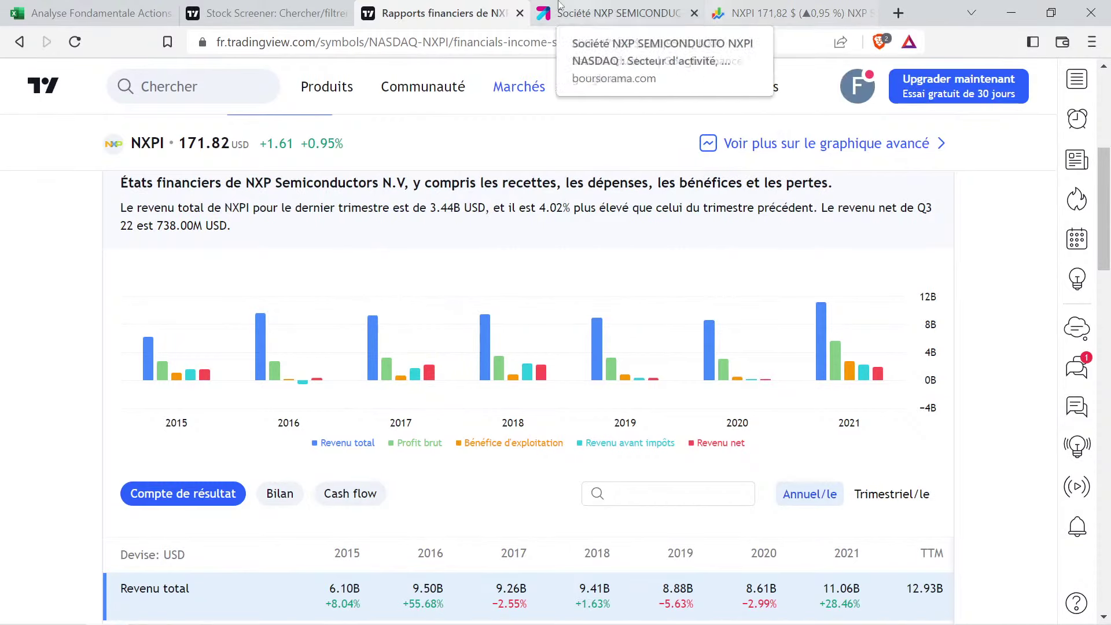
{"action": "mouse_move", "coordinate": [775, 333]}
{"action": "scroll", "coordinate": [774, 333], "scroll_direction": "up", "scroll_amount": 3}
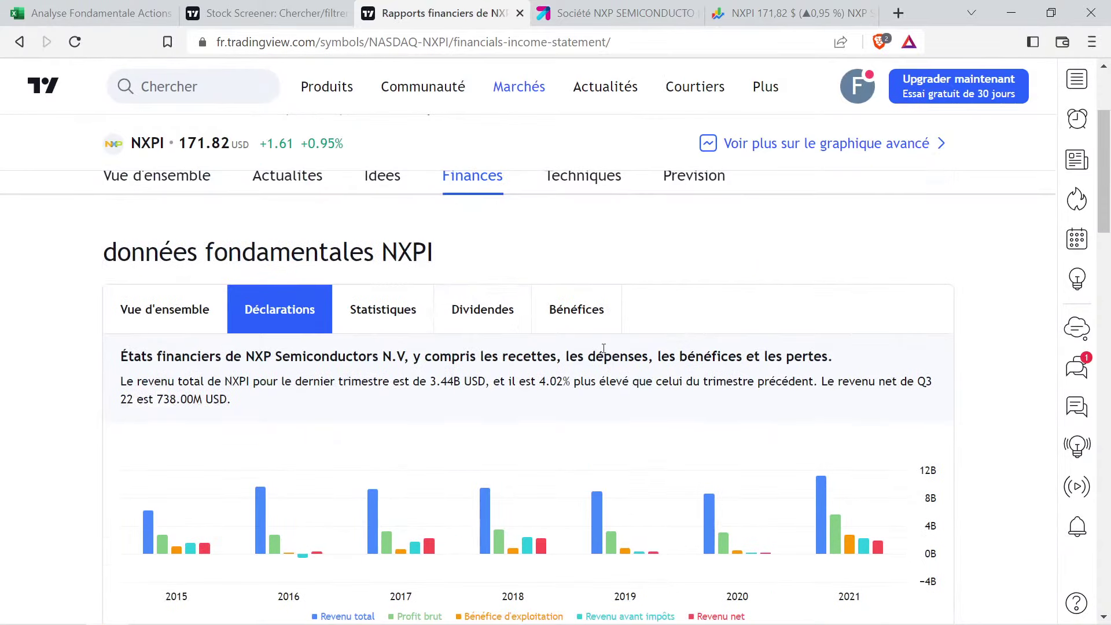
Reopen NXP's dividend data and chart the payout ratio instead of the dividend yield beside the dividends per share
{"action": "left_click", "coordinate": [513, 315]}
{"action": "scroll", "coordinate": [513, 320], "scroll_direction": "down", "scroll_amount": 2}
{"action": "scroll", "coordinate": [513, 321], "scroll_direction": "down", "scroll_amount": 4}
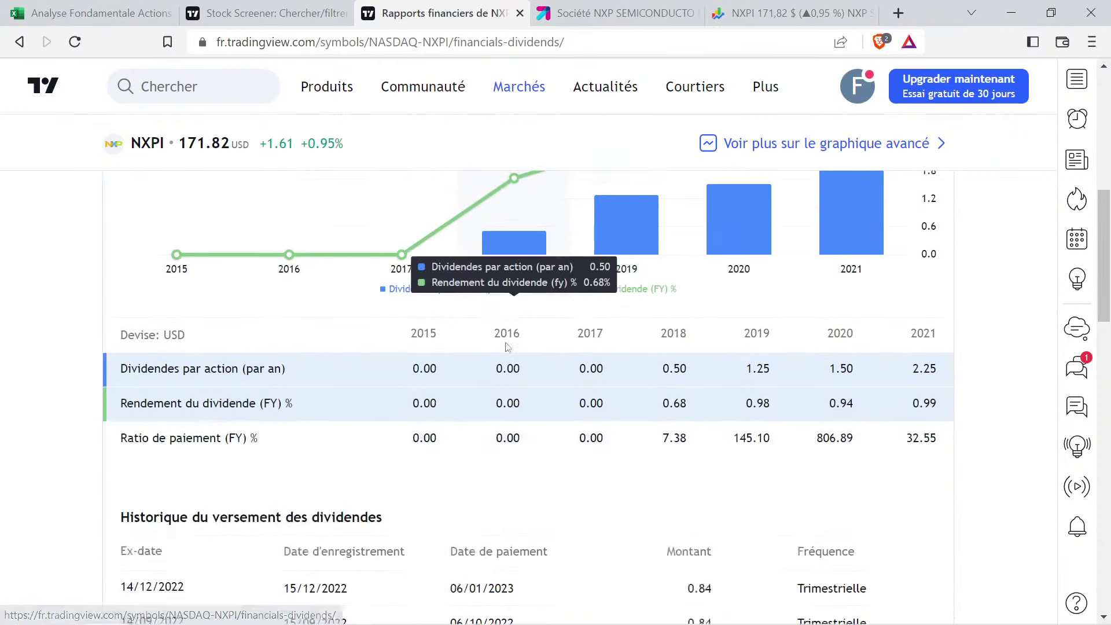
{"action": "left_click", "coordinate": [267, 418]}
{"action": "left_click", "coordinate": [254, 386]}
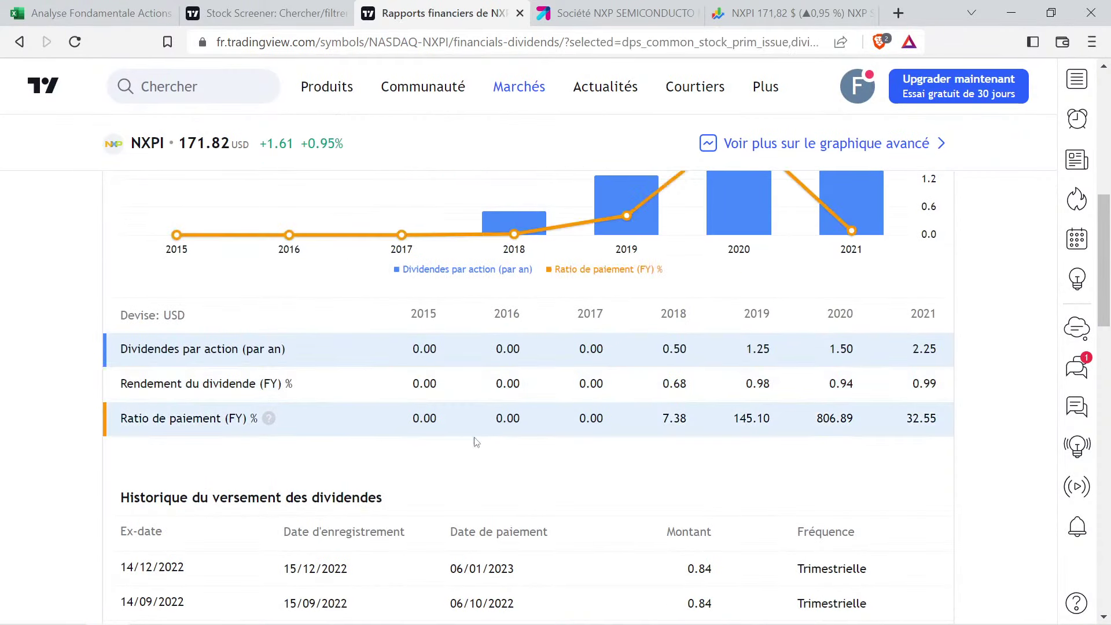
Examine NXP's payout ratios for 2017, 2018 and 2021 against those of 2019 and 2020
{"action": "scroll", "coordinate": [680, 450], "scroll_direction": "up", "scroll_amount": 2}
{"action": "scroll", "coordinate": [680, 450], "scroll_direction": "down", "scroll_amount": 2}
{"action": "double_click", "coordinate": [587, 420]}
{"action": "left_click_drag", "start_coordinate": [653, 425], "coordinate": [692, 422]}
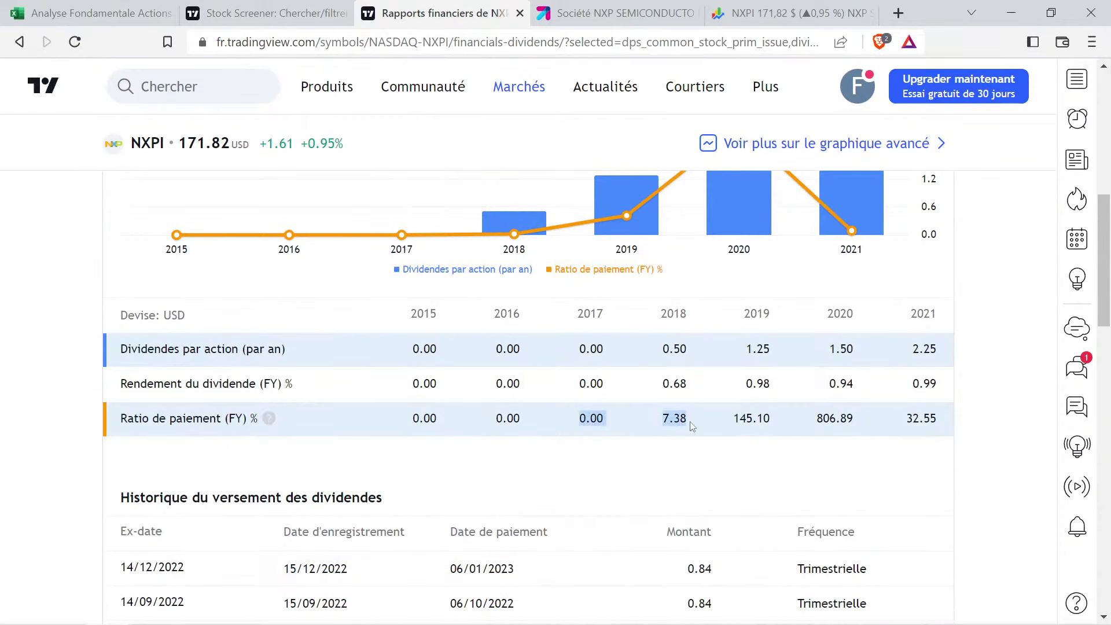
{"action": "left_click_drag", "start_coordinate": [914, 420], "coordinate": [937, 420]}
{"action": "left_click", "coordinate": [937, 420]}
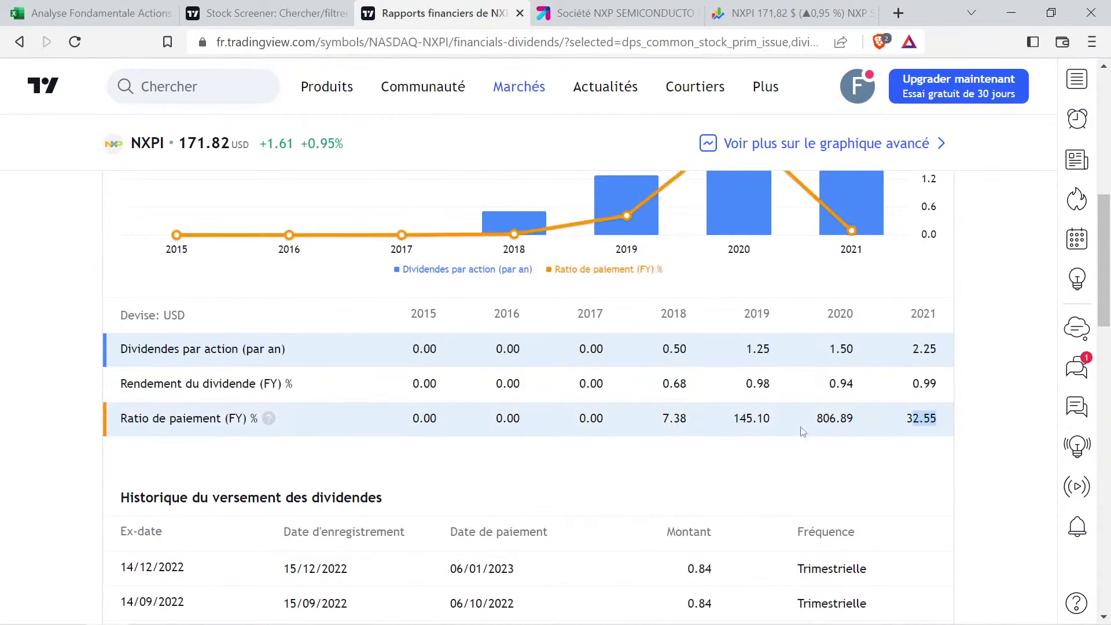
{"action": "left_click_drag", "start_coordinate": [733, 418], "coordinate": [850, 422]}
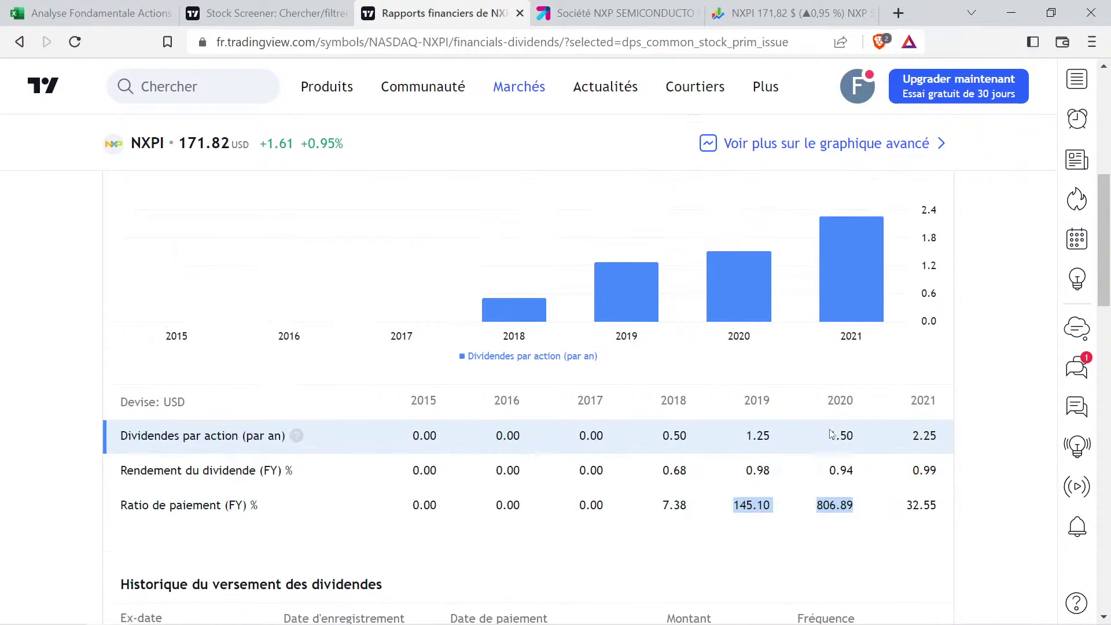
Copy NXP's payout ratio values for 2017 through 2021 from the TradingView dividend table
{"action": "scroll", "coordinate": [775, 355], "scroll_direction": "up", "scroll_amount": 2}
{"action": "scroll", "coordinate": [715, 394], "scroll_direction": "down", "scroll_amount": 2}
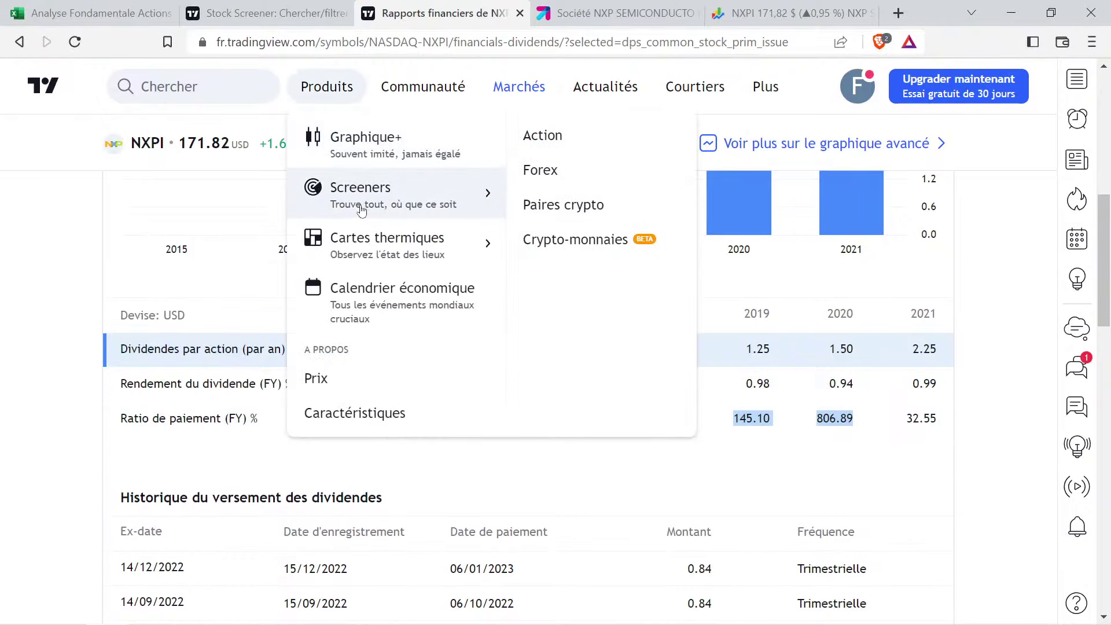
{"action": "scroll", "coordinate": [283, 294], "scroll_direction": "up", "scroll_amount": 3}
{"action": "scroll", "coordinate": [457, 357], "scroll_direction": "down", "scroll_amount": 1}
{"action": "scroll", "coordinate": [457, 357], "scroll_direction": "down", "scroll_amount": 2}
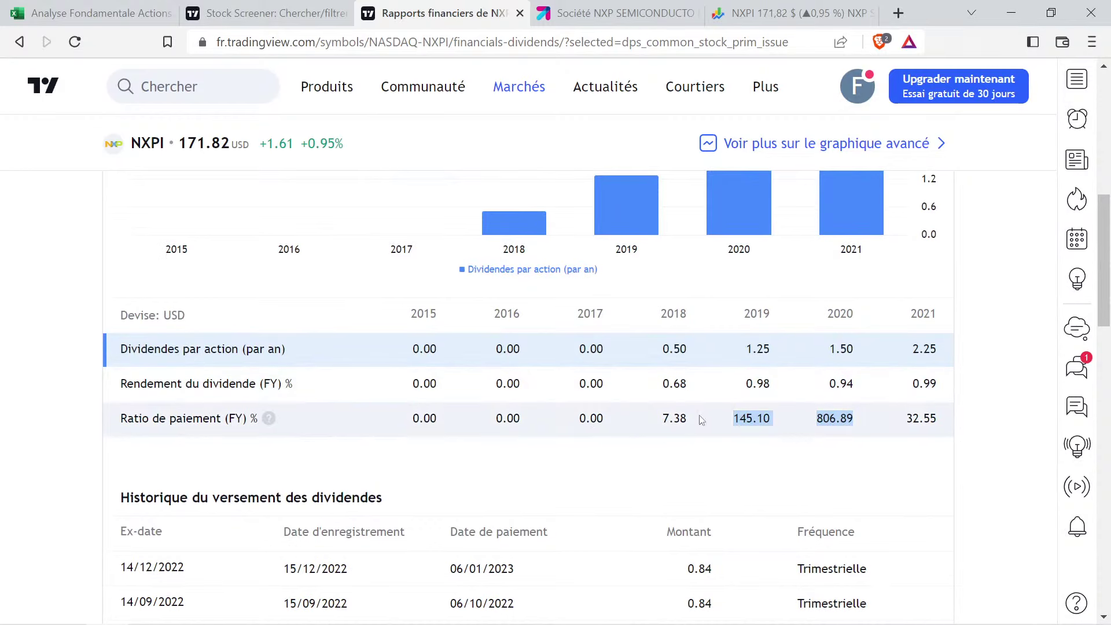
{"action": "left_click_drag", "start_coordinate": [580, 426], "coordinate": [922, 433]}
{"action": "key", "text": "ctrl+c"}
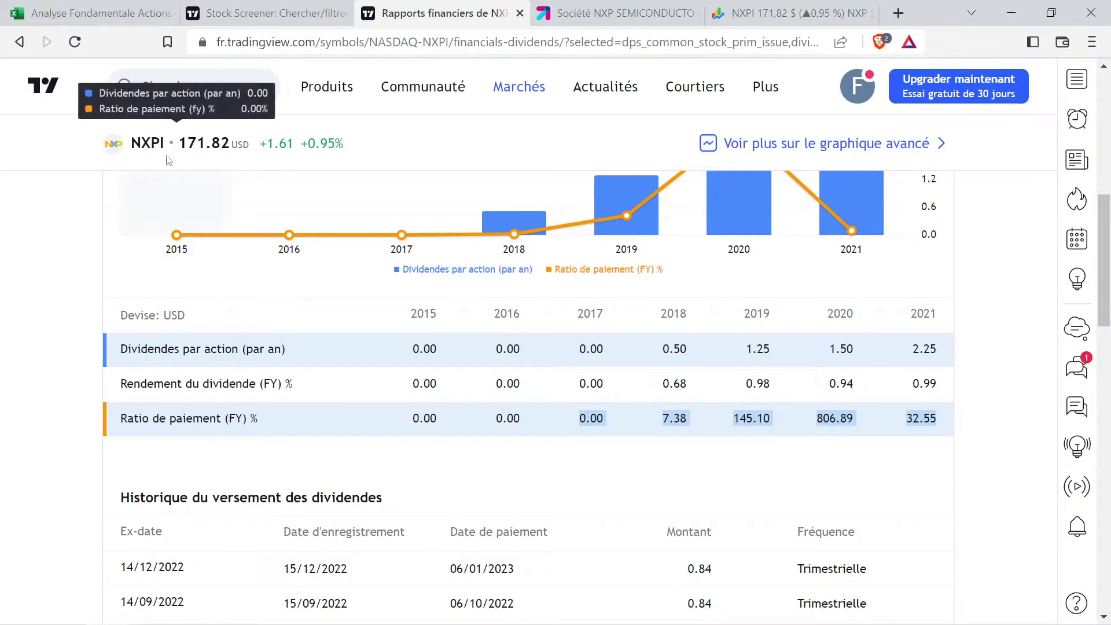
In the workbook, paste the copied payout ratios over the average payout ratio calculator's inputs, starting at cell R1
{"action": "left_click", "coordinate": [87, 13]}
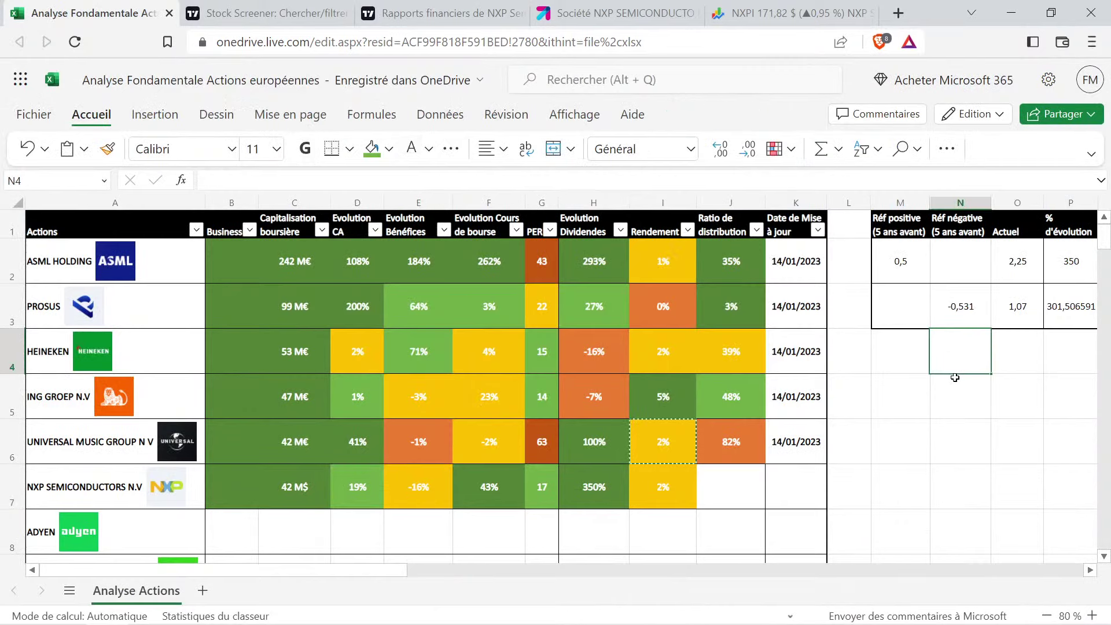
{"action": "scroll", "coordinate": [955, 377], "scroll_direction": "right", "scroll_amount": 3}
{"action": "left_click", "coordinate": [1056, 342]}
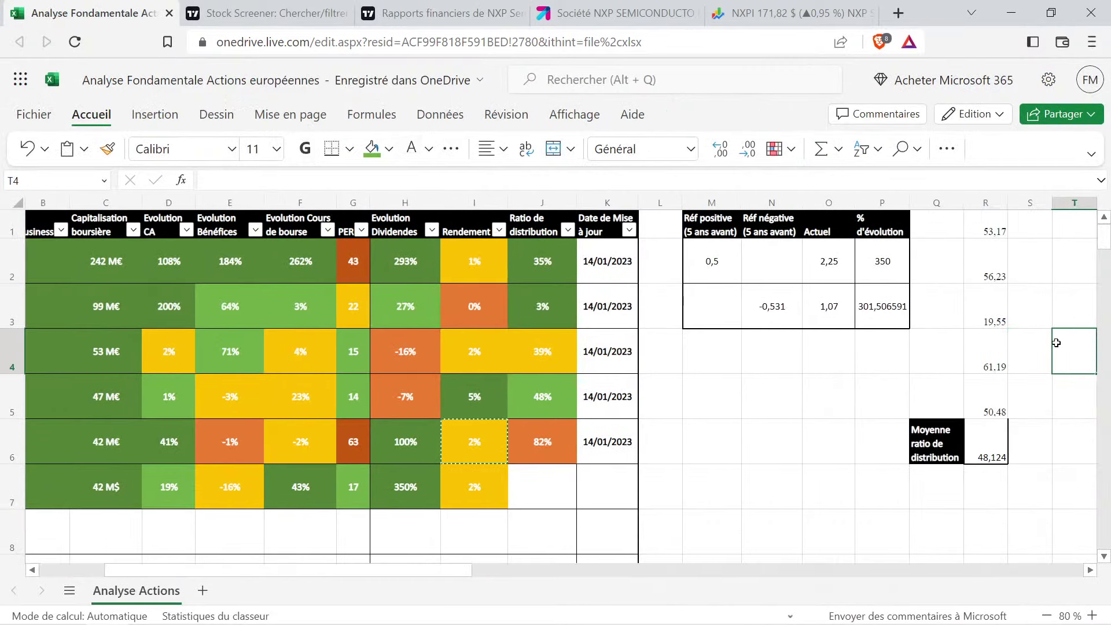
{"action": "left_click", "coordinate": [992, 231]}
{"action": "scroll", "coordinate": [997, 243], "scroll_direction": "right", "scroll_amount": 3}
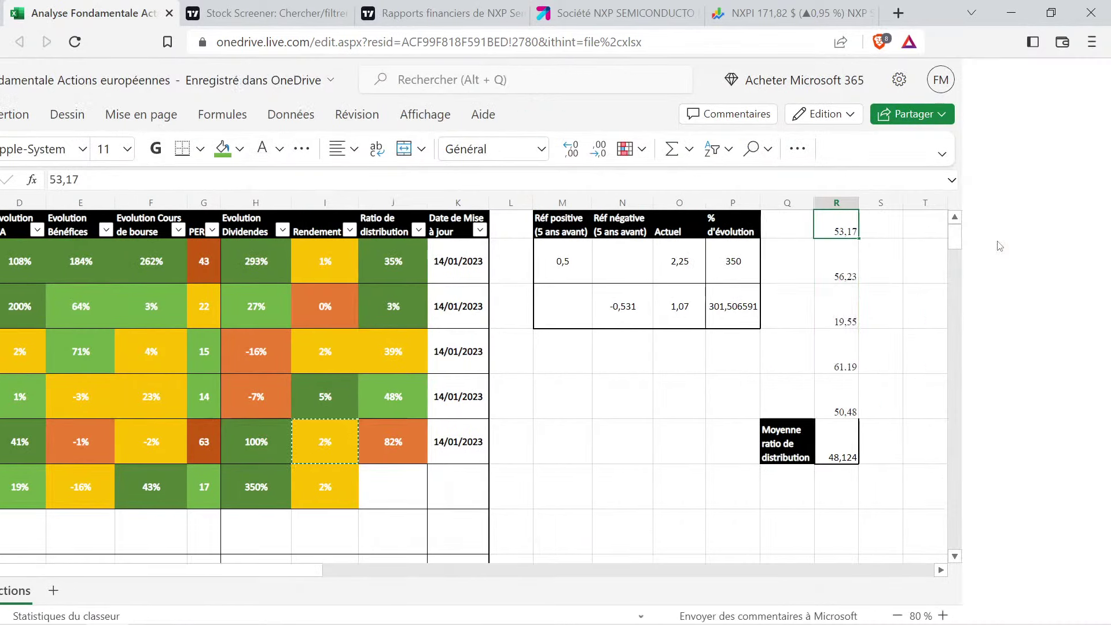
{"action": "key", "text": "ctrl+v"}
{"action": "left_click", "coordinate": [860, 239]}
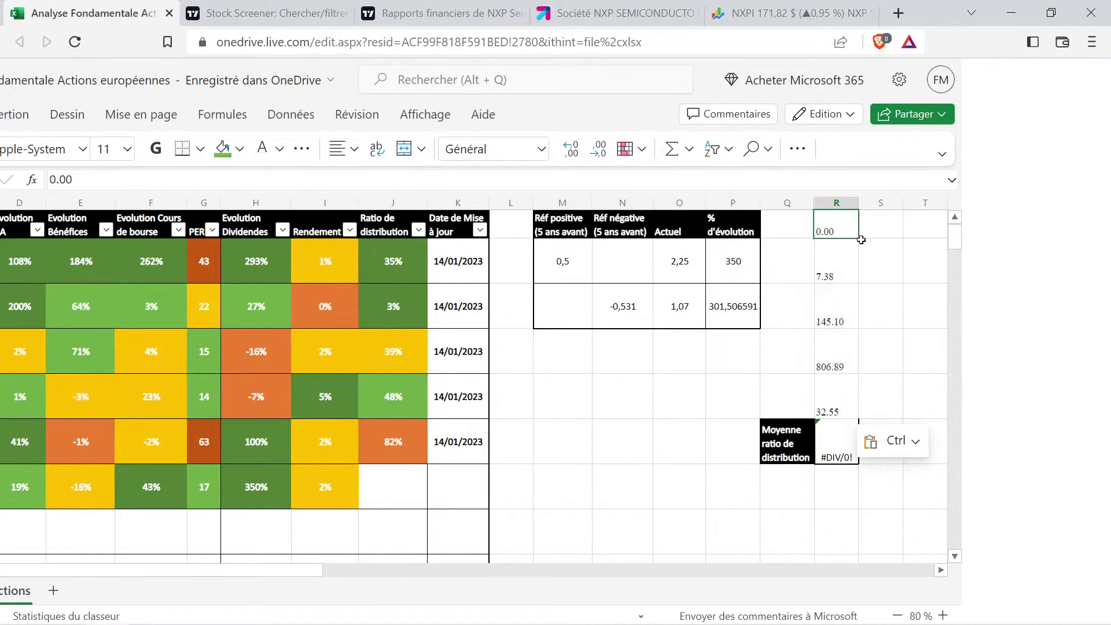
Re-enter NXP's payout ratios in cells R1 to R5 with decimal commas: 0, 7,38, 145,1, 806,89 and 32,55
{"action": "type", "text": "0"}
{"action": "key", "text": "Return"}
{"action": "type", "text": "7"}
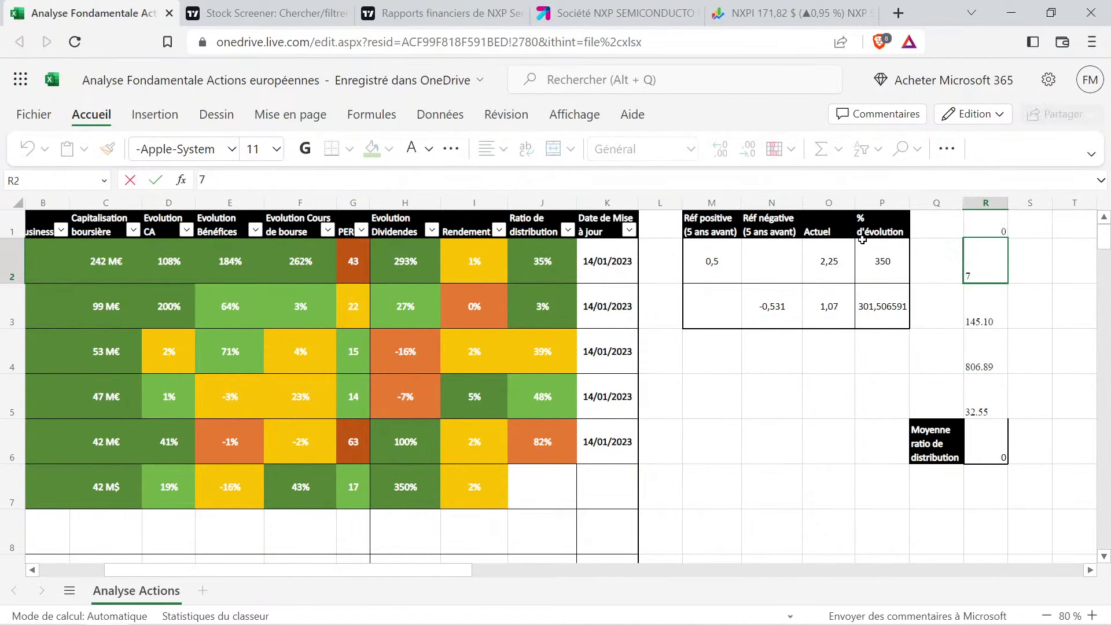
{"action": "type", "text": ",38"}
{"action": "key", "text": "Return"}
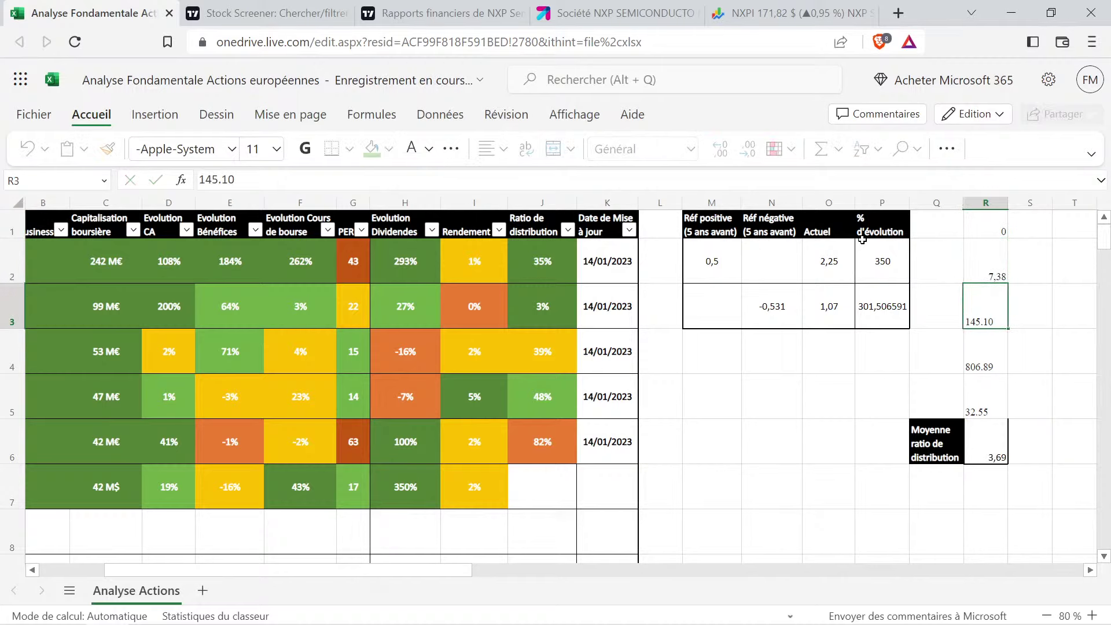
{"action": "type", "text": "145,1"}
{"action": "key", "text": "Return"}
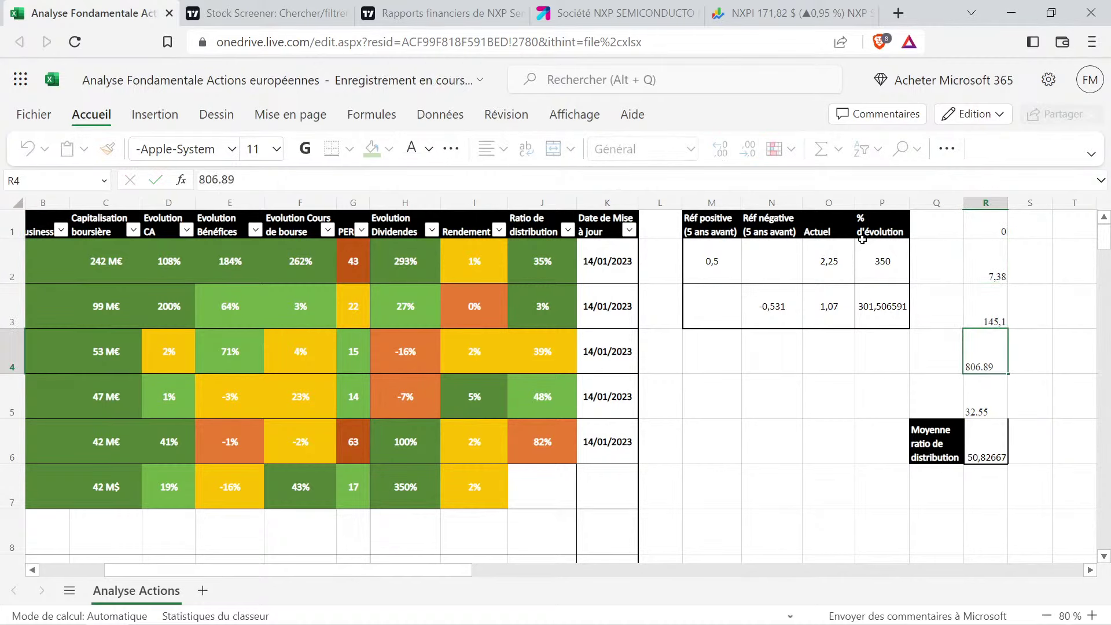
{"action": "type", "text": "806,89"}
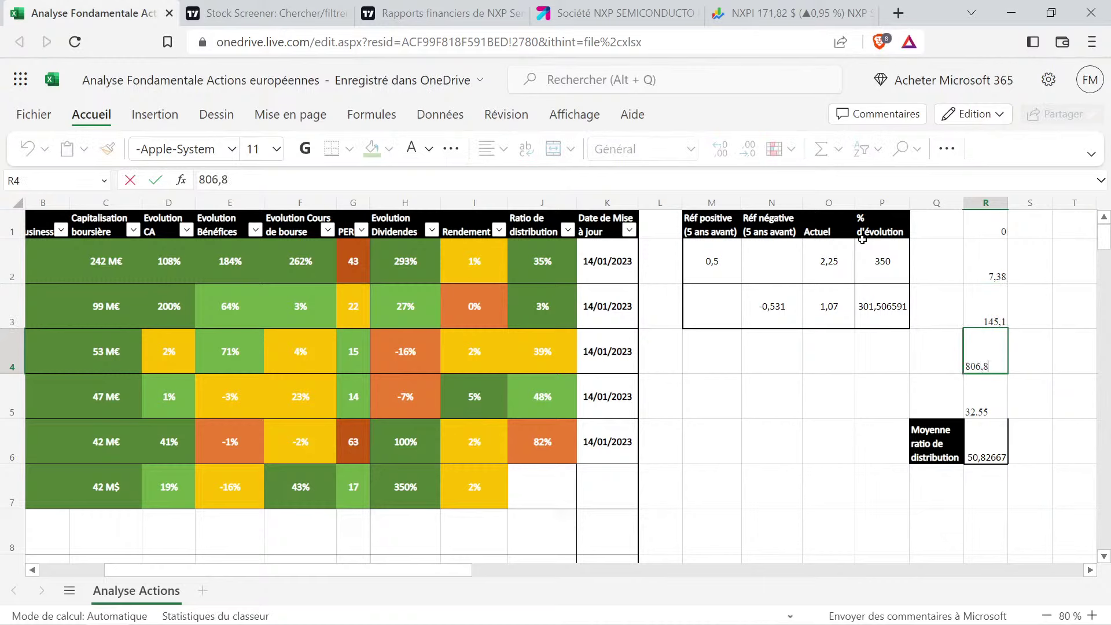
{"action": "key", "text": "Return"}
{"action": "type", "text": "32,55"}
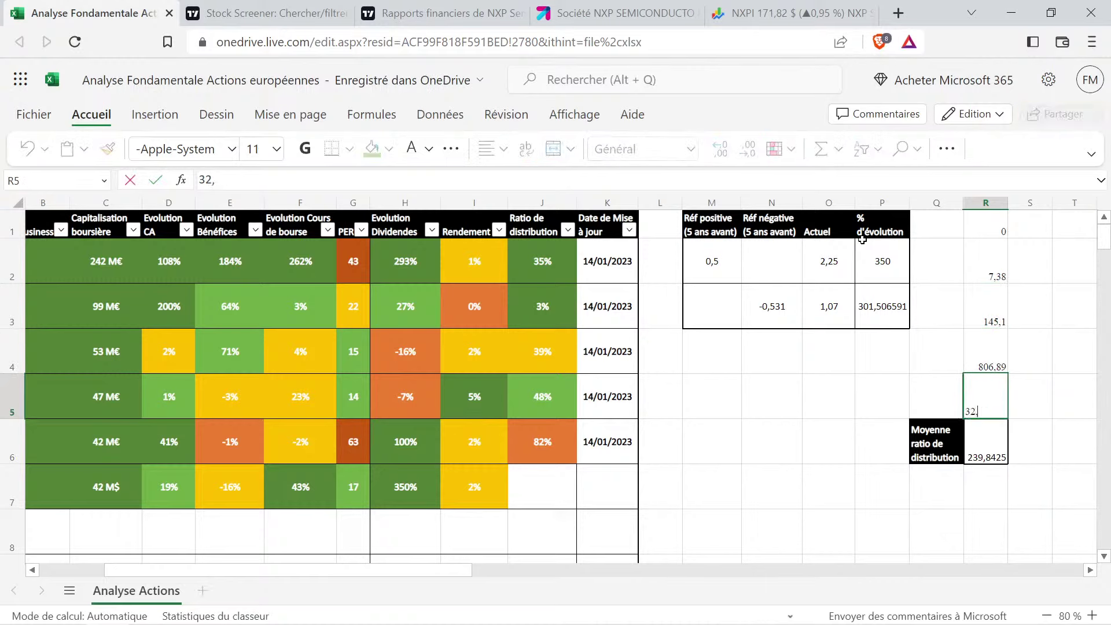
{"action": "key", "text": "Return"}
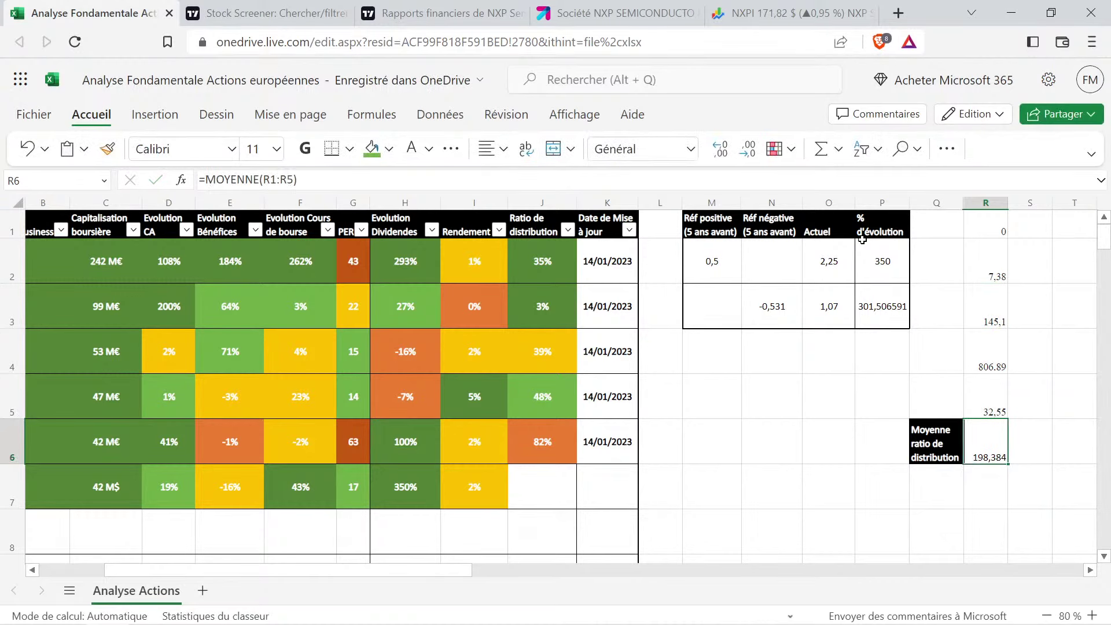
Copy Universal Music Group's payout ratio cell into the NXP row and change the value to 198%
{"action": "left_click", "coordinate": [543, 448]}
{"action": "key", "text": "ctrl+c"}
{"action": "left_click", "coordinate": [543, 486]}
{"action": "key", "text": "ctrl+v"}
{"action": "double_click", "coordinate": [543, 484]}
{"action": "key", "text": "BackSpace"}
{"action": "key", "text": "BackSpace"}
{"action": "type", "text": "198"}
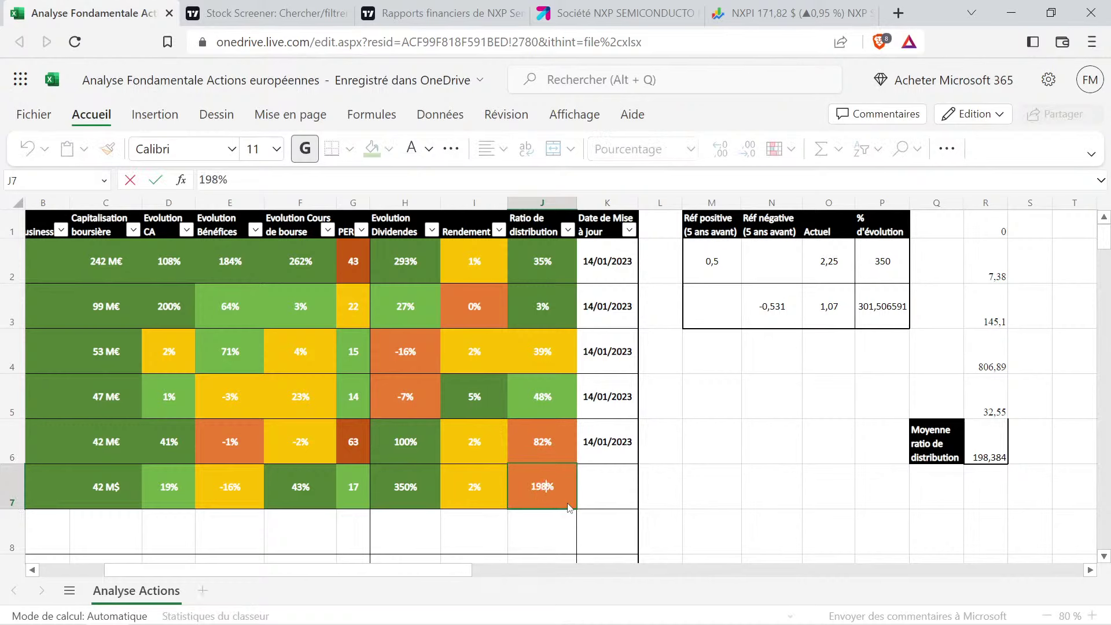
{"action": "key", "text": "Tab"}
Copy the update date 14/01/2023 from the Universal Music Group row into the NXP row
{"action": "key", "text": "Up"}
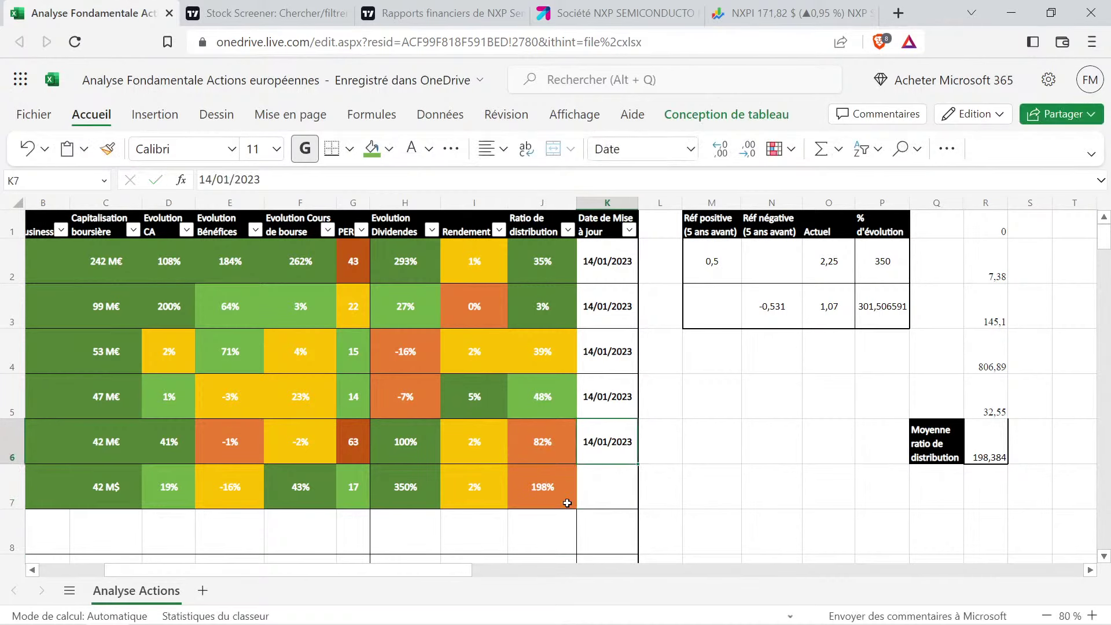
{"action": "key", "text": "ctrl+c"}
{"action": "key", "text": "Down"}
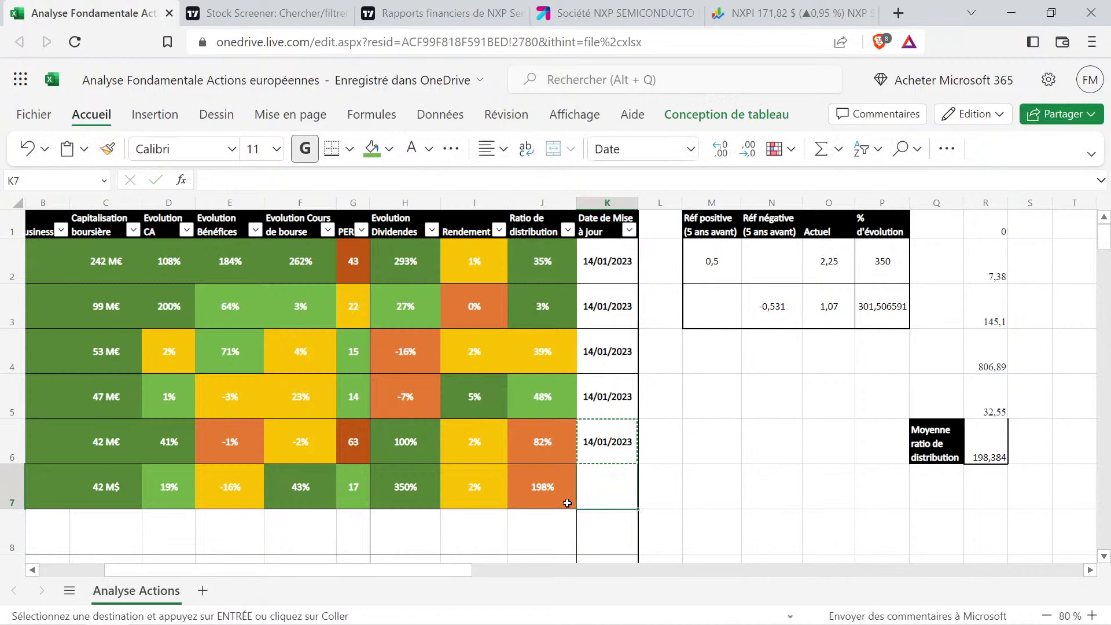
{"action": "key", "text": "ctrl+v"}
{"action": "key", "text": "Tab"}
Review NXP's completed row, comparing its business, growth and PER figures with its dividend growth, yield and payout ratio
{"action": "key", "text": "Left"}
{"action": "key", "text": "Left"}
{"action": "key", "text": "Left"}
{"action": "key", "text": "Left"}
{"action": "key", "text": "Left"}
{"action": "key", "text": "Left"}
{"action": "key", "text": "Left"}
{"action": "key", "text": "Left"}
{"action": "key", "text": "Left"}
{"action": "key", "text": "Left"}
{"action": "key", "text": "Left"}
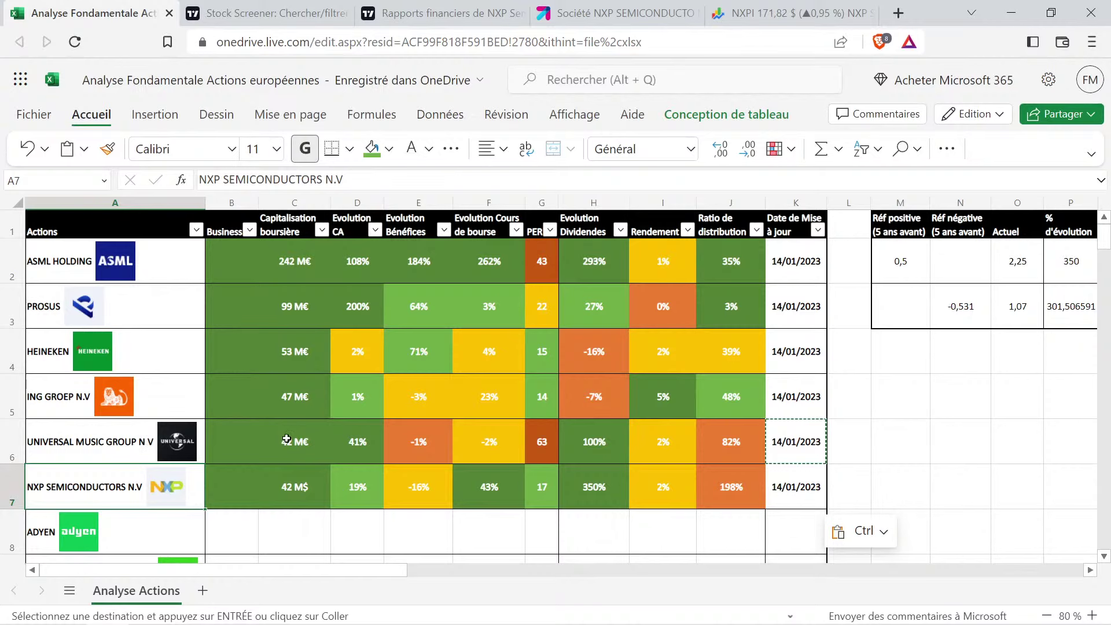
{"action": "scroll", "coordinate": [312, 409], "scroll_direction": "down", "scroll_amount": 3}
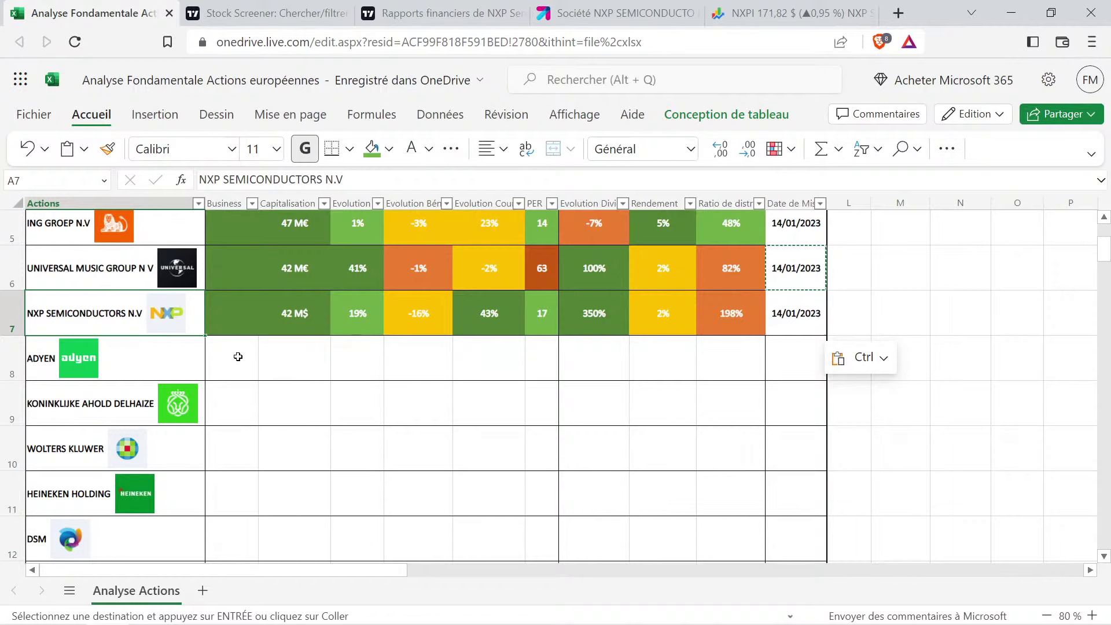
{"action": "left_click_drag", "start_coordinate": [236, 318], "coordinate": [535, 310]}
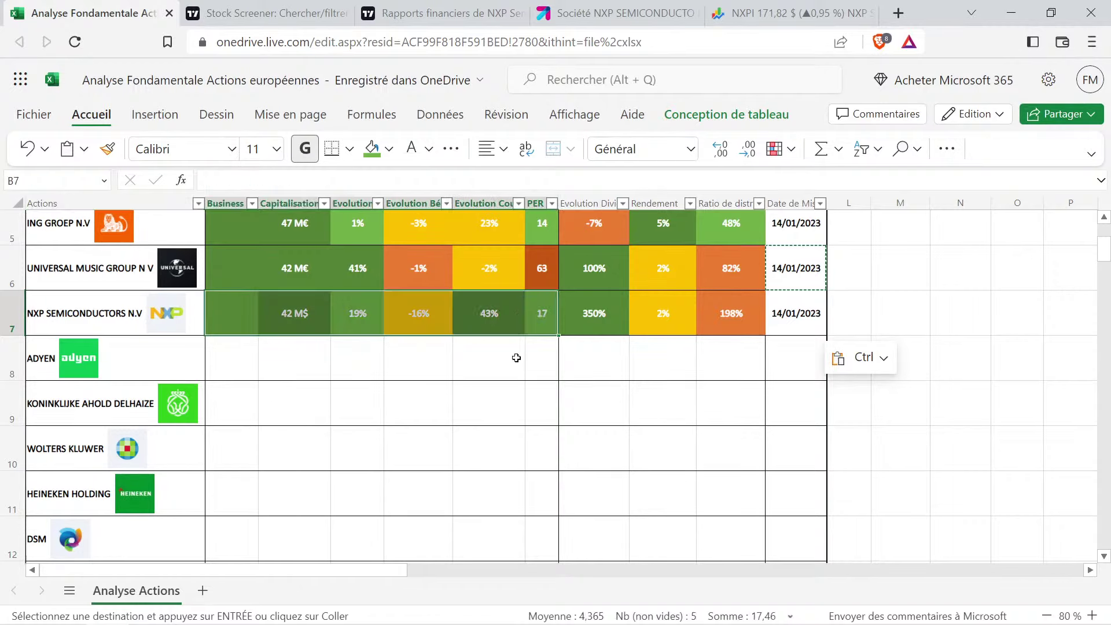
{"action": "scroll", "coordinate": [515, 357], "scroll_direction": "up", "scroll_amount": 3}
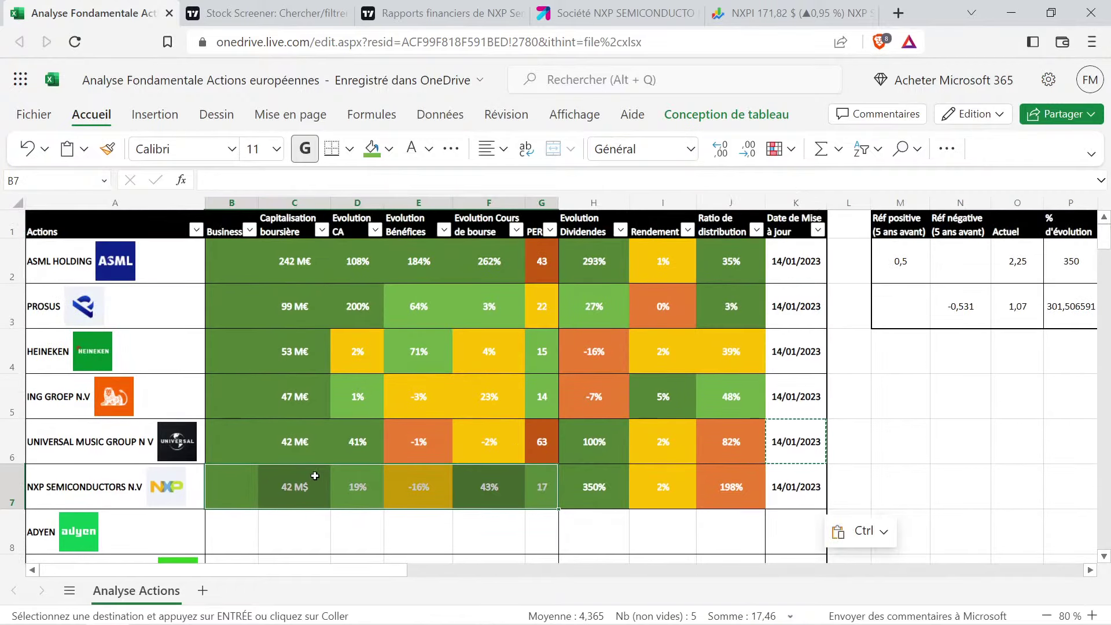
{"action": "left_click", "coordinate": [640, 482]}
{"action": "left_click", "coordinate": [611, 477]}
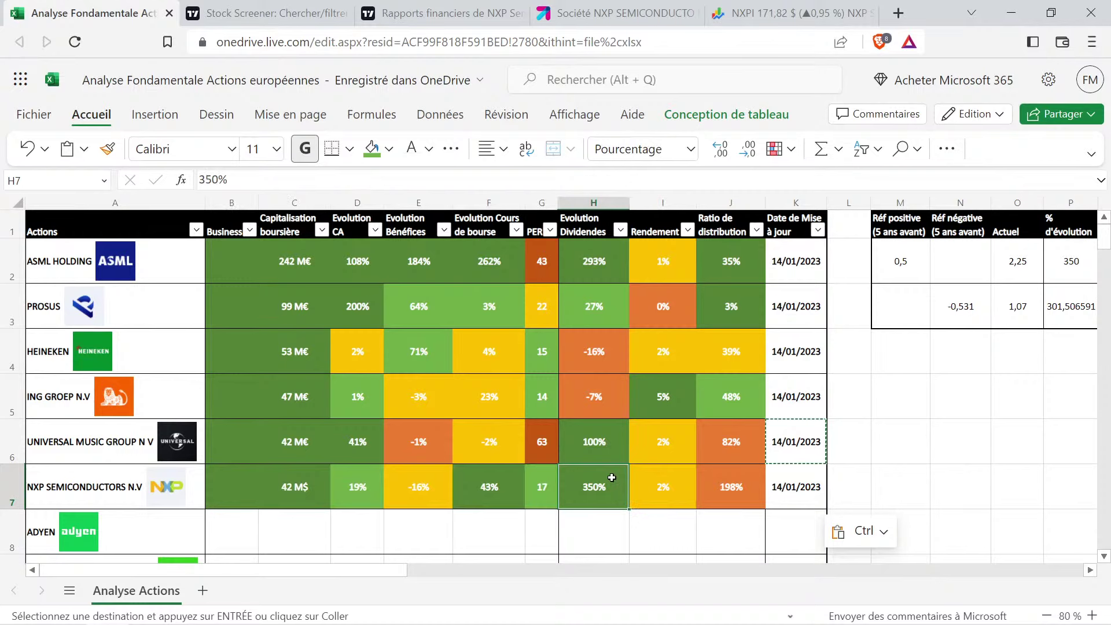
{"action": "left_click_drag", "start_coordinate": [707, 482], "coordinate": [566, 483]}
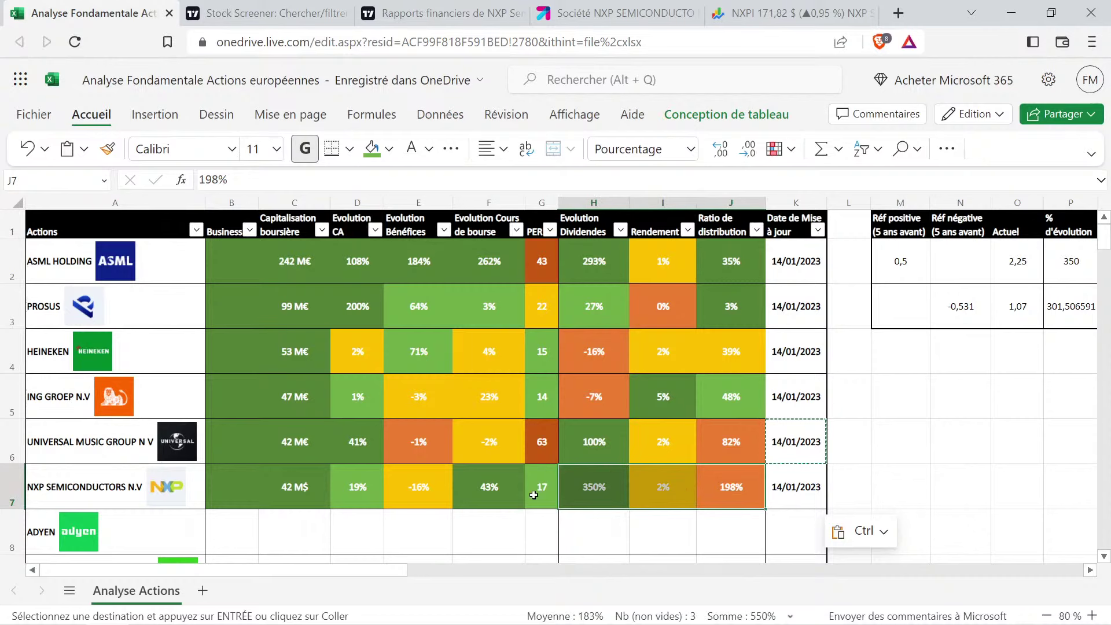
{"action": "left_click_drag", "start_coordinate": [537, 496], "coordinate": [272, 508]}
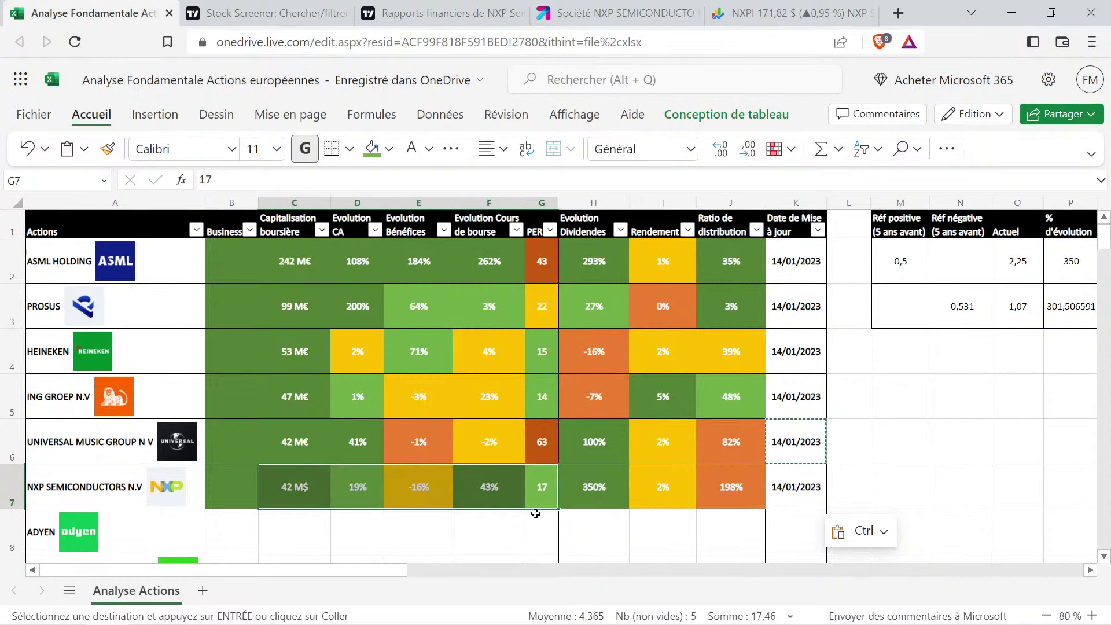
{"action": "left_click", "coordinate": [850, 483]}
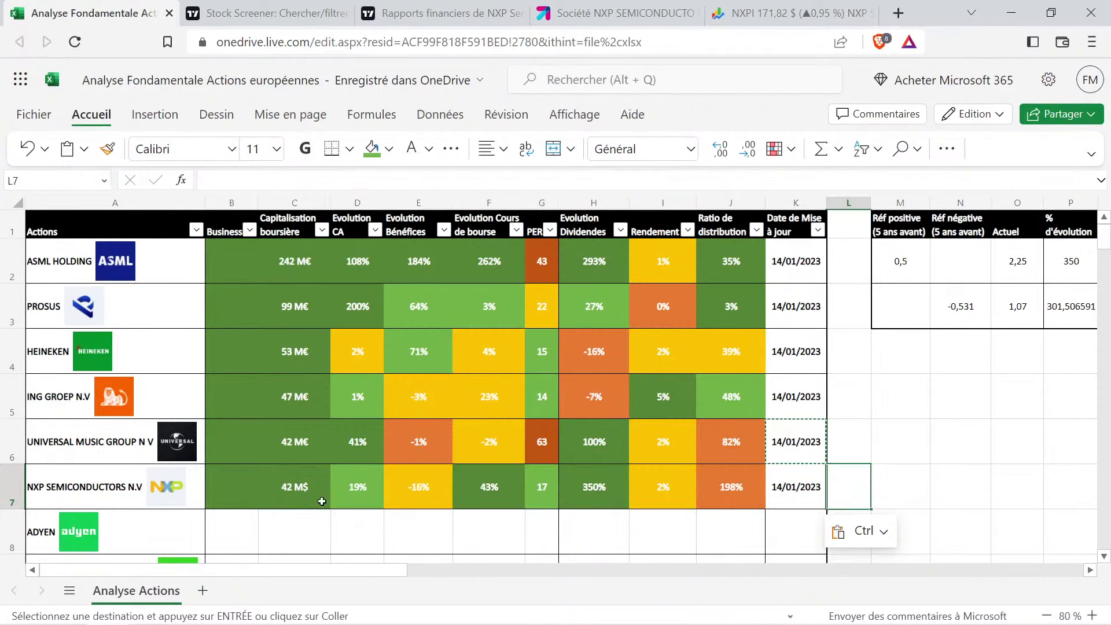
Close NXP's financial reports on TradingView and open Adyen from the stock screener's list
{"action": "left_click", "coordinate": [503, 13]}
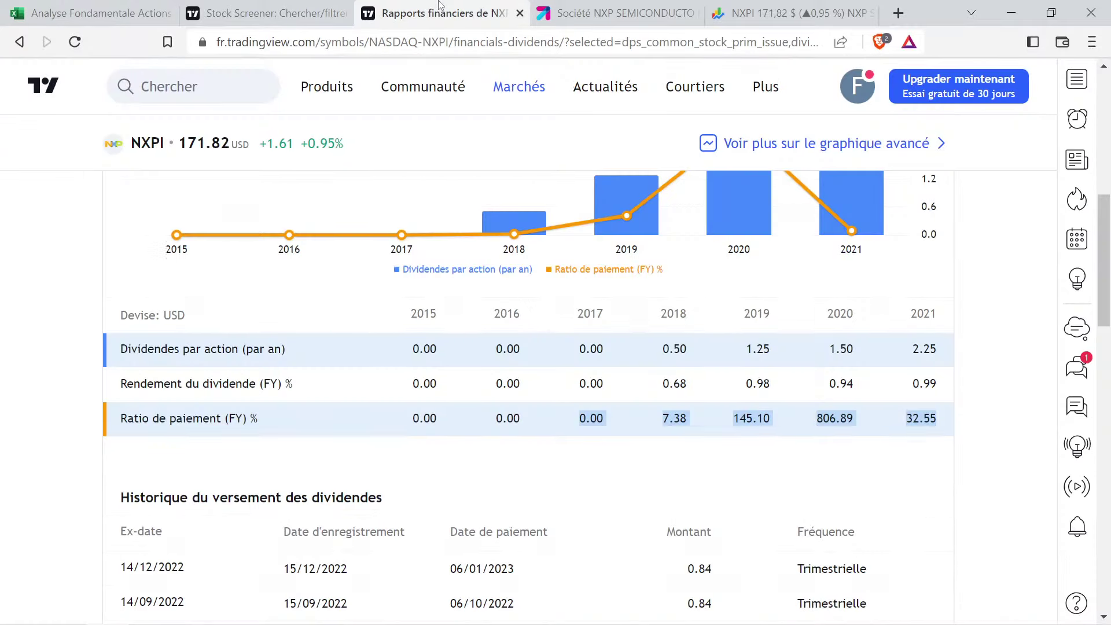
{"action": "left_click", "coordinate": [520, 13]}
{"action": "left_click", "coordinate": [263, 11]}
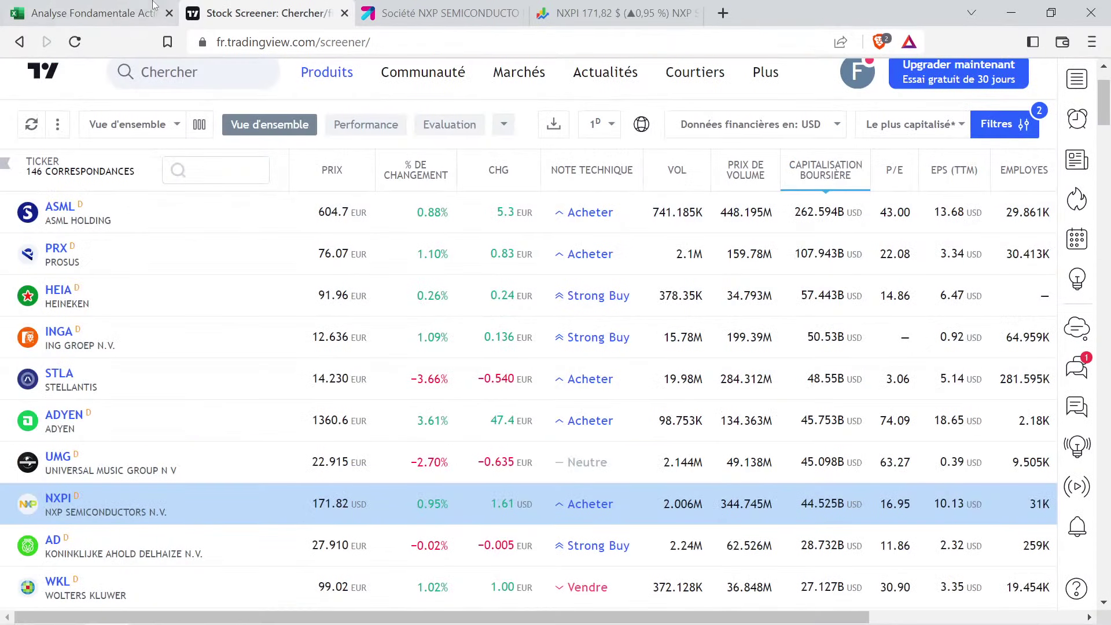
{"action": "left_click", "coordinate": [62, 415]}
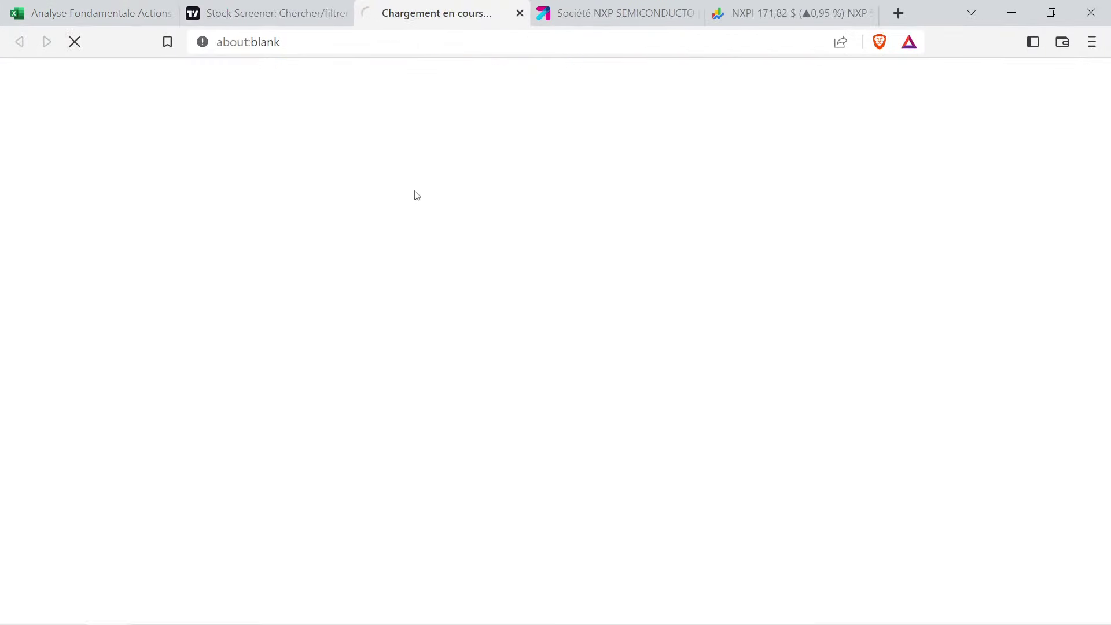
Search Boursorama for "adyen" and open the Adyen quote page
{"action": "left_click", "coordinate": [617, 5]}
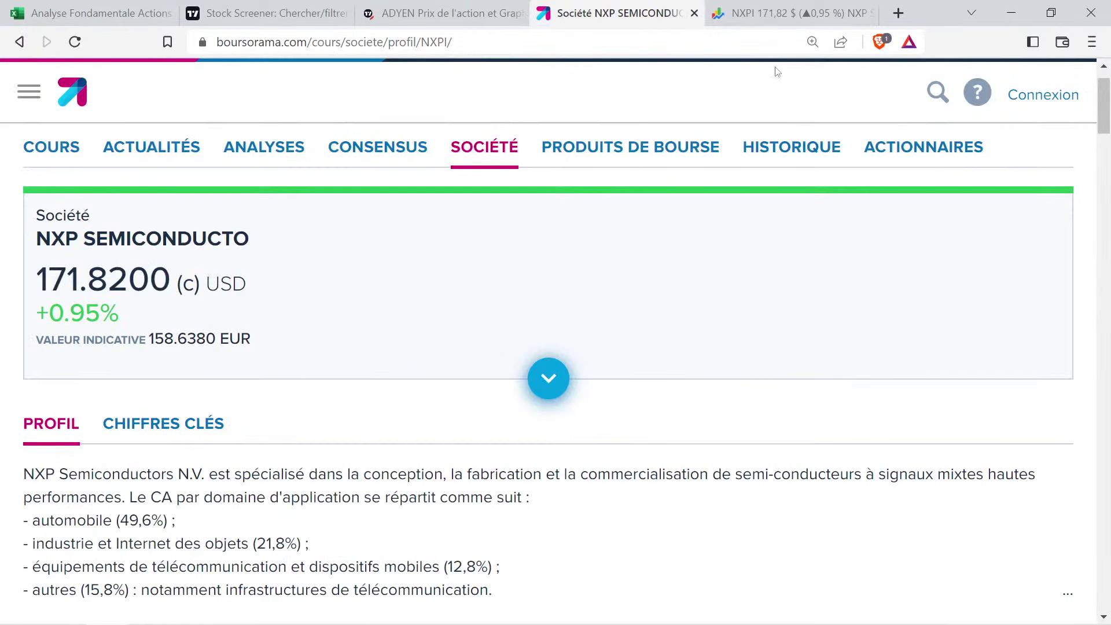
{"action": "left_click", "coordinate": [922, 99]}
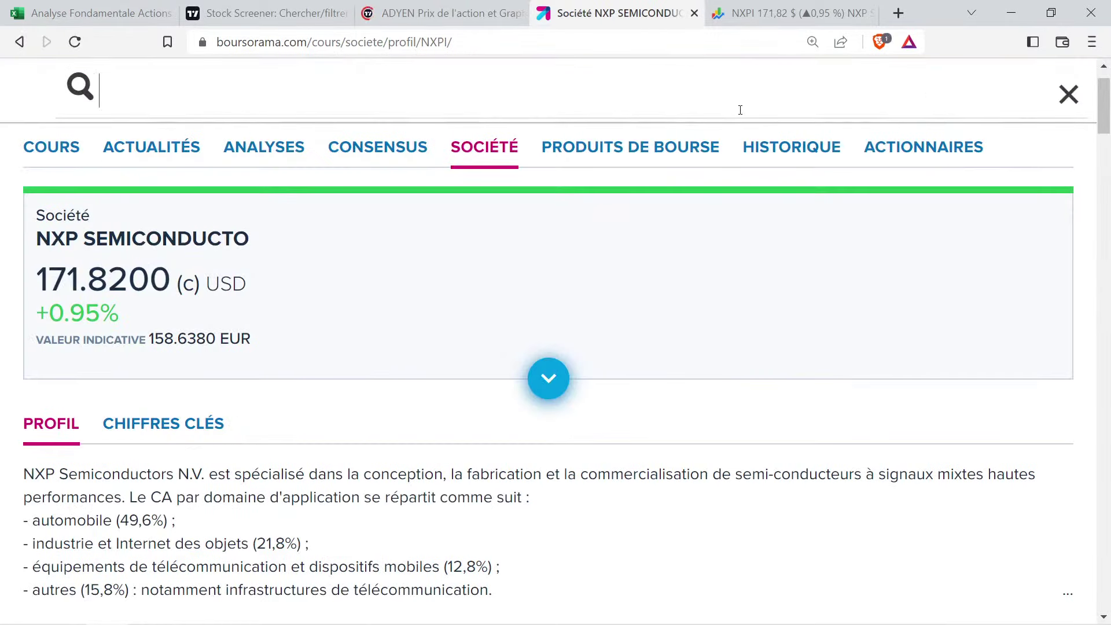
{"action": "type", "text": "adyen"}
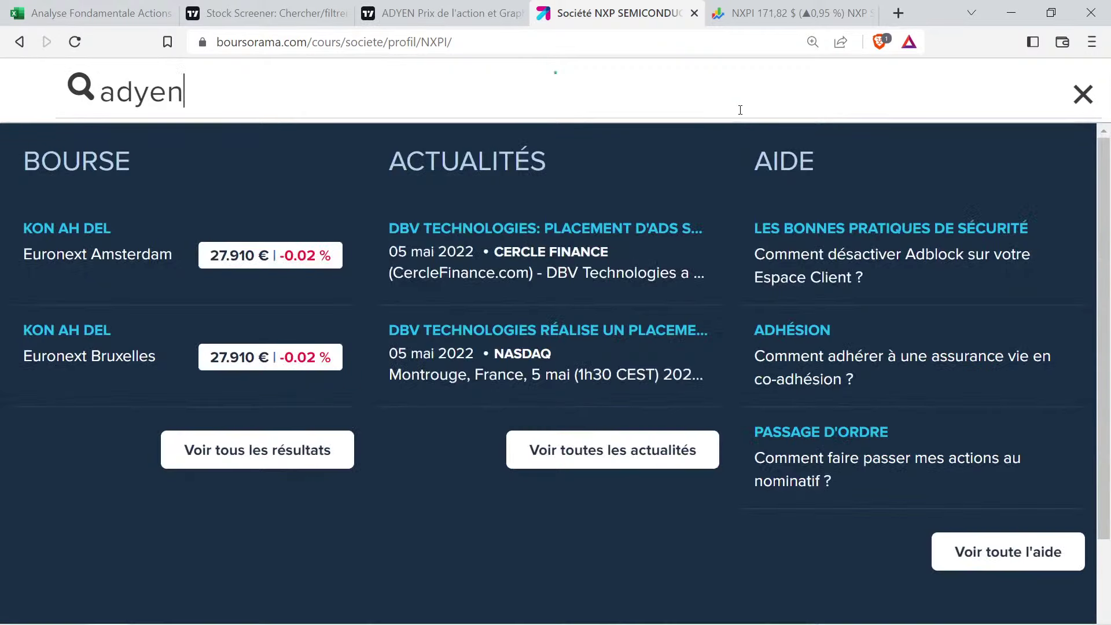
{"action": "left_click", "coordinate": [133, 258]}
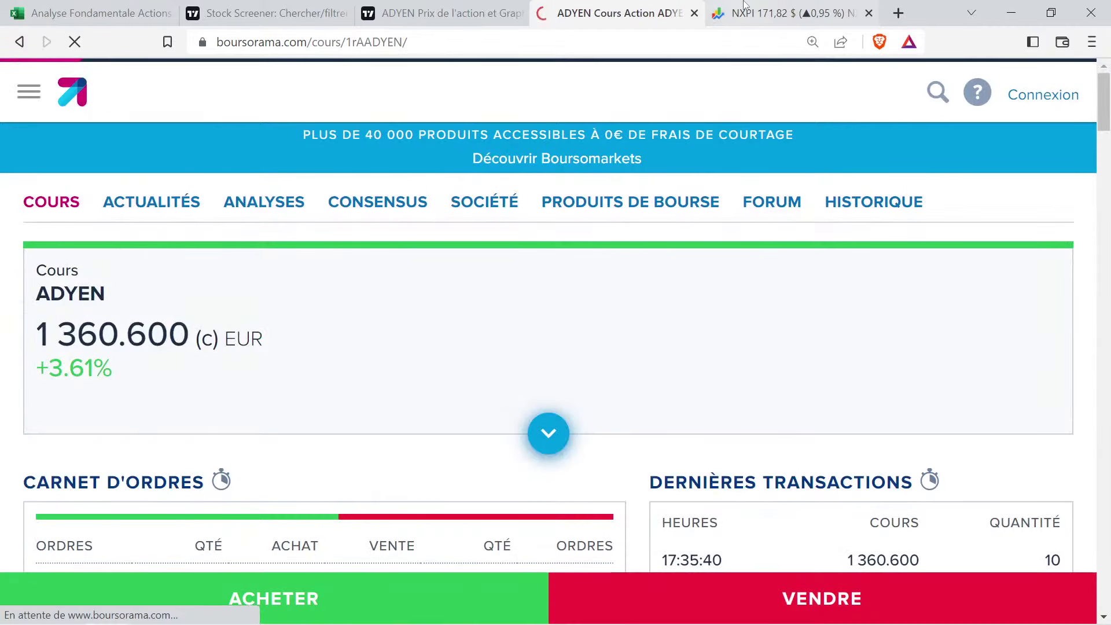
On Google Finance, search for "ams : adyen", open the Adyen quote and show its five-year price chart
{"action": "key", "text": "ctrl+Tab"}
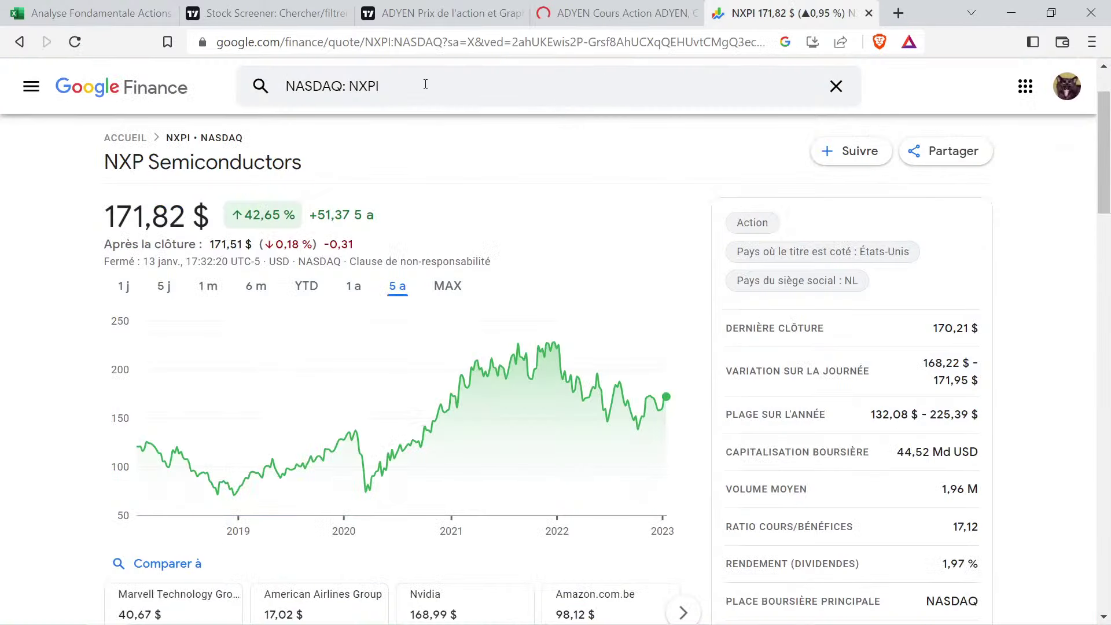
{"action": "left_click", "coordinate": [425, 84]}
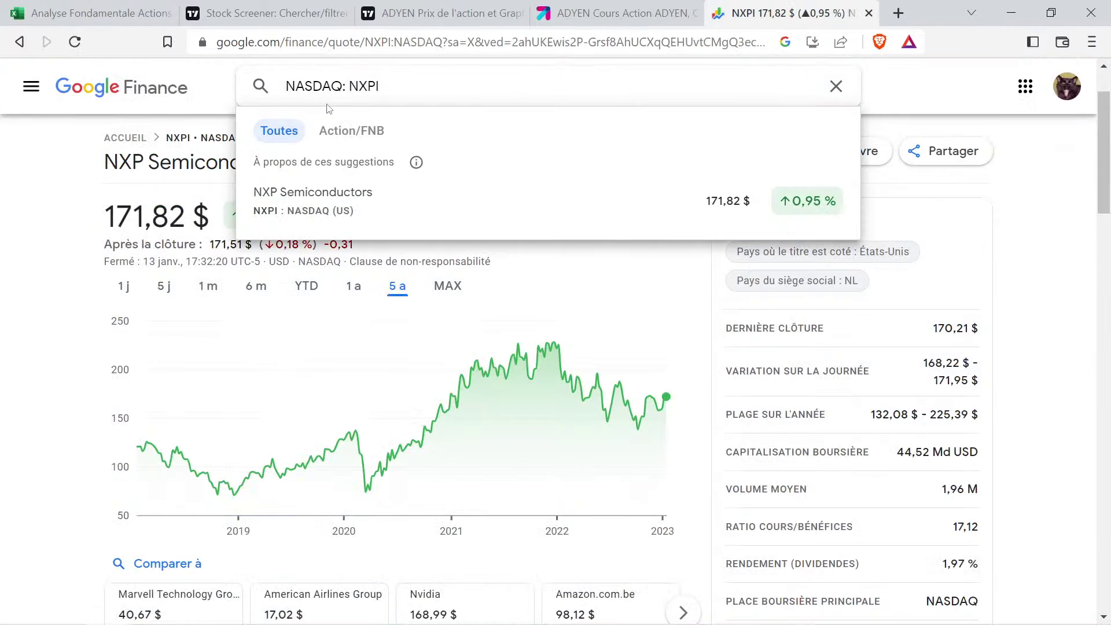
{"action": "left_click_drag", "start_coordinate": [391, 75], "coordinate": [258, 80]}
{"action": "type", "text": "am"}
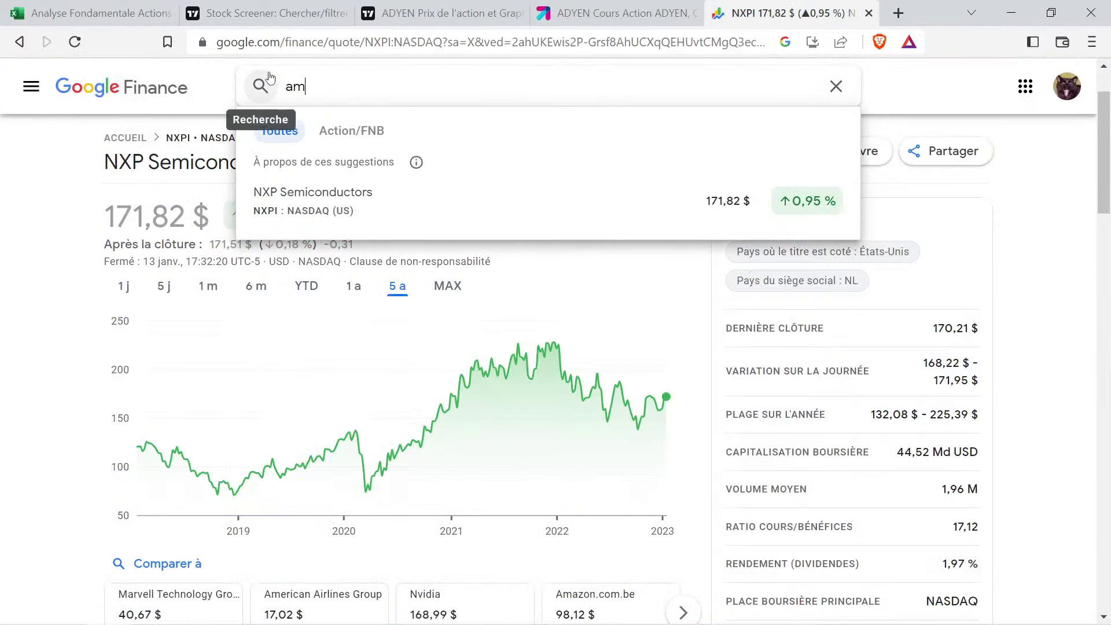
{"action": "type", "text": "s : adyen"}
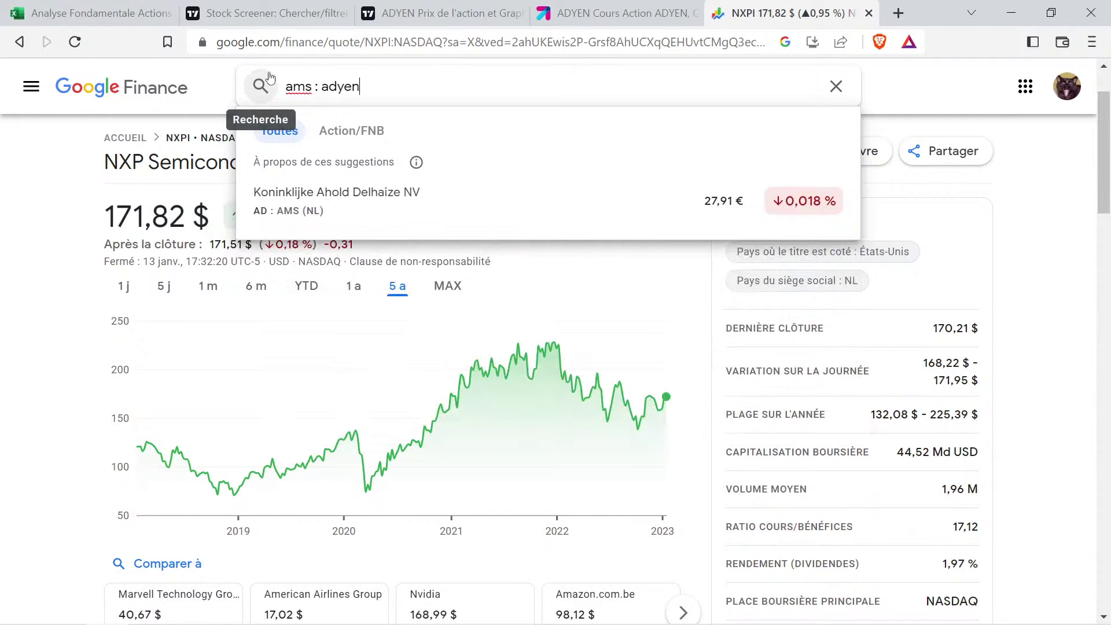
{"action": "left_click", "coordinate": [294, 212]}
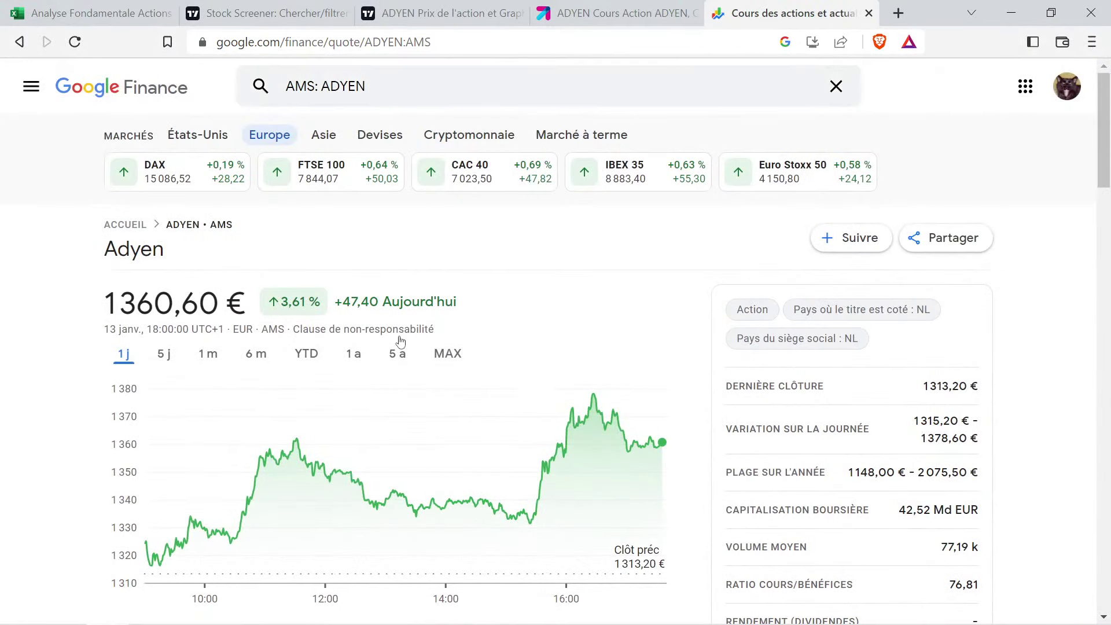
{"action": "left_click", "coordinate": [398, 353]}
On Boursorama, open Adyen's company profile and read the description of its business and geographic revenue split
{"action": "left_click", "coordinate": [668, 6]}
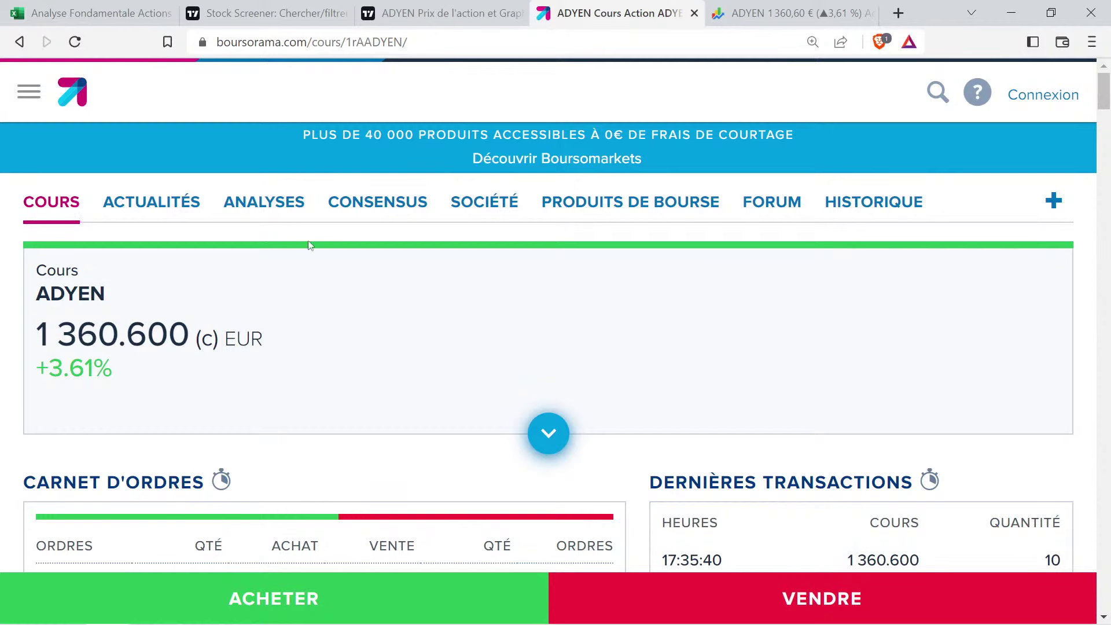
{"action": "key", "text": "ctrl+minus"}
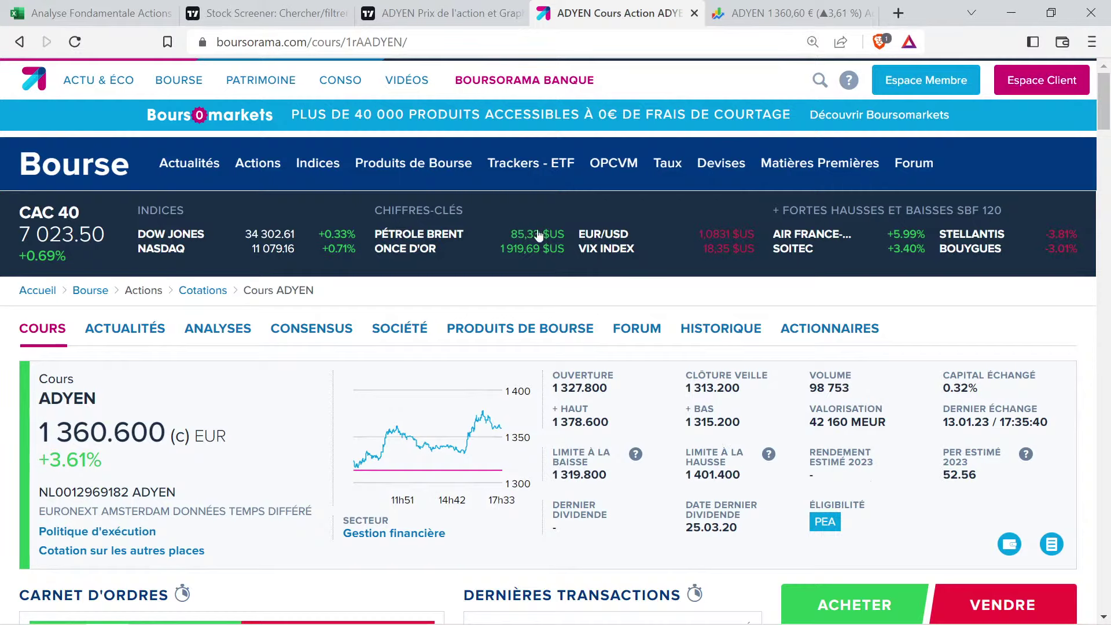
{"action": "left_click", "coordinate": [419, 329]}
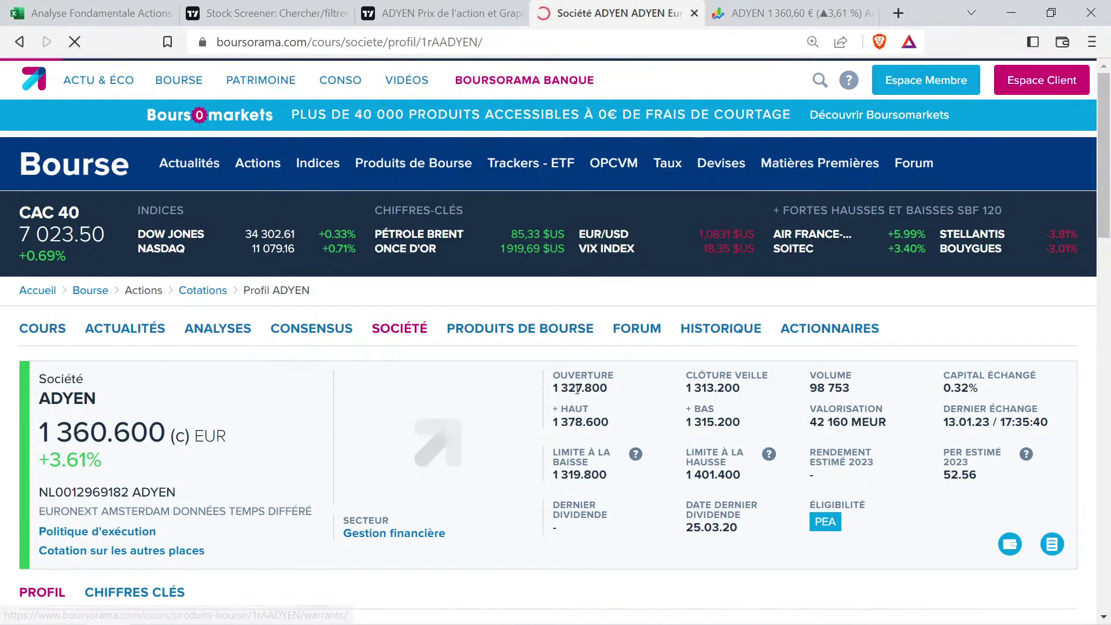
{"action": "key", "text": "ctrl+plus"}
{"action": "key", "text": "ctrl+plus"}
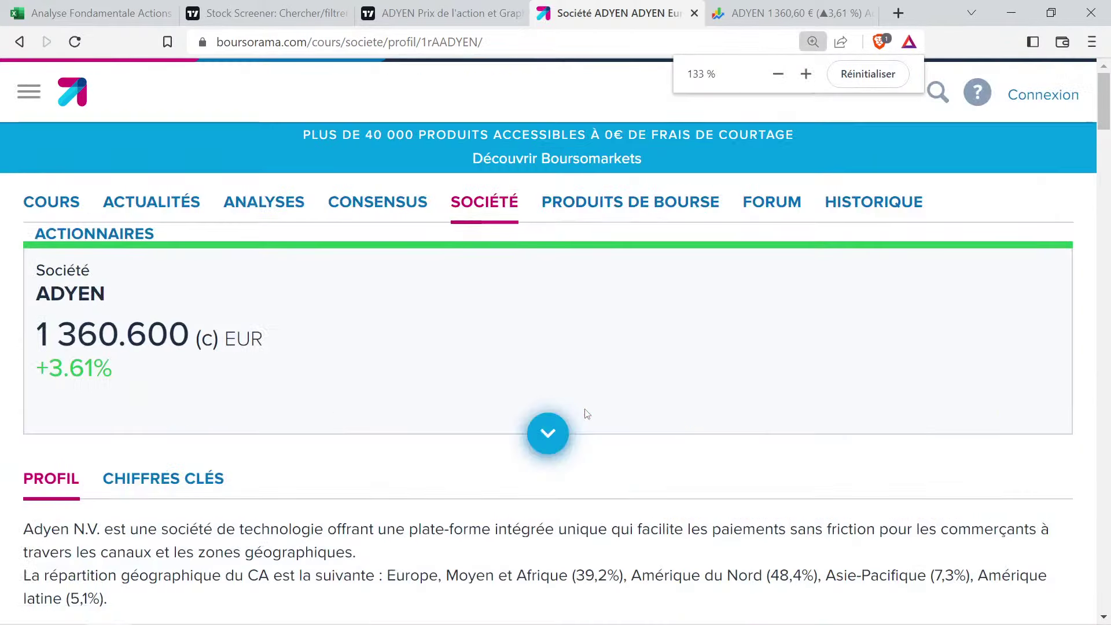
{"action": "scroll", "coordinate": [412, 365], "scroll_direction": "down", "scroll_amount": 4}
{"action": "left_click", "coordinate": [104, 386]}
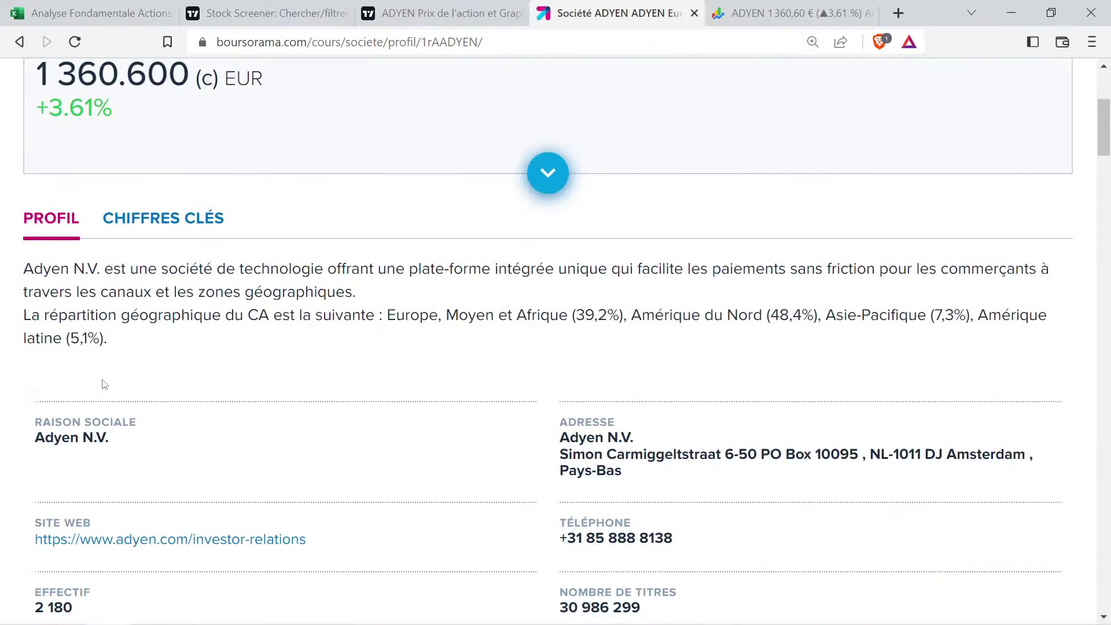
{"action": "left_click_drag", "start_coordinate": [158, 262], "coordinate": [384, 268]}
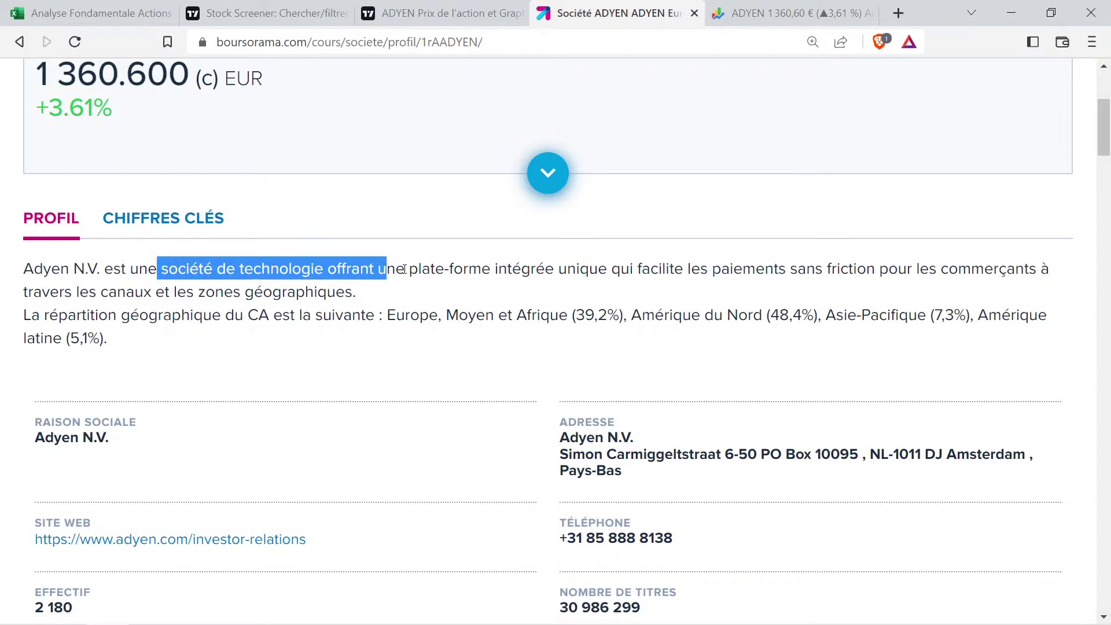
{"action": "left_click_drag", "start_coordinate": [405, 269], "coordinate": [303, 262]}
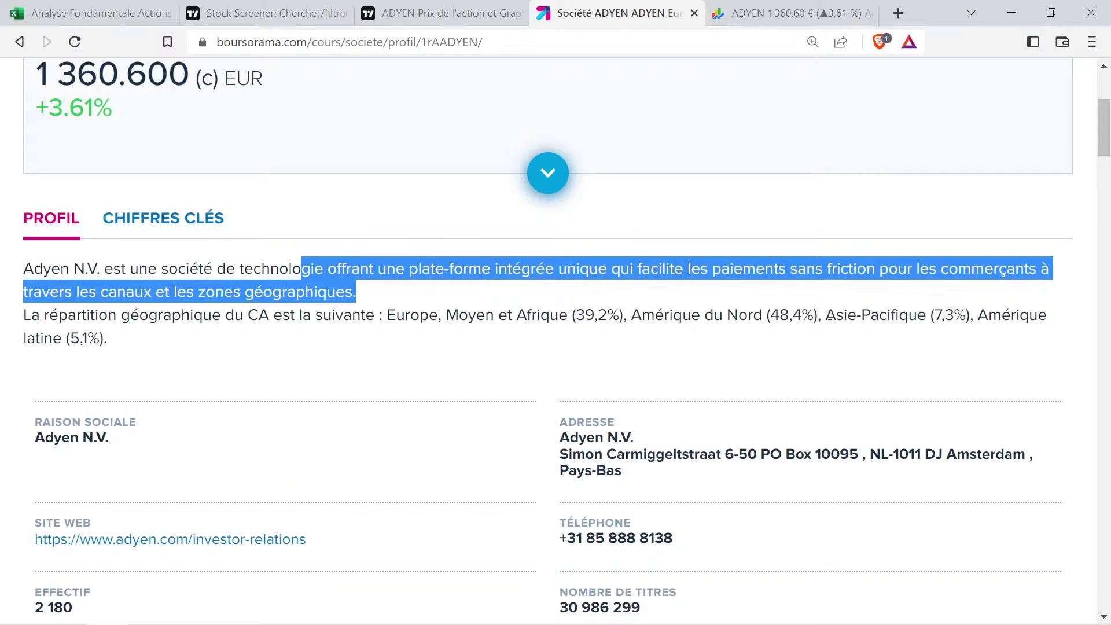
{"action": "left_click", "coordinate": [280, 347]}
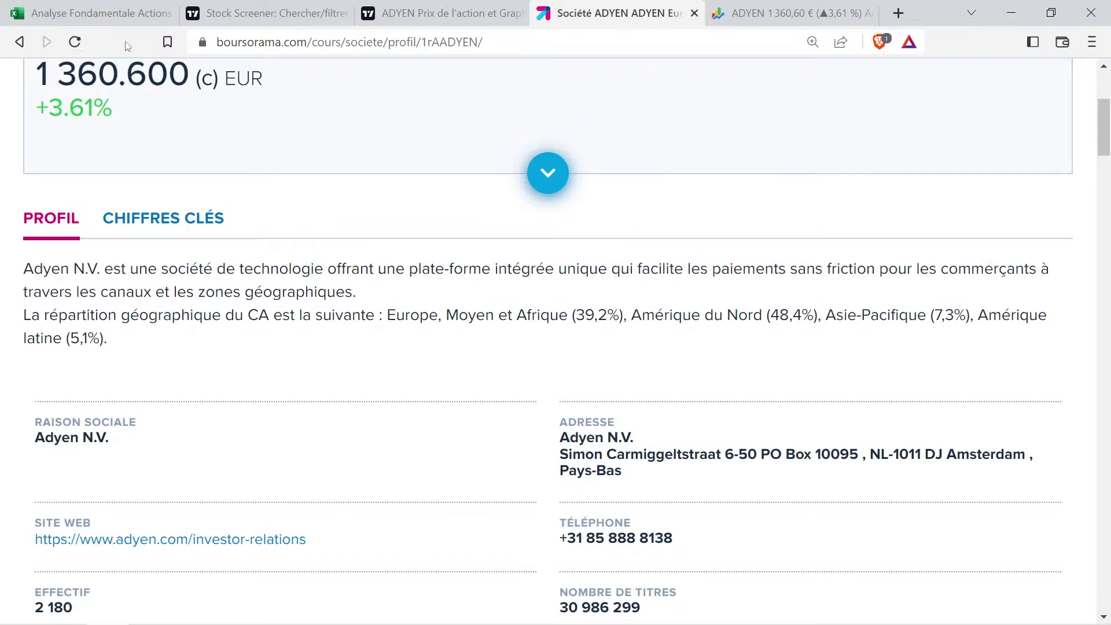
In the European stocks workbook, copy NXP Semiconductors' dark green Business rating cell into Adyen's row
{"action": "left_click", "coordinate": [102, 12]}
{"action": "left_click", "coordinate": [263, 486]}
{"action": "left_click", "coordinate": [243, 481]}
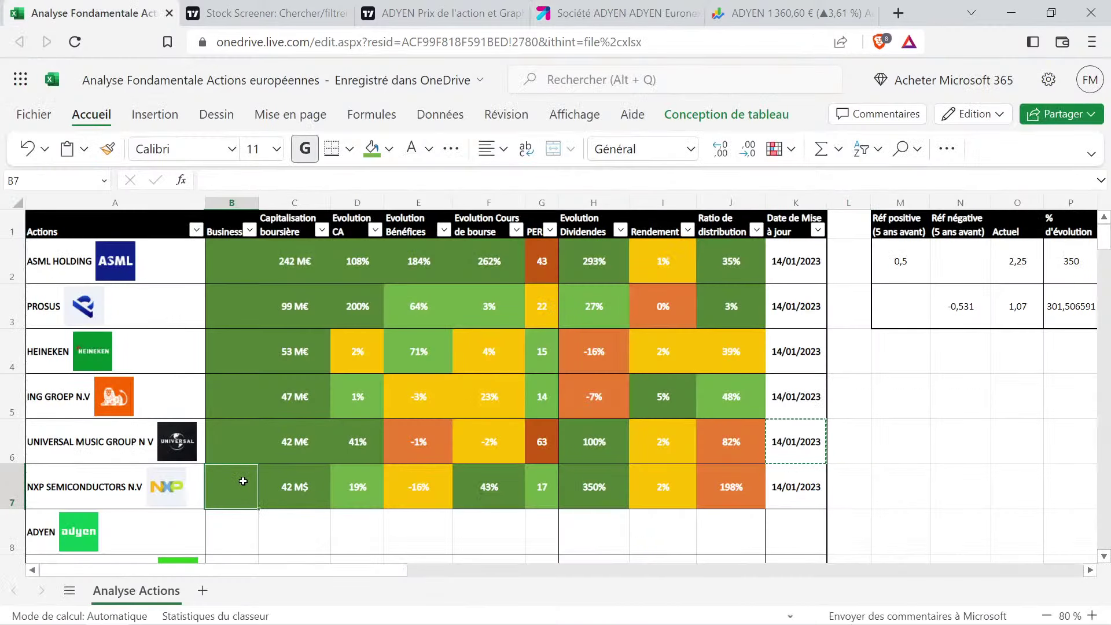
{"action": "key", "text": "ctrl+c"}
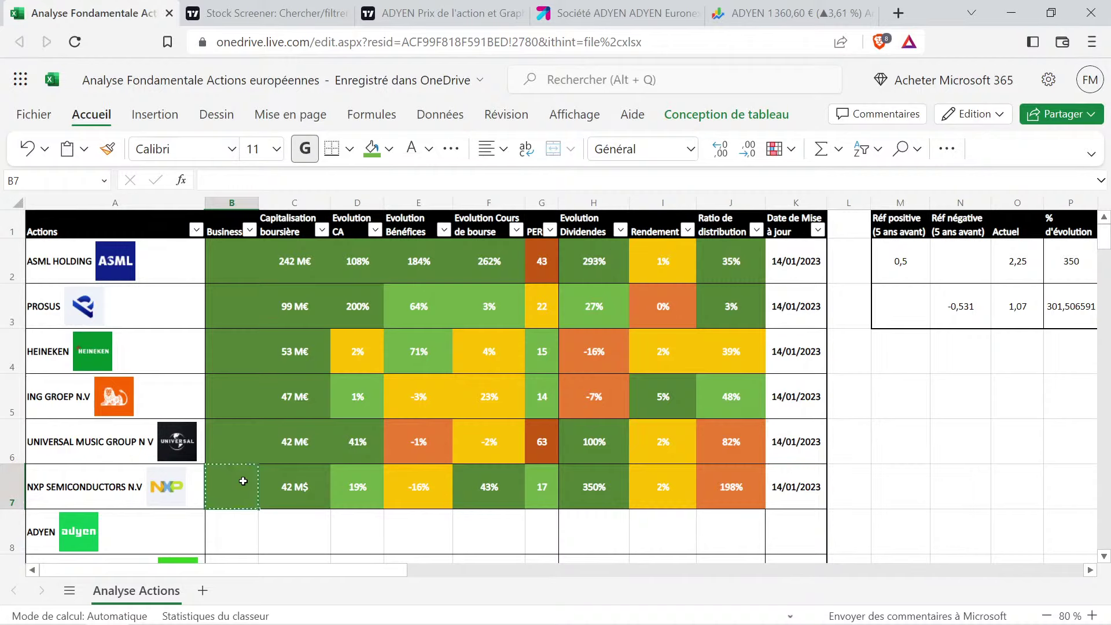
{"action": "left_click", "coordinate": [247, 525]}
{"action": "key", "text": "ctrl+v"}
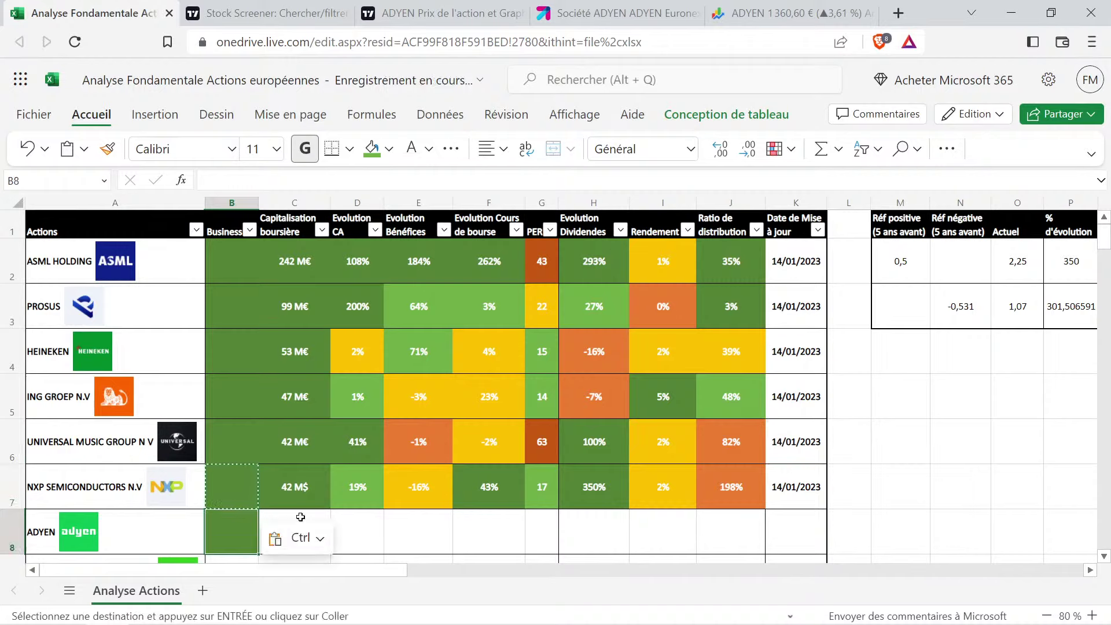
{"action": "left_click", "coordinate": [350, 507]}
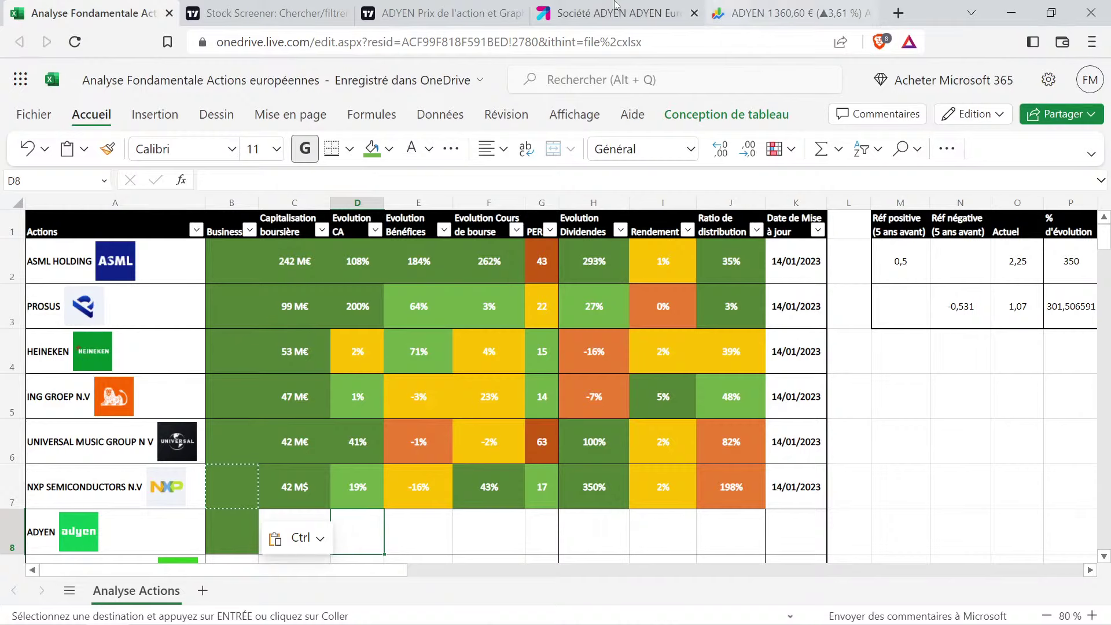
Check Adyen's market capitalisation on TradingView and fill its workbook cell by copying Universal Music Group's 42 M€ cell
{"action": "left_click", "coordinate": [497, 13]}
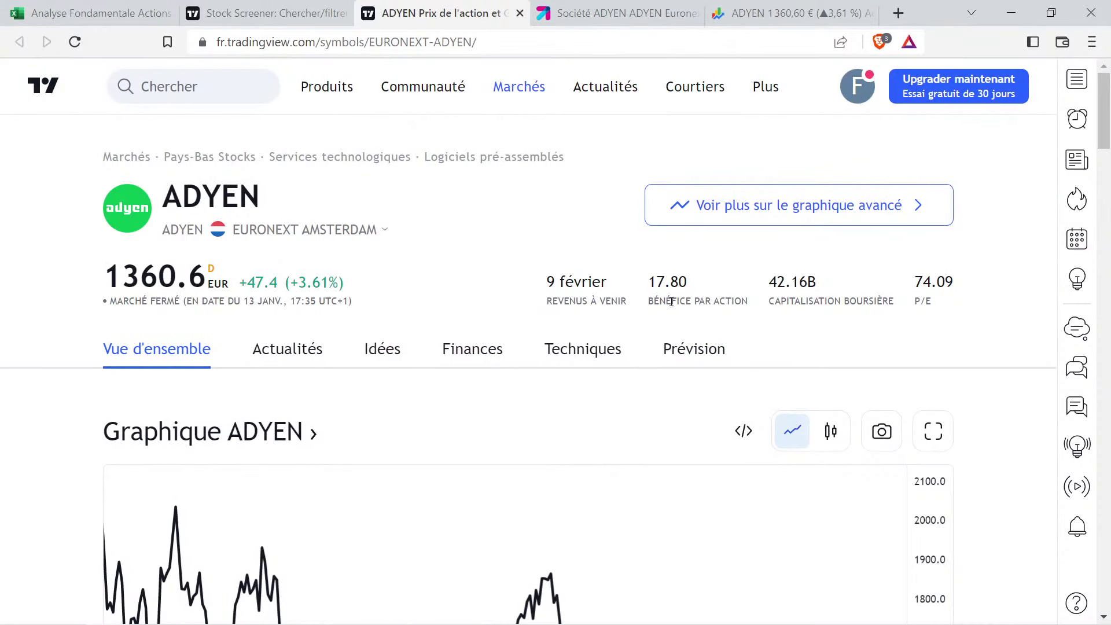
{"action": "left_click", "coordinate": [92, 12]}
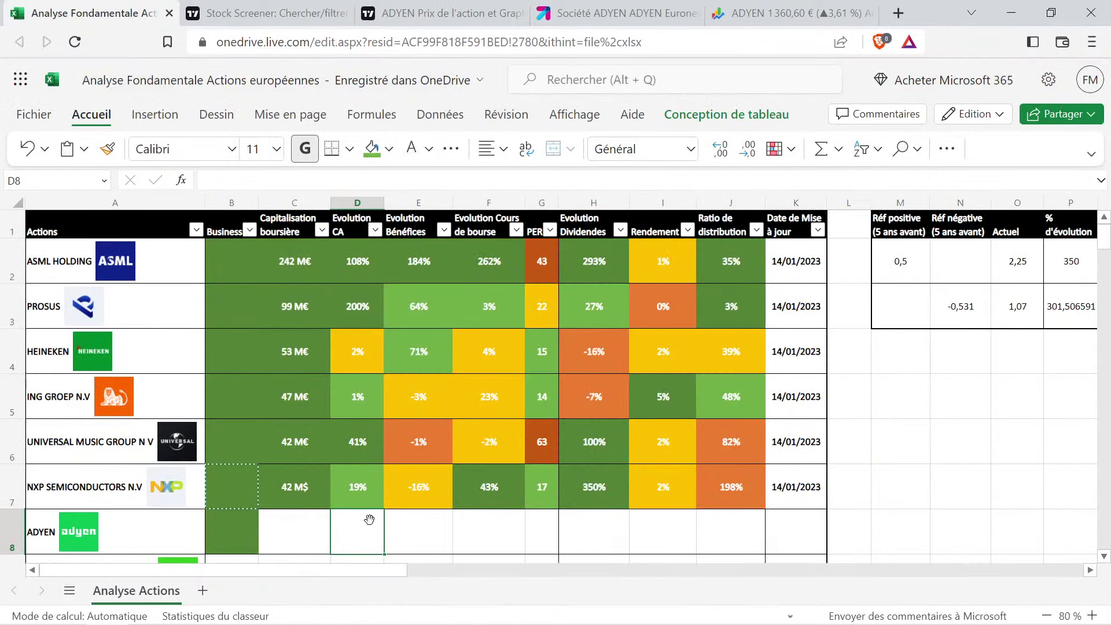
{"action": "left_click", "coordinate": [311, 454]}
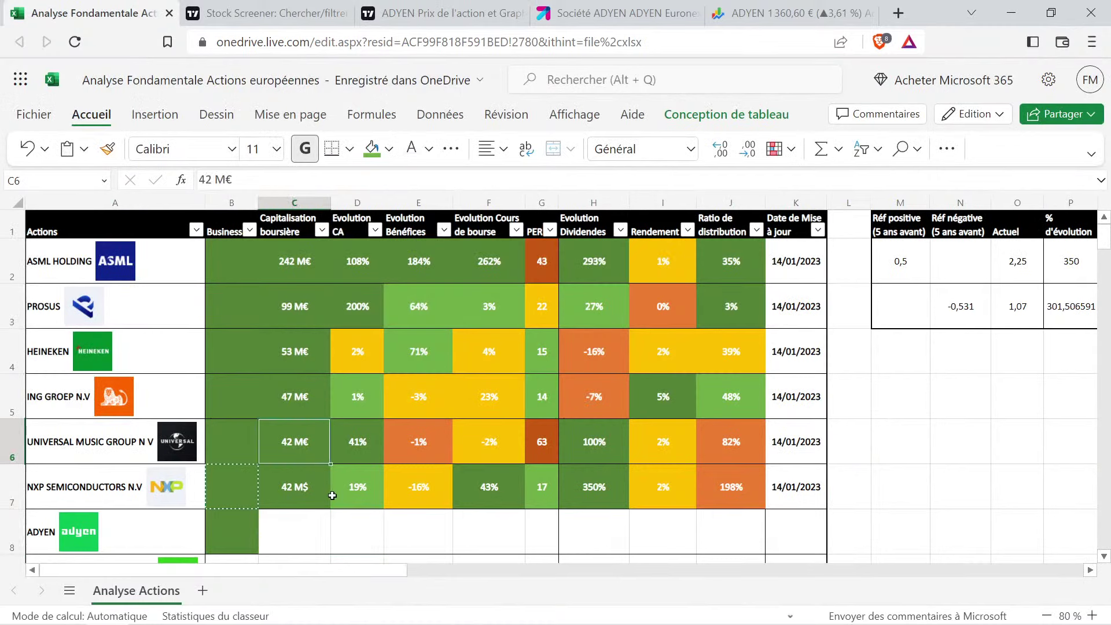
{"action": "key", "text": "ctrl+c"}
{"action": "left_click", "coordinate": [307, 519]}
{"action": "key", "text": "ctrl+v"}
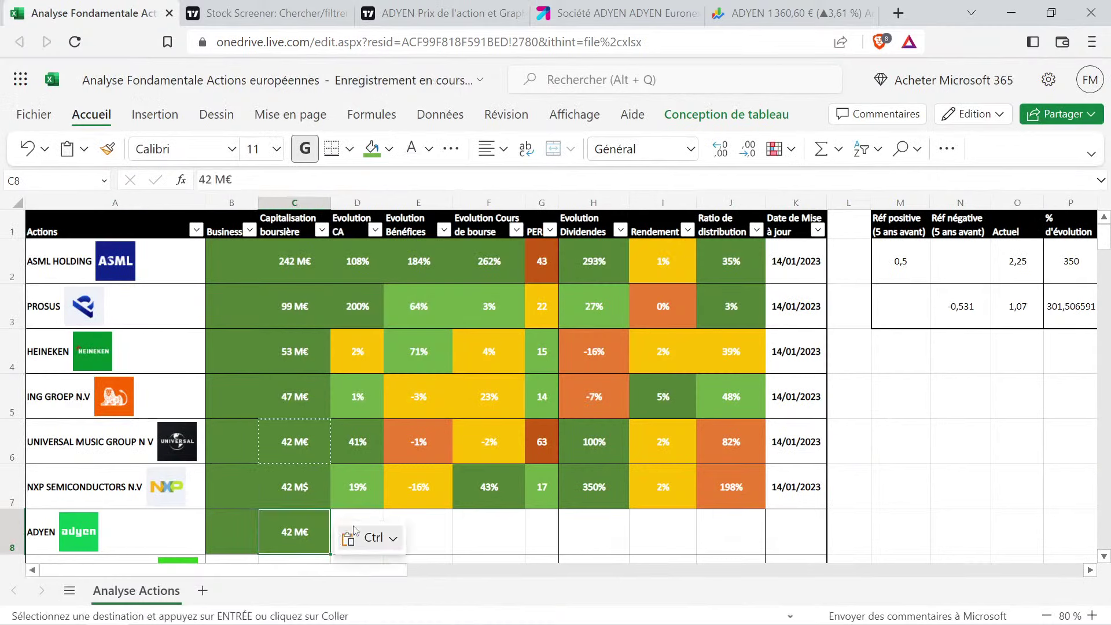
On TradingView, open Adyen's annual income statement and examine the yearly total revenue from 2017 to 2021
{"action": "left_click", "coordinate": [366, 489]}
{"action": "scroll", "coordinate": [365, 451], "scroll_direction": "down", "scroll_amount": 2}
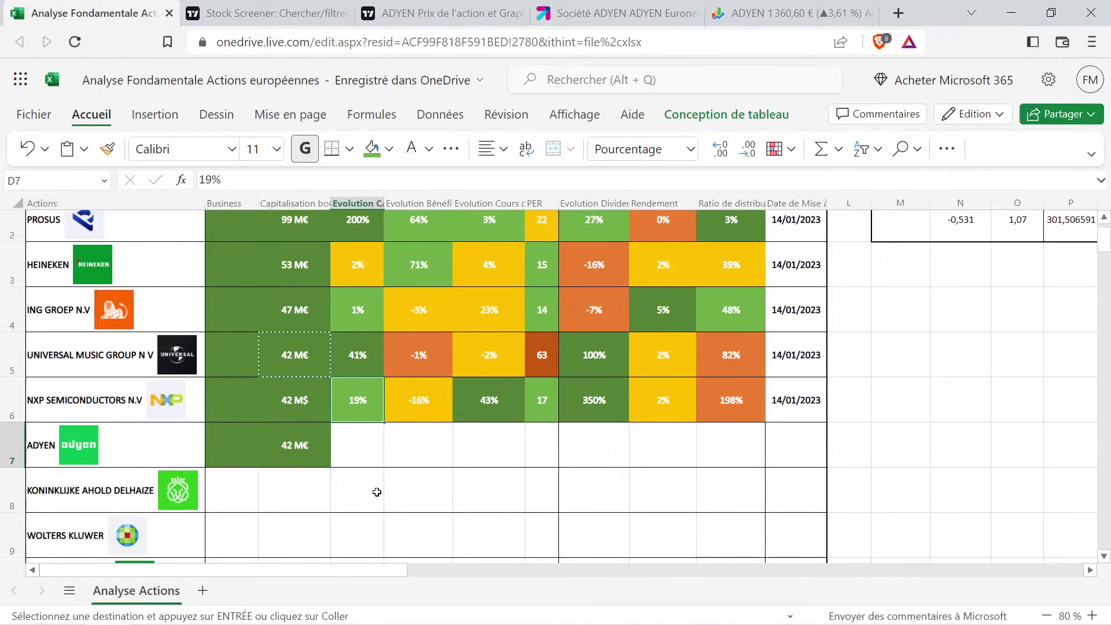
{"action": "left_click", "coordinate": [365, 452]}
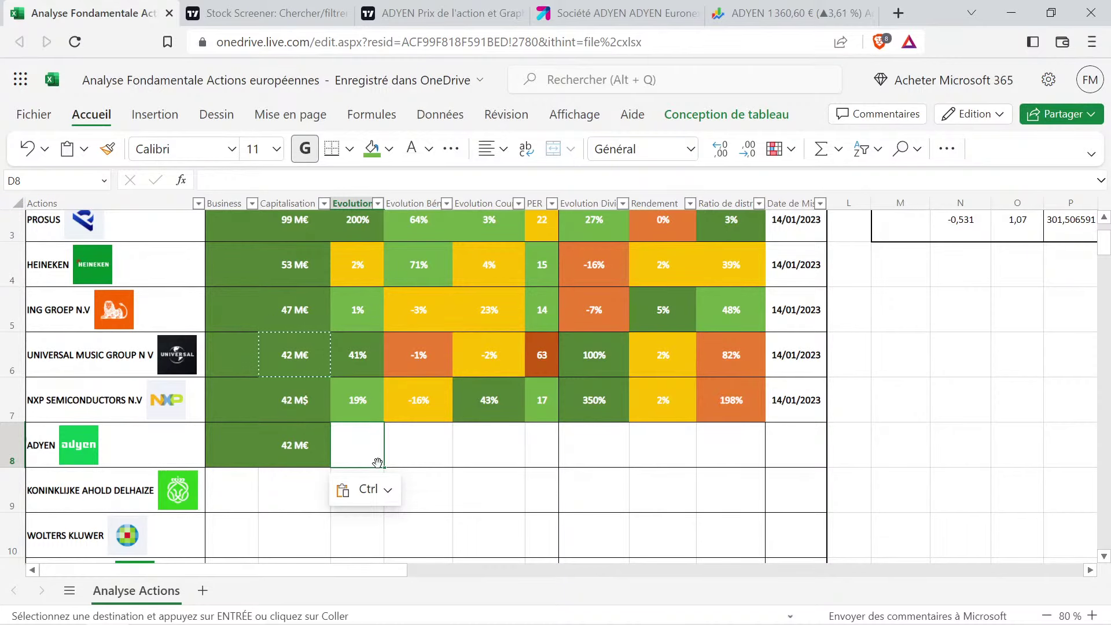
{"action": "left_click", "coordinate": [434, 12]}
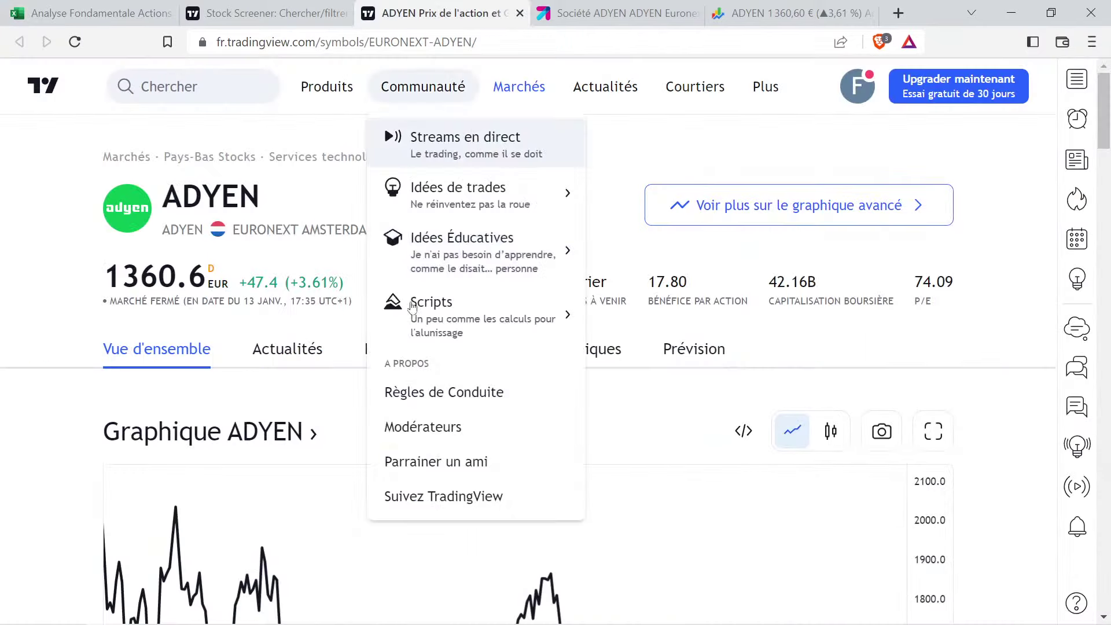
{"action": "left_click", "coordinate": [304, 359]}
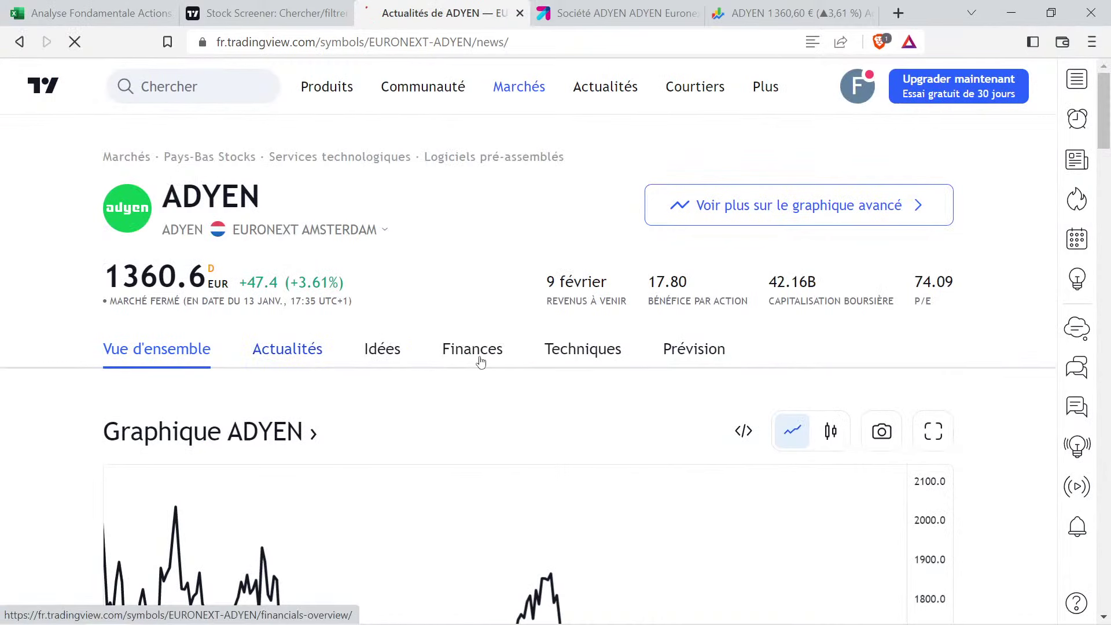
{"action": "left_click", "coordinate": [478, 357]}
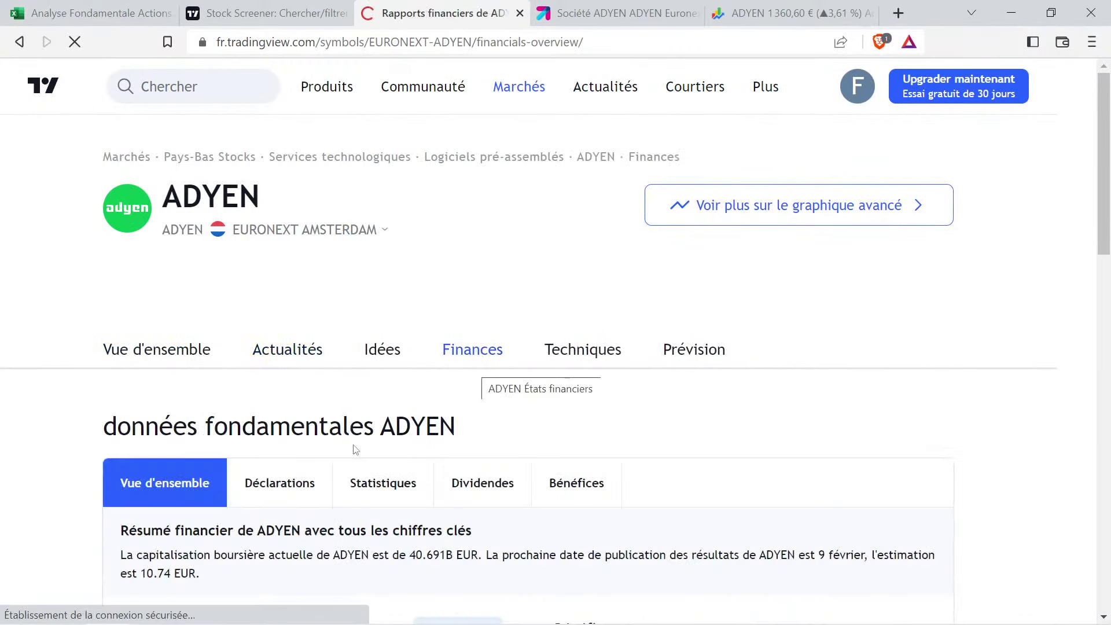
{"action": "left_click", "coordinate": [297, 485]}
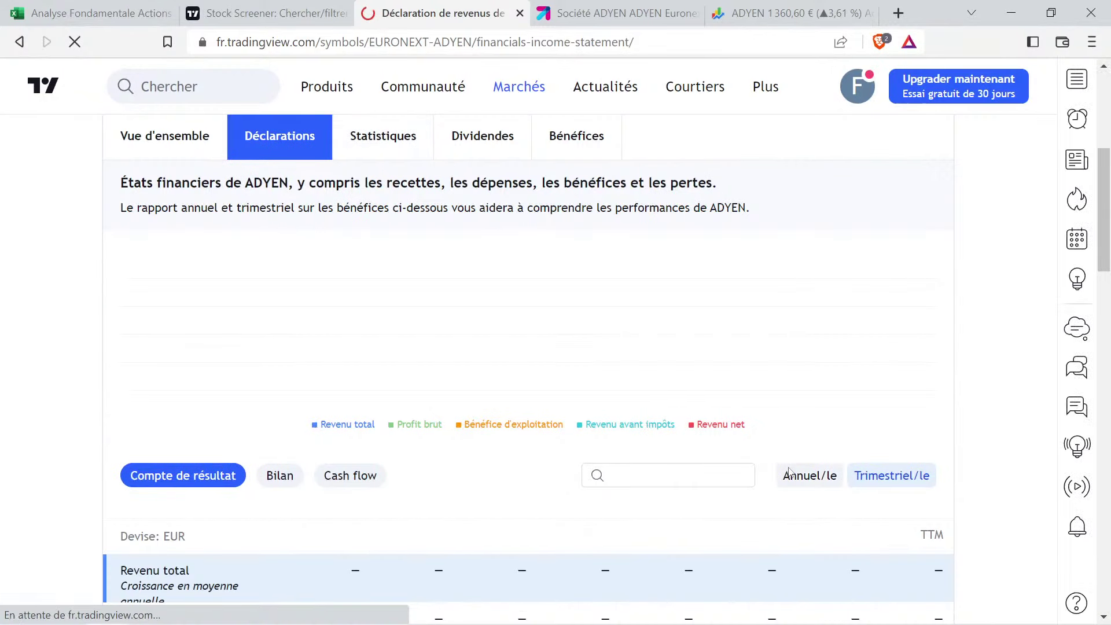
{"action": "left_click", "coordinate": [804, 471]}
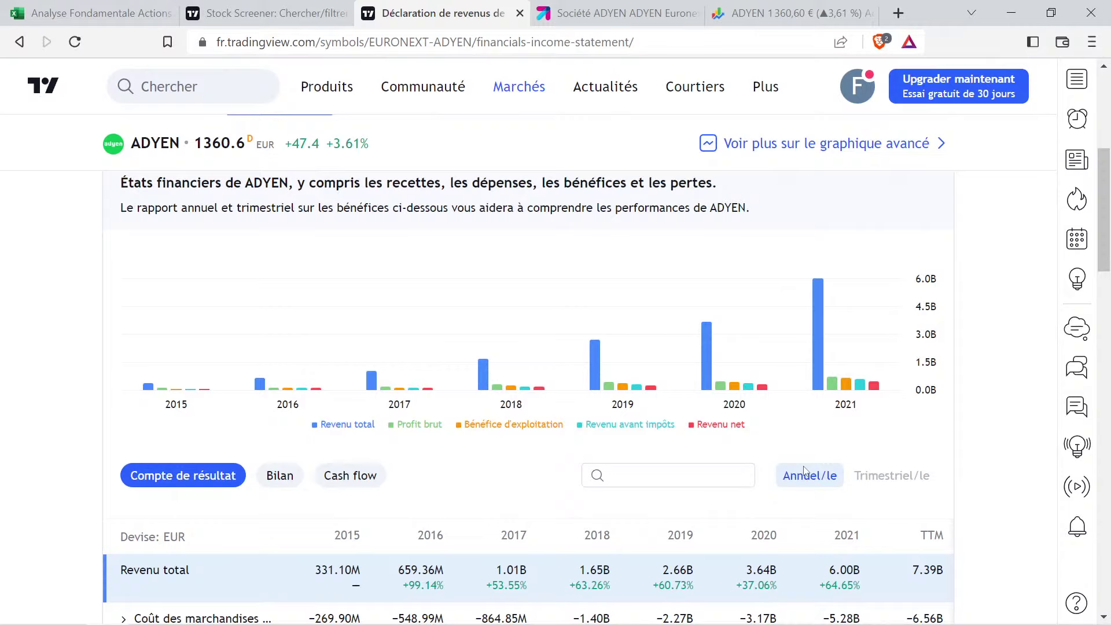
{"action": "mouse_move", "coordinate": [376, 377]}
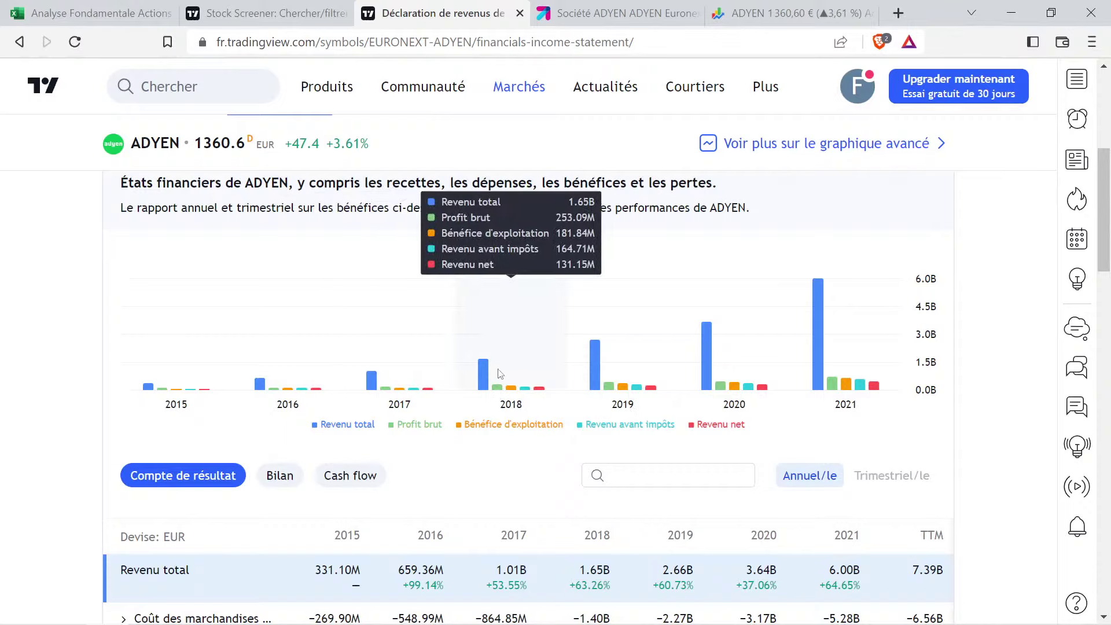
{"action": "mouse_move", "coordinate": [580, 377]}
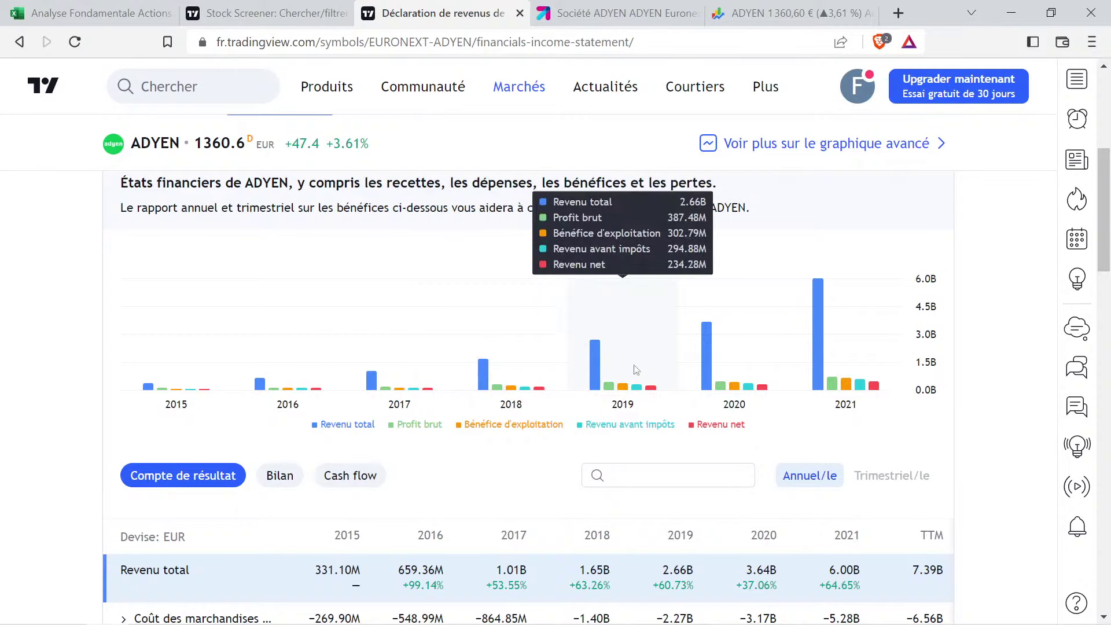
{"action": "mouse_move", "coordinate": [708, 354]}
{"action": "mouse_move", "coordinate": [812, 336]}
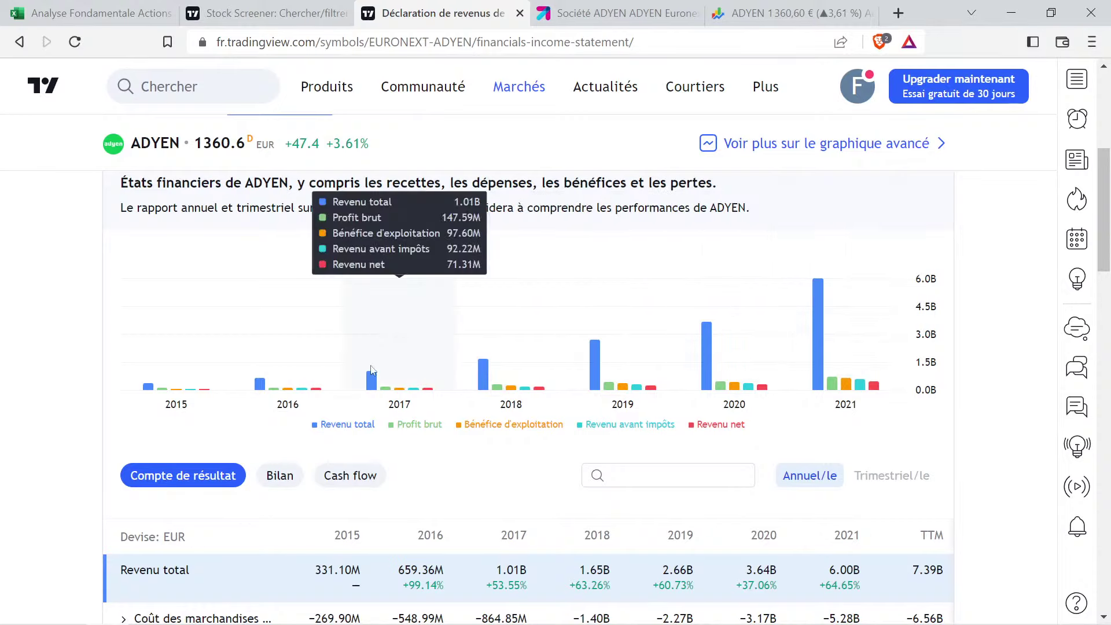
In the workbook's percentage evolution calculator, set the positive five-year reference to 1,01 and the current value to 6
{"action": "left_click", "coordinate": [132, 12]}
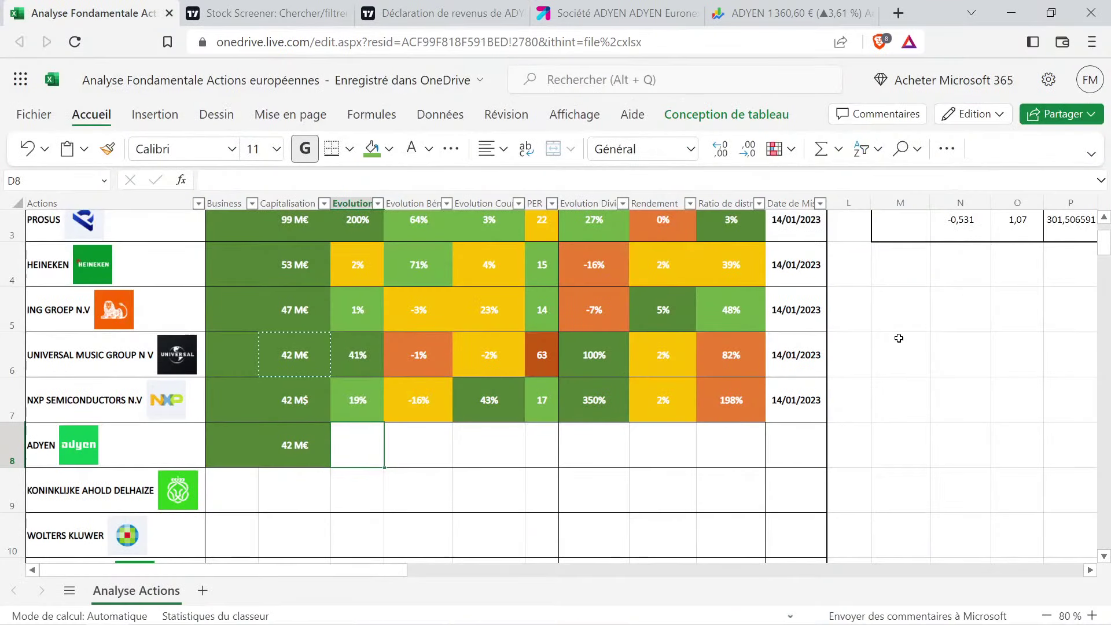
{"action": "scroll", "coordinate": [899, 301], "scroll_direction": "up", "scroll_amount": 1}
{"action": "left_click", "coordinate": [902, 263]}
{"action": "type", "text": "1"}
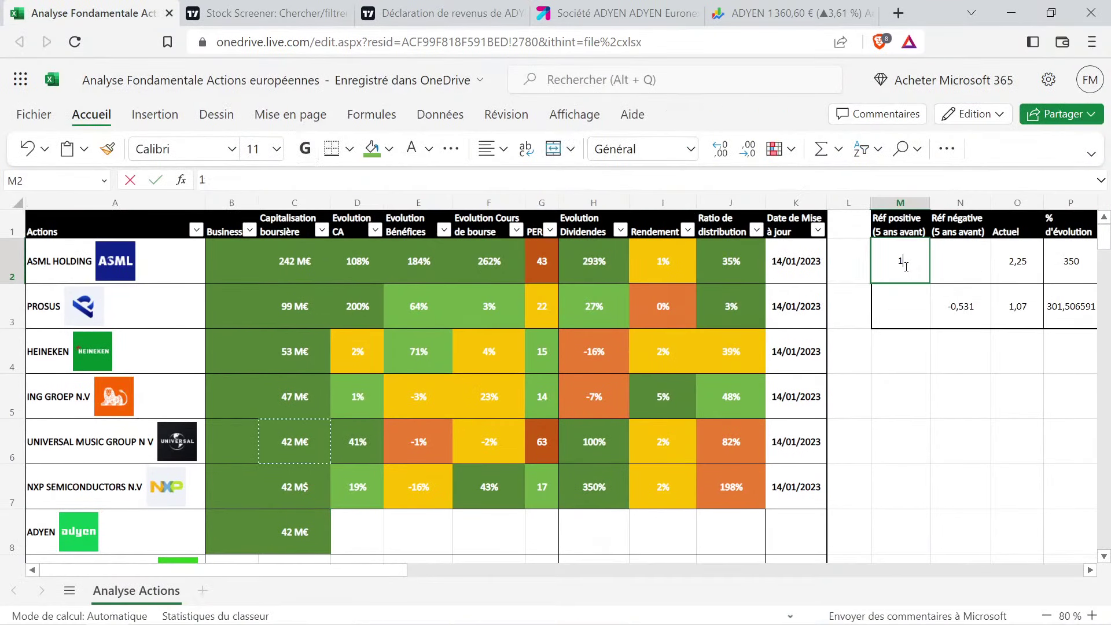
{"action": "type", "text": ",01"}
{"action": "left_click", "coordinate": [1017, 263]}
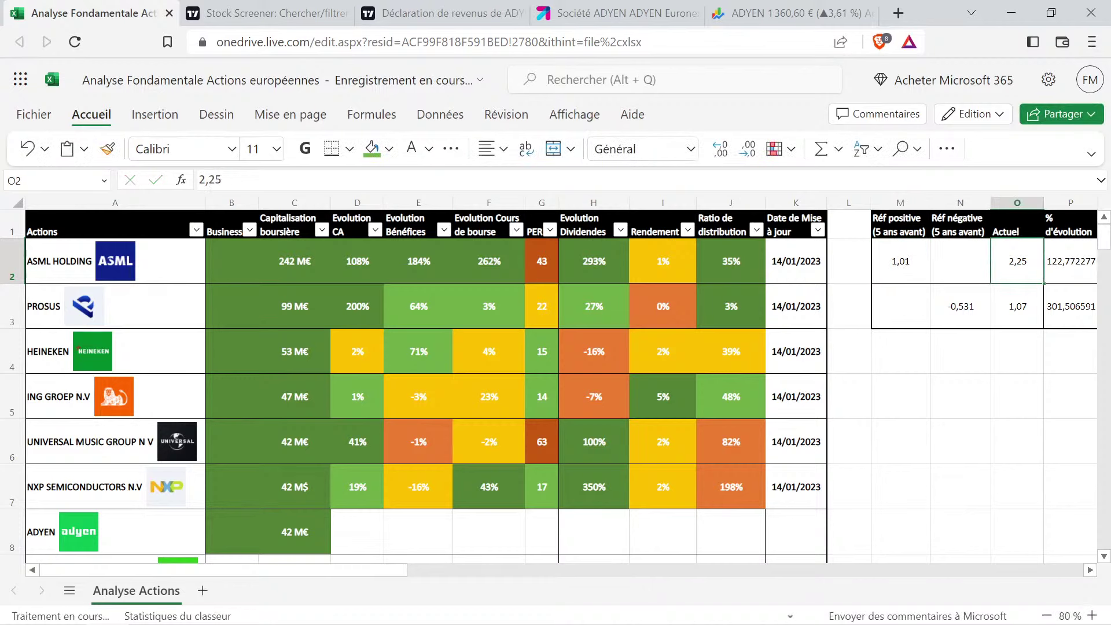
{"action": "type", "text": "6"}
{"action": "key", "text": "Return"}
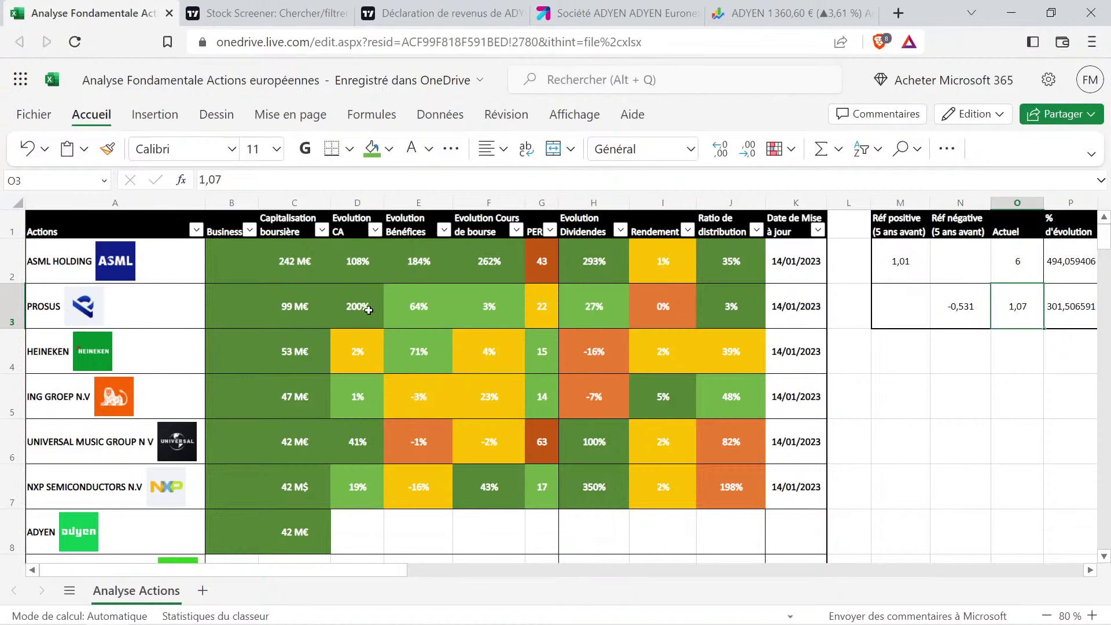
Copy ASML's dark green Evolution CA cell into Adyen's row and set its value to 494%
{"action": "left_click", "coordinate": [358, 261]}
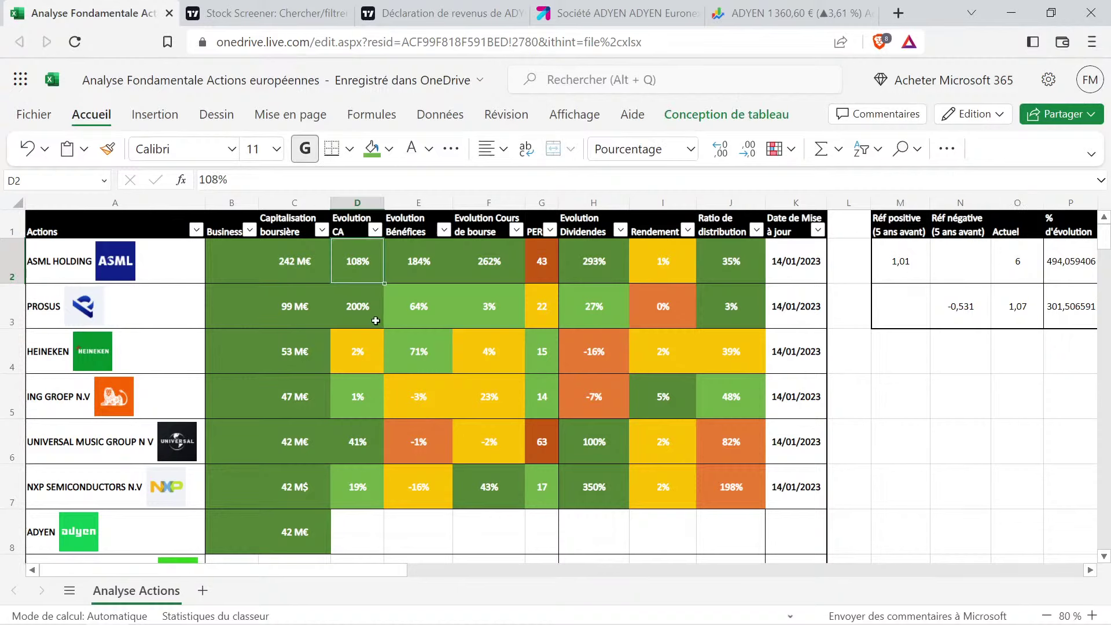
{"action": "key", "text": "ctrl+c"}
{"action": "left_click", "coordinate": [361, 539]}
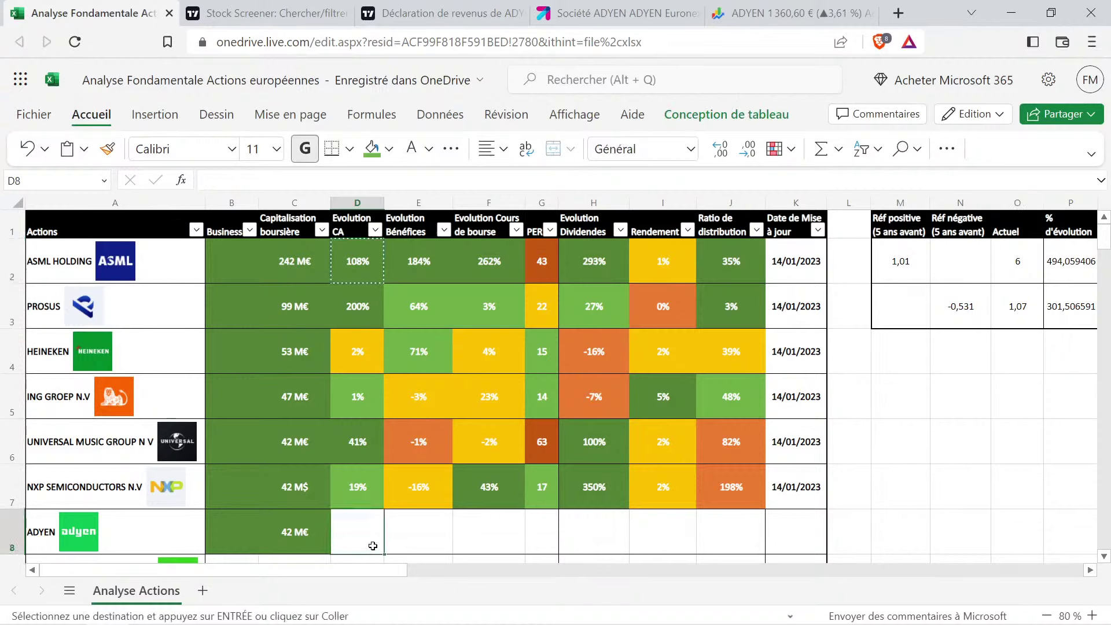
{"action": "key", "text": "ctrl+v"}
{"action": "double_click", "coordinate": [361, 539]}
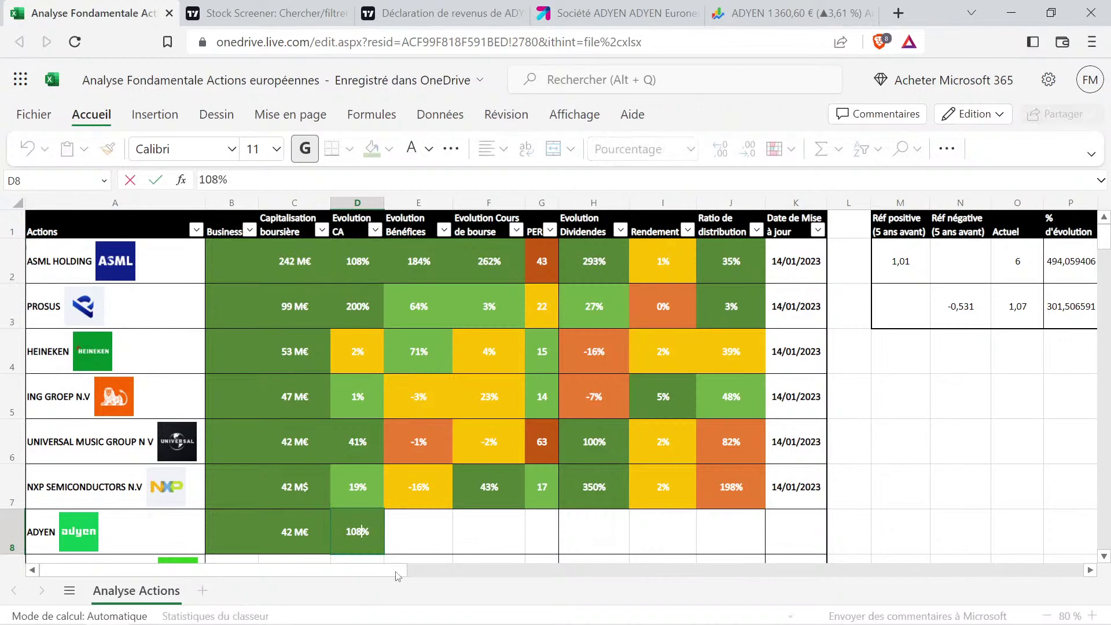
{"action": "key", "text": "BackSpace"}
{"action": "key", "text": "BackSpace"}
{"action": "key", "text": "BackSpace"}
{"action": "type", "text": "494"}
{"action": "key", "text": "Return"}
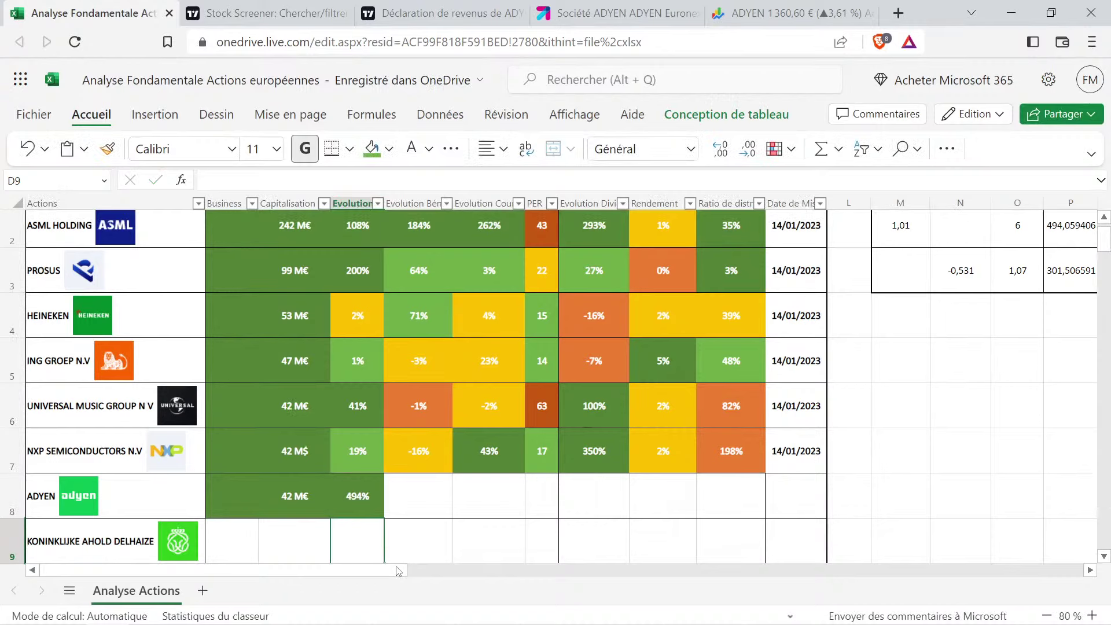
On TradingView, examine Adyen's yearly net income from 2017 to 2021 in the annual income statement chart
{"action": "left_click", "coordinate": [470, 12]}
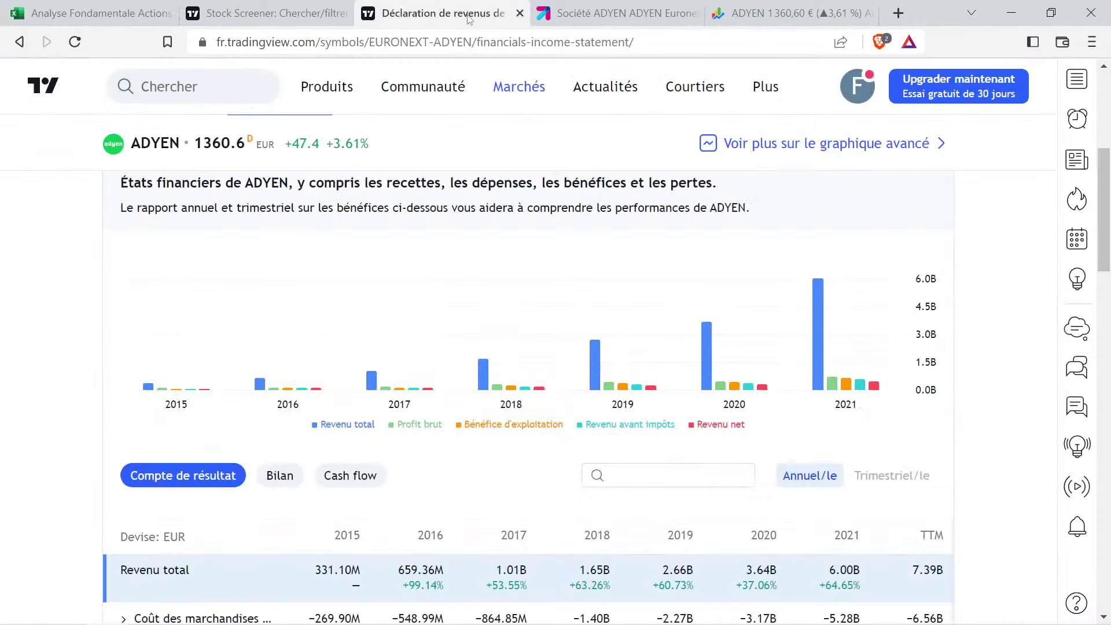
{"action": "mouse_move", "coordinate": [518, 86]}
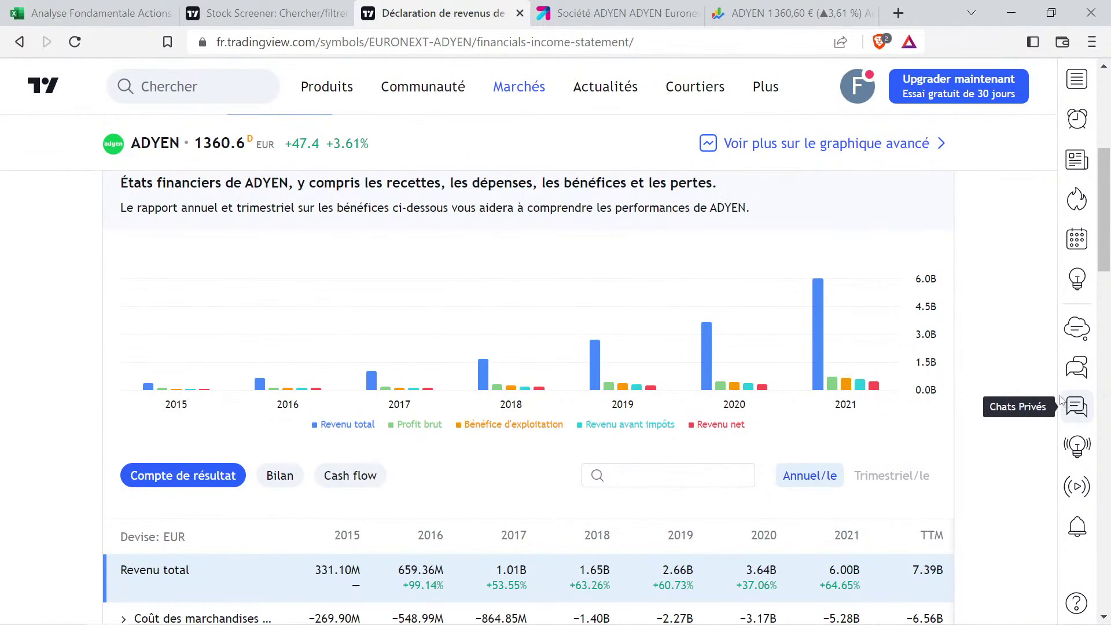
{"action": "mouse_move", "coordinate": [530, 297]}
{"action": "mouse_move", "coordinate": [402, 358]}
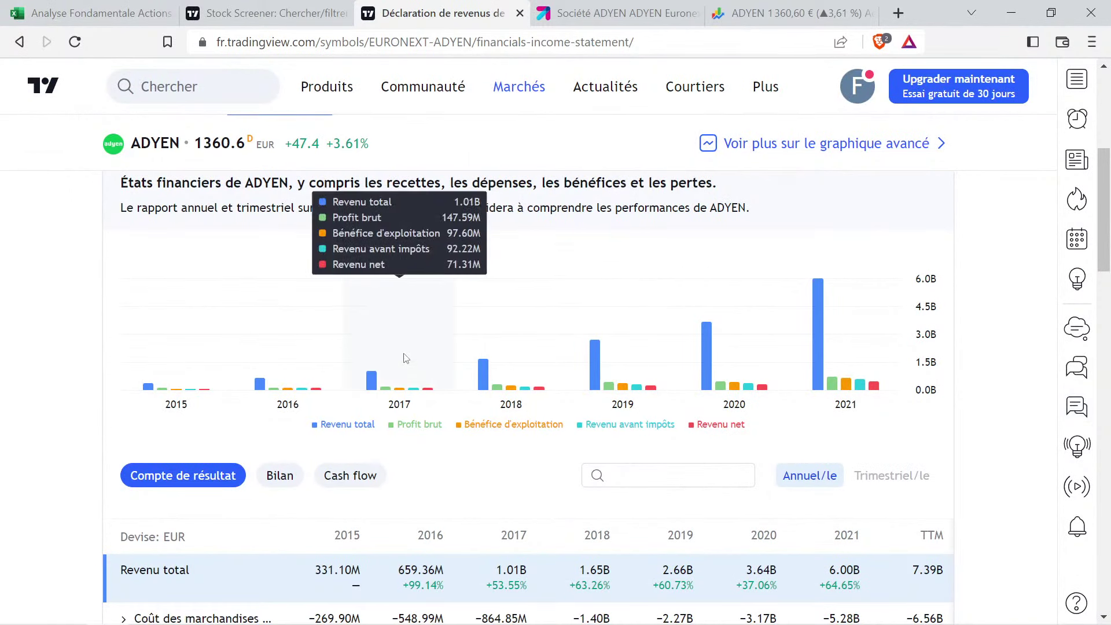
{"action": "mouse_move", "coordinate": [506, 350]}
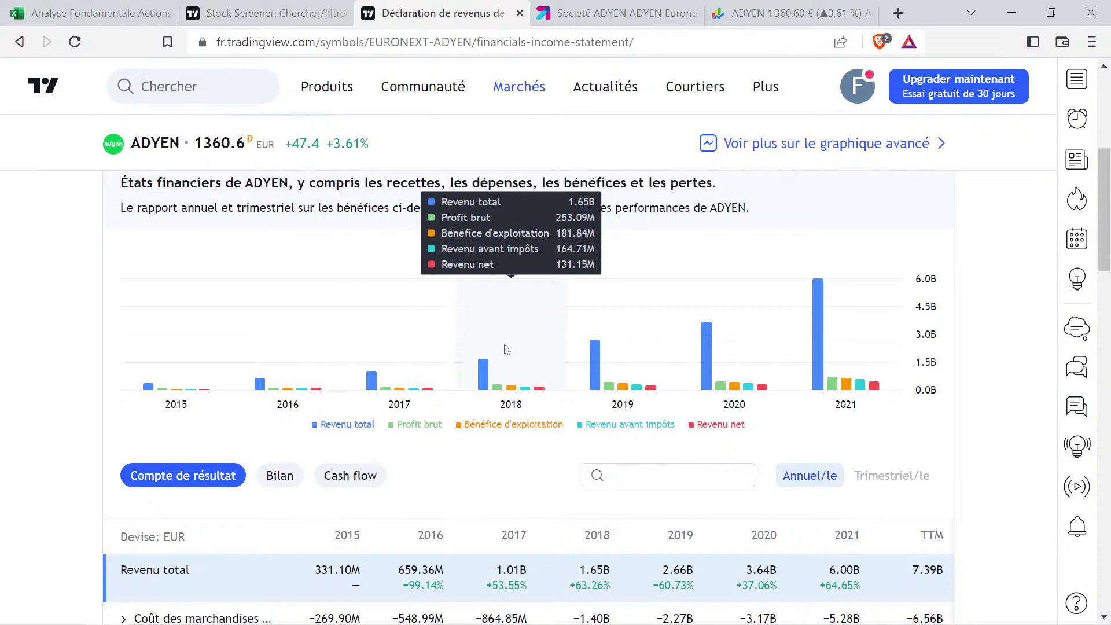
{"action": "mouse_move", "coordinate": [610, 331]}
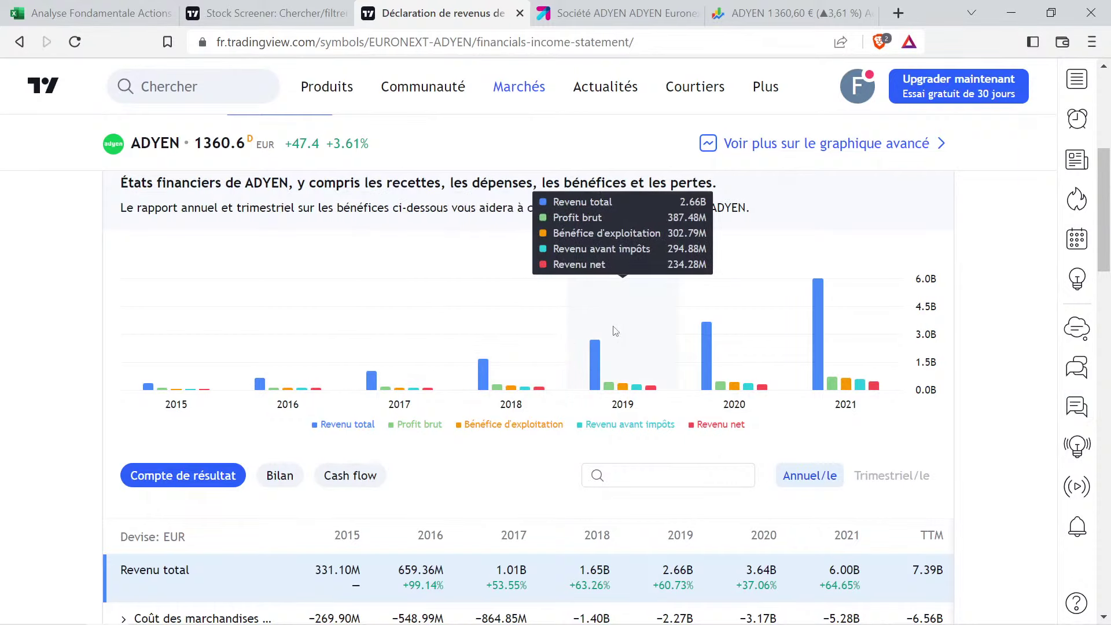
{"action": "mouse_move", "coordinate": [846, 338]}
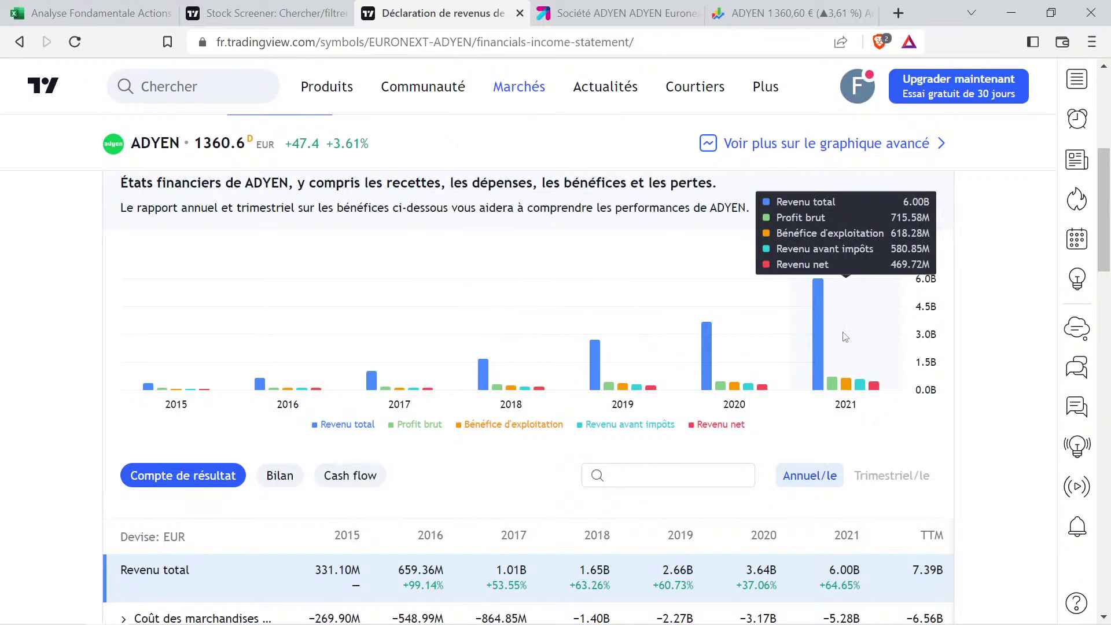
{"action": "mouse_move", "coordinate": [441, 324]}
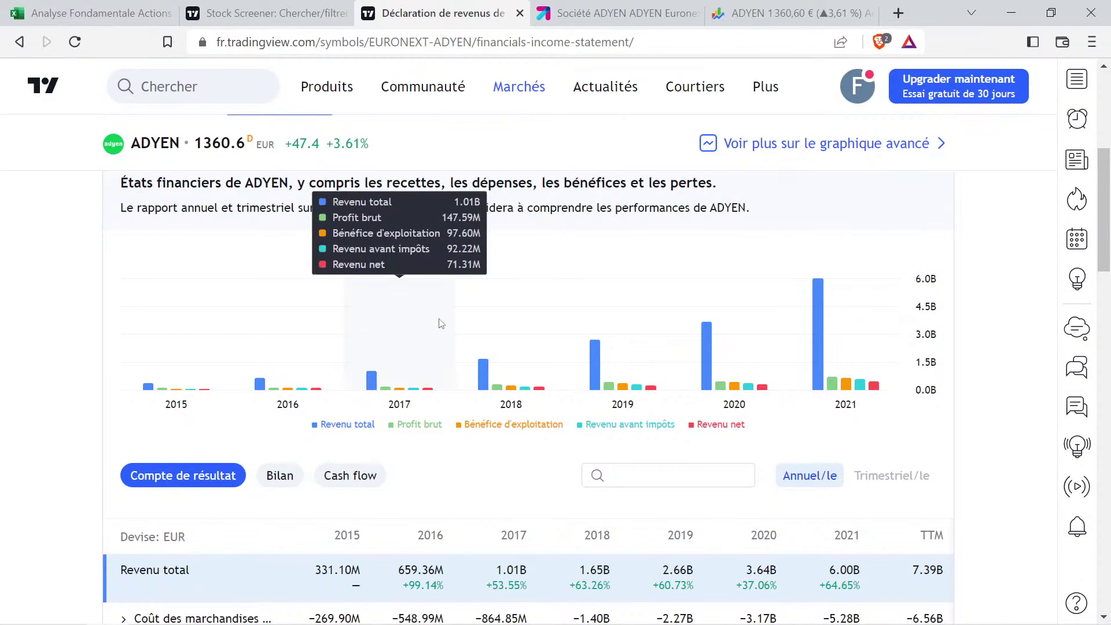
{"action": "mouse_move", "coordinate": [850, 313]}
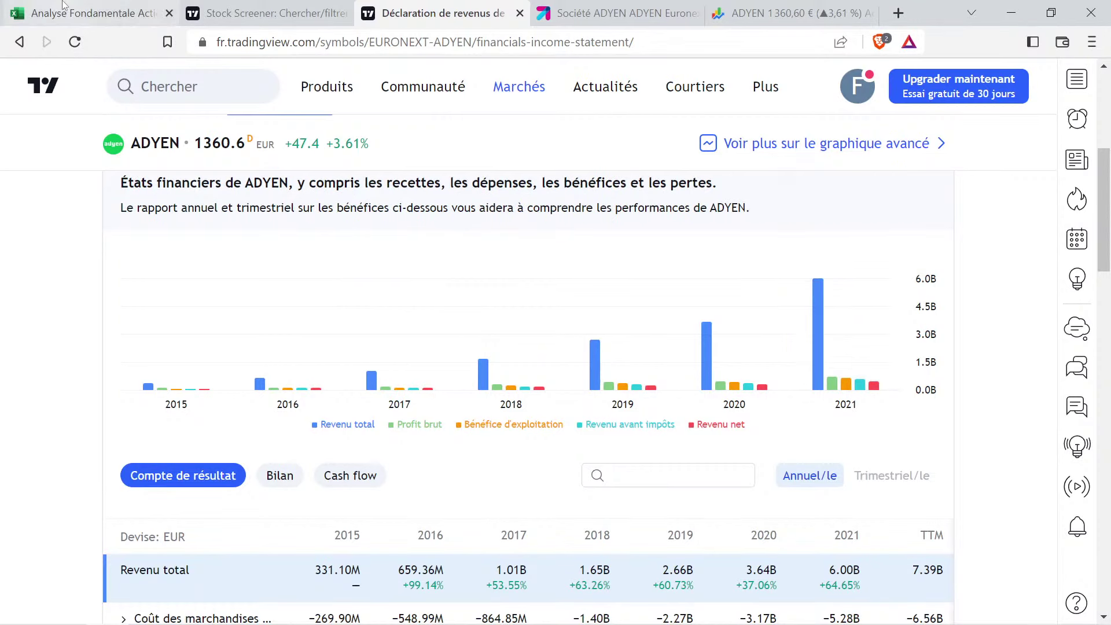
In the workbook's percentage evolution calculator, set the positive five-year reference to 71,31 and the current value to 469,72
{"action": "left_click", "coordinate": [88, 4]}
{"action": "scroll", "coordinate": [1009, 354], "scroll_direction": "up", "scroll_amount": 1}
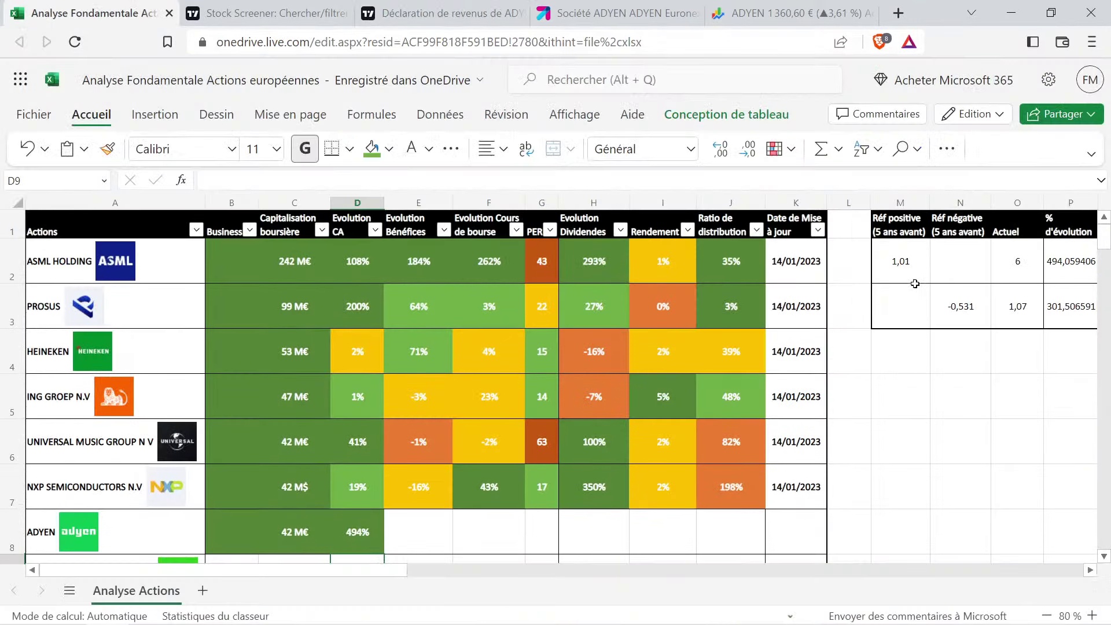
{"action": "left_click", "coordinate": [913, 280]}
{"action": "type", "text": "71"}
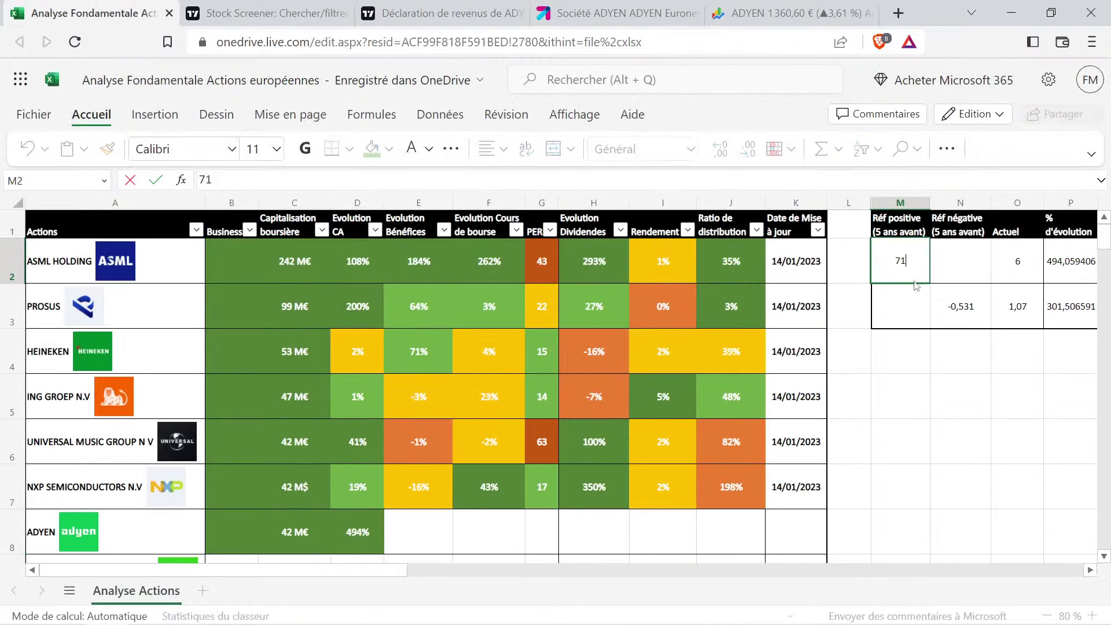
{"action": "type", "text": ",31"}
{"action": "key", "text": "Tab"}
{"action": "key", "text": "Tab"}
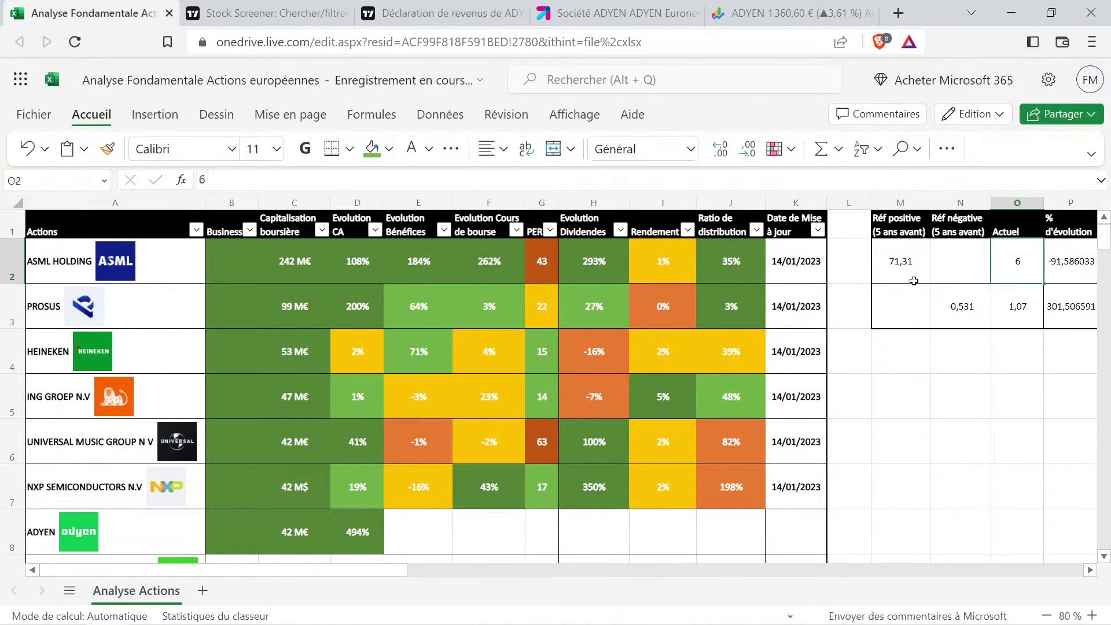
{"action": "type", "text": "469,72"}
{"action": "key", "text": "Return"}
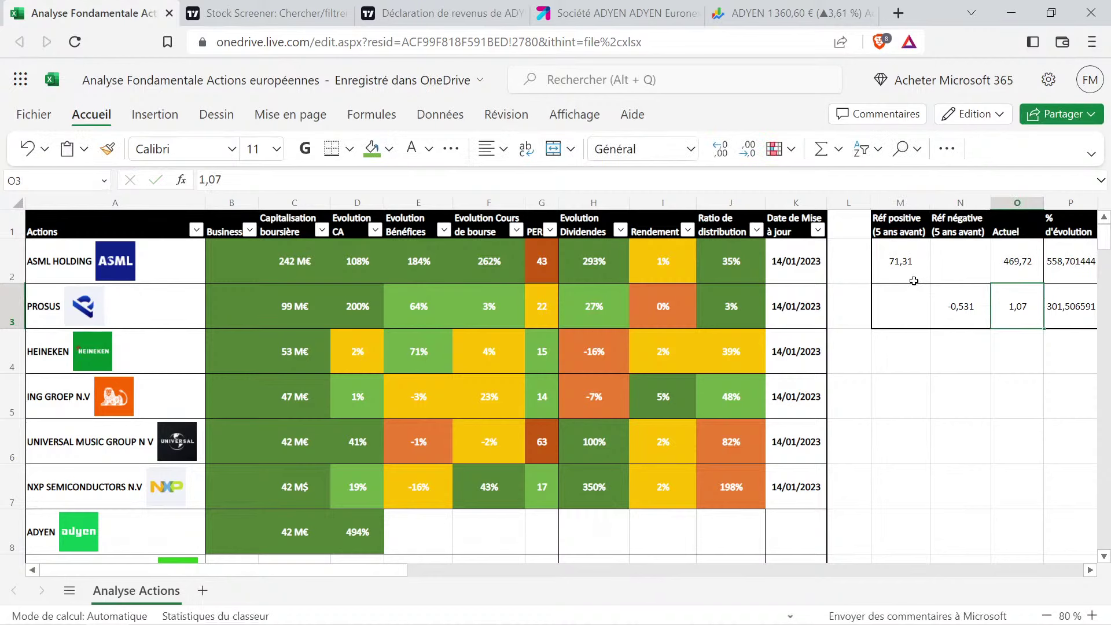
Copy Adyen's dark green Evolution CA cell into its Evolution Bénéfices cell and set the value to 559%
{"action": "left_click", "coordinate": [371, 535]}
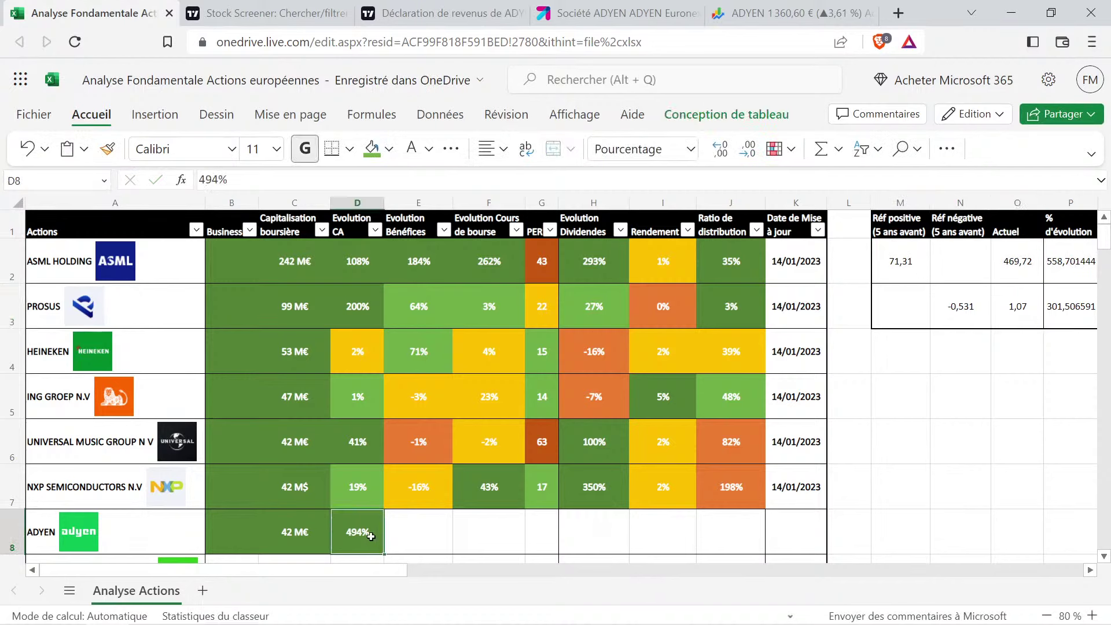
{"action": "key", "text": "ctrl+c"}
{"action": "left_click", "coordinate": [418, 527]}
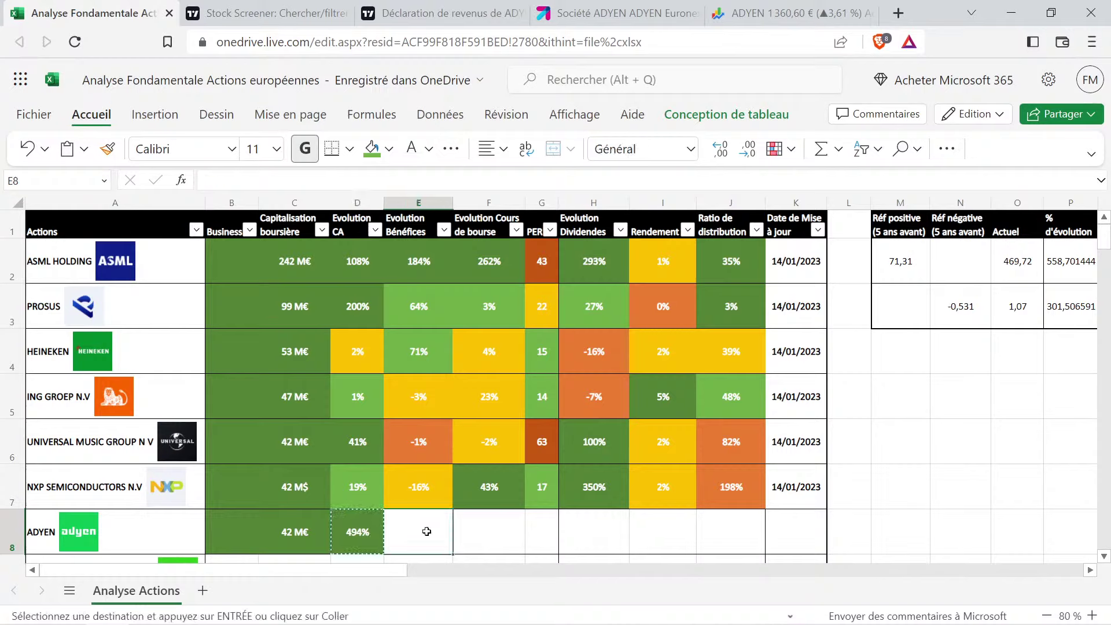
{"action": "key", "text": "ctrl+v"}
{"action": "type", "text": "49"}
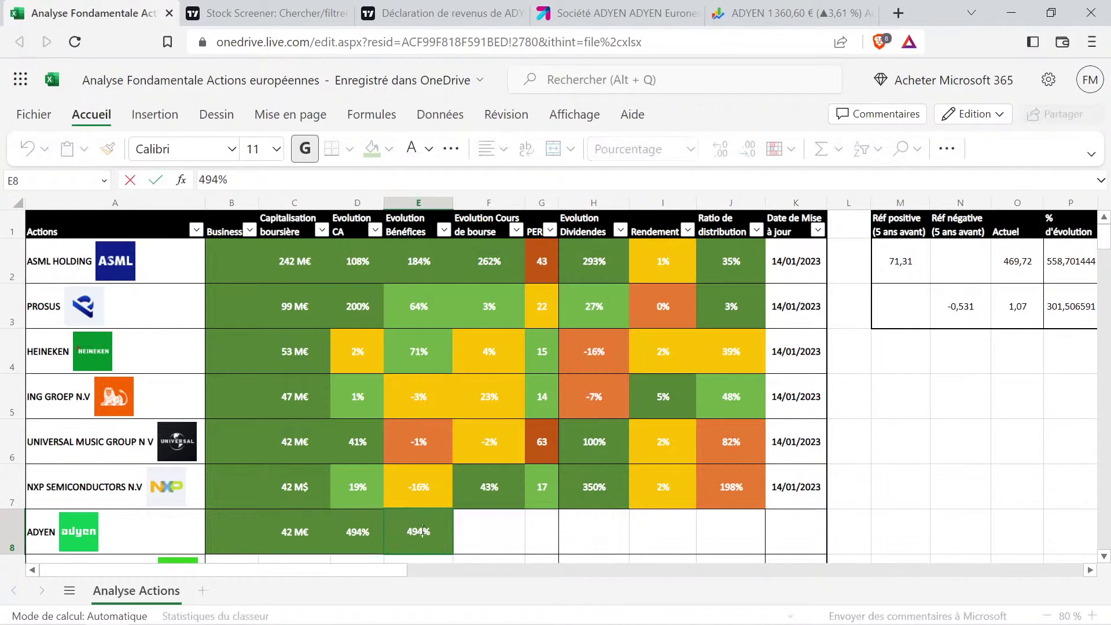
{"action": "key", "text": "BackSpace"}
{"action": "key", "text": "BackSpace"}
{"action": "type", "text": "559"}
{"action": "key", "text": "Return"}
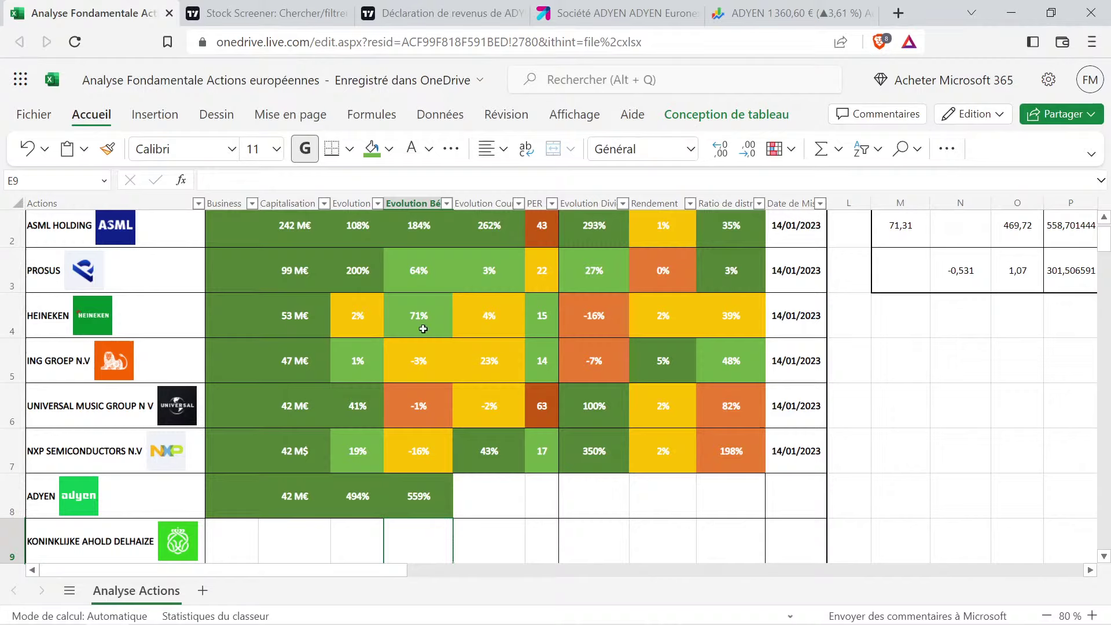
Open Adyen's forecast page on TradingView and examine the price target, analyst rating and annual earnings-per-share estimates
{"action": "left_click", "coordinate": [403, 5]}
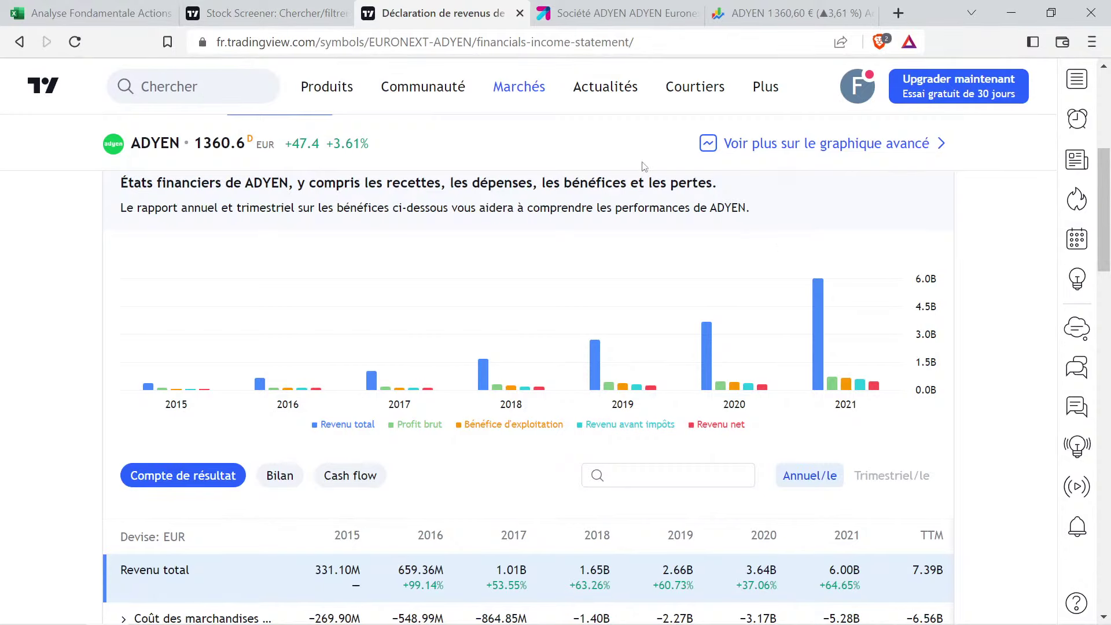
{"action": "scroll", "coordinate": [639, 166], "scroll_direction": "up", "scroll_amount": 3}
{"action": "left_click", "coordinate": [678, 177]}
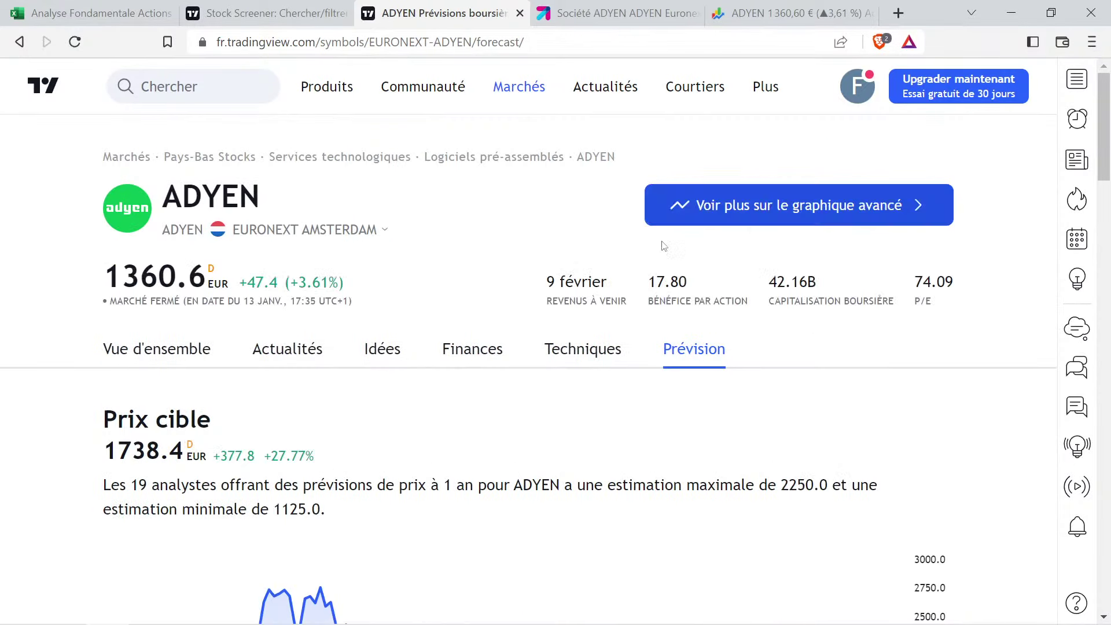
{"action": "scroll", "coordinate": [616, 339], "scroll_direction": "down", "scroll_amount": 5}
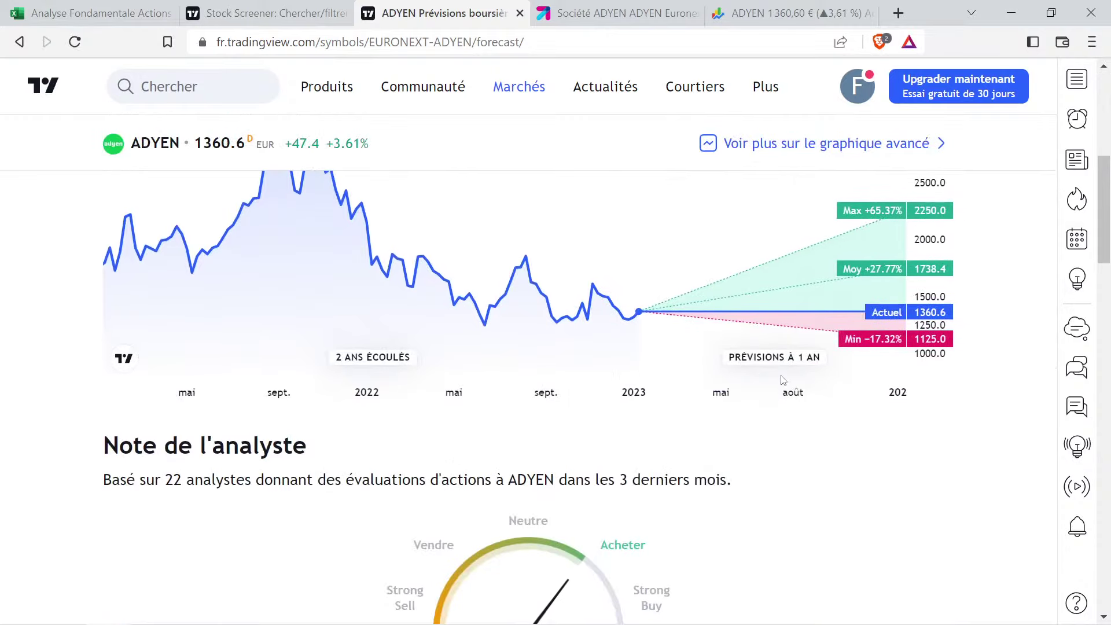
{"action": "scroll", "coordinate": [883, 382], "scroll_direction": "up", "scroll_amount": 3}
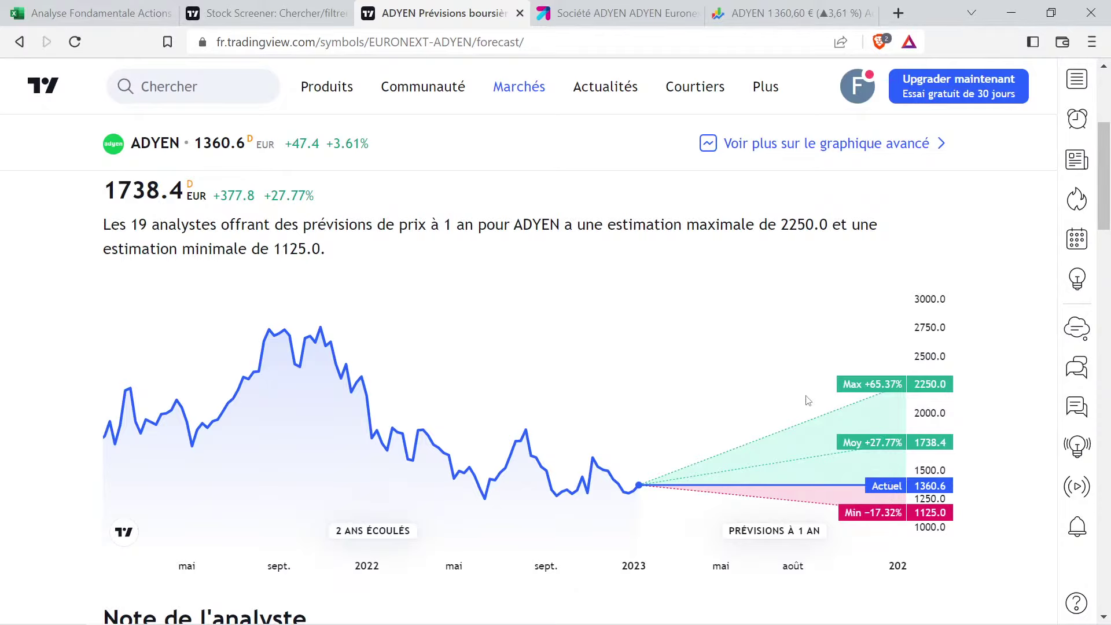
{"action": "scroll", "coordinate": [748, 371], "scroll_direction": "down", "scroll_amount": 6}
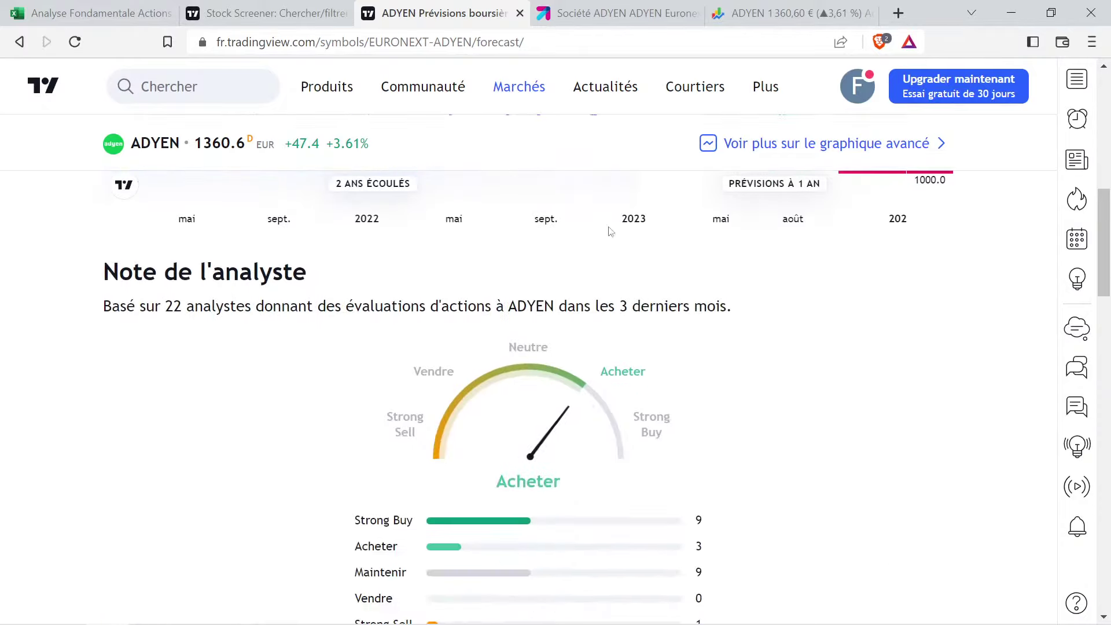
{"action": "scroll", "coordinate": [756, 293], "scroll_direction": "down", "scroll_amount": 4}
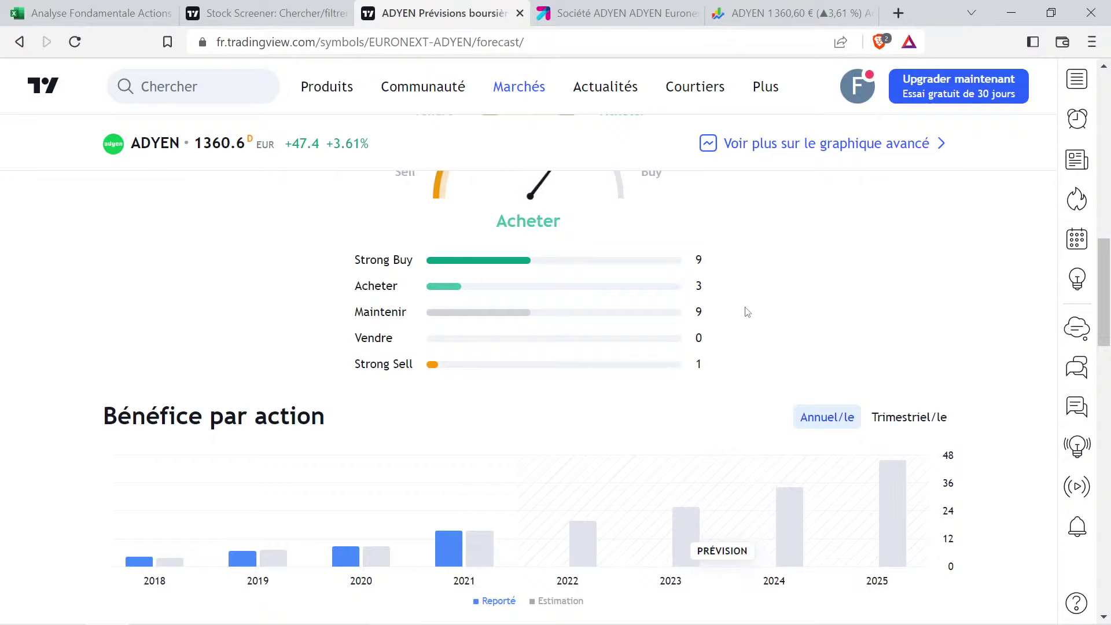
{"action": "scroll", "coordinate": [746, 312], "scroll_direction": "down", "scroll_amount": 3}
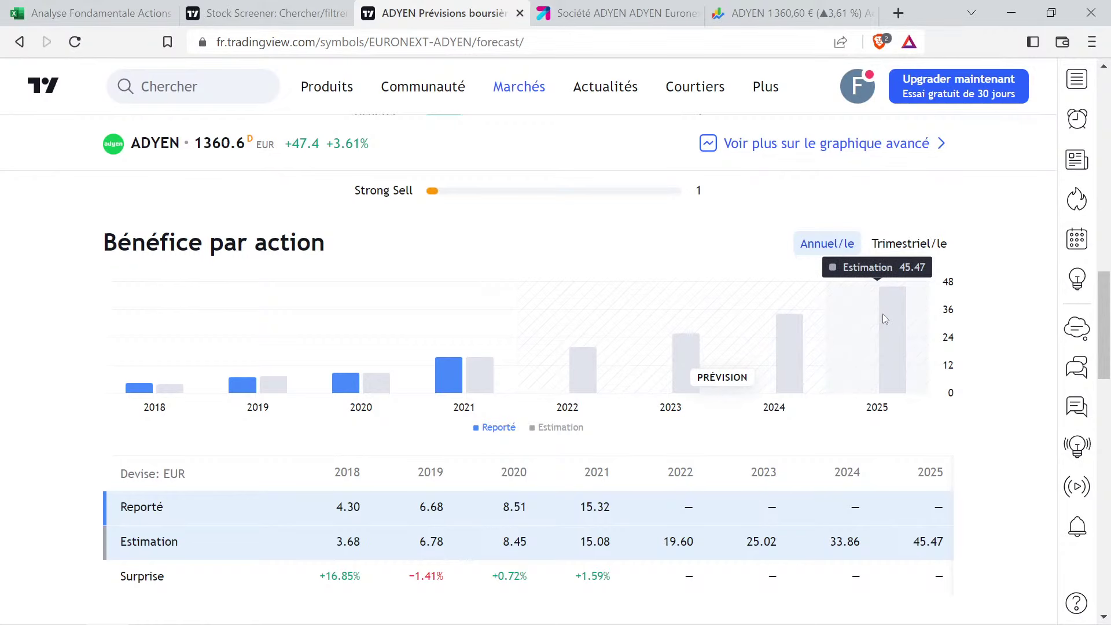
Check Adyen's profit evolution cell in the workbook, then switch TradingView's revenue forecast to annual and examine the estimates up to 2025
{"action": "left_click", "coordinate": [145, 13]}
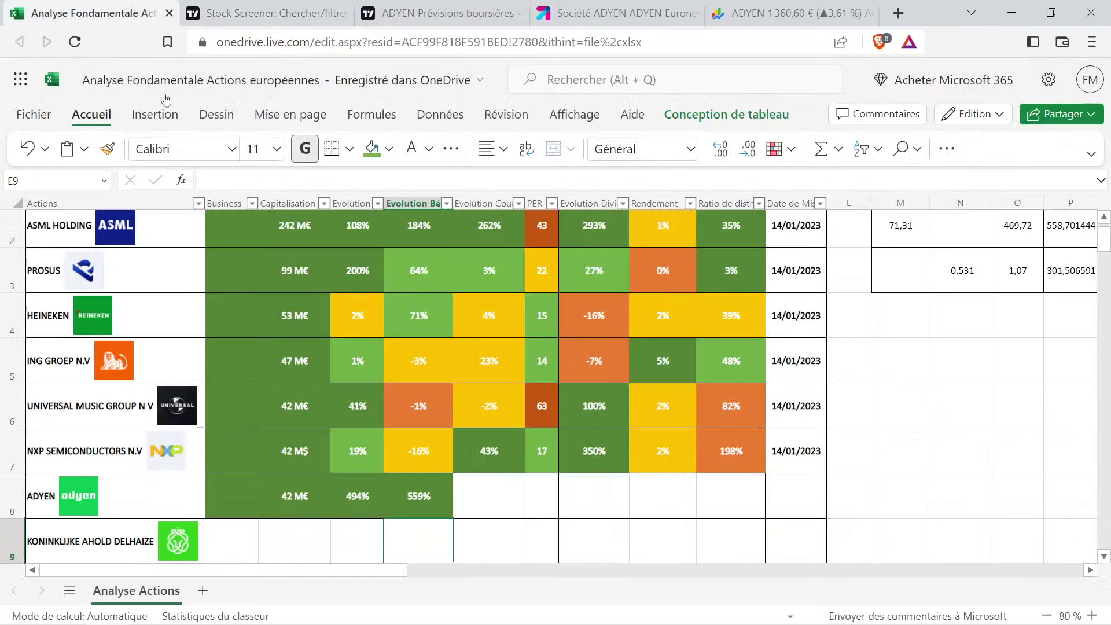
{"action": "left_click", "coordinate": [422, 488]}
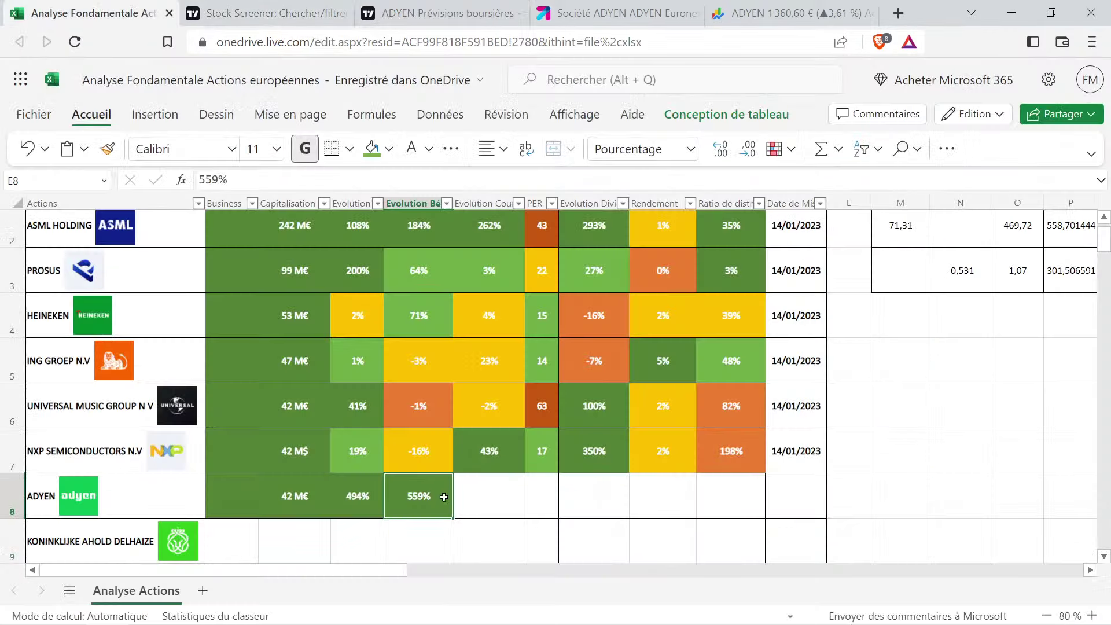
{"action": "left_click", "coordinate": [439, 8]}
{"action": "scroll", "coordinate": [739, 358], "scroll_direction": "down", "scroll_amount": 5}
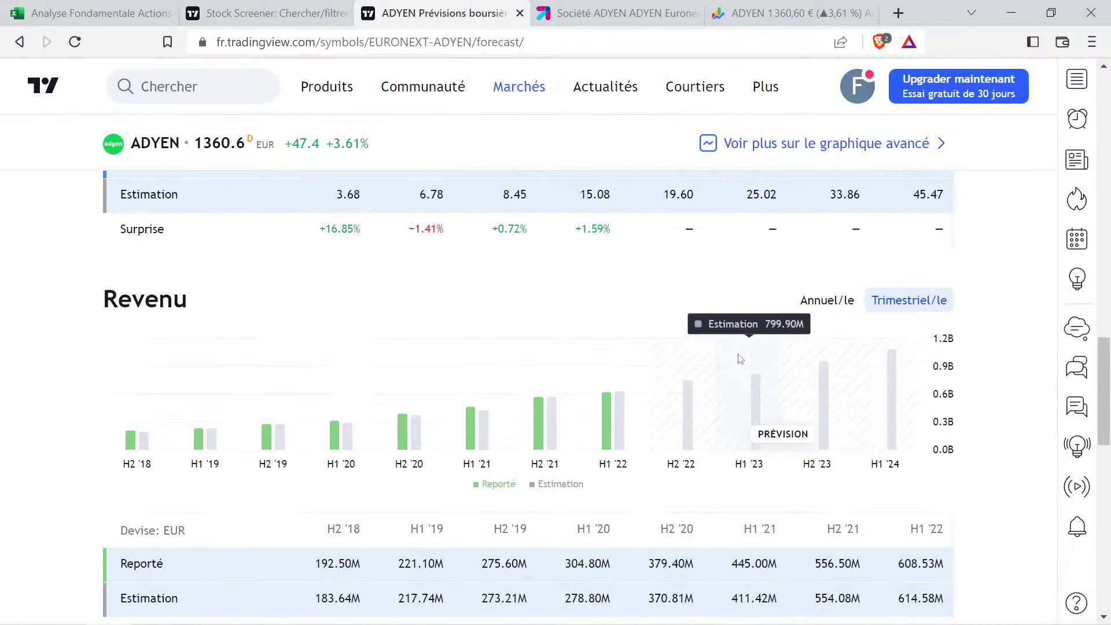
{"action": "left_click", "coordinate": [832, 301]}
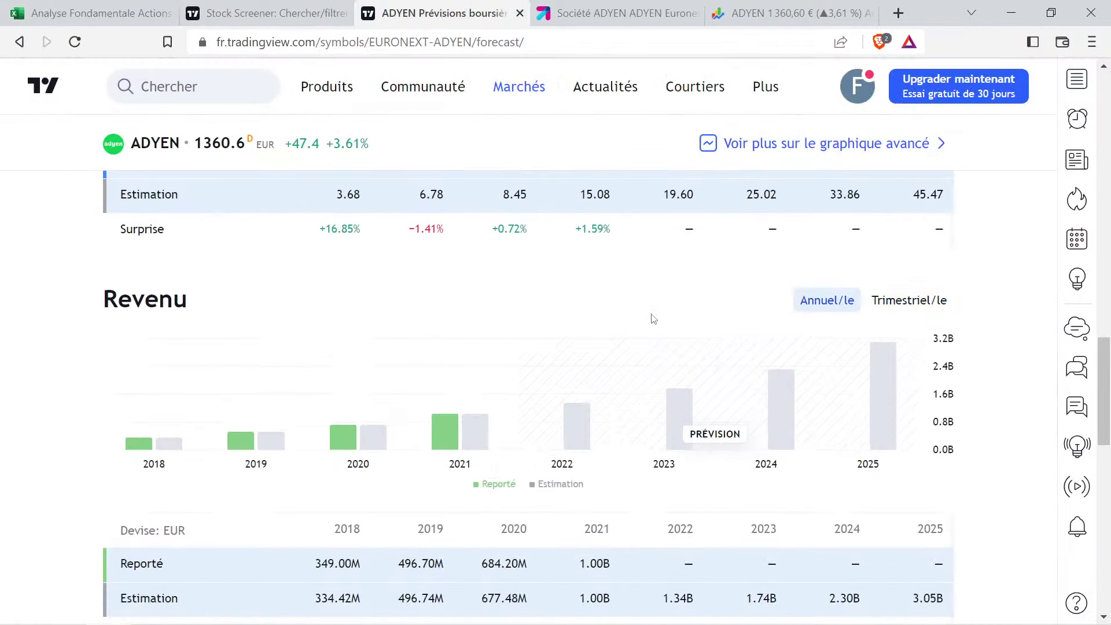
{"action": "mouse_move", "coordinate": [478, 434]}
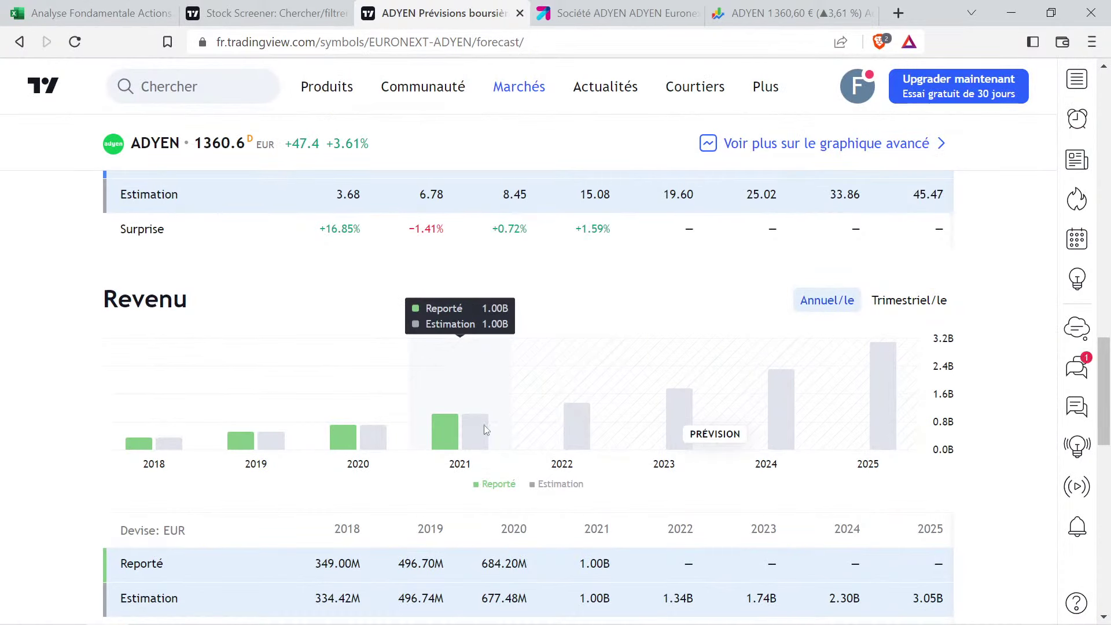
{"action": "mouse_move", "coordinate": [557, 420]}
{"action": "mouse_move", "coordinate": [676, 387]}
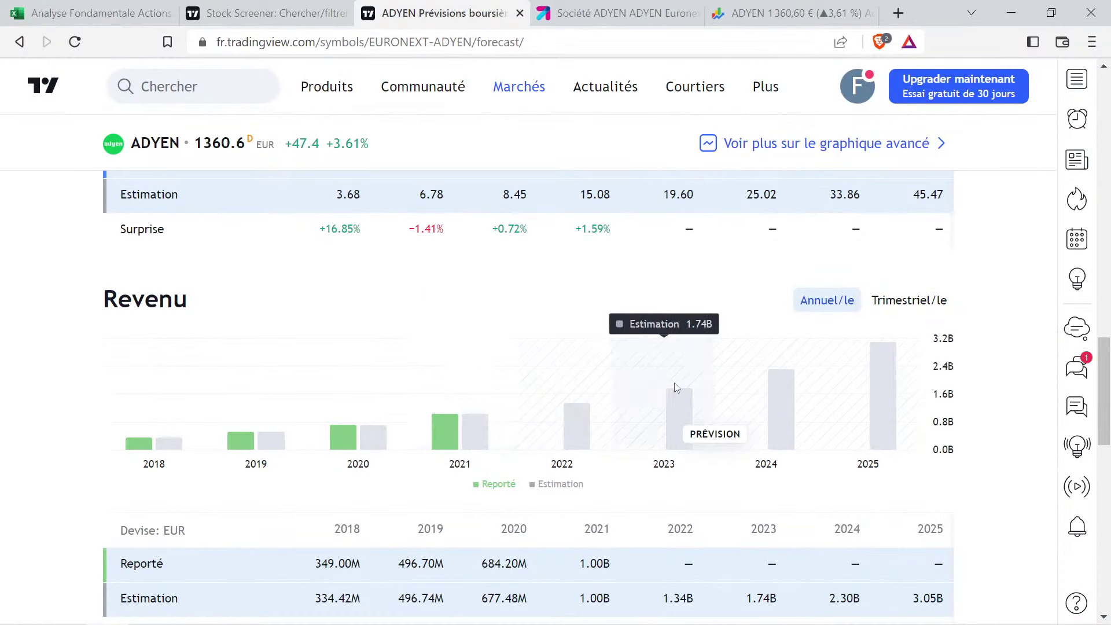
{"action": "mouse_move", "coordinate": [763, 372]}
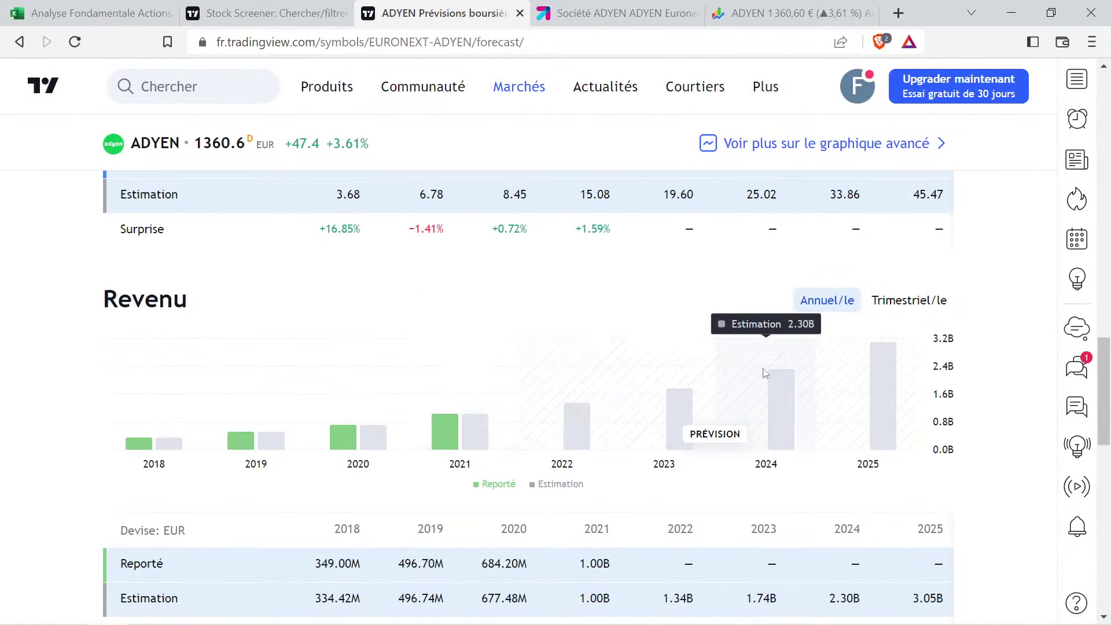
{"action": "mouse_move", "coordinate": [863, 362]}
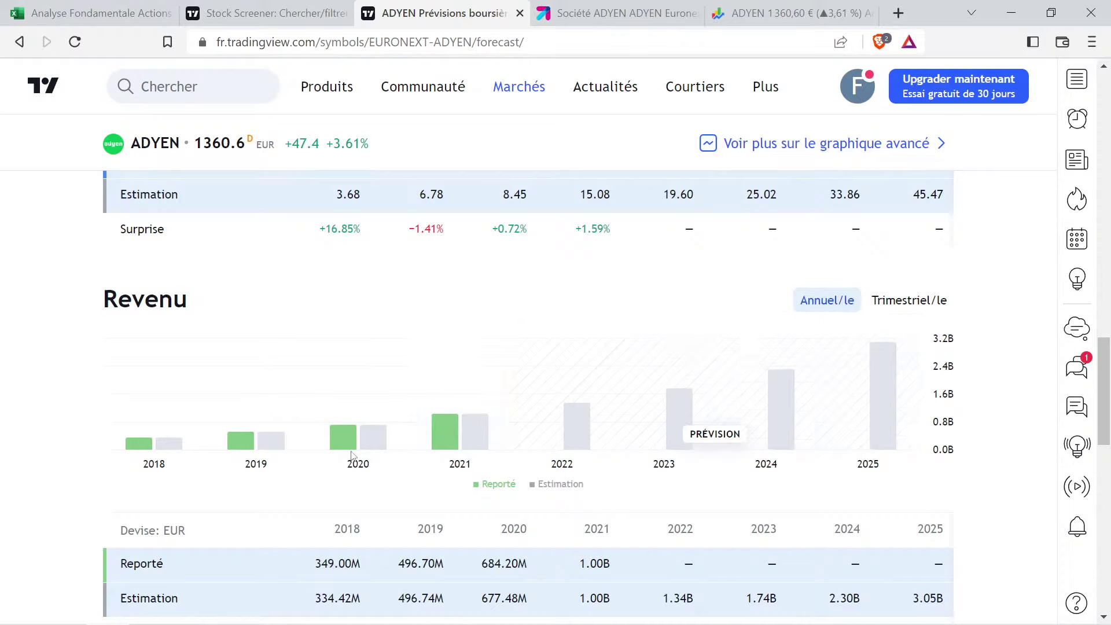
{"action": "mouse_move", "coordinate": [373, 444]}
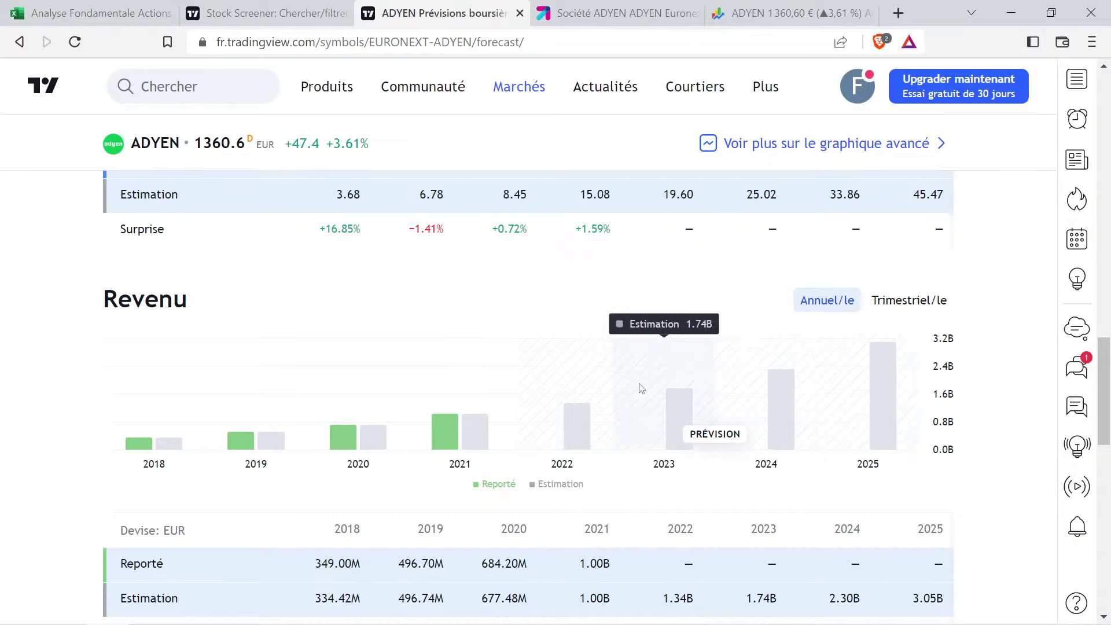
On Google Finance, switch Adyen's income statement to annual figures and examine the yearly revenue and net income
{"action": "left_click", "coordinate": [808, 6]}
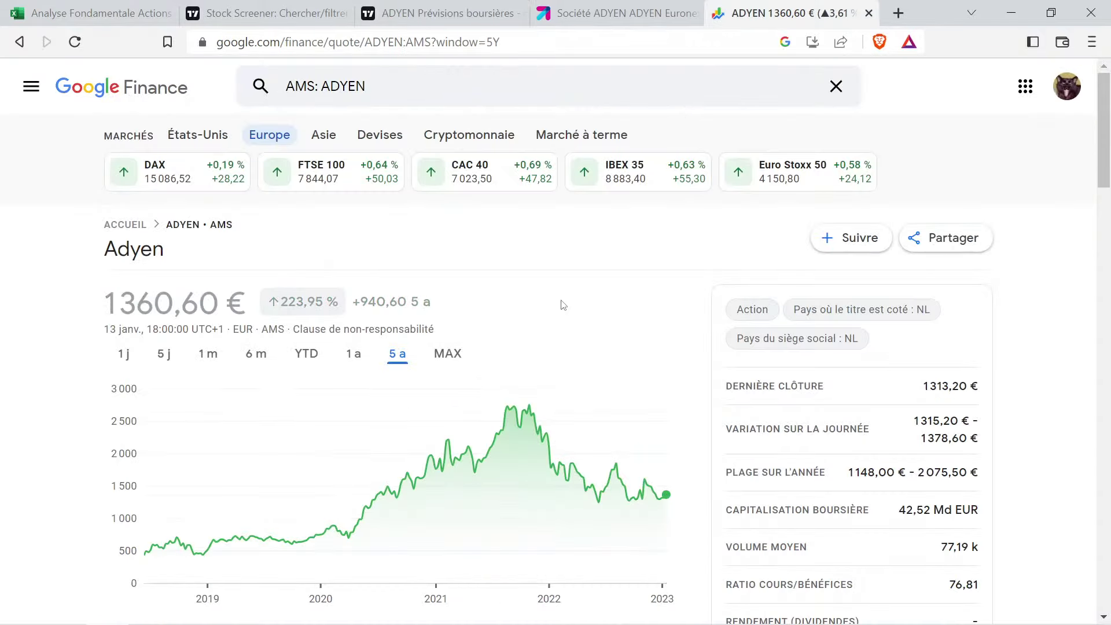
{"action": "scroll", "coordinate": [518, 317], "scroll_direction": "down", "scroll_amount": 15}
{"action": "scroll", "coordinate": [508, 326], "scroll_direction": "up", "scroll_amount": 3}
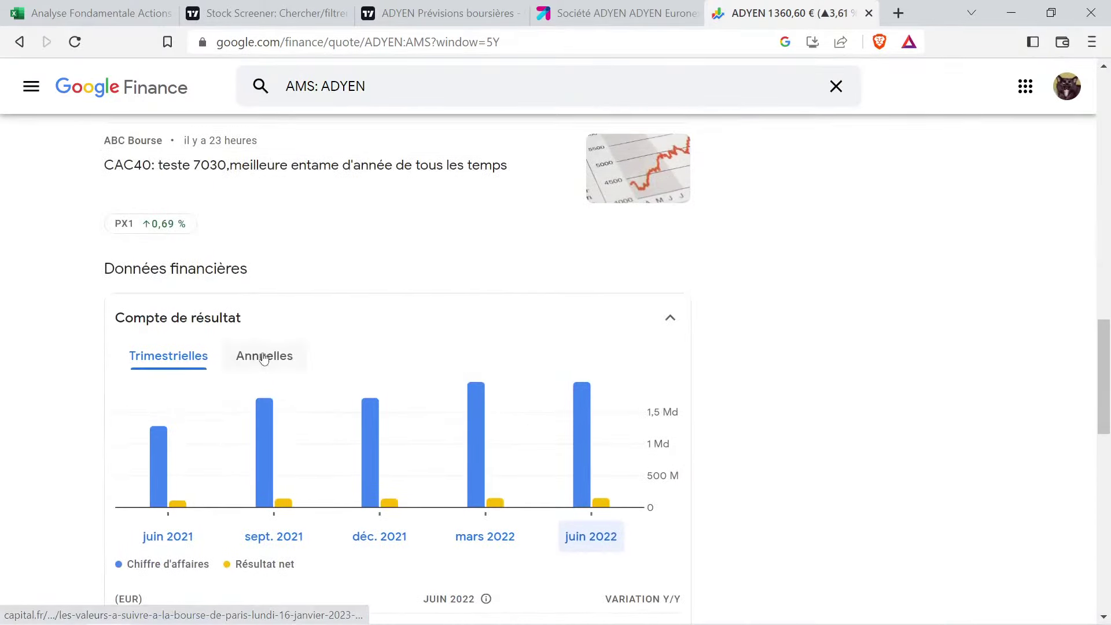
{"action": "left_click", "coordinate": [265, 356]}
{"action": "mouse_move", "coordinate": [289, 468]}
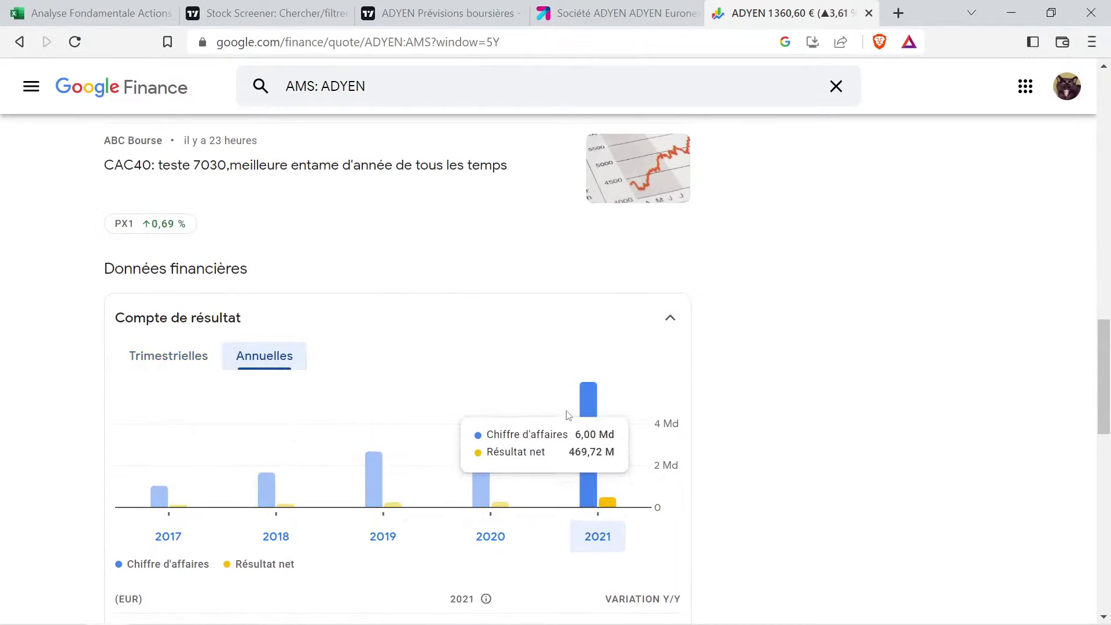
Compare Adyen's annual earnings-per-share and revenue forecasts on TradingView, then check its revenue and profit evolution cells in the workbook
{"action": "left_click", "coordinate": [445, 12]}
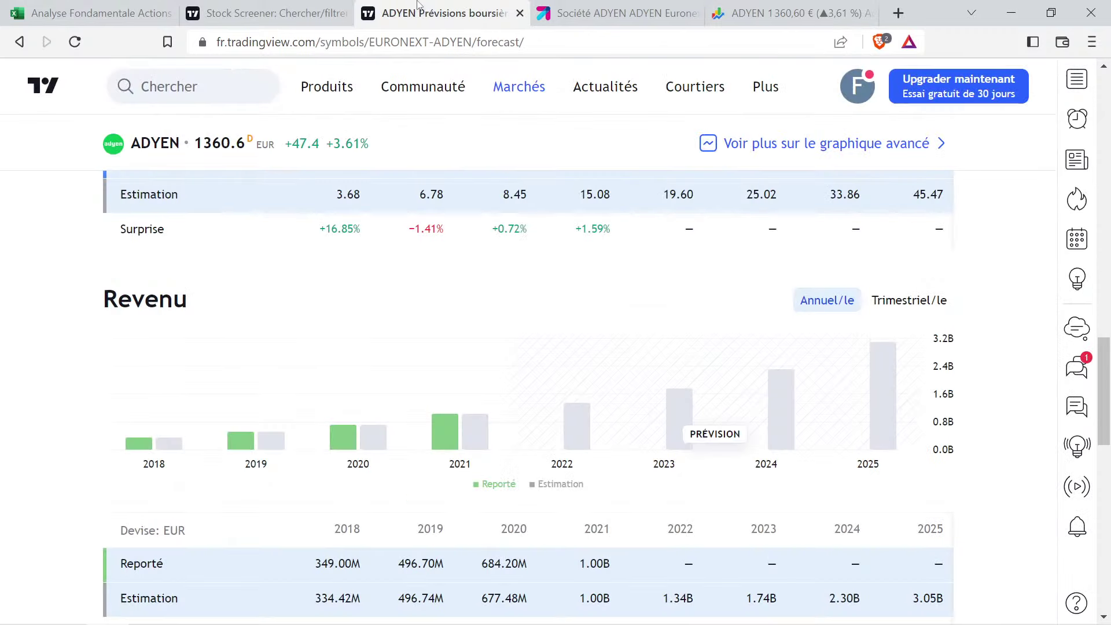
{"action": "mouse_move", "coordinate": [439, 86]}
{"action": "mouse_move", "coordinate": [314, 384]}
{"action": "mouse_move", "coordinate": [726, 402]}
{"action": "mouse_move", "coordinate": [364, 367]}
{"action": "scroll", "coordinate": [364, 366], "scroll_direction": "up", "scroll_amount": 7}
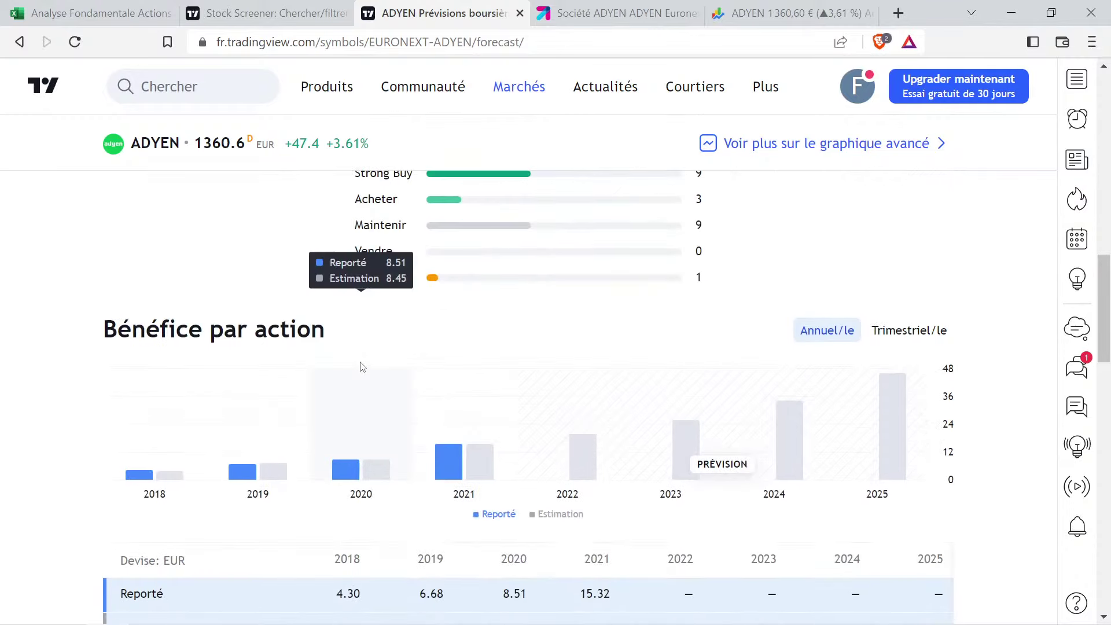
{"action": "scroll", "coordinate": [362, 366], "scroll_direction": "down", "scroll_amount": 7}
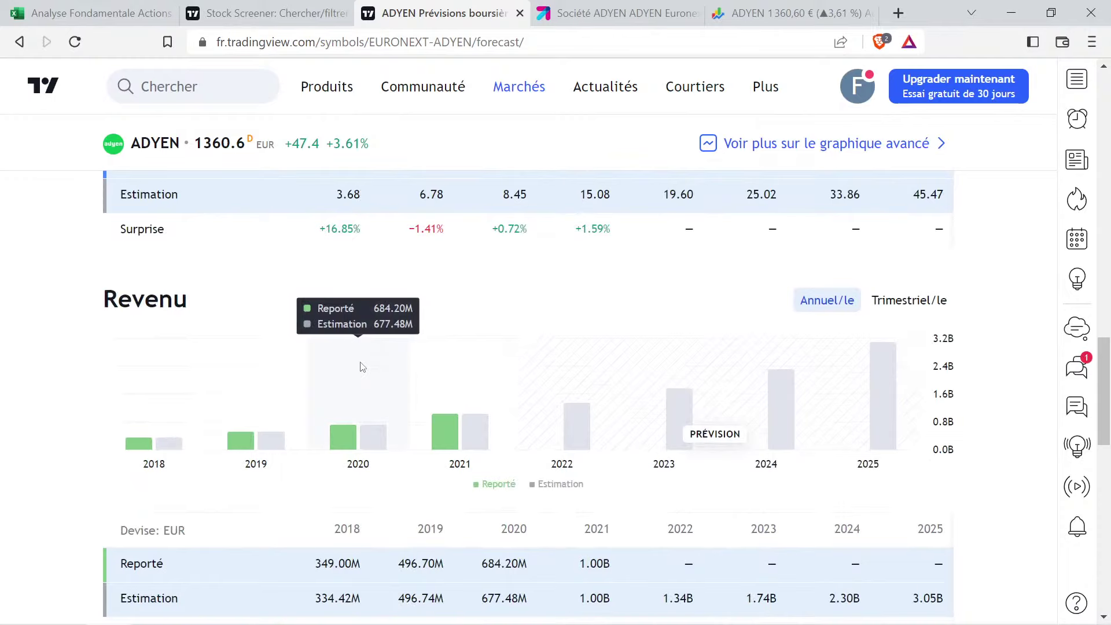
{"action": "scroll", "coordinate": [363, 366], "scroll_direction": "up", "scroll_amount": 7}
{"action": "scroll", "coordinate": [360, 367], "scroll_direction": "down", "scroll_amount": 3}
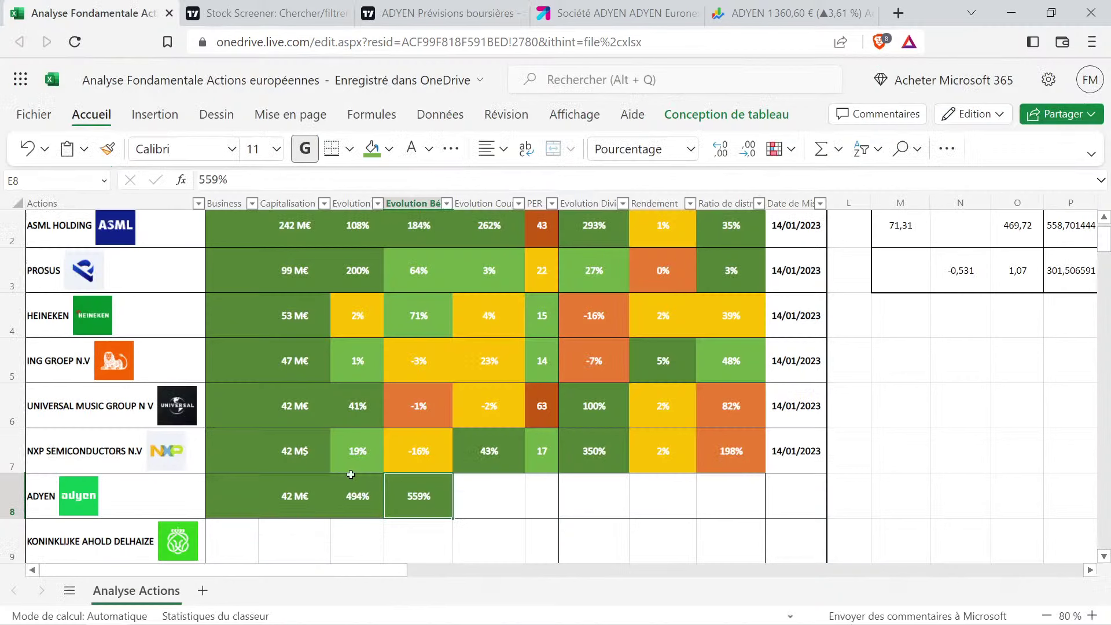
{"action": "left_click", "coordinate": [368, 527]}
{"action": "left_click_drag", "start_coordinate": [353, 493], "coordinate": [405, 491]}
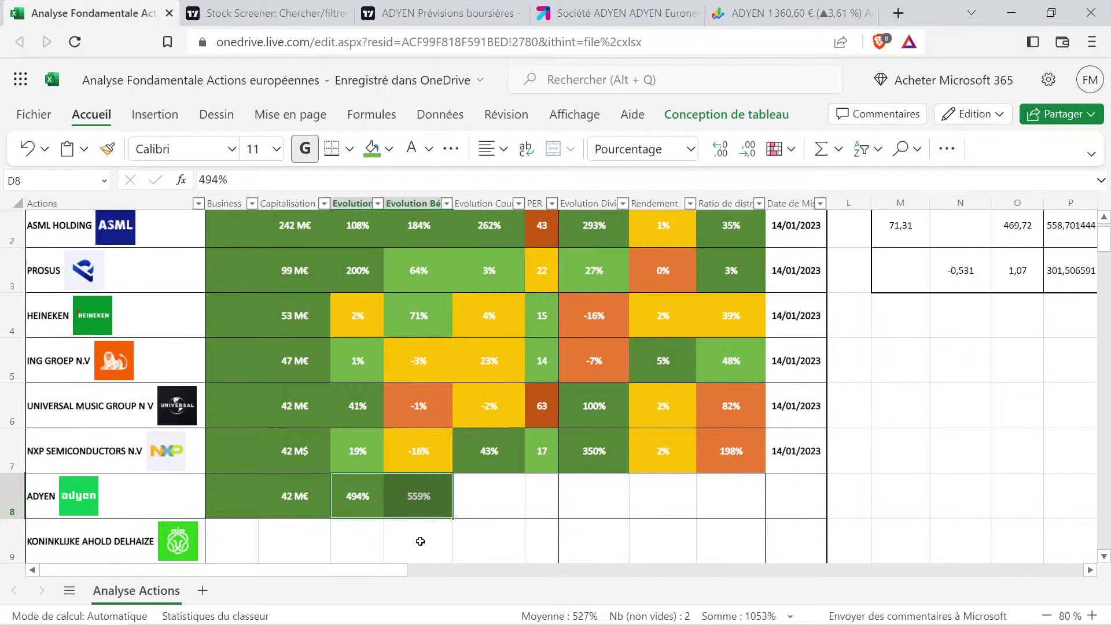
On Google Finance, examine Adyen's share price evolution over the maximum period and over five years
{"action": "left_click", "coordinate": [778, 12]}
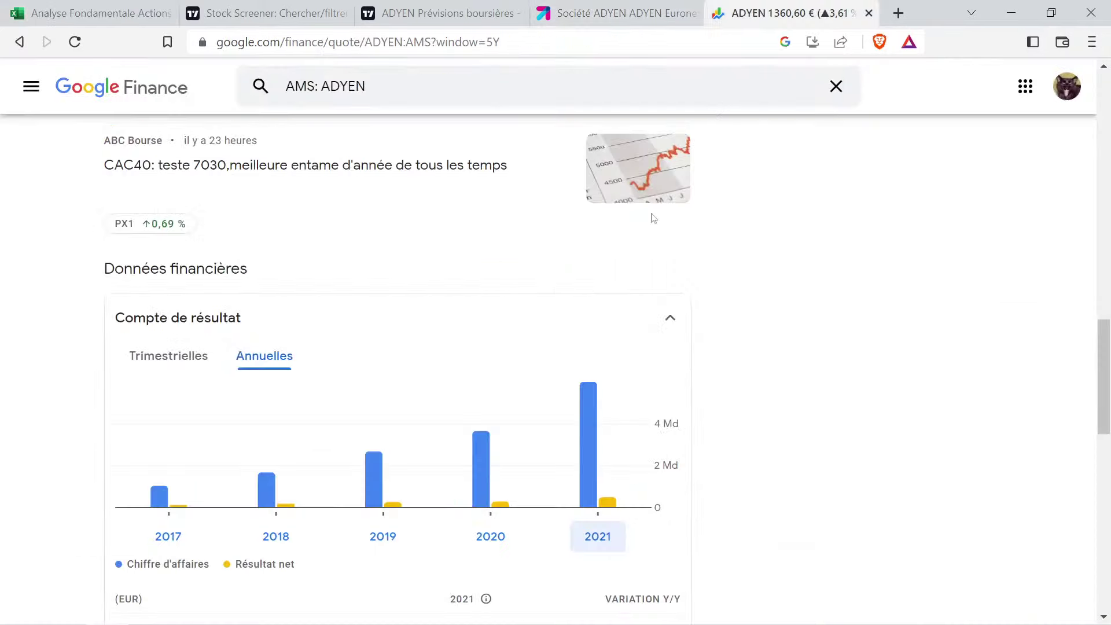
{"action": "scroll", "coordinate": [486, 307], "scroll_direction": "up", "scroll_amount": 15}
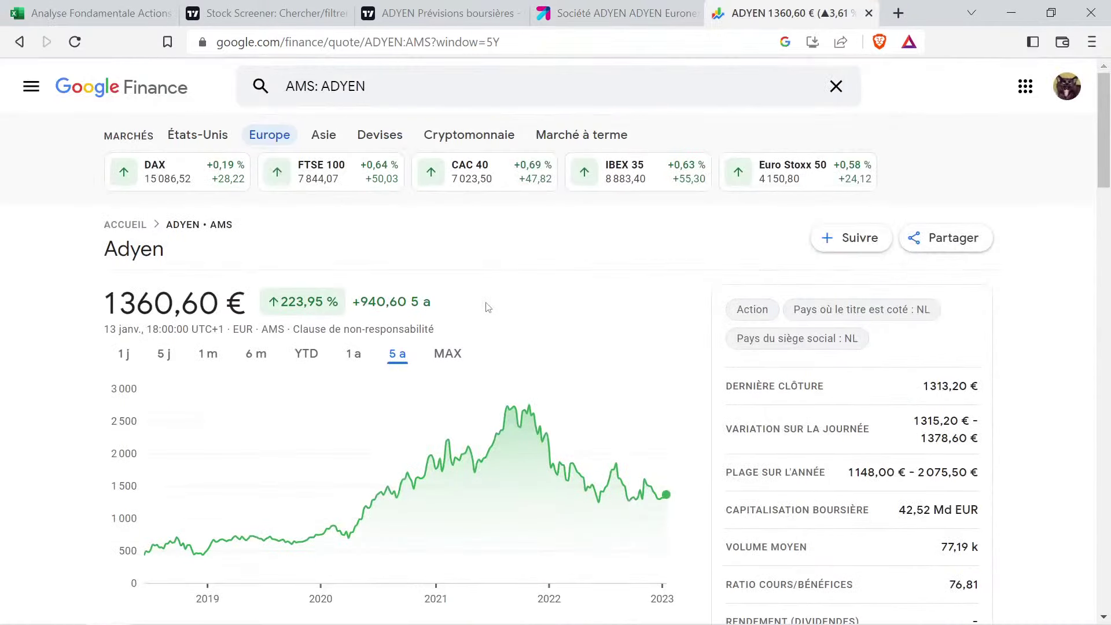
{"action": "scroll", "coordinate": [486, 307], "scroll_direction": "down", "scroll_amount": 2}
{"action": "mouse_move", "coordinate": [146, 467]}
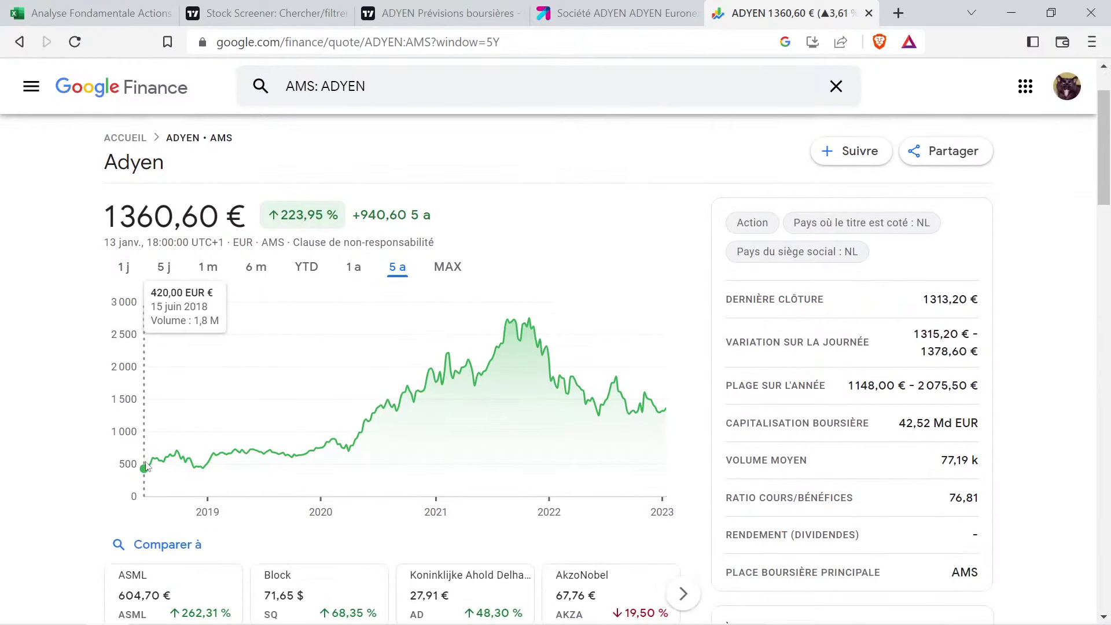
{"action": "left_click", "coordinate": [447, 267]}
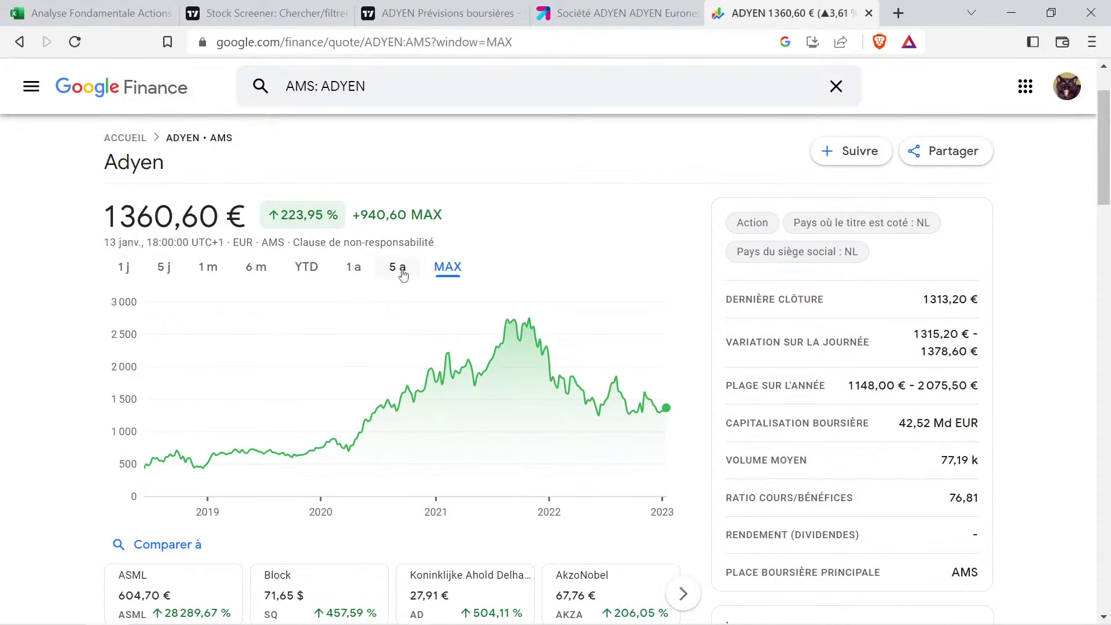
{"action": "mouse_move", "coordinate": [133, 401]}
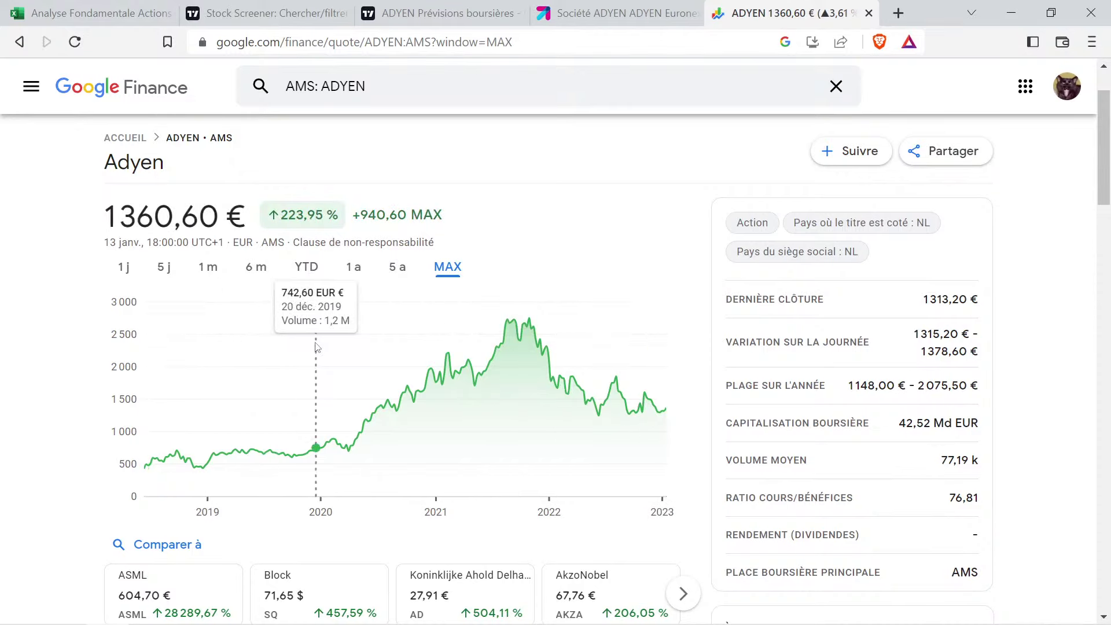
{"action": "left_click", "coordinate": [398, 270]}
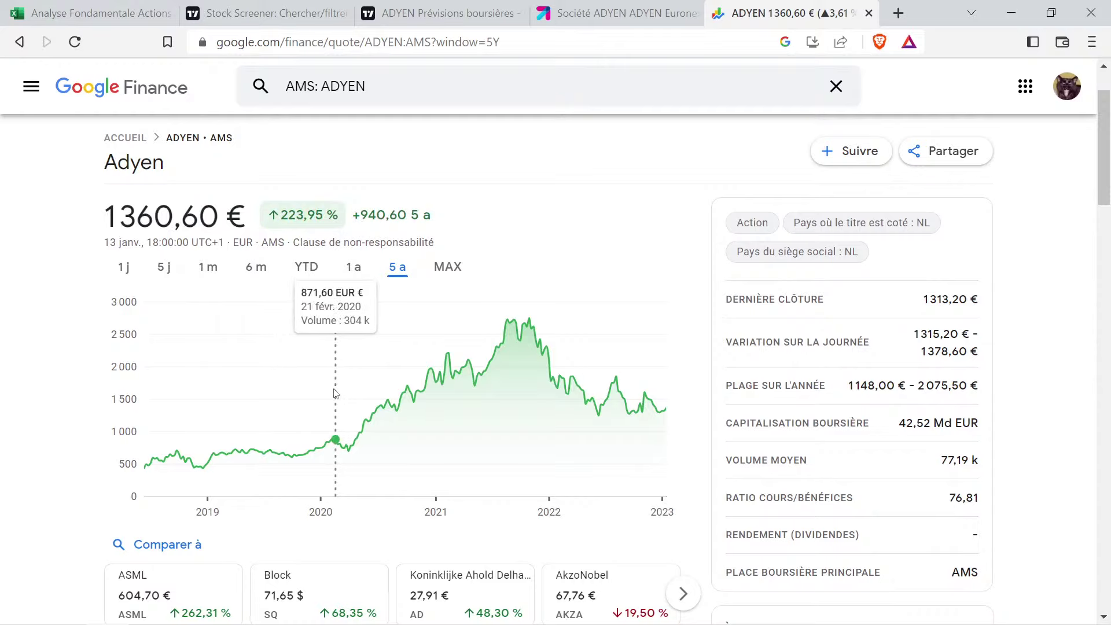
{"action": "mouse_move", "coordinate": [325, 392]}
{"action": "left_mouse_down"}
{"action": "mouse_move", "coordinate": [461, 399]}
{"action": "mouse_move", "coordinate": [151, 405]}
{"action": "mouse_move", "coordinate": [704, 412]}
{"action": "left_mouse_up"}
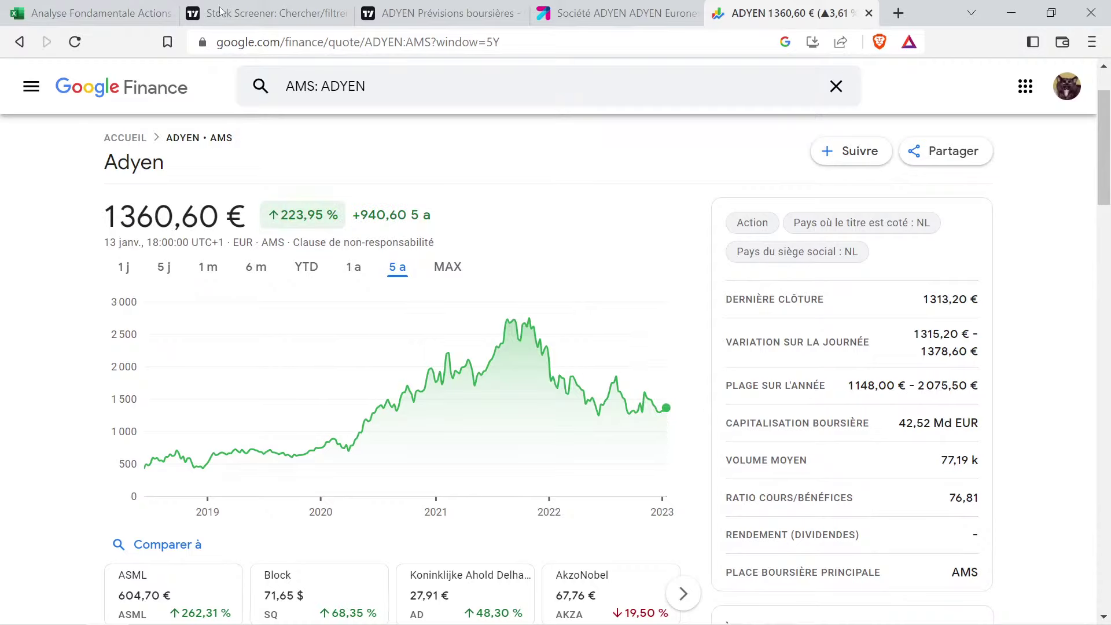
In the workbook, copy Adyen's Evolution Bénéfices cell into its share price evolution cell and set the value to 224%
{"action": "left_click", "coordinate": [132, 12]}
{"action": "left_click", "coordinate": [433, 505]}
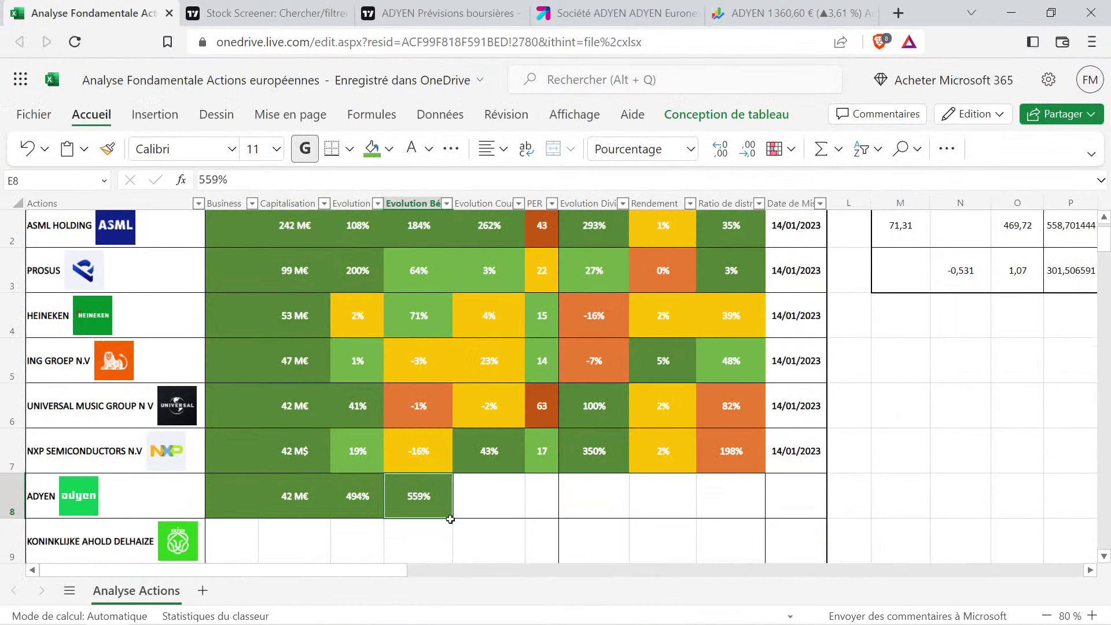
{"action": "key", "text": "ctrl+c"}
{"action": "left_click", "coordinate": [506, 493]}
{"action": "key", "text": "ctrl+v"}
{"action": "double_click", "coordinate": [492, 496]}
{"action": "key", "text": "BackSpace"}
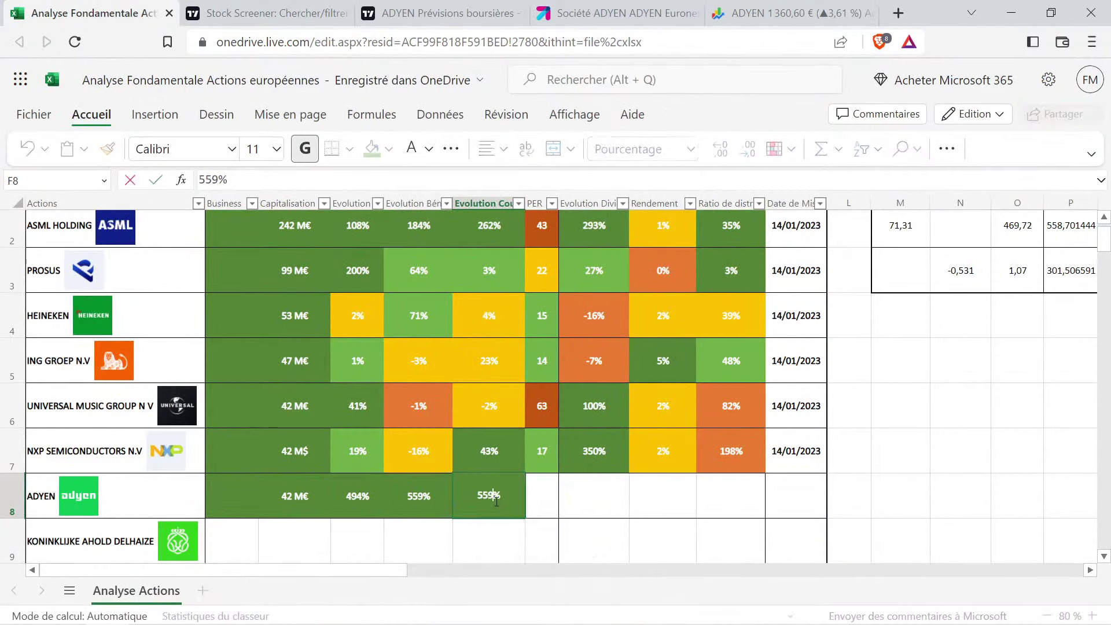
{"action": "key", "text": "BackSpace"}
{"action": "key", "text": "BackSpace"}
{"action": "type", "text": "224"}
{"action": "key", "text": "Return"}
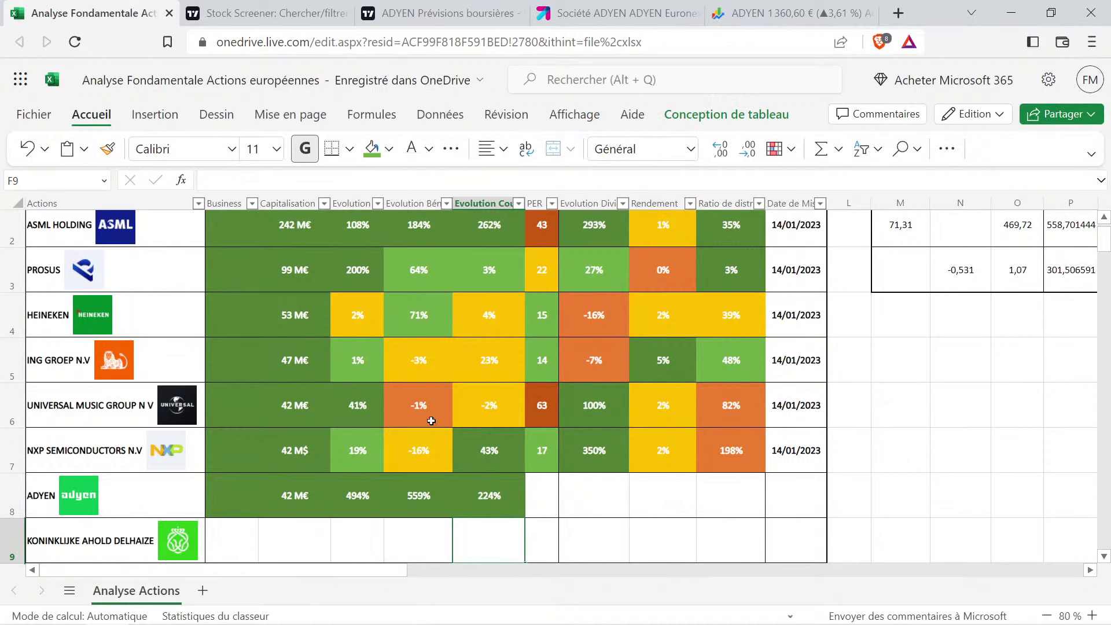
Check Adyen's P/E in the TradingView screener, then copy Universal Music Group's PER cell into Adyen's row and set it to 74
{"action": "left_click", "coordinate": [315, 4]}
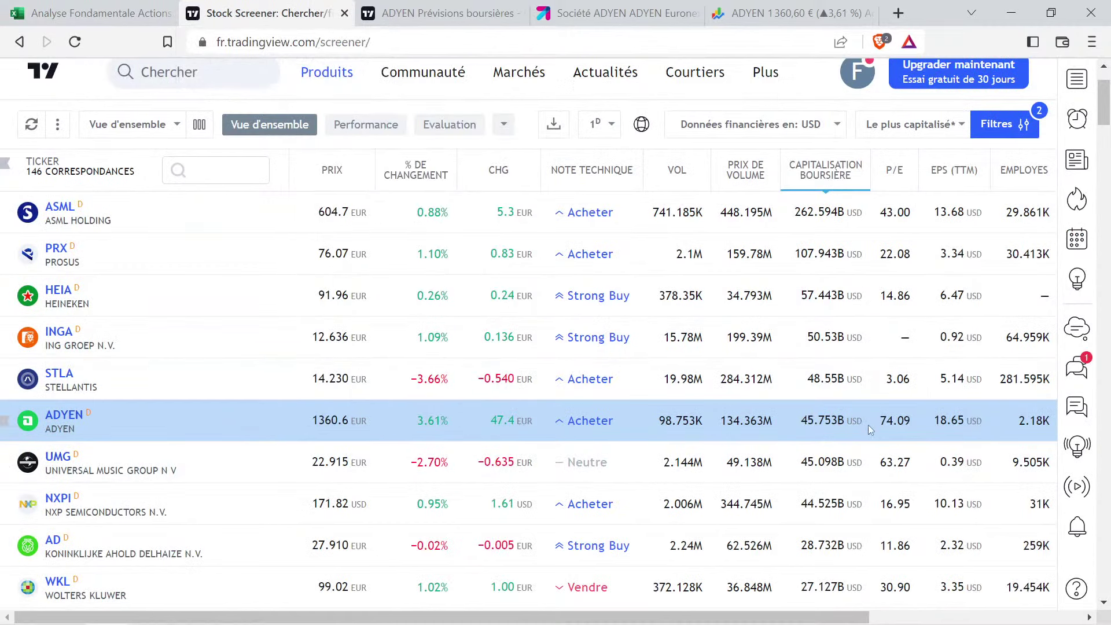
{"action": "left_click", "coordinate": [50, 9]}
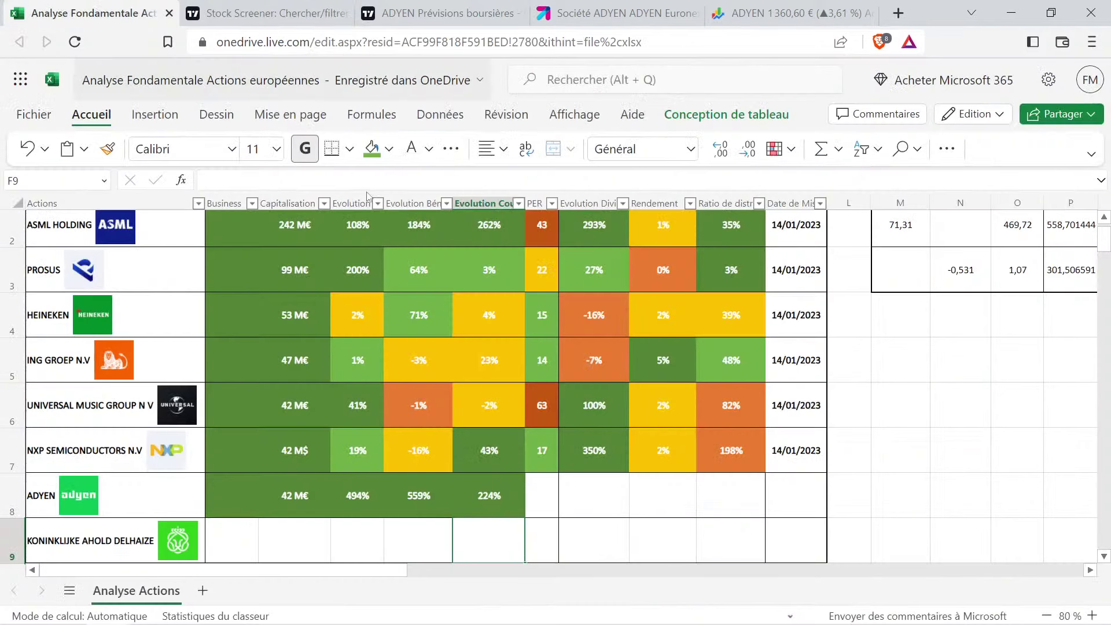
{"action": "left_click", "coordinate": [541, 419]}
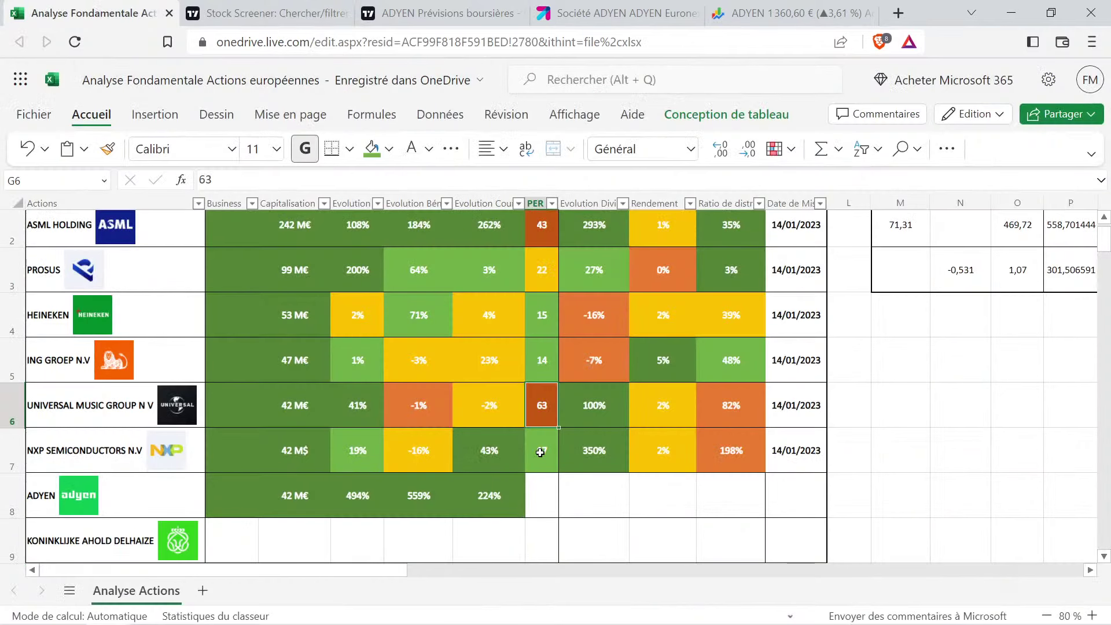
{"action": "key", "text": "ctrl+c"}
{"action": "left_click", "coordinate": [543, 495]}
{"action": "key", "text": "ctrl+v"}
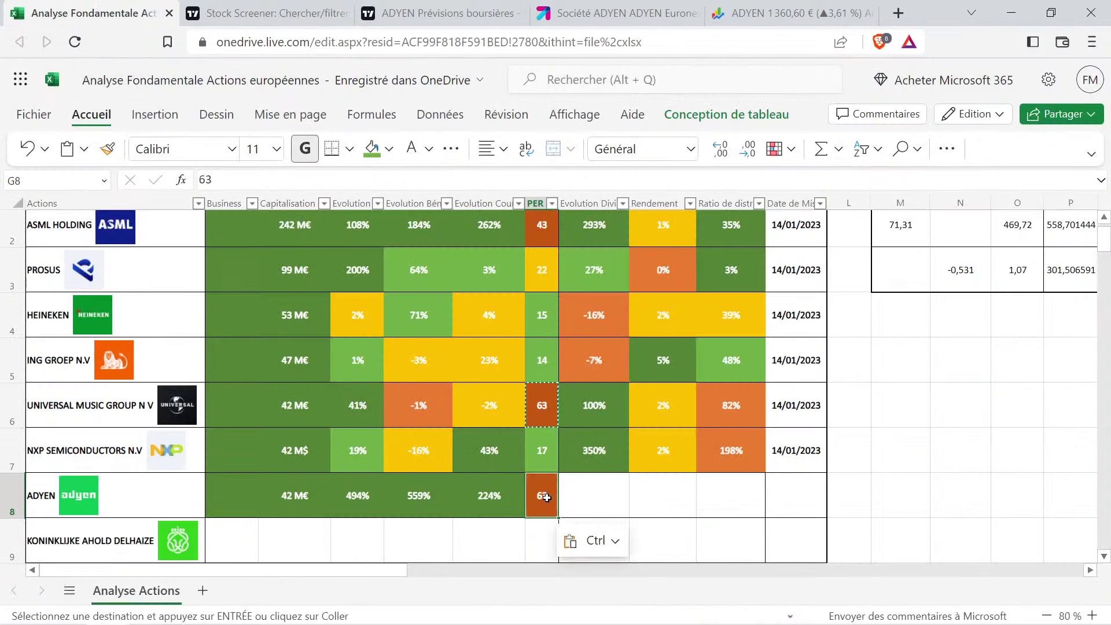
{"action": "double_click", "coordinate": [546, 497]}
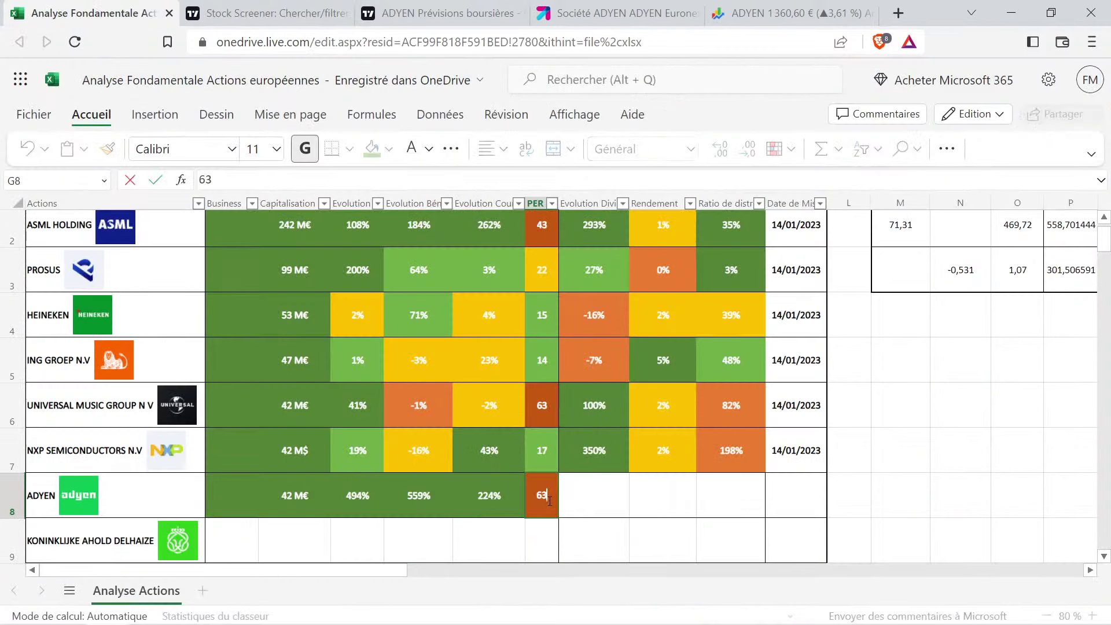
{"action": "key", "text": "BackSpace"}
{"action": "key", "text": "BackSpace"}
{"action": "type", "text": "74"}
{"action": "left_click", "coordinate": [587, 496]}
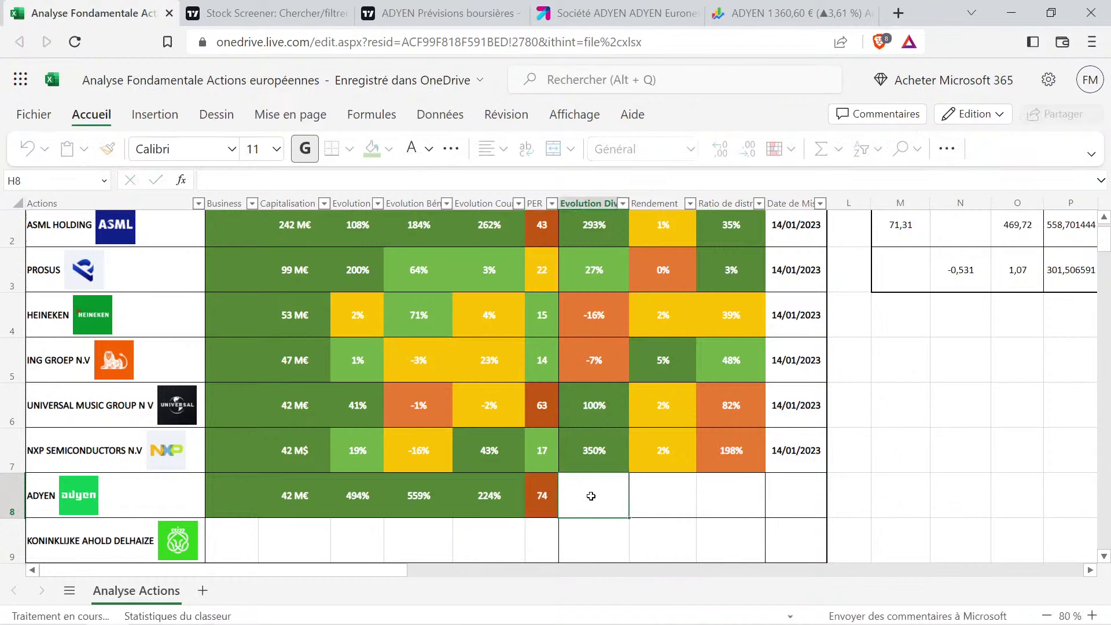
Review Adyen's filled cells from Business to PER in the workbook
{"action": "left_click", "coordinate": [546, 486]}
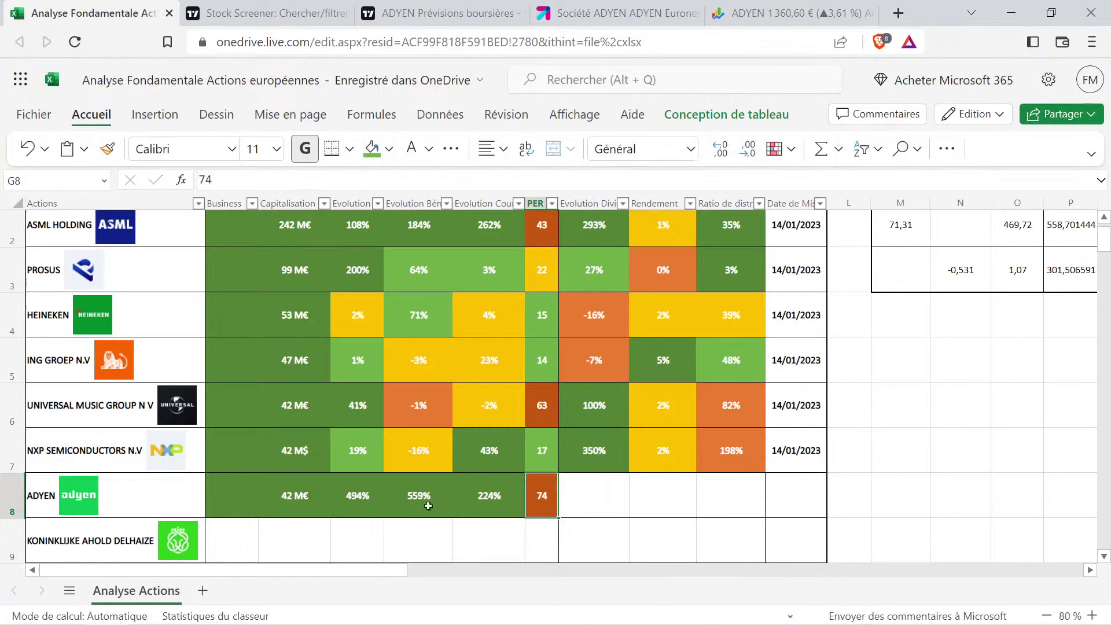
{"action": "left_click_drag", "start_coordinate": [236, 495], "coordinate": [549, 508]}
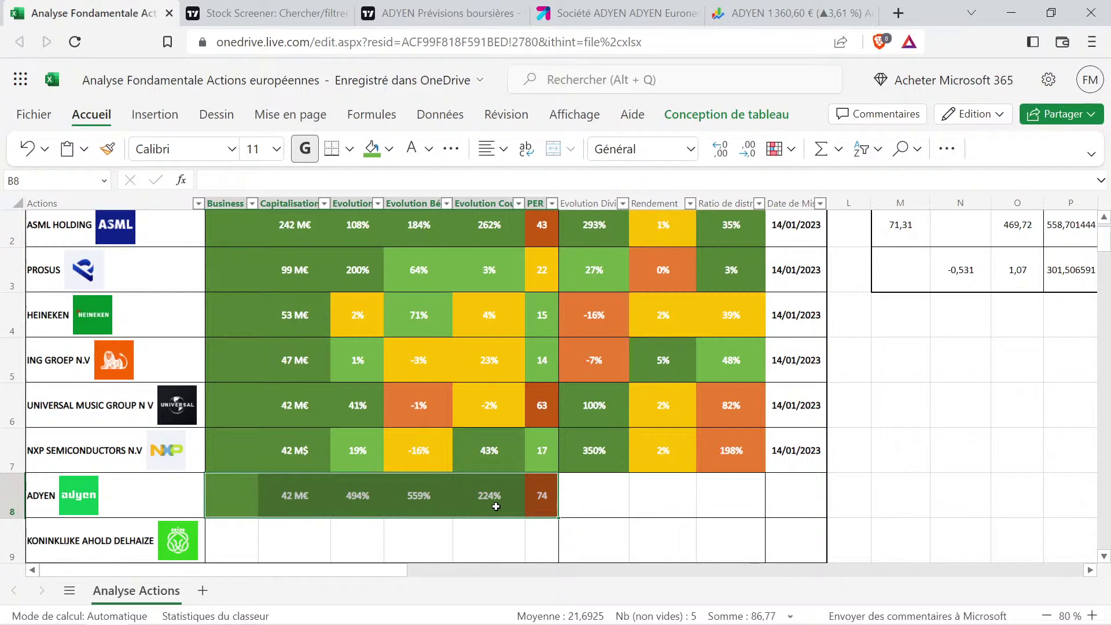
{"action": "left_click_drag", "start_coordinate": [541, 495], "coordinate": [231, 496]}
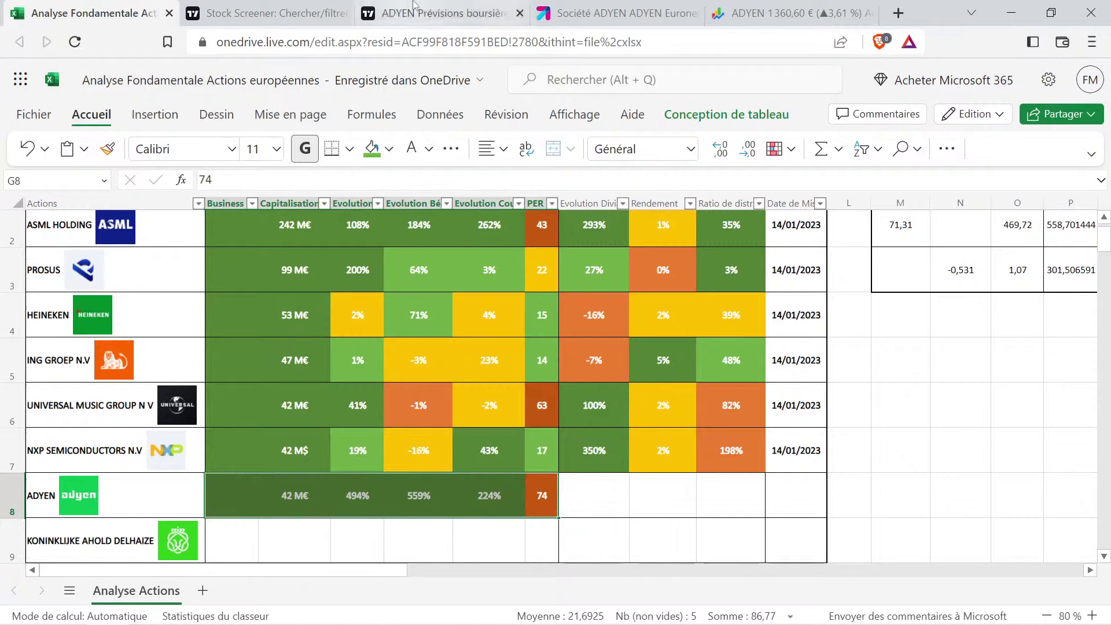
Open Adyen's dividend overview in its TradingView financials and examine whether it pays dividends
{"action": "left_click", "coordinate": [445, 9]}
{"action": "scroll", "coordinate": [762, 384], "scroll_direction": "up", "scroll_amount": 12}
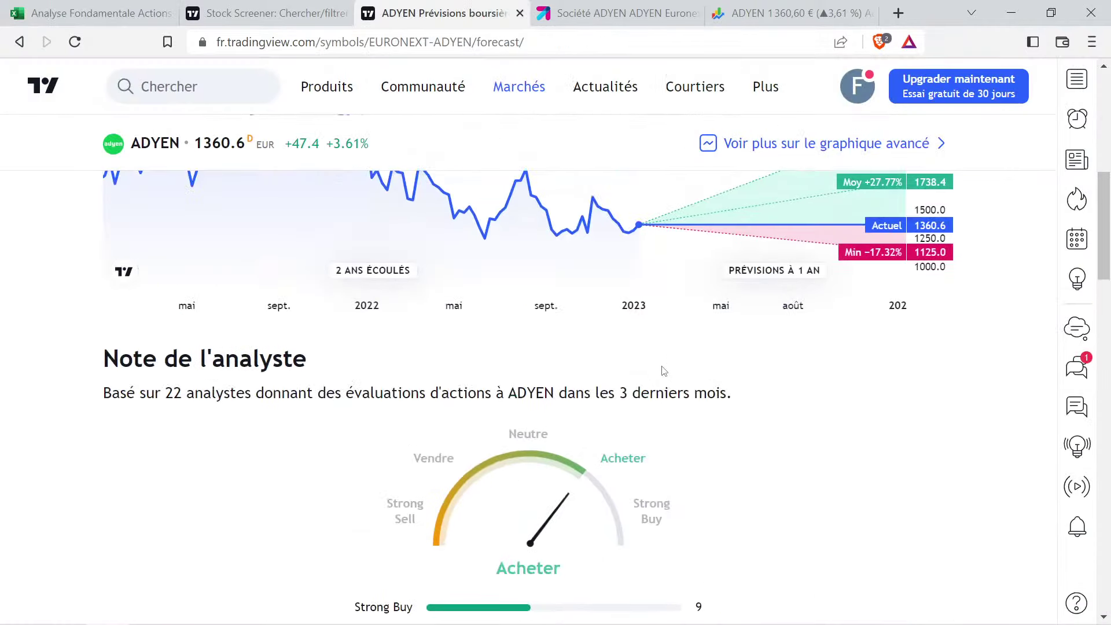
{"action": "scroll", "coordinate": [640, 372], "scroll_direction": "up", "scroll_amount": 4}
{"action": "left_click", "coordinate": [470, 358]}
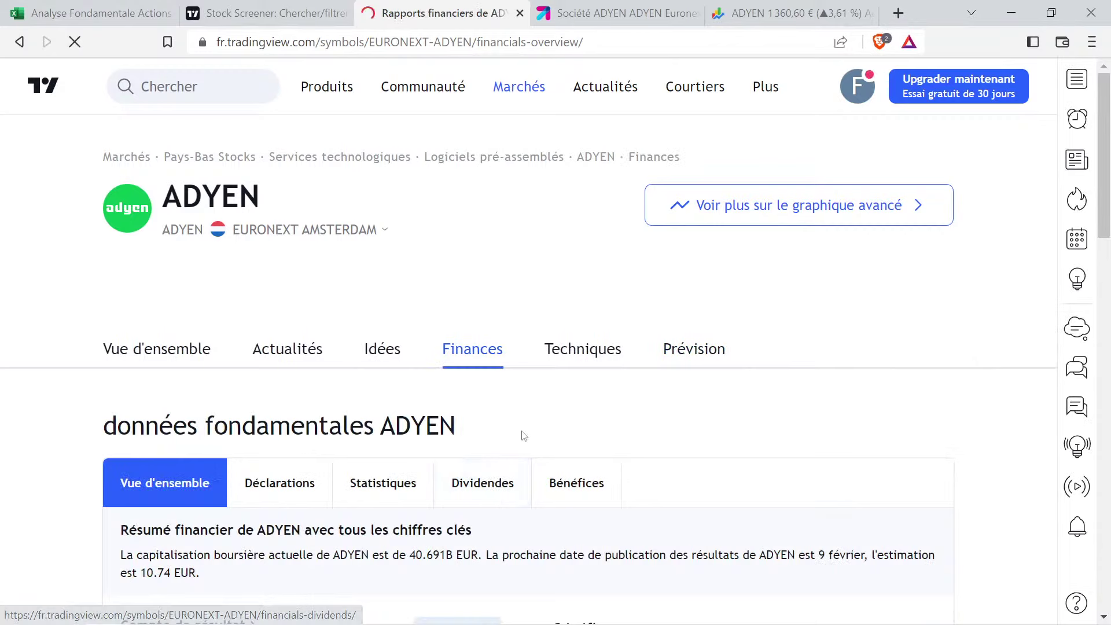
{"action": "left_click", "coordinate": [492, 485]}
{"action": "scroll", "coordinate": [494, 457], "scroll_direction": "down", "scroll_amount": 5}
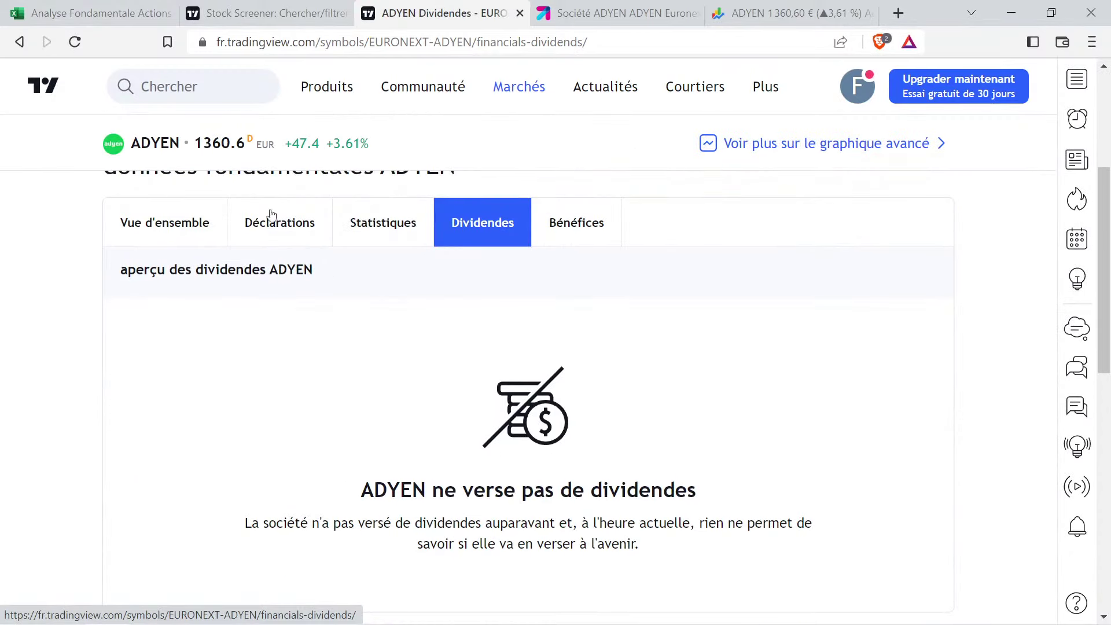
In the workbook, copy Prosus's dark green distribution ratio cell into Adyen's row and set the value to 0%
{"action": "left_click", "coordinate": [102, 12]}
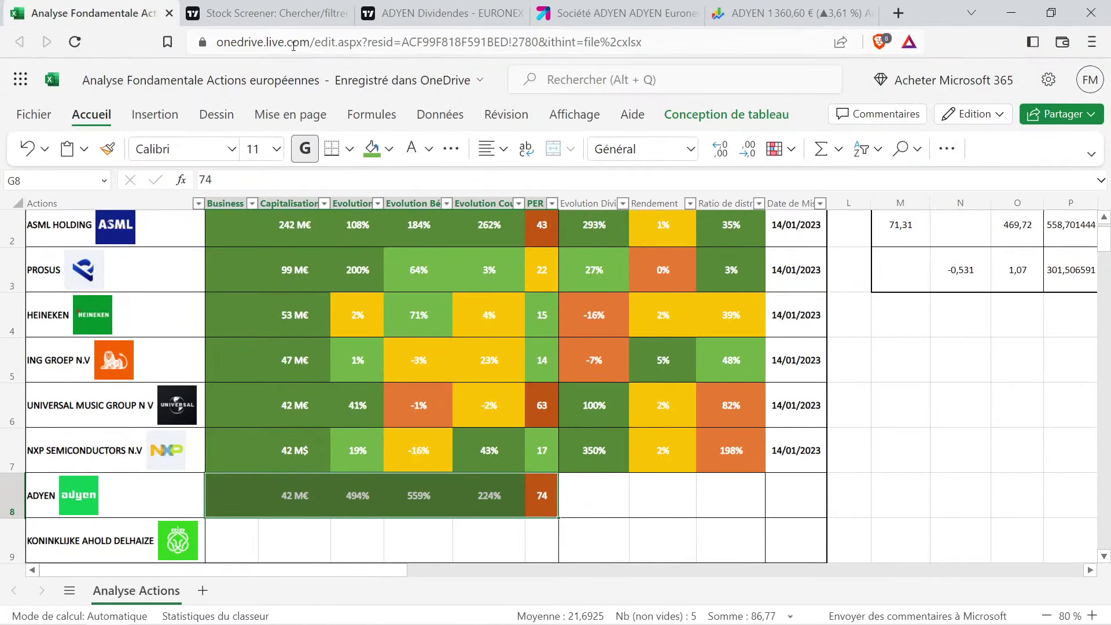
{"action": "left_click", "coordinate": [610, 490]}
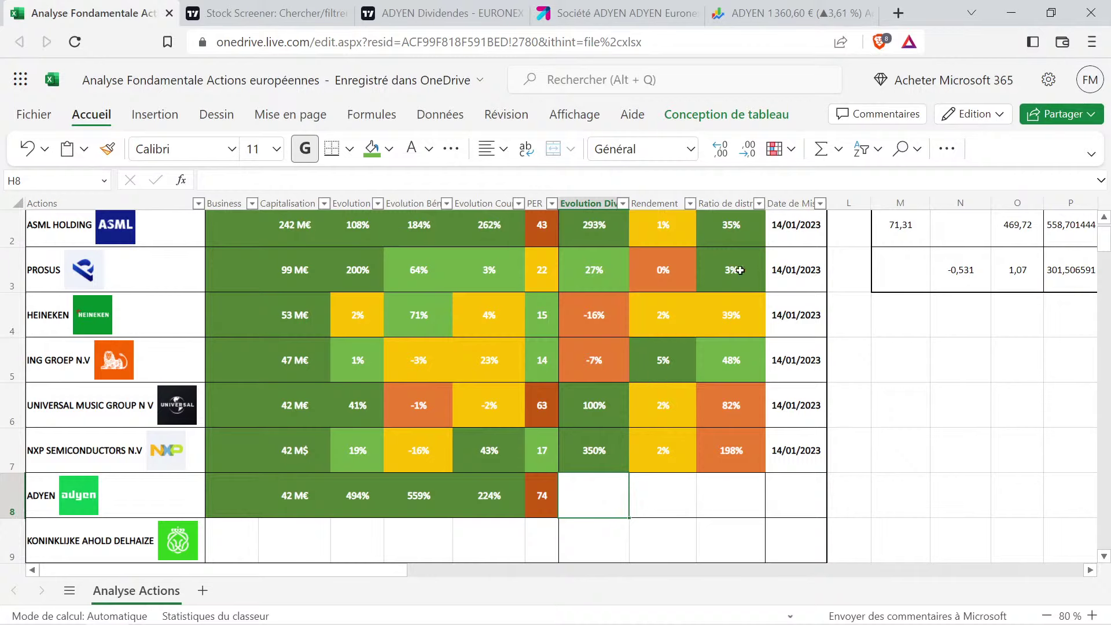
{"action": "left_click", "coordinate": [753, 282]}
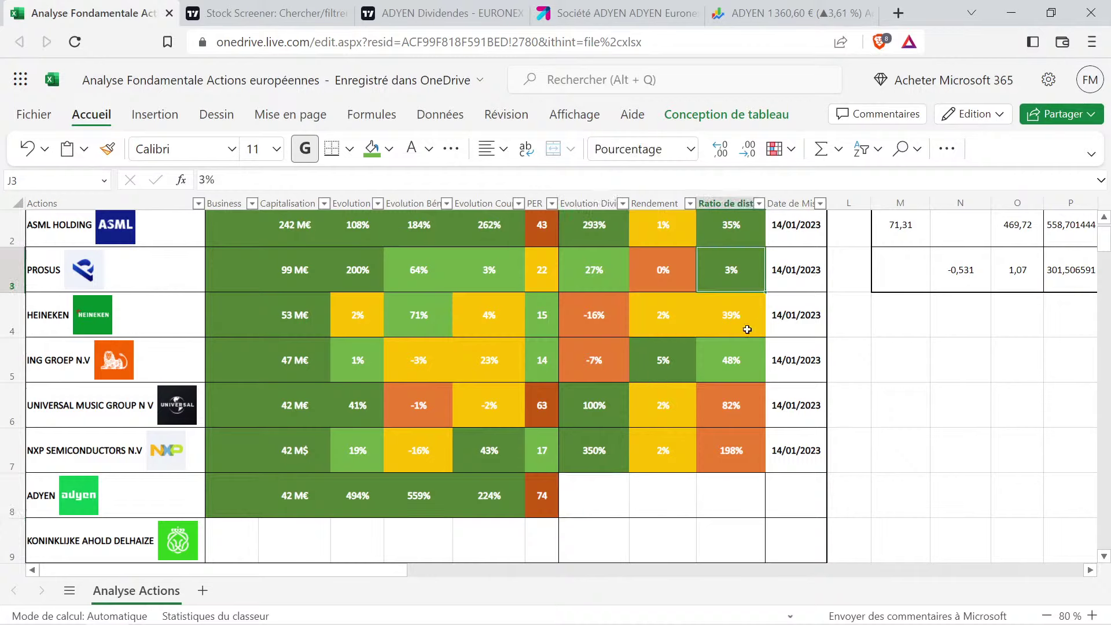
{"action": "key", "text": "ctrl+c"}
{"action": "left_click", "coordinate": [724, 492]}
{"action": "key", "text": "ctrl+v"}
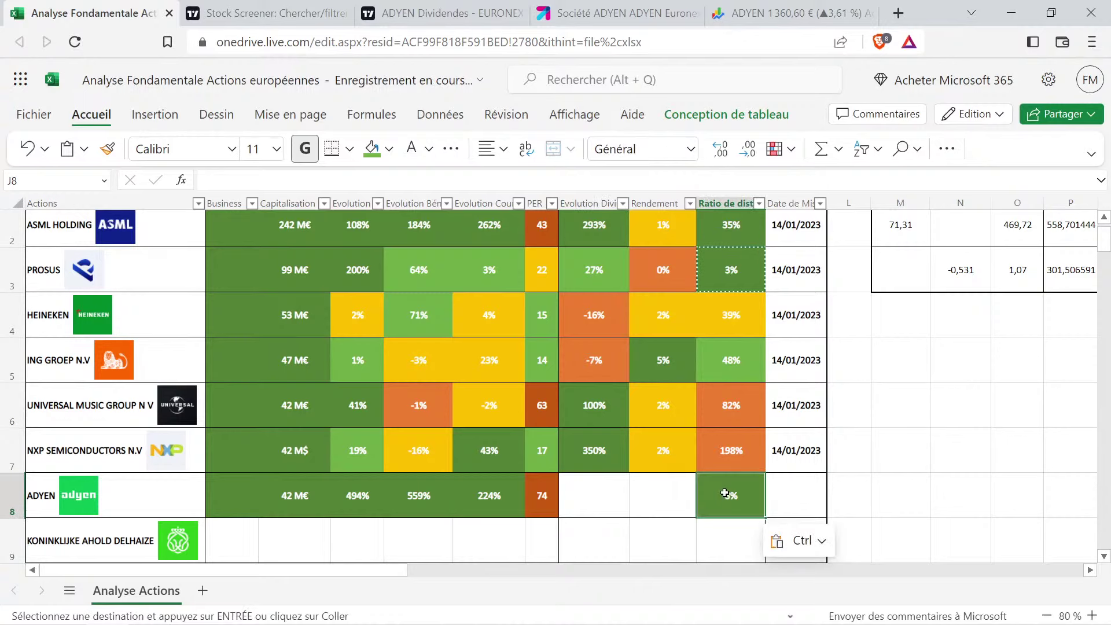
{"action": "key", "text": "Escape"}
{"action": "type", "text": "0"}
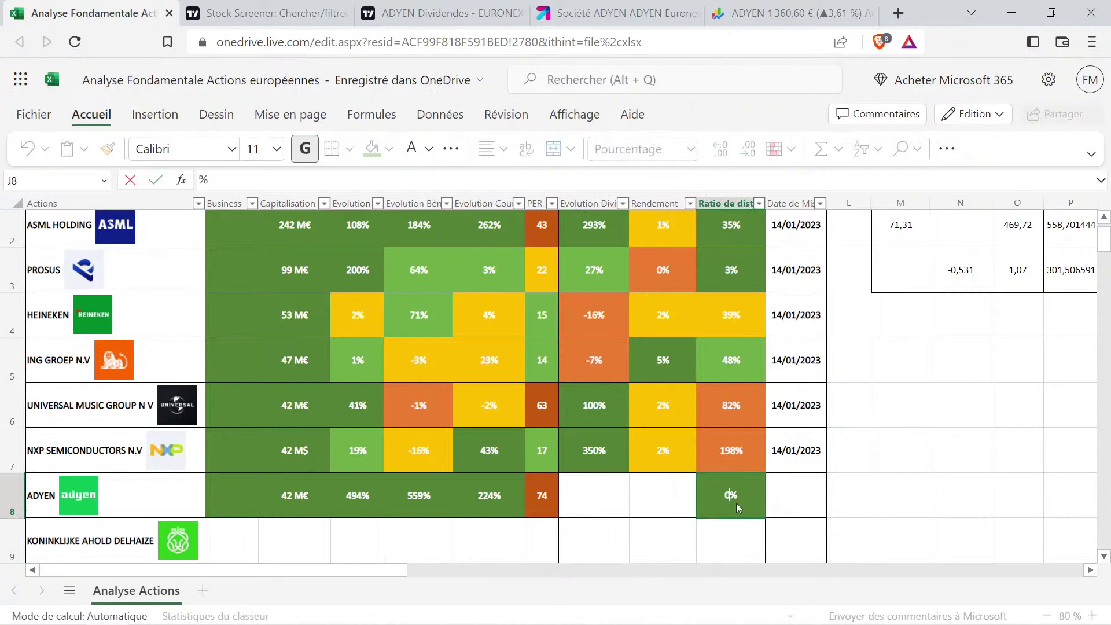
{"action": "key", "text": "Return"}
Copy Adyen's 0% distribution ratio cell into its Rendement cell
{"action": "left_click", "coordinate": [734, 504]}
{"action": "key", "text": "ctrl+c"}
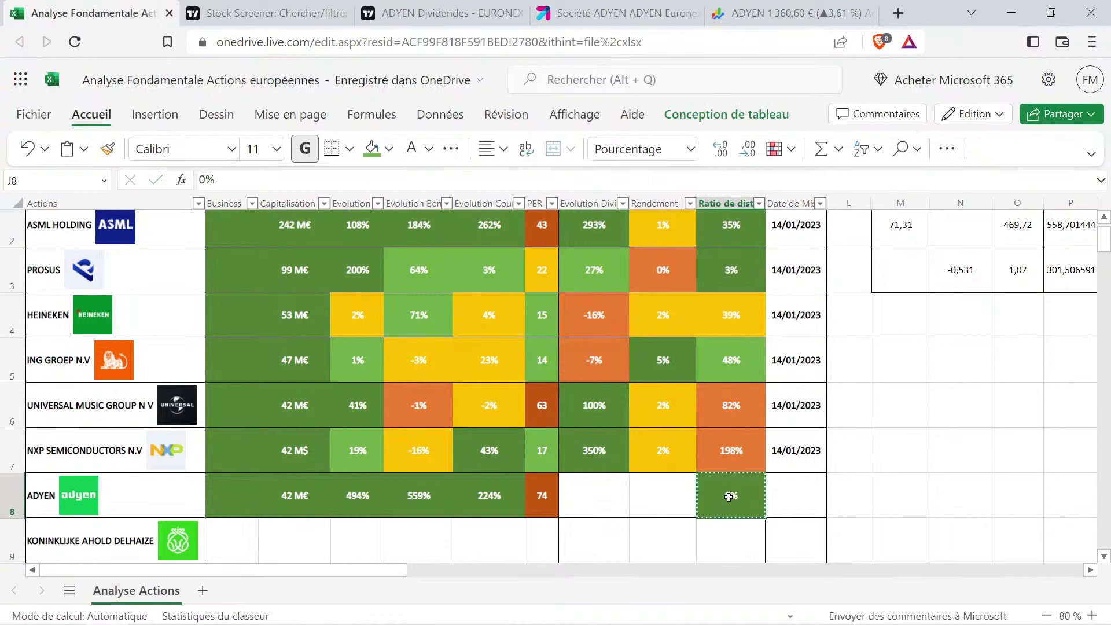
{"action": "left_click", "coordinate": [665, 485]}
{"action": "key", "text": "ctrl+v"}
{"action": "key", "text": "Return"}
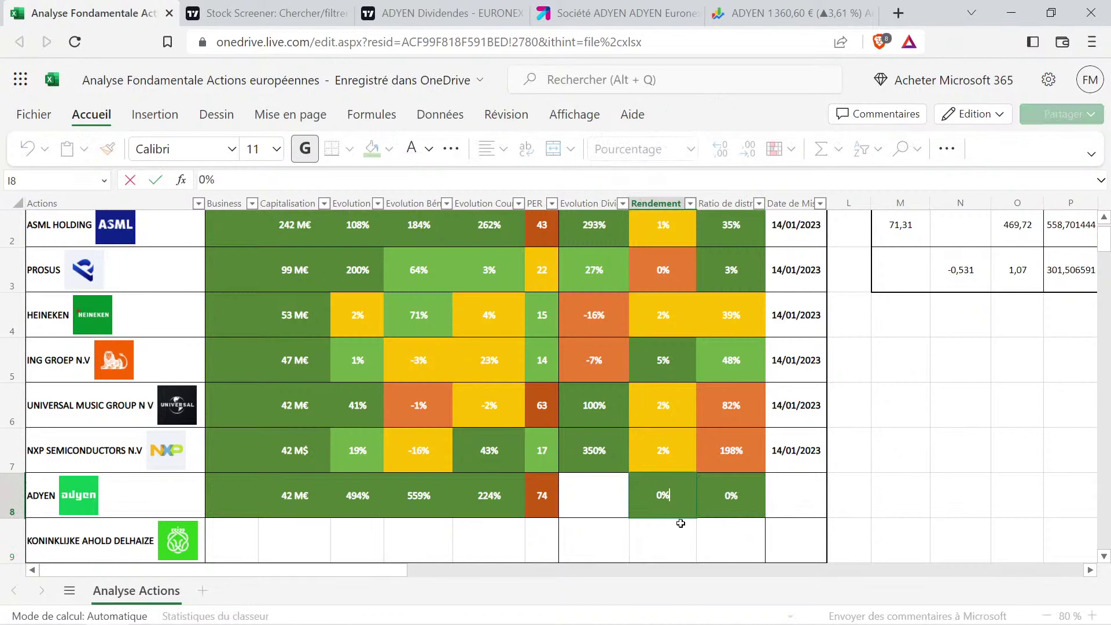
{"action": "left_click", "coordinate": [683, 497]}
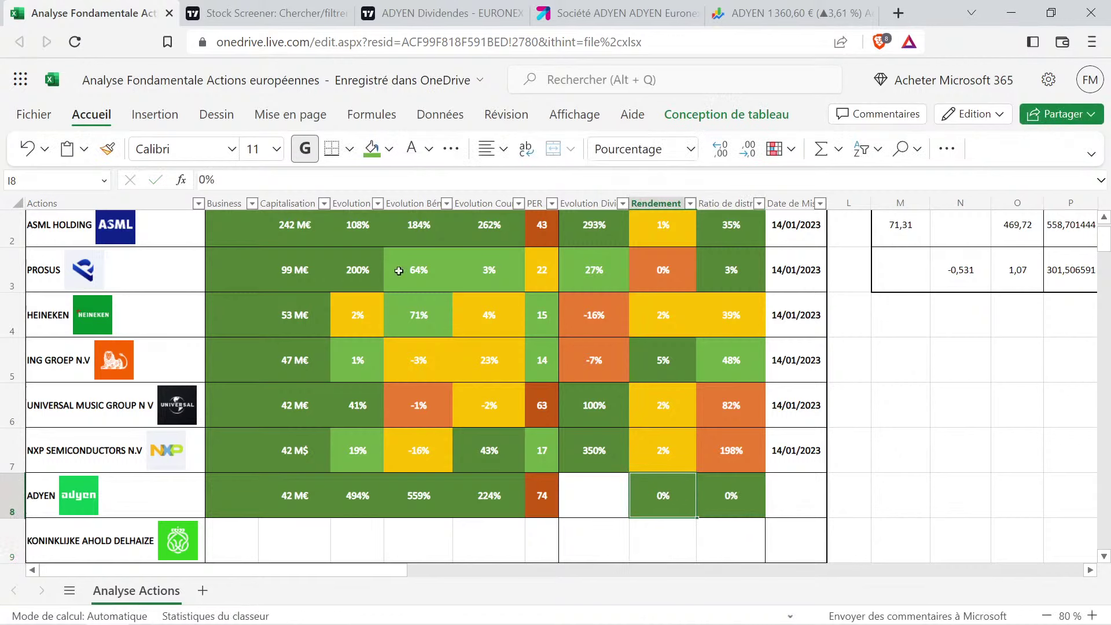
Fill Adyen's Rendement cell with dark orange and its empty dividend evolution cell with grey
{"action": "left_click", "coordinate": [390, 148]}
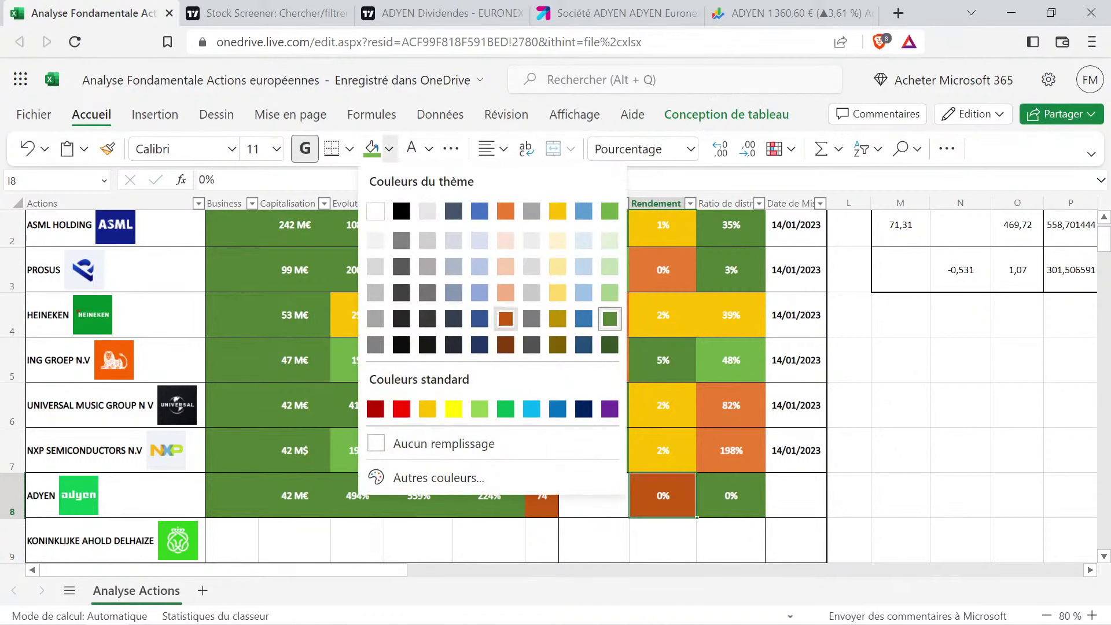
{"action": "left_click", "coordinate": [506, 318]}
{"action": "left_click", "coordinate": [589, 475]}
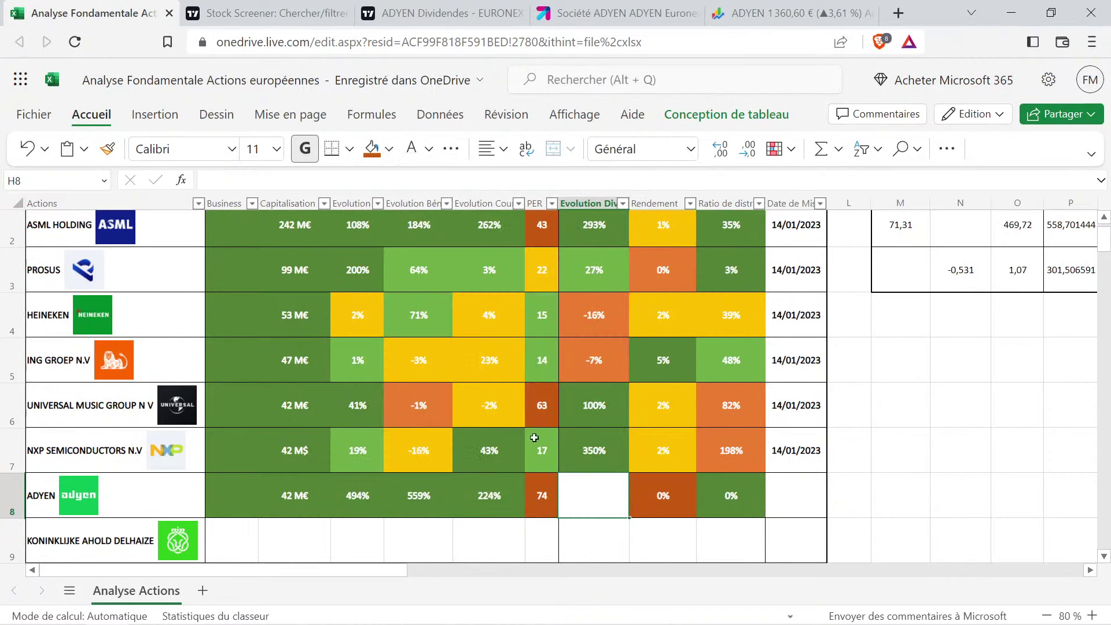
{"action": "left_click", "coordinate": [390, 150]}
{"action": "left_click", "coordinate": [531, 211]}
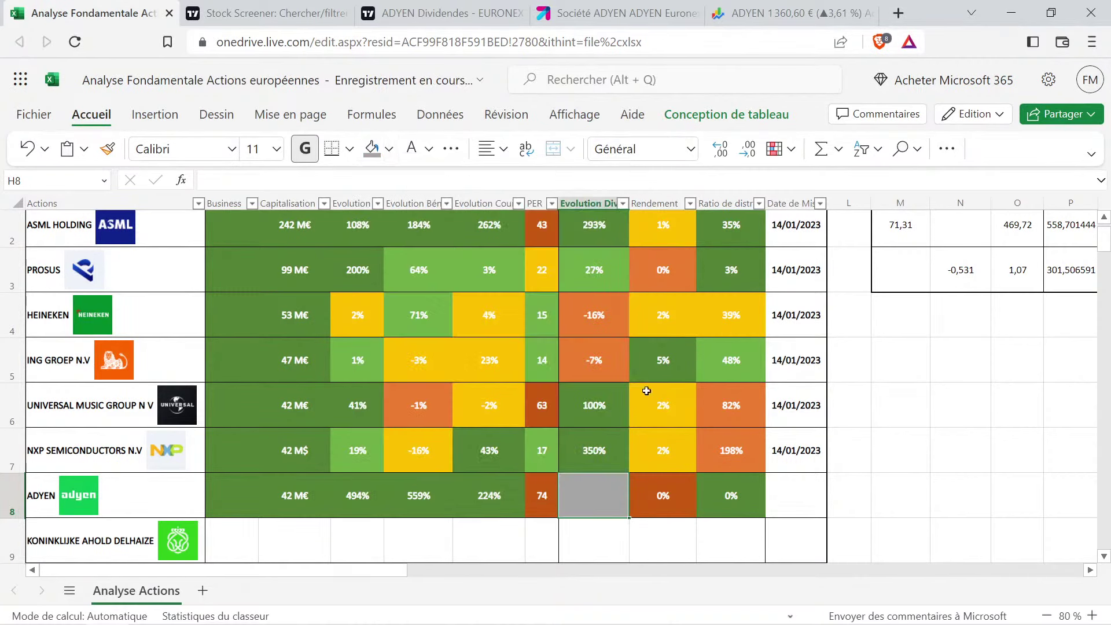
{"action": "left_click", "coordinate": [652, 398]}
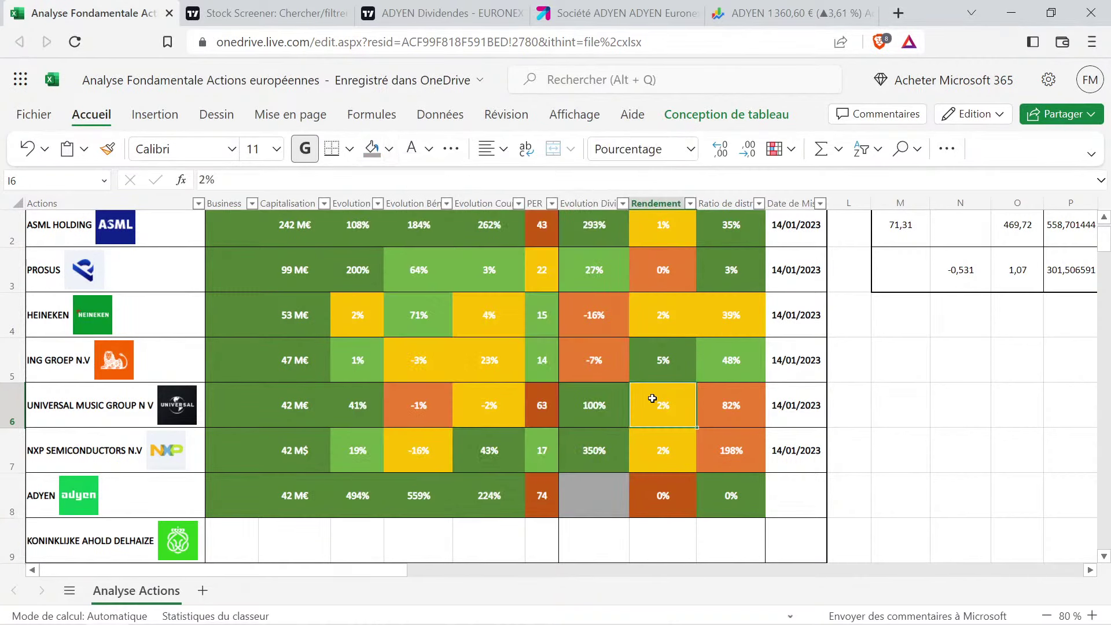
{"action": "left_click", "coordinate": [606, 491]}
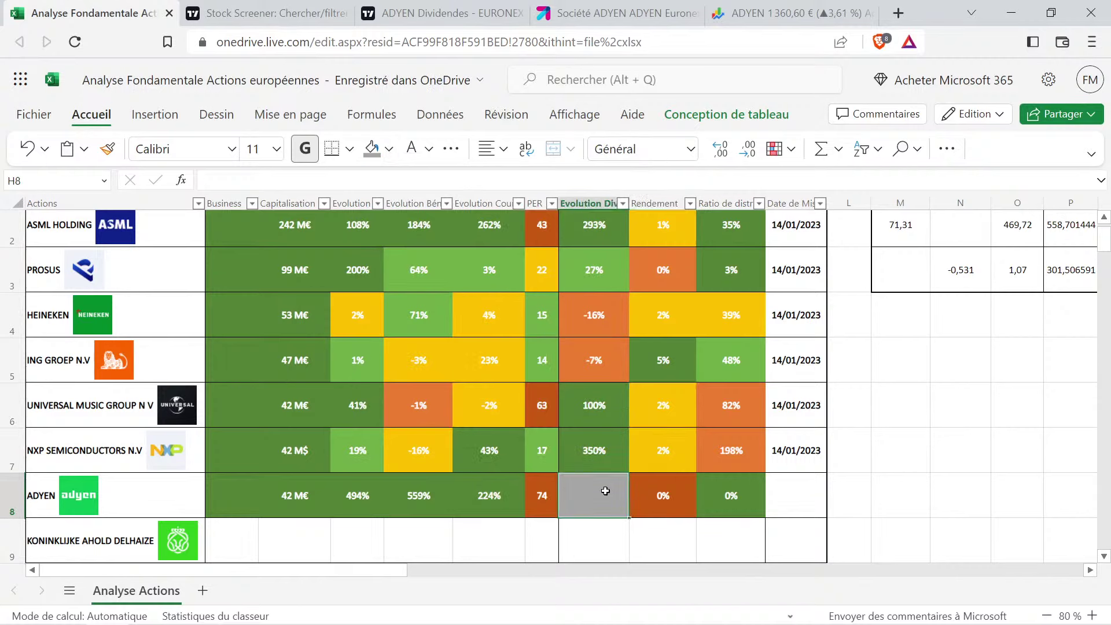
{"action": "left_click_drag", "start_coordinate": [606, 491], "coordinate": [703, 519]}
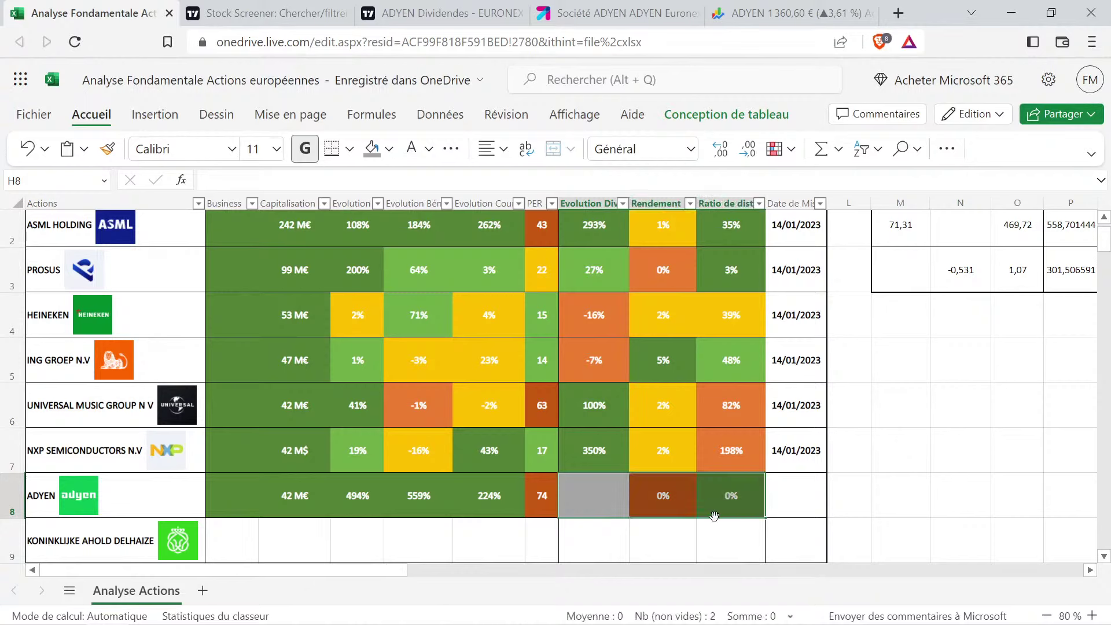
Copy the 14/01/2023 update date from the NXP Semiconductors row into Adyen's date cell
{"action": "left_click", "coordinate": [775, 457]}
{"action": "key", "text": "ctrl+c"}
{"action": "left_click", "coordinate": [781, 492]}
{"action": "key", "text": "ctrl+v"}
{"action": "key", "text": "Down"}
{"action": "key", "text": "Left"}
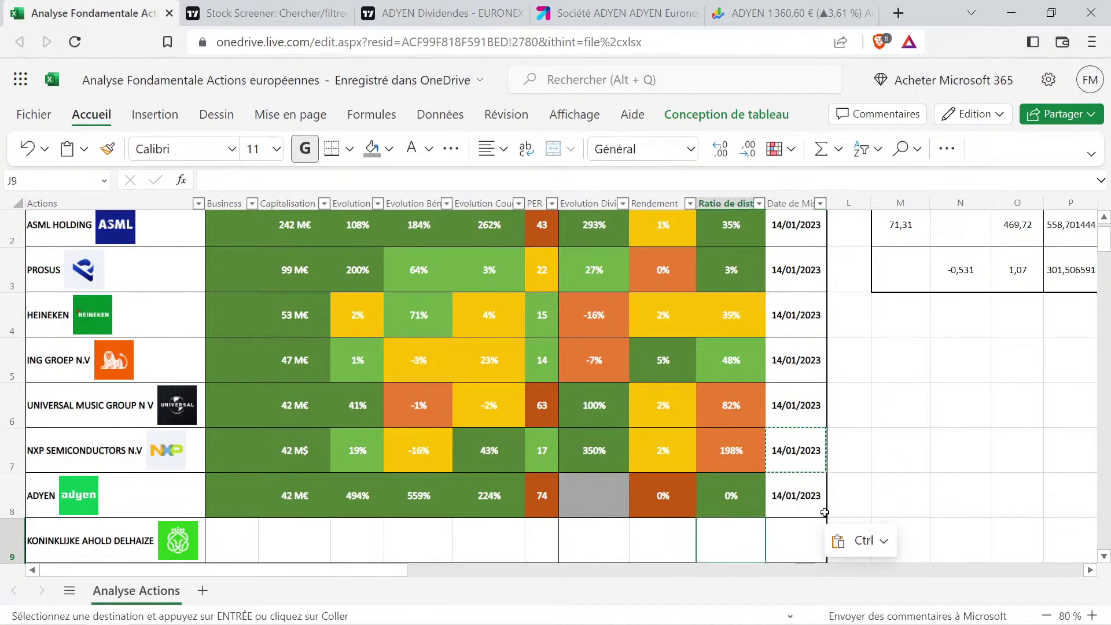
Review Adyen's completed row from the update date back to the company name
{"action": "left_click_drag", "start_coordinate": [832, 503], "coordinate": [134, 506]}
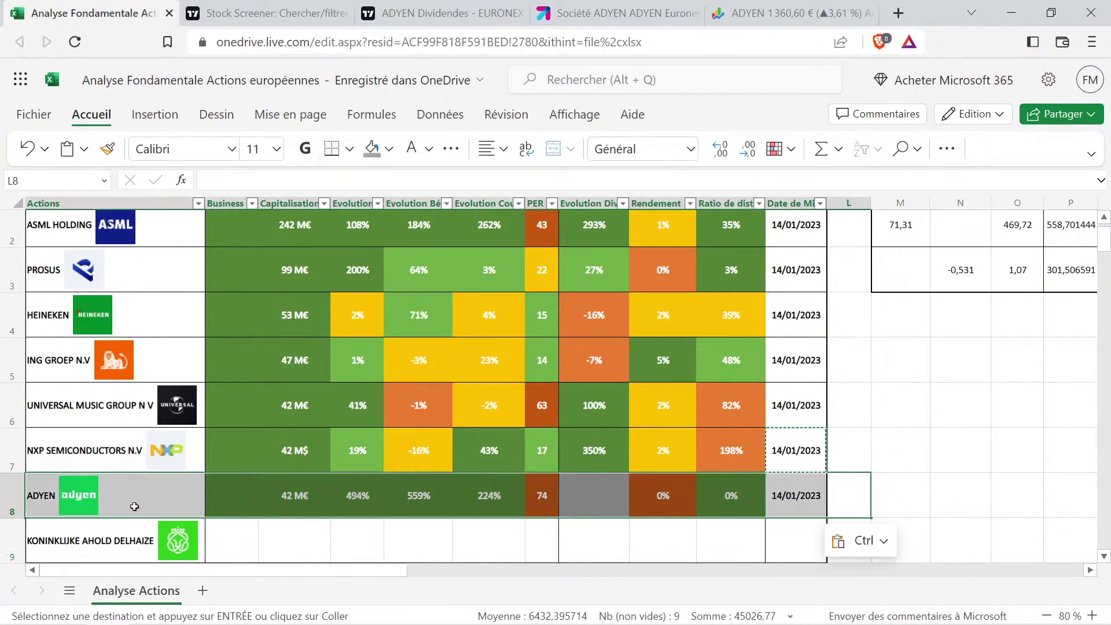
{"action": "left_click", "coordinate": [292, 501]}
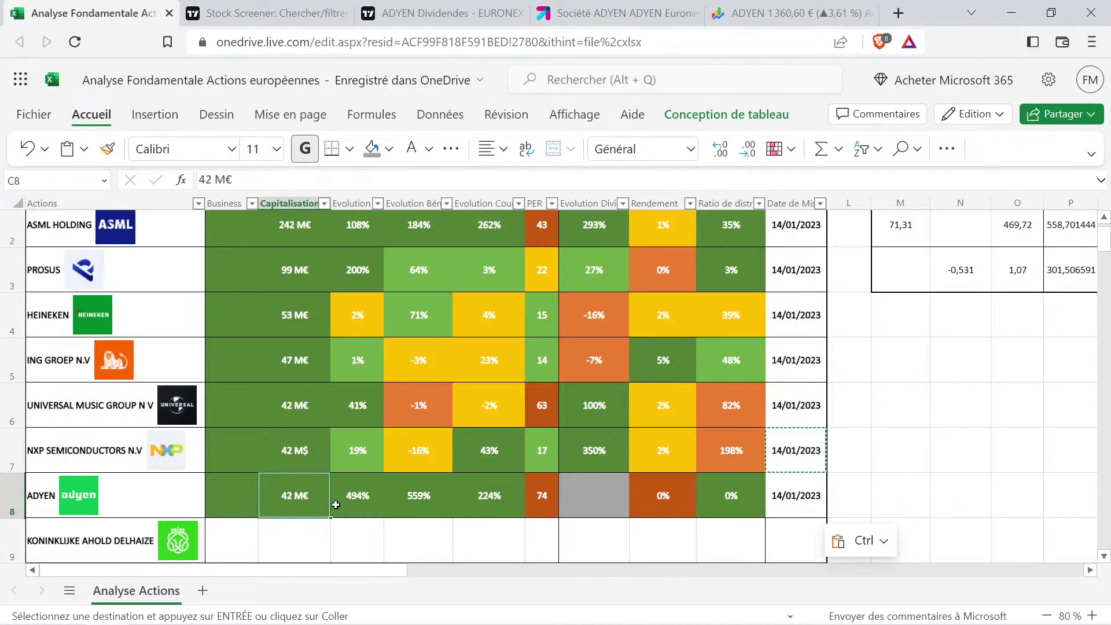
{"action": "left_click_drag", "start_coordinate": [868, 496], "coordinate": [144, 497]}
{"action": "left_click", "coordinate": [269, 527]}
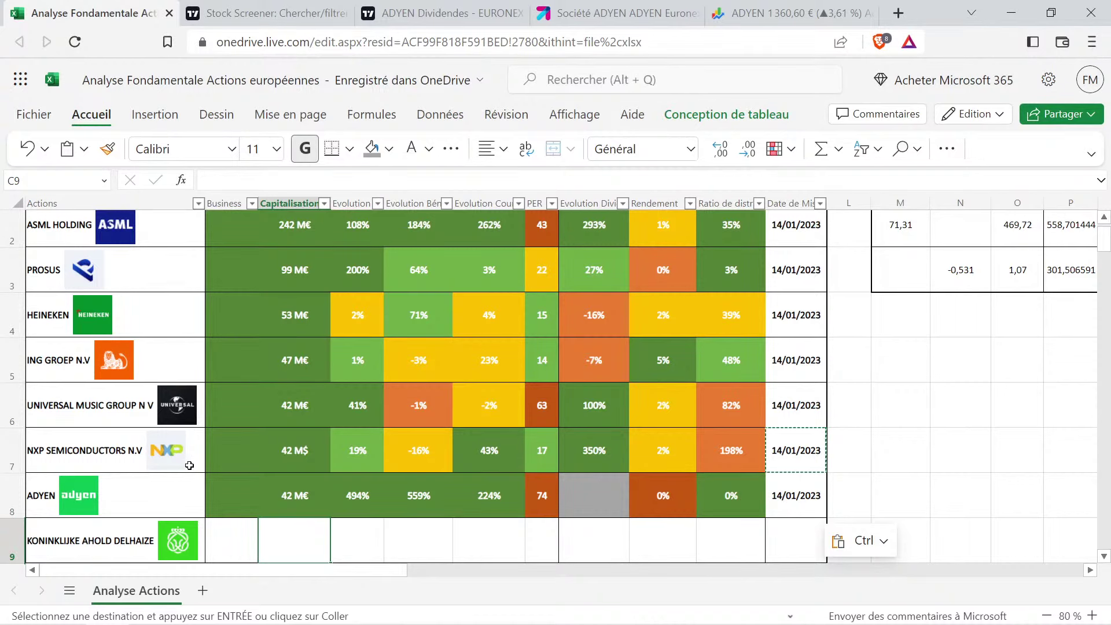
{"action": "mouse_move", "coordinate": [1093, 616]}
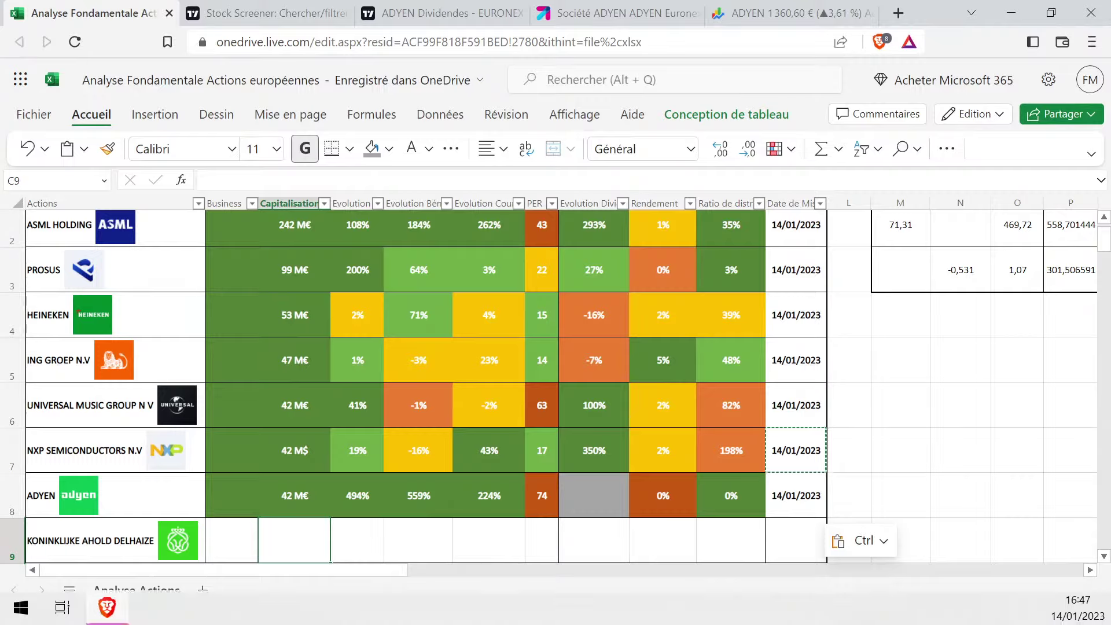